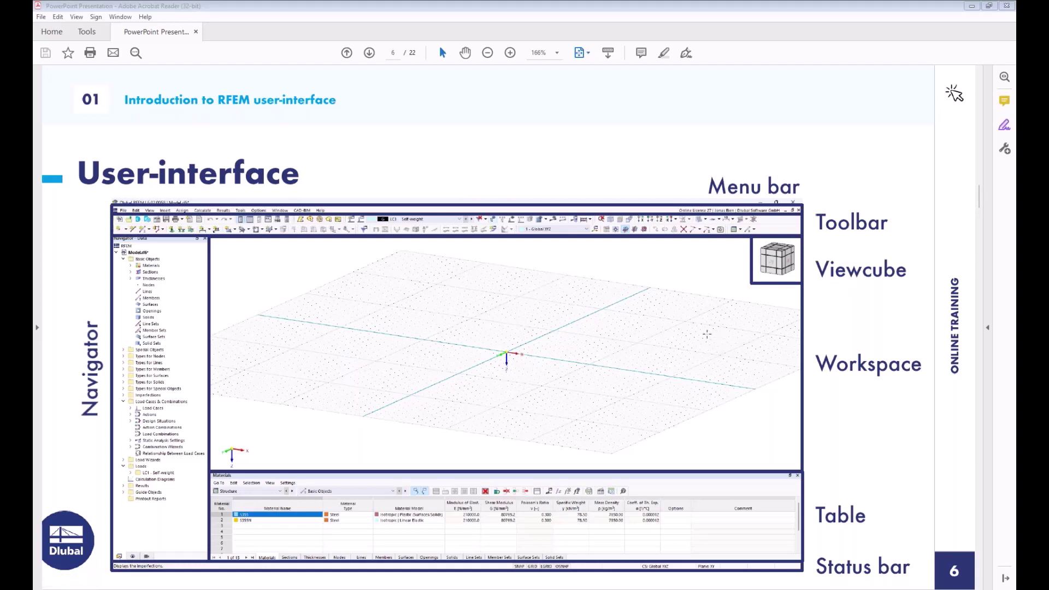
- Review the user-interface and single-span beam slides in the PDF presentation, comparing them with the RFEM window
{"action": "key", "text": "Right"}
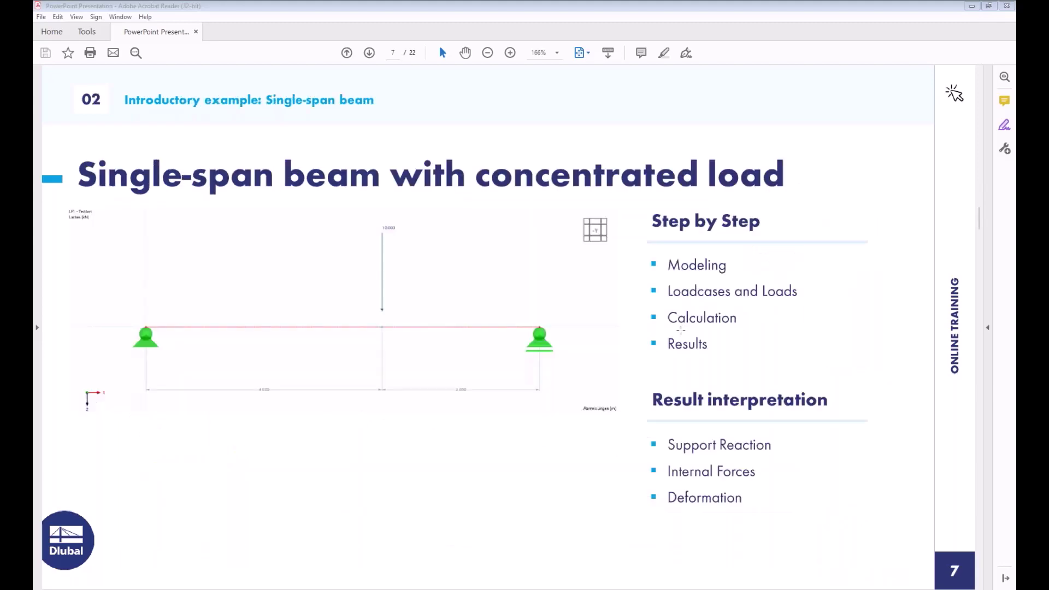
{"action": "key", "text": "Left"}
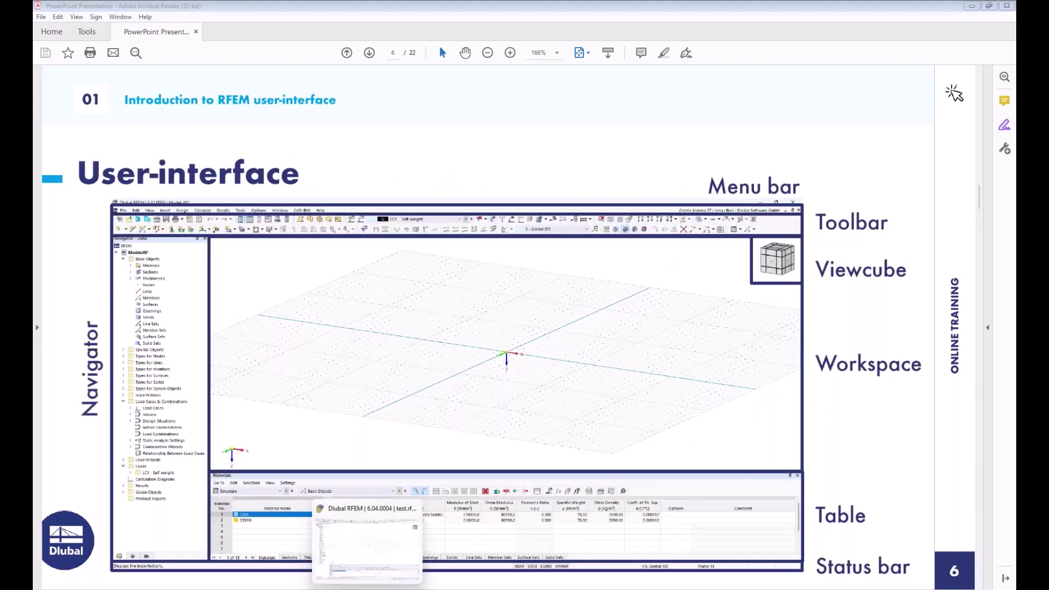
{"action": "left_click", "coordinate": [398, 574]}
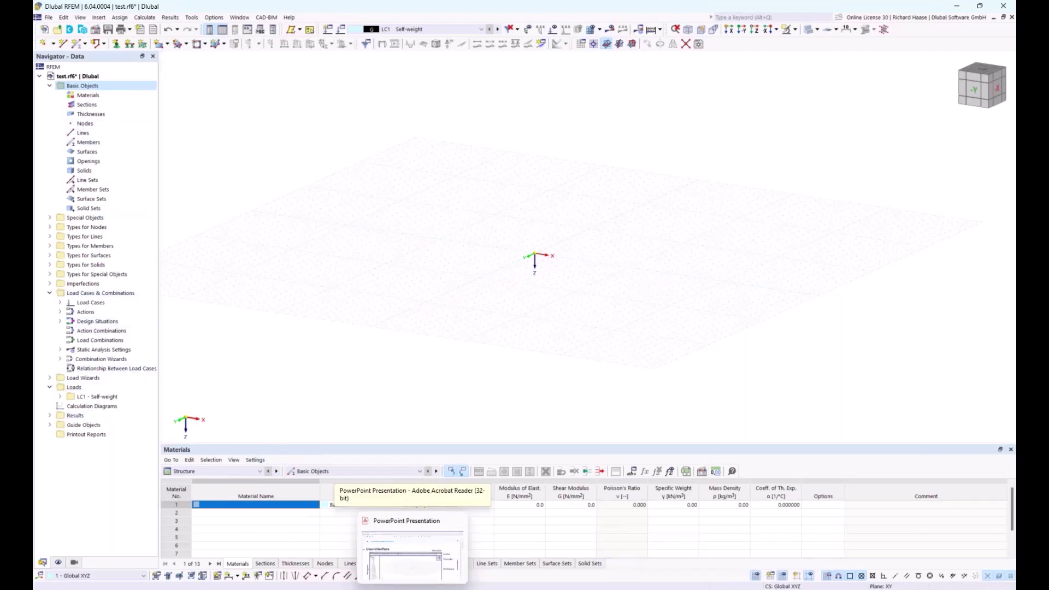
{"action": "left_click", "coordinate": [383, 586]}
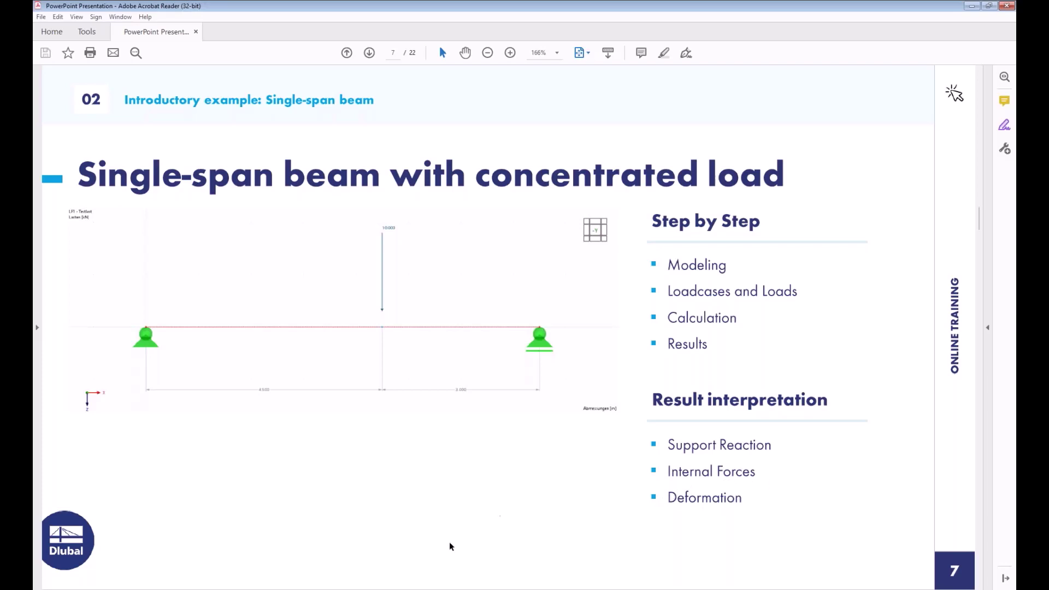
- Switch to RFEM and turn off the display of the global coordinate system at the workspace origin
{"action": "left_click", "coordinate": [402, 587]}
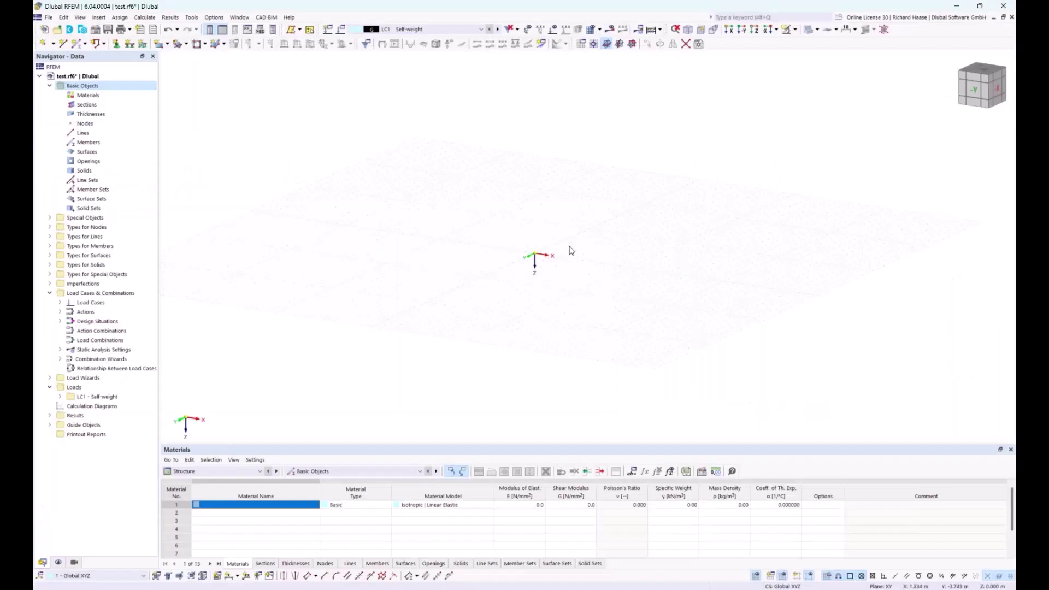
{"action": "scroll", "coordinate": [554, 254], "scroll_direction": "up", "scroll_amount": 4}
{"action": "middle_click_drag", "start_coordinate": [554, 254], "coordinate": [579, 269], "text": "ctrl"}
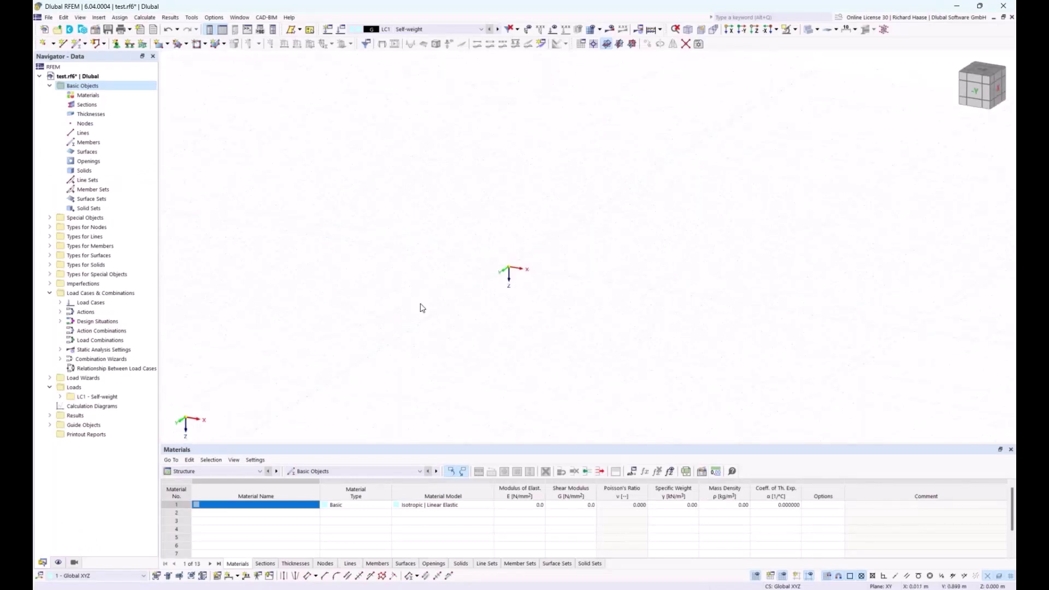
{"action": "left_click", "coordinate": [58, 562]}
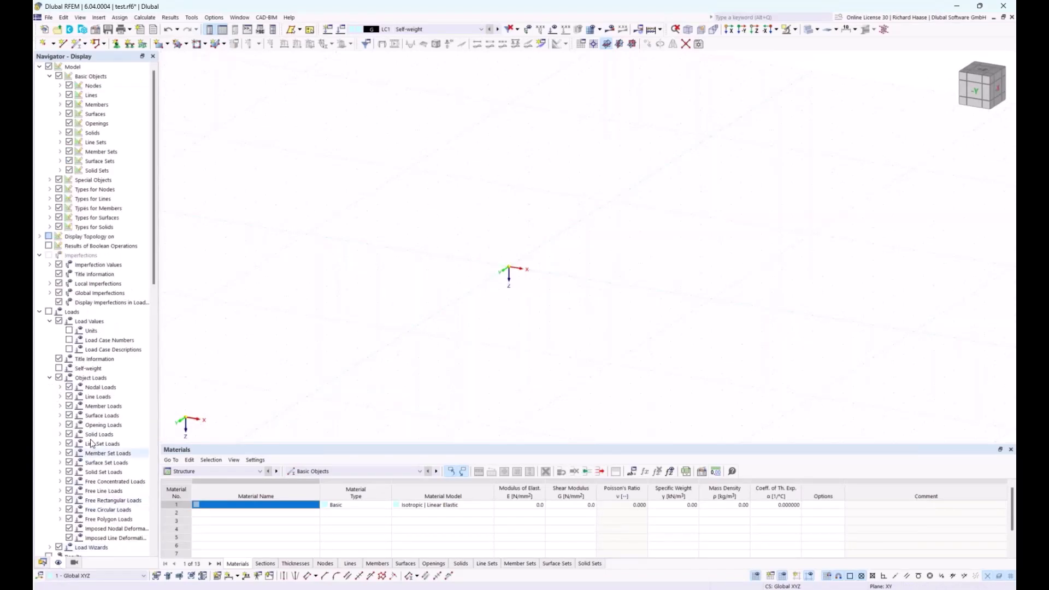
{"action": "scroll", "coordinate": [96, 424], "scroll_direction": "down", "scroll_amount": 4}
{"action": "scroll", "coordinate": [96, 424], "scroll_direction": "down", "scroll_amount": 3}
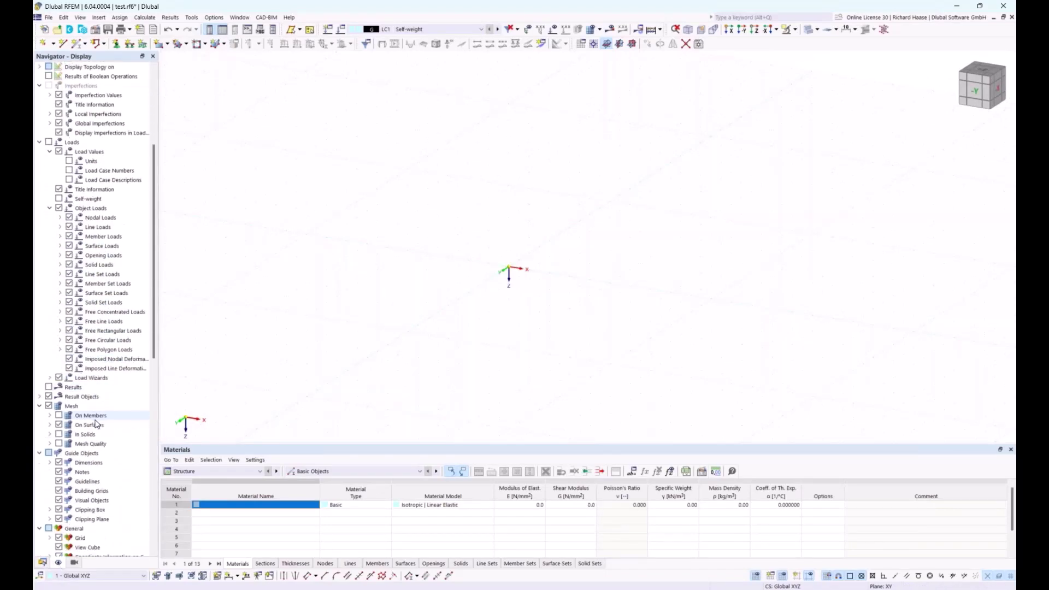
{"action": "scroll", "coordinate": [96, 424], "scroll_direction": "down", "scroll_amount": 4}
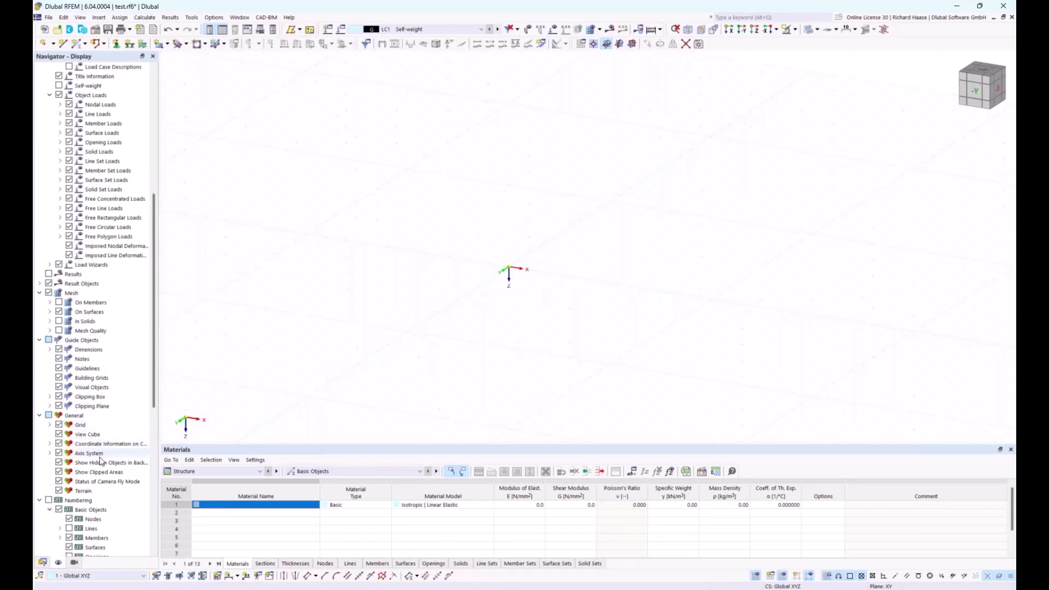
{"action": "double_click", "coordinate": [87, 454]}
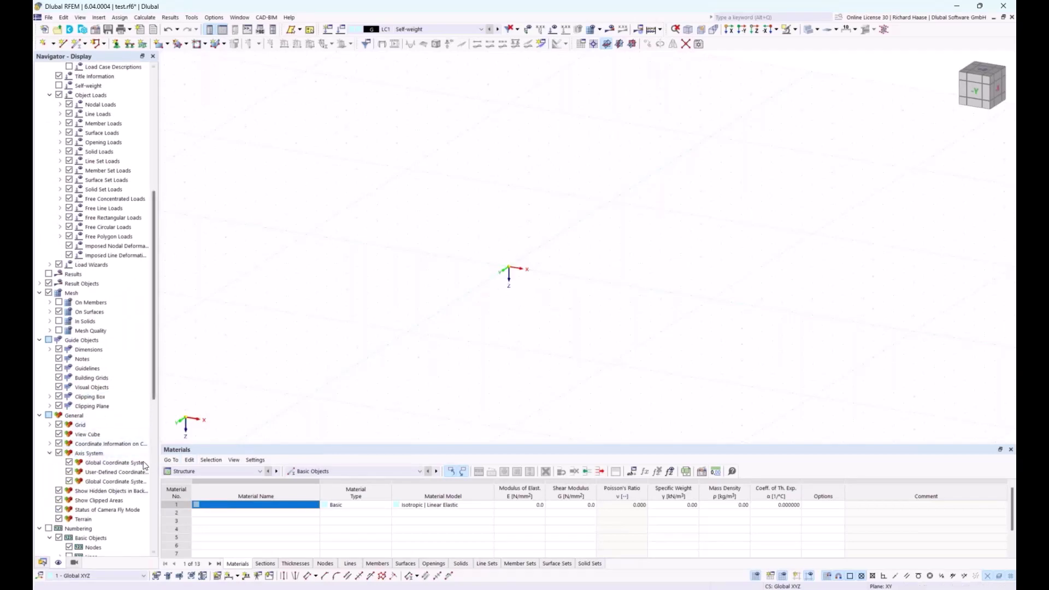
{"action": "left_click", "coordinate": [69, 462]}
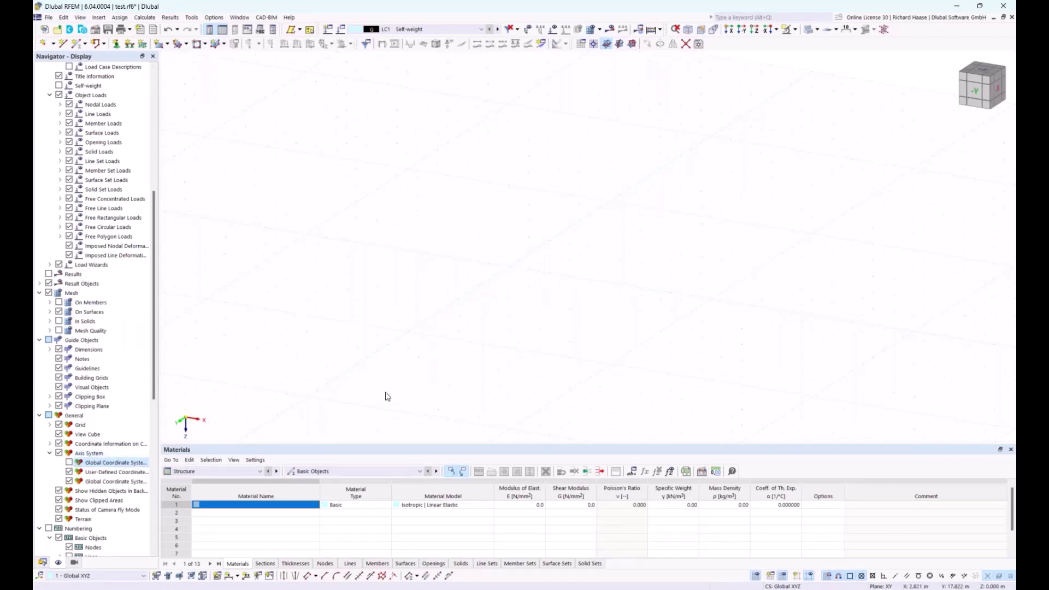
- Examine the Data, Display and Views navigators, including the options for loads, mesh, axis system, numbering and rendering
{"action": "left_click", "coordinate": [42, 563]}
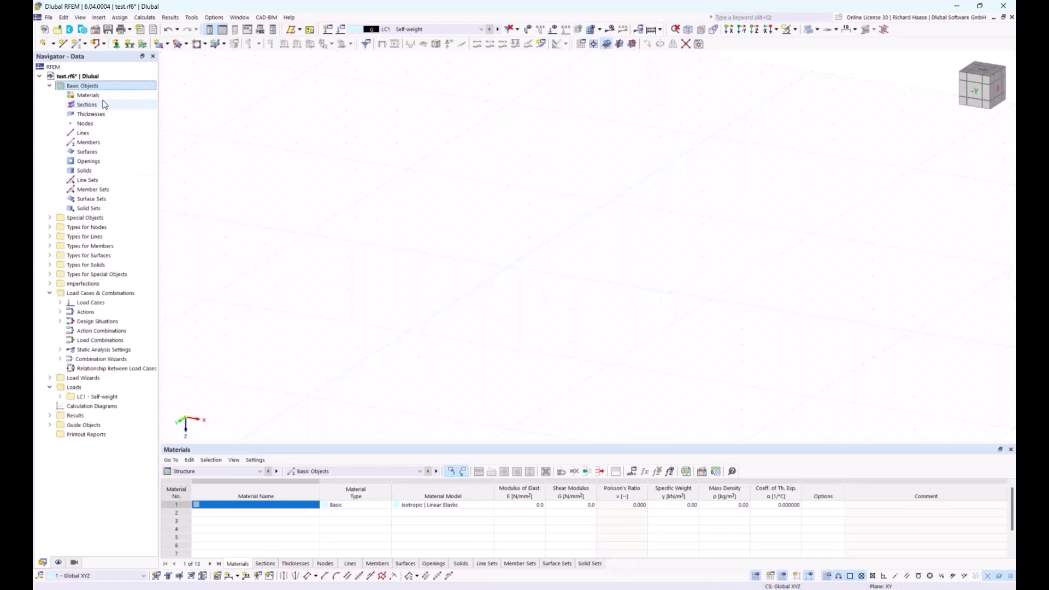
{"action": "left_click", "coordinate": [58, 563]}
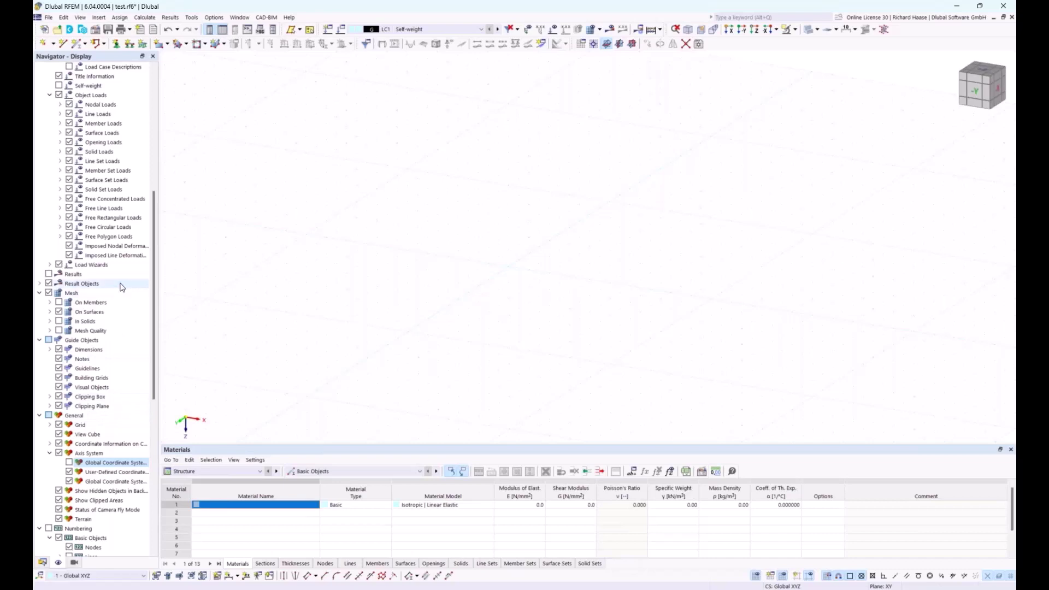
{"action": "scroll", "coordinate": [119, 288], "scroll_direction": "up", "scroll_amount": 5}
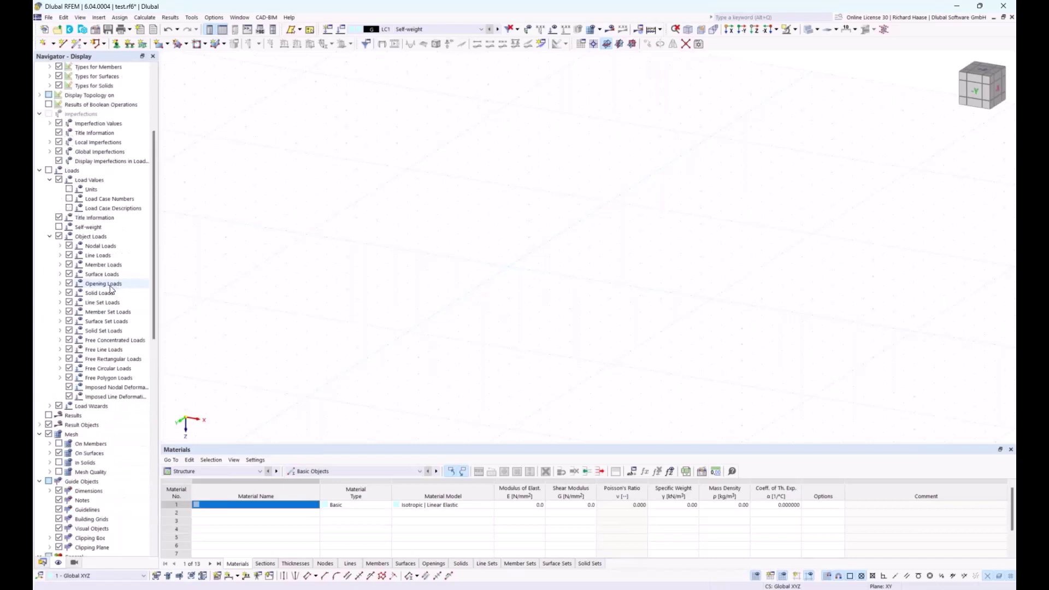
{"action": "scroll", "coordinate": [105, 288], "scroll_direction": "up", "scroll_amount": 5}
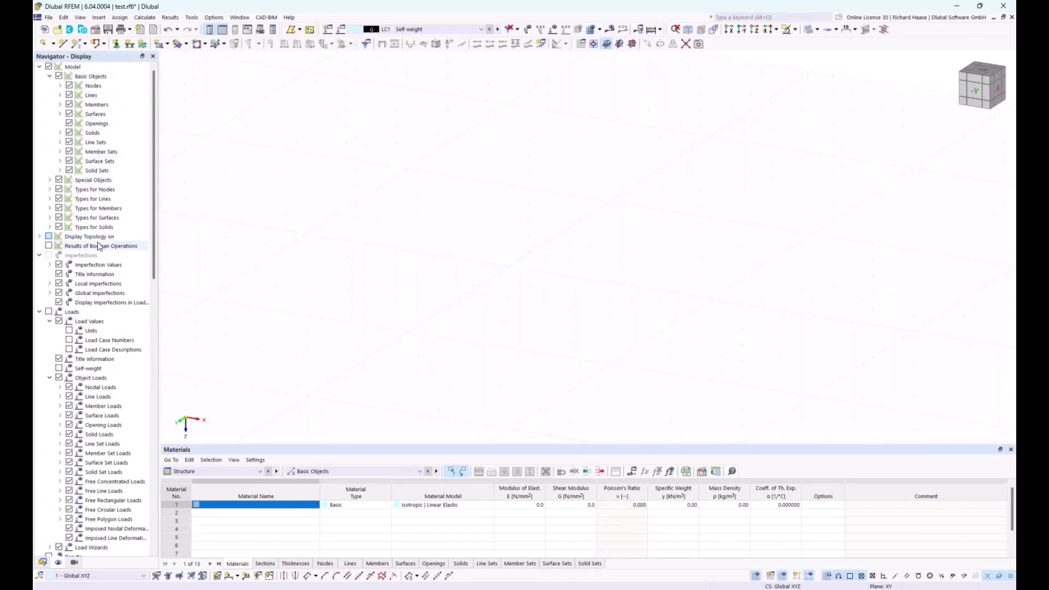
{"action": "scroll", "coordinate": [104, 249], "scroll_direction": "down", "scroll_amount": 4}
{"action": "scroll", "coordinate": [104, 248], "scroll_direction": "down", "scroll_amount": 4}
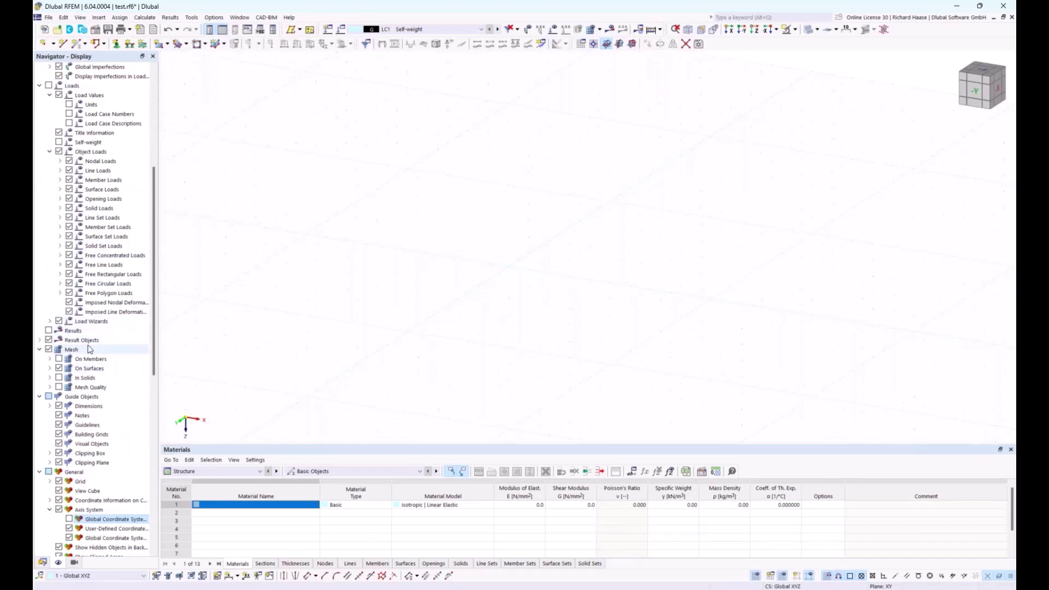
{"action": "scroll", "coordinate": [124, 340], "scroll_direction": "down", "scroll_amount": 4}
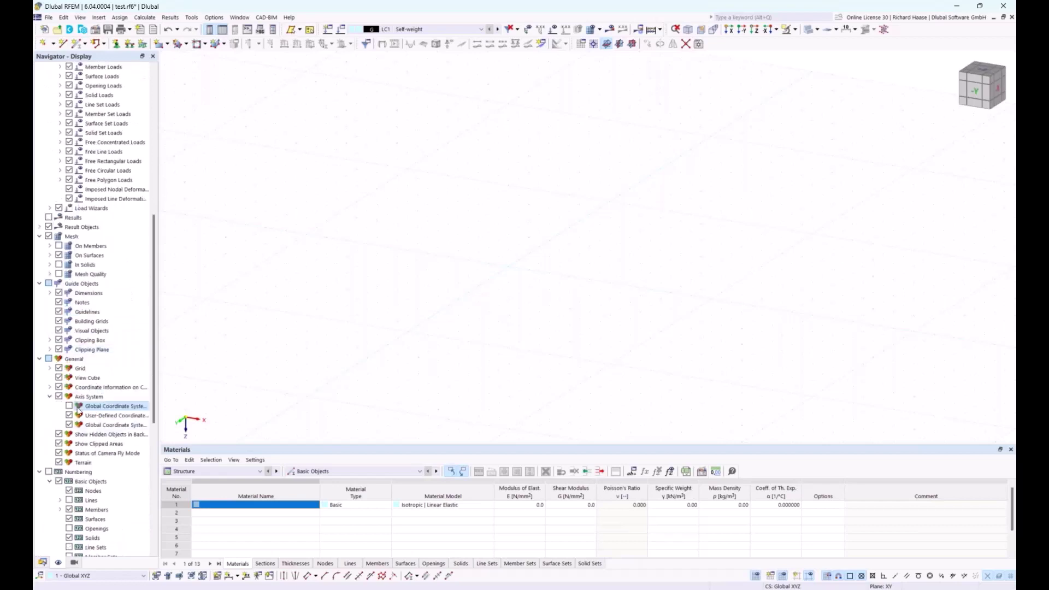
{"action": "left_click", "coordinate": [68, 406]}
{"action": "left_click", "coordinate": [68, 407]}
{"action": "scroll", "coordinate": [72, 436], "scroll_direction": "down", "scroll_amount": 3}
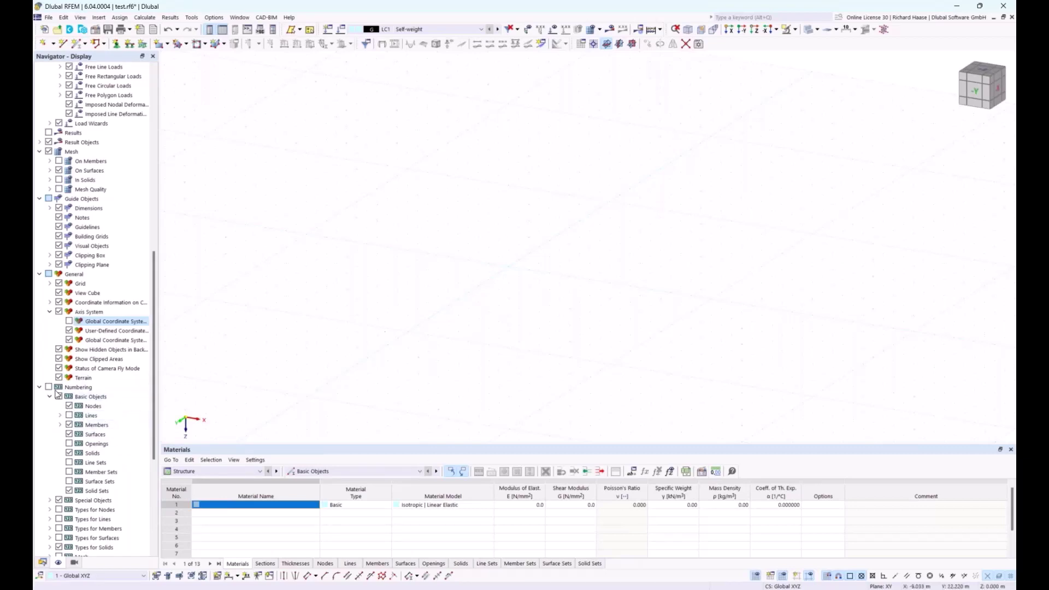
{"action": "scroll", "coordinate": [107, 451], "scroll_direction": "down", "scroll_amount": 4}
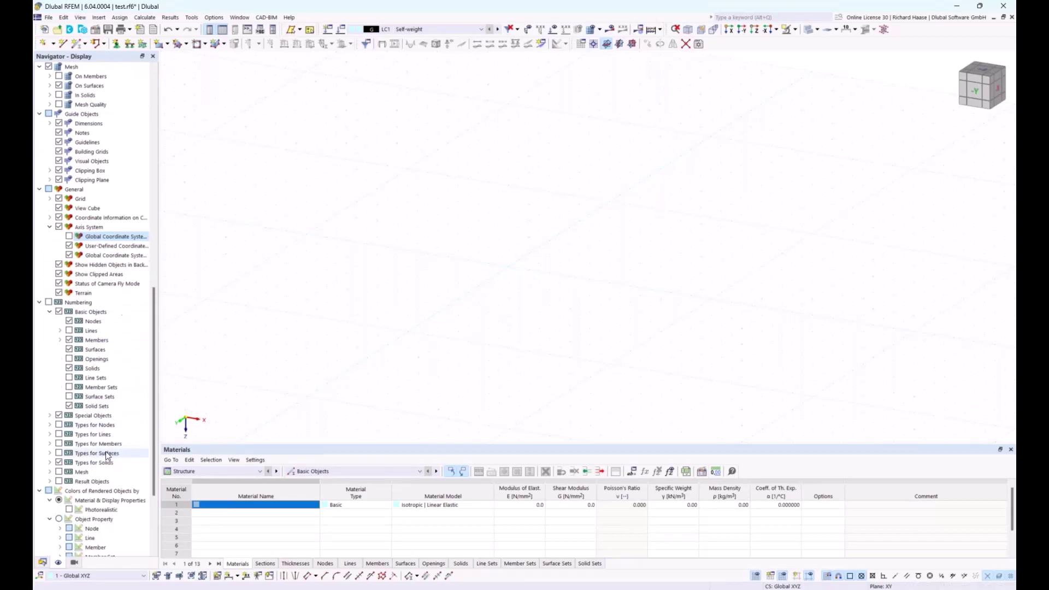
{"action": "scroll", "coordinate": [109, 451], "scroll_direction": "down", "scroll_amount": 3}
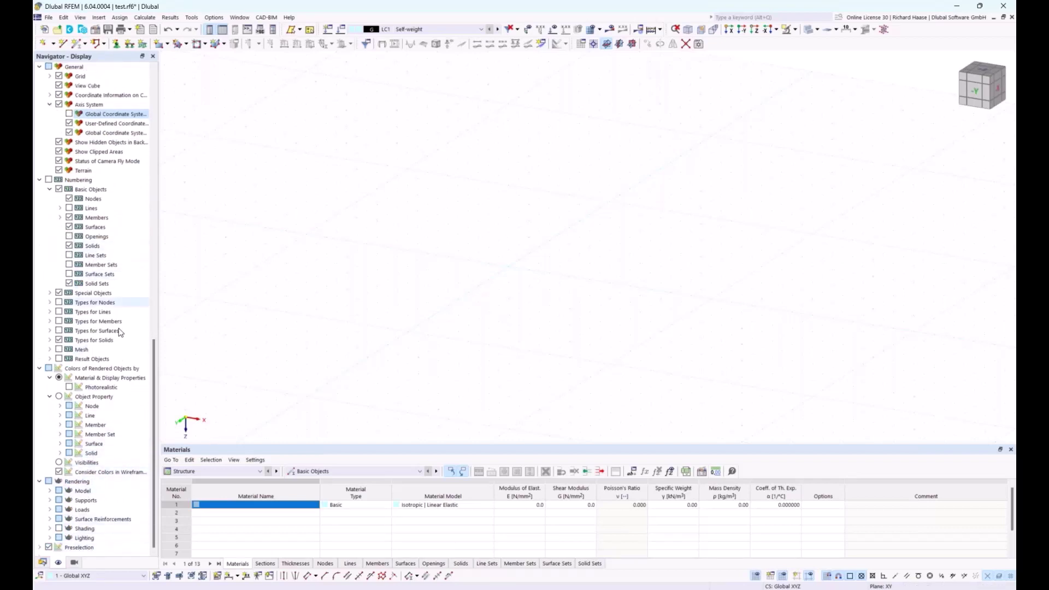
{"action": "left_click", "coordinate": [75, 563]}
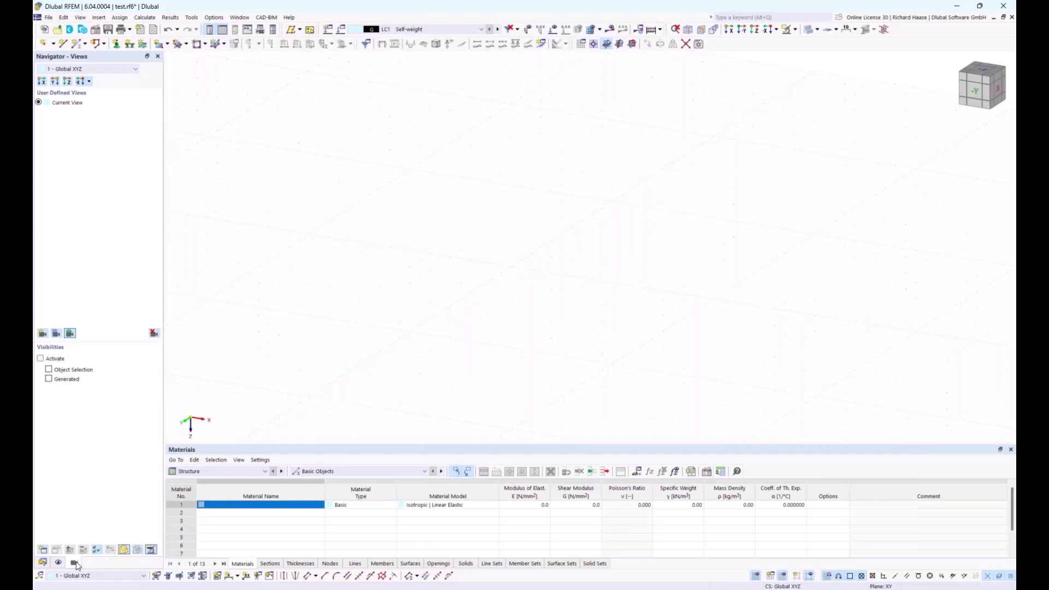
{"action": "left_click", "coordinate": [43, 563]}
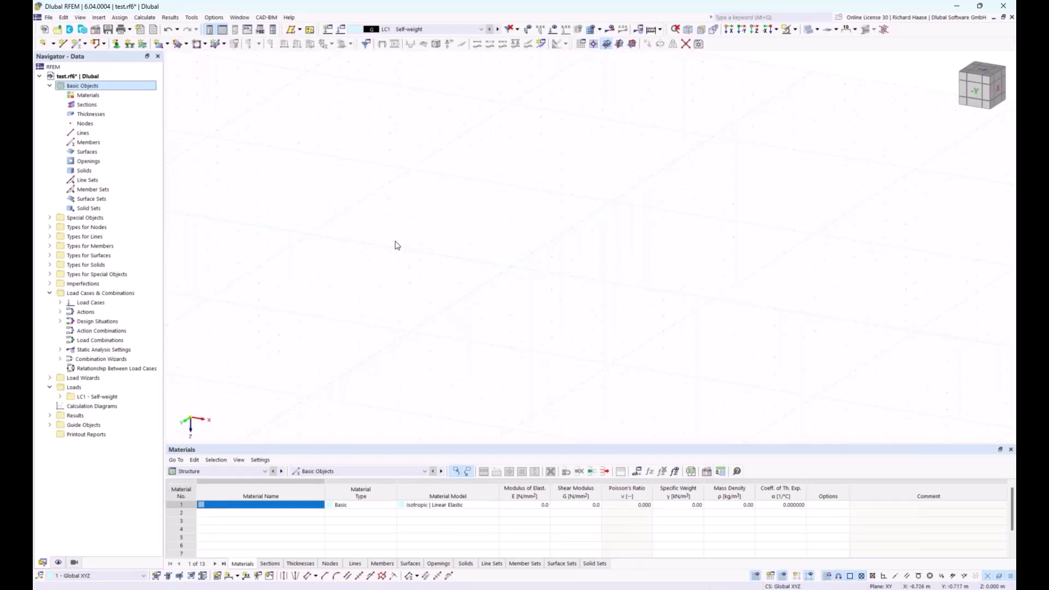
- Place a node at the origin of the XY work plane (X 0, Y 0, Z 0 m)
{"action": "left_click", "coordinate": [42, 45]}
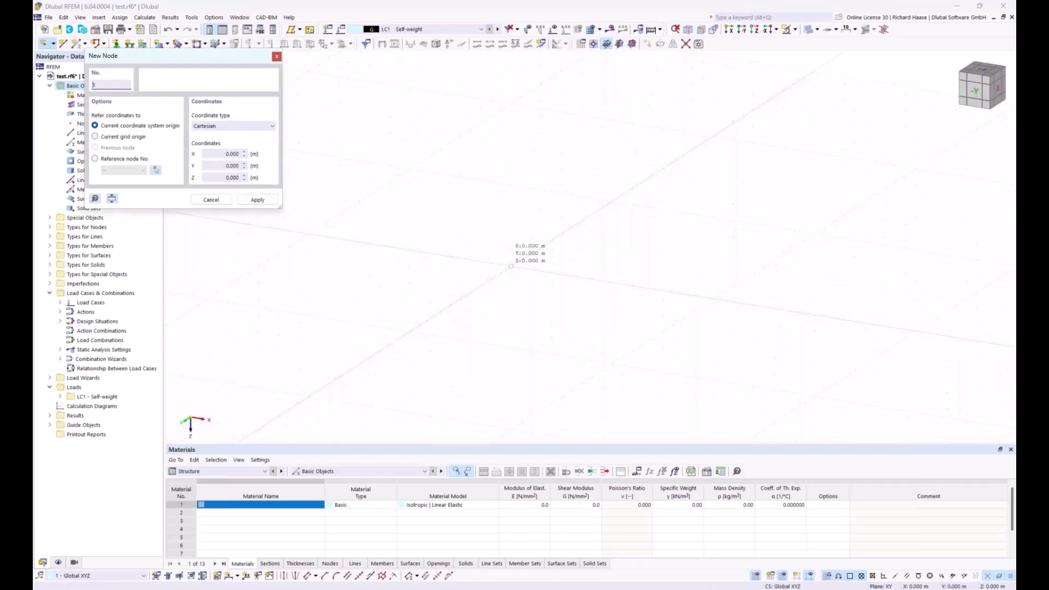
{"action": "left_click", "coordinate": [511, 266]}
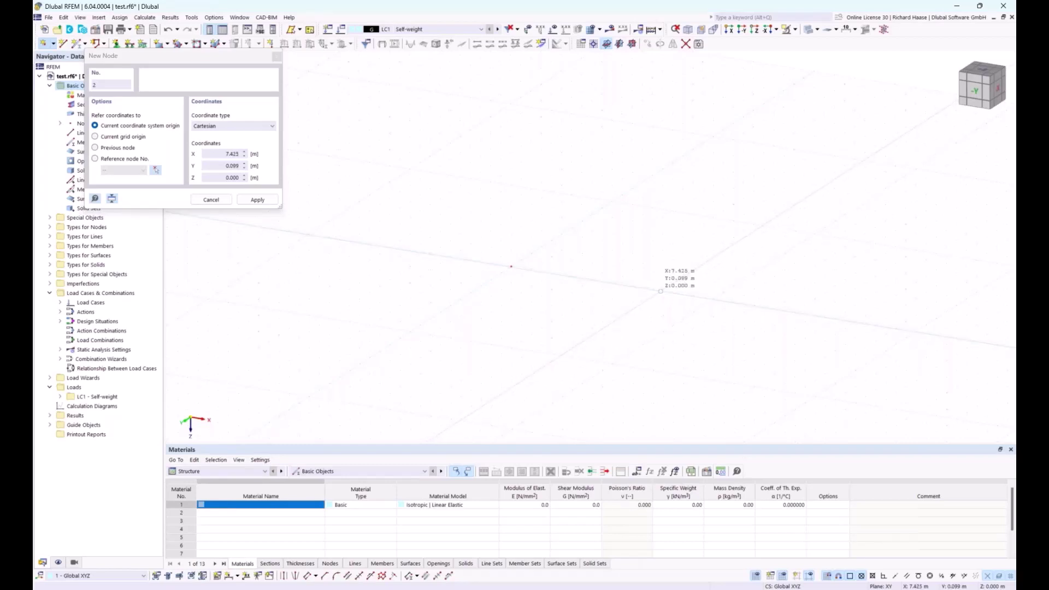
{"action": "key", "text": "Escape"}
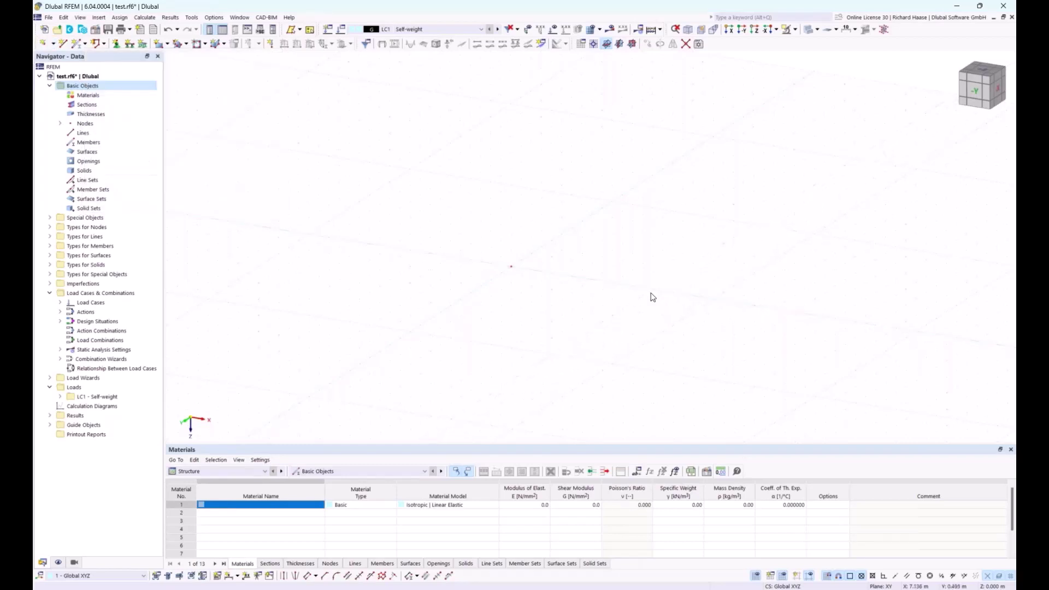
- Set the work plane's grid point spacing b to 0.5 m and try the snapping with the New Node command
{"action": "left_click", "coordinate": [582, 46]}
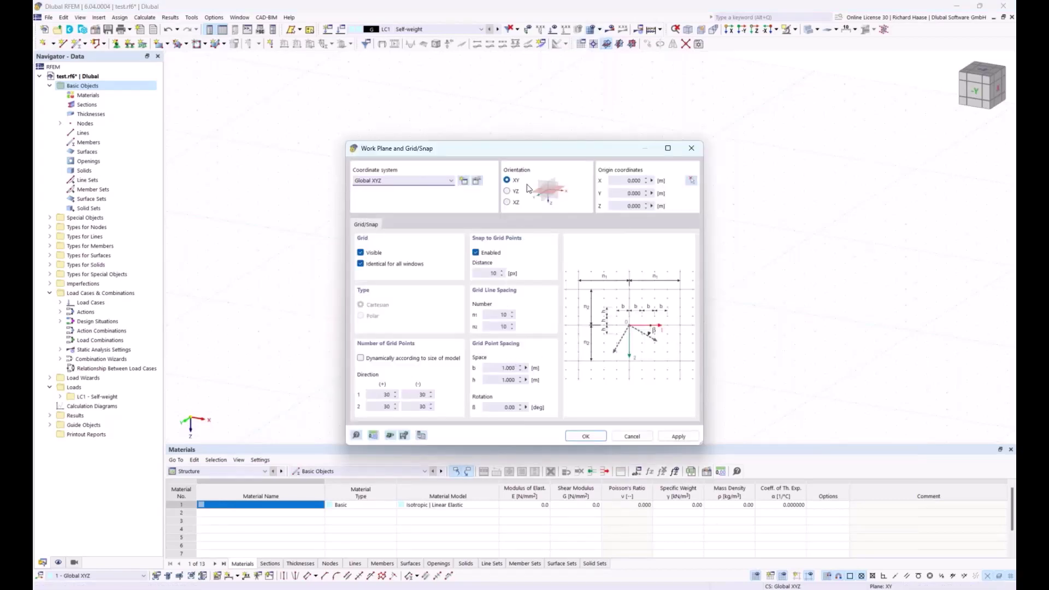
{"action": "left_click_drag", "start_coordinate": [522, 146], "coordinate": [504, 107]}
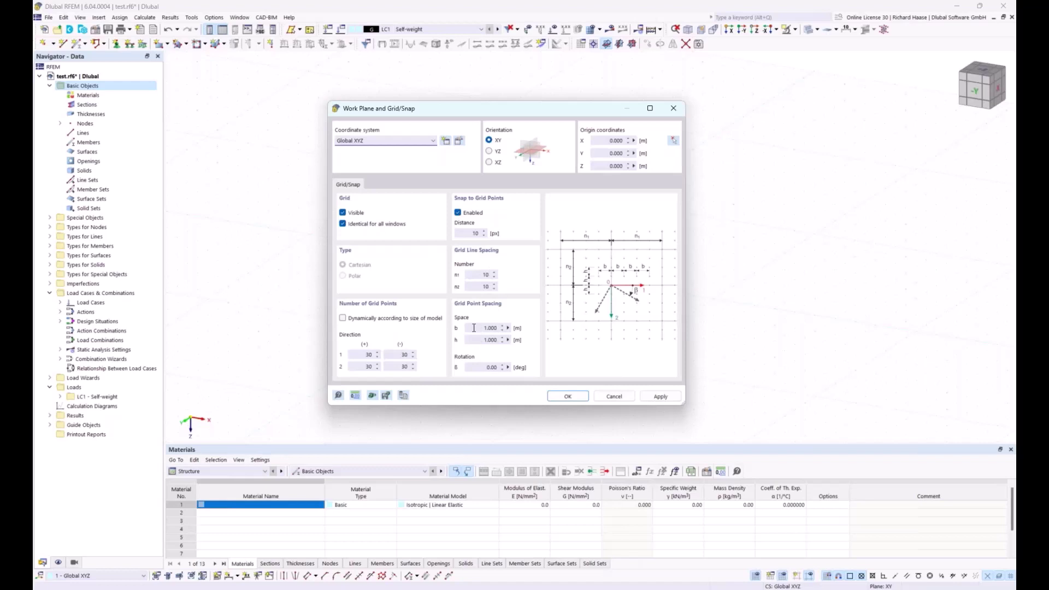
{"action": "left_click_drag", "start_coordinate": [483, 328], "coordinate": [520, 335]}
{"action": "key", "text": "BackSpace"}
{"action": "type", "text": "0.5"}
{"action": "left_click", "coordinate": [559, 398]}
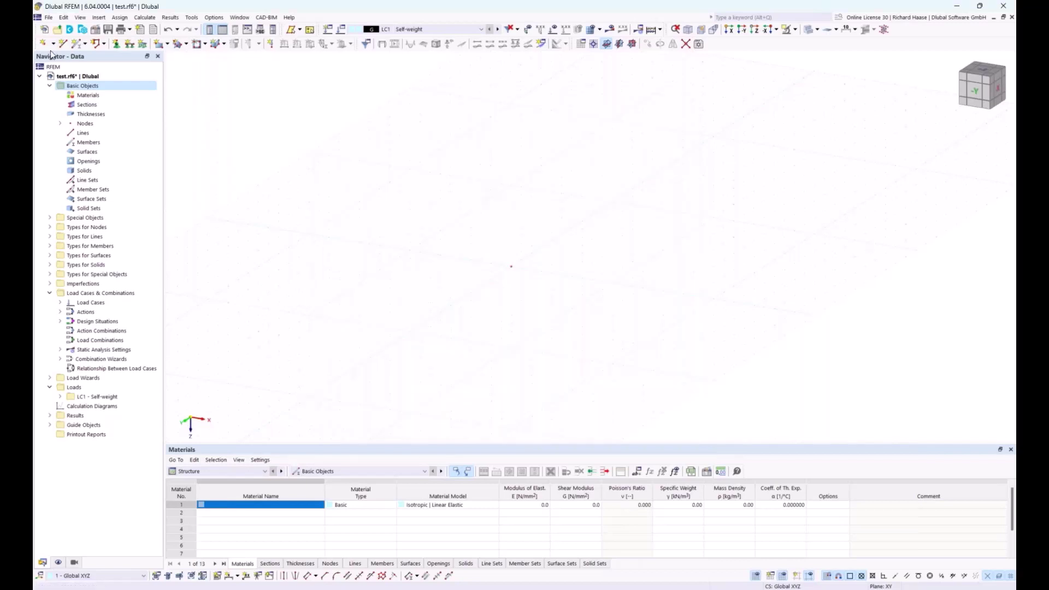
{"action": "left_click", "coordinate": [43, 43]}
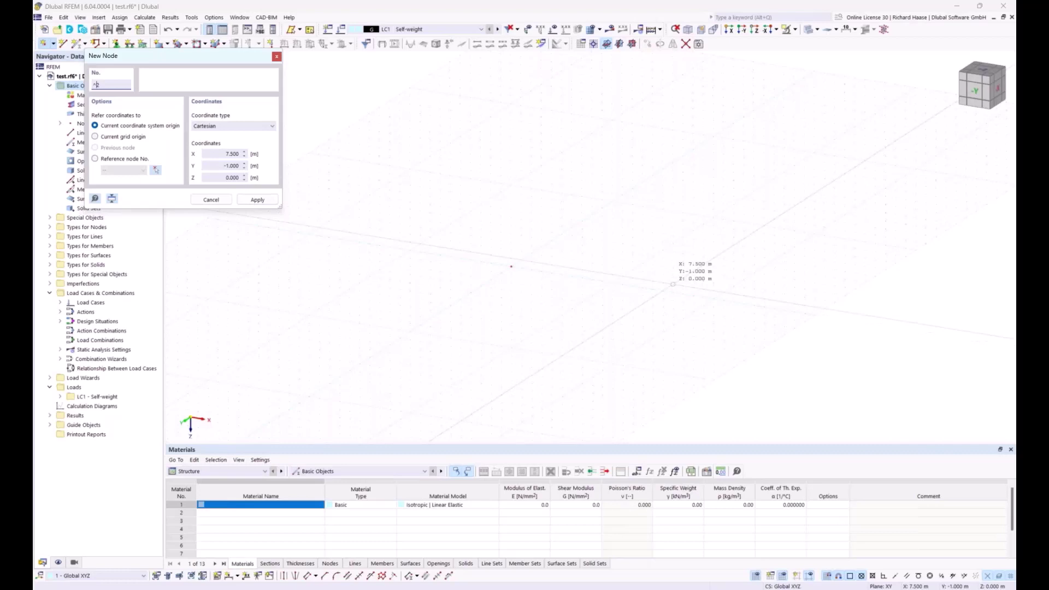
{"action": "key", "text": "Escape"}
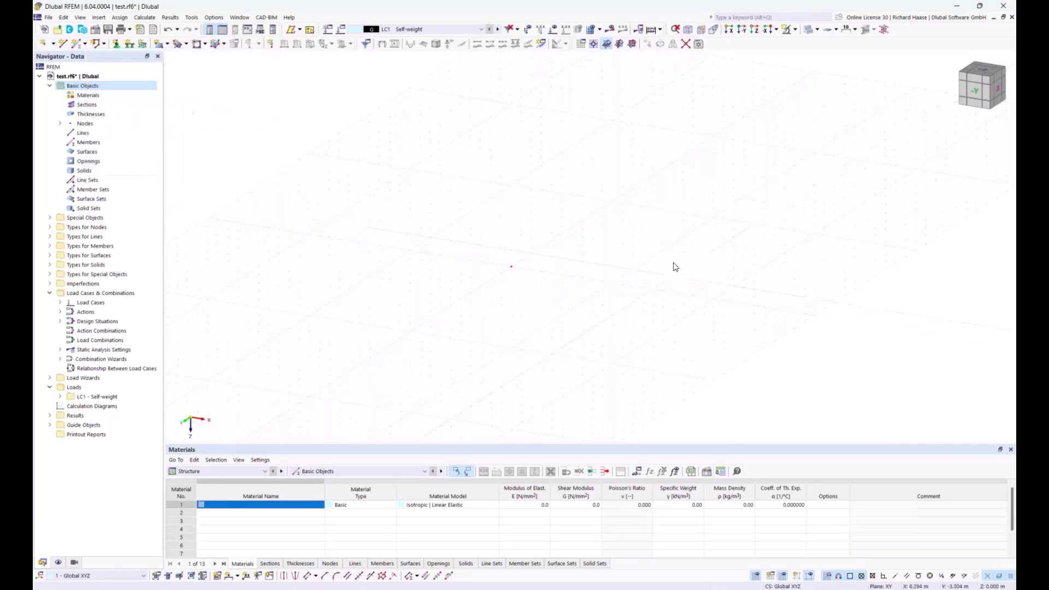
- Set the work plane's grid point spacing b to 1 m
{"action": "left_click", "coordinate": [582, 43]}
{"action": "double_click", "coordinate": [511, 368]}
{"action": "type", "text": "1"}
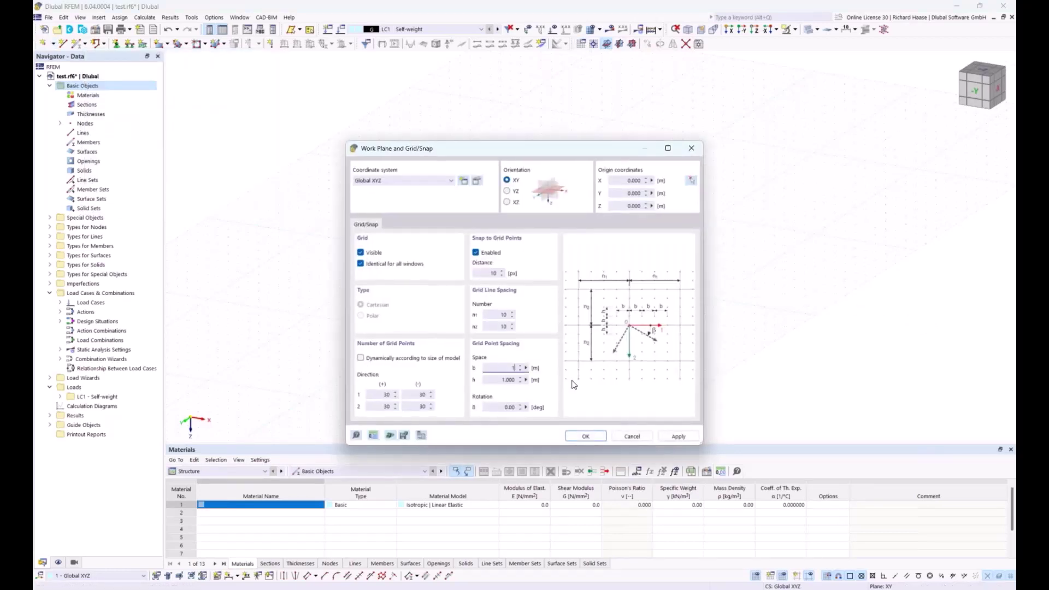
{"action": "left_click", "coordinate": [679, 436]}
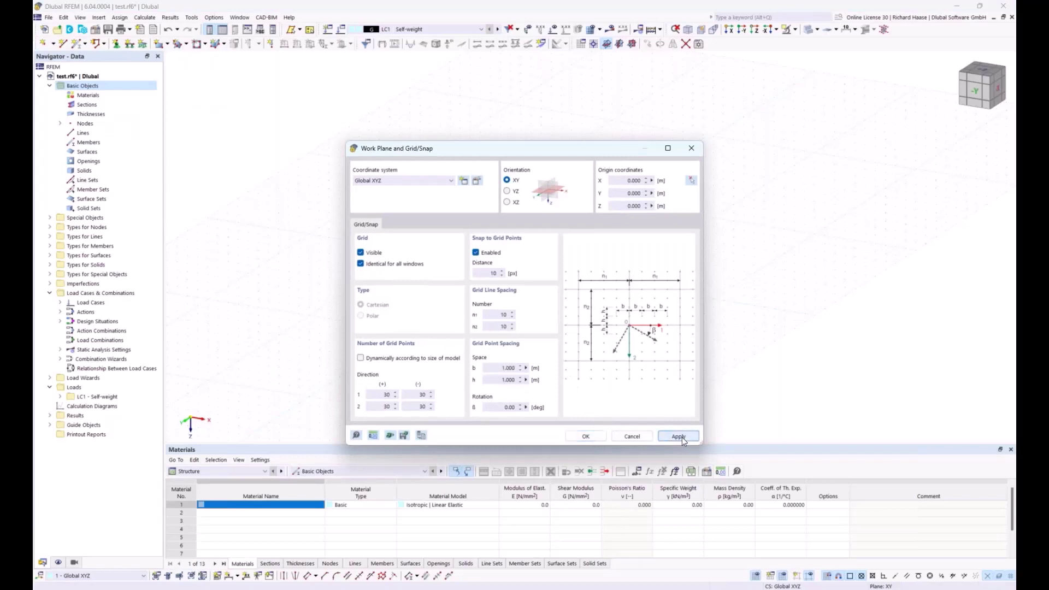
{"action": "left_click", "coordinate": [588, 438]}
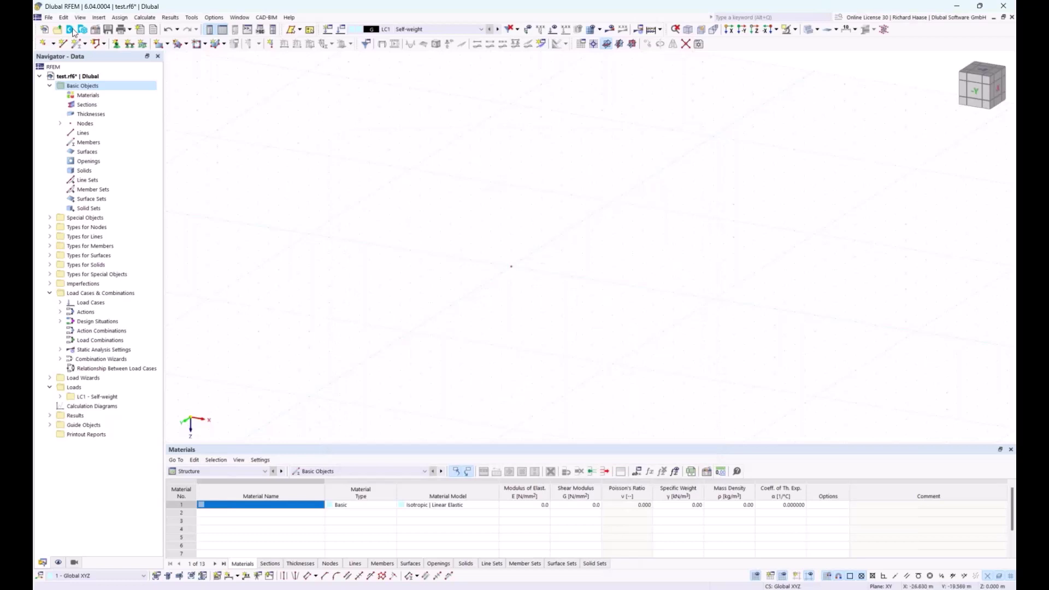
- Place a second node on the X axis at X 7, Y 0, Z 0 m
{"action": "left_click", "coordinate": [53, 45]}
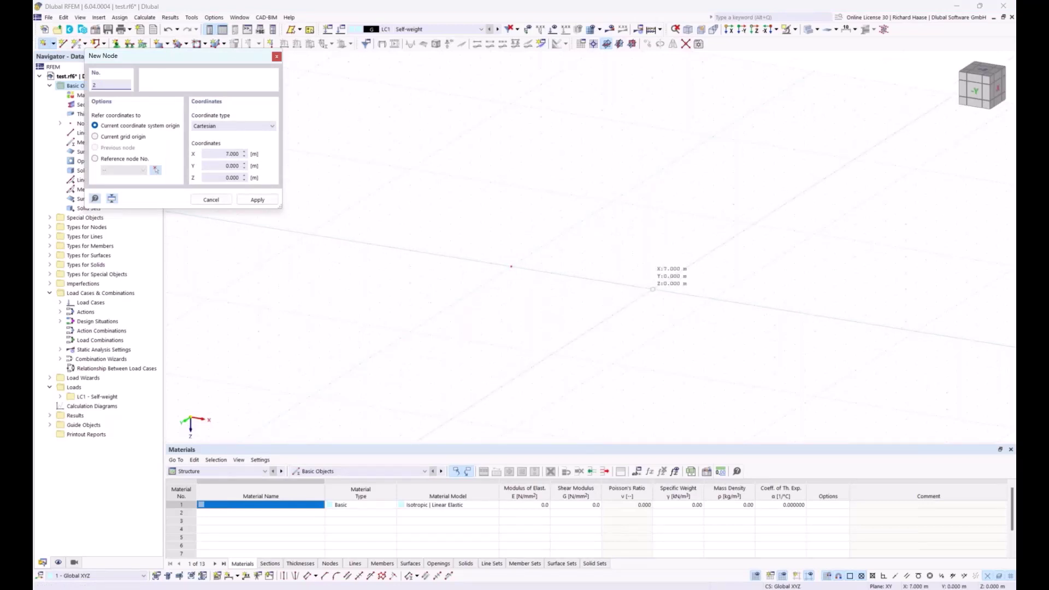
{"action": "left_click", "coordinate": [652, 289]}
{"action": "scroll", "coordinate": [680, 286], "scroll_direction": "up", "scroll_amount": 2}
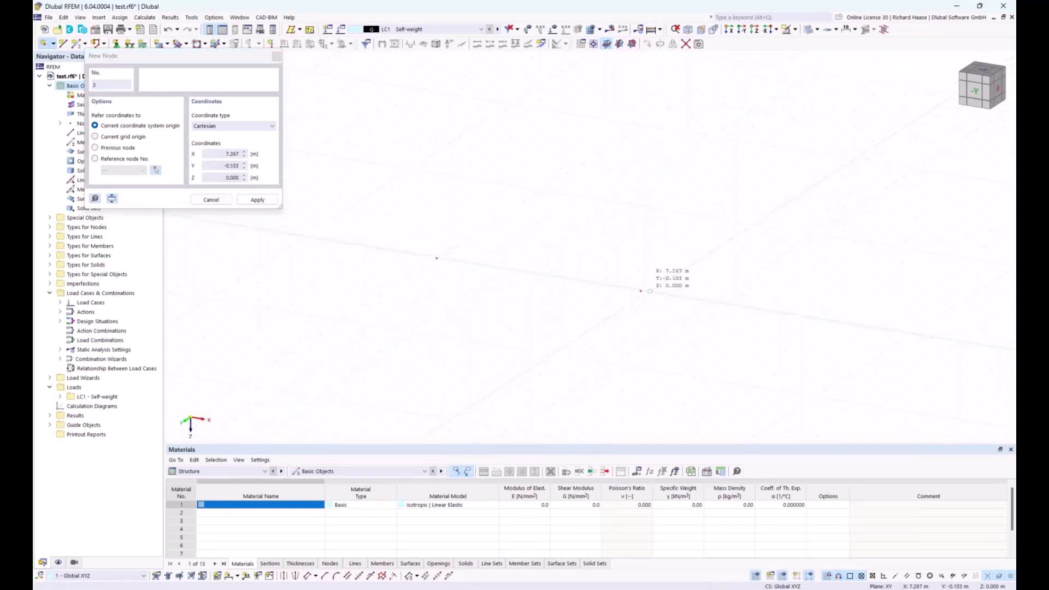
- Change the X coordinate of the second beam node to 7.5 m
{"action": "key", "text": "Escape"}
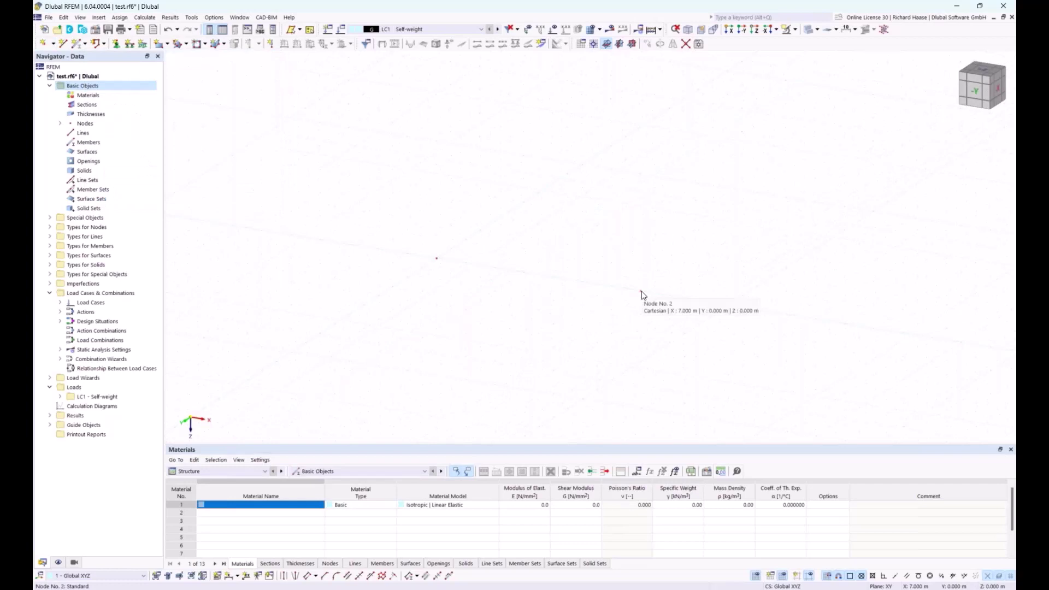
{"action": "double_click", "coordinate": [641, 292]}
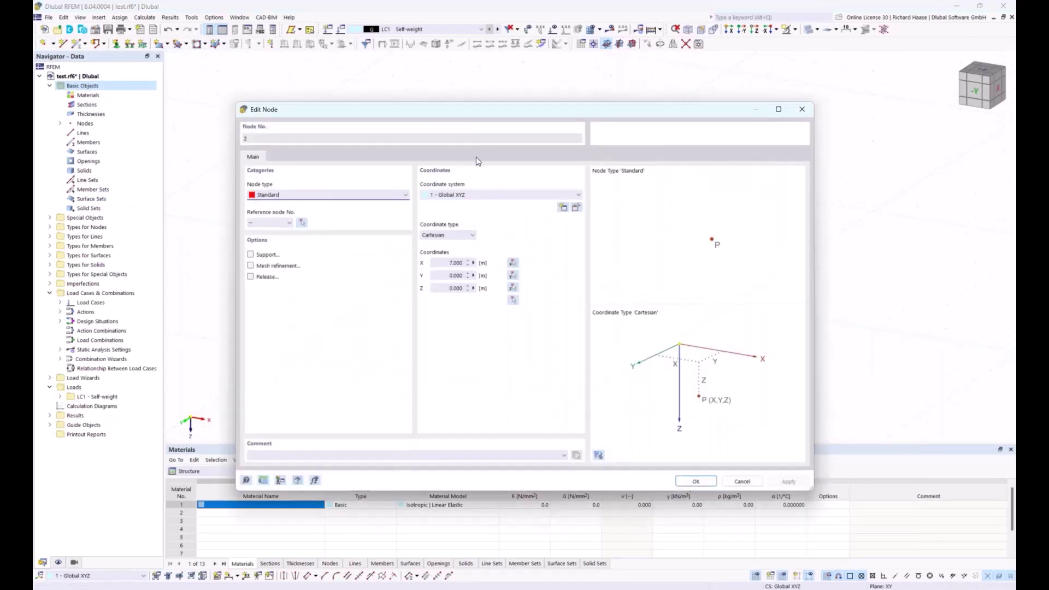
{"action": "left_click_drag", "start_coordinate": [477, 113], "coordinate": [481, 324]}
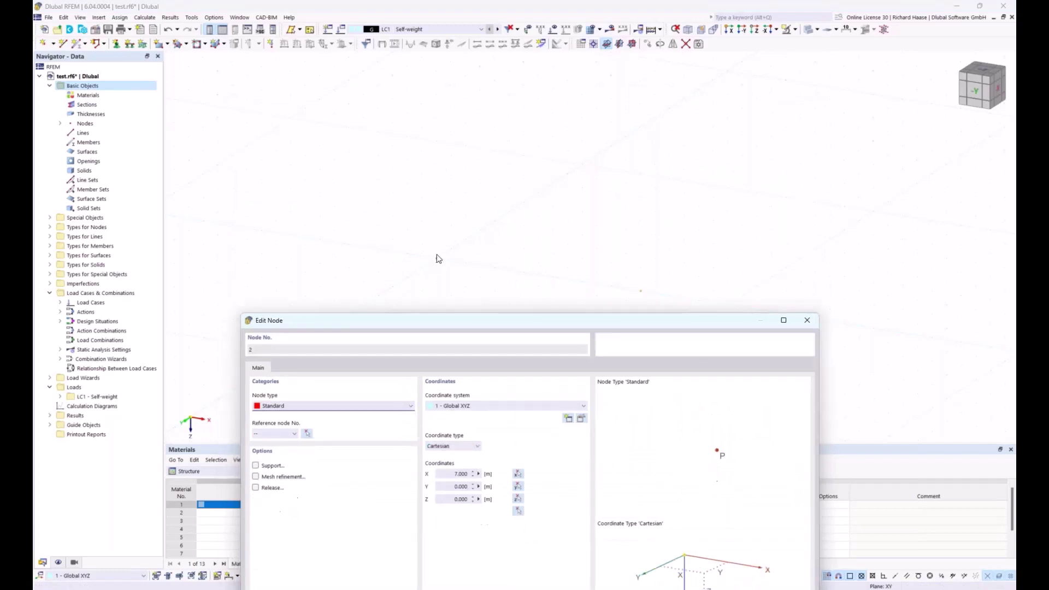
{"action": "left_click", "coordinate": [443, 473]}
{"action": "type", "text": "7.5"}
{"action": "left_click_drag", "start_coordinate": [588, 319], "coordinate": [528, 186]}
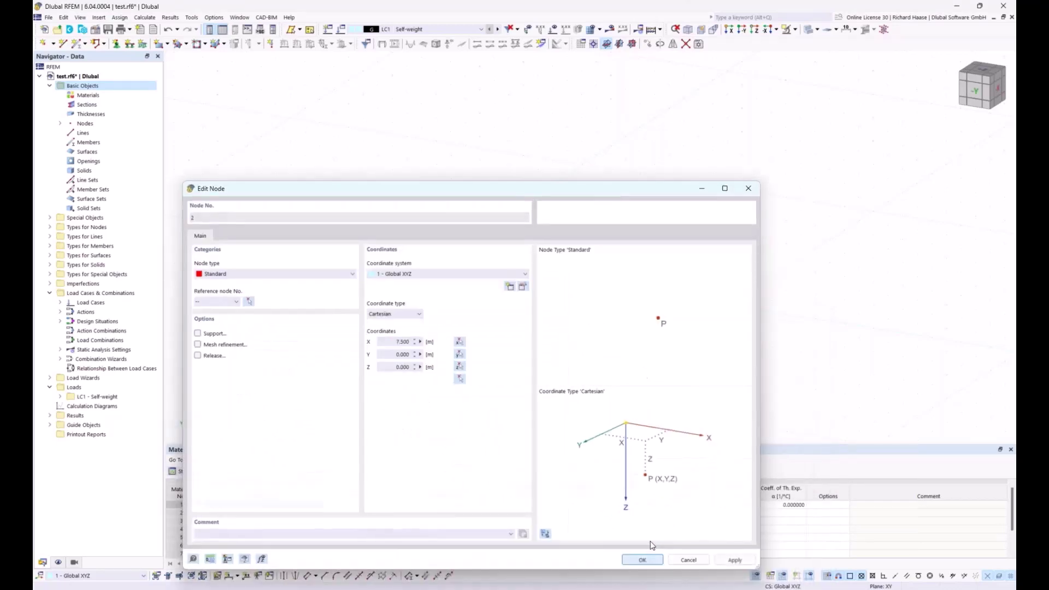
{"action": "left_click", "coordinate": [643, 560]}
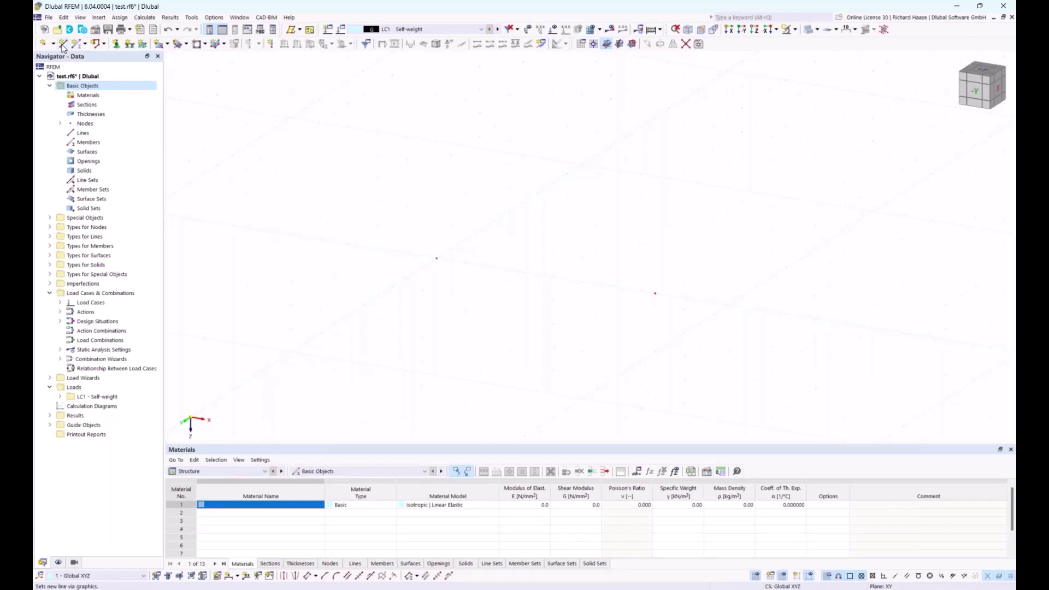
- Draw a single line from the node at the origin to the node at X 7.5 m
{"action": "left_click", "coordinate": [64, 43]}
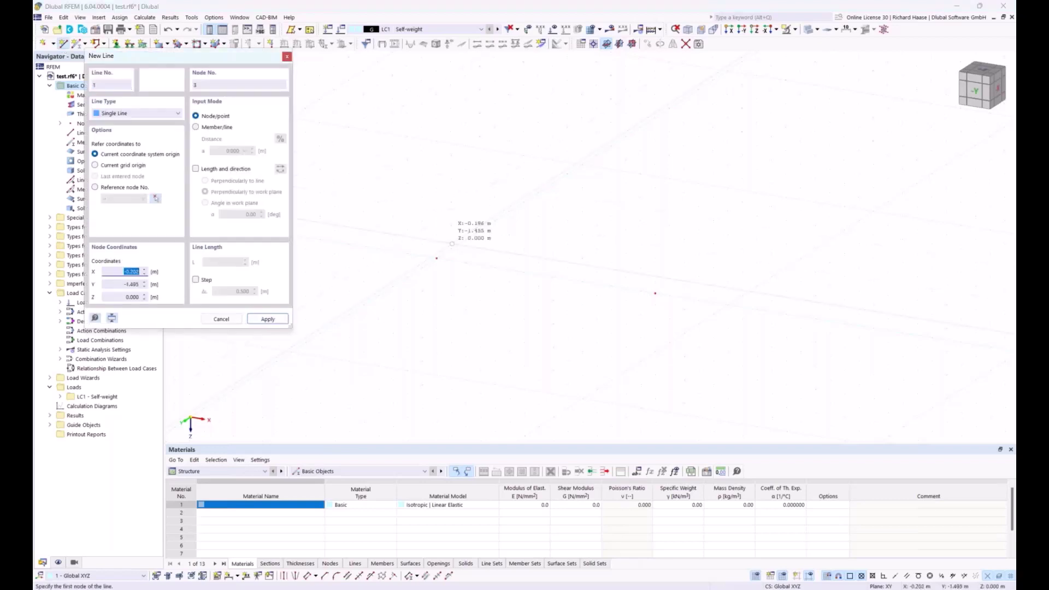
{"action": "left_click", "coordinate": [437, 258]}
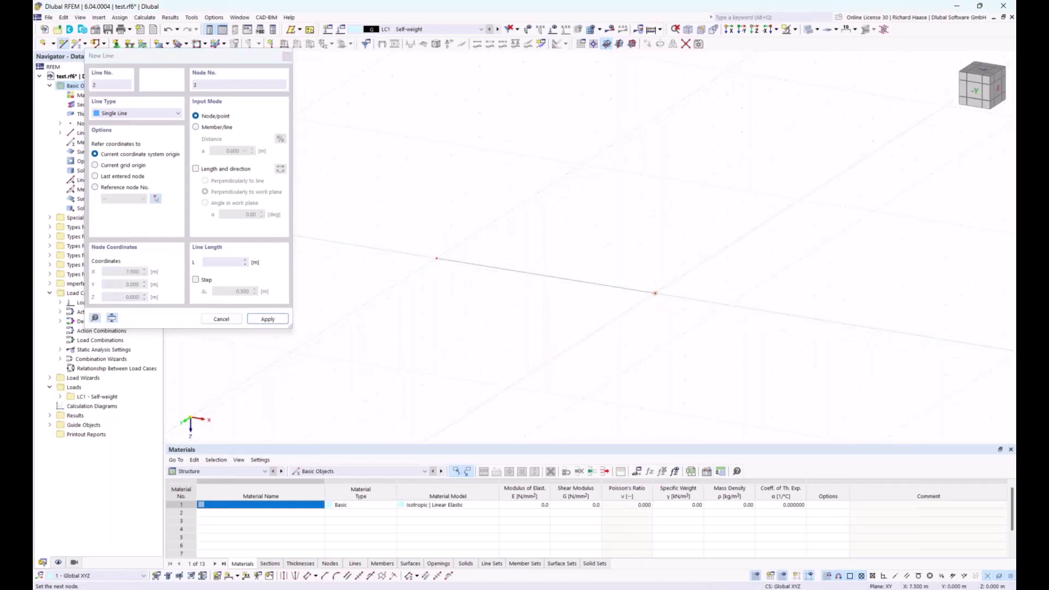
{"action": "left_click", "coordinate": [654, 292]}
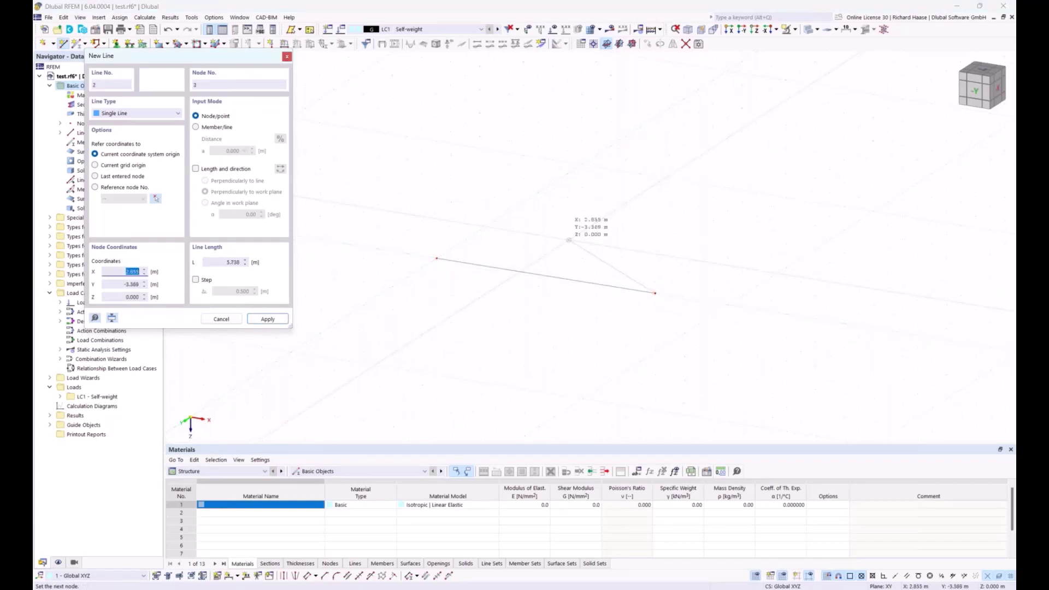
{"action": "key", "text": "Escape"}
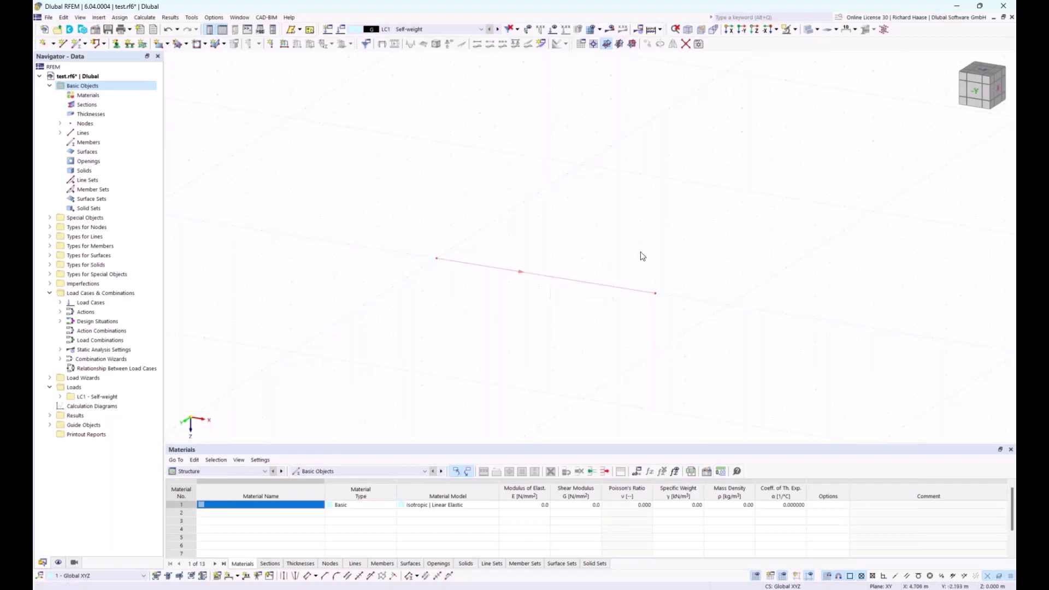
- Open the line between the two nodes for editing
{"action": "double_click", "coordinate": [594, 287]}
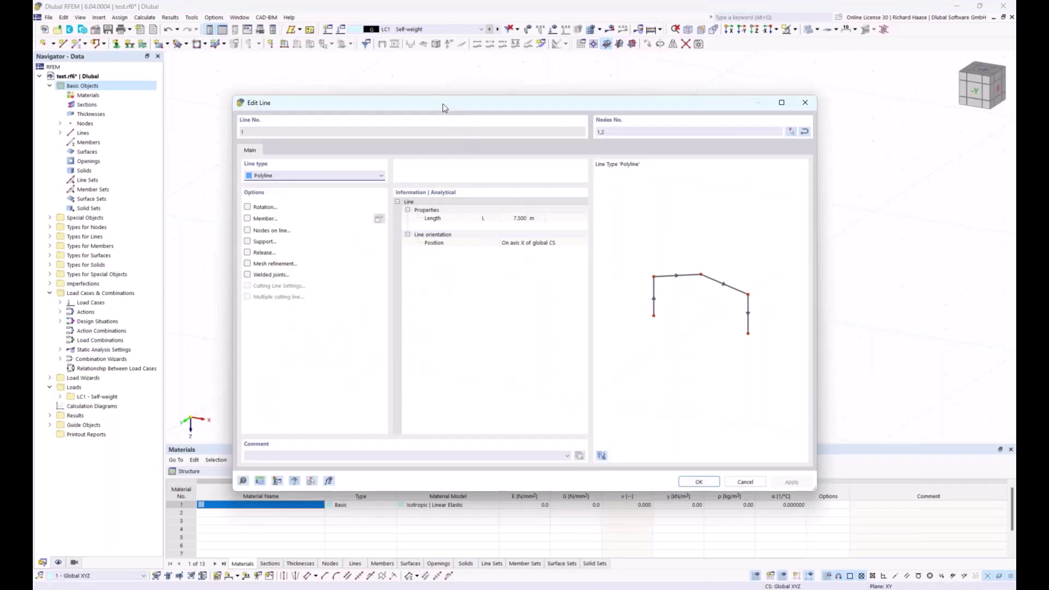
{"action": "left_click_drag", "start_coordinate": [442, 108], "coordinate": [454, 116]}
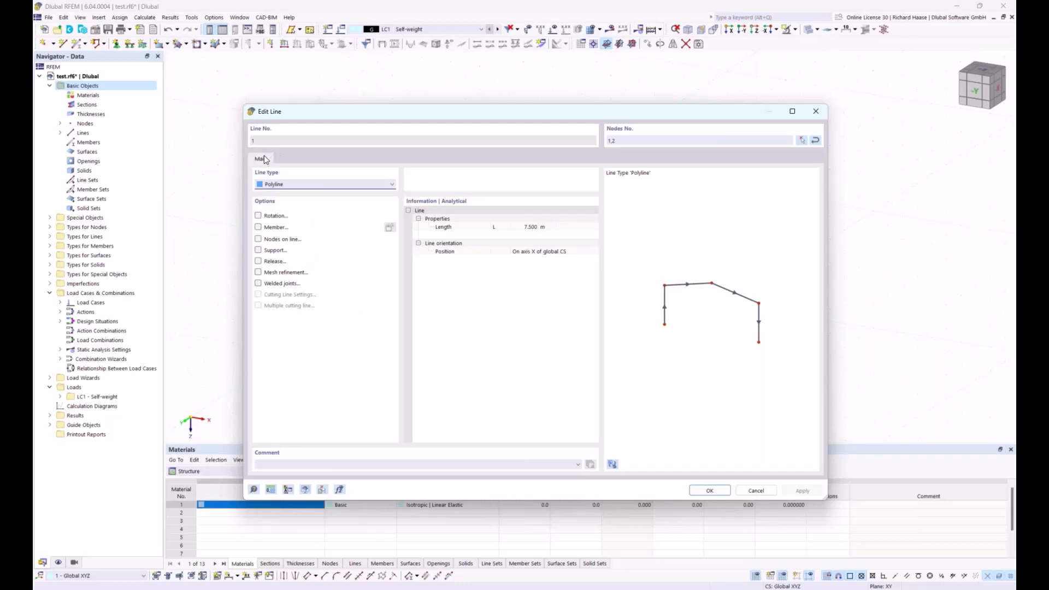
- Try the line's Mesh refinement and Welded joints options, look at their settings, and deactivate both
{"action": "left_click", "coordinate": [259, 283]}
{"action": "left_click", "coordinate": [258, 272]}
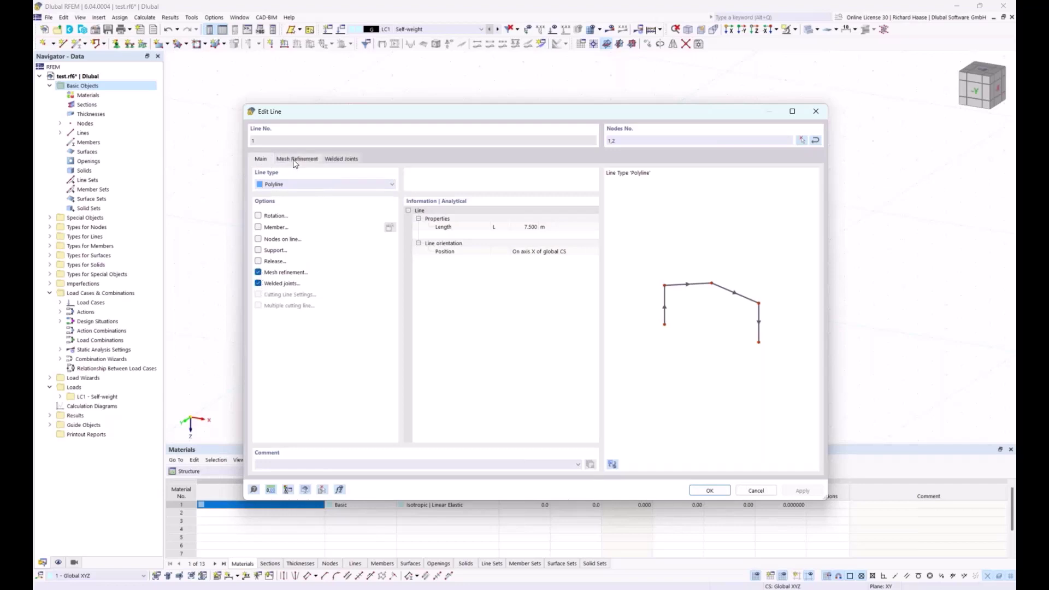
{"action": "left_click", "coordinate": [295, 158]}
{"action": "left_click", "coordinate": [336, 160]}
{"action": "left_click", "coordinate": [295, 159]}
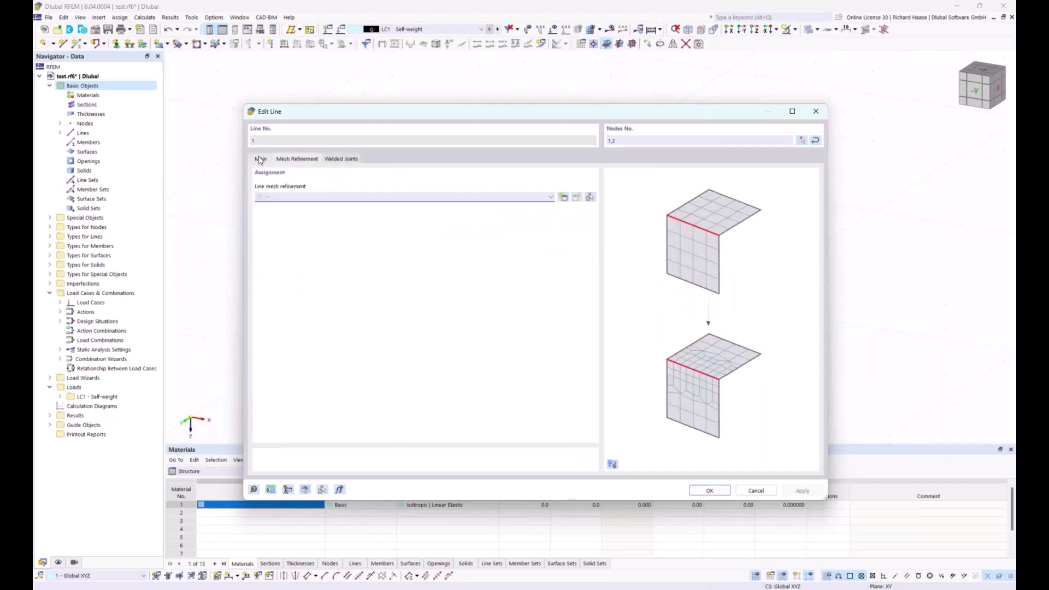
{"action": "left_click", "coordinate": [260, 159]}
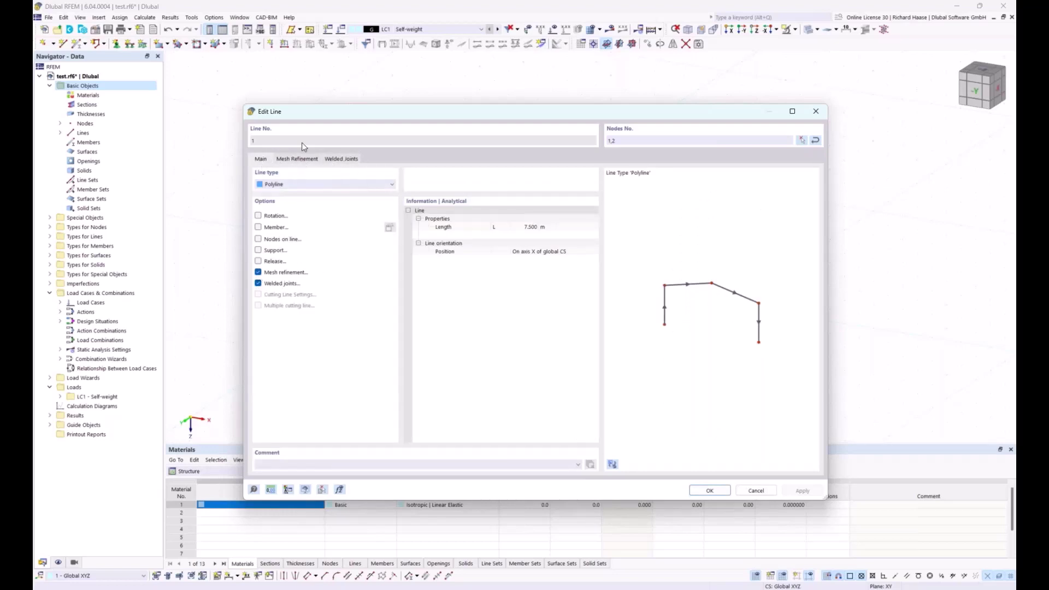
{"action": "left_click", "coordinate": [258, 272]}
{"action": "left_click", "coordinate": [258, 283]}
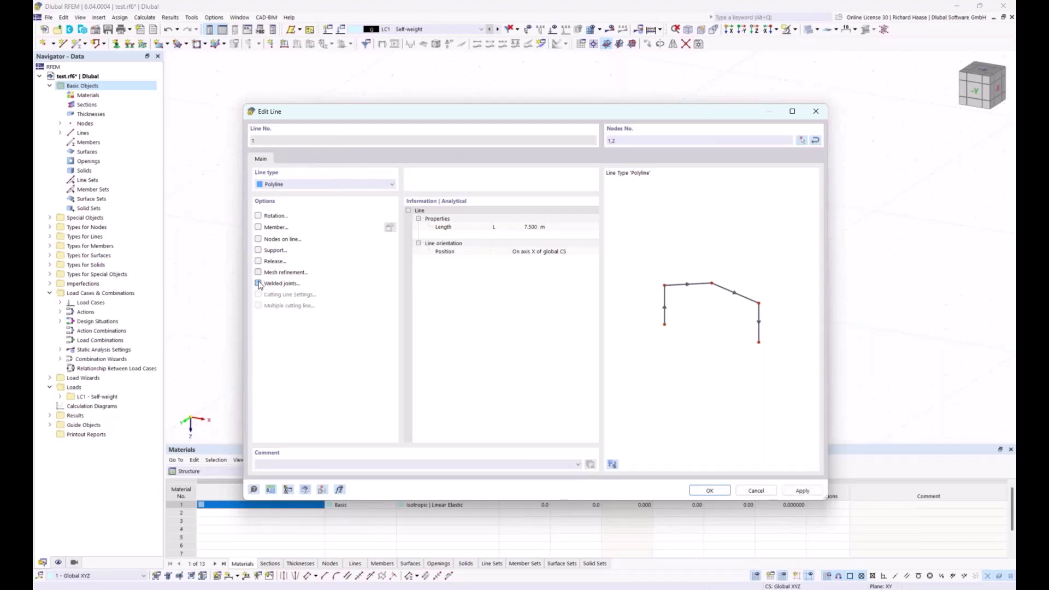
- Activate the Member option for the line and keep Beam as the new member's type
{"action": "left_click", "coordinate": [258, 227]}
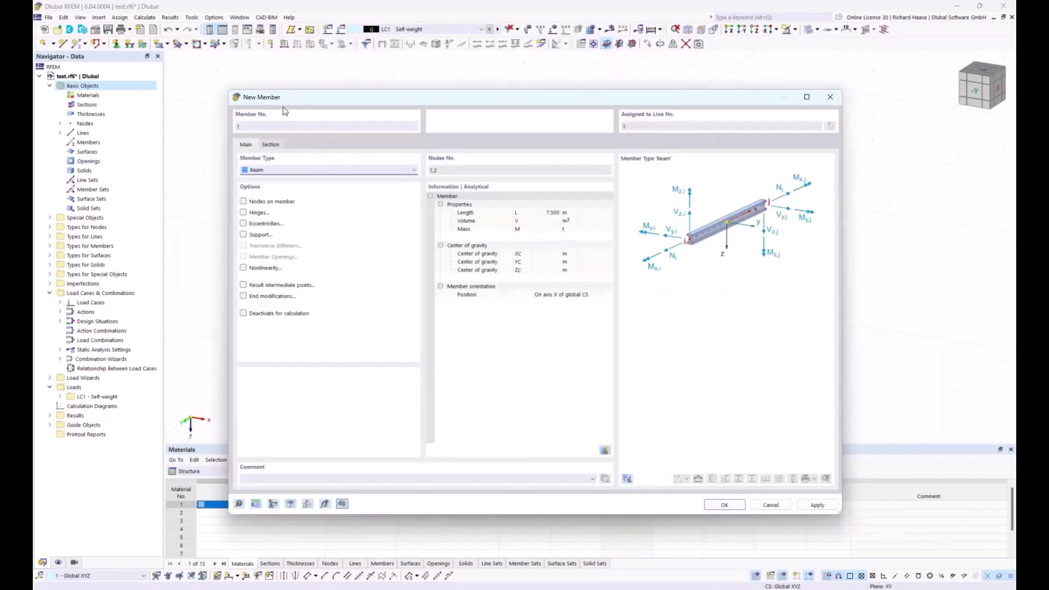
{"action": "left_click", "coordinate": [313, 170]}
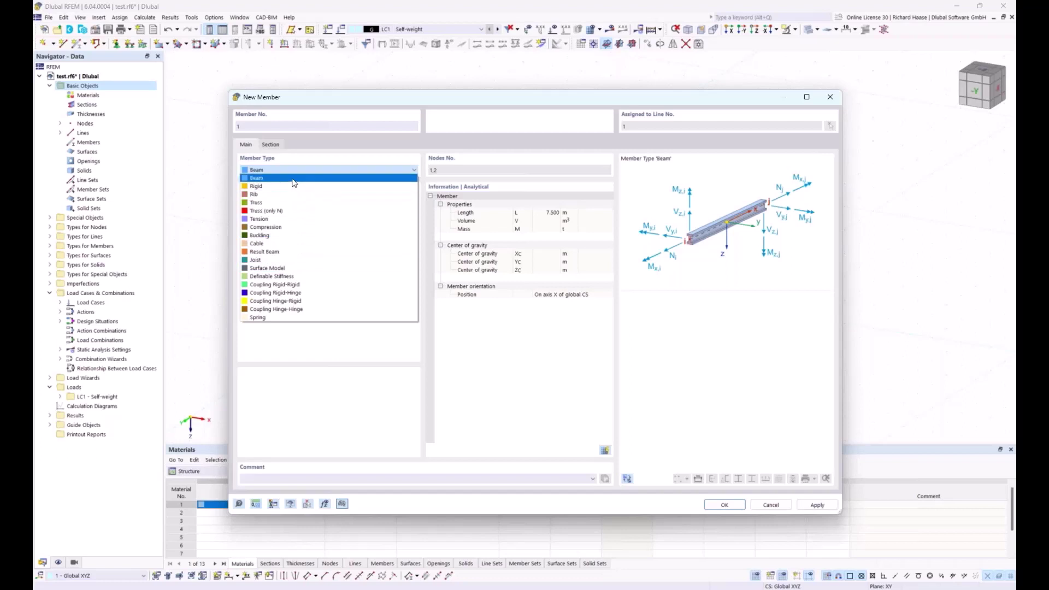
{"action": "left_click", "coordinate": [300, 160]}
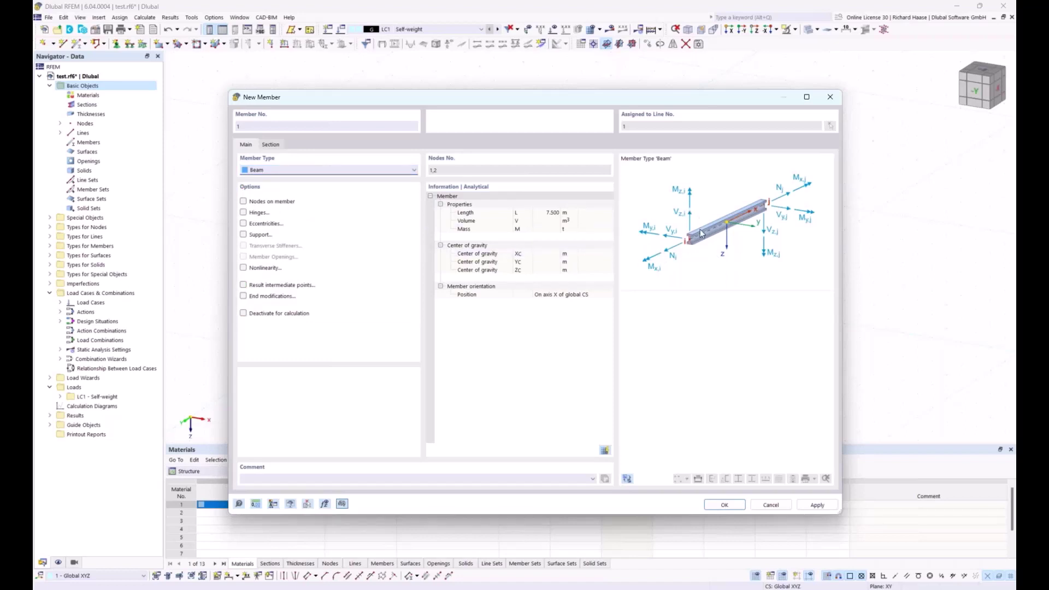
- Try the member types Tension and Definable Stiffness, inspecting the stiffness parameters, and return to Beam
{"action": "left_click", "coordinate": [290, 171]}
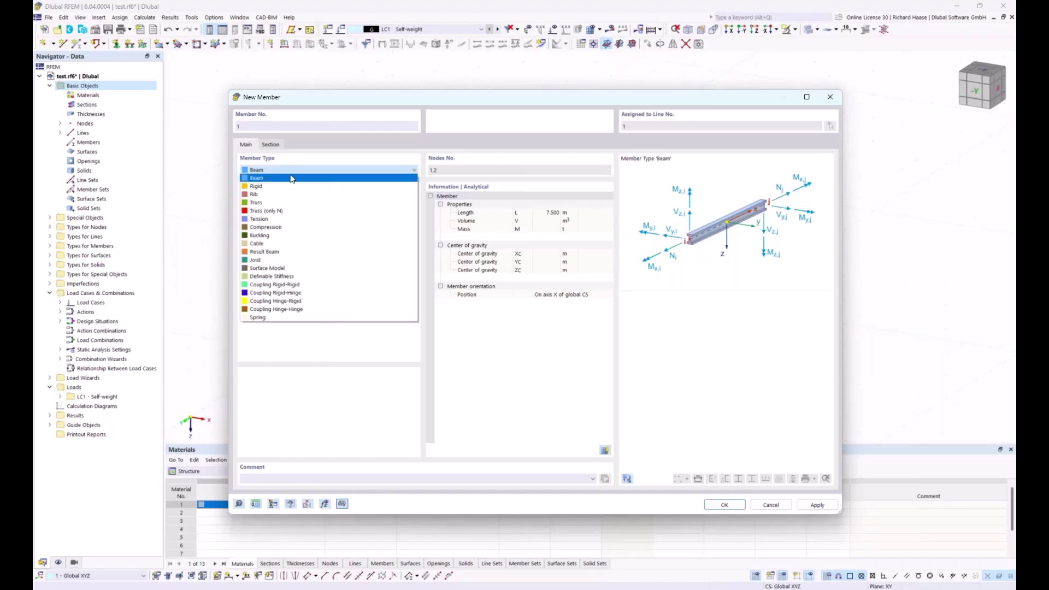
{"action": "left_click", "coordinate": [266, 221]}
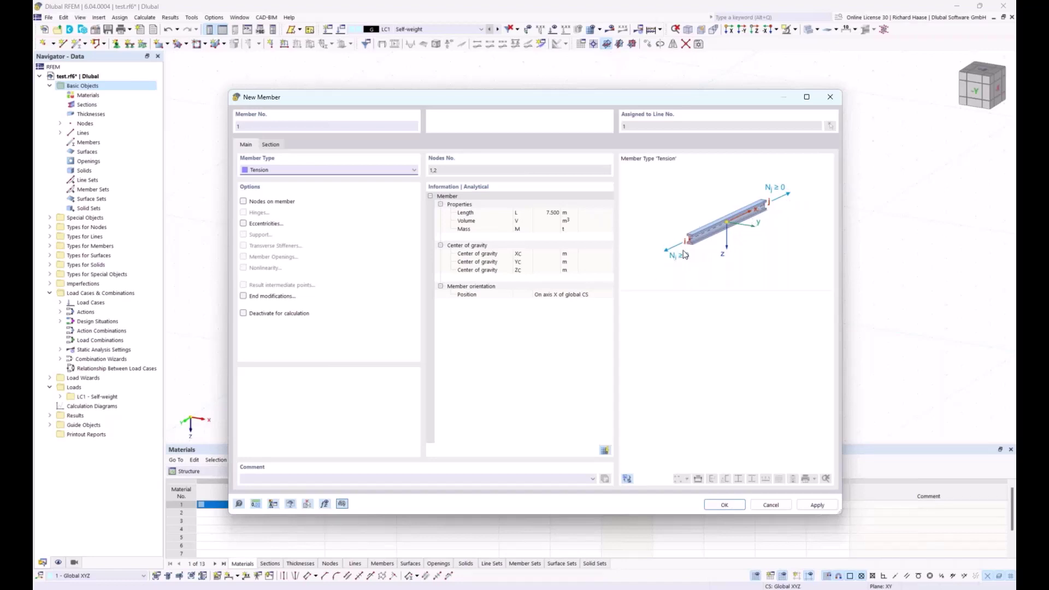
{"action": "left_click", "coordinate": [284, 172]}
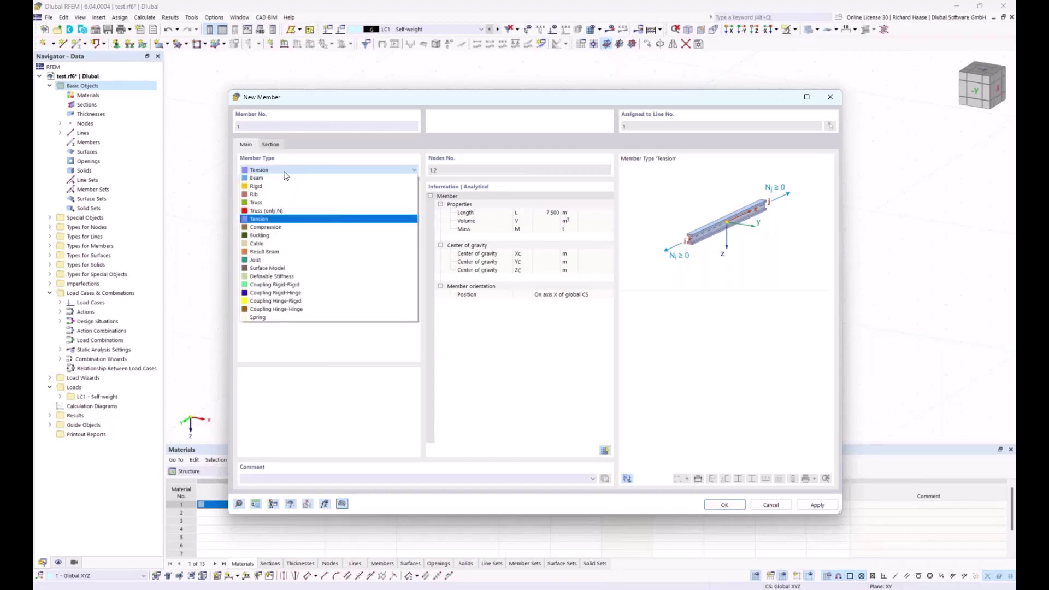
{"action": "left_click", "coordinate": [279, 276]}
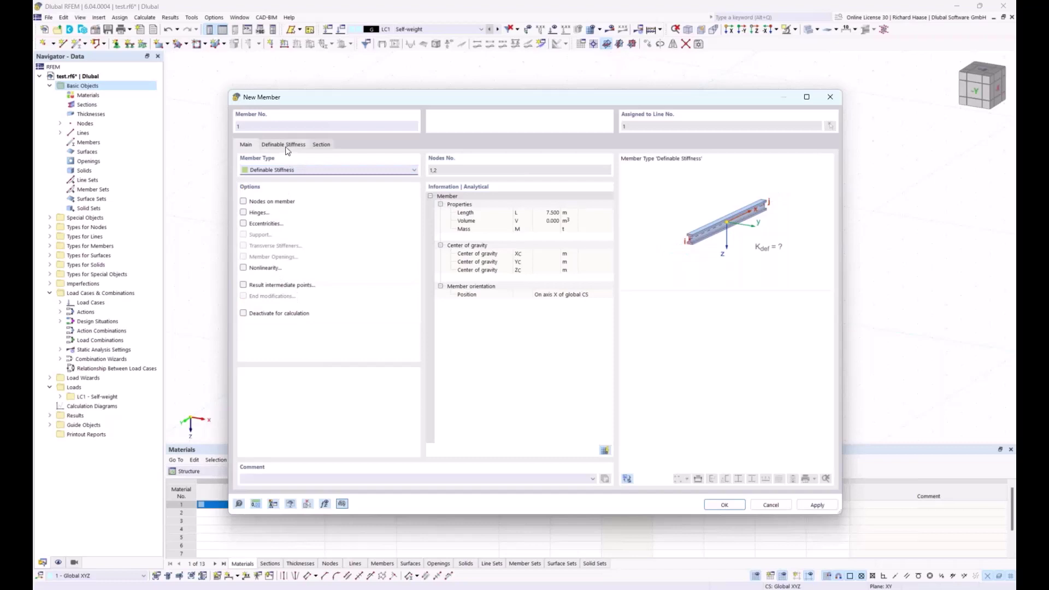
{"action": "left_click", "coordinate": [286, 146]}
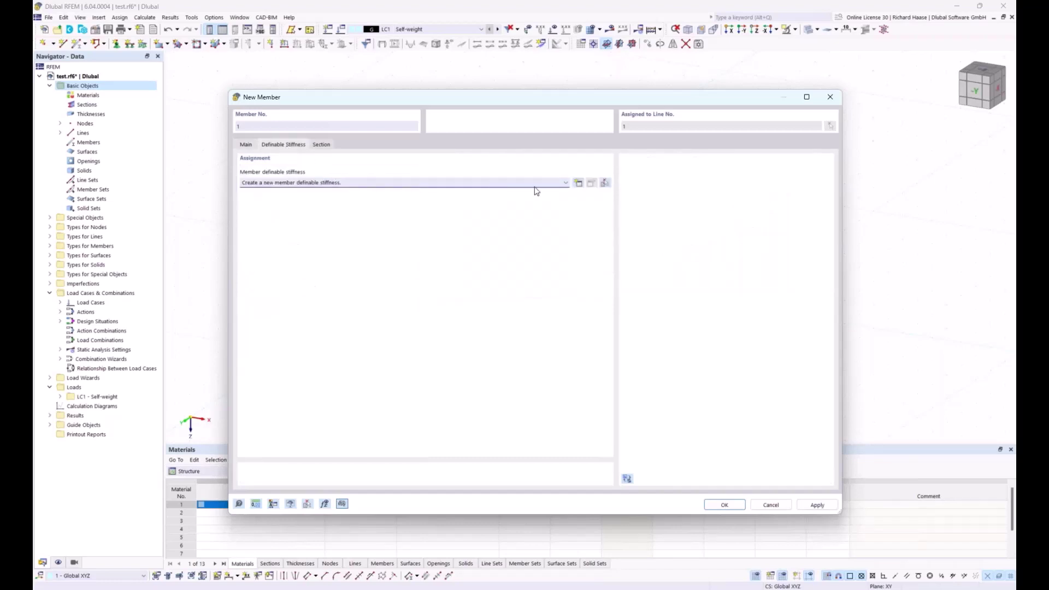
{"action": "left_click", "coordinate": [577, 183]}
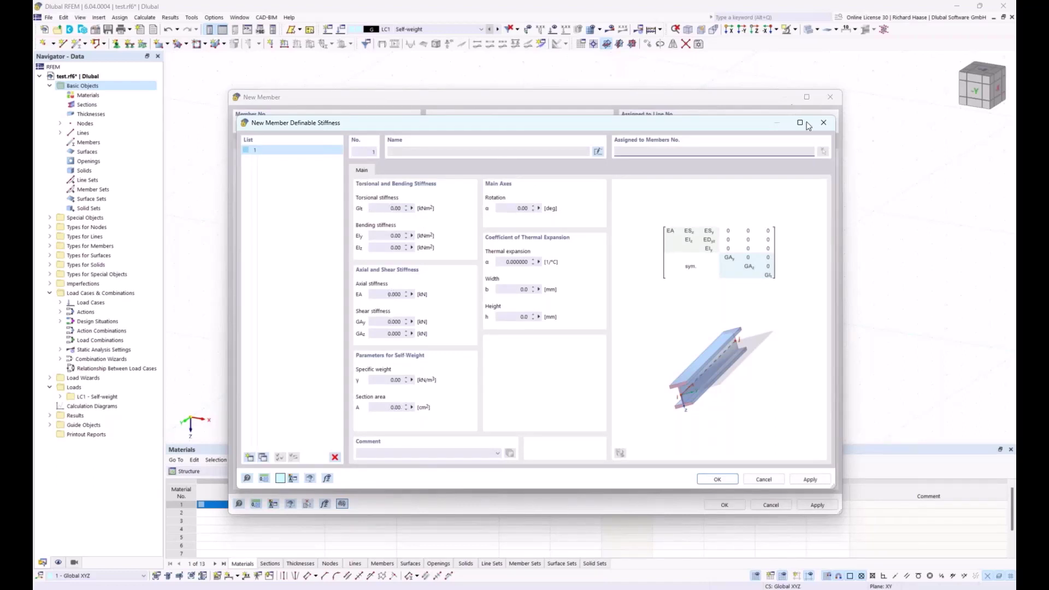
{"action": "left_click", "coordinate": [823, 124]}
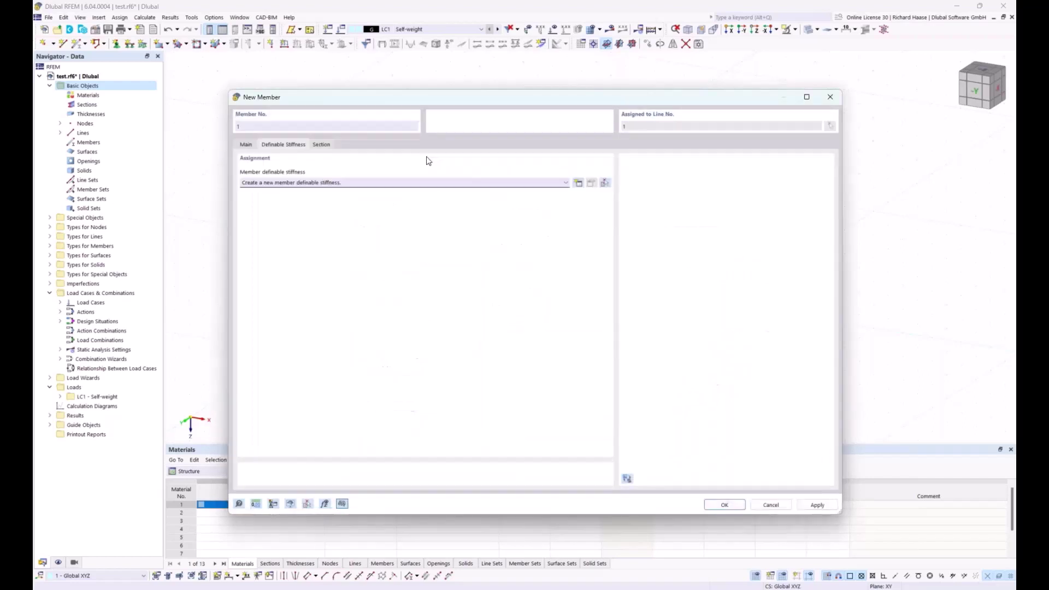
{"action": "left_click", "coordinate": [246, 145]}
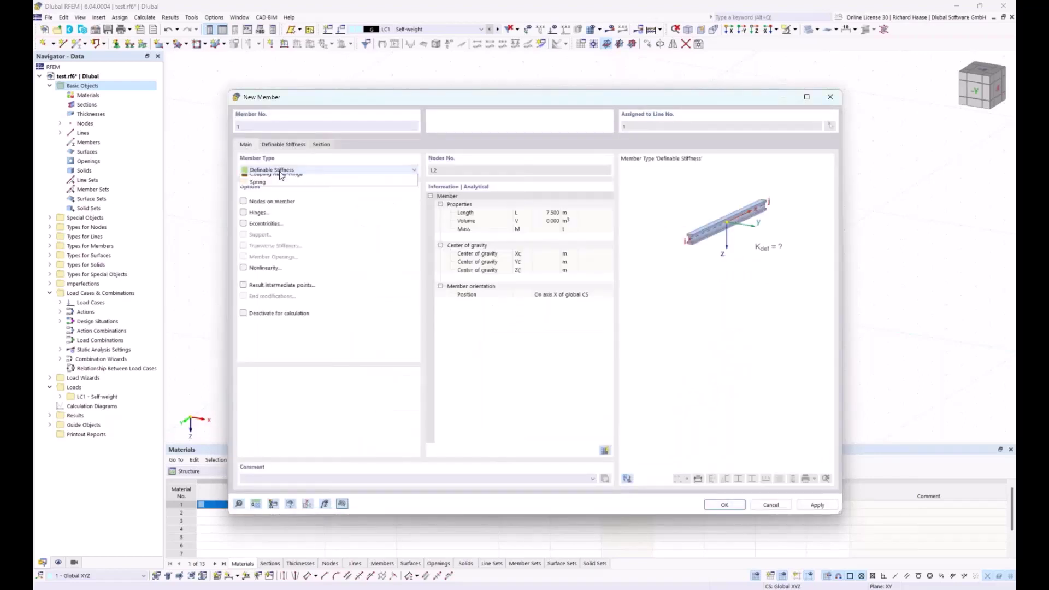
{"action": "left_click", "coordinate": [279, 171]}
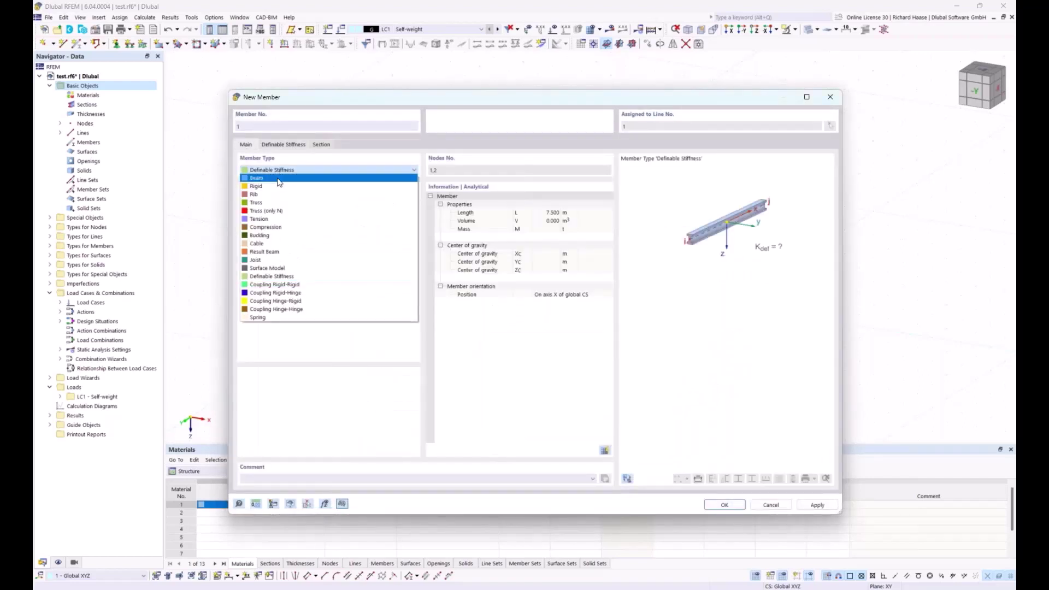
{"action": "left_click", "coordinate": [278, 178]}
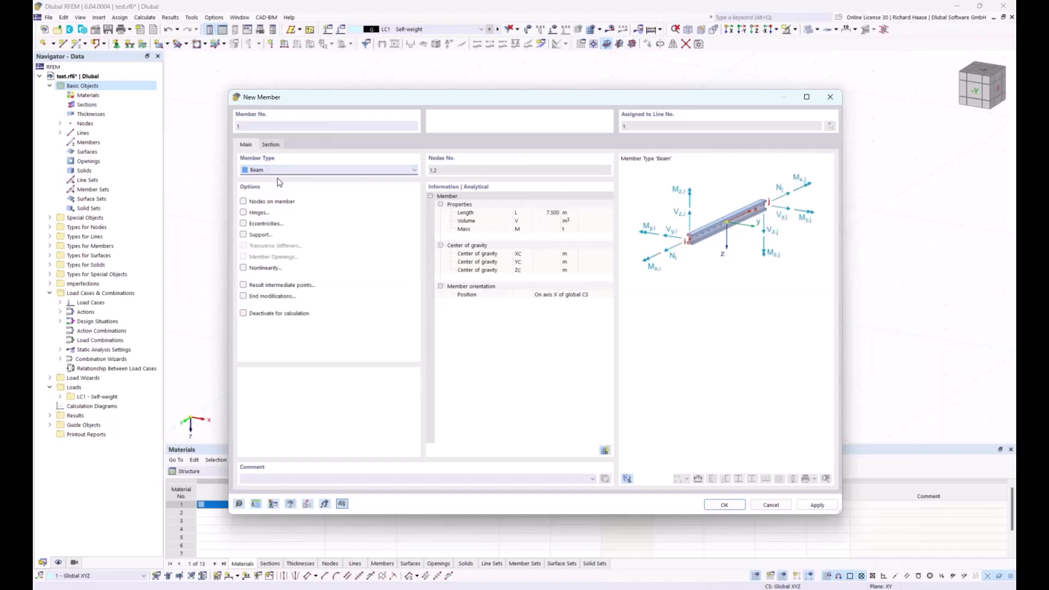
- Select the standardized steel I-section HE 200 B (EN 10365:2017) for the member start from the section library, with the region filter set to All
{"action": "left_click", "coordinate": [272, 145]}
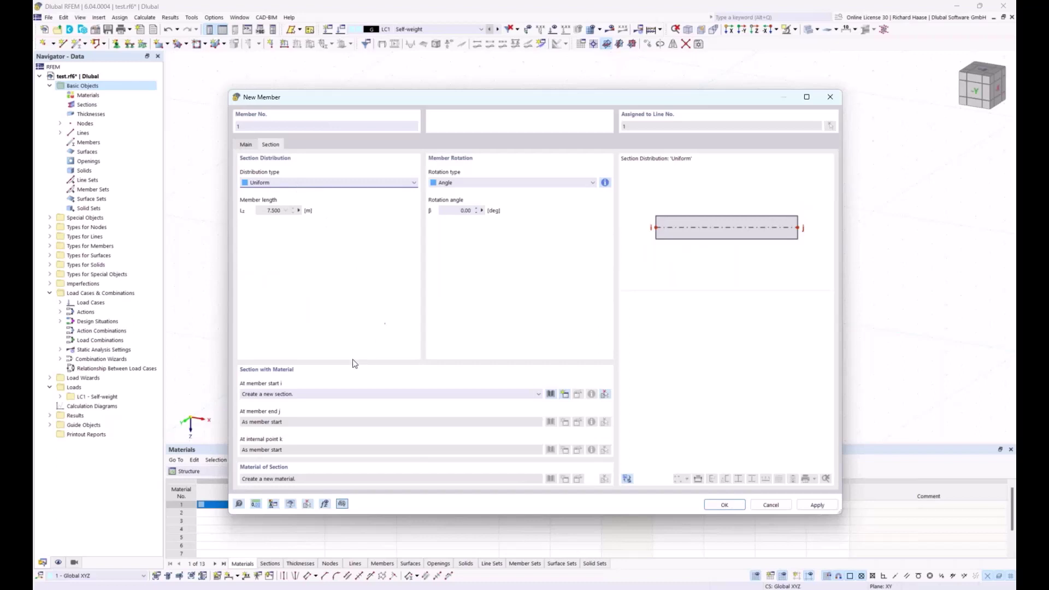
{"action": "left_click", "coordinate": [551, 394]}
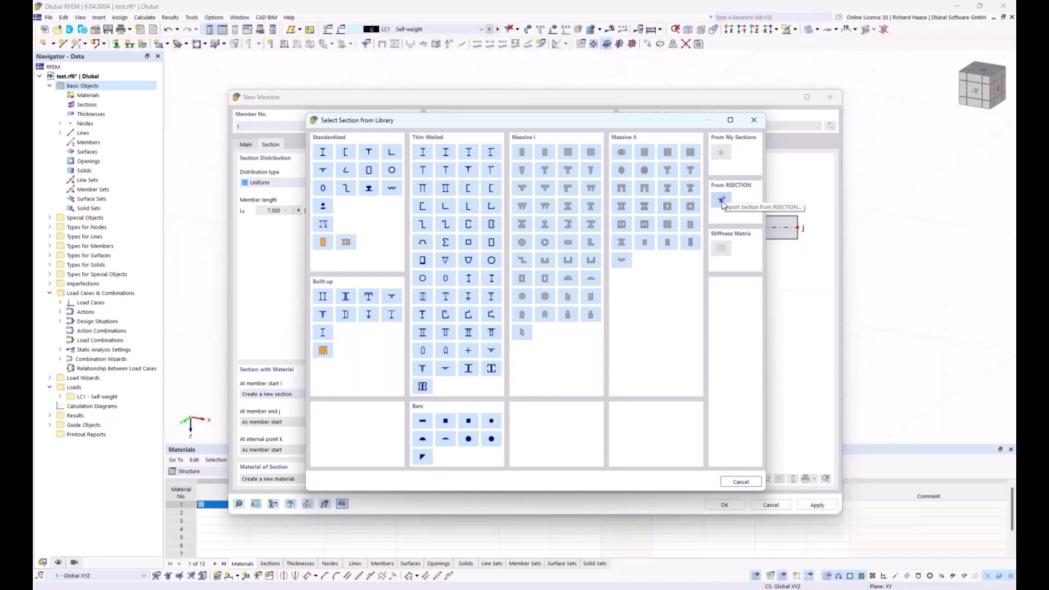
{"action": "left_click", "coordinate": [322, 152]}
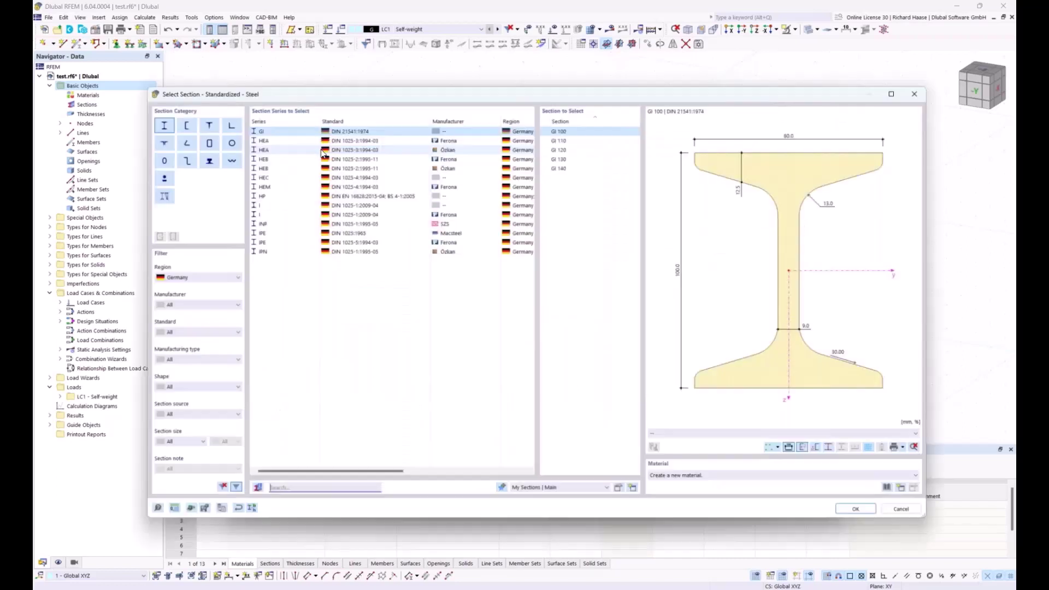
{"action": "left_click", "coordinate": [189, 276]}
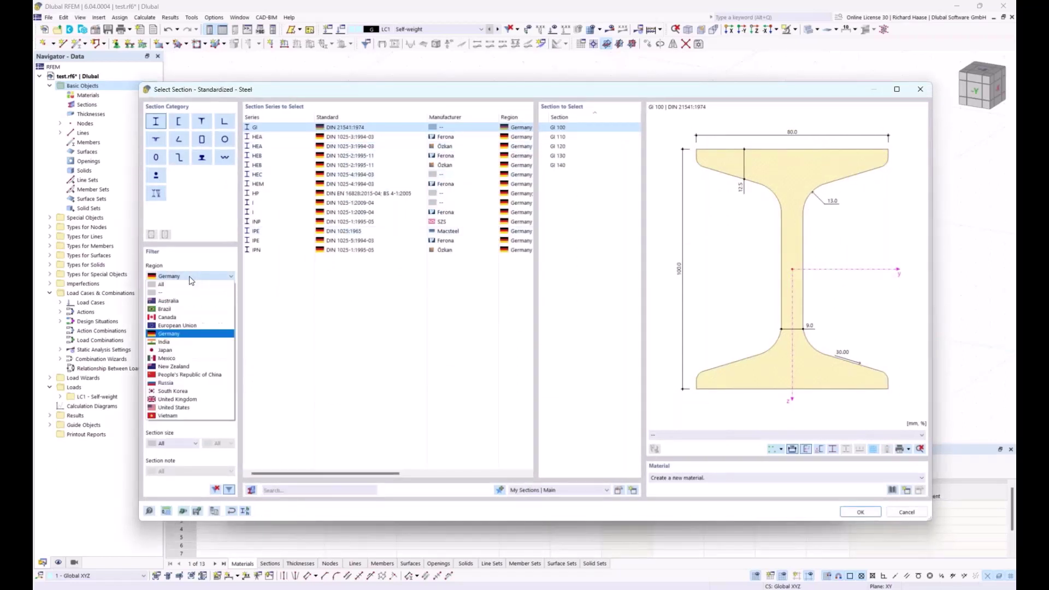
{"action": "left_click", "coordinate": [189, 289]}
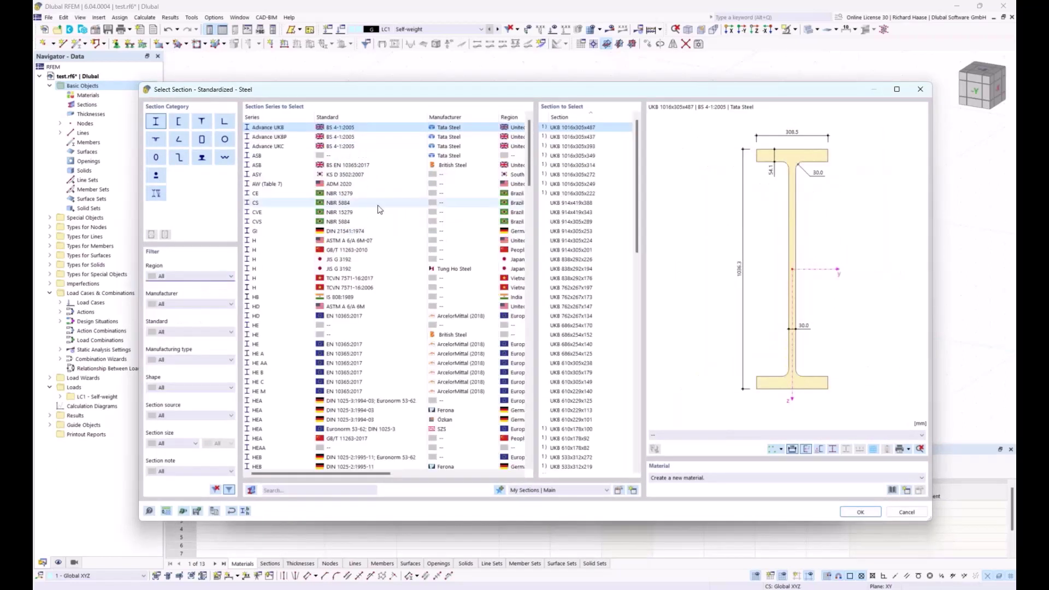
{"action": "left_click", "coordinate": [277, 374]}
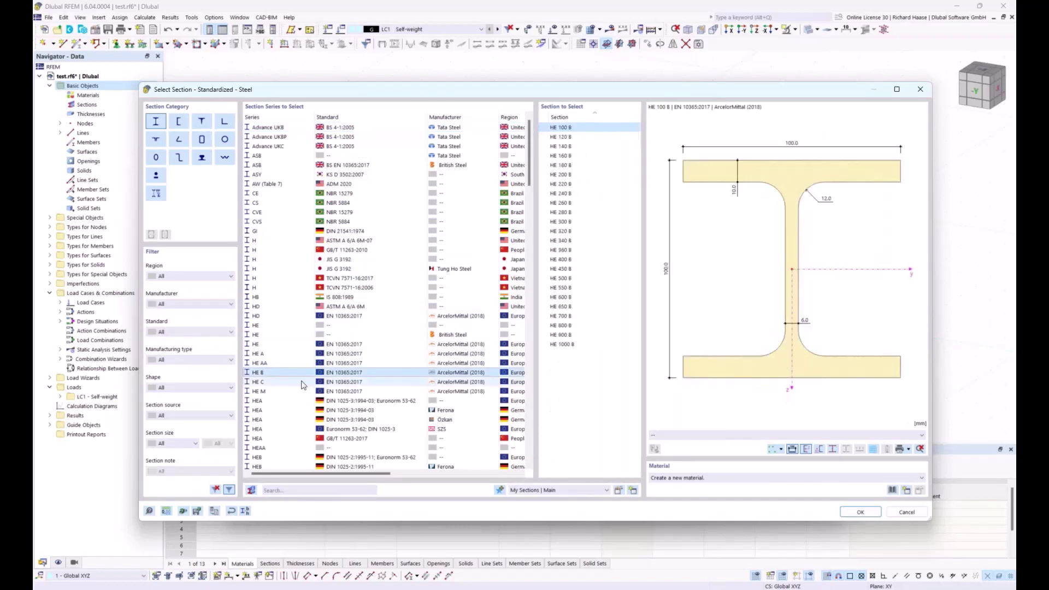
{"action": "left_click", "coordinate": [563, 174]}
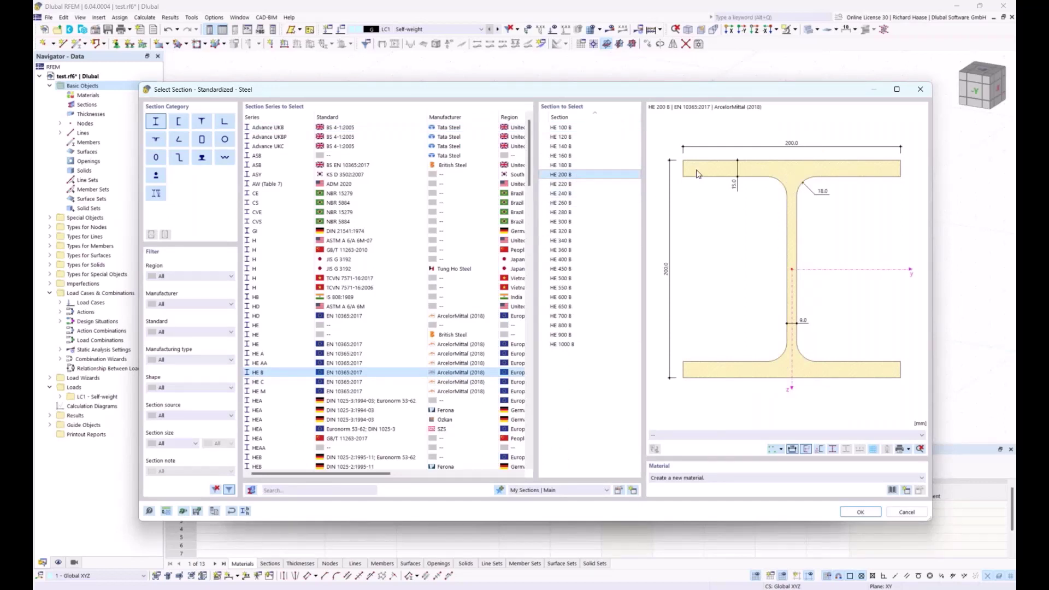
- Create a new material for the section from the material library: steel S355N, series Steel S, EN 10025-3:2004-11
{"action": "left_click", "coordinate": [688, 479]}
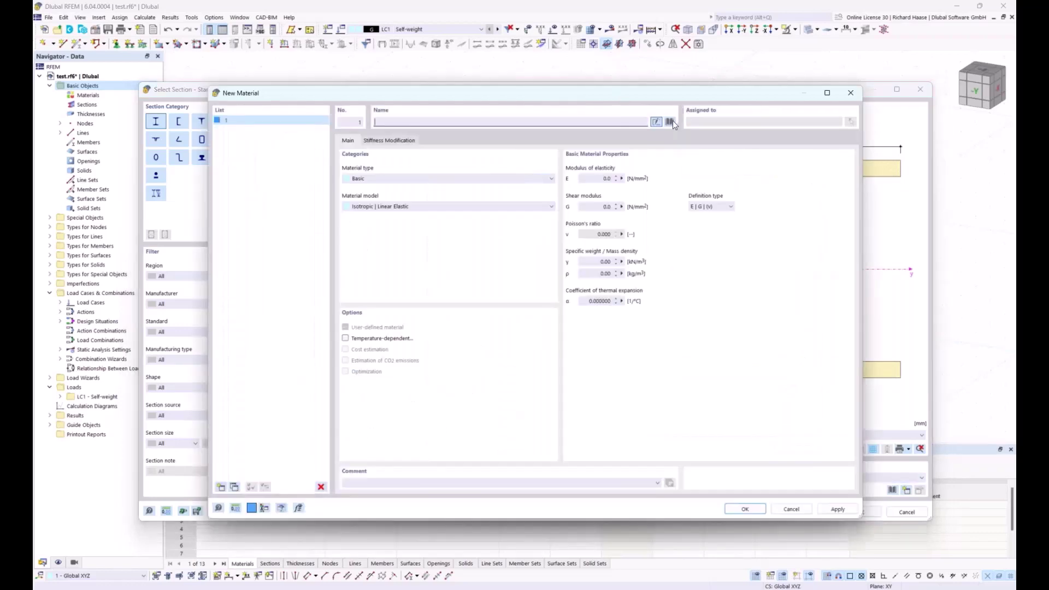
{"action": "left_click", "coordinate": [669, 122]}
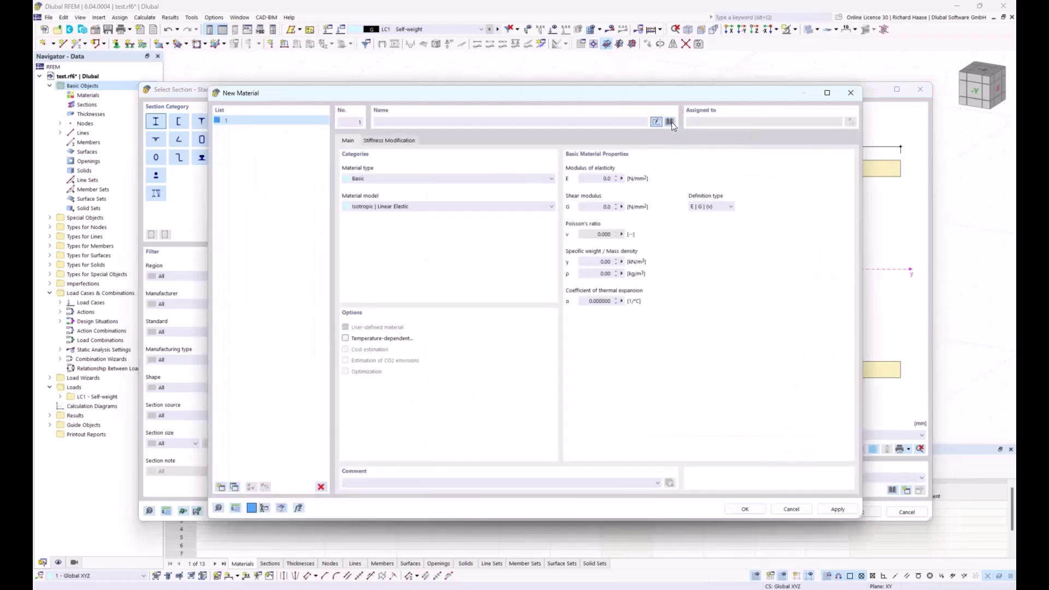
{"action": "left_click", "coordinate": [237, 159]}
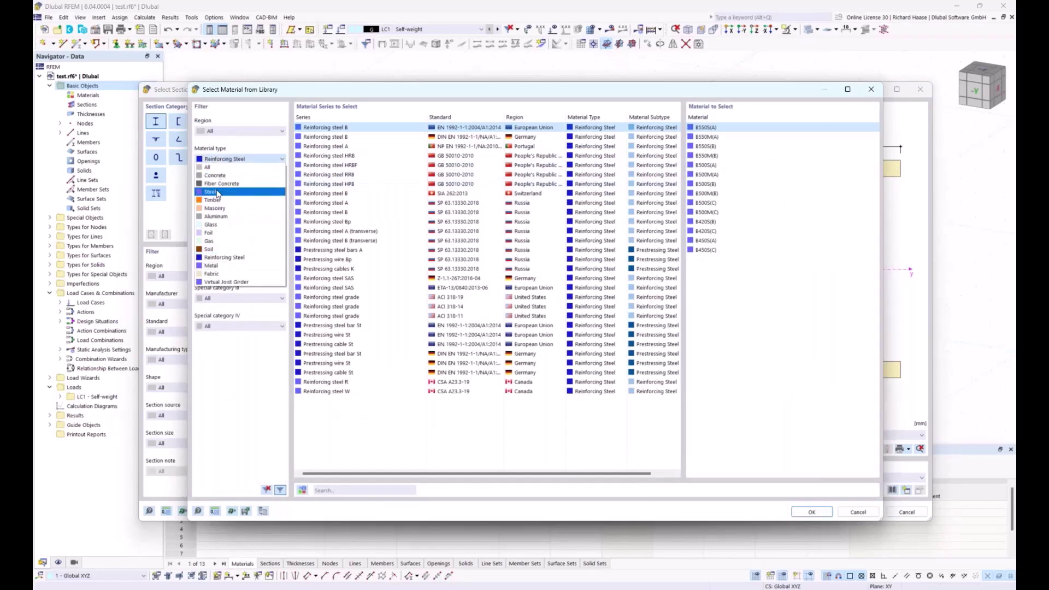
{"action": "left_click", "coordinate": [217, 193]}
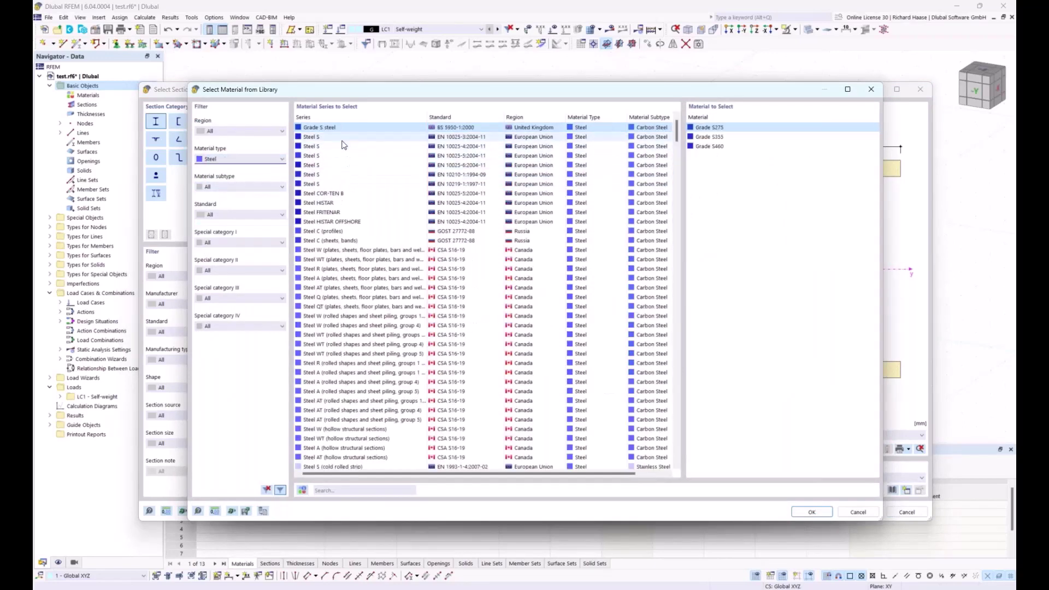
{"action": "left_click", "coordinate": [342, 140]}
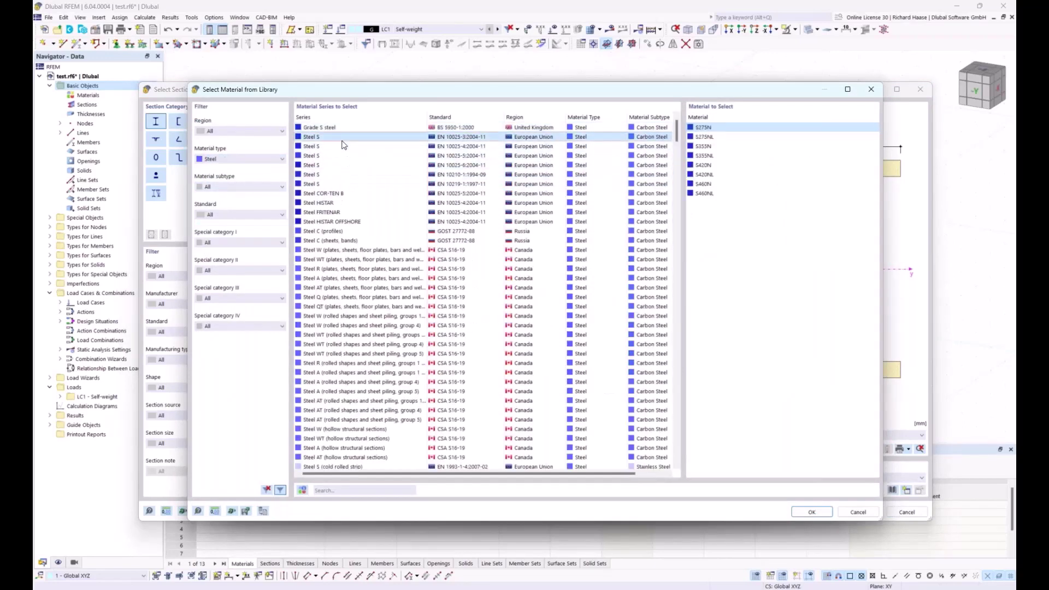
{"action": "left_click", "coordinate": [726, 146]}
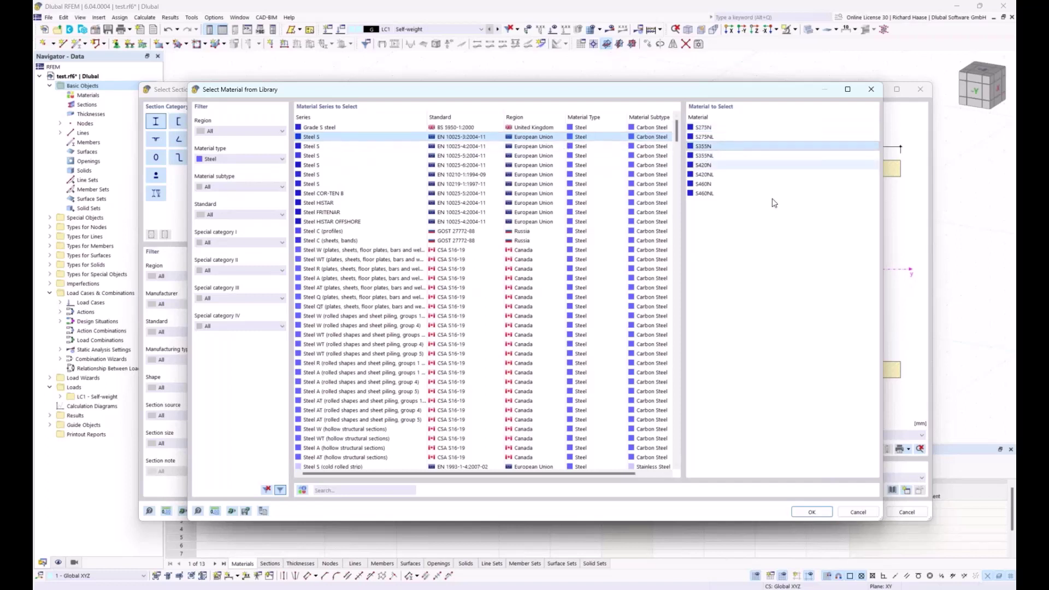
{"action": "left_click", "coordinate": [806, 511]}
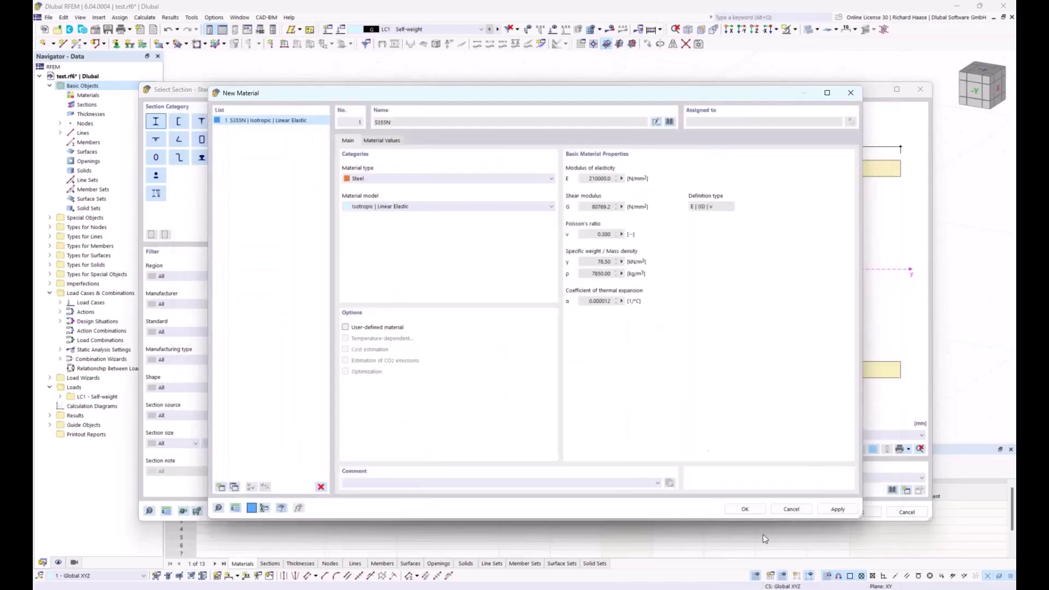
{"action": "left_click", "coordinate": [745, 509]}
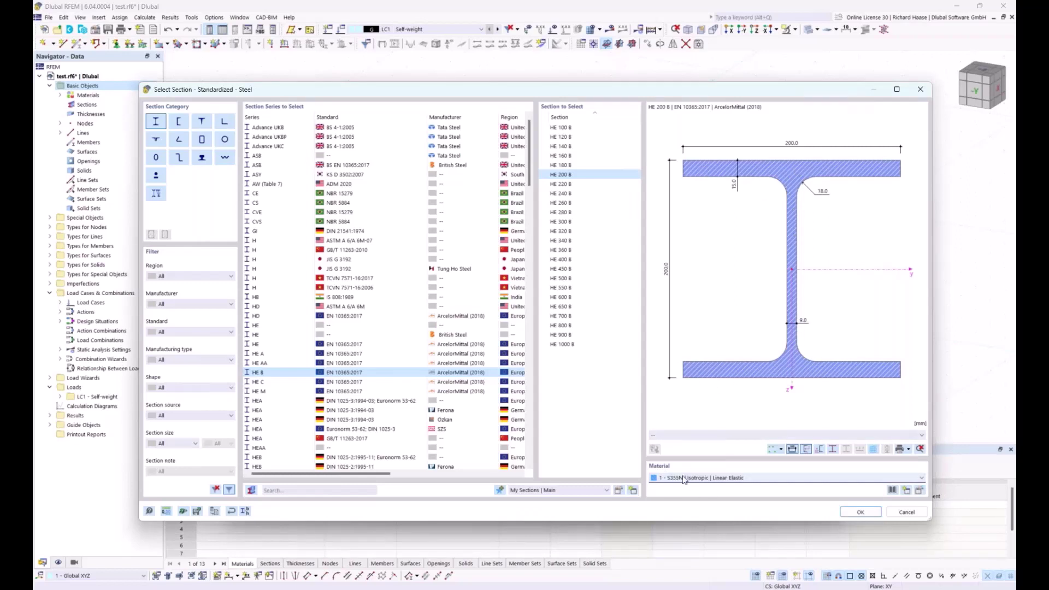
- Accept the HE 200 B section with S355N and create the beam member on the line
{"action": "left_click", "coordinate": [859, 513]}
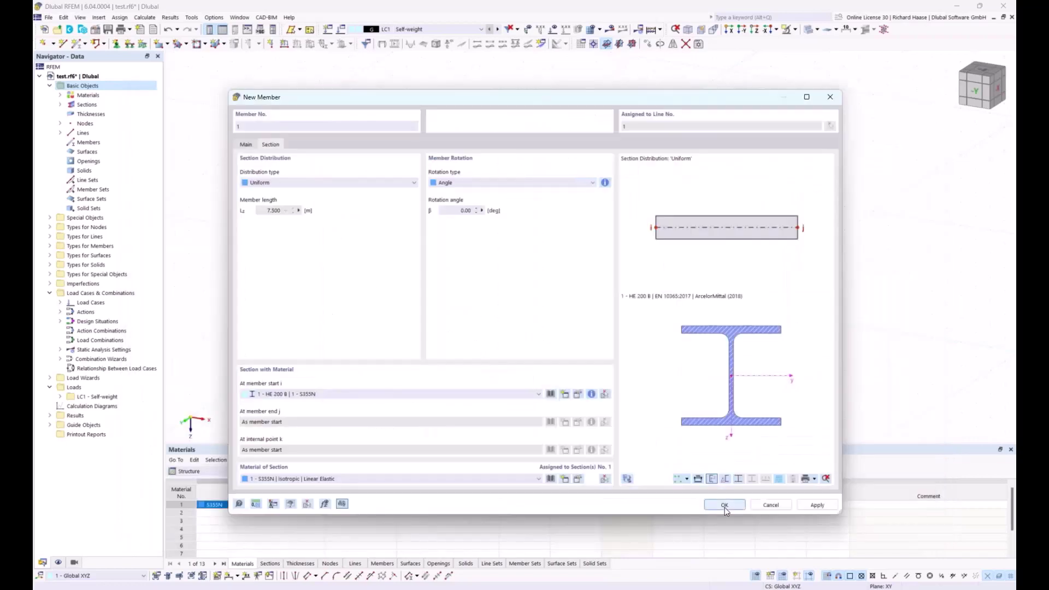
{"action": "left_click", "coordinate": [724, 506]}
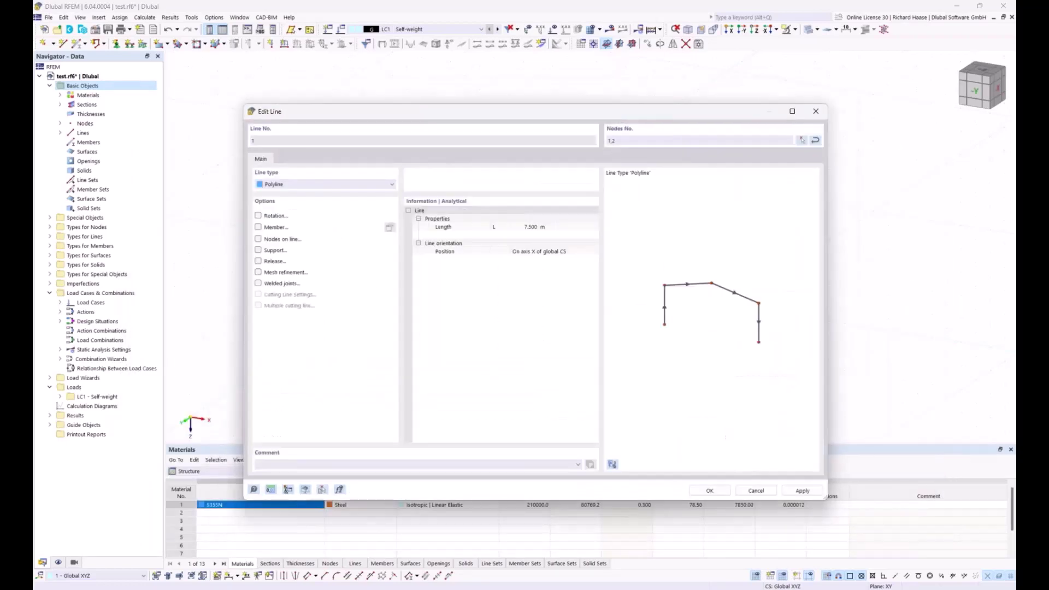
{"action": "left_click", "coordinate": [705, 492]}
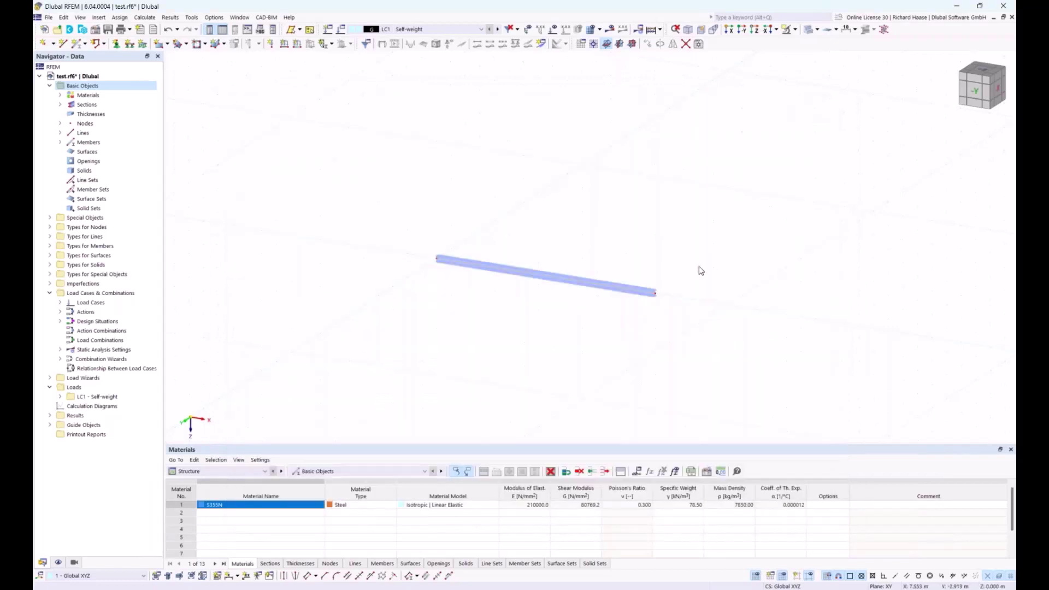
- Inspect the new beam's I-section in the model, and view the Materials entry and its available commands in the navigator
{"action": "scroll", "coordinate": [631, 276], "scroll_direction": "up", "scroll_amount": 5}
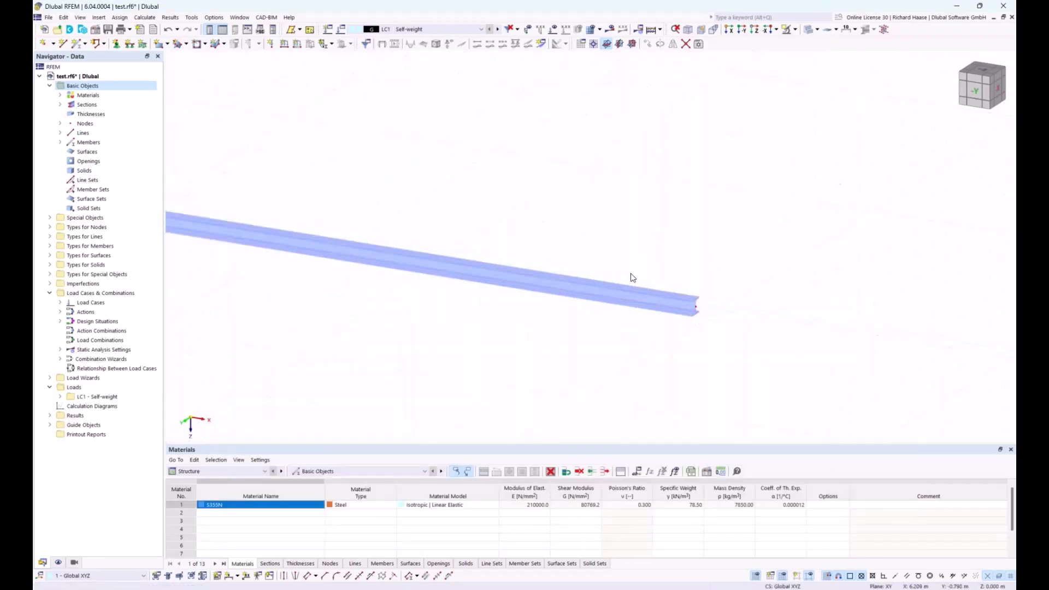
{"action": "middle_click_drag", "start_coordinate": [629, 276], "coordinate": [547, 227], "text": "ctrl"}
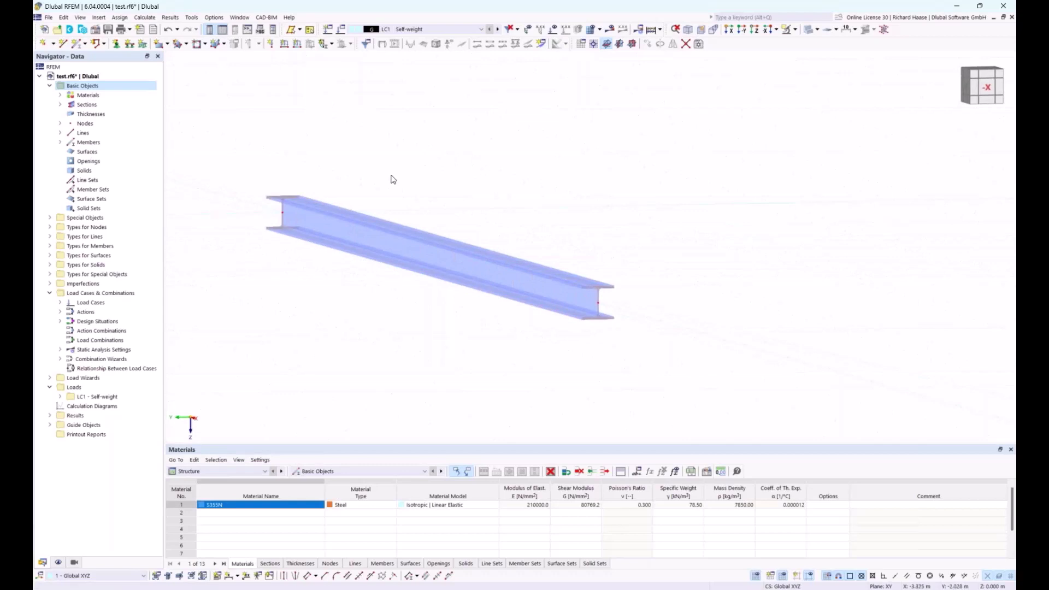
{"action": "double_click", "coordinate": [81, 95]}
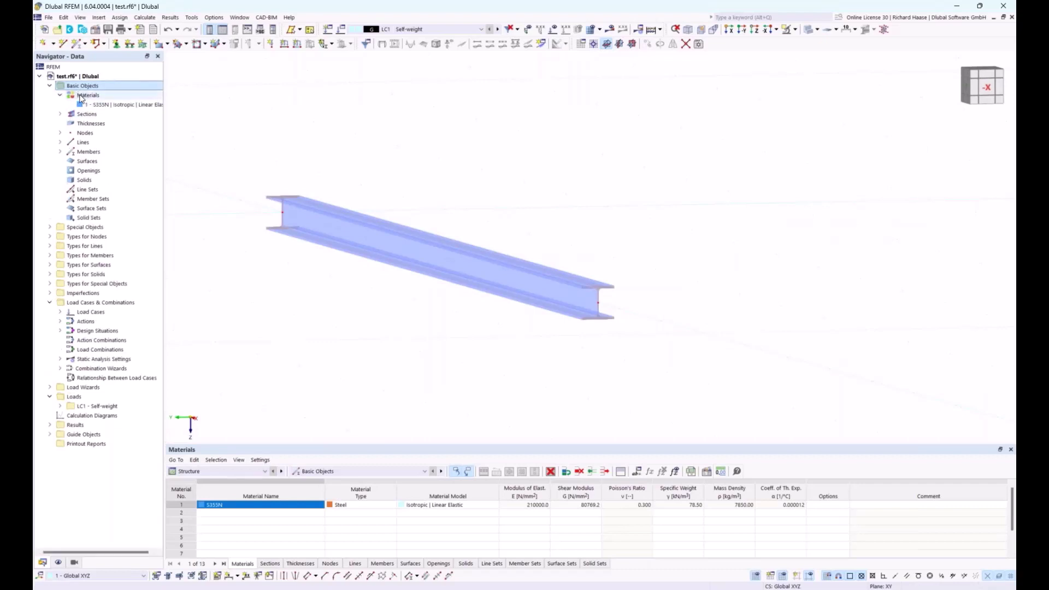
{"action": "right_click", "coordinate": [88, 95]}
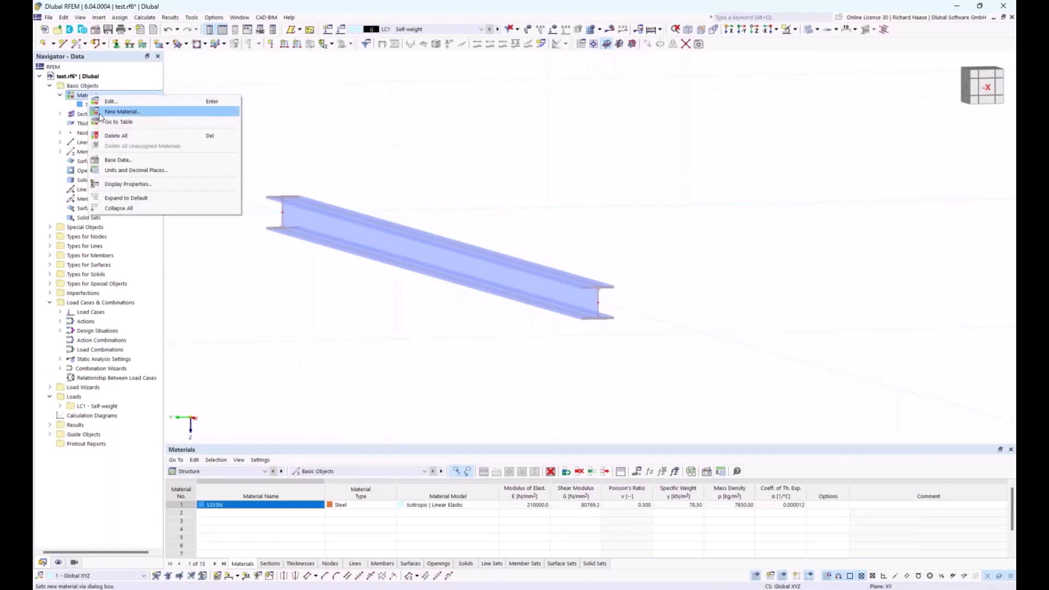
{"action": "left_click", "coordinate": [72, 96]}
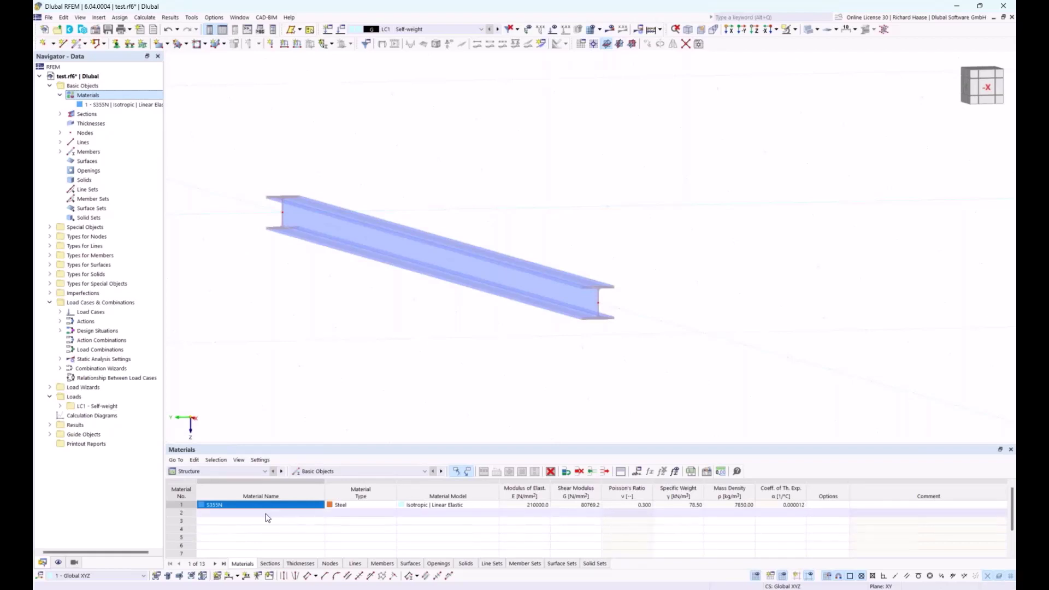
- View the commands available for the beam and expand the load types under LC1 - Self-weight in the navigator
{"action": "scroll", "coordinate": [601, 237], "scroll_direction": "up", "scroll_amount": 4}
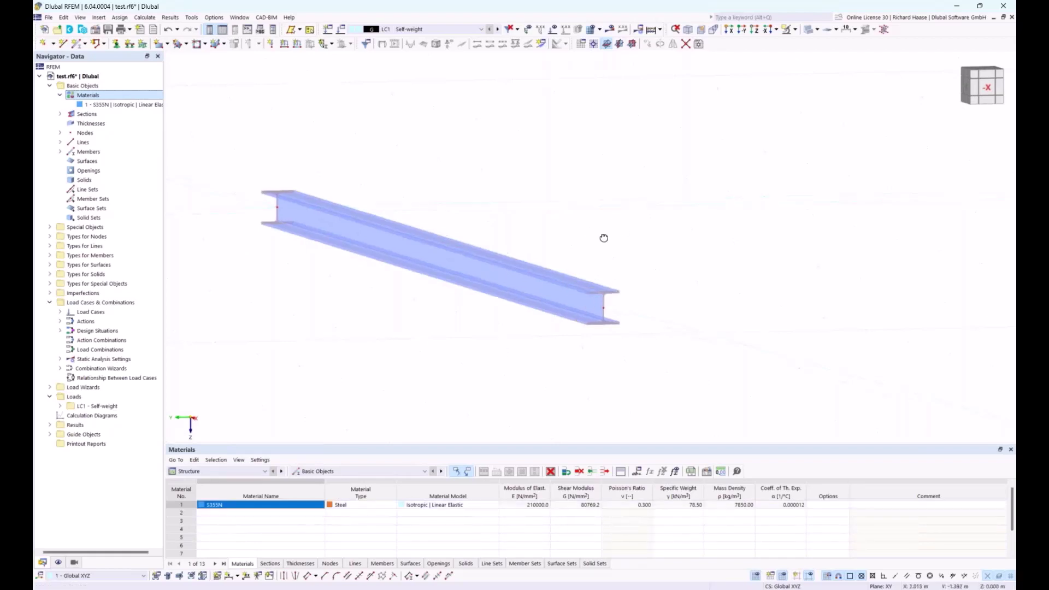
{"action": "scroll", "coordinate": [620, 244], "scroll_direction": "down", "scroll_amount": 4}
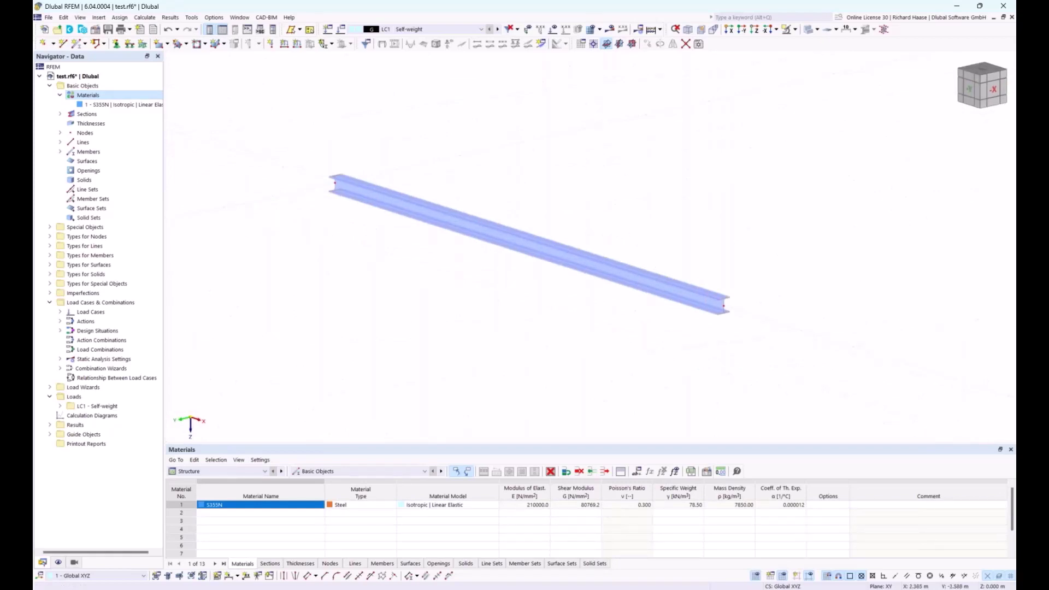
{"action": "scroll", "coordinate": [620, 190], "scroll_direction": "up", "scroll_amount": 1}
{"action": "scroll", "coordinate": [648, 203], "scroll_direction": "down", "scroll_amount": 1}
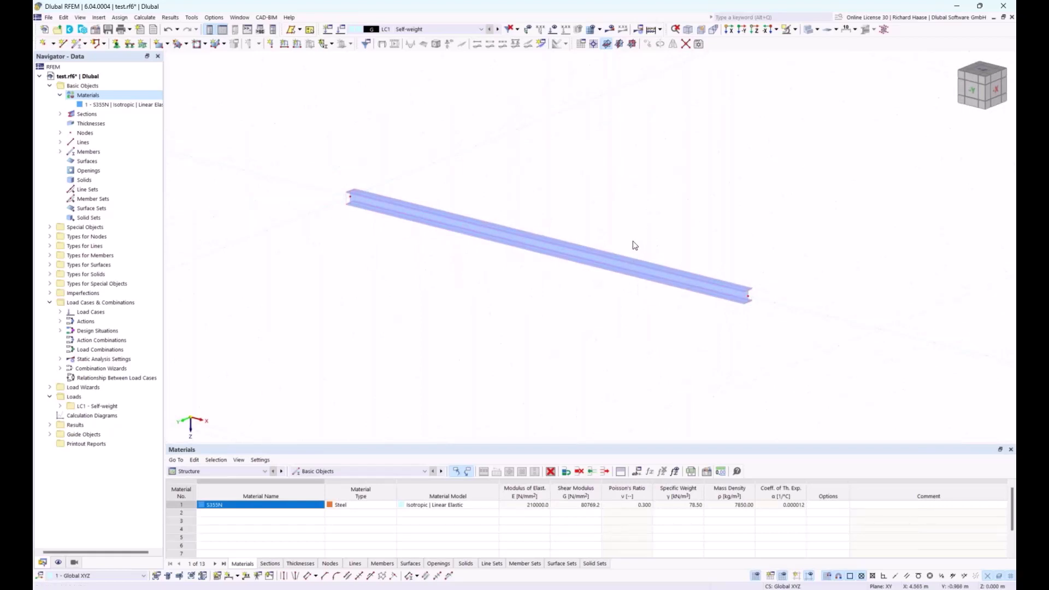
{"action": "scroll", "coordinate": [650, 205], "scroll_direction": "up", "scroll_amount": 1}
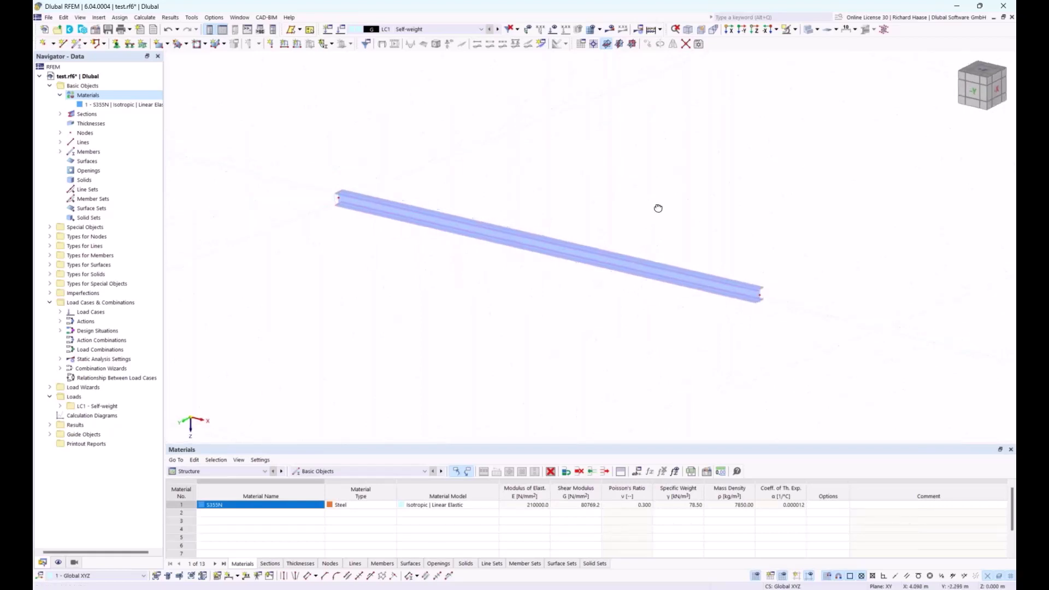
{"action": "right_click", "coordinate": [601, 261]}
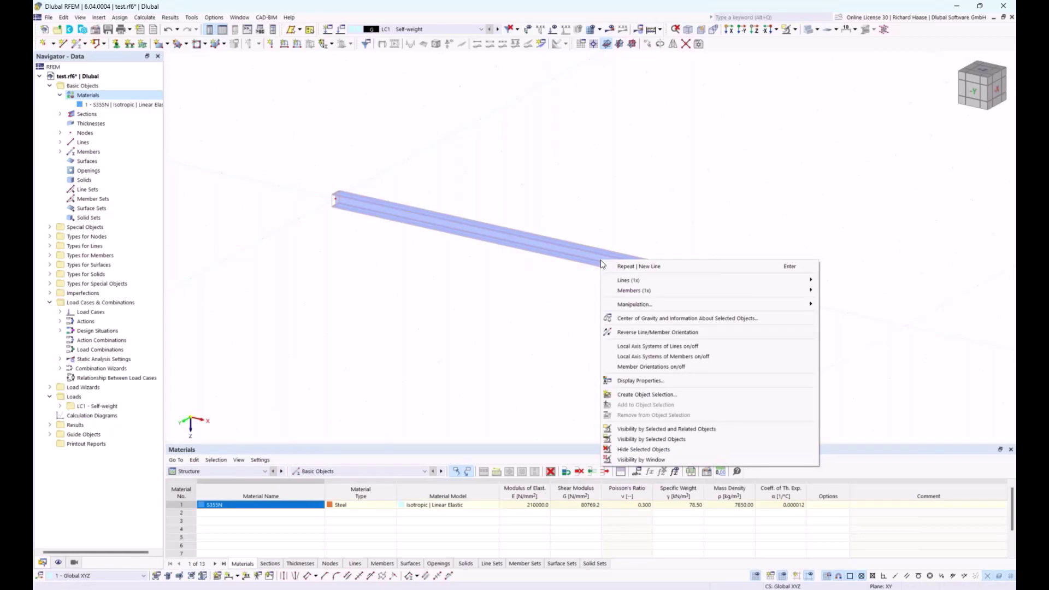
{"action": "left_click", "coordinate": [60, 405]}
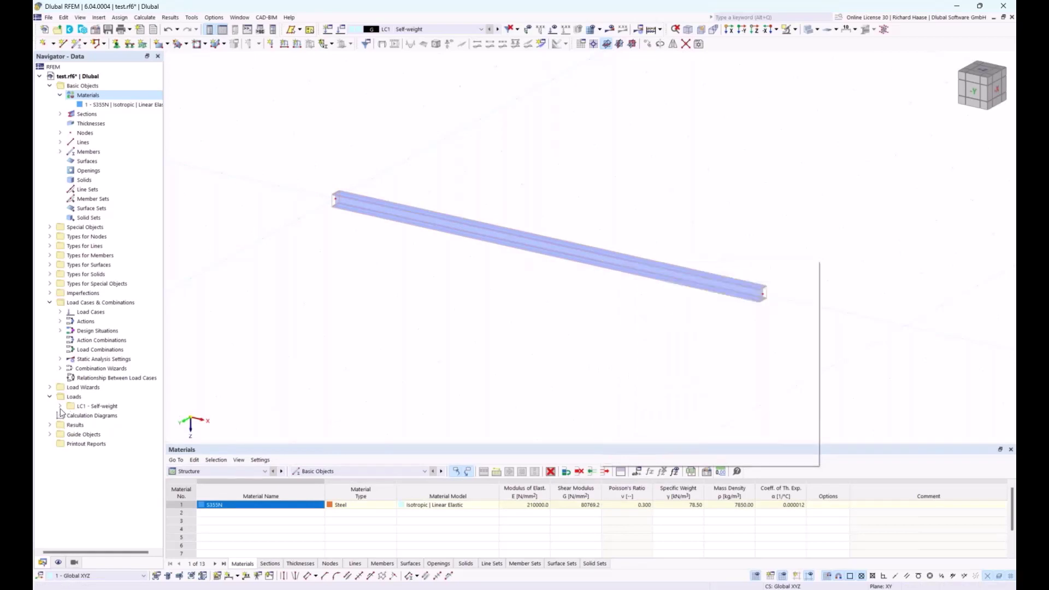
{"action": "left_click", "coordinate": [60, 405]}
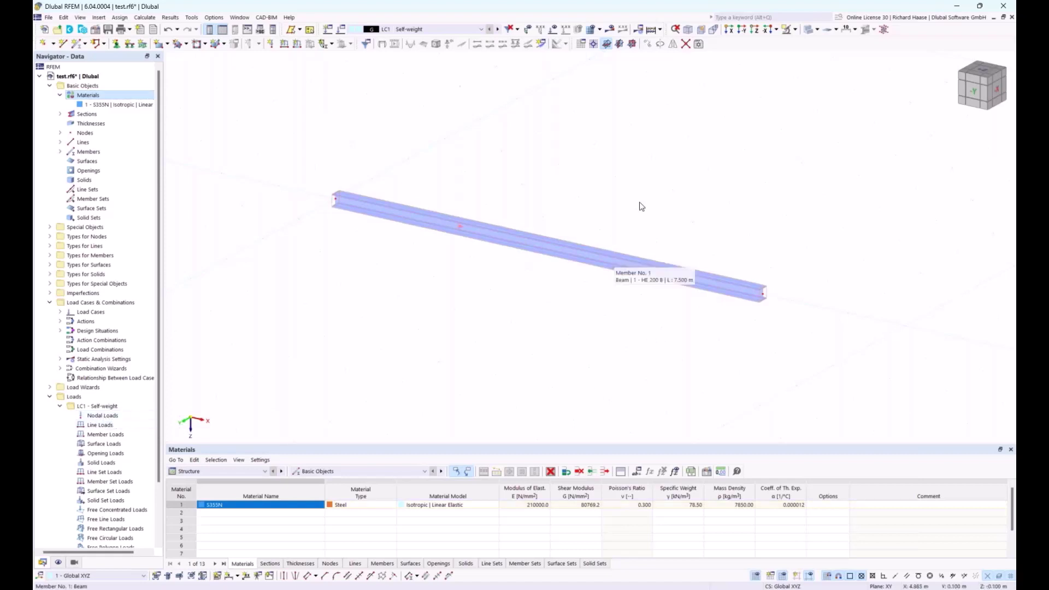
- Try the wireframe, solid and transparent display modes on the beam, examining its end section
{"action": "left_click", "coordinate": [809, 32]}
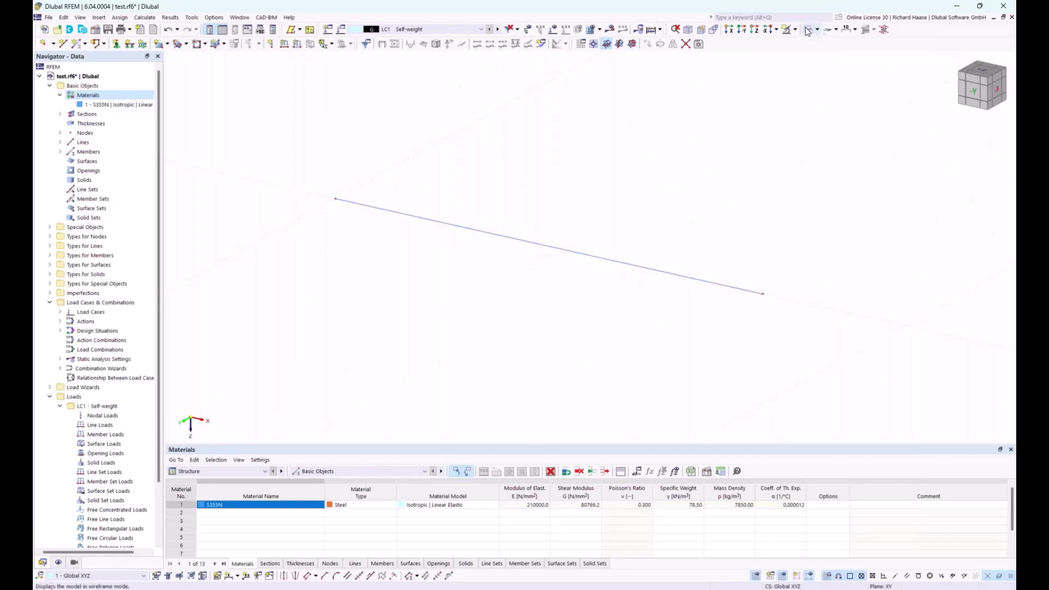
{"action": "left_click", "coordinate": [817, 30]}
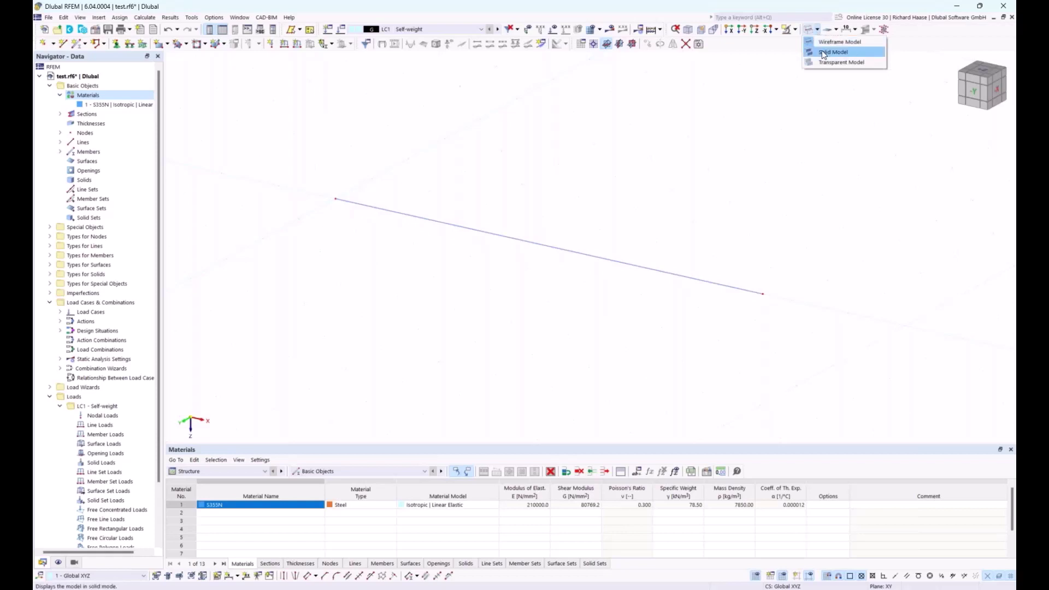
{"action": "left_click", "coordinate": [821, 52]}
{"action": "scroll", "coordinate": [775, 293], "scroll_direction": "up", "scroll_amount": 2}
{"action": "scroll", "coordinate": [753, 285], "scroll_direction": "up", "scroll_amount": 1}
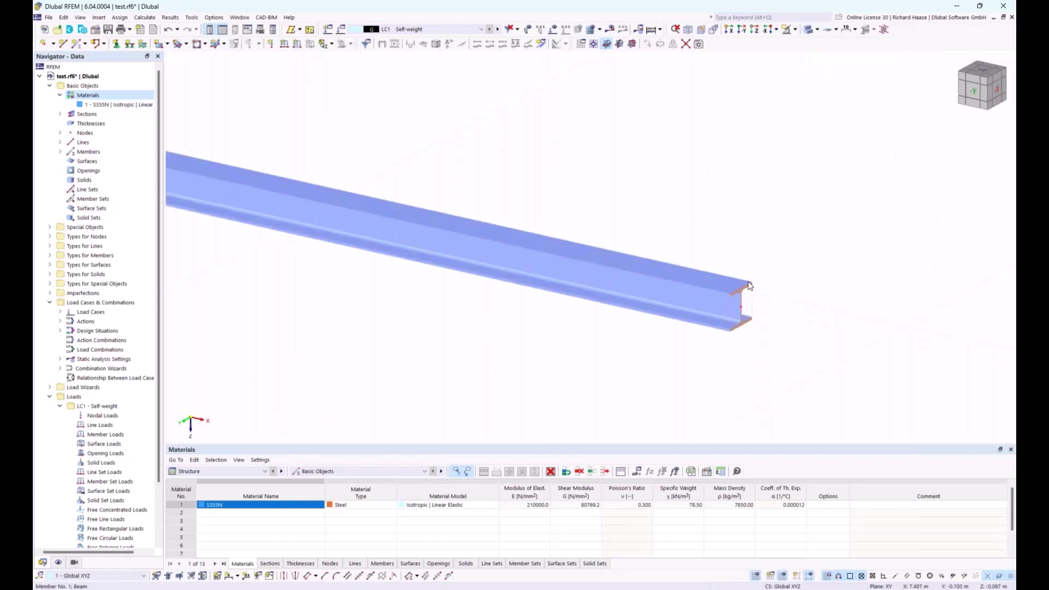
{"action": "middle_click_drag", "start_coordinate": [753, 285], "coordinate": [785, 326], "text": "ctrl"}
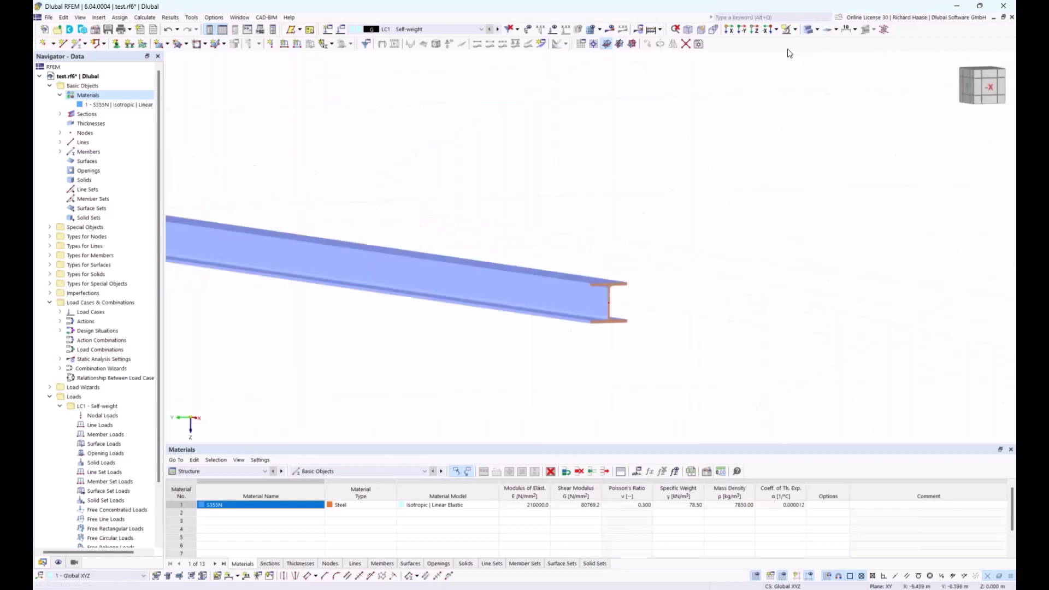
{"action": "left_click", "coordinate": [818, 33]}
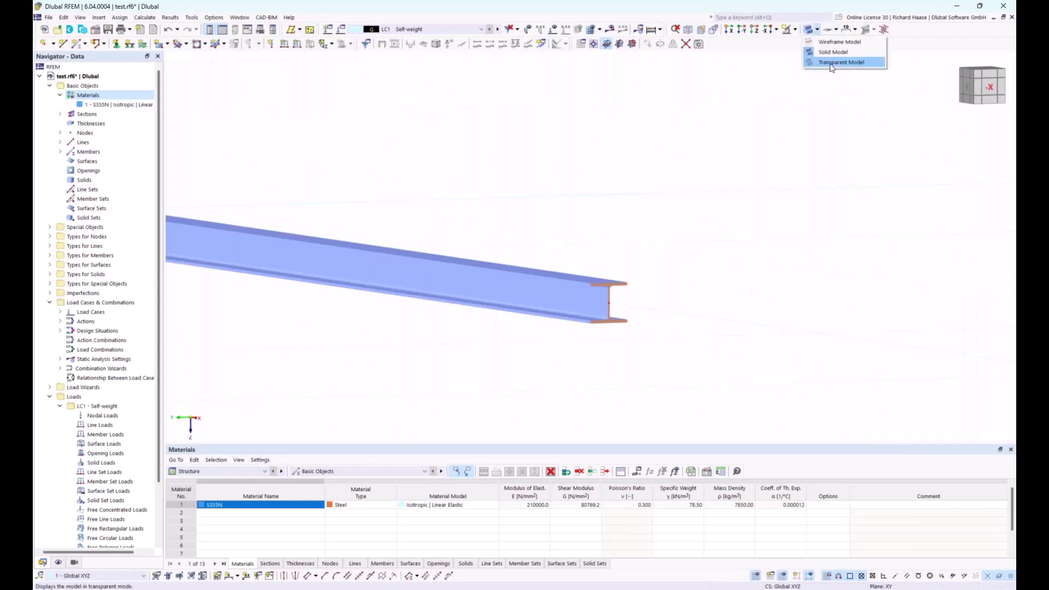
{"action": "left_click", "coordinate": [827, 62]}
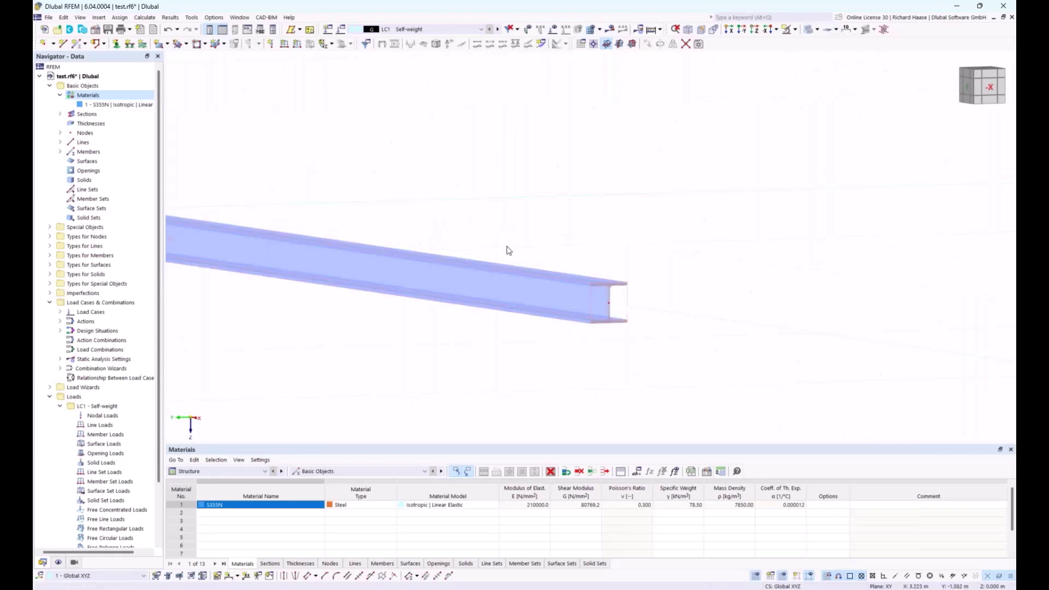
- Display the model in wireframe mode with the whole beam in an oblique view
{"action": "left_click", "coordinate": [818, 31]}
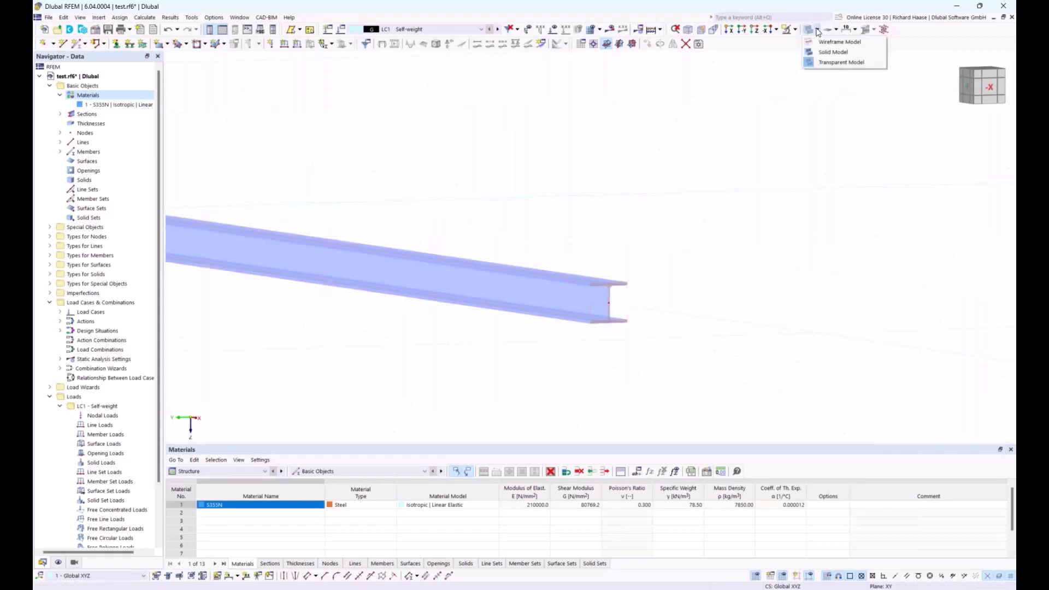
{"action": "left_click", "coordinate": [821, 42]}
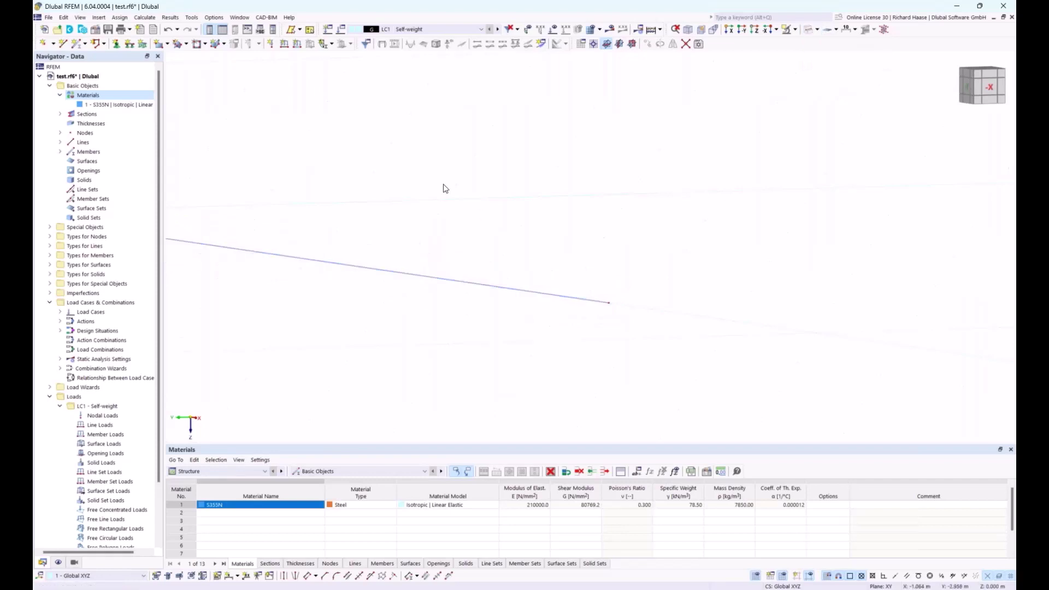
{"action": "scroll", "coordinate": [443, 188], "scroll_direction": "down", "scroll_amount": 4}
{"action": "middle_click_drag", "start_coordinate": [443, 188], "coordinate": [595, 269], "text": "ctrl"}
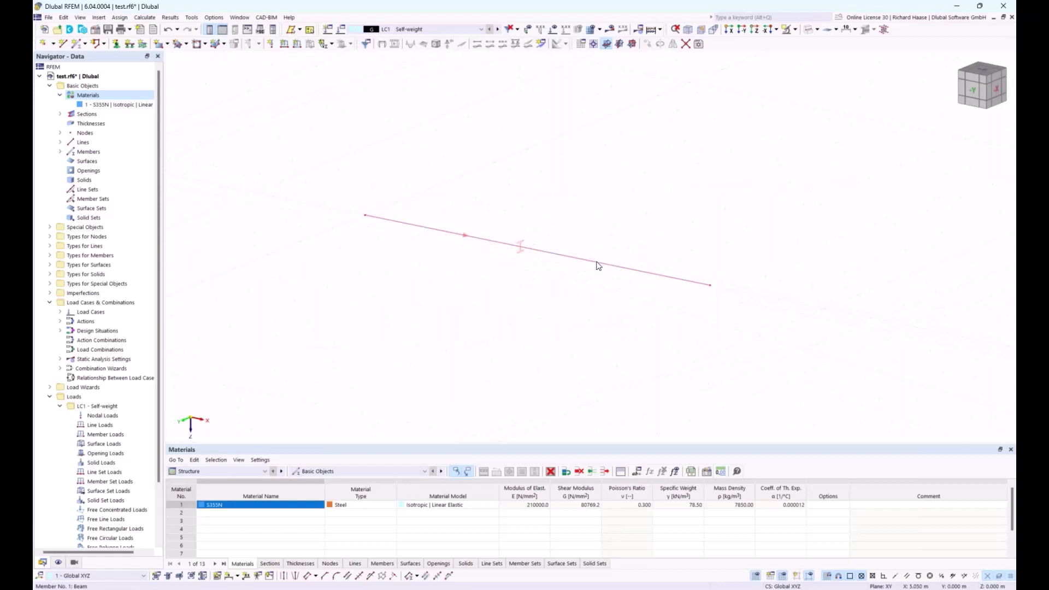
- Divide the beam at a distance of 4.5 m from the member start and check the two resulting members
{"action": "right_click", "coordinate": [597, 266]}
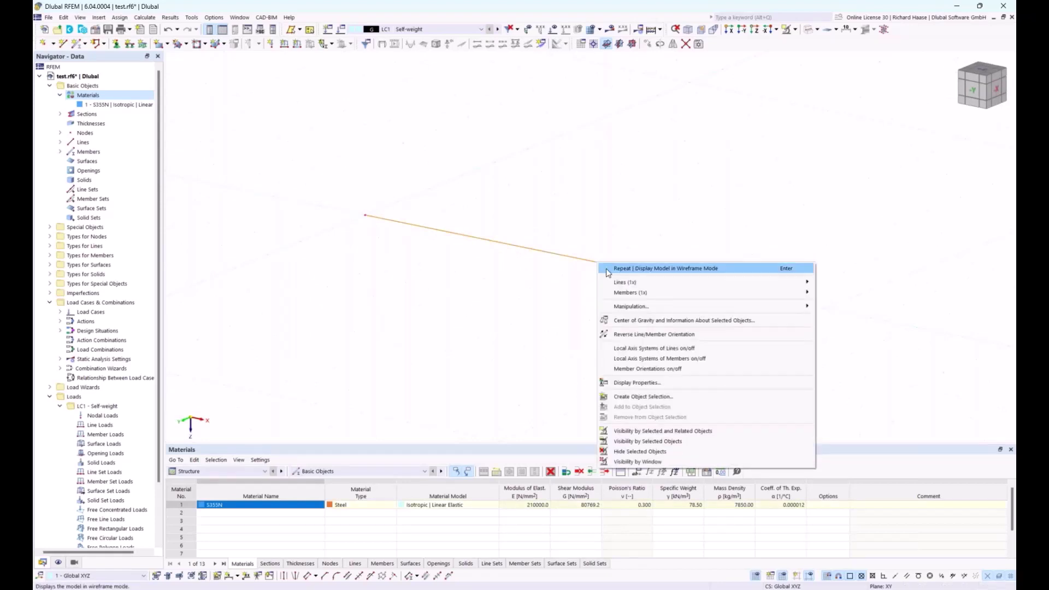
{"action": "mouse_move", "coordinate": [640, 298]}
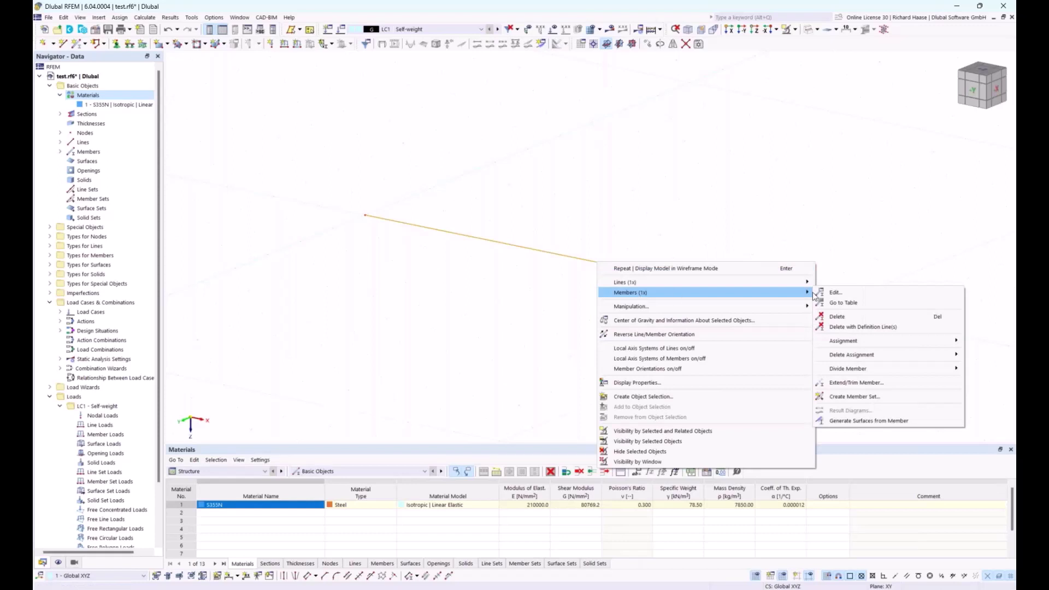
{"action": "mouse_move", "coordinate": [908, 375]}
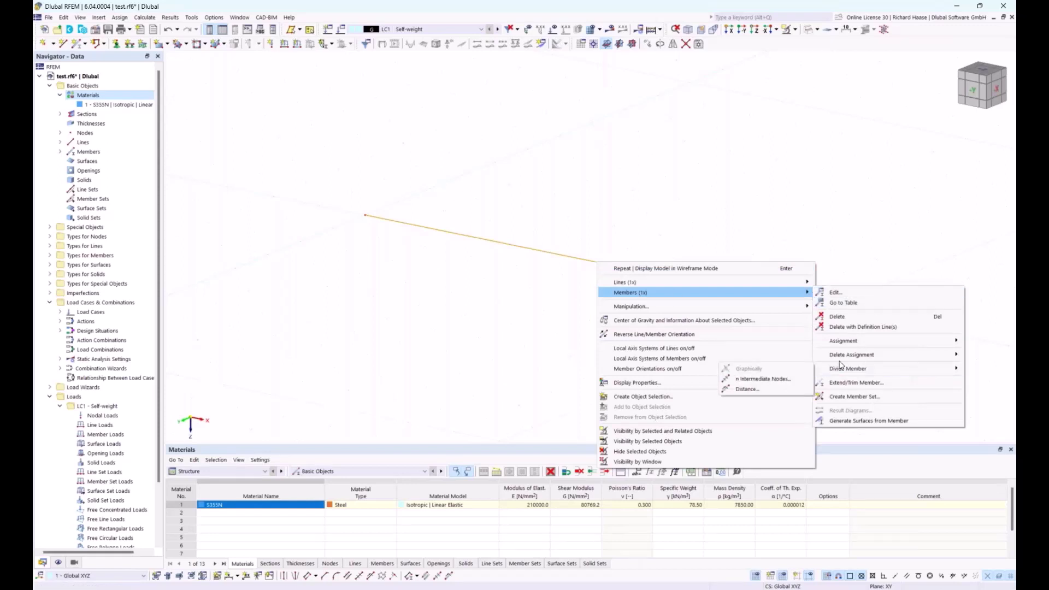
{"action": "left_click", "coordinate": [747, 389]}
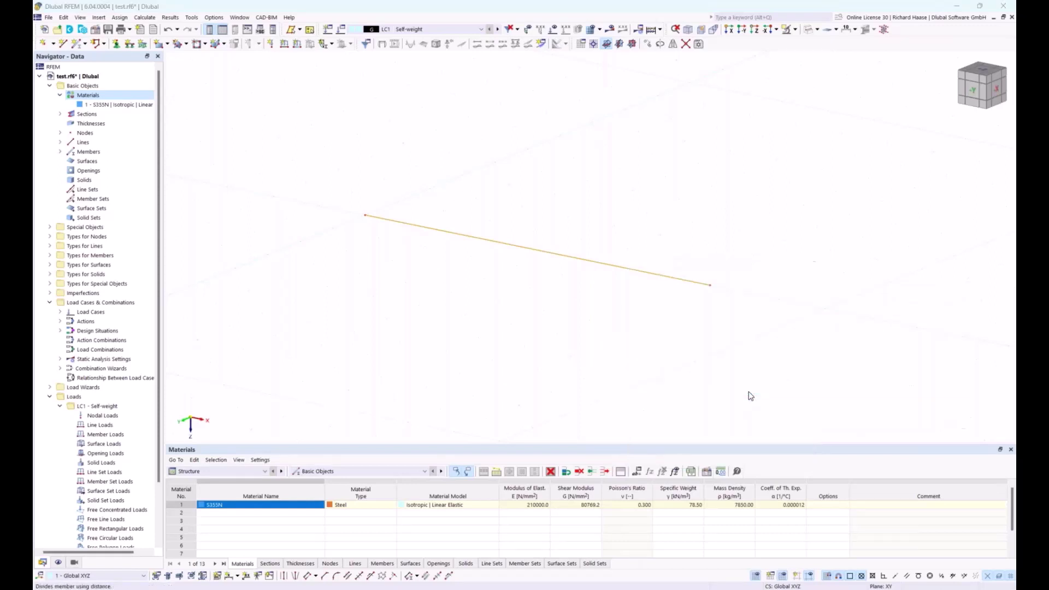
{"action": "left_click_drag", "start_coordinate": [453, 129], "coordinate": [512, 175]}
{"action": "double_click", "coordinate": [382, 257]}
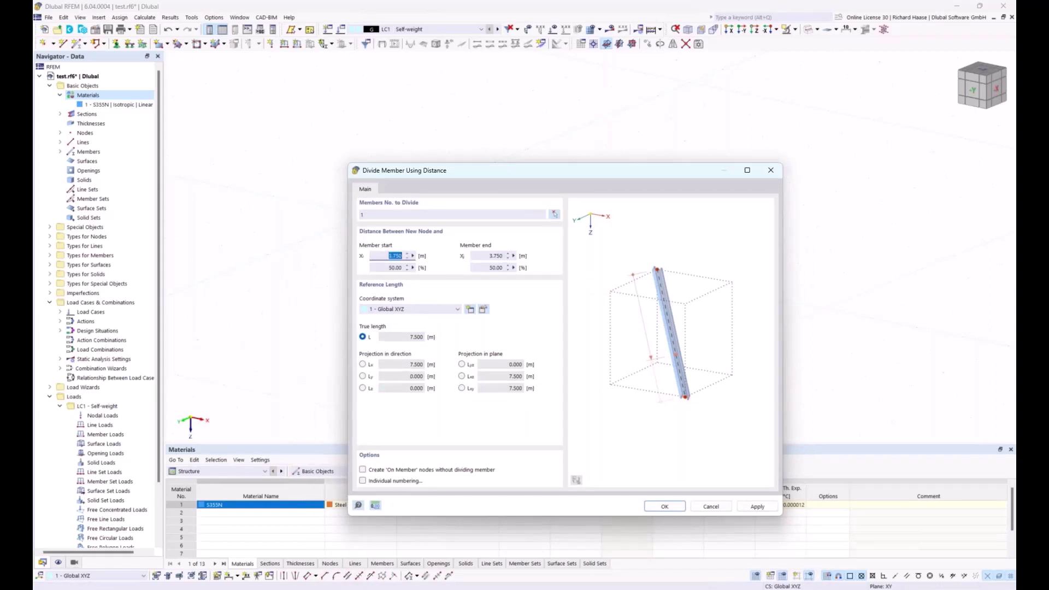
{"action": "type", "text": "4.5"}
{"action": "left_click", "coordinate": [664, 507]}
{"action": "left_click", "coordinate": [664, 506]}
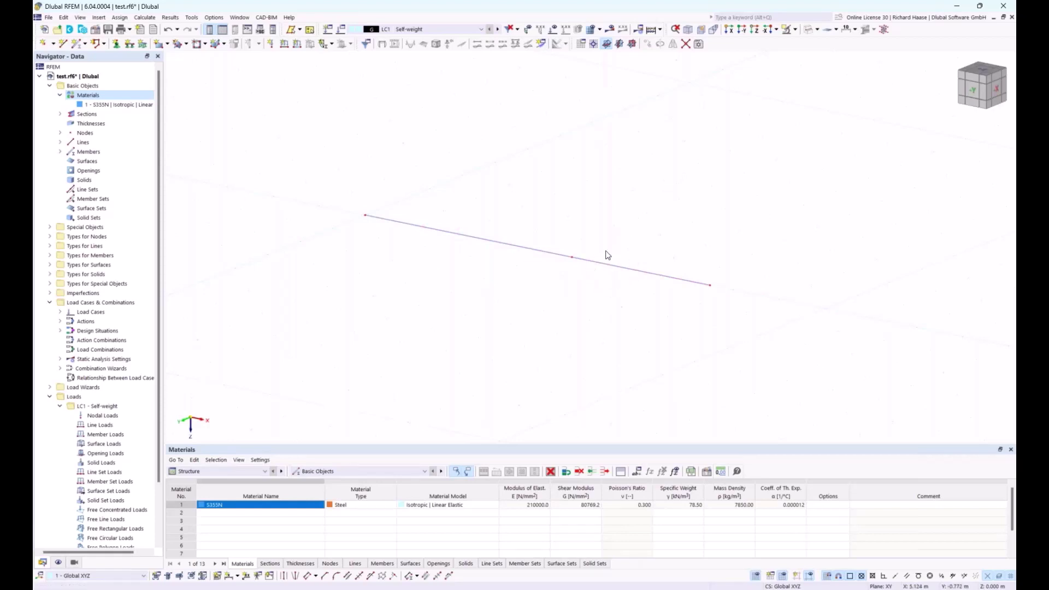
{"action": "mouse_move", "coordinate": [525, 251]}
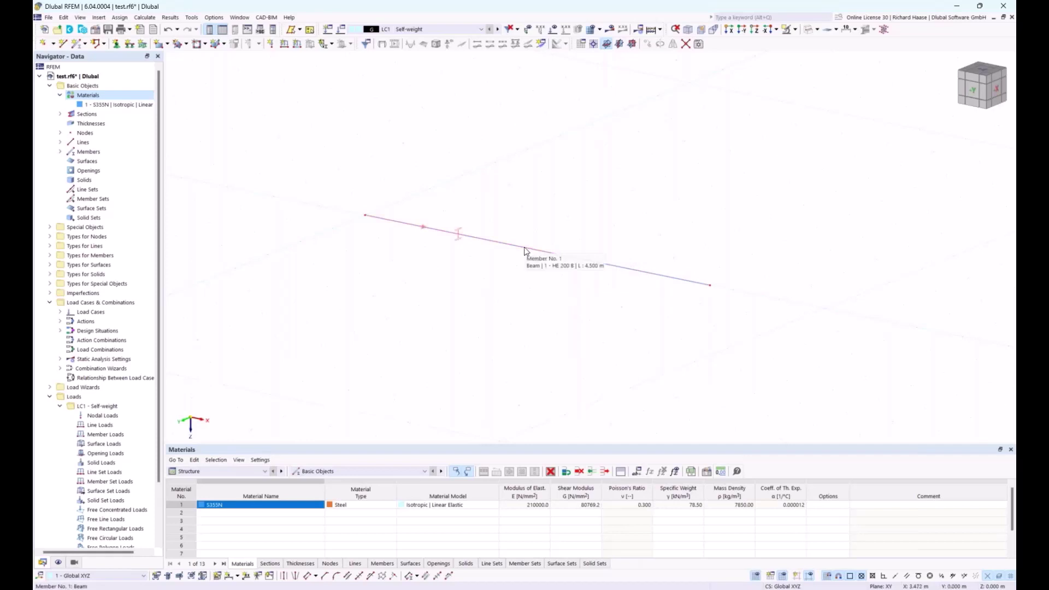
{"action": "mouse_move", "coordinate": [623, 266]}
{"action": "mouse_move", "coordinate": [568, 259]}
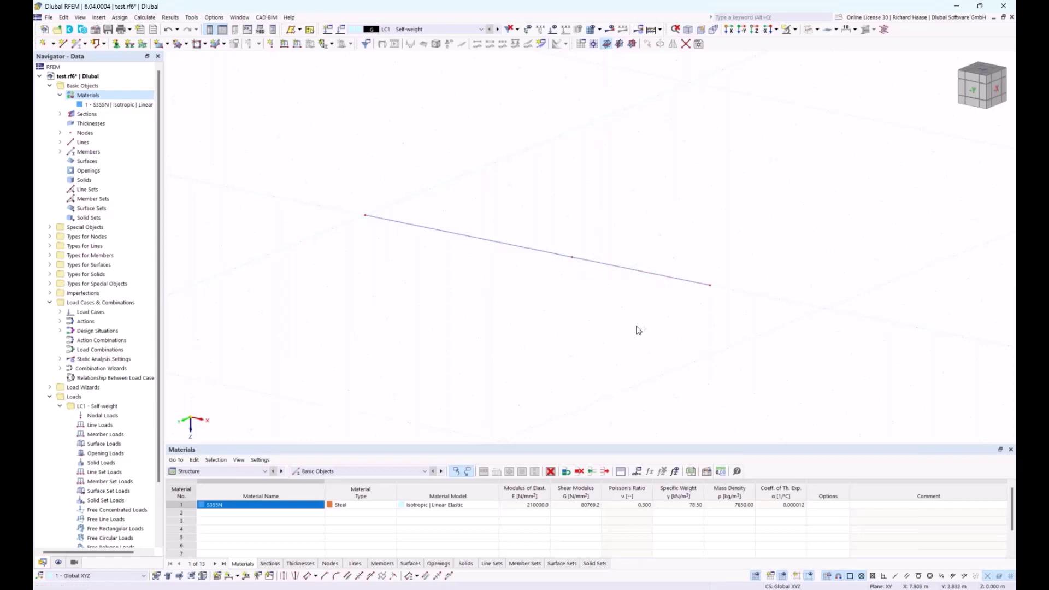
- Edit the undivided beam, enable its Nodes on member option and show the node assignment settings
{"action": "left_click", "coordinate": [584, 264]}
{"action": "double_click", "coordinate": [583, 265]}
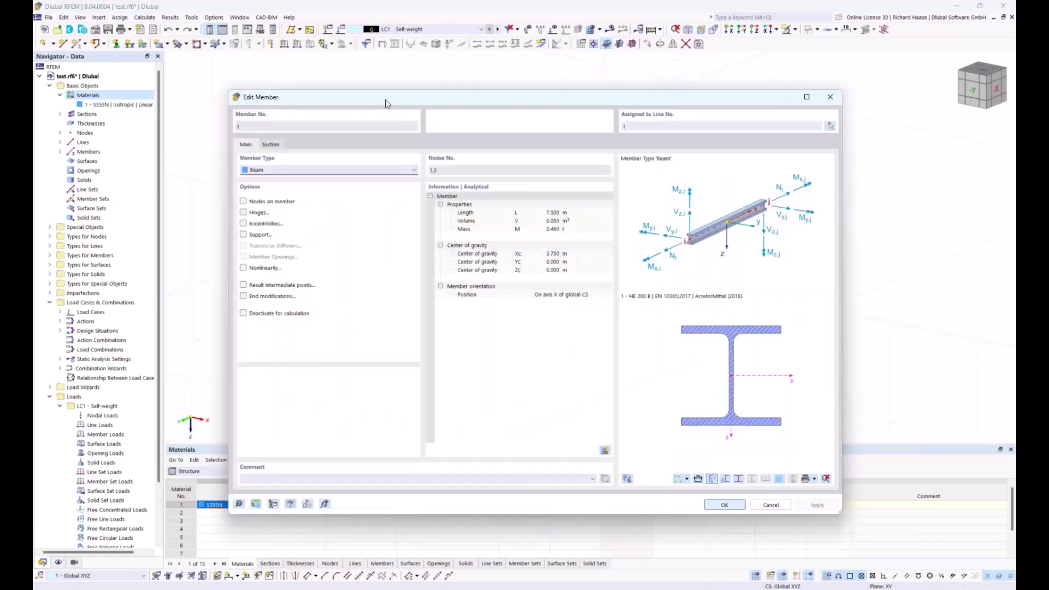
{"action": "left_click_drag", "start_coordinate": [385, 99], "coordinate": [407, 141]}
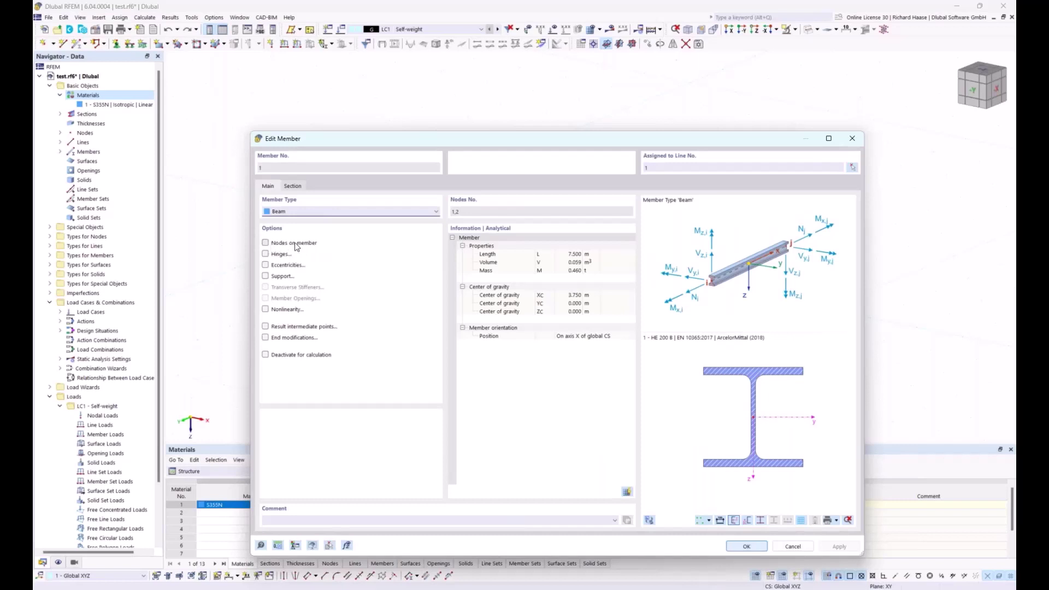
{"action": "left_click", "coordinate": [266, 243]}
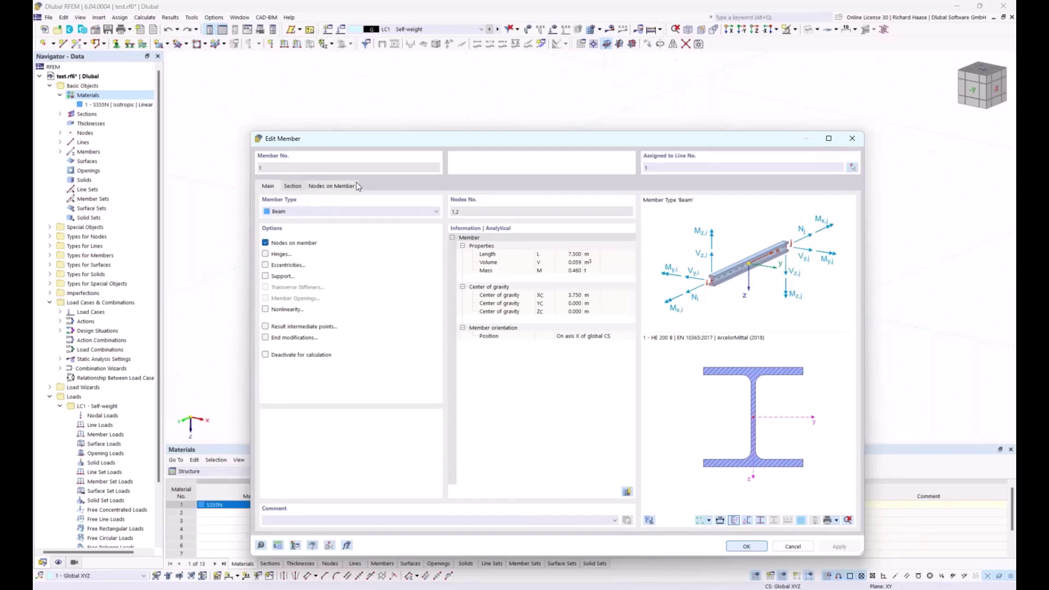
{"action": "left_click", "coordinate": [331, 186]}
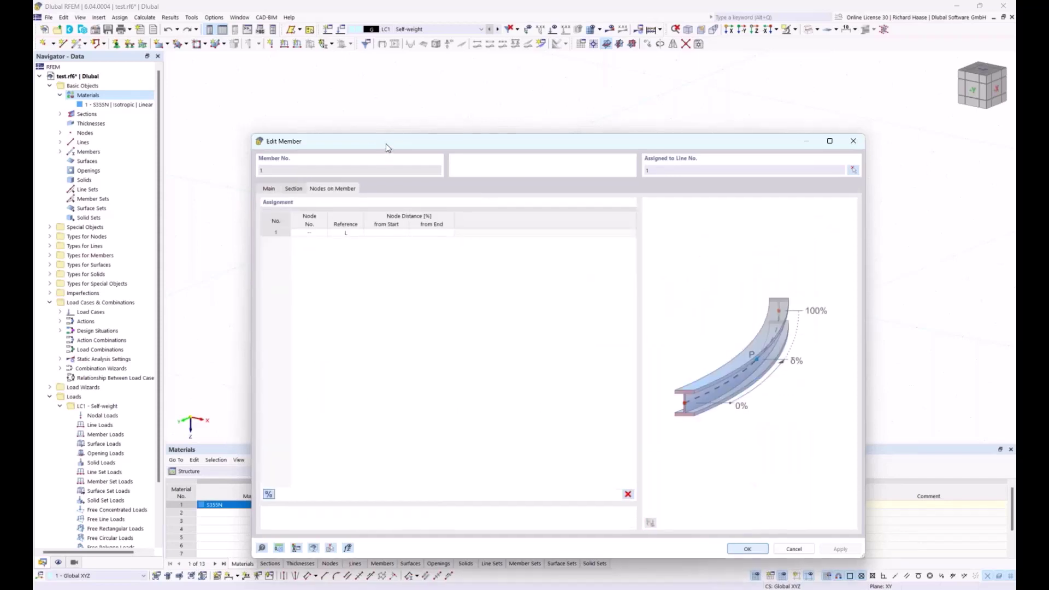
- Switch the node distances to absolute metres and add a node on the member 4.5 m from its start
{"action": "left_click_drag", "start_coordinate": [385, 146], "coordinate": [397, 164]}
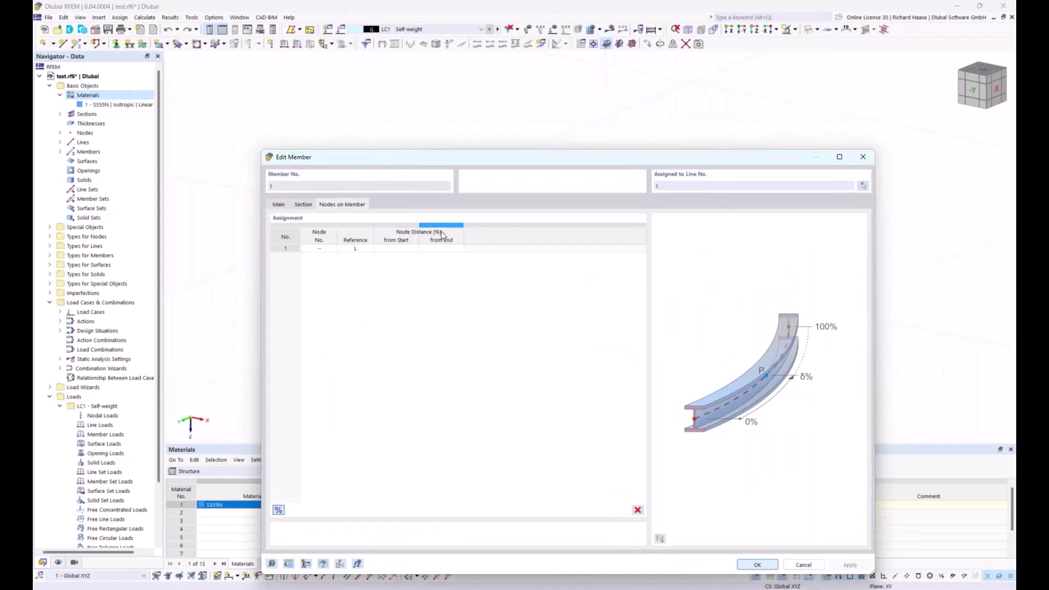
{"action": "left_click", "coordinate": [278, 510]}
{"action": "left_click_drag", "start_coordinate": [500, 158], "coordinate": [534, 355]}
{"action": "left_click", "coordinate": [430, 444]}
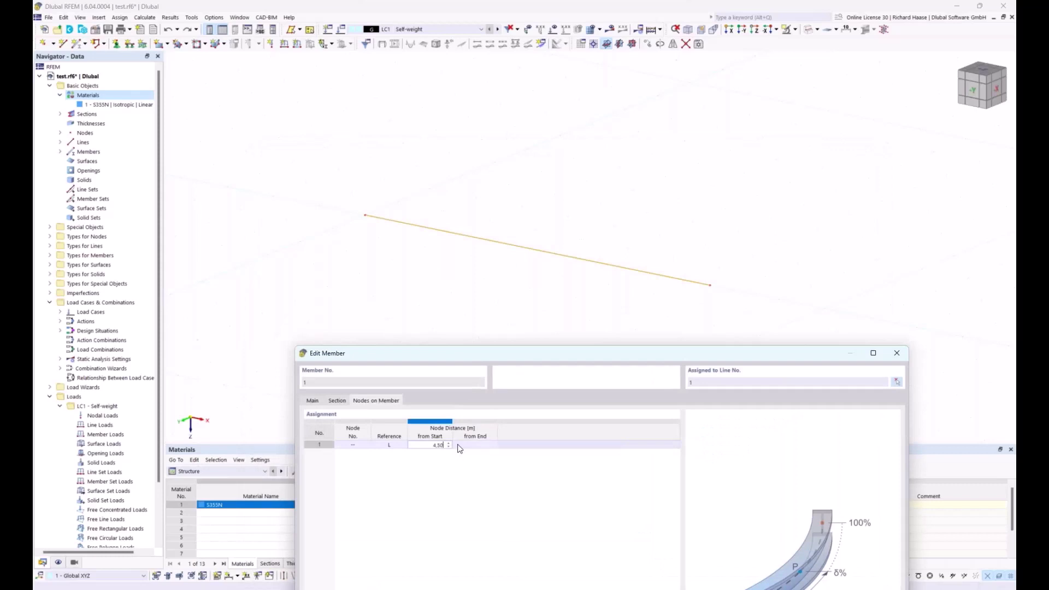
{"action": "left_click_drag", "start_coordinate": [496, 355], "coordinate": [451, 143]}
{"action": "left_click", "coordinate": [740, 549]}
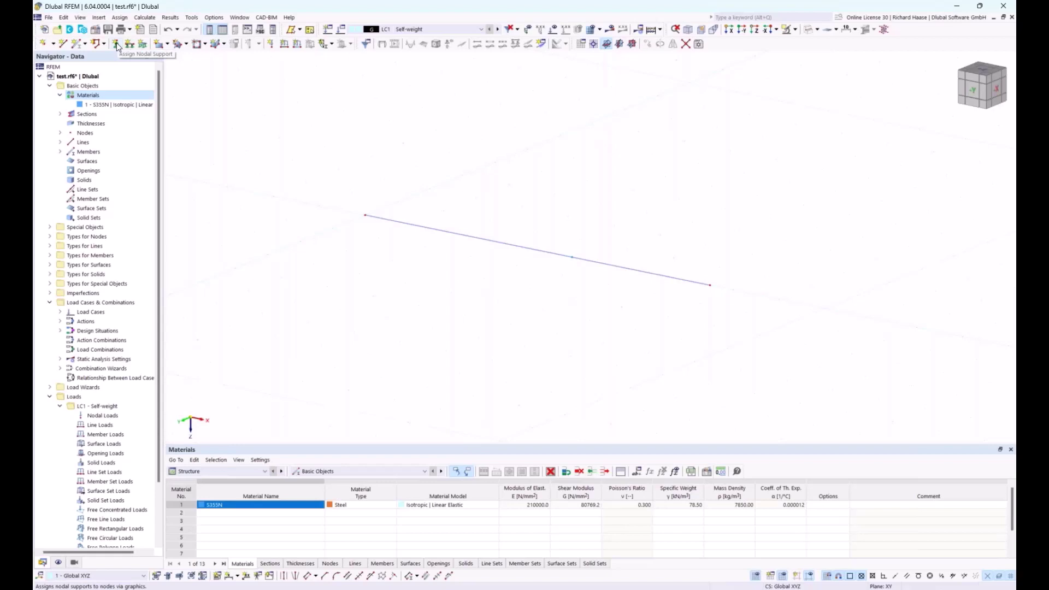
- View the predefined nodal support types listed under Types for Nodes in the navigator
{"action": "left_click", "coordinate": [50, 237]}
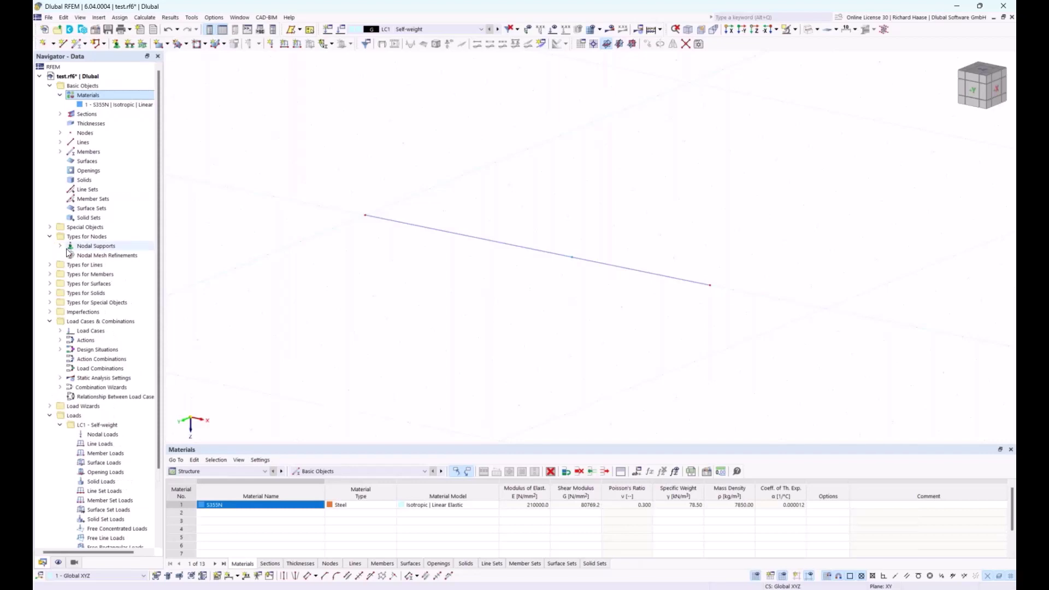
{"action": "left_click", "coordinate": [60, 246]}
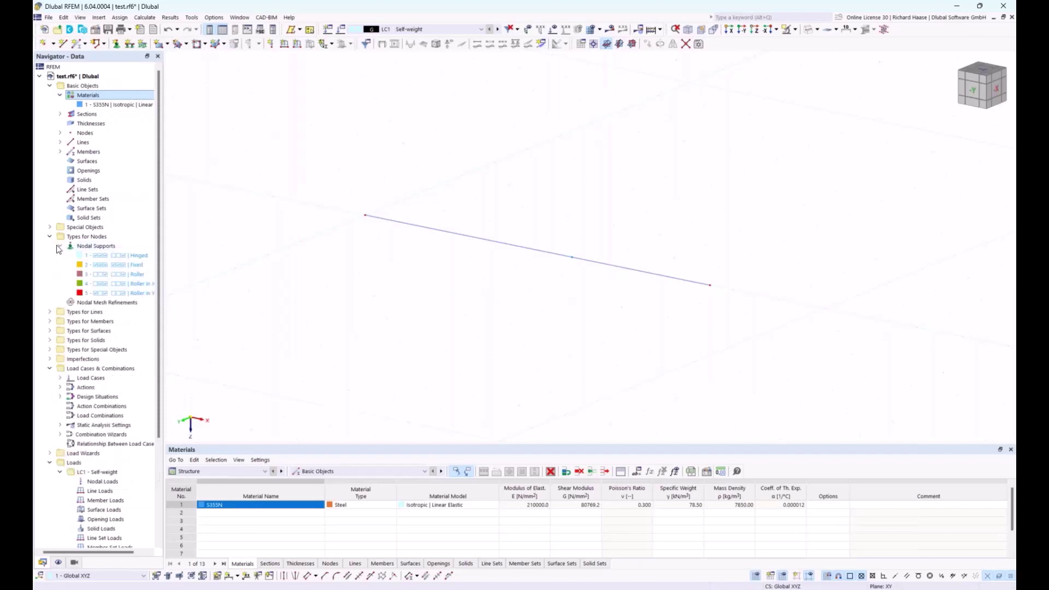
{"action": "left_click", "coordinate": [60, 245]}
{"action": "left_click", "coordinate": [50, 237]}
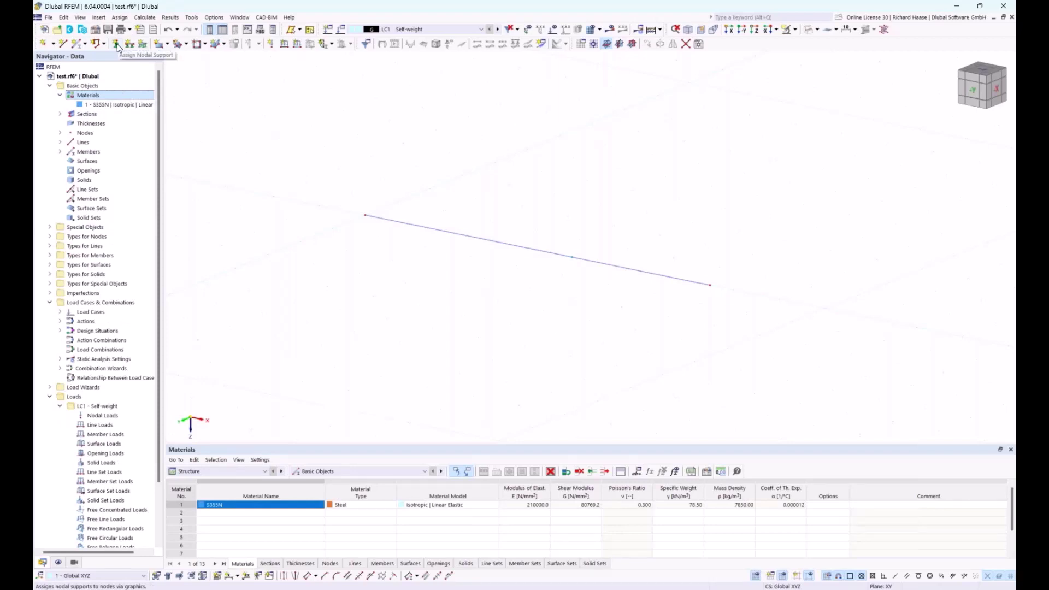
- Change the type of model in the base data to 2D | XZ | Plane Stress and accept the change
{"action": "right_click", "coordinate": [90, 77]}
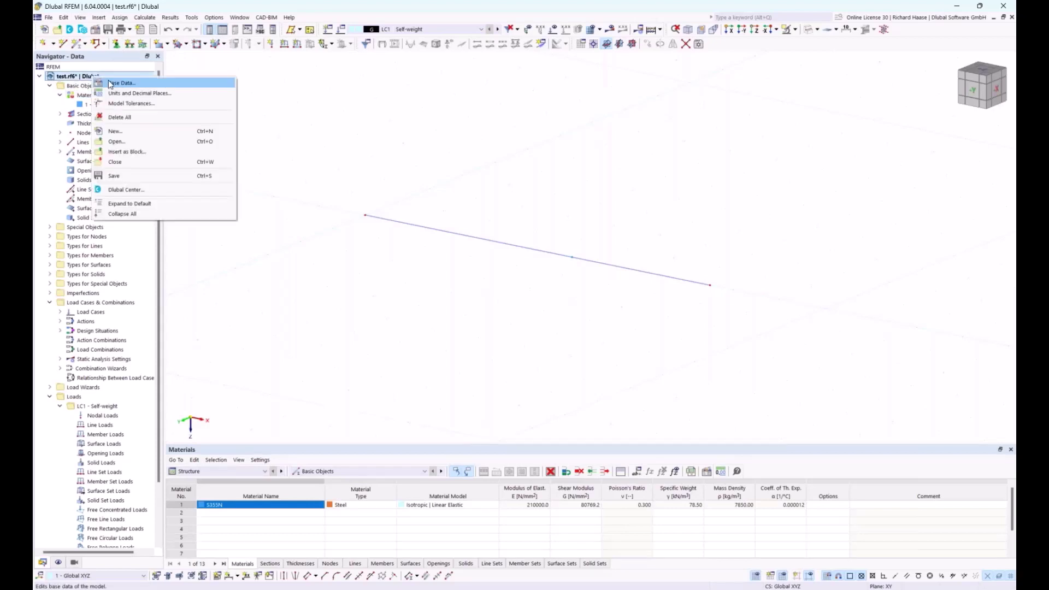
{"action": "left_click", "coordinate": [70, 77]}
{"action": "right_click", "coordinate": [70, 77]}
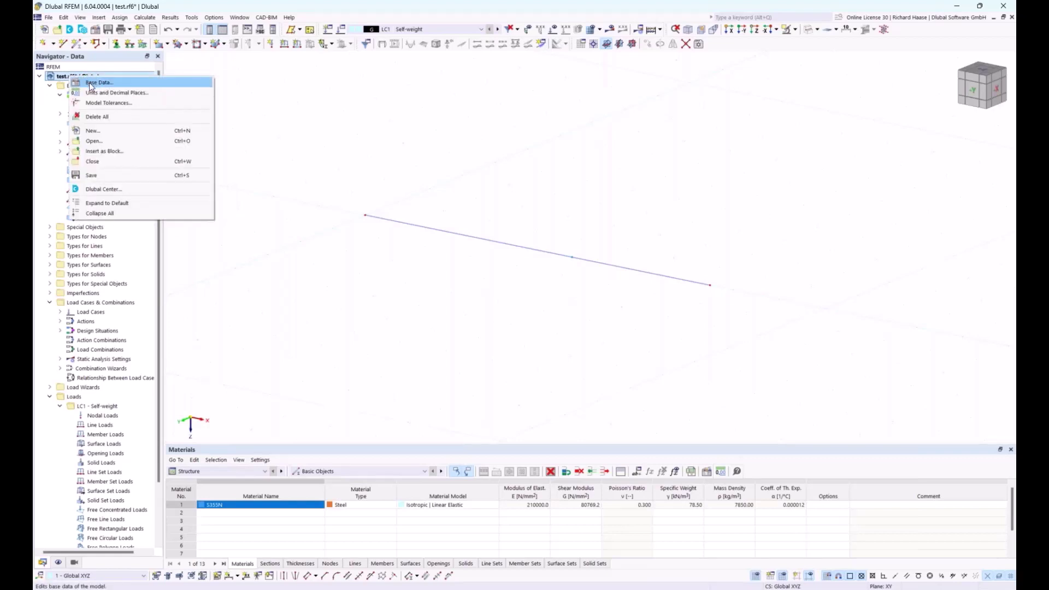
{"action": "left_click", "coordinate": [90, 84]}
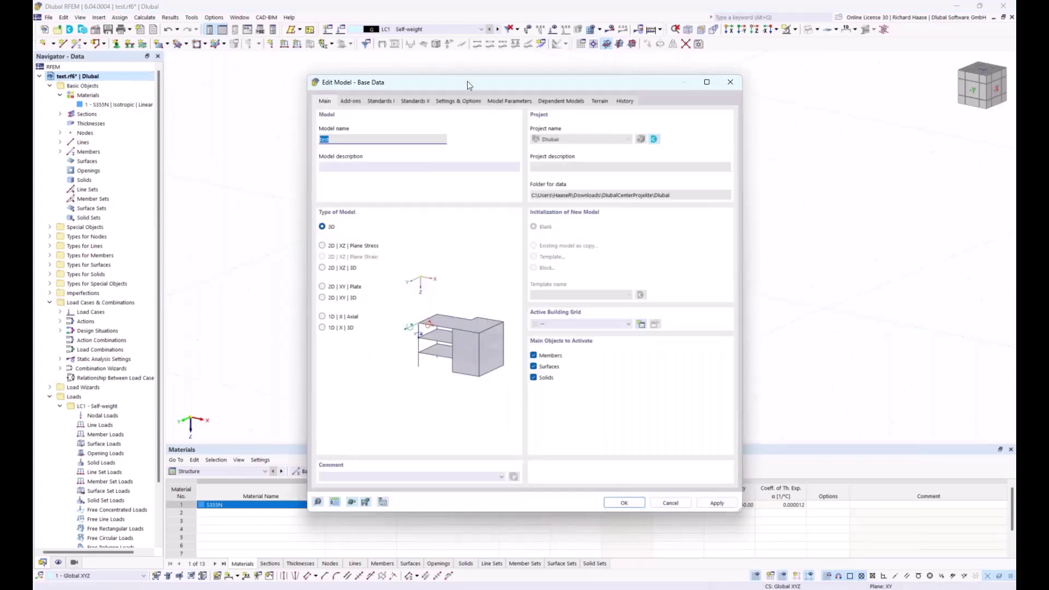
{"action": "left_click_drag", "start_coordinate": [468, 80], "coordinate": [650, 96]}
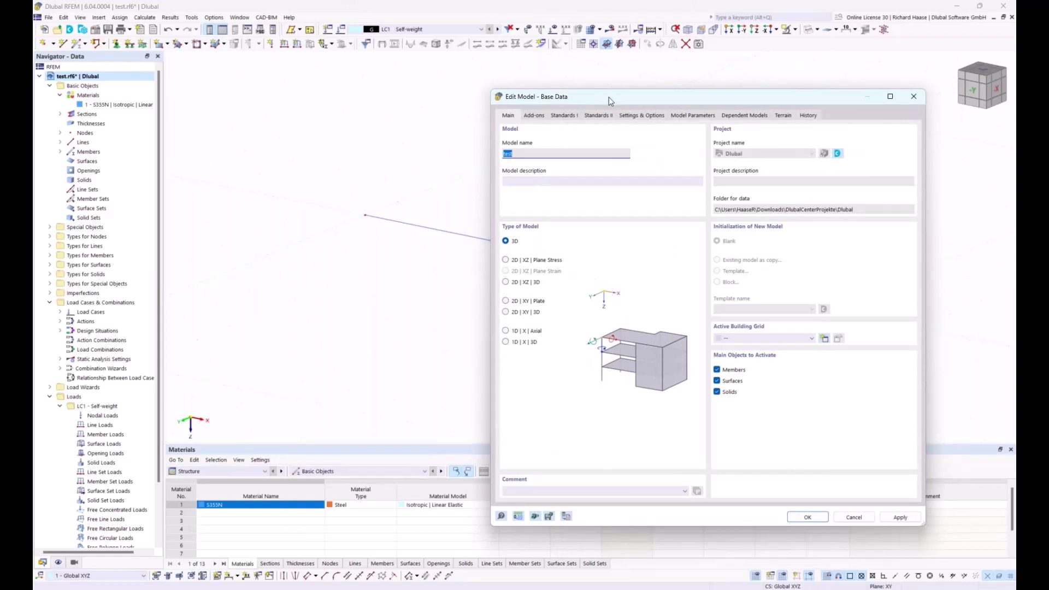
{"action": "left_click_drag", "start_coordinate": [609, 96], "coordinate": [409, 316]}
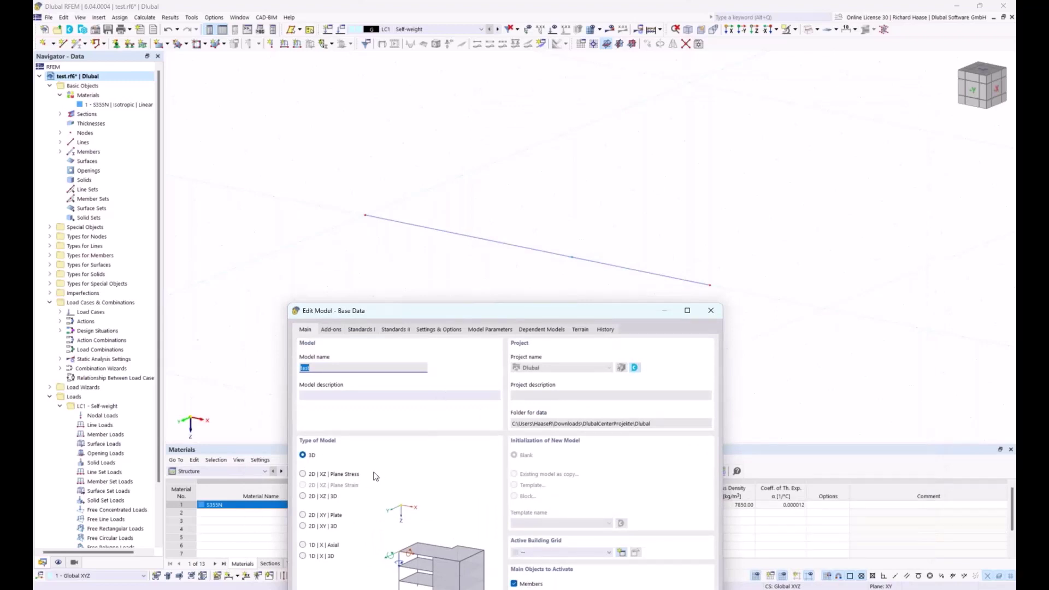
{"action": "left_click", "coordinate": [303, 474]}
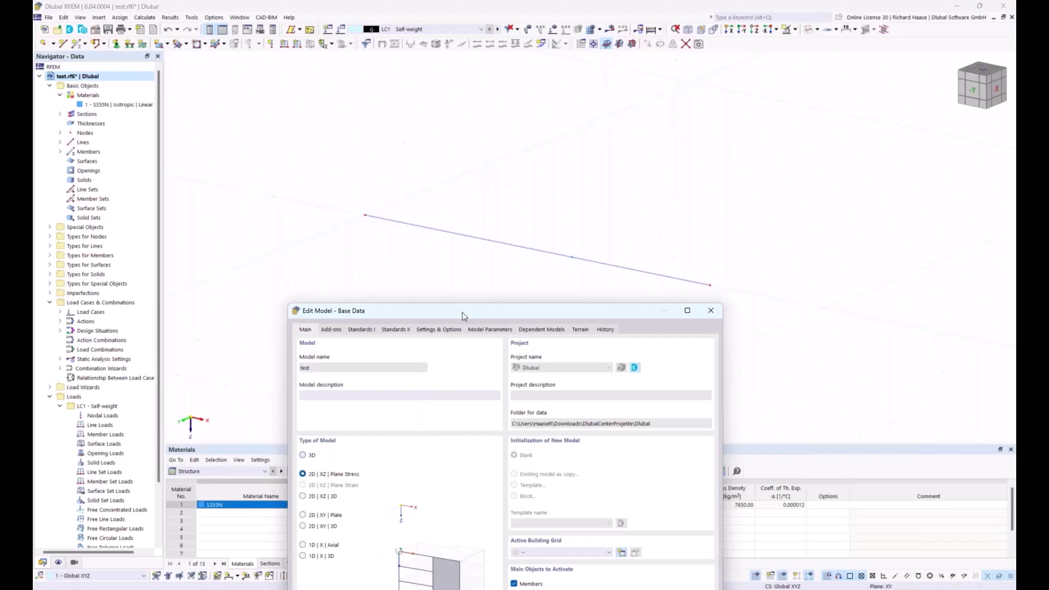
{"action": "left_click_drag", "start_coordinate": [462, 312], "coordinate": [447, 112]}
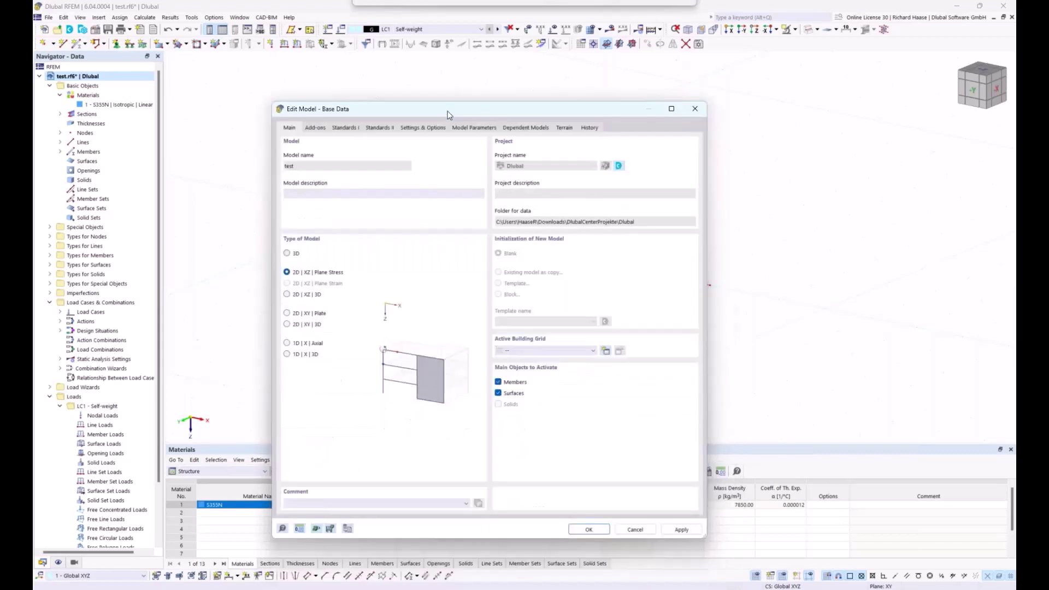
{"action": "left_click", "coordinate": [588, 530]}
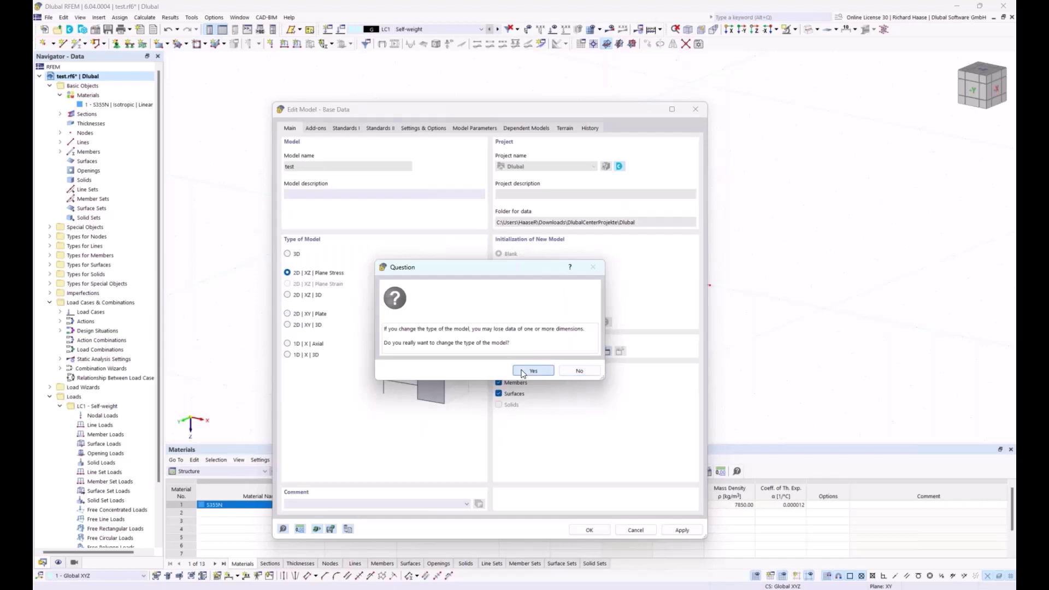
{"action": "left_click", "coordinate": [523, 373]}
{"action": "left_click", "coordinate": [535, 380]}
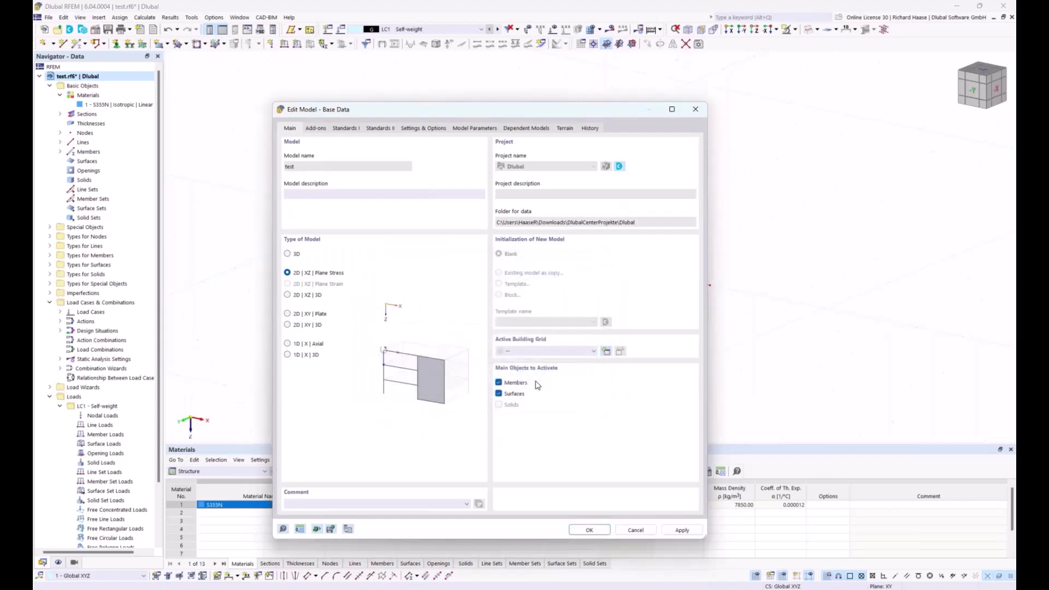
- Create a new nodal support type with uX and uZ restrained and rotation φY free
{"action": "middle_click_drag", "start_coordinate": [587, 237], "coordinate": [626, 230], "text": "ctrl"}
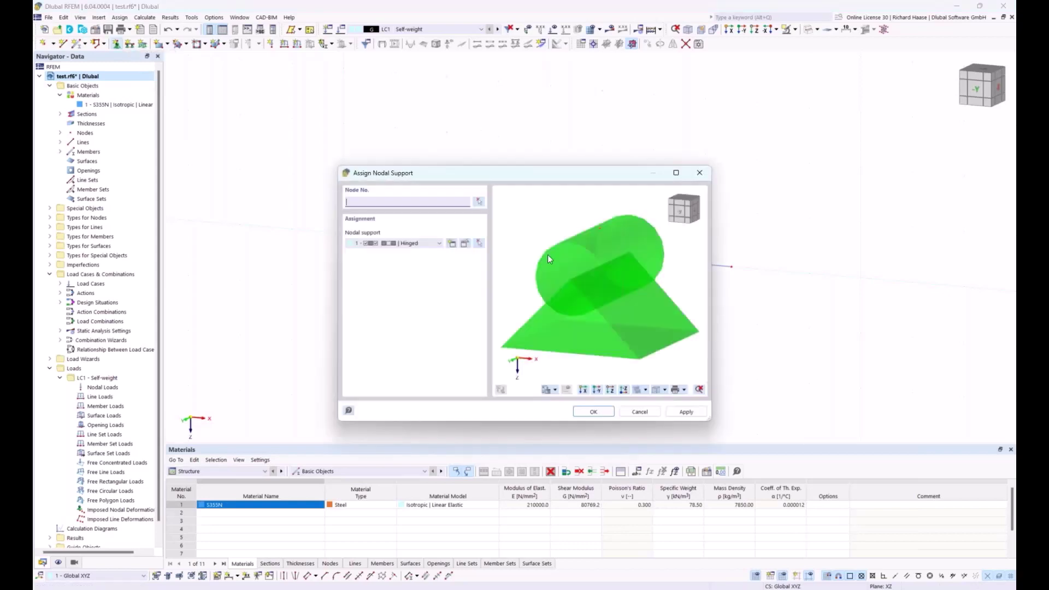
{"action": "left_click", "coordinate": [451, 244]}
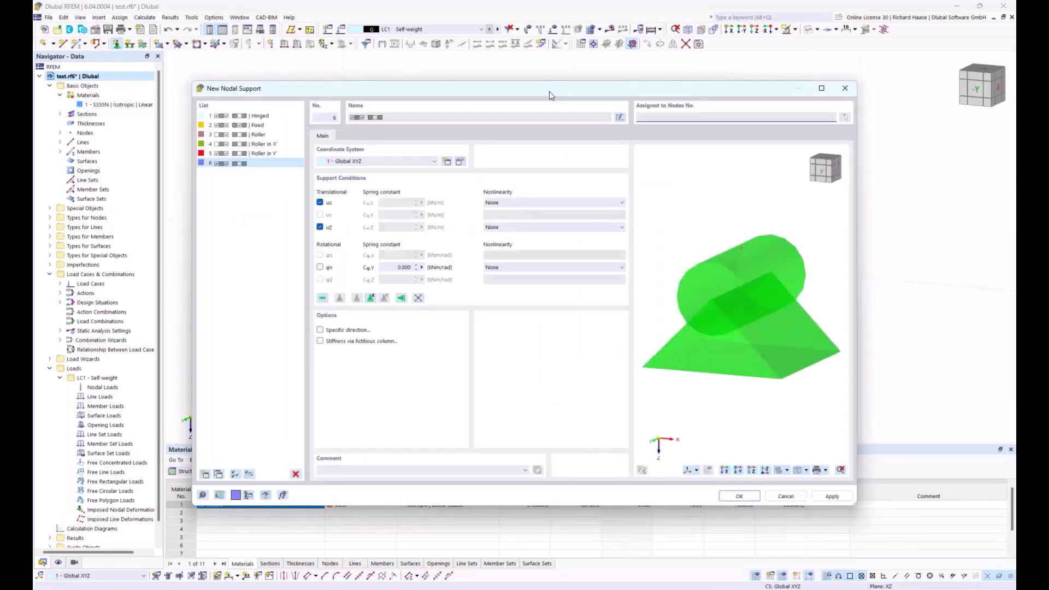
{"action": "left_click_drag", "start_coordinate": [549, 94], "coordinate": [569, 121]}
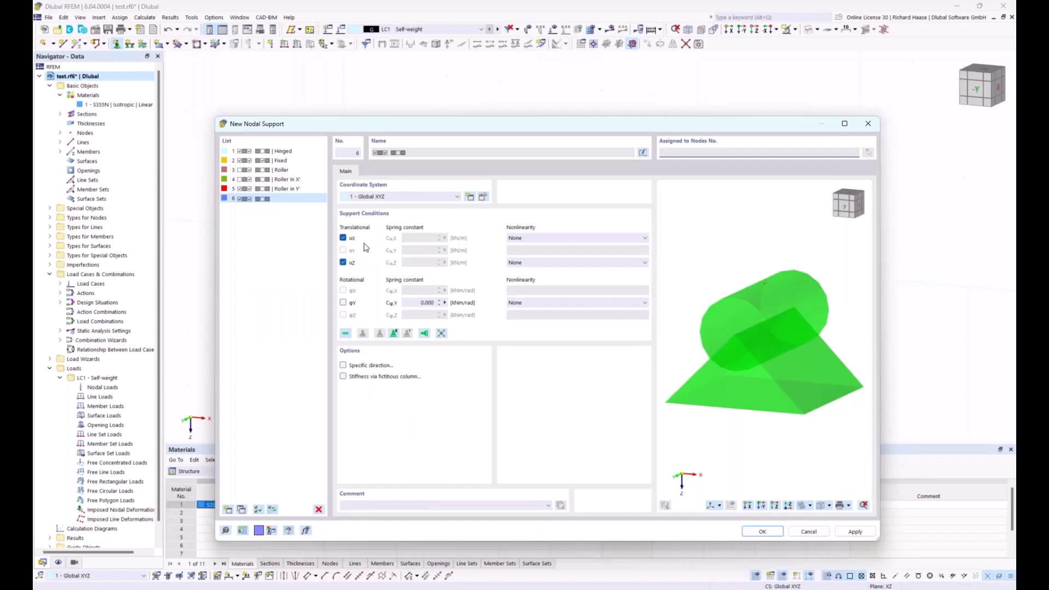
{"action": "left_click", "coordinate": [753, 534]}
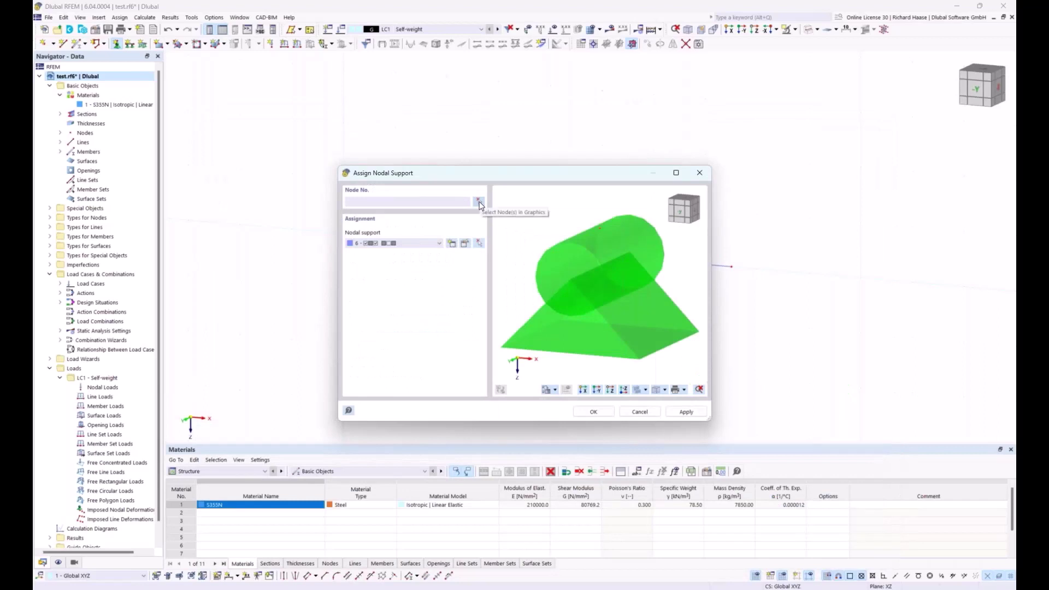
- Assign the new nodal support to node 1 at the beam's start
{"action": "left_click", "coordinate": [478, 203]}
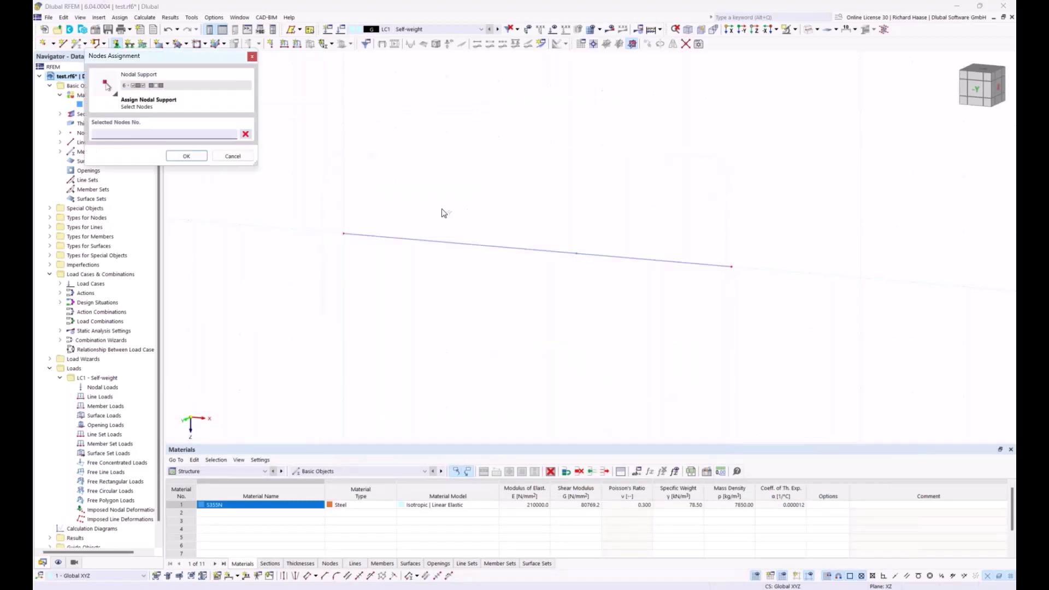
{"action": "left_click", "coordinate": [343, 234]}
{"action": "left_click", "coordinate": [186, 157]}
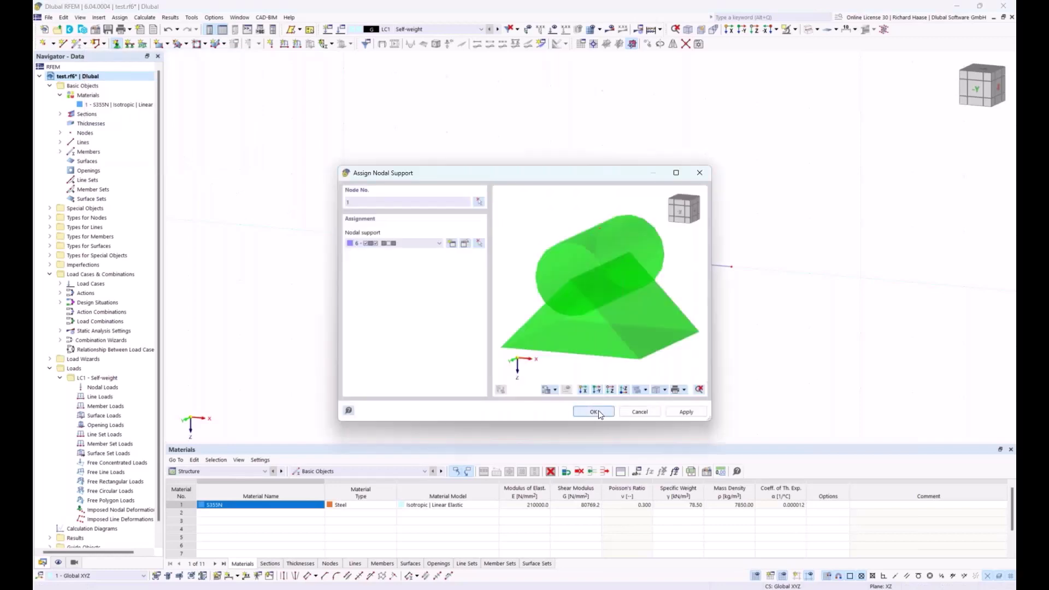
{"action": "left_click", "coordinate": [594, 411]}
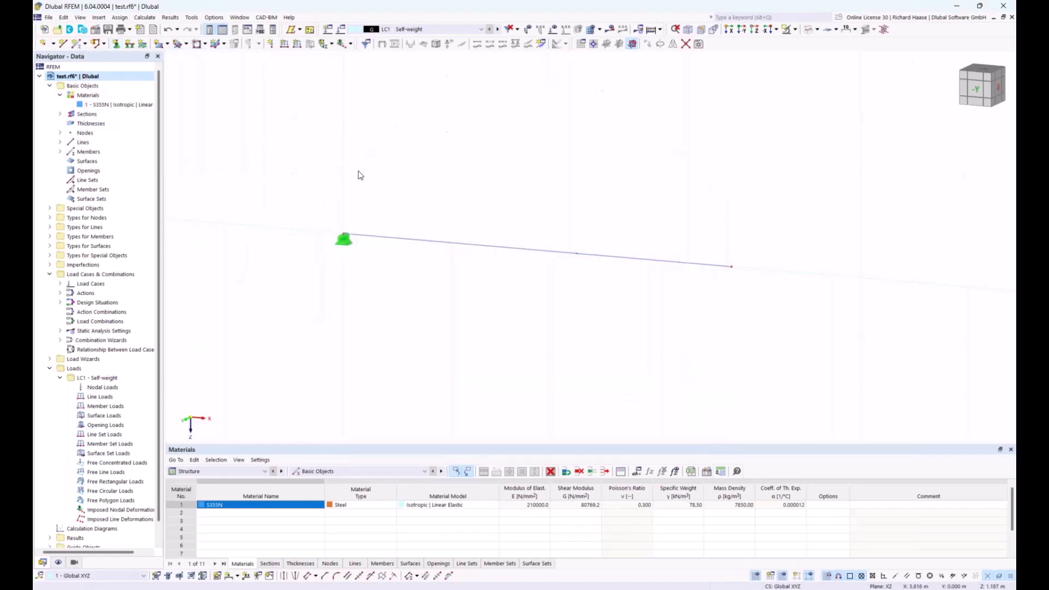
- Create a new nodal support type with only uZ restrained, leaving uX and rotation φY free
{"action": "left_click", "coordinate": [117, 45]}
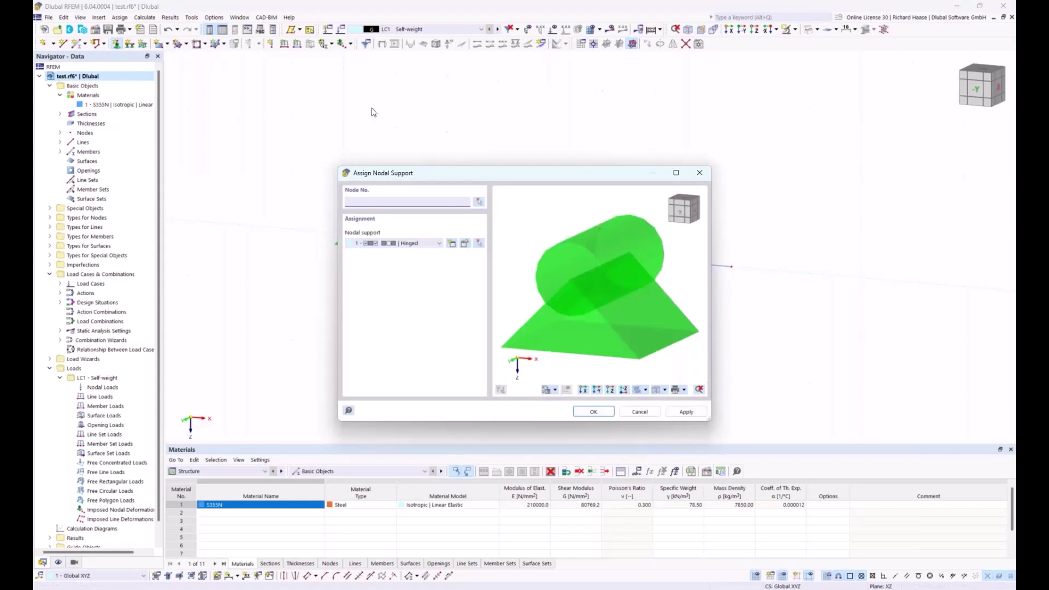
{"action": "left_click", "coordinate": [453, 244]}
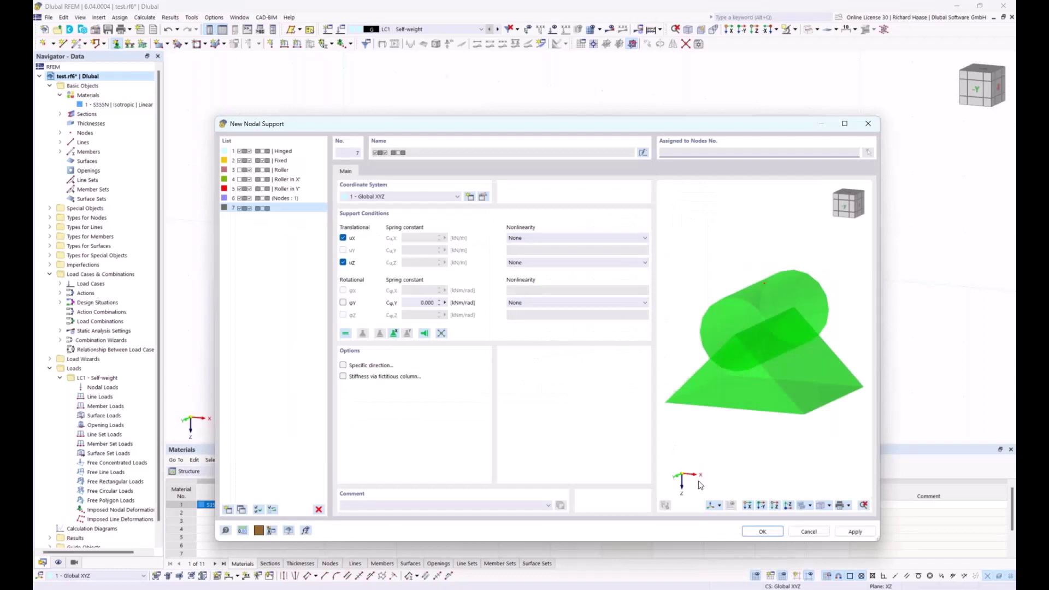
{"action": "left_click", "coordinate": [342, 238]}
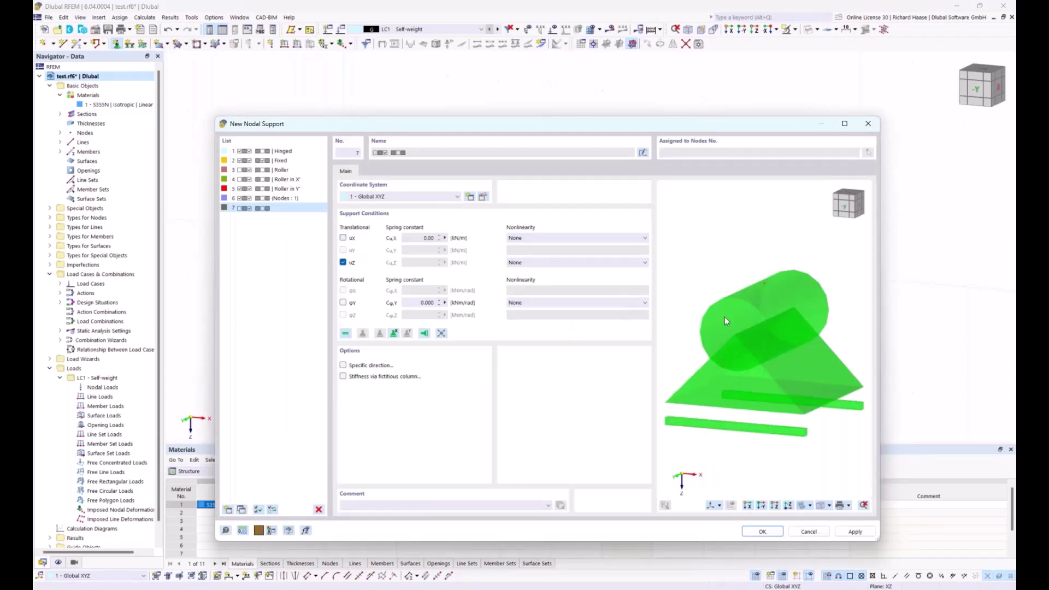
{"action": "left_click", "coordinate": [343, 238]}
{"action": "left_click", "coordinate": [343, 303]}
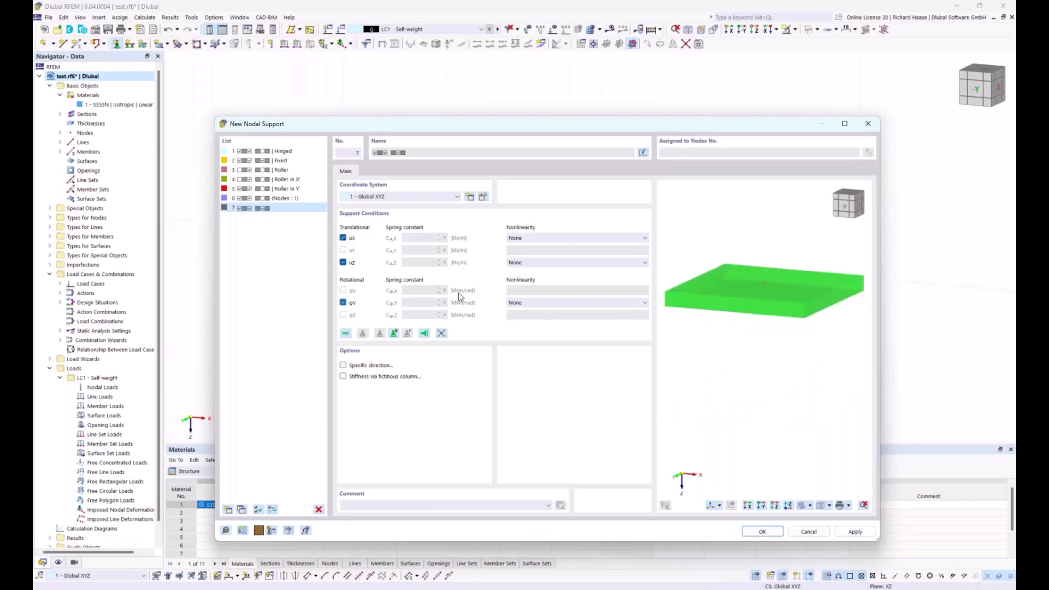
{"action": "left_click", "coordinate": [343, 302]}
{"action": "left_click", "coordinate": [343, 238]}
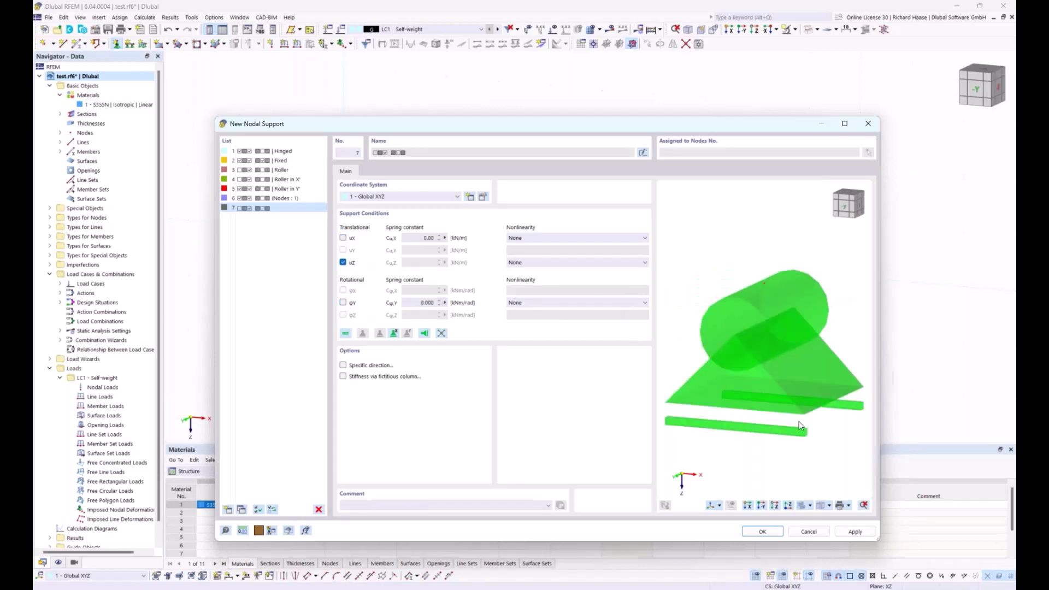
{"action": "left_click", "coordinate": [762, 531]}
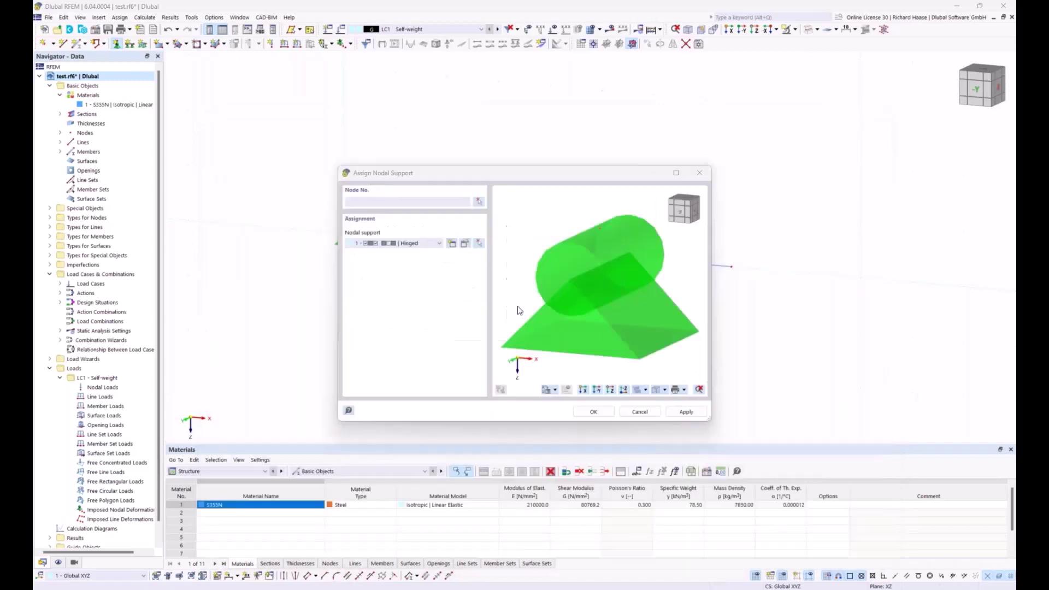
- Assign the new sliding support to node 2 at the beam's far end
{"action": "left_click", "coordinate": [478, 201]}
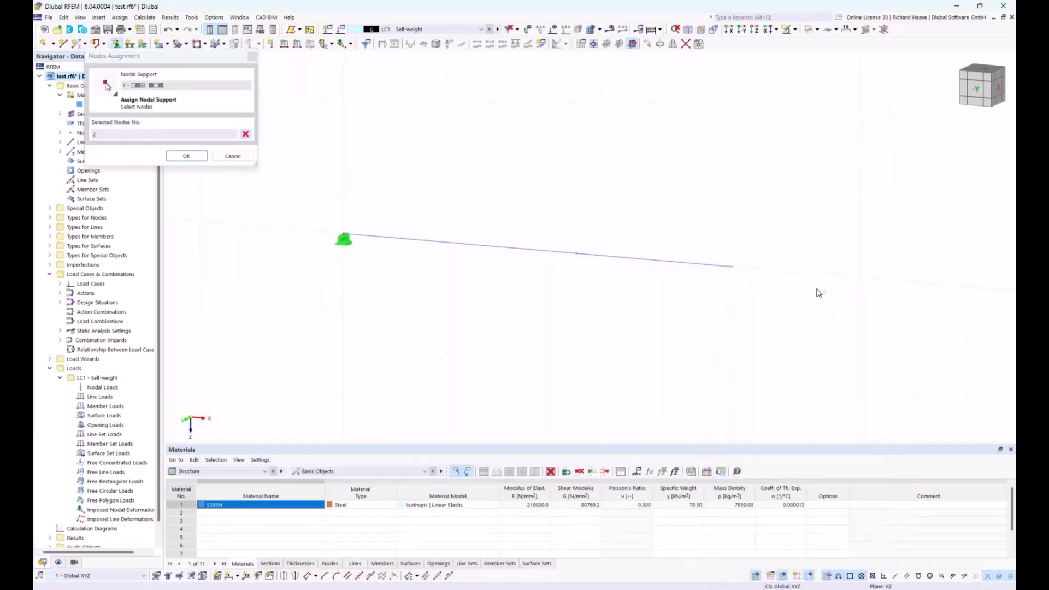
{"action": "left_click", "coordinate": [183, 157]}
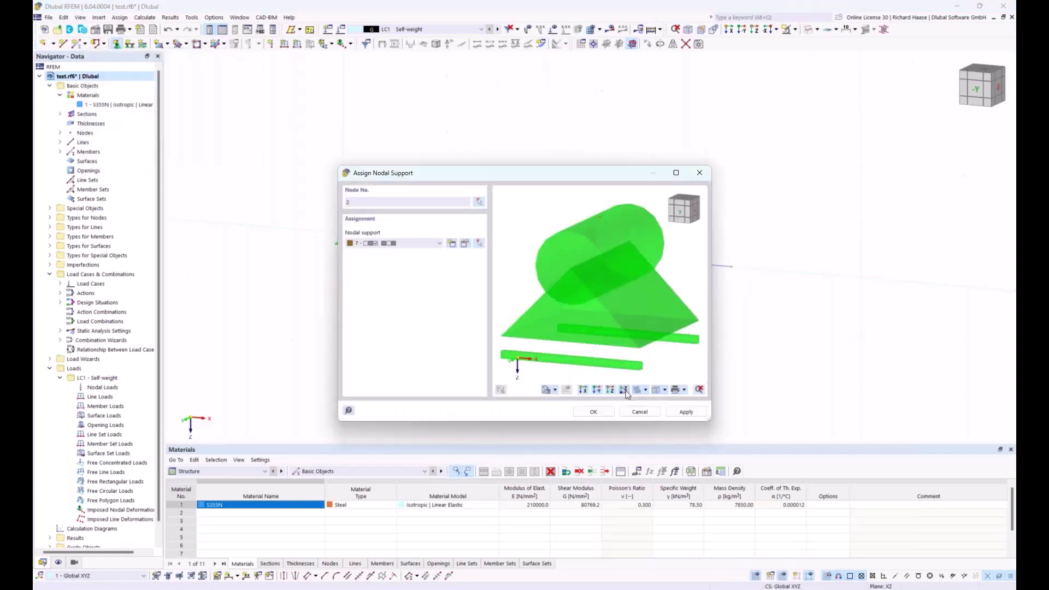
{"action": "left_click", "coordinate": [593, 412]}
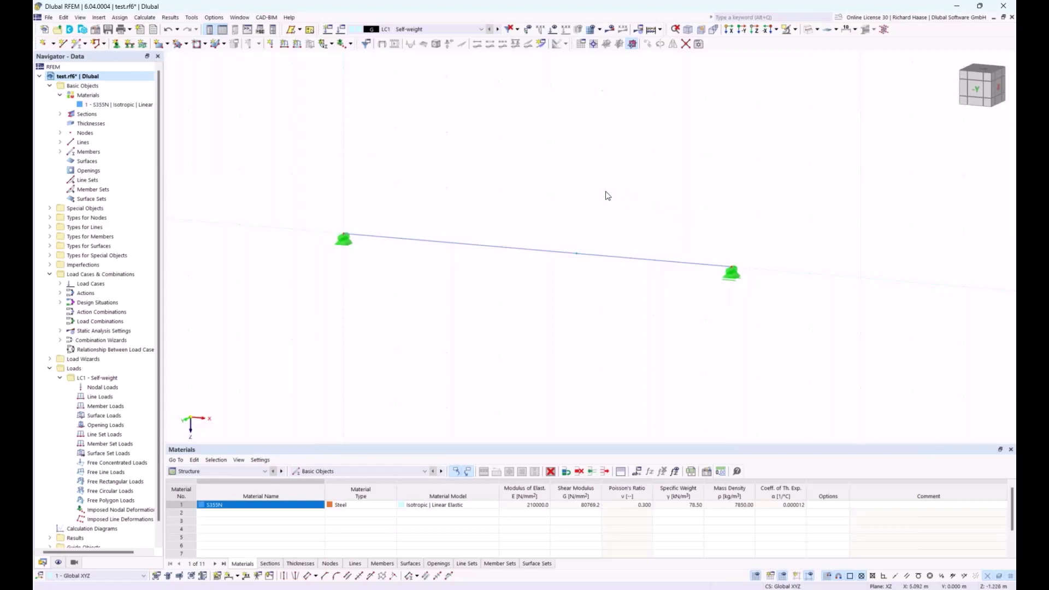
- Review the self-weight settings of load case LC1, including the active self-weight option and its direction factors
{"action": "middle_click_drag", "start_coordinate": [616, 202], "coordinate": [622, 201], "text": "ctrl"}
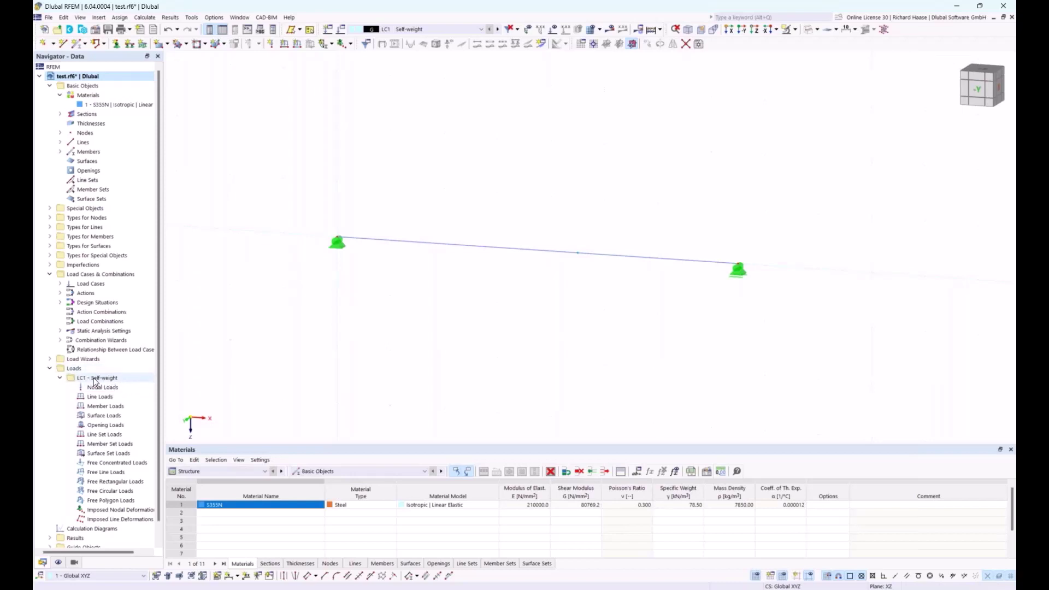
{"action": "left_click", "coordinate": [61, 379]}
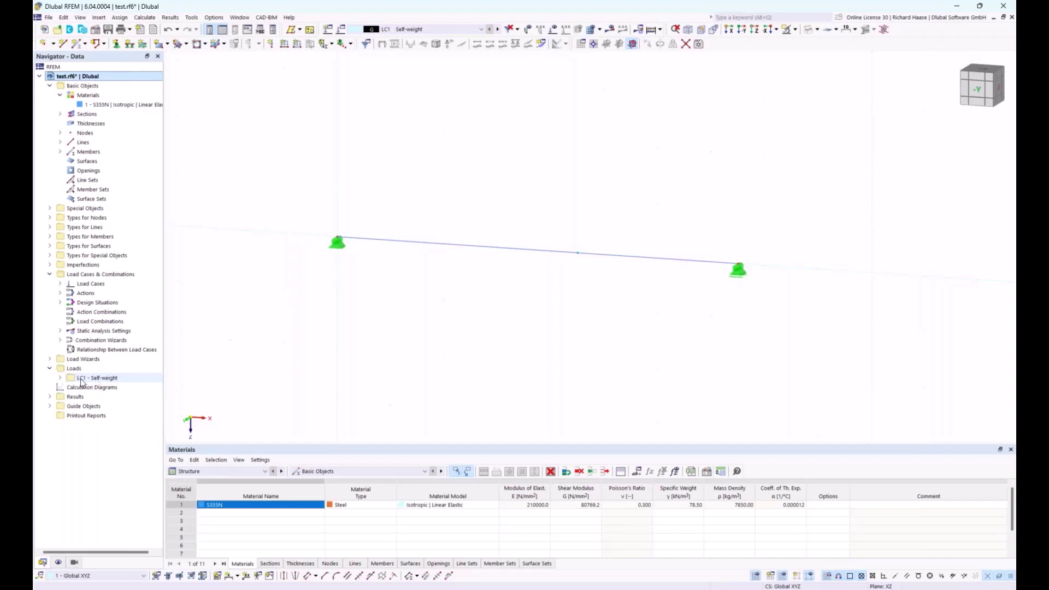
{"action": "right_click", "coordinate": [103, 378]}
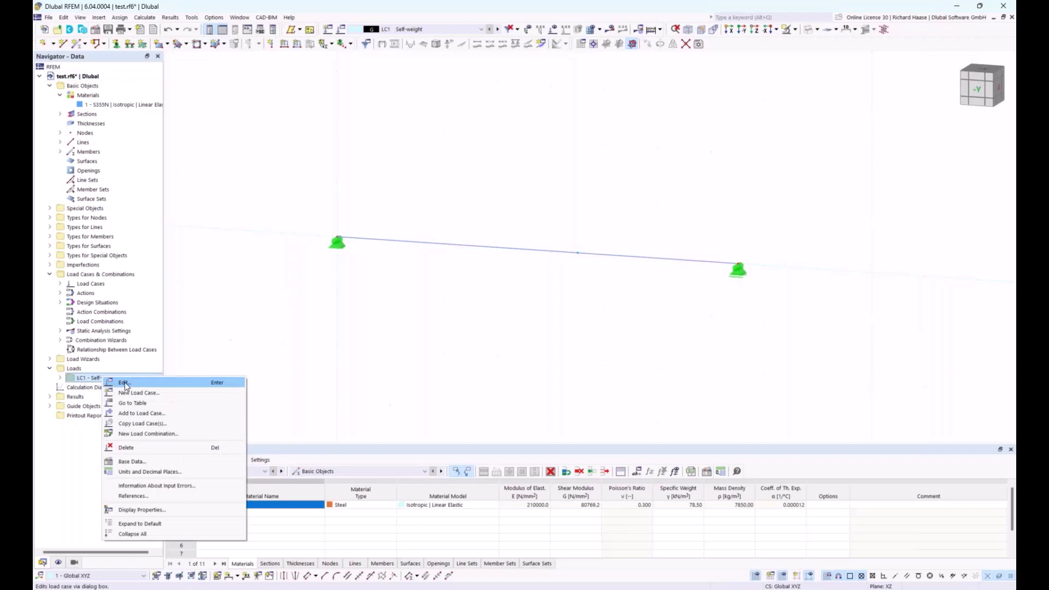
{"action": "left_click", "coordinate": [124, 384]}
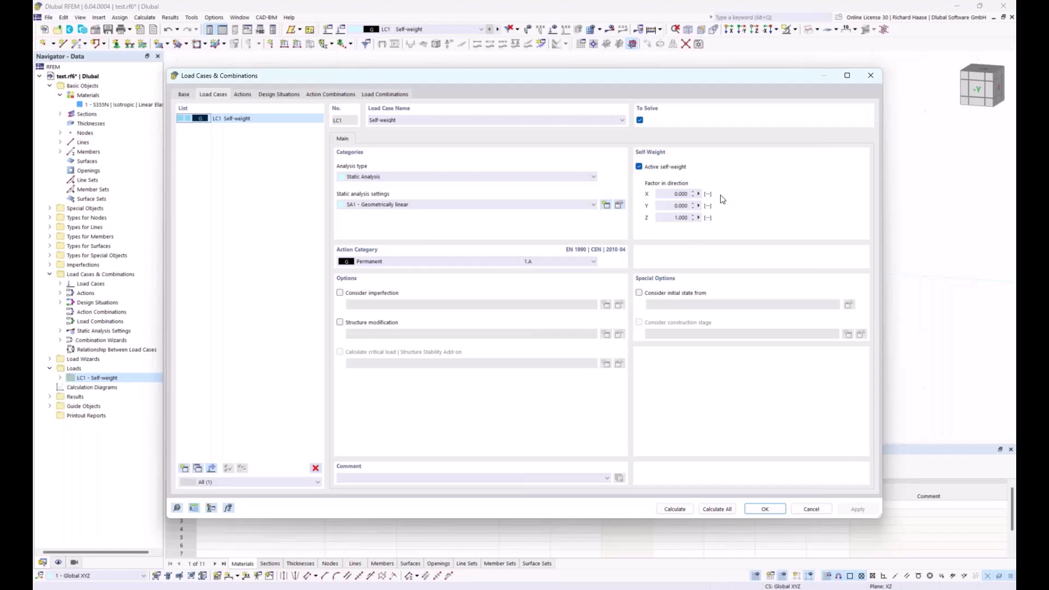
{"action": "left_click", "coordinate": [763, 509]}
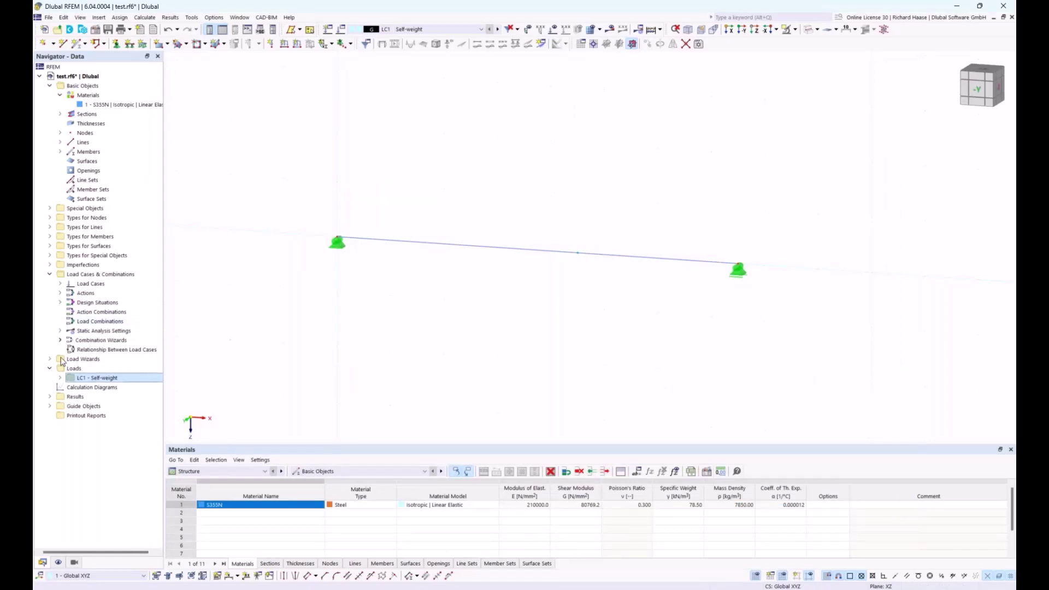
- Define a new nodal load in LC1 as a force in direction Z with Fz = 10 kN
{"action": "left_click", "coordinate": [60, 377]}
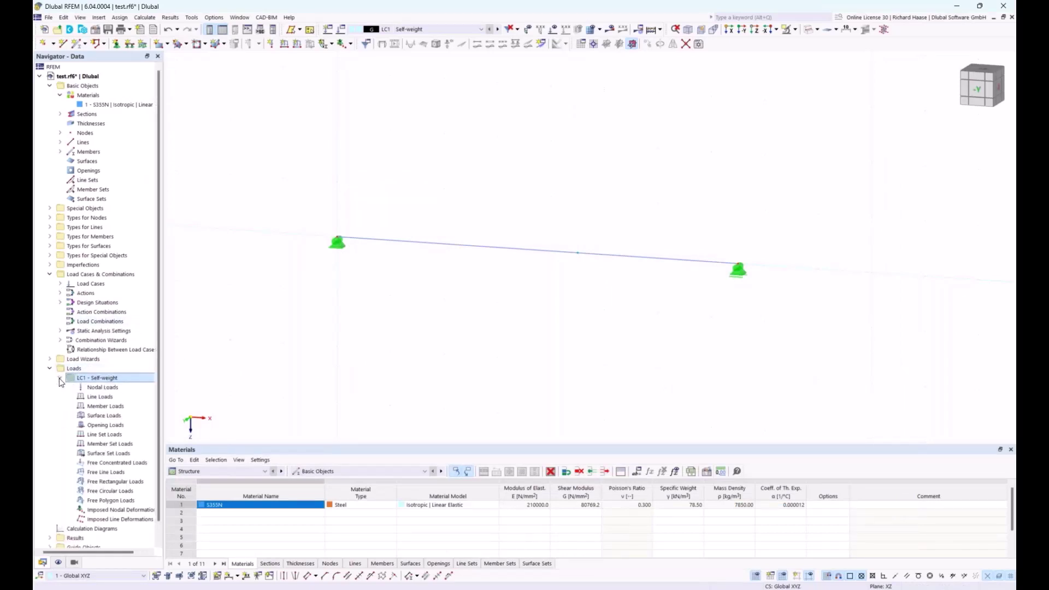
{"action": "left_click", "coordinate": [97, 387]}
{"action": "right_click", "coordinate": [97, 388]}
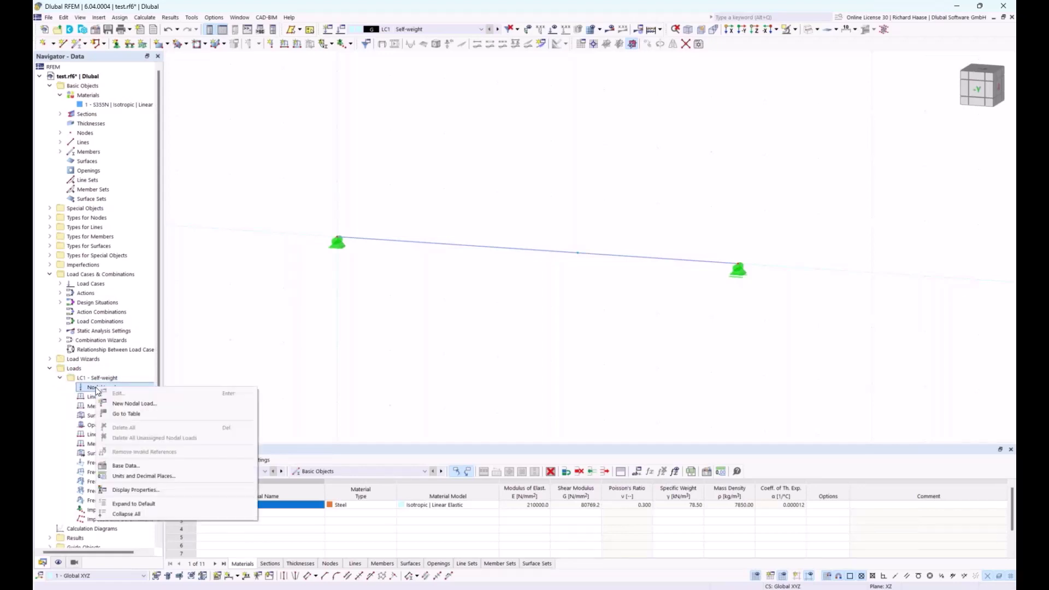
{"action": "left_click", "coordinate": [126, 403]}
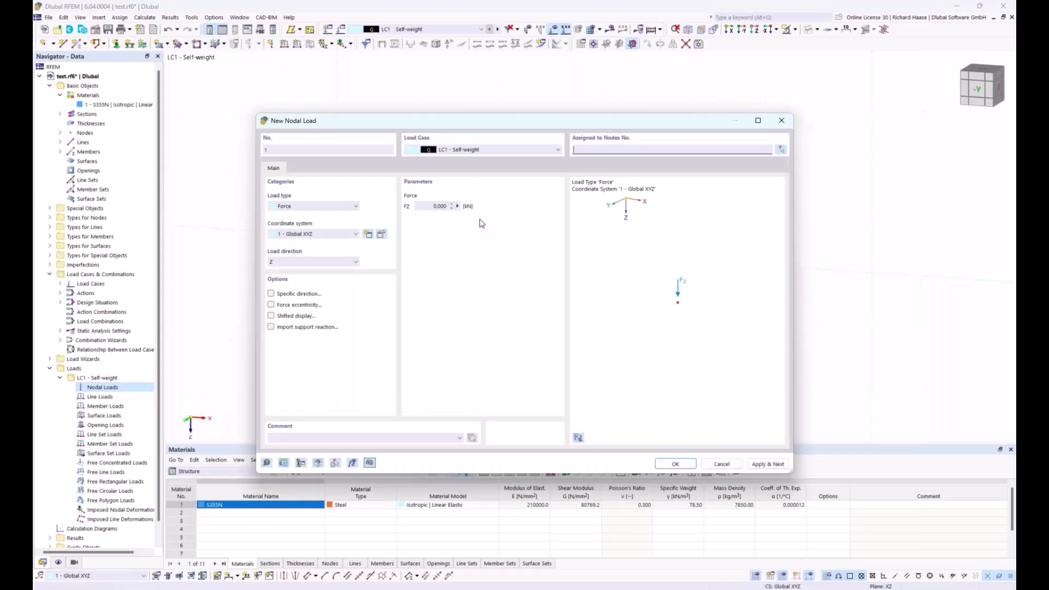
{"action": "double_click", "coordinate": [440, 205]}
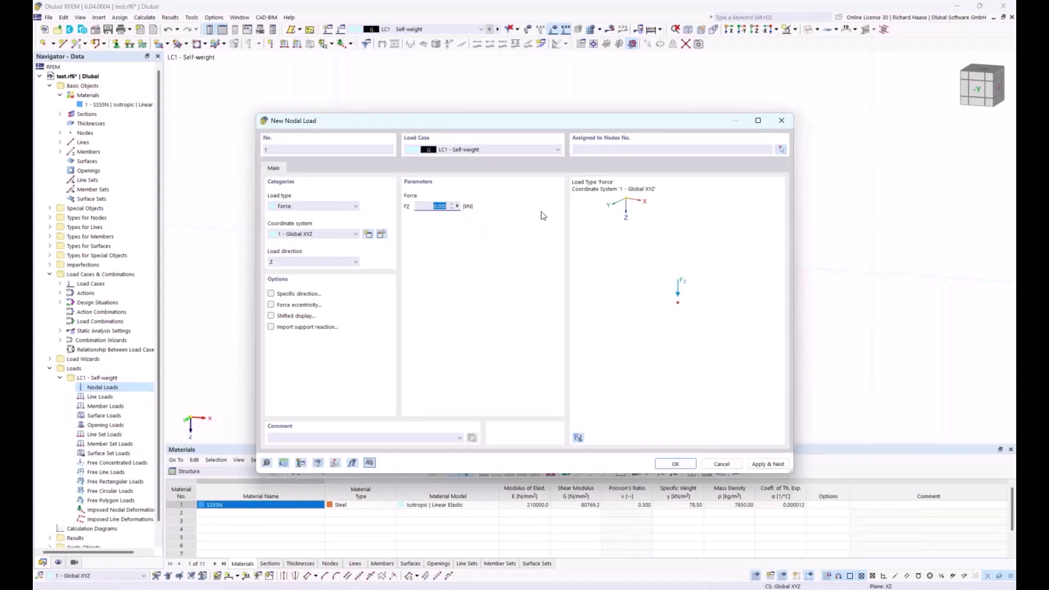
{"action": "type", "text": "10"}
- Assign the nodal load to node 3, the intermediate node on the beam, and accept the load
{"action": "left_click", "coordinate": [781, 150]}
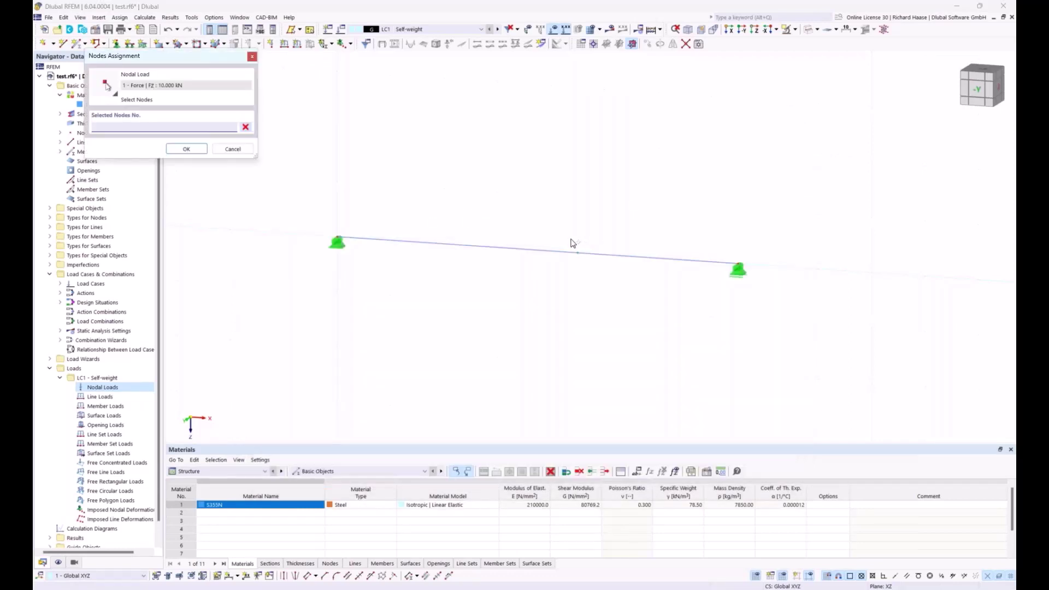
{"action": "left_click", "coordinate": [603, 269]}
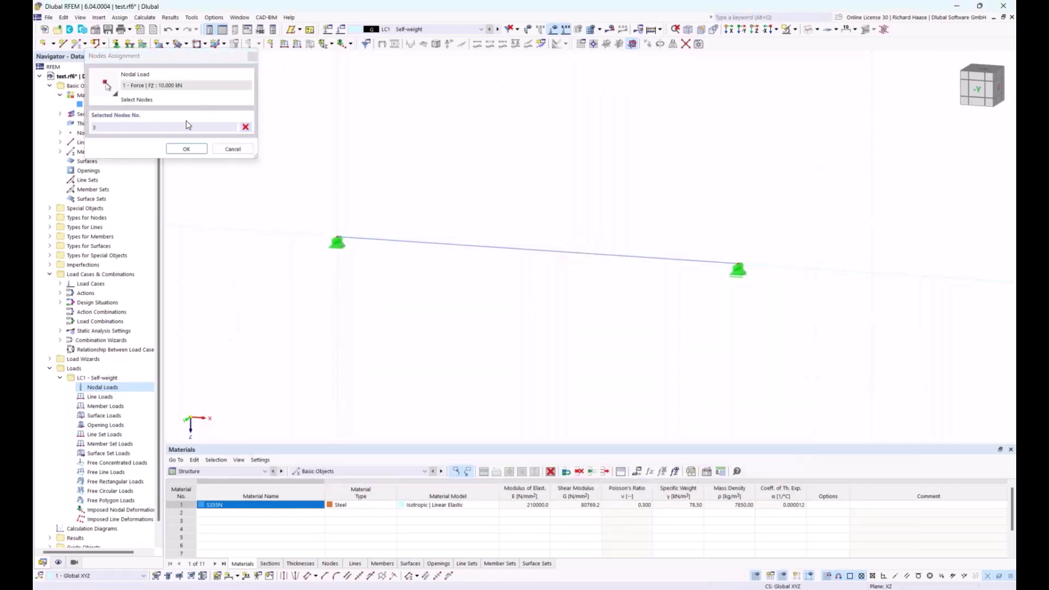
{"action": "left_click", "coordinate": [185, 149]}
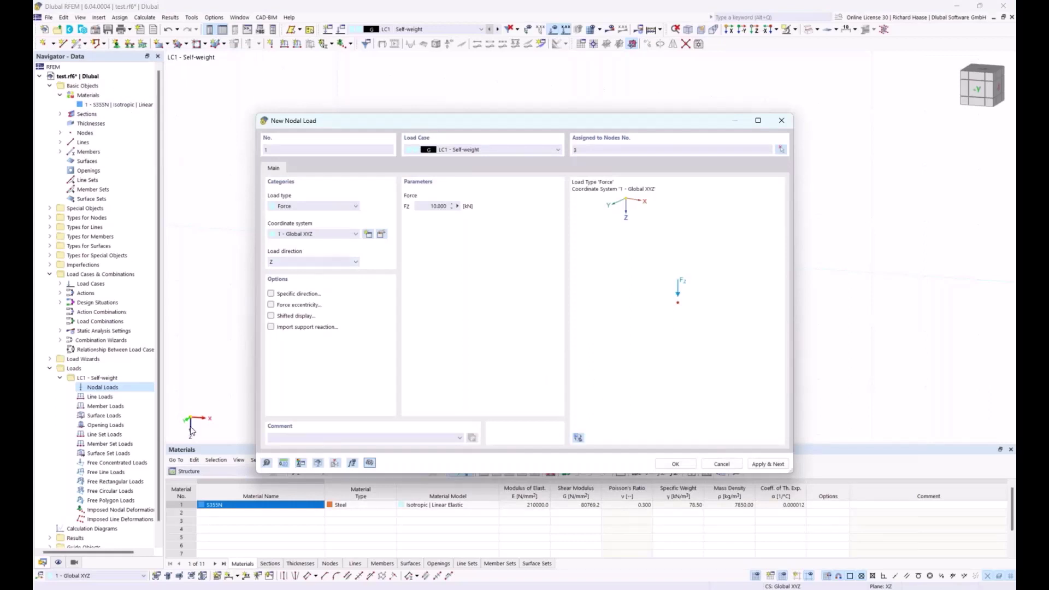
{"action": "left_click", "coordinate": [674, 464]}
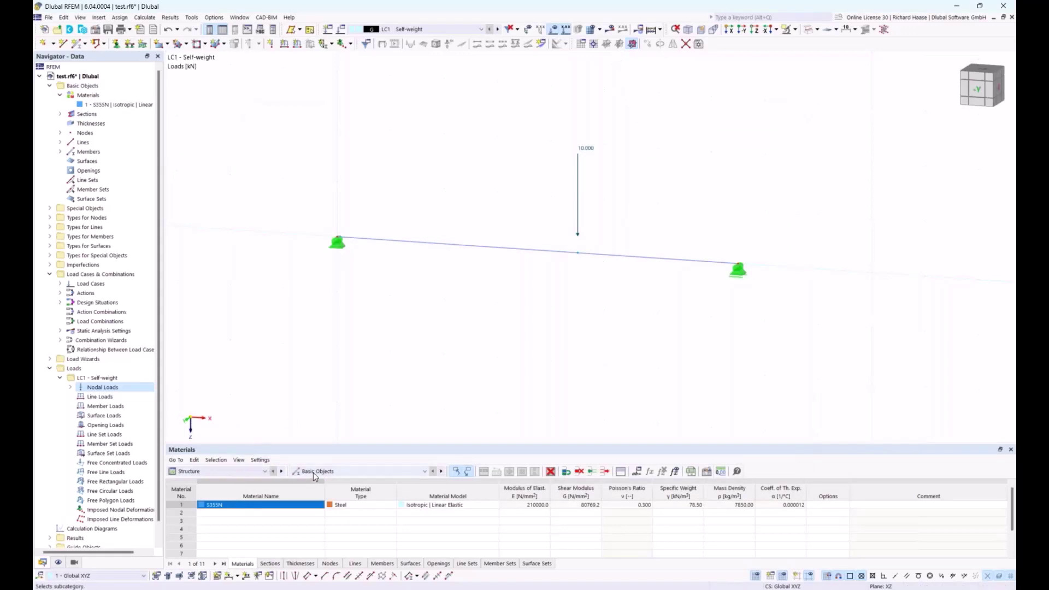
- Run the calculation for all load cases
{"action": "left_click", "coordinate": [257, 470]}
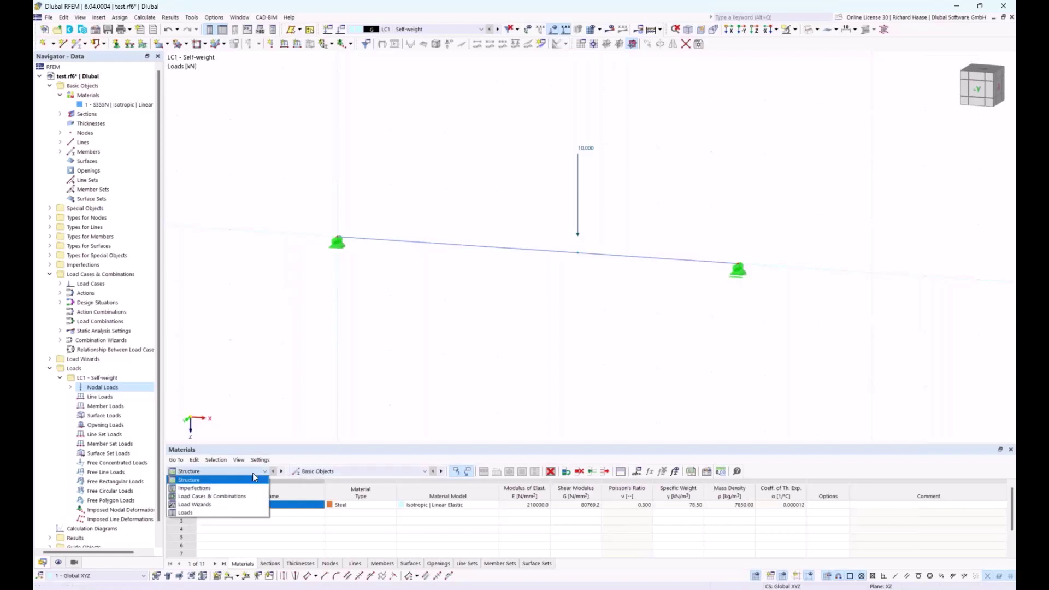
{"action": "left_click", "coordinate": [252, 473]}
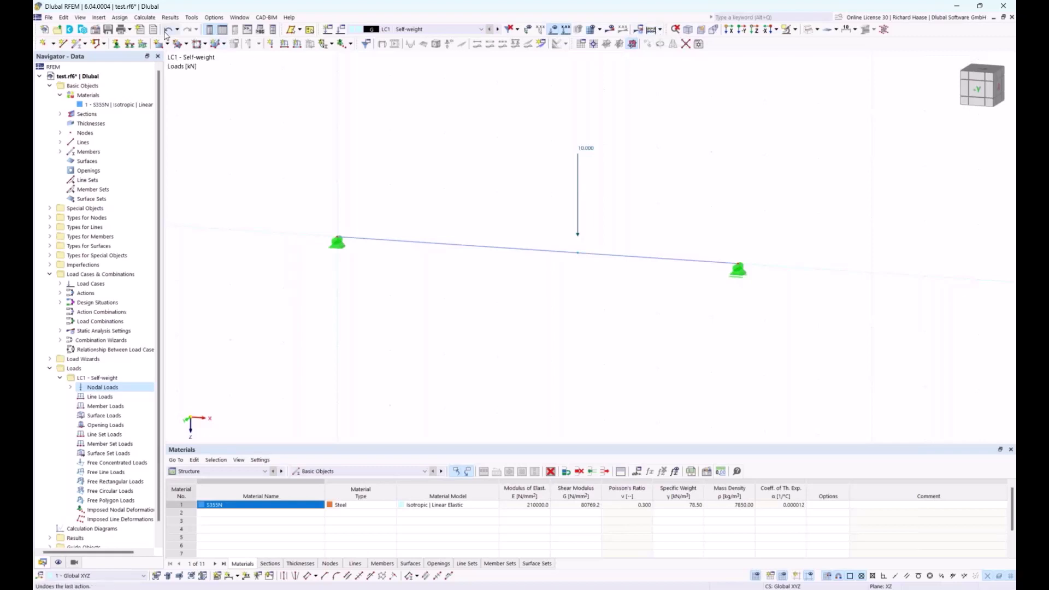
{"action": "left_click", "coordinate": [145, 18]}
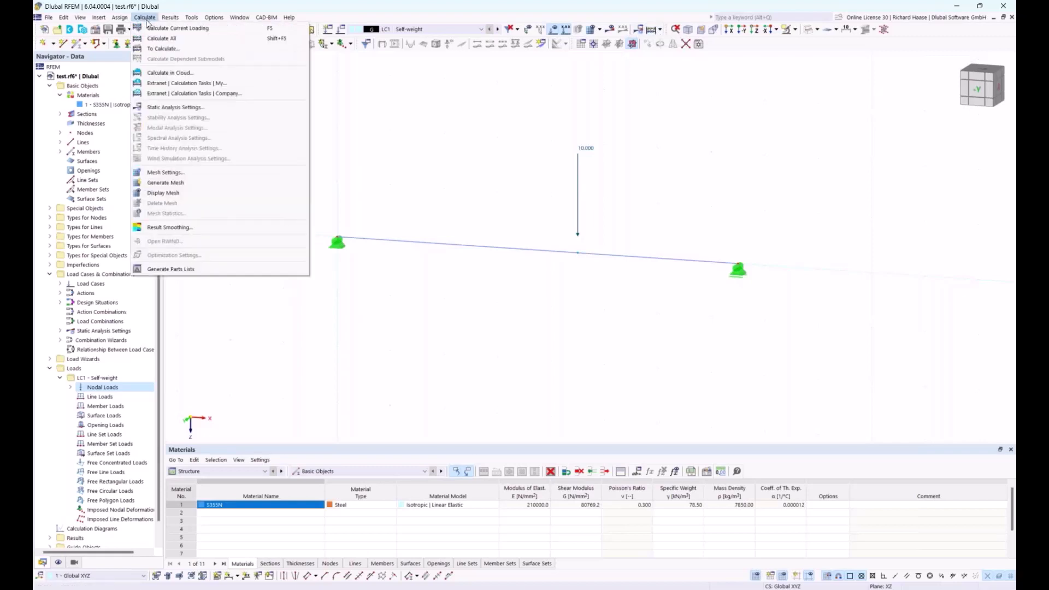
{"action": "left_click", "coordinate": [170, 39]}
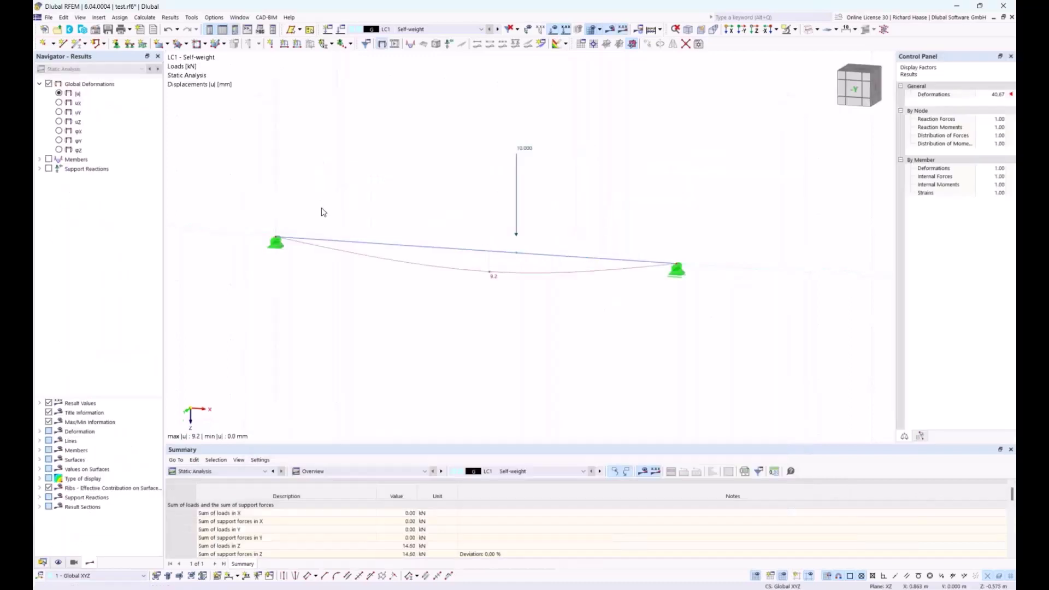
- Show the beam in the −Y view and display the support reactions together with the deformation
{"action": "left_click", "coordinate": [854, 93]}
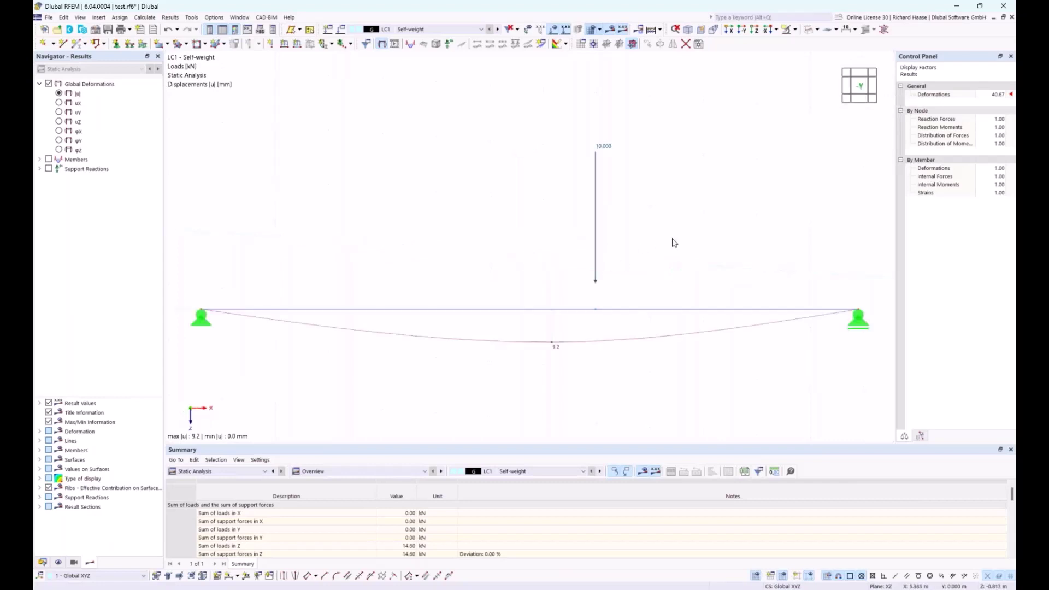
{"action": "middle_click_drag", "start_coordinate": [705, 236], "coordinate": [689, 237]}
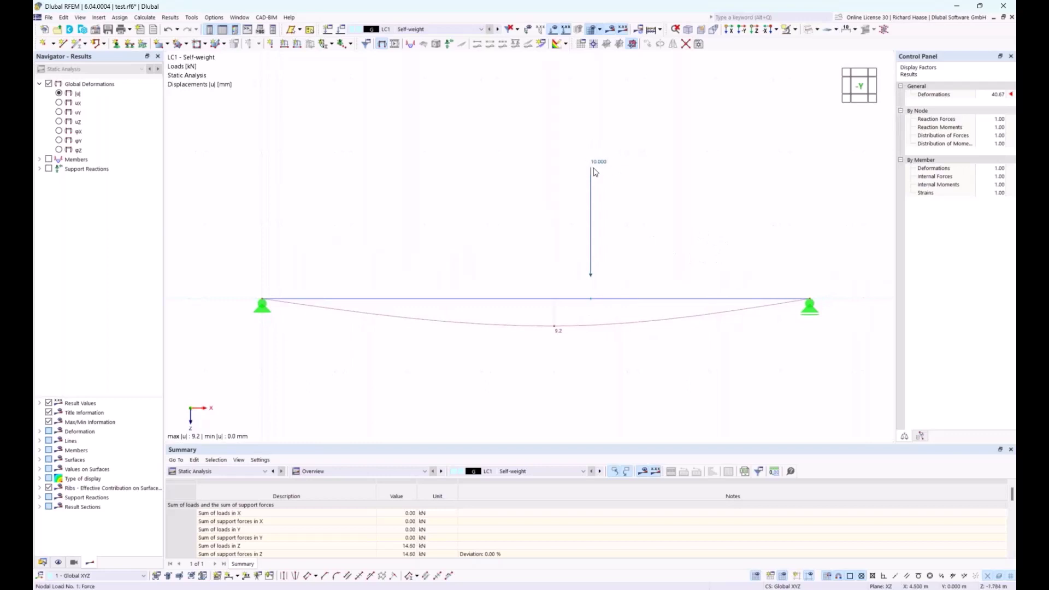
{"action": "left_click", "coordinate": [449, 44]}
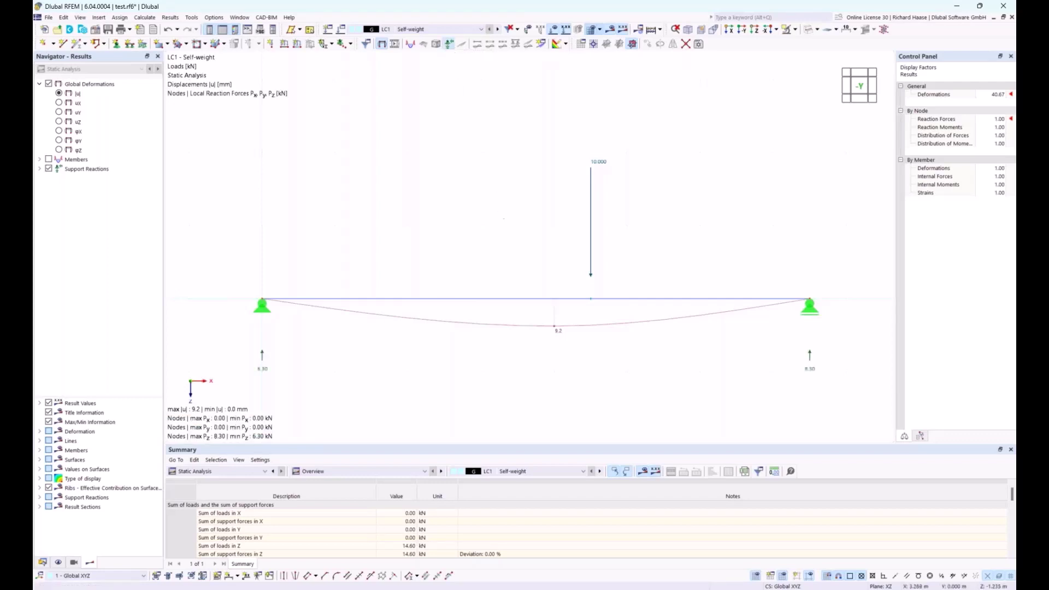
{"action": "middle_click_drag", "start_coordinate": [500, 211], "coordinate": [496, 187]}
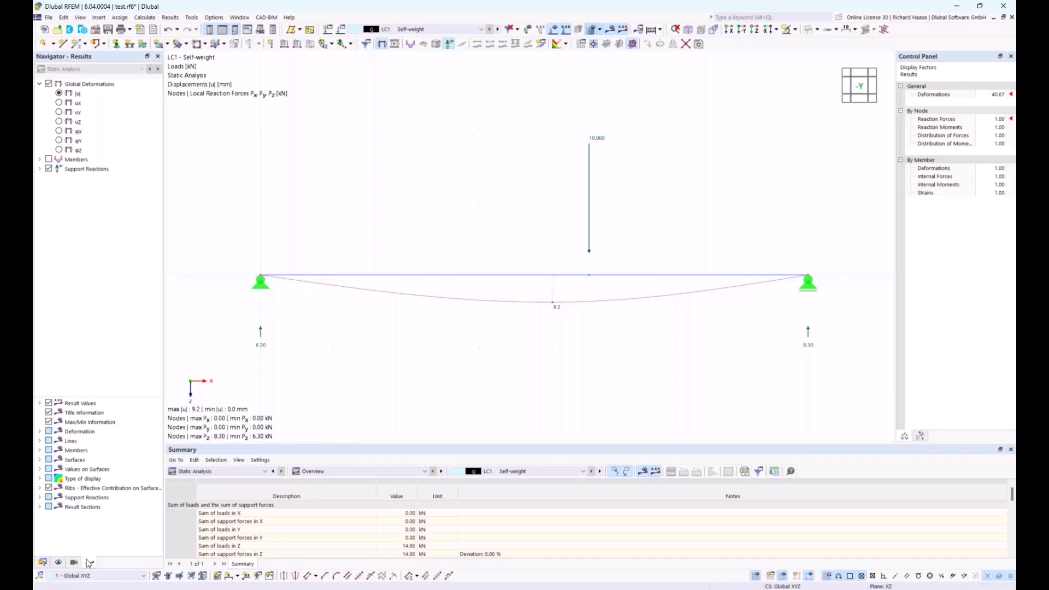
- Turn on the display of the self-weight load in the model's load display settings
{"action": "left_click", "coordinate": [42, 562]}
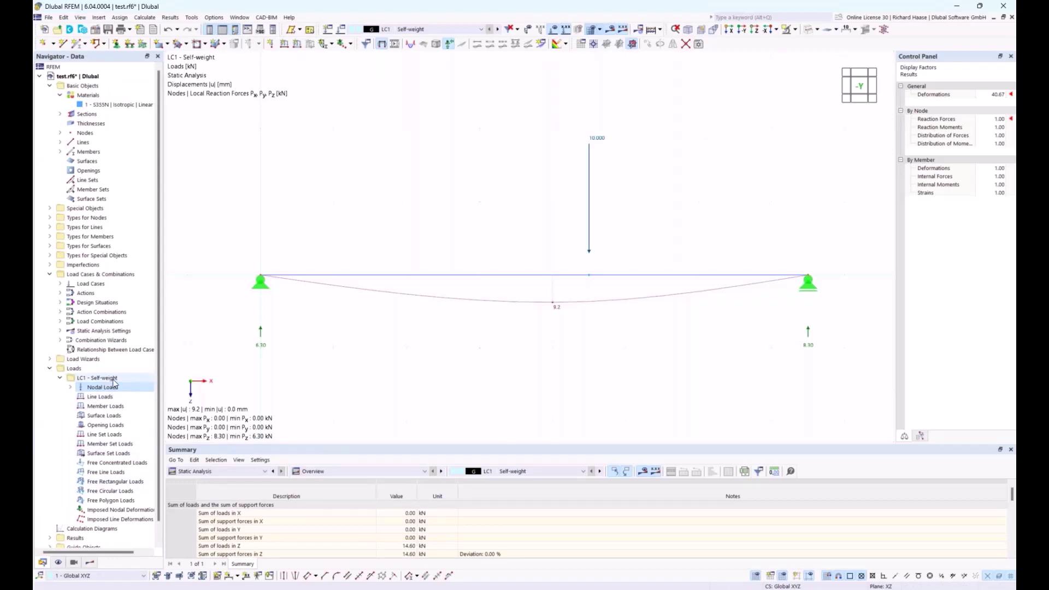
{"action": "left_click", "coordinate": [59, 563]}
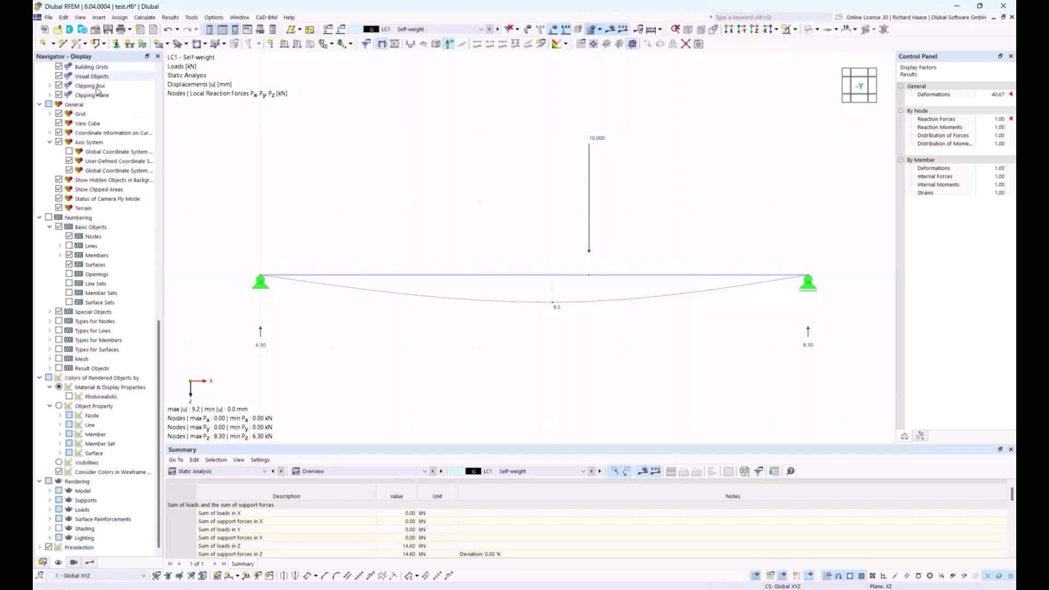
{"action": "scroll", "coordinate": [111, 305], "scroll_direction": "up", "scroll_amount": 8}
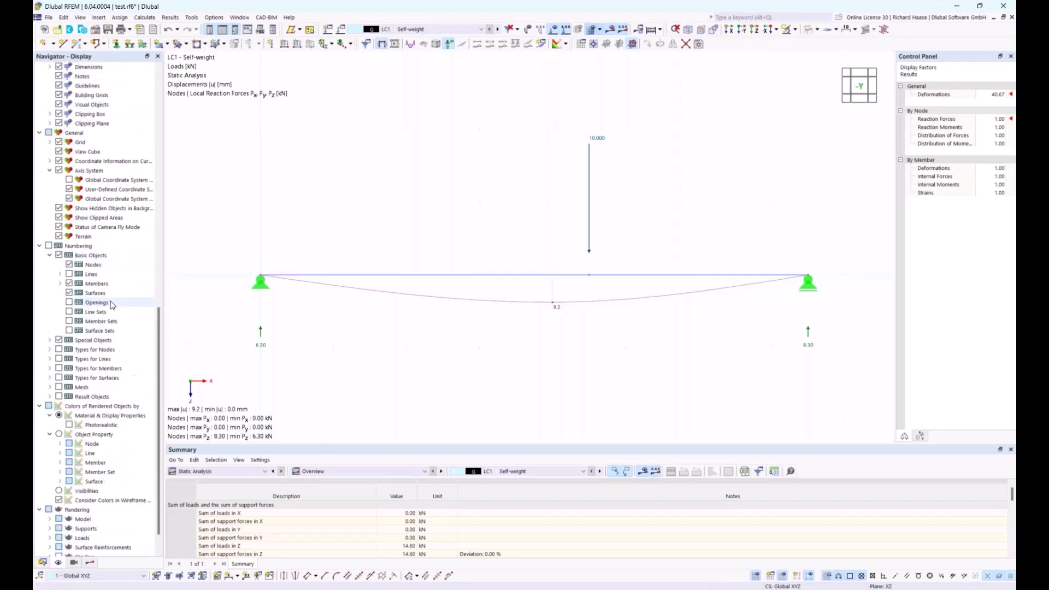
{"action": "scroll", "coordinate": [111, 304], "scroll_direction": "up", "scroll_amount": 10}
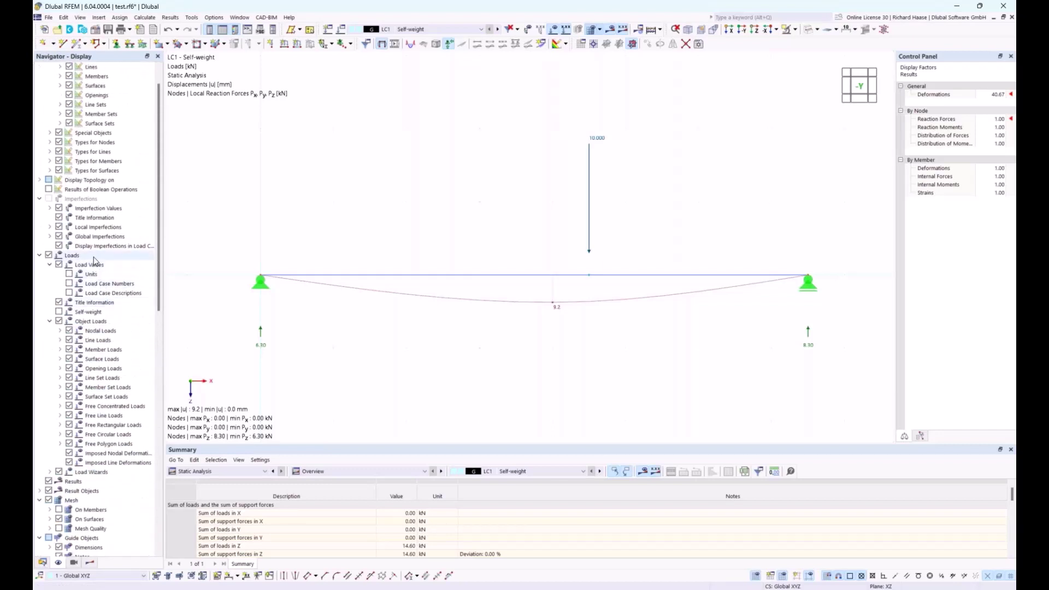
{"action": "left_click", "coordinate": [59, 312]}
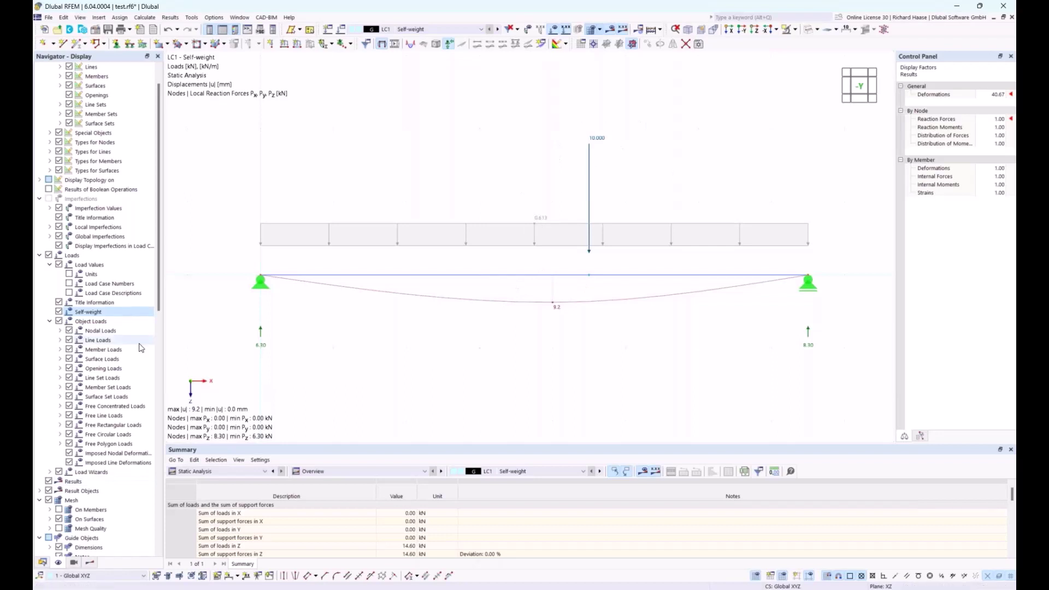
- Deactivate the self-weight of load case LC1 and recalculate the load case
{"action": "left_click", "coordinate": [43, 563]}
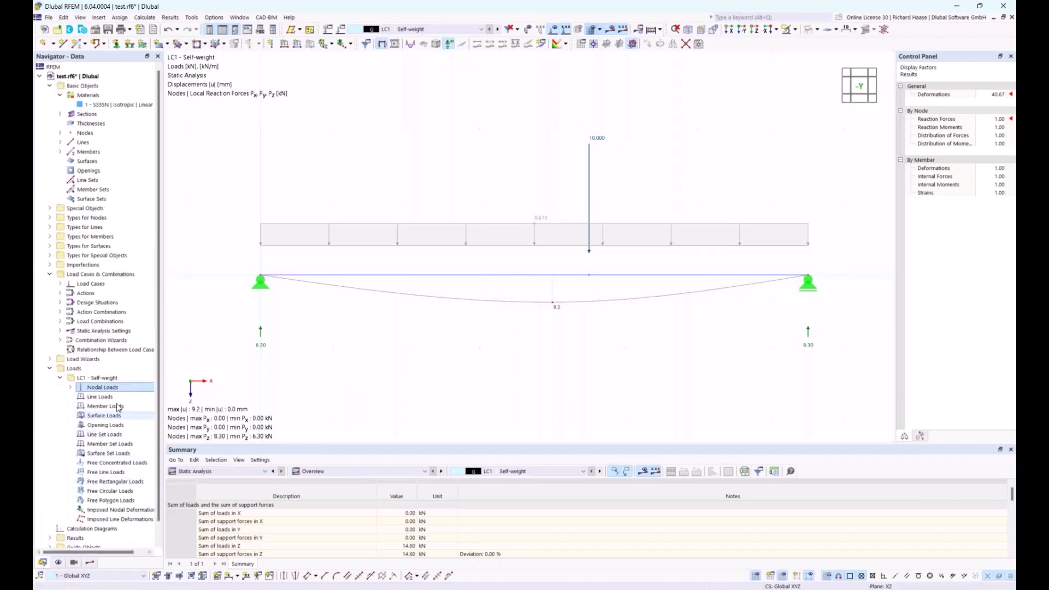
{"action": "right_click", "coordinate": [117, 378]}
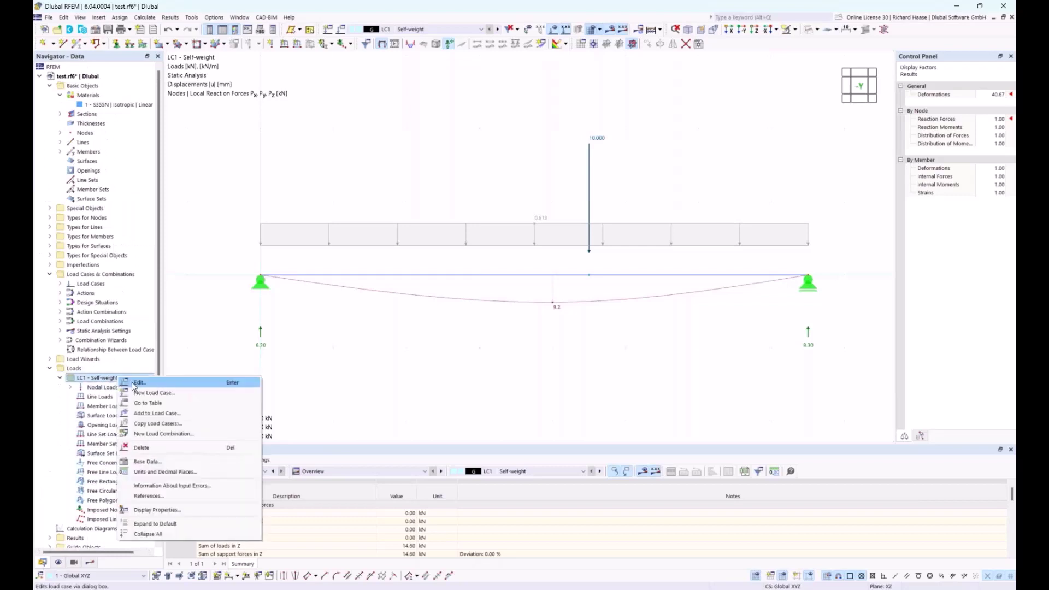
{"action": "left_click", "coordinate": [136, 383]}
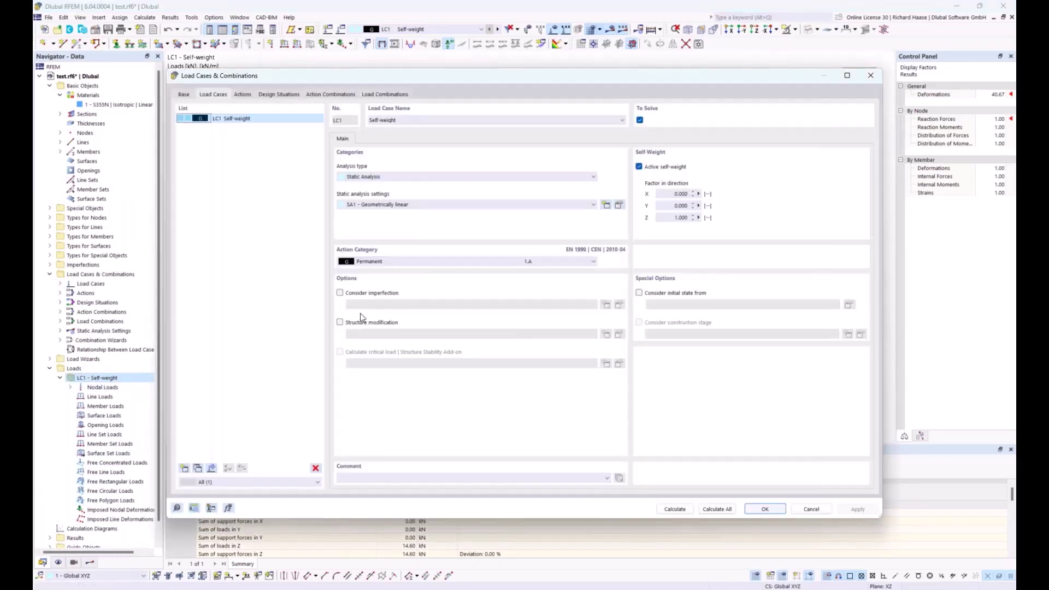
{"action": "left_click", "coordinate": [649, 168]}
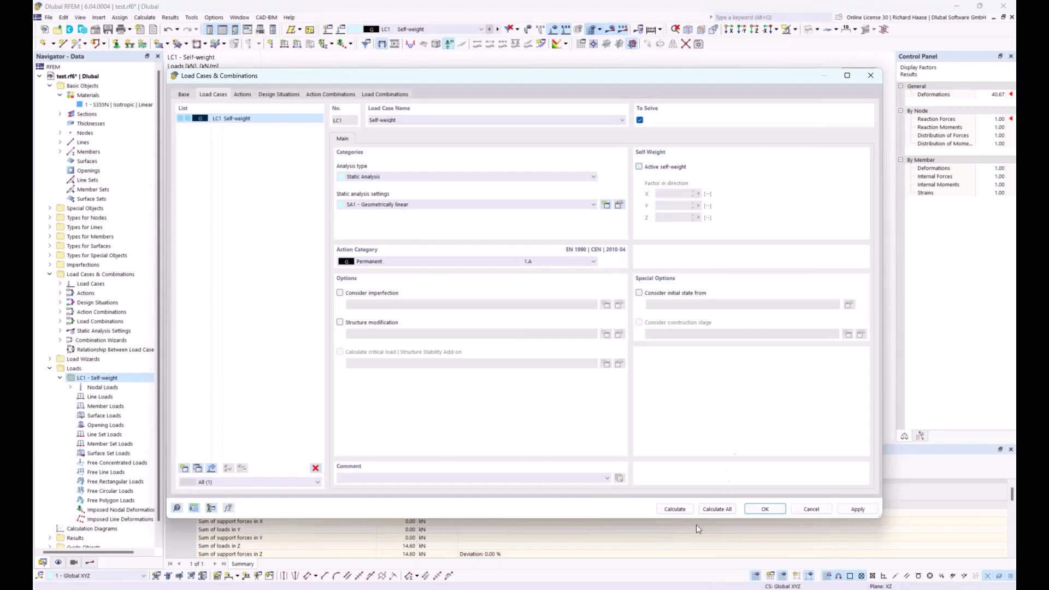
{"action": "left_click", "coordinate": [677, 509]}
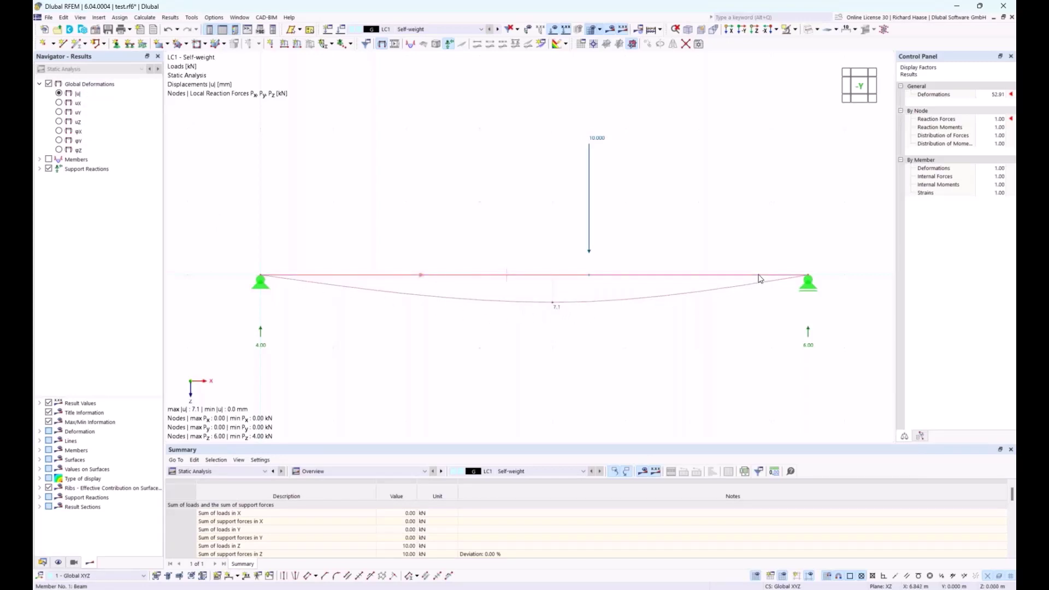
- Turn on the display of all values for member results in the results display settings
{"action": "left_click", "coordinate": [40, 431]}
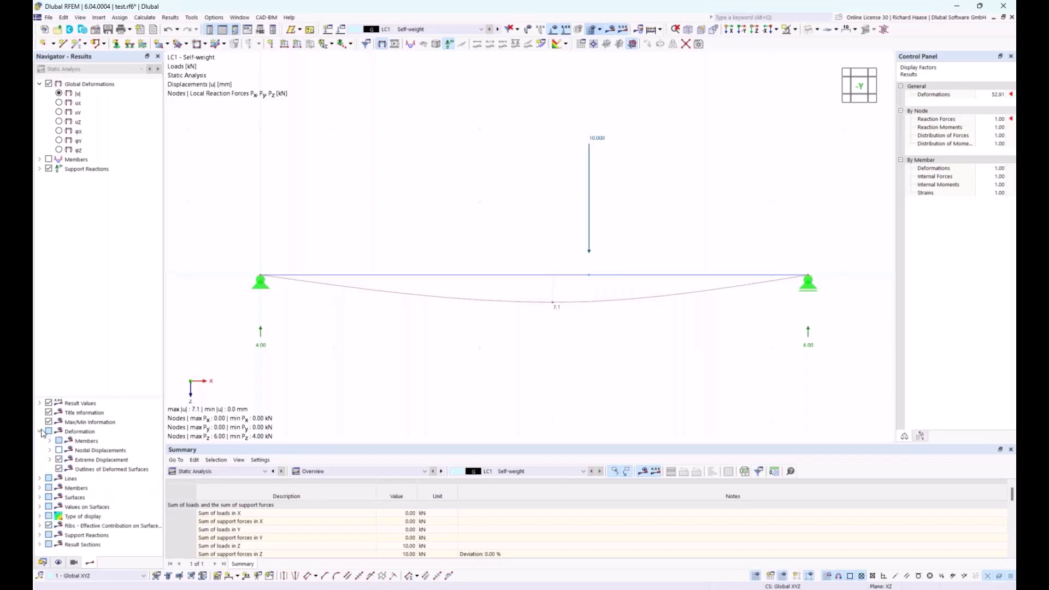
{"action": "left_click", "coordinate": [49, 441]}
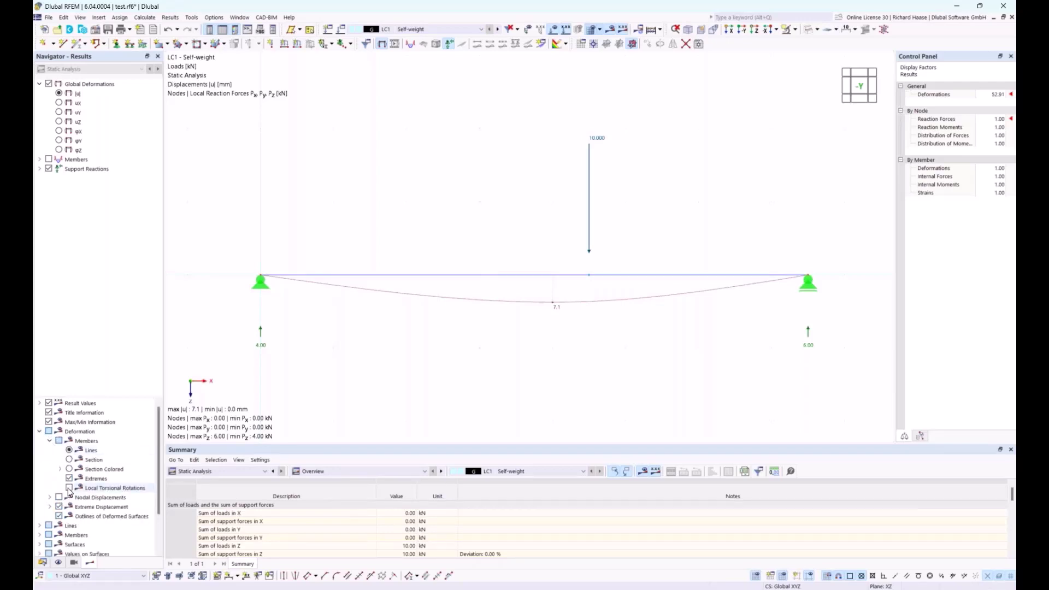
{"action": "left_click", "coordinate": [50, 440]}
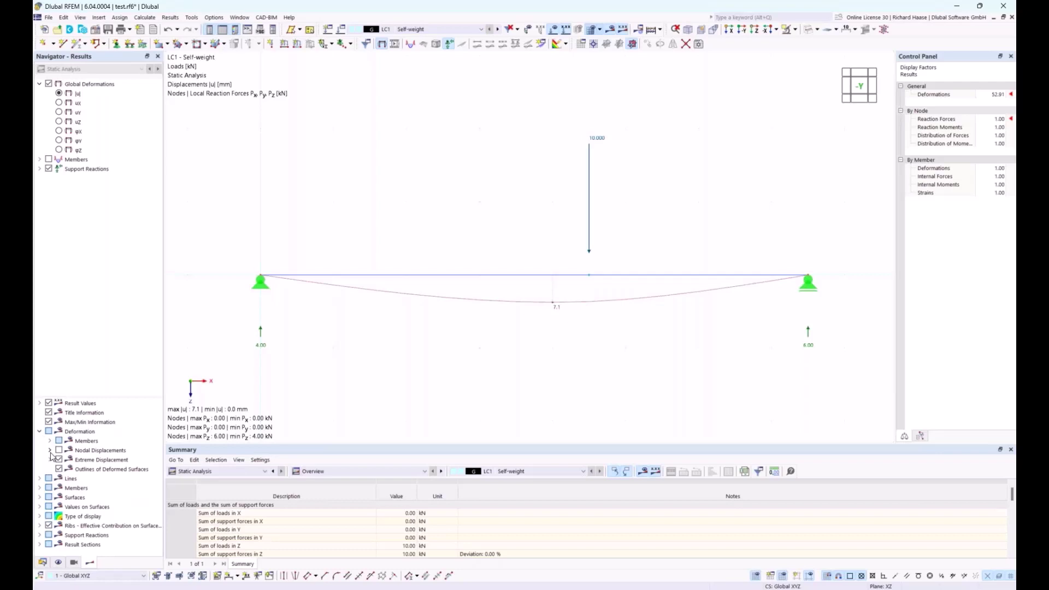
{"action": "left_click", "coordinate": [39, 487]}
{"action": "scroll", "coordinate": [88, 473], "scroll_direction": "down", "scroll_amount": 1}
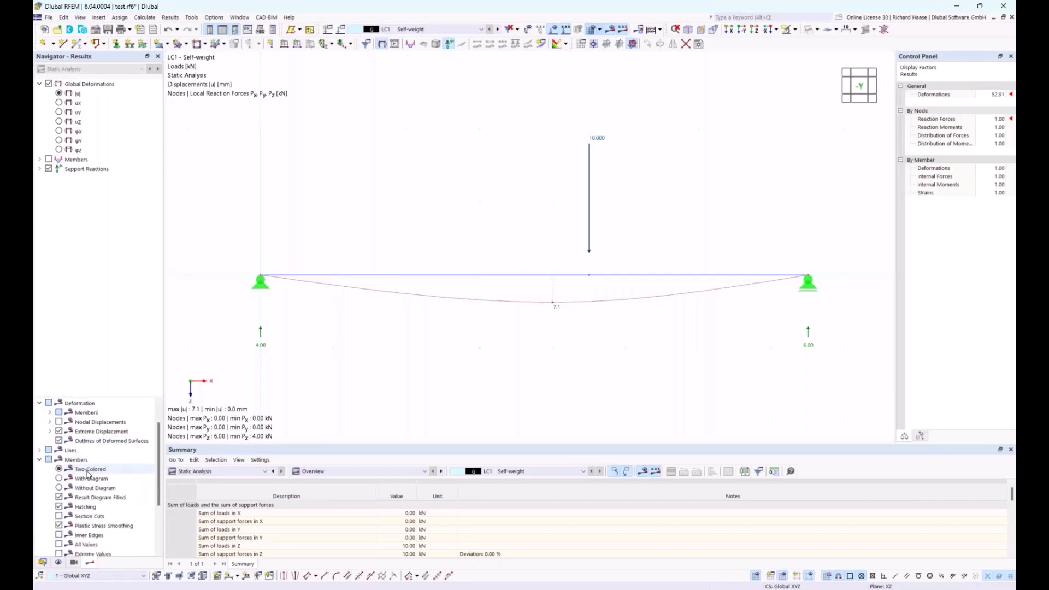
{"action": "scroll", "coordinate": [88, 473], "scroll_direction": "down", "scroll_amount": 1}
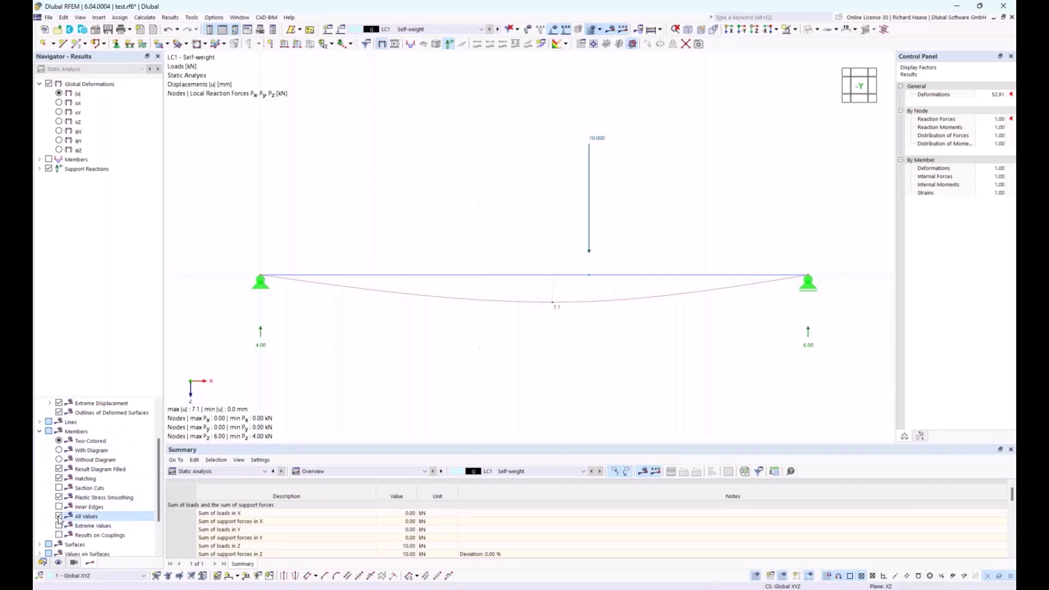
{"action": "scroll", "coordinate": [88, 479], "scroll_direction": "up", "scroll_amount": 2}
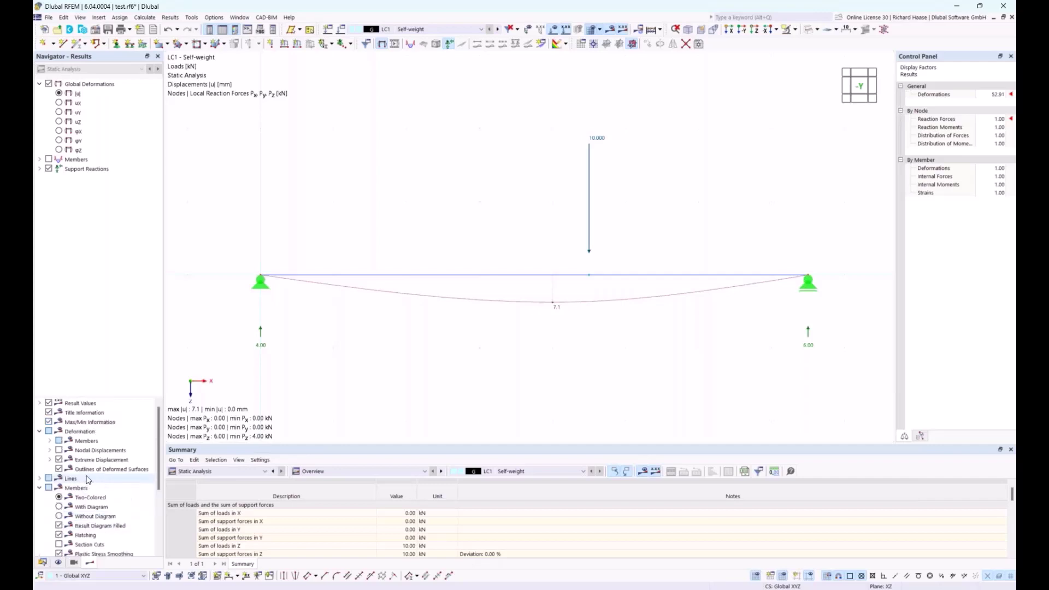
- Display the bending moment My diagram among the members' internal forces
{"action": "left_click", "coordinate": [39, 159]}
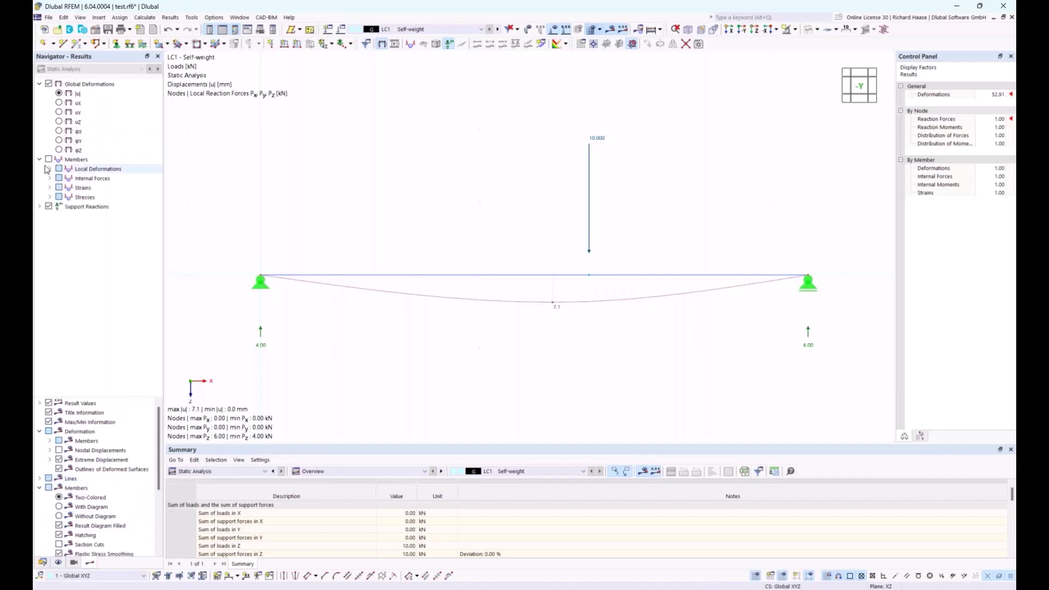
{"action": "left_click", "coordinate": [50, 178]}
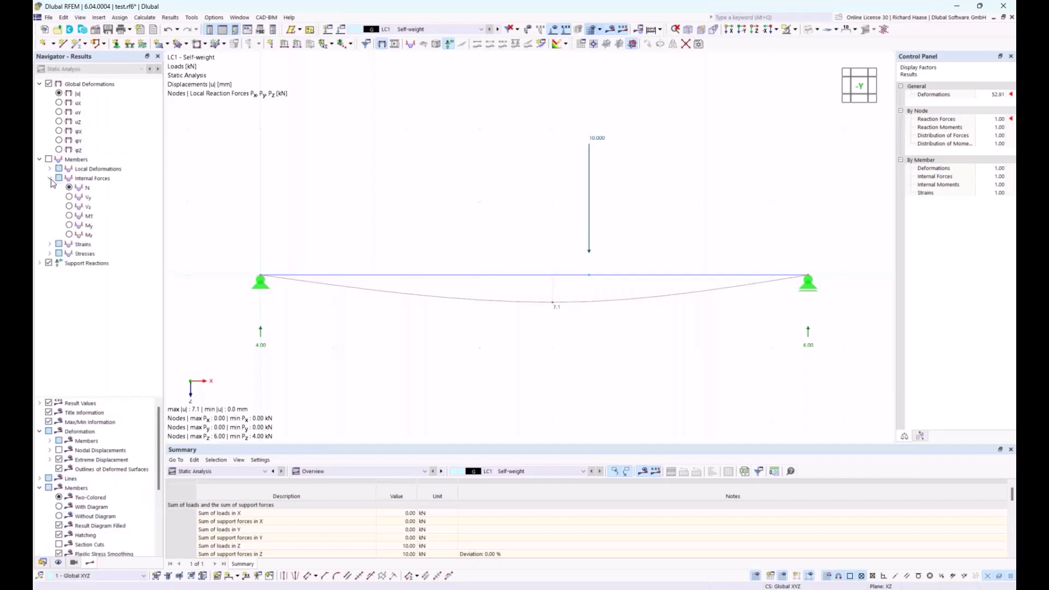
{"action": "left_click", "coordinate": [69, 225]}
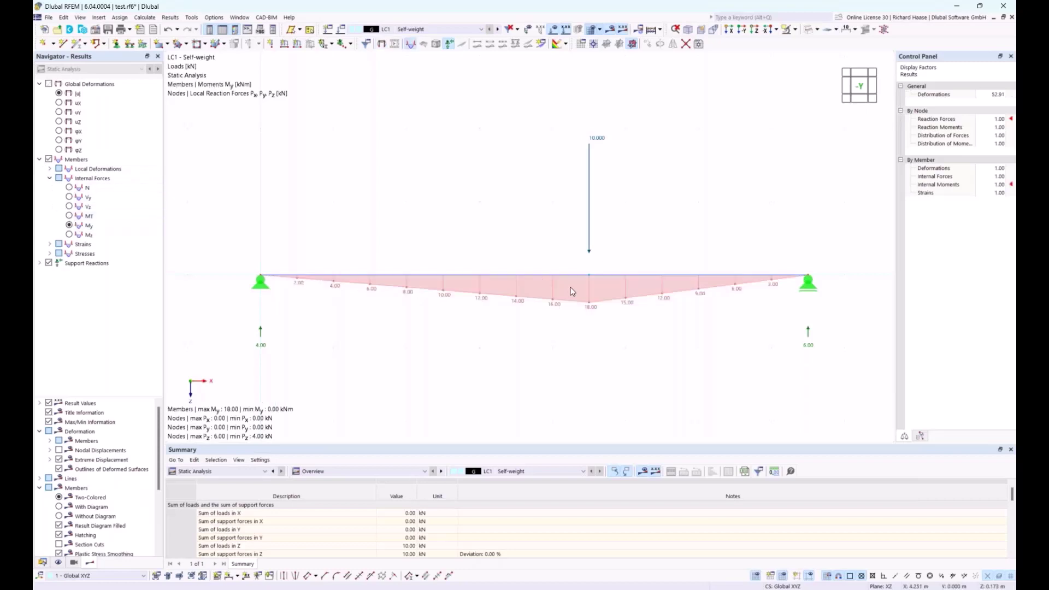
- Toggle the display of all member values on the moment diagram and leave it turned off
{"action": "scroll", "coordinate": [88, 475], "scroll_direction": "down", "scroll_amount": 2}
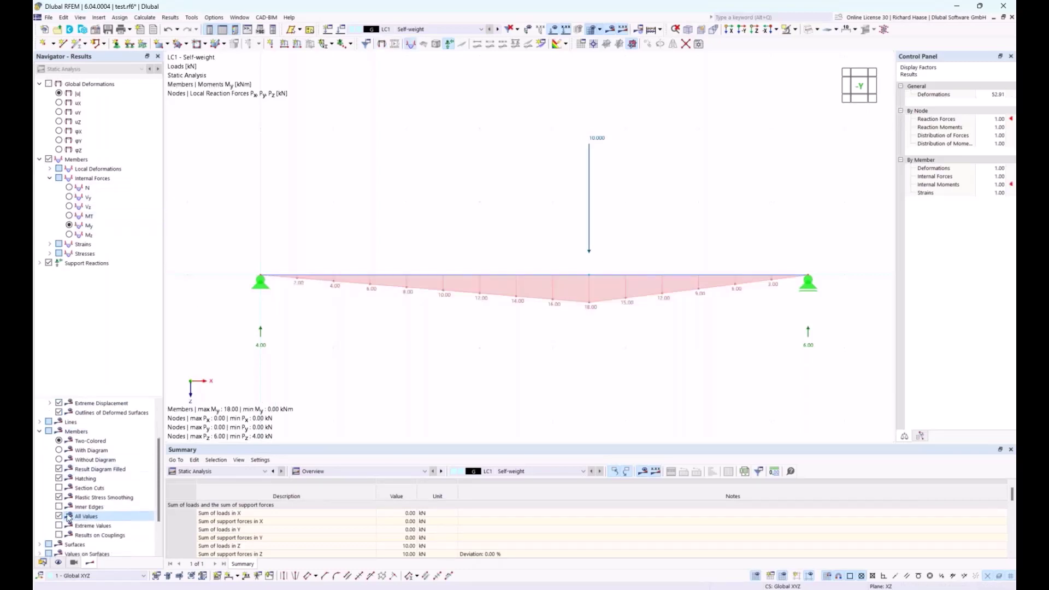
{"action": "left_click", "coordinate": [59, 516]}
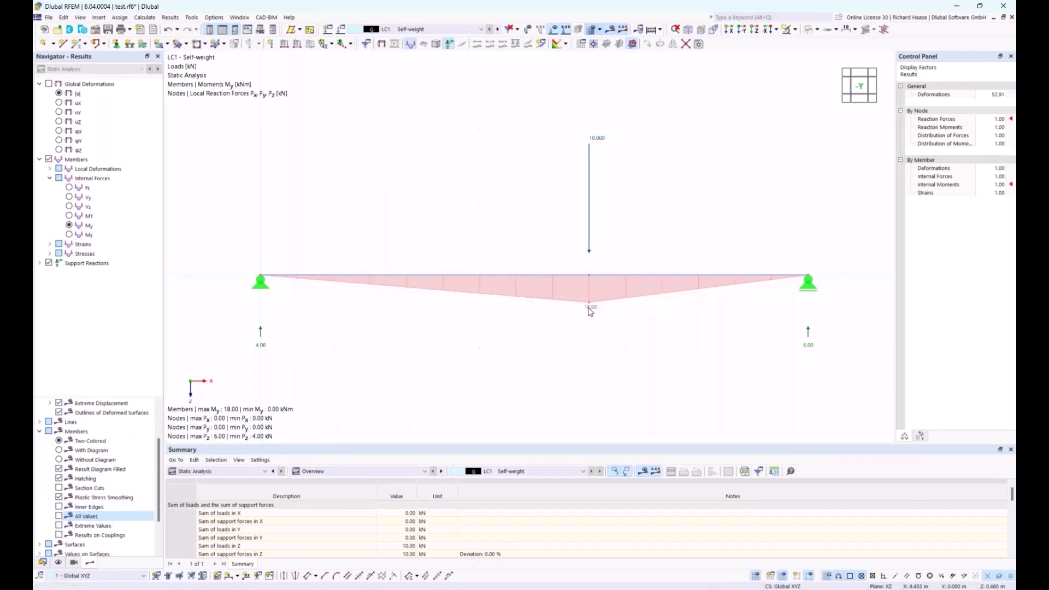
{"action": "left_click", "coordinate": [59, 516]}
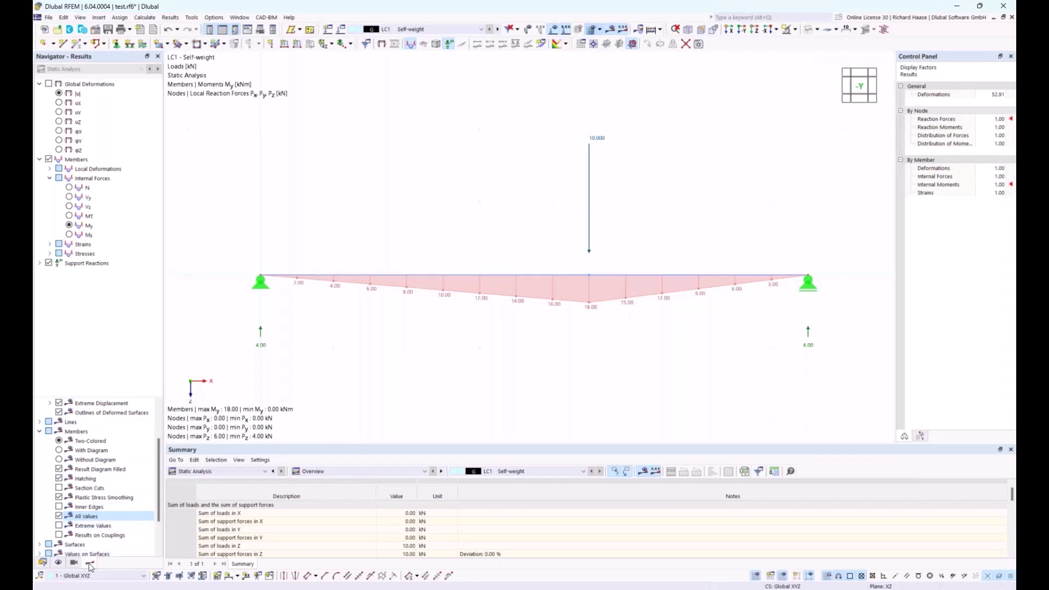
{"action": "left_click", "coordinate": [59, 516]}
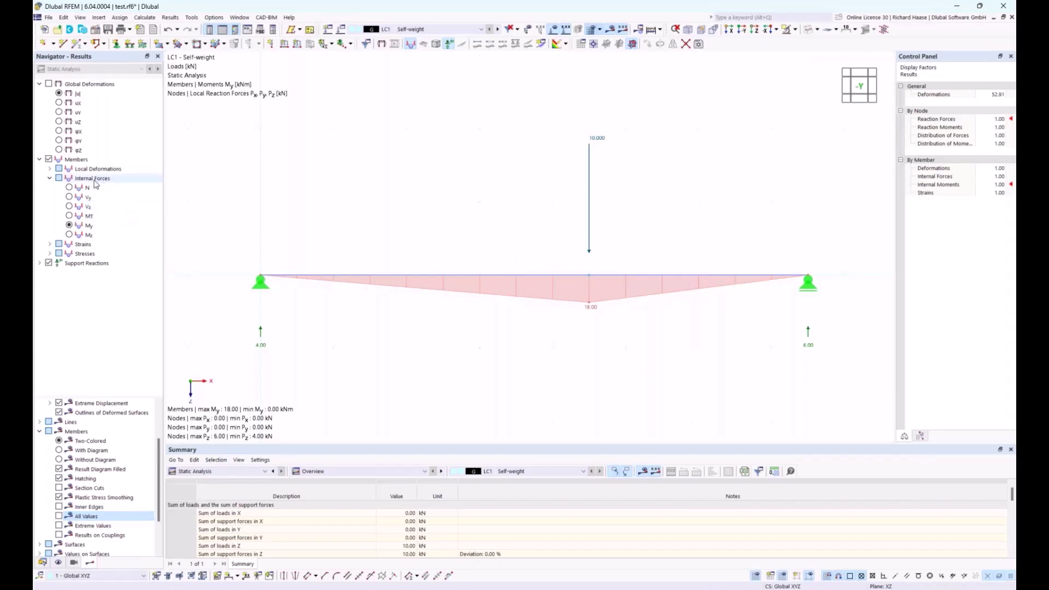
- Display the shear force Vz diagram and switch the resultant of the support reactions on and off again
{"action": "left_click", "coordinate": [70, 206]}
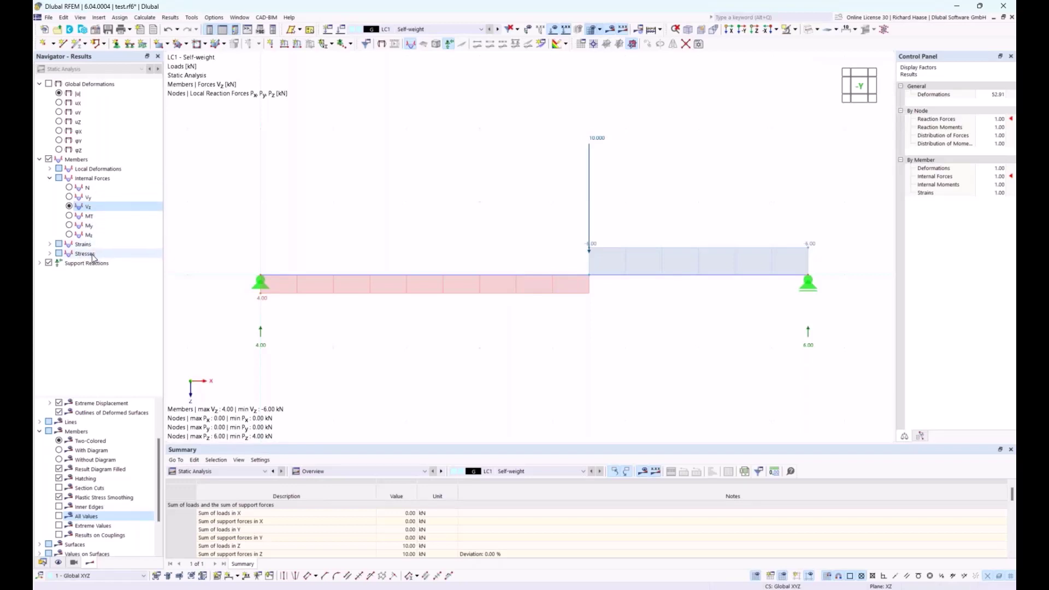
{"action": "left_click", "coordinate": [40, 264]}
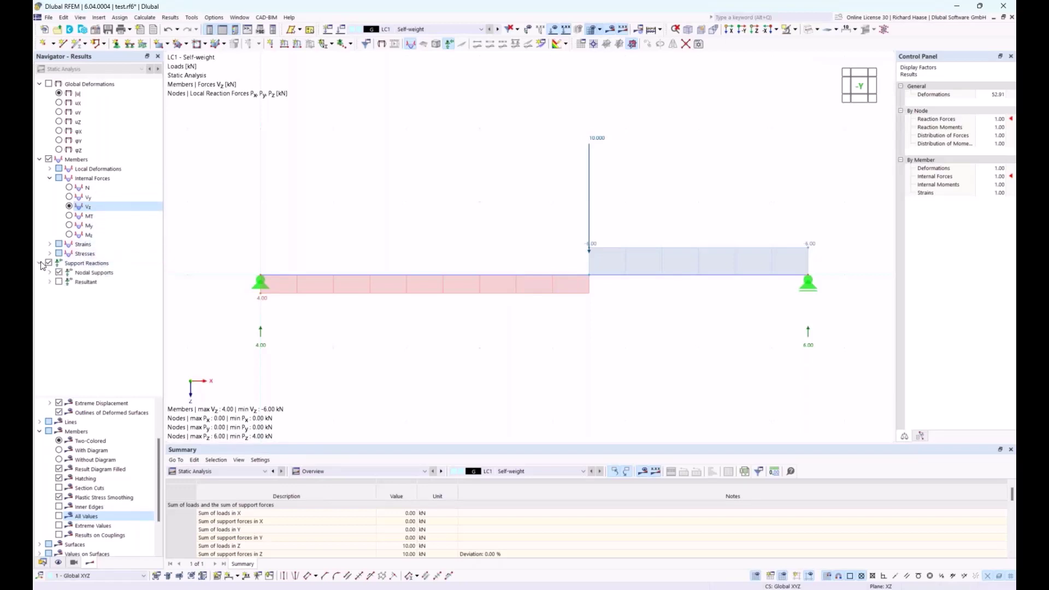
{"action": "left_click", "coordinate": [60, 284]}
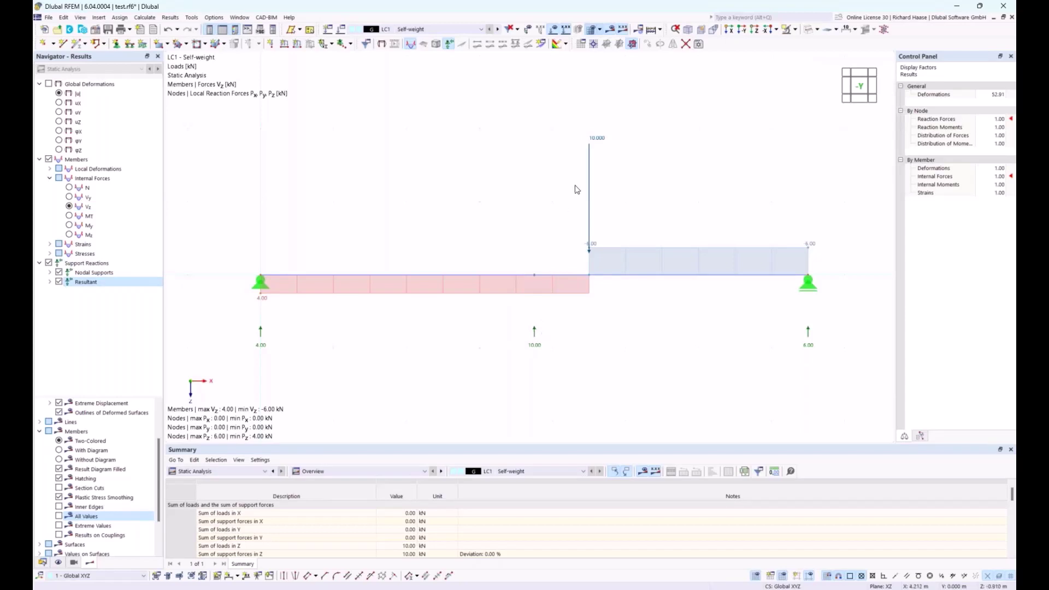
{"action": "left_click", "coordinate": [59, 281]}
{"action": "left_click", "coordinate": [49, 18]}
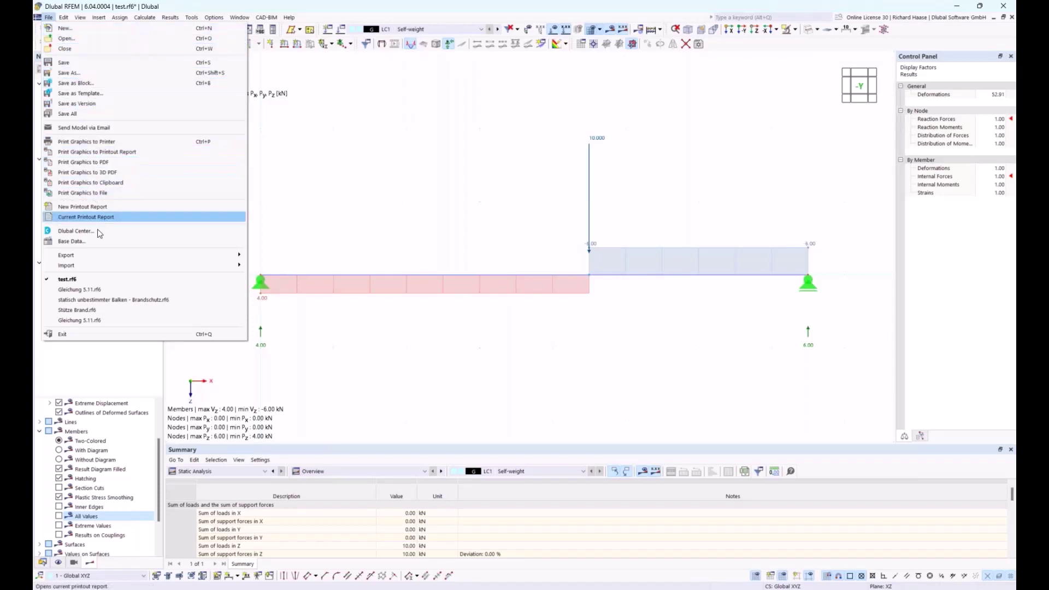
{"action": "mouse_move", "coordinate": [95, 266]}
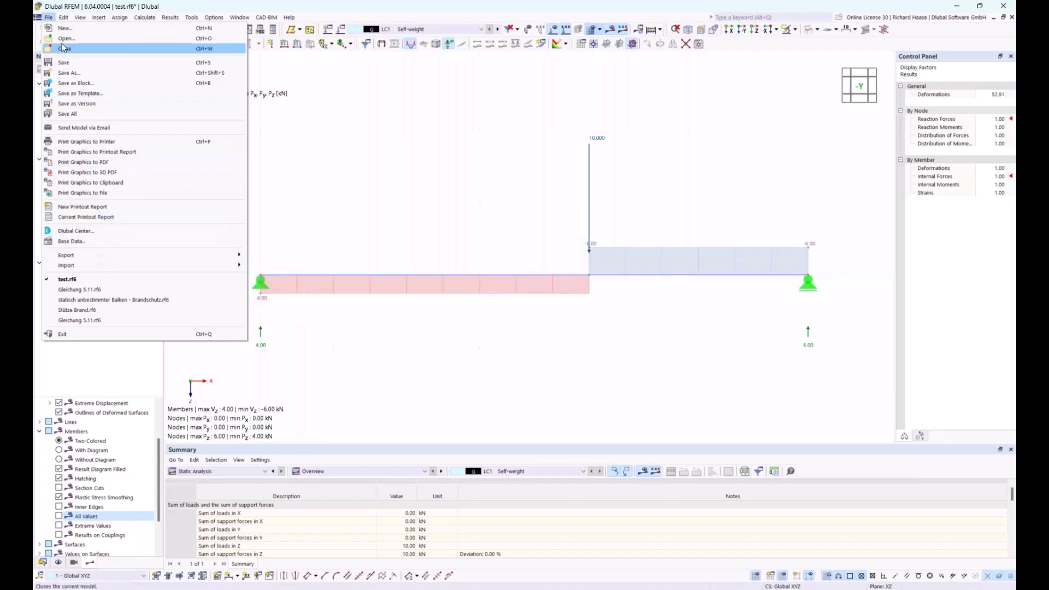
{"action": "mouse_move", "coordinate": [64, 21]}
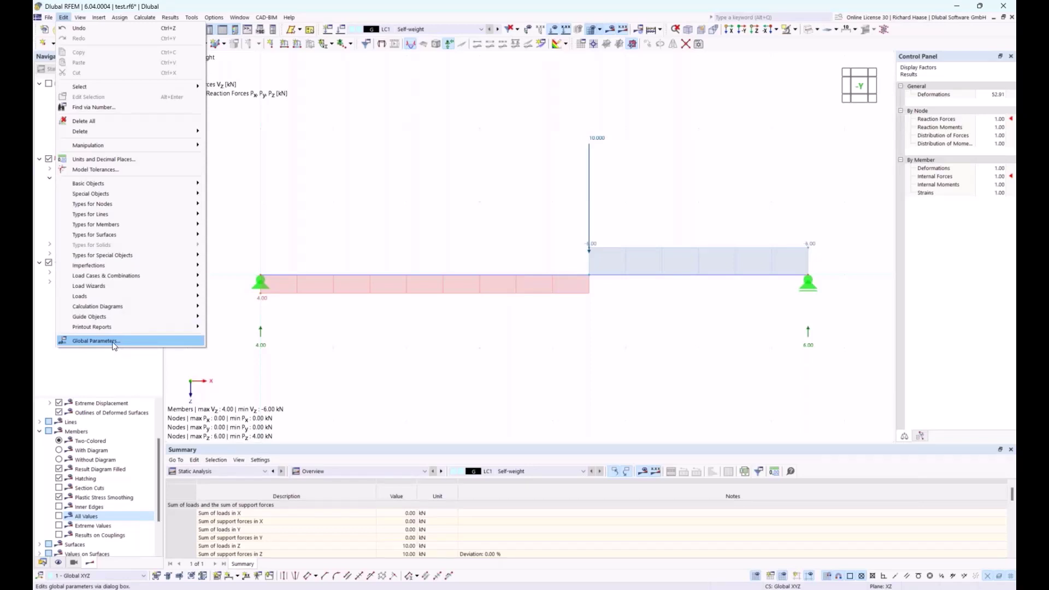
{"action": "left_click", "coordinate": [64, 17]}
- Hide the results summary table and show it again
{"action": "left_click", "coordinate": [80, 17]}
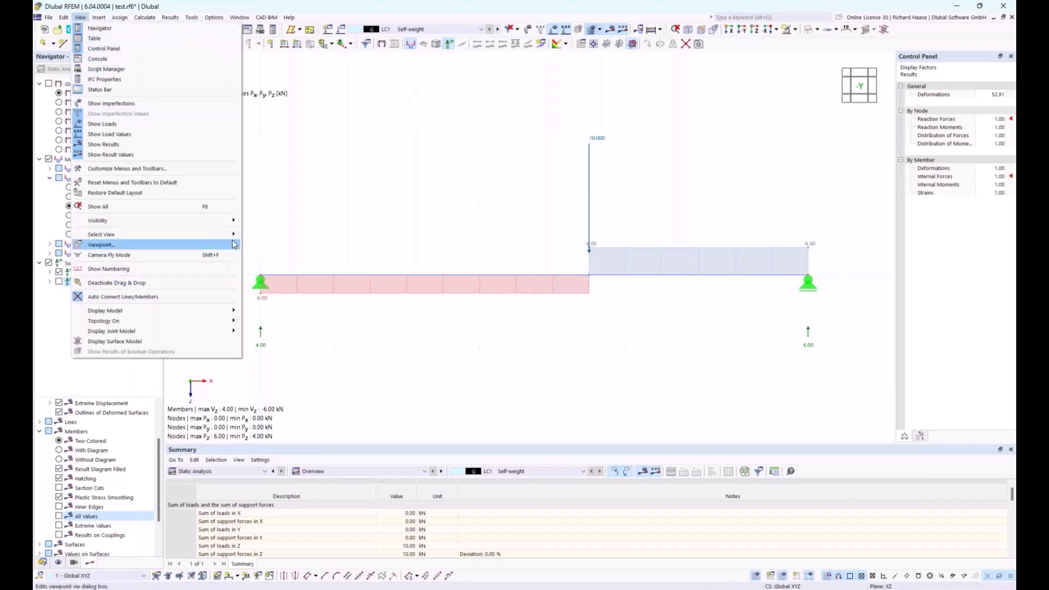
{"action": "left_click", "coordinate": [93, 39]}
{"action": "left_click", "coordinate": [80, 17]}
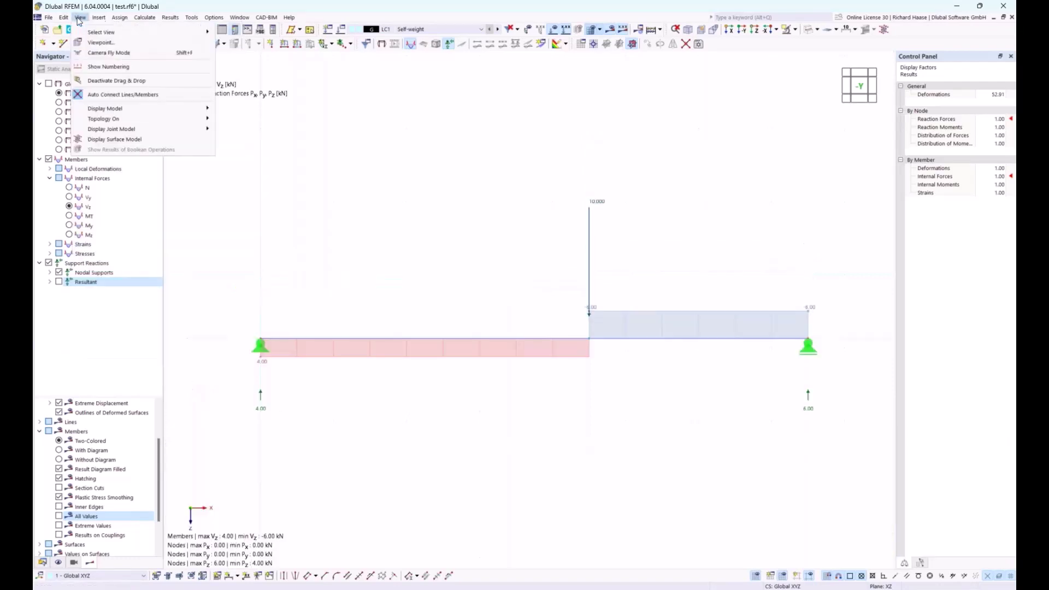
{"action": "left_click", "coordinate": [91, 33]}
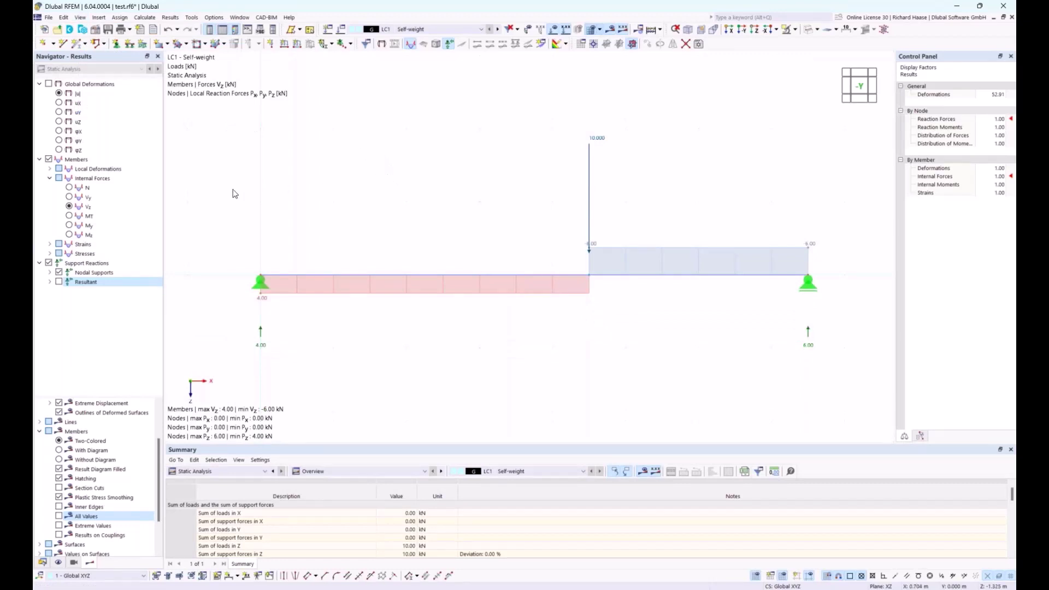
- Close the navigator and try to bring it back by resetting the menus and toolbars to default
{"action": "left_click", "coordinate": [158, 57]}
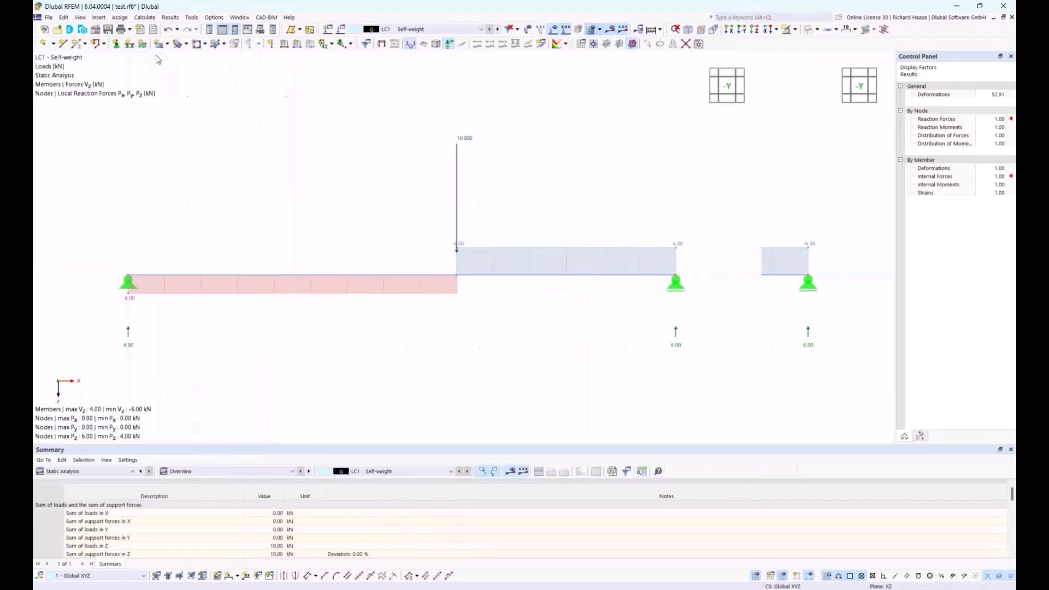
{"action": "left_click", "coordinate": [81, 18]}
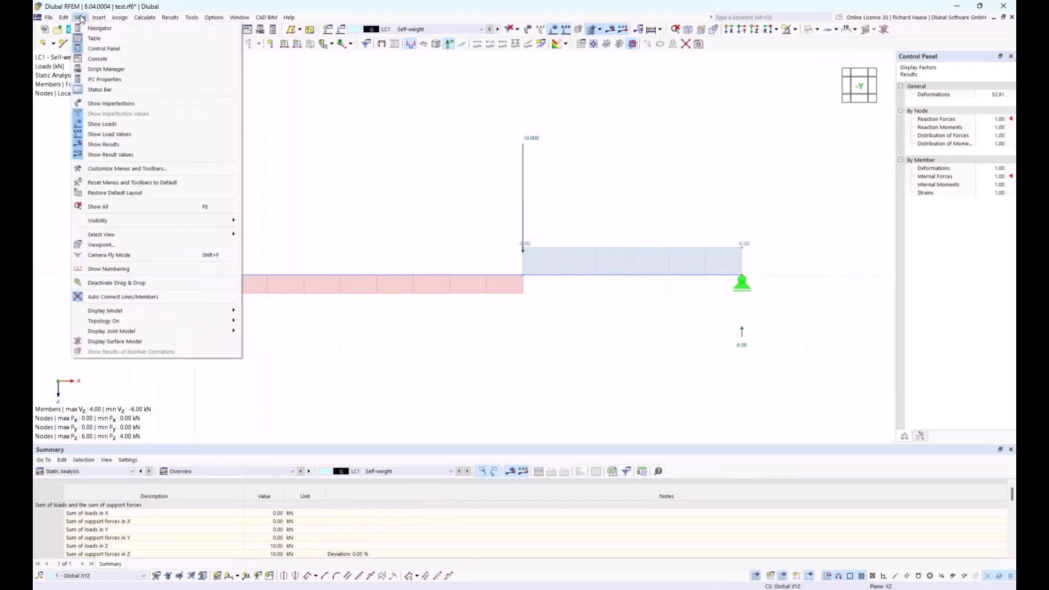
{"action": "left_click", "coordinate": [116, 184]}
{"action": "left_click", "coordinate": [563, 345]}
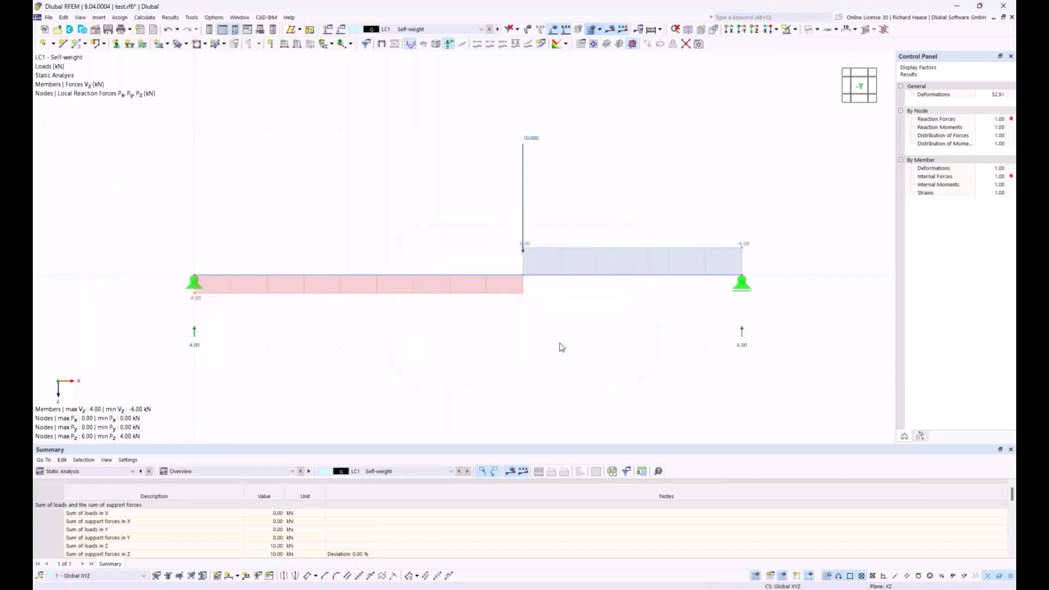
- Restore the default window layout to bring back the navigator
{"action": "left_click", "coordinate": [80, 17]}
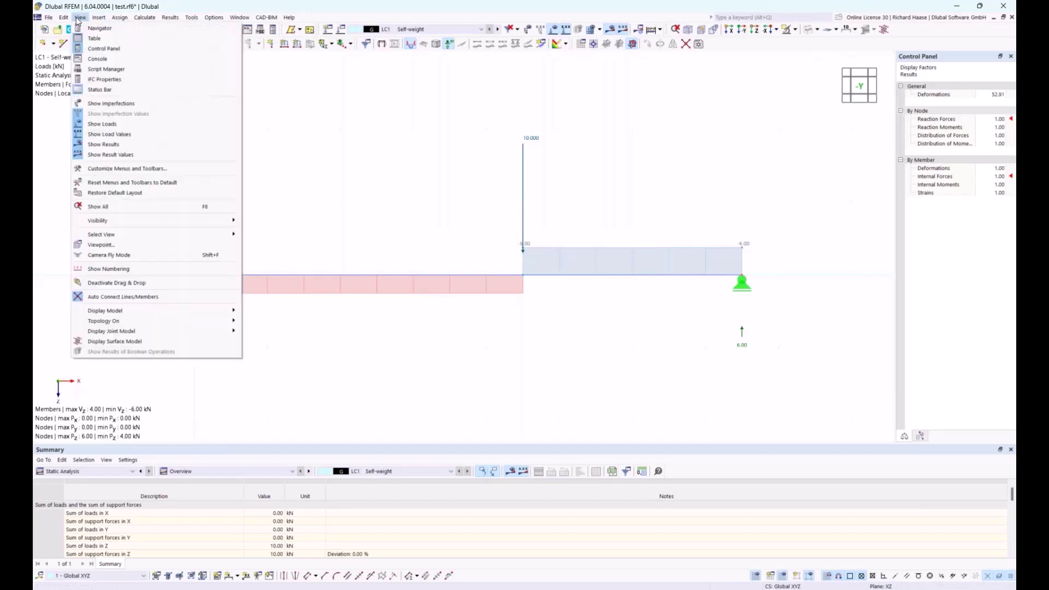
{"action": "left_click", "coordinate": [146, 193]}
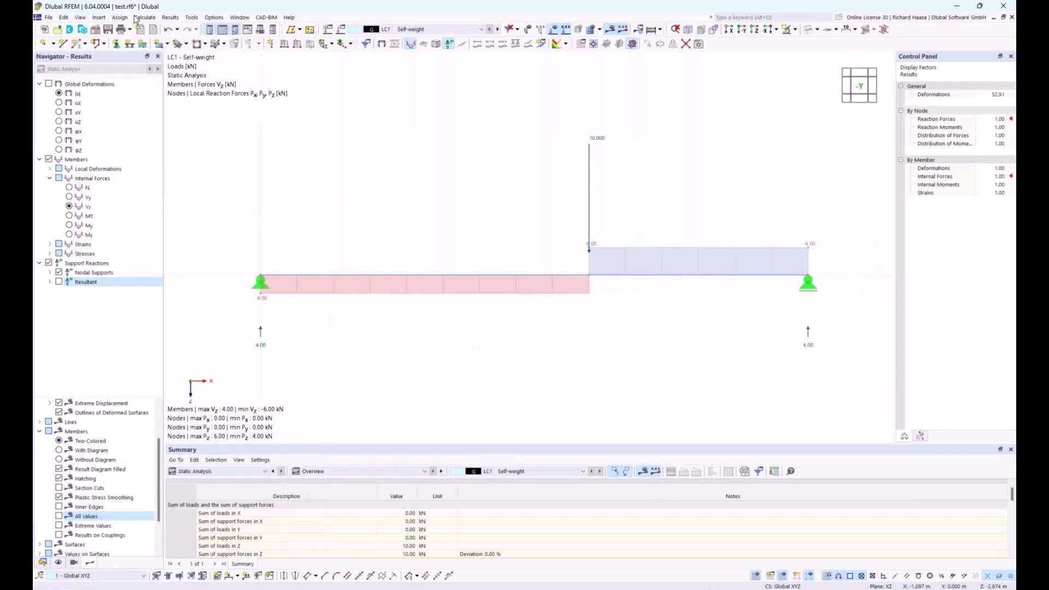
{"action": "left_click", "coordinate": [82, 18]}
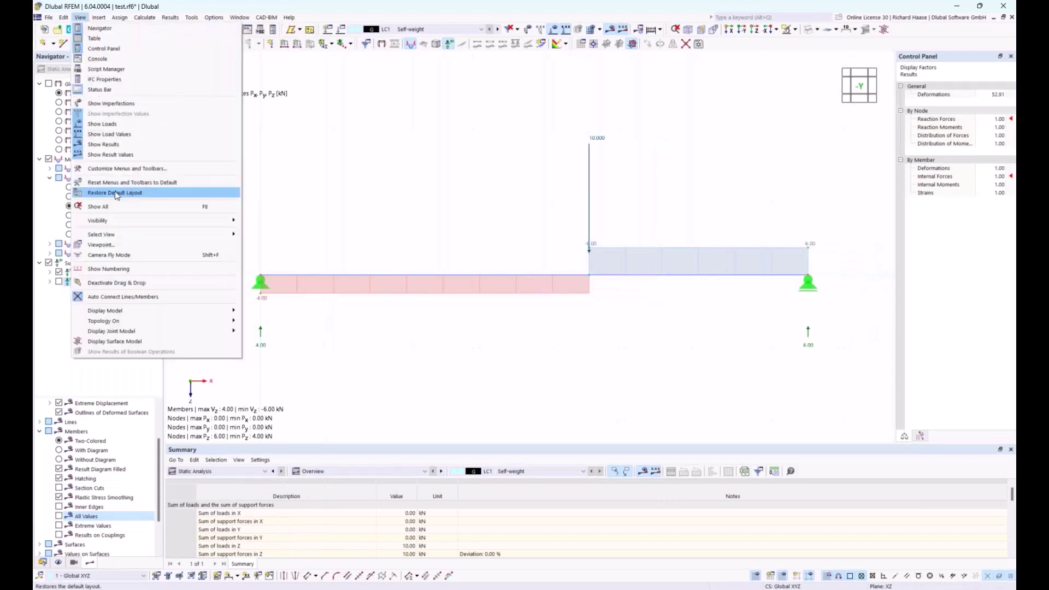
{"action": "left_click", "coordinate": [115, 194]}
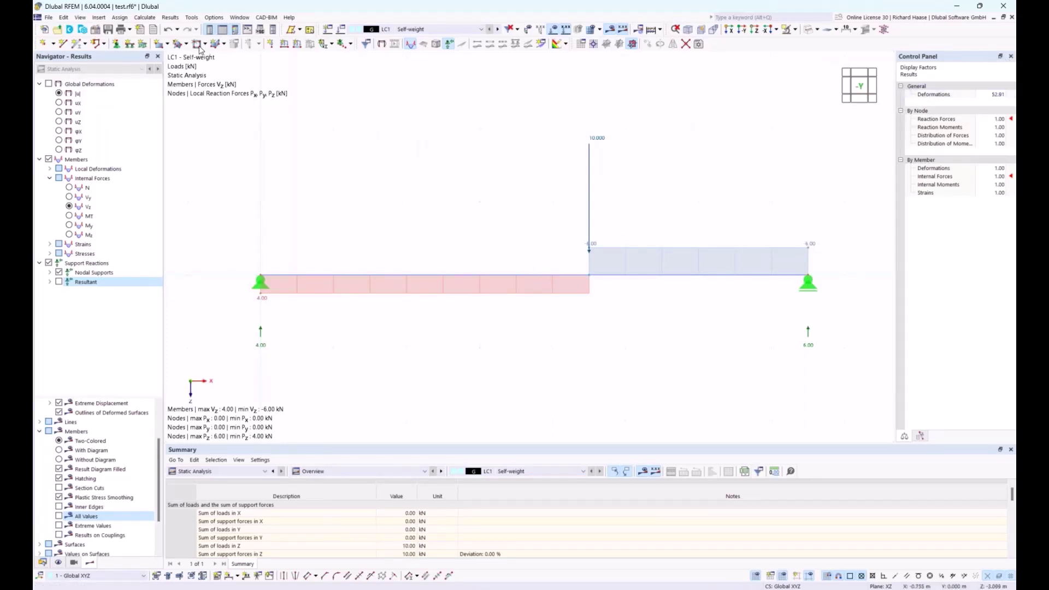
{"action": "left_click", "coordinate": [119, 18]}
{"action": "mouse_move", "coordinate": [100, 20]}
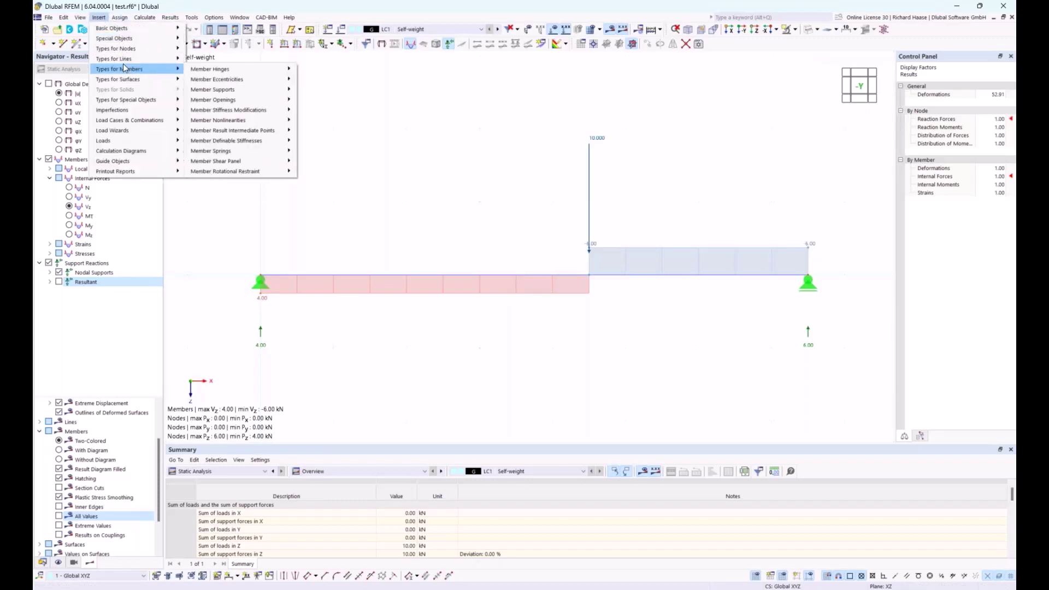
{"action": "mouse_move", "coordinate": [127, 58]}
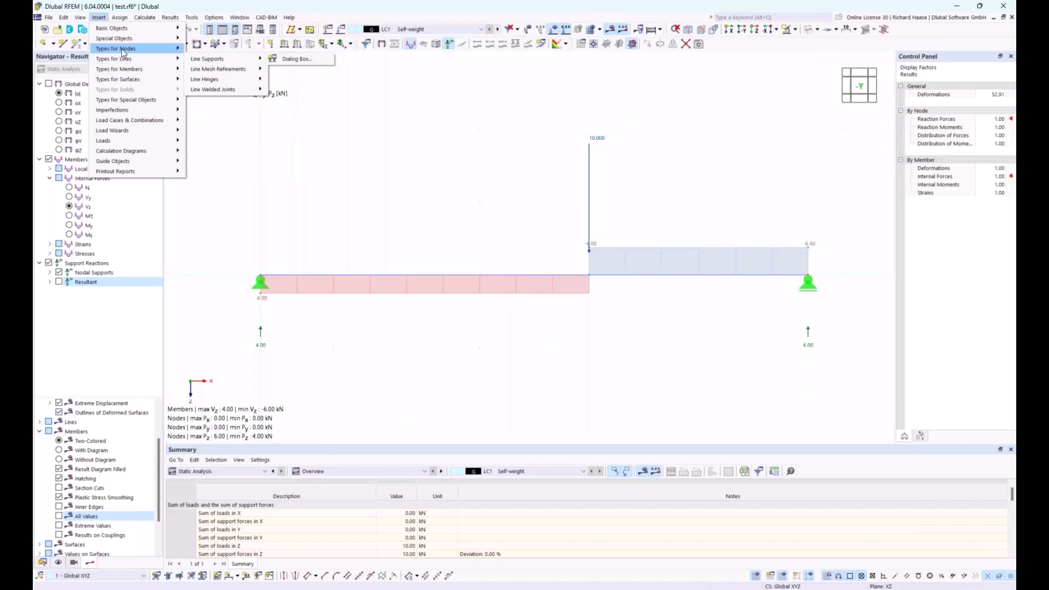
{"action": "mouse_move", "coordinate": [208, 50]}
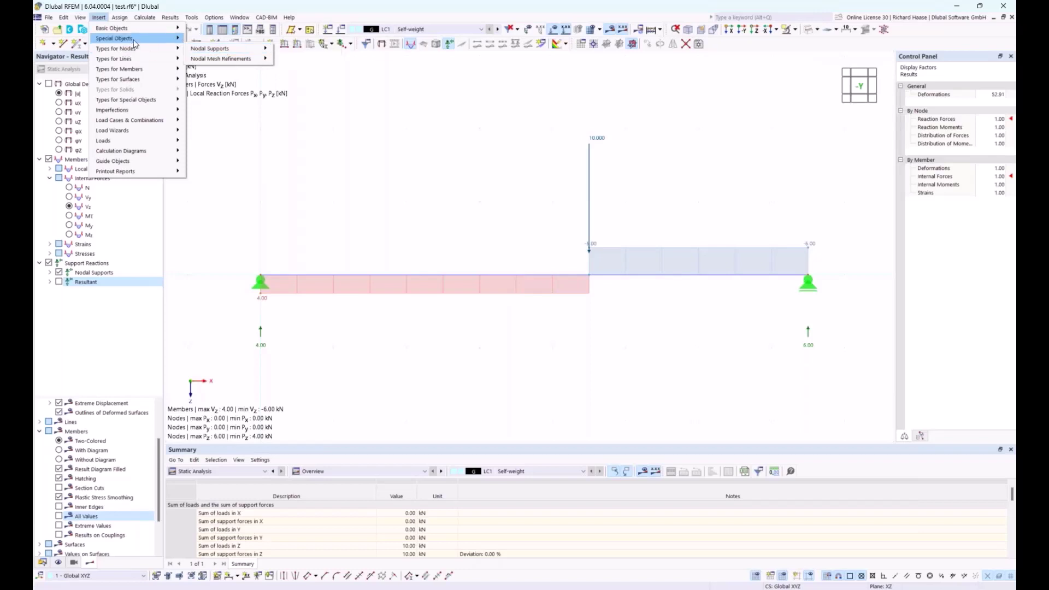
{"action": "left_click", "coordinate": [99, 18]}
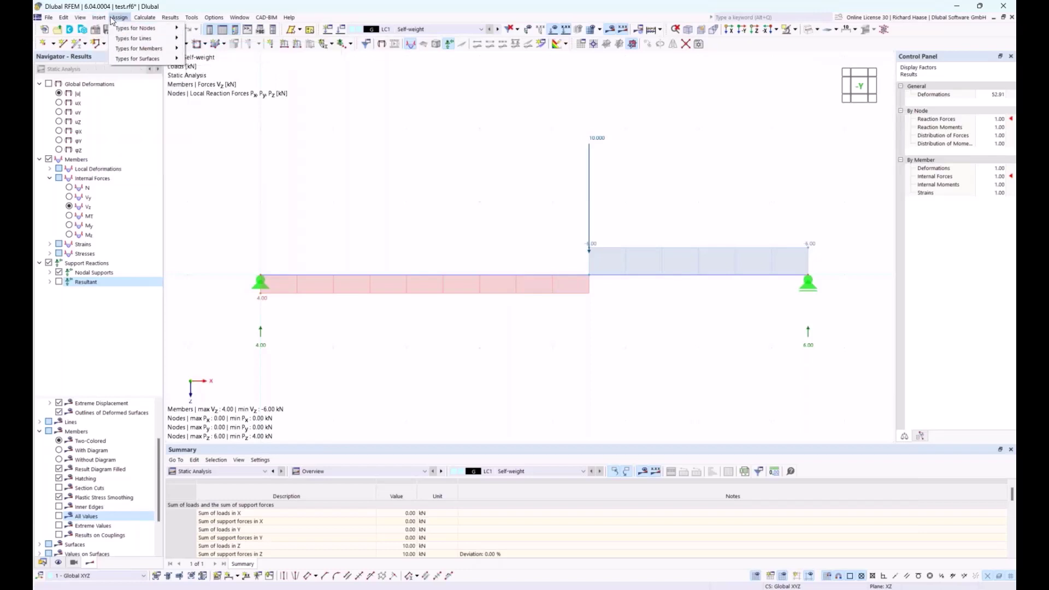
{"action": "left_click", "coordinate": [116, 19]}
{"action": "mouse_move", "coordinate": [147, 21]}
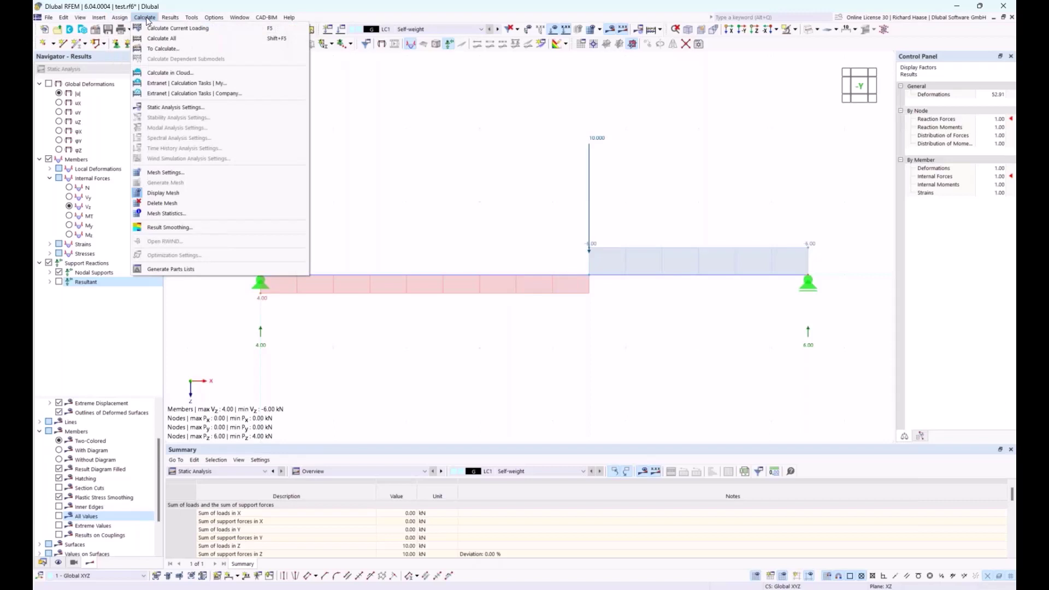
{"action": "left_click", "coordinate": [146, 18]}
{"action": "left_click", "coordinate": [170, 18]}
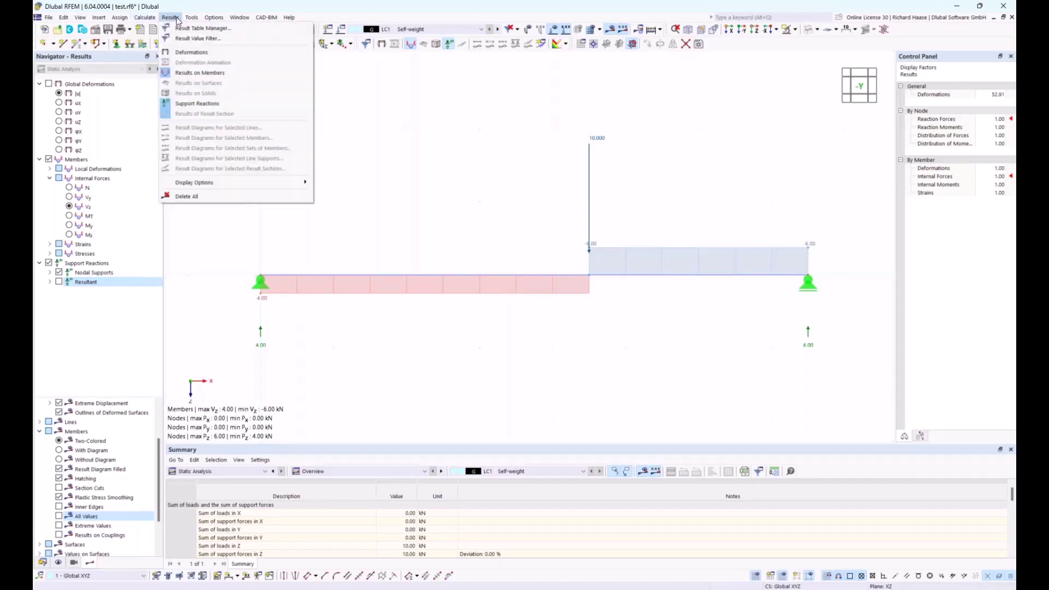
{"action": "left_click", "coordinate": [174, 19]}
{"action": "left_click", "coordinate": [192, 19]}
- Load the dark background preset in the display properties and apply it to the model view
{"action": "mouse_move", "coordinate": [207, 19]}
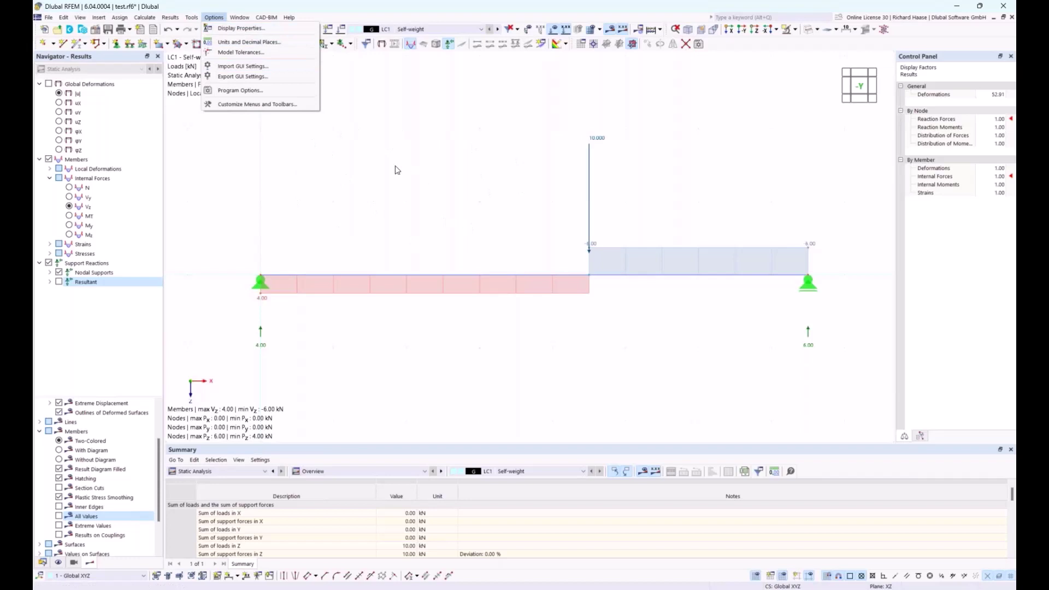
{"action": "left_click", "coordinate": [225, 29]}
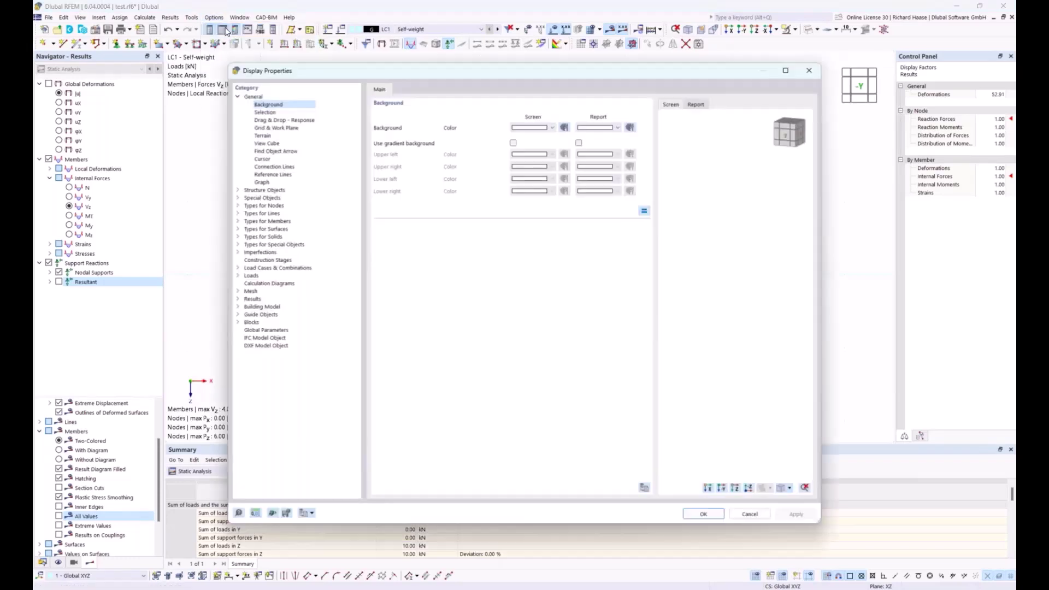
{"action": "left_click", "coordinate": [305, 513]}
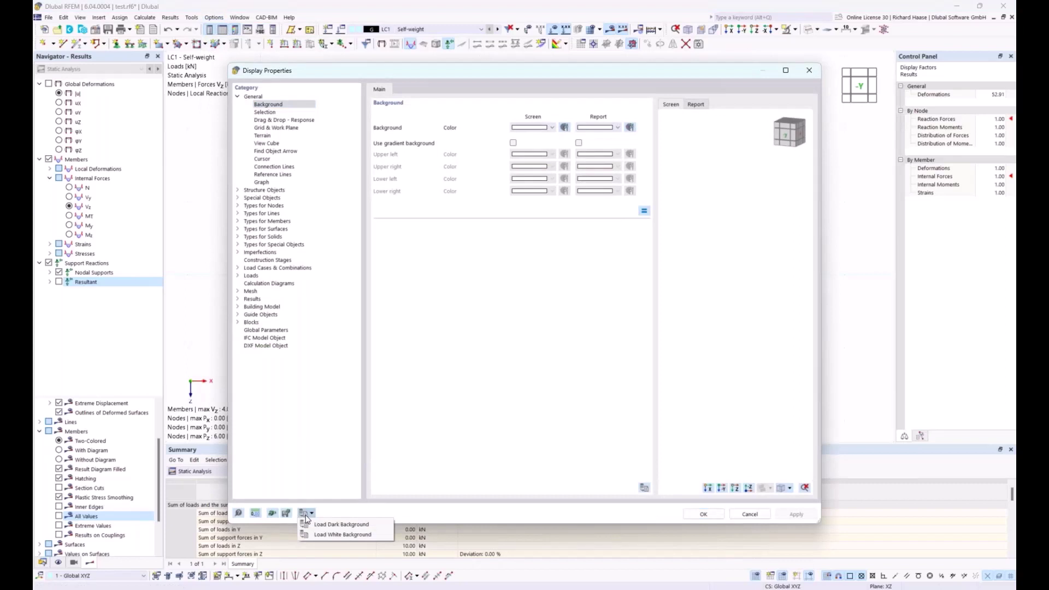
{"action": "left_click", "coordinate": [339, 524]}
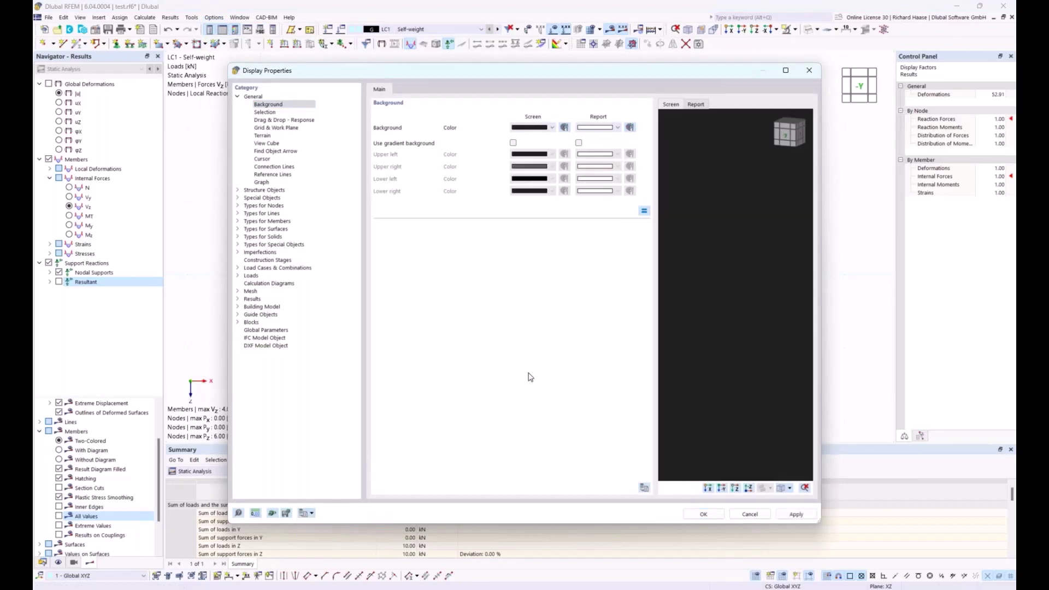
{"action": "left_click", "coordinate": [704, 514]}
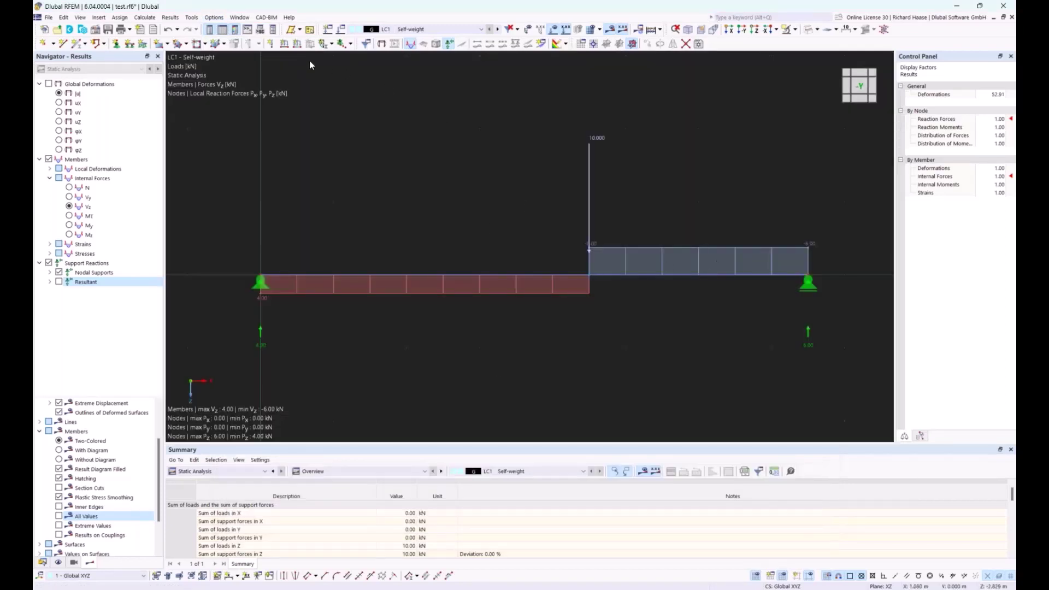
- Load the white background preset in the display properties and apply it to the model view
{"action": "left_click", "coordinate": [214, 17]}
{"action": "left_click", "coordinate": [240, 25]}
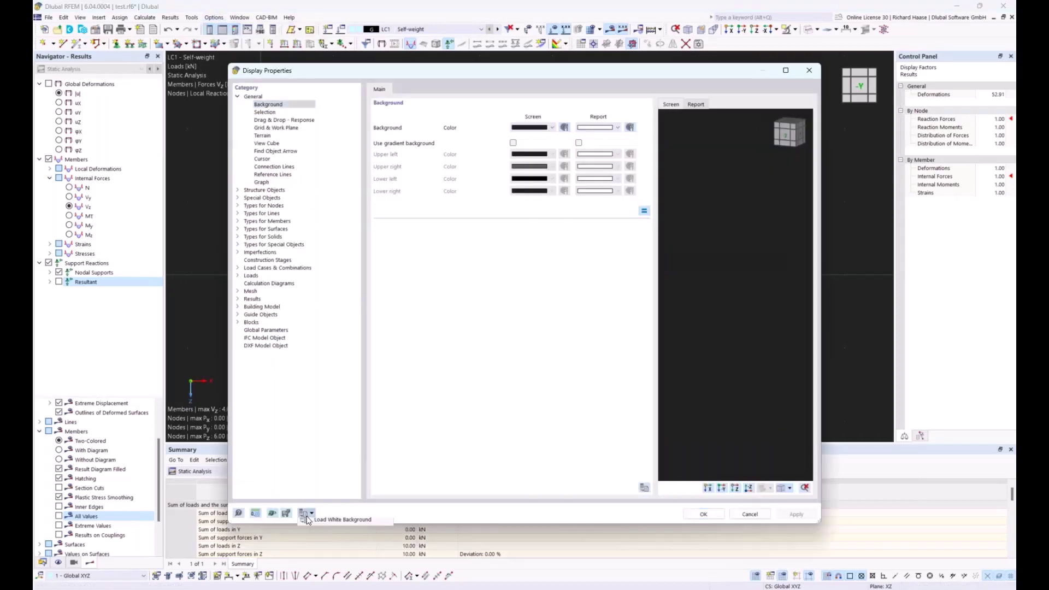
{"action": "left_click", "coordinate": [306, 513]}
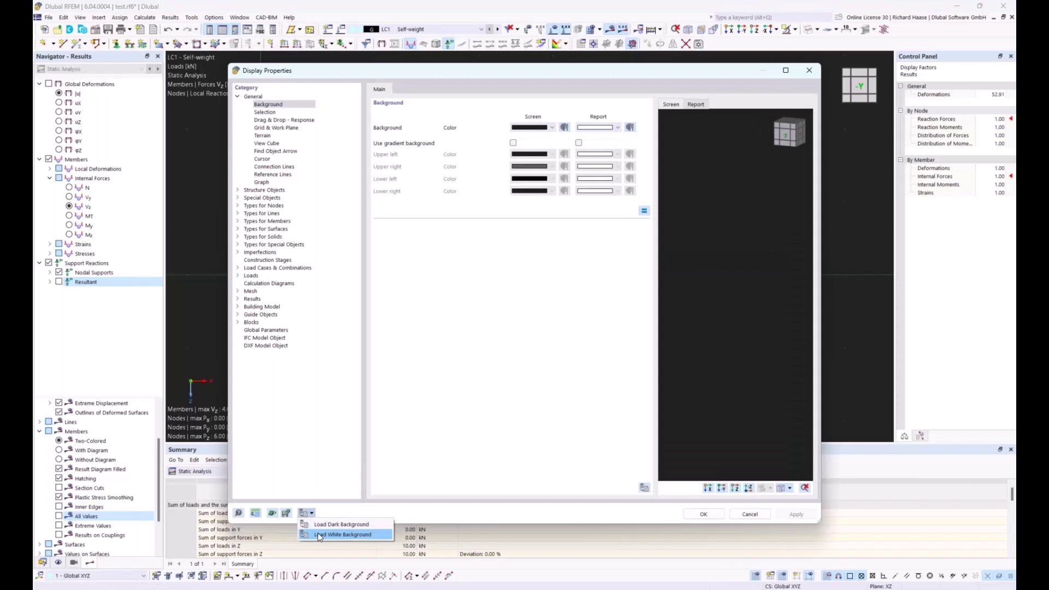
{"action": "left_click", "coordinate": [319, 534]}
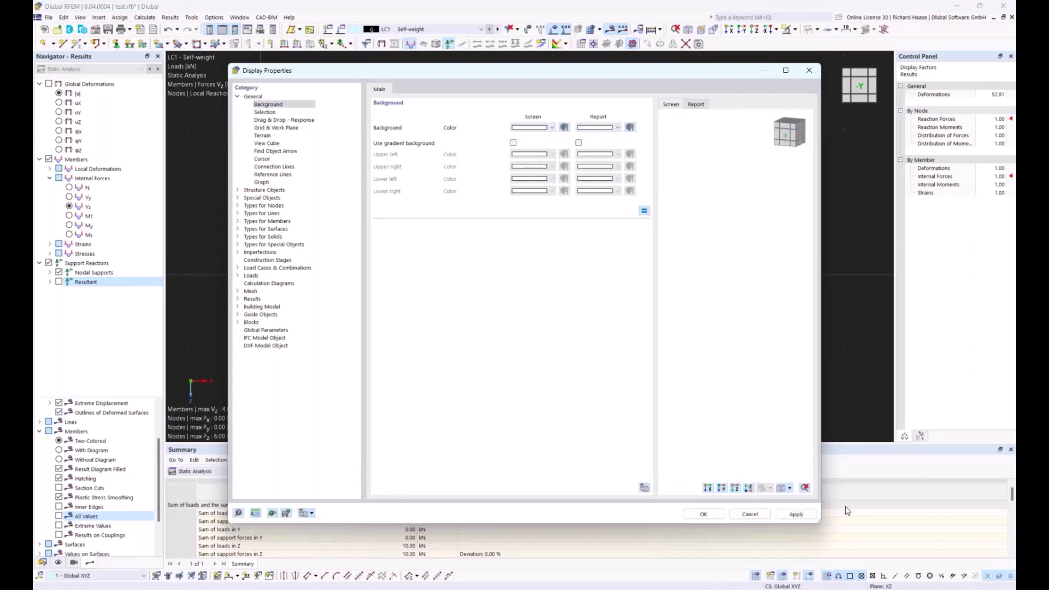
{"action": "left_click", "coordinate": [707, 516]}
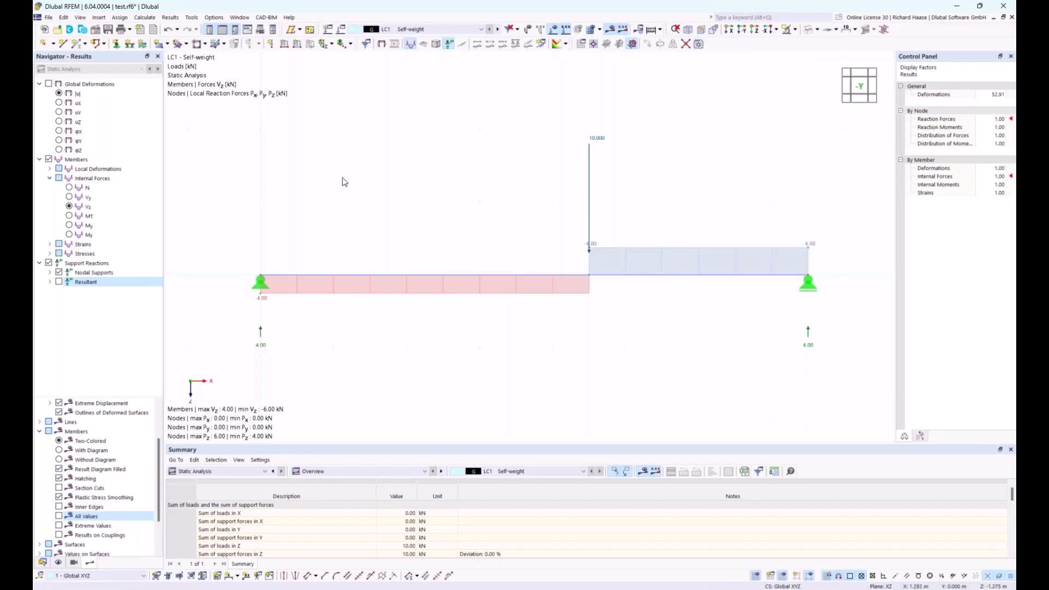
- Find the Edit Global Parameters command by searching the customizable commands for "global" and add it to the toolbar beside the result diagram commands
{"action": "left_click", "coordinate": [80, 18]}
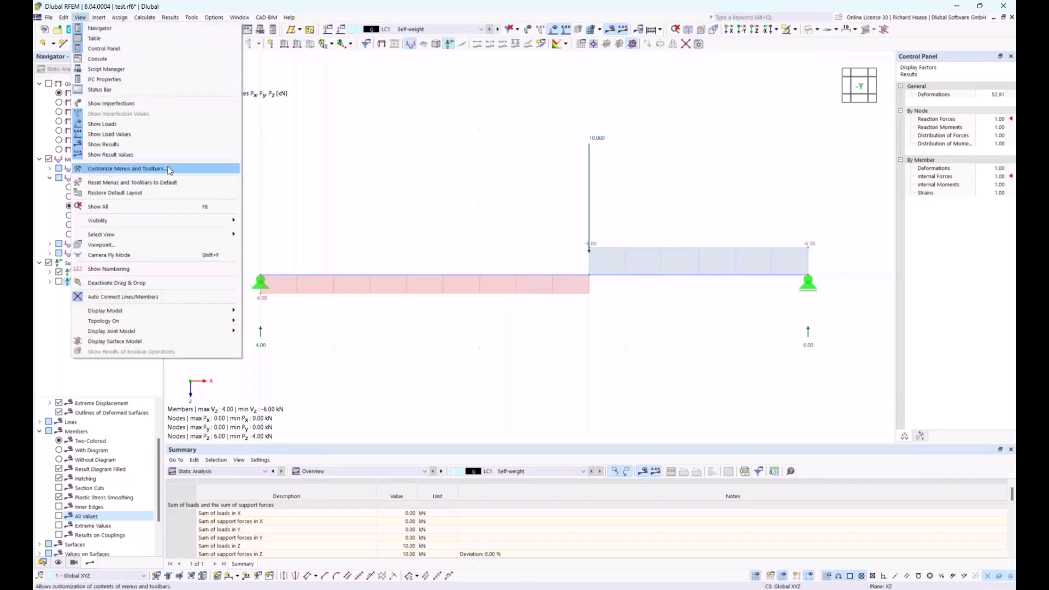
{"action": "left_click", "coordinate": [131, 171]}
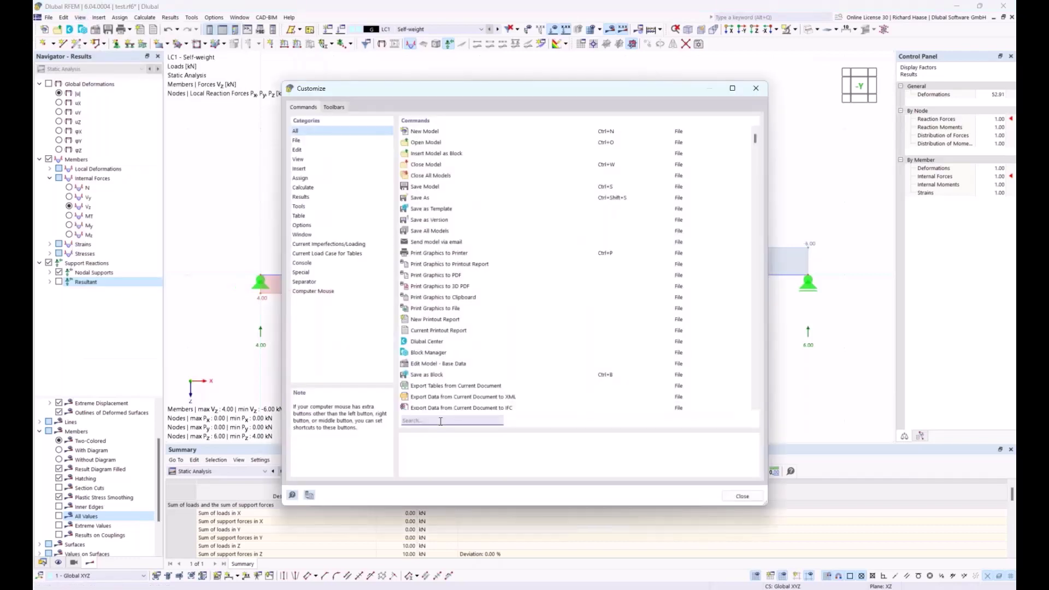
{"action": "left_click", "coordinate": [440, 420]}
{"action": "type", "text": "global"}
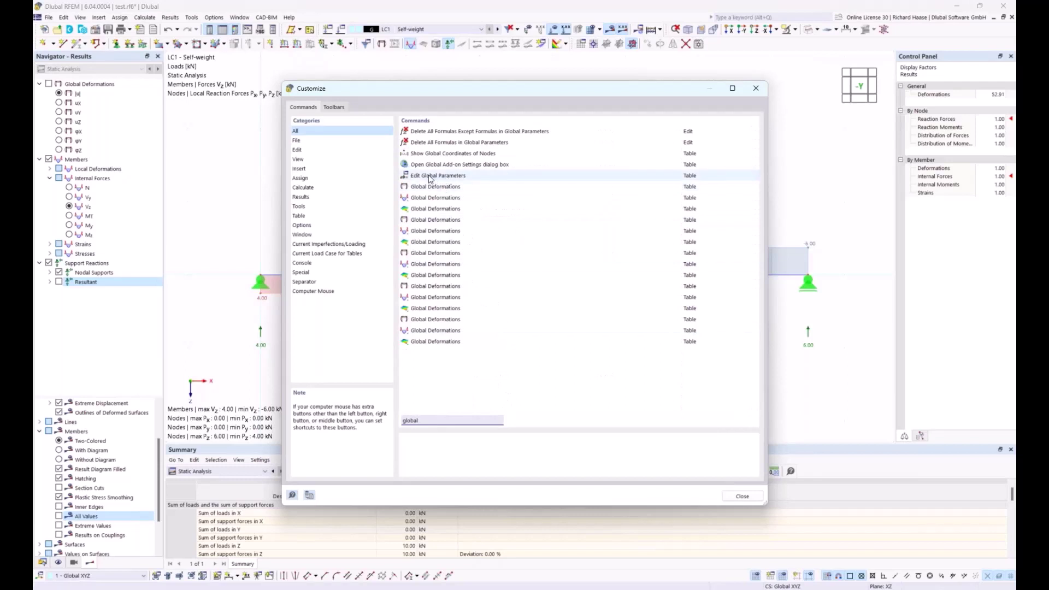
{"action": "left_click_drag", "start_coordinate": [425, 174], "coordinate": [476, 43]}
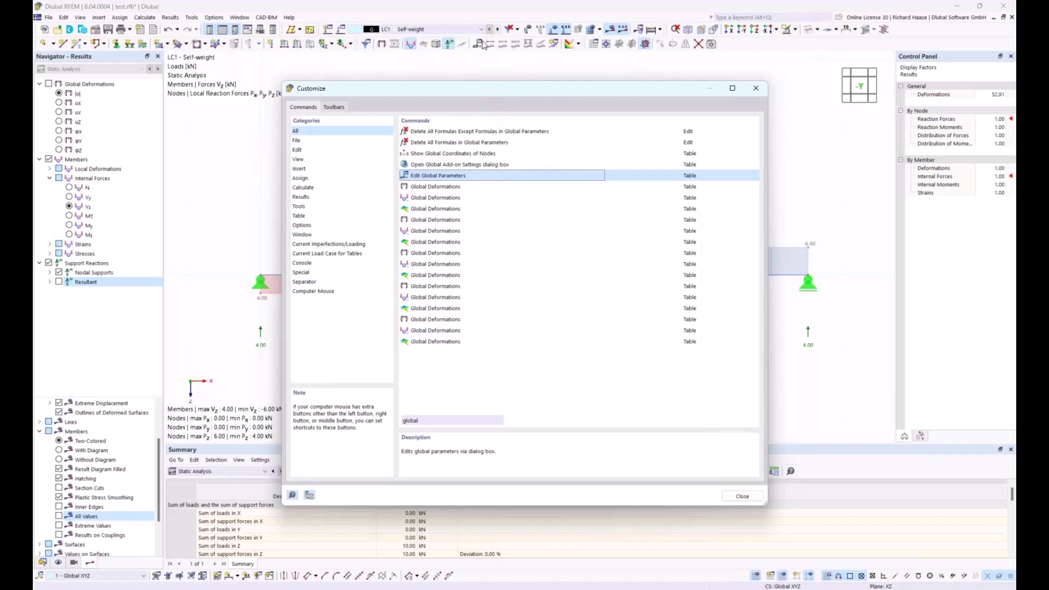
{"action": "left_click_drag", "start_coordinate": [436, 420], "coordinate": [383, 420]}
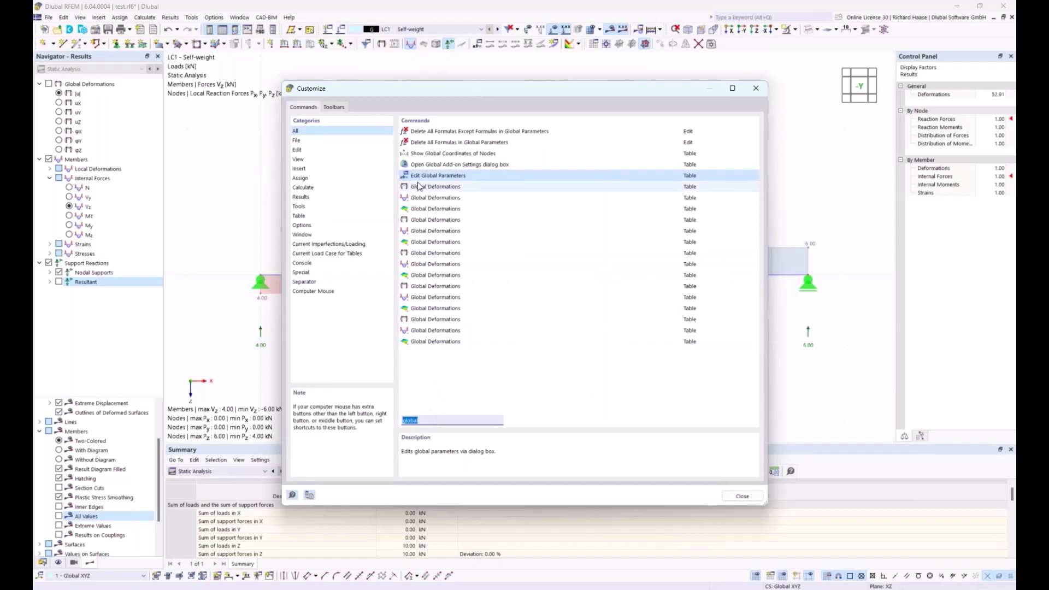
{"action": "key", "text": "BackSpace"}
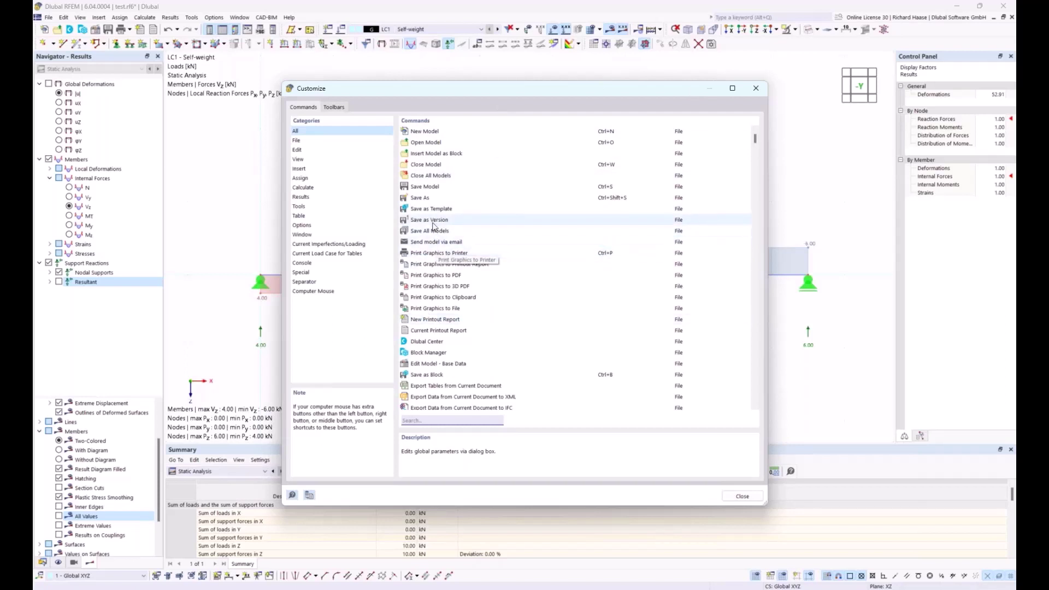
{"action": "left_click", "coordinate": [755, 88]}
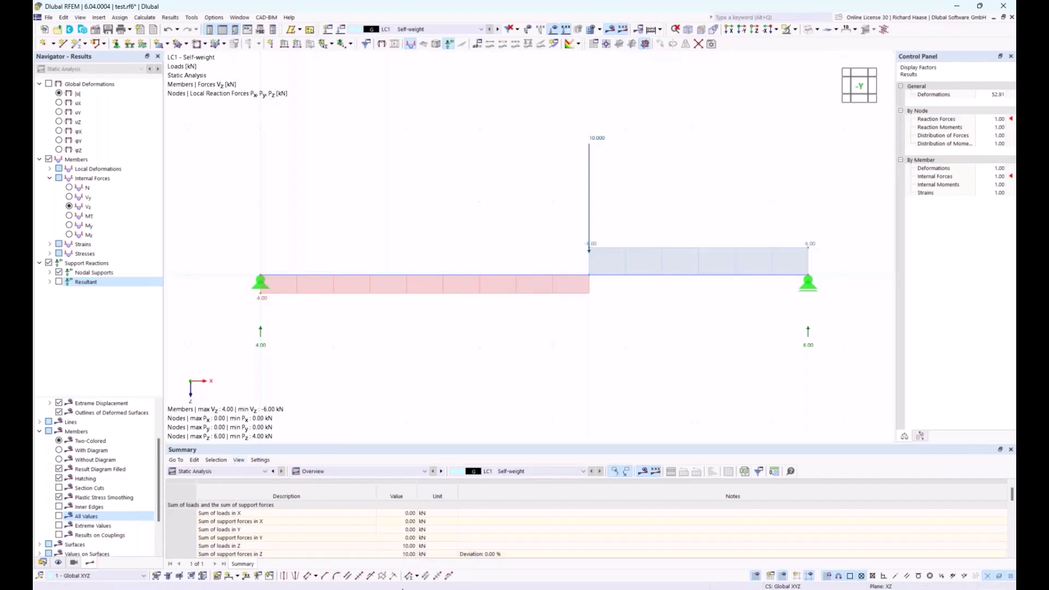
- Switch to the Adobe Acrobat Reader presentation and read the "Two-span beam with altering load position" task on page 8
{"action": "mouse_move", "coordinate": [412, 588]}
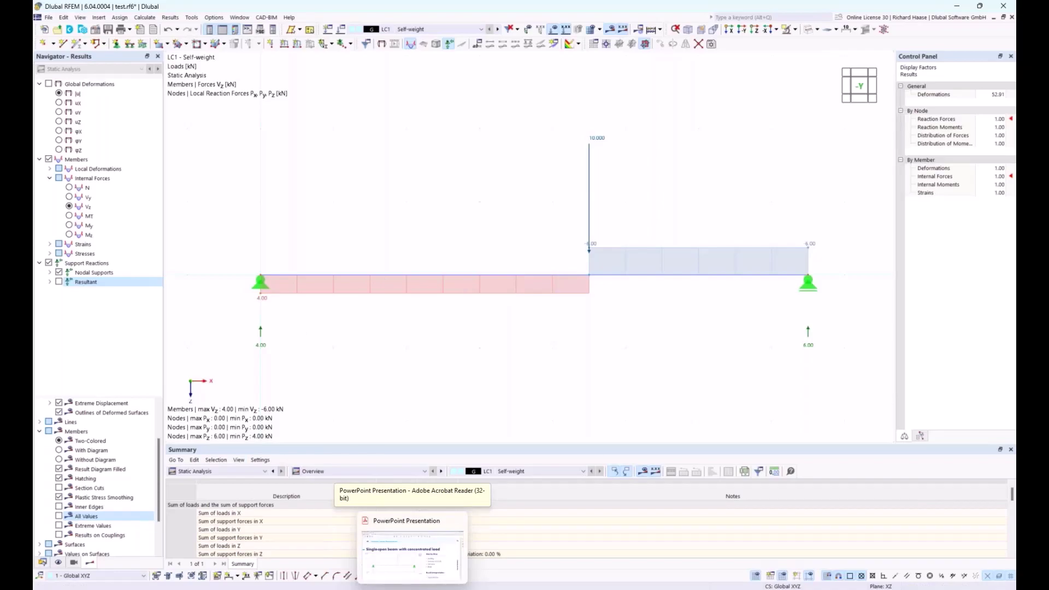
{"action": "left_click", "coordinate": [412, 588]}
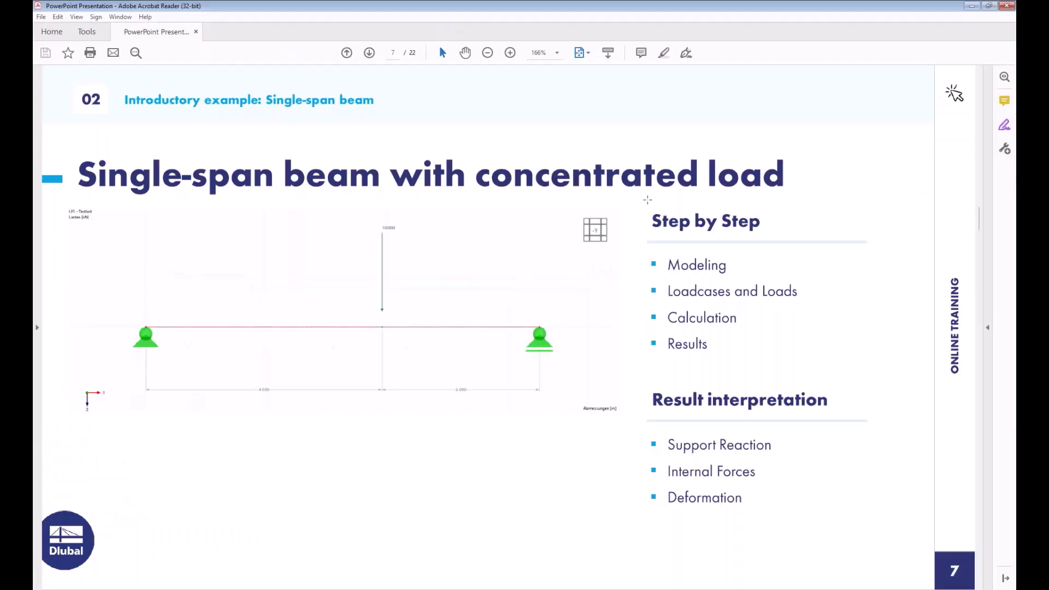
{"action": "scroll", "coordinate": [647, 200], "scroll_direction": "down", "scroll_amount": 1}
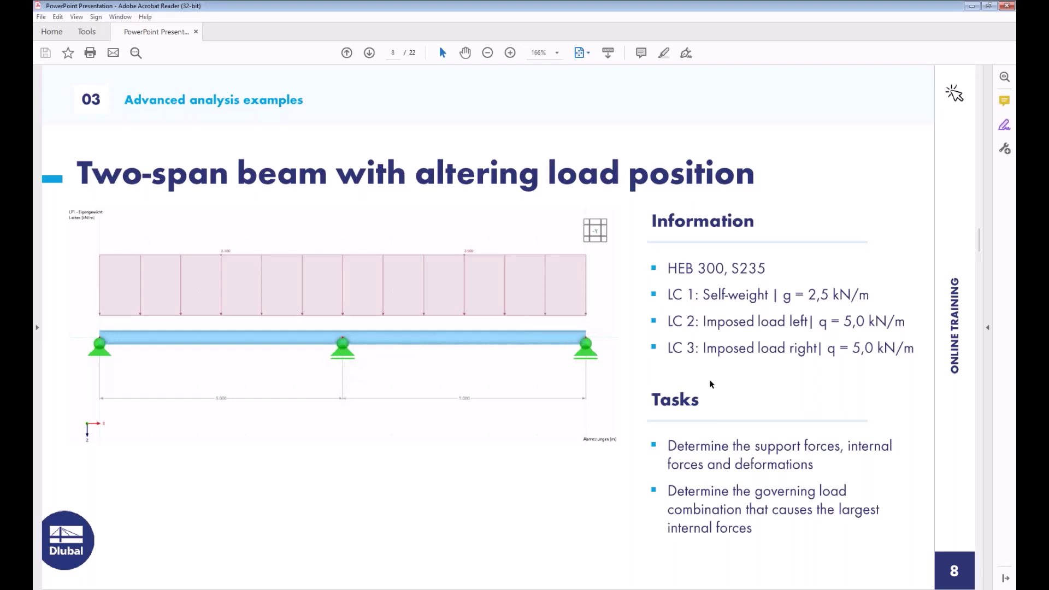
- Switch back to RFEM, display the Data navigator and collapse the test.rf6 model tree
{"action": "mouse_move", "coordinate": [372, 589]}
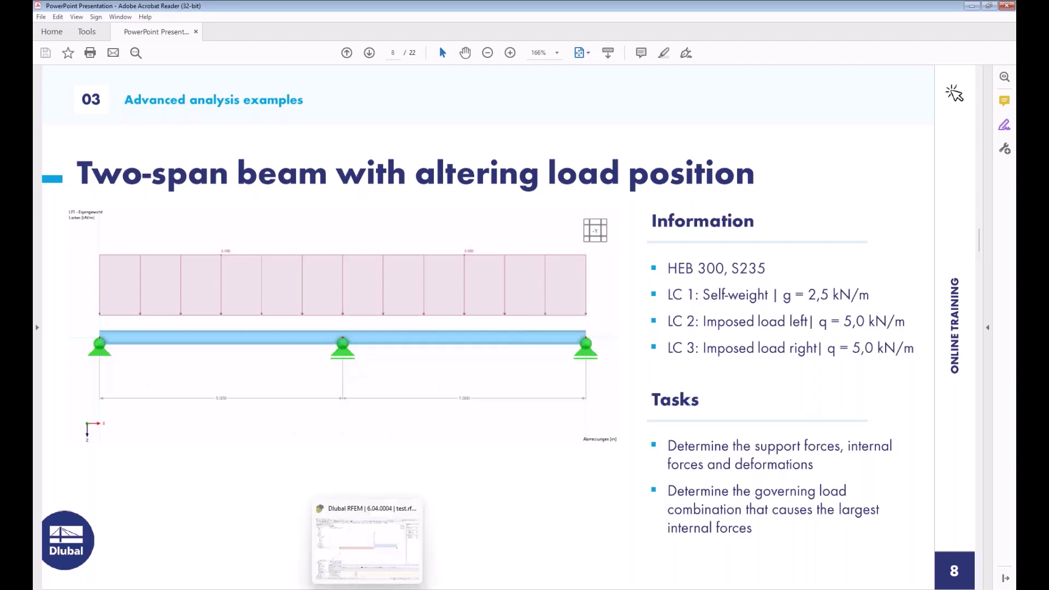
{"action": "left_click", "coordinate": [367, 549]}
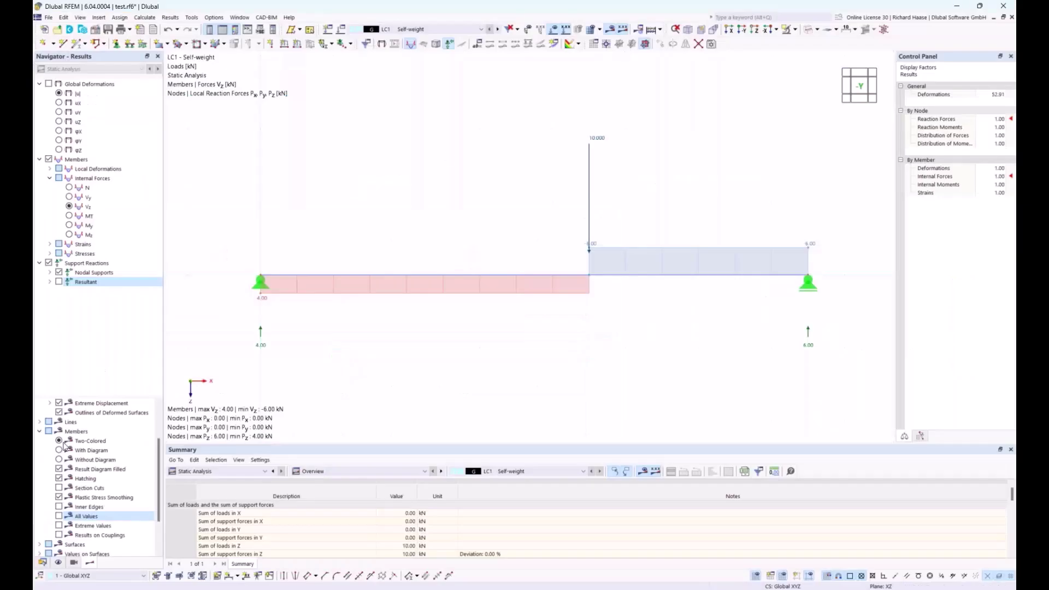
{"action": "left_click", "coordinate": [42, 562]}
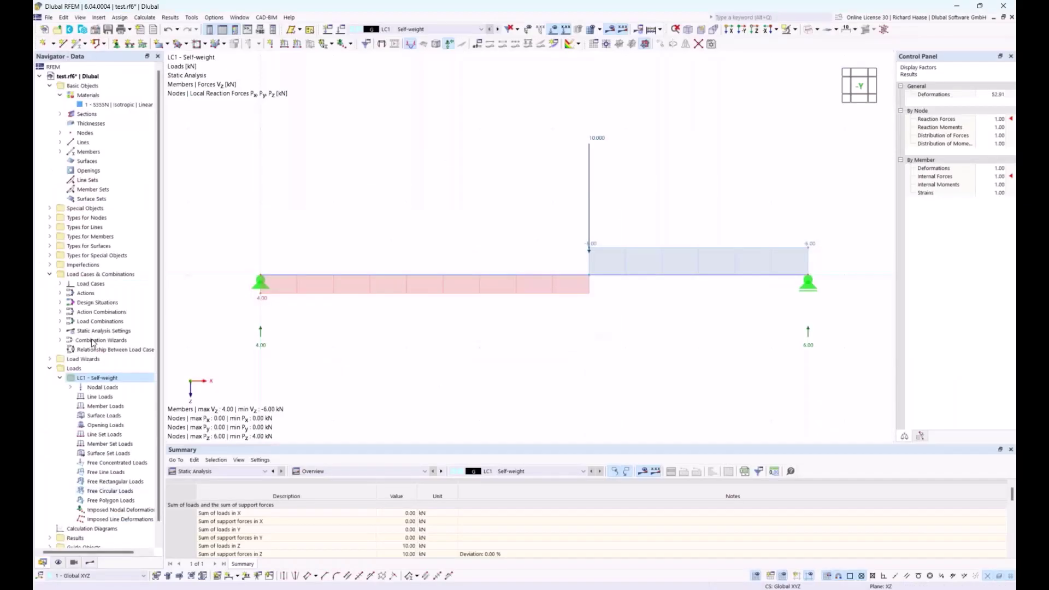
{"action": "left_click", "coordinate": [41, 78]}
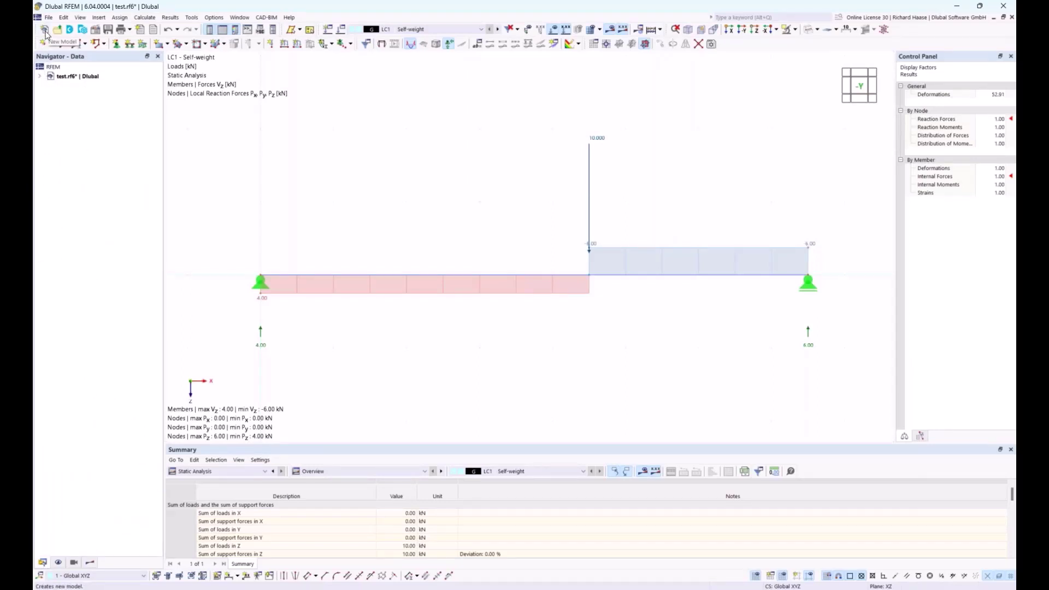
- Start a new model named "2span beam" with the model type 2D | XZ | Plane Stress
{"action": "left_click", "coordinate": [46, 33]}
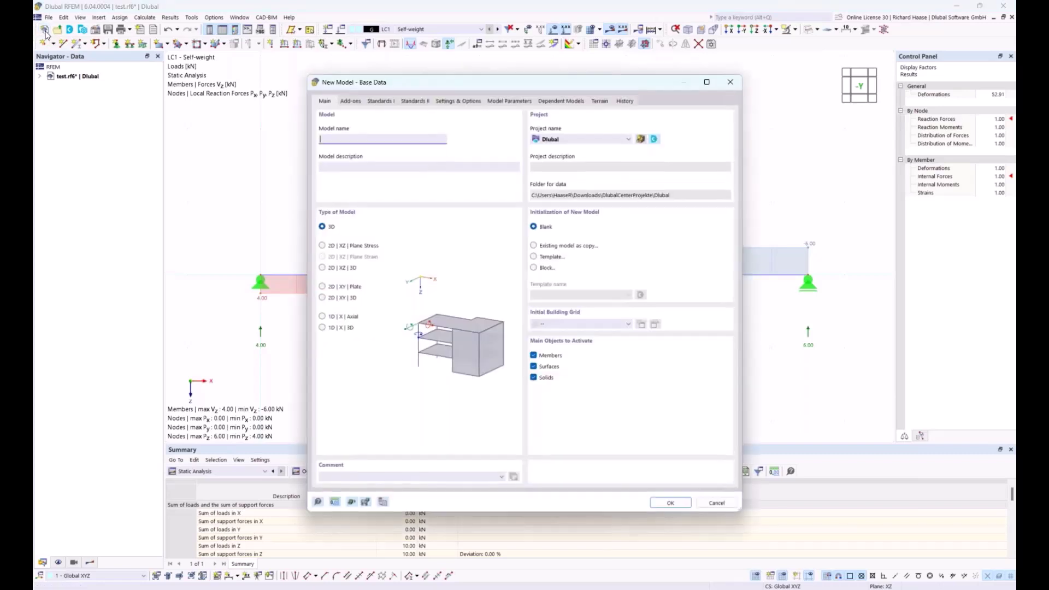
{"action": "left_click", "coordinate": [331, 248]}
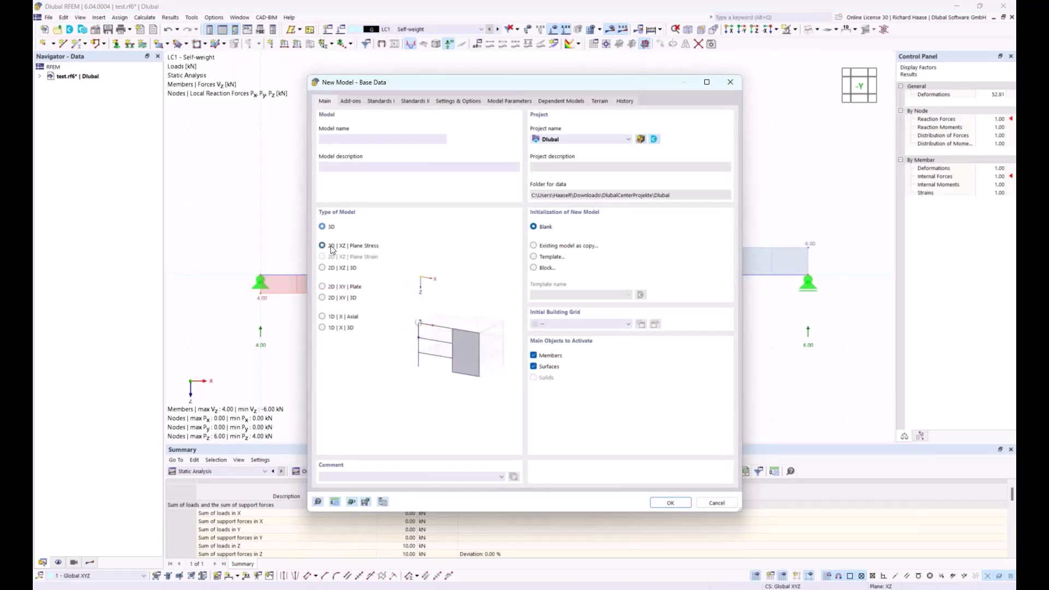
{"action": "left_click", "coordinate": [351, 137]}
{"action": "type", "text": "2span beam"}
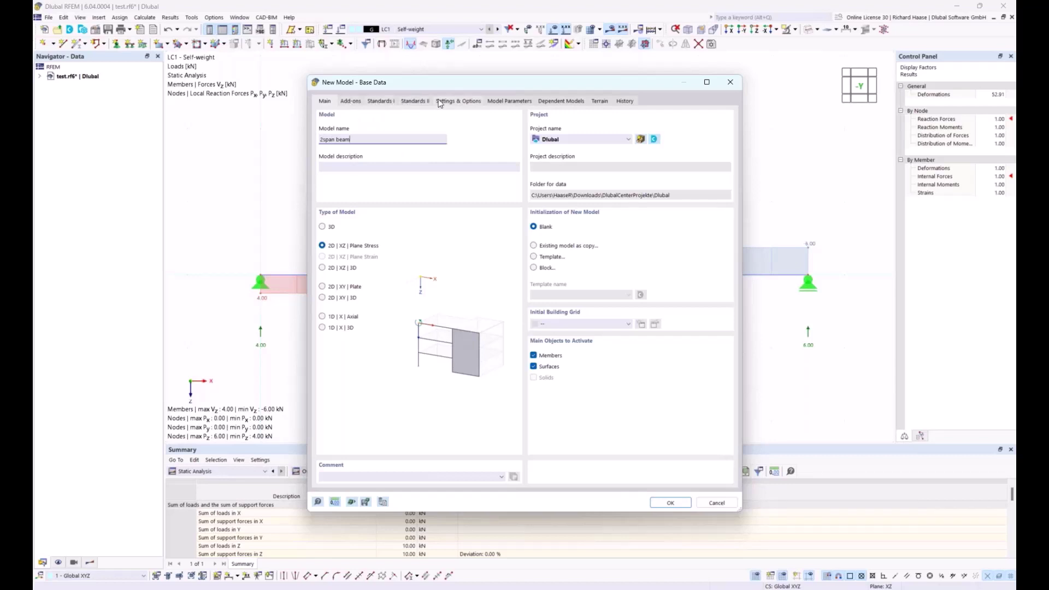
- Activate the Concrete Design add-on for the new model and display its assigned design standard
{"action": "left_click", "coordinate": [351, 101]}
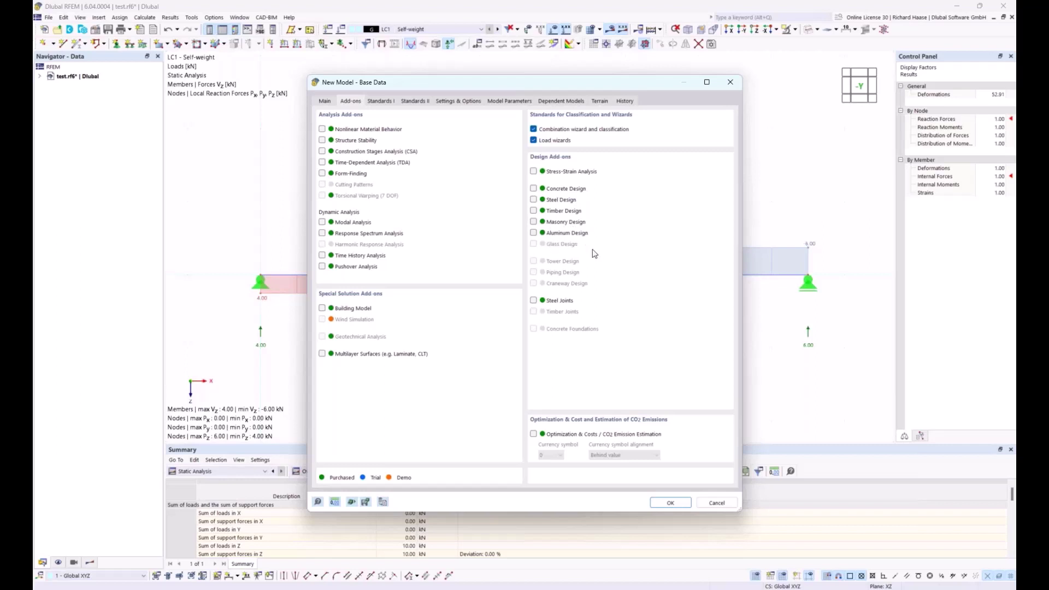
{"action": "left_click", "coordinate": [381, 101]}
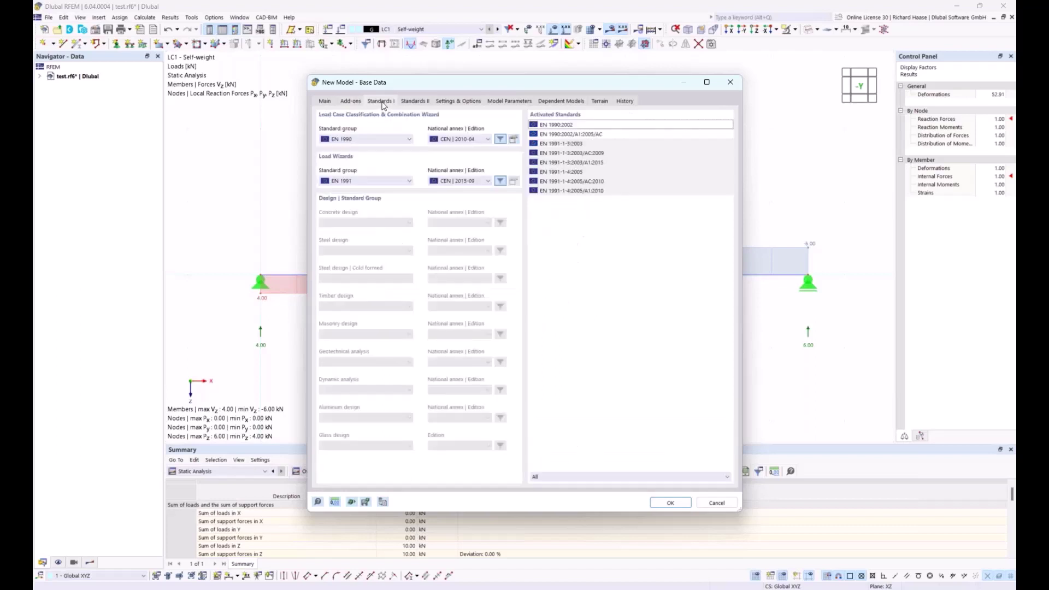
{"action": "left_click", "coordinate": [350, 102]}
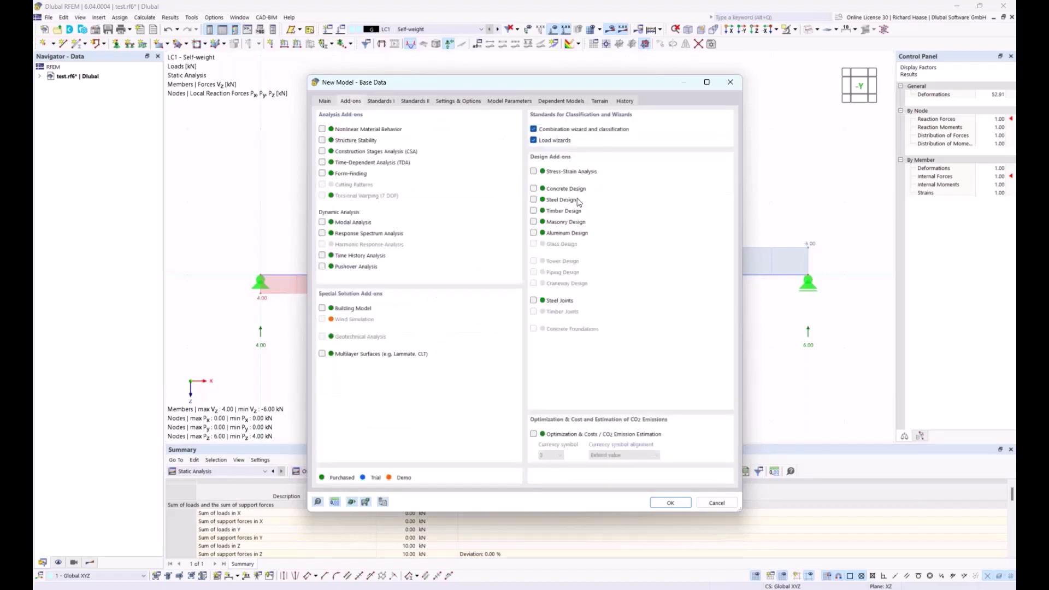
{"action": "left_click", "coordinate": [533, 189]}
{"action": "left_click", "coordinate": [378, 102]}
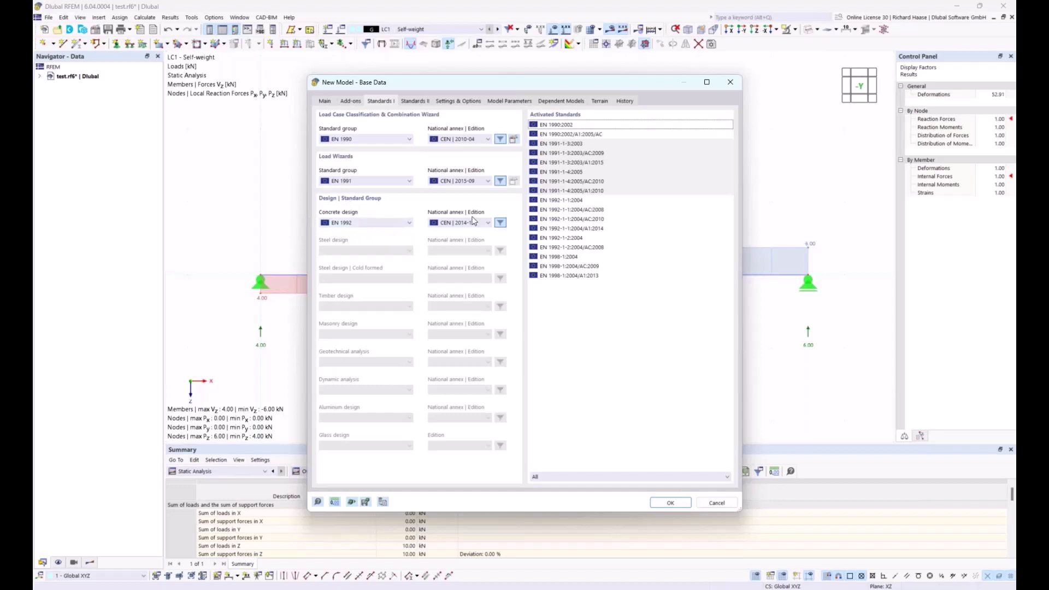
- Examine the standard groups available for concrete design and the national annexes and editions offered for EN 1992
{"action": "left_click", "coordinate": [381, 225]}
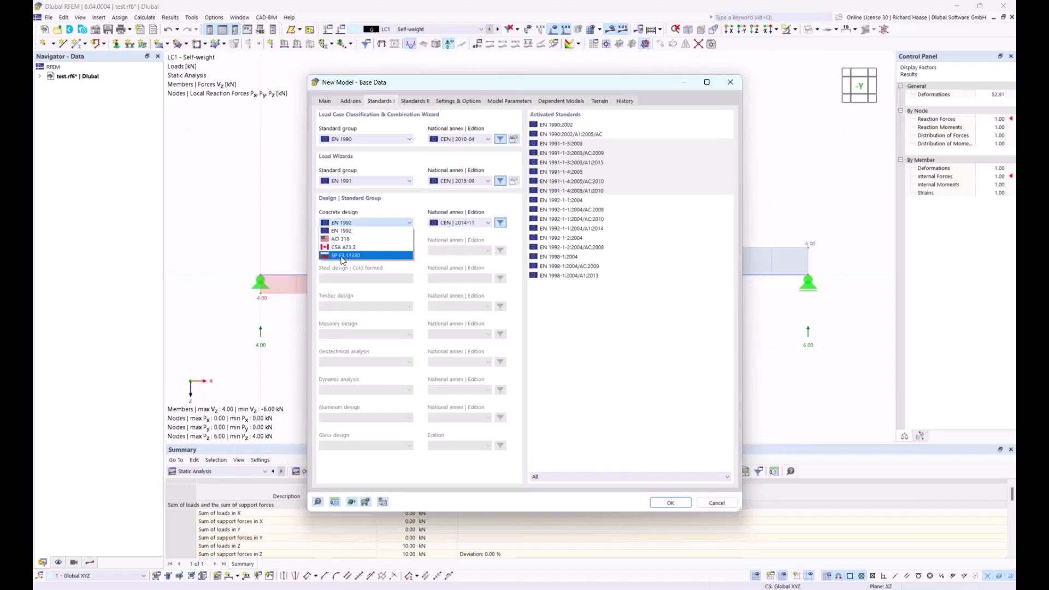
{"action": "left_click", "coordinate": [331, 230]}
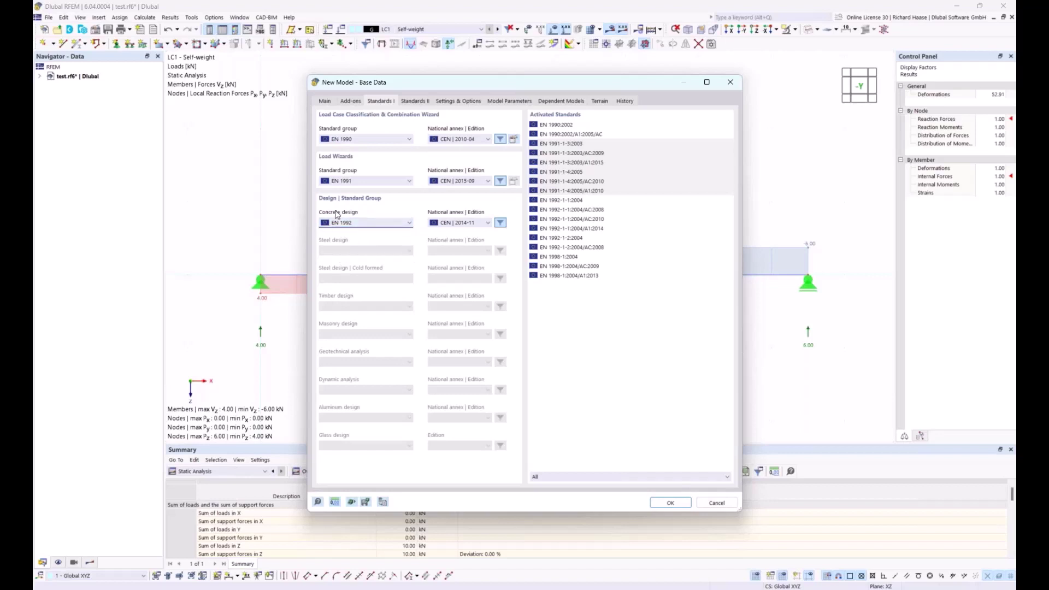
{"action": "left_click", "coordinate": [447, 223]}
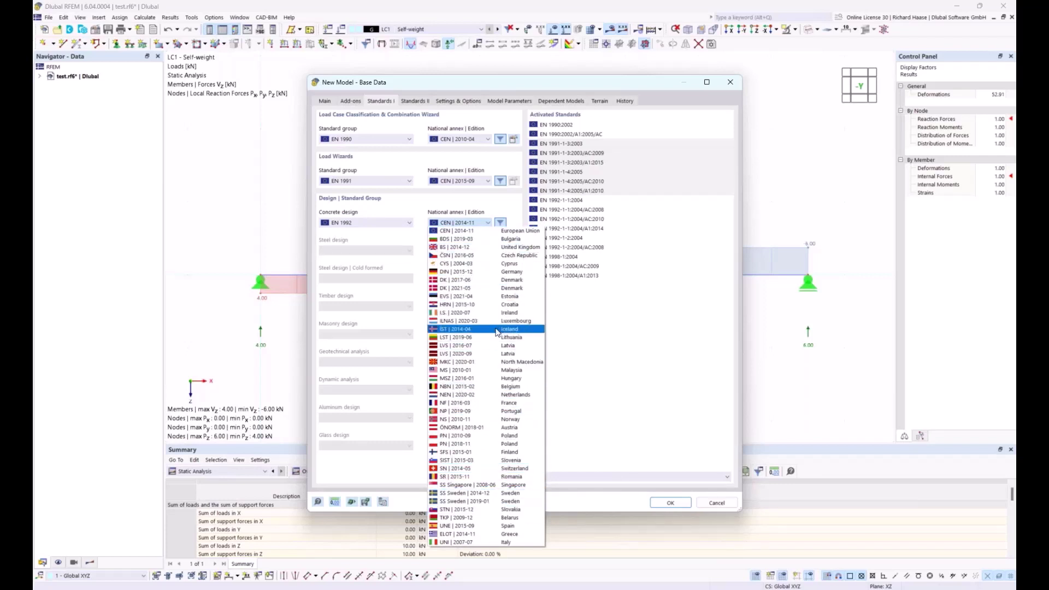
{"action": "left_click", "coordinate": [460, 205]}
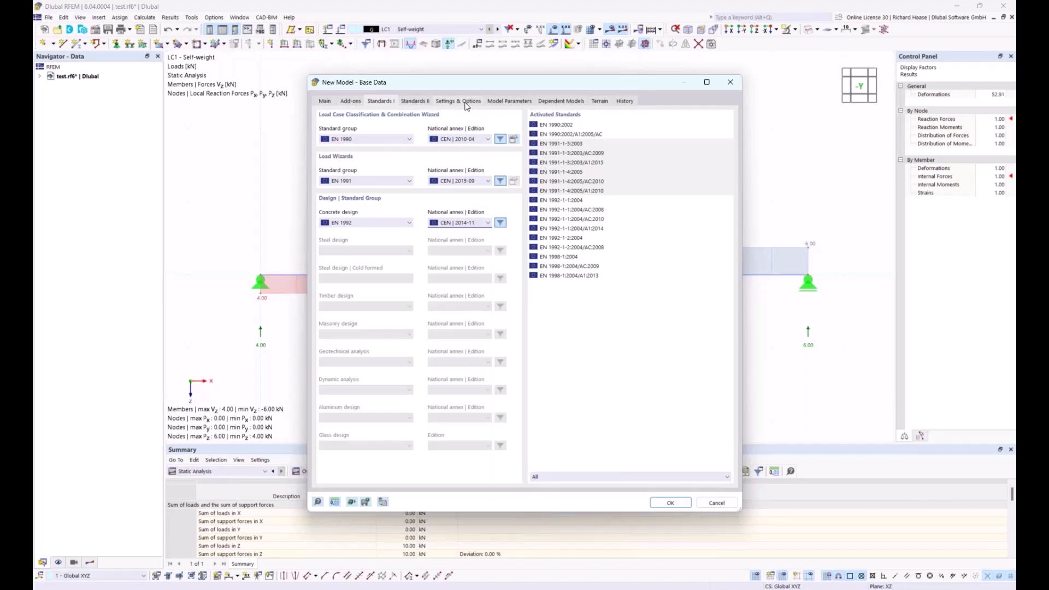
- Deactivate the Concrete Design add-on and create the "2span beam" model from the base data
{"action": "left_click", "coordinate": [327, 101]}
{"action": "left_click", "coordinate": [345, 101]}
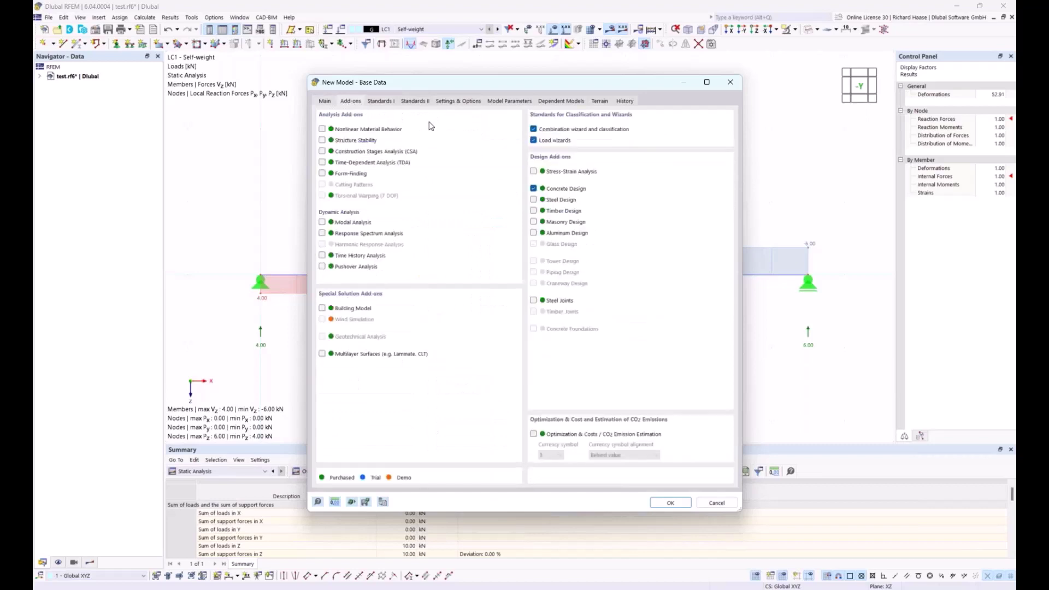
{"action": "left_click", "coordinate": [533, 189]}
{"action": "left_click", "coordinate": [324, 102]}
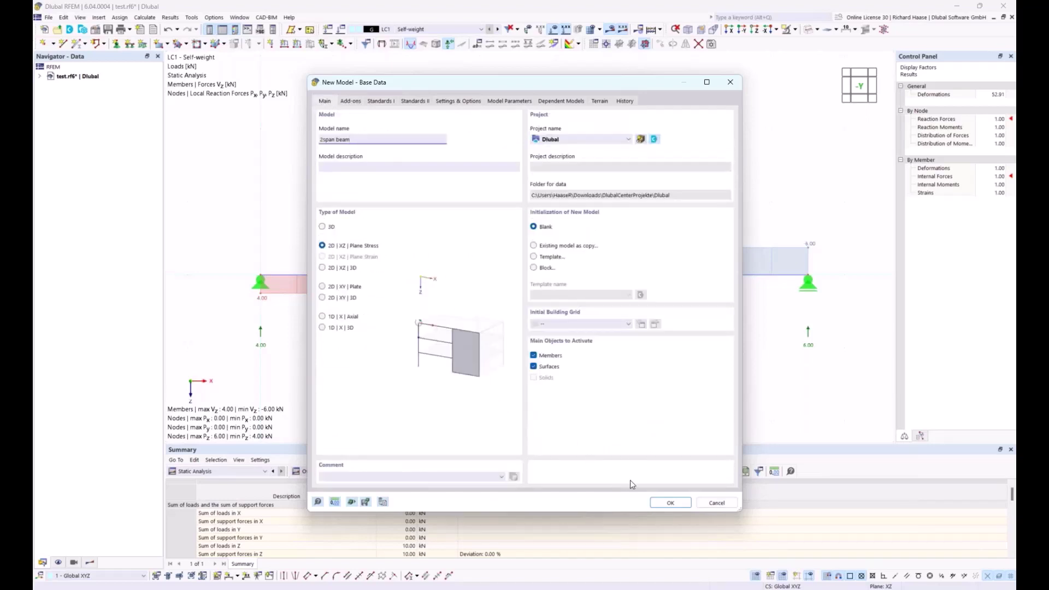
{"action": "left_click", "coordinate": [669, 503]}
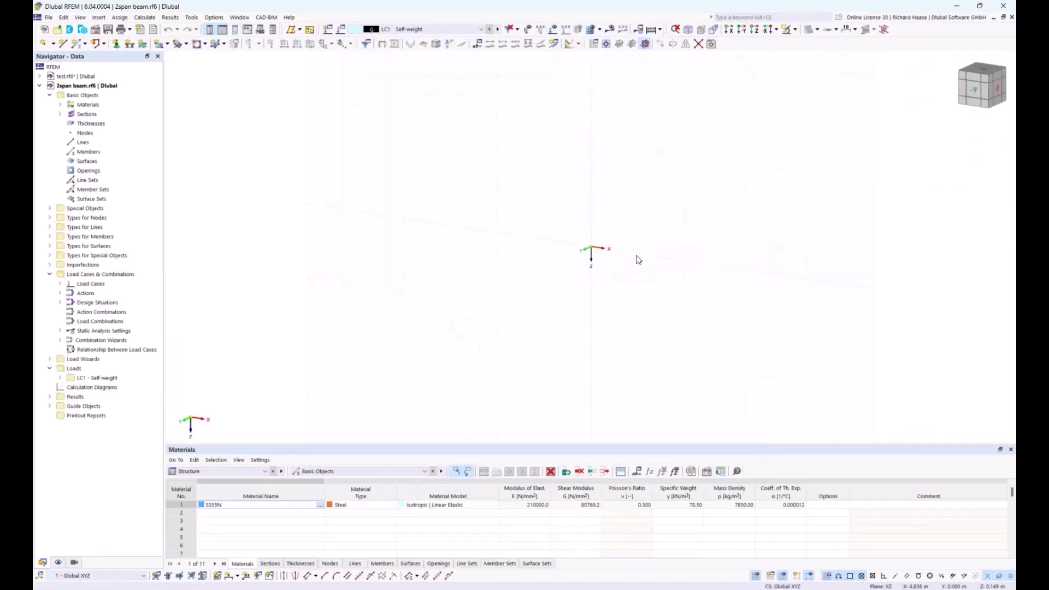
{"action": "middle_click_drag", "start_coordinate": [635, 256], "coordinate": [522, 257]}
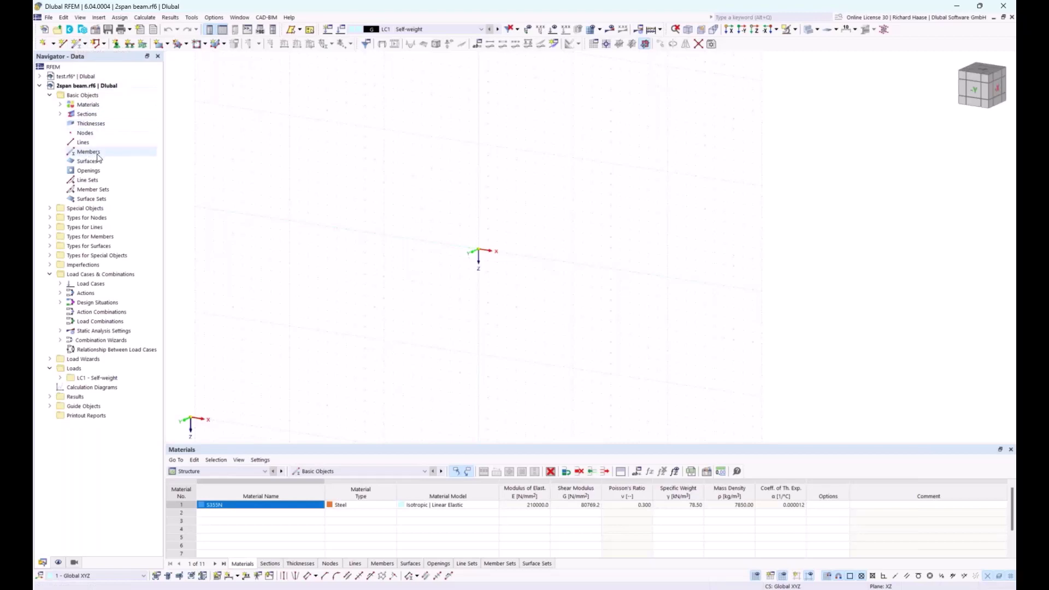
- Start a new material and look through the regions in the material library, leaving the library without importing anything
{"action": "left_click", "coordinate": [61, 105]}
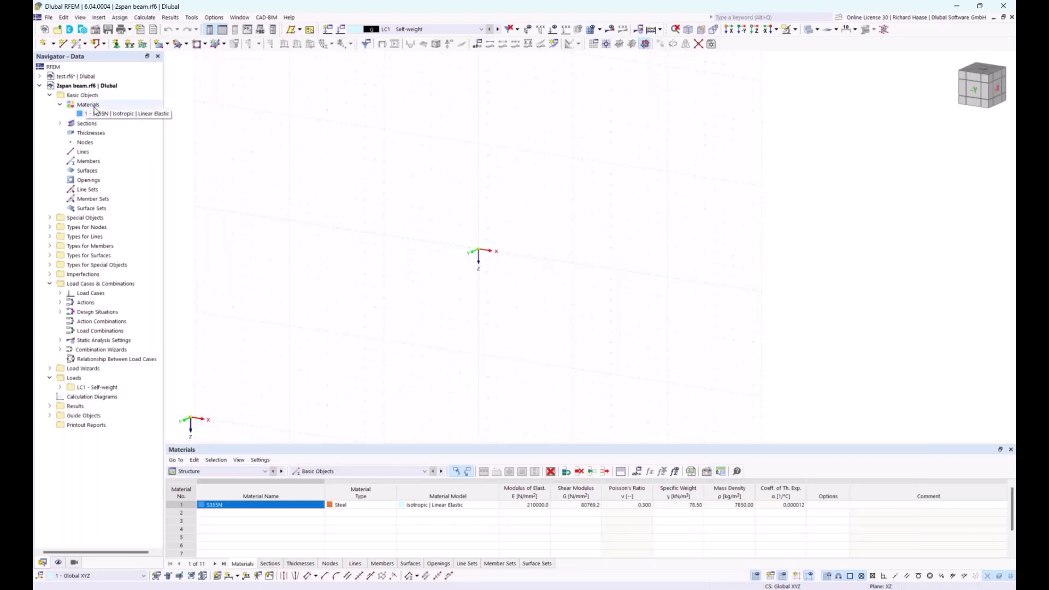
{"action": "right_click", "coordinate": [90, 103]}
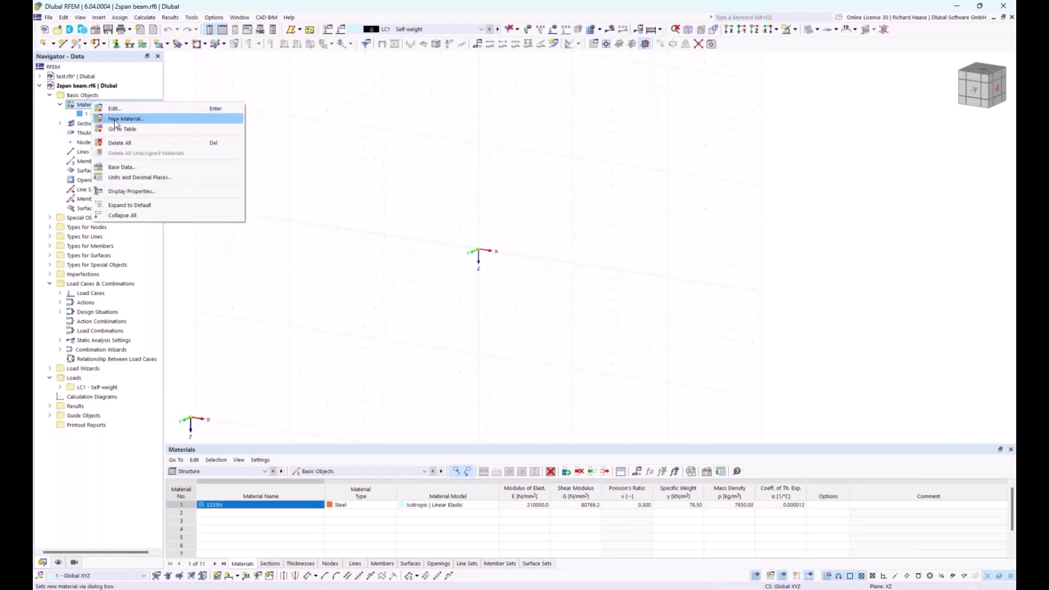
{"action": "left_click", "coordinate": [115, 120]}
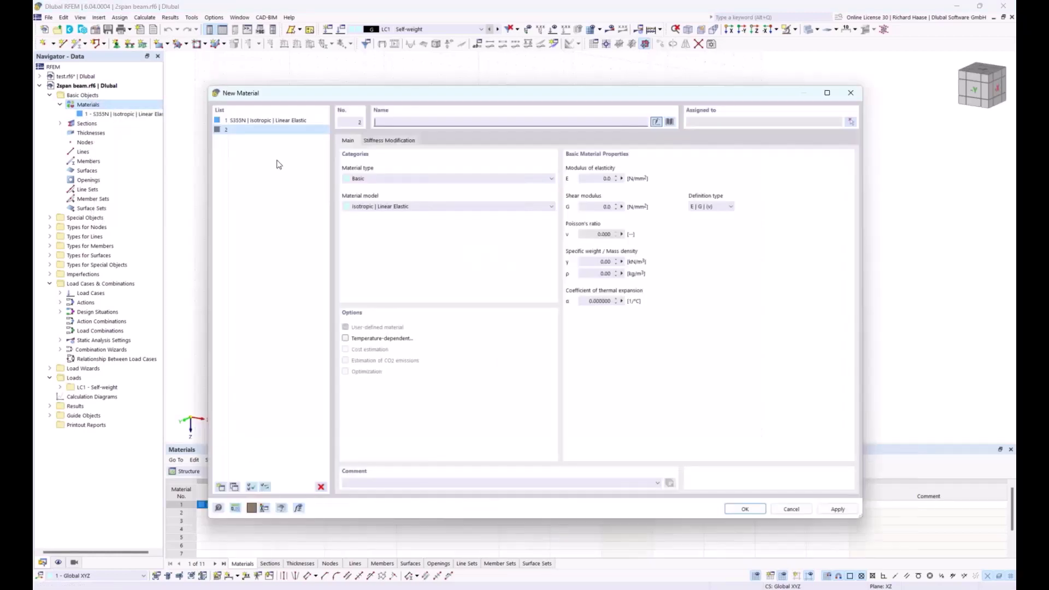
{"action": "left_click", "coordinate": [669, 121]}
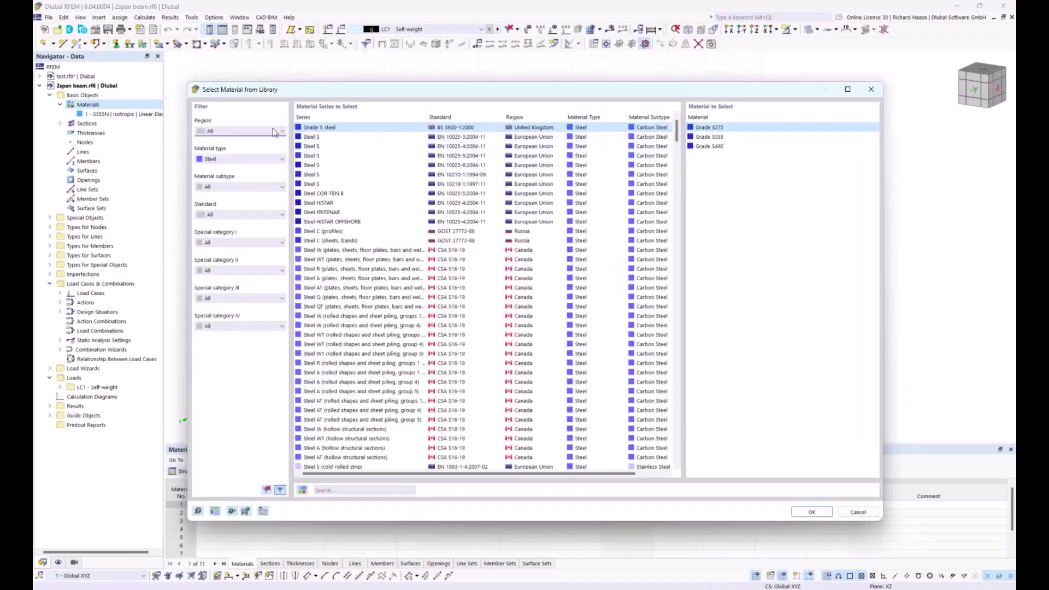
{"action": "left_click", "coordinate": [218, 132]}
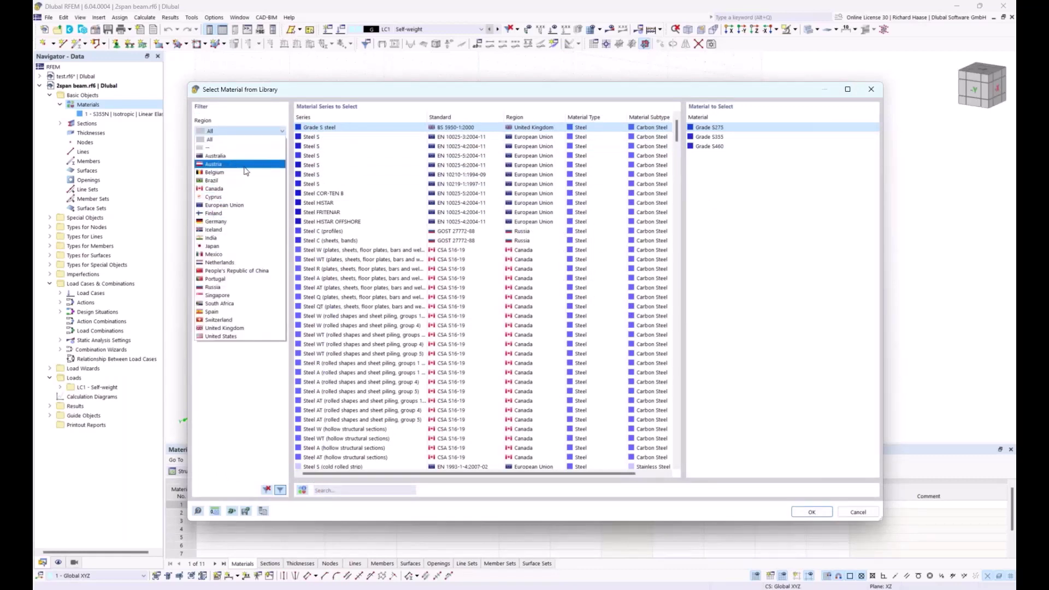
{"action": "left_click", "coordinate": [227, 116]}
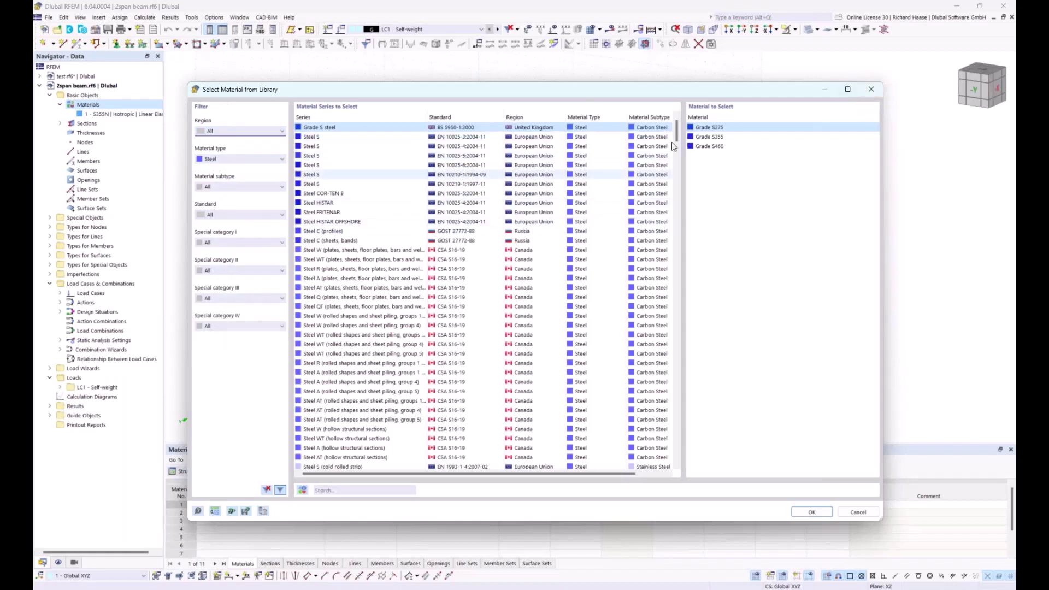
{"action": "left_click", "coordinate": [865, 90]}
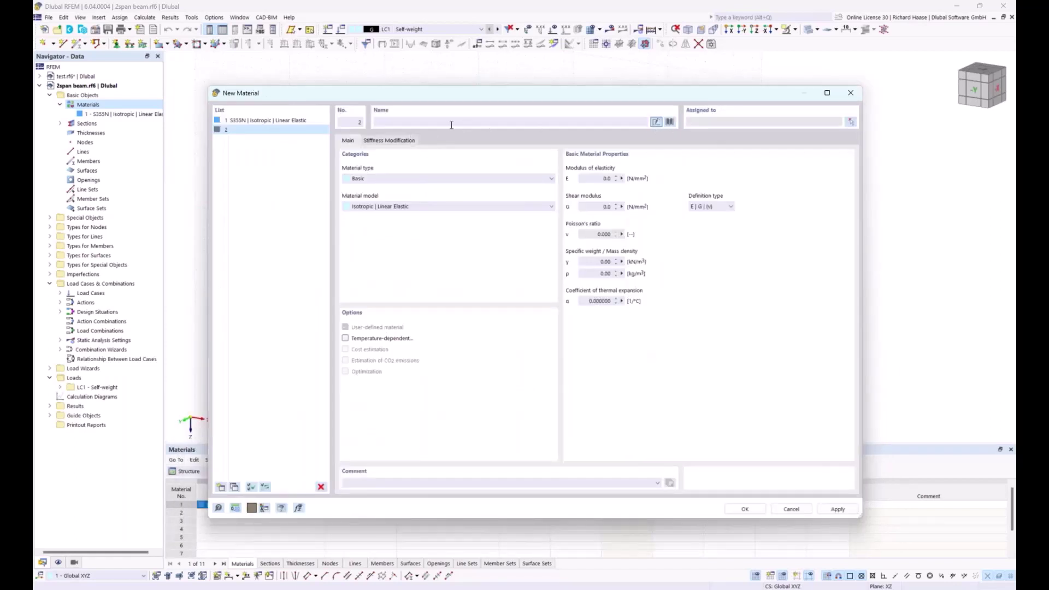
- Search for s235 as the new material's name, choose S235 | EN 1993-1-1:2005-05 and add the material
{"action": "left_click", "coordinate": [426, 125]}
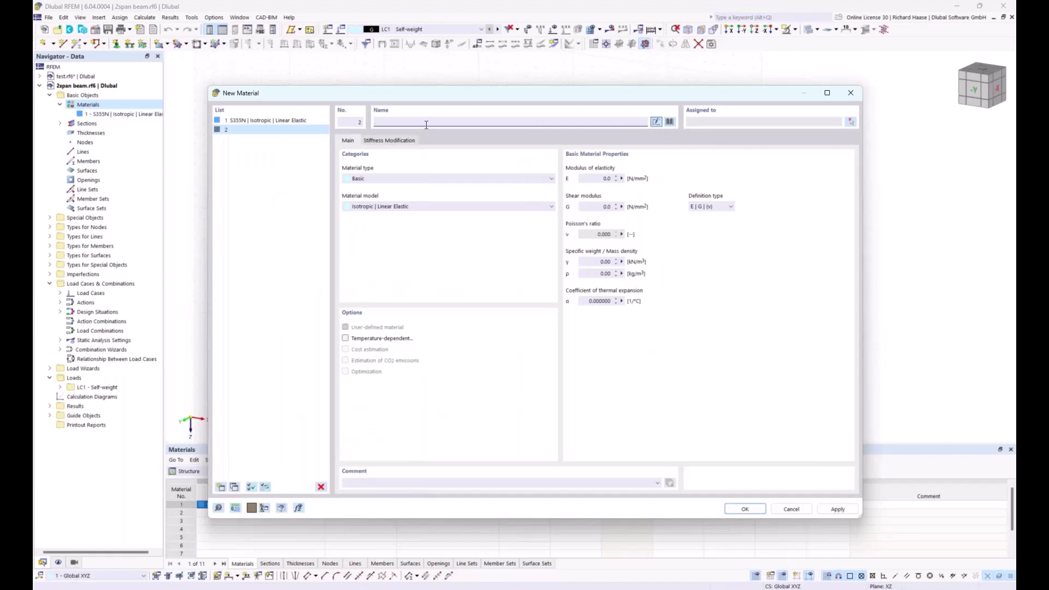
{"action": "type", "text": "*"}
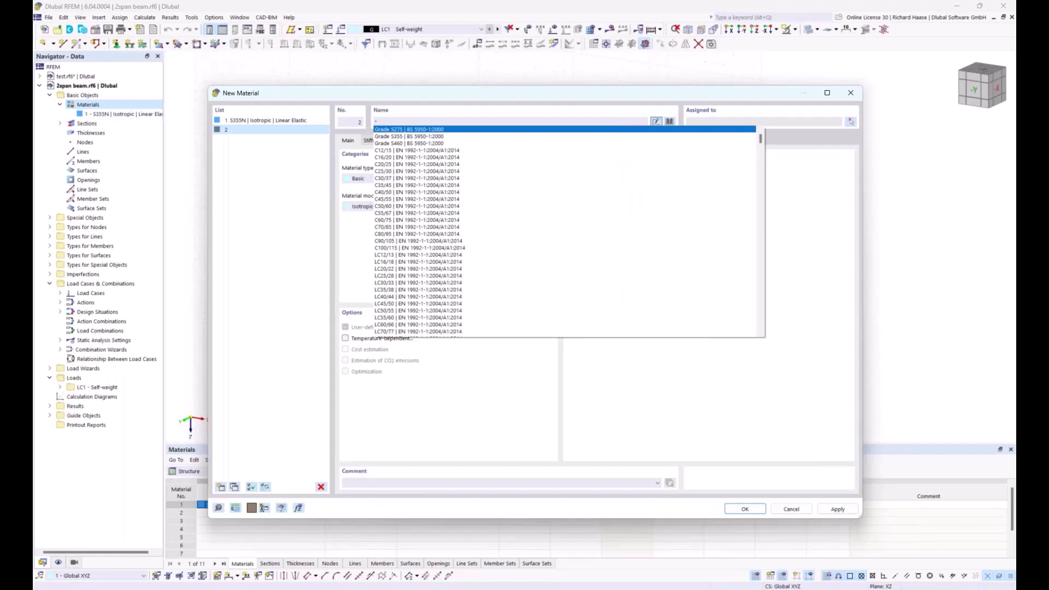
{"action": "type", "text": "s23"}
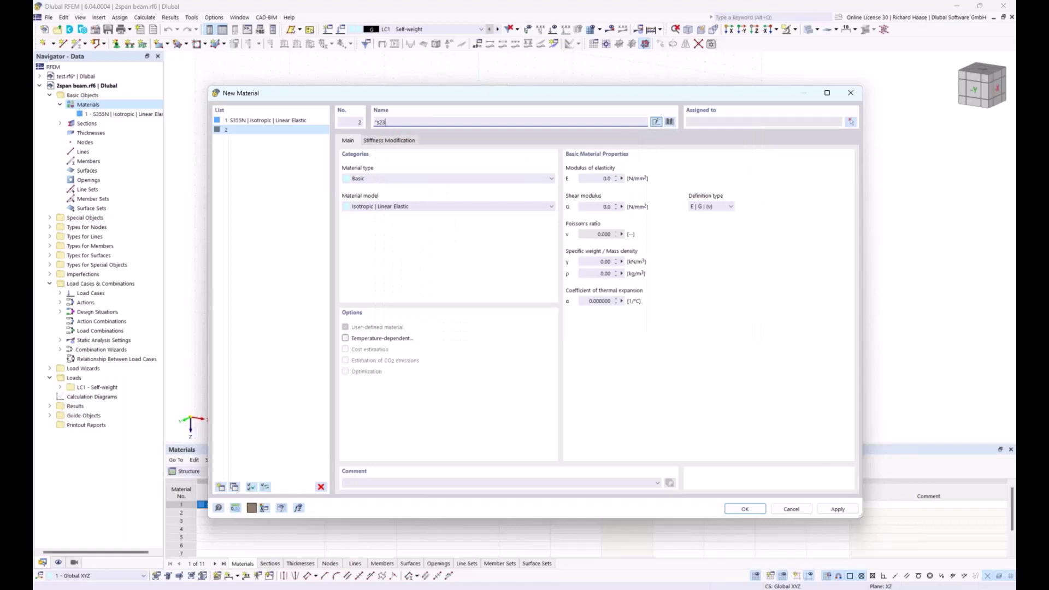
{"action": "type", "text": "5*"}
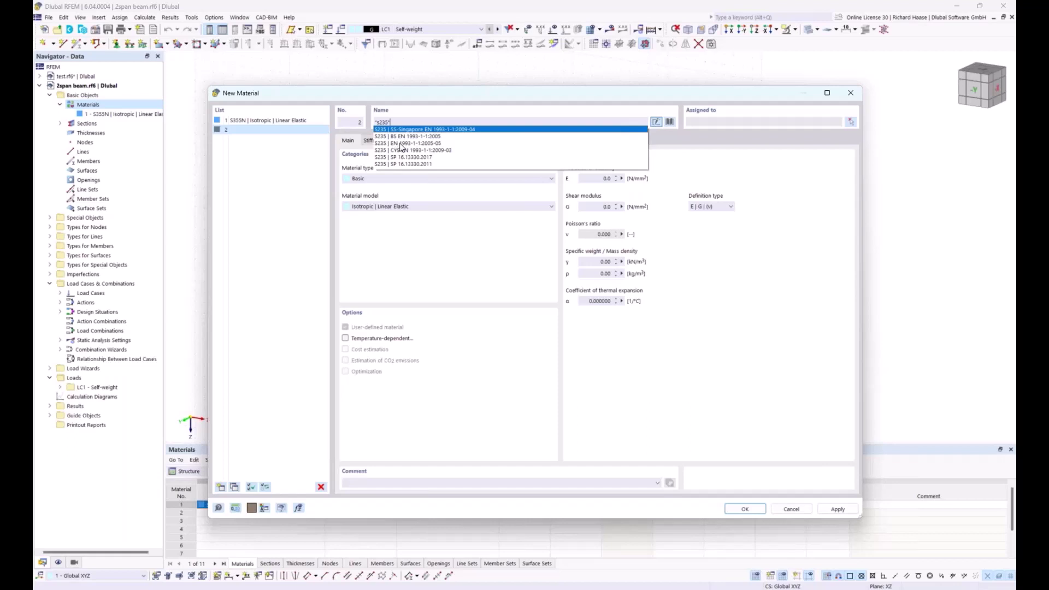
{"action": "left_click", "coordinate": [399, 144]}
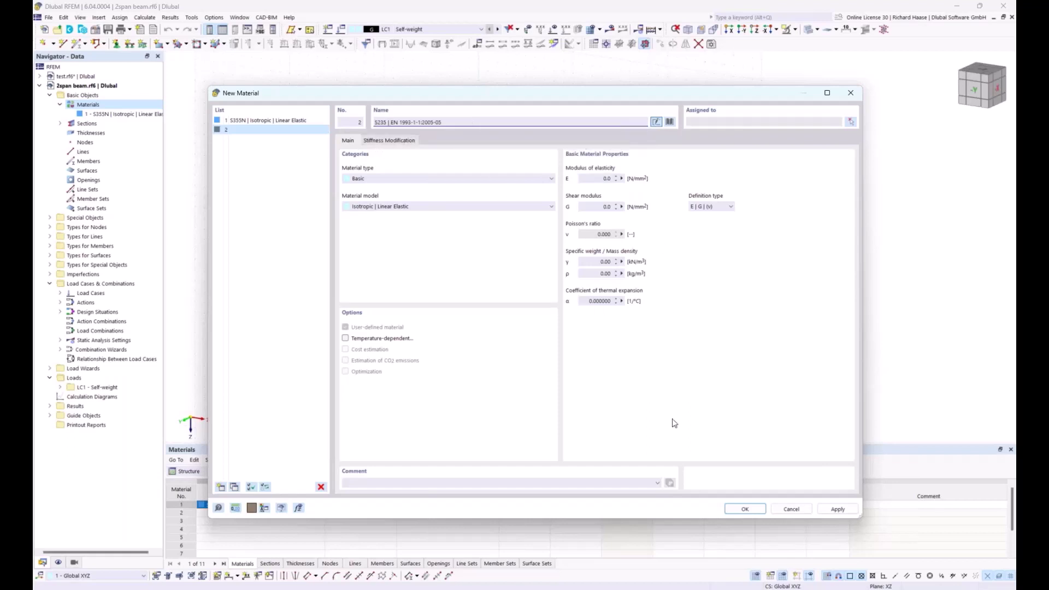
{"action": "left_click", "coordinate": [741, 508]}
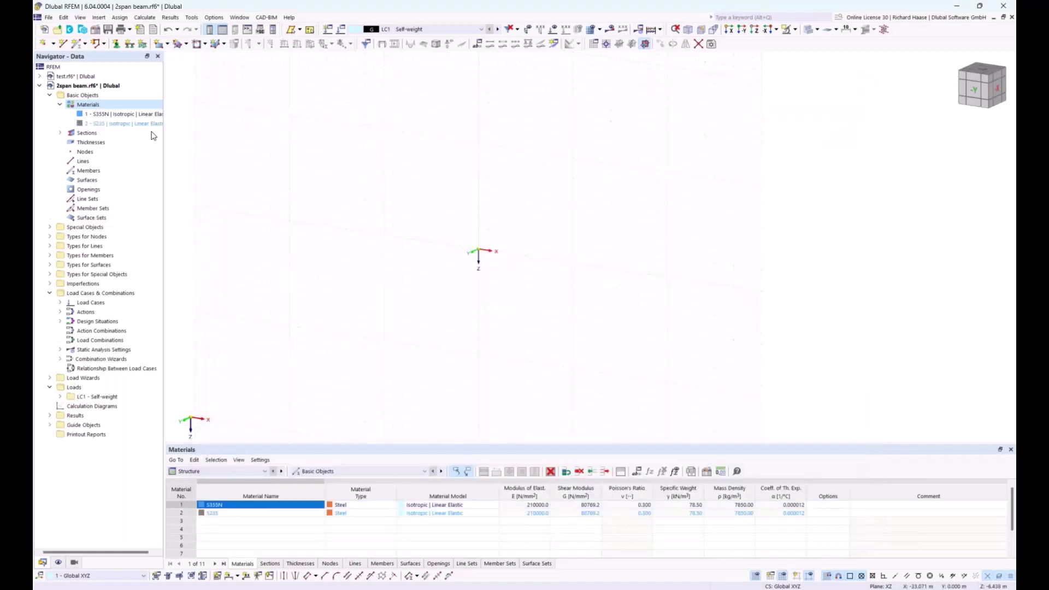
- Start a new section and search by name for "HE 300B" in place of the default IPE 80
{"action": "left_click", "coordinate": [60, 133]}
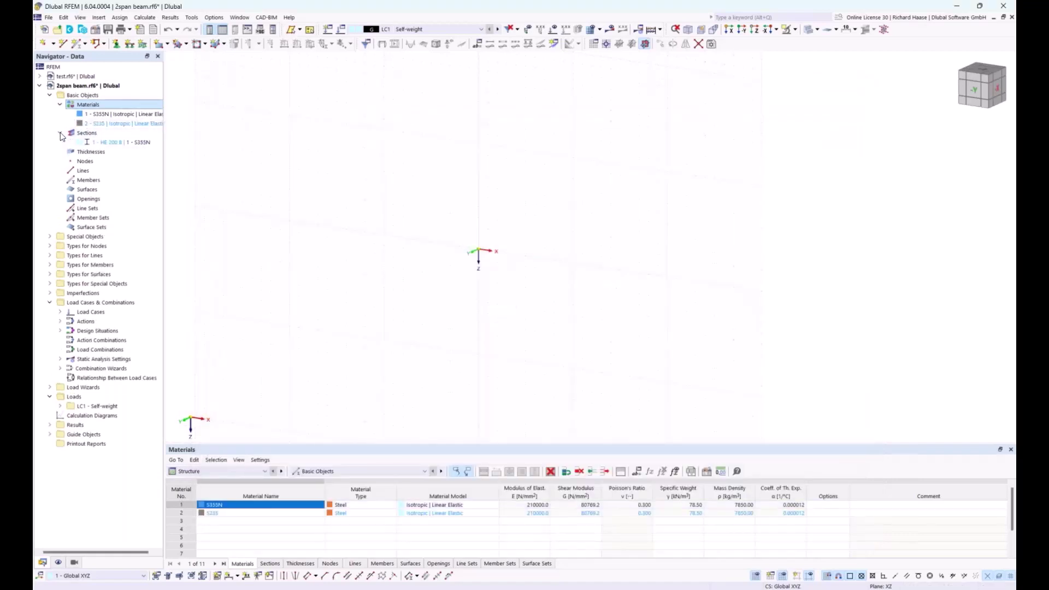
{"action": "right_click", "coordinate": [87, 134]}
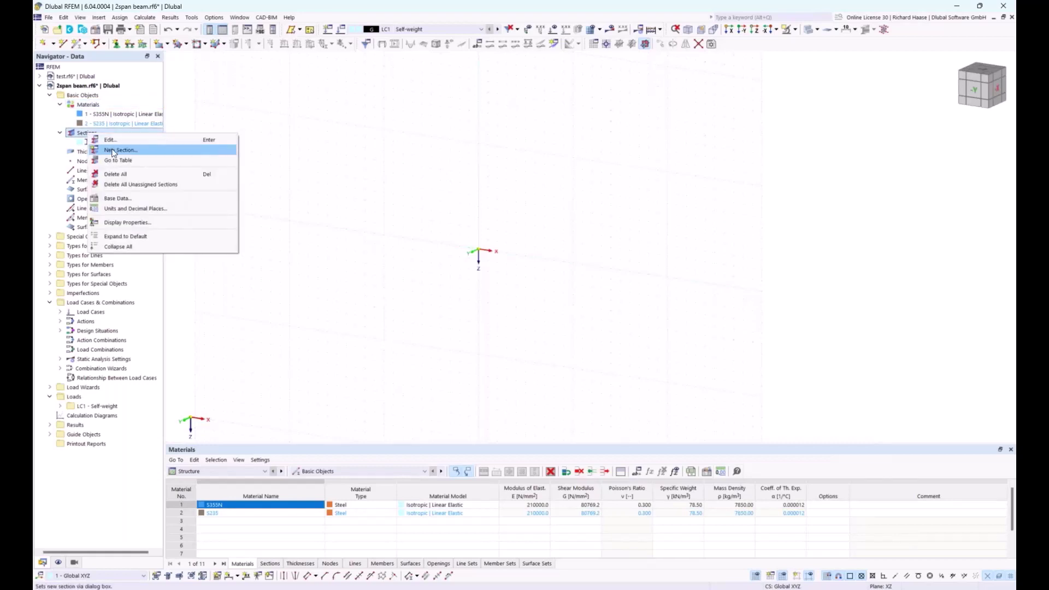
{"action": "left_click", "coordinate": [113, 150]}
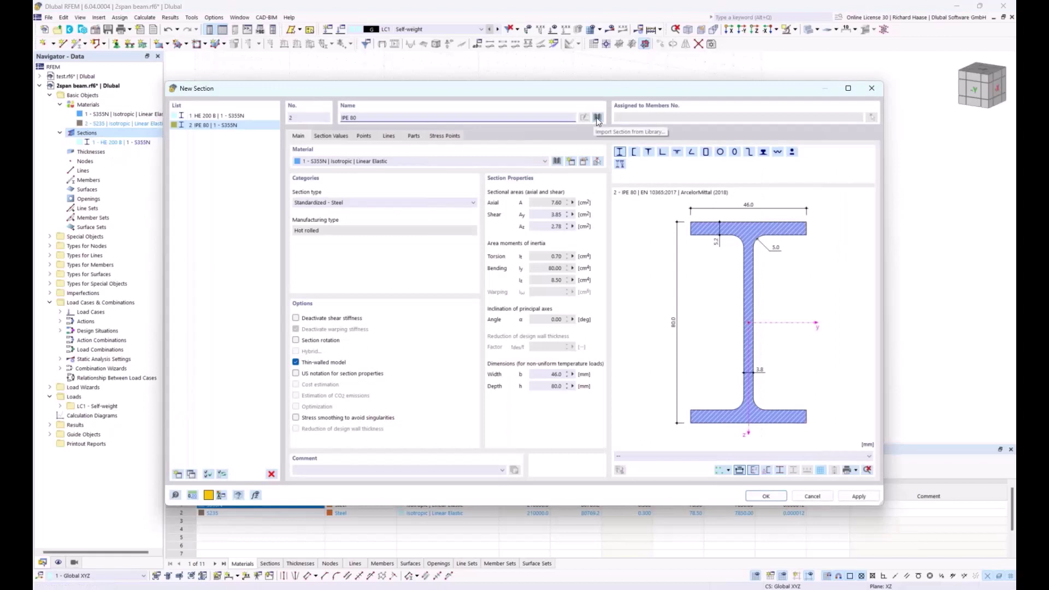
{"action": "left_click_drag", "start_coordinate": [394, 117], "coordinate": [299, 119]}
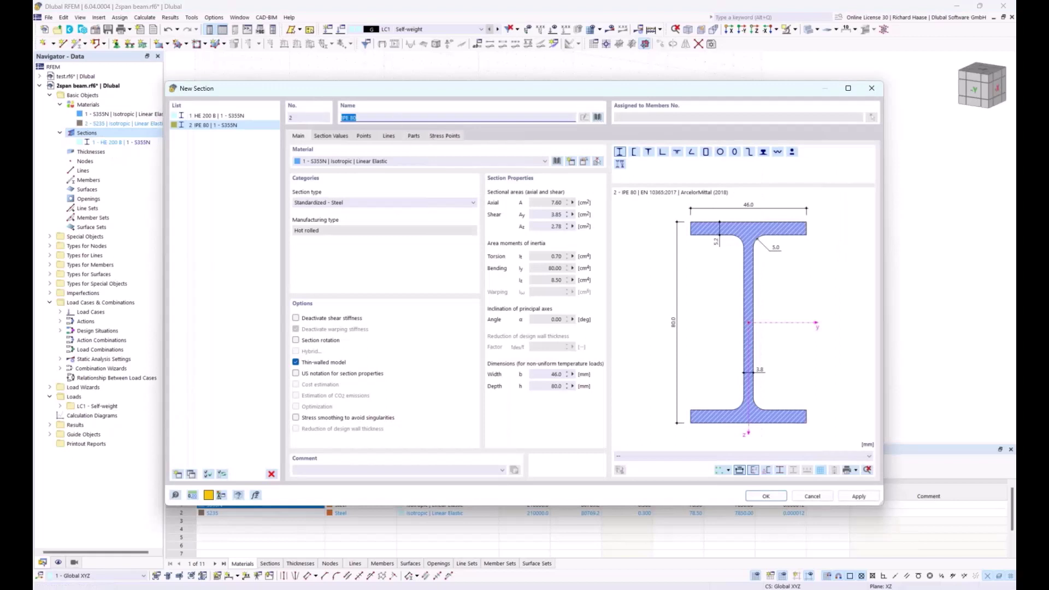
{"action": "type", "text": "*"}
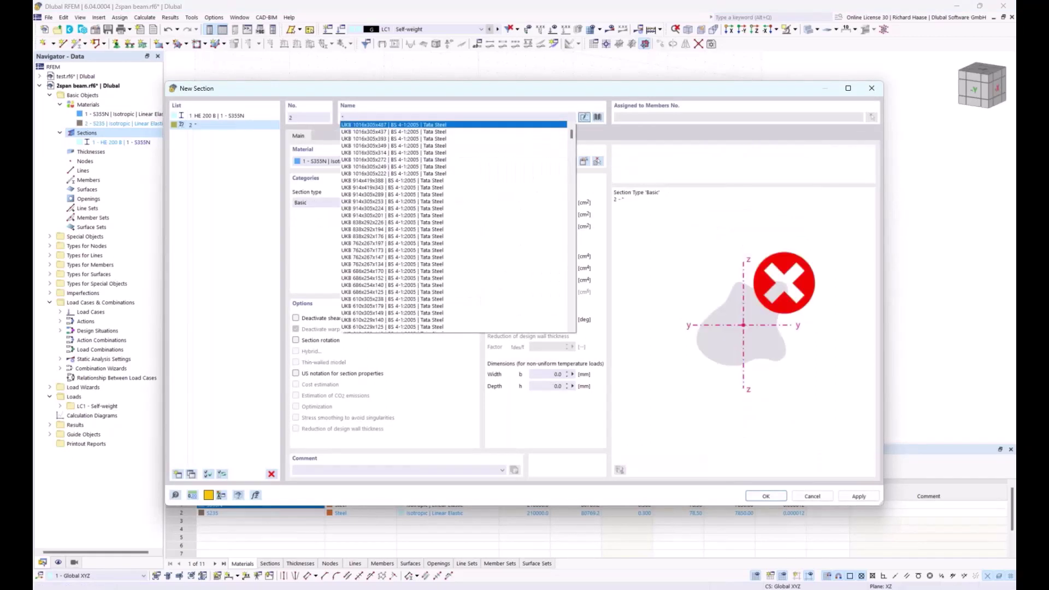
{"action": "type", "text": "HE "}
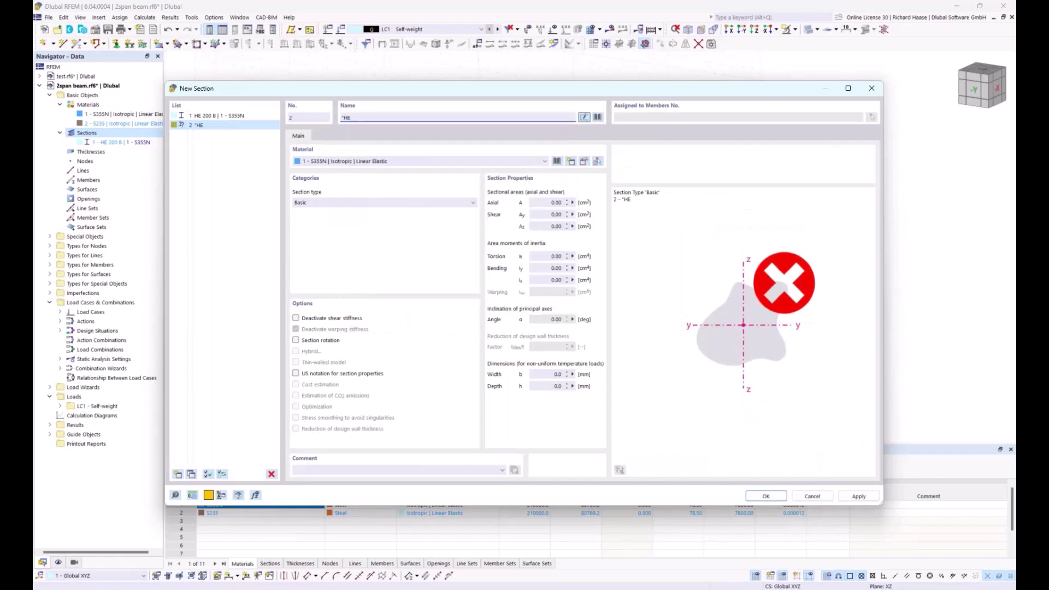
{"action": "type", "text": "300"}
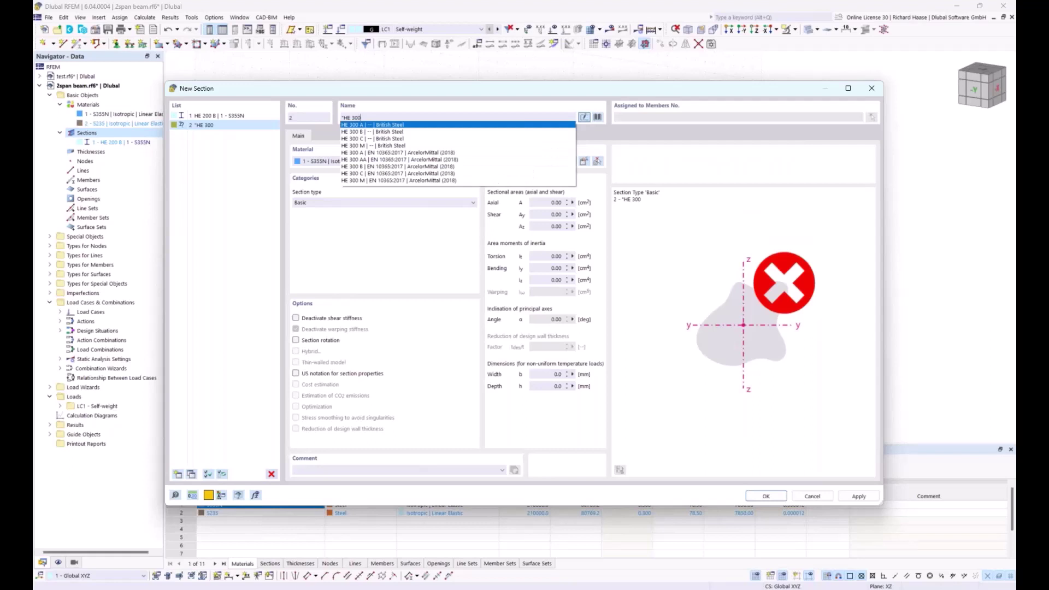
{"action": "type", "text": "B"}
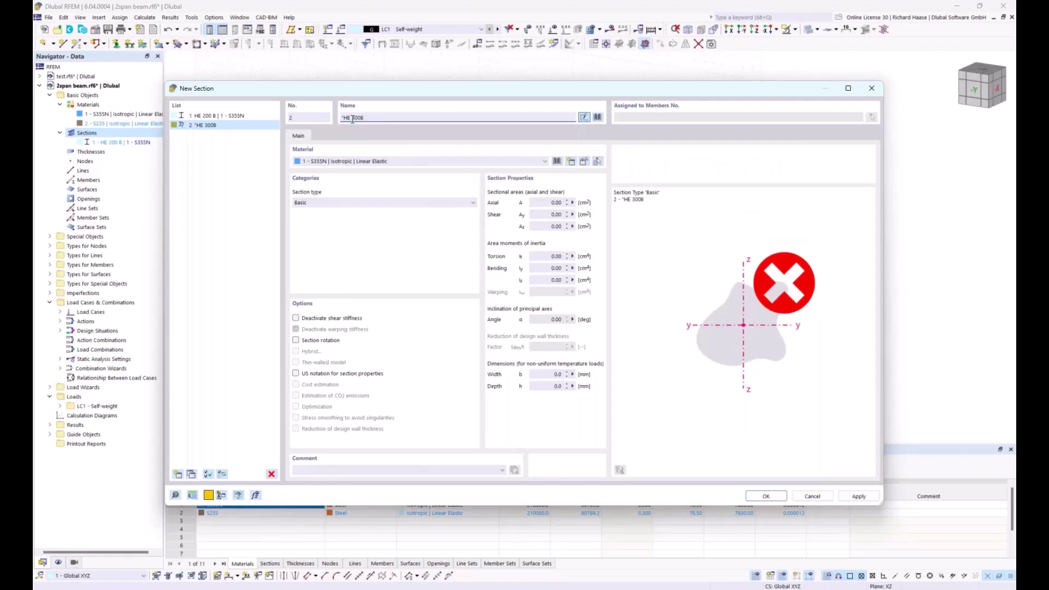
- Correct the section search to "HEB 300", choose HEB 300 | Euronorm 53-62; DIN 1025-2 | SZS and add the section
{"action": "left_click", "coordinate": [353, 119]}
{"action": "type", "text": "B"}
{"action": "key", "text": "End"}
{"action": "key", "text": "BackSpace"}
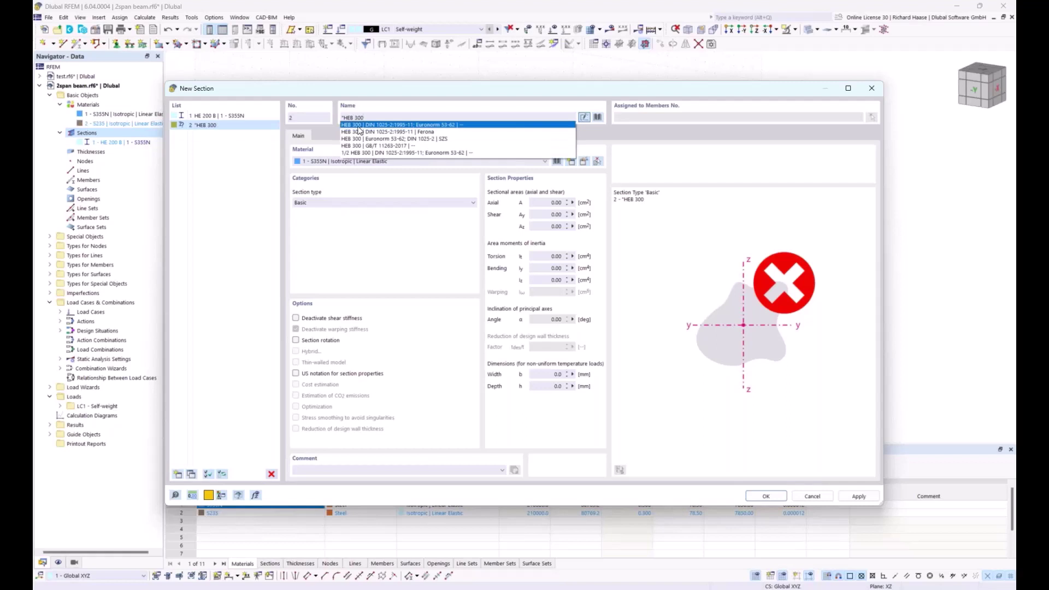
{"action": "left_click", "coordinate": [389, 139]}
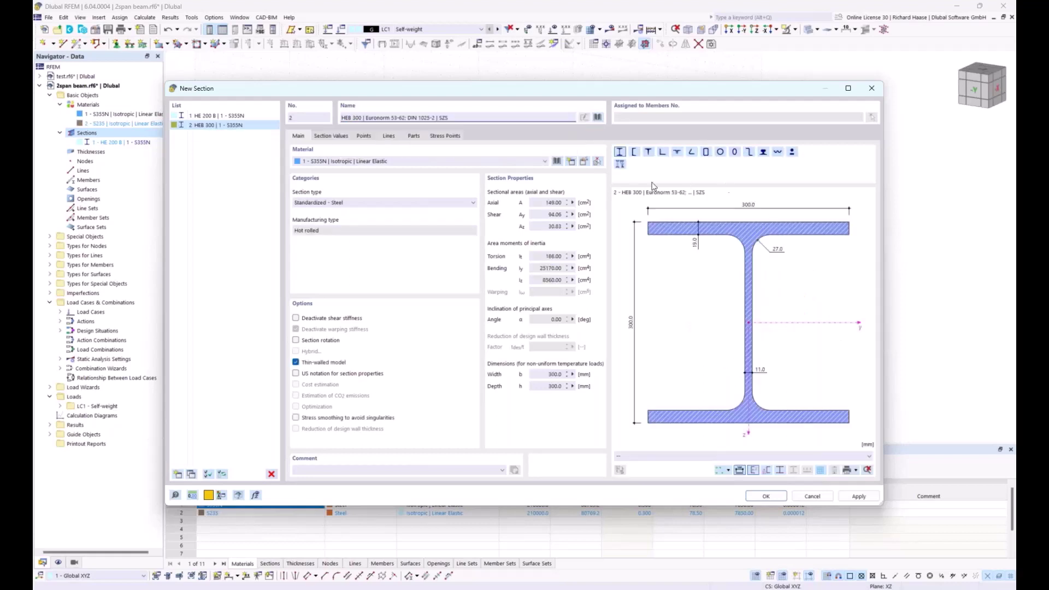
{"action": "left_click", "coordinate": [764, 498]}
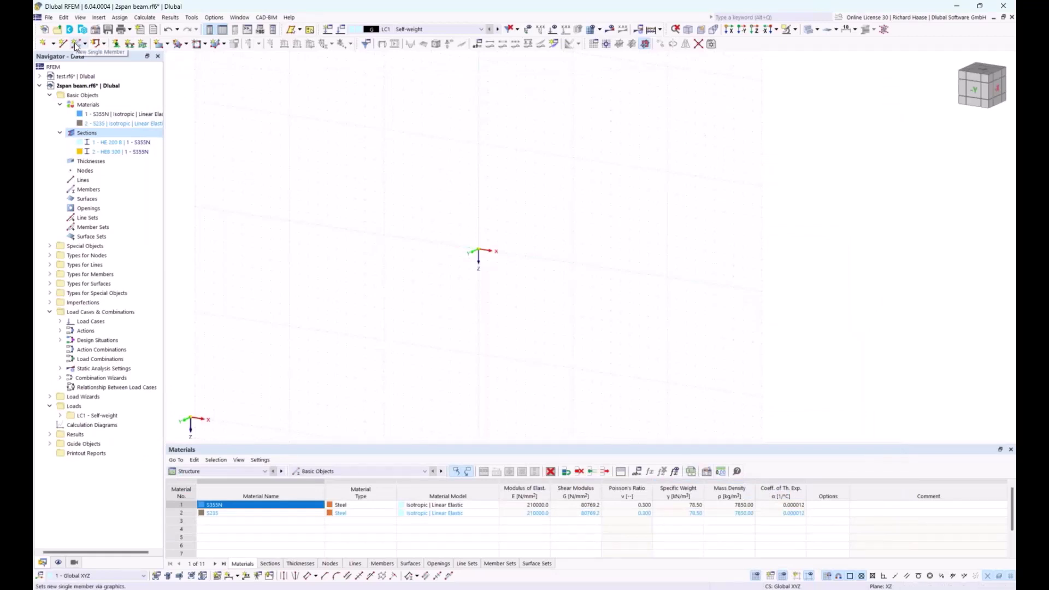
{"action": "left_click", "coordinate": [77, 43]}
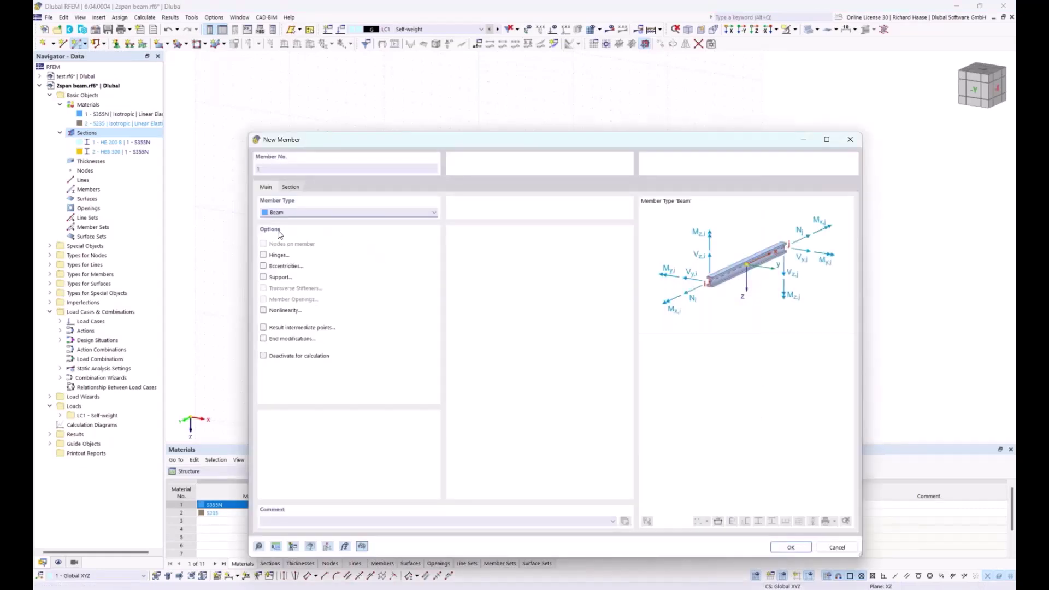
{"action": "left_click", "coordinate": [291, 188]}
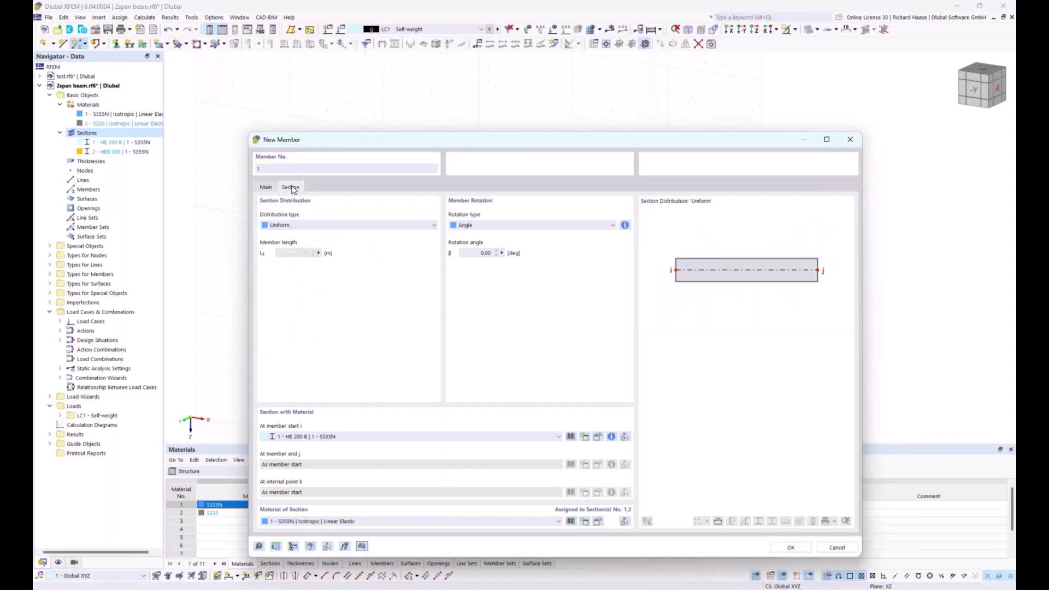
{"action": "left_click", "coordinate": [331, 436]}
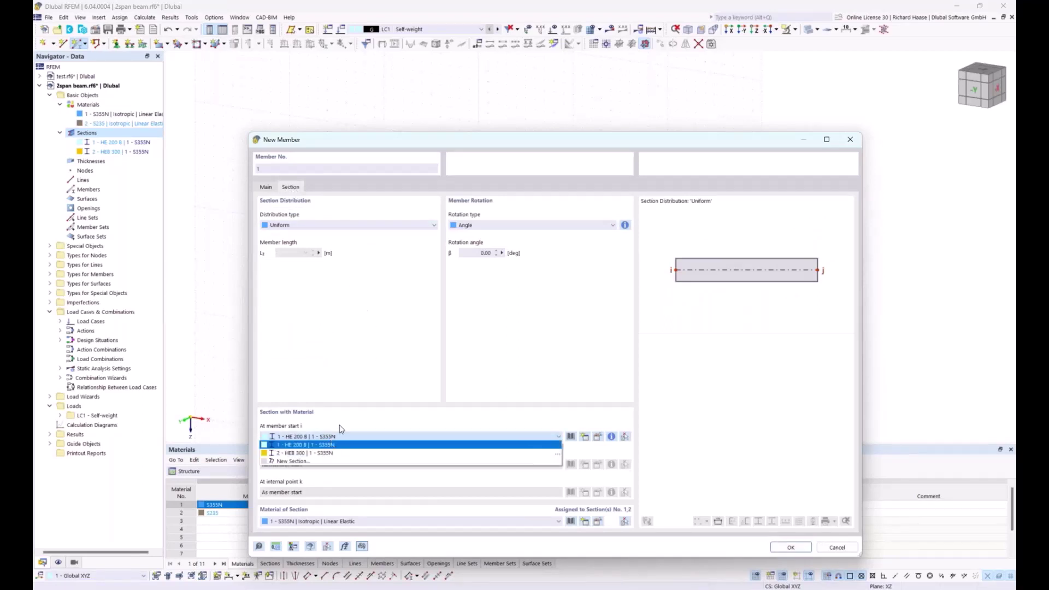
{"action": "left_click", "coordinate": [339, 425]}
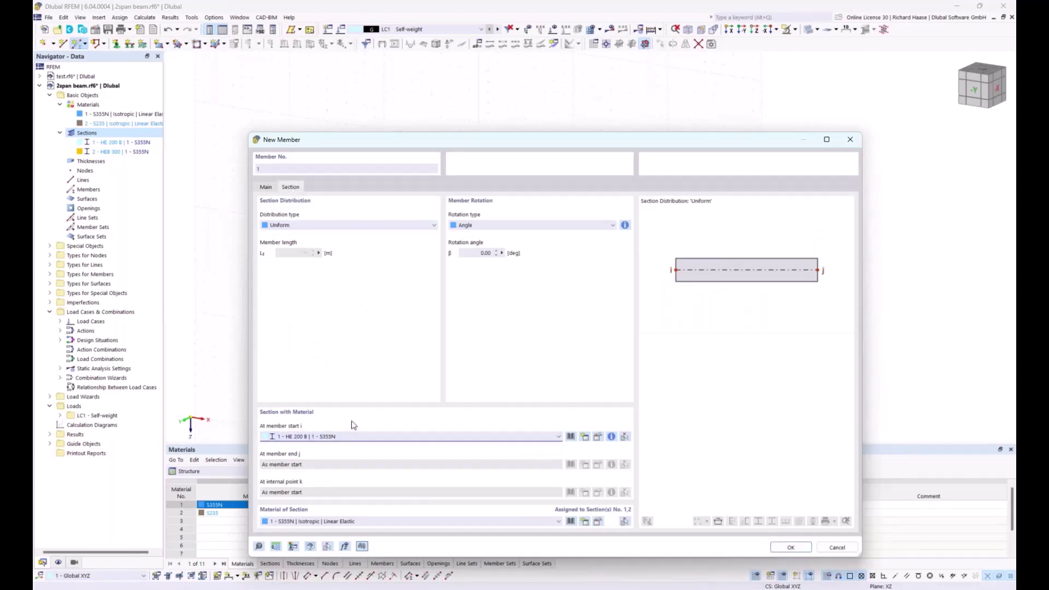
{"action": "left_click", "coordinate": [849, 141]}
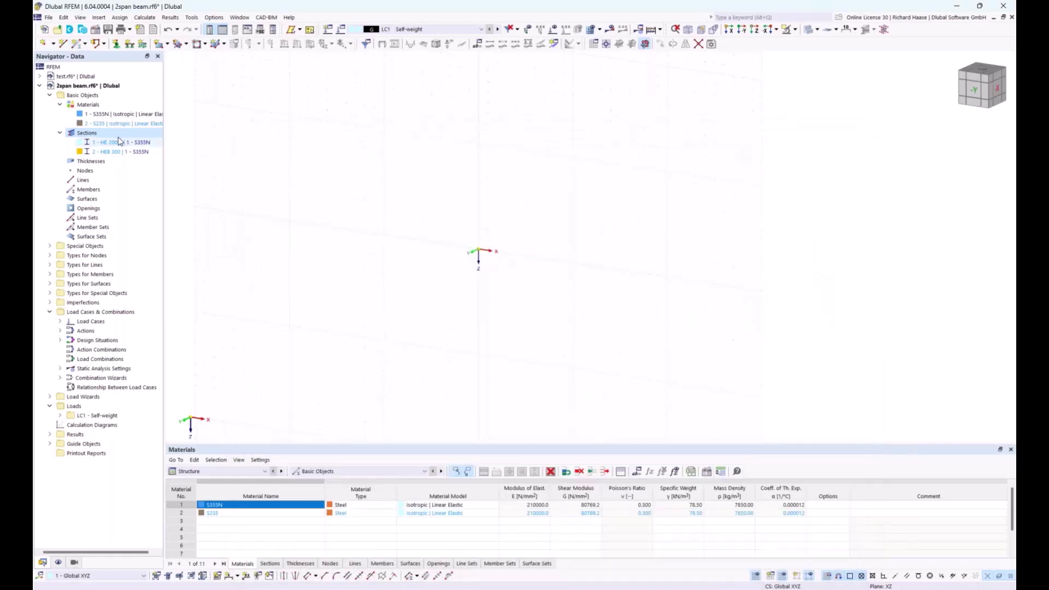
- Change the material of the HEB 300 section to 2 - S235 | Isotropic | Linear Elastic
{"action": "right_click", "coordinate": [153, 156]}
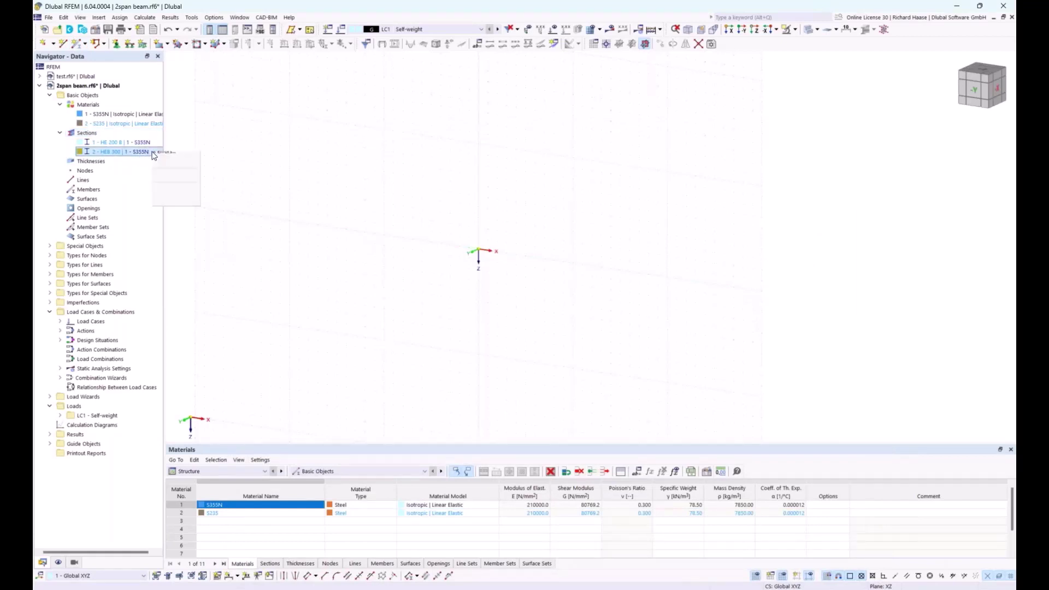
{"action": "left_click", "coordinate": [176, 158]}
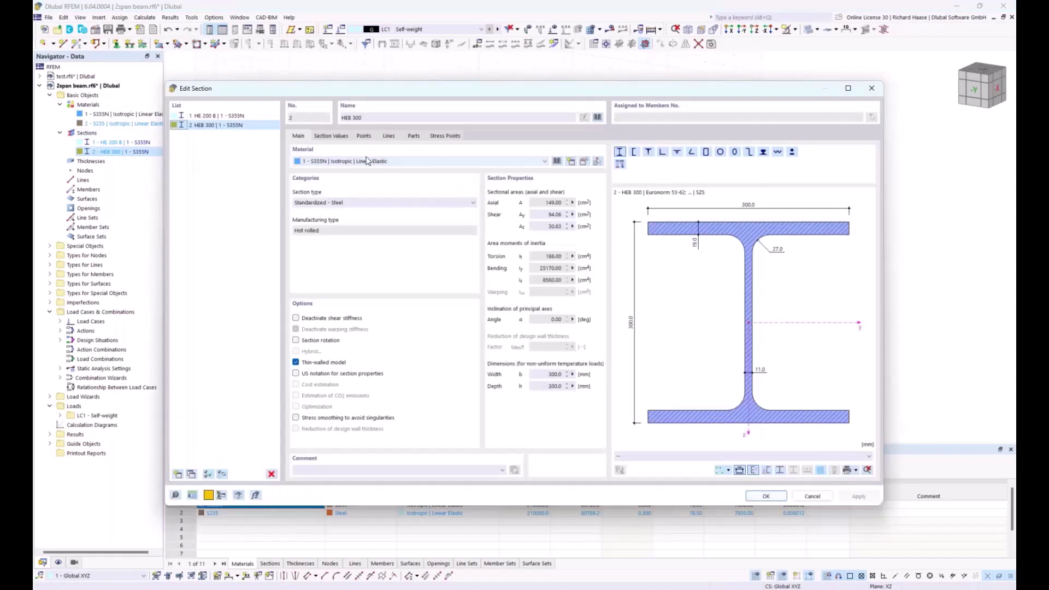
{"action": "left_click", "coordinate": [320, 162]}
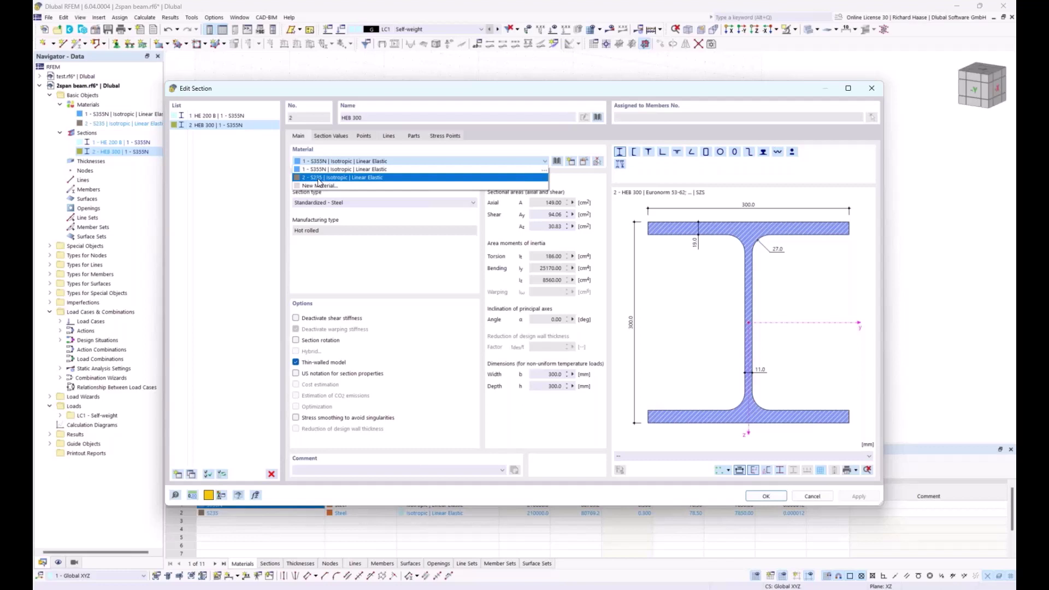
{"action": "left_click", "coordinate": [319, 178]}
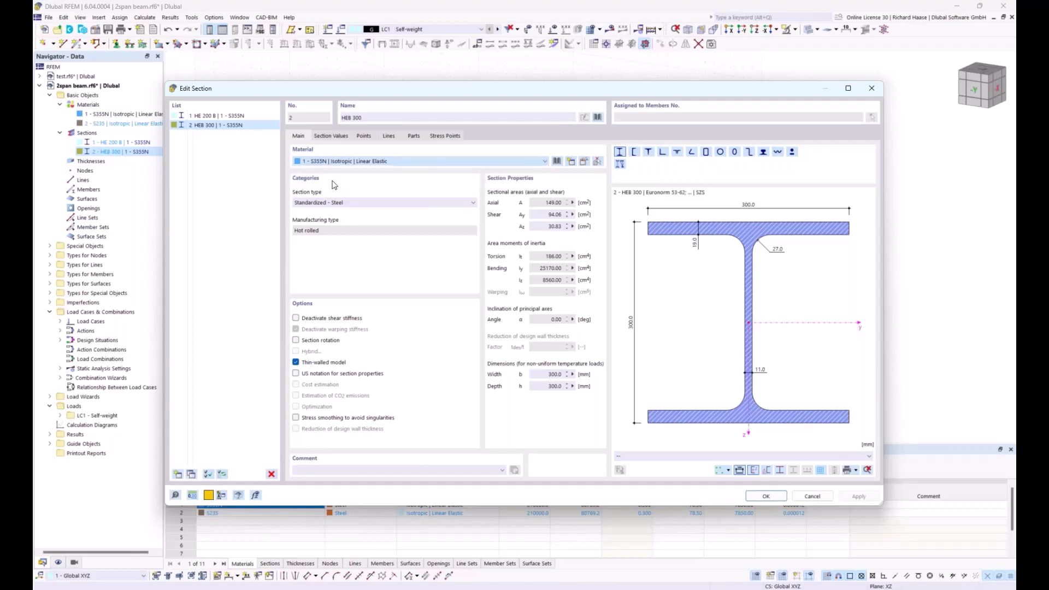
{"action": "left_click", "coordinate": [766, 497]}
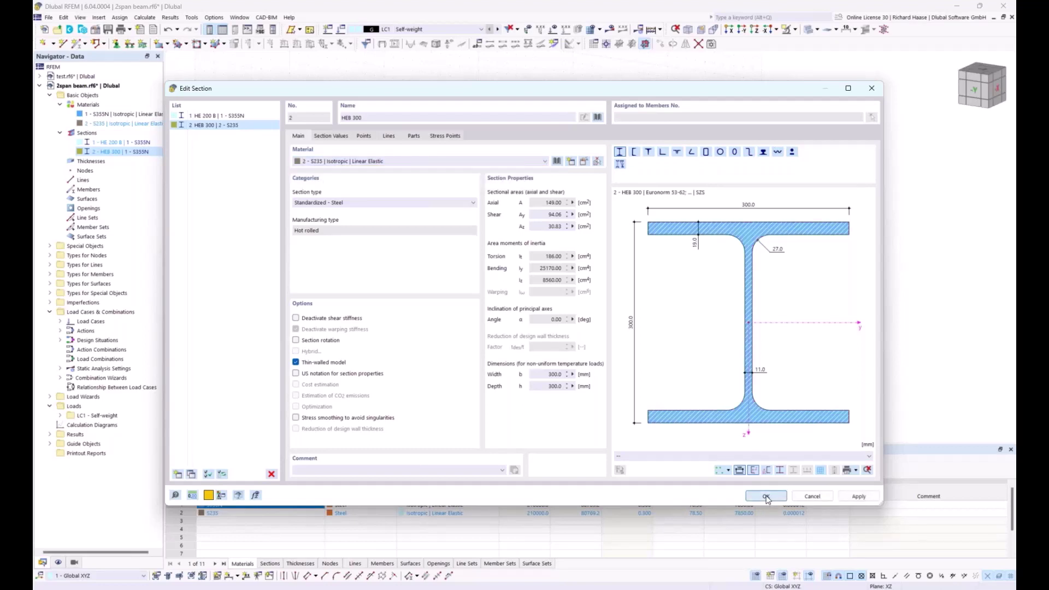
- Create a single beam member with section 2 - HEB 300 | 2 - S235 from the origin to X = 10 m, Z = 0
{"action": "left_click", "coordinate": [76, 45]}
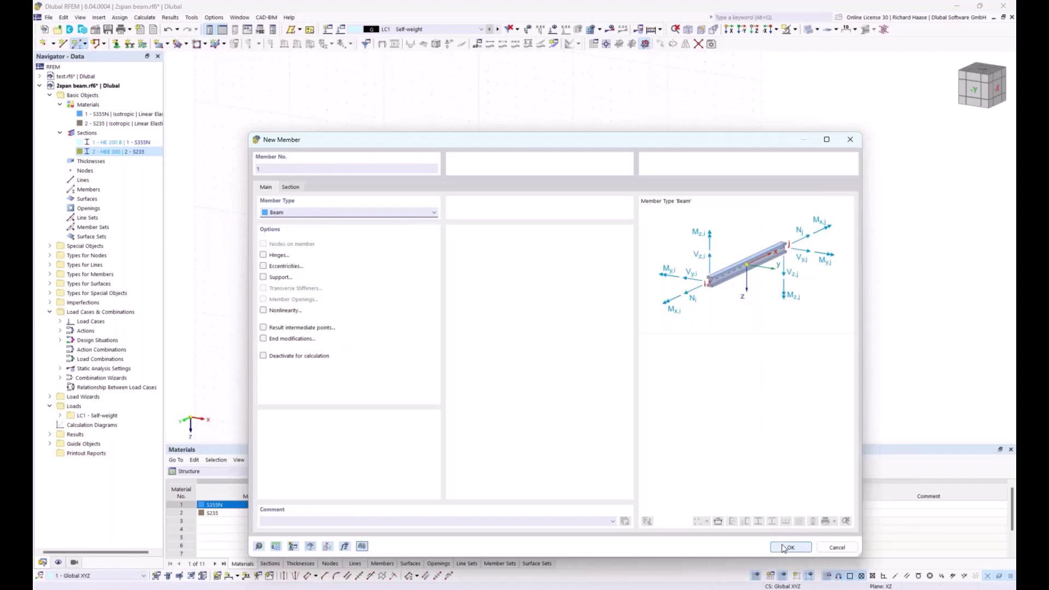
{"action": "left_click", "coordinate": [293, 187]}
{"action": "left_click", "coordinate": [304, 437]}
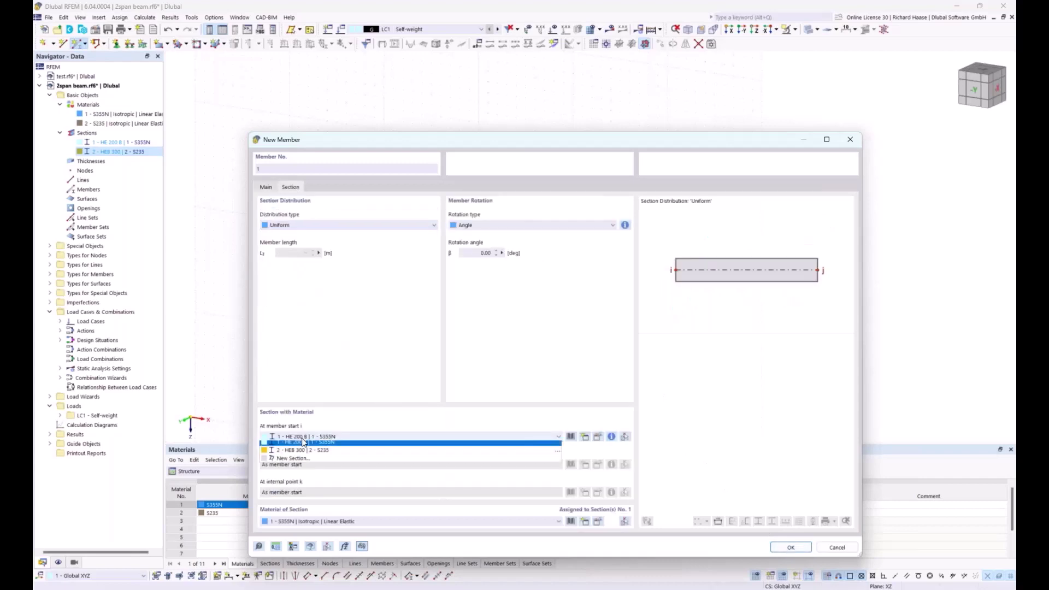
{"action": "left_click", "coordinate": [316, 450]}
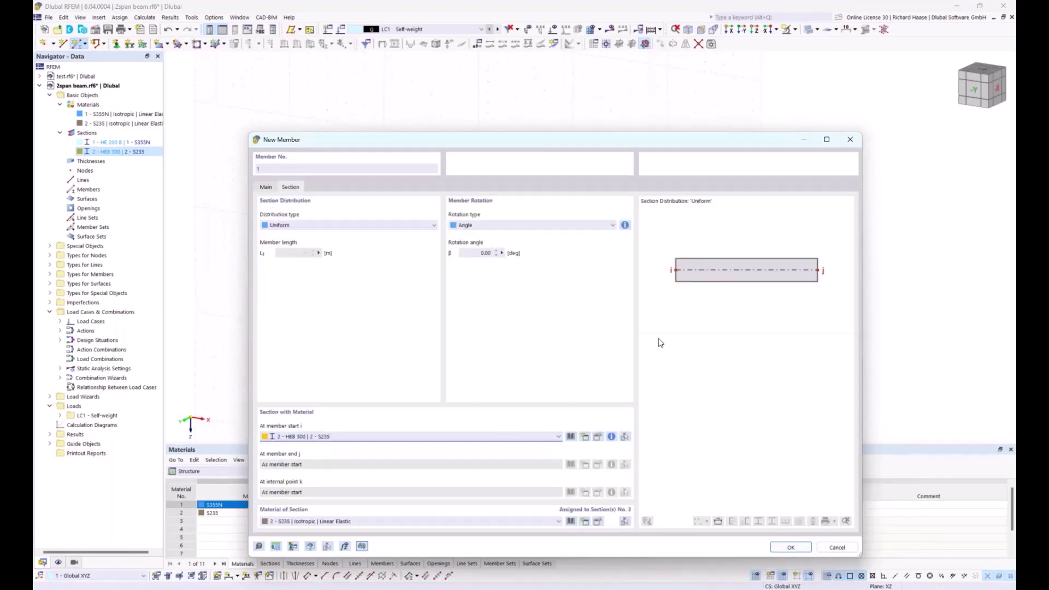
{"action": "left_click", "coordinate": [791, 547]}
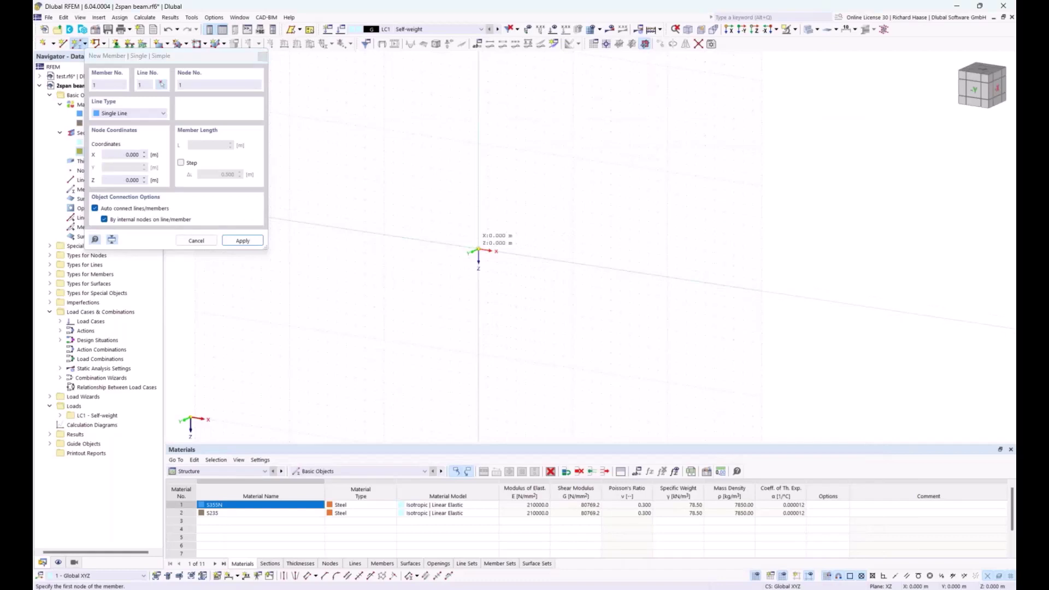
{"action": "left_click", "coordinate": [478, 250]}
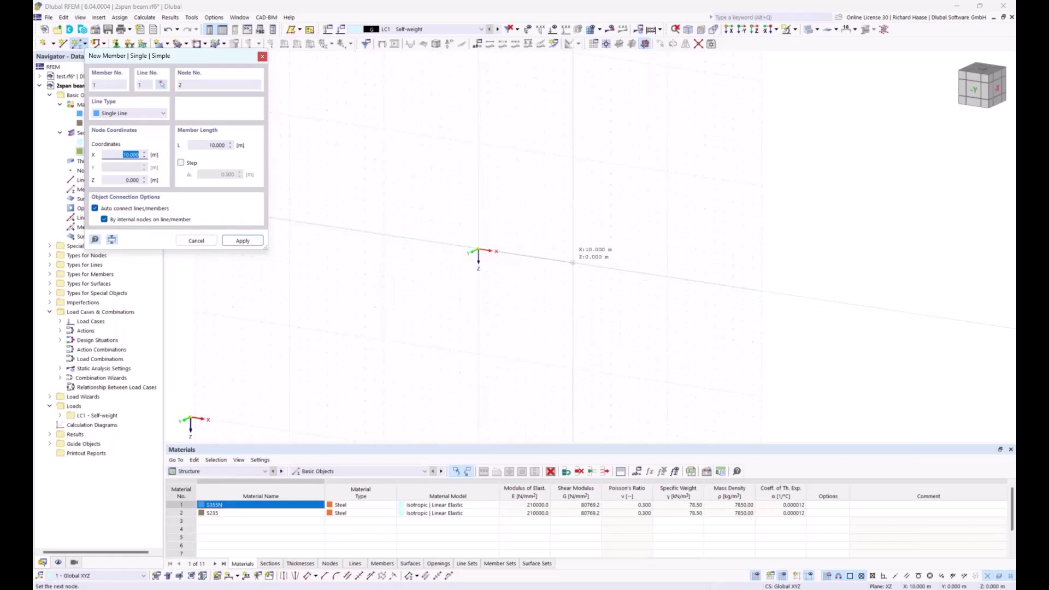
{"action": "left_click", "coordinate": [572, 262]}
{"action": "scroll", "coordinate": [522, 257], "scroll_direction": "up", "scroll_amount": 1}
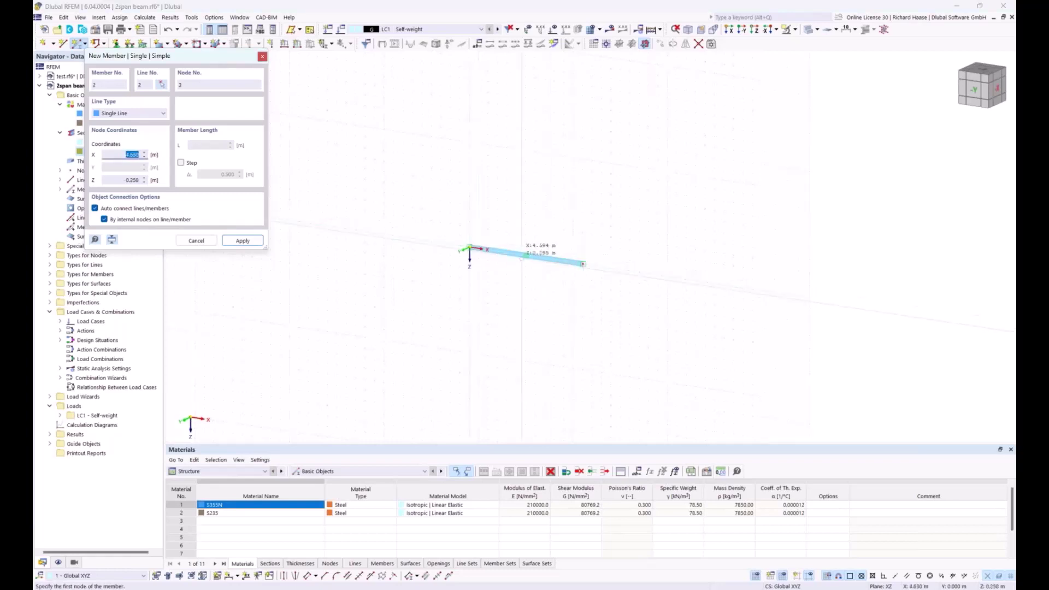
{"action": "scroll", "coordinate": [522, 256], "scroll_direction": "up", "scroll_amount": 3}
{"action": "key", "text": "Escape"}
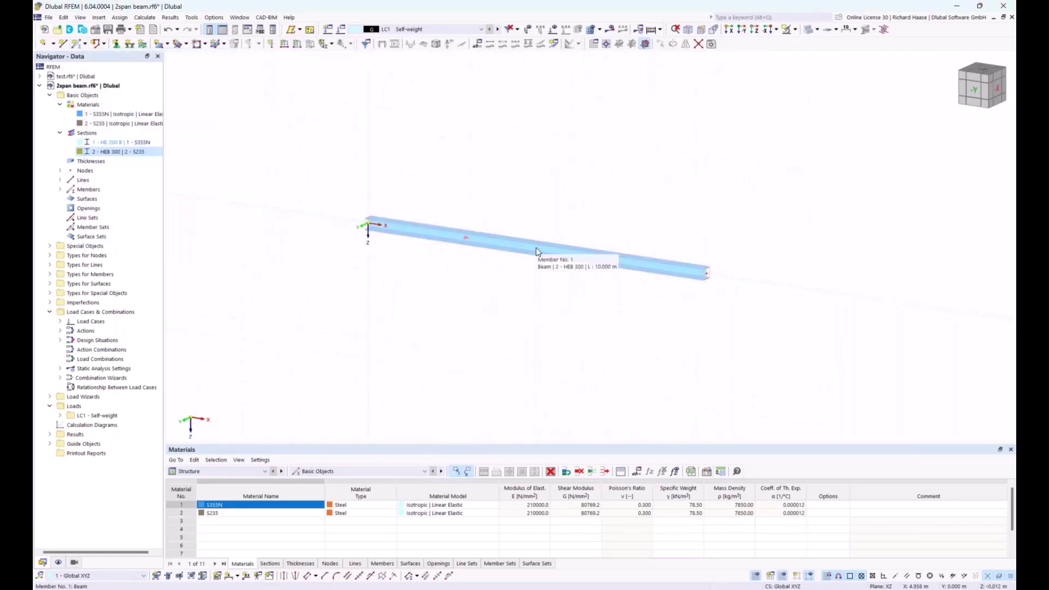
- Add an intermediate node at 5 m on the beam using Divide Member by distance, with 'On Member' nodes created without dividing the member
{"action": "right_click", "coordinate": [536, 249]}
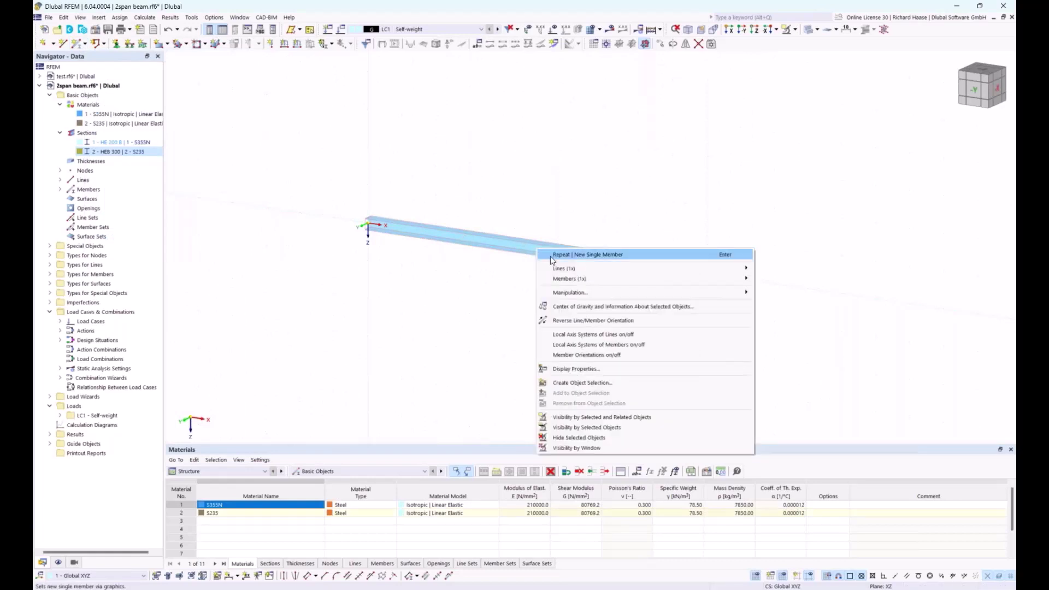
{"action": "mouse_move", "coordinate": [704, 280]}
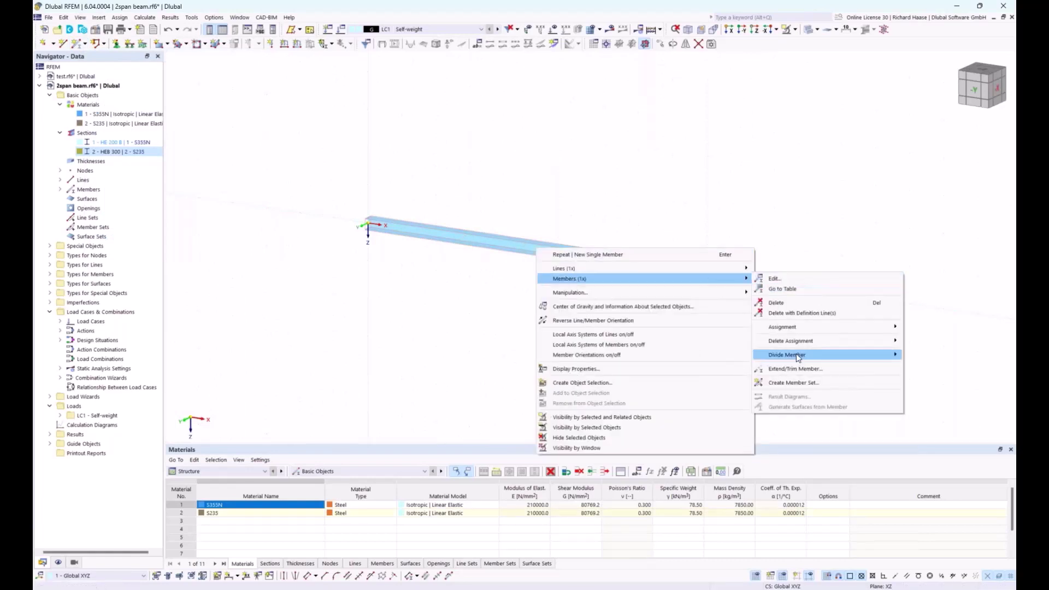
{"action": "mouse_move", "coordinate": [798, 358]}
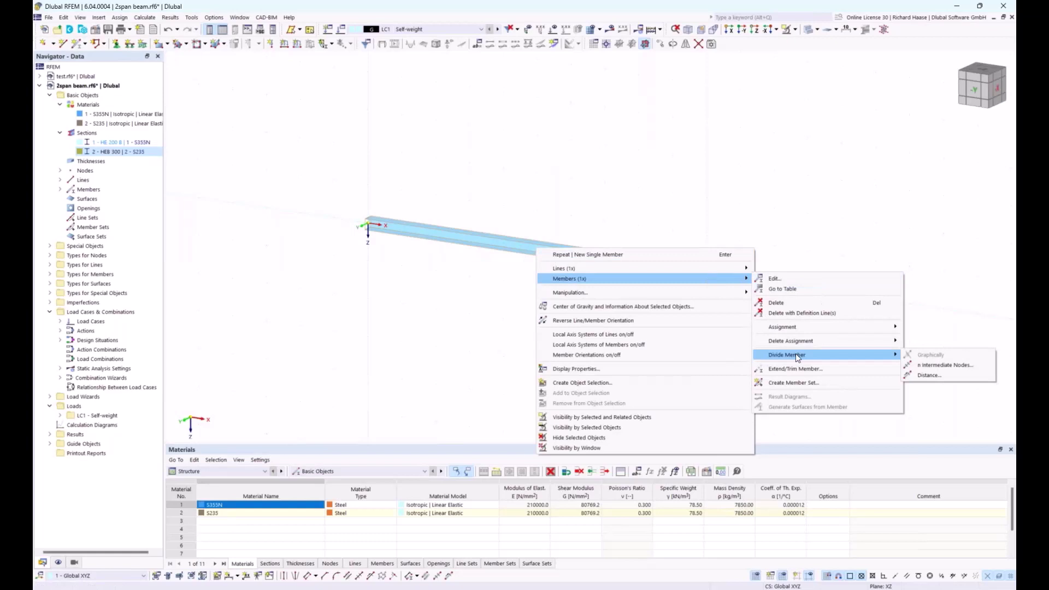
{"action": "left_click", "coordinate": [930, 375]}
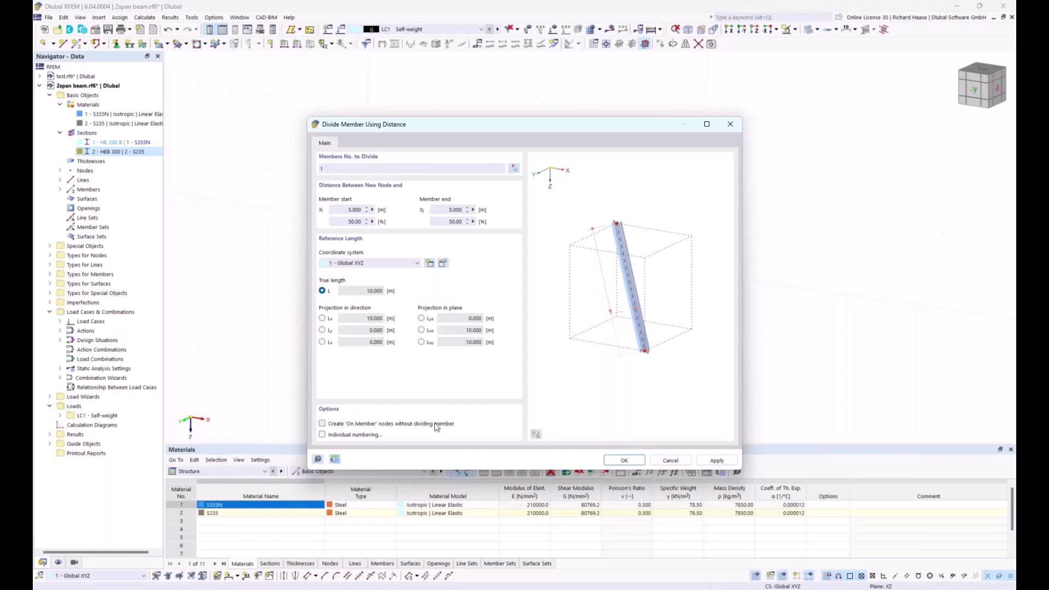
{"action": "left_click", "coordinate": [322, 423]}
{"action": "left_click", "coordinate": [624, 461]}
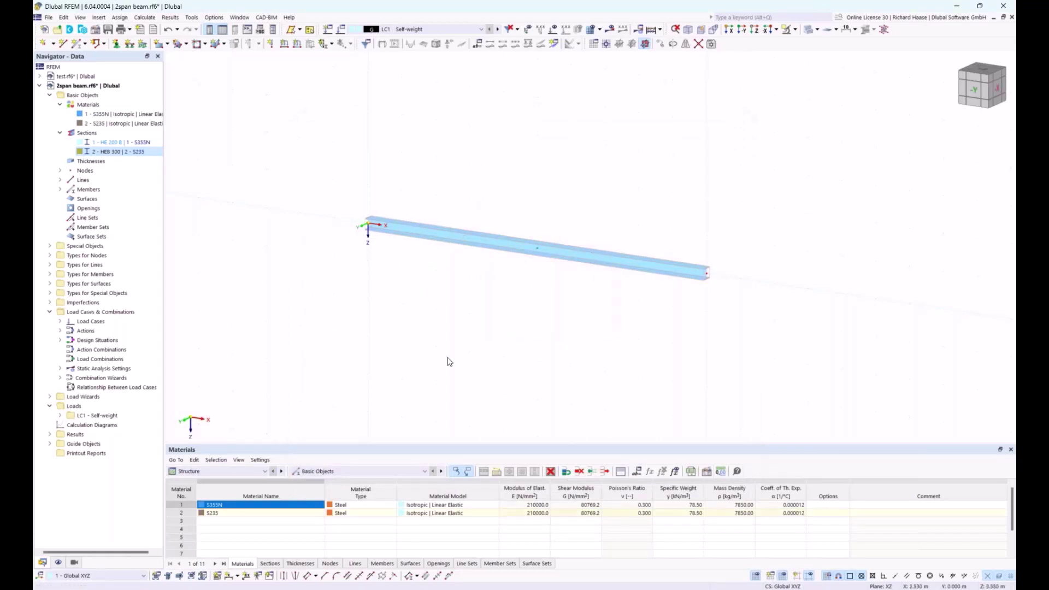
{"action": "left_click", "coordinate": [116, 45]}
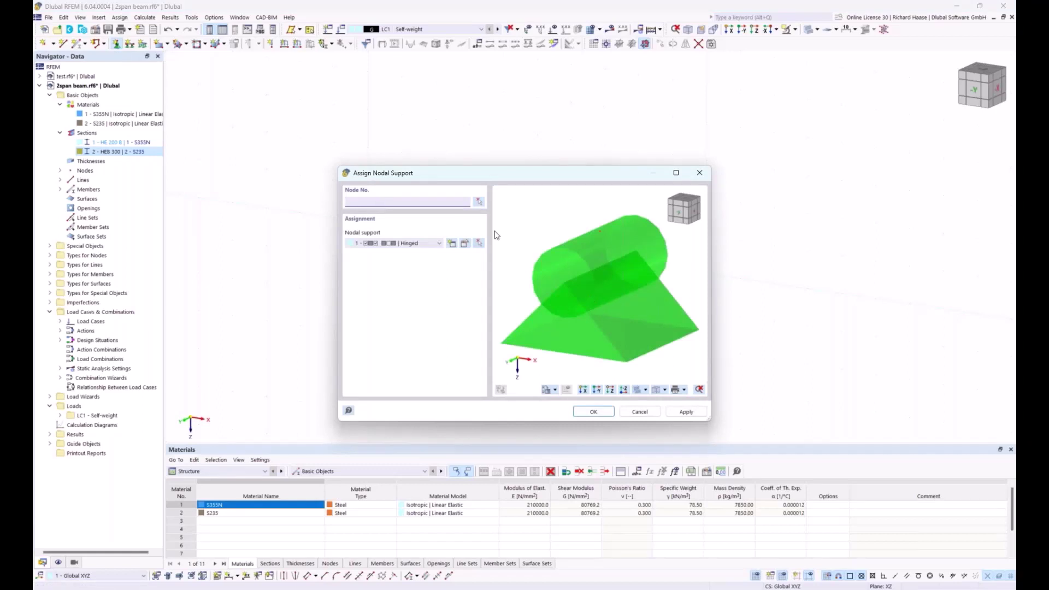
{"action": "left_click", "coordinate": [480, 202]}
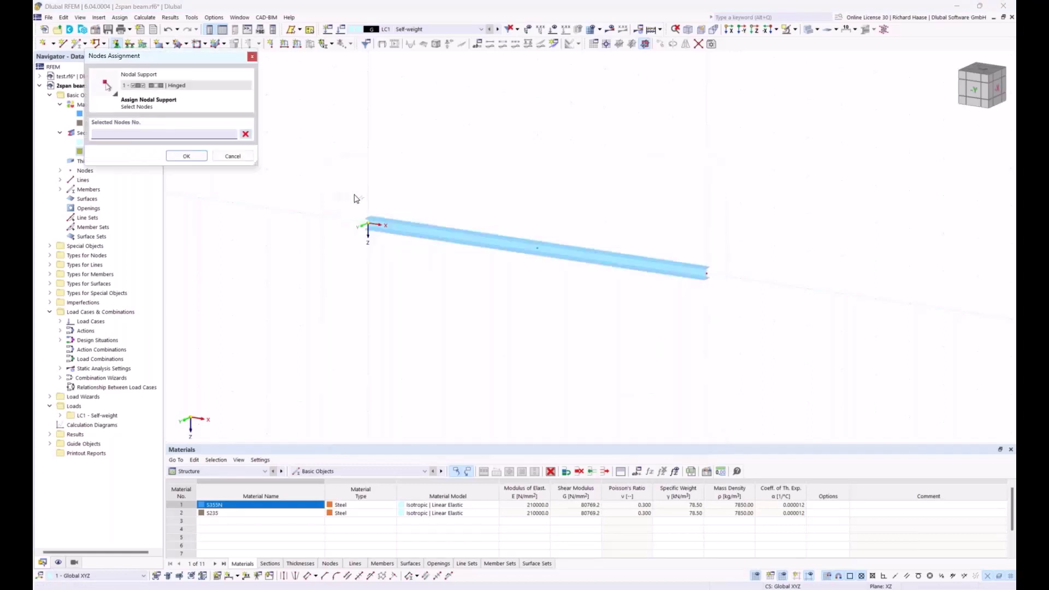
{"action": "left_click_drag", "start_coordinate": [359, 197], "coordinate": [409, 261]}
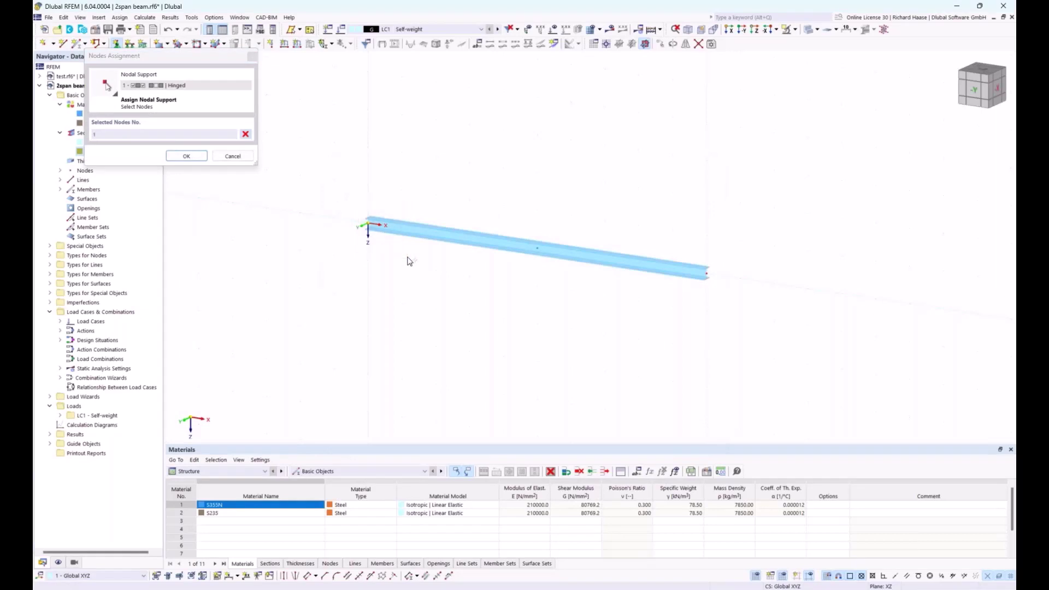
{"action": "left_click", "coordinate": [187, 156]}
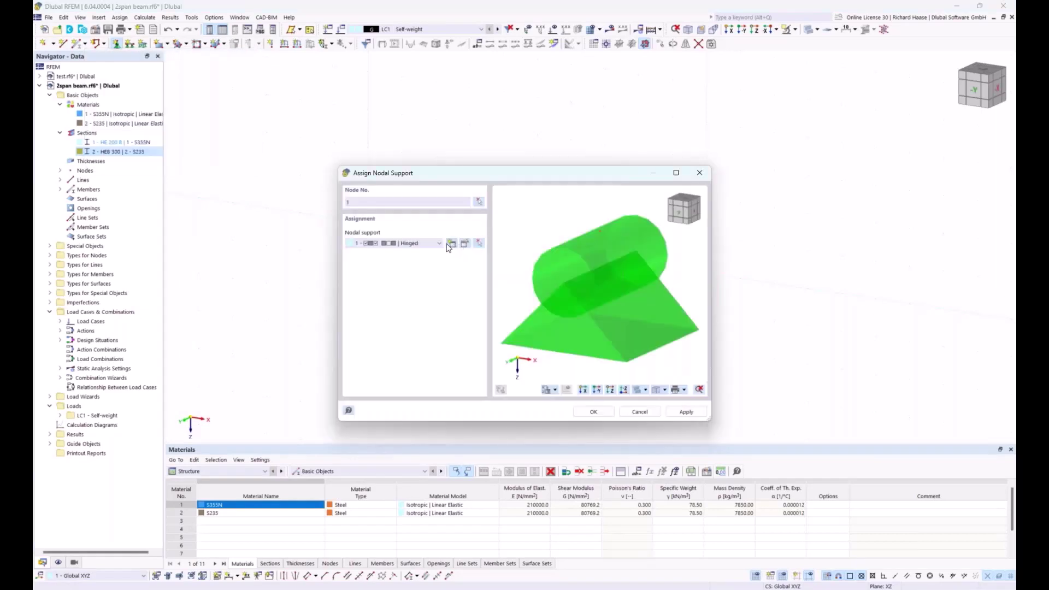
{"action": "left_click", "coordinate": [419, 245]}
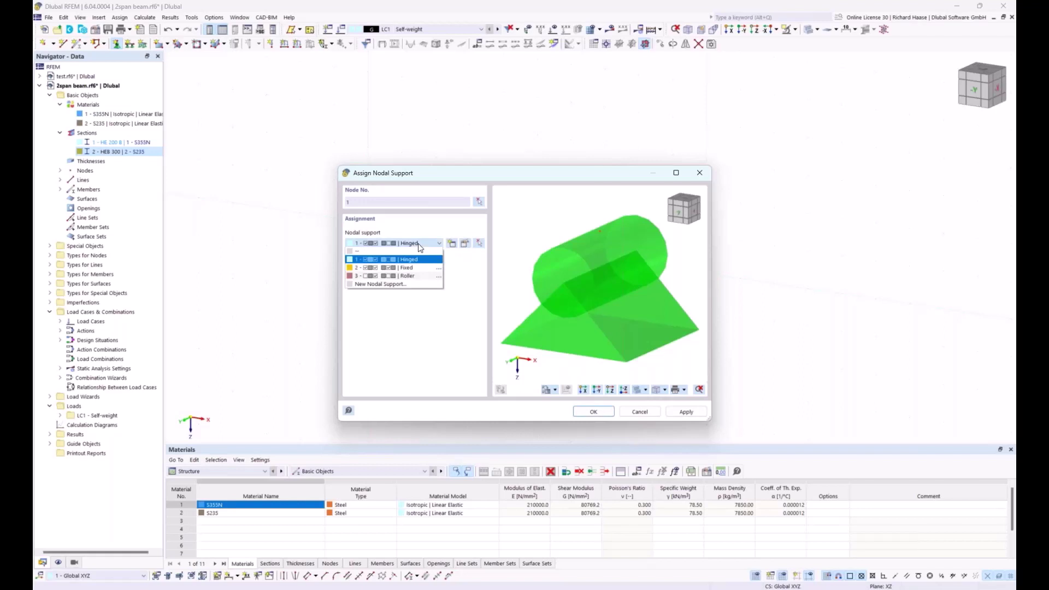
{"action": "left_click", "coordinate": [405, 276]}
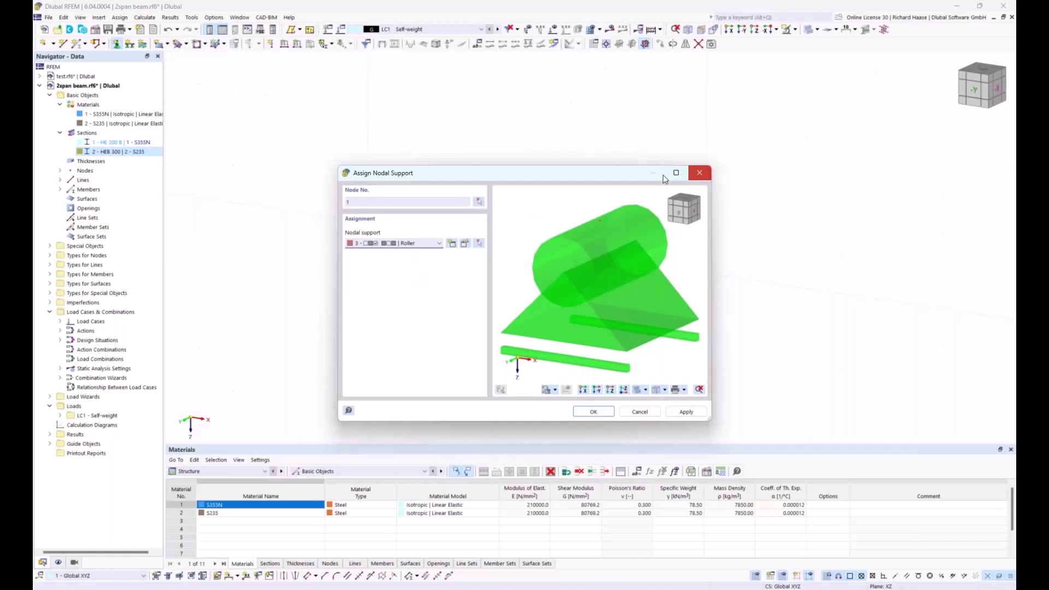
{"action": "left_click", "coordinate": [699, 173]}
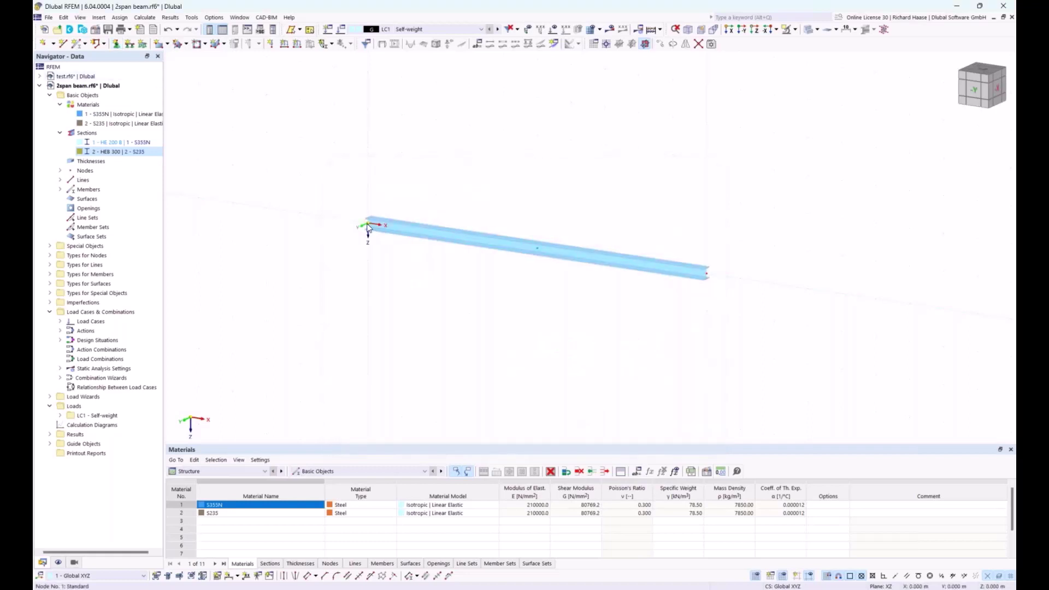
- Assign the Hinged nodal support to node 1 at the beam's start
{"action": "scroll", "coordinate": [367, 224], "scroll_direction": "up", "scroll_amount": 2}
{"action": "scroll", "coordinate": [368, 224], "scroll_direction": "up", "scroll_amount": 4}
{"action": "left_click", "coordinate": [117, 45]}
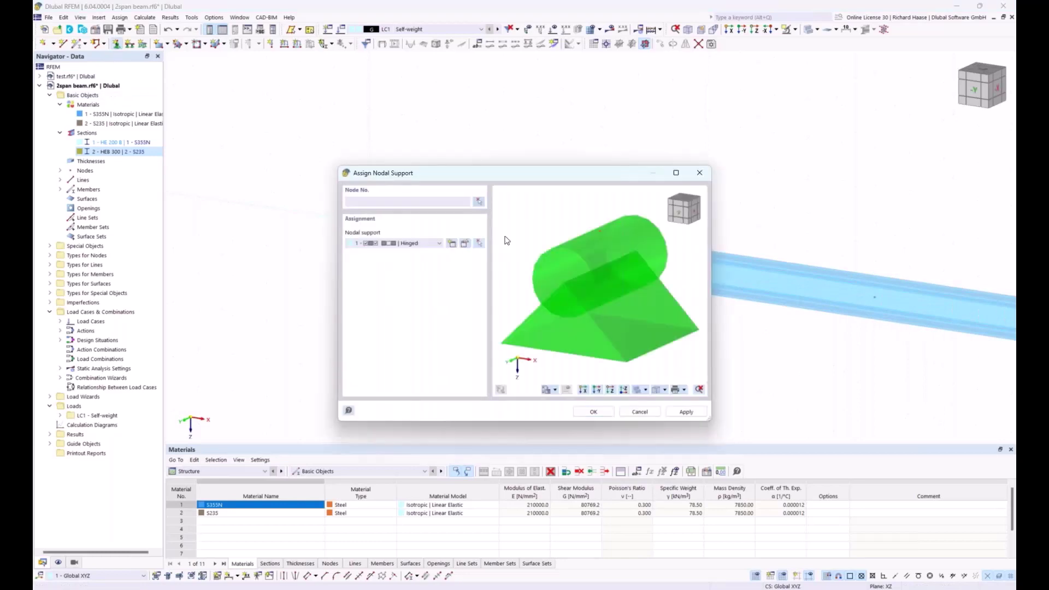
{"action": "left_click", "coordinate": [479, 201]}
{"action": "left_click_drag", "start_coordinate": [356, 172], "coordinate": [427, 279]}
{"action": "left_click", "coordinate": [185, 156]}
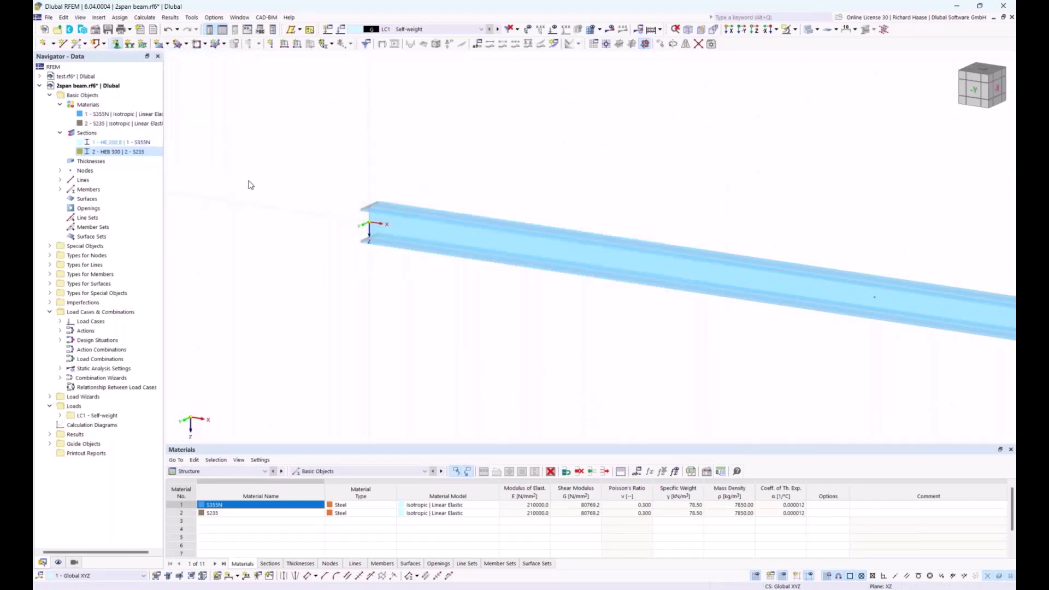
{"action": "left_click", "coordinate": [593, 411]}
- Enlarge the displayed size of the nodal support graphics at the beam's start
{"action": "scroll", "coordinate": [401, 278], "scroll_direction": "down", "scroll_amount": 3}
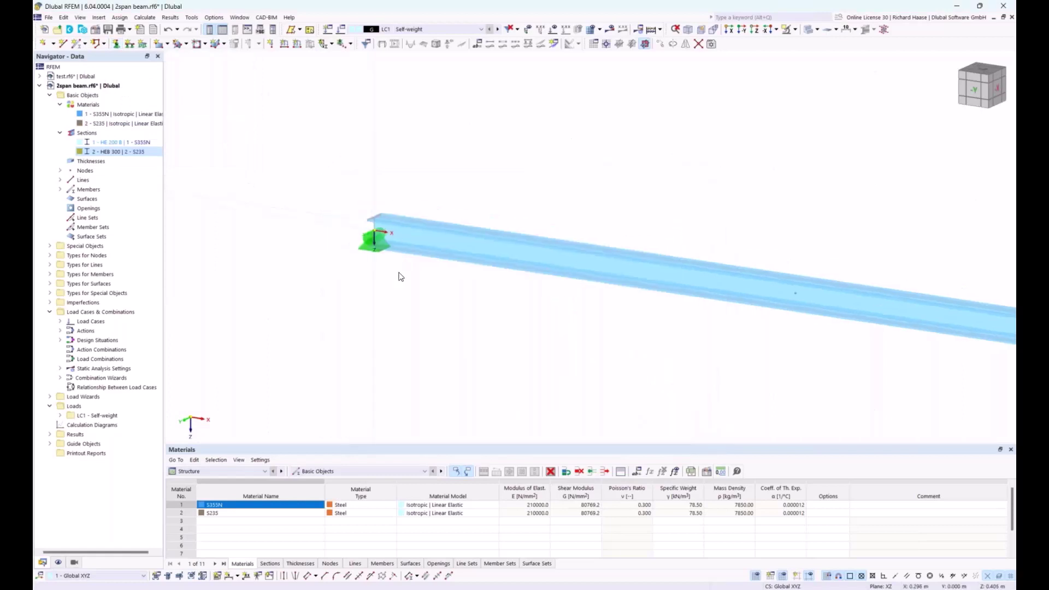
{"action": "scroll", "coordinate": [399, 276], "scroll_direction": "up", "scroll_amount": 2}
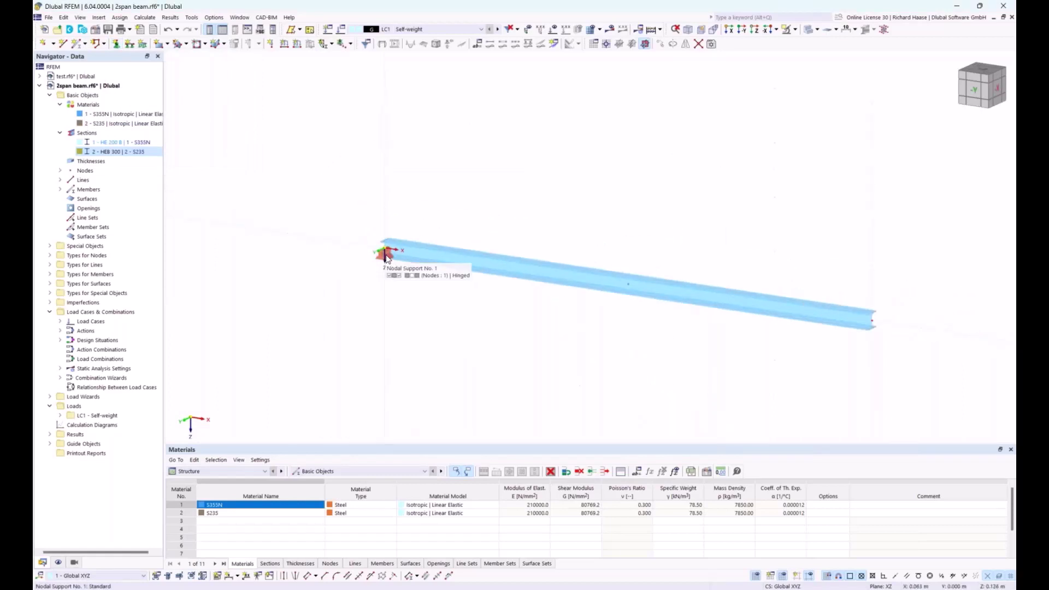
{"action": "right_click", "coordinate": [385, 256]}
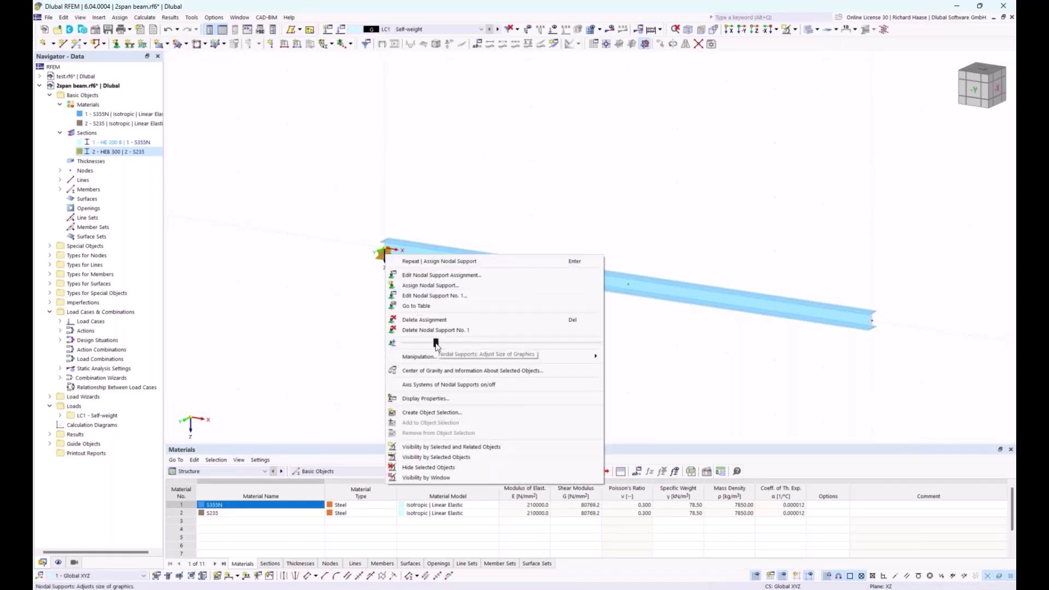
{"action": "left_click_drag", "start_coordinate": [435, 343], "coordinate": [462, 340]}
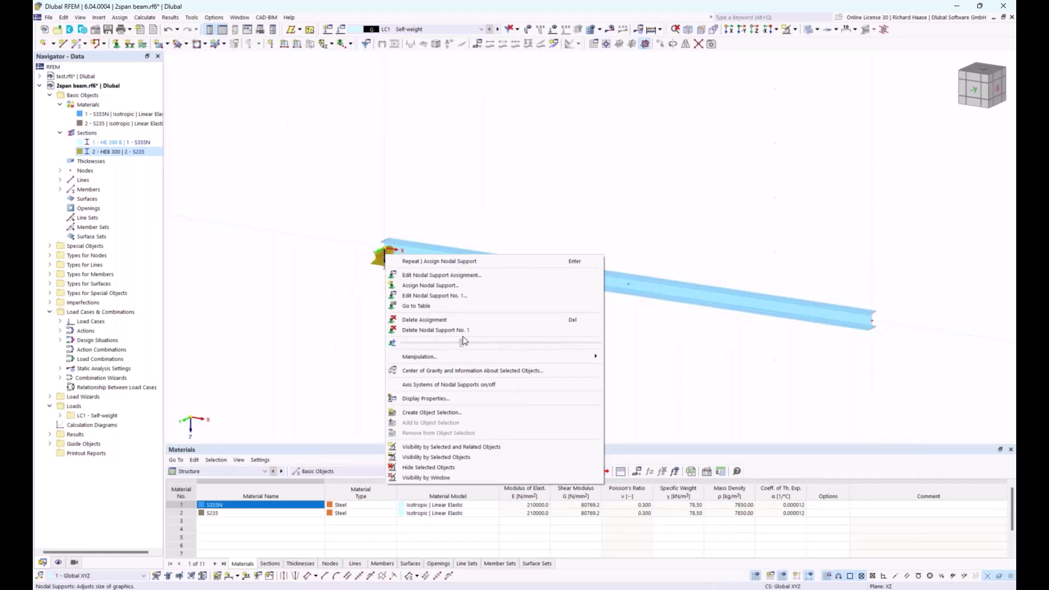
- Assign the Roller nodal support to nodes 2 and 3 at the beam's middle and far end
{"action": "left_click", "coordinate": [628, 336]}
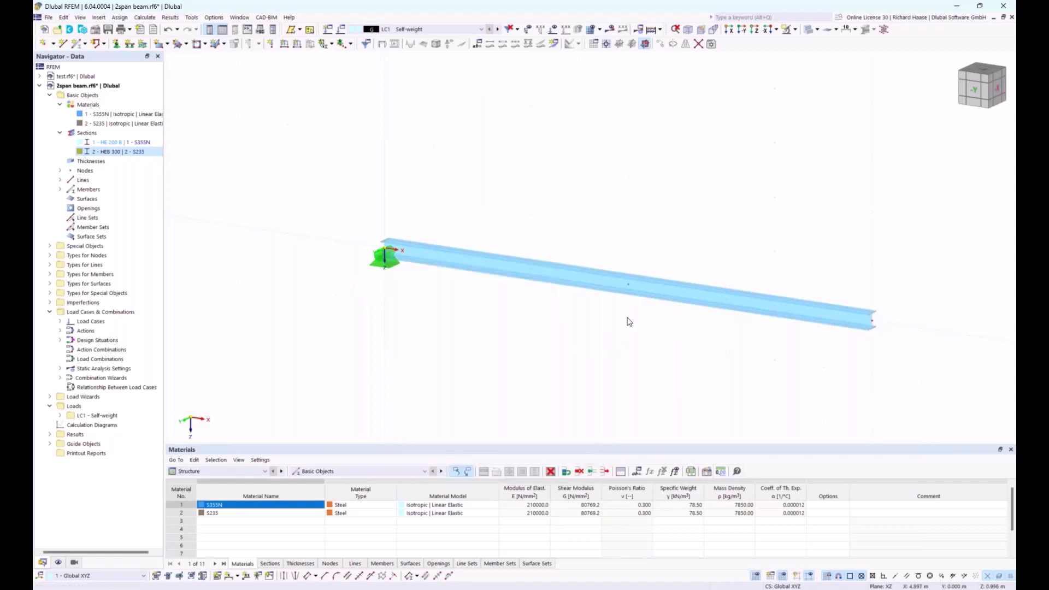
{"action": "middle_click_drag", "start_coordinate": [574, 230], "coordinate": [530, 228]}
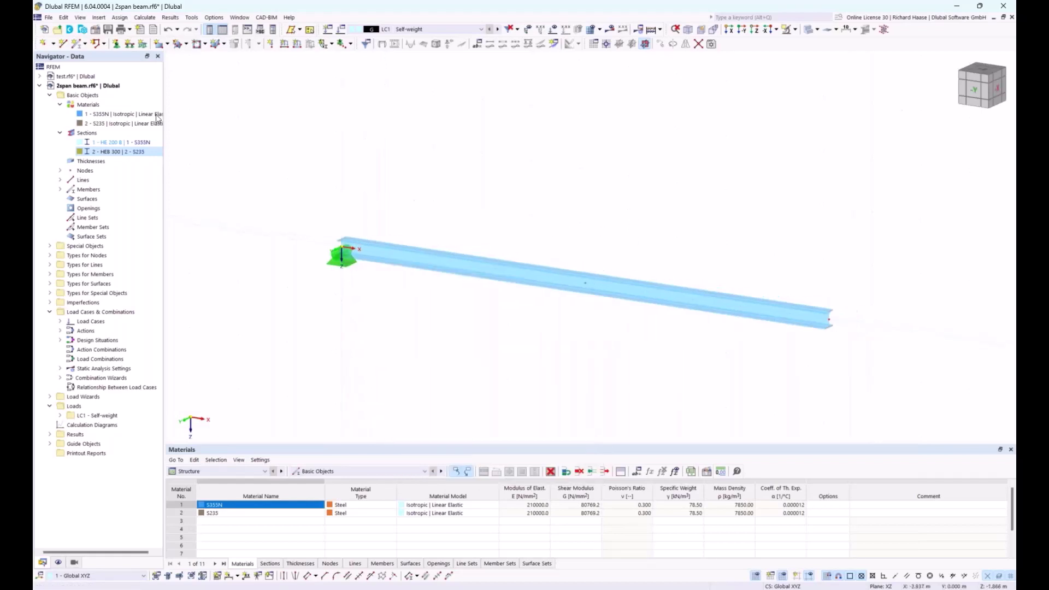
{"action": "left_click", "coordinate": [115, 46]}
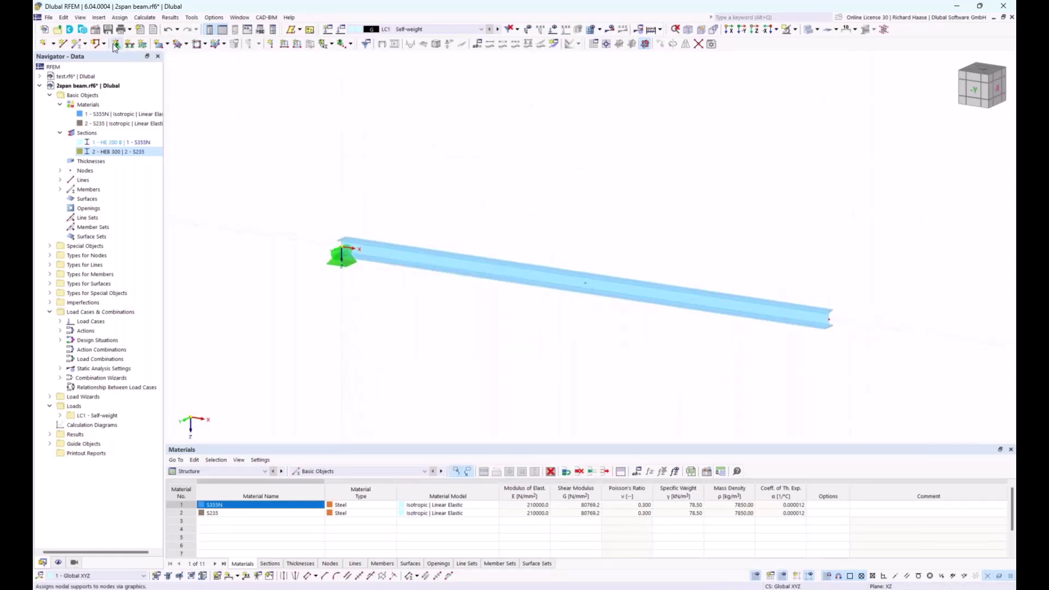
{"action": "left_click", "coordinate": [425, 246]}
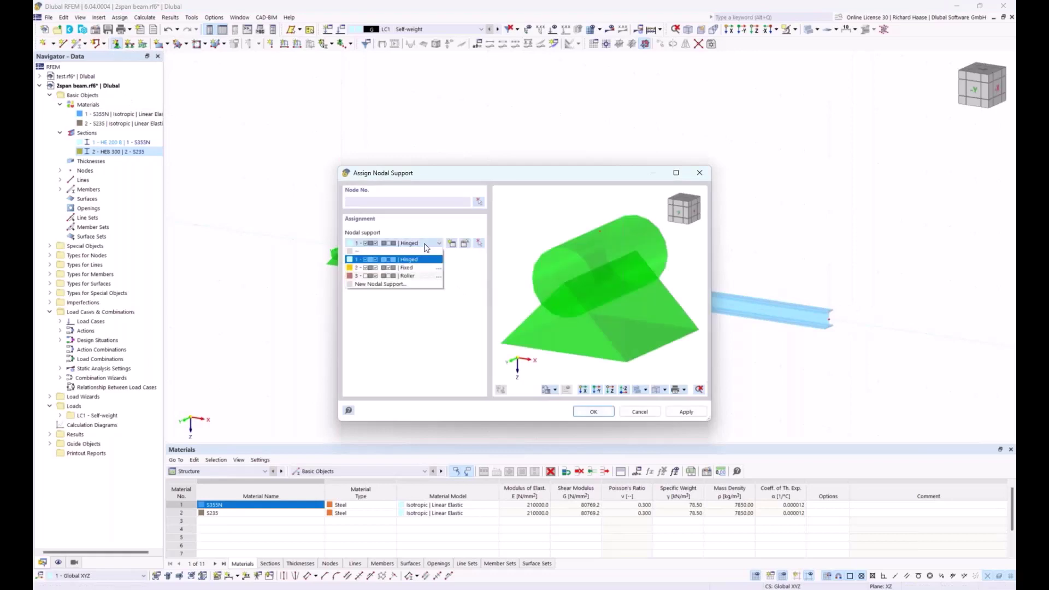
{"action": "left_click", "coordinate": [416, 275]}
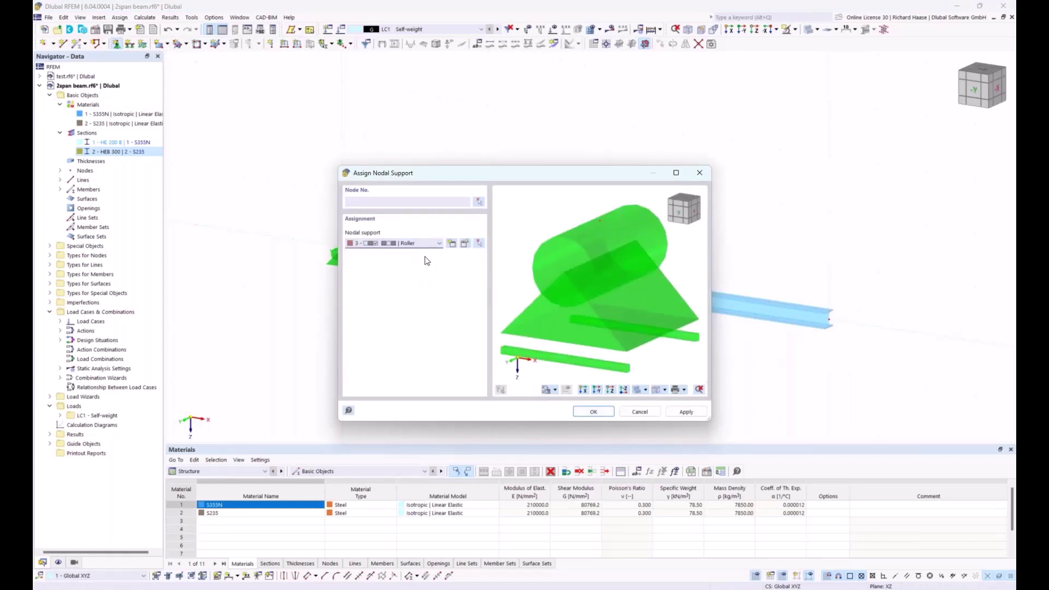
{"action": "left_click", "coordinate": [478, 200]}
{"action": "left_click_drag", "start_coordinate": [559, 251], "coordinate": [623, 322]}
{"action": "left_click_drag", "start_coordinate": [802, 291], "coordinate": [857, 345]}
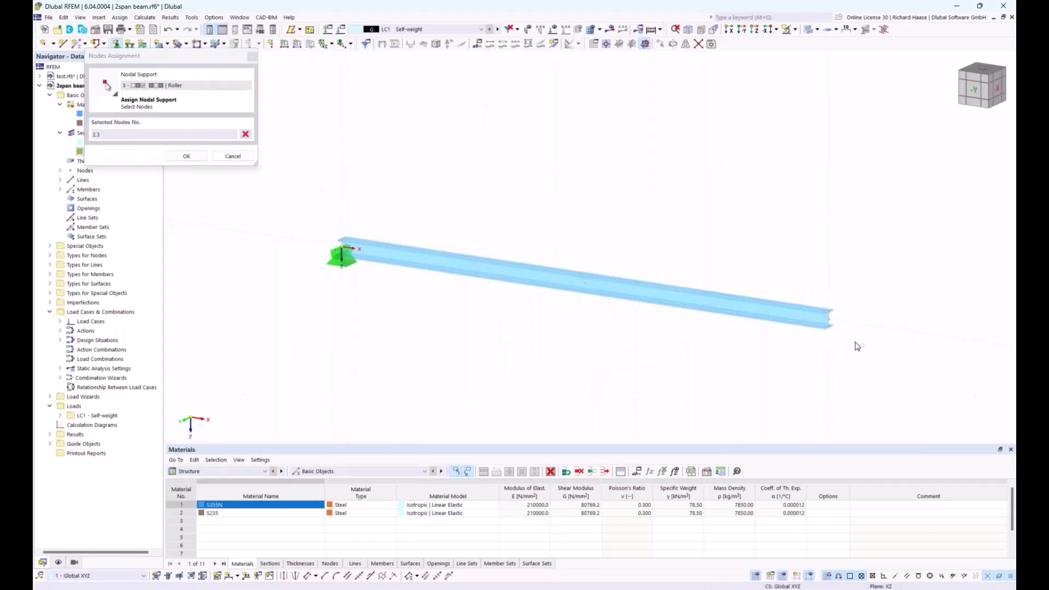
{"action": "left_click", "coordinate": [184, 157]}
{"action": "left_click", "coordinate": [594, 411]}
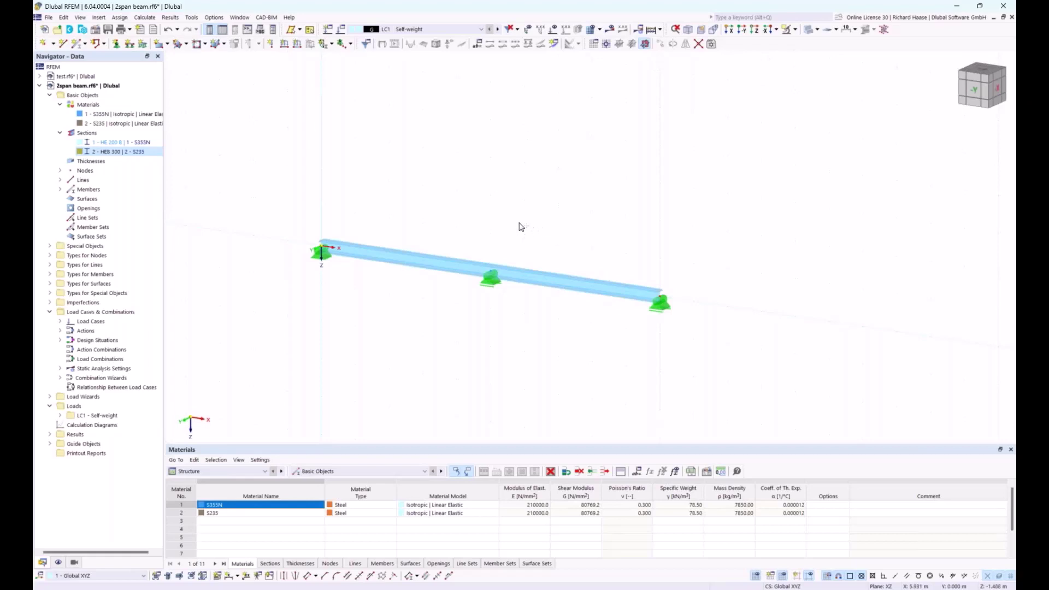
- Inspect the supported beam from several 3D directions and finish with the straight view along -Y
{"action": "mouse_move", "coordinate": [525, 227]}
{"action": "middle_mouse_down", "text": "ctrl"}
{"action": "mouse_move", "coordinate": [463, 226]}
{"action": "mouse_move", "coordinate": [410, 209]}
{"action": "mouse_move", "coordinate": [417, 195]}
{"action": "mouse_move", "coordinate": [470, 192]}
{"action": "mouse_move", "coordinate": [607, 252]}
{"action": "mouse_move", "coordinate": [510, 220]}
{"action": "mouse_move", "coordinate": [543, 237]}
{"action": "mouse_move", "coordinate": [608, 230]}
{"action": "mouse_move", "coordinate": [461, 234]}
{"action": "mouse_move", "coordinate": [489, 217]}
{"action": "mouse_move", "coordinate": [569, 229]}
{"action": "mouse_move", "coordinate": [501, 228]}
{"action": "mouse_move", "coordinate": [507, 233]}
{"action": "middle_mouse_up", "text": "ctrl"}
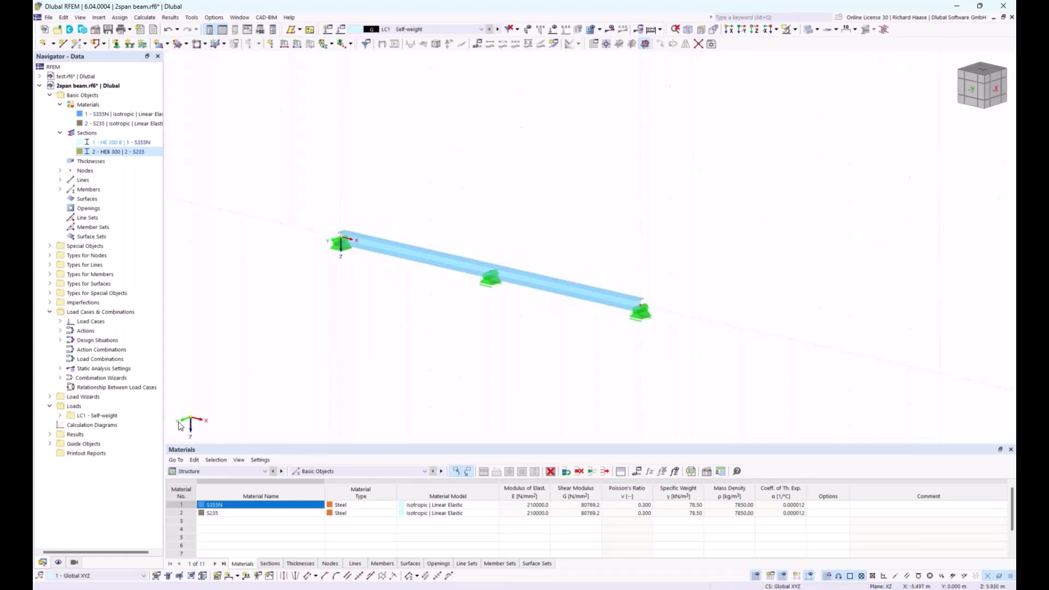
{"action": "left_click", "coordinate": [742, 32]}
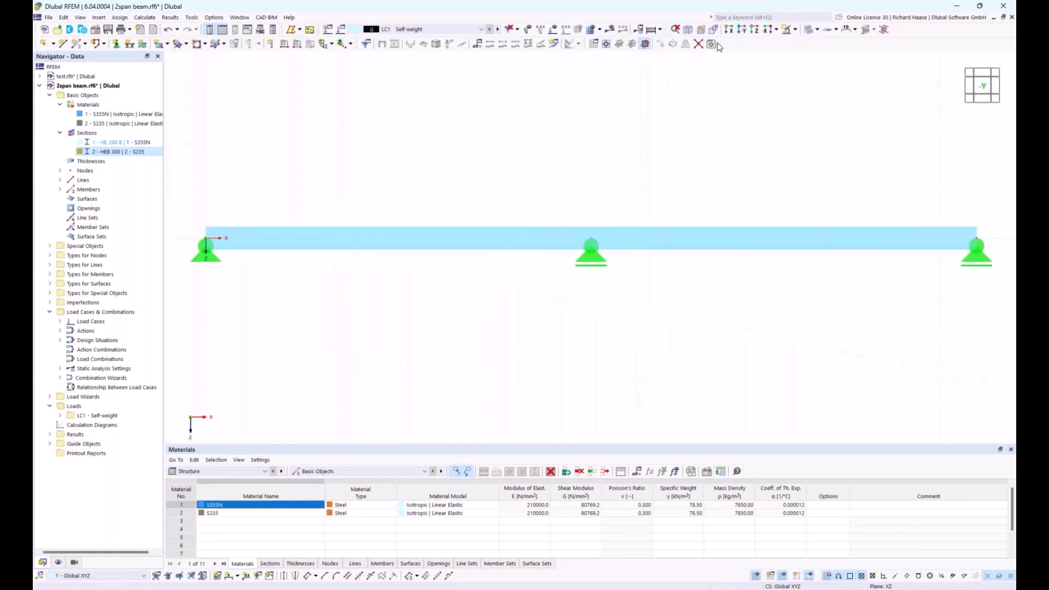
{"action": "middle_click_drag", "start_coordinate": [626, 163], "coordinate": [511, 207], "text": "ctrl"}
{"action": "scroll", "coordinate": [669, 153], "scroll_direction": "down", "scroll_amount": 2}
{"action": "middle_click_drag", "start_coordinate": [688, 148], "coordinate": [705, 144]}
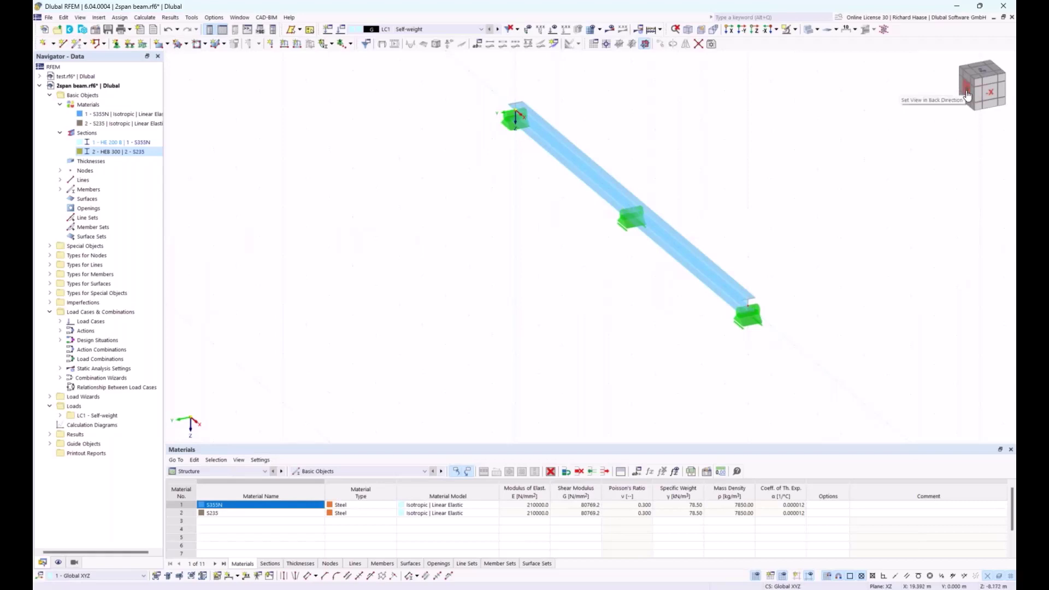
{"action": "left_click", "coordinate": [966, 95]}
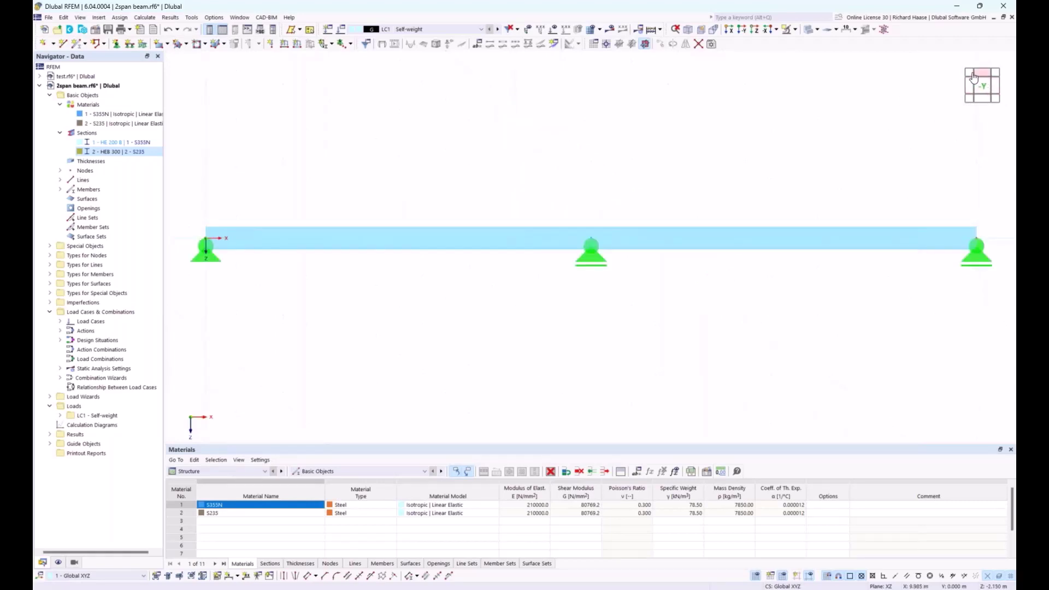
{"action": "left_click", "coordinate": [970, 81]}
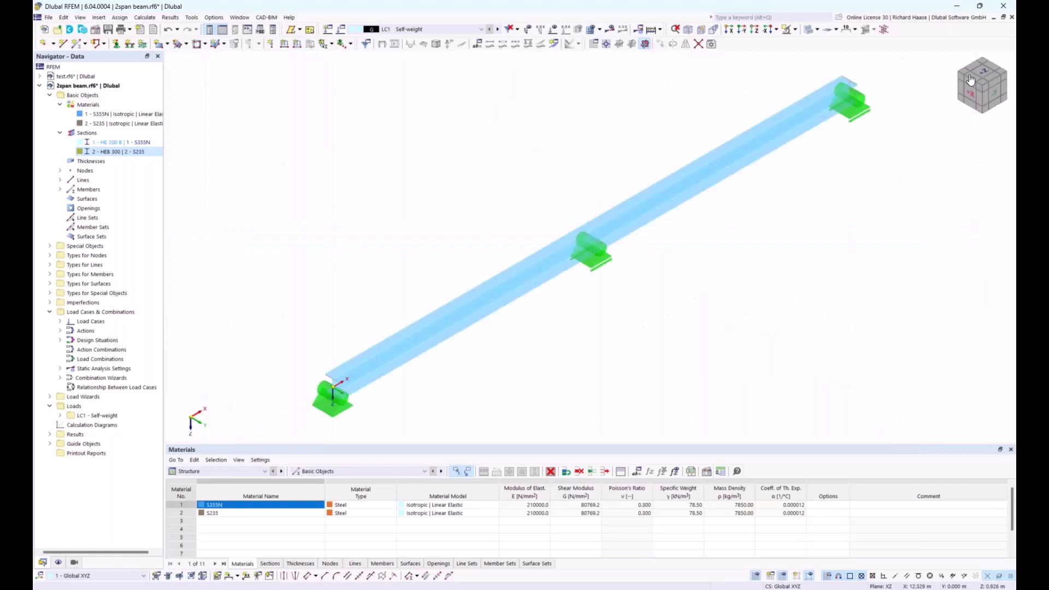
{"action": "left_click", "coordinate": [994, 97]}
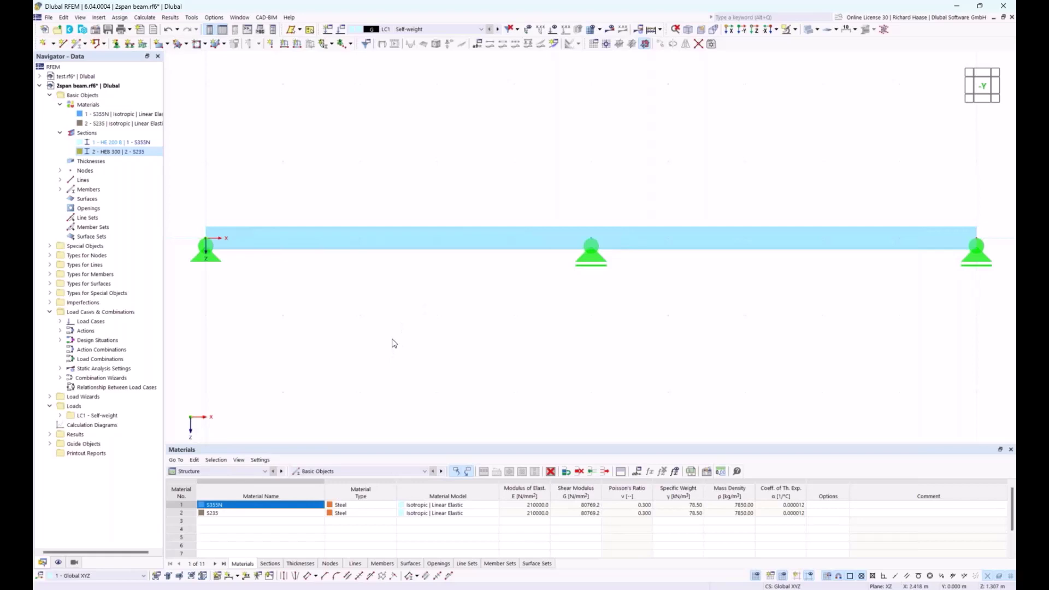
- Create load case LC2 named "Load left side" with action category Imposed loads - category A: domestic, residential areas
{"action": "double_click", "coordinate": [92, 323]}
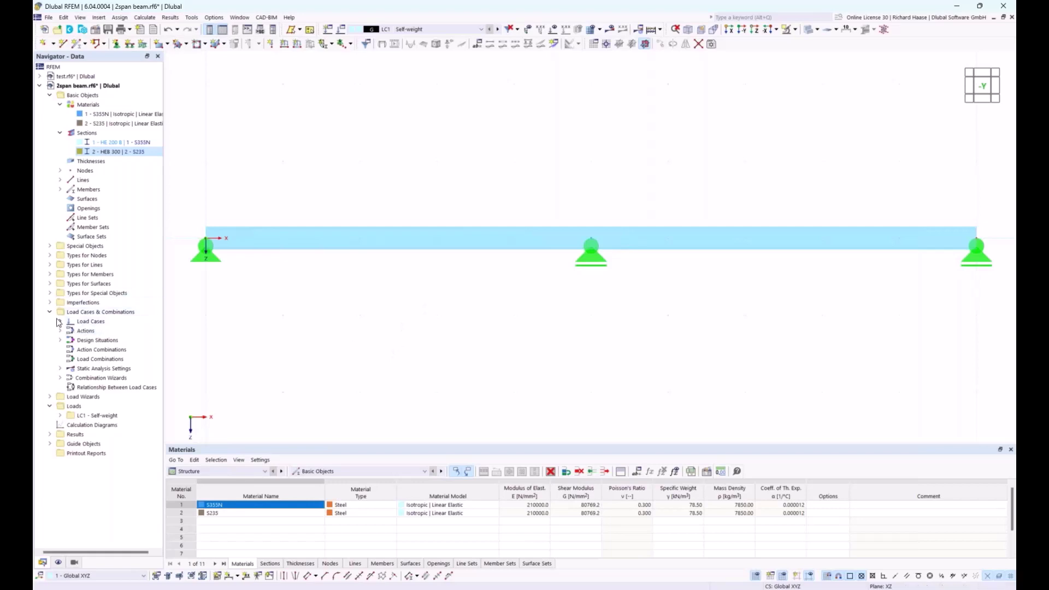
{"action": "right_click", "coordinate": [92, 323]}
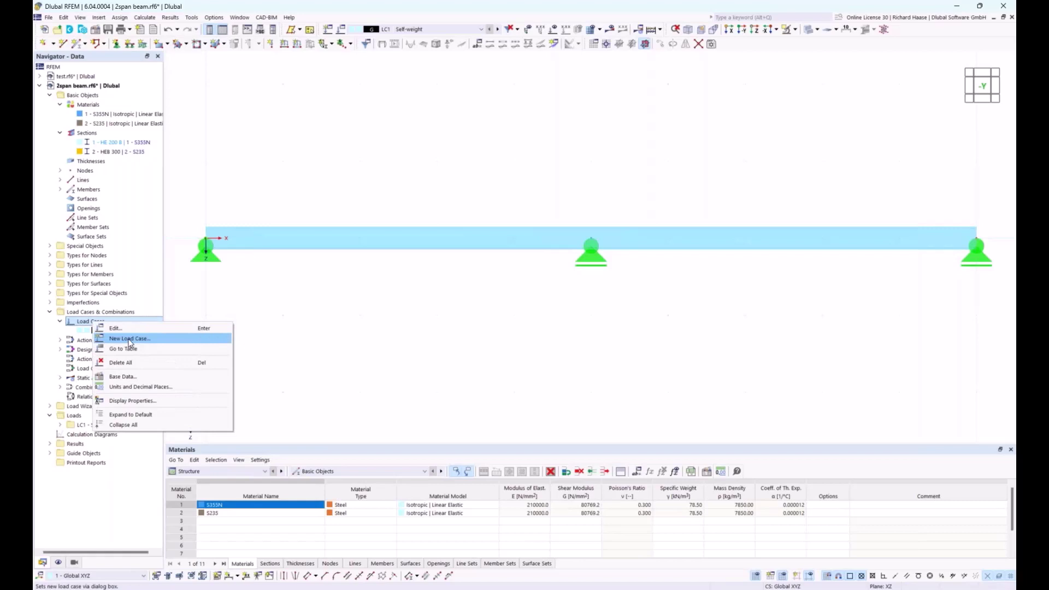
{"action": "left_click", "coordinate": [129, 339]}
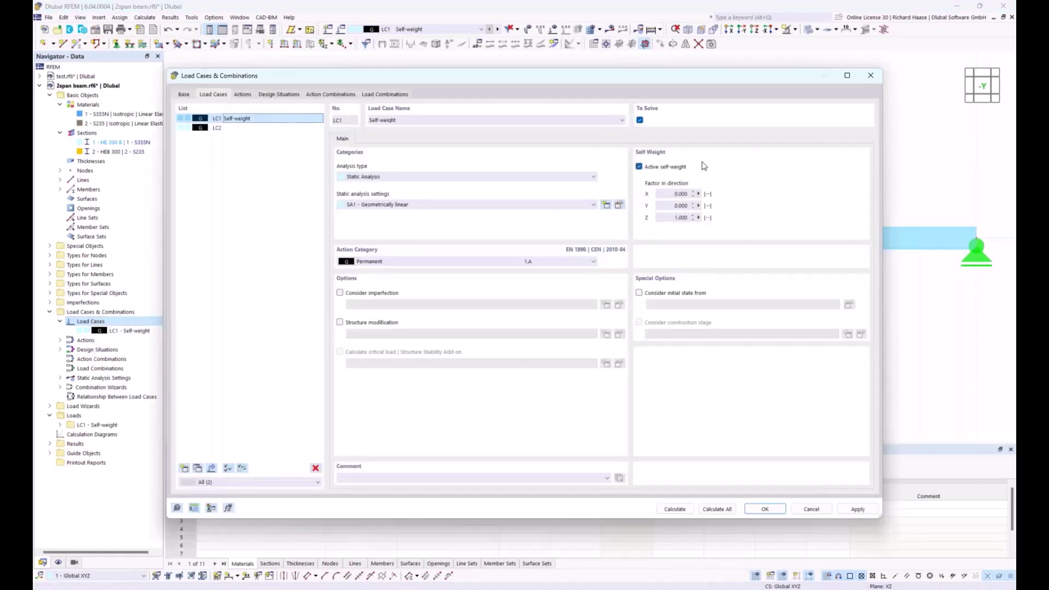
{"action": "left_click", "coordinate": [246, 129]}
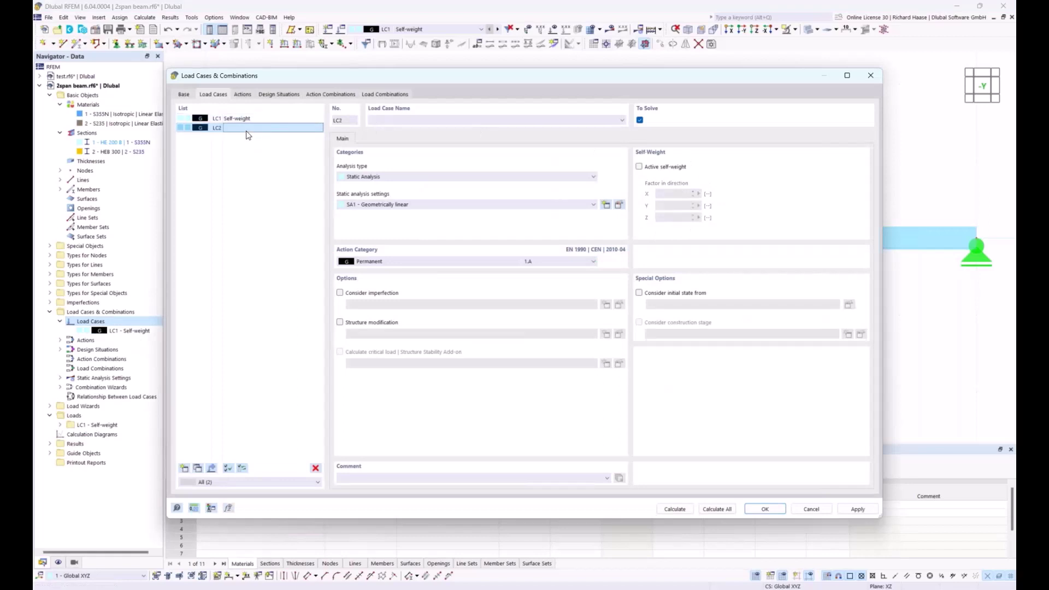
{"action": "left_click", "coordinate": [375, 261]}
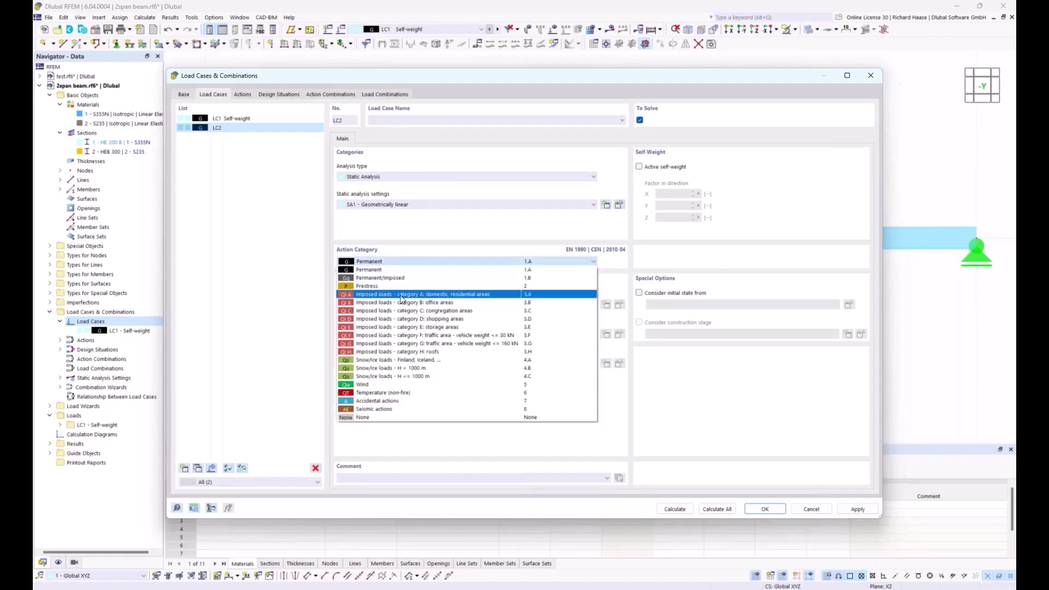
{"action": "left_click", "coordinate": [428, 295]}
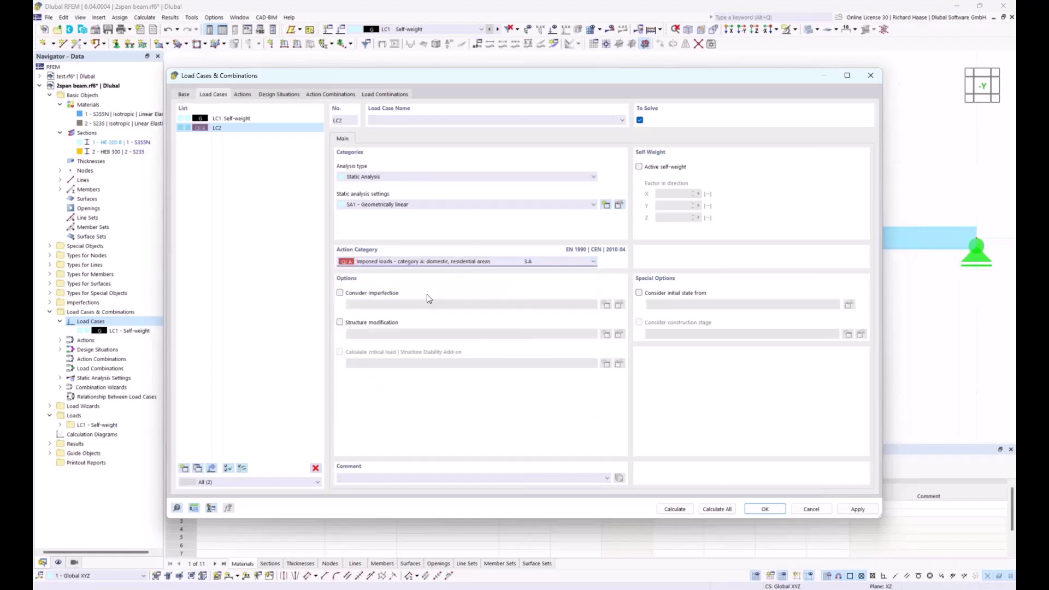
{"action": "left_click", "coordinate": [379, 121]}
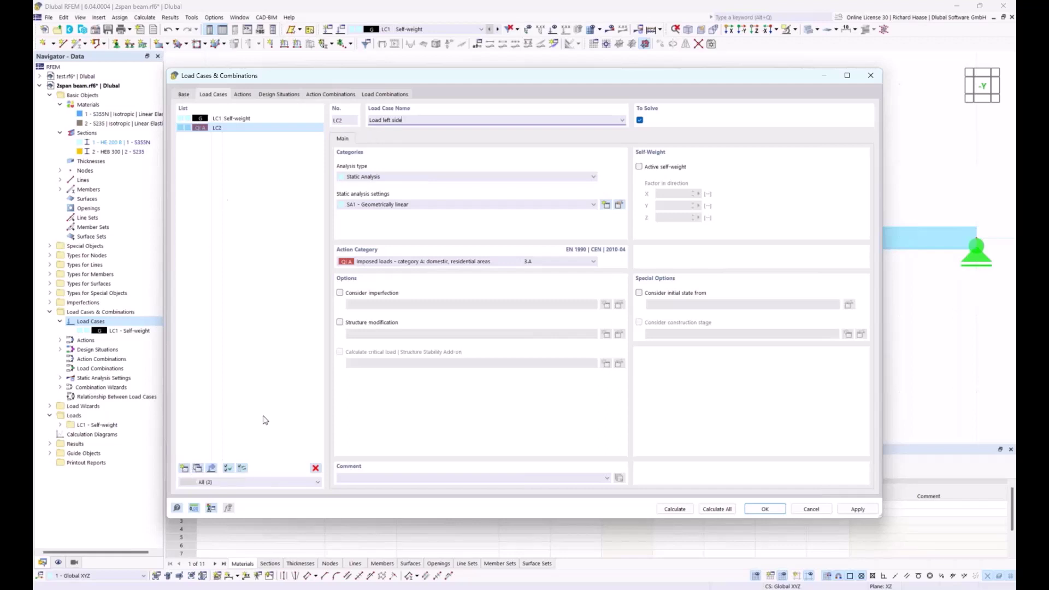
- Copy load case LC2 as LC3 and rename the copy "Load right side"
{"action": "left_click", "coordinate": [198, 468]}
{"action": "left_click_drag", "start_coordinate": [382, 121], "coordinate": [387, 120]}
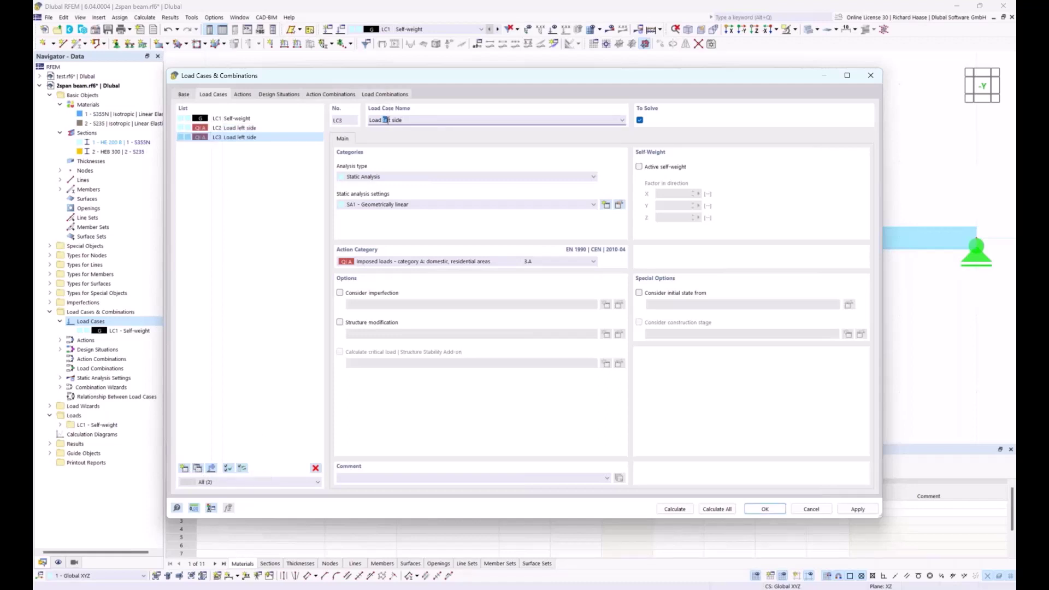
{"action": "type", "text": "right"}
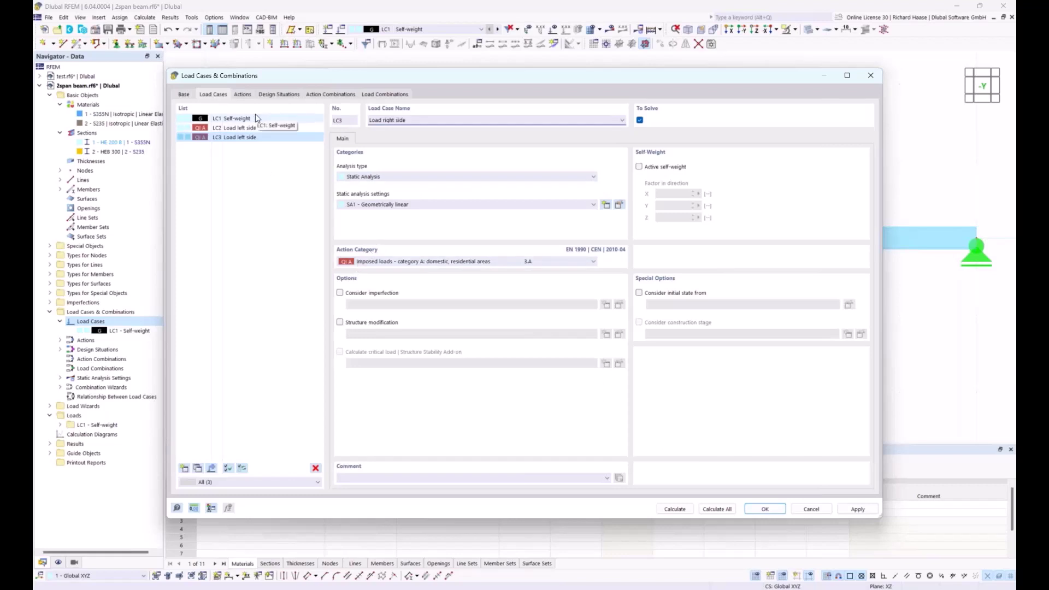
- Review the action categories of LC1 and LC2 and the base standard and combination wizard settings
{"action": "left_click", "coordinate": [274, 120]}
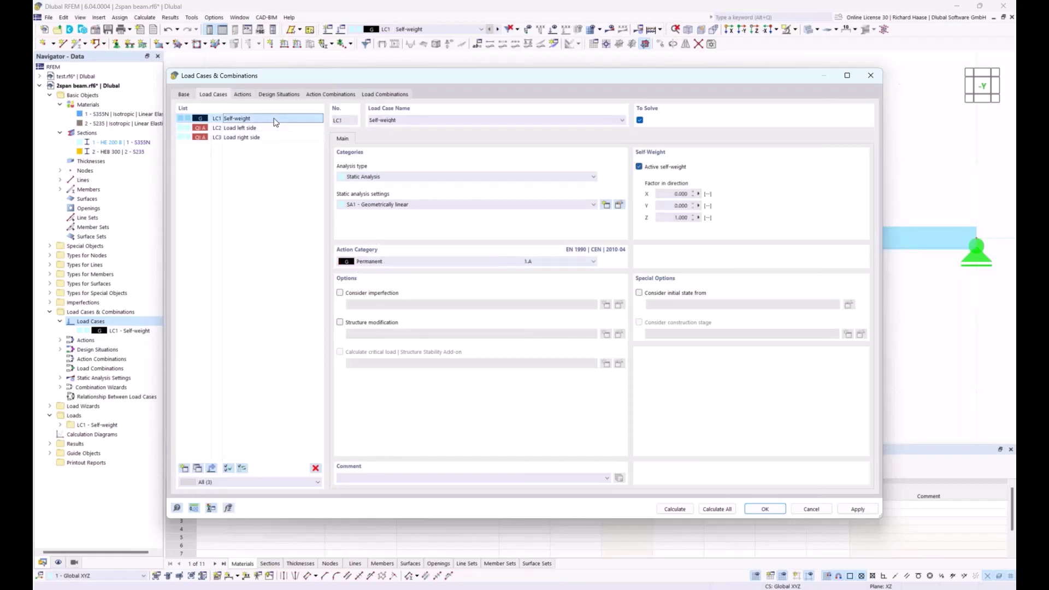
{"action": "left_click", "coordinate": [270, 129]}
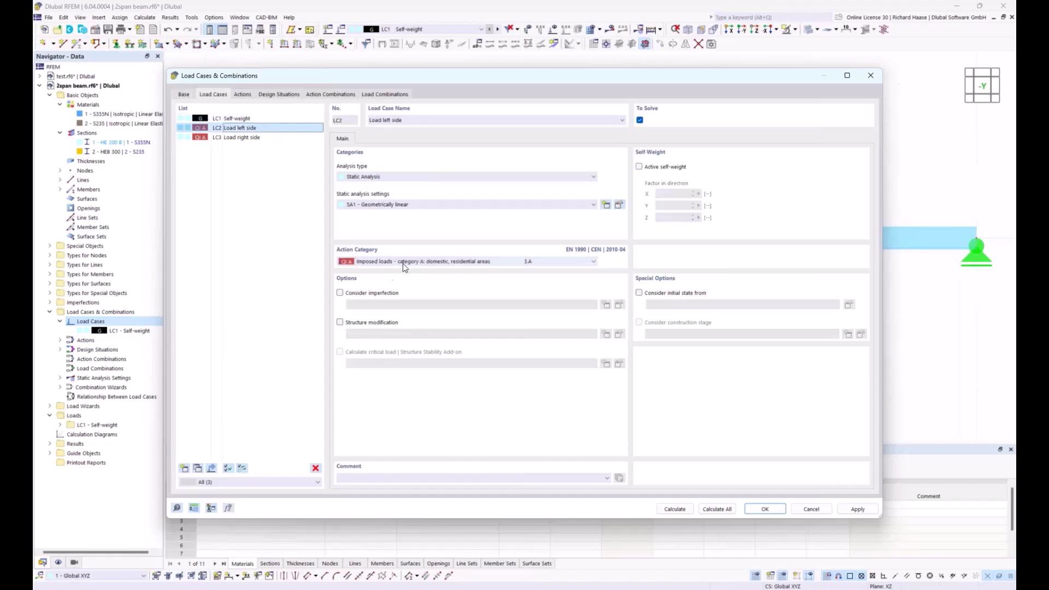
{"action": "left_click", "coordinate": [183, 96]}
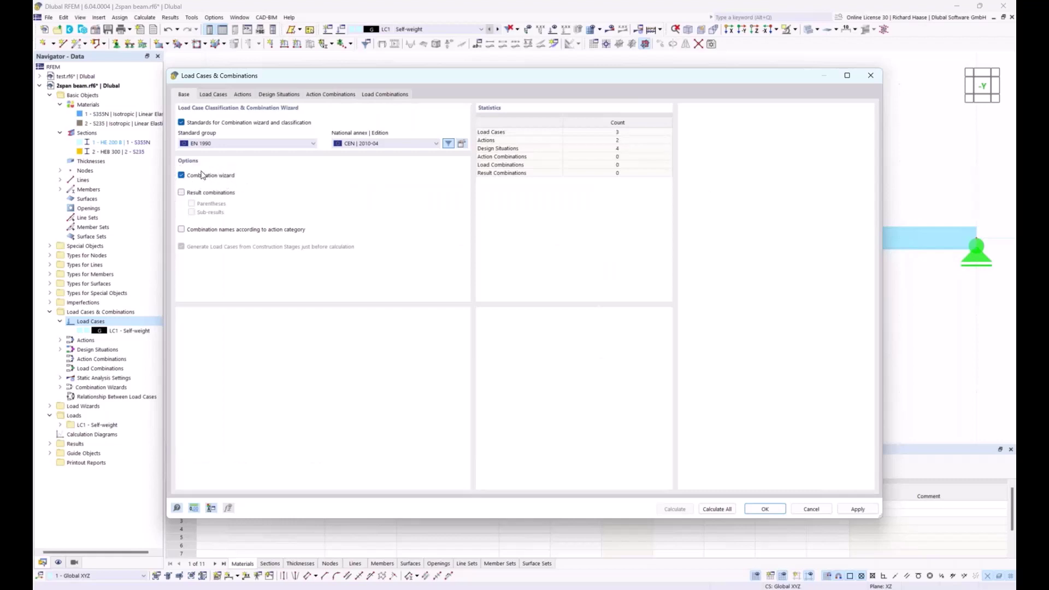
{"action": "left_click", "coordinate": [213, 95]}
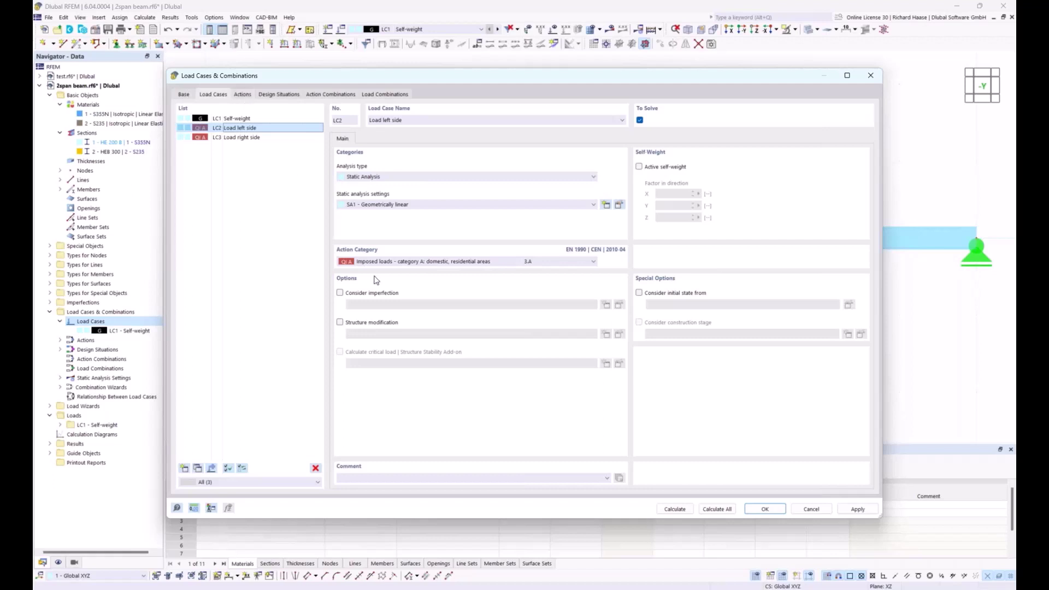
{"action": "left_click", "coordinate": [247, 119]}
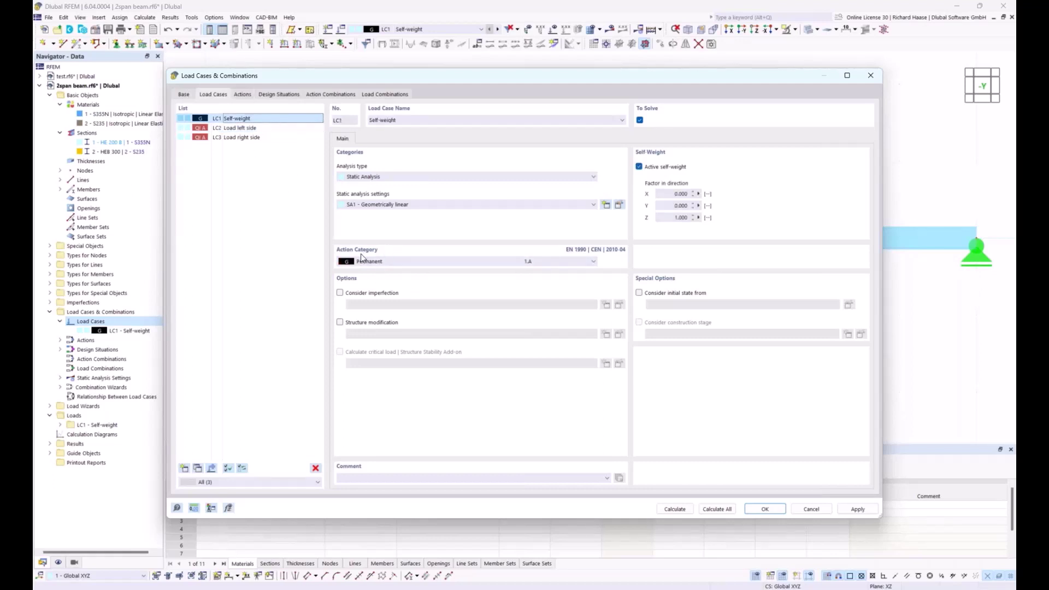
- Examine the permanent and imposed load actions and the action type options available for the permanent action
{"action": "left_click", "coordinate": [242, 96]}
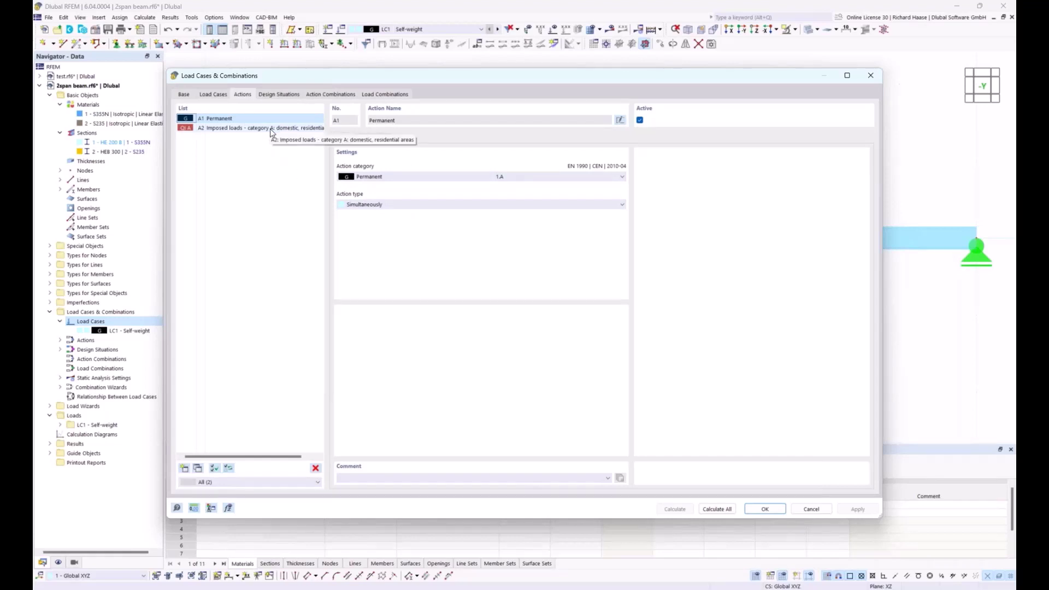
{"action": "left_click", "coordinate": [367, 204]}
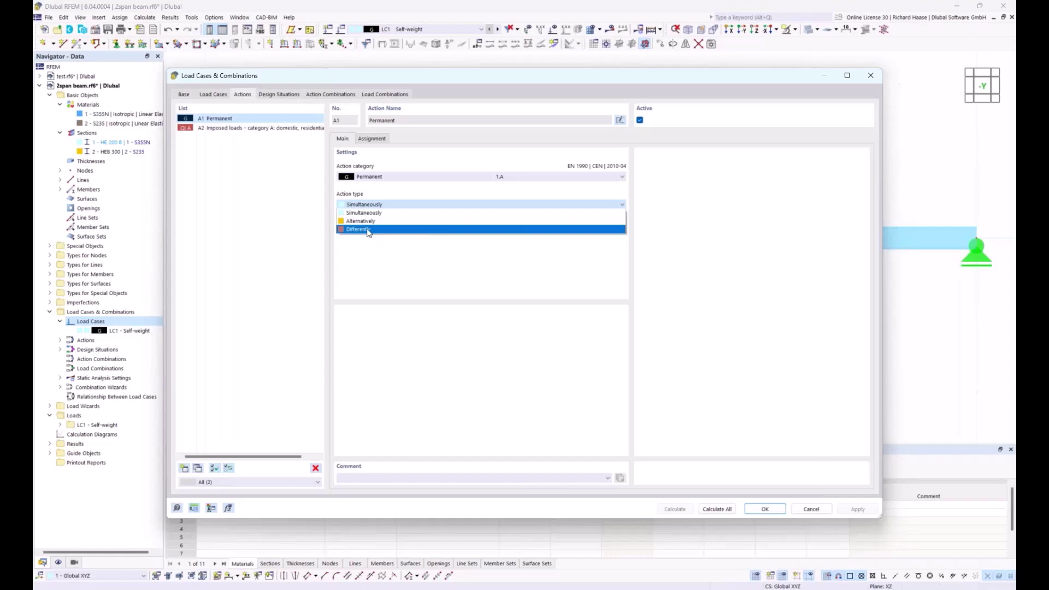
{"action": "left_click", "coordinate": [287, 184]}
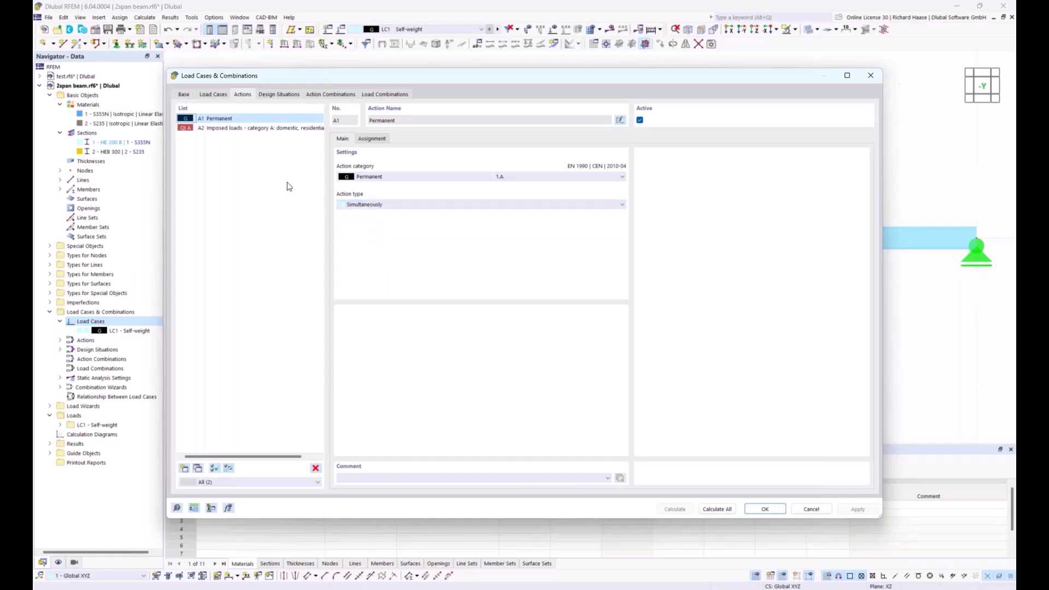
{"action": "left_click", "coordinate": [252, 129]}
{"action": "left_click", "coordinate": [253, 119]}
- Check the combination rule of design situation DS1 ULS (STR/GEO), and generate the action combinations and load combinations
{"action": "left_click", "coordinate": [271, 95]}
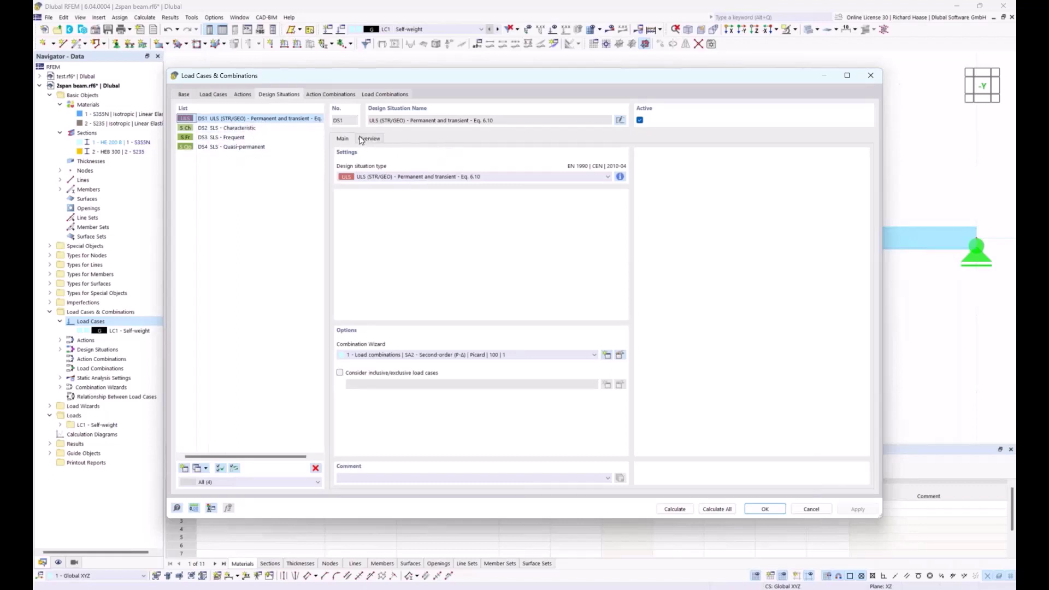
{"action": "left_click", "coordinate": [620, 177]}
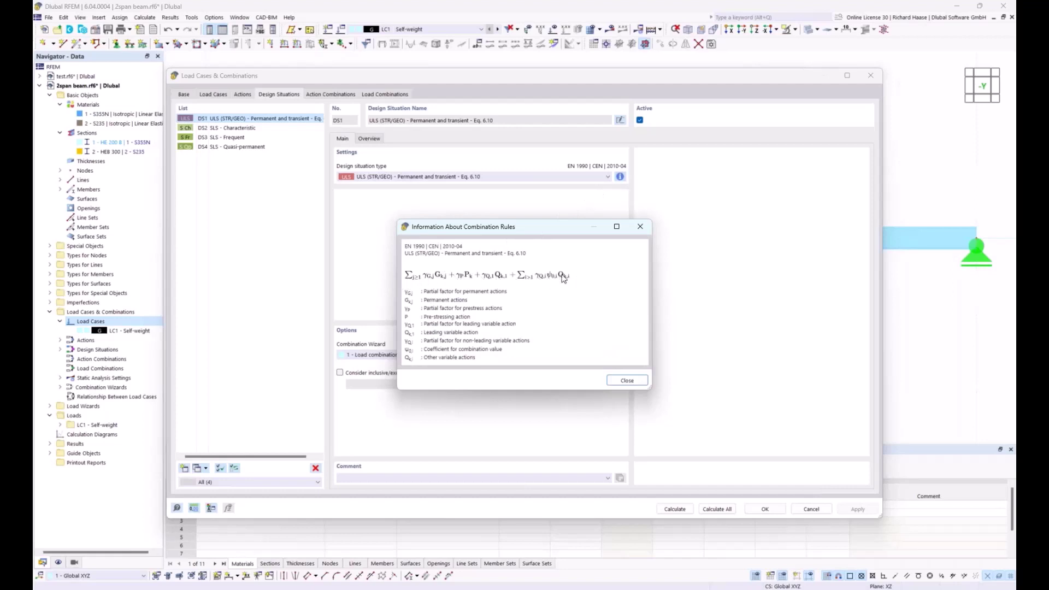
{"action": "left_click", "coordinate": [639, 227]}
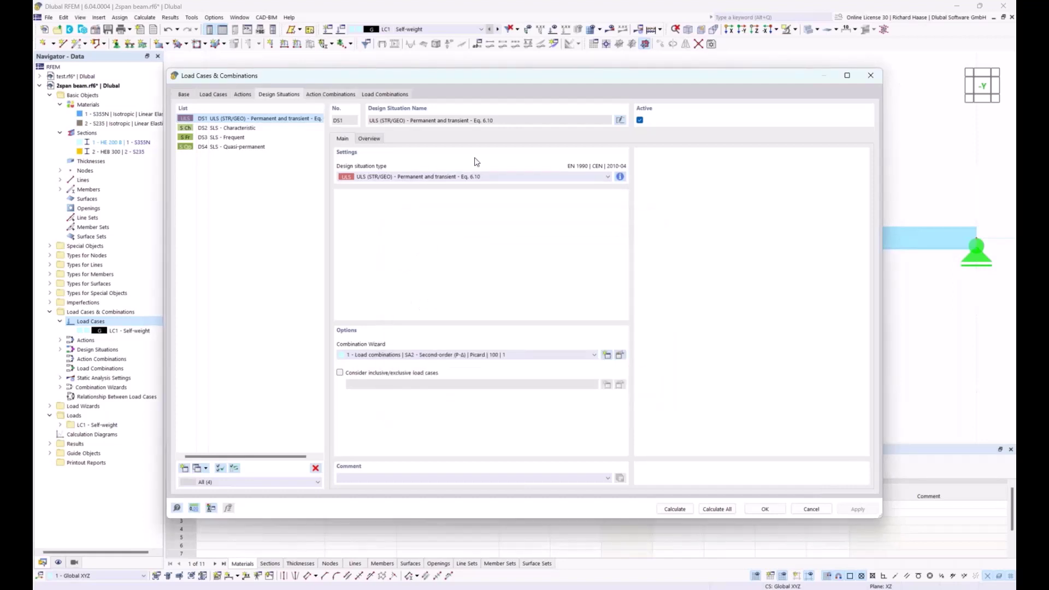
{"action": "left_click", "coordinate": [322, 96]}
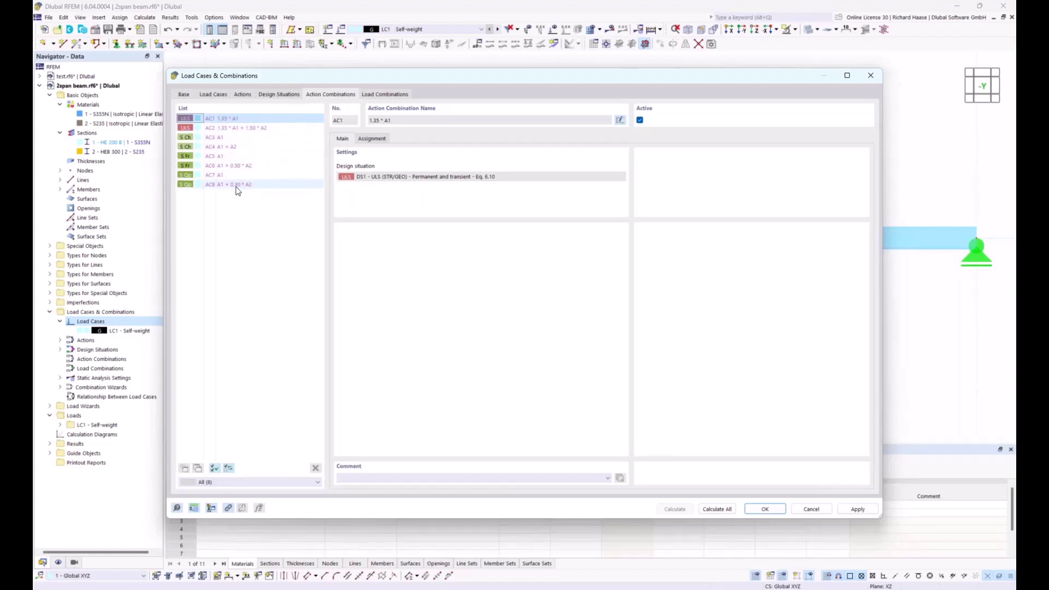
{"action": "left_click", "coordinate": [389, 94]}
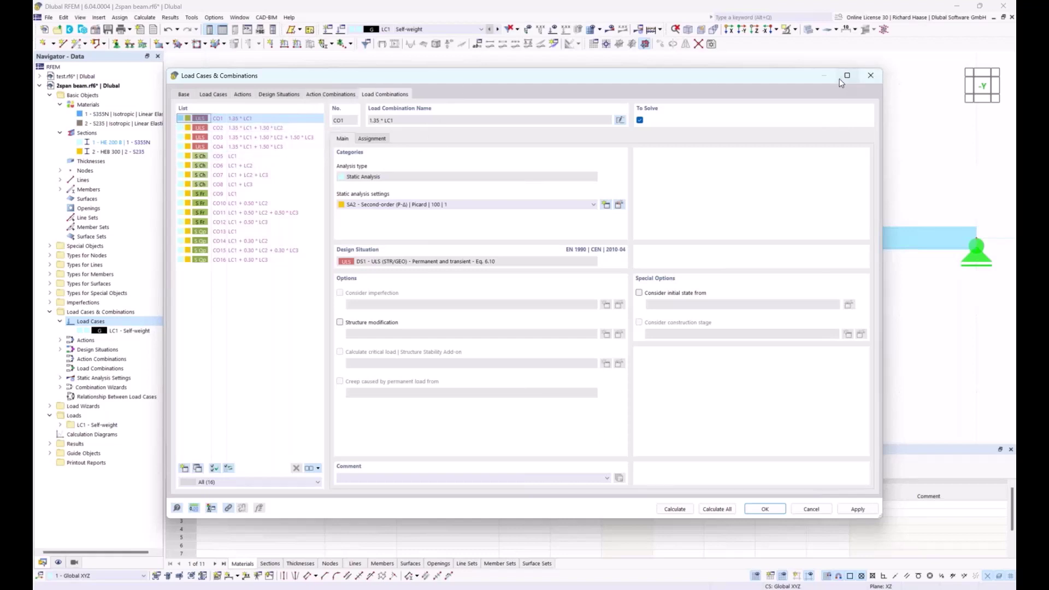
- Check the load case definitions and accept the load cases and combinations
{"action": "left_click", "coordinate": [223, 97]}
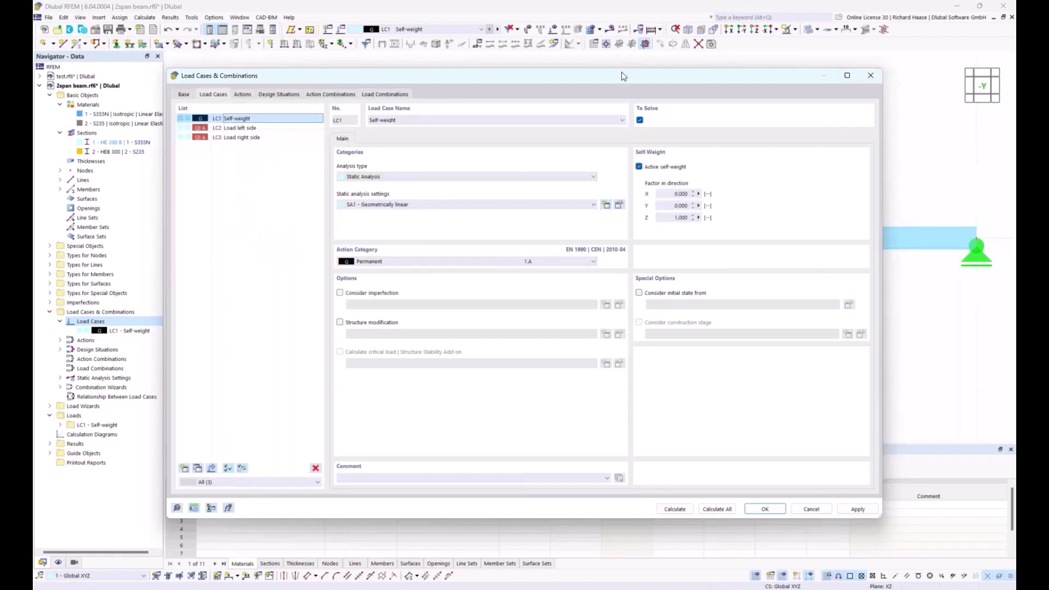
{"action": "left_click", "coordinate": [765, 509]}
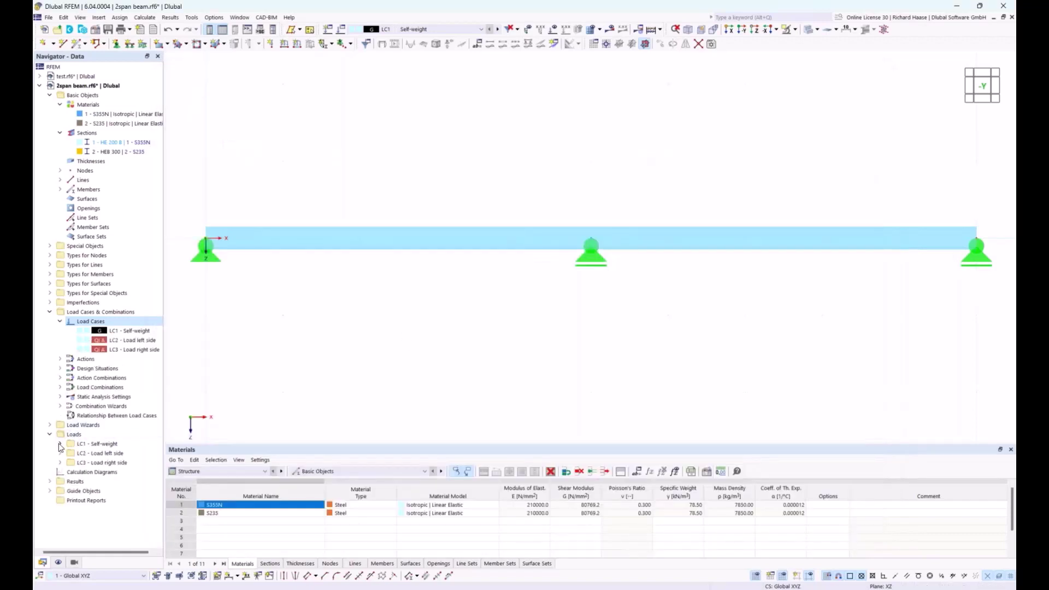
- Start a new uniform member load in LC1 - Self-weight and set its magnitude to 2.5 kN/m
{"action": "left_click", "coordinate": [60, 444]}
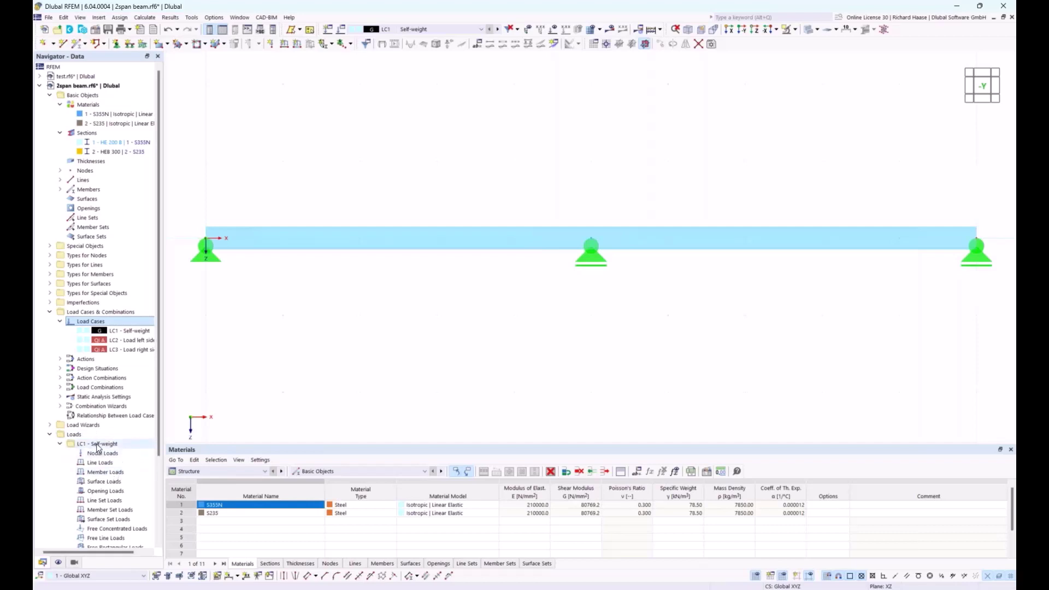
{"action": "scroll", "coordinate": [97, 448], "scroll_direction": "down", "scroll_amount": 2}
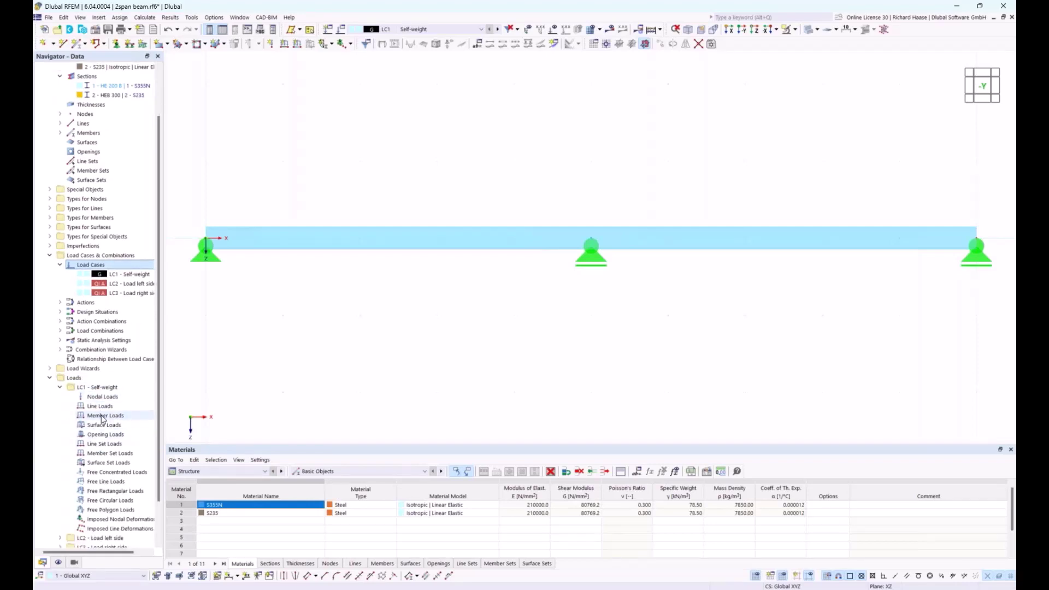
{"action": "left_click", "coordinate": [105, 419]}
{"action": "right_click", "coordinate": [105, 419]}
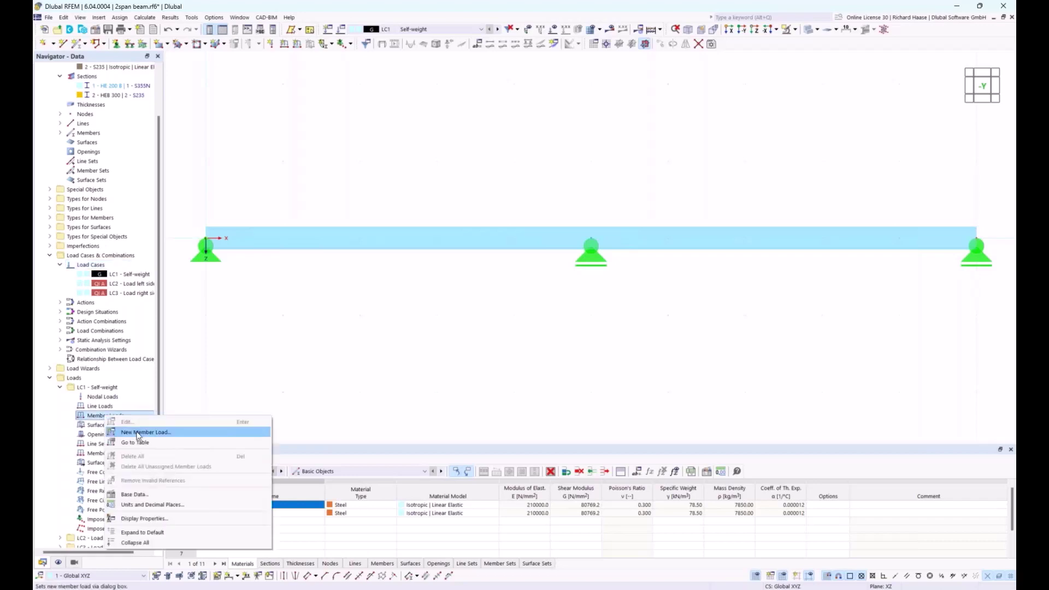
{"action": "left_click", "coordinate": [138, 435]}
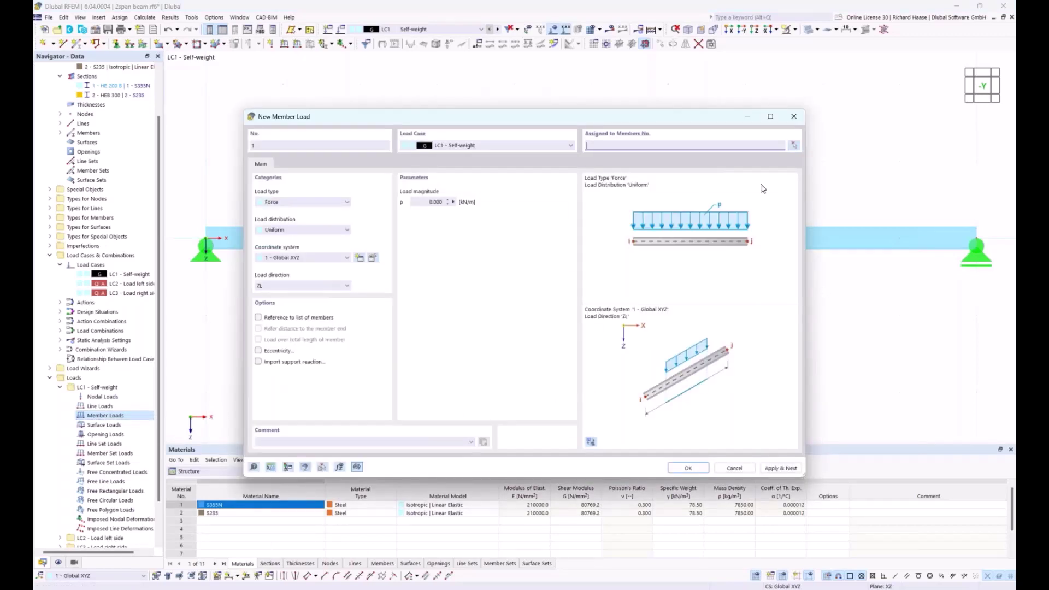
{"action": "left_click", "coordinate": [434, 203]}
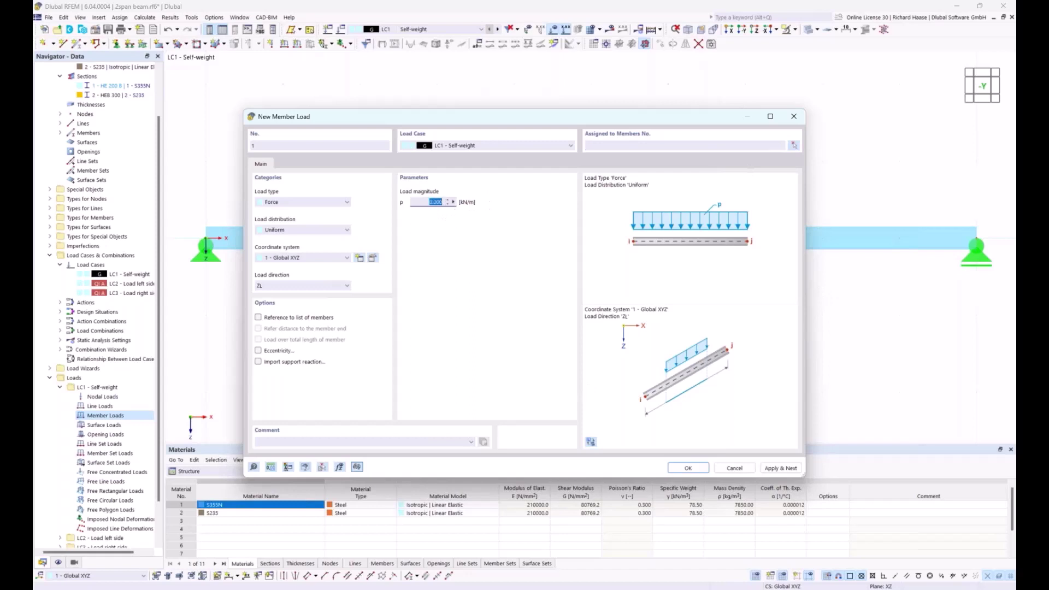
{"action": "type", "text": "2.5"}
- Assign the uniform load to member 1 by picking the beam in the model, and apply it
{"action": "left_click", "coordinate": [794, 145]}
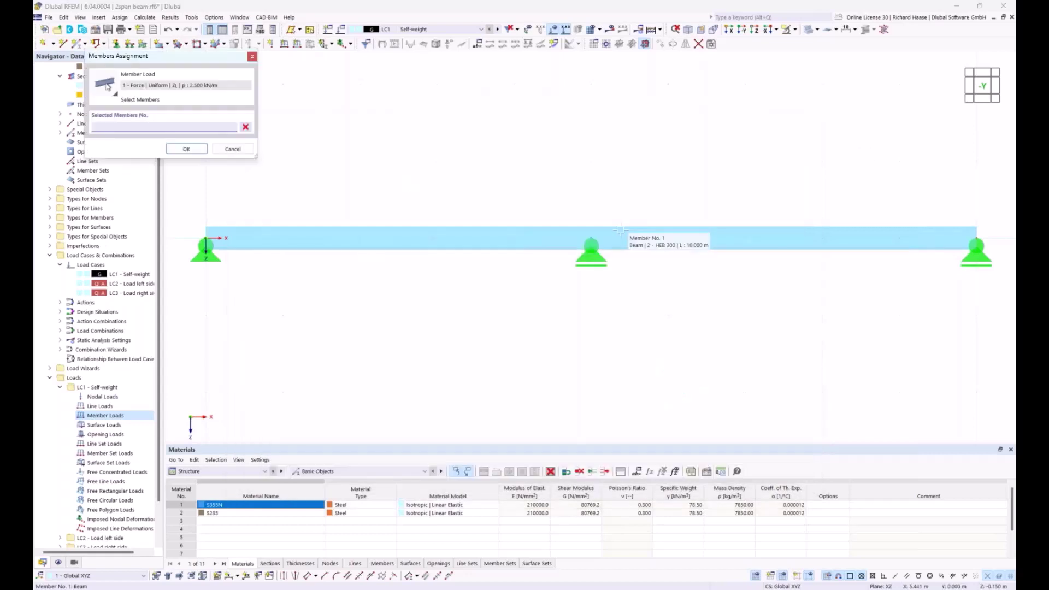
{"action": "left_click", "coordinate": [620, 230]}
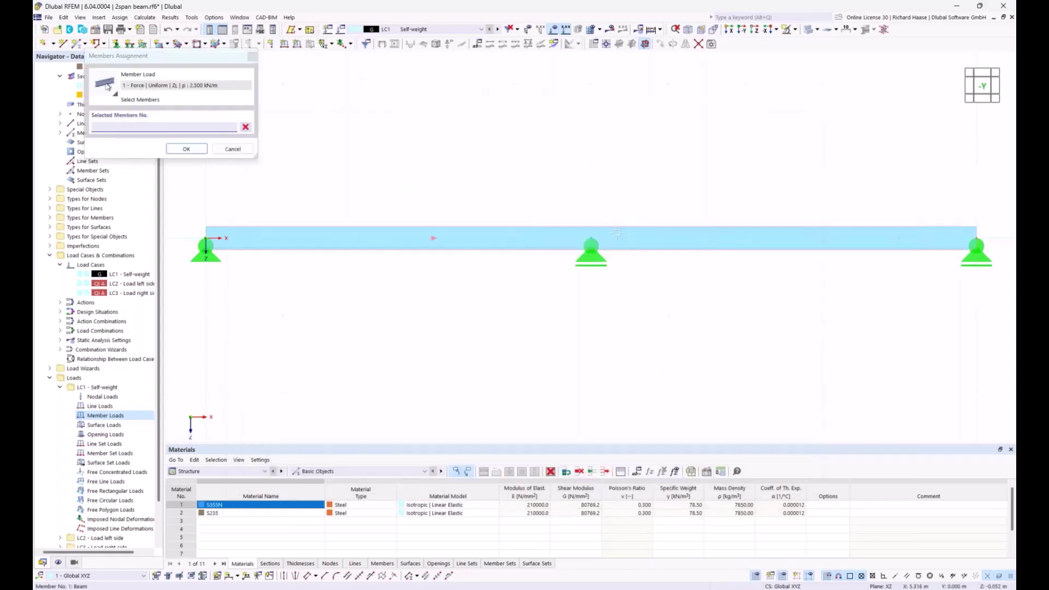
{"action": "left_click", "coordinate": [187, 150]}
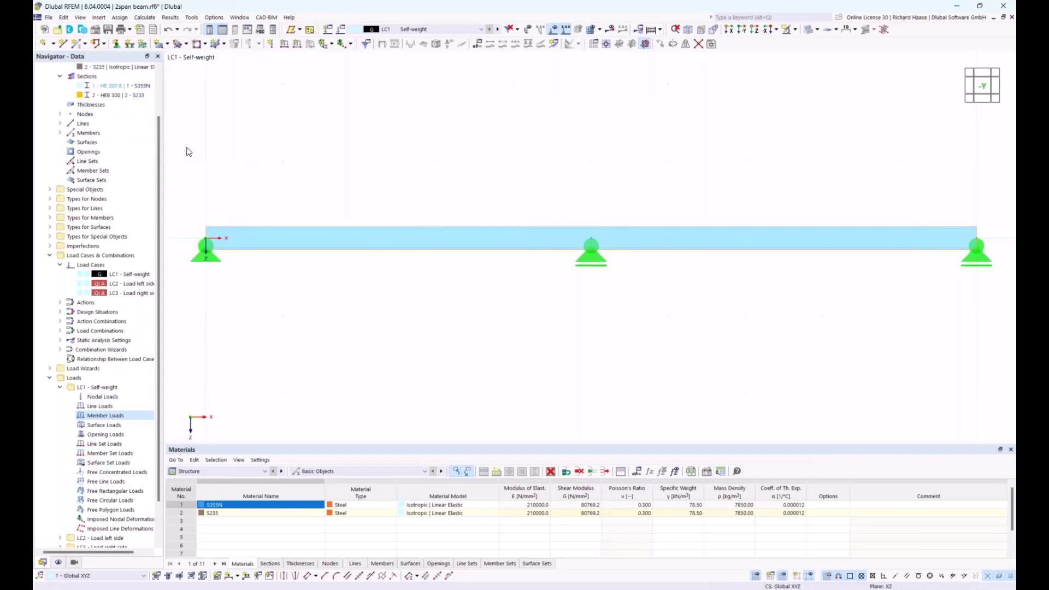
{"action": "left_click_drag", "start_coordinate": [616, 120], "coordinate": [649, 201]}
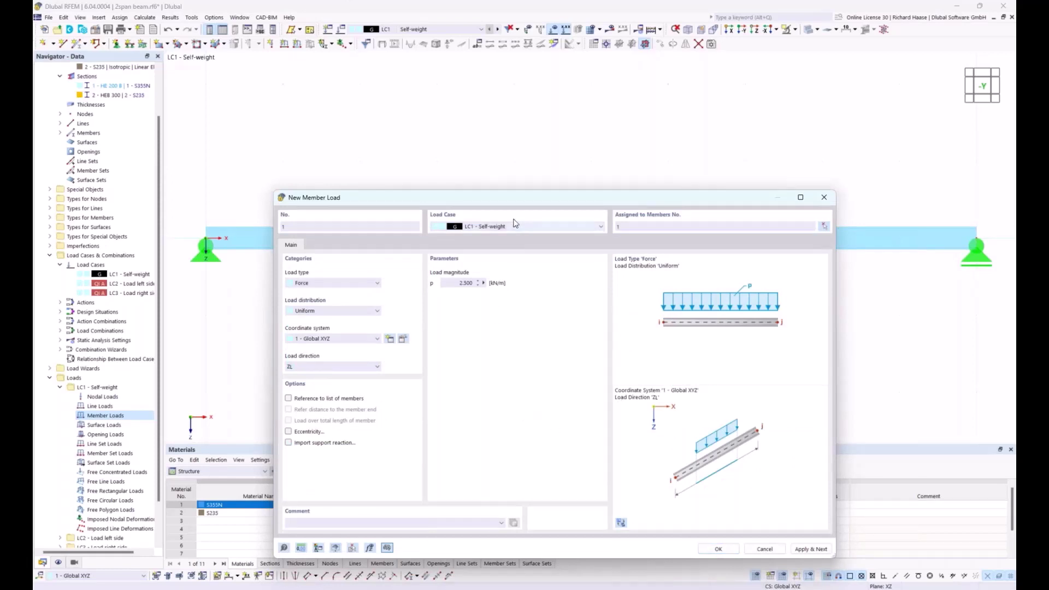
{"action": "left_click_drag", "start_coordinate": [519, 198], "coordinate": [517, 248]}
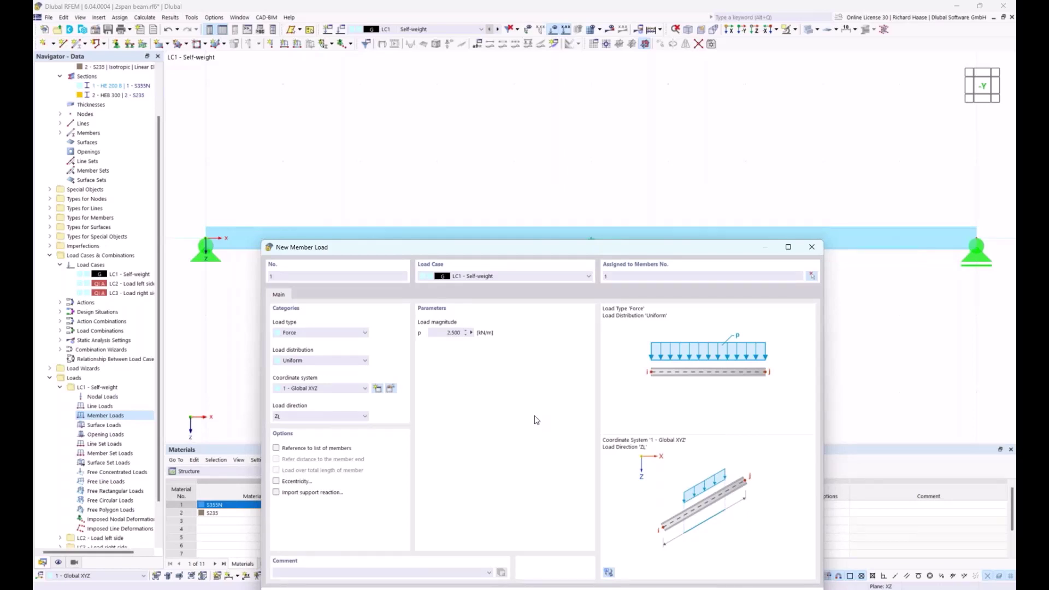
{"action": "left_click_drag", "start_coordinate": [565, 247], "coordinate": [542, 166]}
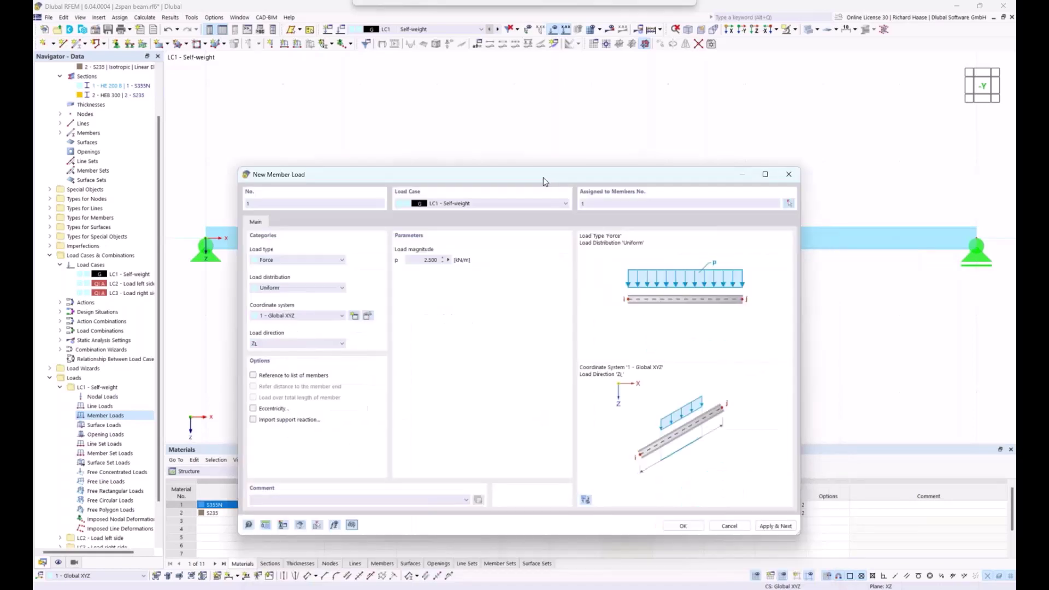
{"action": "left_click", "coordinate": [777, 527]}
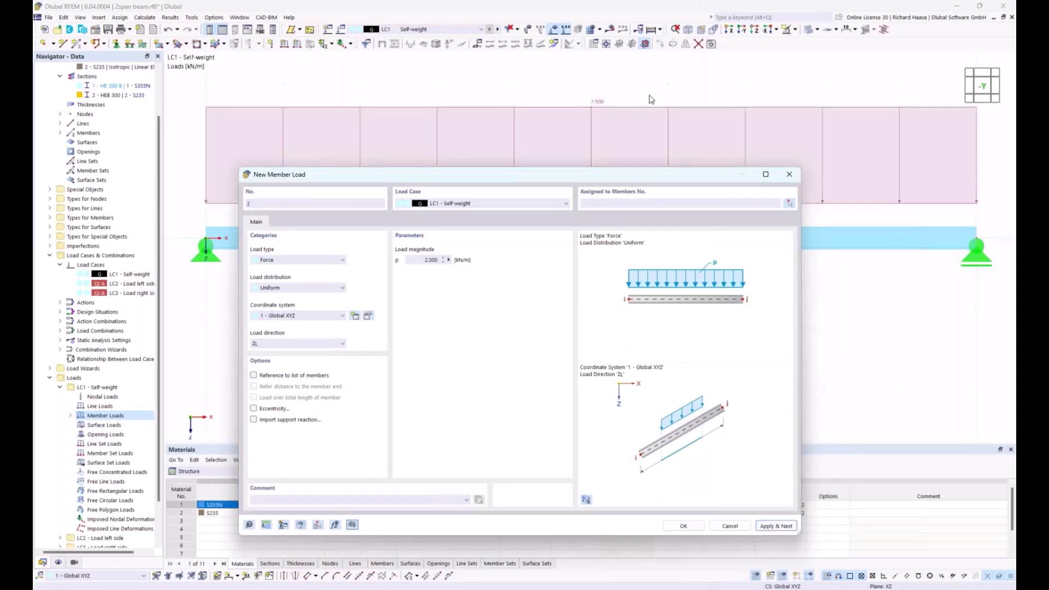
- Set the next member load to load case LC2 - Load left side with a trapezoidal distribution
{"action": "left_click_drag", "start_coordinate": [595, 182], "coordinate": [622, 211]}
{"action": "left_click", "coordinate": [505, 241]}
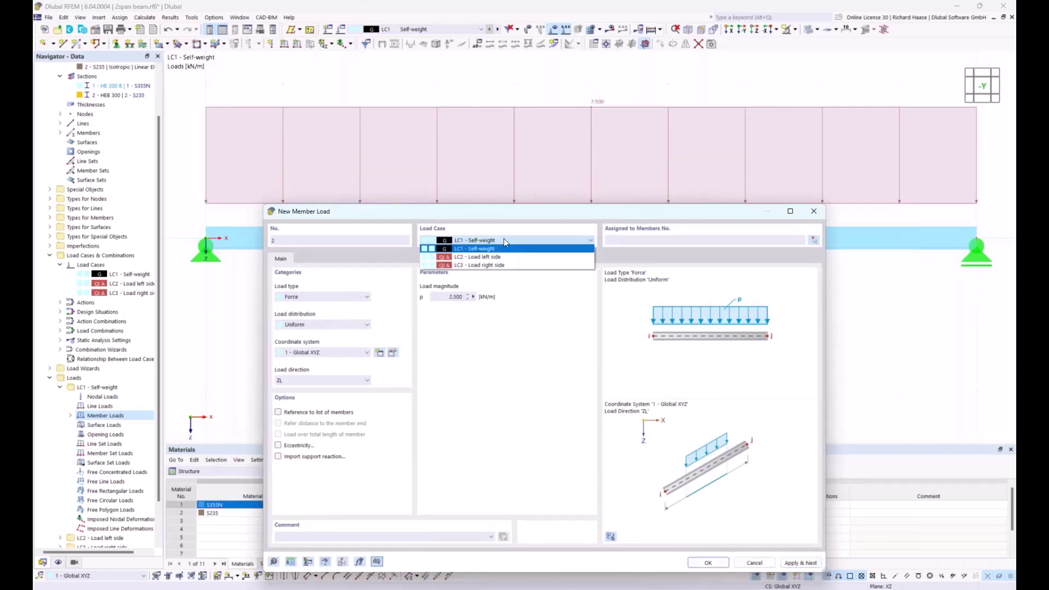
{"action": "left_click", "coordinate": [475, 261]}
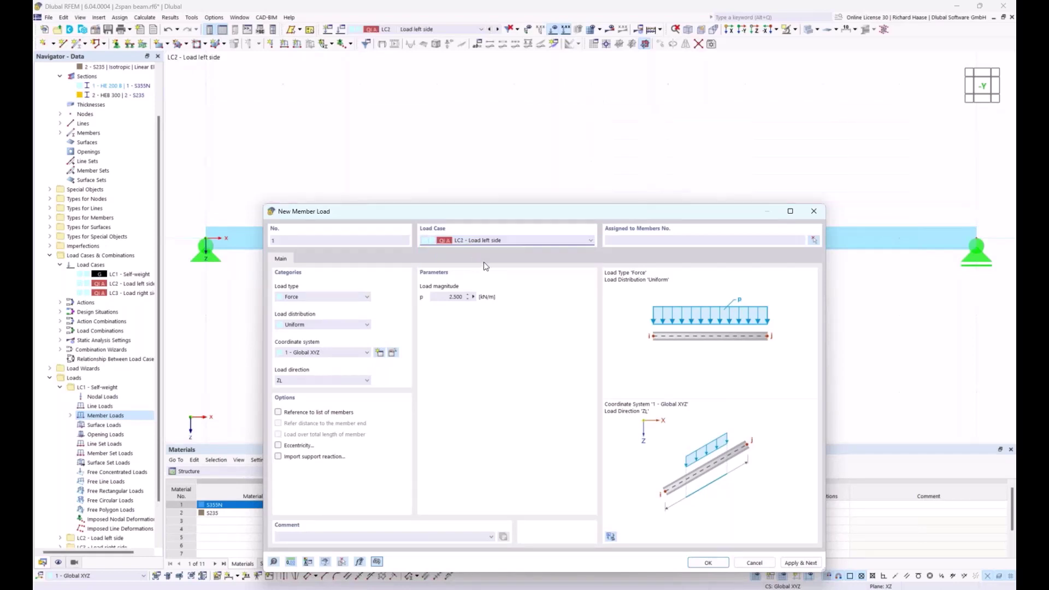
{"action": "left_click_drag", "start_coordinate": [495, 217], "coordinate": [481, 272]}
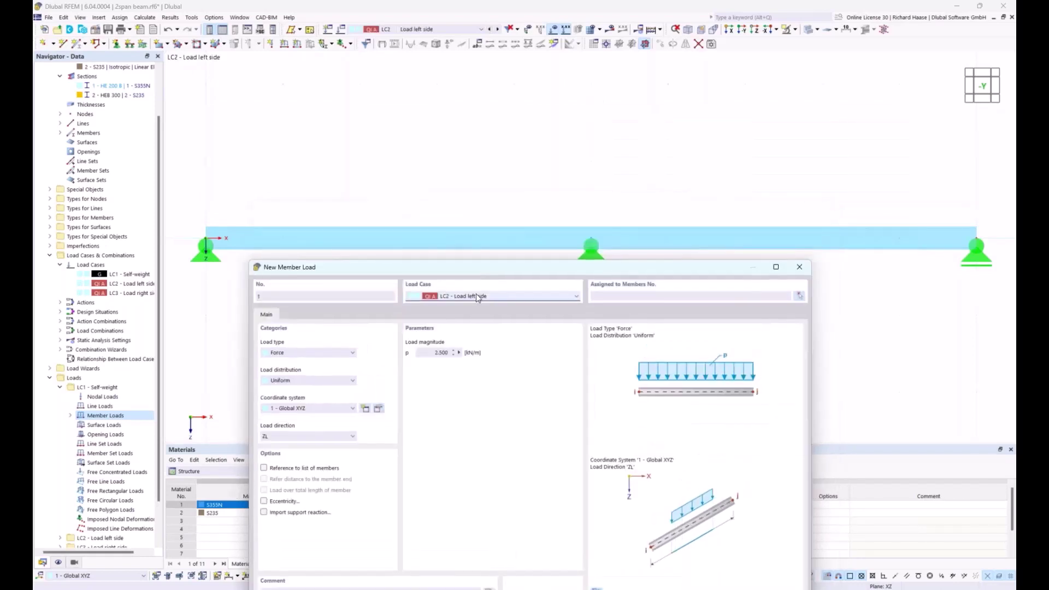
{"action": "left_click", "coordinate": [290, 382]}
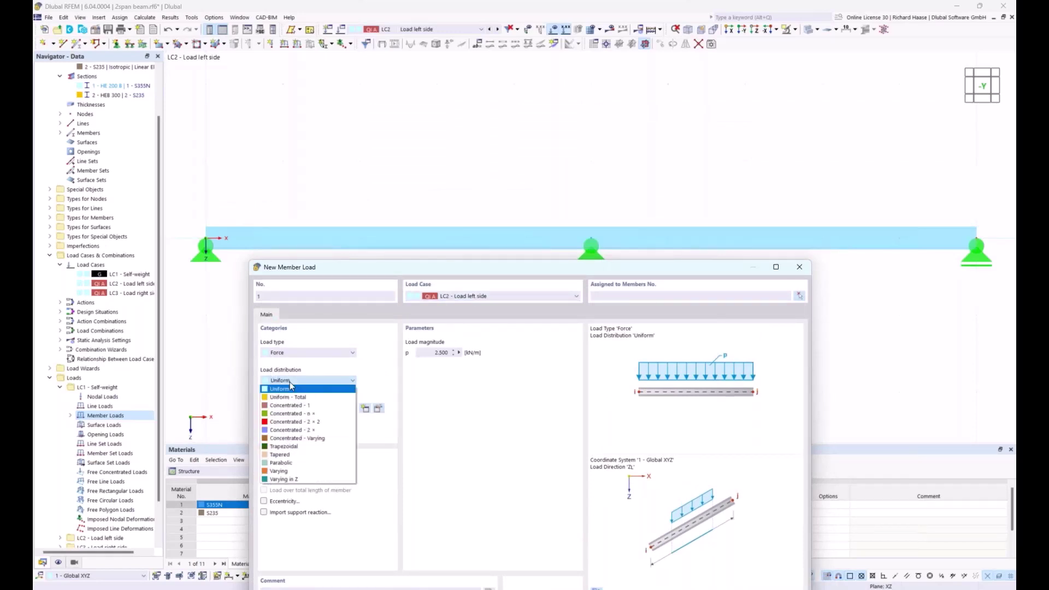
{"action": "left_click", "coordinate": [286, 447]}
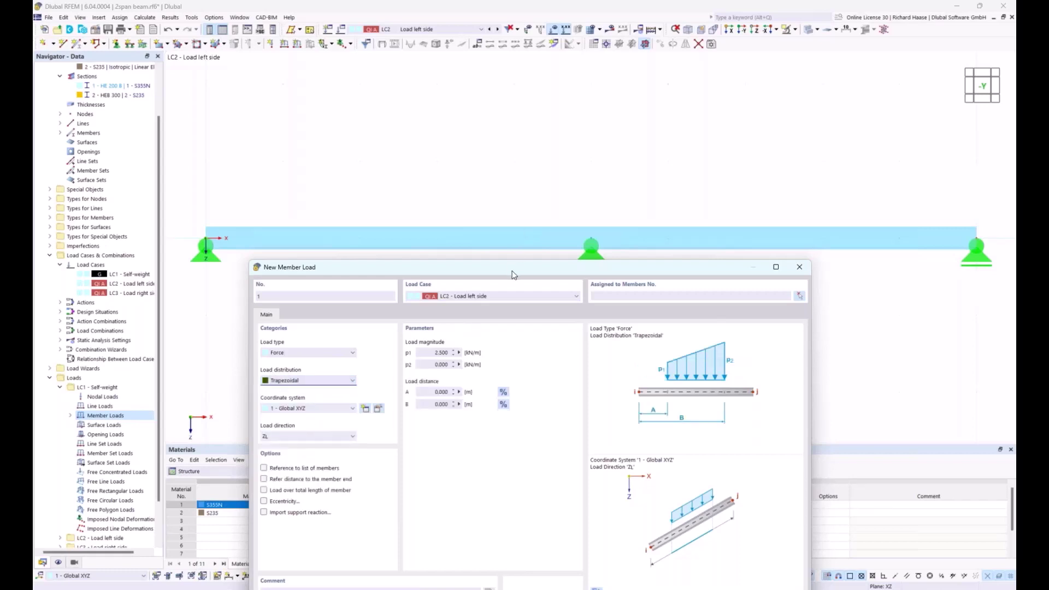
{"action": "left_click_drag", "start_coordinate": [512, 274], "coordinate": [509, 286]}
- Set both load magnitudes p1 and p2 of the LC2 trapezoidal load to 5 kN/m
{"action": "double_click", "coordinate": [433, 367]}
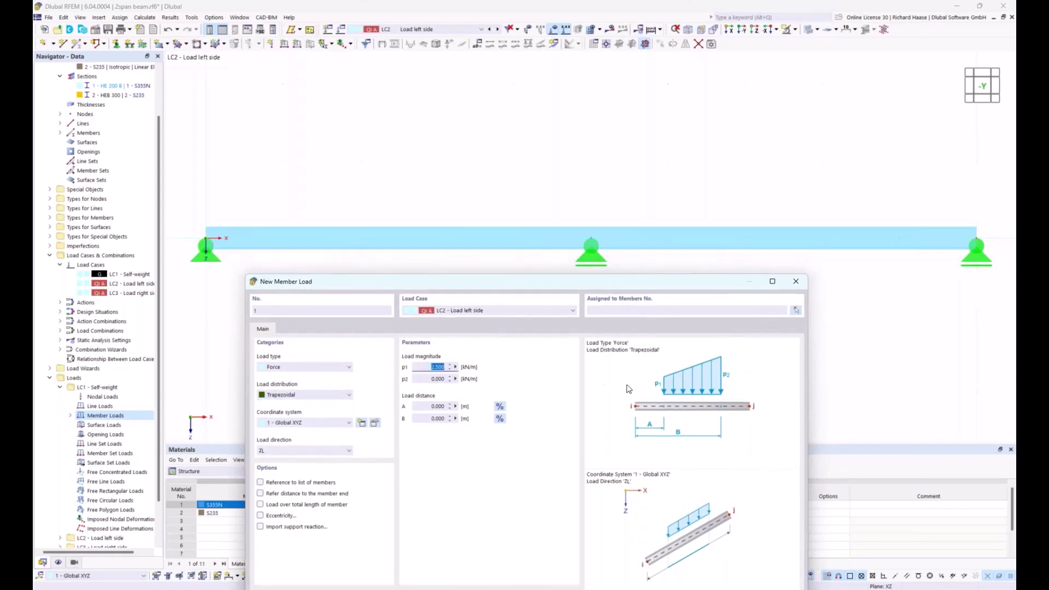
{"action": "left_click_drag", "start_coordinate": [672, 285], "coordinate": [640, 198]}
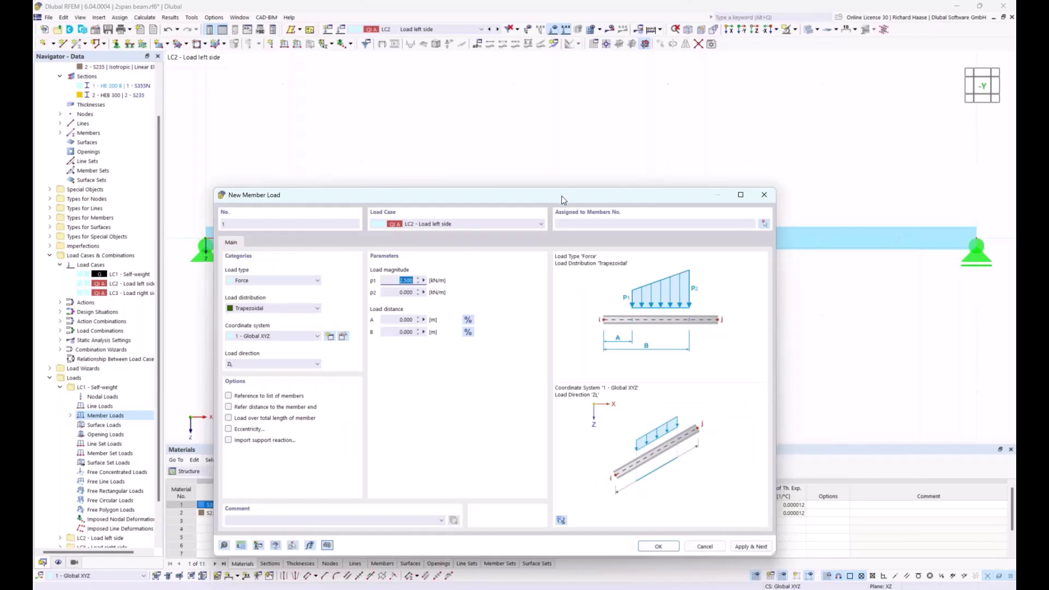
{"action": "left_click_drag", "start_coordinate": [564, 195], "coordinate": [593, 270]}
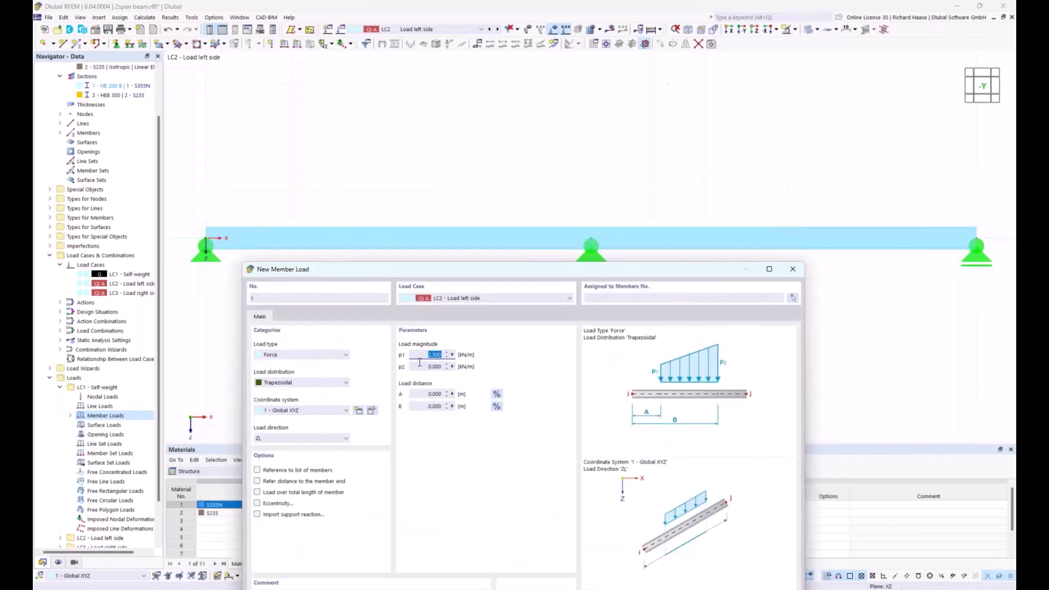
{"action": "type", "text": "5"}
{"action": "key", "text": "Tab"}
{"action": "type", "text": "5"}
{"action": "left_click_drag", "start_coordinate": [507, 275], "coordinate": [508, 299]}
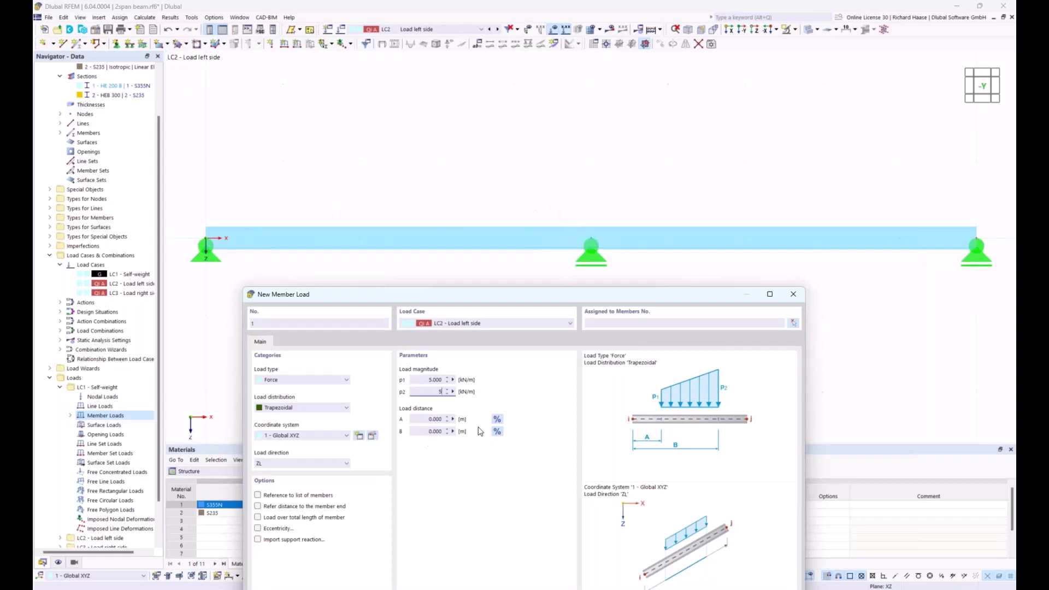
- Set load distance B to 5 m, assign the LC2 load to member 1 and apply it
{"action": "key", "text": "Tab"}
{"action": "key", "text": "Tab"}
{"action": "type", "text": "5"}
{"action": "left_click", "coordinate": [626, 323]}
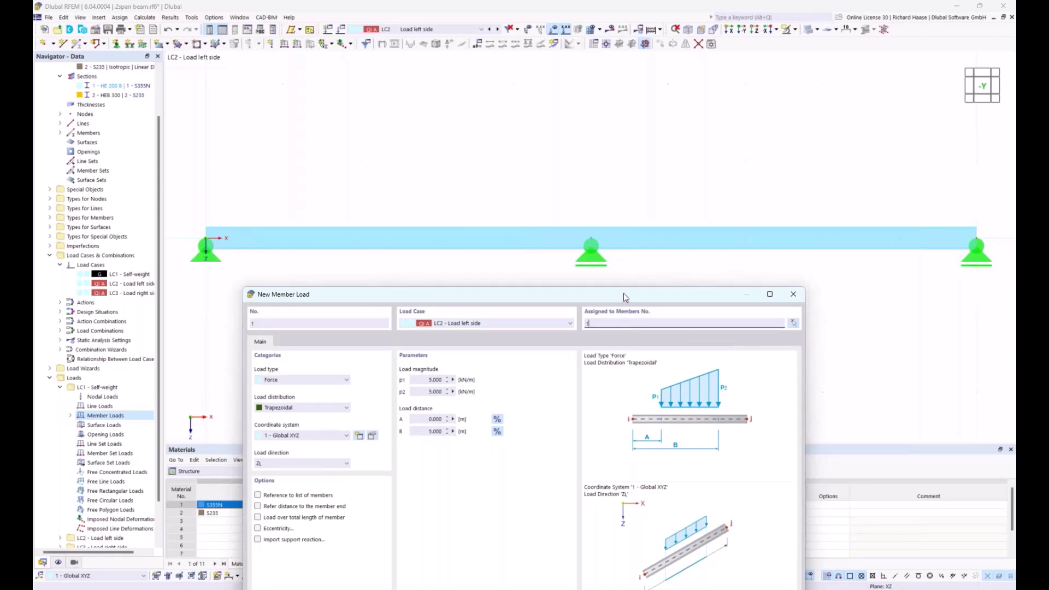
{"action": "left_click_drag", "start_coordinate": [624, 294], "coordinate": [585, 164]}
{"action": "left_click", "coordinate": [747, 516]}
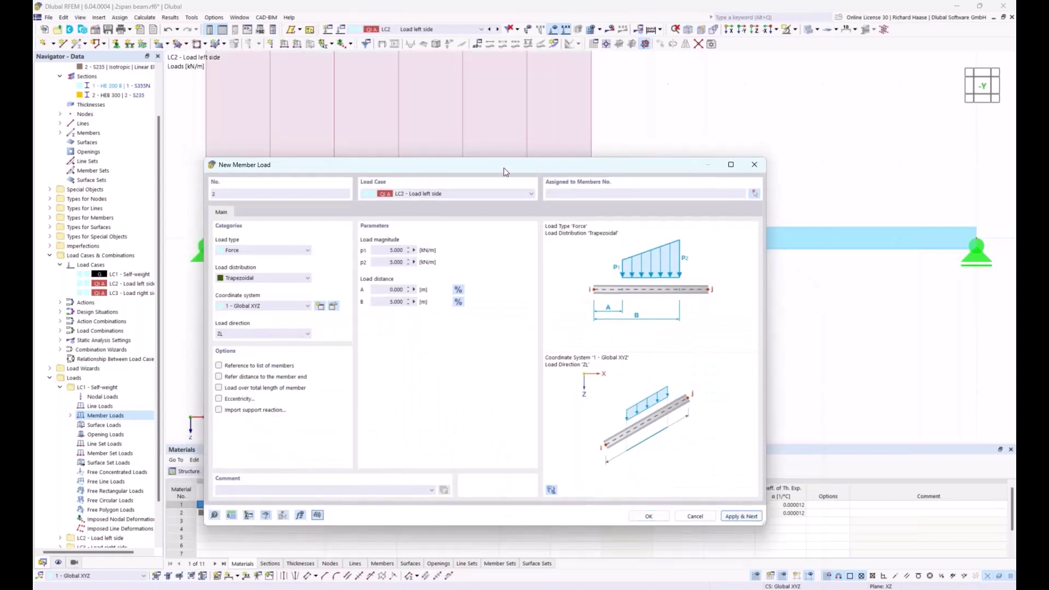
- Switch the next member load to load case LC3 - Load right side and assign it to member 1
{"action": "left_click_drag", "start_coordinate": [505, 172], "coordinate": [527, 229]}
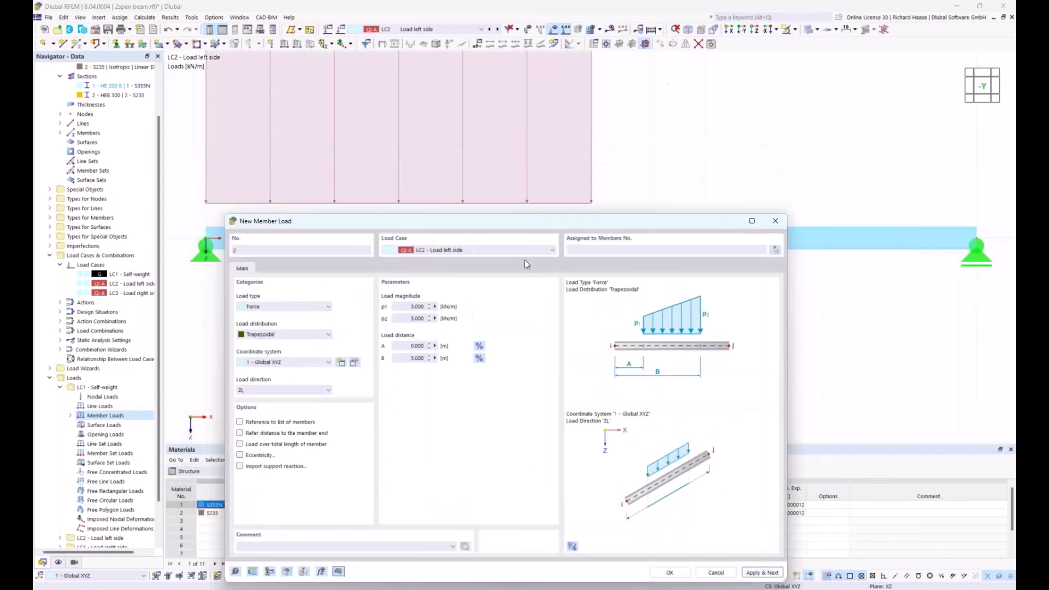
{"action": "left_click", "coordinate": [466, 252]}
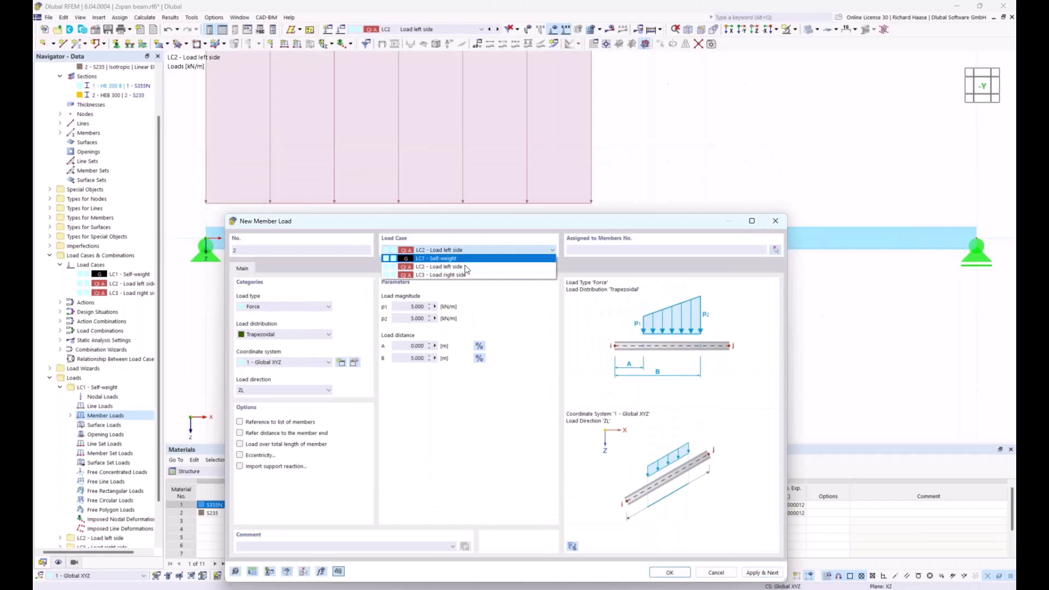
{"action": "left_click", "coordinate": [465, 275]}
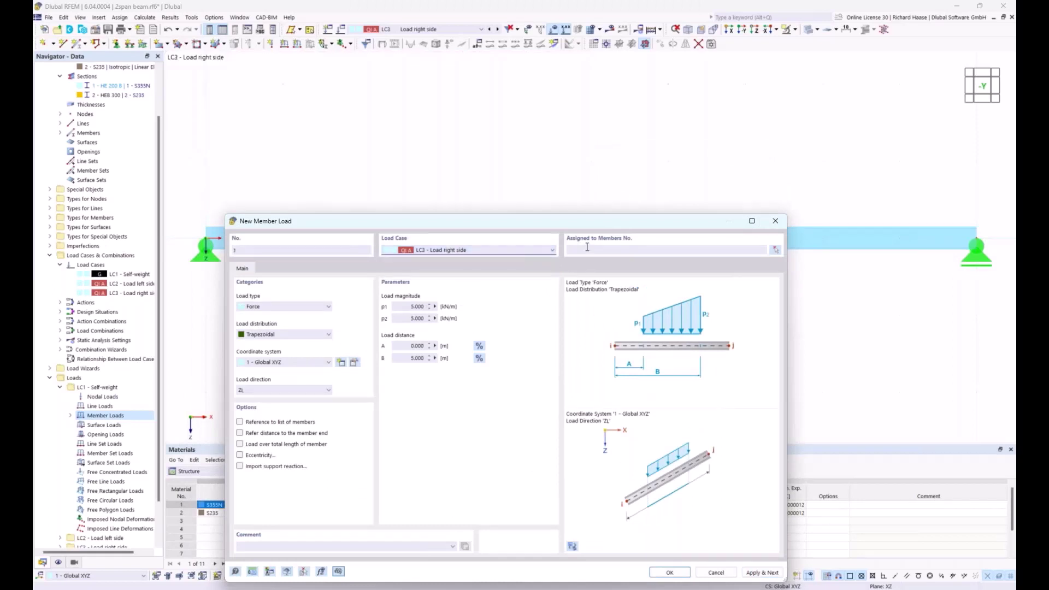
{"action": "left_click", "coordinate": [587, 247]}
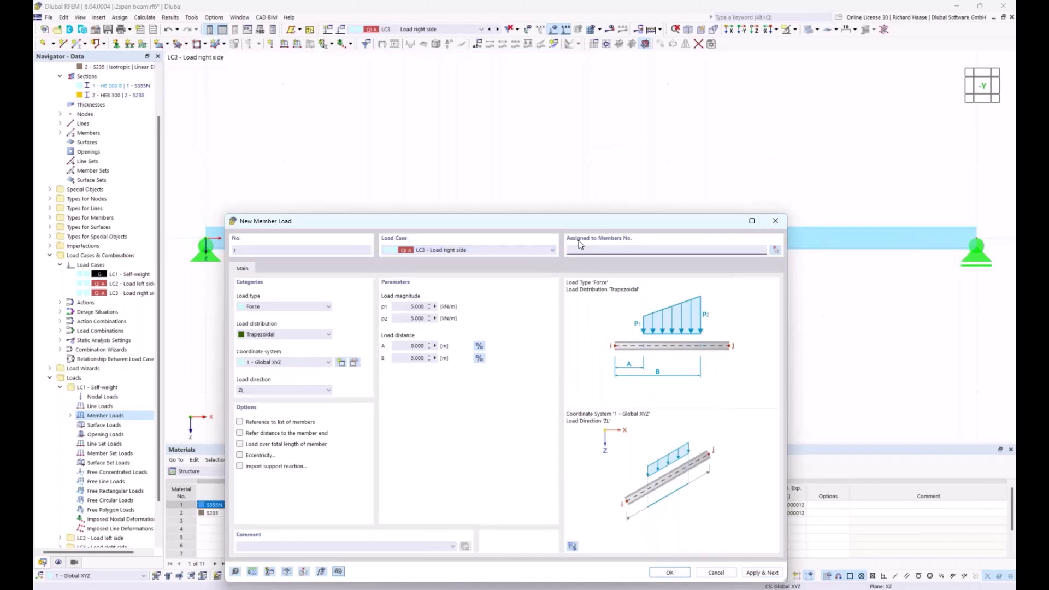
{"action": "type", "text": "1"}
- Set the LC3 load distances to A = 5 m and B = 10 m and create the load
{"action": "left_click_drag", "start_coordinate": [502, 222], "coordinate": [524, 255]}
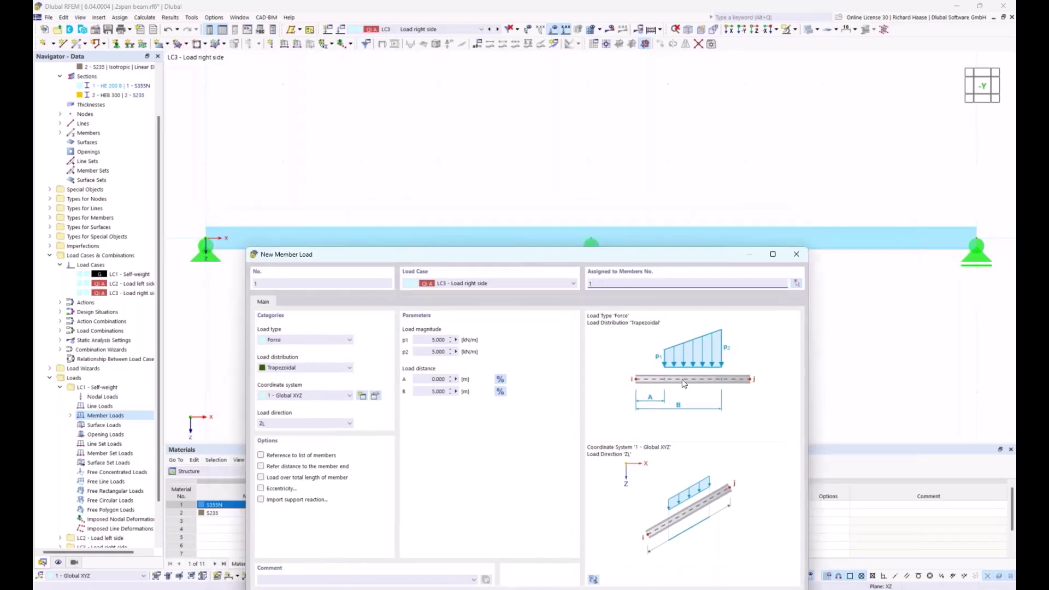
{"action": "left_click", "coordinate": [445, 379]}
{"action": "type", "text": "5"}
{"action": "key", "text": "Tab"}
{"action": "type", "text": "10"}
{"action": "left_click_drag", "start_coordinate": [588, 256], "coordinate": [451, 145]}
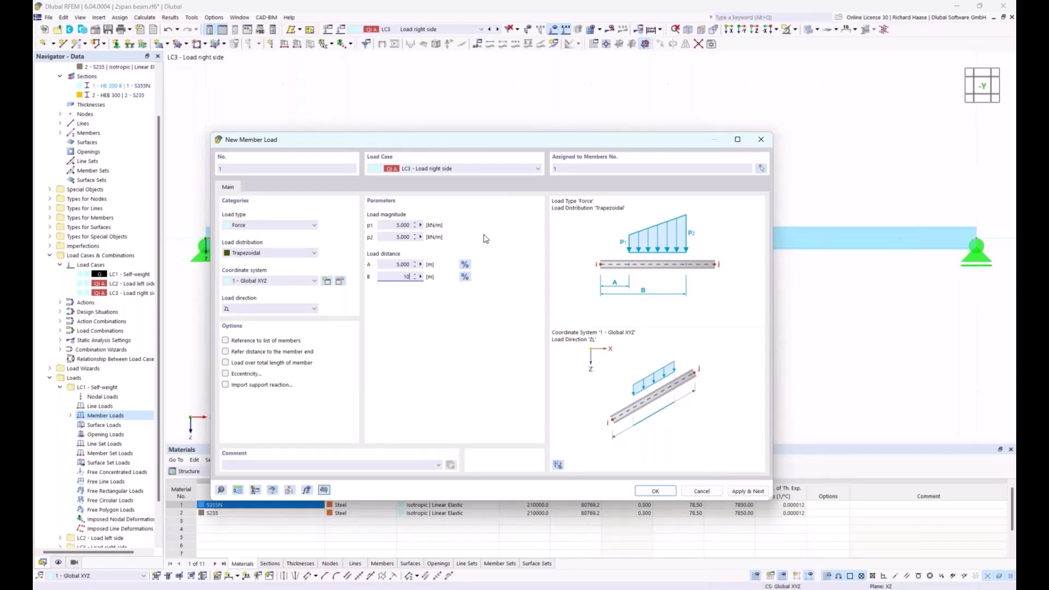
{"action": "left_click", "coordinate": [656, 491]}
- Display the loads of LC1 - Self-weight on the whole beam
{"action": "scroll", "coordinate": [647, 370], "scroll_direction": "down", "scroll_amount": 2}
{"action": "middle_click_drag", "start_coordinate": [669, 341], "coordinate": [610, 355]}
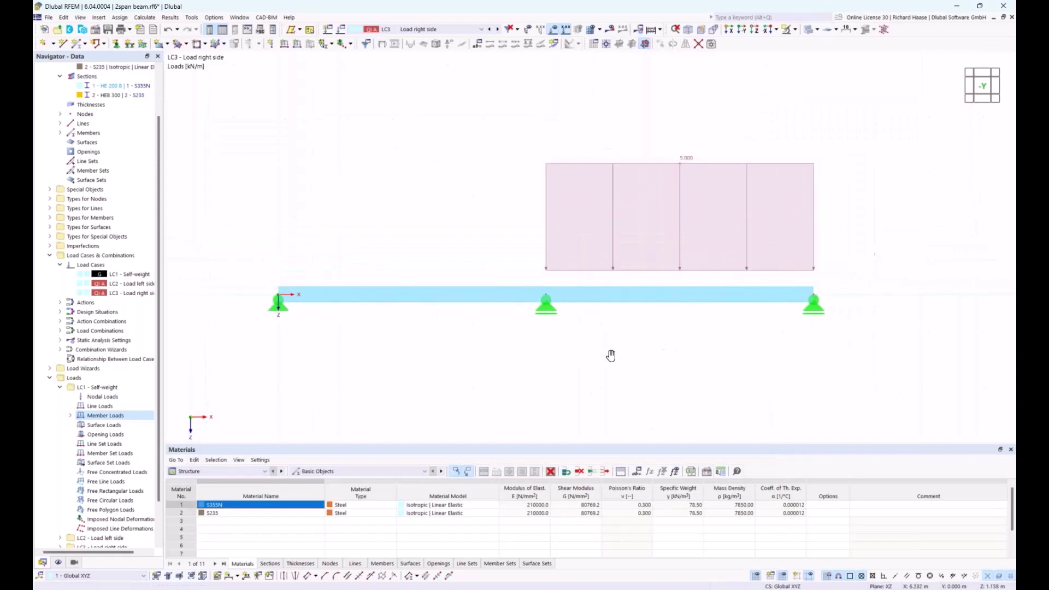
{"action": "left_click", "coordinate": [427, 31]}
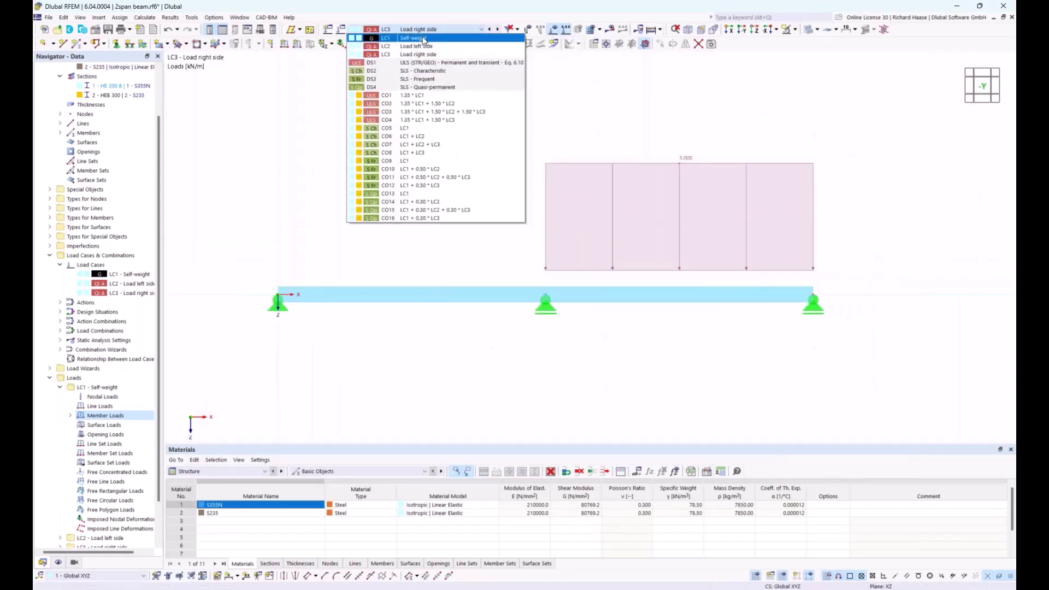
{"action": "left_click", "coordinate": [423, 38]}
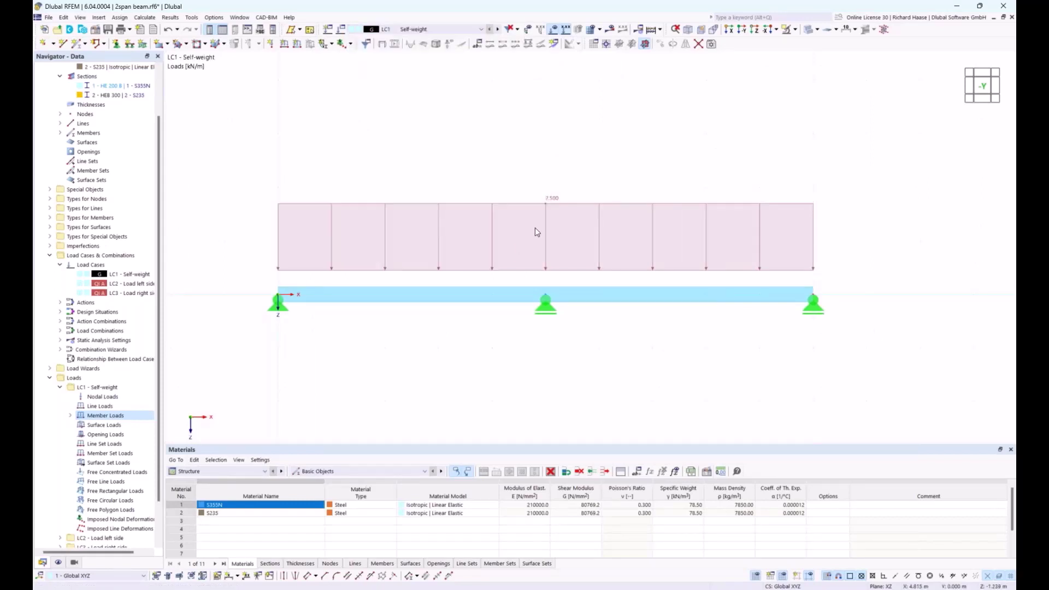
- Show the automatically generated self-weight load on the beam for LC1, and hide it again
{"action": "left_click", "coordinate": [58, 562]}
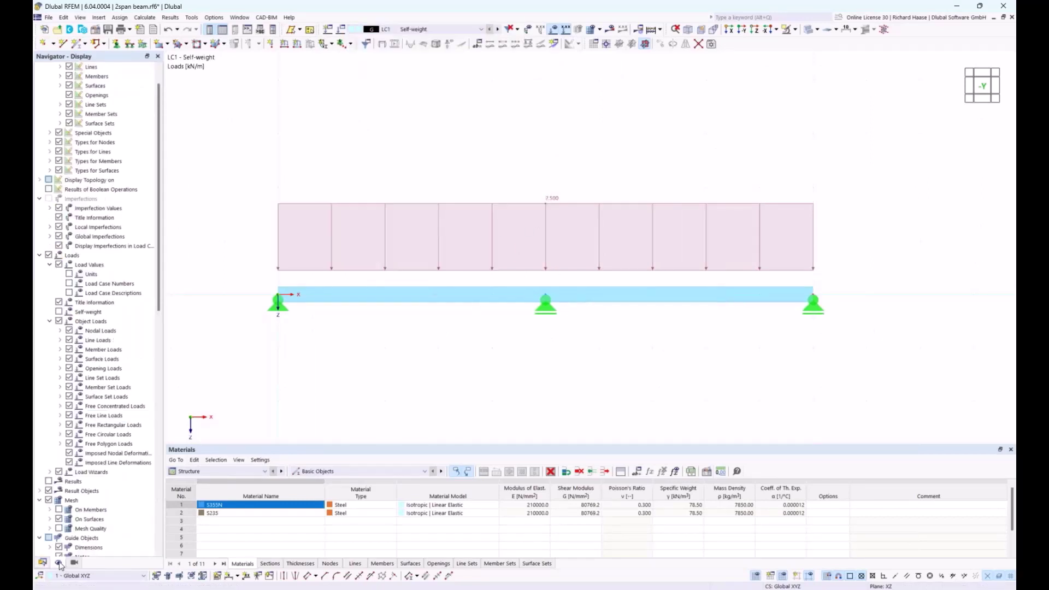
{"action": "left_click", "coordinate": [59, 312]}
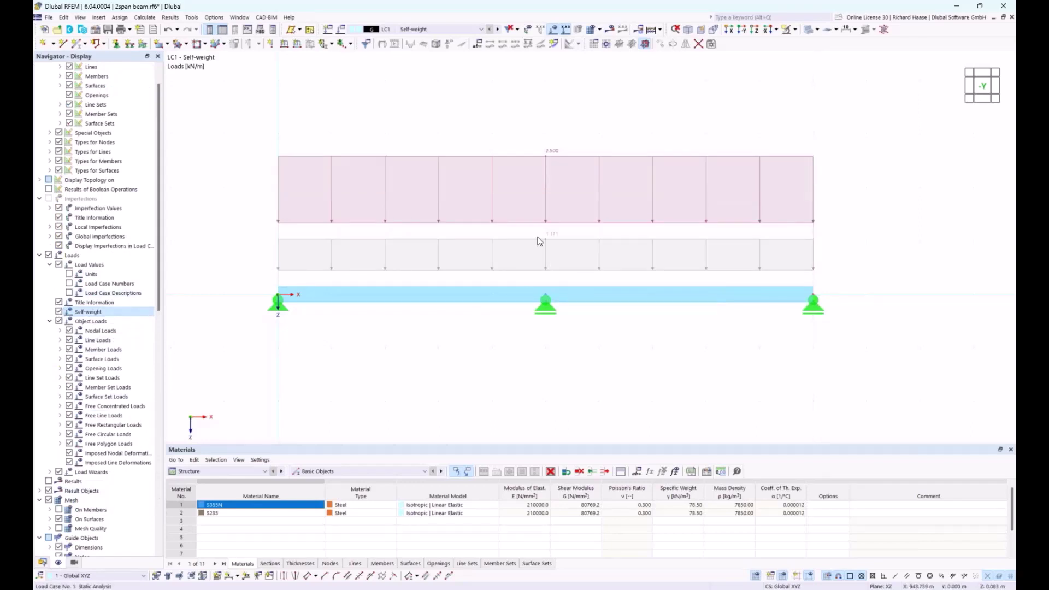
{"action": "left_click", "coordinate": [59, 311]}
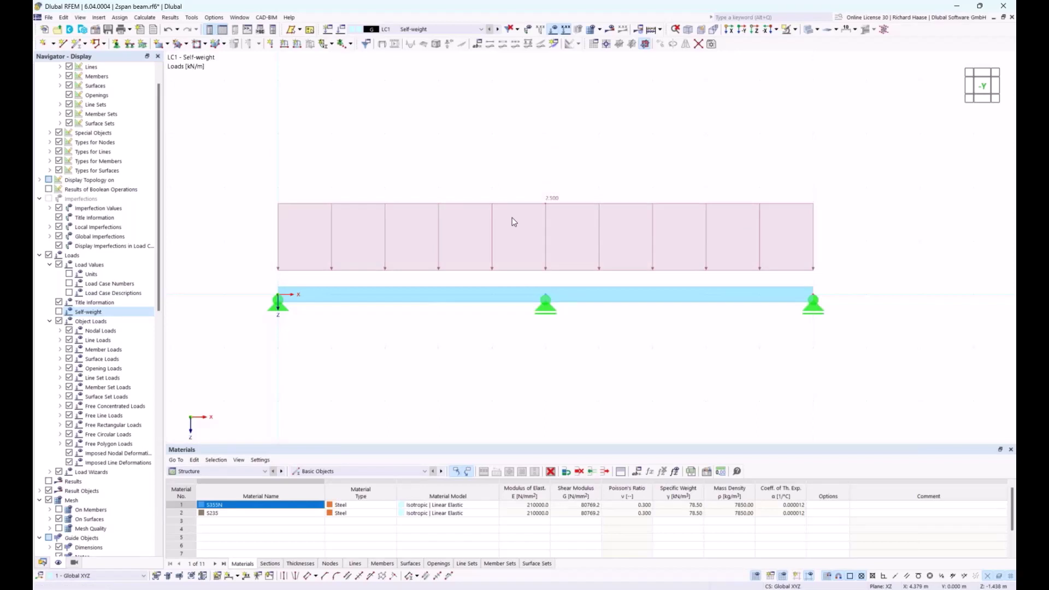
- Display the loads of LC2 - Load left side and LC3 - Load right side in turn
{"action": "left_click", "coordinate": [498, 31]}
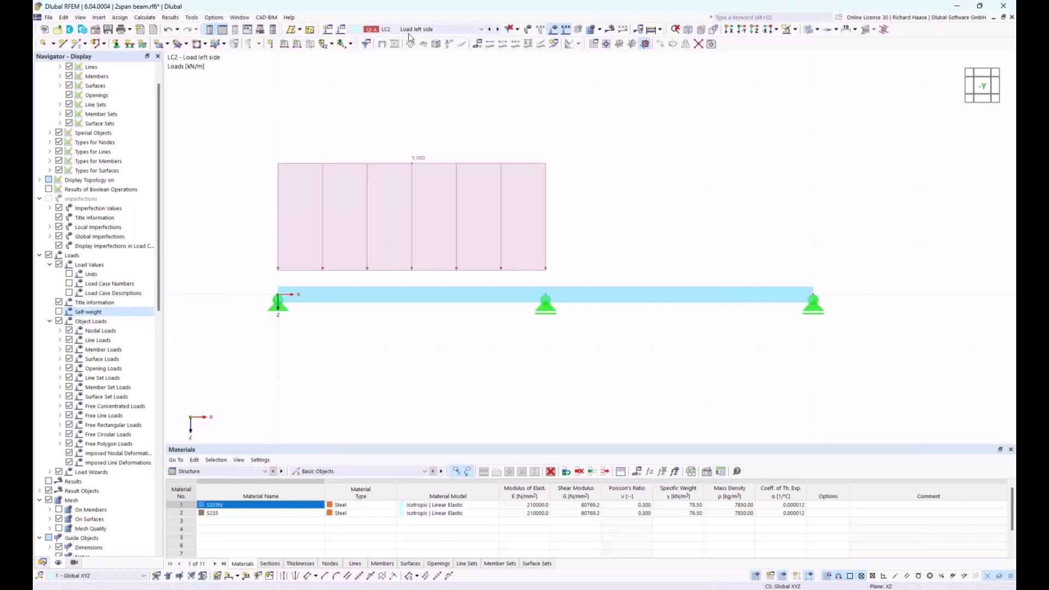
{"action": "left_click", "coordinate": [497, 29]}
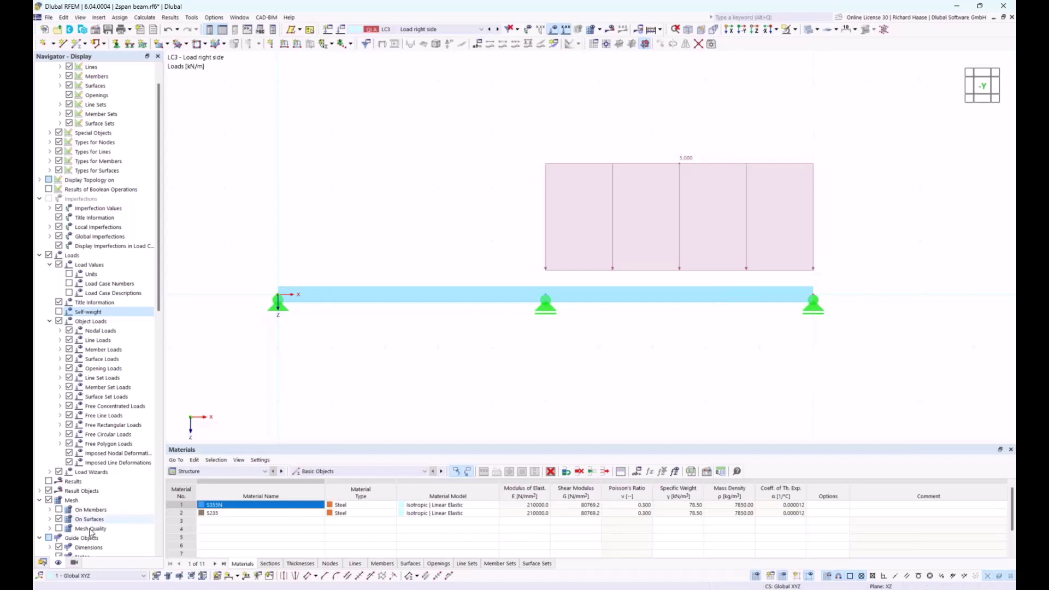
- Edit section 2 HEB 300 to deactivate its shear stiffness and accept the change
{"action": "left_click", "coordinate": [43, 562]}
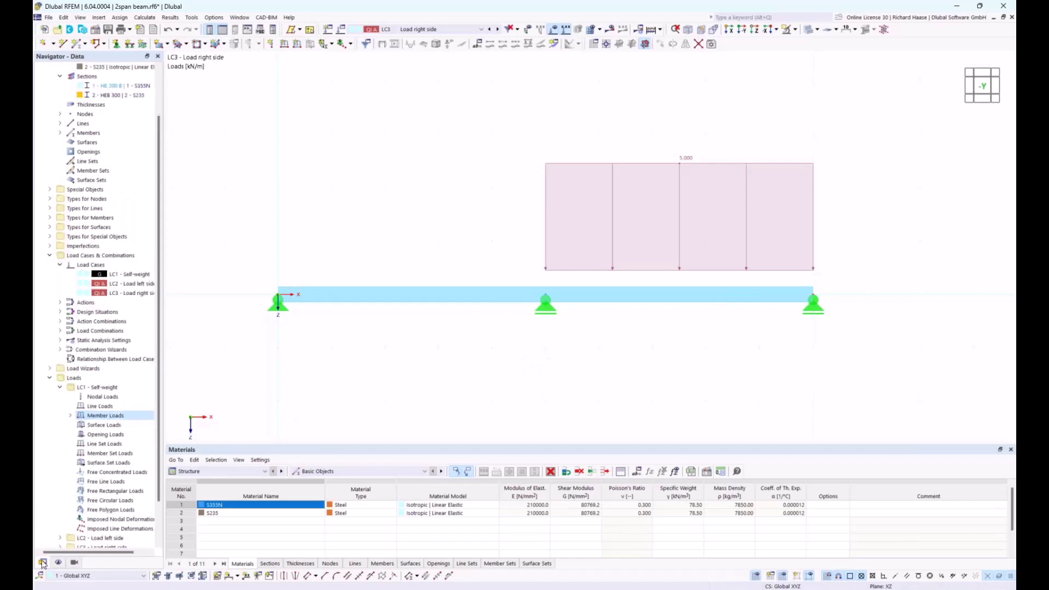
{"action": "scroll", "coordinate": [114, 158], "scroll_direction": "up", "scroll_amount": 3}
{"action": "left_click", "coordinate": [112, 152]}
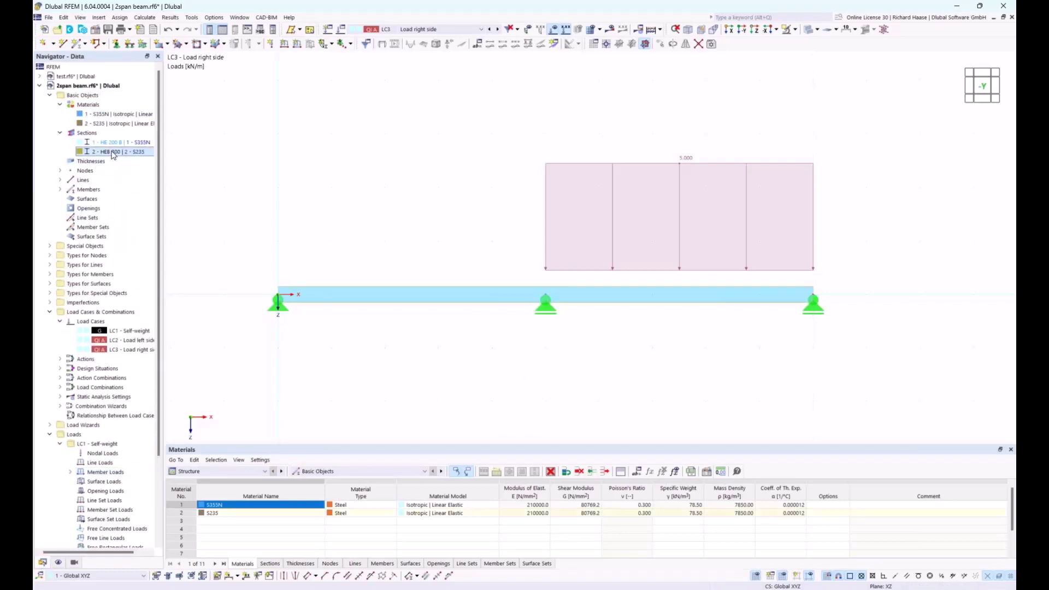
{"action": "right_click", "coordinate": [112, 153]}
{"action": "left_click", "coordinate": [136, 158]}
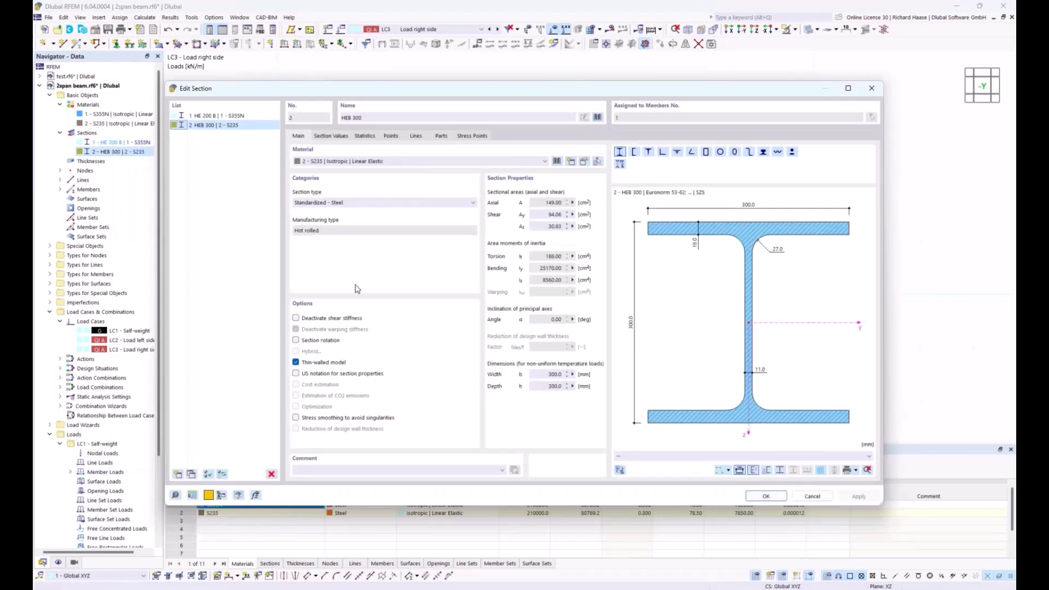
{"action": "left_click_drag", "start_coordinate": [443, 93], "coordinate": [489, 102]}
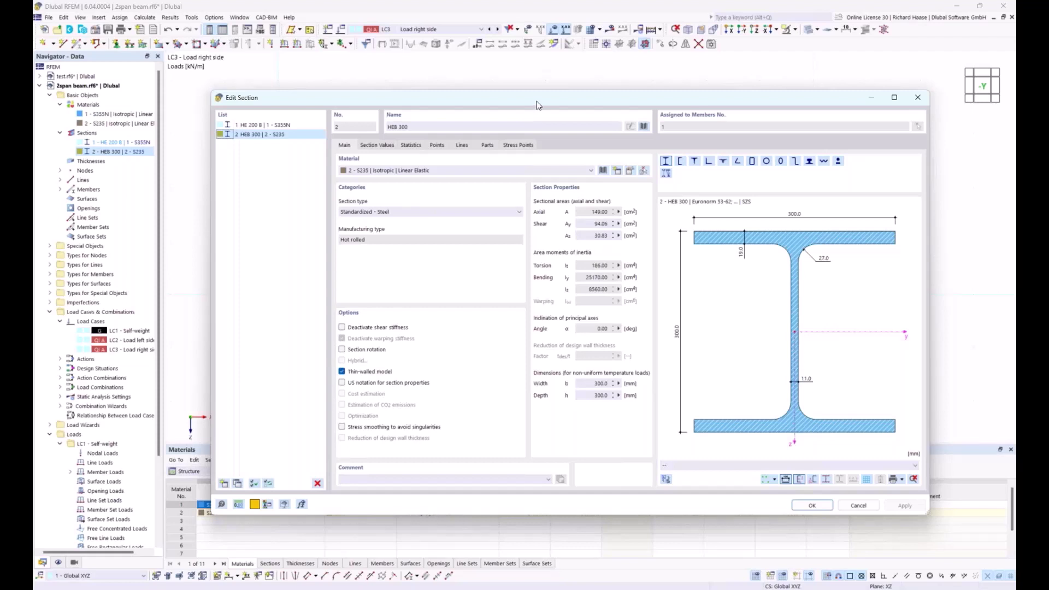
{"action": "left_click_drag", "start_coordinate": [536, 105], "coordinate": [538, 118]}
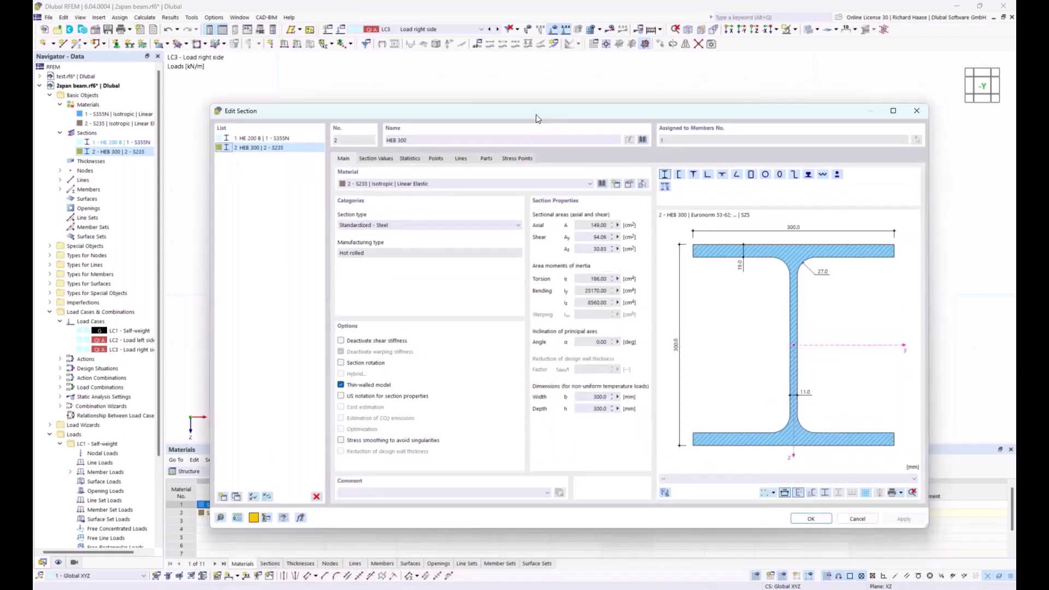
{"action": "left_click", "coordinate": [341, 340]}
{"action": "left_click", "coordinate": [807, 520]}
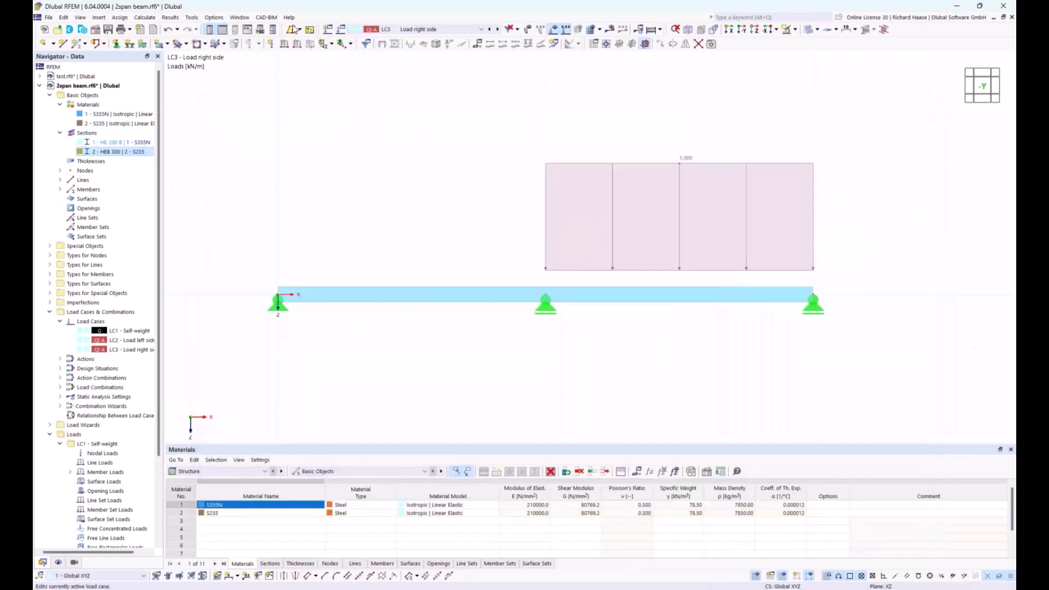
- Calculate and display the deformation results of LC1 - Self-weight, and hide the loads on the beam
{"action": "left_click", "coordinate": [145, 17]}
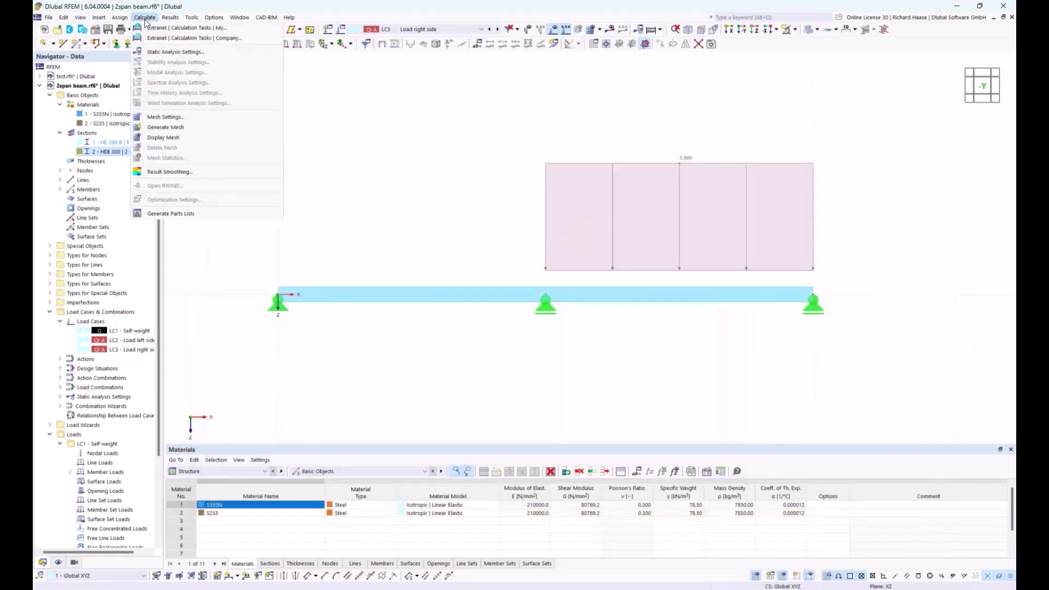
{"action": "mouse_move", "coordinate": [213, 17]}
{"action": "left_click", "coordinate": [437, 29]}
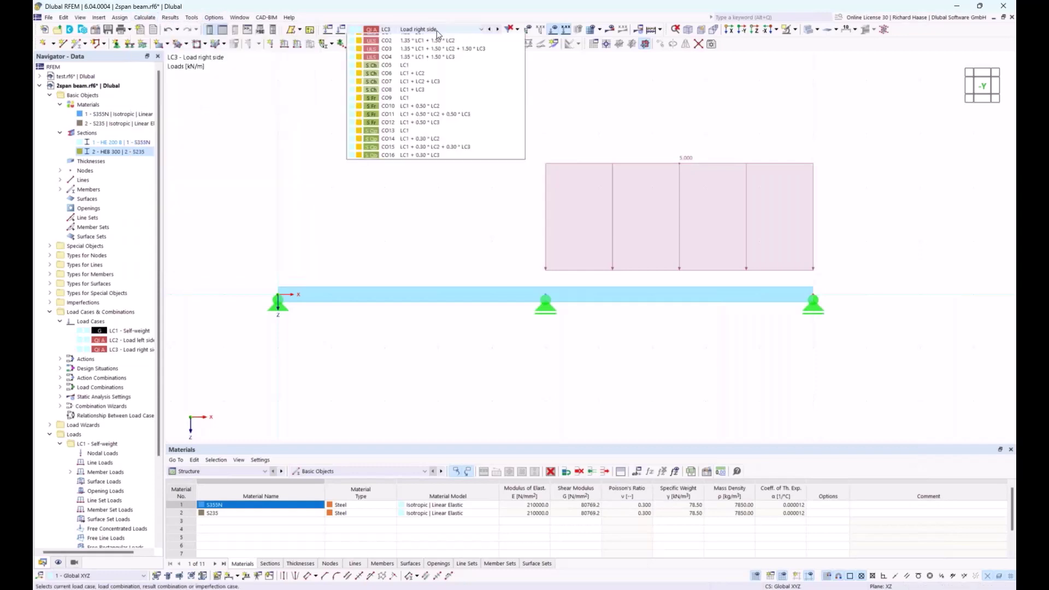
{"action": "left_click", "coordinate": [437, 39]}
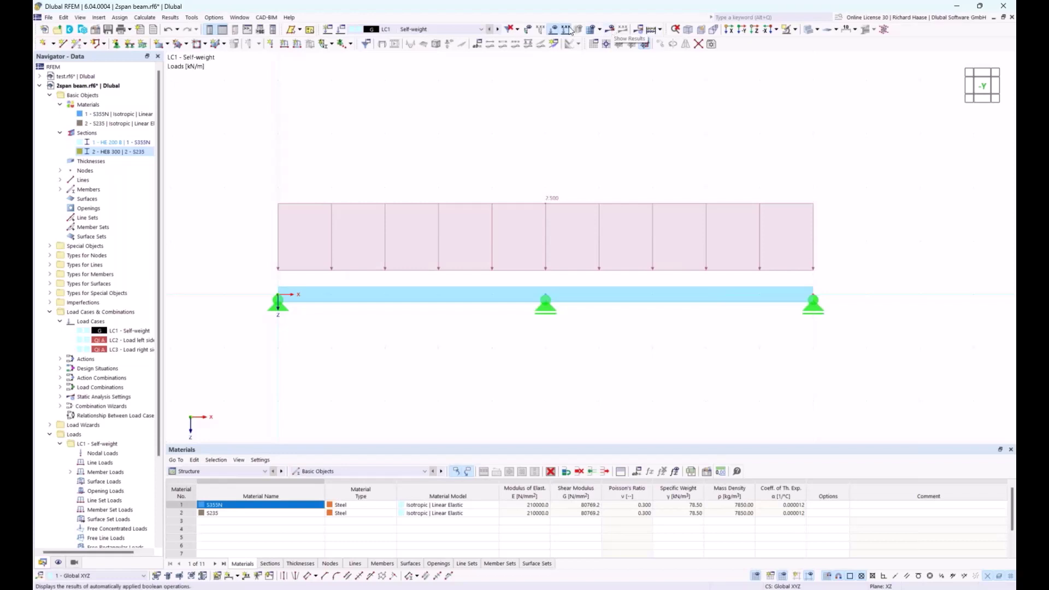
{"action": "left_click", "coordinate": [611, 33]}
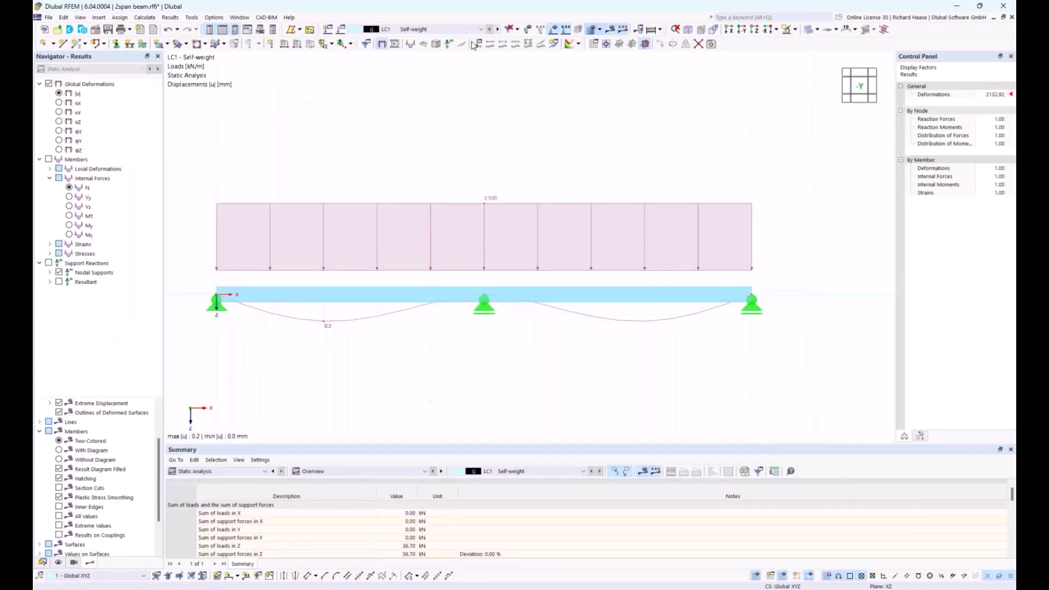
{"action": "left_click", "coordinate": [553, 30]}
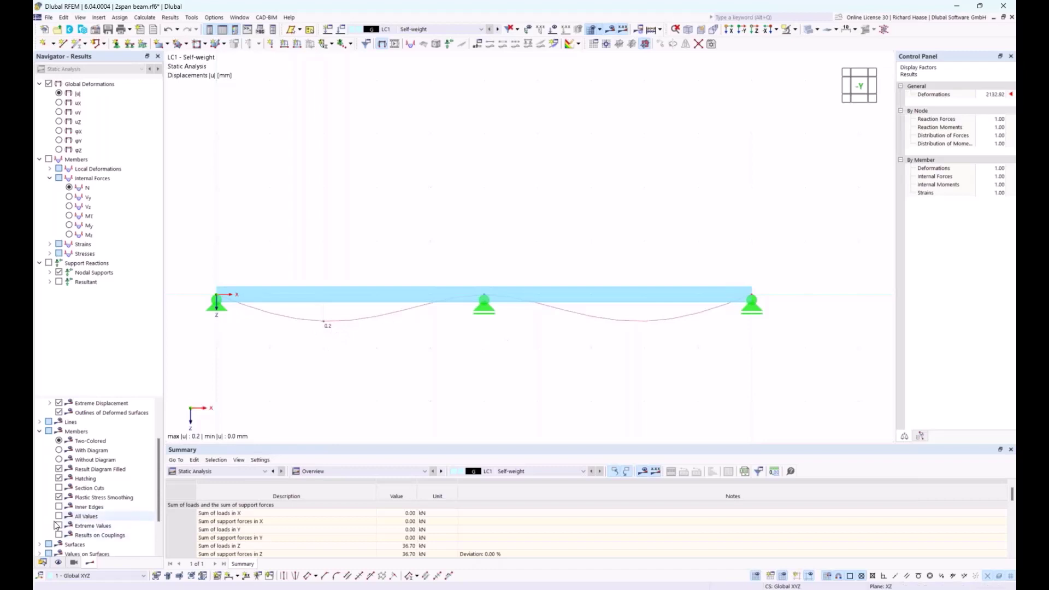
- Reactivate the shear stiffness of section 2 HEB 300 and recalculate the LC1 deformations
{"action": "left_click", "coordinate": [42, 562]}
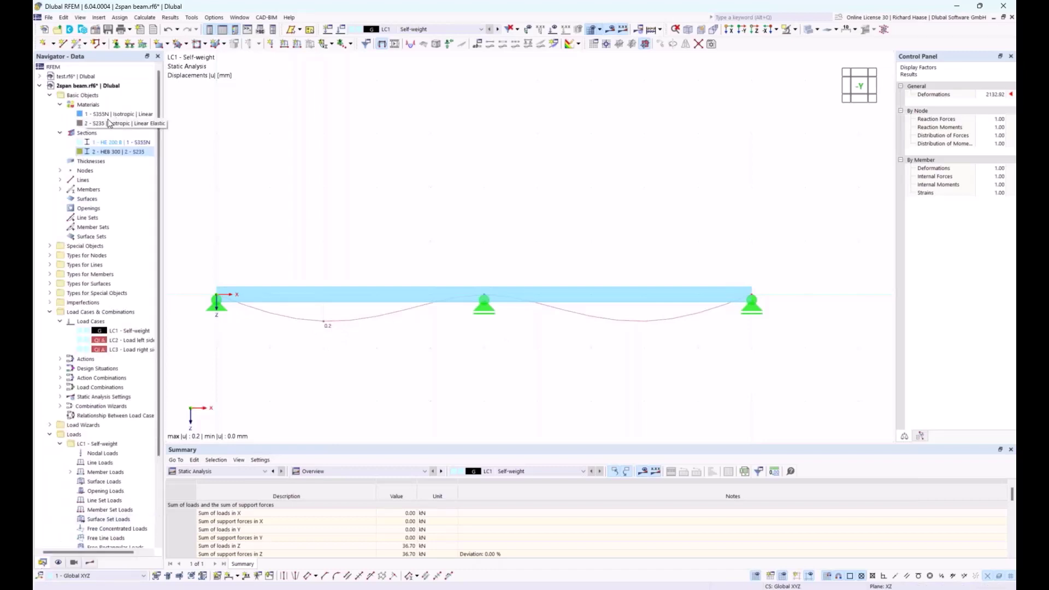
{"action": "right_click", "coordinate": [108, 157]}
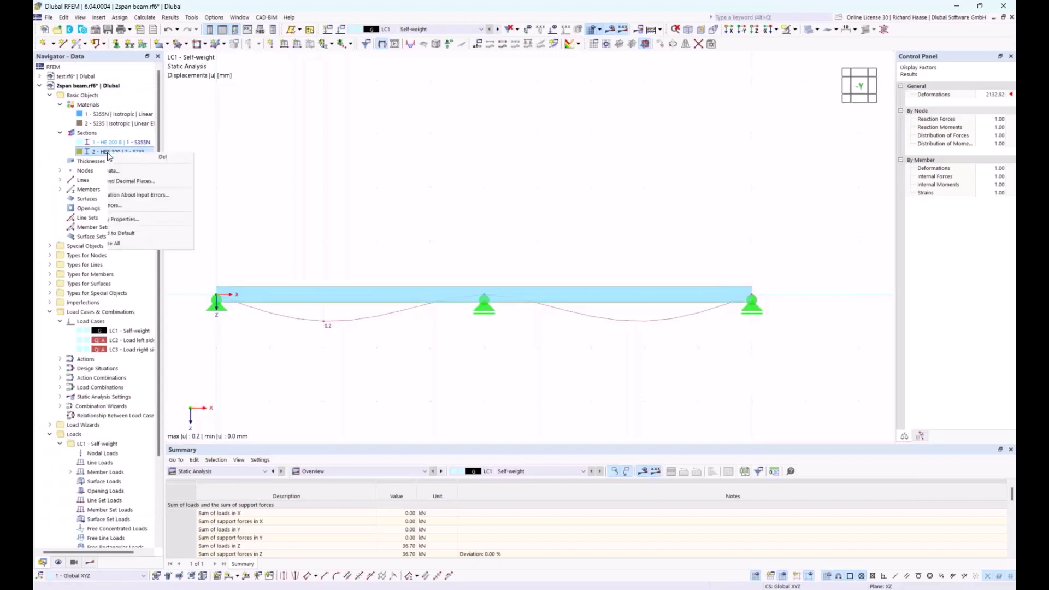
{"action": "left_click", "coordinate": [141, 163]}
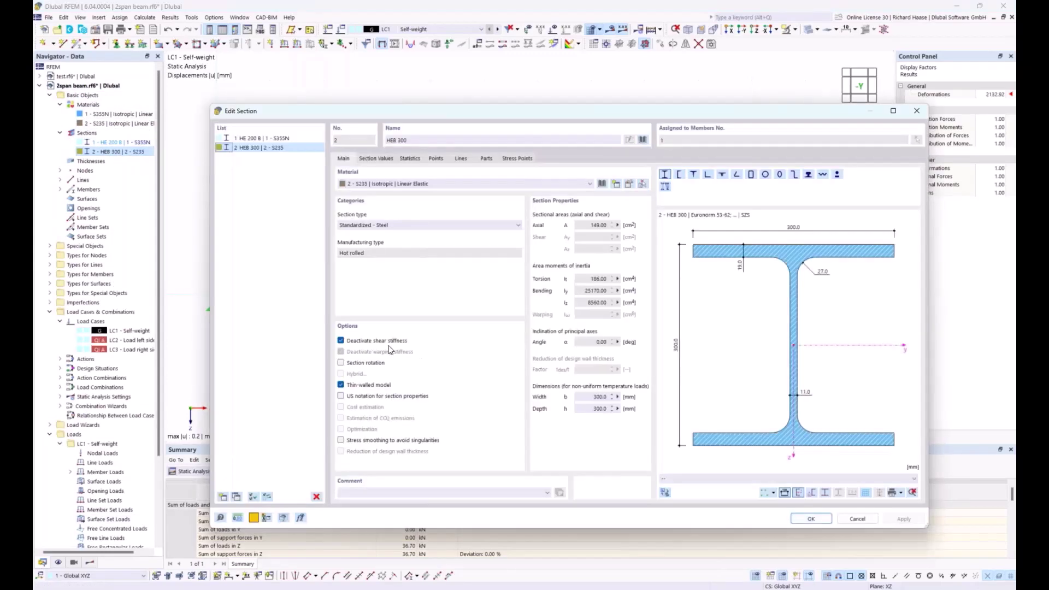
{"action": "left_click_drag", "start_coordinate": [483, 112], "coordinate": [597, 98]}
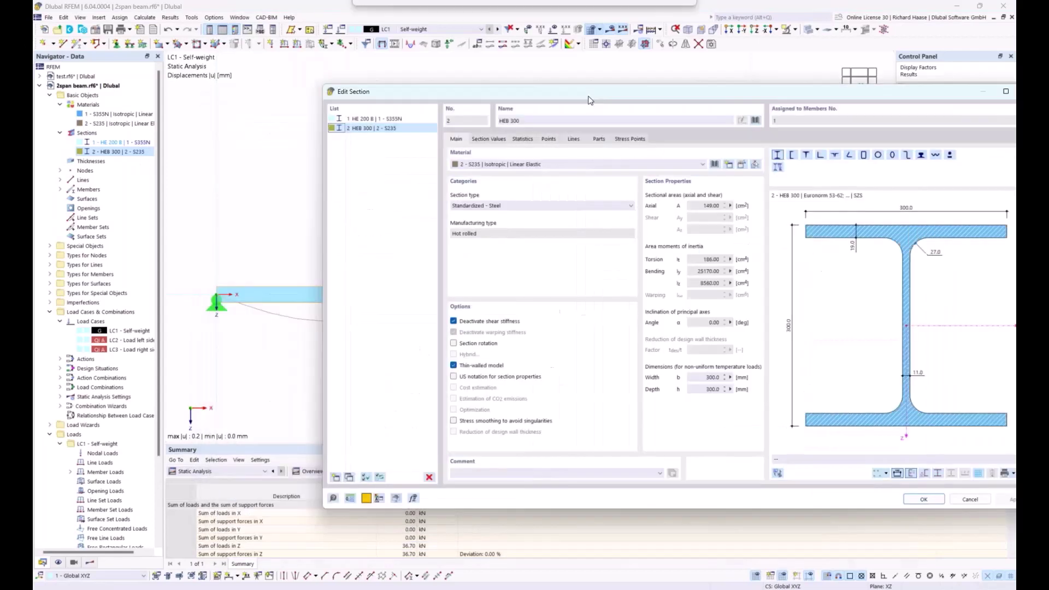
{"action": "left_click", "coordinate": [455, 326]}
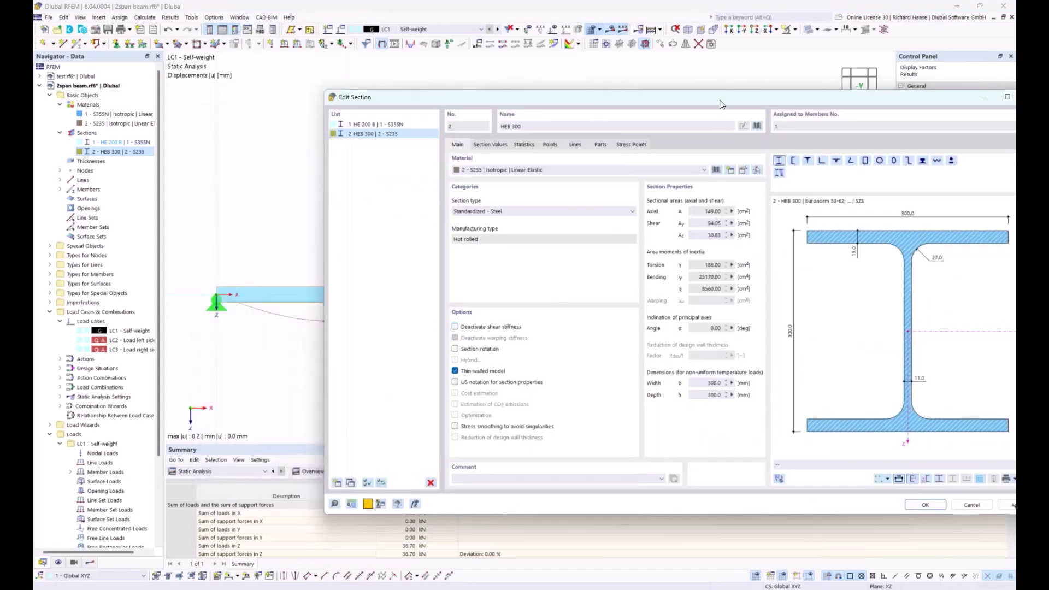
{"action": "mouse_move", "coordinate": [721, 104]}
{"action": "left_mouse_down"}
{"action": "mouse_move", "coordinate": [712, 174]}
{"action": "mouse_move", "coordinate": [725, 98]}
{"action": "left_mouse_up"}
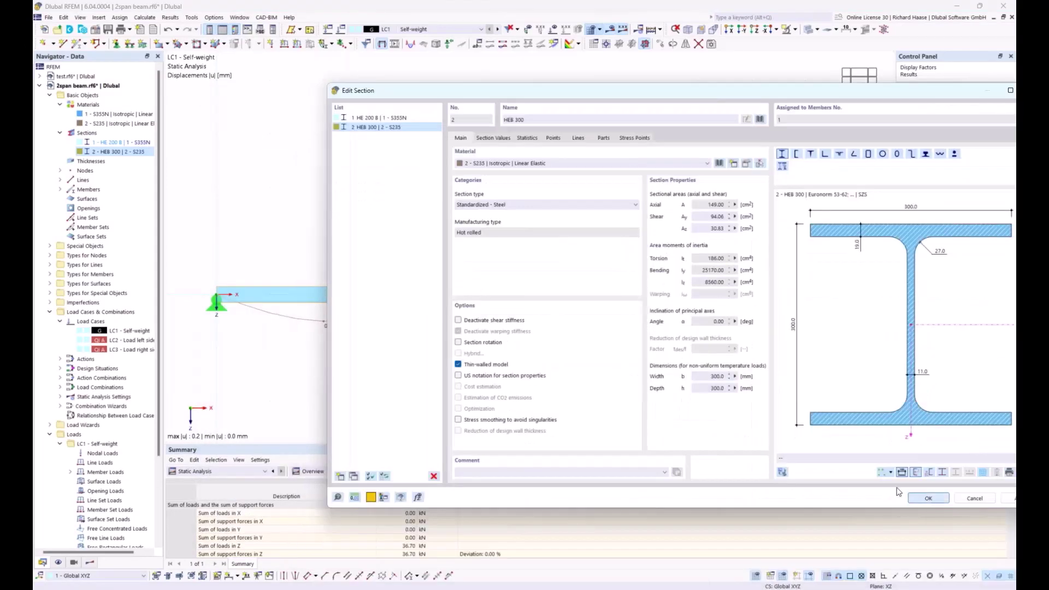
{"action": "left_click", "coordinate": [927, 498]}
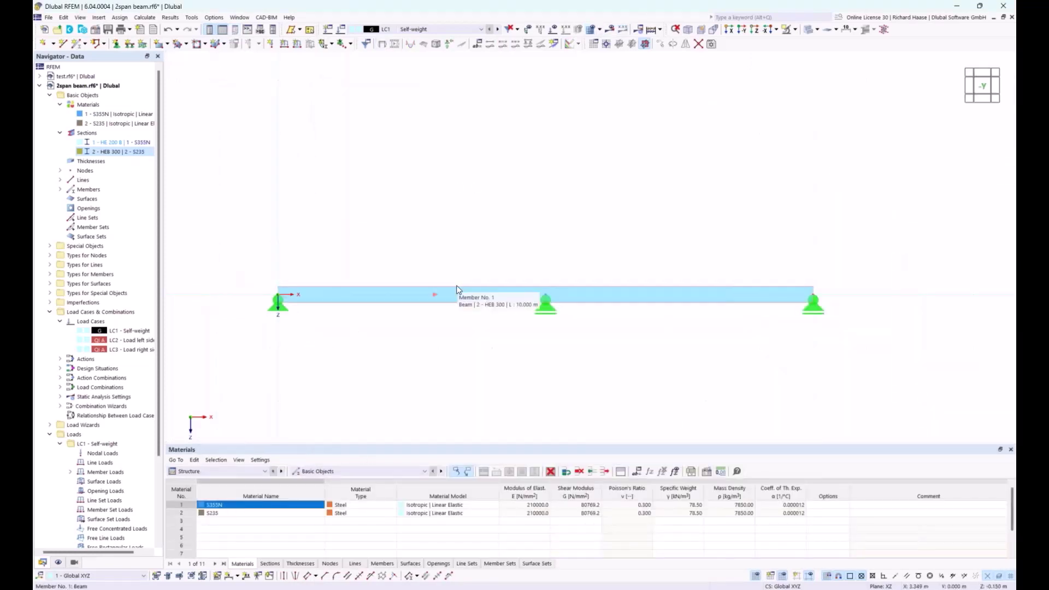
{"action": "left_click", "coordinate": [610, 30]}
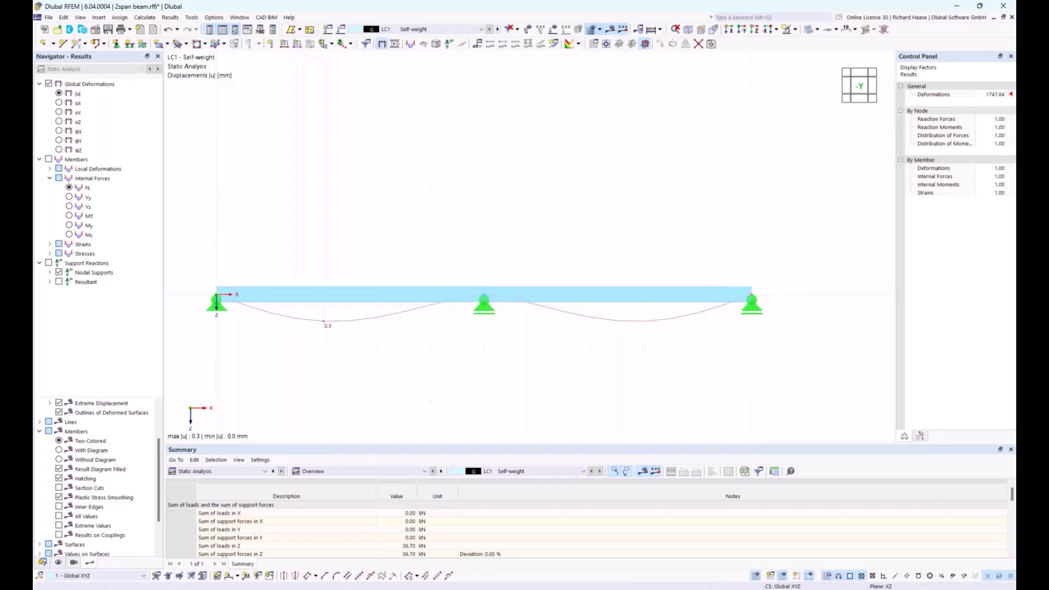
- Review the shear areas and stiffness options of section 2 HEB 300 without changing them
{"action": "left_click", "coordinate": [42, 563]}
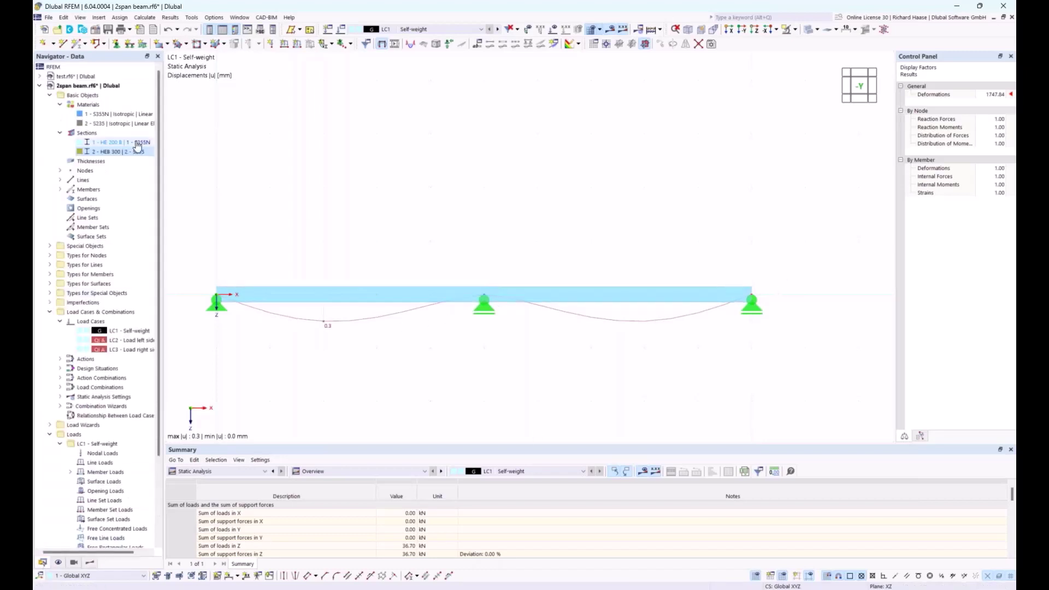
{"action": "right_click", "coordinate": [109, 152]}
{"action": "left_click", "coordinate": [122, 159]}
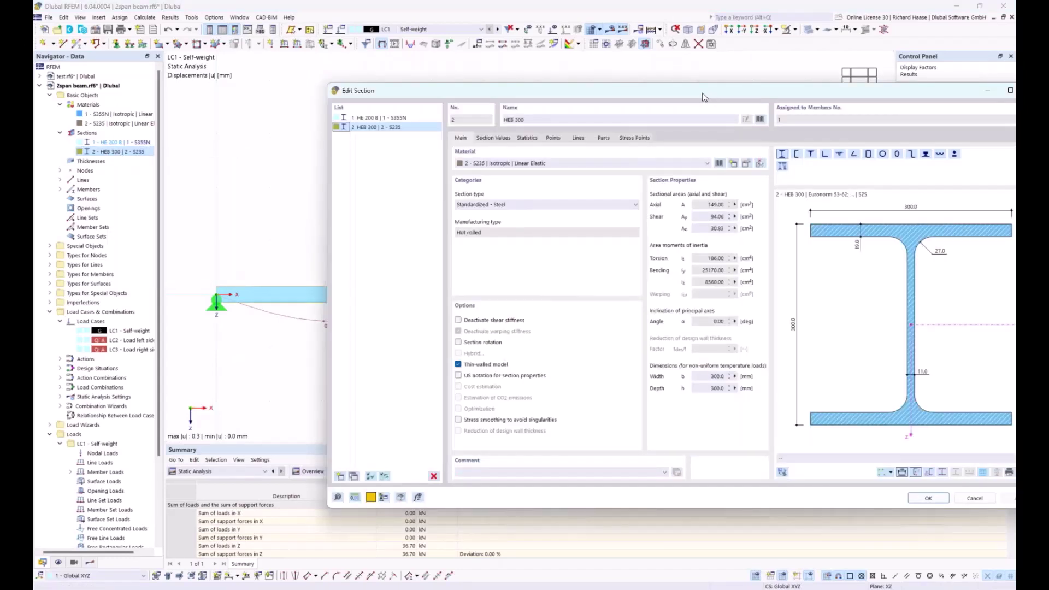
{"action": "left_click_drag", "start_coordinate": [708, 93], "coordinate": [669, 93]}
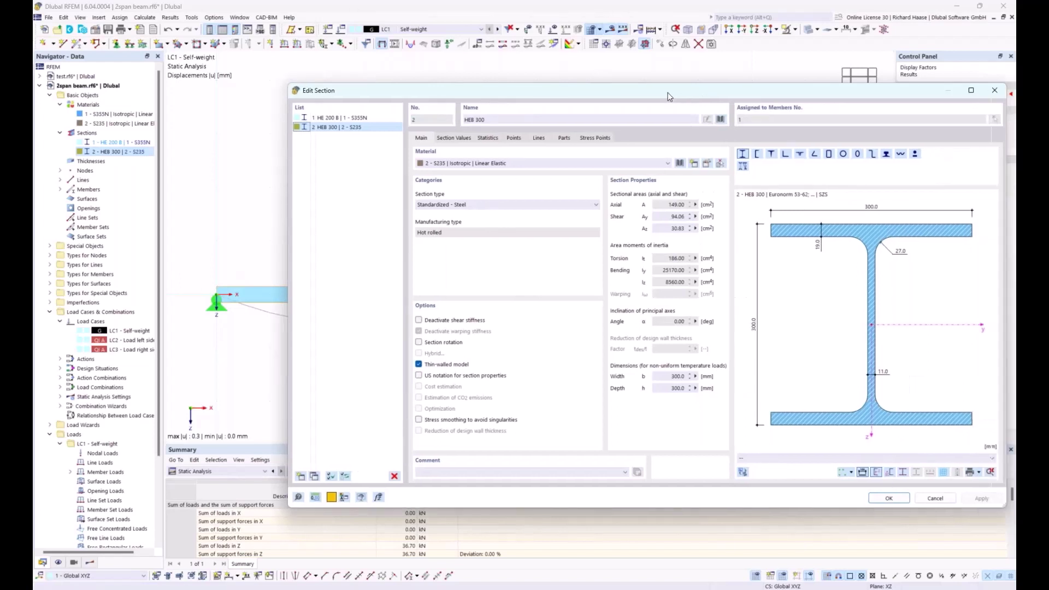
{"action": "mouse_move", "coordinate": [665, 93]}
{"action": "left_mouse_down"}
{"action": "mouse_move", "coordinate": [625, 92]}
{"action": "mouse_move", "coordinate": [657, 90]}
{"action": "left_mouse_up"}
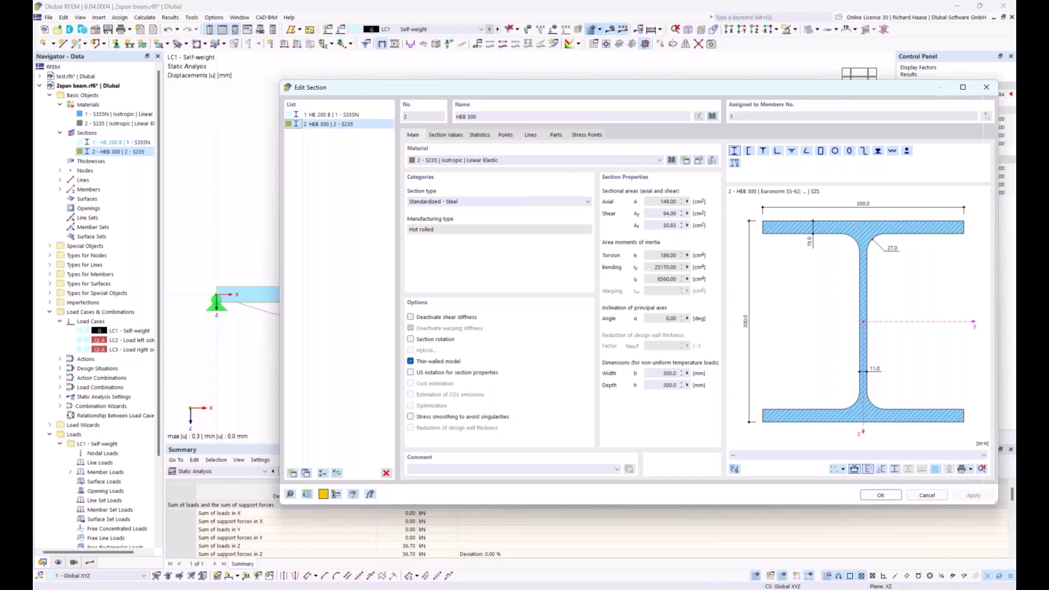
{"action": "left_click", "coordinate": [881, 495]}
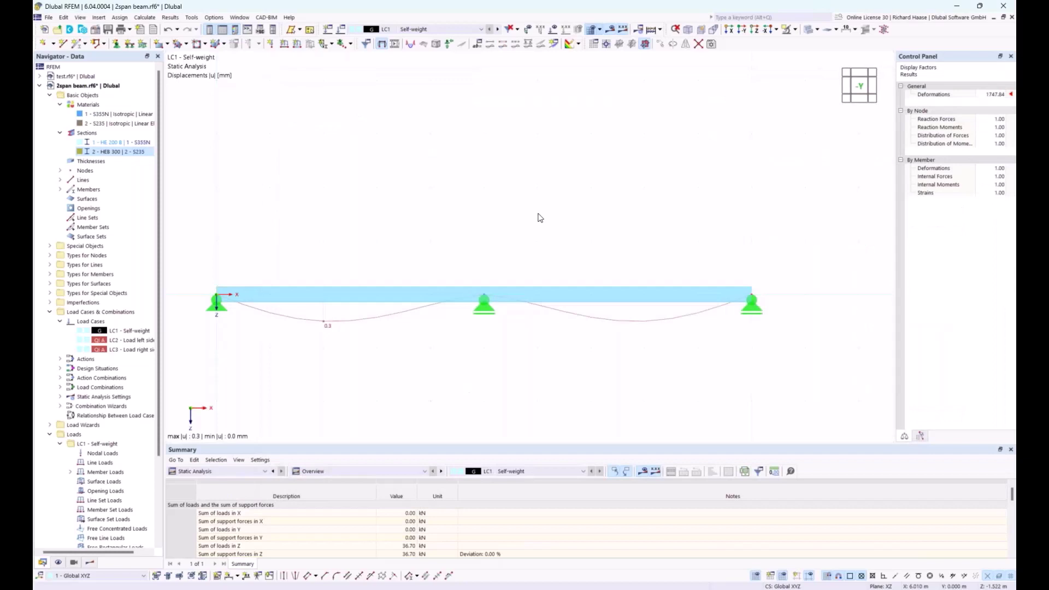
- Calculate and display the deformations of design situation DS1 - ULS (STR/GEO), and expand its envelope value options
{"action": "left_click", "coordinate": [148, 21]}
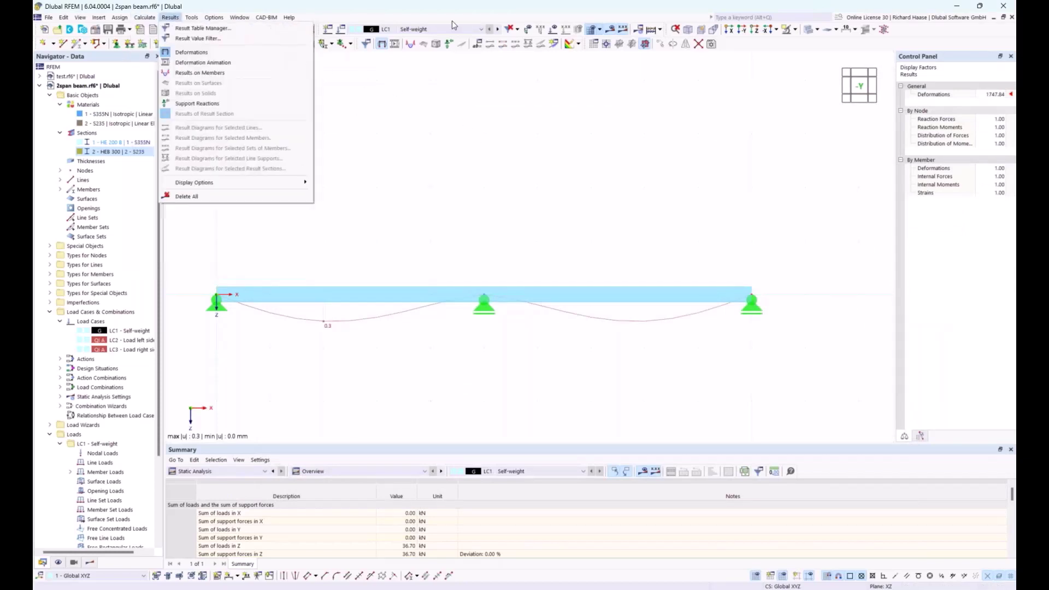
{"action": "left_click", "coordinate": [441, 33]}
{"action": "left_click", "coordinate": [441, 30]}
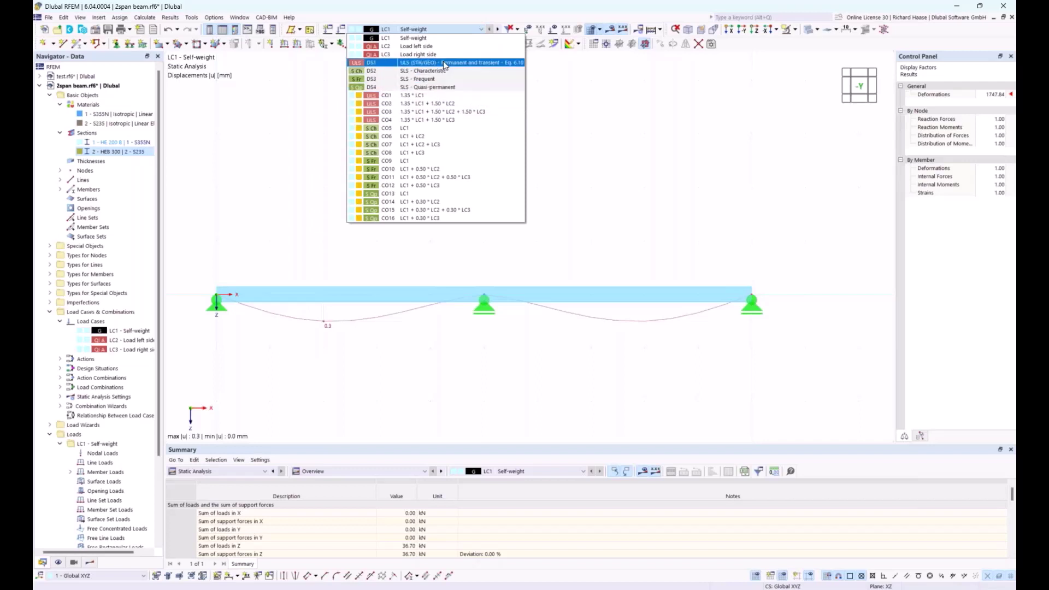
{"action": "left_click", "coordinate": [415, 65]}
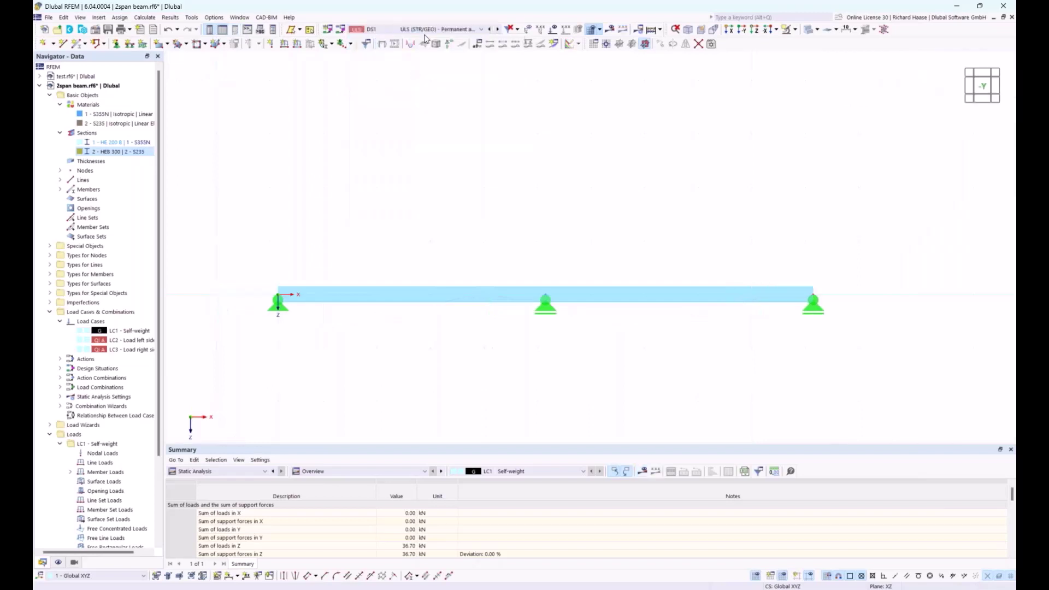
{"action": "left_click", "coordinate": [611, 30]}
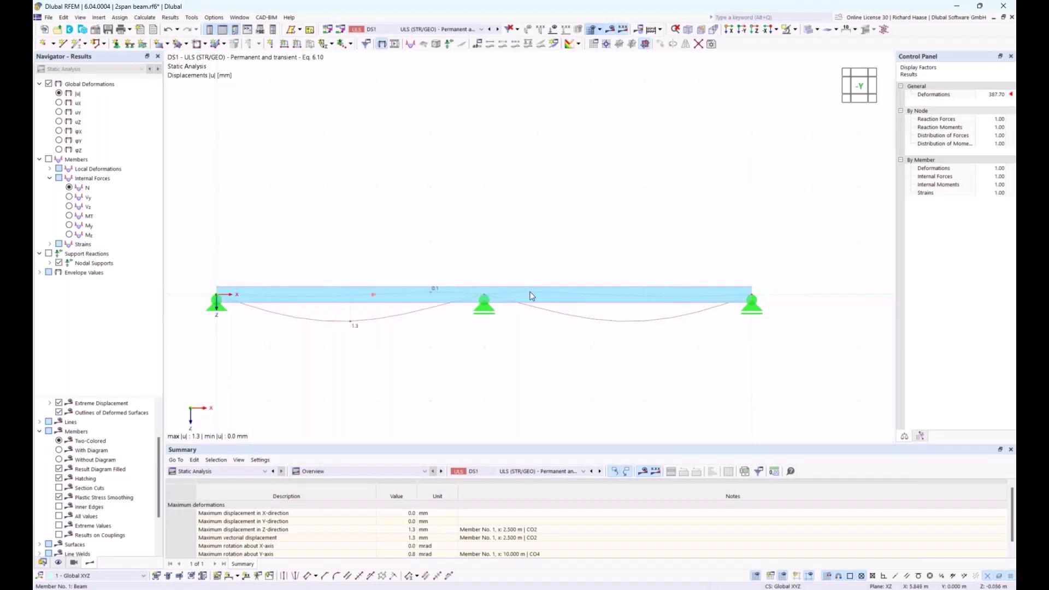
{"action": "left_click", "coordinate": [40, 273]}
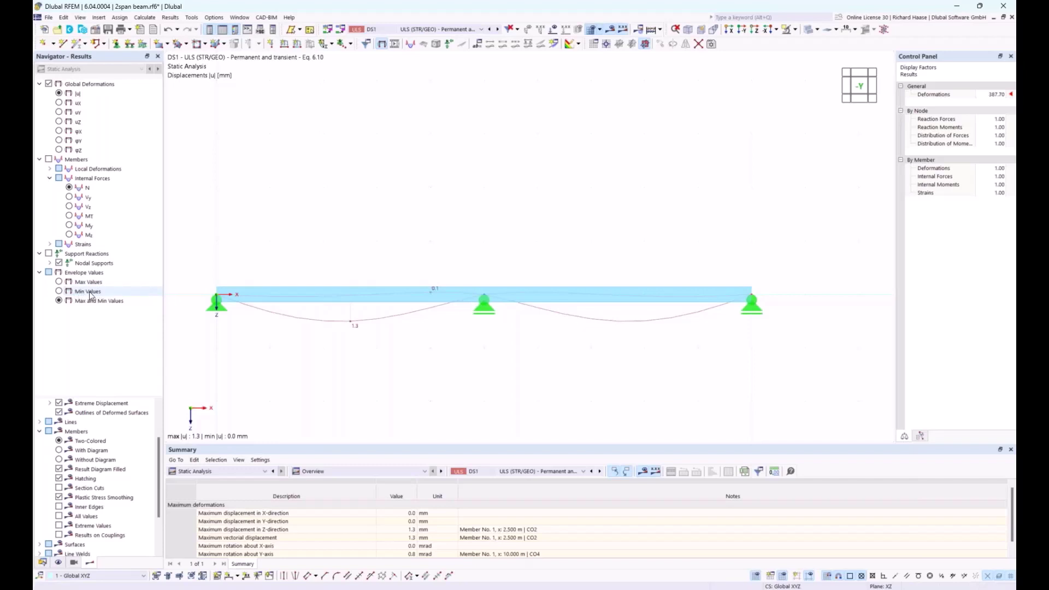
- Switch the model display to wireframe and show the members' bending moments My for DS1
{"action": "left_click", "coordinate": [817, 30]}
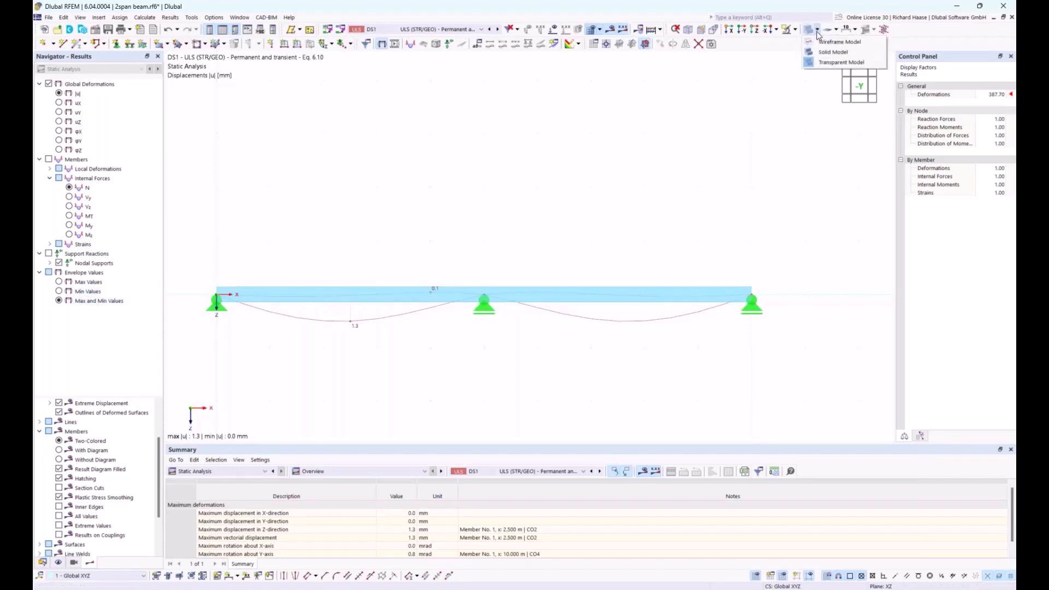
{"action": "left_click", "coordinate": [823, 41]}
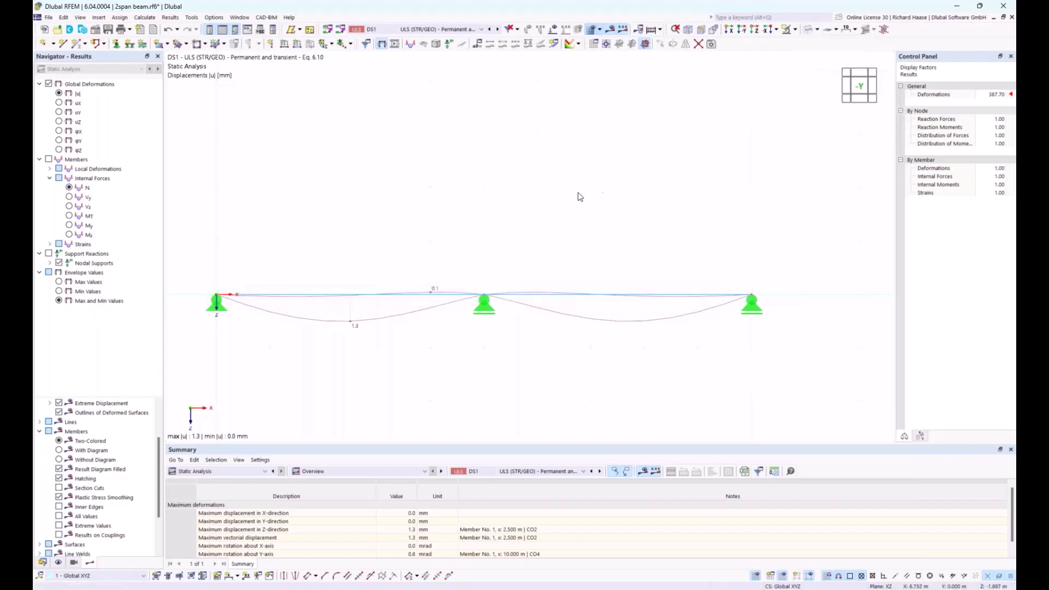
{"action": "left_click", "coordinate": [69, 225]}
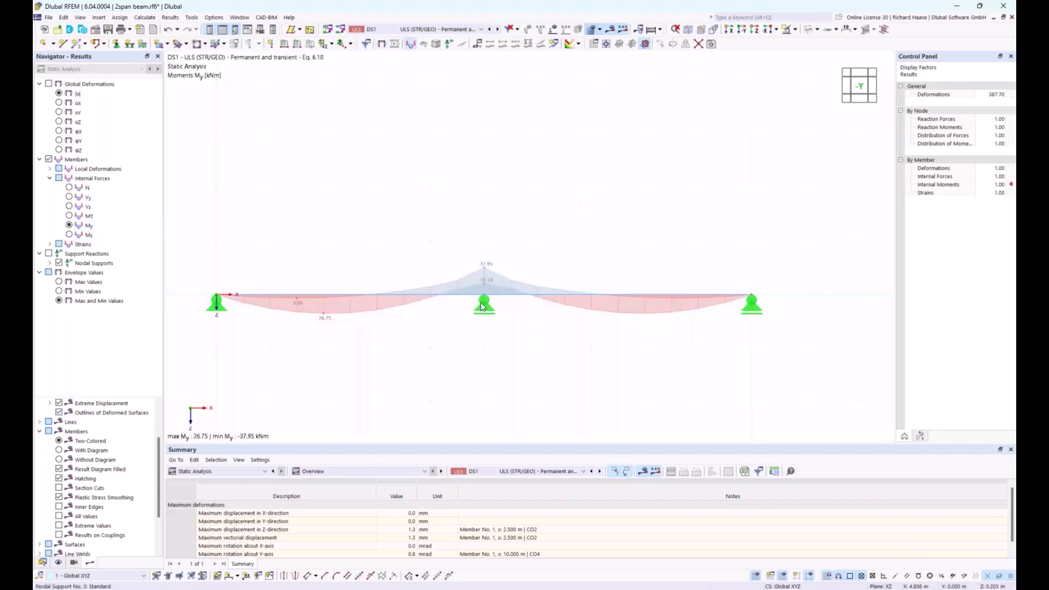
{"action": "scroll", "coordinate": [373, 340], "scroll_direction": "up", "scroll_amount": 1}
{"action": "scroll", "coordinate": [373, 340], "scroll_direction": "down", "scroll_amount": 1}
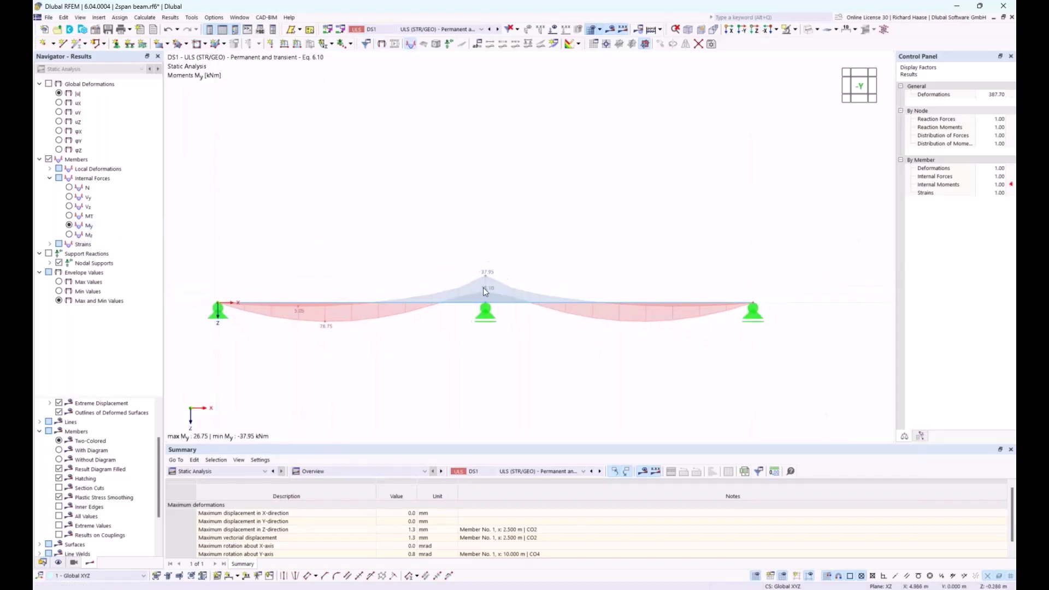
- Compare the My envelopes by showing the max values, the min values, and both together
{"action": "left_click", "coordinate": [58, 281]}
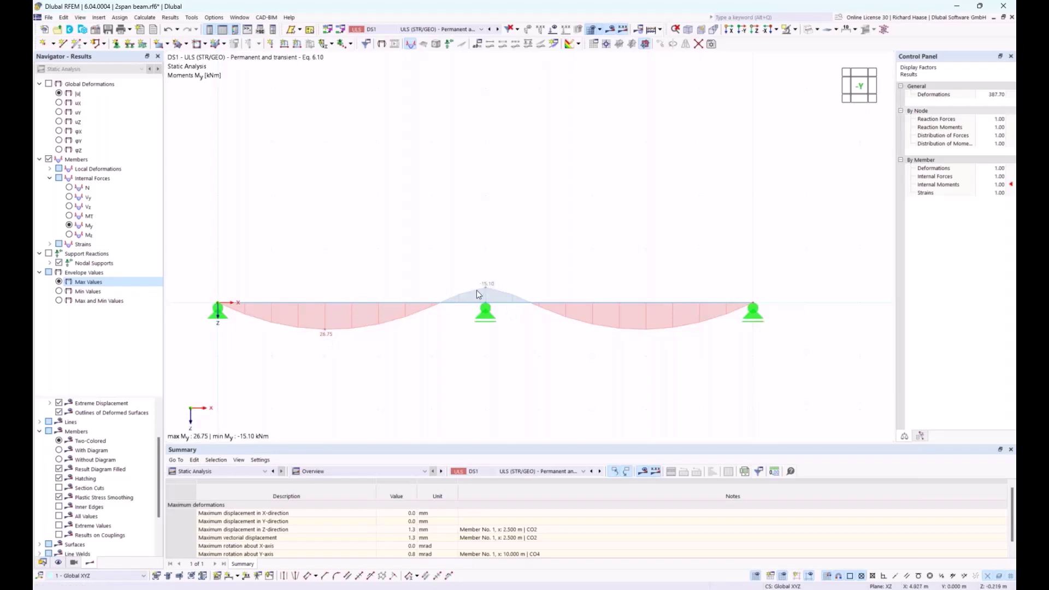
{"action": "left_click", "coordinate": [59, 291]}
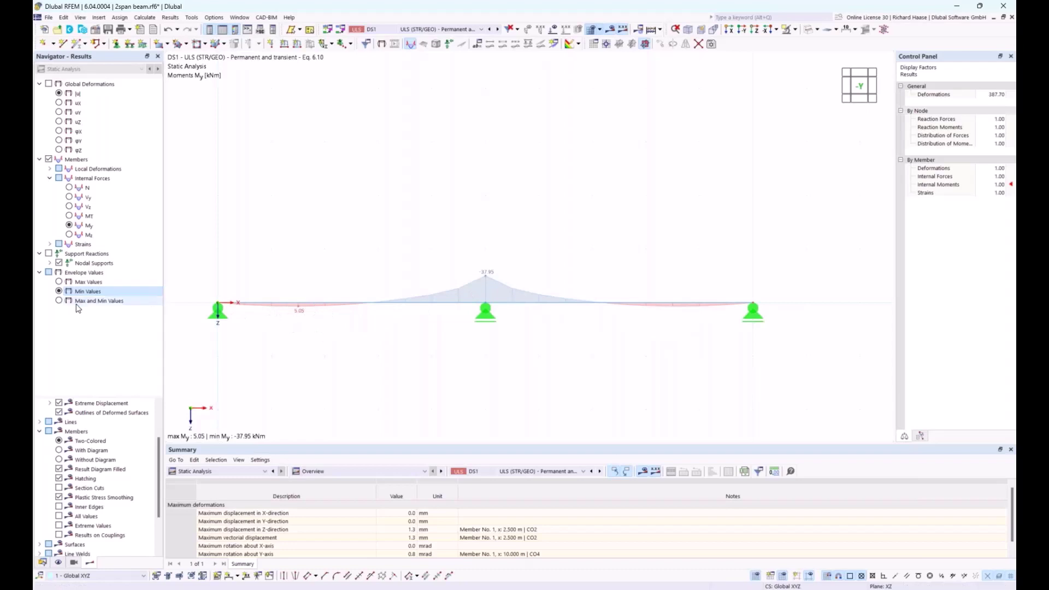
{"action": "left_click", "coordinate": [60, 301]}
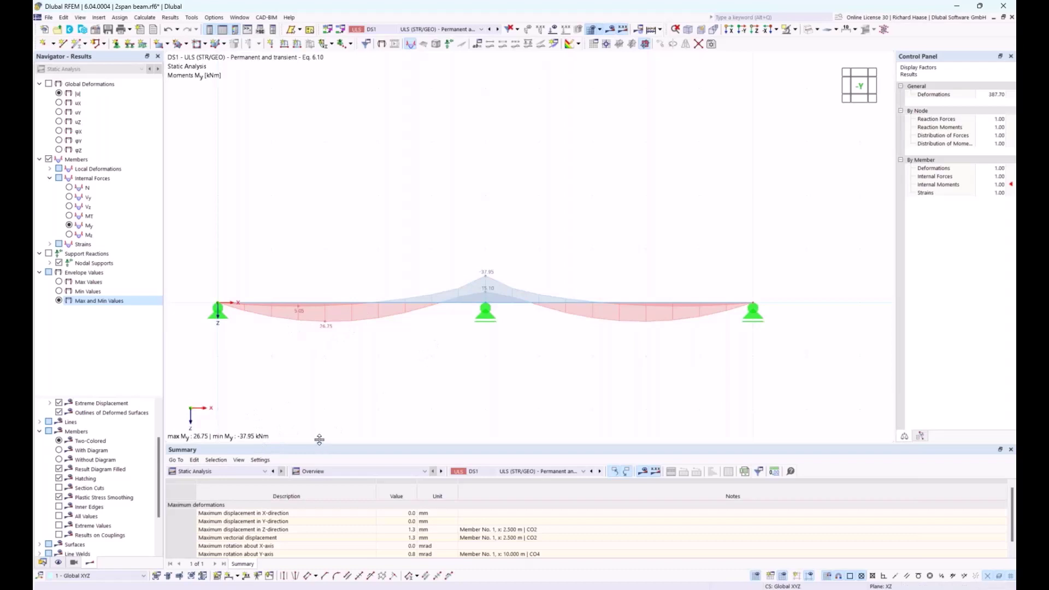
- Enlarge the results table and list the internal forces by member for DS1
{"action": "left_click_drag", "start_coordinate": [319, 444], "coordinate": [320, 397]}
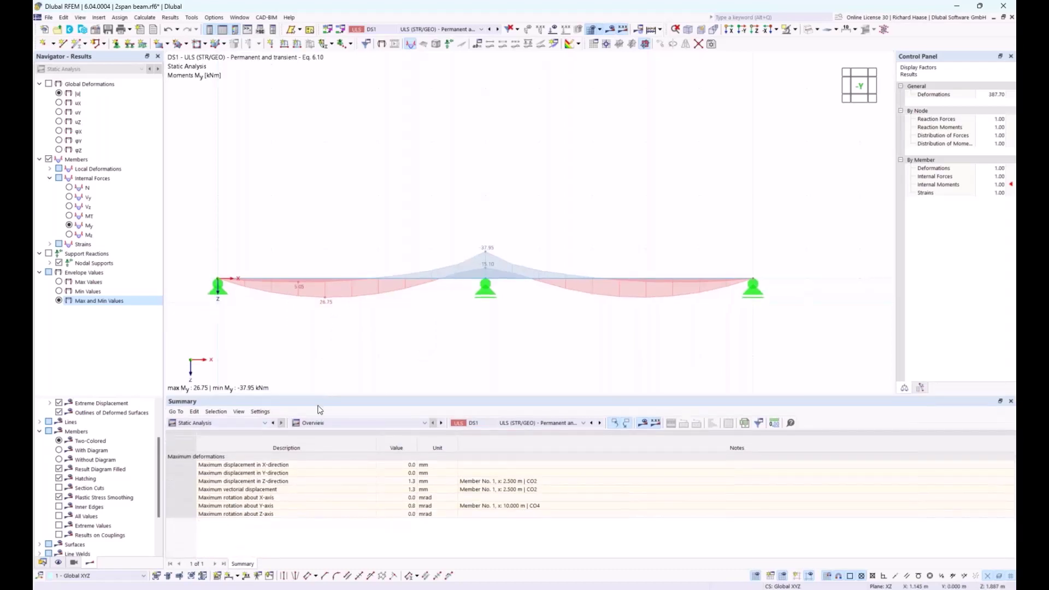
{"action": "left_click", "coordinate": [240, 423]}
{"action": "left_click", "coordinate": [298, 424]}
{"action": "left_click", "coordinate": [319, 424]}
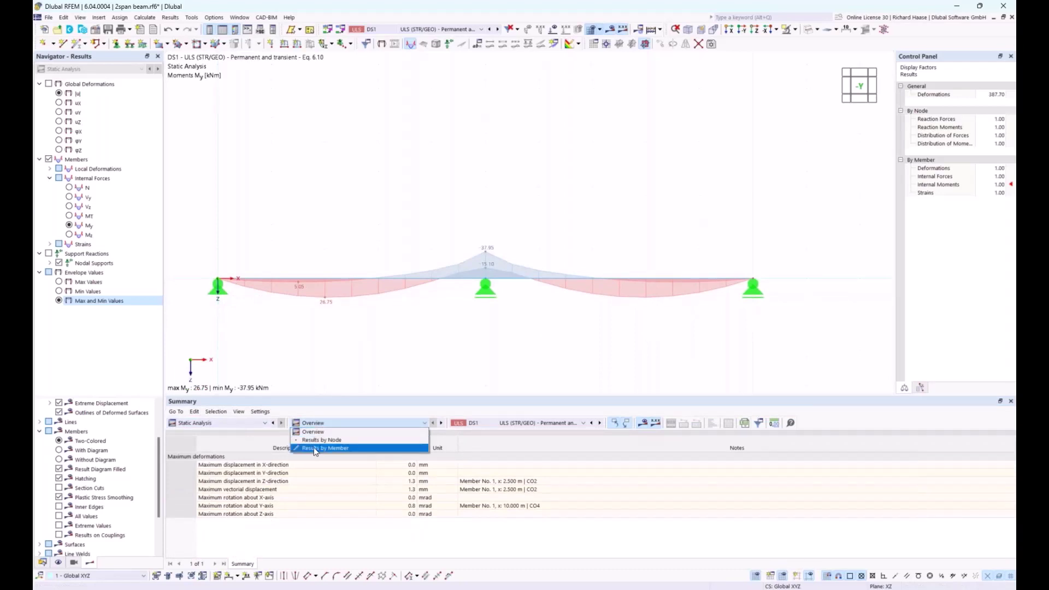
{"action": "left_click", "coordinate": [339, 448]}
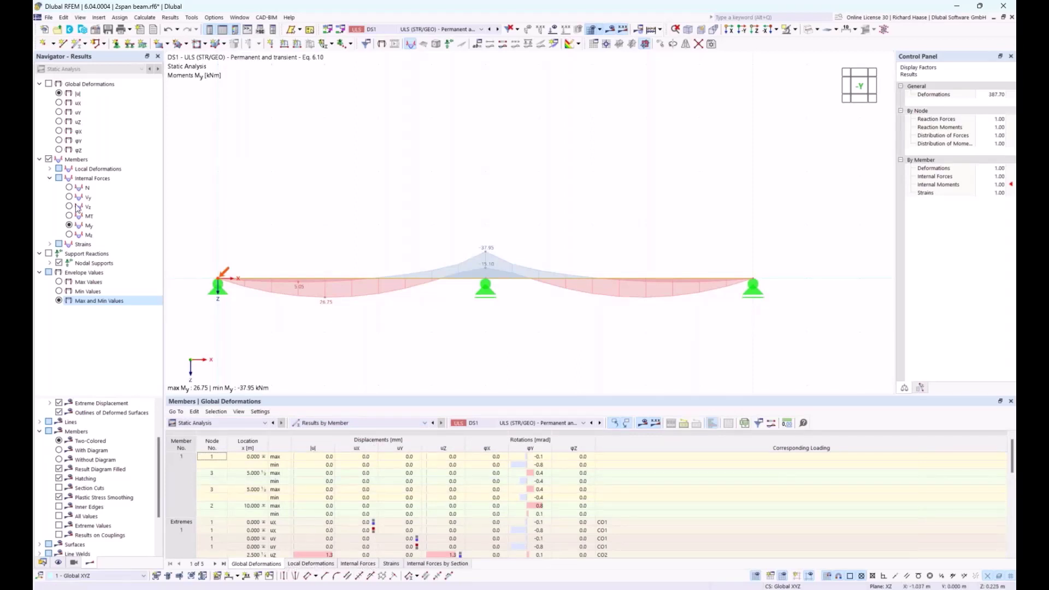
{"action": "left_click", "coordinate": [357, 563]}
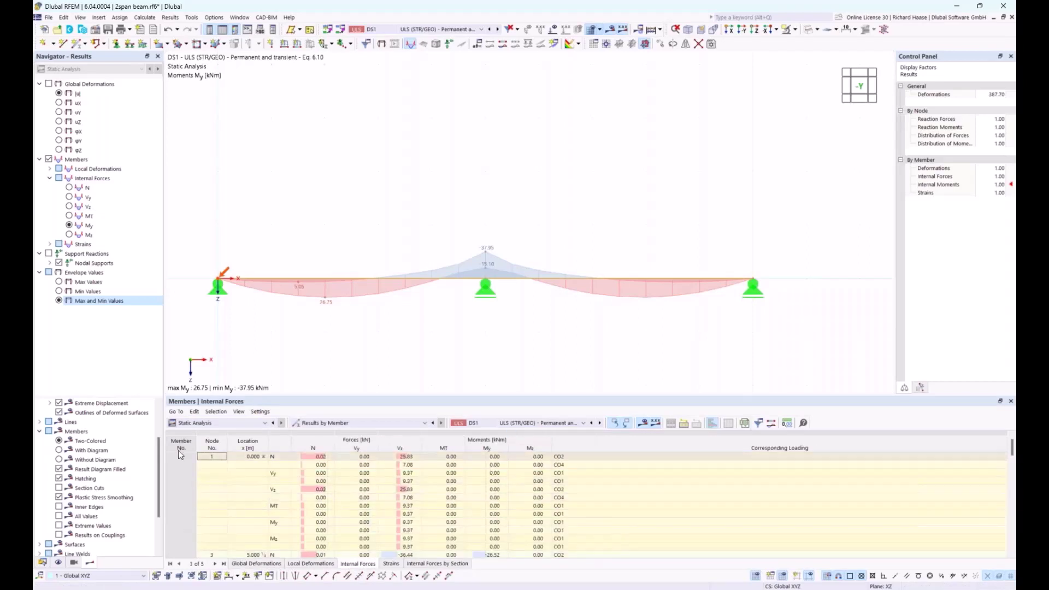
- Locate the maximum My of member 1 among the extremes and look up its governing load combination in the combination list
{"action": "scroll", "coordinate": [284, 486], "scroll_direction": "down", "scroll_amount": 1}
{"action": "scroll", "coordinate": [327, 481], "scroll_direction": "up", "scroll_amount": 1}
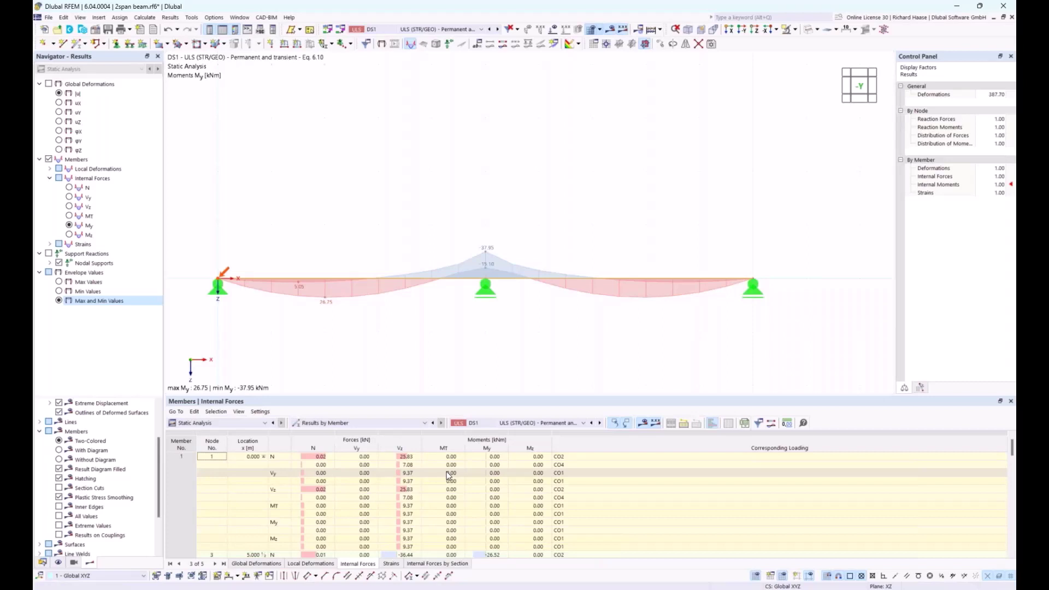
{"action": "scroll", "coordinate": [448, 475], "scroll_direction": "down", "scroll_amount": 4}
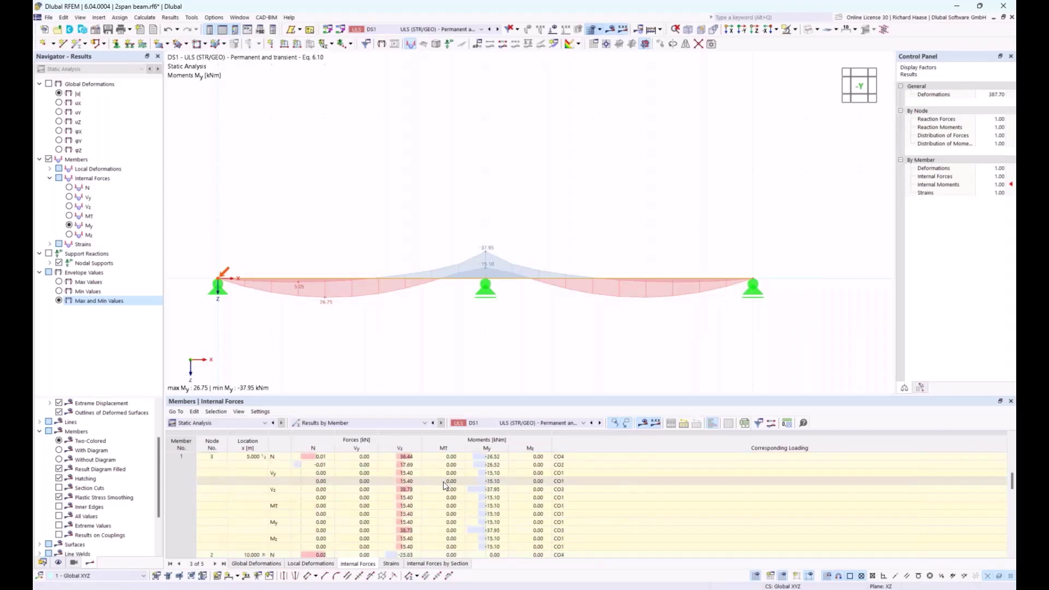
{"action": "scroll", "coordinate": [443, 486], "scroll_direction": "up", "scroll_amount": 4}
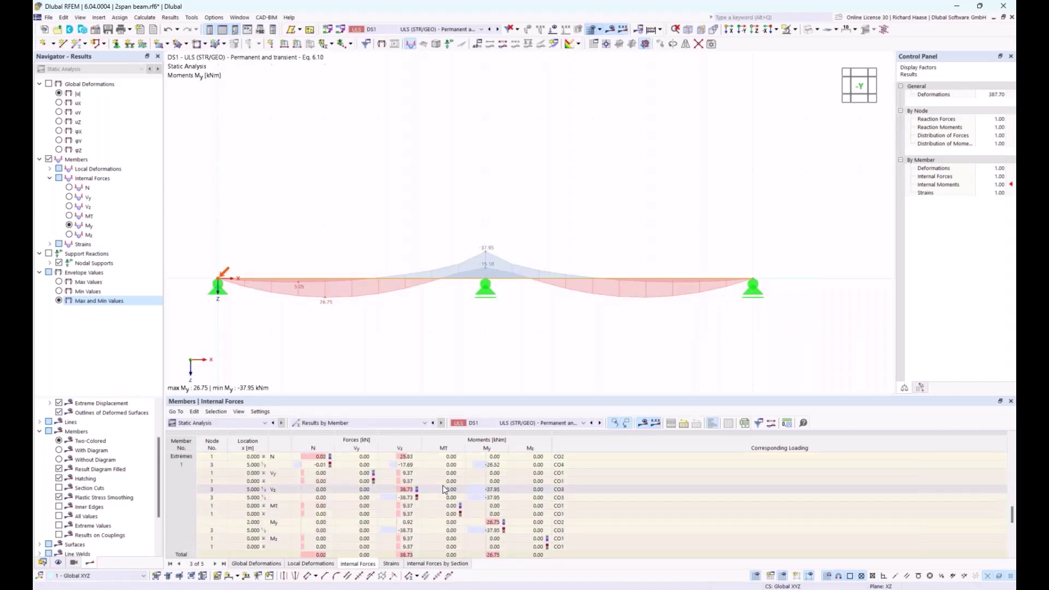
{"action": "scroll", "coordinate": [447, 494], "scroll_direction": "down", "scroll_amount": 1}
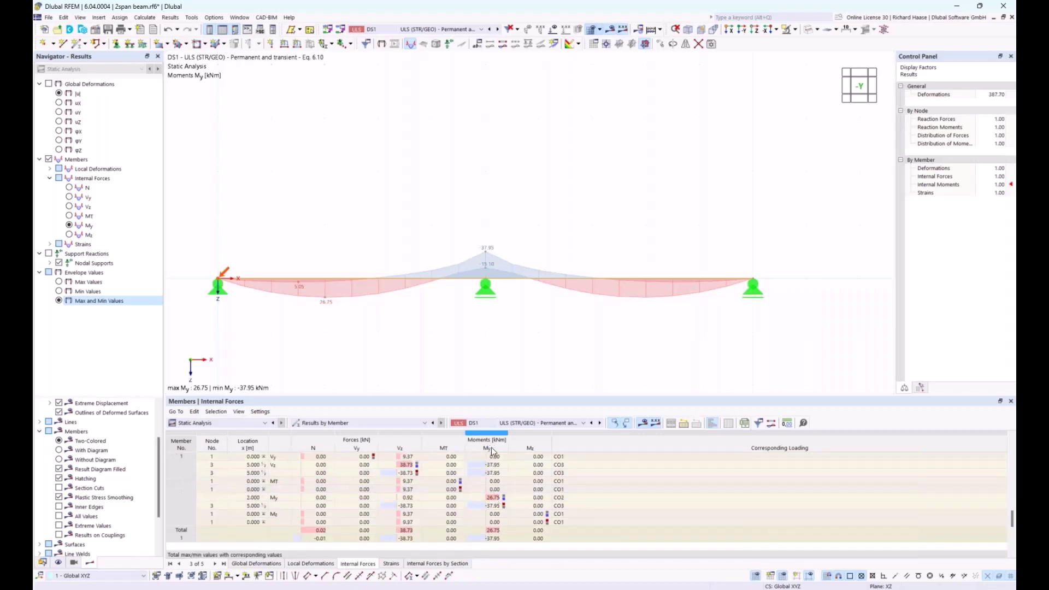
{"action": "left_click", "coordinate": [493, 499]}
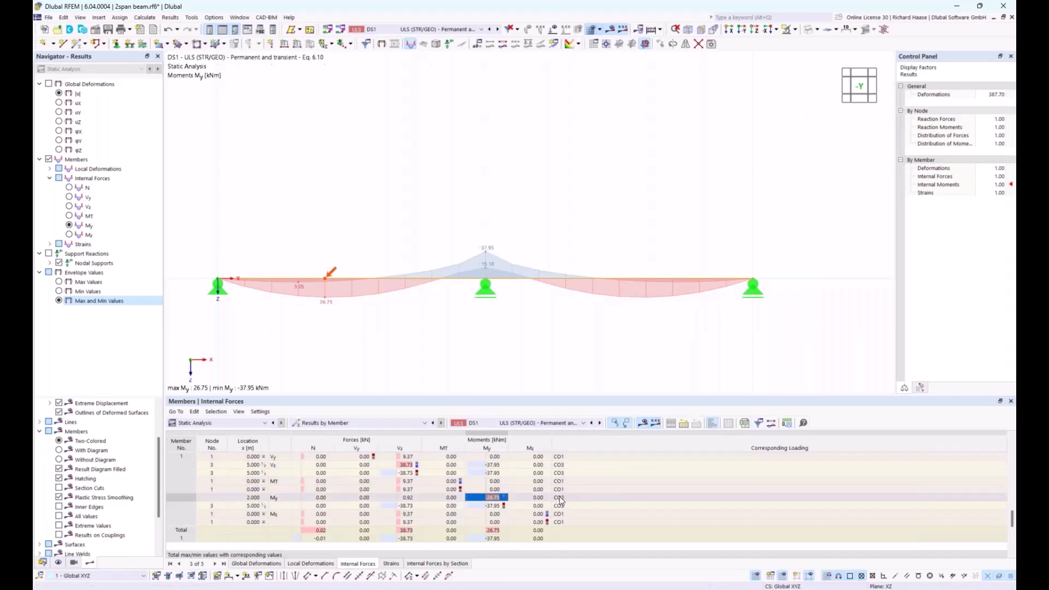
{"action": "left_click", "coordinate": [444, 29]}
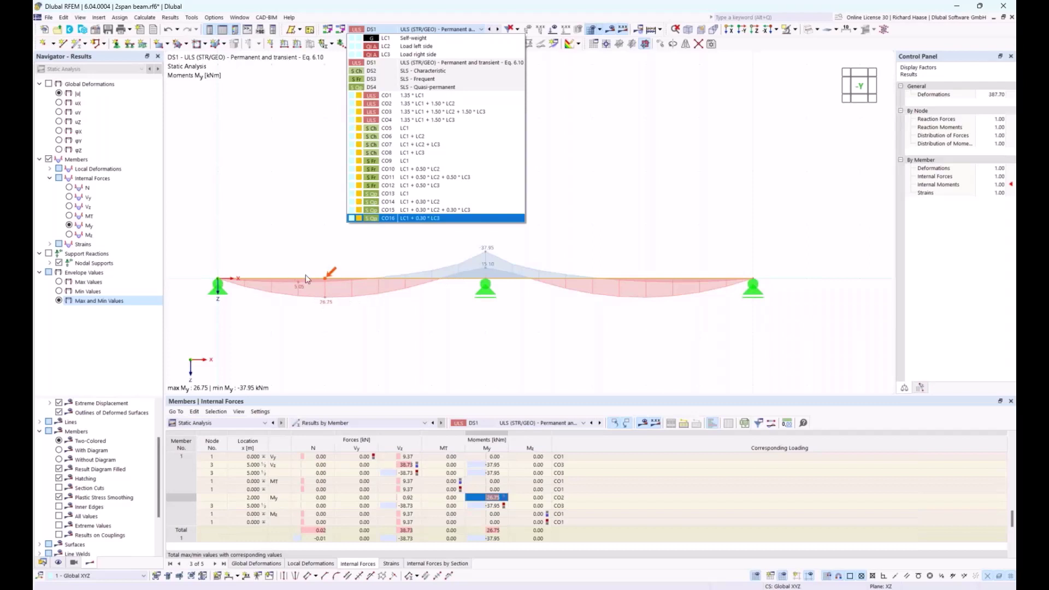
{"action": "left_click", "coordinate": [498, 331]}
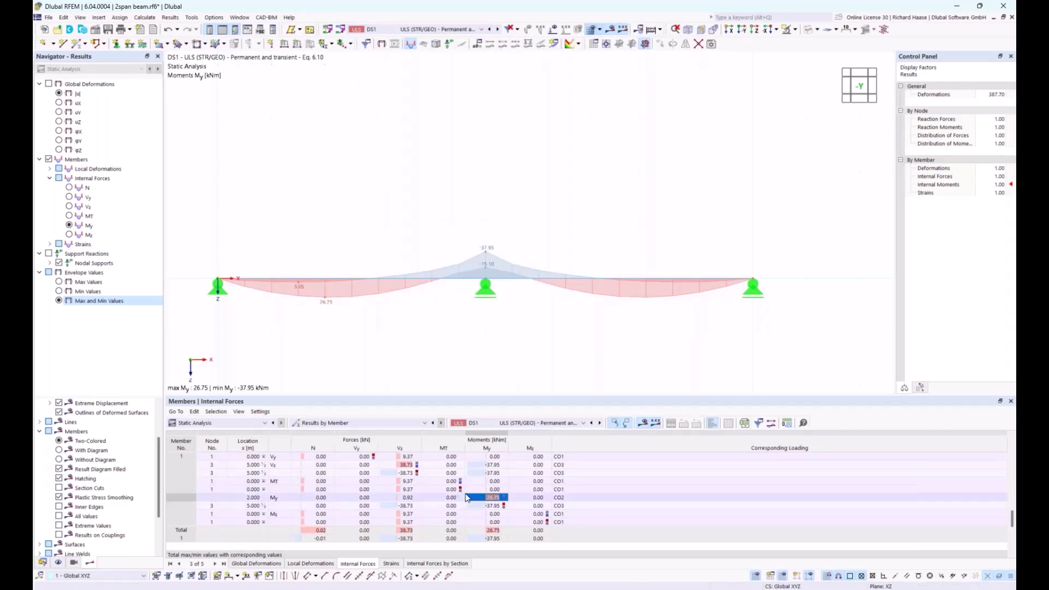
- Select the hogging moment My at node 3 and look up the load combination that causes it
{"action": "scroll", "coordinate": [502, 473], "scroll_direction": "up", "scroll_amount": 1}
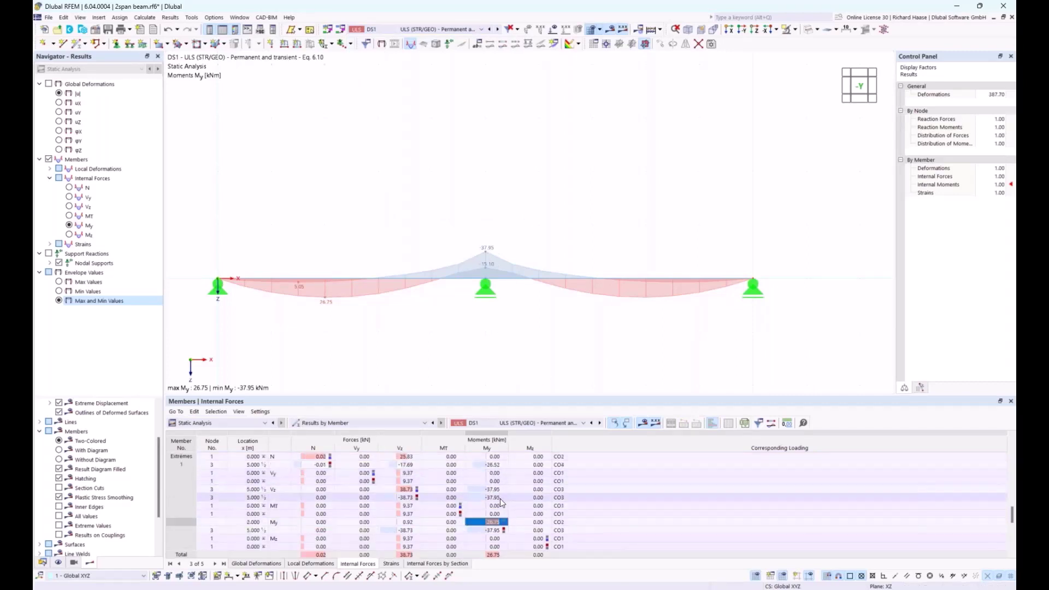
{"action": "left_click", "coordinate": [502, 491]}
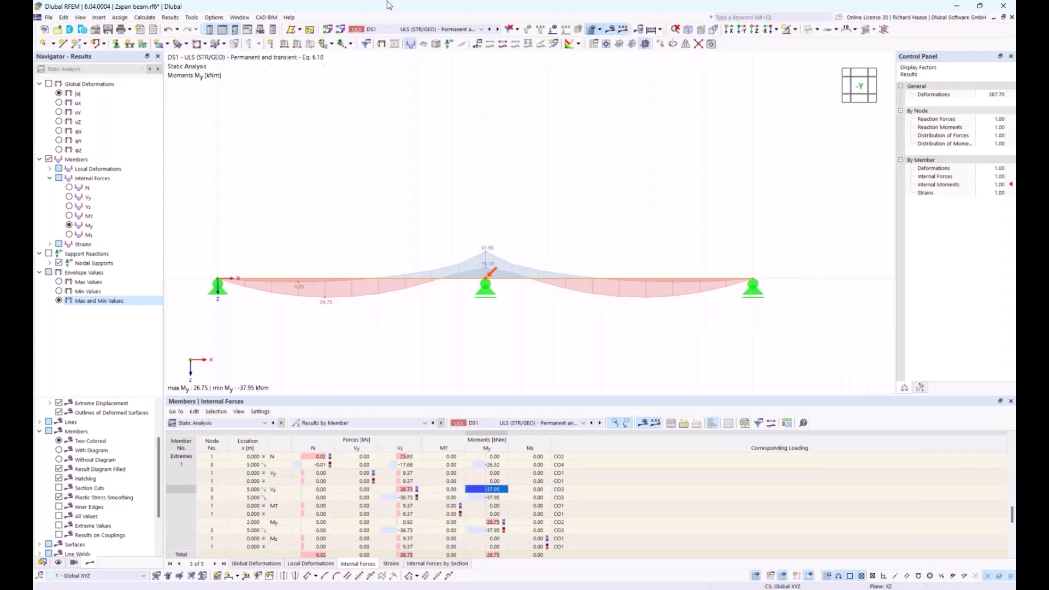
{"action": "left_click", "coordinate": [439, 29]}
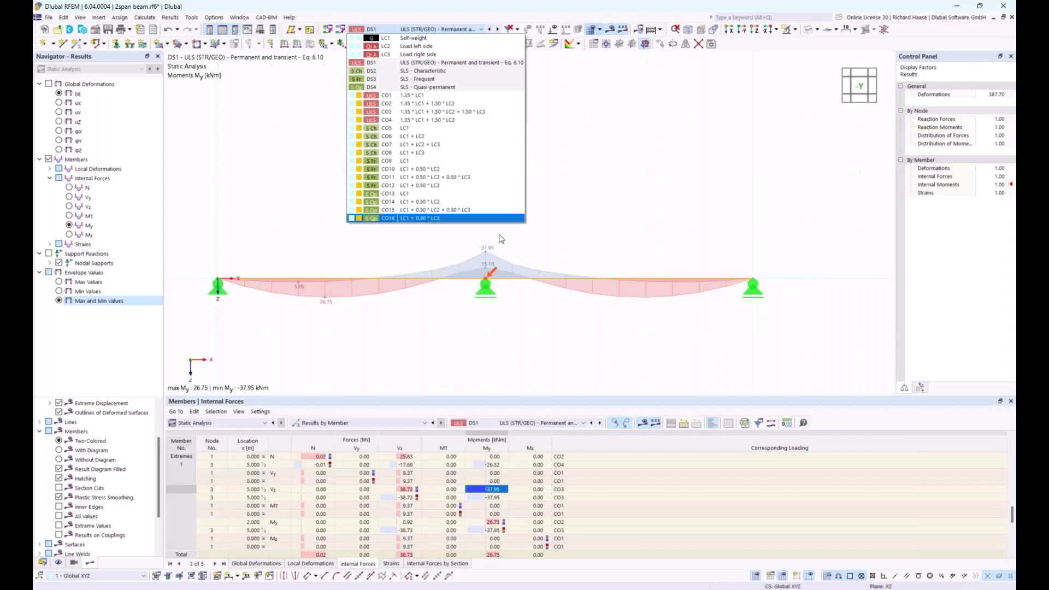
{"action": "left_click", "coordinate": [532, 330]}
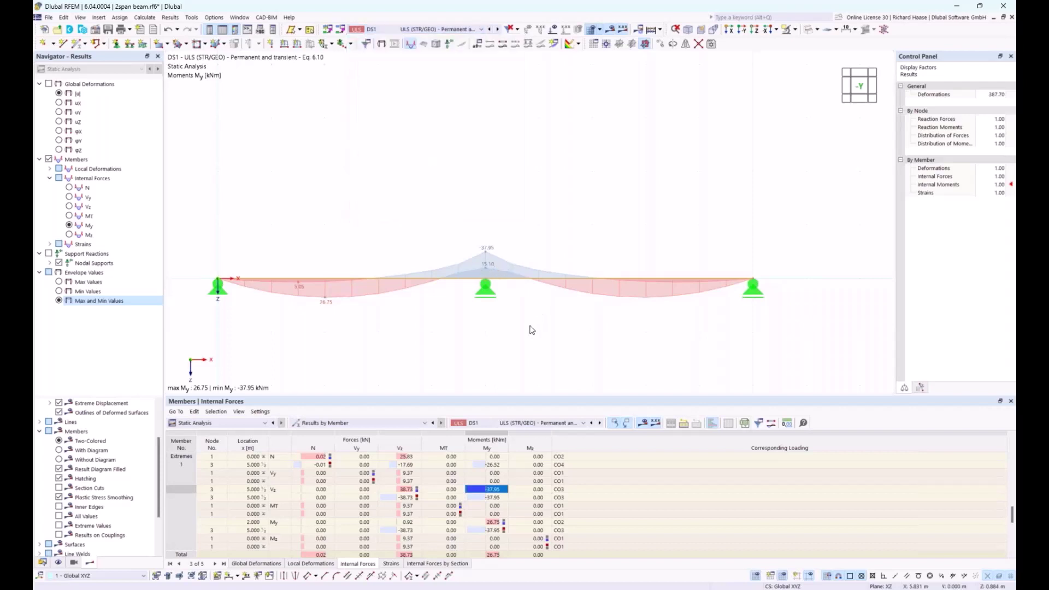
- Display the nodal support reactions on the beam and list the support forces by node in the results table
{"action": "left_click", "coordinate": [448, 47]}
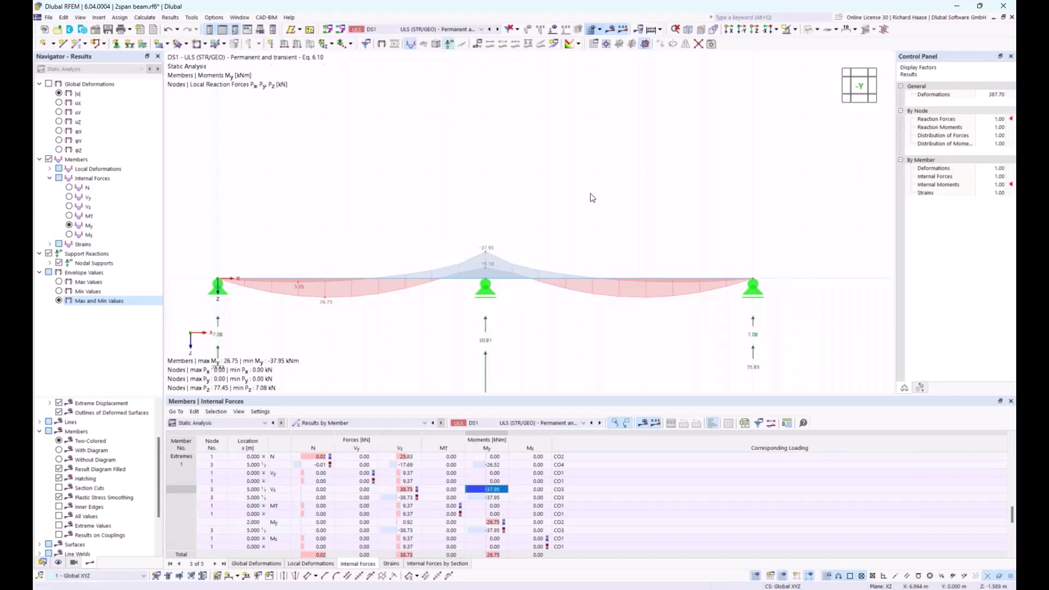
{"action": "middle_click_drag", "start_coordinate": [584, 189], "coordinate": [574, 123]}
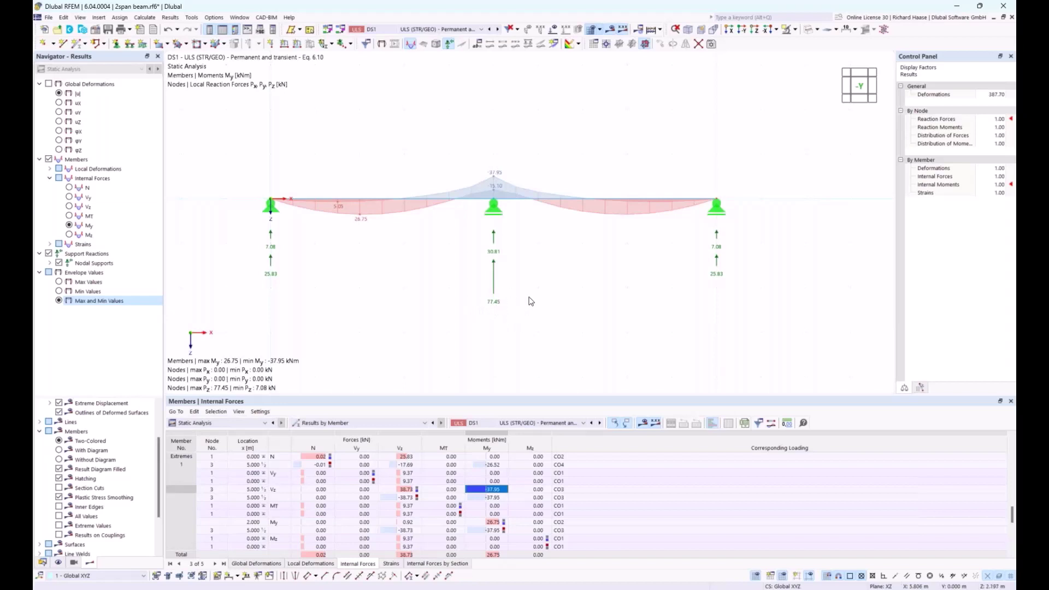
{"action": "left_click", "coordinate": [308, 426]}
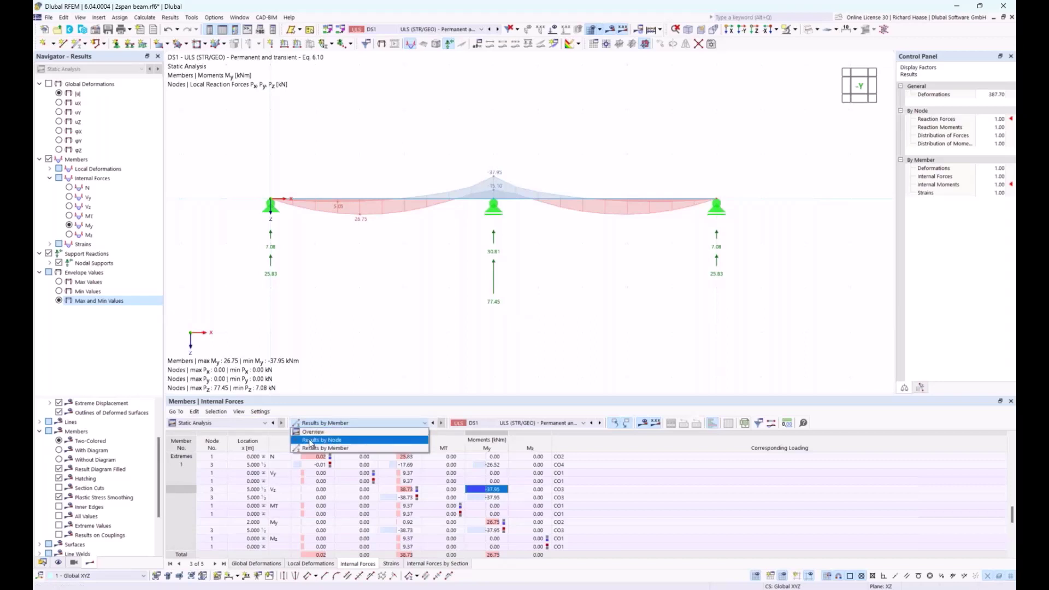
{"action": "left_click", "coordinate": [309, 440]}
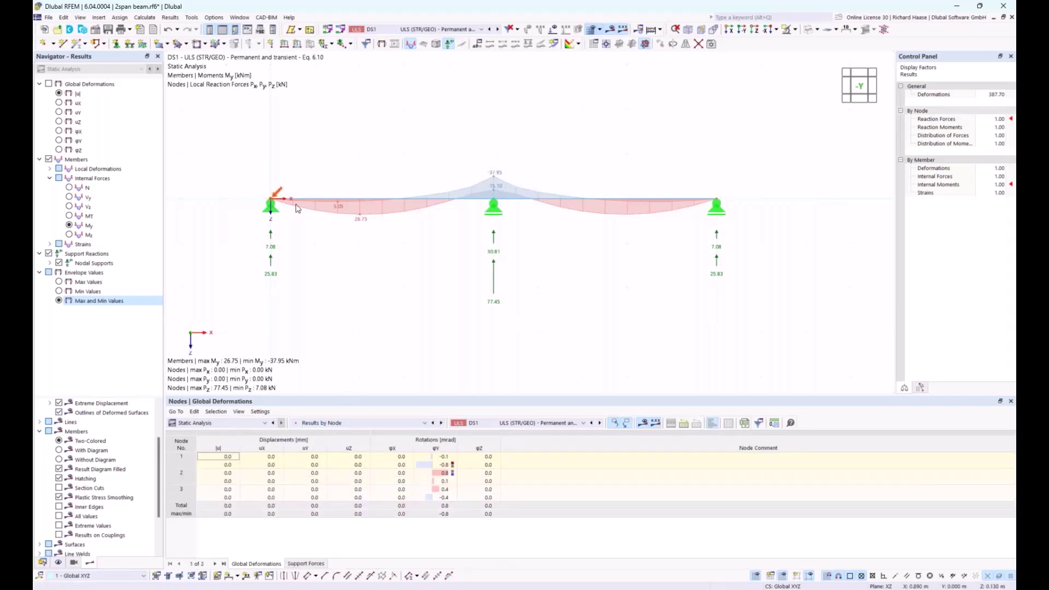
{"action": "mouse_move", "coordinate": [270, 200]}
{"action": "mouse_move", "coordinate": [493, 202]}
{"action": "left_click", "coordinate": [305, 564]}
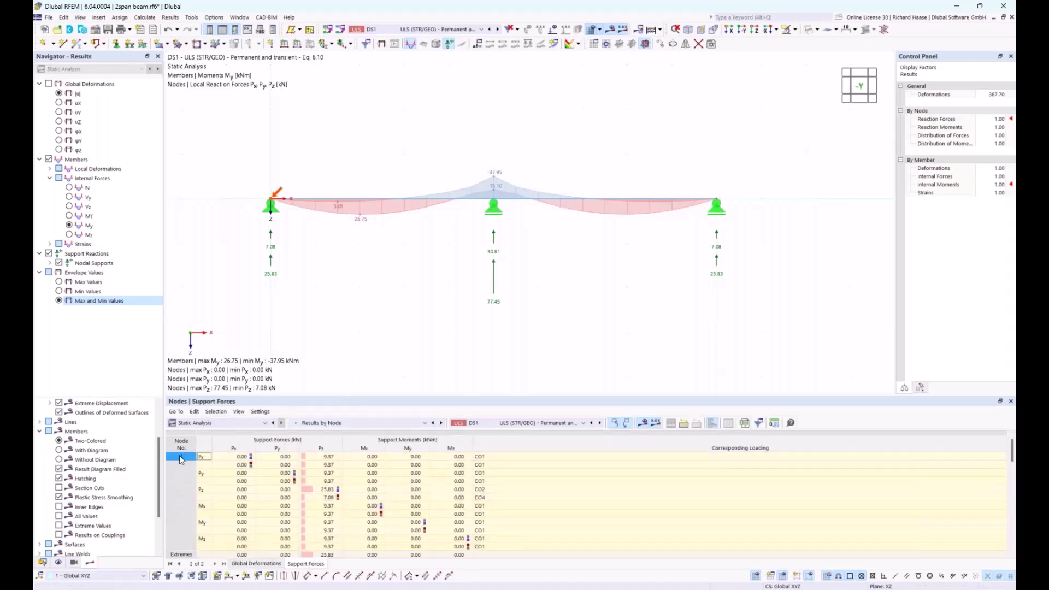
- Locate the maximum support force Pz at node 3 and look up the definition of its corresponding load combination
{"action": "scroll", "coordinate": [189, 492], "scroll_direction": "down", "scroll_amount": 7}
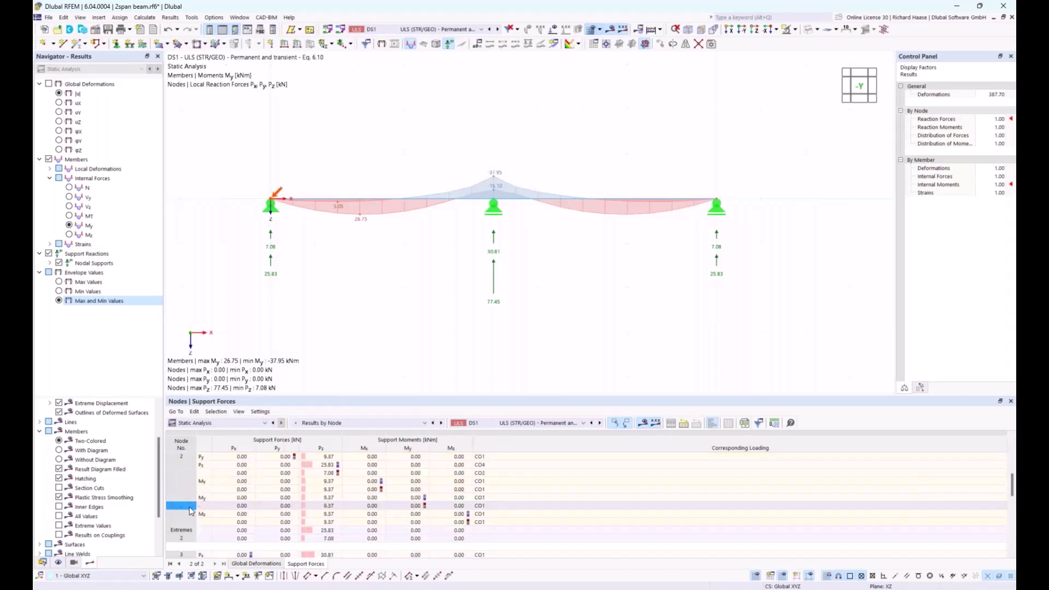
{"action": "scroll", "coordinate": [191, 509], "scroll_direction": "down", "scroll_amount": 3}
{"action": "left_click", "coordinate": [178, 457]}
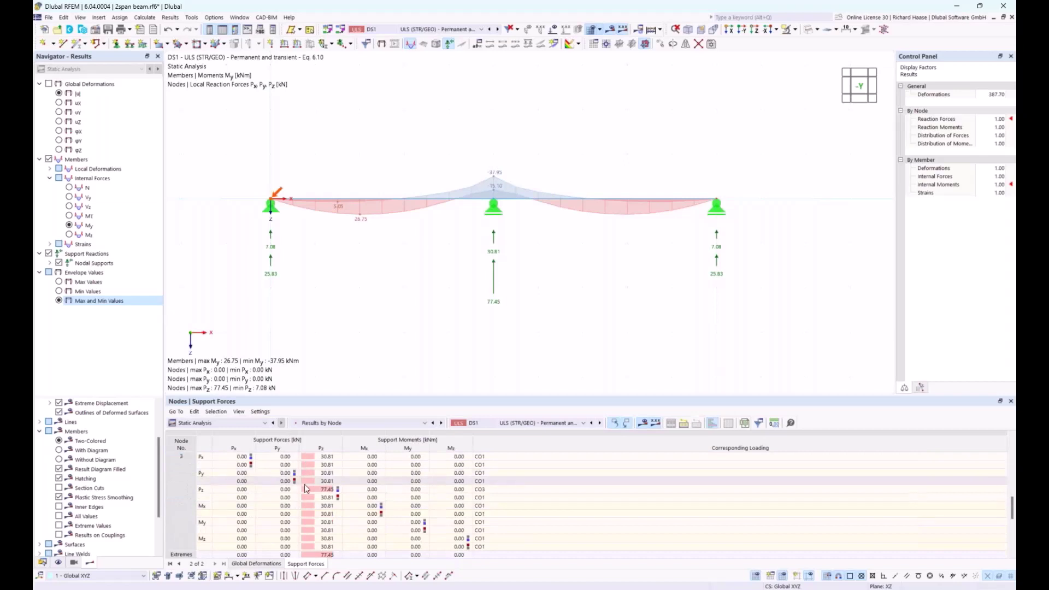
{"action": "left_click", "coordinate": [323, 490]}
{"action": "left_click", "coordinate": [324, 490]}
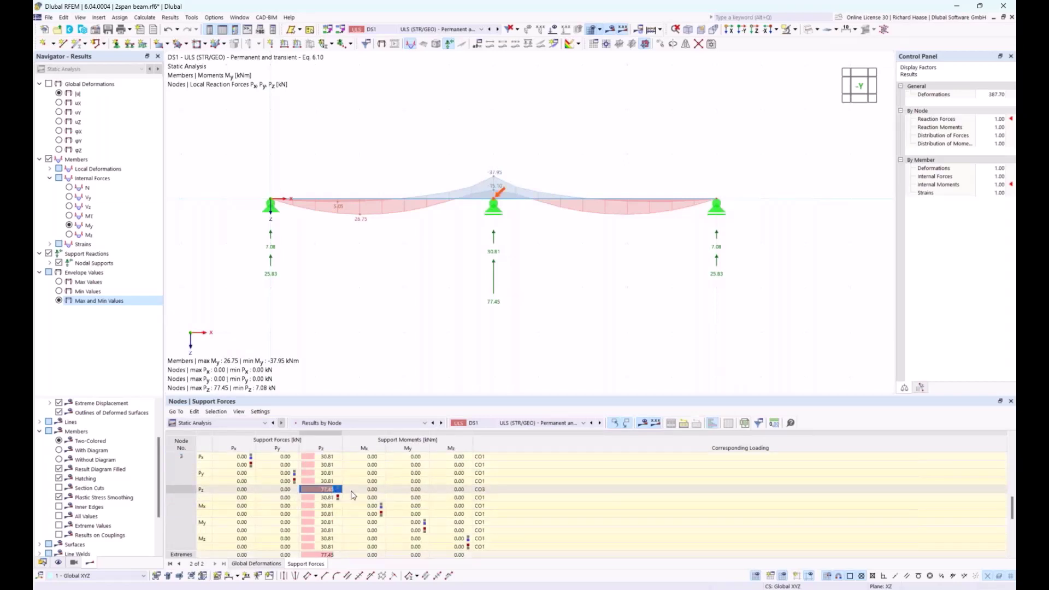
{"action": "left_click", "coordinate": [489, 490]}
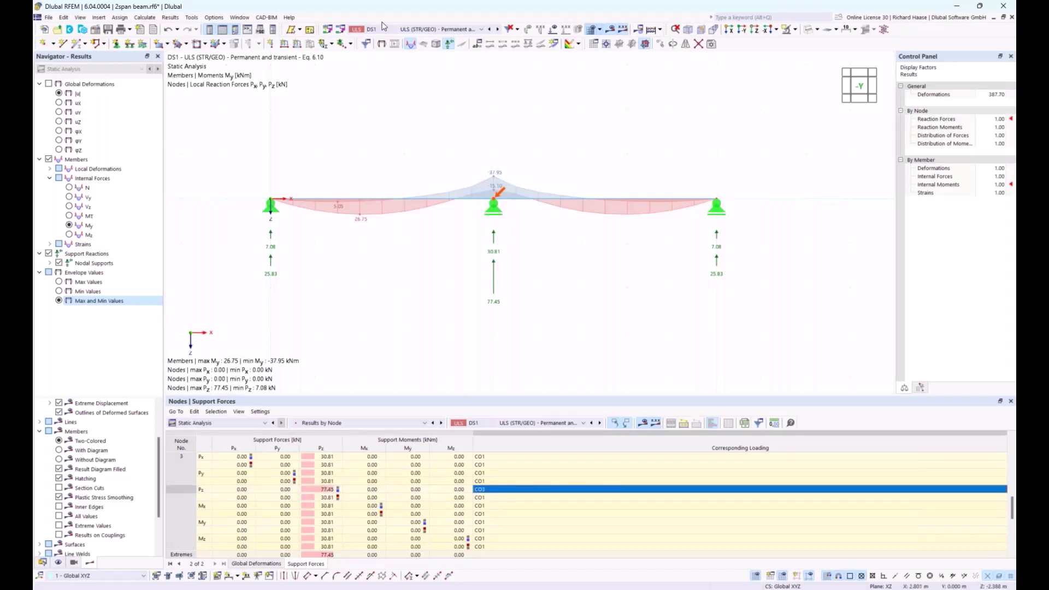
{"action": "left_click", "coordinate": [432, 30]}
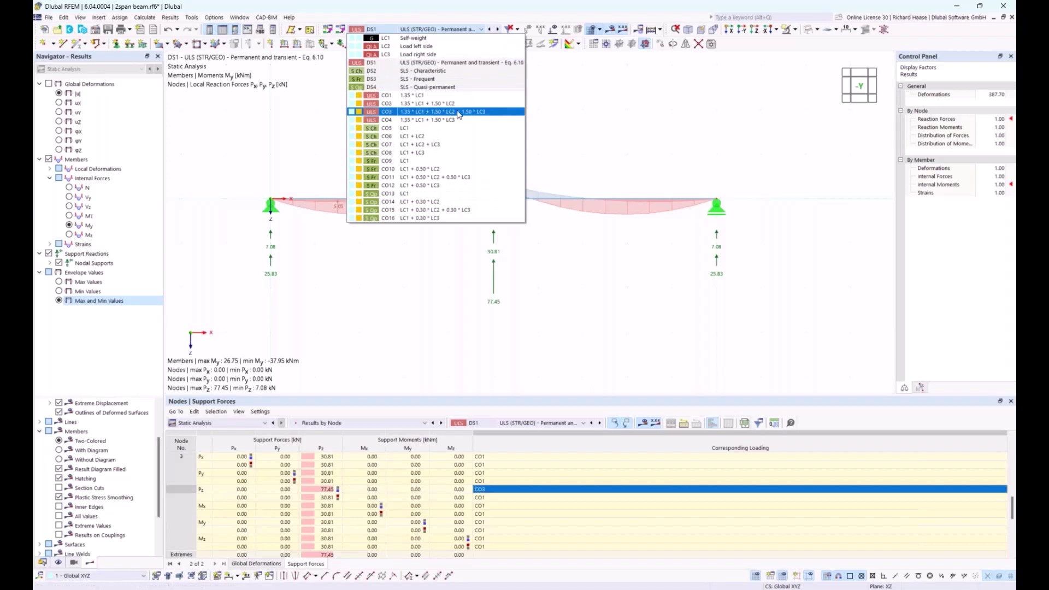
{"action": "left_click", "coordinate": [590, 284]}
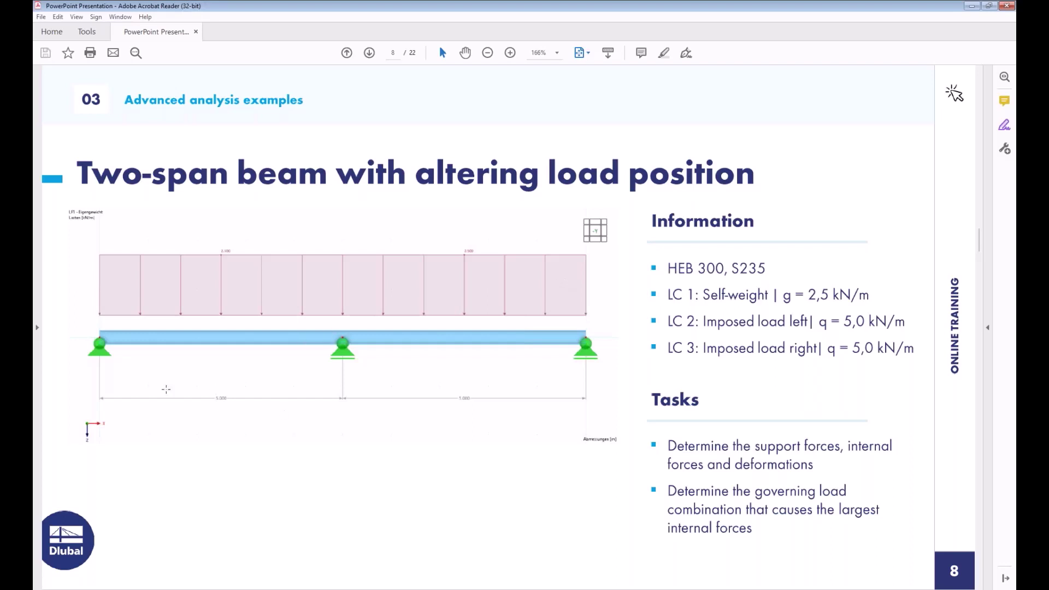
- Switch from the two-span beam task slide in Adobe Acrobat Reader back to RFEM
{"action": "key", "text": "alt+Tab"}
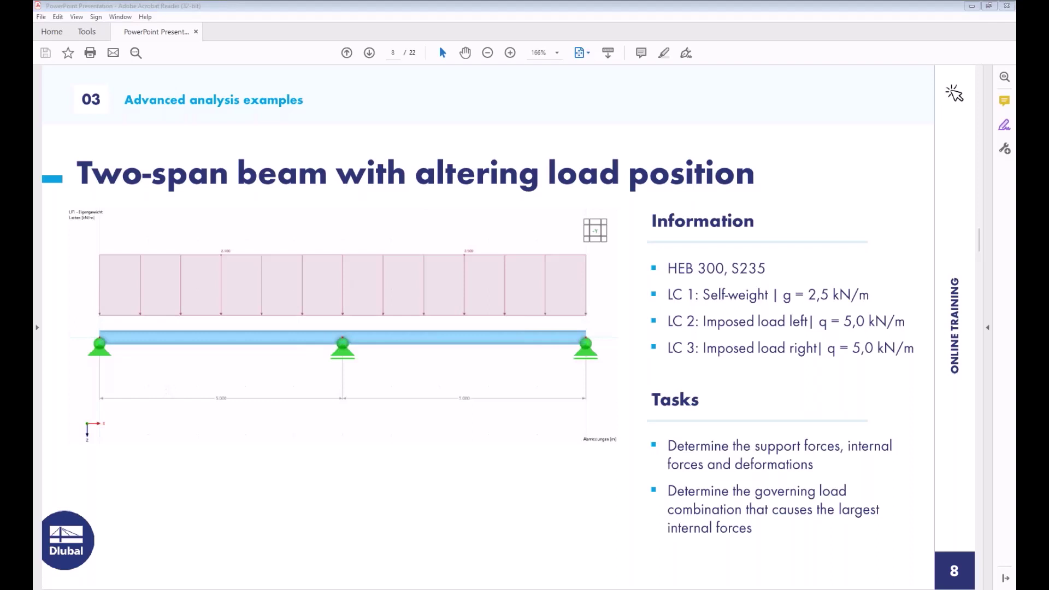
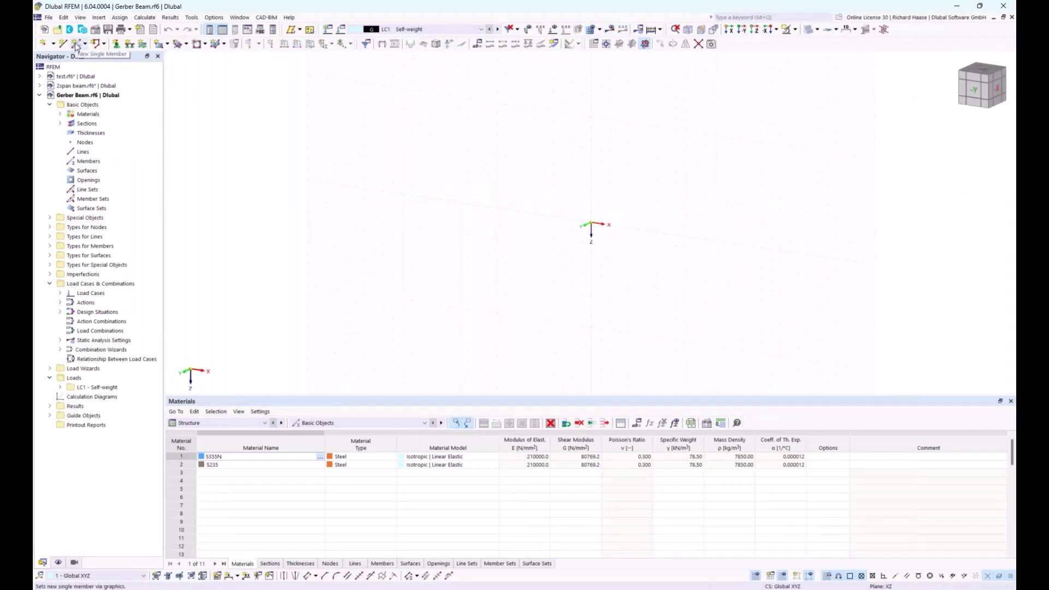
- Create a 10 m beam member with section HEB 300 in S235 from the origin along the X axis
{"action": "left_click", "coordinate": [77, 46]}
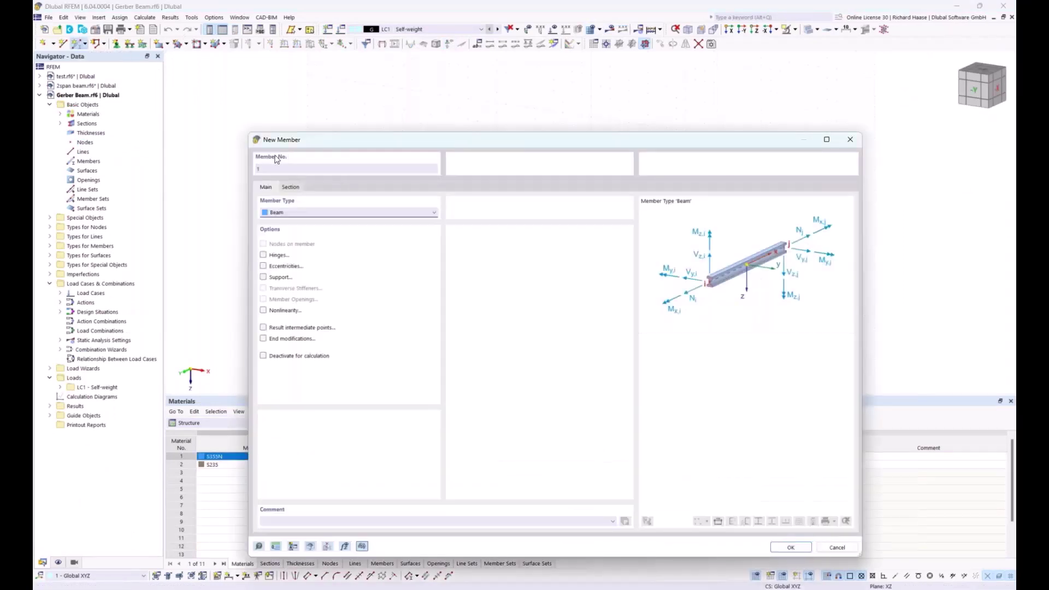
{"action": "left_click", "coordinate": [288, 188]}
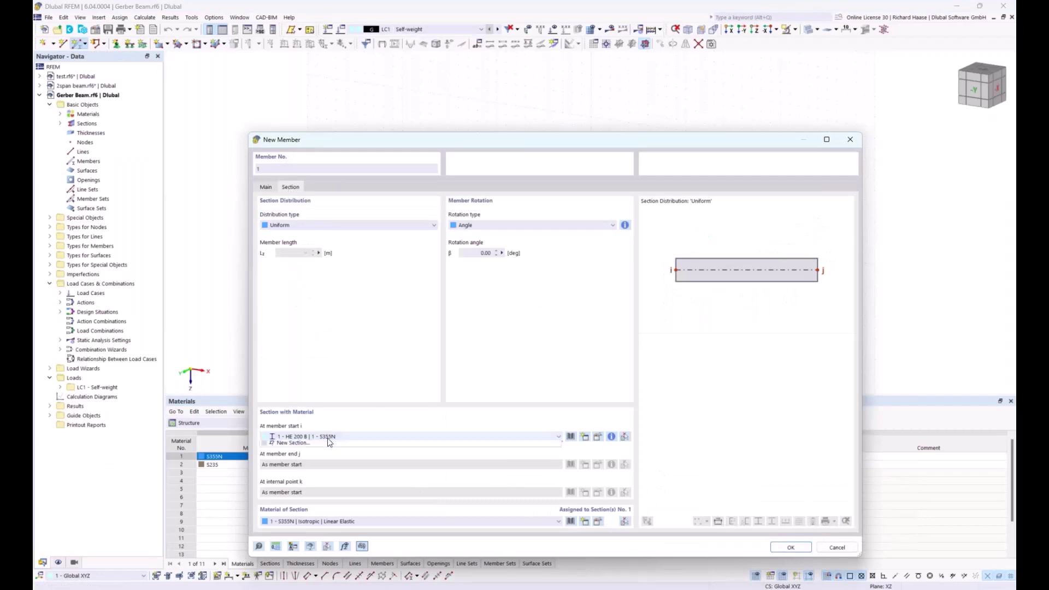
{"action": "left_click", "coordinate": [330, 437]}
{"action": "left_click", "coordinate": [318, 453]}
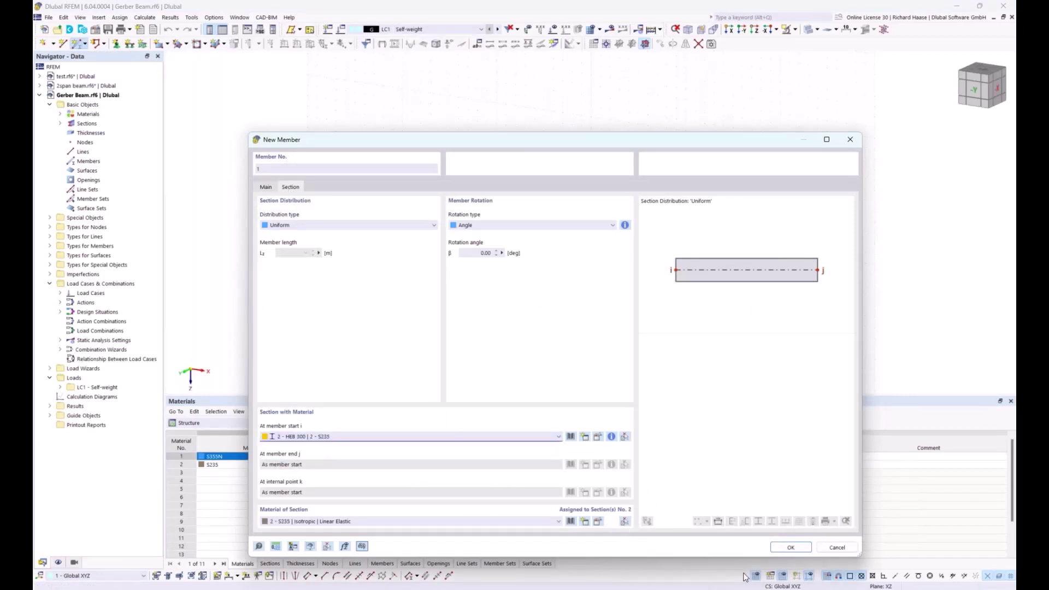
{"action": "left_click", "coordinate": [789, 547]}
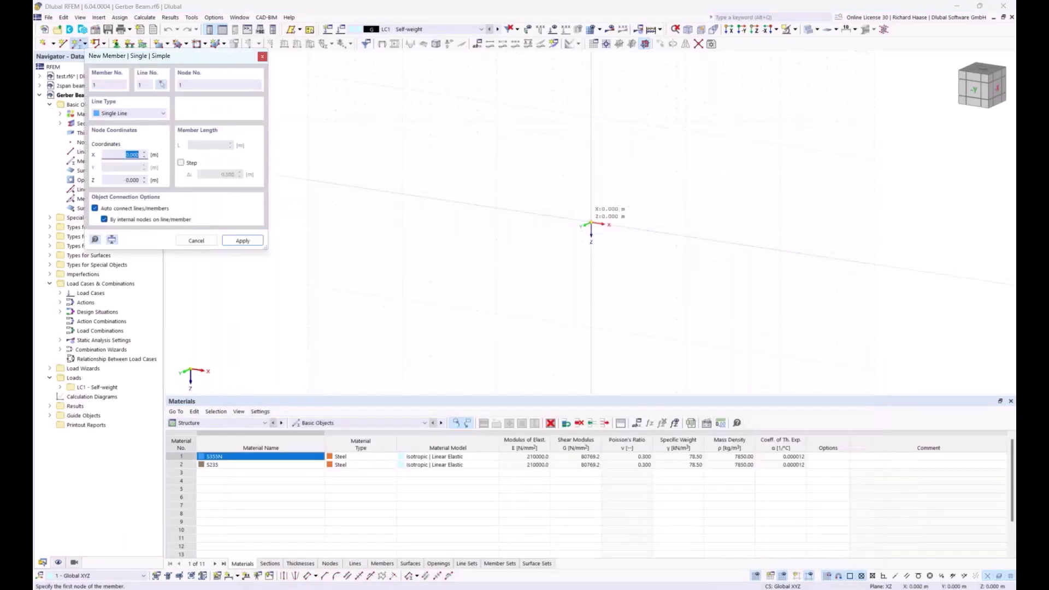
{"action": "left_click", "coordinate": [591, 224]}
{"action": "left_click", "coordinate": [684, 235]}
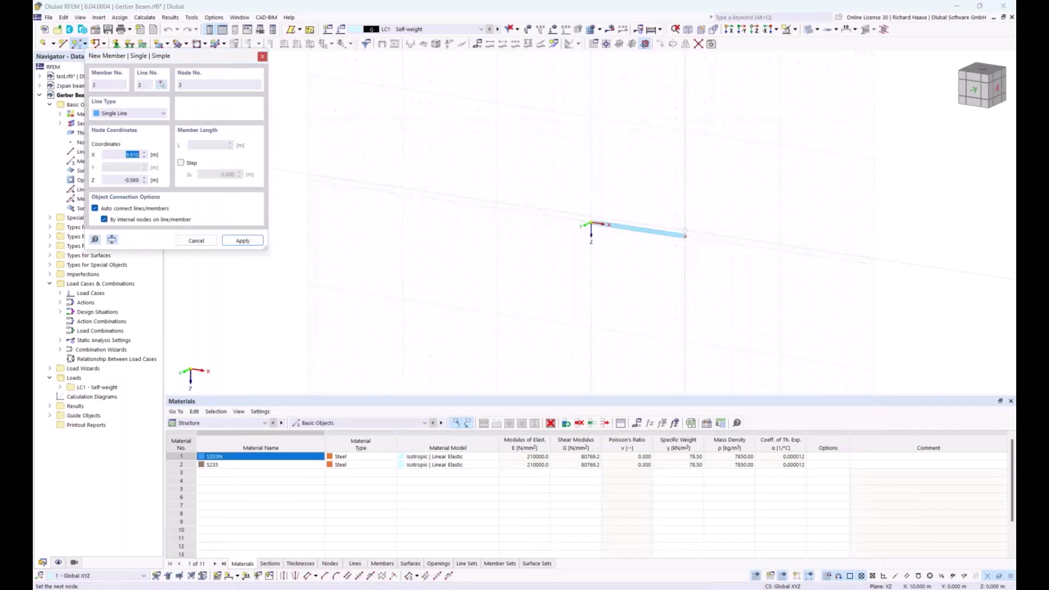
{"action": "scroll", "coordinate": [680, 234], "scroll_direction": "up", "scroll_amount": 6}
{"action": "key", "text": "Escape"}
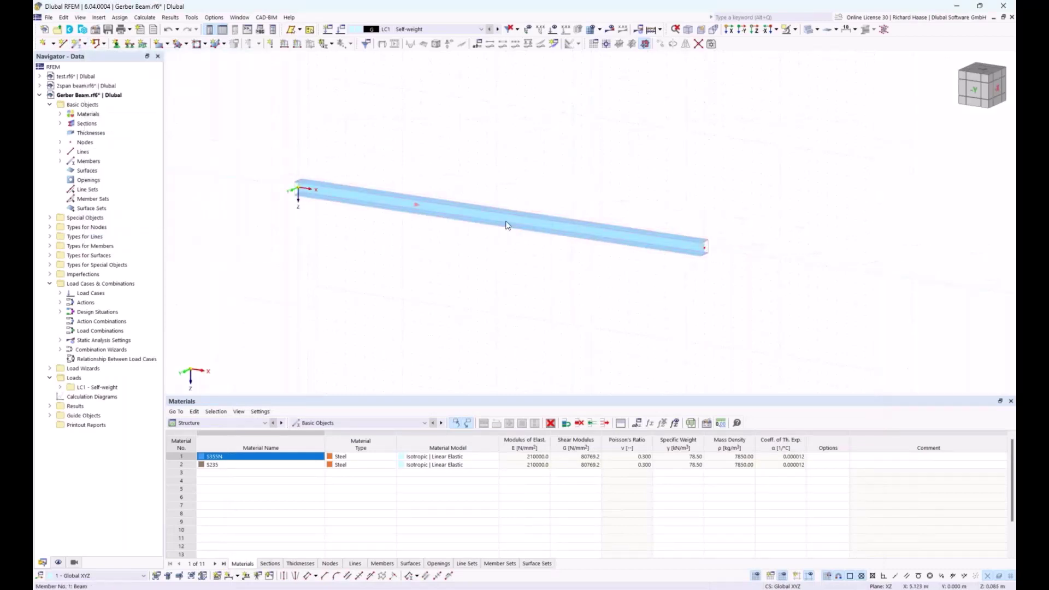
- Add an intermediate node on the beam member at its mid-length without dividing the member
{"action": "double_click", "coordinate": [507, 225]}
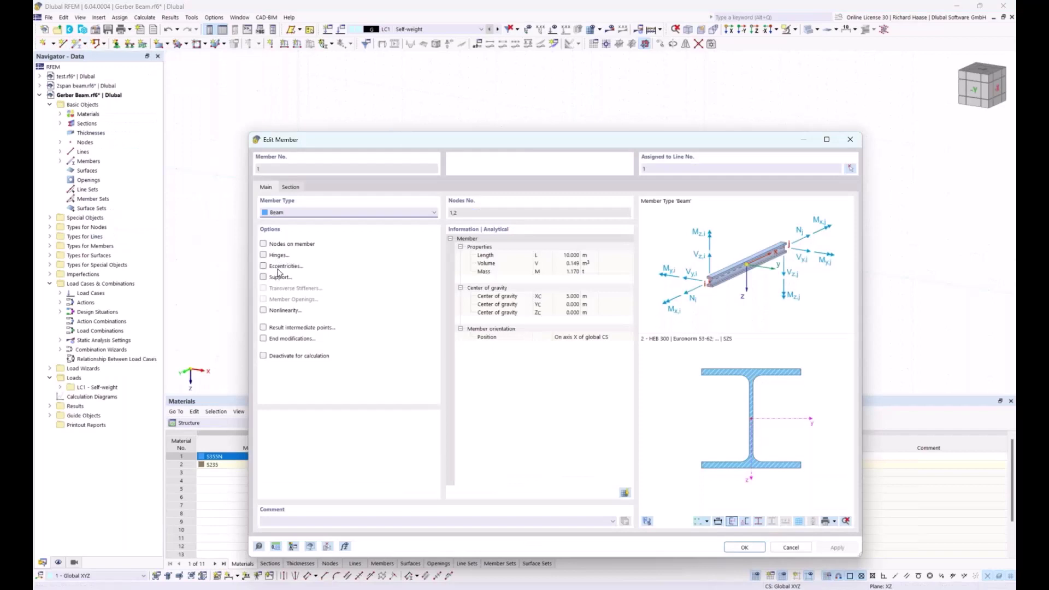
{"action": "left_click", "coordinate": [263, 243]}
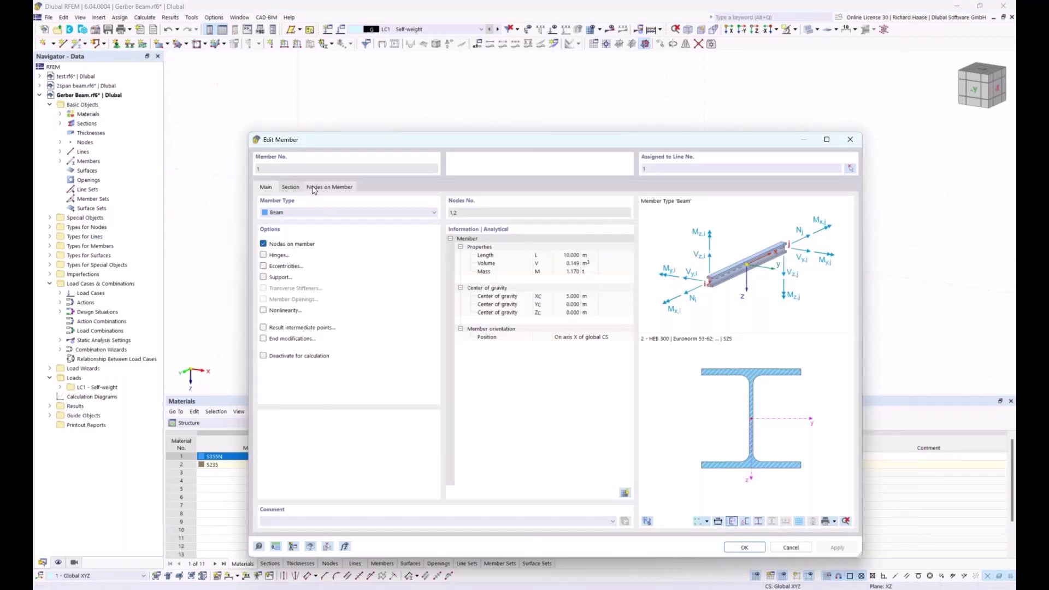
{"action": "left_click", "coordinate": [314, 188]}
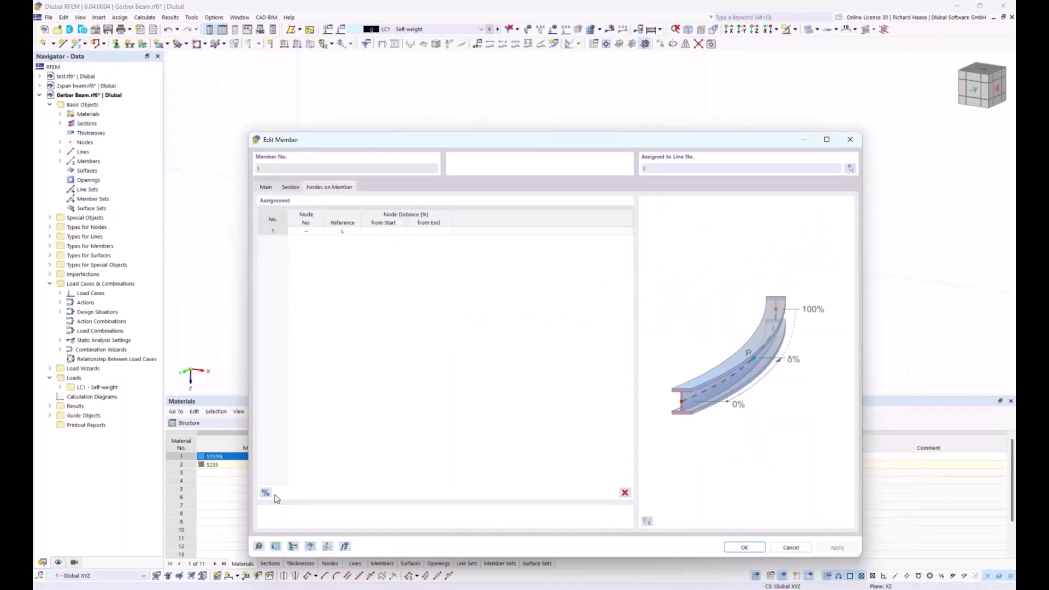
{"action": "left_click", "coordinate": [383, 231]}
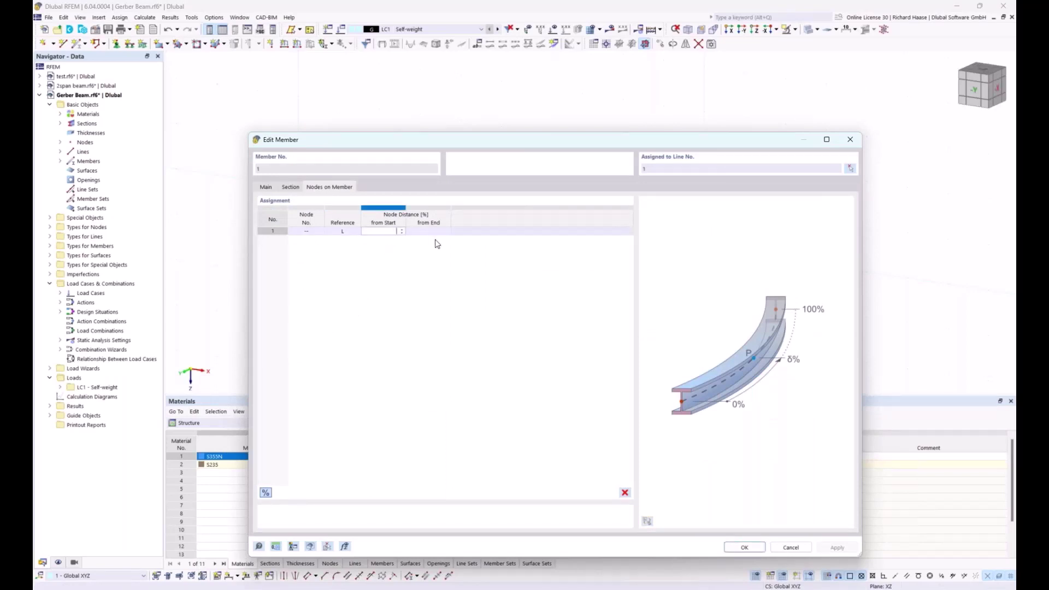
{"action": "left_click", "coordinate": [743, 547]}
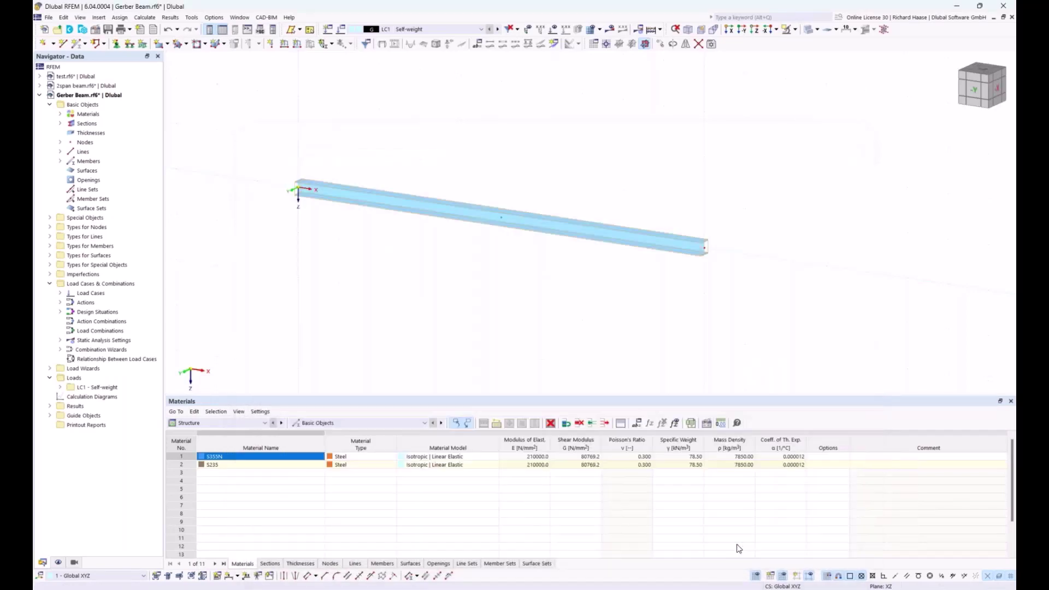
- Assign a Hinged nodal support to node 1 at the start of the beam
{"action": "left_click", "coordinate": [116, 44]}
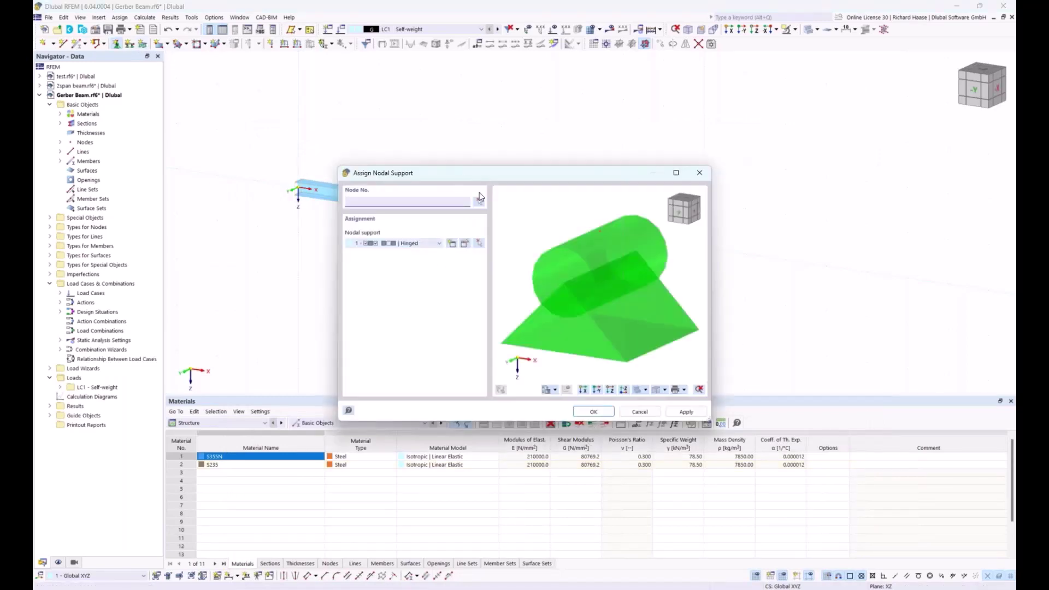
{"action": "left_click", "coordinate": [478, 202]}
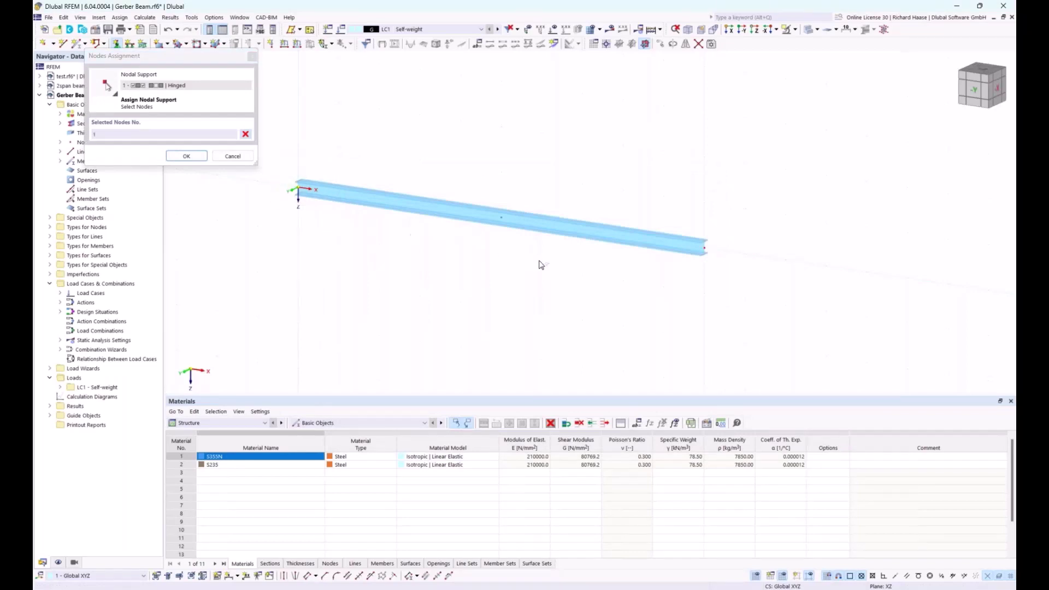
{"action": "left_click", "coordinate": [186, 155]}
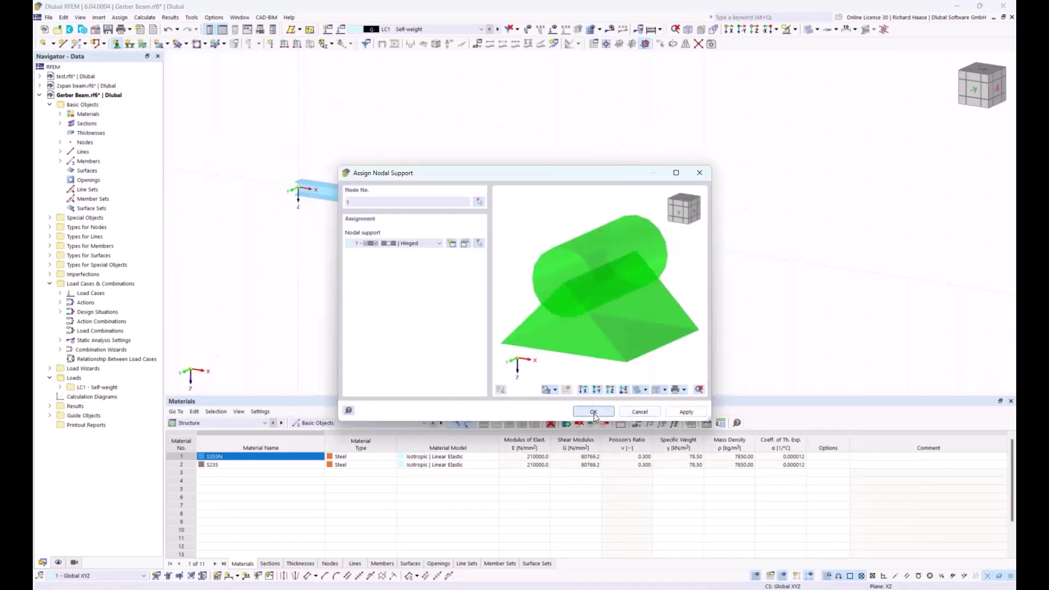
{"action": "key", "text": "Return"}
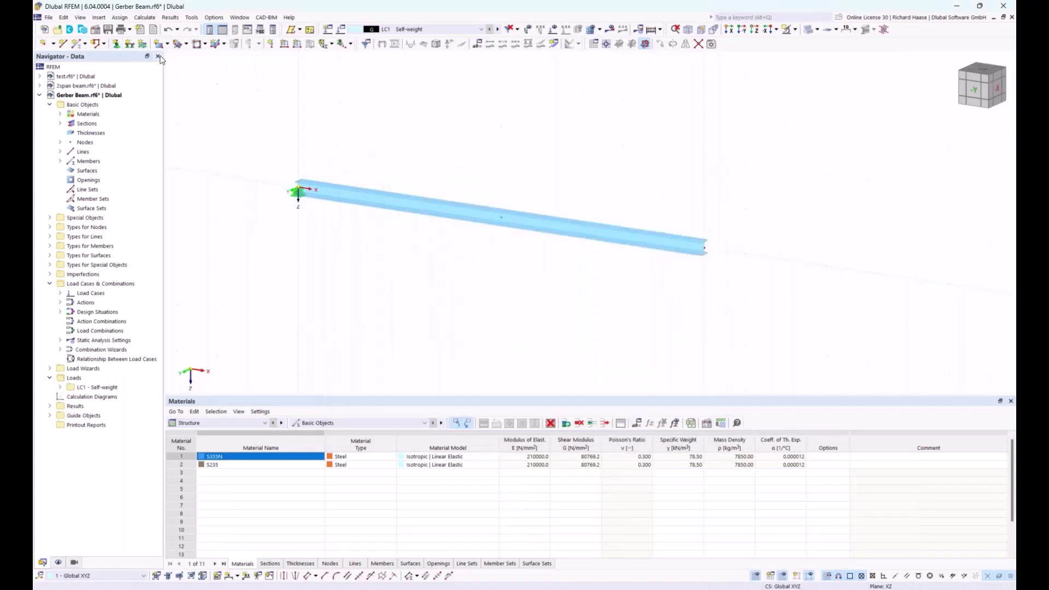
- Assign Roller nodal supports to the beam's middle node and end node
{"action": "left_click", "coordinate": [116, 42]}
{"action": "left_click", "coordinate": [403, 243]}
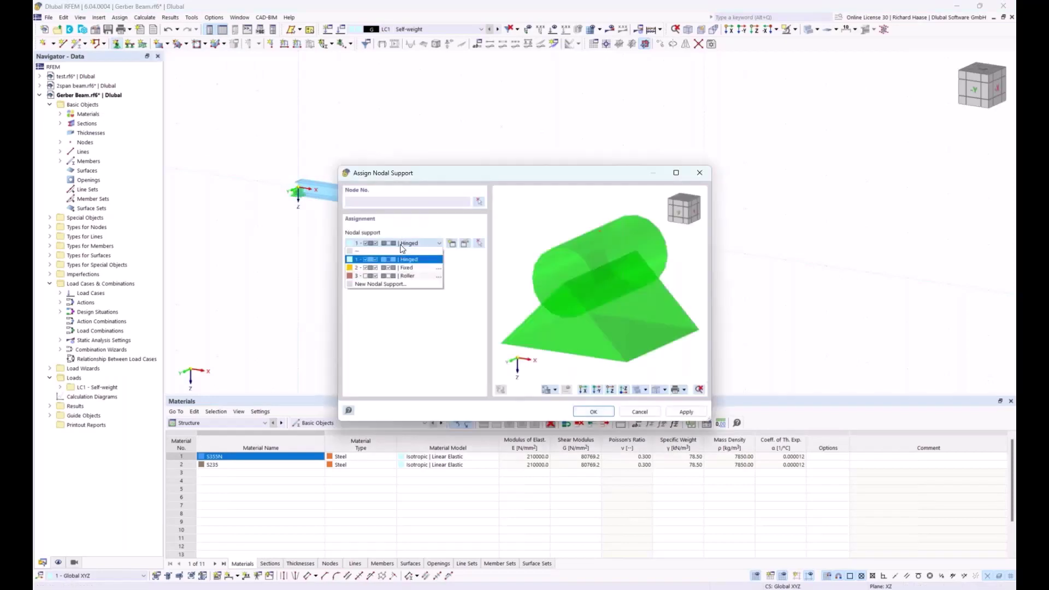
{"action": "left_click", "coordinate": [410, 279]}
{"action": "left_click", "coordinate": [478, 202]}
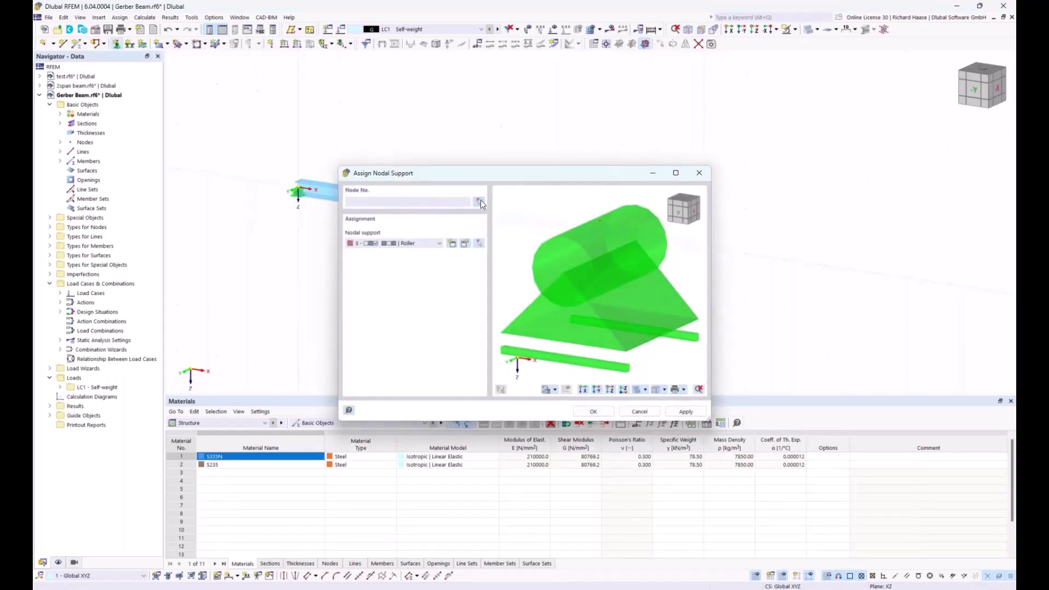
{"action": "left_click_drag", "start_coordinate": [492, 190], "coordinate": [529, 252]}
{"action": "left_click_drag", "start_coordinate": [692, 218], "coordinate": [754, 285]}
{"action": "left_click", "coordinate": [186, 157]}
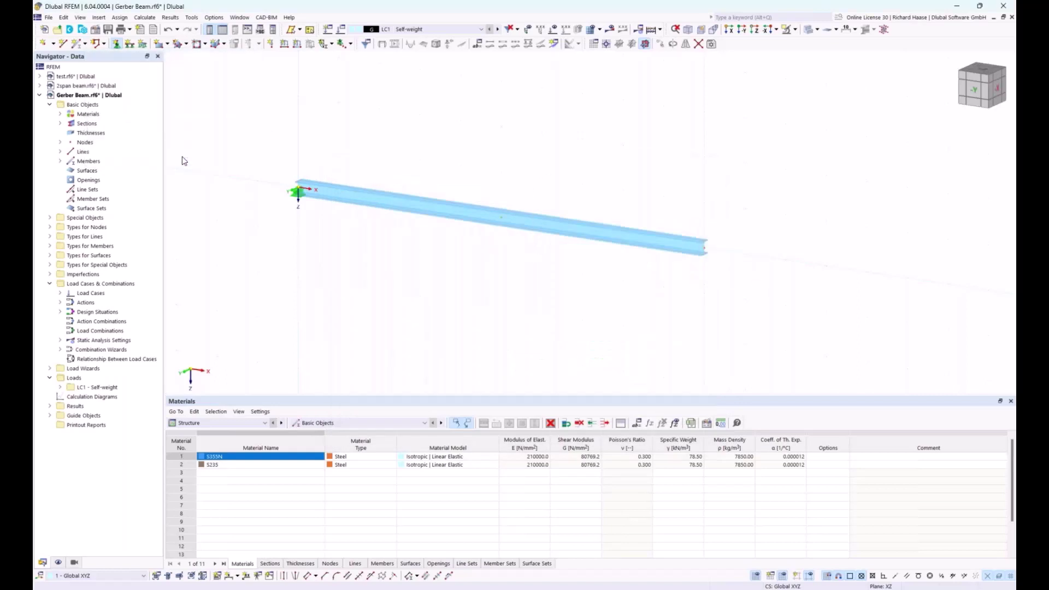
{"action": "left_click", "coordinate": [594, 413]}
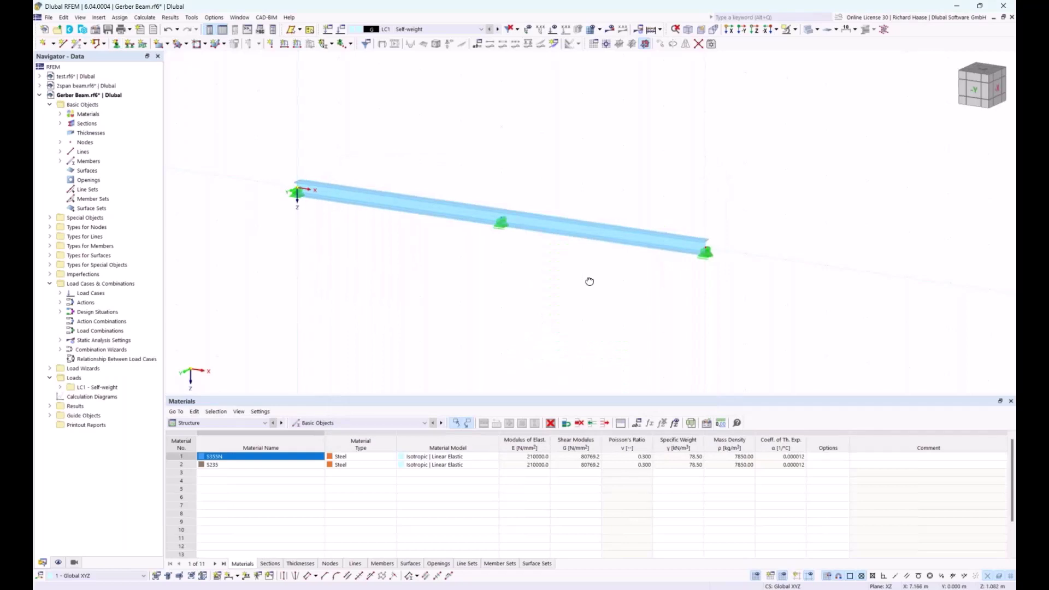
- Place linear length dimensions for both spans of the beam, with the dimension line offset below it
{"action": "middle_click_drag", "start_coordinate": [593, 287], "coordinate": [540, 285]}
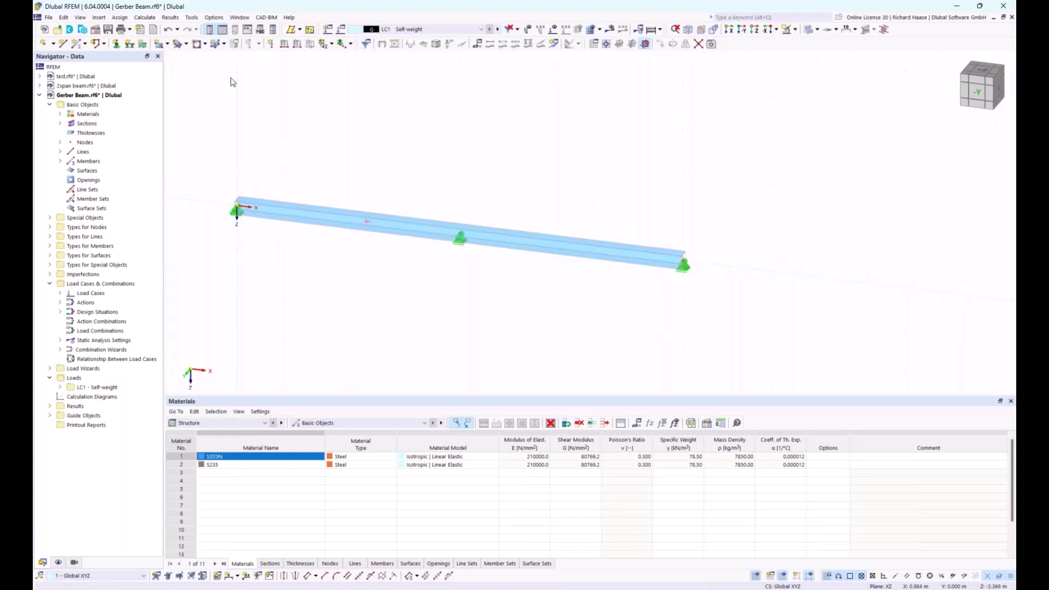
{"action": "left_click", "coordinate": [236, 576]}
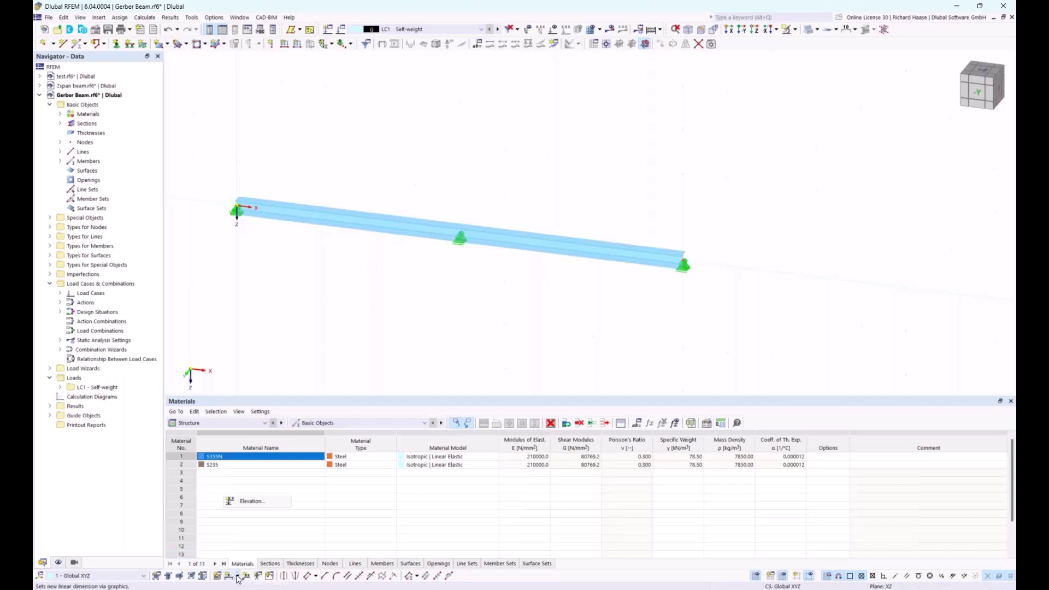
{"action": "left_click", "coordinate": [248, 504]}
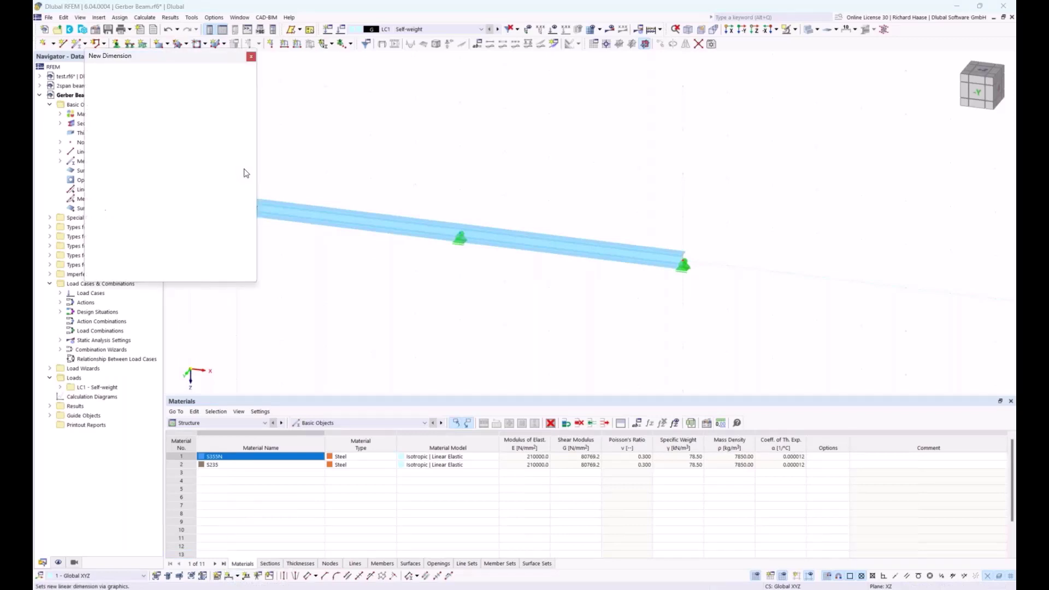
{"action": "middle_click_drag", "start_coordinate": [323, 175], "coordinate": [371, 181]}
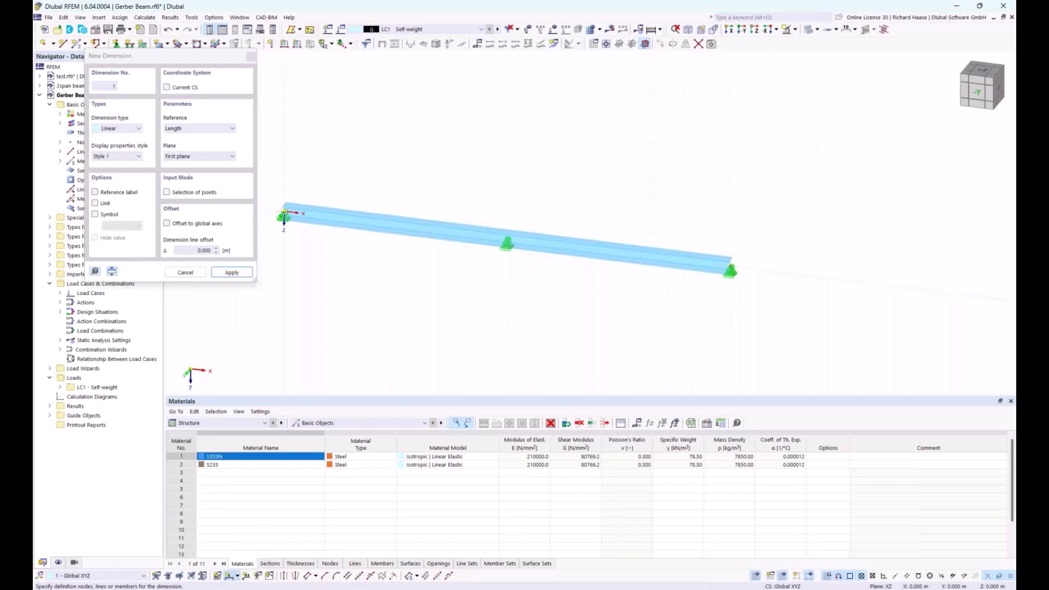
{"action": "left_click", "coordinate": [284, 212]}
{"action": "left_click", "coordinate": [696, 277]}
{"action": "left_click", "coordinate": [612, 292]}
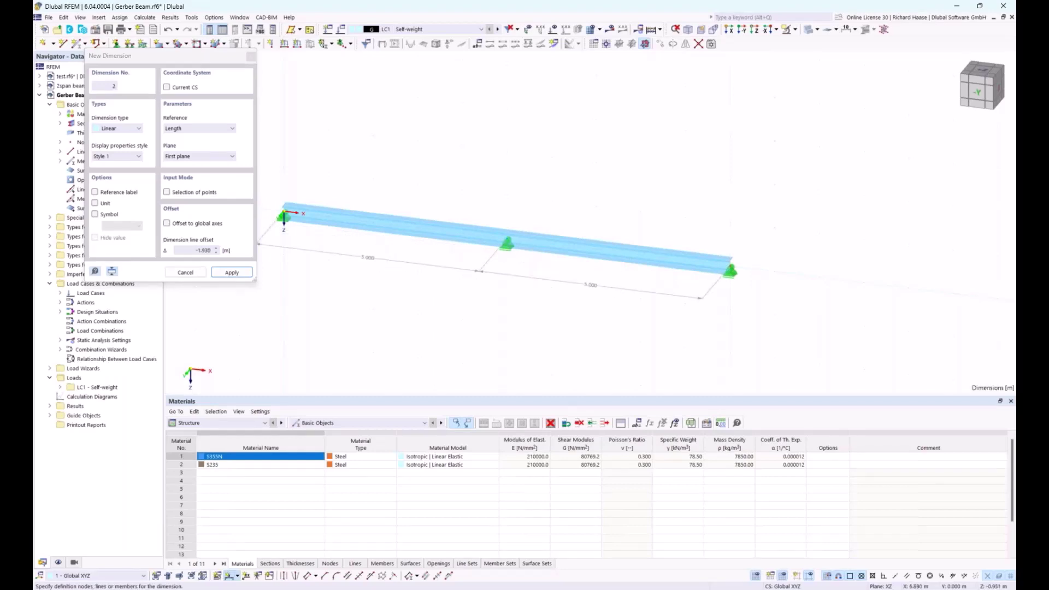
{"action": "key", "text": "Escape"}
- Divide the beam member at a distance of 6 m from its start and delete the linear span dimension
{"action": "middle_click_drag", "start_coordinate": [600, 206], "coordinate": [537, 241], "text": "ctrl"}
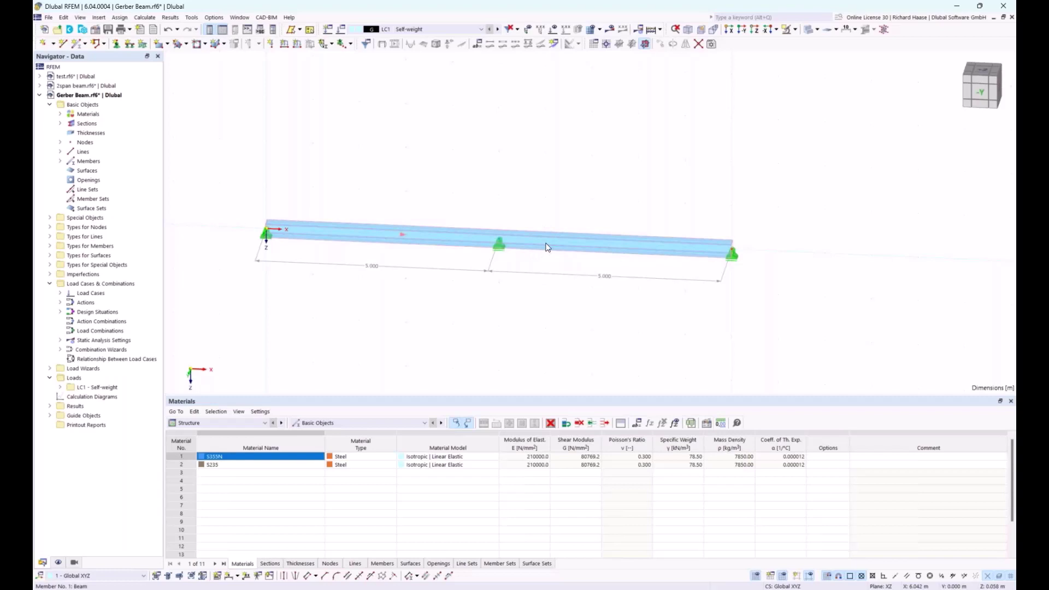
{"action": "right_click", "coordinate": [548, 247]}
{"action": "mouse_move", "coordinate": [600, 274]}
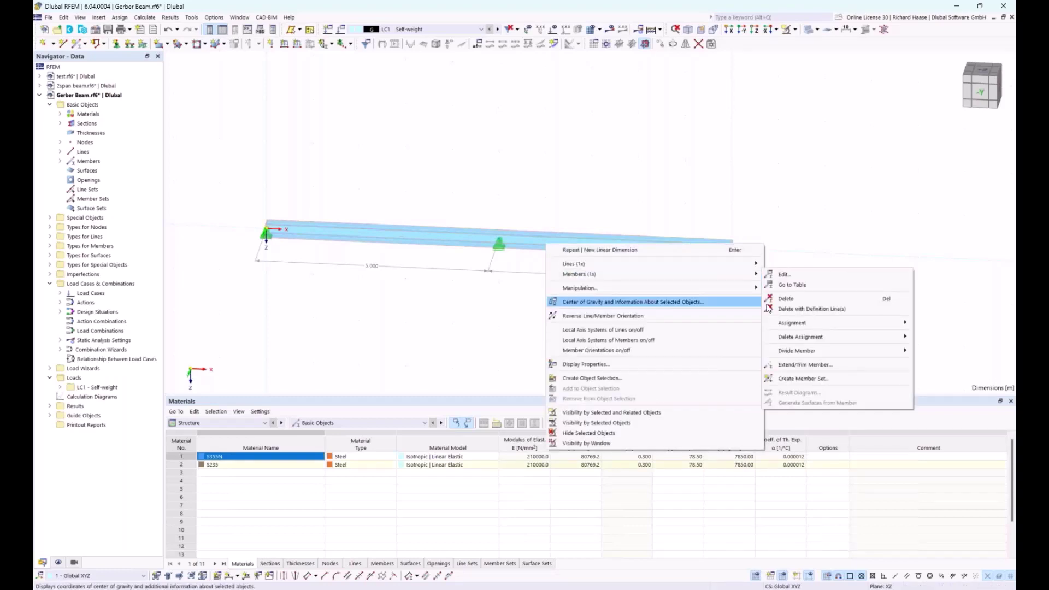
{"action": "mouse_move", "coordinate": [816, 351]}
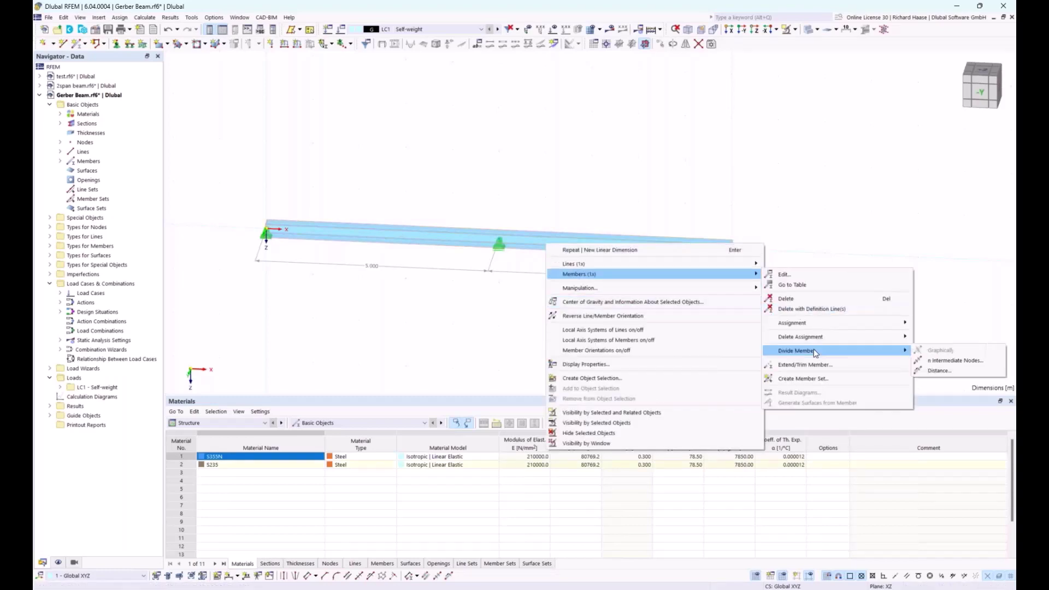
{"action": "left_click", "coordinate": [939, 371]}
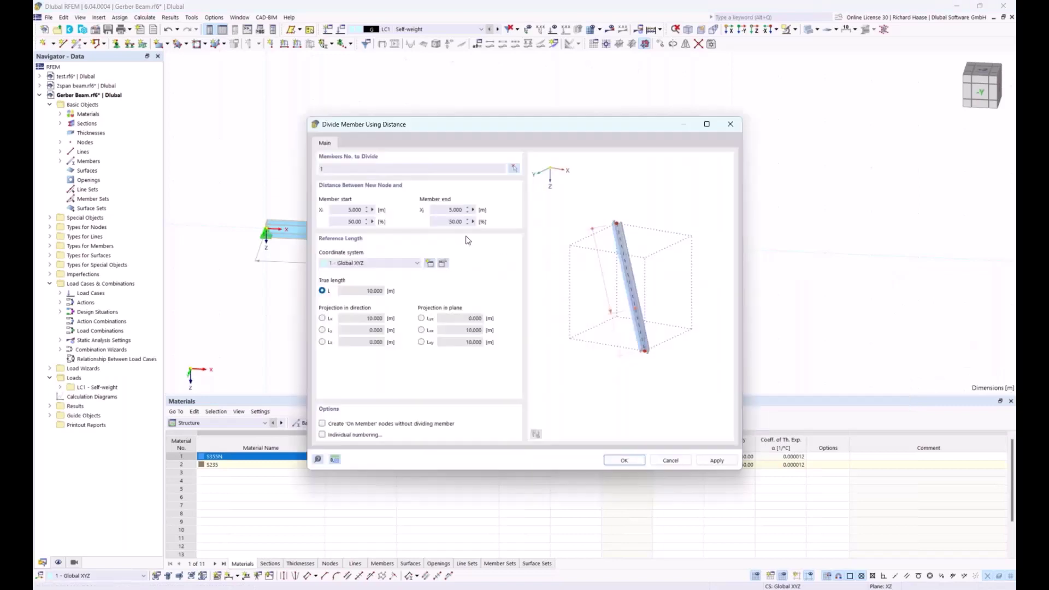
{"action": "left_click", "coordinate": [337, 209]}
{"action": "type", "text": "6"}
{"action": "left_click_drag", "start_coordinate": [524, 127], "coordinate": [581, 238]}
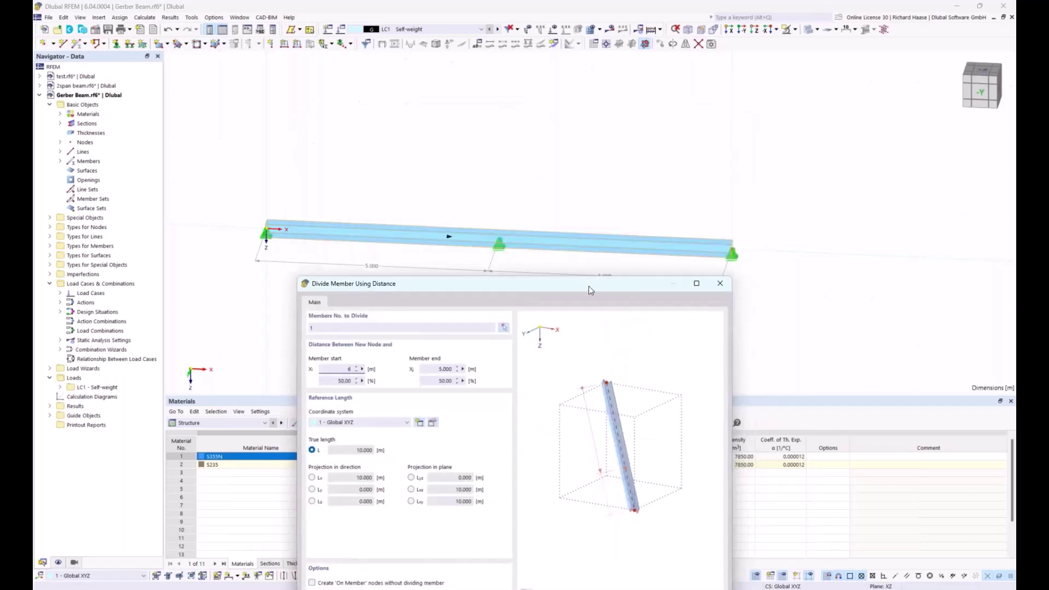
{"action": "left_click_drag", "start_coordinate": [588, 286], "coordinate": [575, 285]}
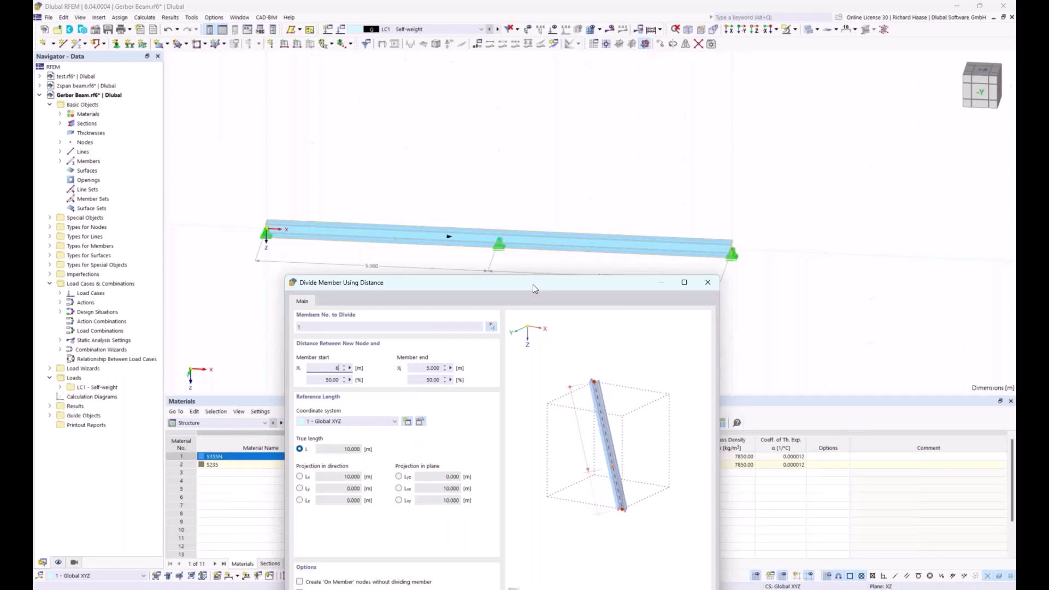
{"action": "left_click_drag", "start_coordinate": [533, 283], "coordinate": [555, 173]}
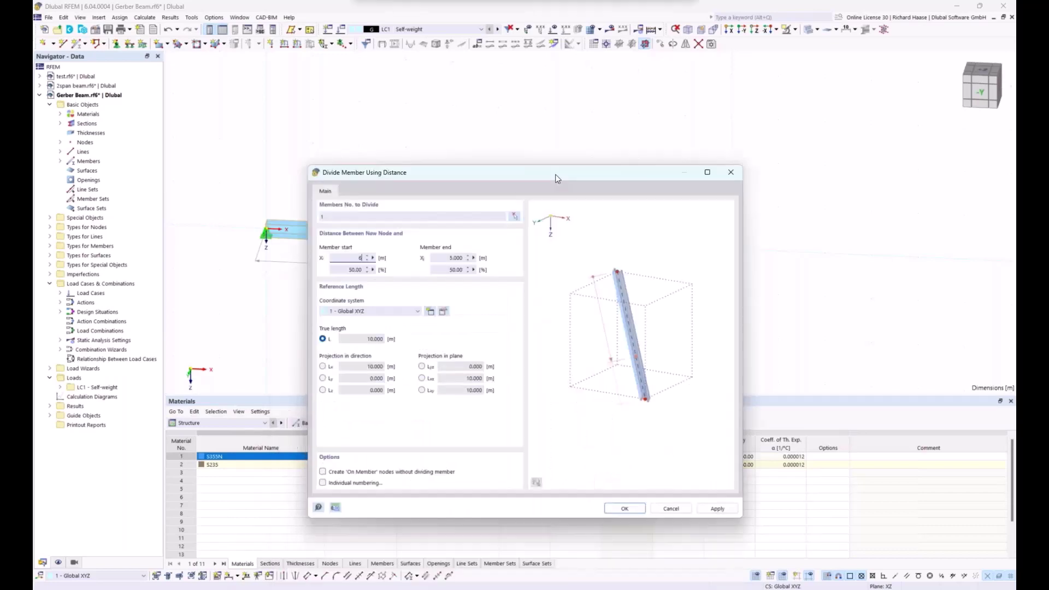
{"action": "left_click", "coordinate": [621, 509]}
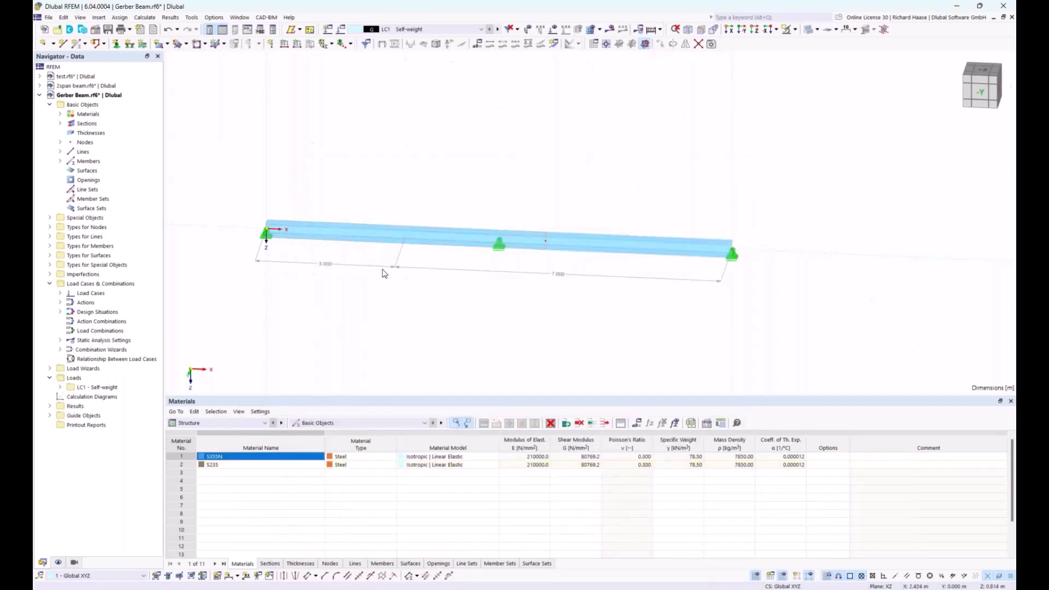
{"action": "left_click", "coordinate": [419, 275]}
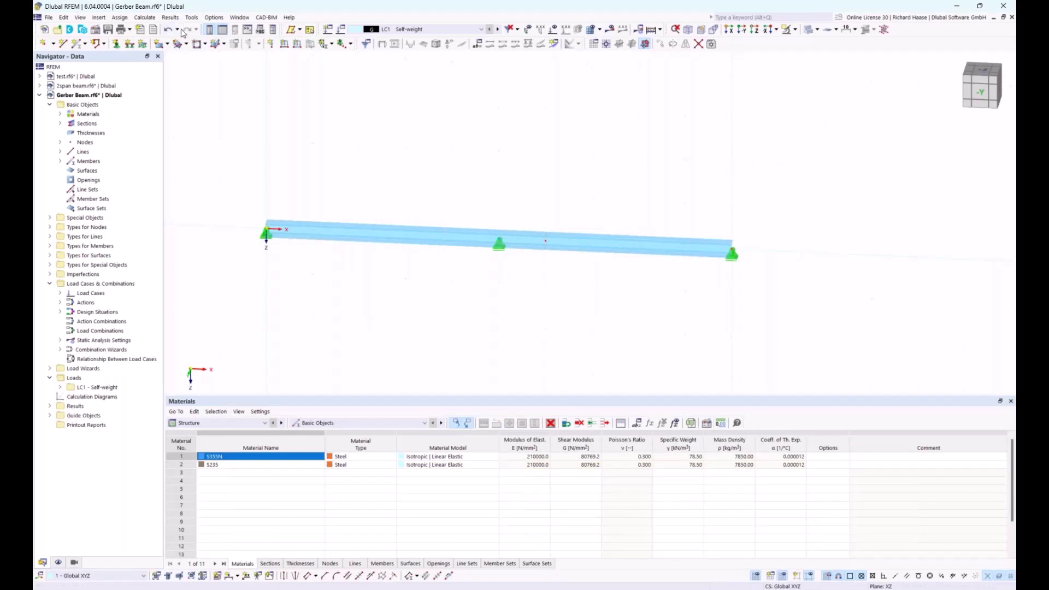
- Create a global parameter named length in the Lengths unit group with a value of 5 m
{"action": "left_click", "coordinate": [195, 423]}
{"action": "left_click", "coordinate": [196, 423]}
{"action": "left_click", "coordinate": [636, 423]}
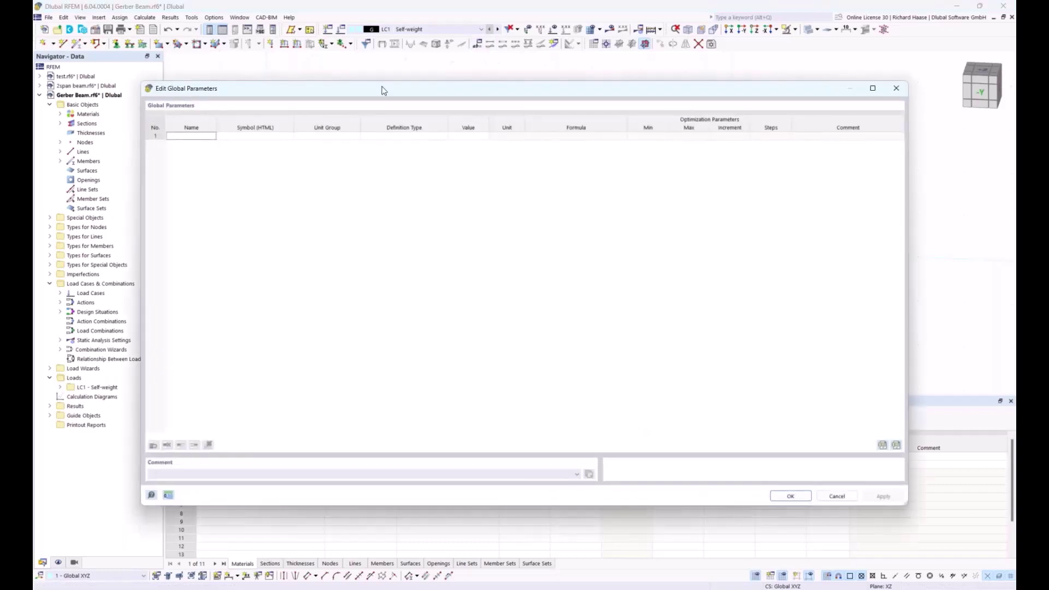
{"action": "left_click_drag", "start_coordinate": [382, 90], "coordinate": [477, 316]}
{"action": "left_click", "coordinate": [285, 352]}
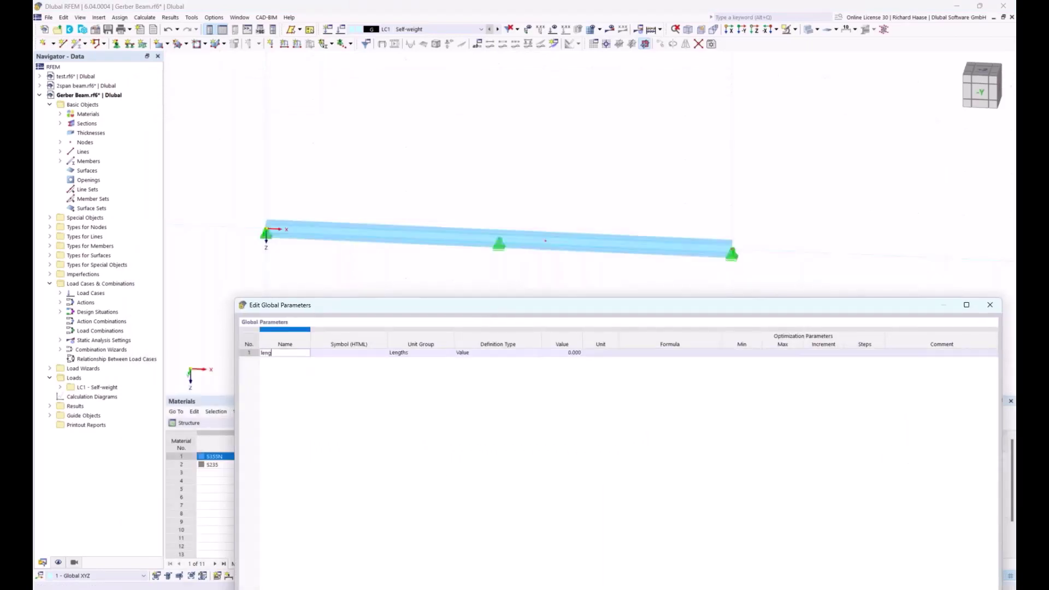
{"action": "key", "text": "Return"}
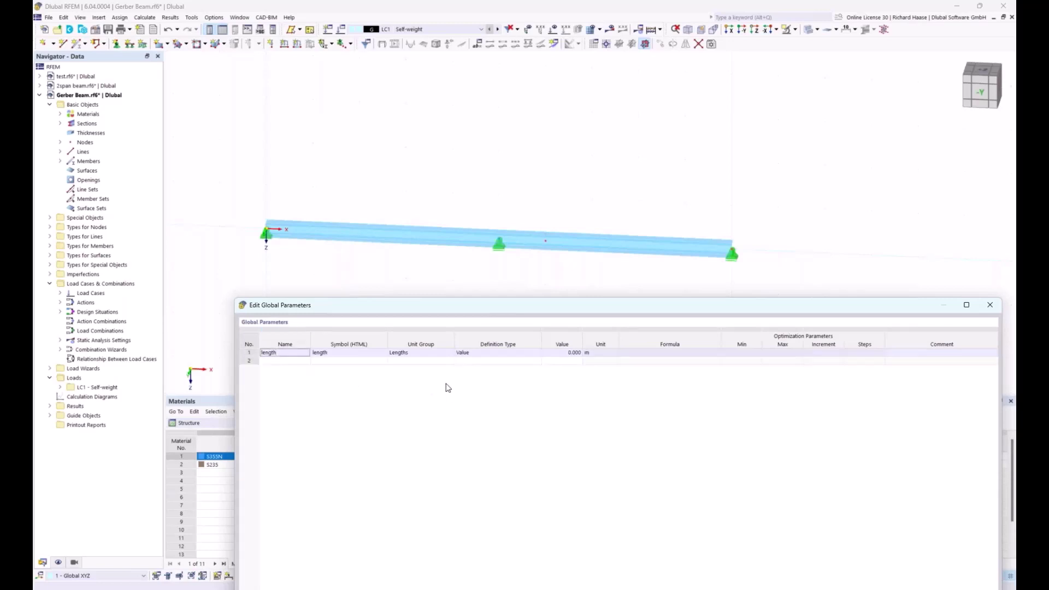
{"action": "left_click", "coordinate": [566, 354]}
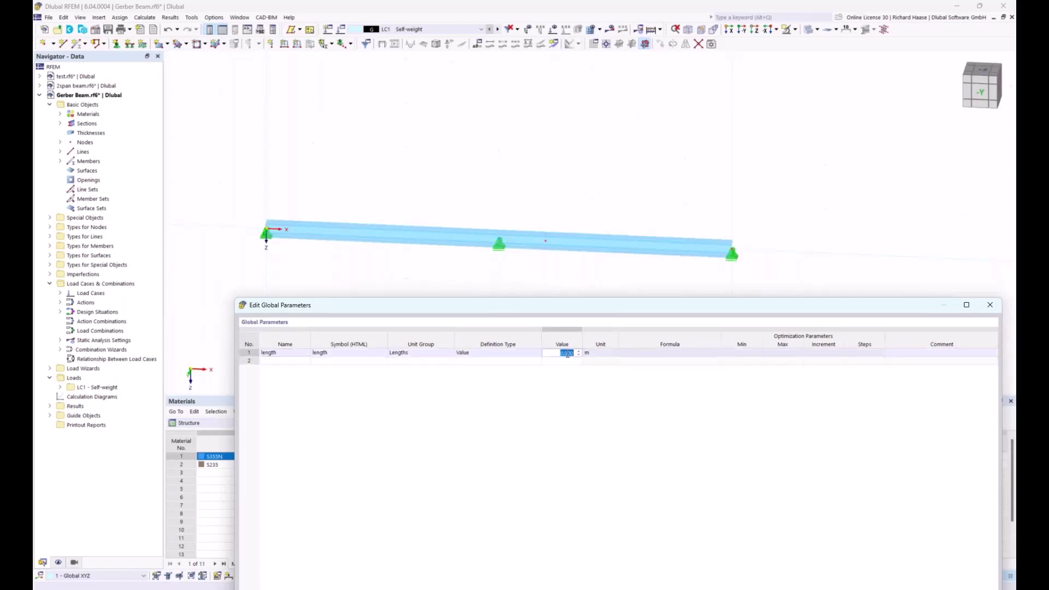
{"action": "type", "text": "5"}
{"action": "key", "text": "Return"}
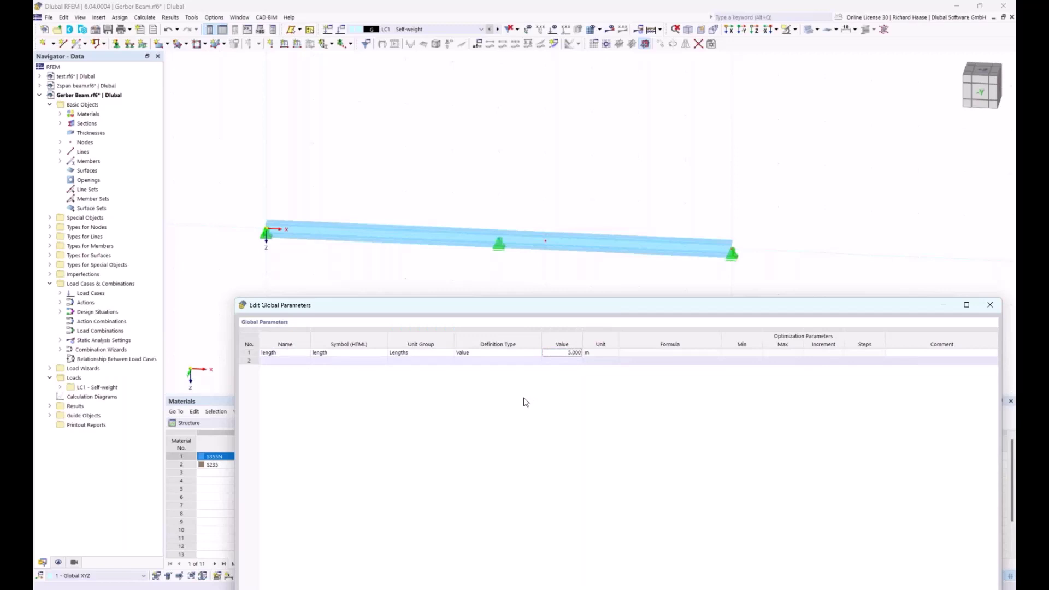
- Add a second global parameter named hinge with a value of 0.172 and accept the parameter list
{"action": "left_click", "coordinate": [293, 362]}
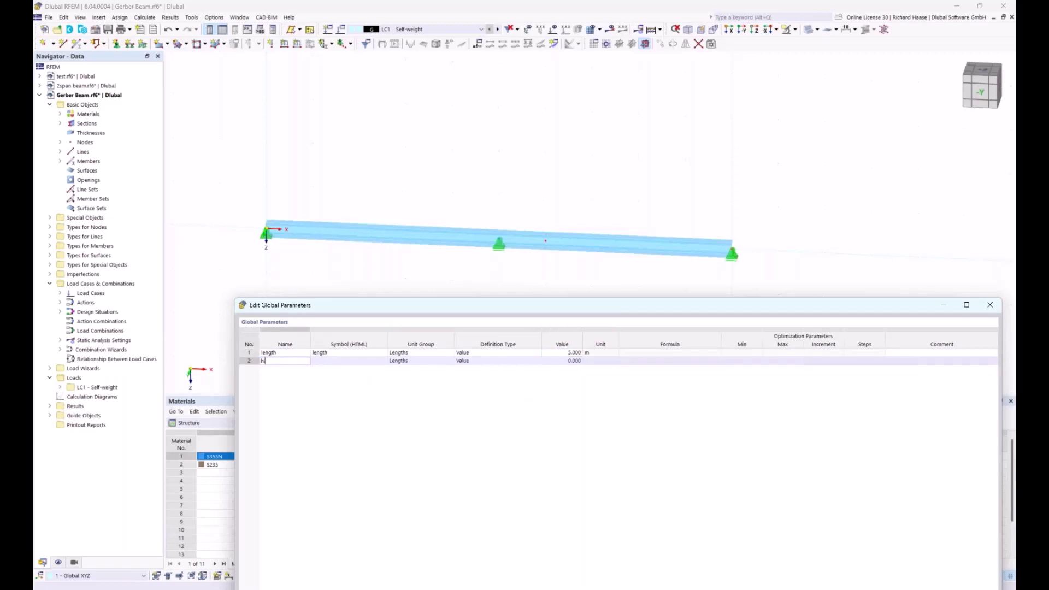
{"action": "type", "text": "hinge"}
{"action": "key", "text": "Return"}
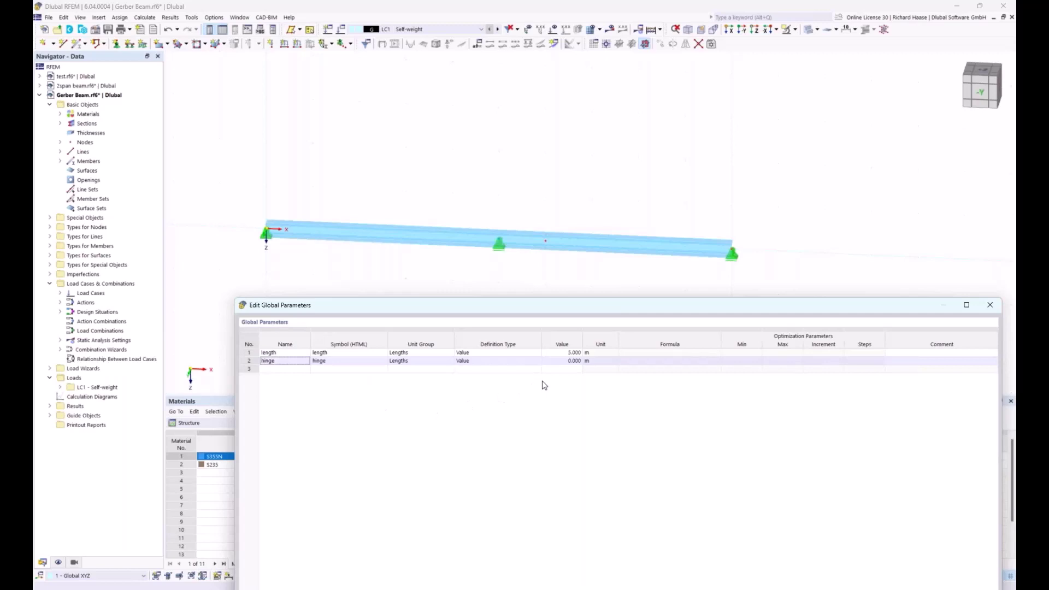
{"action": "left_click", "coordinate": [569, 363]}
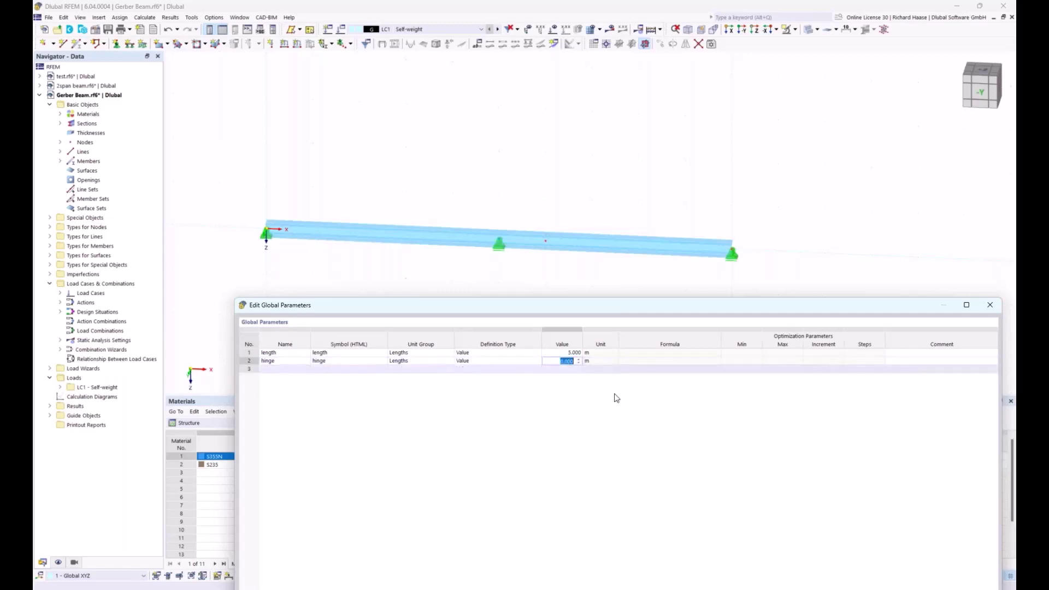
{"action": "key", "text": "BackSpace"}
{"action": "key", "text": "Return"}
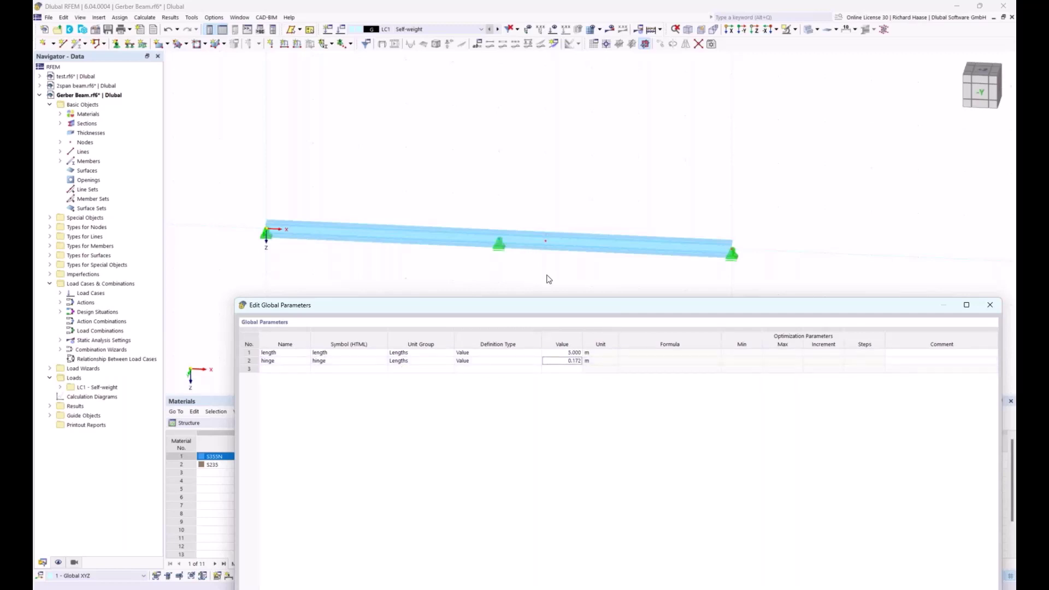
{"action": "left_click_drag", "start_coordinate": [883, 307], "coordinate": [820, 182]}
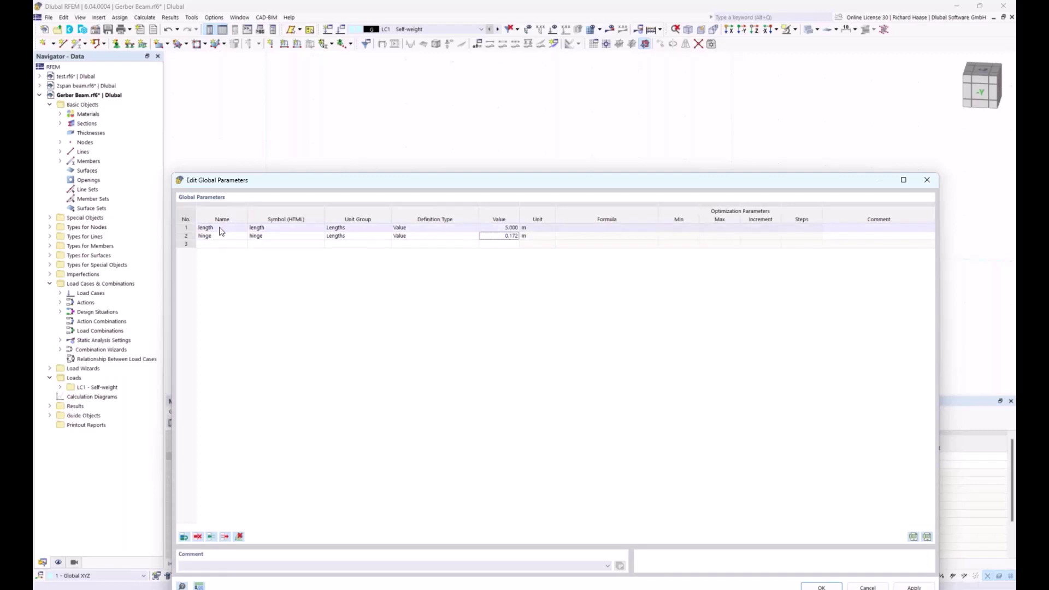
{"action": "left_click_drag", "start_coordinate": [269, 179], "coordinate": [278, 132]}
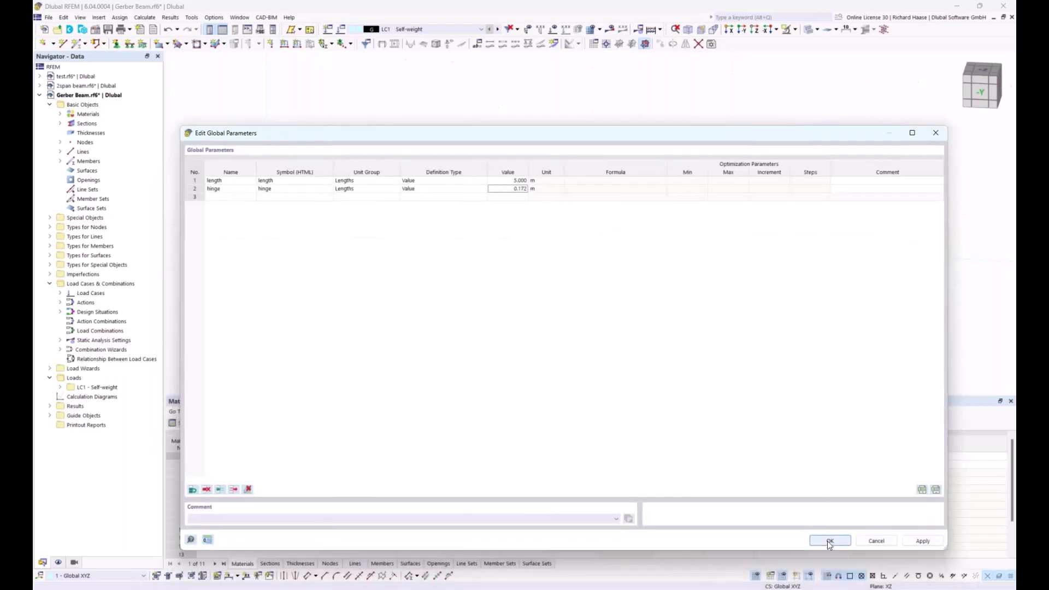
{"action": "left_click", "coordinate": [829, 541]}
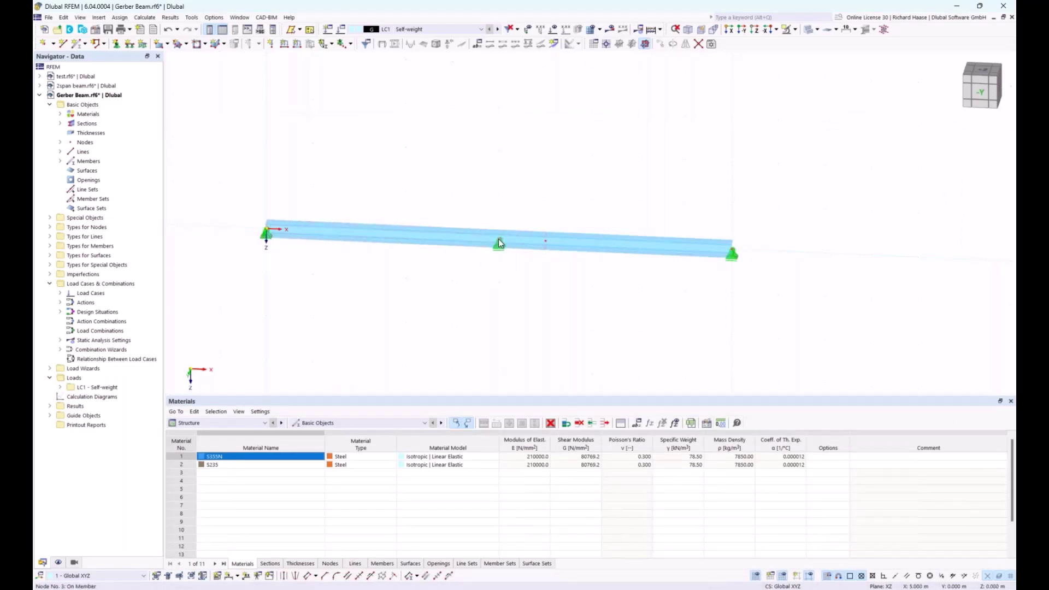
- Switch the middle support node's on-member distances to absolute values and define its distance from the start node with the formula 1*length
{"action": "mouse_move", "coordinate": [498, 238]}
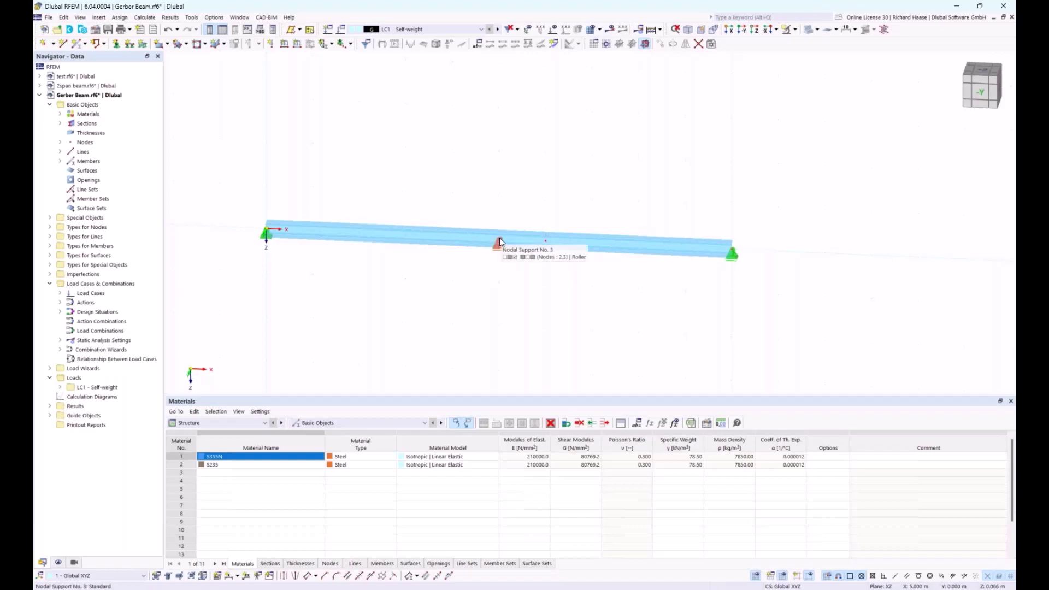
{"action": "double_click", "coordinate": [499, 238]}
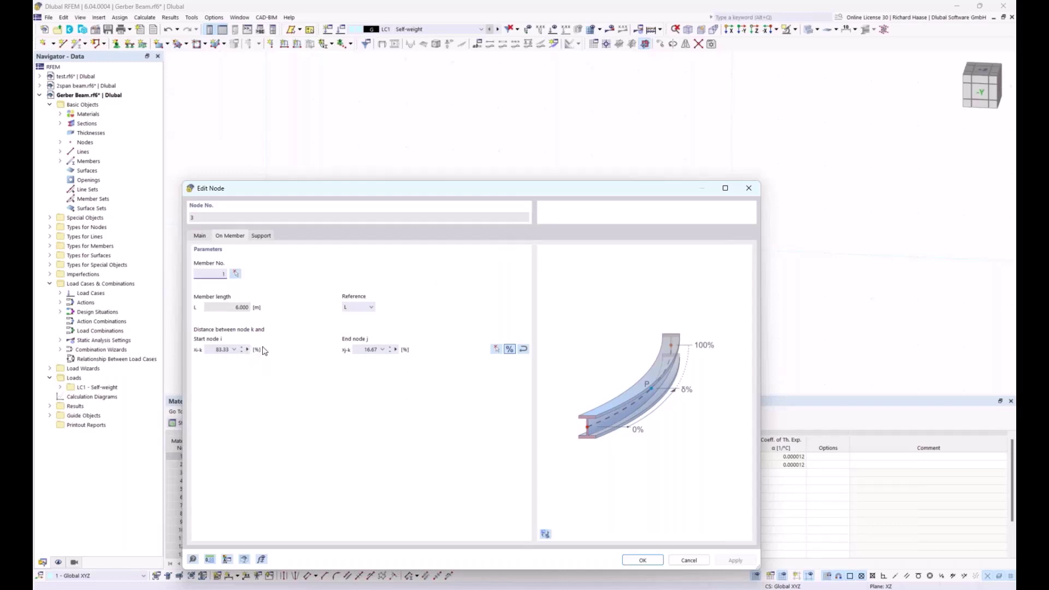
{"action": "left_click", "coordinate": [510, 349]}
{"action": "left_click", "coordinate": [248, 350]}
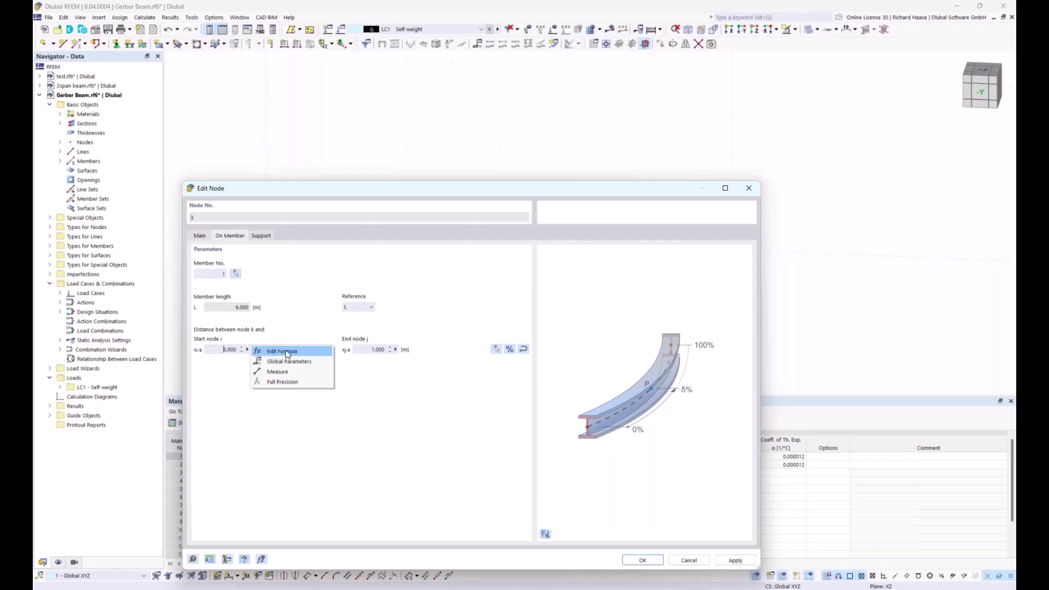
{"action": "left_click", "coordinate": [271, 352]}
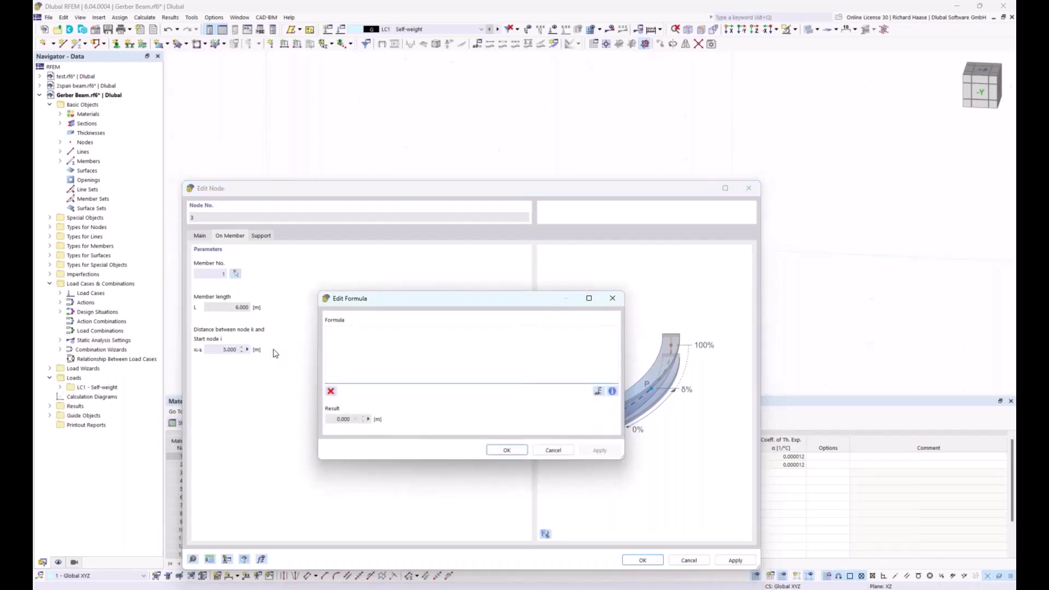
{"action": "left_click_drag", "start_coordinate": [405, 299], "coordinate": [409, 300]}
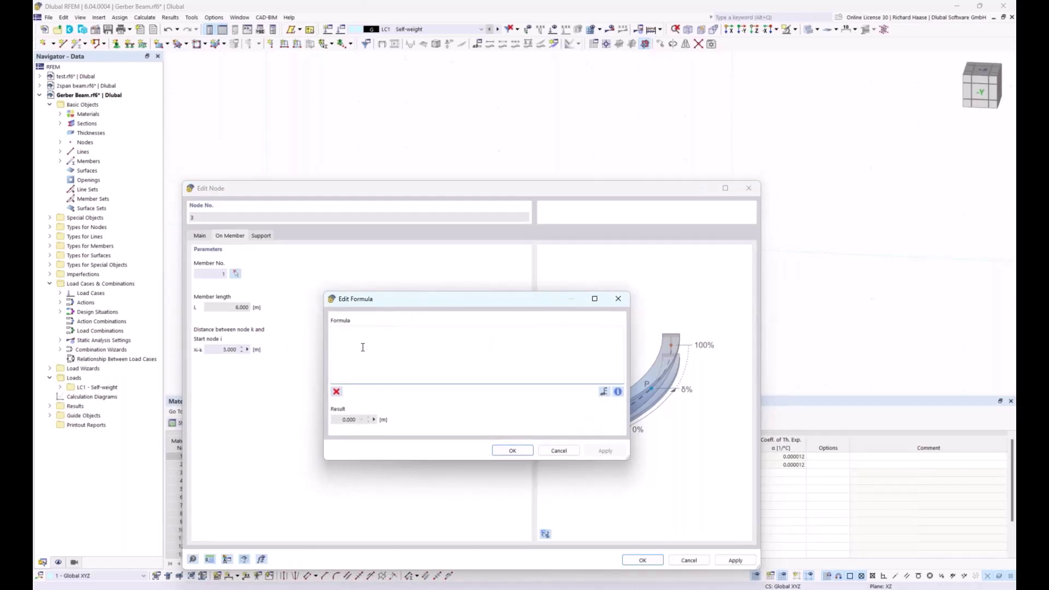
{"action": "type", "text": "11"}
{"action": "type", "text": "*"}
{"action": "type", "text": "le"}
{"action": "left_click", "coordinate": [356, 338]}
{"action": "left_click", "coordinate": [513, 451]}
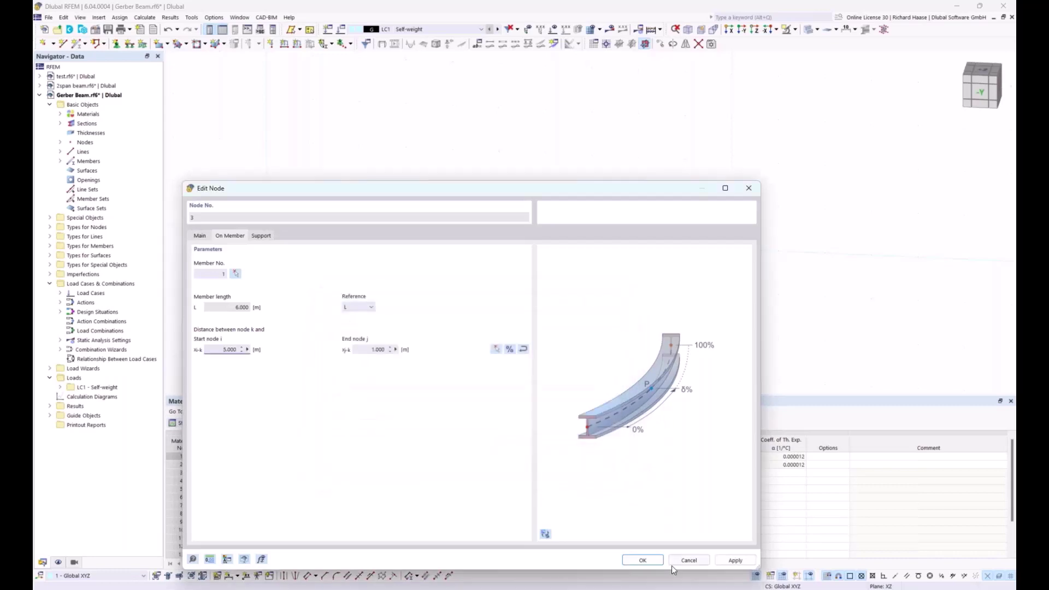
{"action": "left_click", "coordinate": [648, 561]}
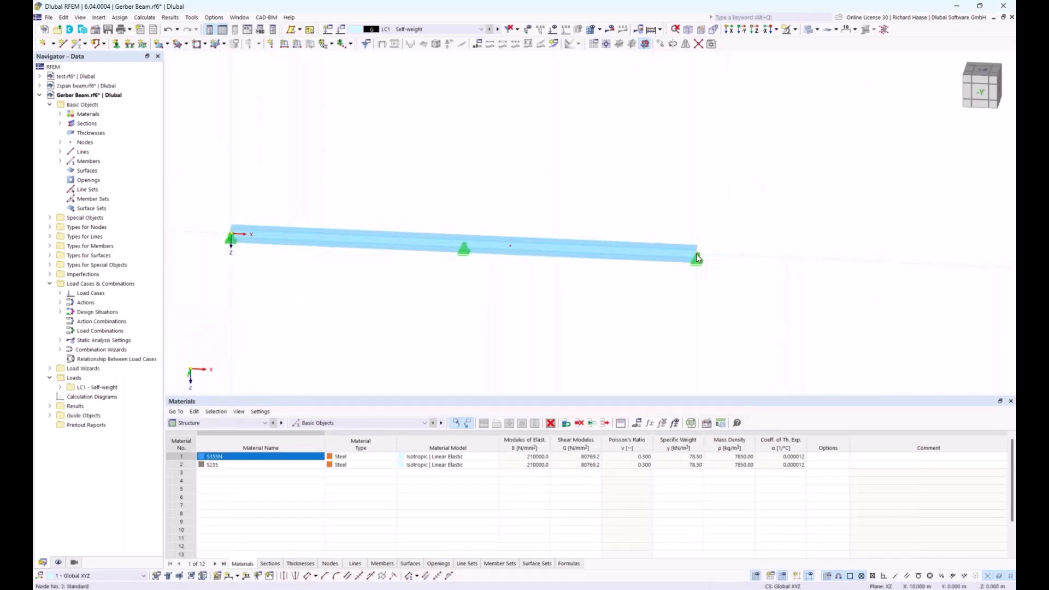
- Define the X coordinate of the beam's end node with the formula 2*length
{"action": "double_click", "coordinate": [696, 253]}
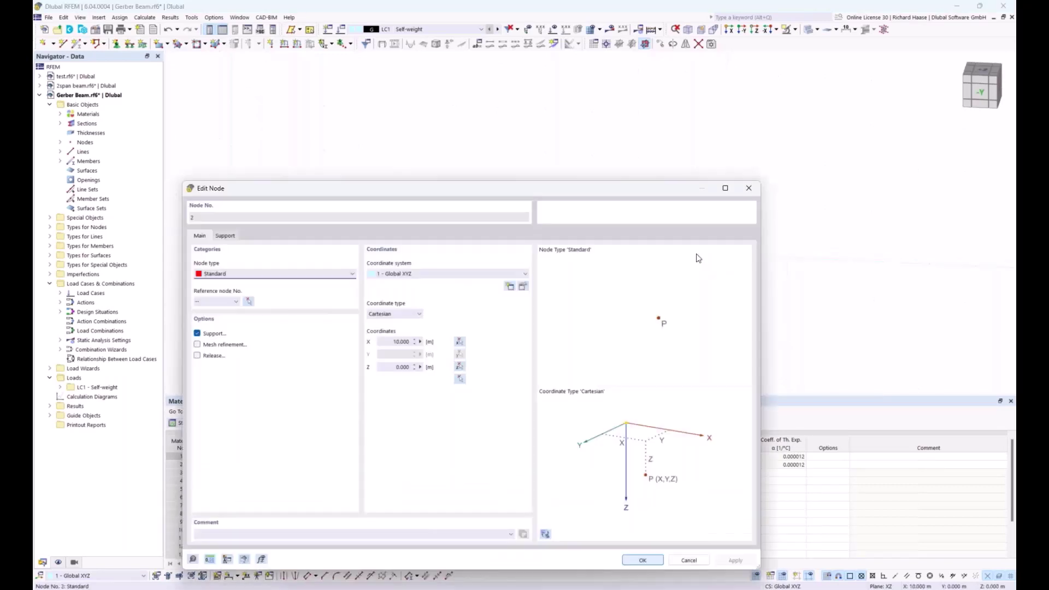
{"action": "left_click", "coordinate": [420, 342]}
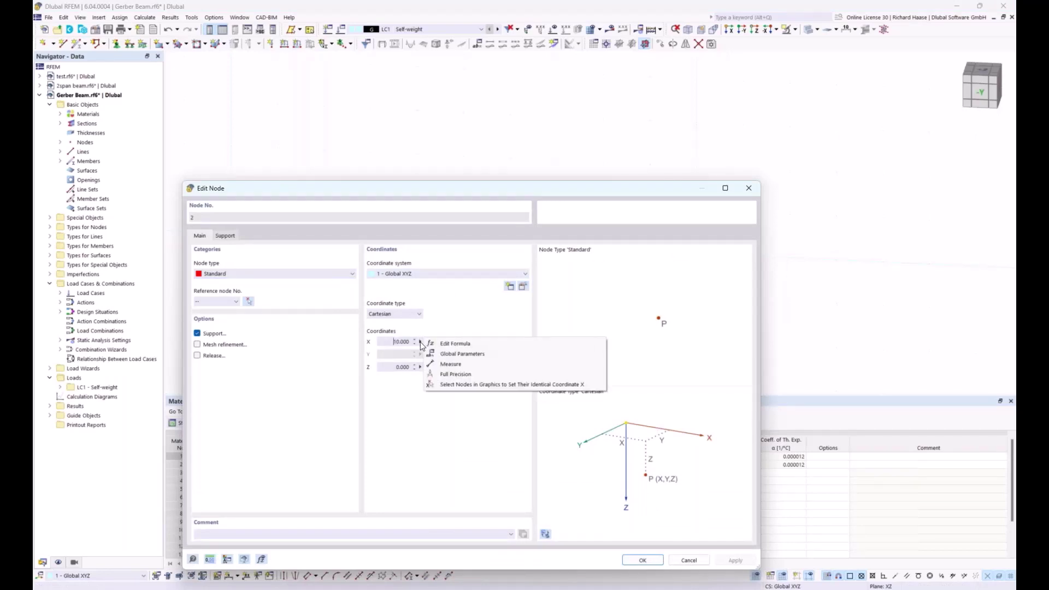
{"action": "left_click", "coordinate": [451, 344]}
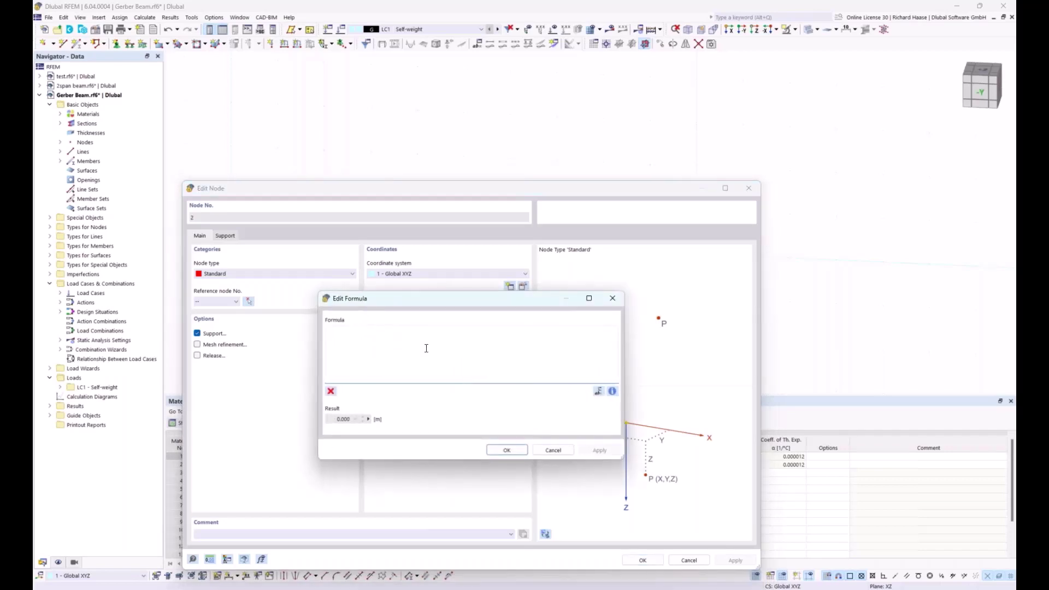
{"action": "type", "text": "2*len"}
{"action": "left_click", "coordinate": [349, 337]}
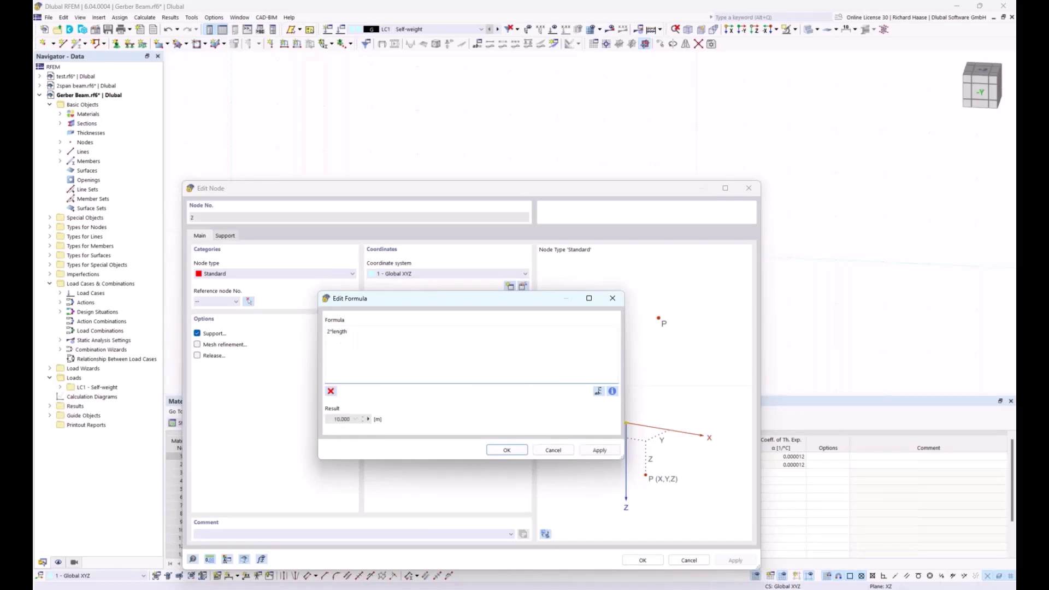
{"action": "left_click", "coordinate": [503, 450]}
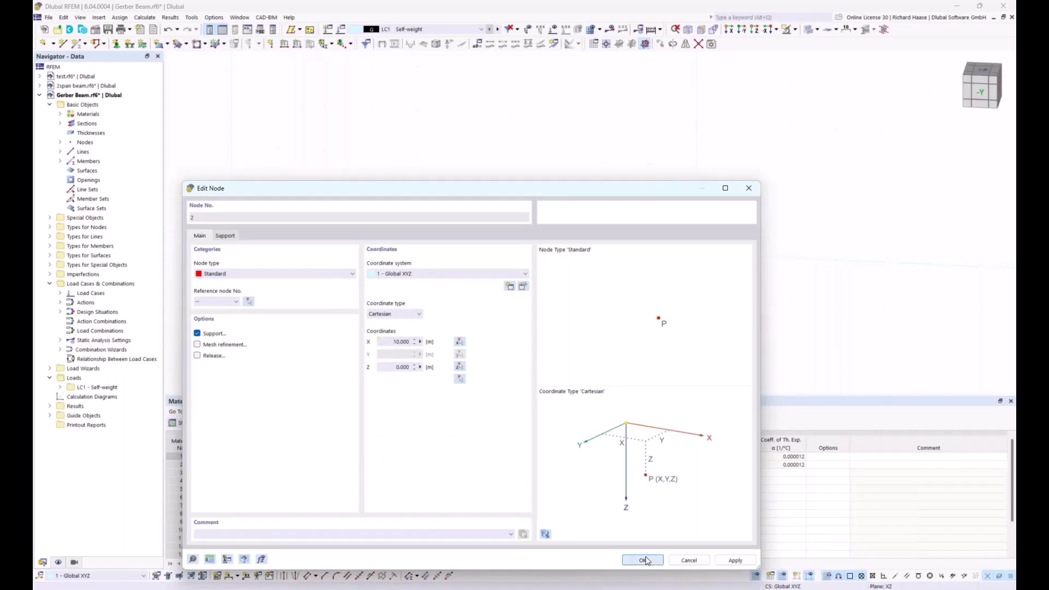
{"action": "left_click", "coordinate": [643, 560]}
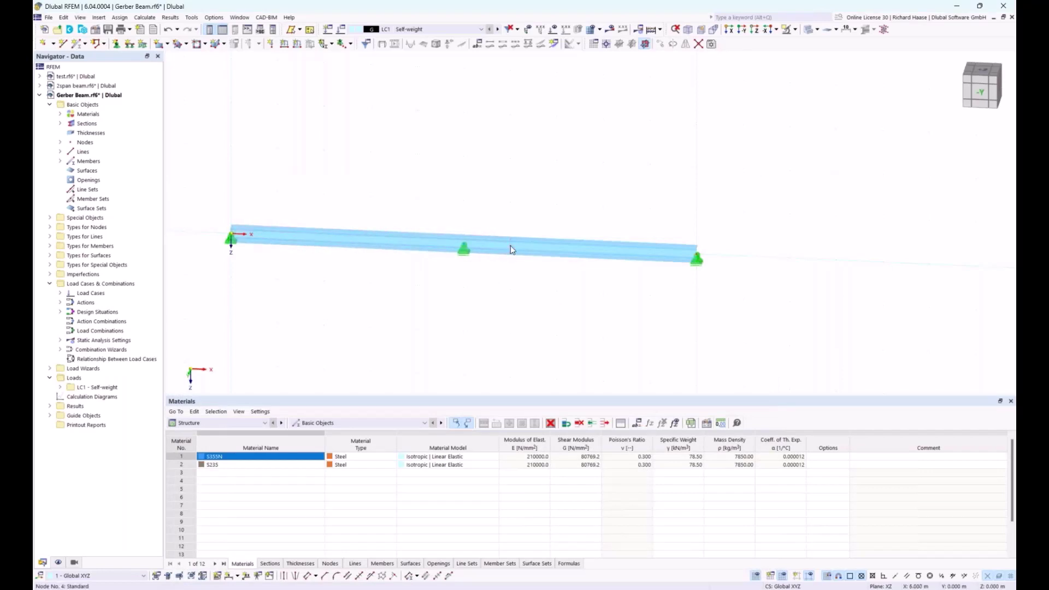
- Define the X coordinate of the dividing node in the second span with the formula length+hinge*length
{"action": "mouse_move", "coordinate": [510, 246]}
{"action": "double_click", "coordinate": [510, 247]}
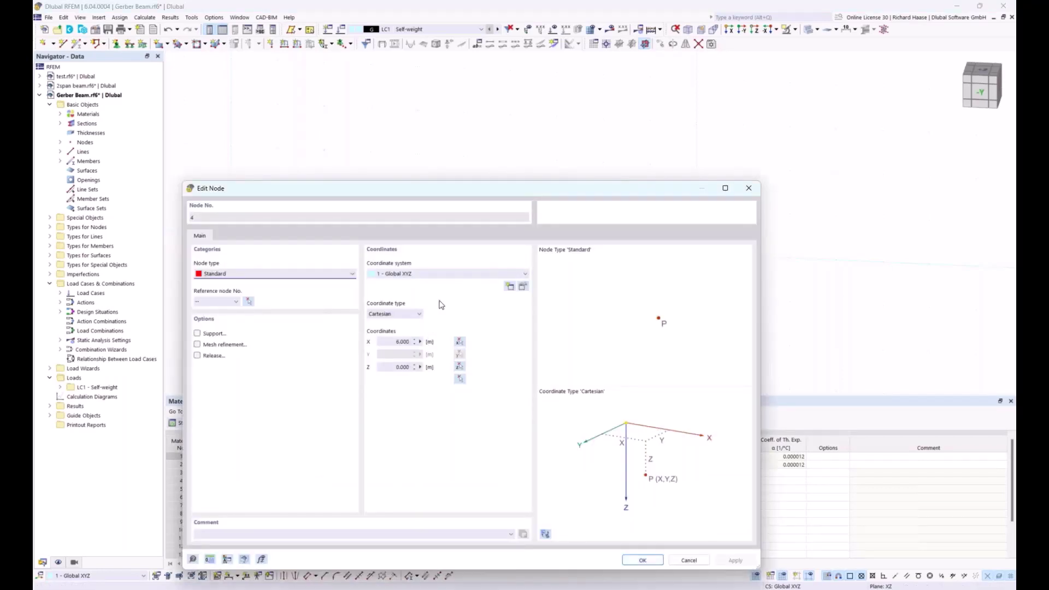
{"action": "left_click_drag", "start_coordinate": [486, 187], "coordinate": [570, 341]}
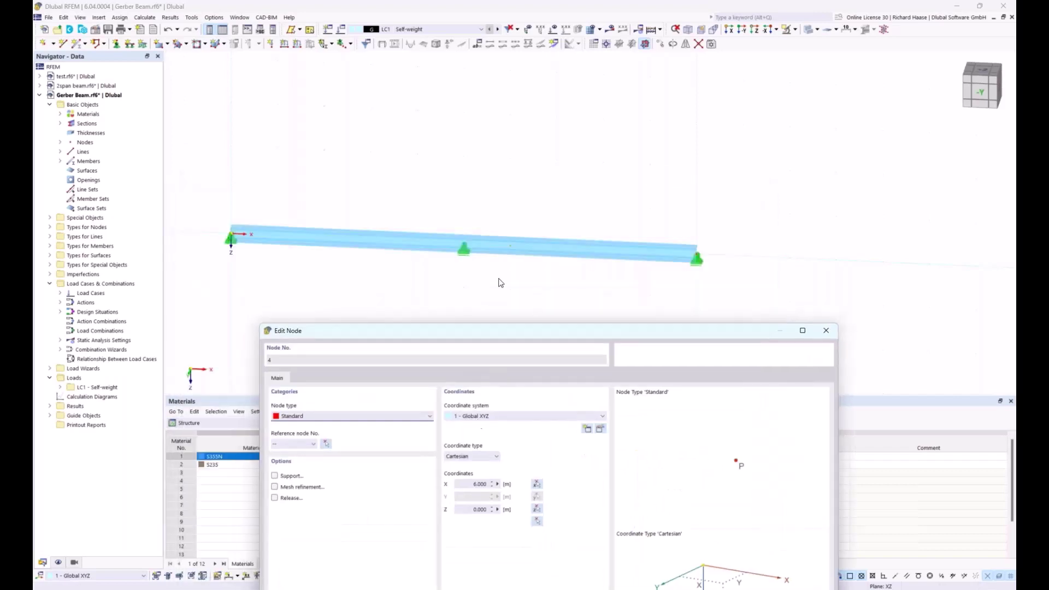
{"action": "left_click", "coordinate": [497, 484]}
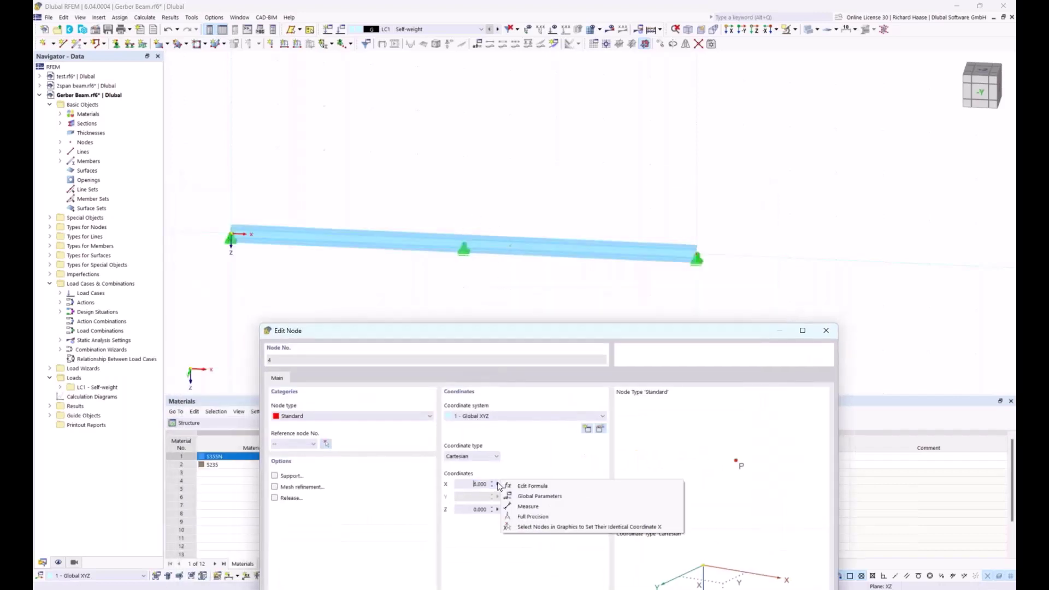
{"action": "left_click", "coordinate": [516, 484]}
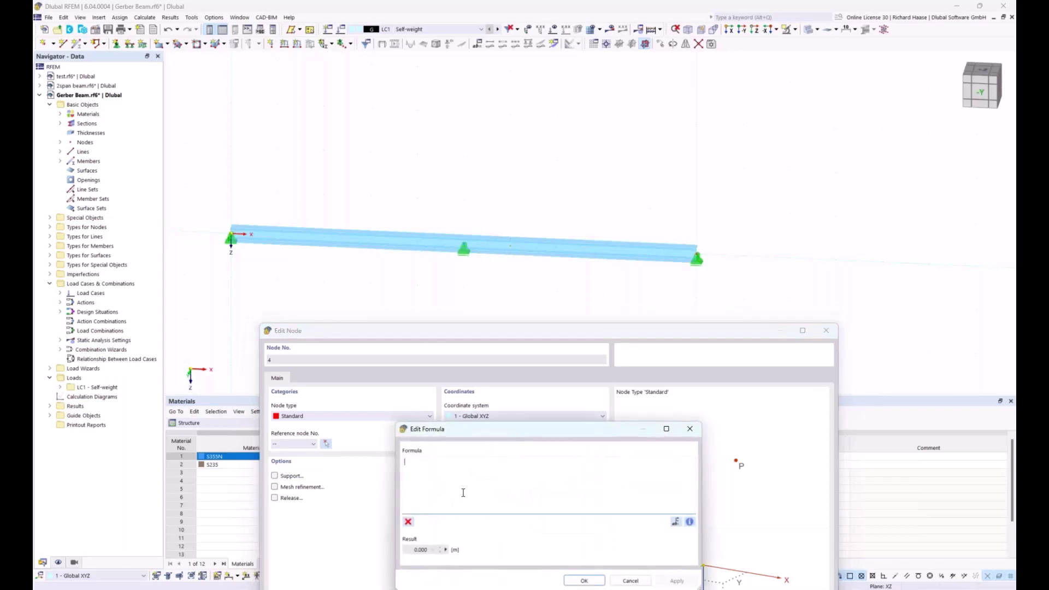
{"action": "type", "text": "le"}
{"action": "key", "text": "Return"}
{"action": "type", "text": "+hi"}
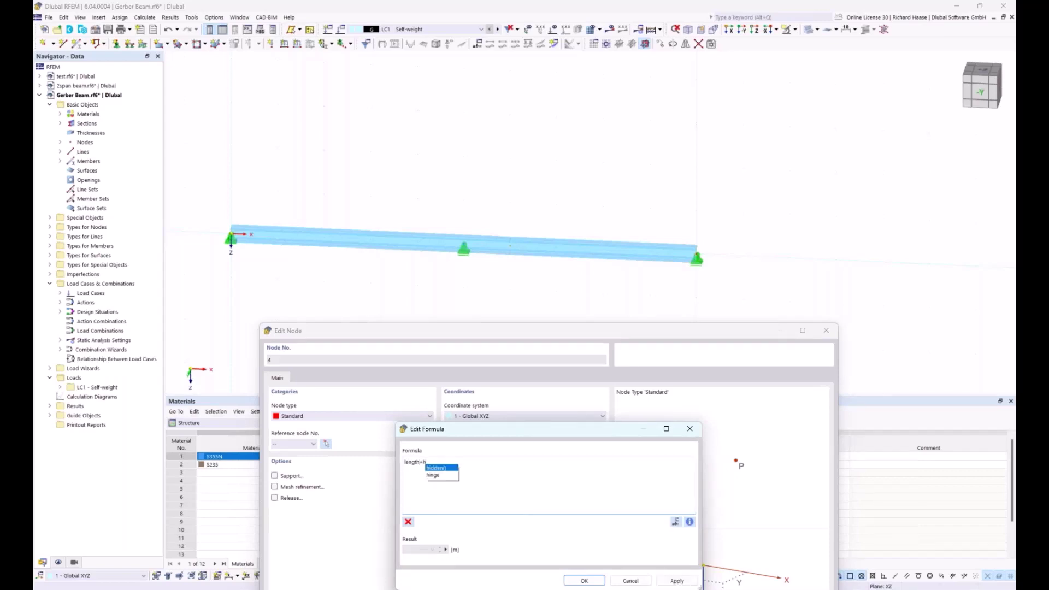
{"action": "left_click", "coordinate": [437, 474]}
{"action": "type", "text": "*len"}
{"action": "left_click", "coordinate": [453, 469]}
{"action": "left_click_drag", "start_coordinate": [536, 431], "coordinate": [495, 341]}
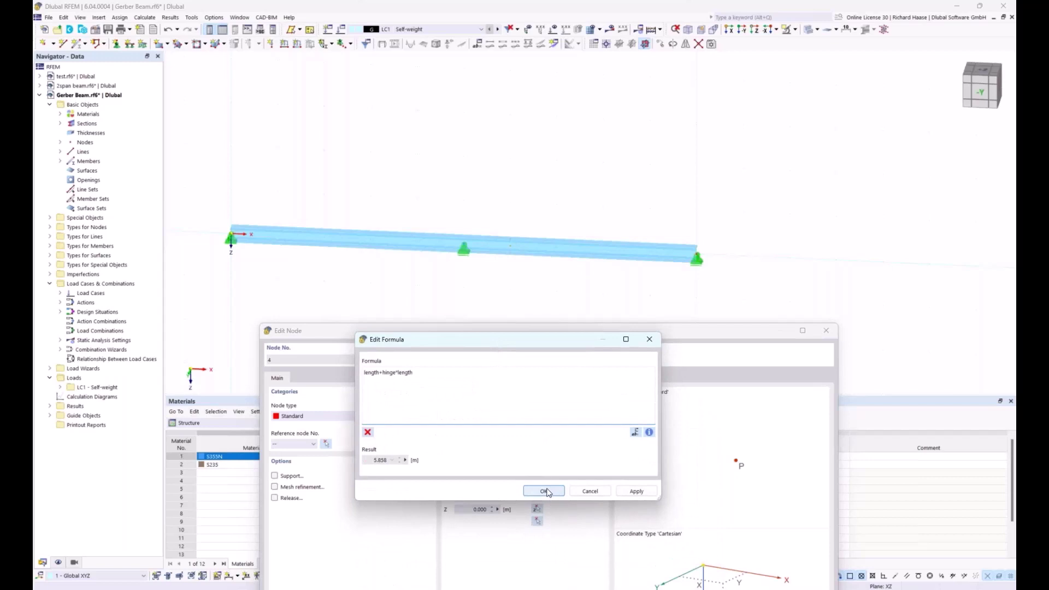
{"action": "left_click", "coordinate": [546, 491]}
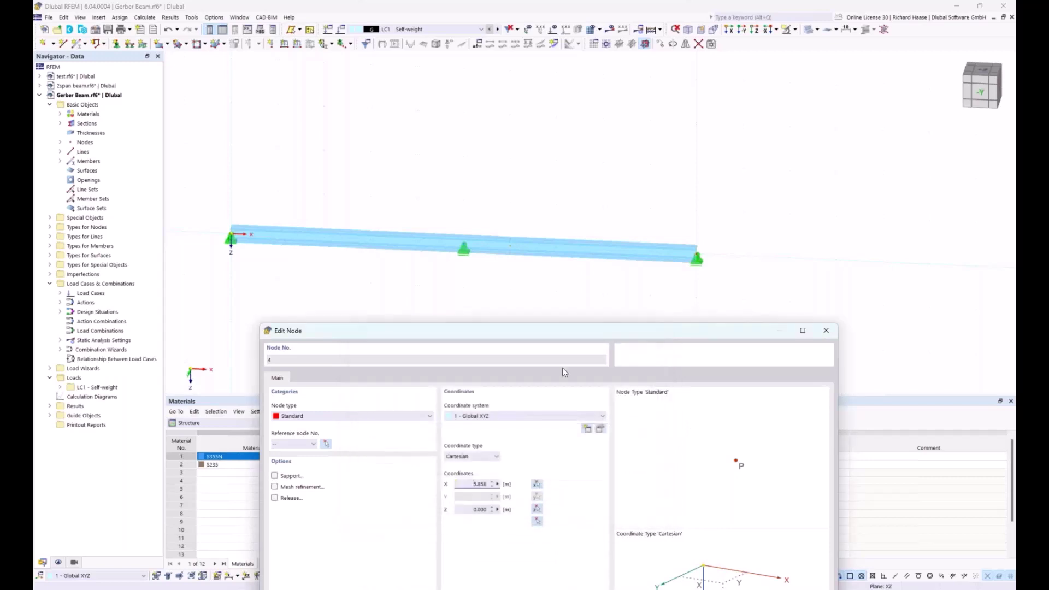
{"action": "left_click_drag", "start_coordinate": [573, 335], "coordinate": [528, 139]}
{"action": "left_click", "coordinate": [666, 506]}
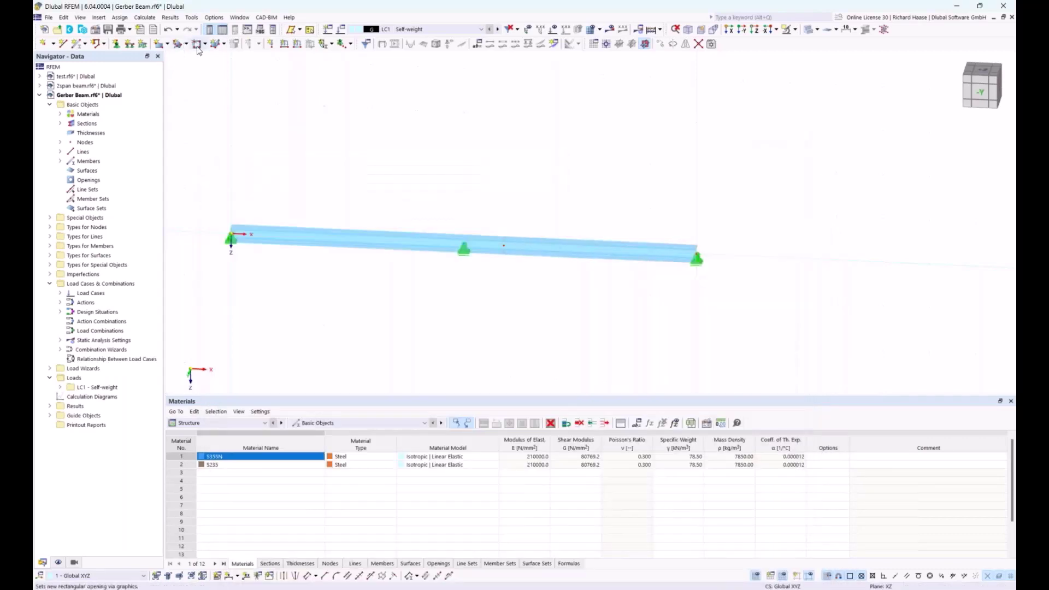
- Place a linear dimension line in the second plane along the whole beam, through supports and dividing node, about 0.9 m below it
{"action": "left_click", "coordinate": [237, 576]}
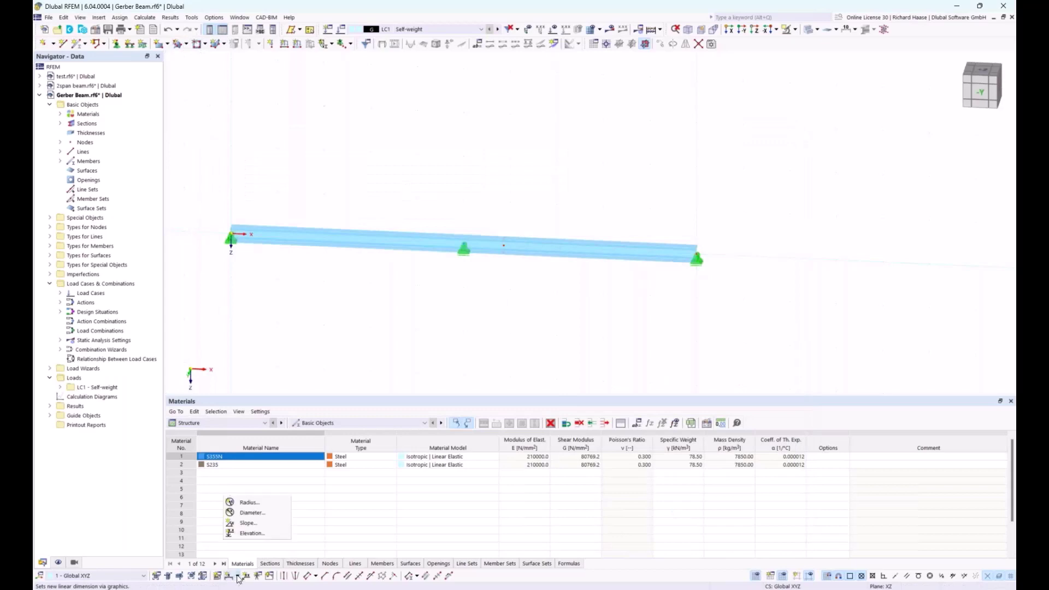
{"action": "left_click", "coordinate": [248, 502]}
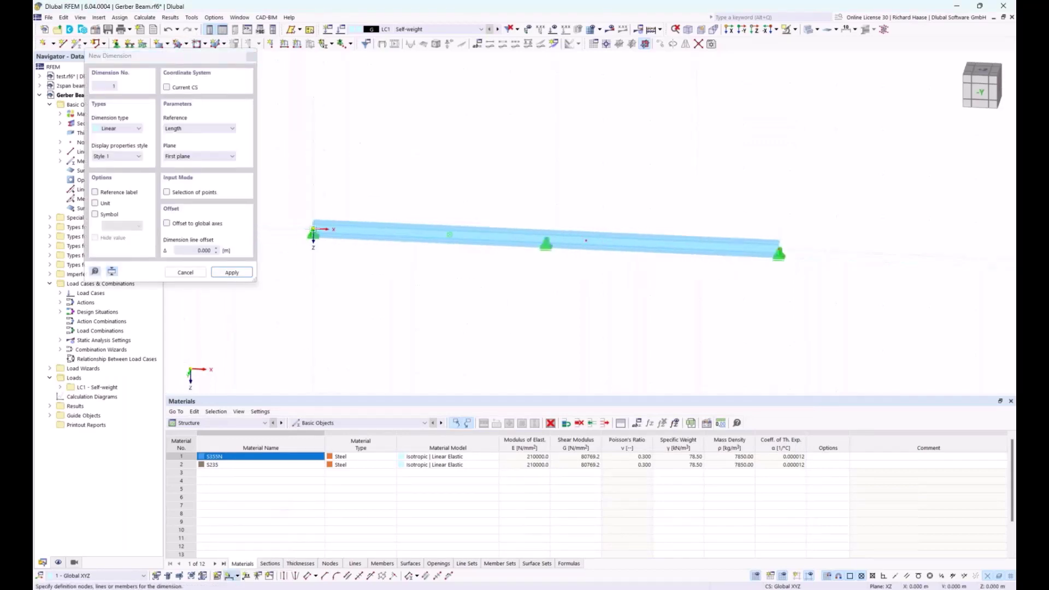
{"action": "left_click", "coordinate": [315, 234]}
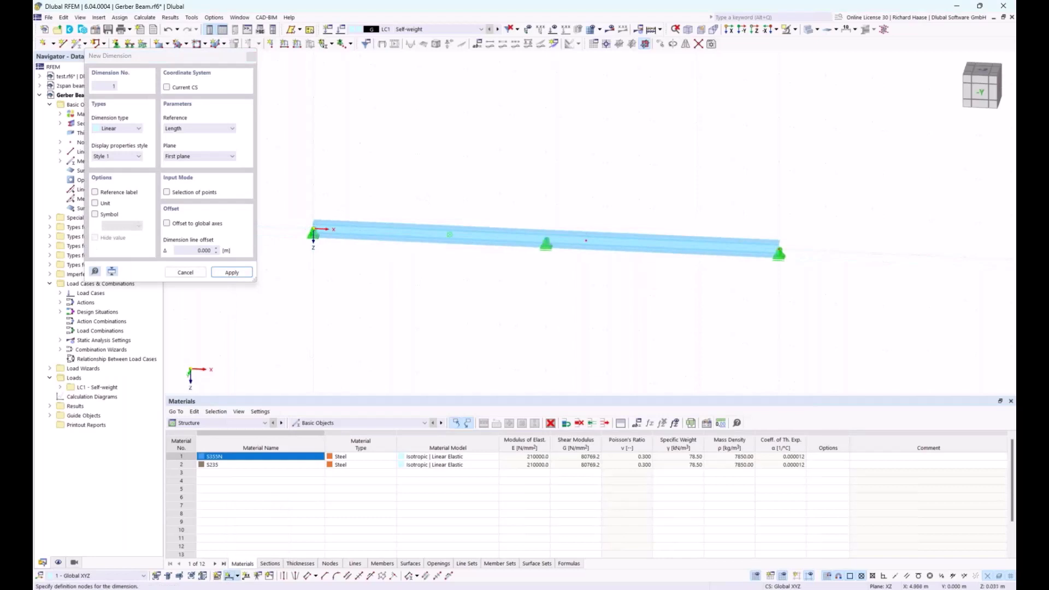
{"action": "left_click", "coordinate": [546, 243]}
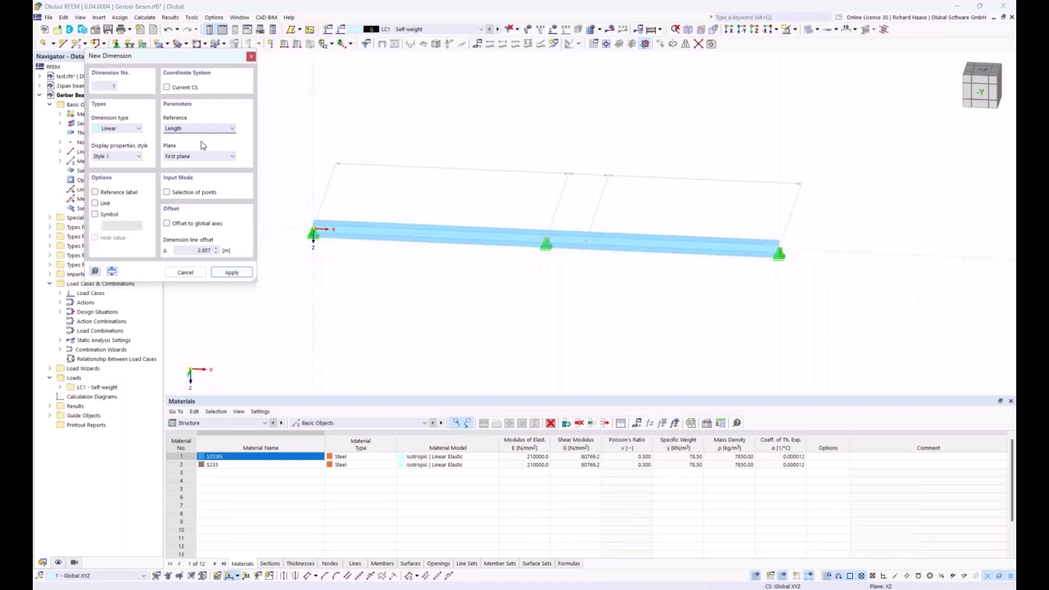
{"action": "left_click", "coordinate": [197, 157]}
{"action": "left_click", "coordinate": [193, 172]}
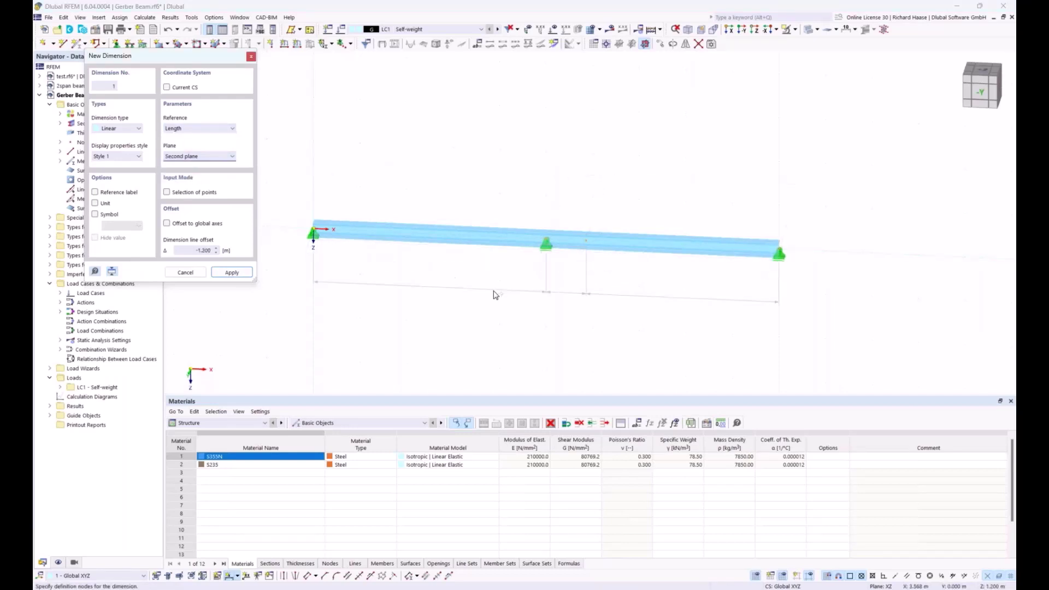
{"action": "left_click", "coordinate": [492, 283]}
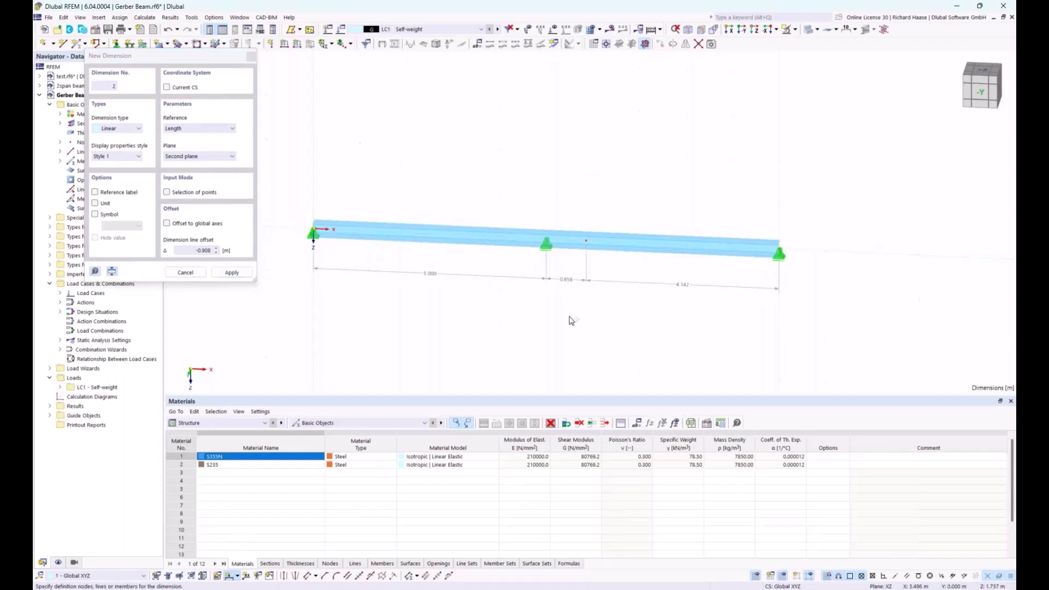
- Set the global parameter length to 8 m and accept the parameter list
{"action": "scroll", "coordinate": [571, 326], "scroll_direction": "down", "scroll_amount": 1}
{"action": "middle_click_drag", "start_coordinate": [540, 318], "coordinate": [436, 316]}
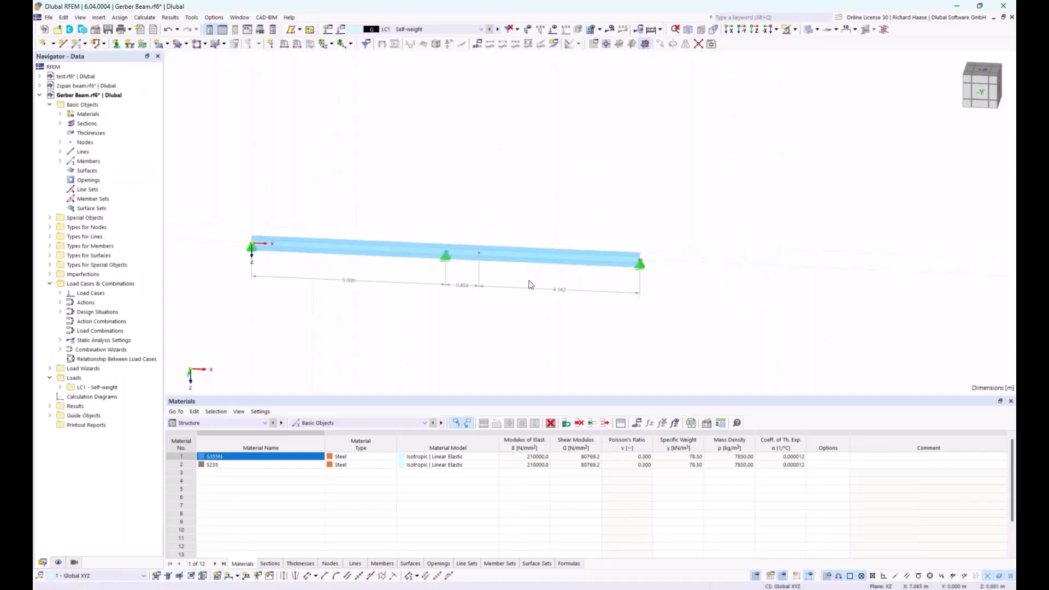
{"action": "left_click", "coordinate": [980, 93]}
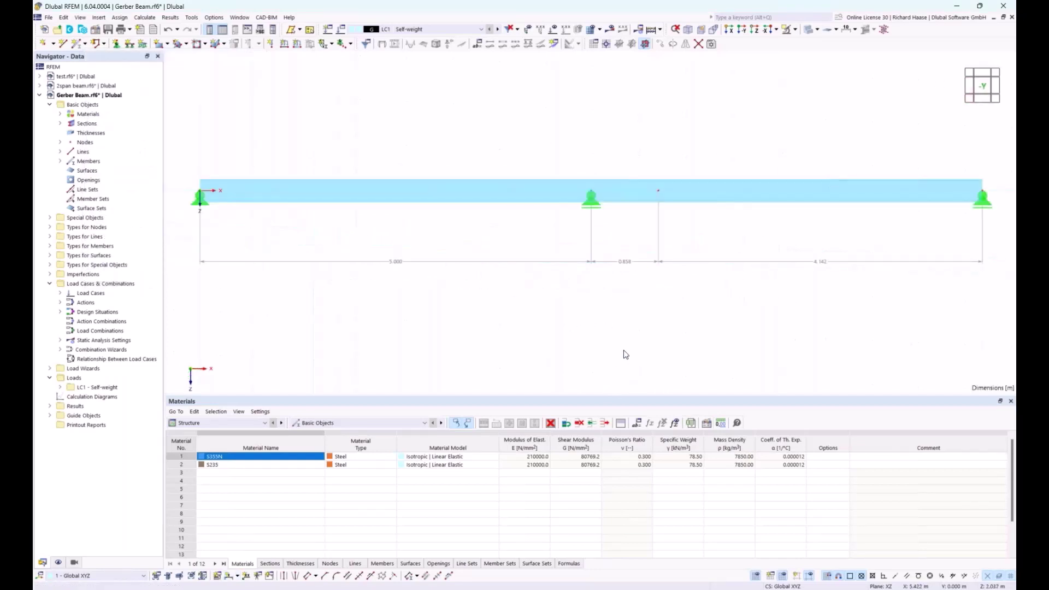
{"action": "left_click", "coordinate": [638, 424]}
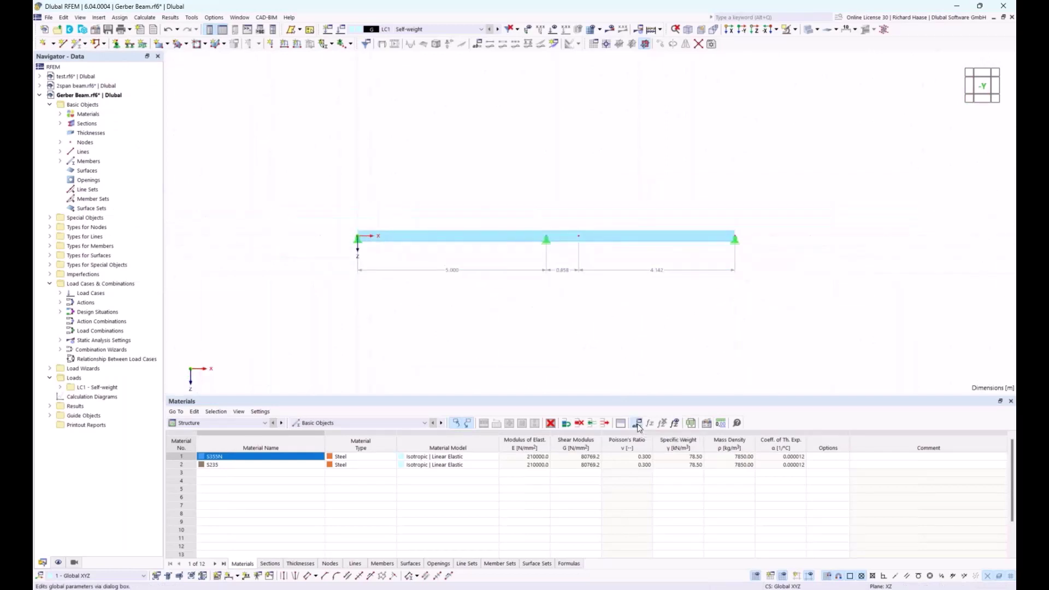
{"action": "double_click", "coordinate": [512, 180]}
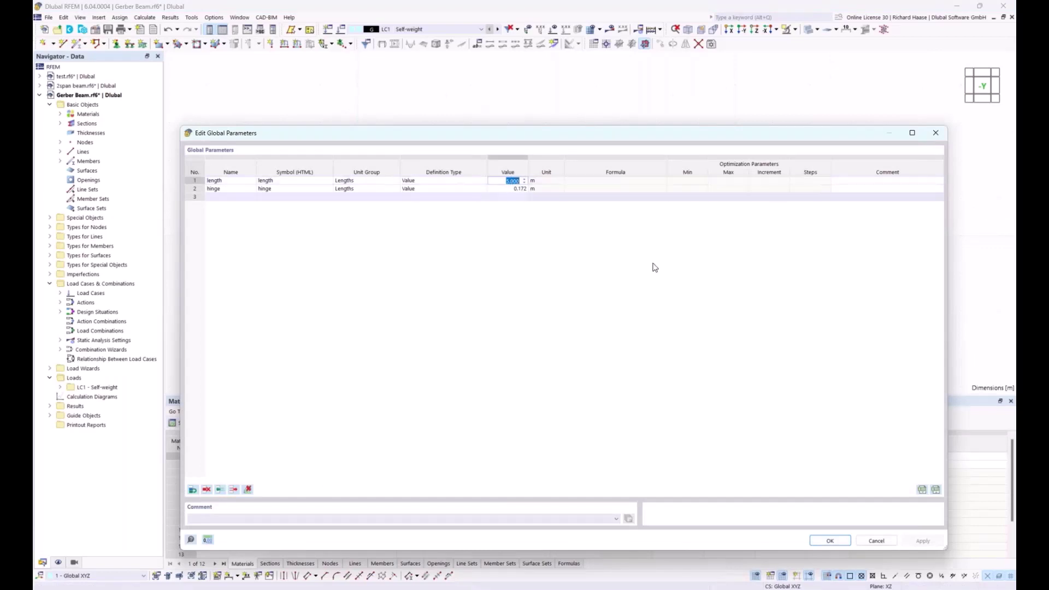
{"action": "type", "text": "8"}
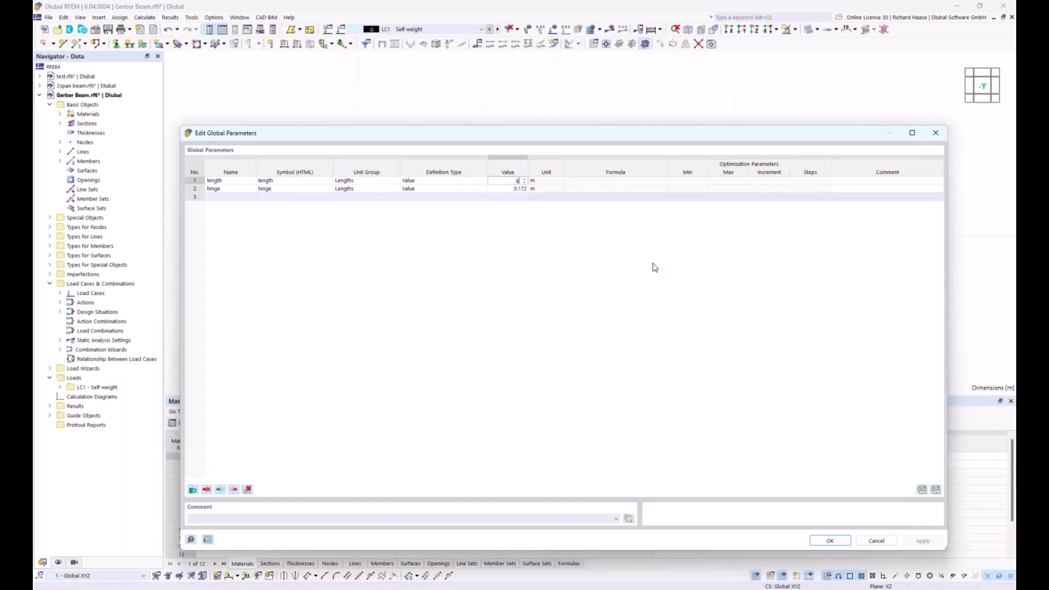
{"action": "left_click", "coordinate": [829, 540]}
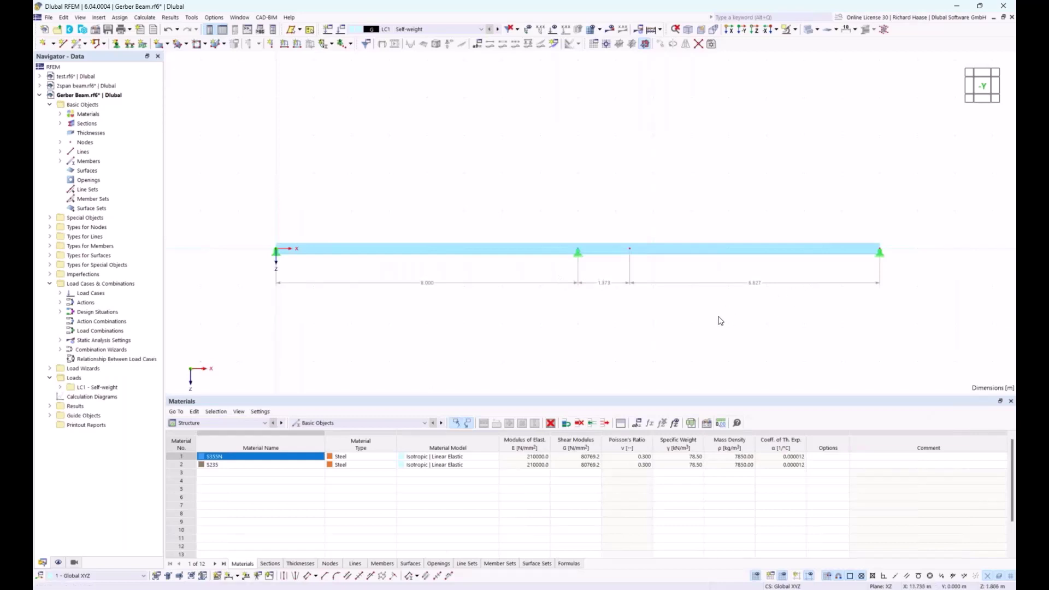
- Calculate the self-weight load case LC1 and display the member bending moments My
{"action": "scroll", "coordinate": [705, 317], "scroll_direction": "down", "scroll_amount": 1}
{"action": "middle_click_drag", "start_coordinate": [699, 314], "coordinate": [648, 334]}
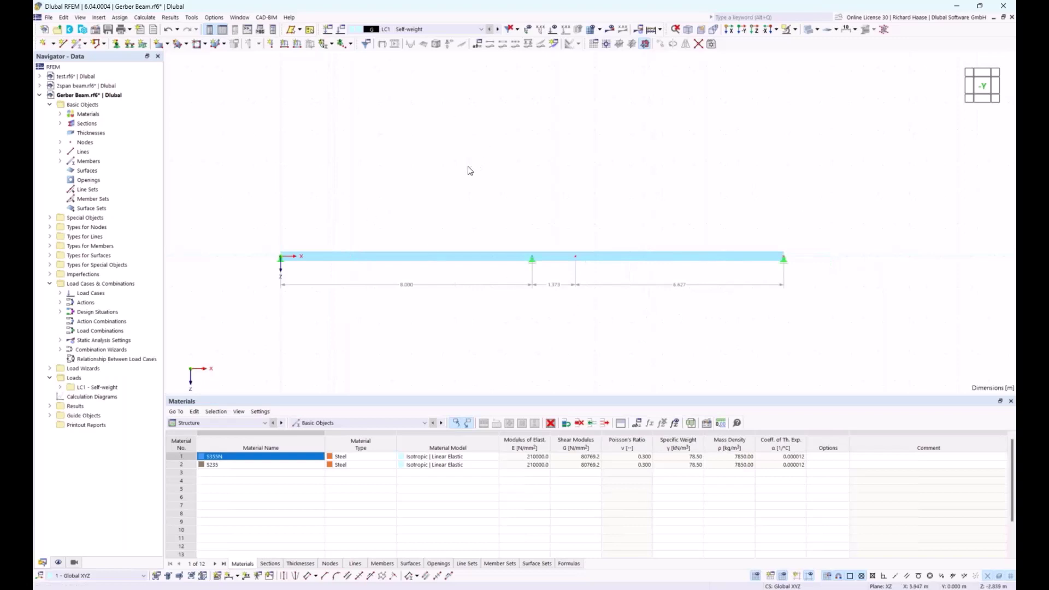
{"action": "left_click", "coordinate": [421, 29]}
{"action": "left_click", "coordinate": [422, 29]}
{"action": "left_click", "coordinate": [611, 30]}
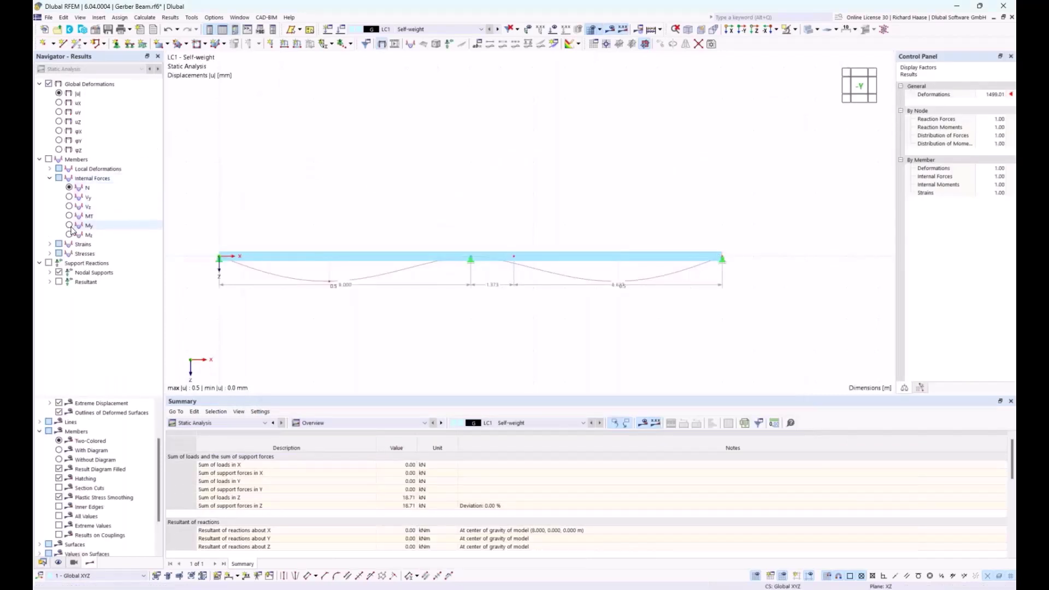
{"action": "left_click", "coordinate": [69, 225]}
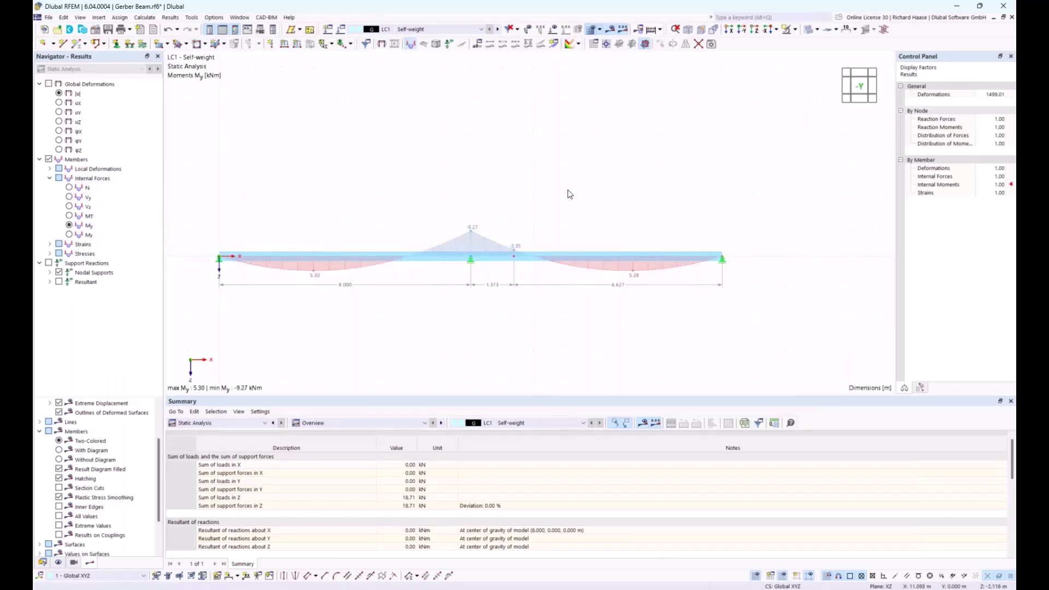
- Create a member hinge in local xyz with rotation φy released and assign it to the start of member 2 at the dividing node
{"action": "middle_click_drag", "start_coordinate": [560, 193], "coordinate": [536, 266], "text": "ctrl"}
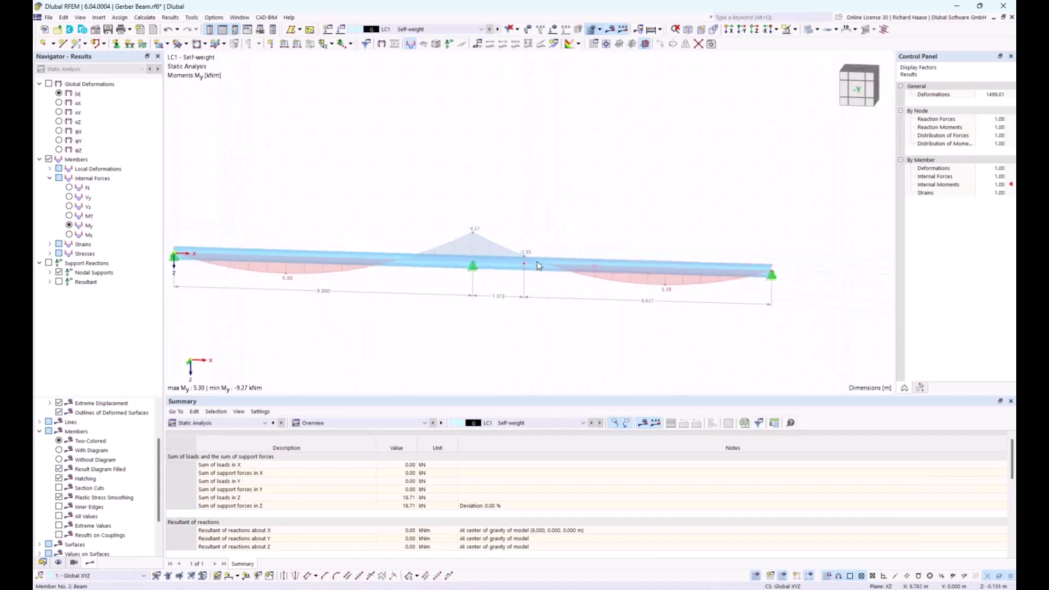
{"action": "double_click", "coordinate": [536, 266]}
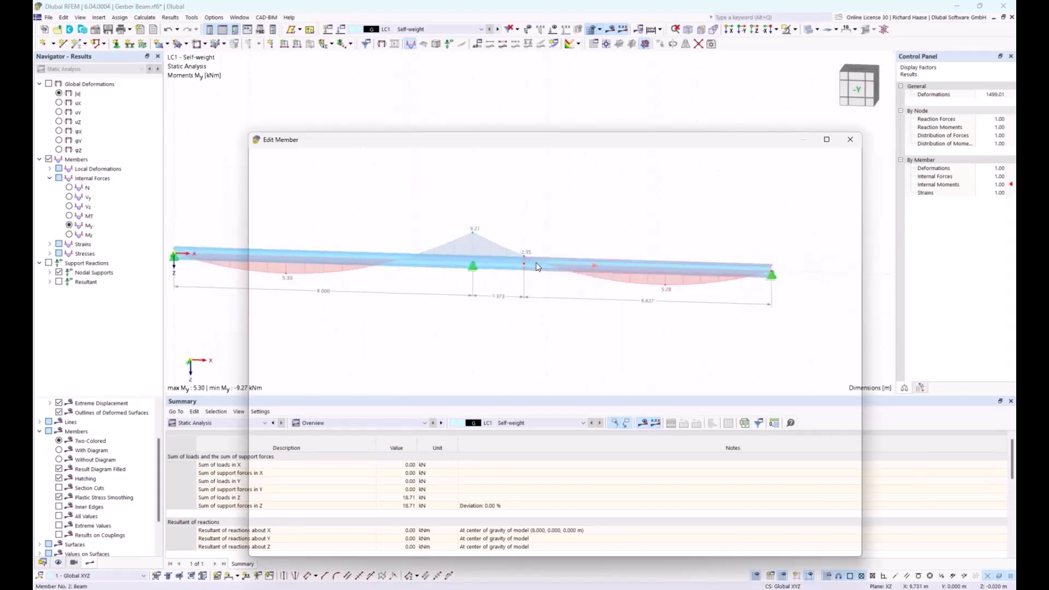
{"action": "left_click_drag", "start_coordinate": [358, 170], "coordinate": [357, 303]}
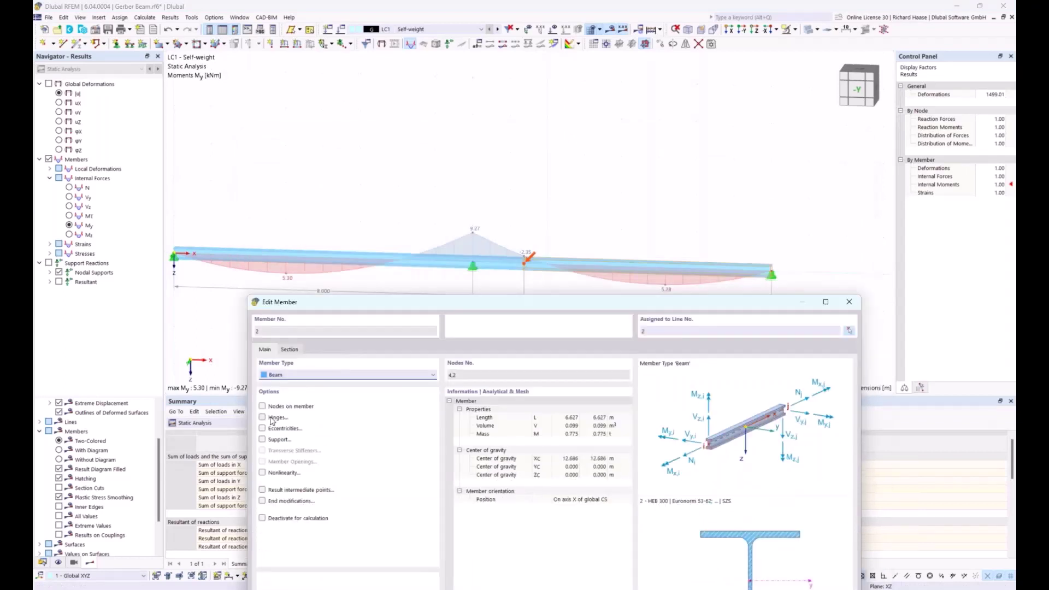
{"action": "left_click", "coordinate": [272, 420]}
{"action": "left_click", "coordinate": [309, 351]}
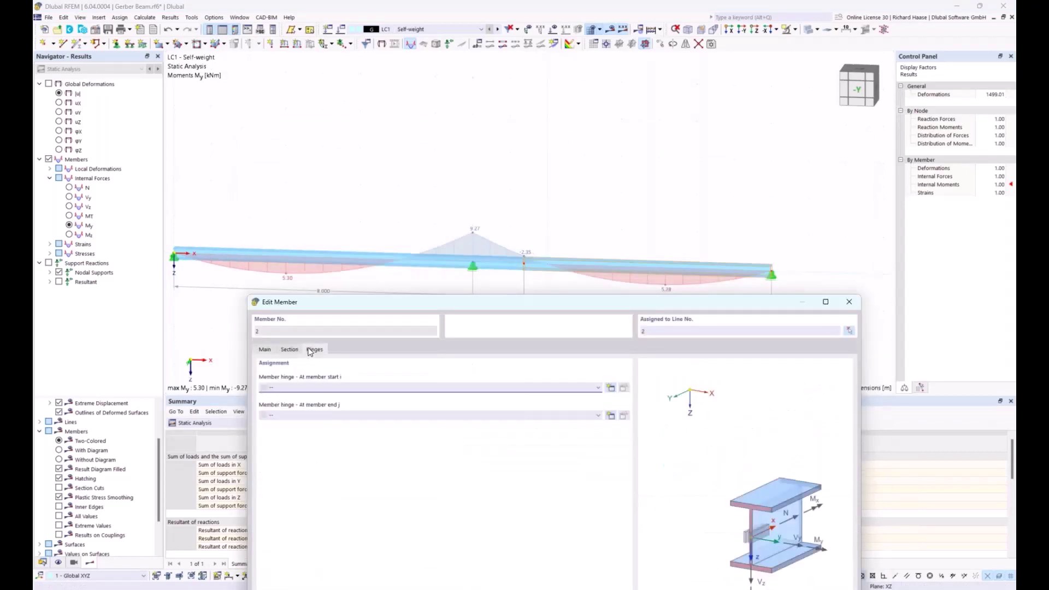
{"action": "left_click", "coordinate": [610, 390]}
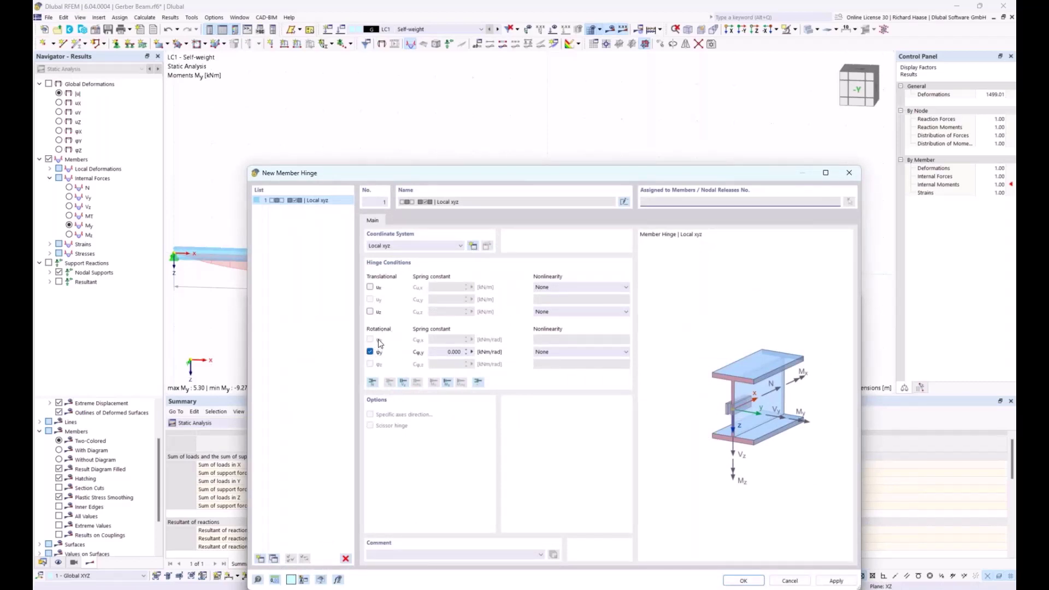
{"action": "left_click", "coordinate": [738, 581]}
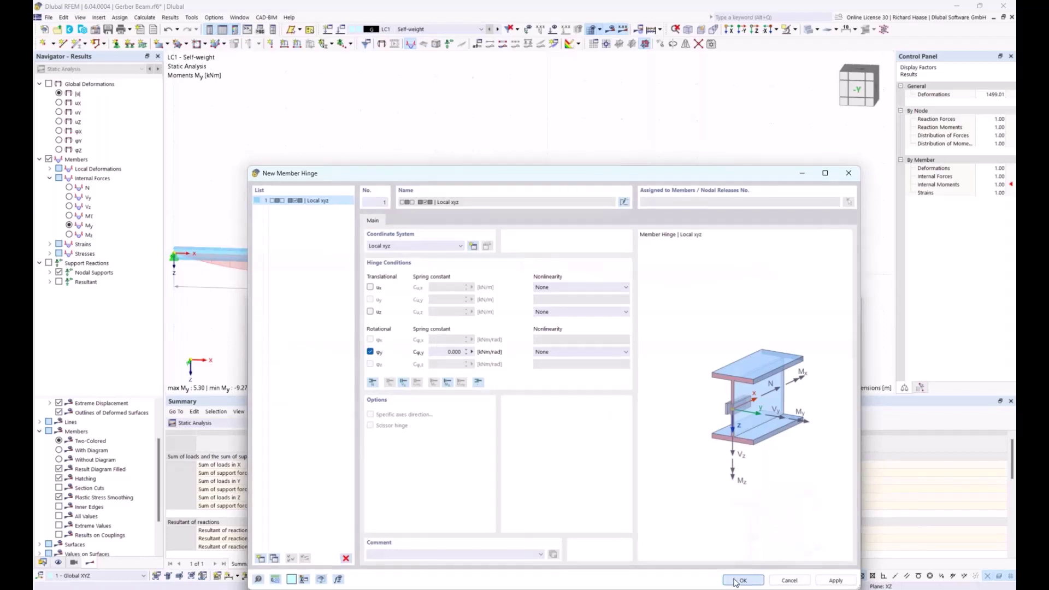
{"action": "left_click_drag", "start_coordinate": [538, 304], "coordinate": [524, 249]}
{"action": "left_click_drag", "start_coordinate": [696, 248], "coordinate": [678, 160]}
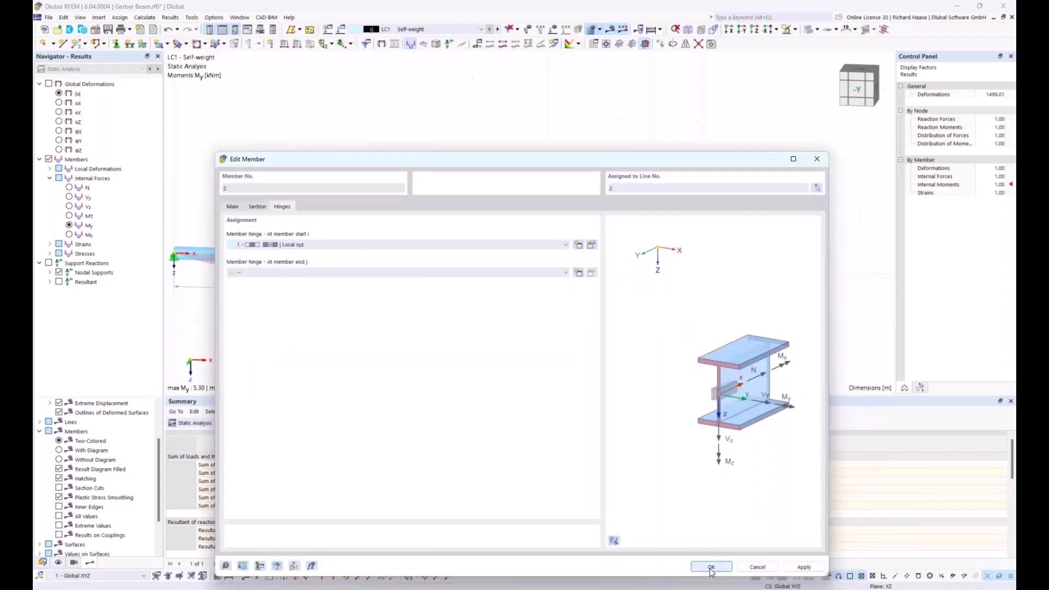
{"action": "left_click", "coordinate": [711, 567]}
- Enlarge the display symbol of the member hinge at the dividing node to its maximum size
{"action": "scroll", "coordinate": [589, 255], "scroll_direction": "up", "scroll_amount": 3}
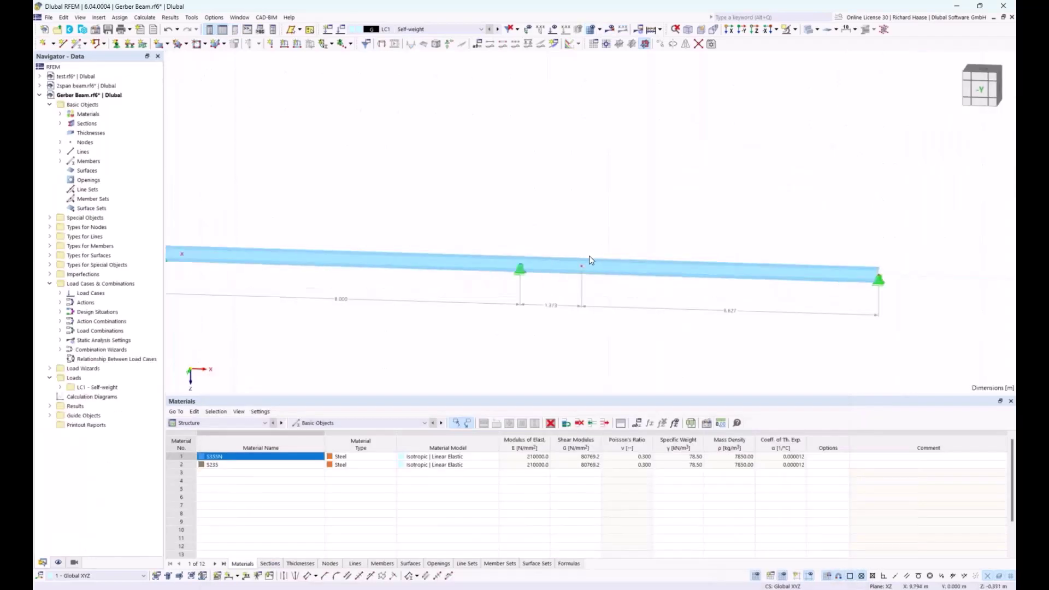
{"action": "scroll", "coordinate": [587, 264], "scroll_direction": "up", "scroll_amount": 4}
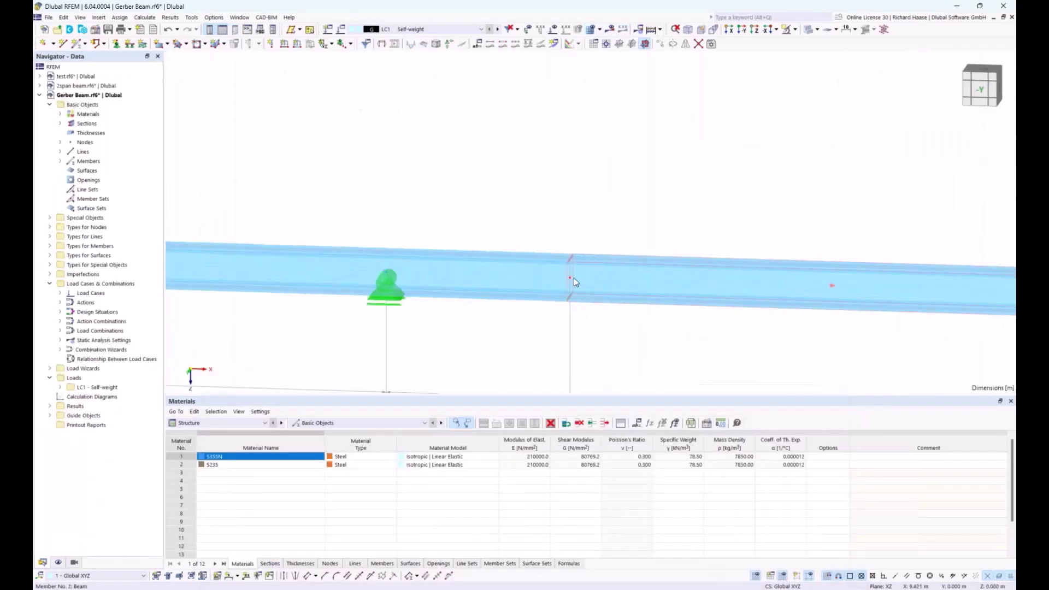
{"action": "right_click", "coordinate": [573, 279]}
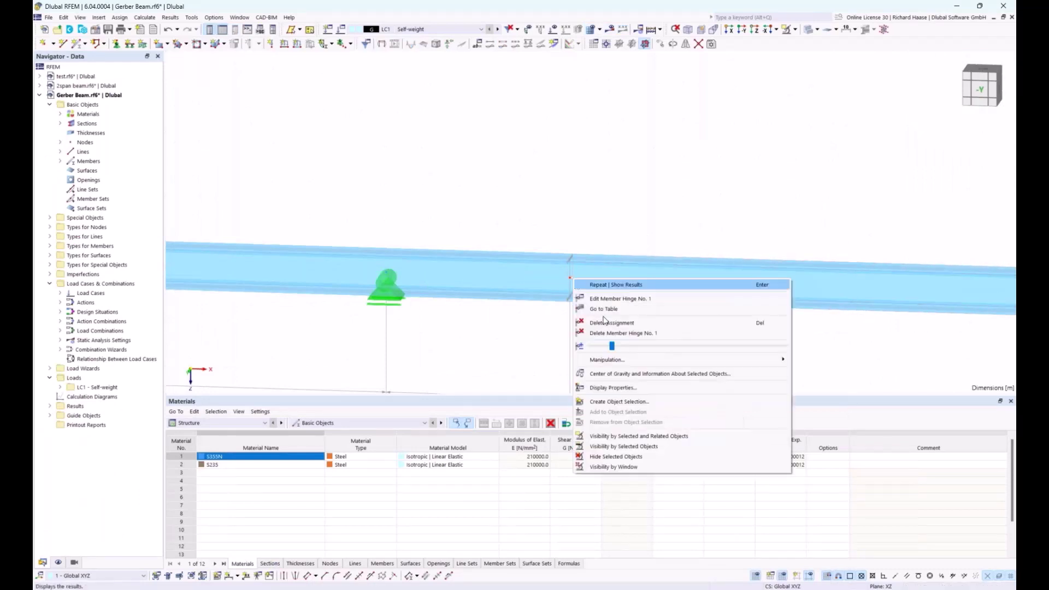
{"action": "left_click_drag", "start_coordinate": [612, 349], "coordinate": [789, 347]}
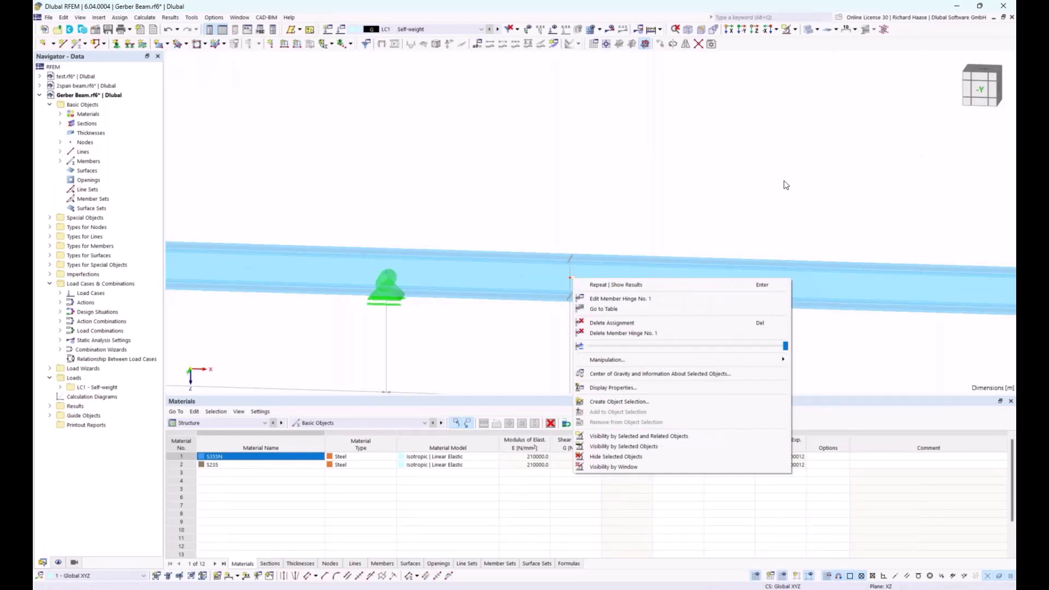
{"action": "left_click", "coordinate": [778, 191]}
- Recalculate the hinged beam under self-weight and display its My moment diagram in the -Y view
{"action": "scroll", "coordinate": [786, 194], "scroll_direction": "down", "scroll_amount": 5}
{"action": "scroll", "coordinate": [680, 166], "scroll_direction": "down", "scroll_amount": 1}
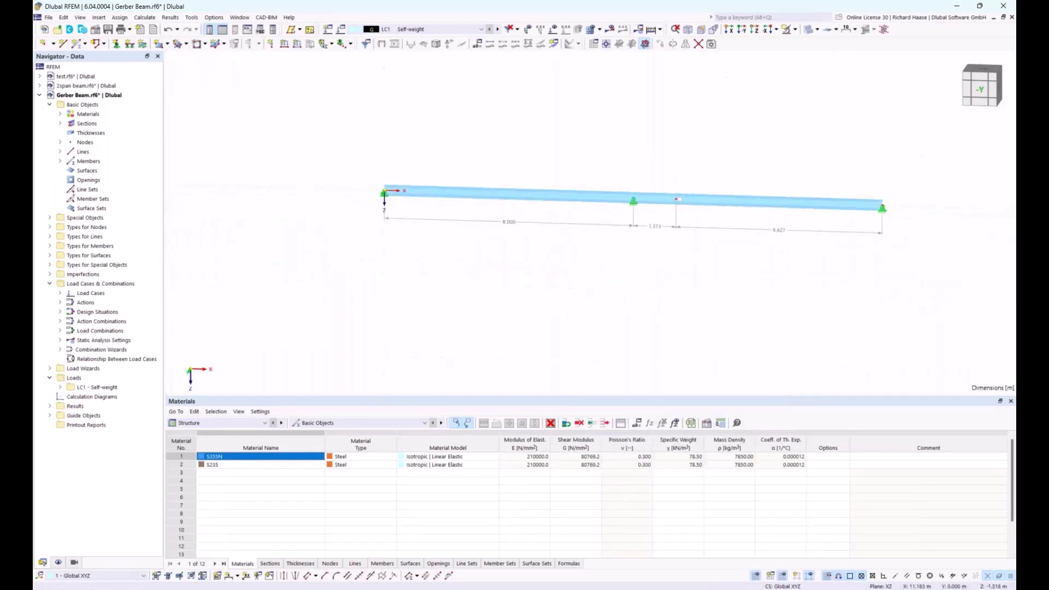
{"action": "middle_click_drag", "start_coordinate": [726, 150], "coordinate": [722, 169]}
{"action": "left_click", "coordinate": [979, 90]}
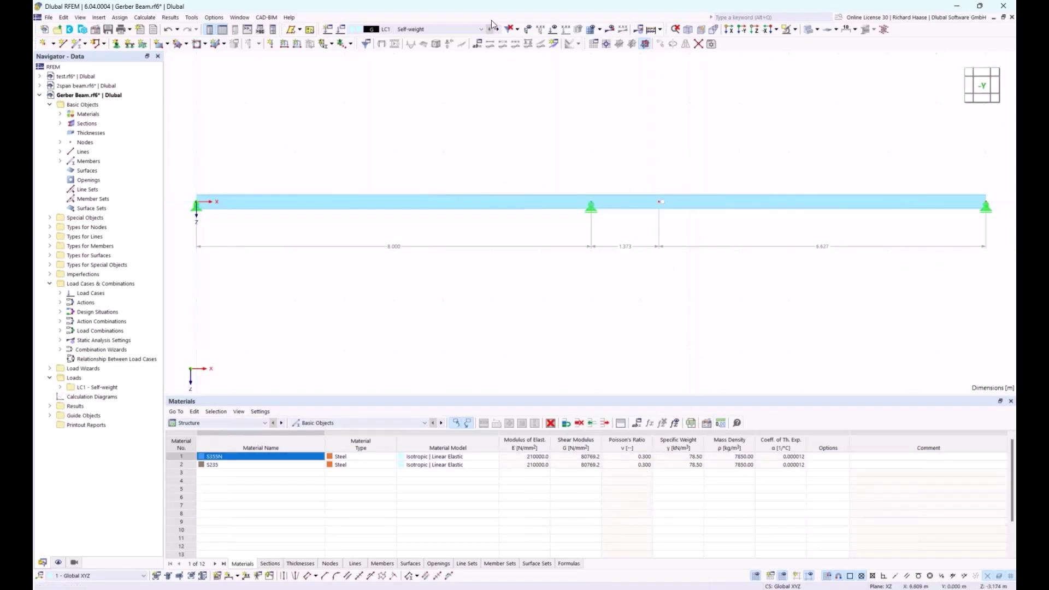
{"action": "left_click", "coordinate": [610, 31]}
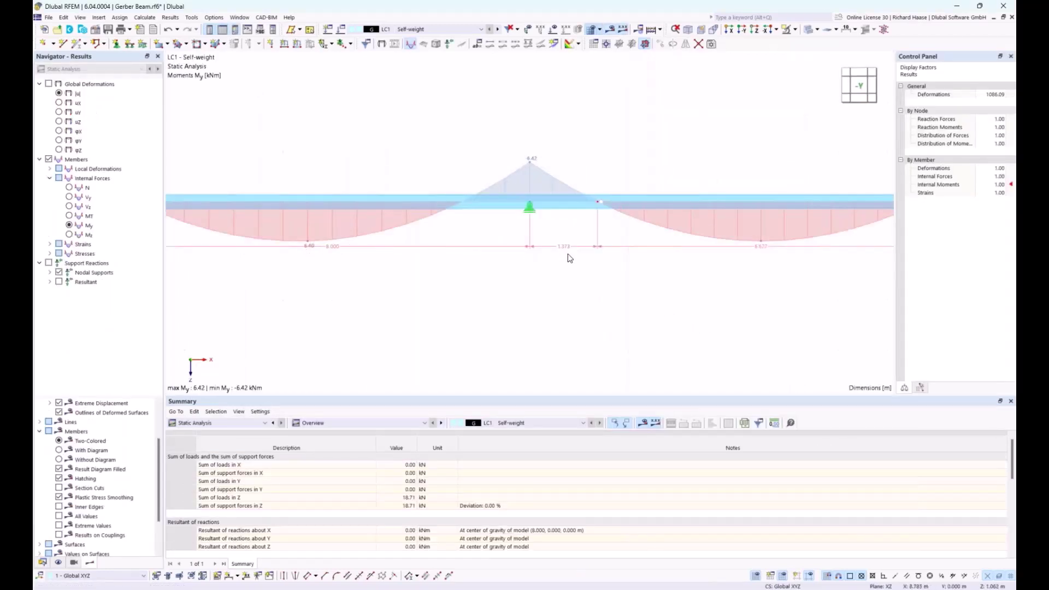
- Move the dimension line further down so it sits clear below the moment diagram
{"action": "left_click_drag", "start_coordinate": [597, 247], "coordinate": [603, 307]}
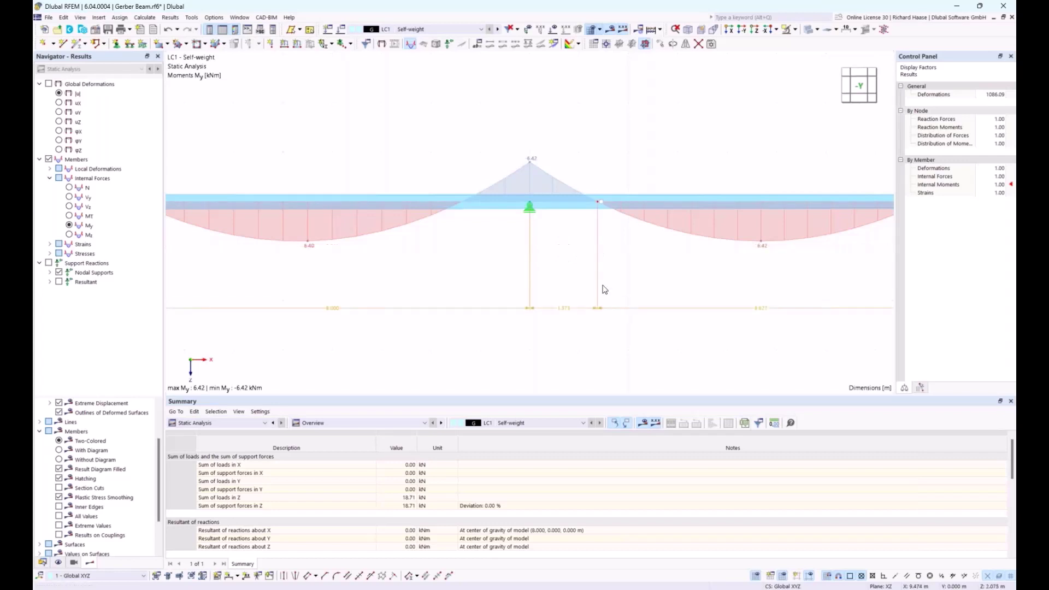
{"action": "left_click", "coordinate": [635, 257]}
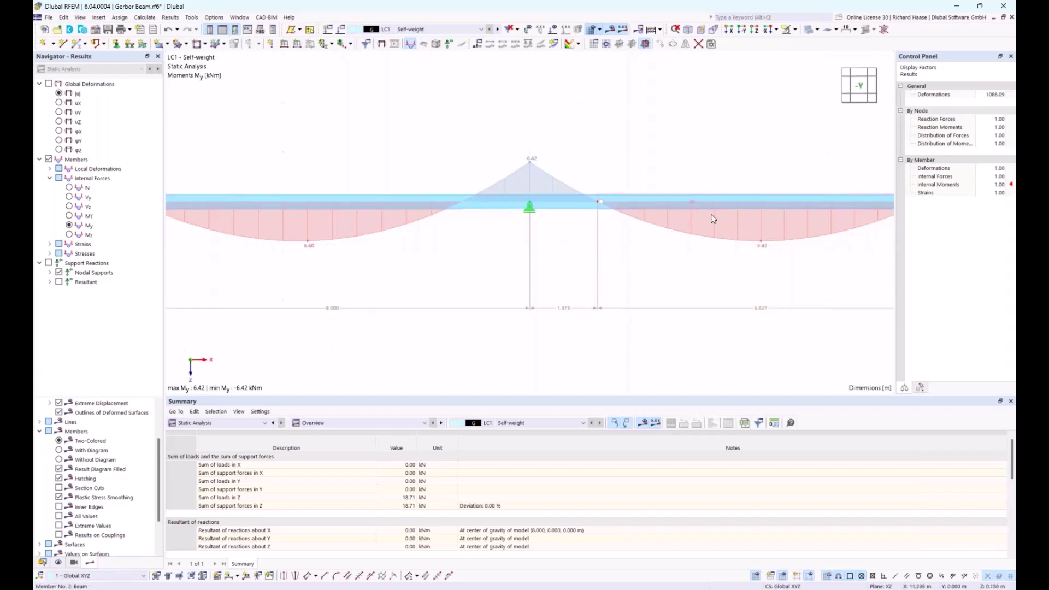
{"action": "scroll", "coordinate": [761, 256], "scroll_direction": "down", "scroll_amount": 4}
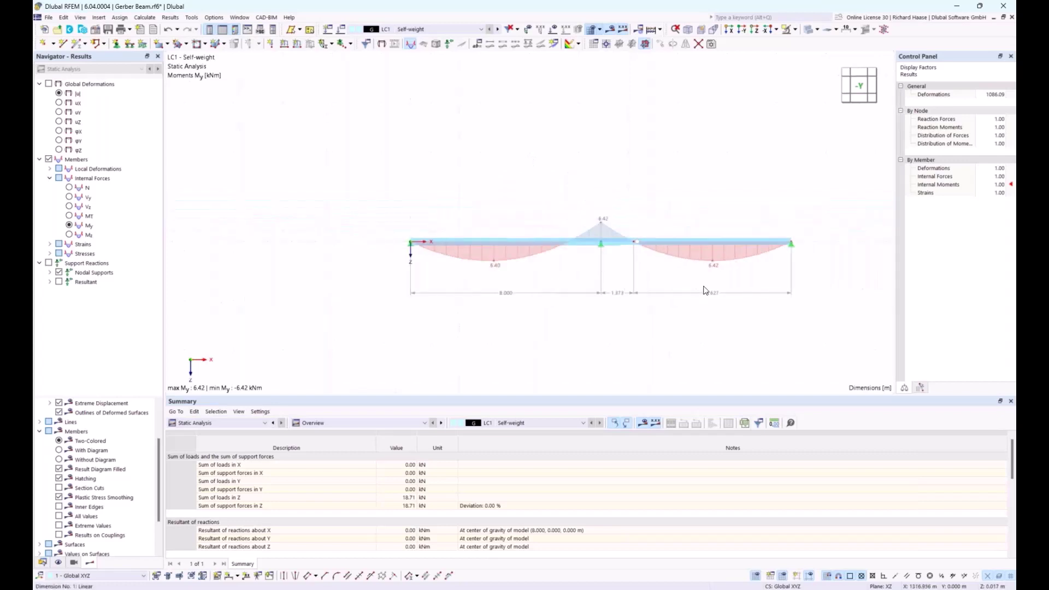
{"action": "scroll", "coordinate": [704, 291], "scroll_direction": "up", "scroll_amount": 1}
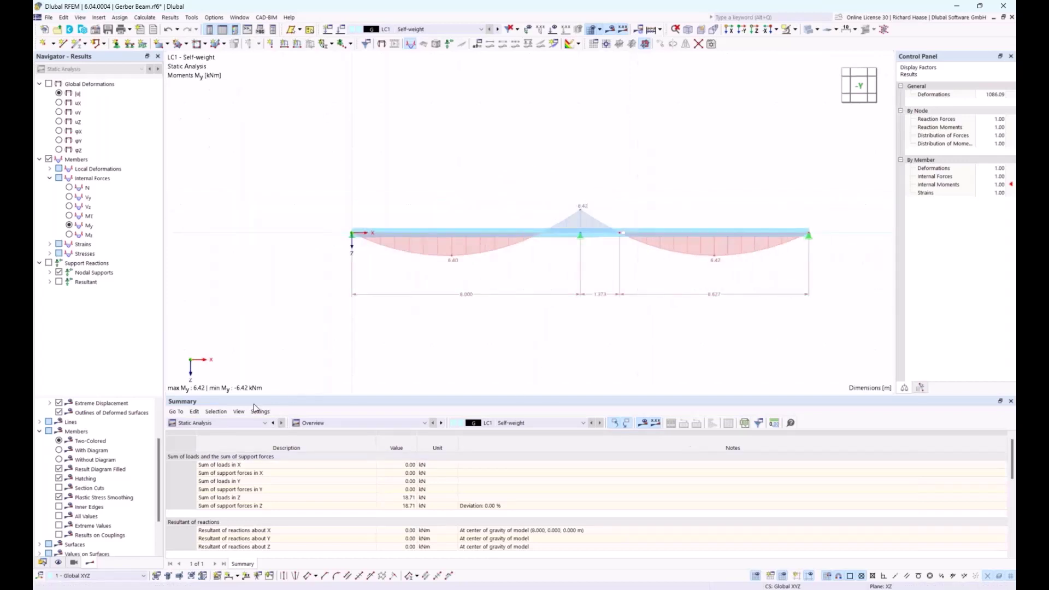
- Switch the data table from the static analysis results to the structure's basic objects
{"action": "left_click", "coordinate": [317, 424]}
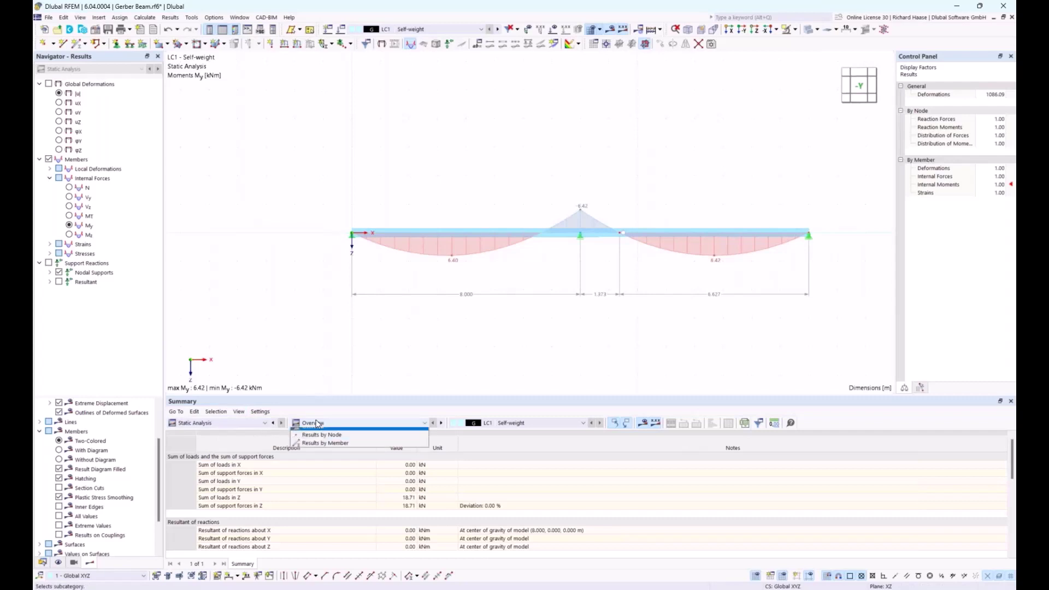
{"action": "left_click", "coordinate": [228, 425]}
{"action": "left_click", "coordinate": [217, 436]}
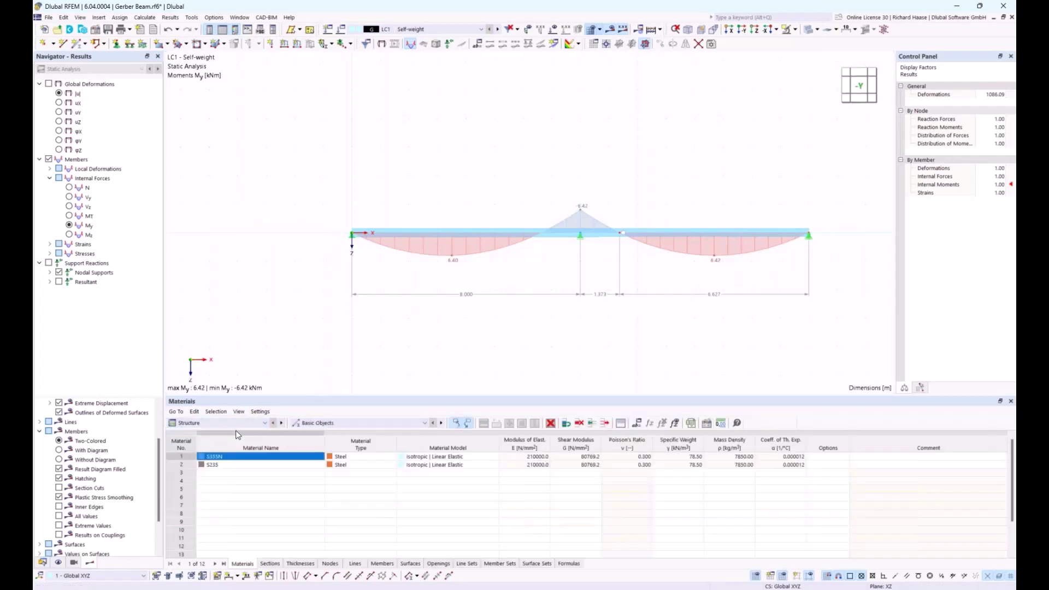
- Set the global parameter length to 5 m and apply it to the beam model
{"action": "left_click", "coordinate": [637, 423]}
{"action": "left_click", "coordinate": [516, 181]}
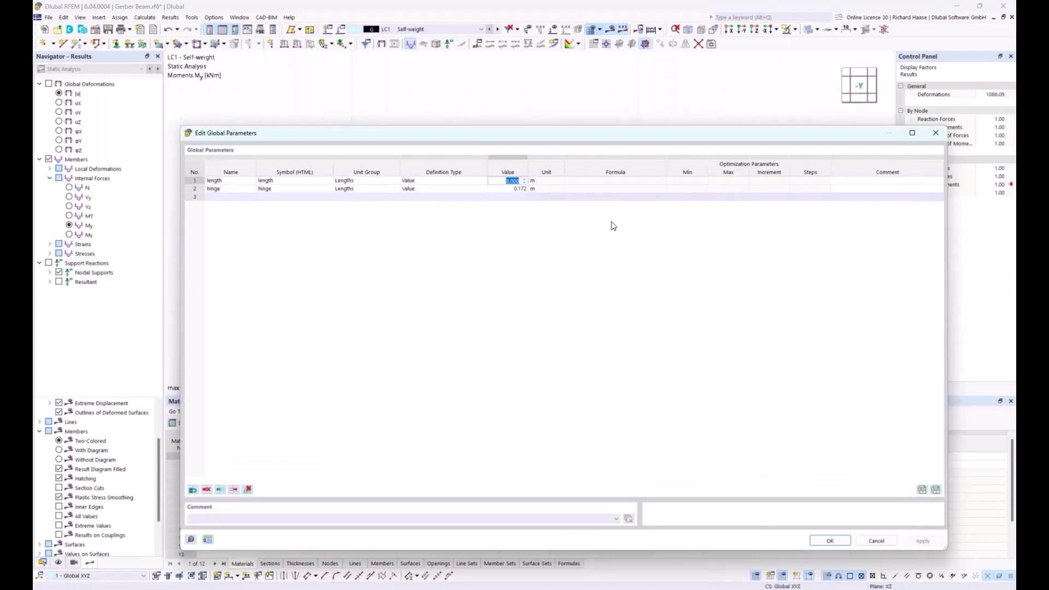
{"action": "type", "text": "5"}
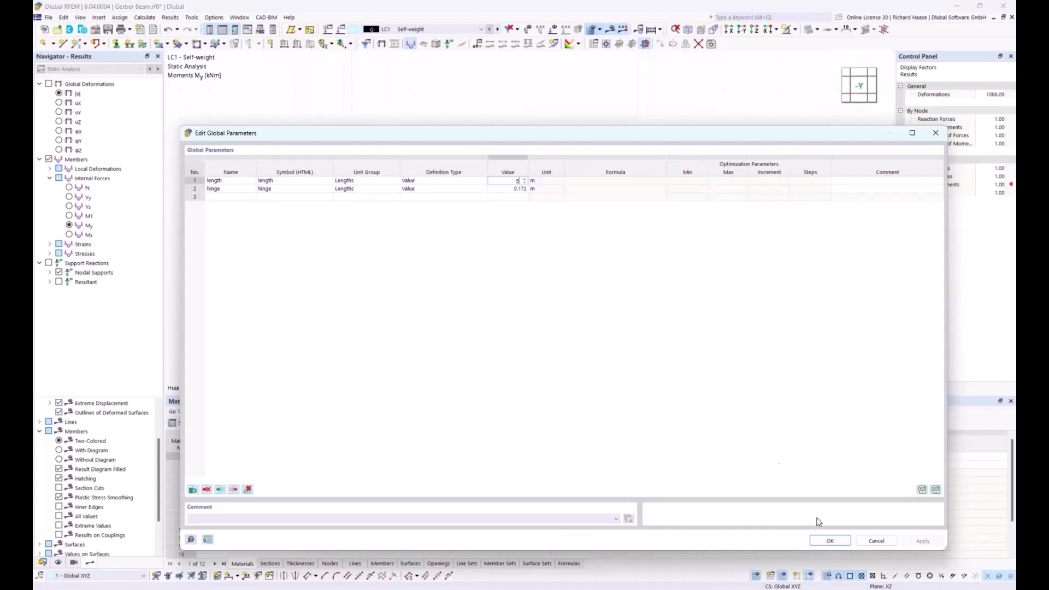
{"action": "left_click", "coordinate": [824, 540]}
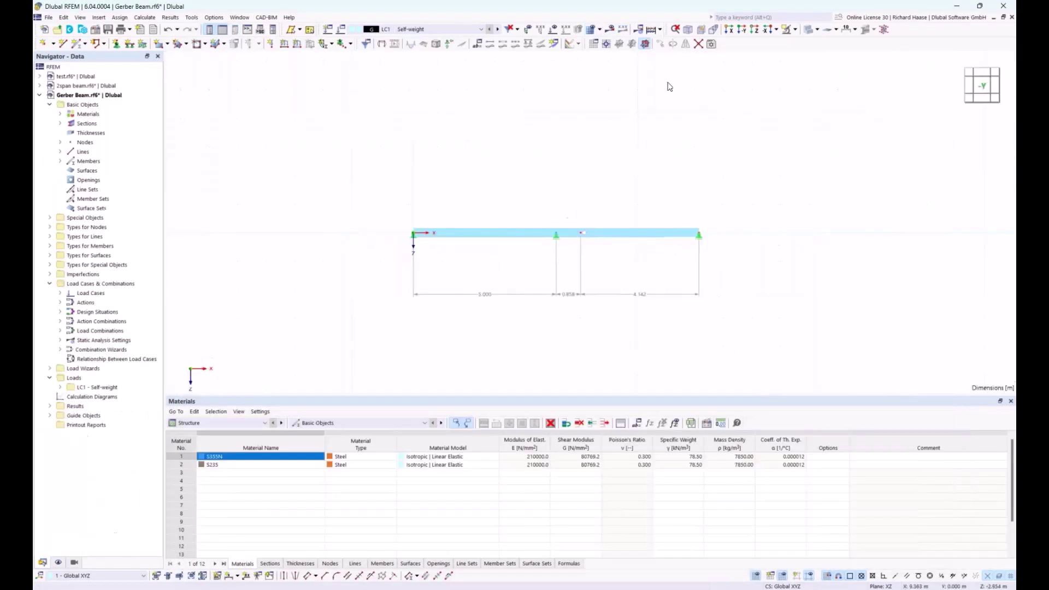
- Recalculate the shortened beam's My moments under self-weight, and return the data table to the structure's basic objects
{"action": "left_click", "coordinate": [610, 31]}
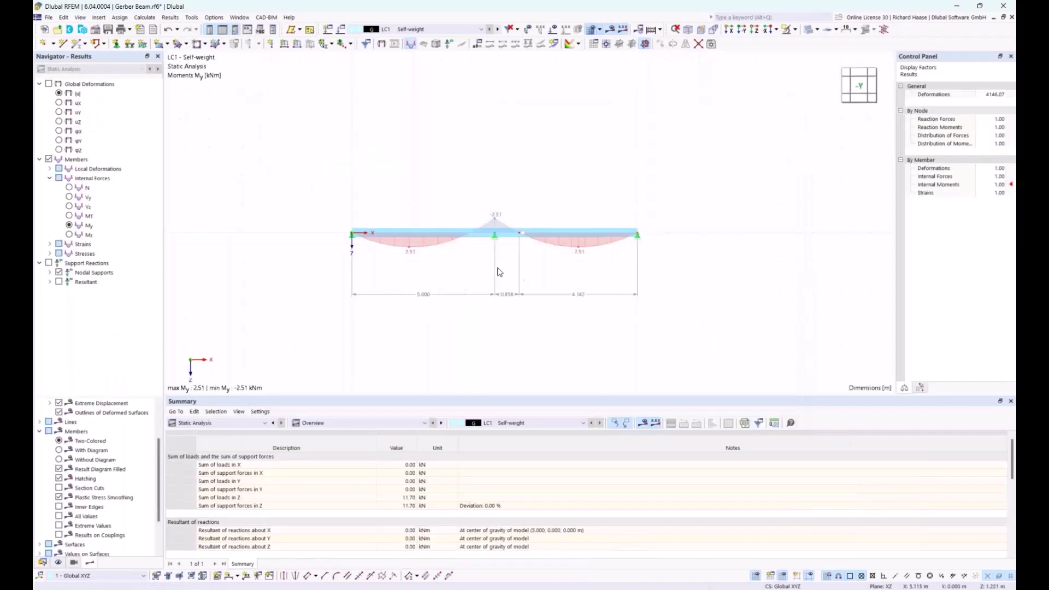
{"action": "scroll", "coordinate": [498, 272], "scroll_direction": "up", "scroll_amount": 2}
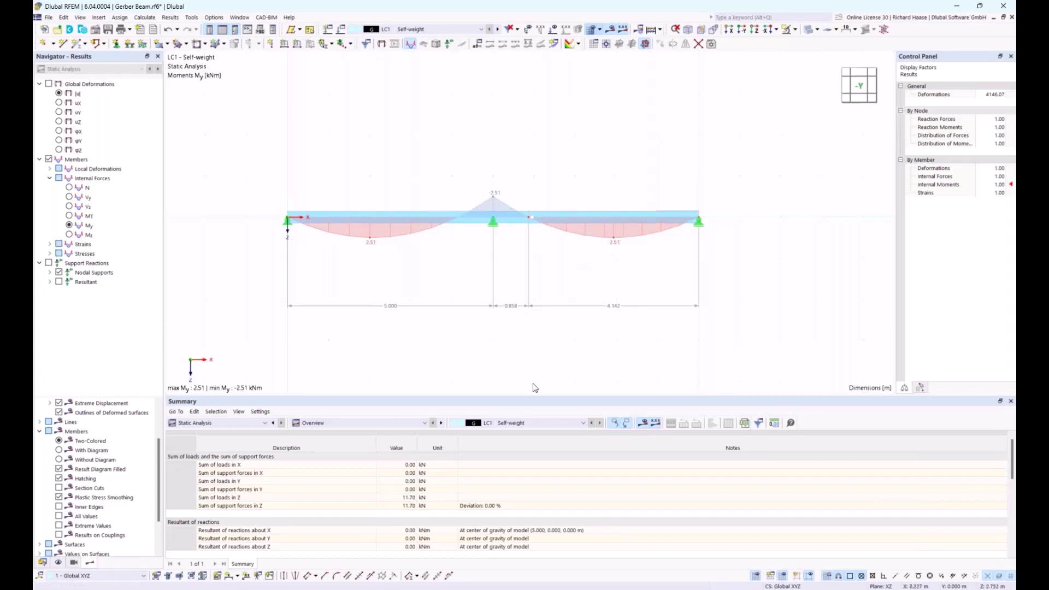
{"action": "left_click", "coordinate": [213, 425]}
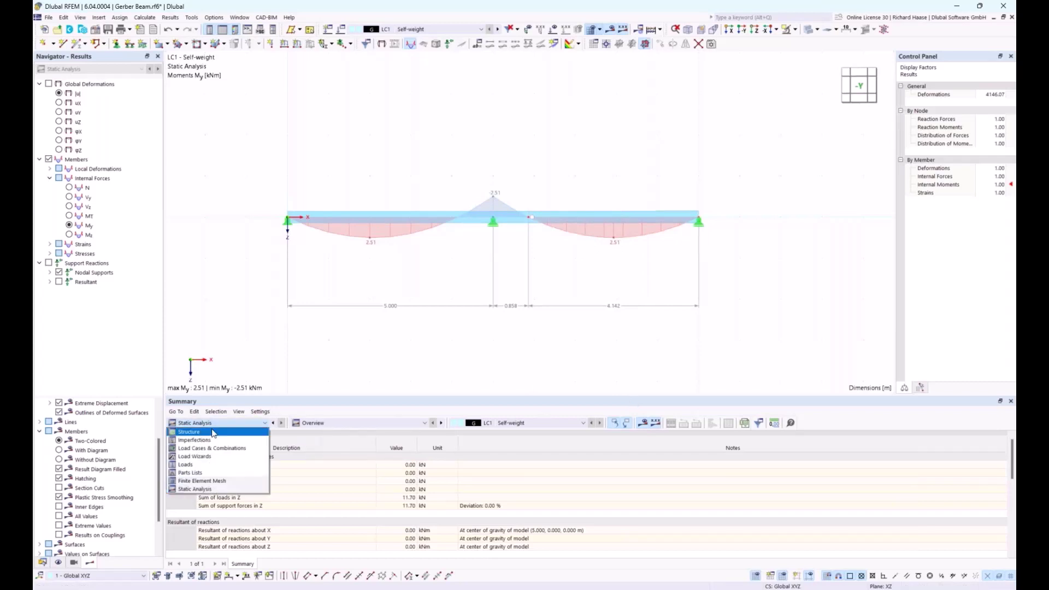
{"action": "left_click", "coordinate": [191, 431]}
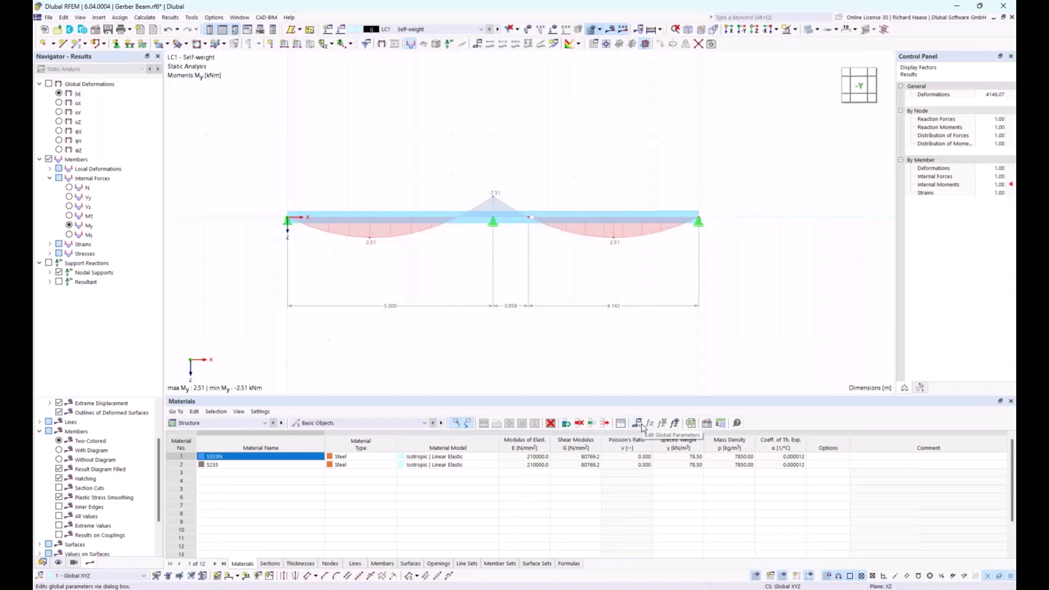
- Switch to Adobe Acrobat Reader, read the specification slide for the two-hinged frame with tie rod, and return to RFEM
{"action": "key", "text": "alt+Tab"}
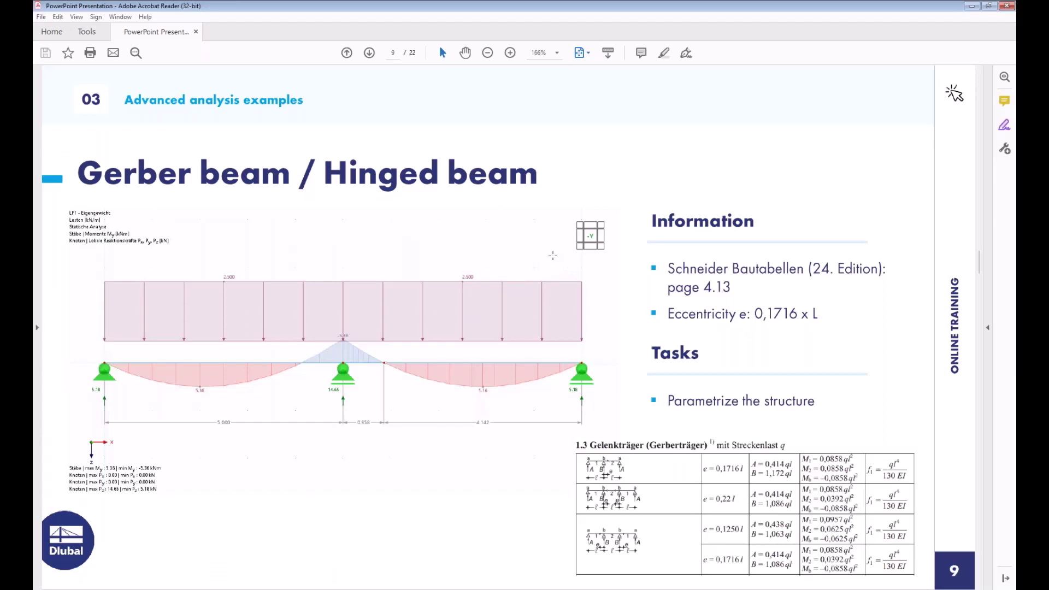
{"action": "key", "text": "Right"}
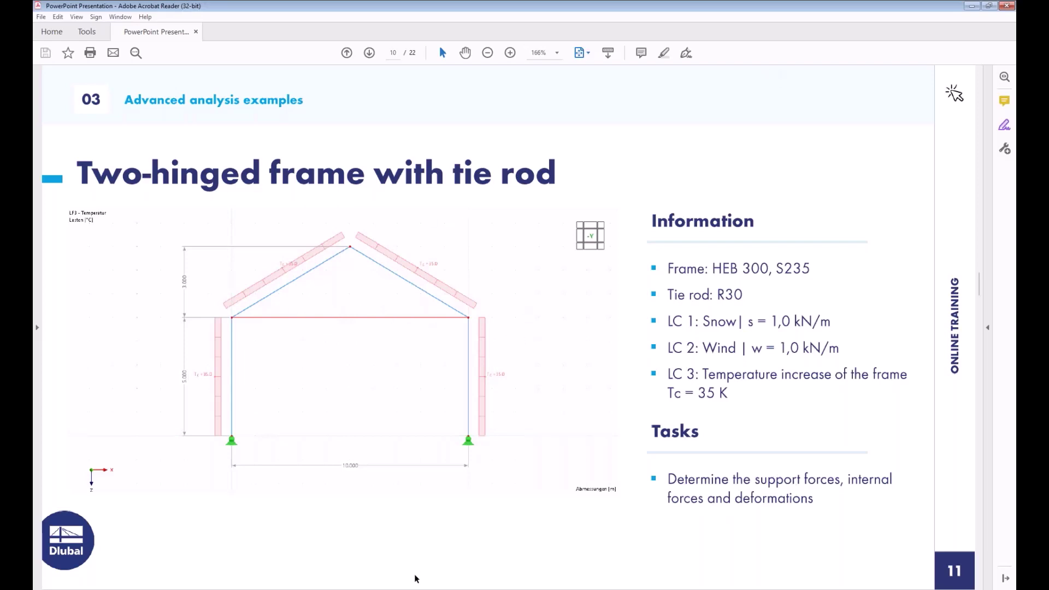
{"action": "left_click", "coordinate": [415, 589]}
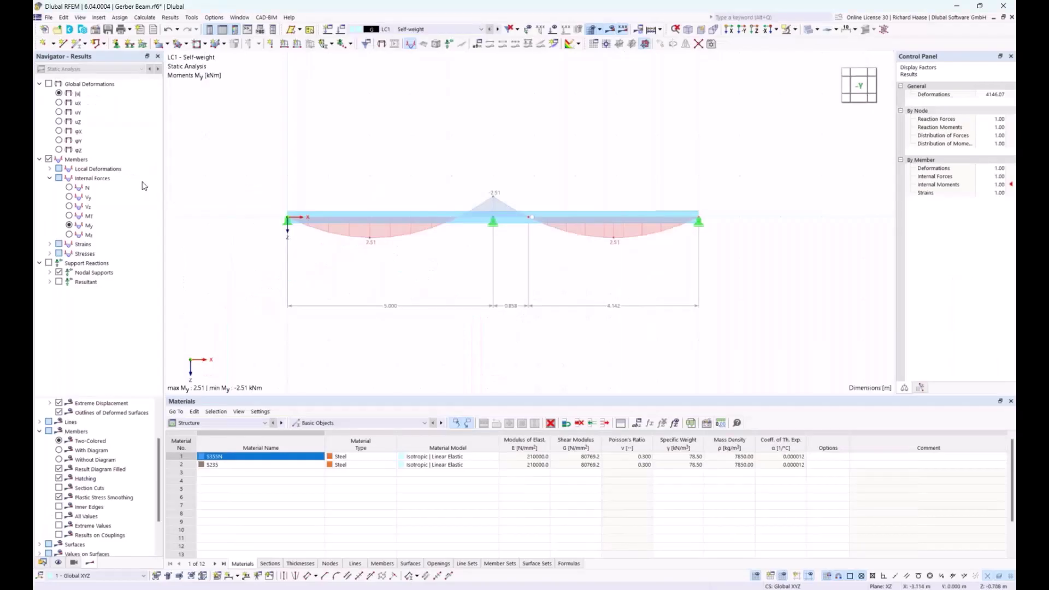
- Create a new model named frame as a 2D | XZ | Plane Stress type
{"action": "left_click", "coordinate": [44, 562]}
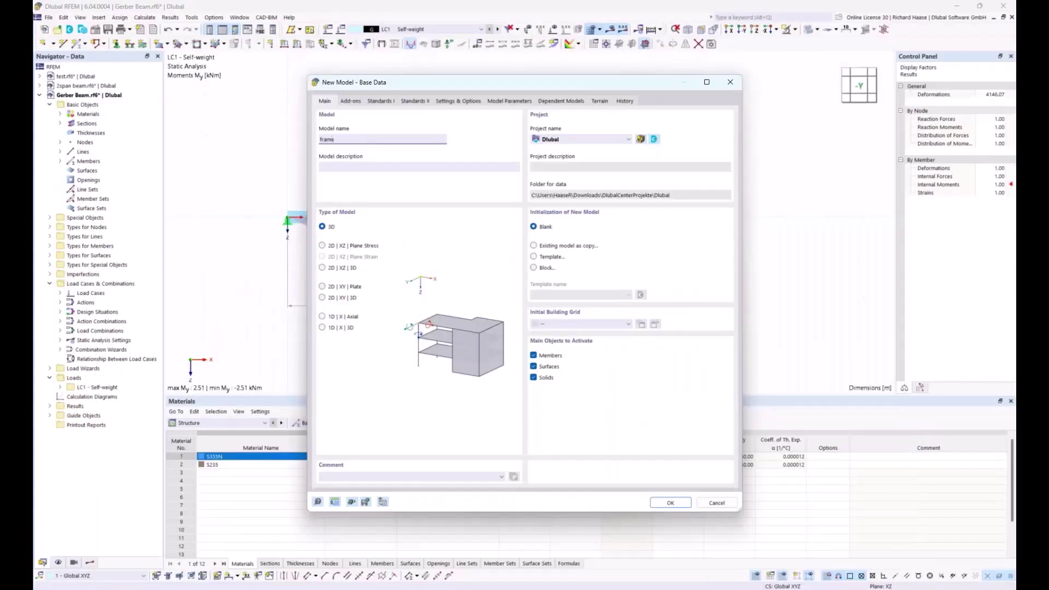
{"action": "left_click", "coordinate": [345, 247]}
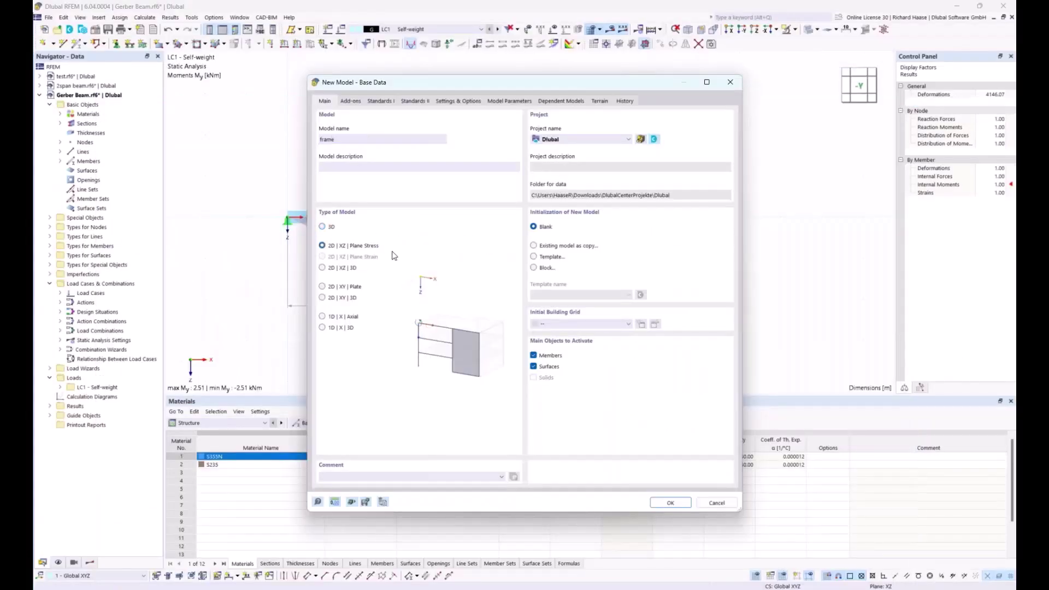
{"action": "left_click", "coordinate": [669, 503]}
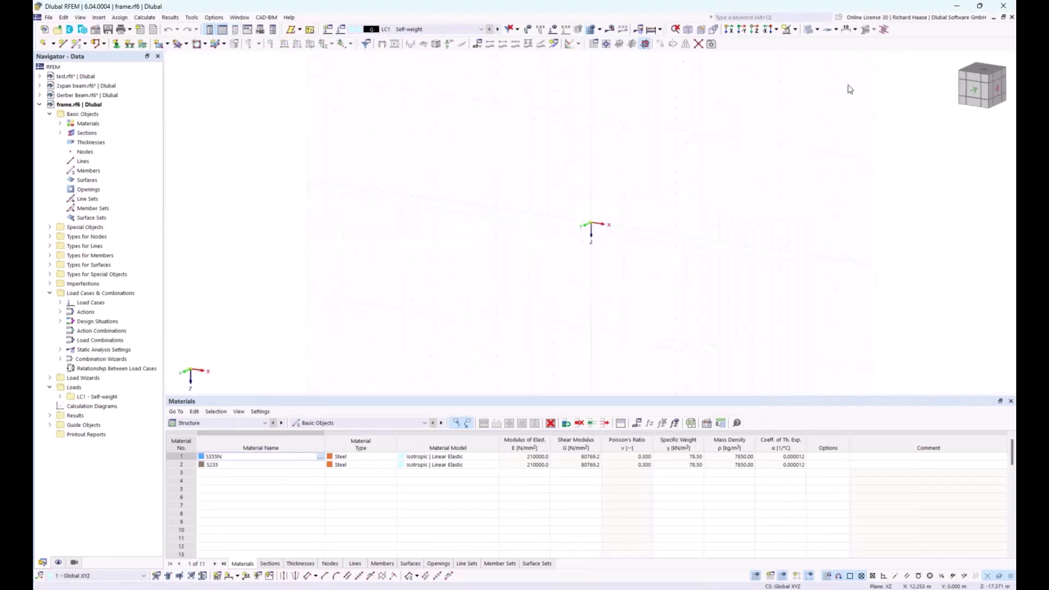
- In the -Y view, draw a vertical beam member about 5 m high from the origin as the first column
{"action": "left_click", "coordinate": [975, 96]}
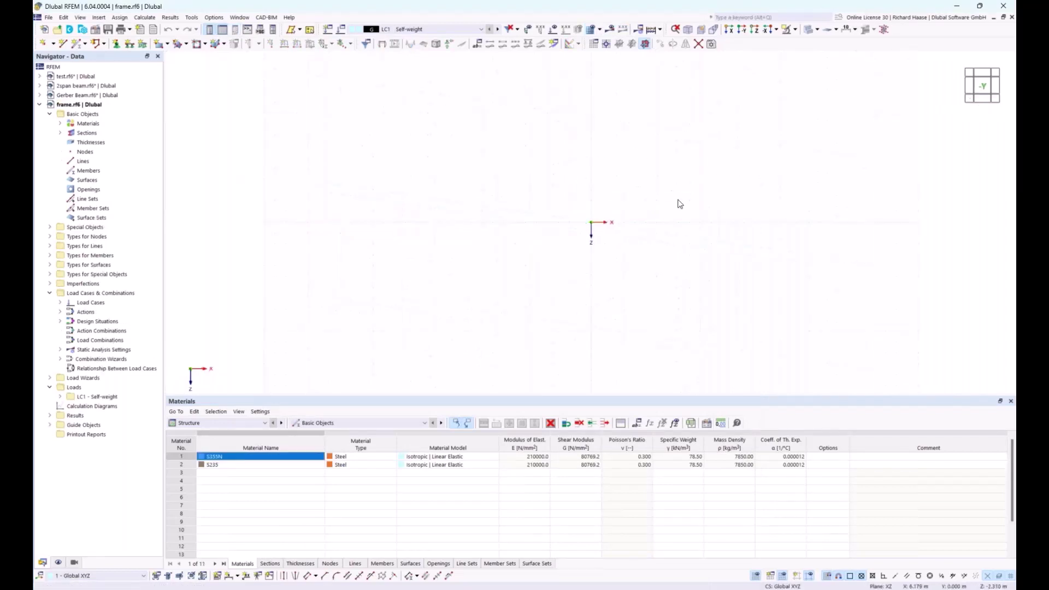
{"action": "middle_click_drag", "start_coordinate": [657, 213], "coordinate": [592, 250]}
{"action": "left_click", "coordinate": [76, 44]}
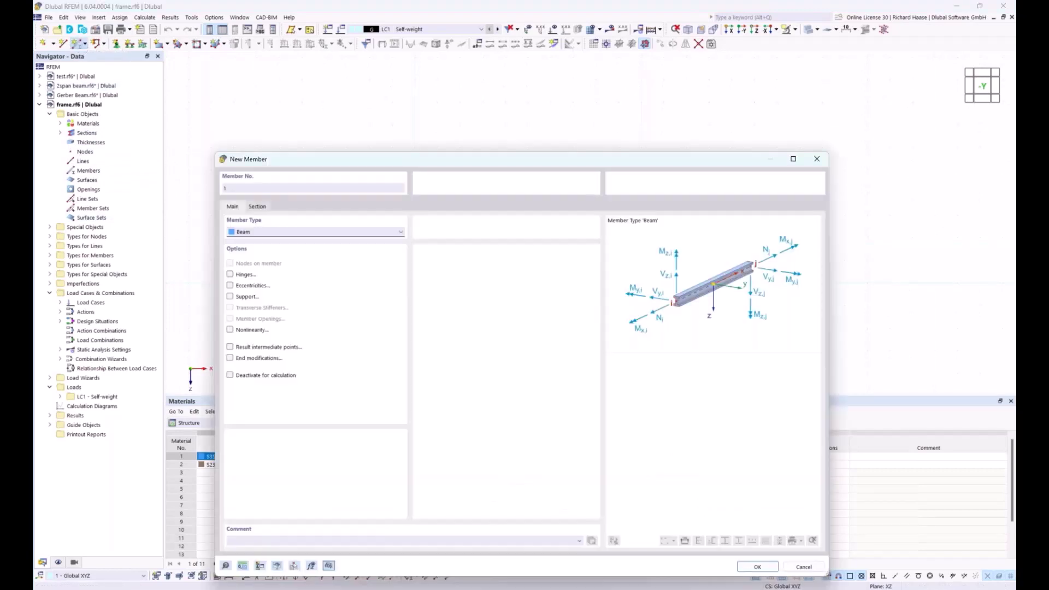
{"action": "left_click", "coordinate": [748, 565]}
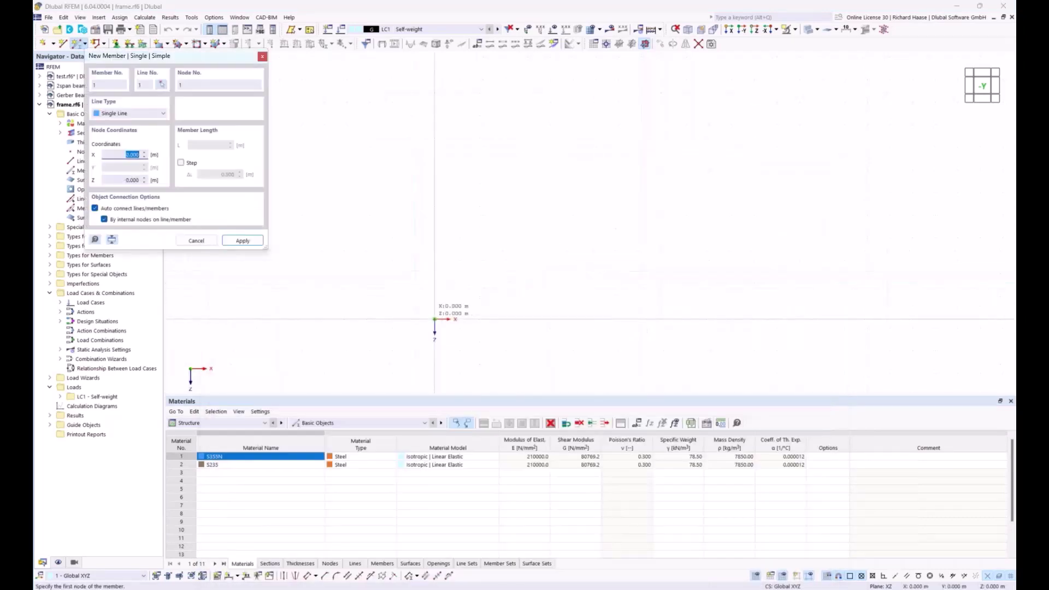
{"action": "left_click", "coordinate": [434, 318]}
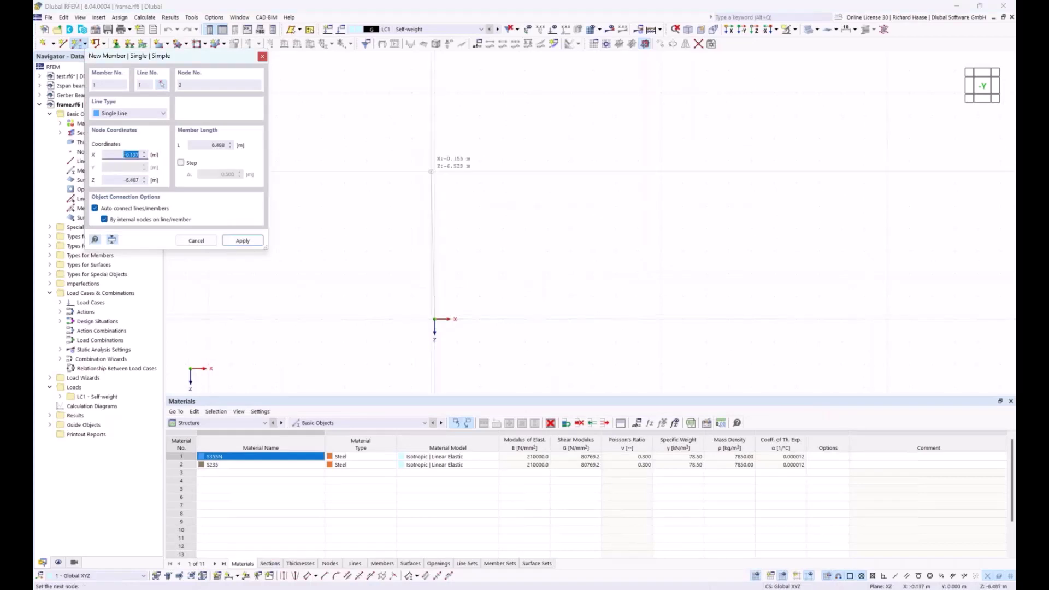
{"action": "left_click", "coordinate": [435, 206]}
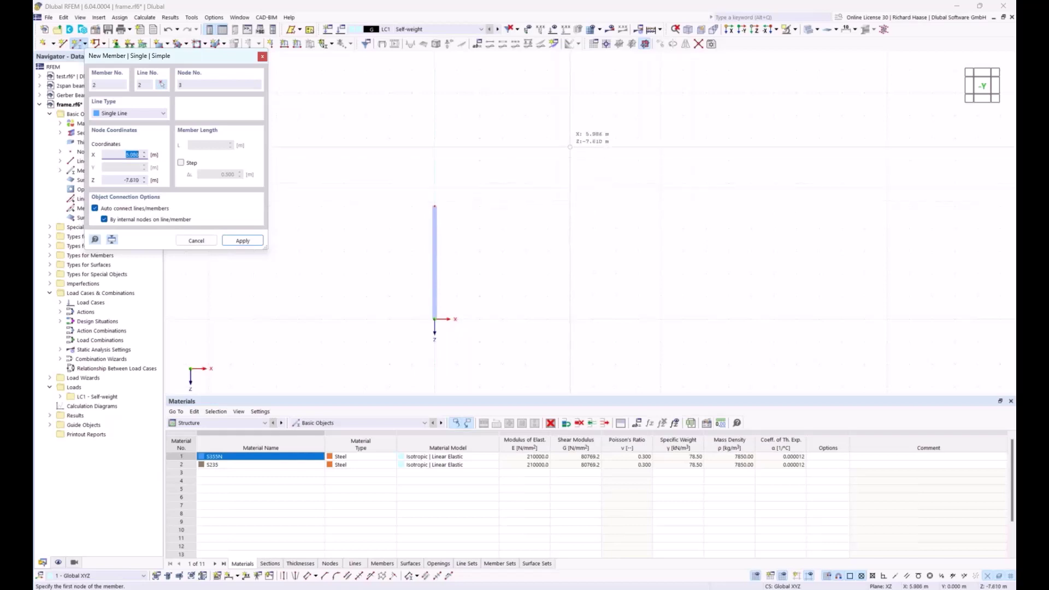
- Draw the sloping rafter member between the column top and the ridge point at X 6.000 m, Z -8.000 m
{"action": "left_click", "coordinate": [570, 160]}
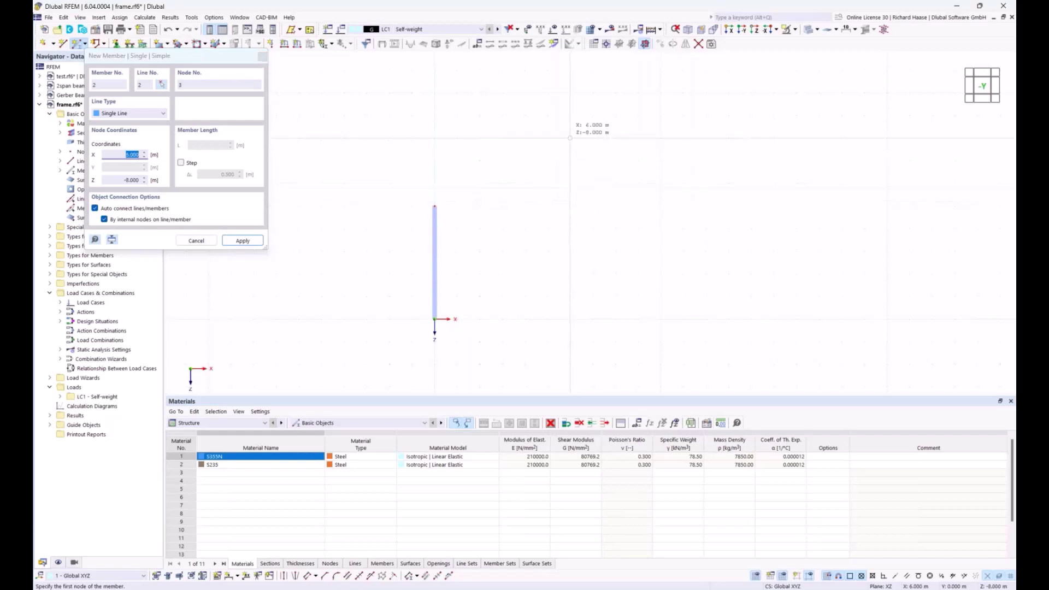
{"action": "left_click", "coordinate": [434, 206]}
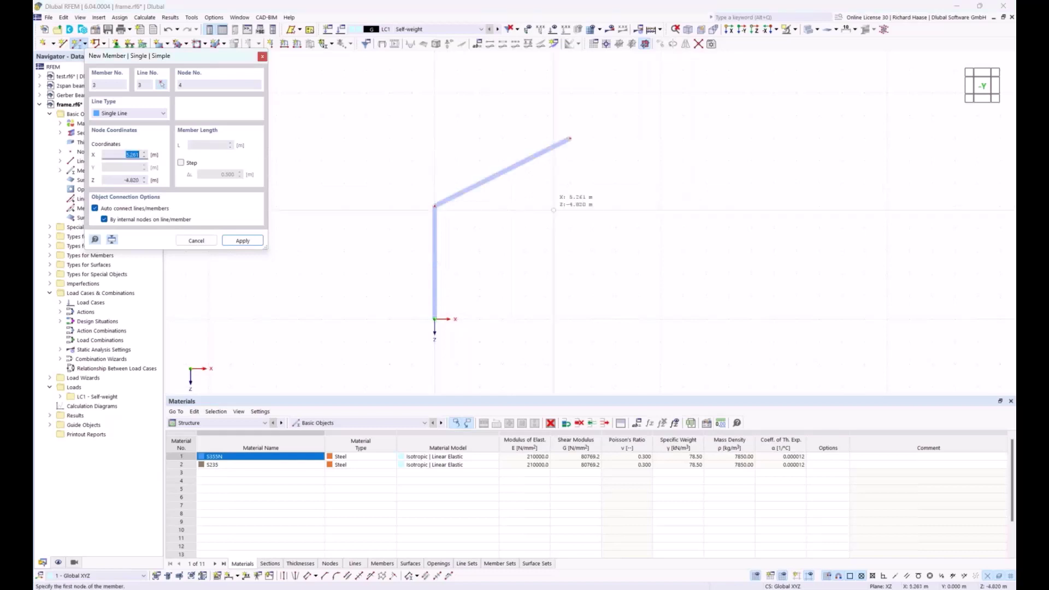
{"action": "key", "text": "Escape"}
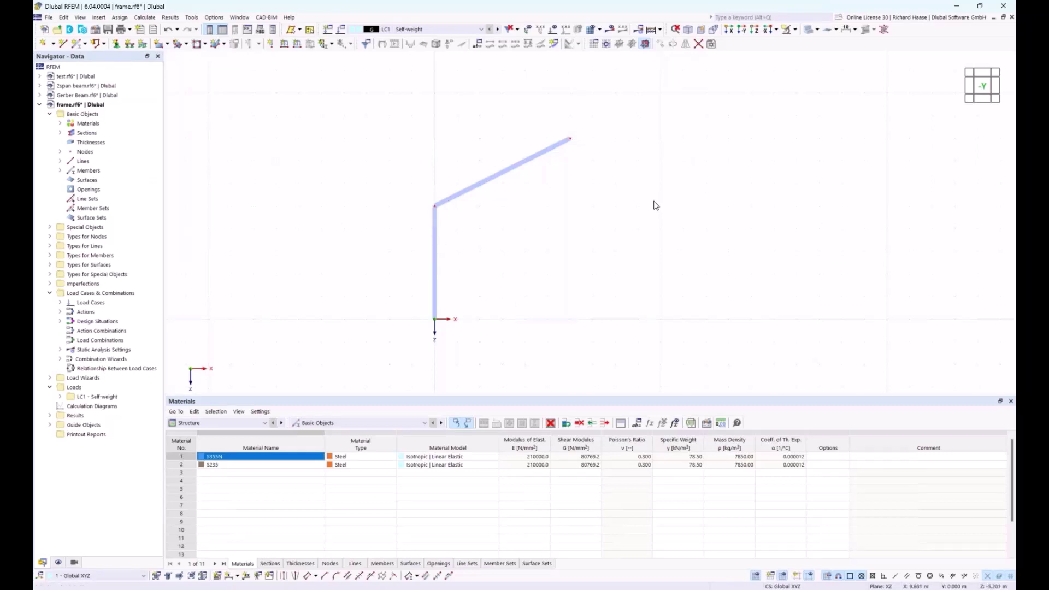
- Mirror a copy of the column and rafter about the YZ plane through the ridge node to complete the frame
{"action": "middle_click_drag", "start_coordinate": [670, 206], "coordinate": [625, 241], "text": "ctrl"}
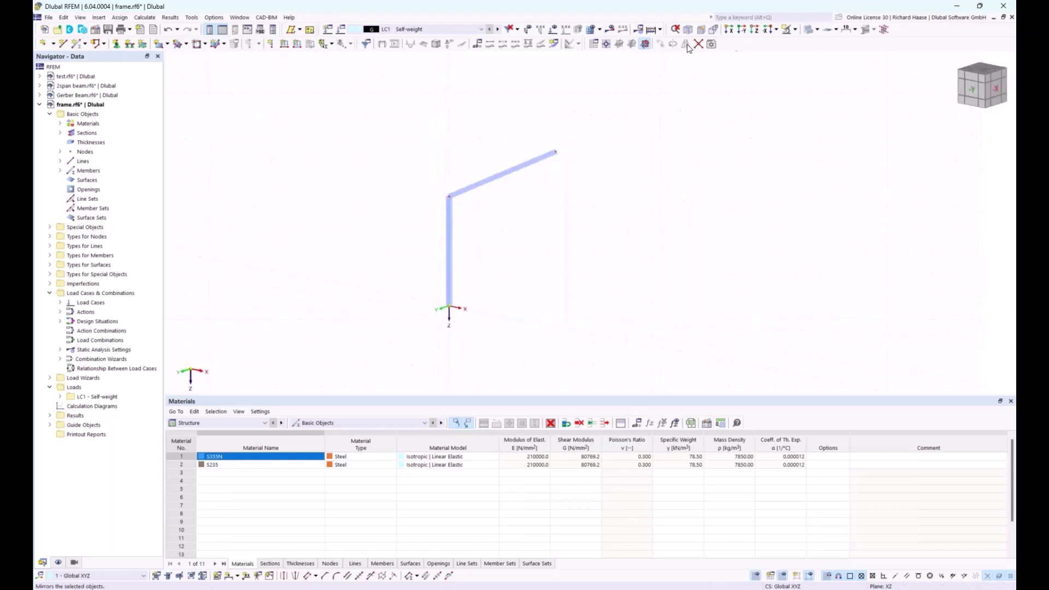
{"action": "left_click_drag", "start_coordinate": [601, 124], "coordinate": [367, 375]}
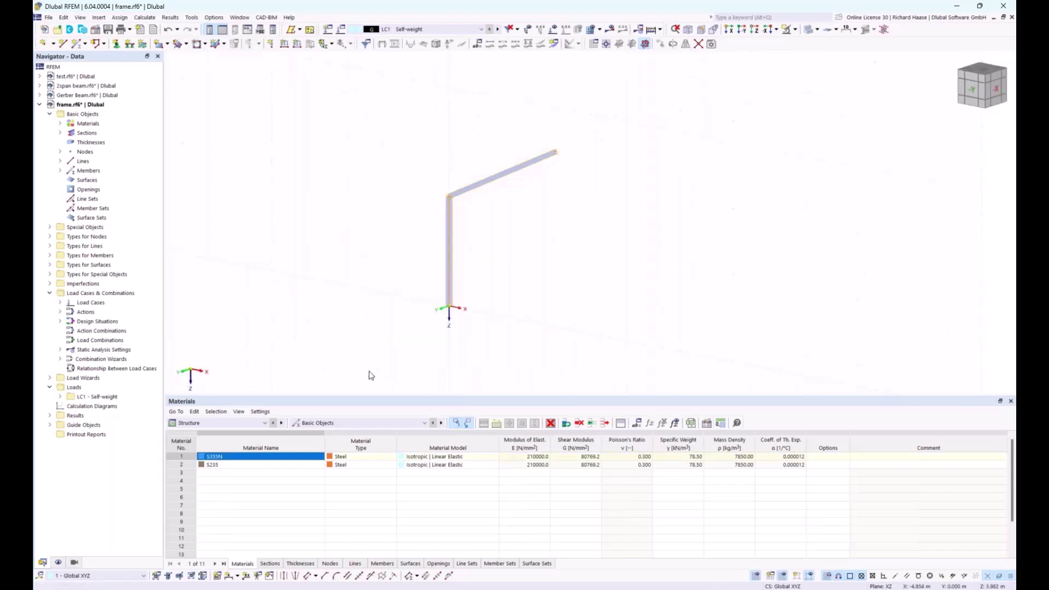
{"action": "left_click", "coordinate": [686, 45]}
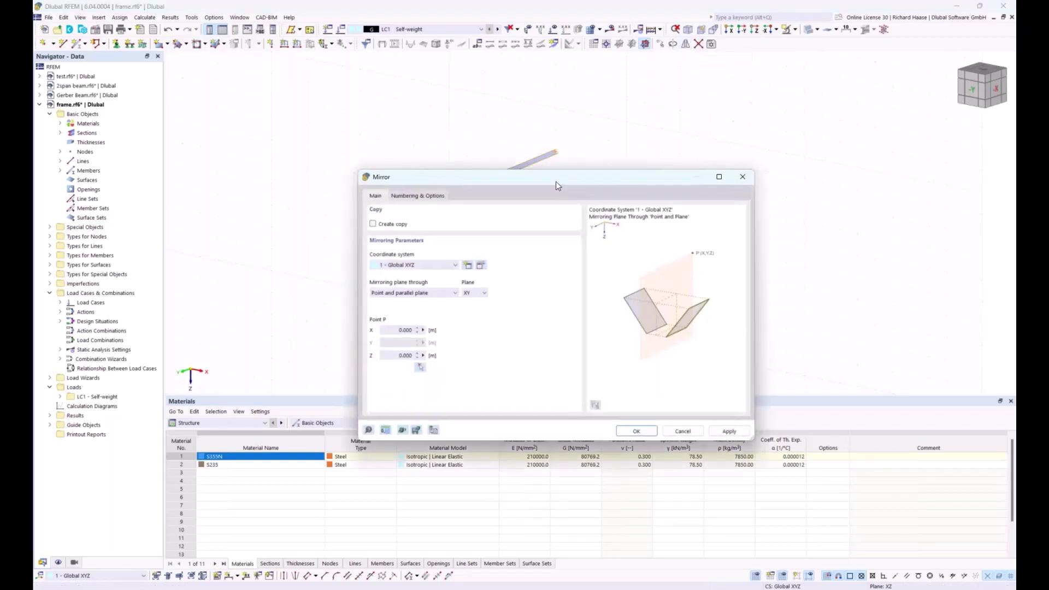
{"action": "left_click_drag", "start_coordinate": [556, 181], "coordinate": [772, 183]}
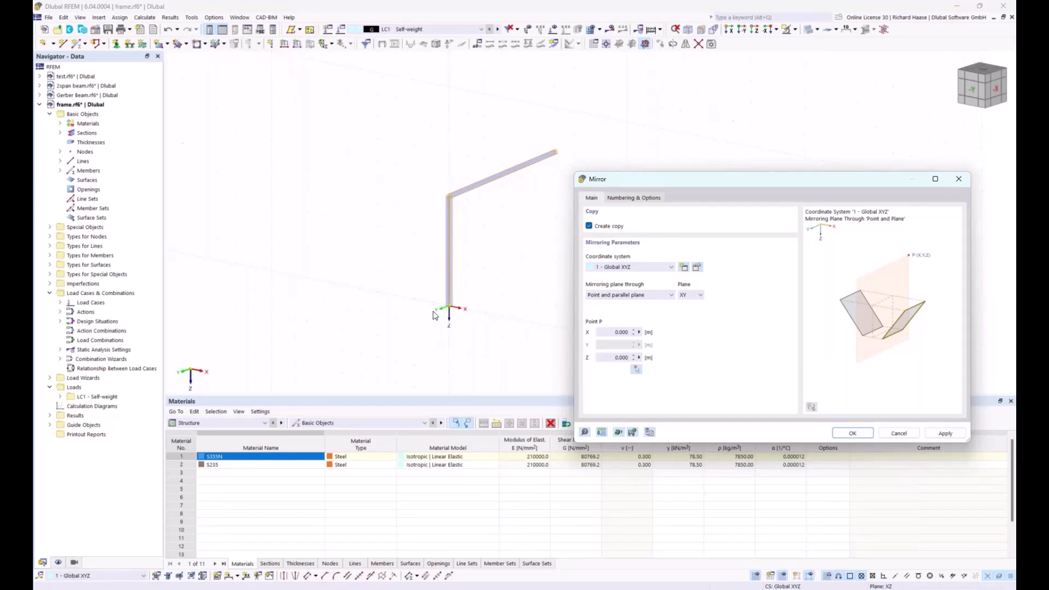
{"action": "left_click", "coordinate": [694, 295]}
{"action": "left_click", "coordinate": [690, 312]}
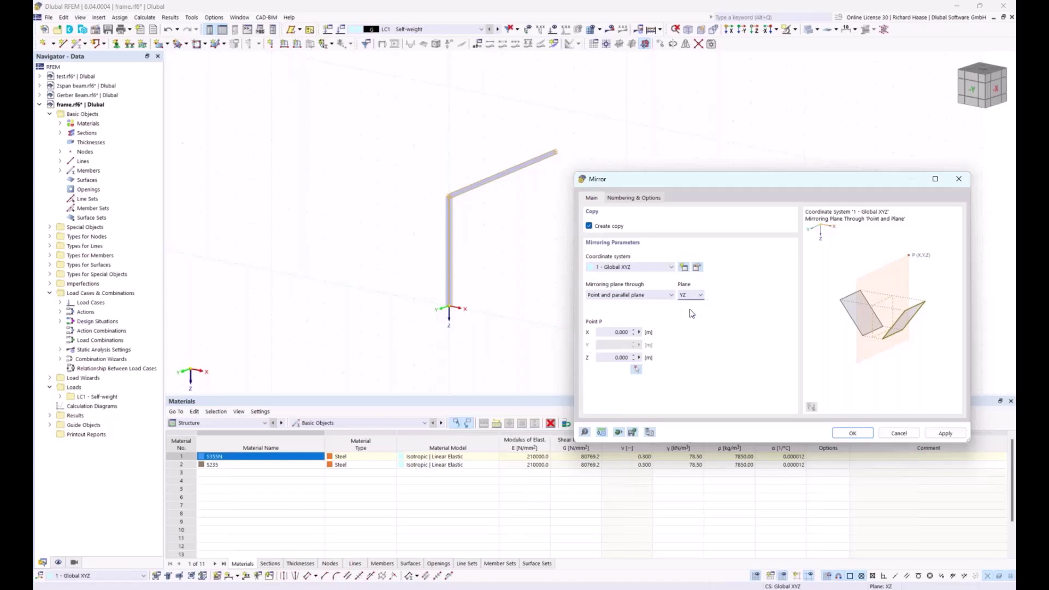
{"action": "left_click", "coordinate": [636, 370]}
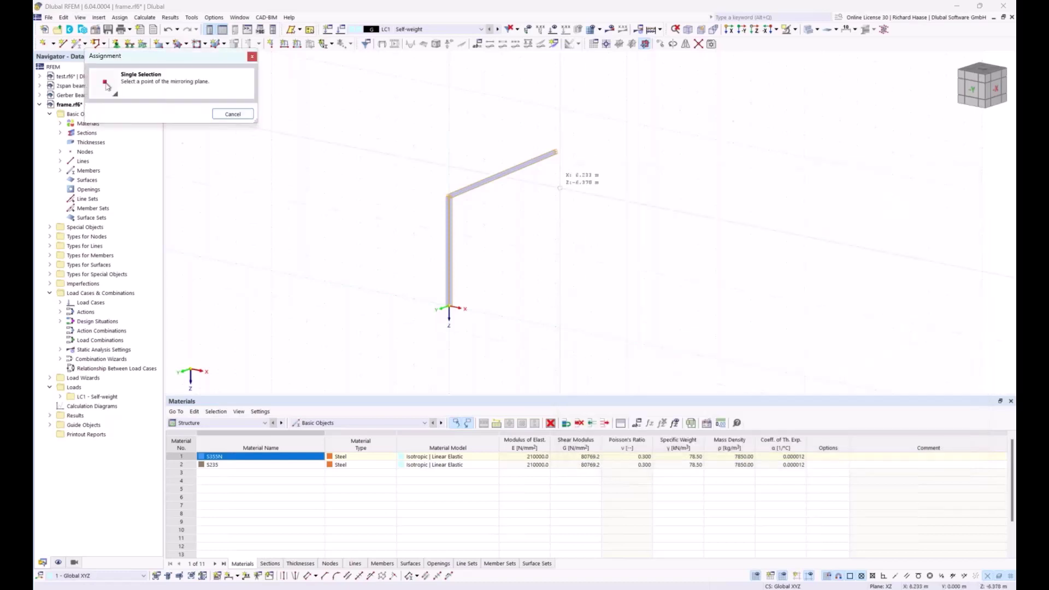
{"action": "left_click", "coordinate": [556, 152]}
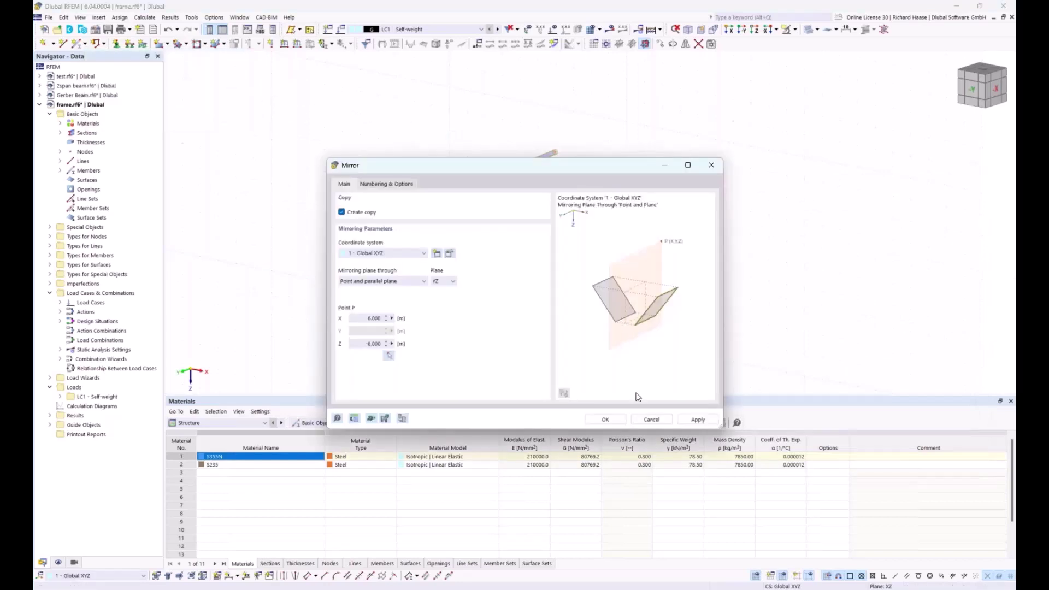
{"action": "left_click", "coordinate": [620, 419]}
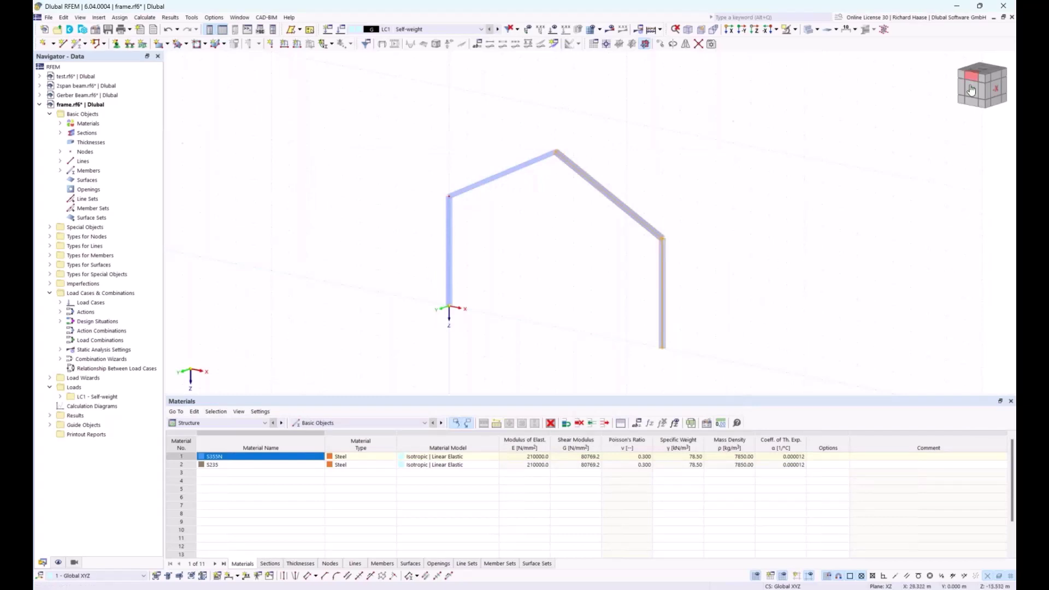
{"action": "left_click", "coordinate": [696, 199]}
- Assign hinged nodal supports to the base nodes of both frame columns
{"action": "middle_click_drag", "start_coordinate": [697, 199], "coordinate": [761, 192], "text": "ctrl"}
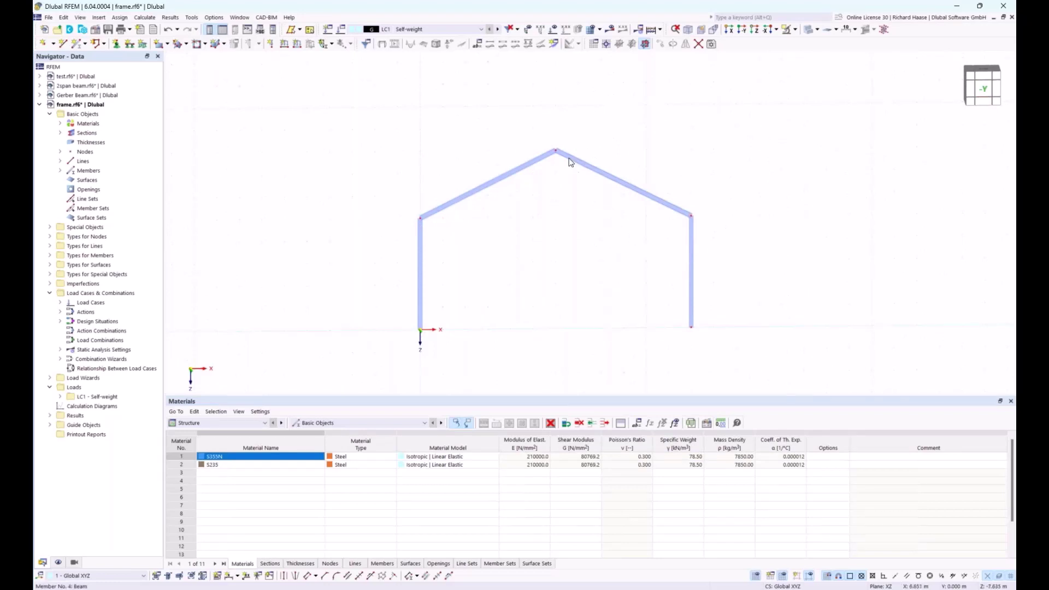
{"action": "left_click", "coordinate": [983, 91]}
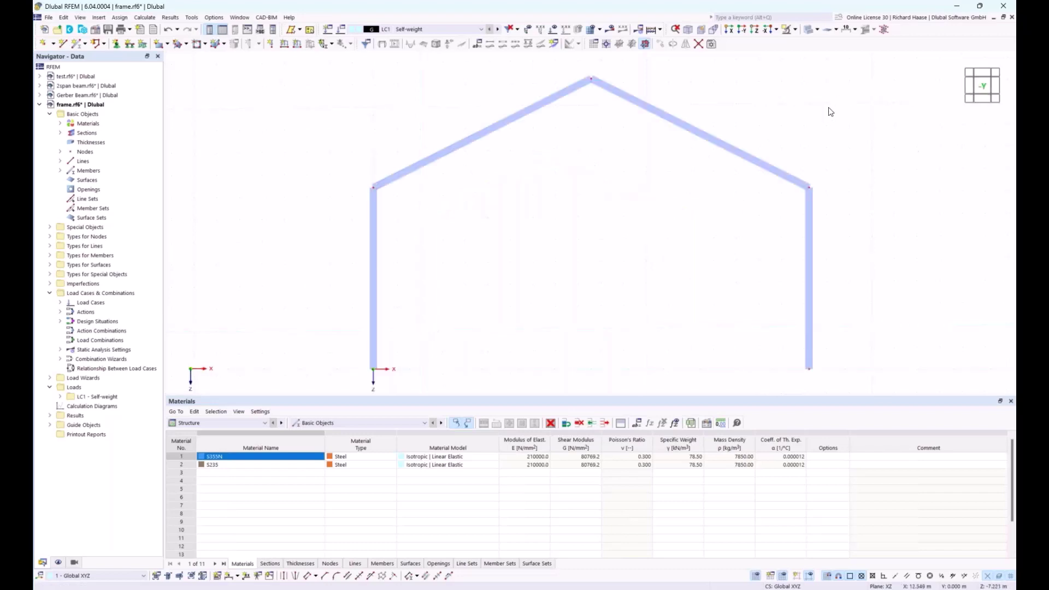
{"action": "scroll", "coordinate": [830, 111], "scroll_direction": "down", "scroll_amount": 2}
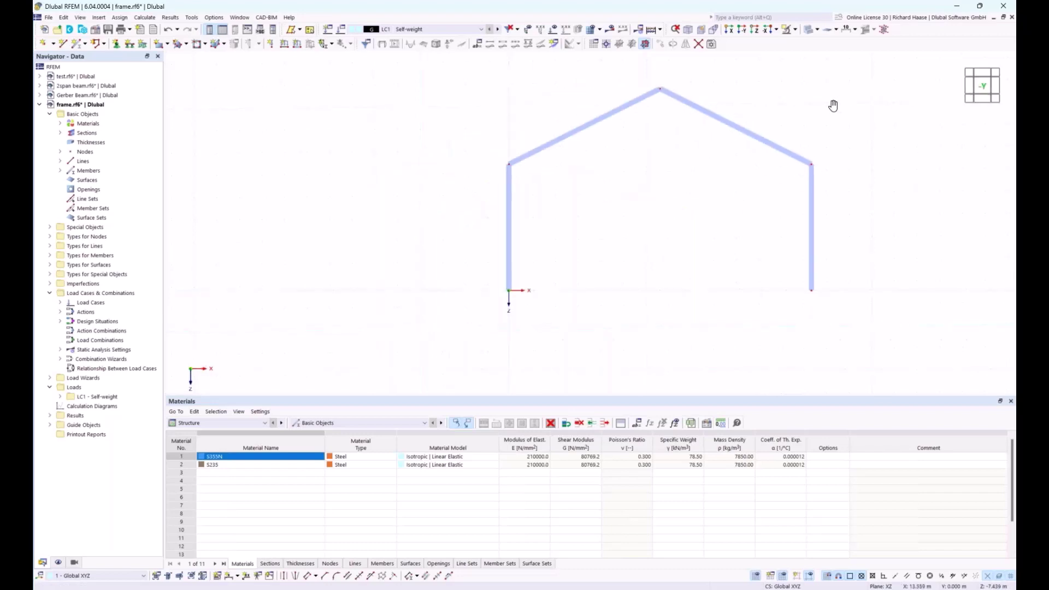
{"action": "middle_click_drag", "start_coordinate": [830, 106], "coordinate": [781, 118]}
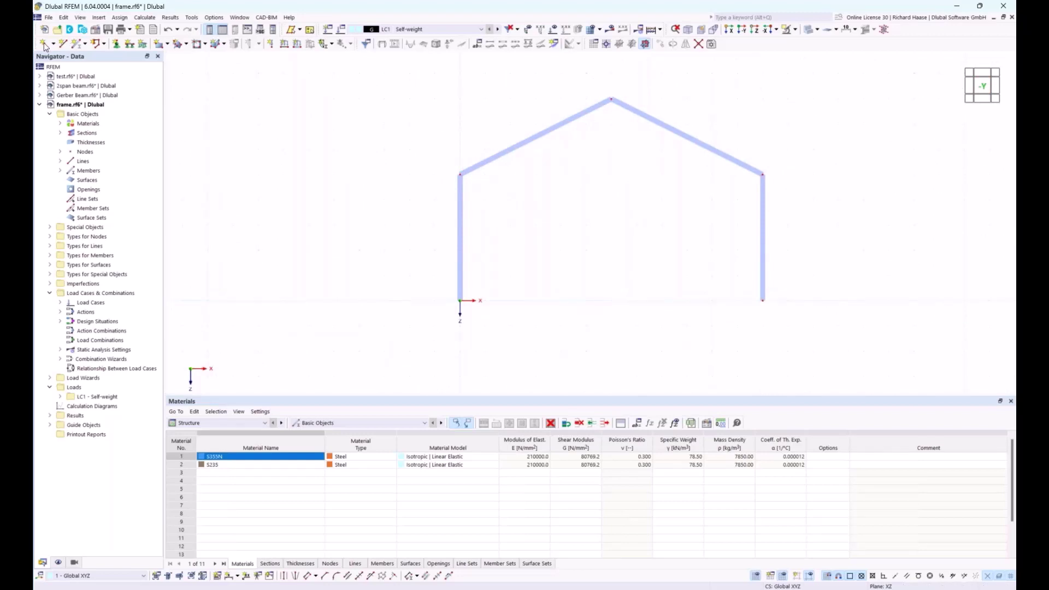
{"action": "left_click", "coordinate": [117, 43]}
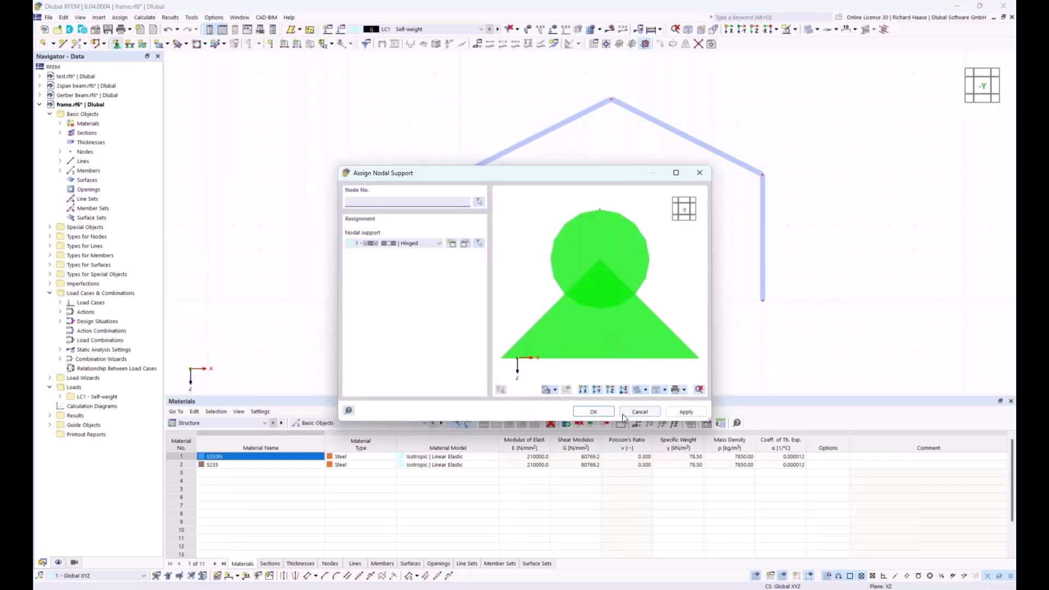
{"action": "left_click", "coordinate": [478, 201]}
{"action": "left_click", "coordinate": [460, 300]}
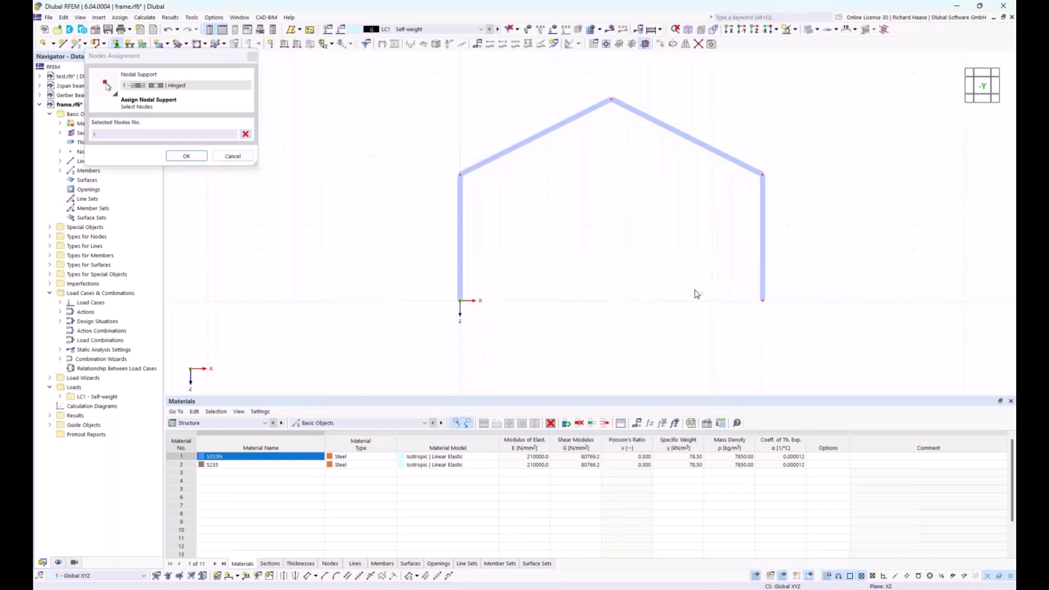
{"action": "left_click_drag", "start_coordinate": [744, 280], "coordinate": [880, 331]}
{"action": "left_click", "coordinate": [186, 157]}
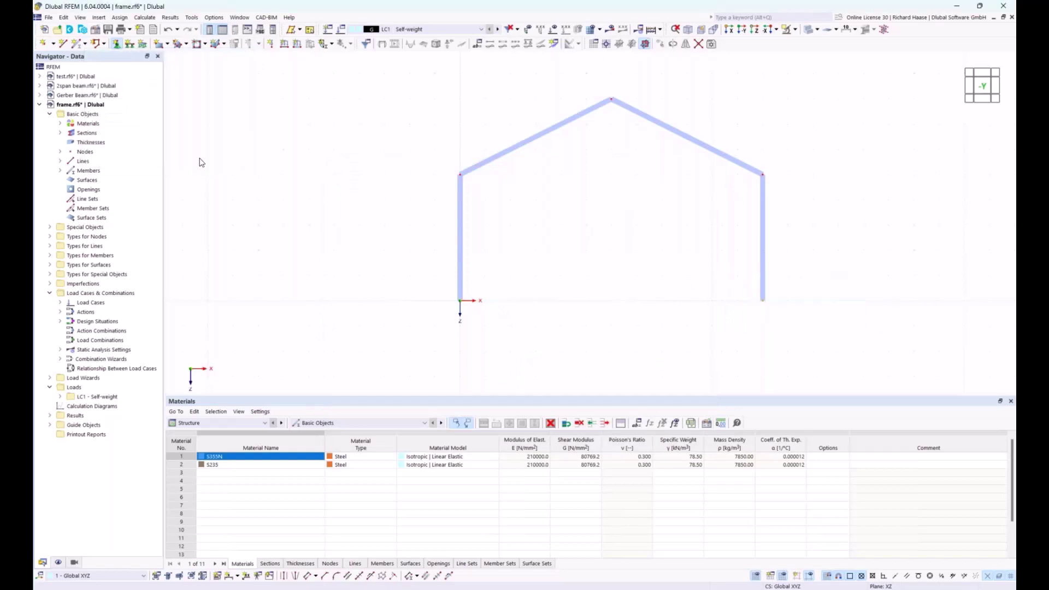
{"action": "left_click", "coordinate": [590, 412]}
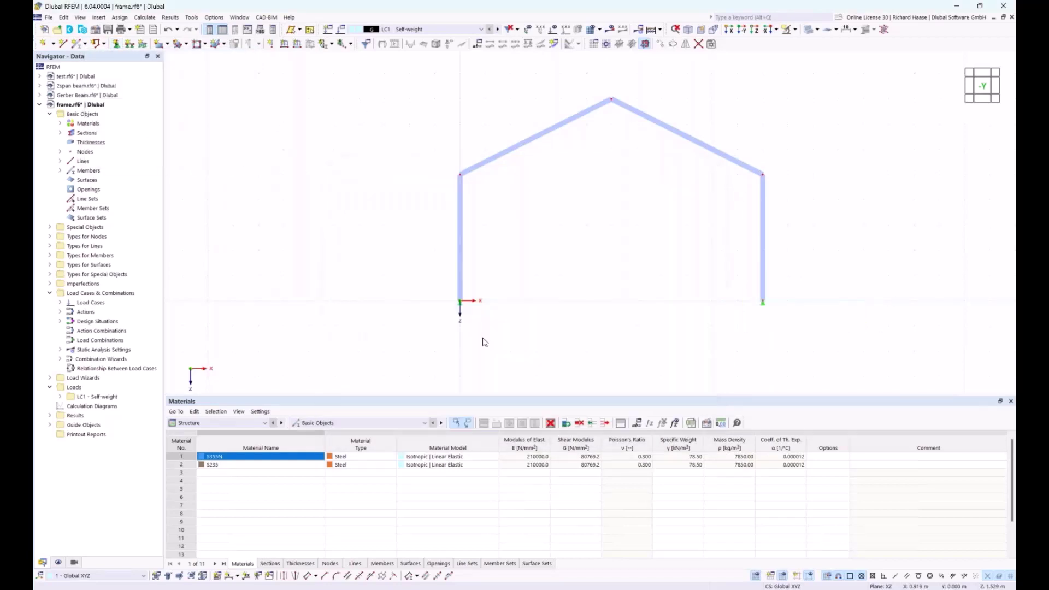
- Enlarge the display size of the nodal support symbols at the column bases
{"action": "right_click", "coordinate": [459, 300]}
{"action": "left_click_drag", "start_coordinate": [498, 391], "coordinate": [594, 391]}
{"action": "left_click", "coordinate": [671, 235]}
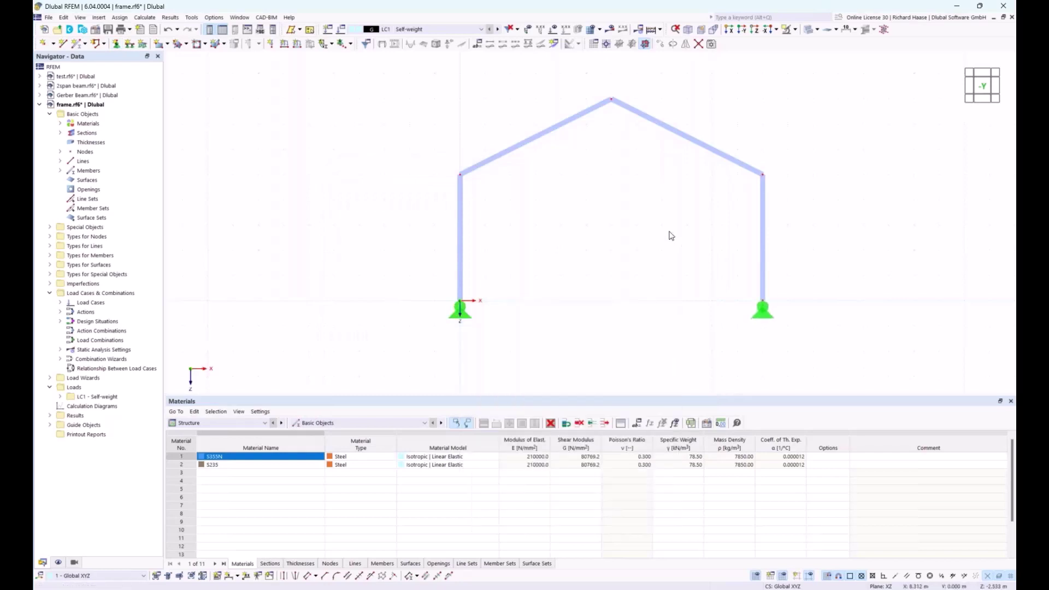
- Draw a horizontal member of type Tension between the two column tops as the frame's tie rod
{"action": "middle_click_drag", "start_coordinate": [672, 241], "coordinate": [646, 261]}
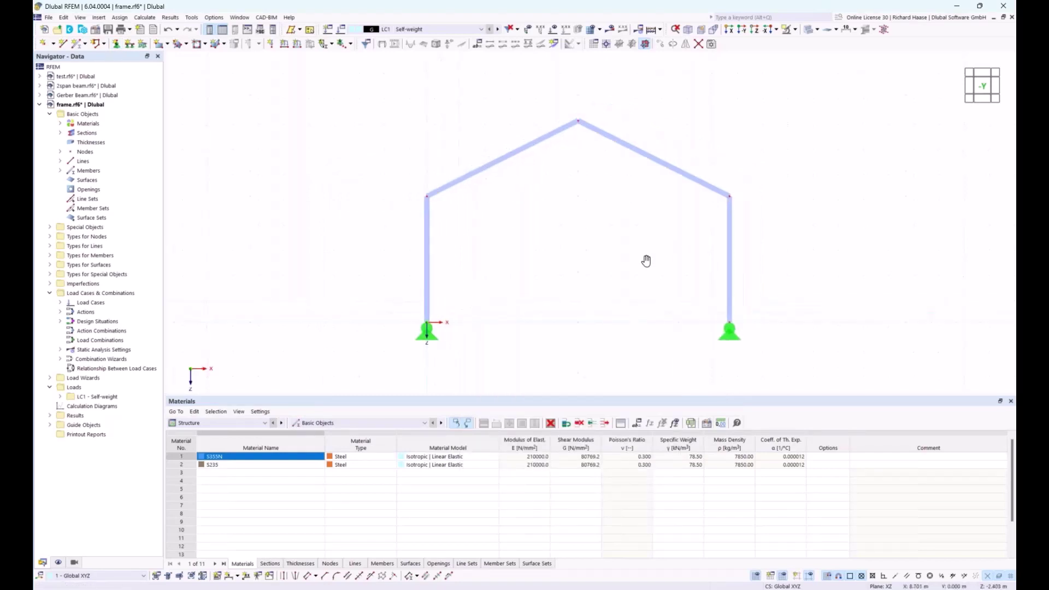
{"action": "left_click", "coordinate": [77, 43]}
{"action": "left_click", "coordinate": [280, 236]}
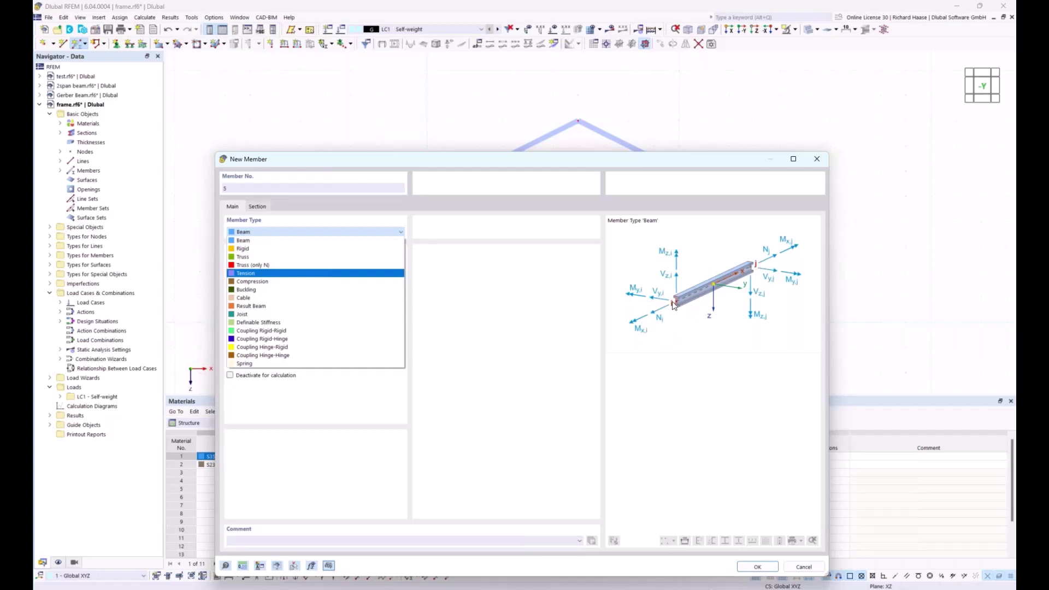
{"action": "left_click", "coordinate": [252, 275]}
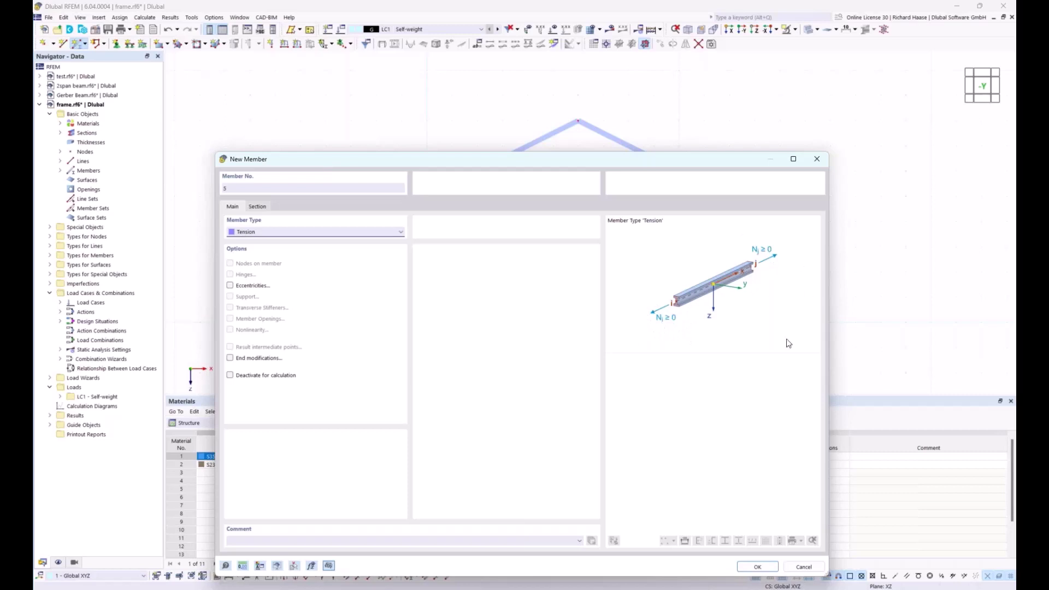
{"action": "left_click", "coordinate": [755, 567]}
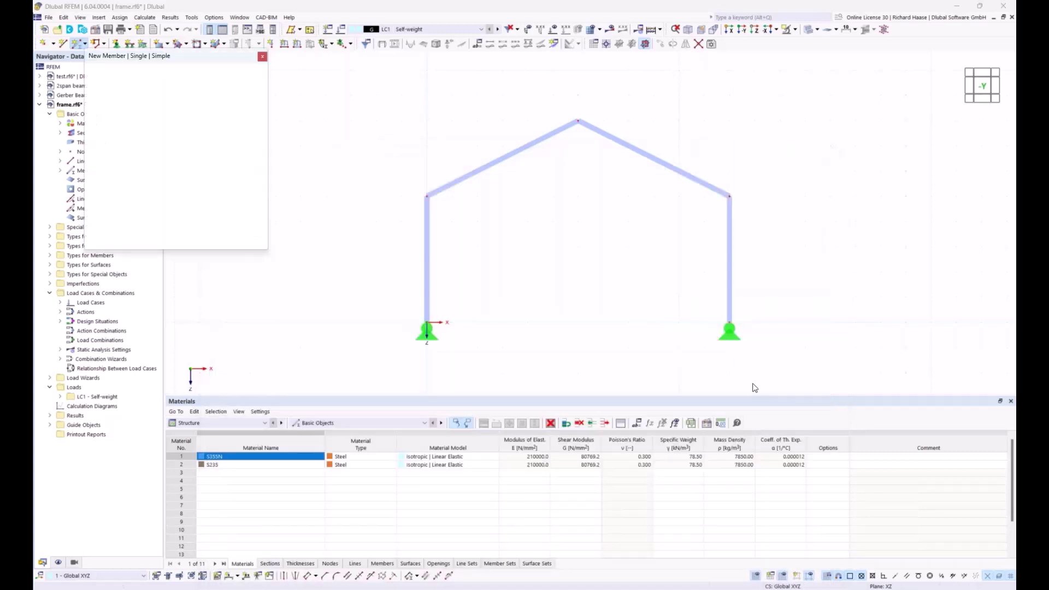
{"action": "left_click", "coordinate": [427, 196]}
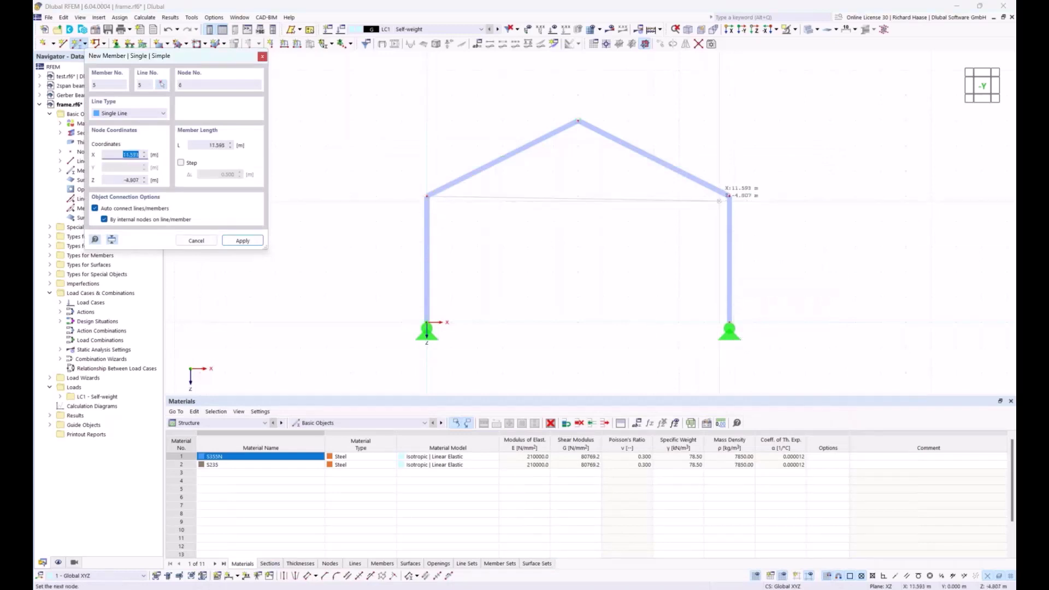
{"action": "left_click", "coordinate": [729, 195]}
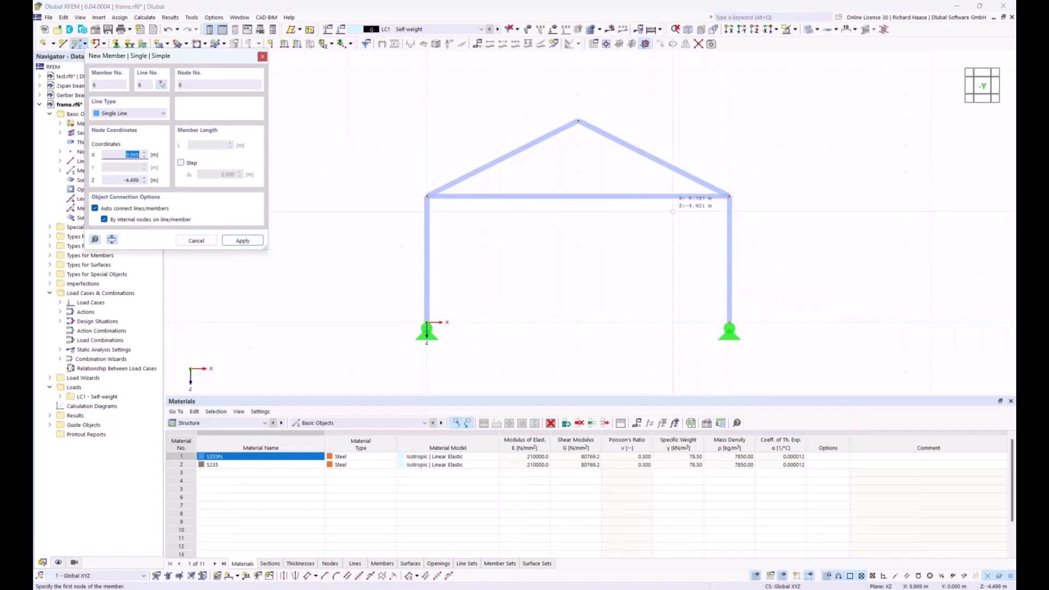
{"action": "key", "text": "Escape"}
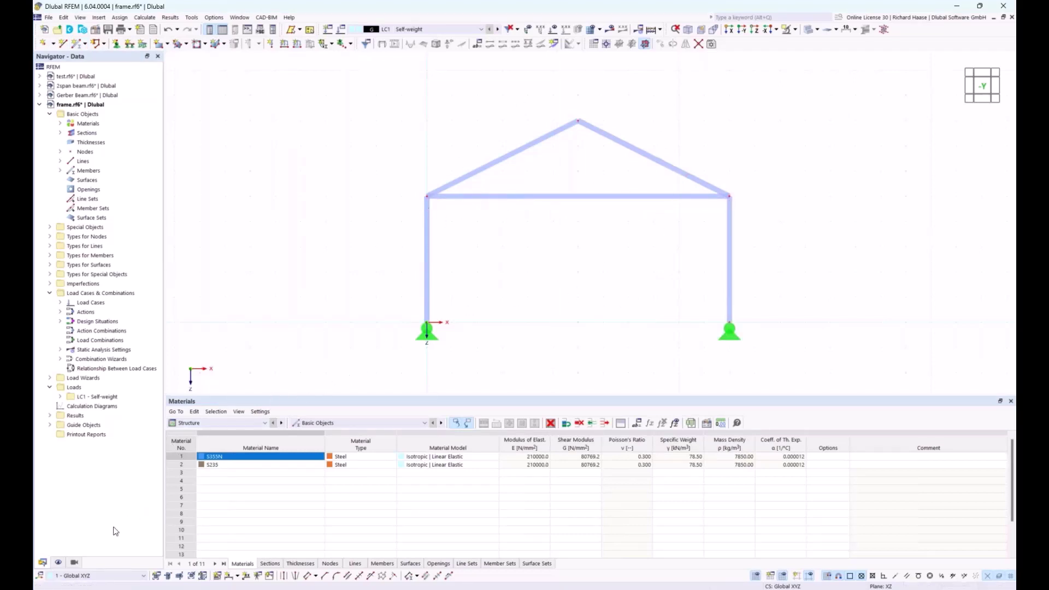
- Check the member types by isolating the Beam members and the Tension member in turn with generated visibilities
{"action": "left_click", "coordinate": [73, 563]}
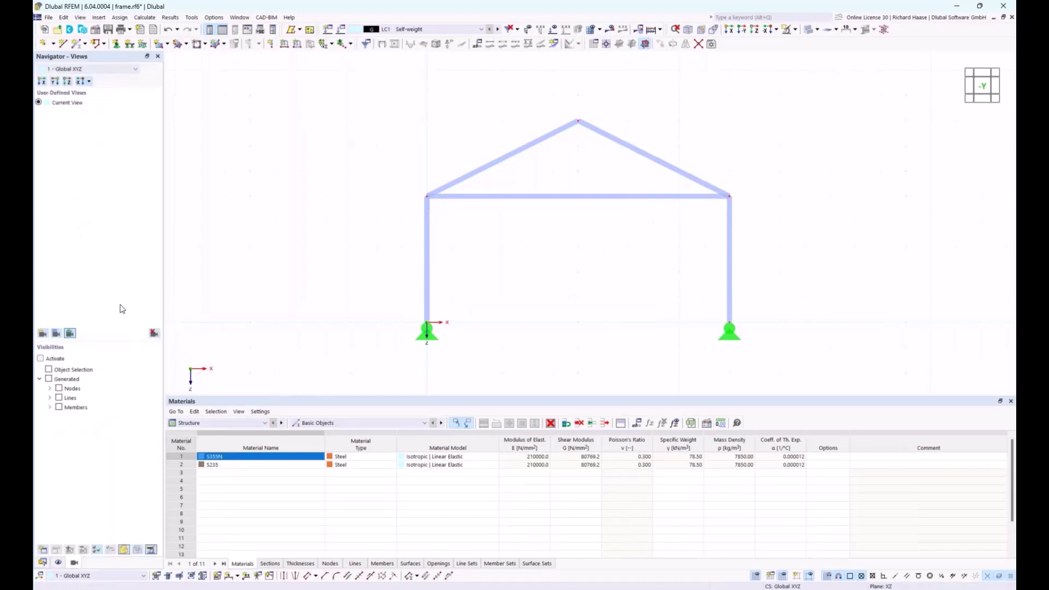
{"action": "left_click", "coordinate": [50, 407]}
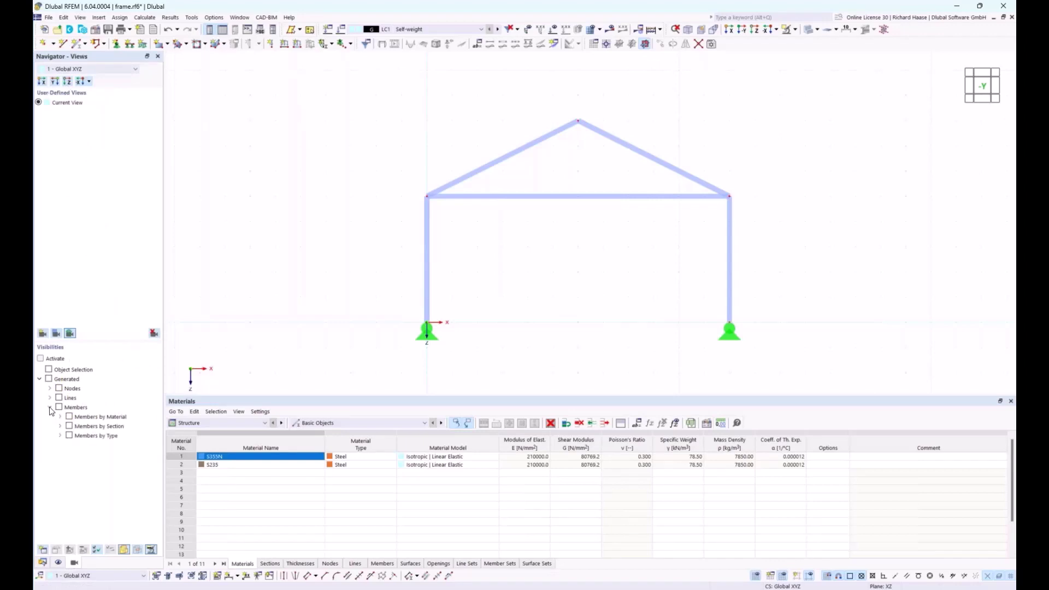
{"action": "left_click", "coordinate": [60, 436]}
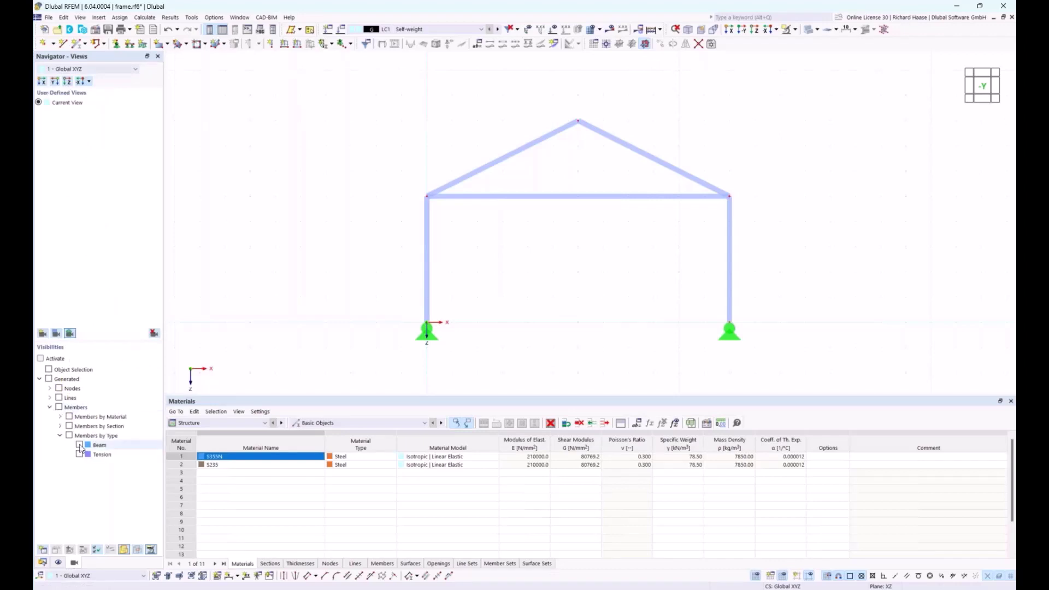
{"action": "left_click", "coordinate": [79, 445]}
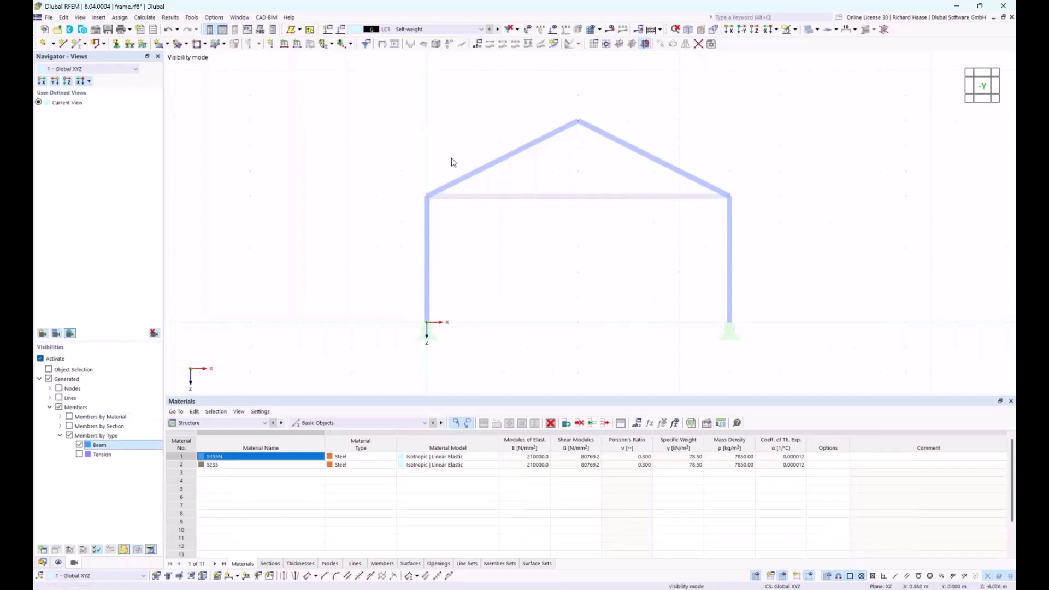
{"action": "left_click", "coordinate": [80, 445]}
{"action": "left_click", "coordinate": [80, 455]}
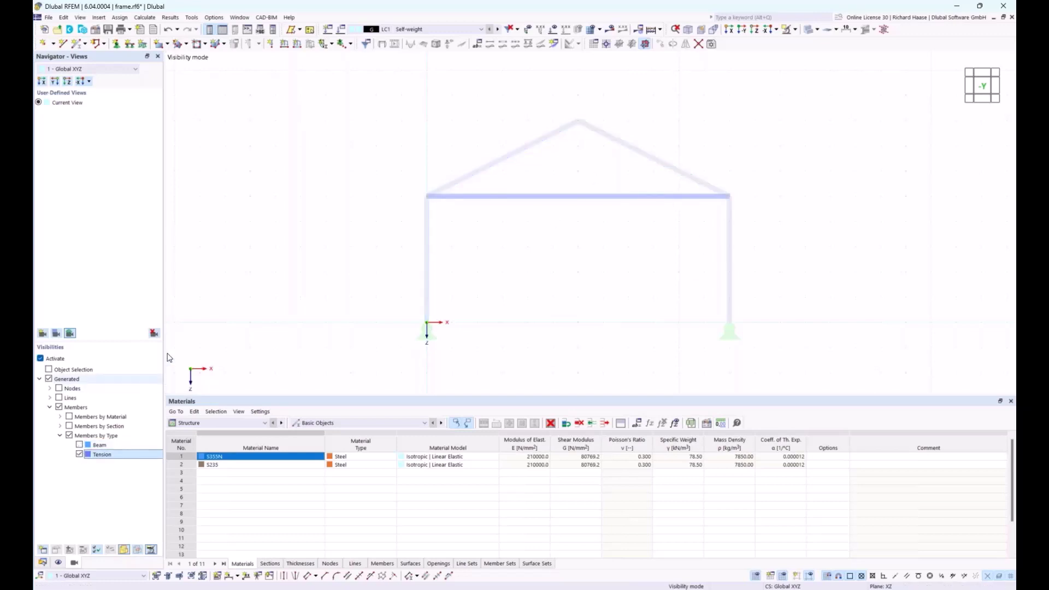
{"action": "left_click", "coordinate": [69, 436]}
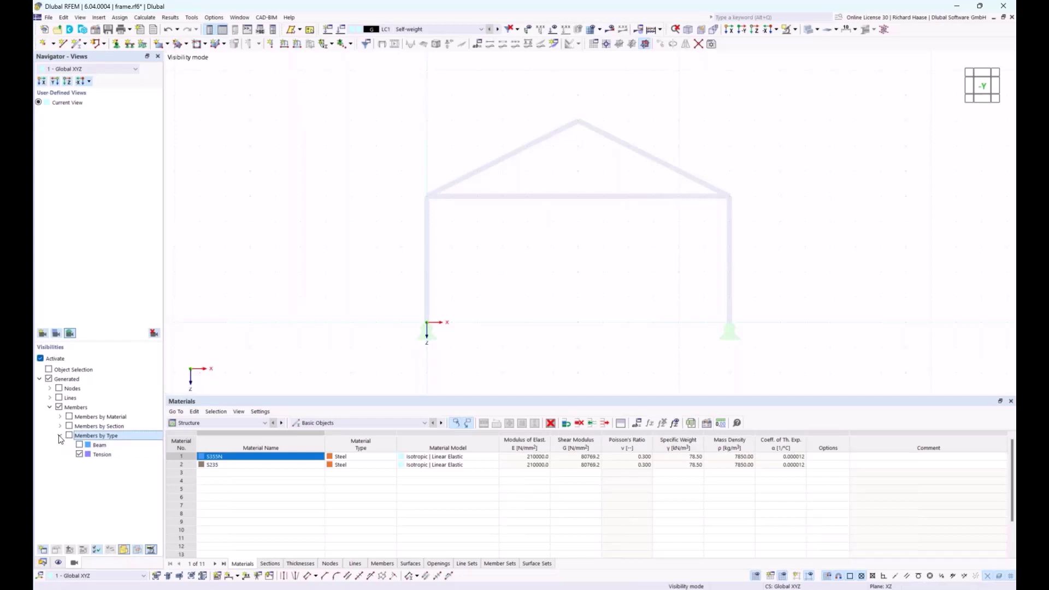
{"action": "left_click", "coordinate": [60, 435]}
- Set the colors of rendered objects to follow the object property Member Type for members
{"action": "left_click", "coordinate": [58, 562]}
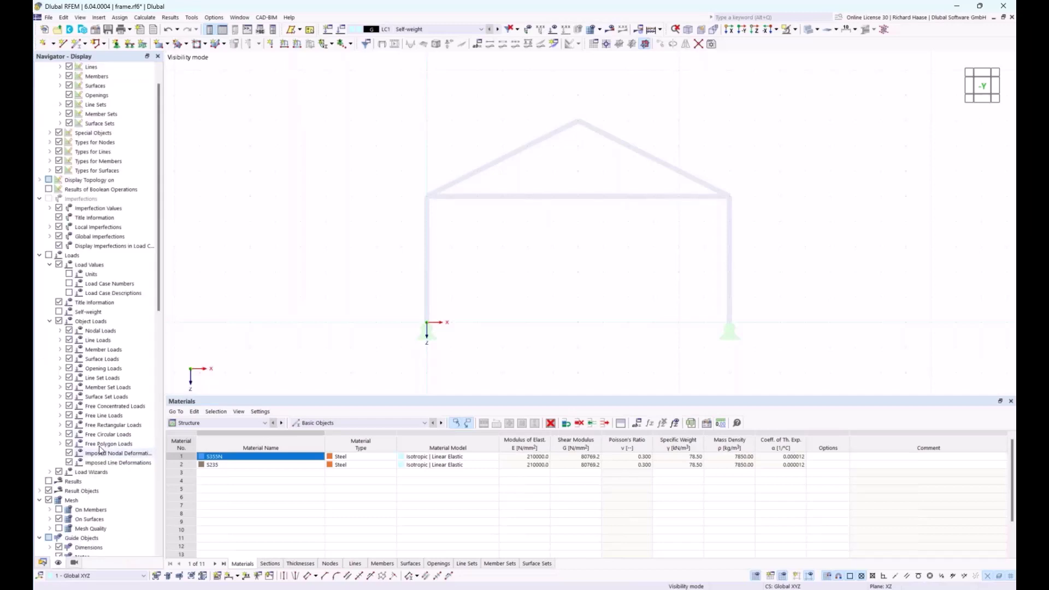
{"action": "scroll", "coordinate": [116, 438], "scroll_direction": "down", "scroll_amount": 5}
{"action": "scroll", "coordinate": [115, 437], "scroll_direction": "down", "scroll_amount": 10}
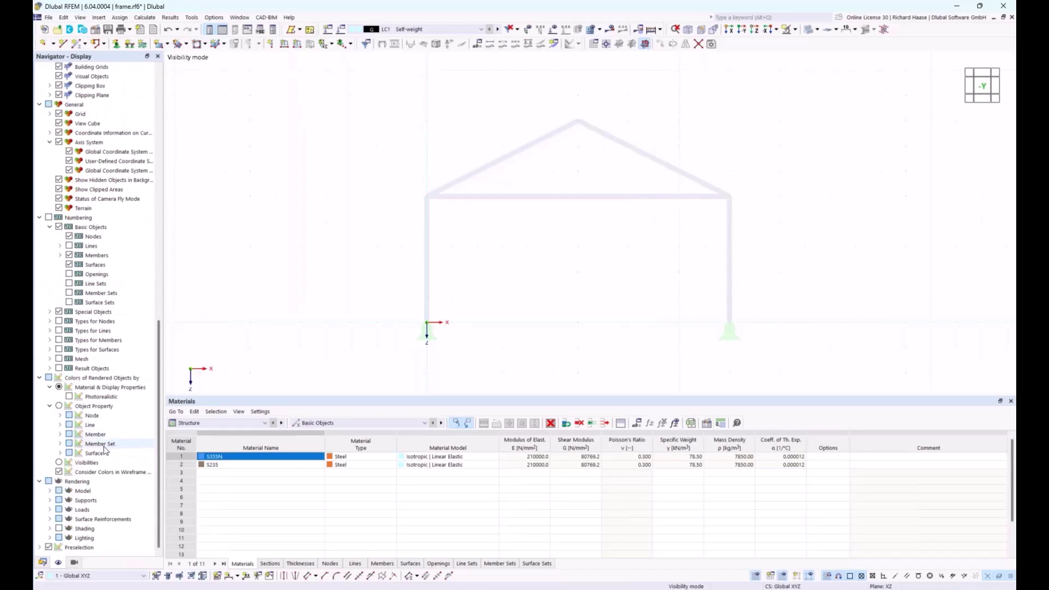
{"action": "left_click", "coordinate": [61, 434]}
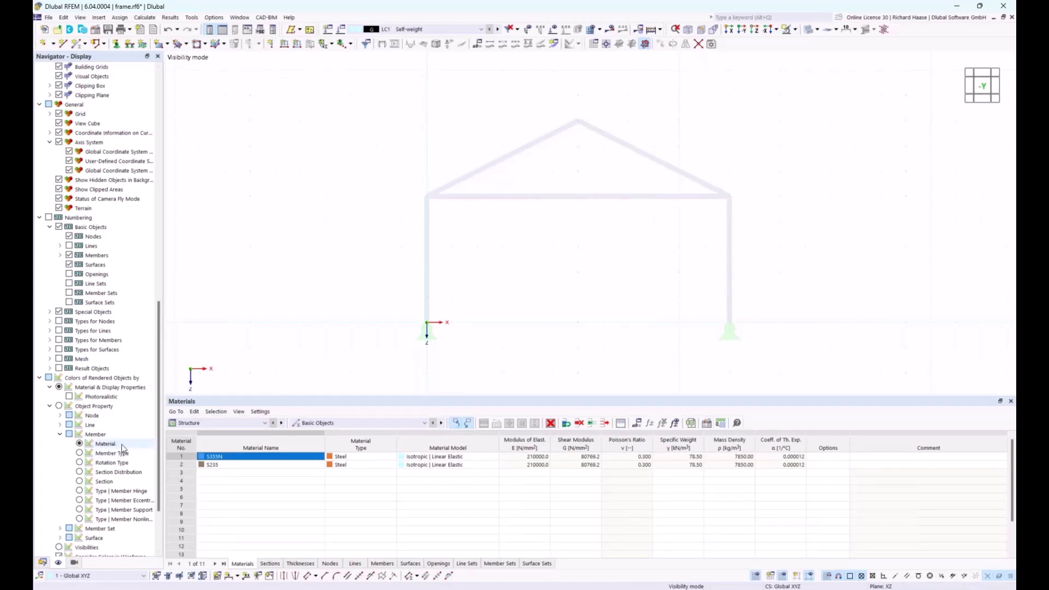
{"action": "left_click", "coordinate": [80, 453]}
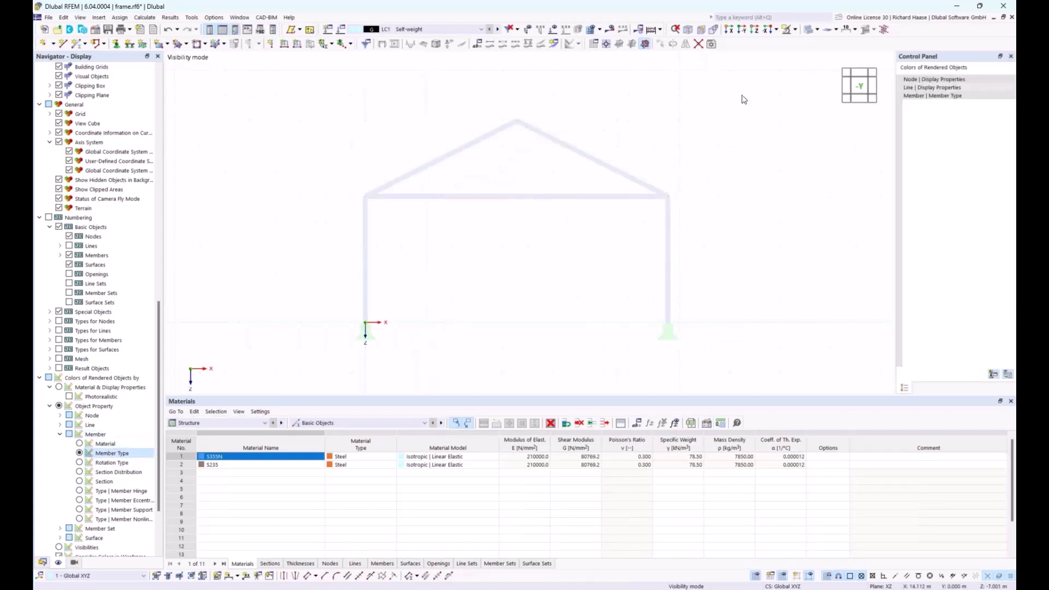
- Cancel the visibility mode to show the entire frame with its supports
{"action": "left_click", "coordinate": [795, 29]}
{"action": "left_click", "coordinate": [796, 29]}
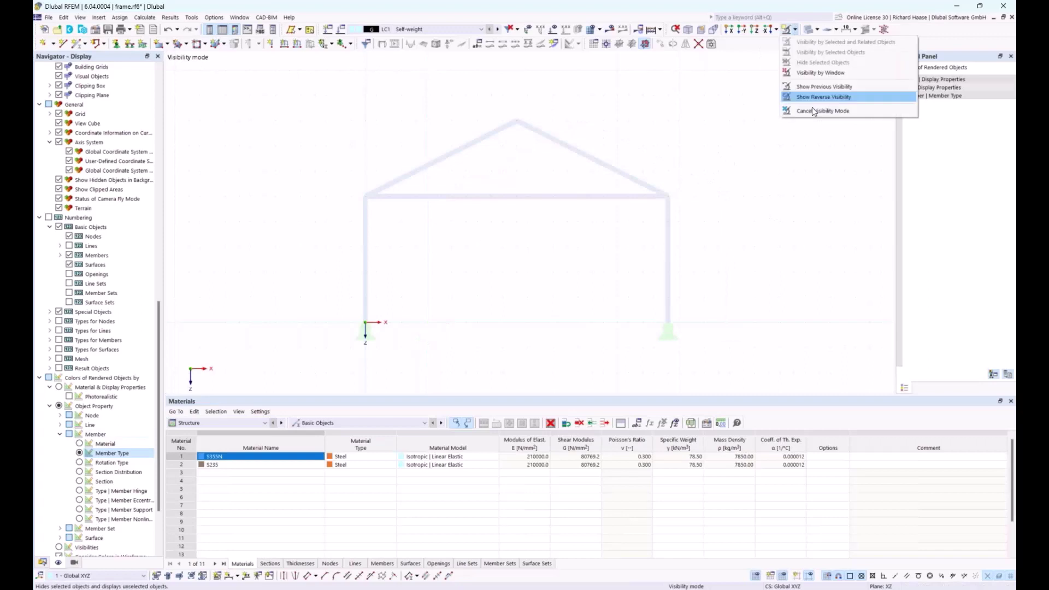
{"action": "left_click", "coordinate": [816, 111]}
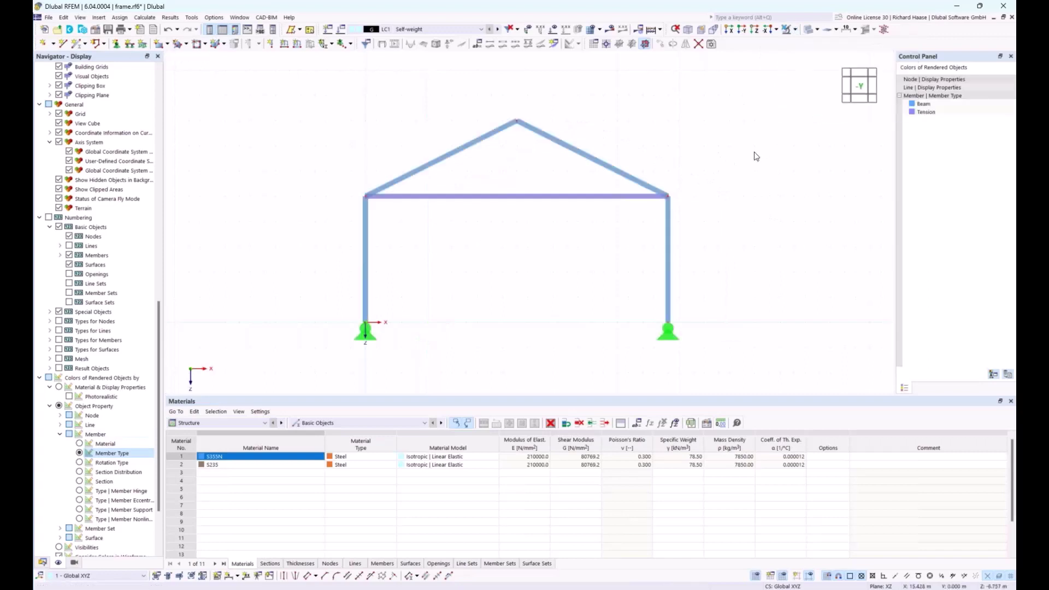
- Change the Tension member type's color to yellow (#fcff33) and display the frame as a wireframe
{"action": "double_click", "coordinate": [911, 112]}
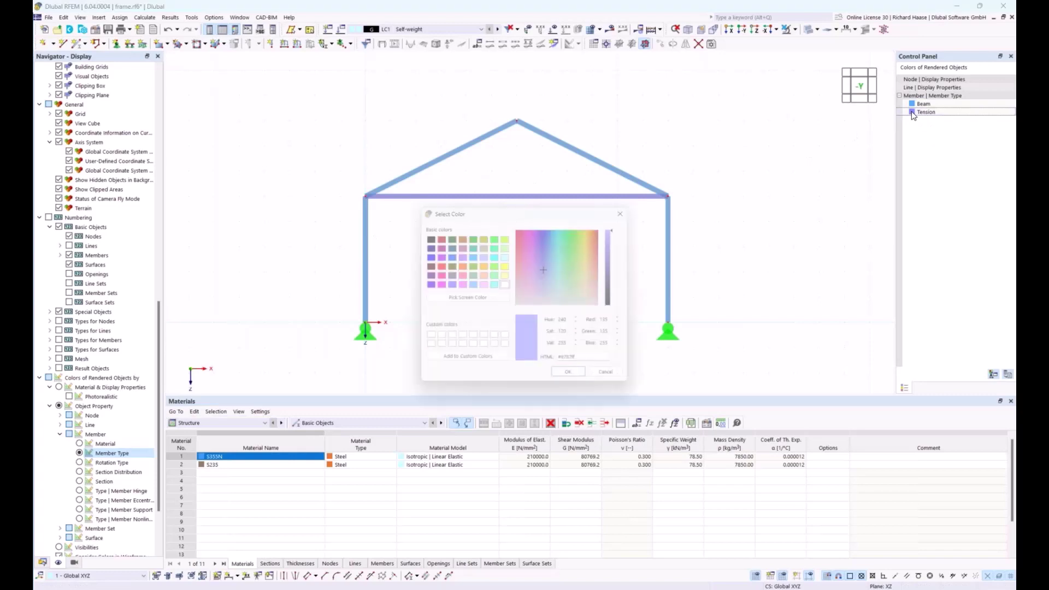
{"action": "left_click", "coordinate": [589, 240]}
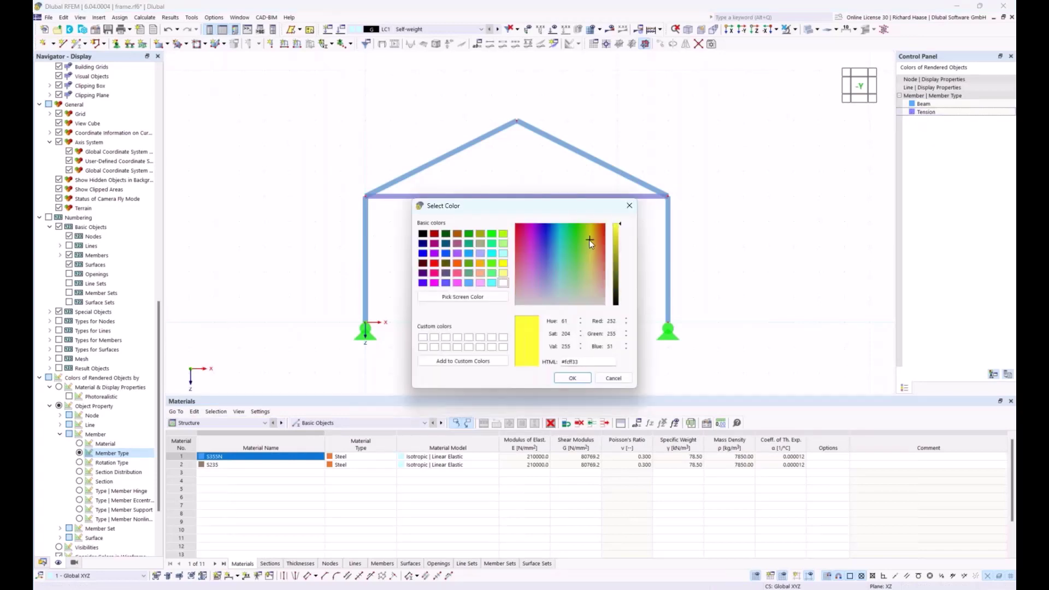
{"action": "left_click", "coordinate": [568, 378]}
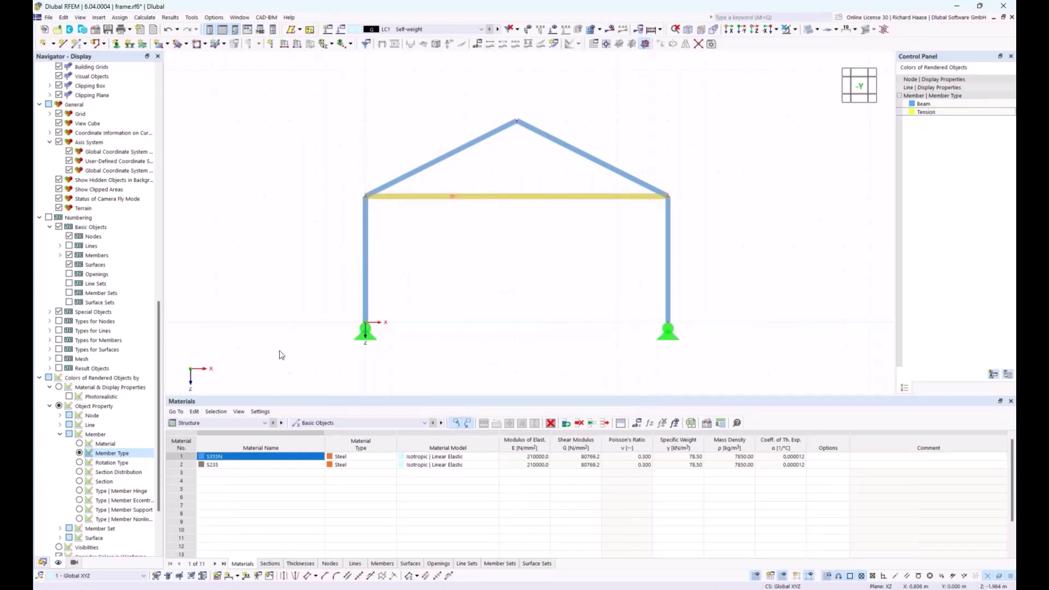
{"action": "left_click", "coordinate": [928, 104]}
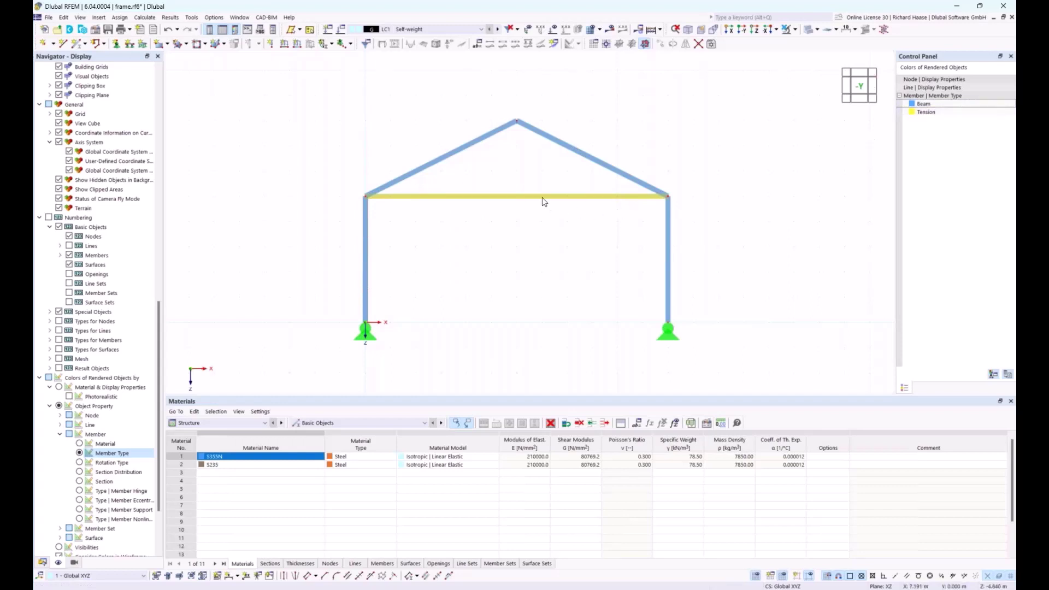
{"action": "left_click", "coordinate": [817, 29]}
{"action": "left_click", "coordinate": [825, 42]}
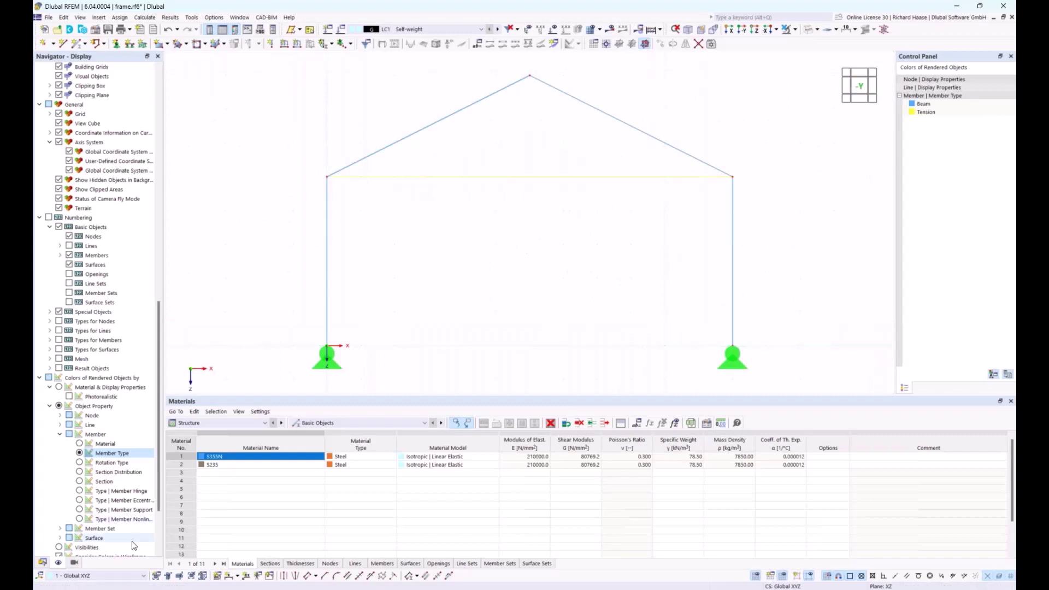
- Add load case LC2 named Snow with the action category Snow/ice loads - H <= 1000 m
{"action": "left_click", "coordinate": [42, 562]}
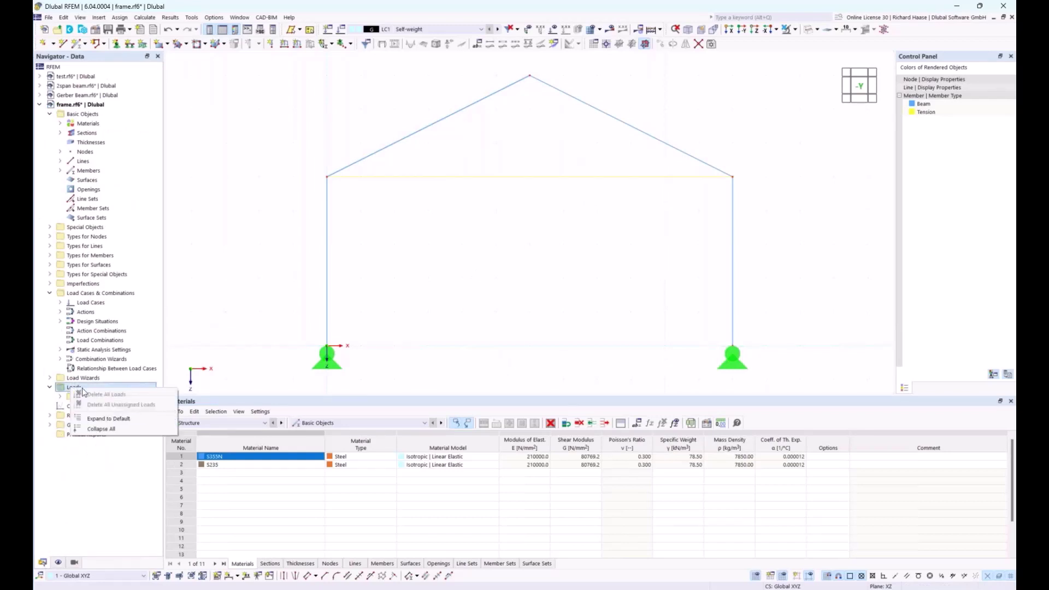
{"action": "right_click", "coordinate": [85, 397]}
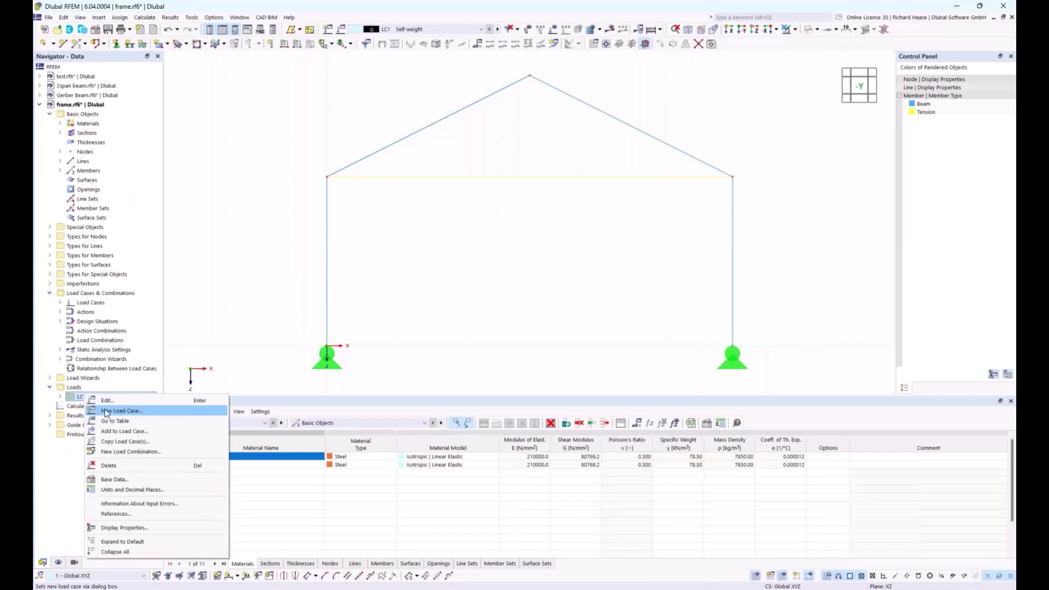
{"action": "left_click", "coordinate": [278, 354]}
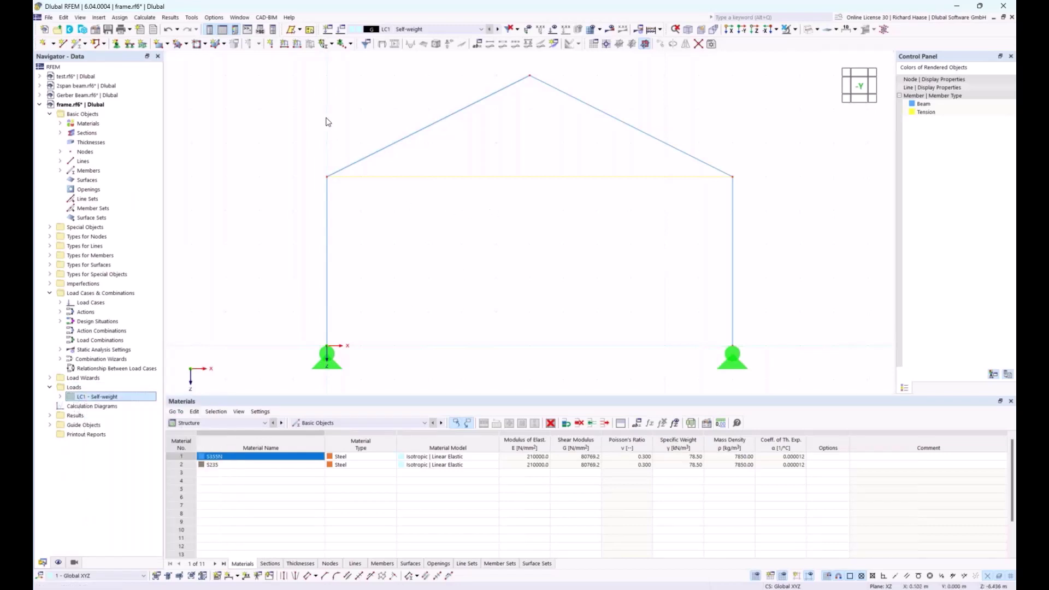
{"action": "left_click", "coordinate": [327, 31]}
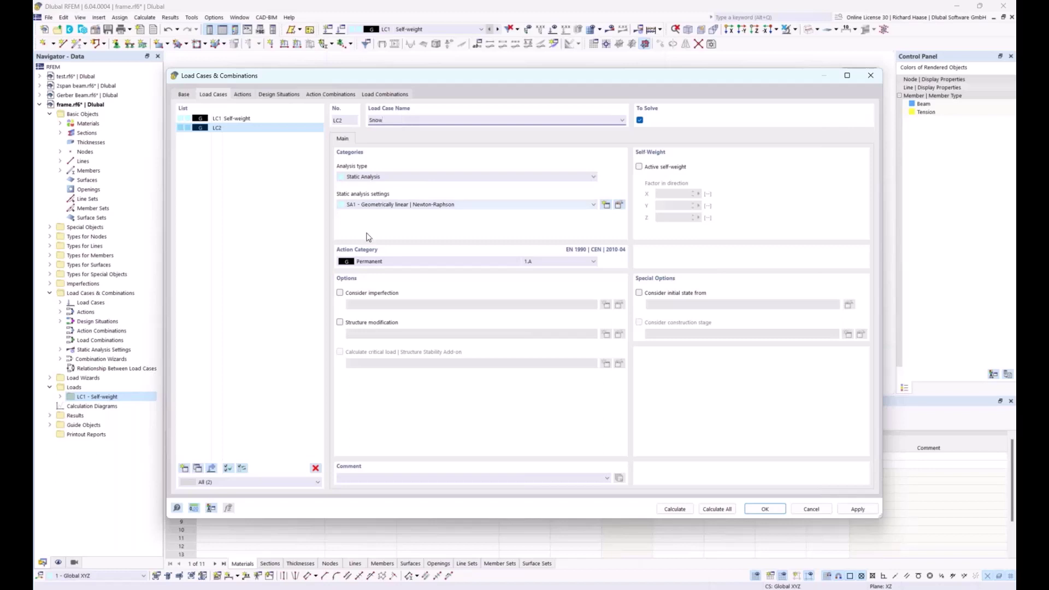
{"action": "left_click", "coordinate": [371, 262]}
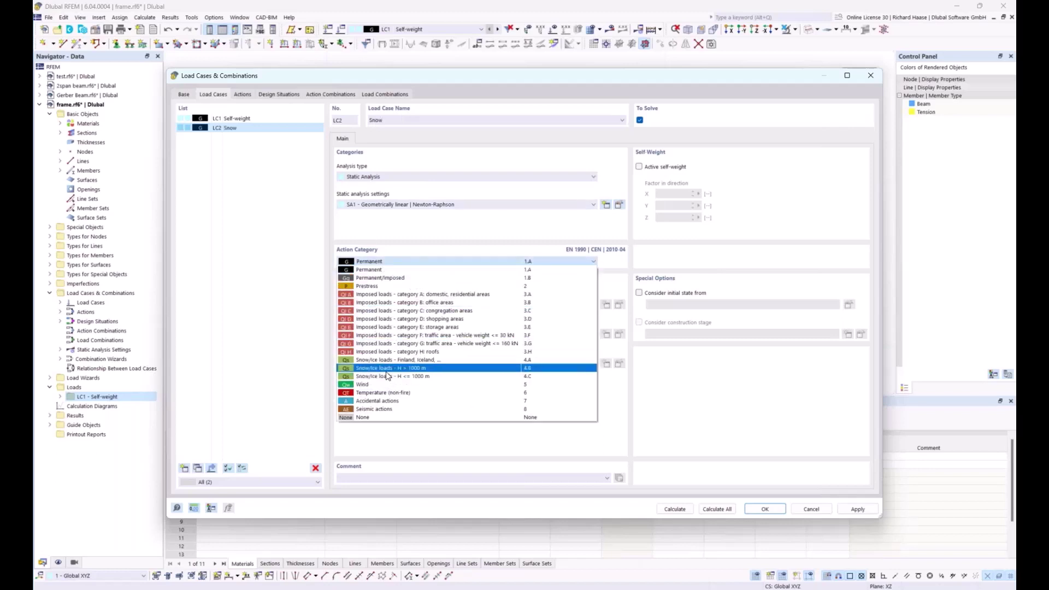
{"action": "left_click", "coordinate": [387, 376]}
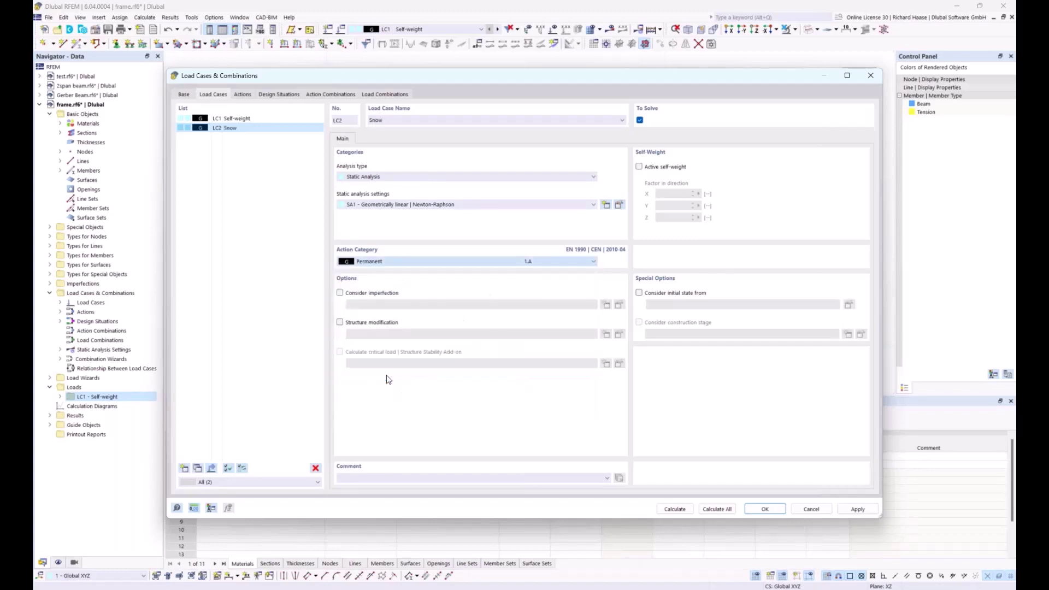
- Add load cases LC3 "Wind from left side" in category Wind and LC4 "Temp." in category Temperature (non-fire)
{"action": "left_click", "coordinate": [186, 468]}
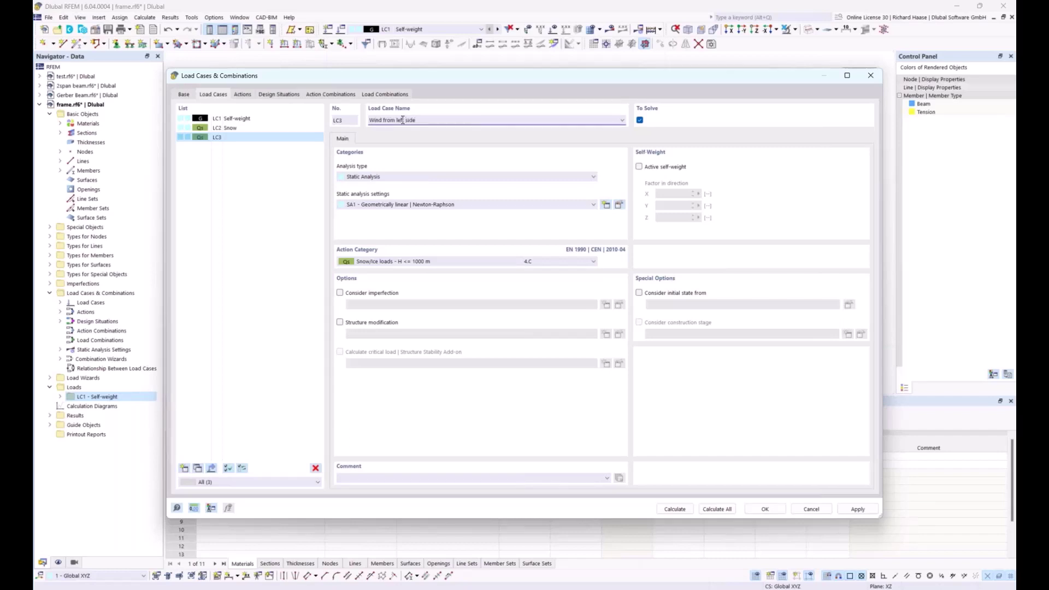
{"action": "left_click", "coordinate": [392, 261]}
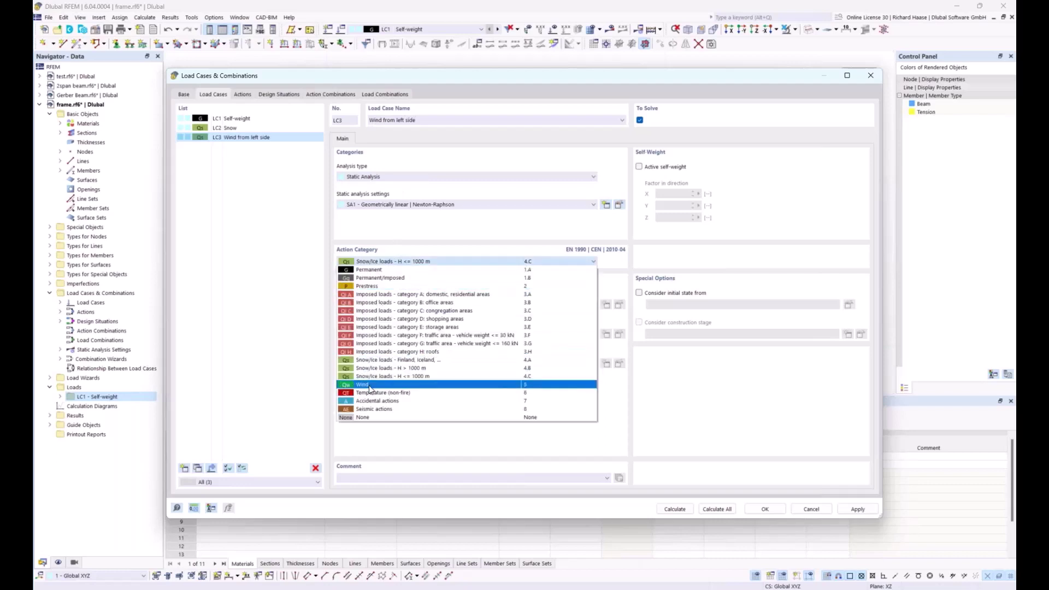
{"action": "left_click", "coordinate": [370, 386]}
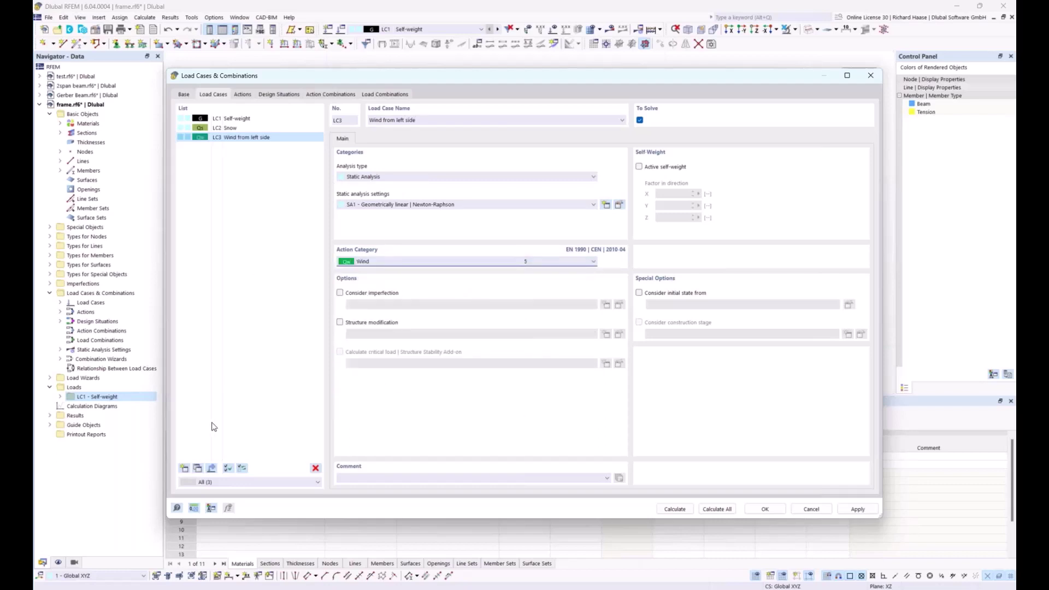
{"action": "left_click", "coordinate": [185, 468]}
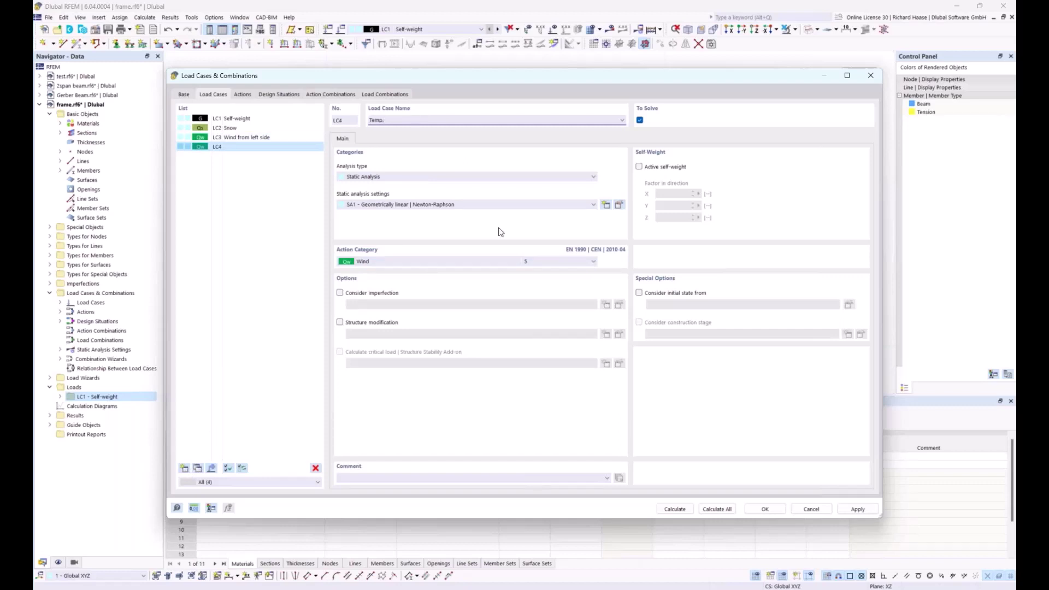
{"action": "left_click", "coordinate": [367, 261]}
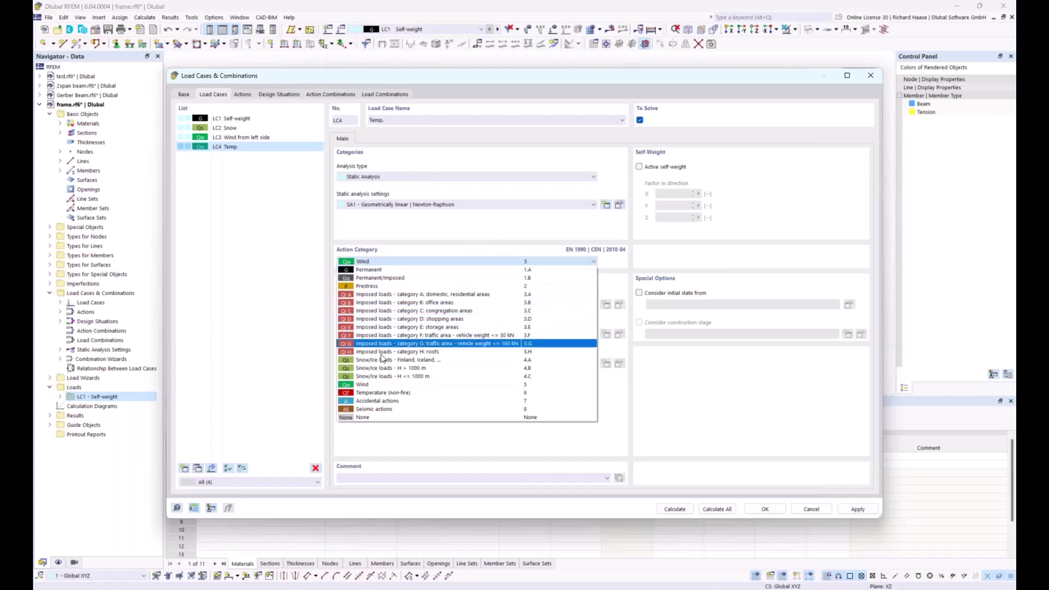
{"action": "left_click", "coordinate": [384, 393]}
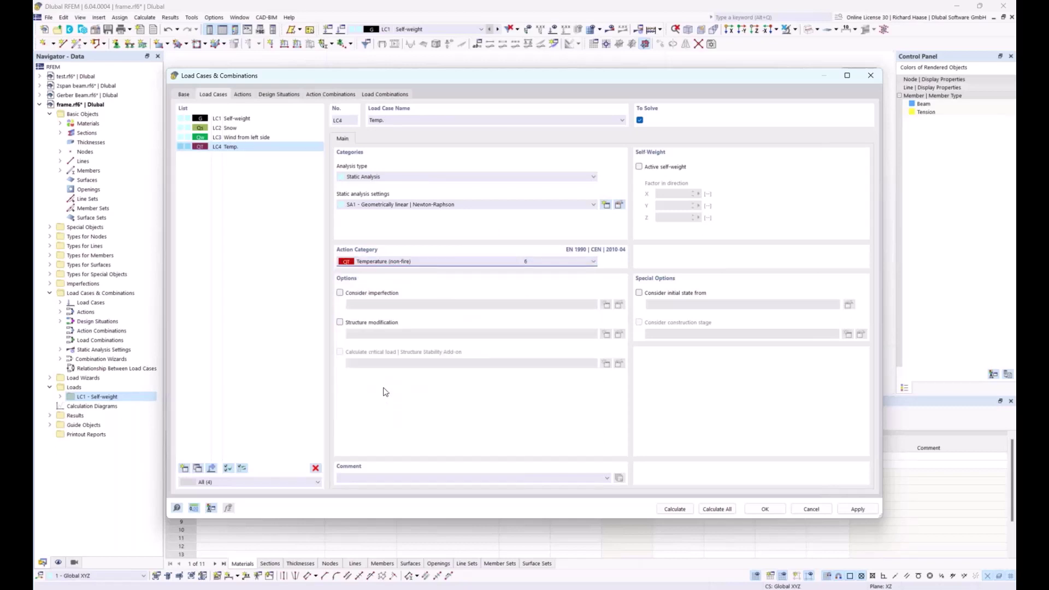
- Review the actions, the design situations and the generated action combinations, including the full name of AC4
{"action": "left_click", "coordinate": [243, 95]}
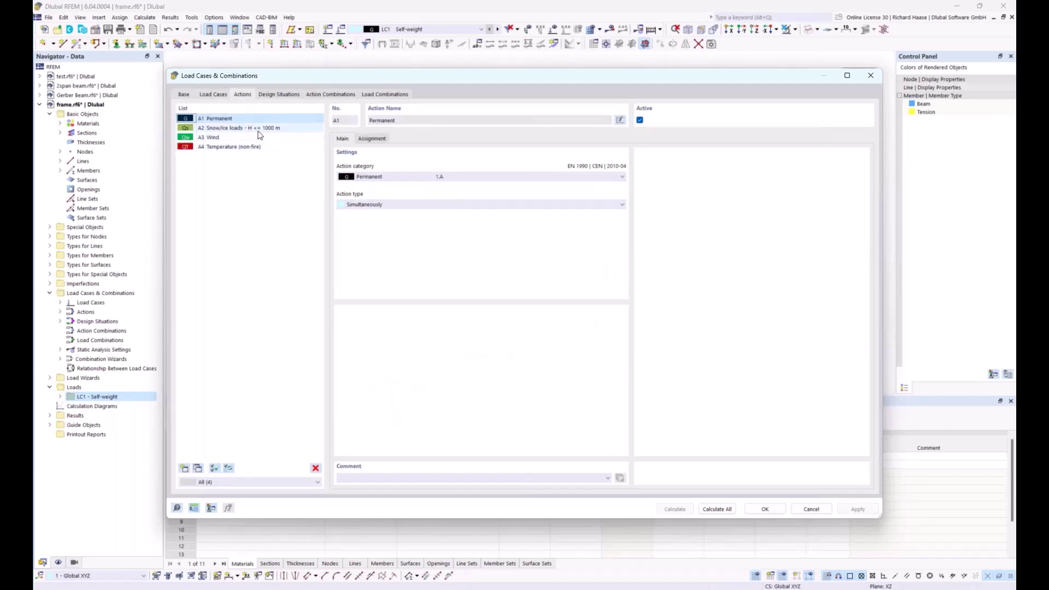
{"action": "left_click", "coordinate": [228, 140]}
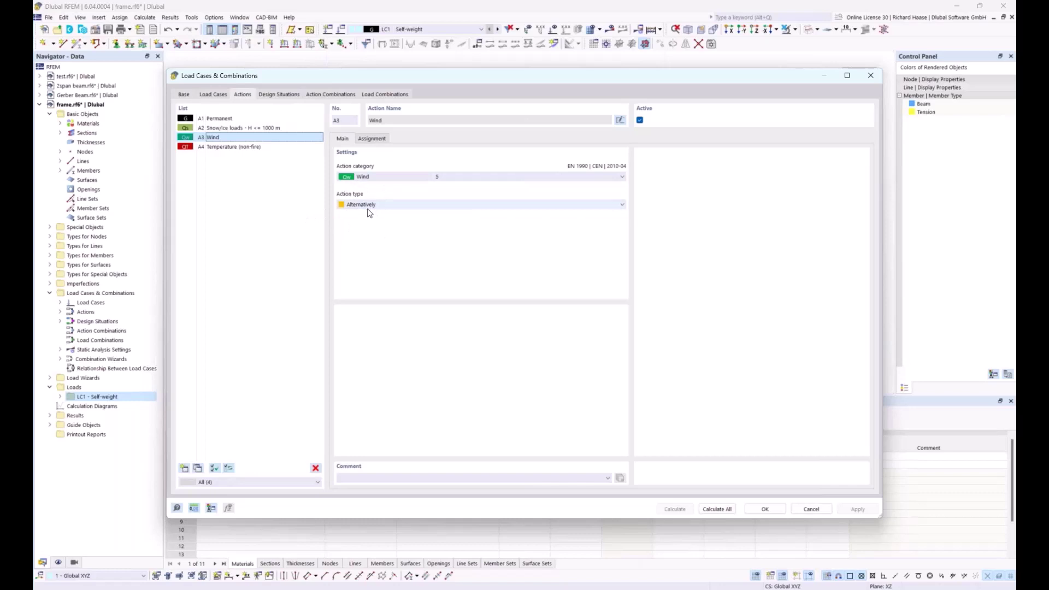
{"action": "left_click", "coordinate": [282, 95]}
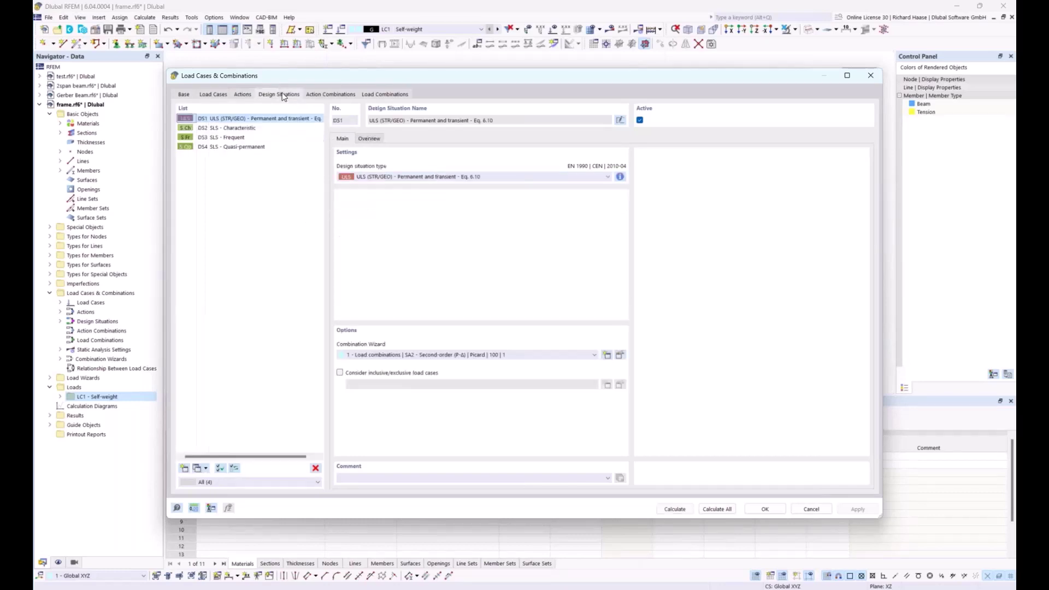
{"action": "left_click", "coordinate": [326, 95]}
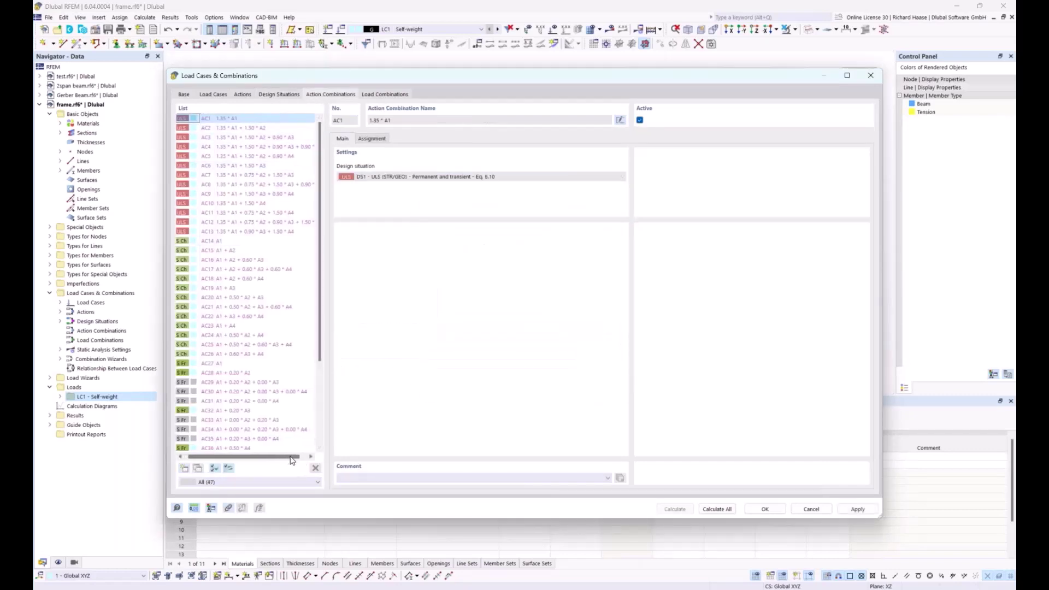
{"action": "left_click_drag", "start_coordinate": [289, 461], "coordinate": [298, 461]}
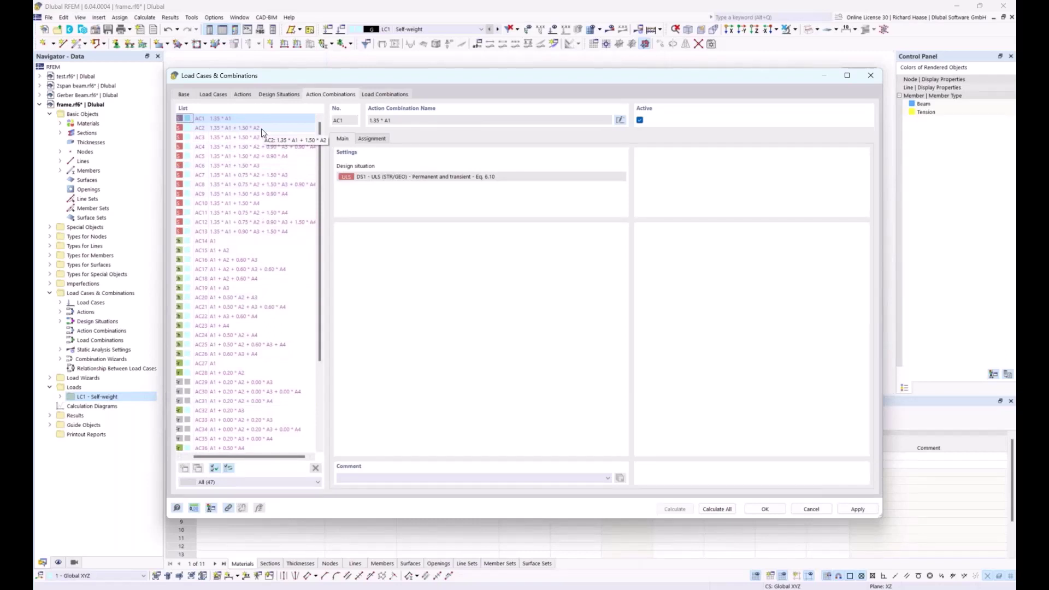
{"action": "left_click", "coordinate": [271, 146]}
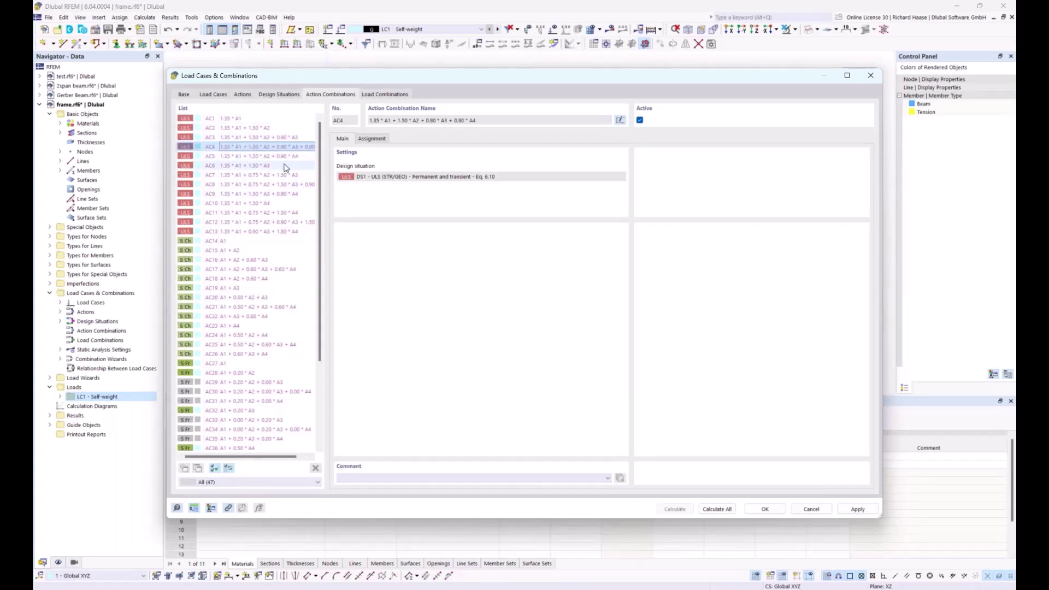
{"action": "left_click_drag", "start_coordinate": [277, 456], "coordinate": [288, 456]}
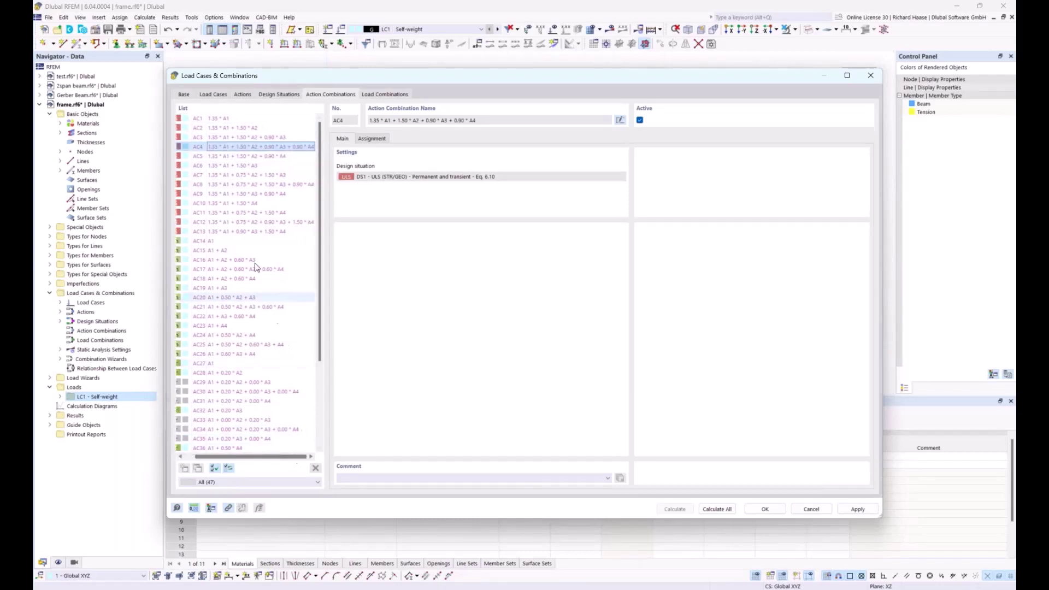
- Compare the leading actions and factors assigned in action combinations AC4, AC9 and AC11, view the load combinations and close the dialog
{"action": "left_click", "coordinate": [375, 141]}
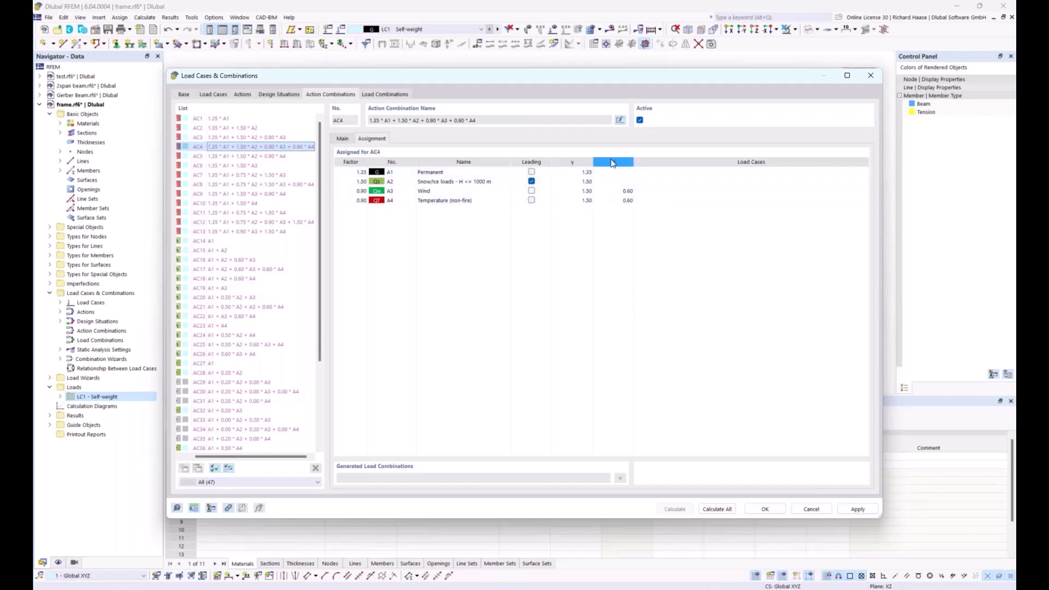
{"action": "left_click", "coordinate": [246, 128]}
{"action": "left_click", "coordinate": [243, 137]}
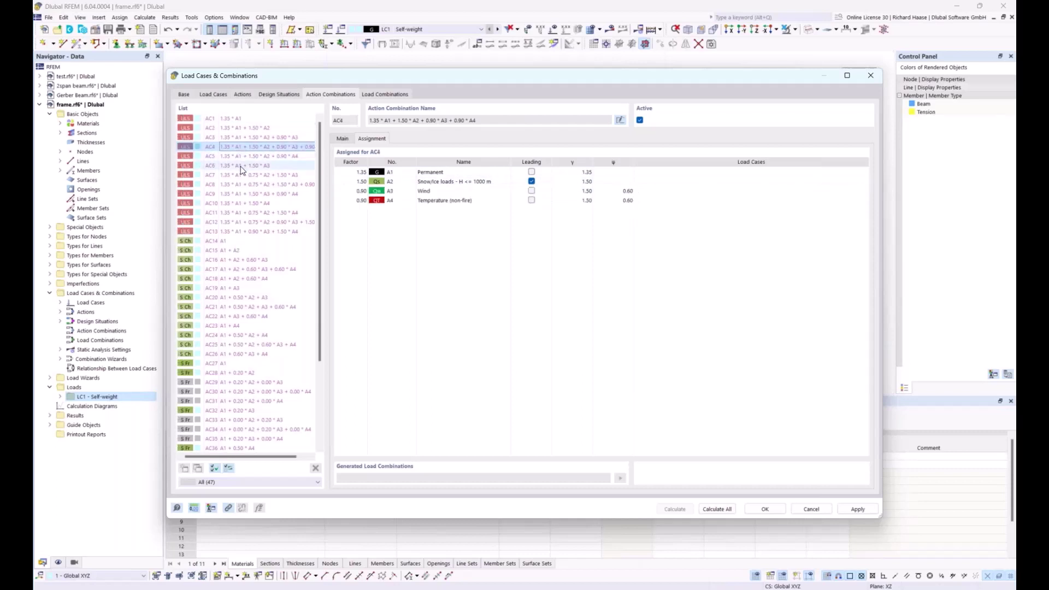
{"action": "left_click", "coordinate": [241, 166]}
{"action": "left_click", "coordinate": [239, 174]}
{"action": "left_click", "coordinate": [247, 194]}
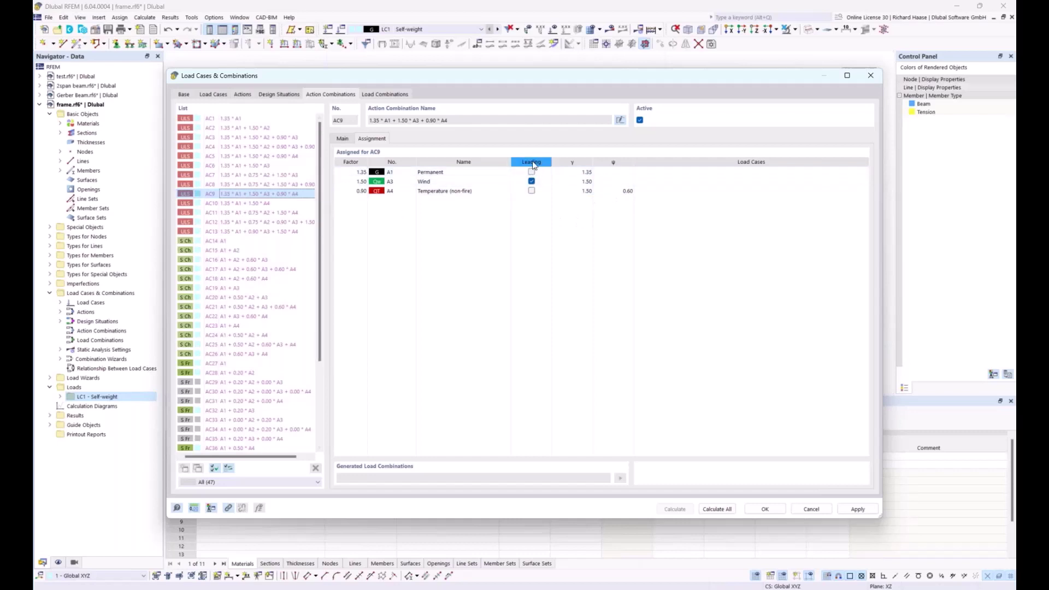
{"action": "left_click", "coordinate": [243, 203]}
{"action": "left_click", "coordinate": [245, 213]}
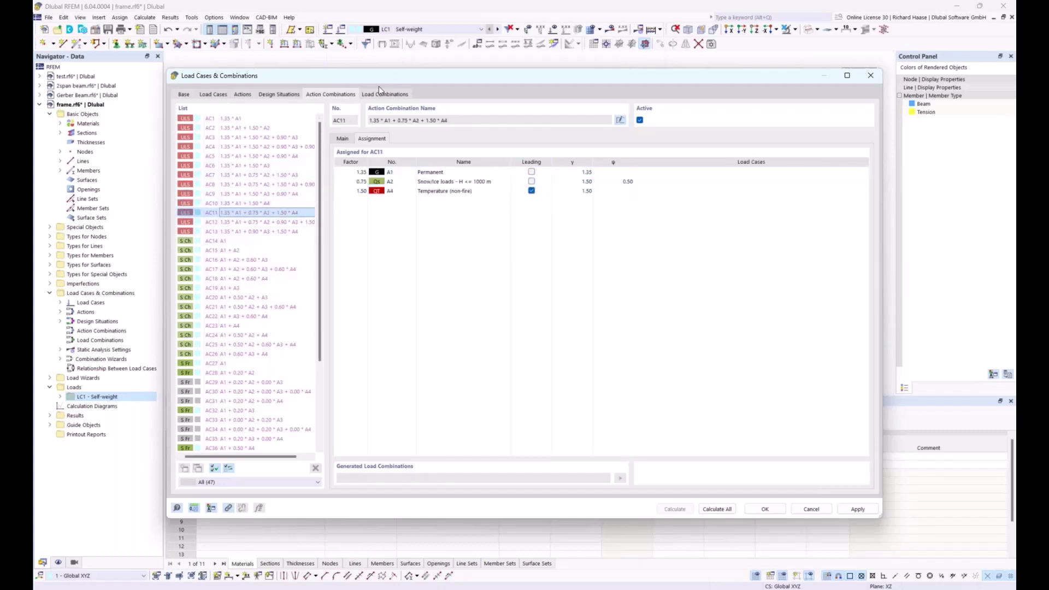
{"action": "left_click", "coordinate": [376, 96]}
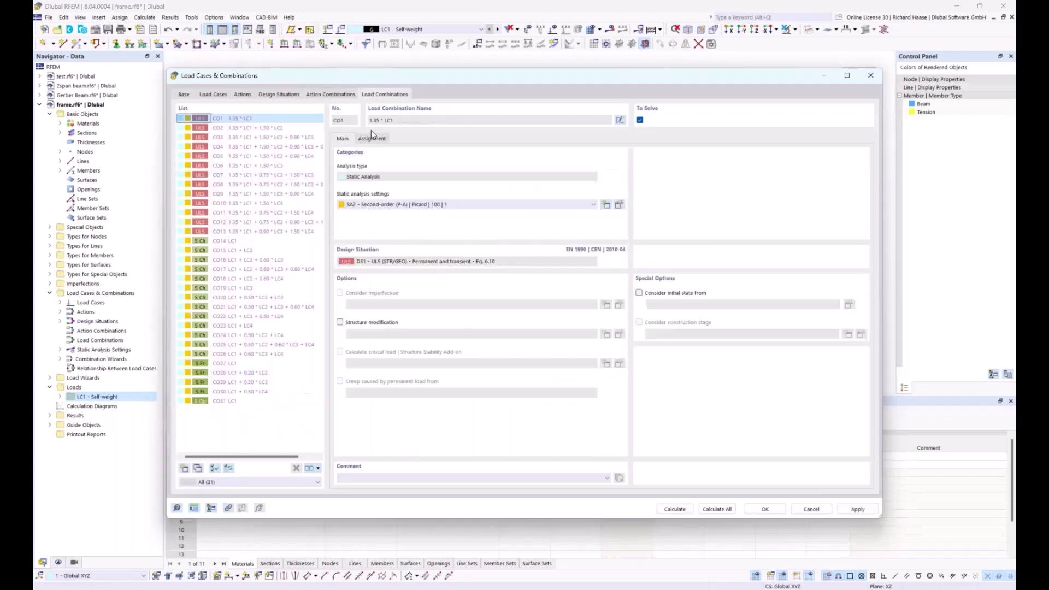
{"action": "left_click", "coordinate": [871, 77]}
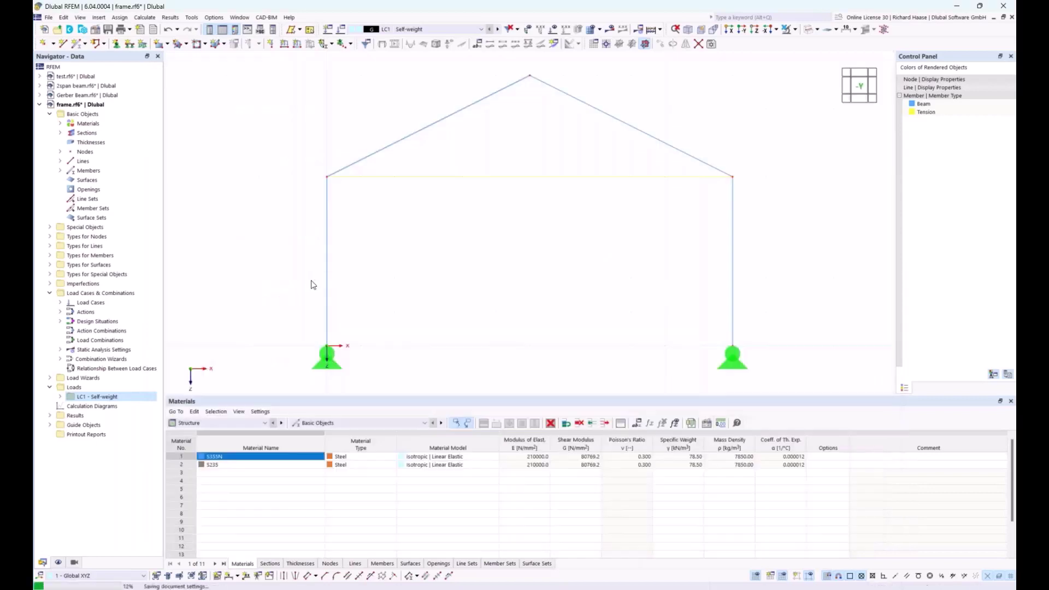
- Add load case LC2 named snow with the action category Snow/ice loads - H > 1000 m
{"action": "left_click", "coordinate": [60, 396]}
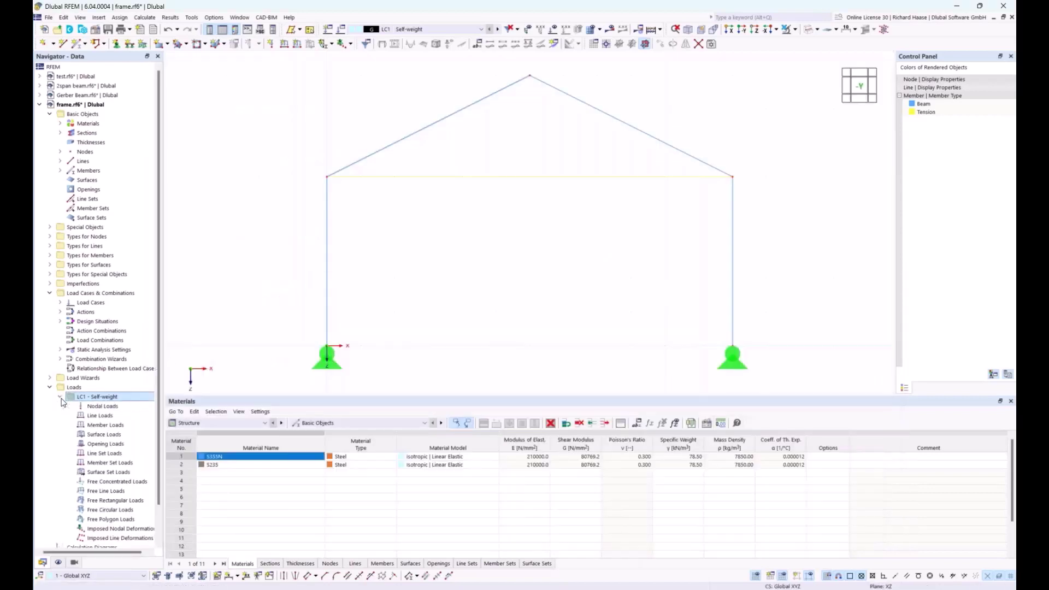
{"action": "left_click", "coordinate": [60, 397]}
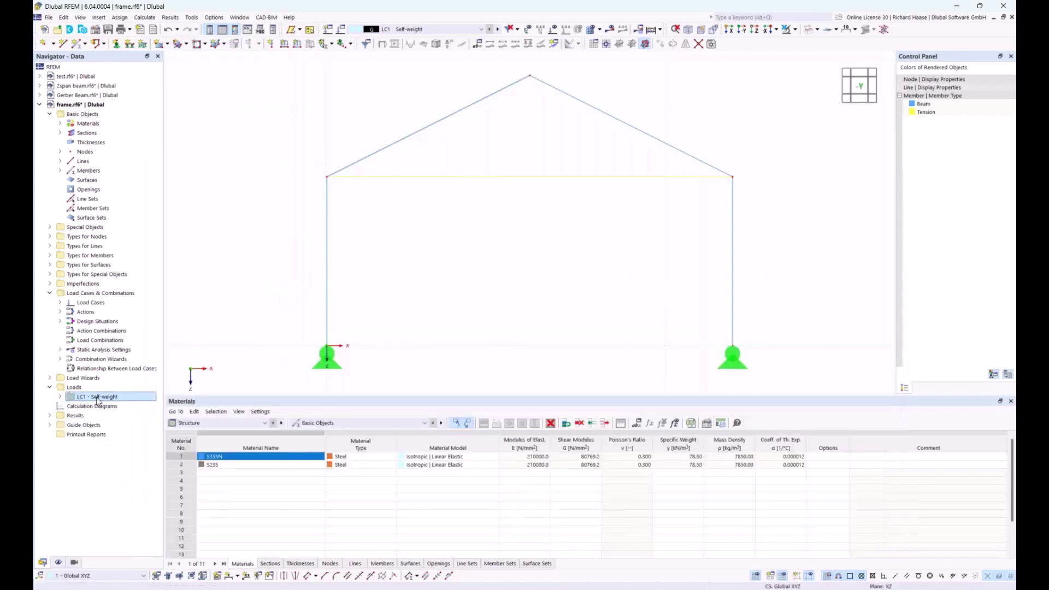
{"action": "left_click", "coordinate": [328, 34]}
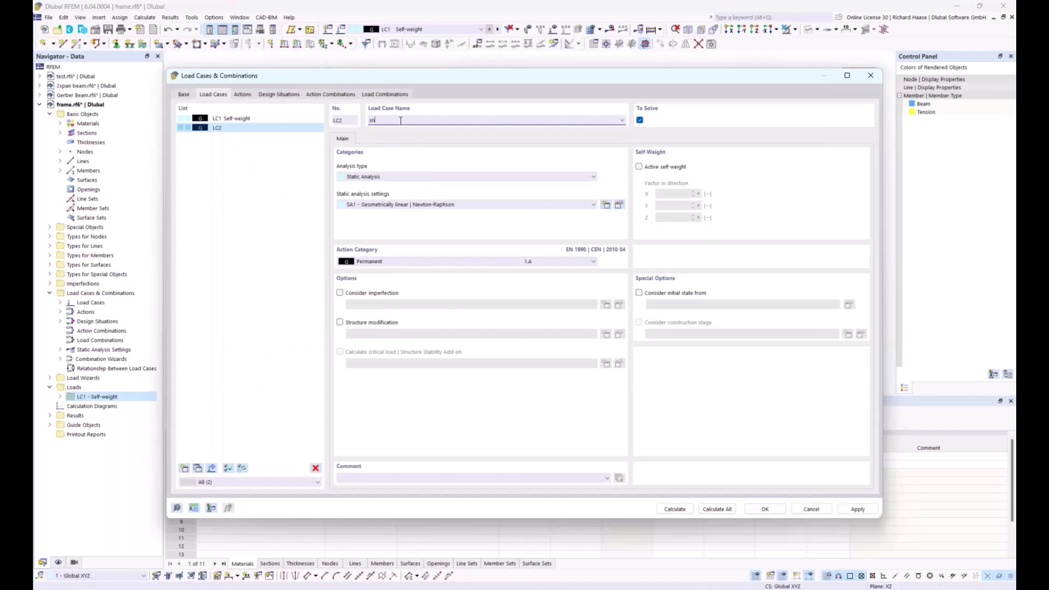
{"action": "left_click", "coordinate": [392, 261]}
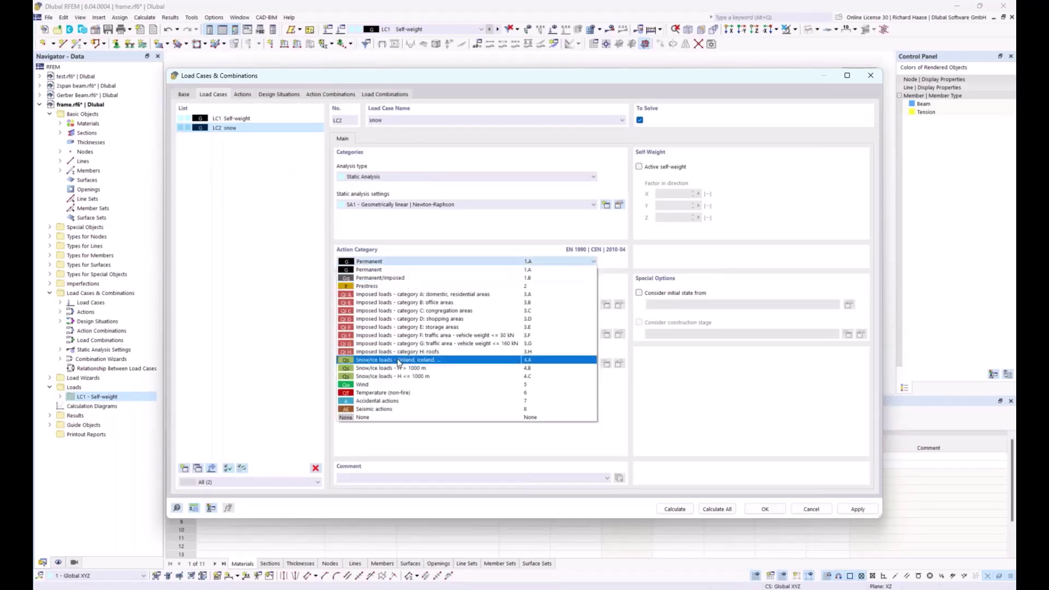
{"action": "left_click", "coordinate": [396, 370]}
- Add load case LC3 named wind with the action category Wind
{"action": "left_click", "coordinate": [184, 468]}
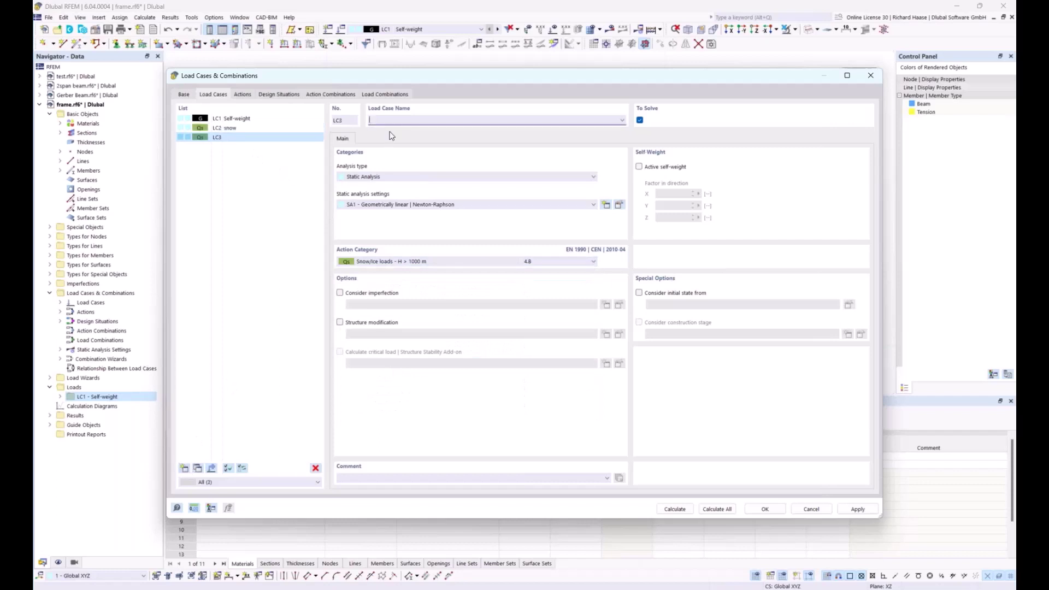
{"action": "left_click", "coordinate": [396, 119]}
{"action": "type", "text": "wind"}
{"action": "left_click", "coordinate": [395, 261]}
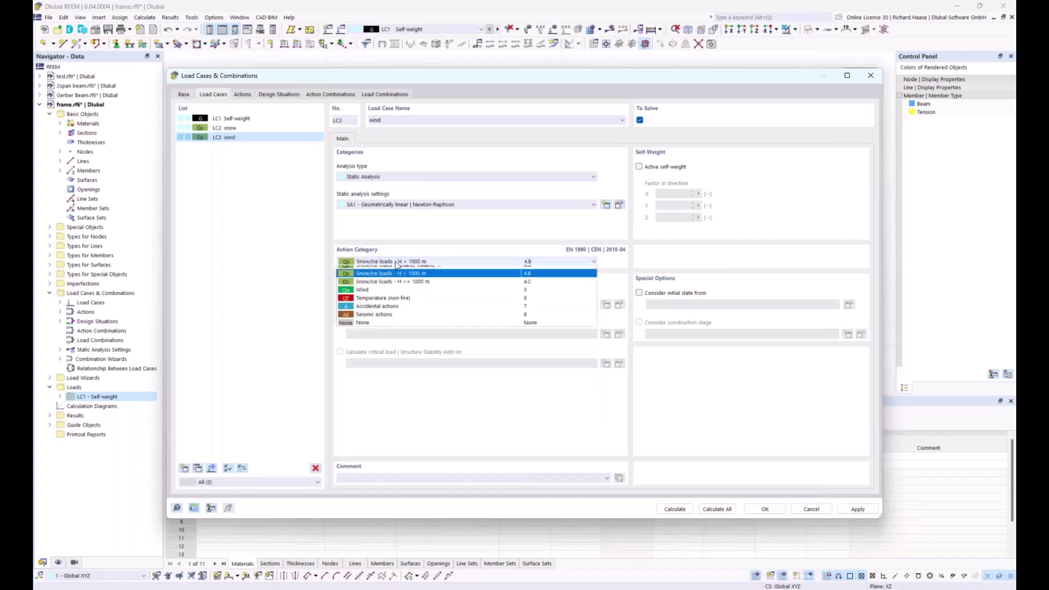
{"action": "left_click", "coordinate": [377, 384]}
- Add load case LC4 named temp with the action category Temperature (non-fire) and save the load cases
{"action": "left_click", "coordinate": [186, 468]}
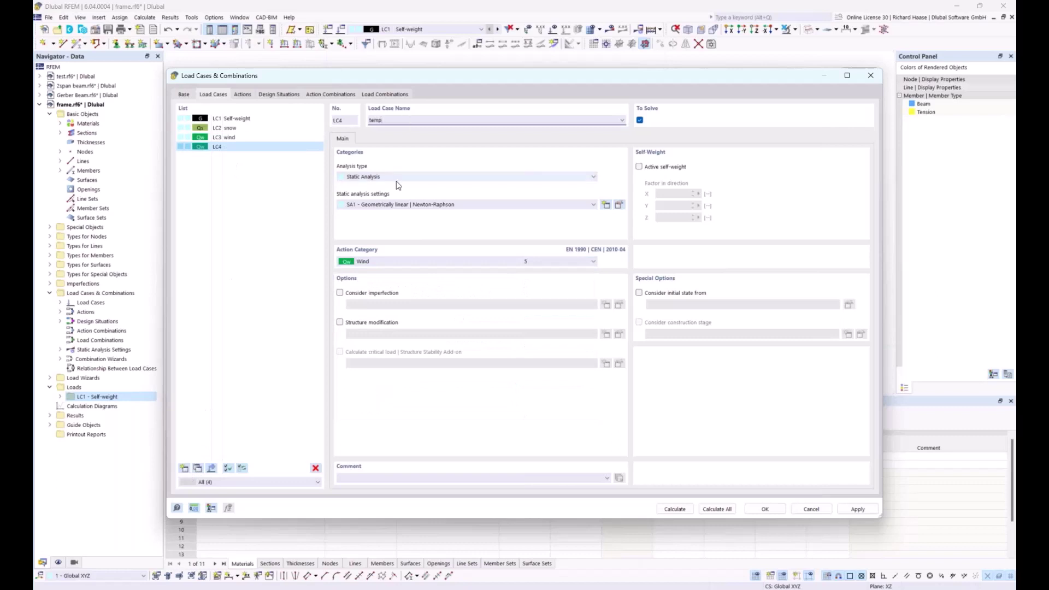
{"action": "left_click", "coordinate": [366, 261]}
{"action": "left_click", "coordinate": [385, 390]}
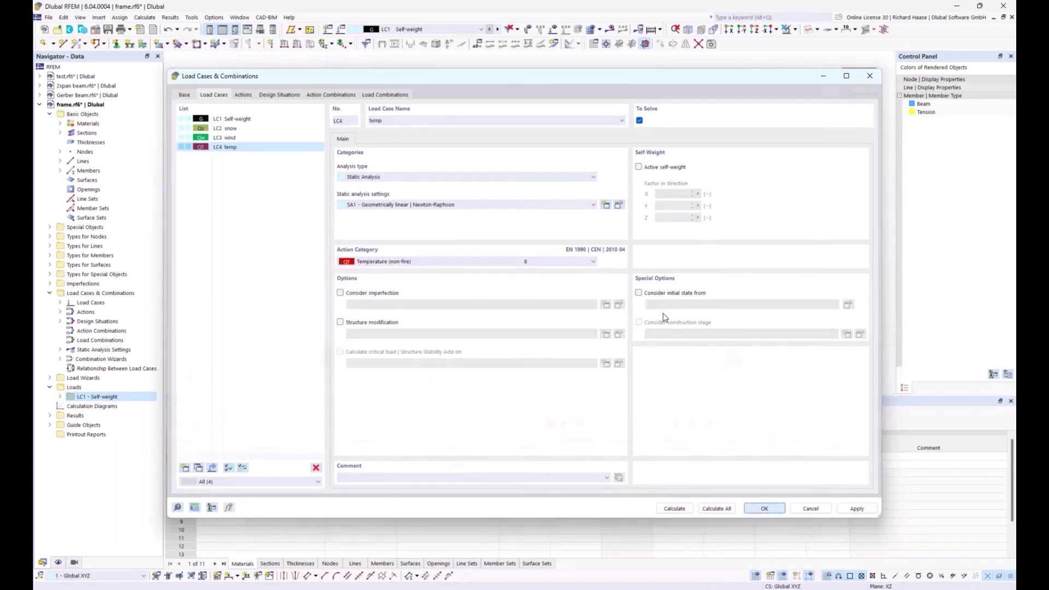
{"action": "key", "text": "Return"}
- Start a new uniform force member load in load case LC2 snow, acting globally in Z on projected length
{"action": "left_click", "coordinate": [60, 406]}
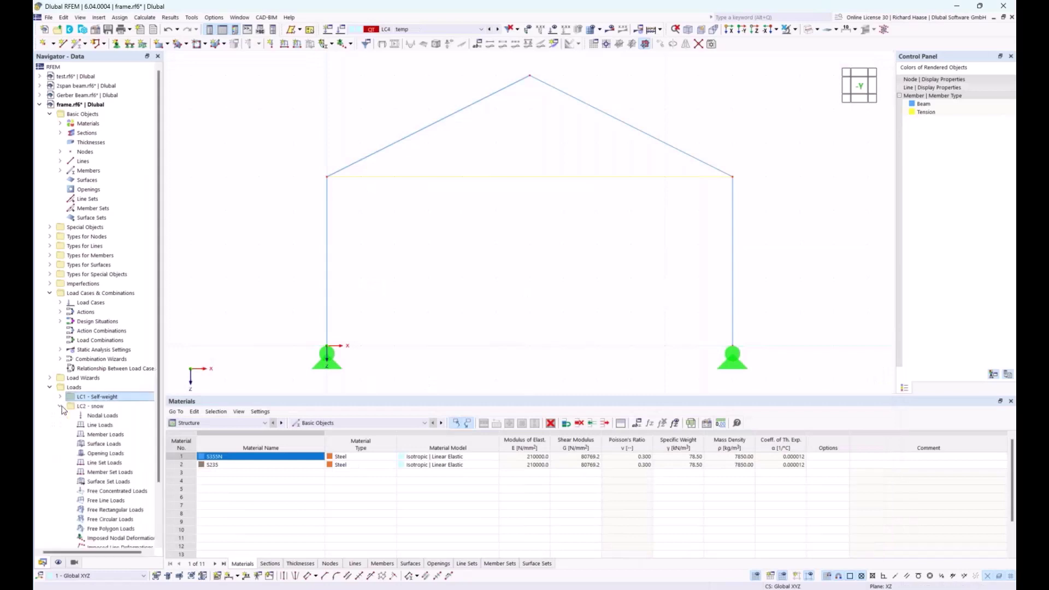
{"action": "right_click", "coordinate": [110, 435]}
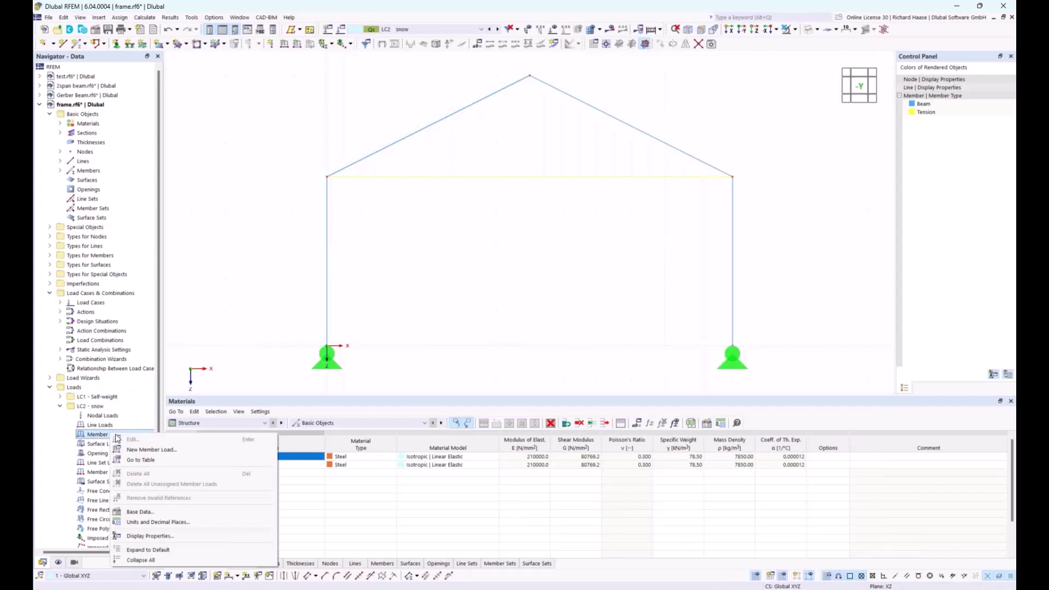
{"action": "left_click", "coordinate": [148, 451]}
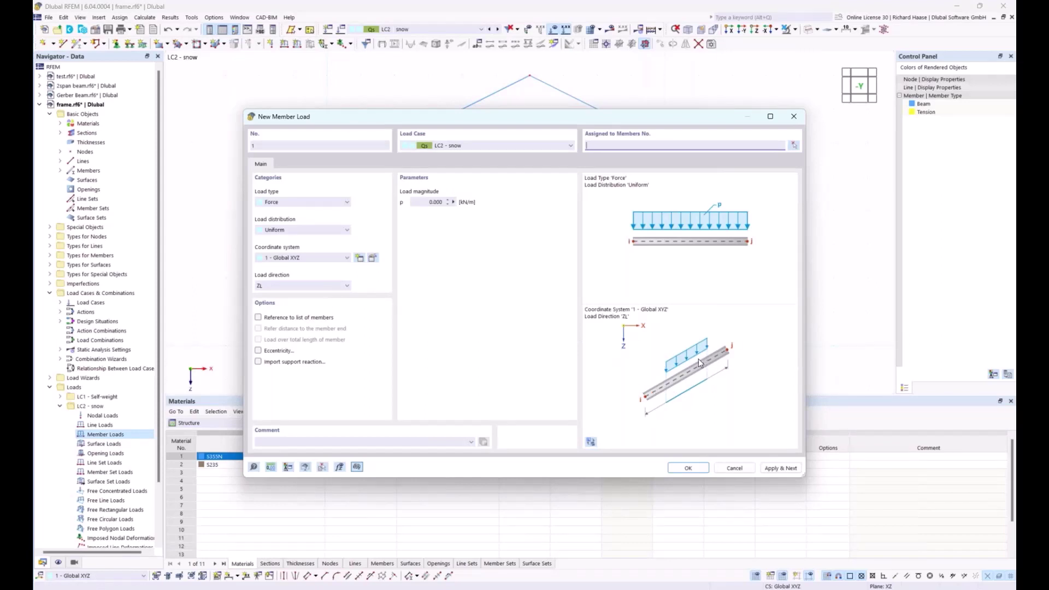
{"action": "left_click", "coordinate": [278, 284]}
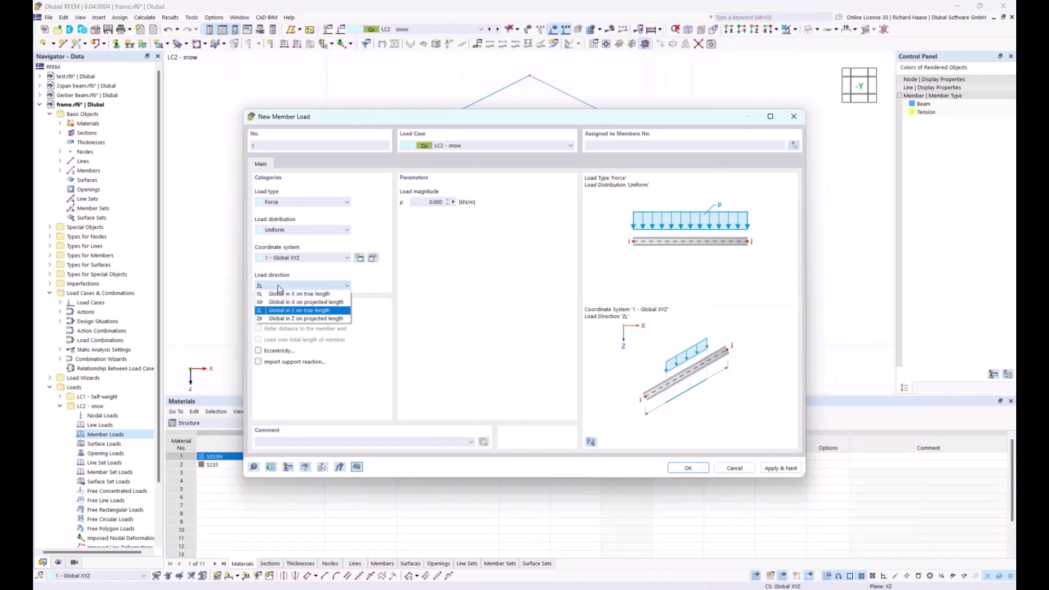
{"action": "left_click", "coordinate": [303, 320]}
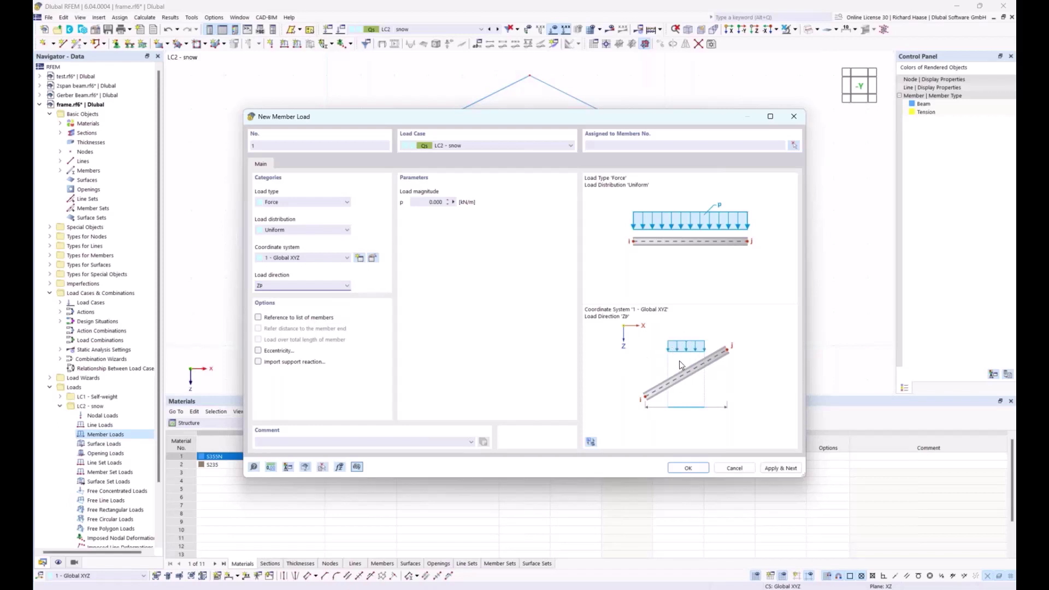
- Assign the snow load to the two sloping roof members and set its magnitude to 1 kN/m
{"action": "left_click", "coordinate": [793, 145]}
{"action": "left_click", "coordinate": [473, 104]}
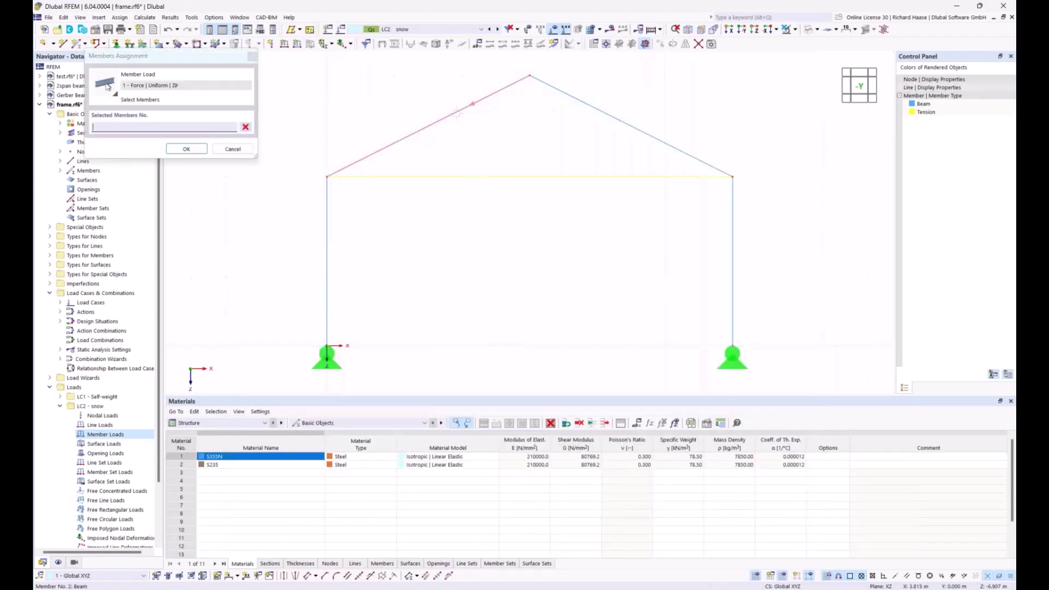
{"action": "left_click", "coordinate": [611, 115]}
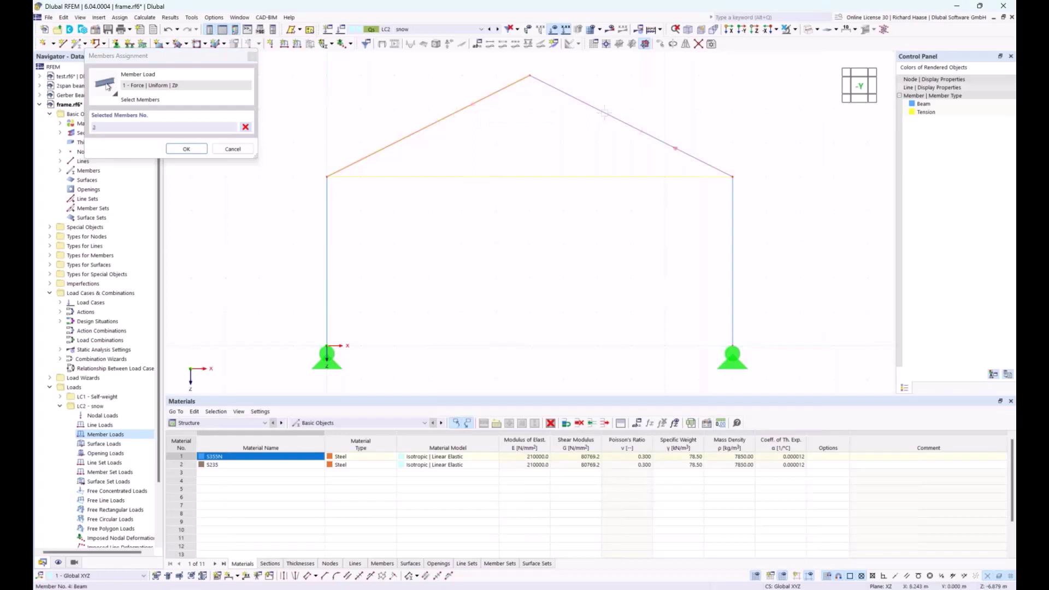
{"action": "left_click", "coordinate": [186, 150]}
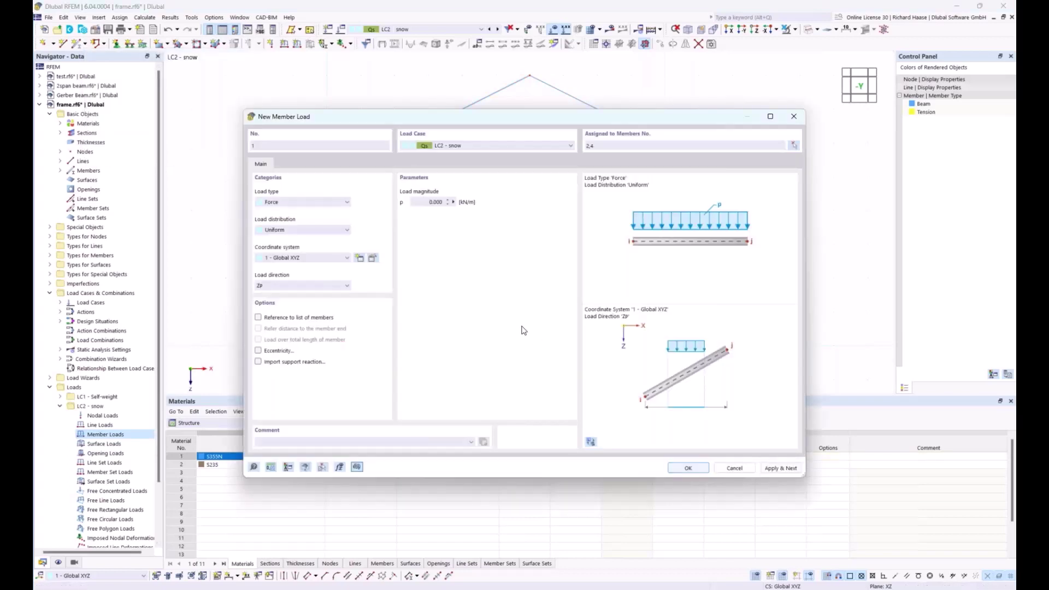
{"action": "left_click_drag", "start_coordinate": [429, 202], "coordinate": [480, 204]}
{"action": "type", "text": "1"}
{"action": "left_click", "coordinate": [680, 468]}
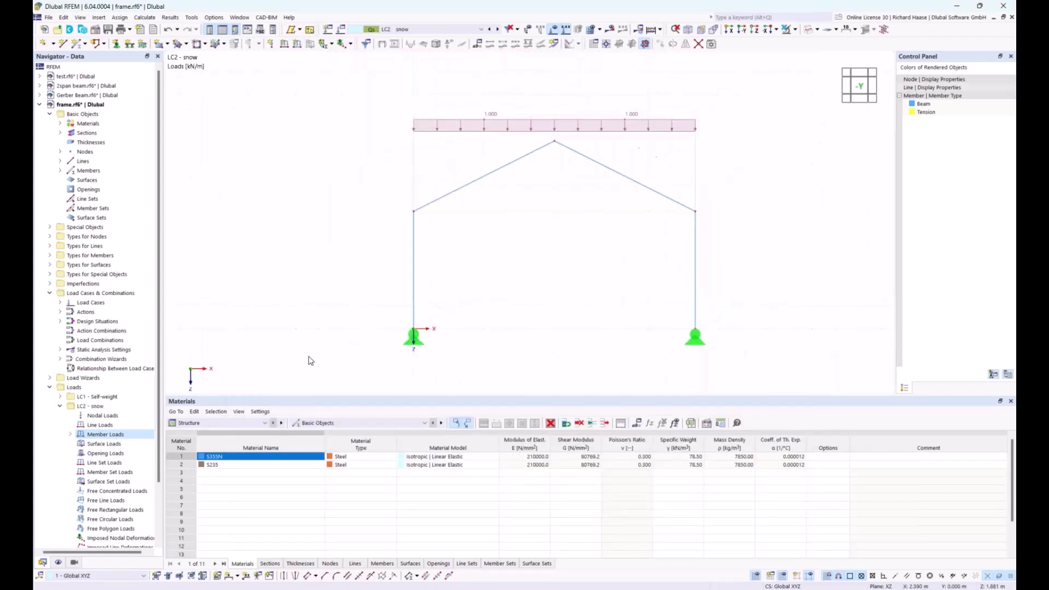
- Start a new uniform force member load in load case LC3 wind, using the Local xyz coordinate system
{"action": "left_click", "coordinate": [60, 406]}
{"action": "left_click", "coordinate": [60, 415]}
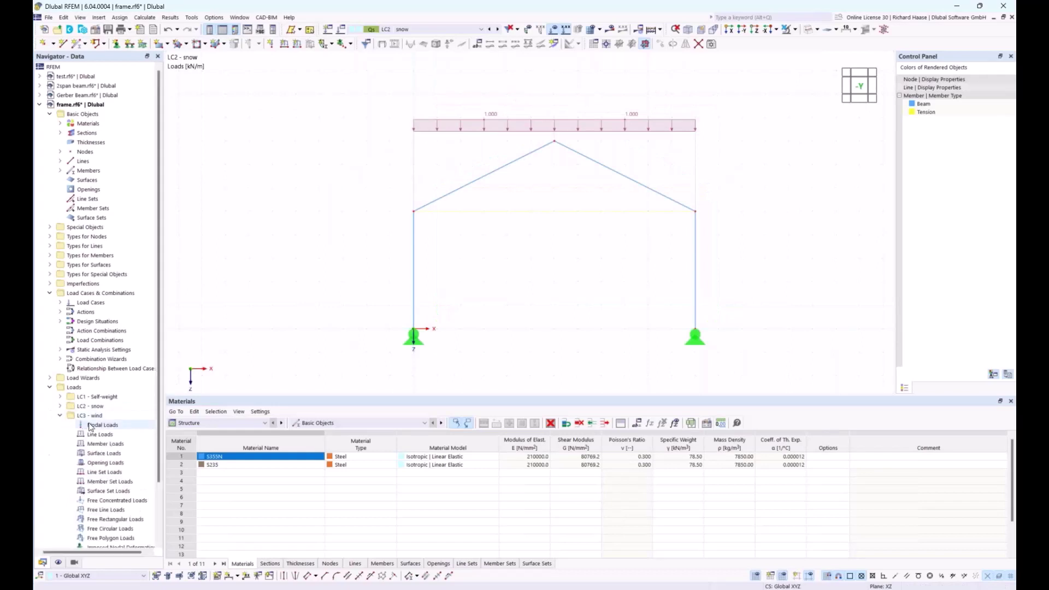
{"action": "right_click", "coordinate": [104, 444]}
{"action": "left_click", "coordinate": [136, 458]}
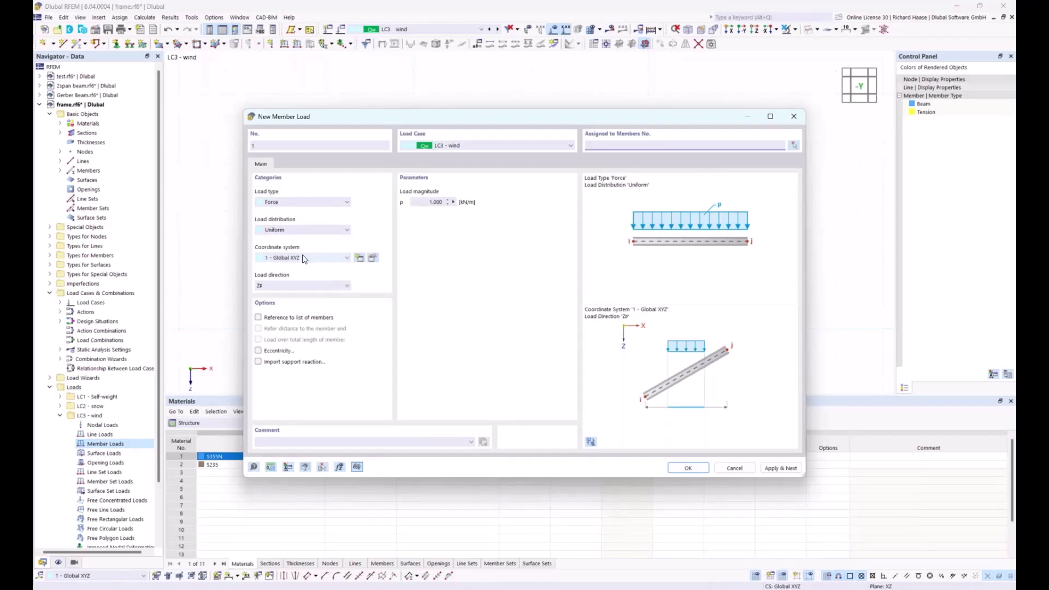
{"action": "left_click", "coordinate": [283, 258]}
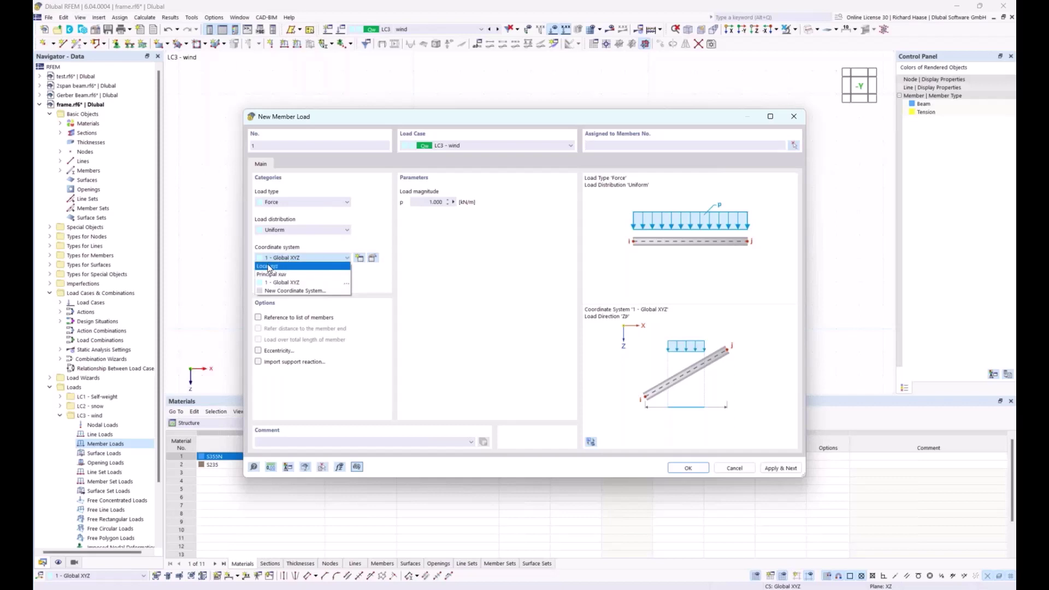
{"action": "left_click", "coordinate": [267, 267]}
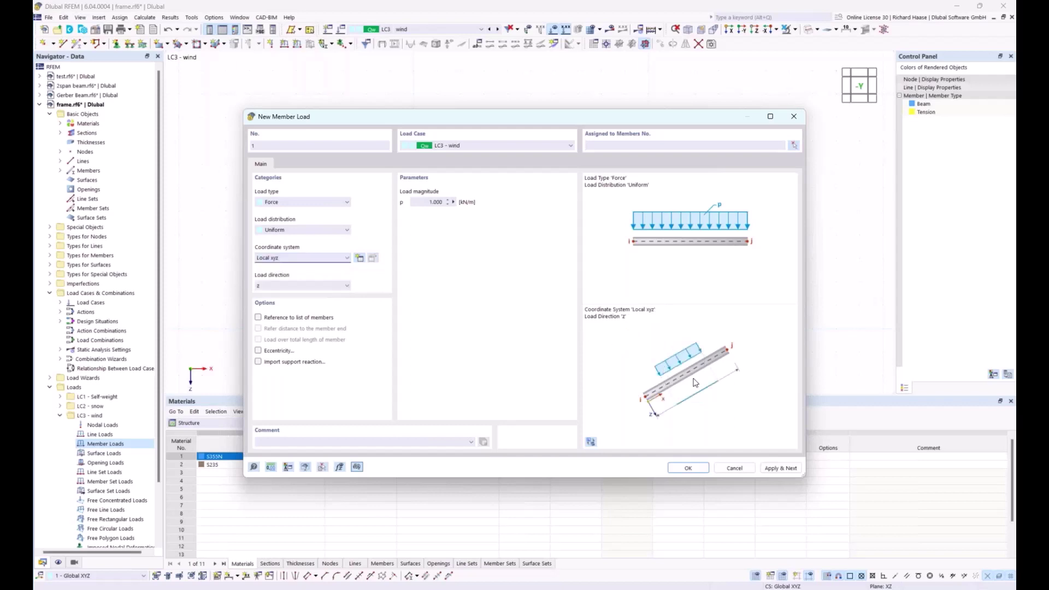
- Apply the 1 kN/m wind load to both columns and both sloping roof members
{"action": "left_click", "coordinate": [794, 146]}
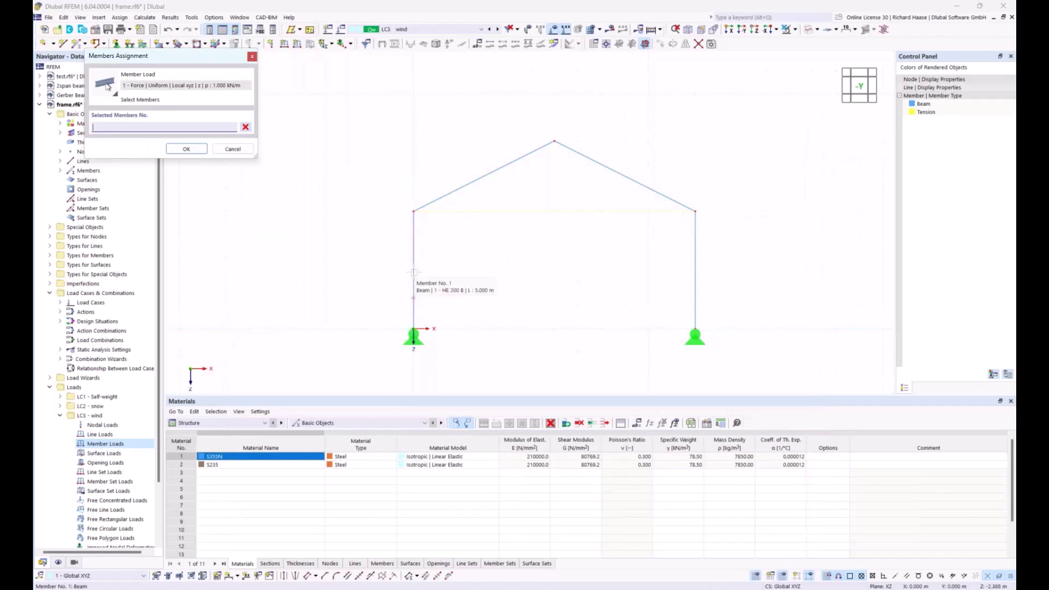
{"action": "left_click", "coordinate": [415, 272]}
{"action": "left_click", "coordinate": [475, 180]}
{"action": "left_click", "coordinate": [656, 191]}
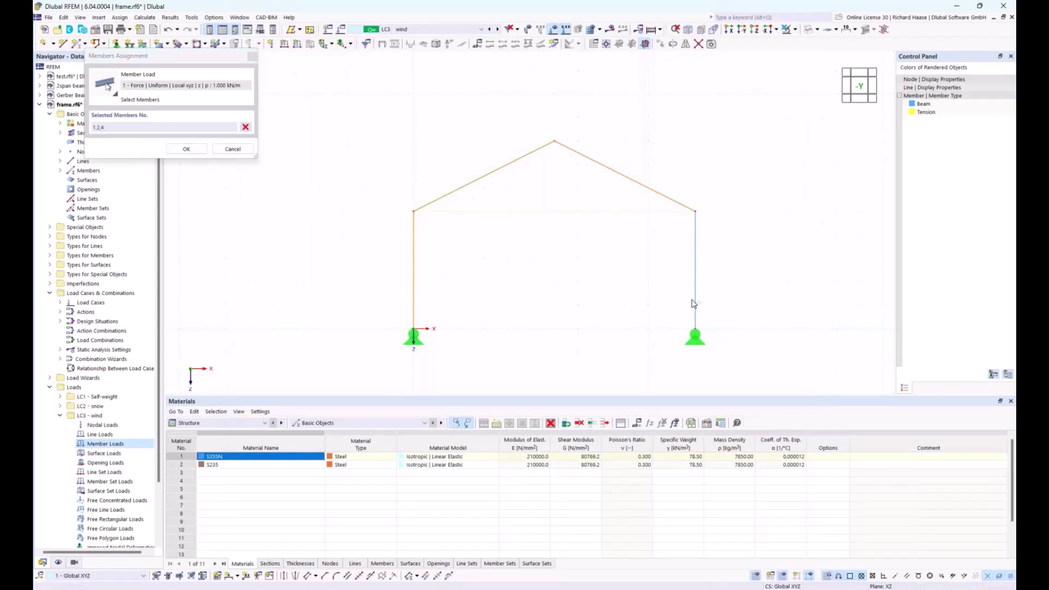
{"action": "left_click", "coordinate": [693, 300]}
{"action": "left_click", "coordinate": [186, 148]}
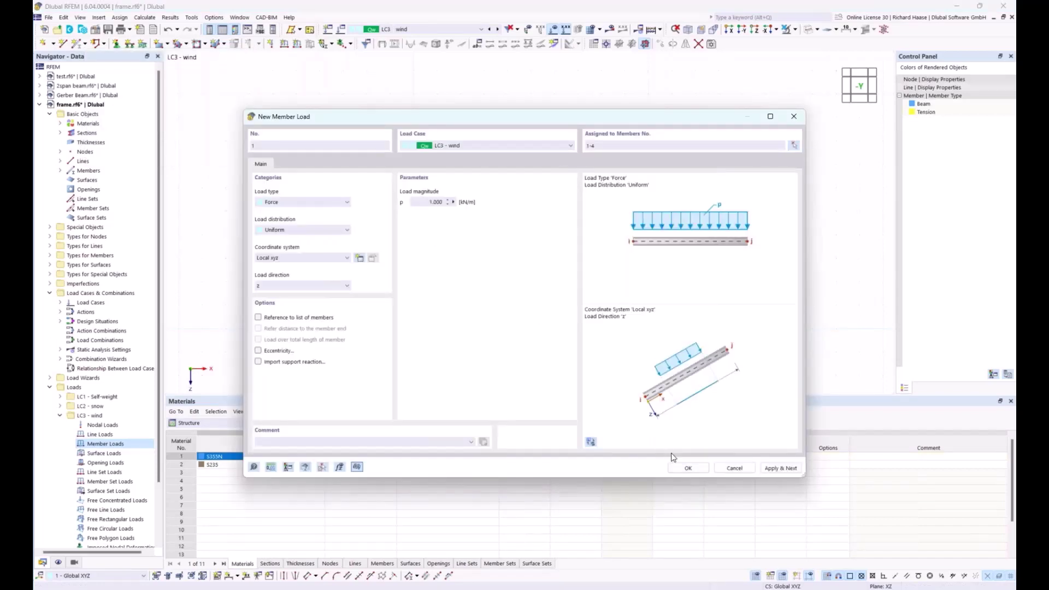
{"action": "left_click", "coordinate": [686, 468]}
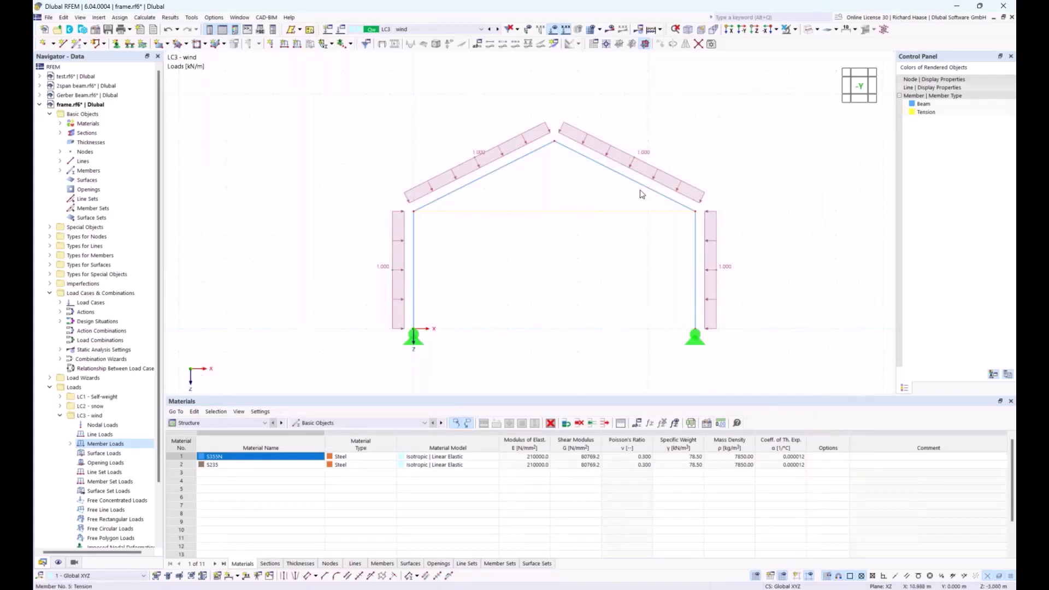
- Reverse the wind load direction on the right roof member and the right column by making their 1 kN/m magnitudes negative
{"action": "double_click", "coordinate": [641, 171]}
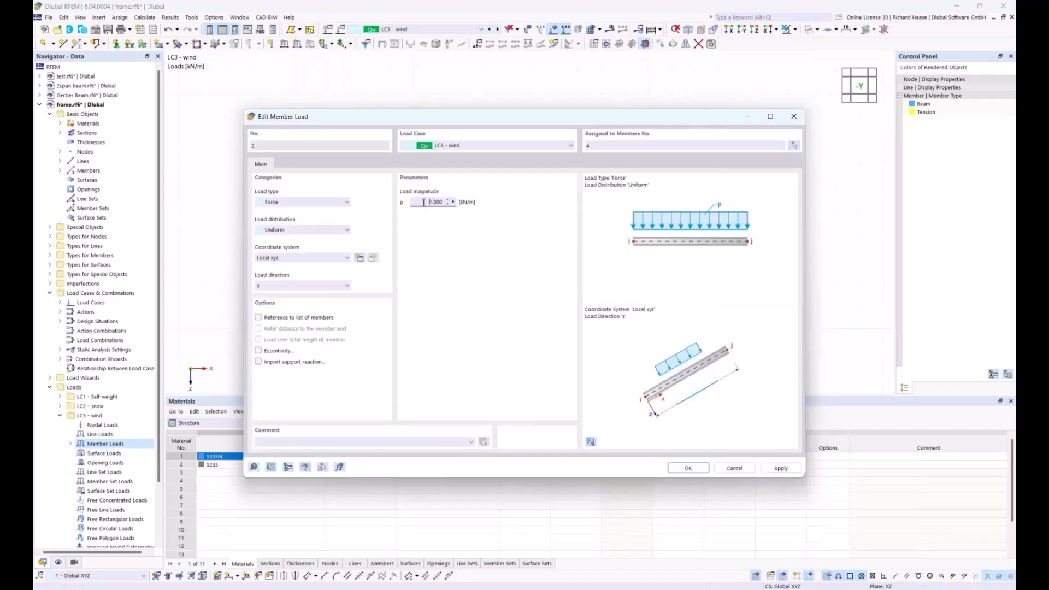
{"action": "left_click", "coordinate": [698, 472]}
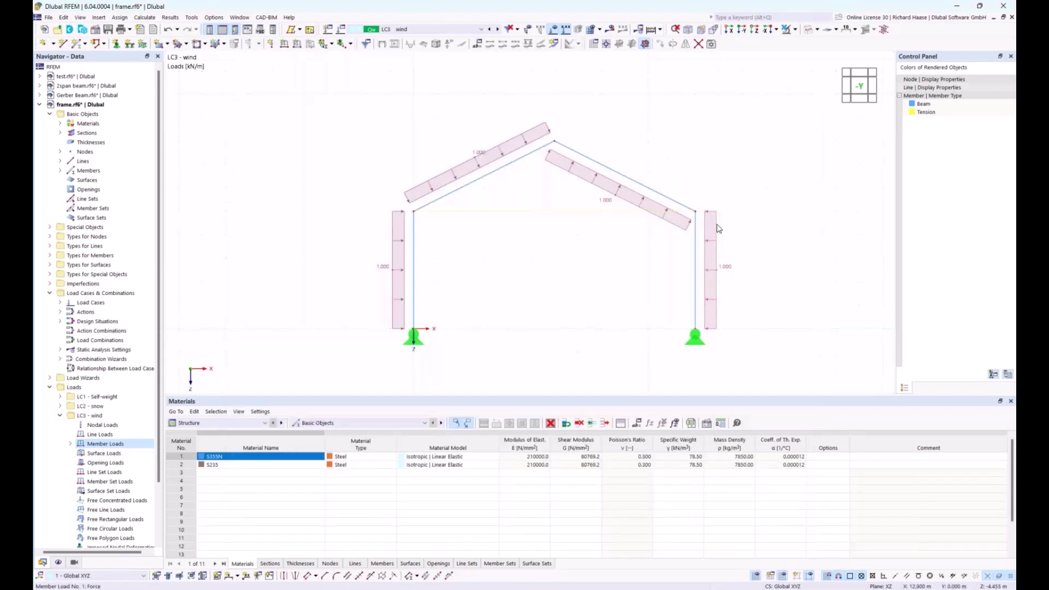
{"action": "double_click", "coordinate": [715, 228]}
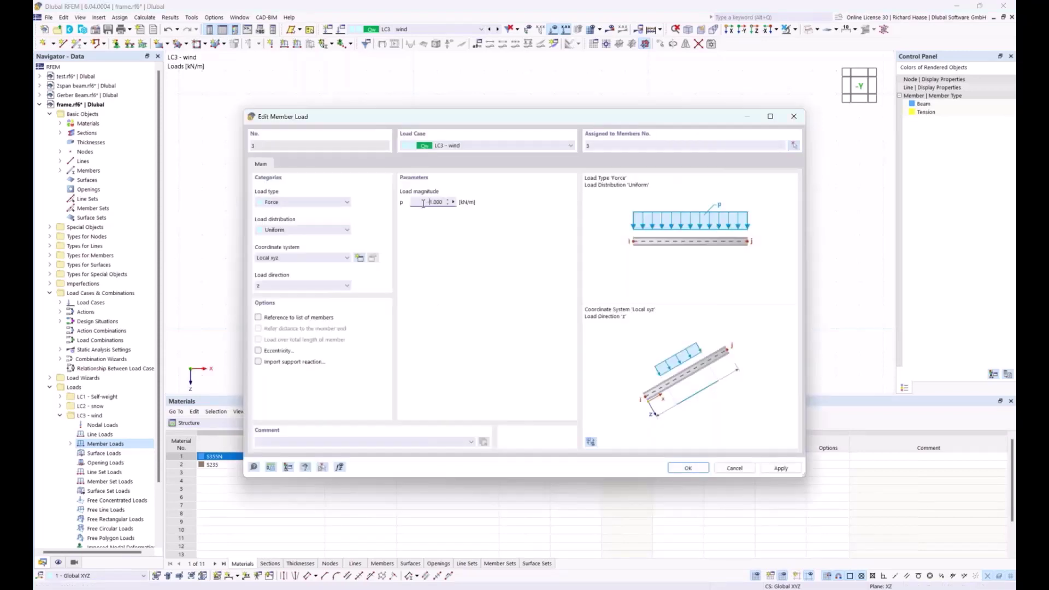
{"action": "left_click", "coordinate": [677, 463]}
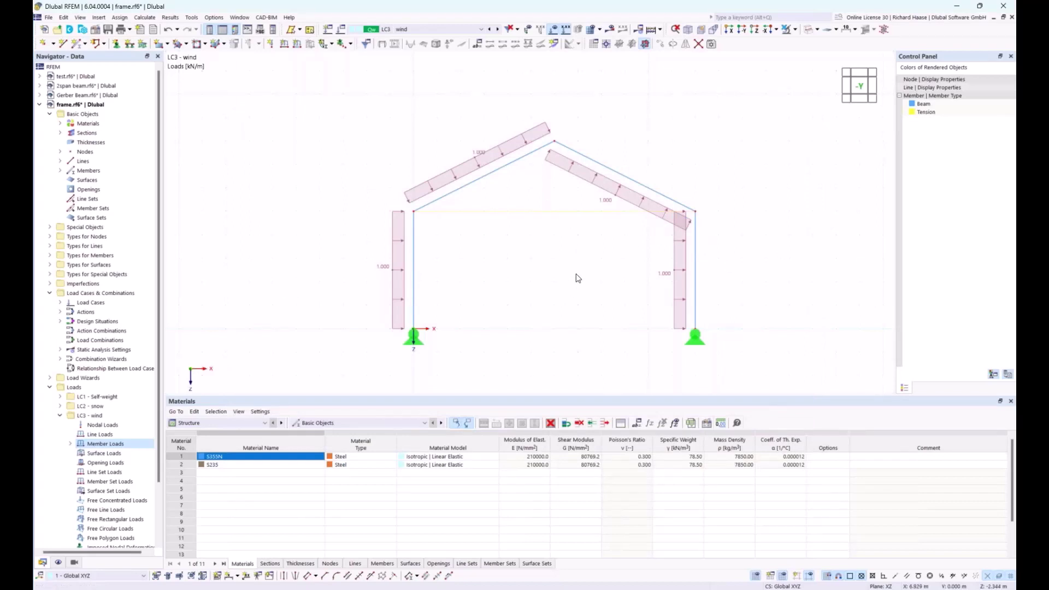
- Start a new member load in load case LC4 temp with the load type Temperature Change
{"action": "left_click", "coordinate": [59, 416]}
{"action": "right_click", "coordinate": [105, 453]}
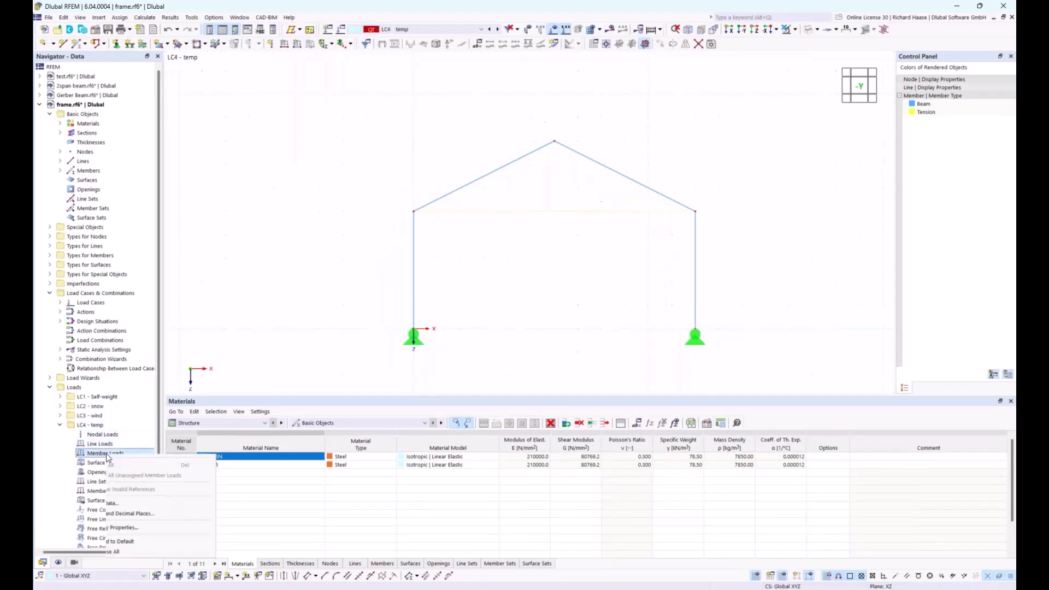
{"action": "left_click", "coordinate": [144, 470]}
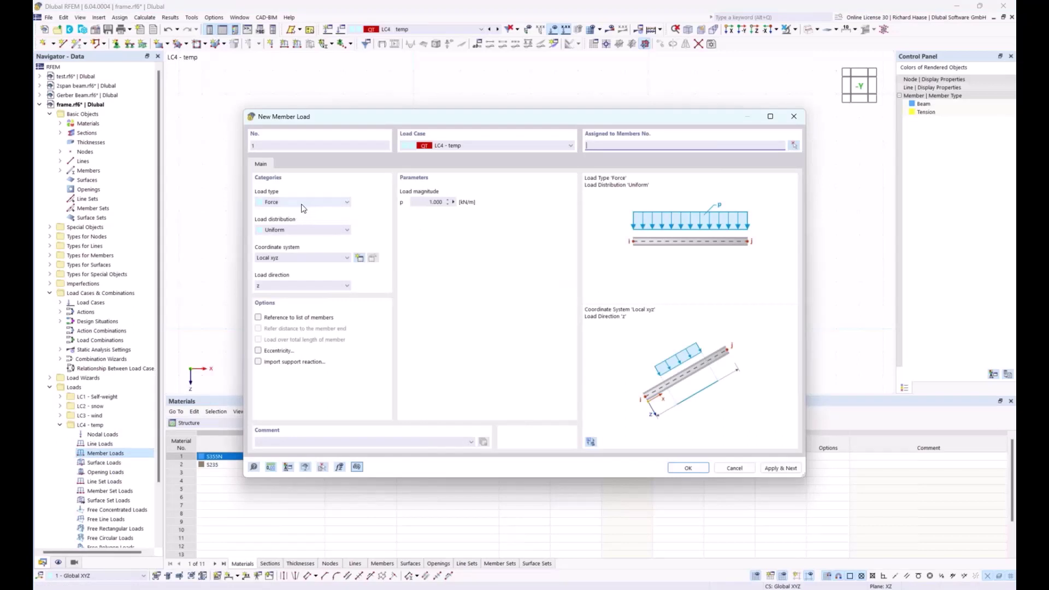
{"action": "left_click", "coordinate": [303, 203]}
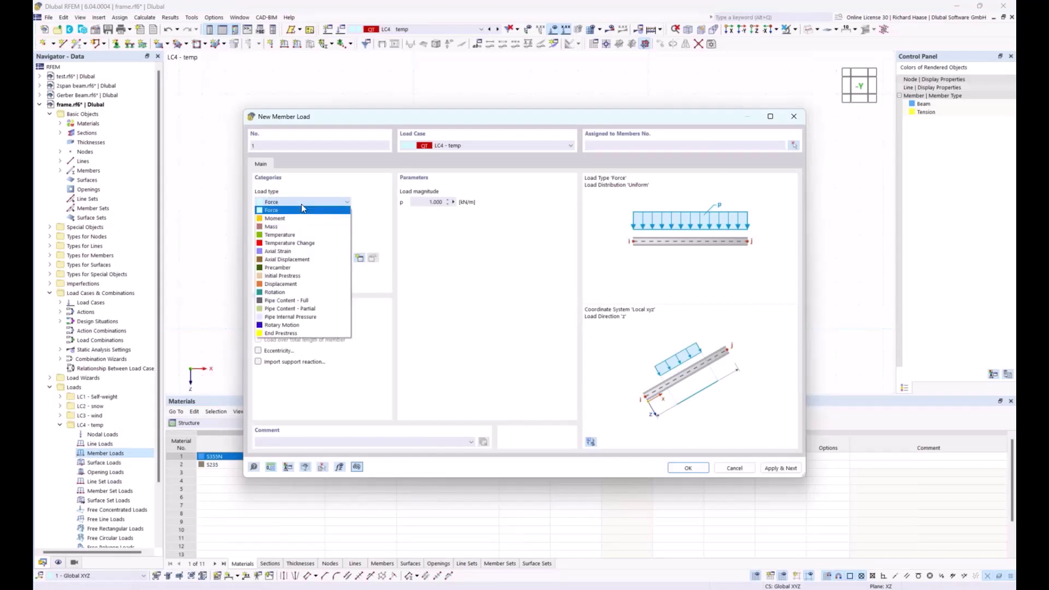
{"action": "left_click", "coordinate": [309, 246]}
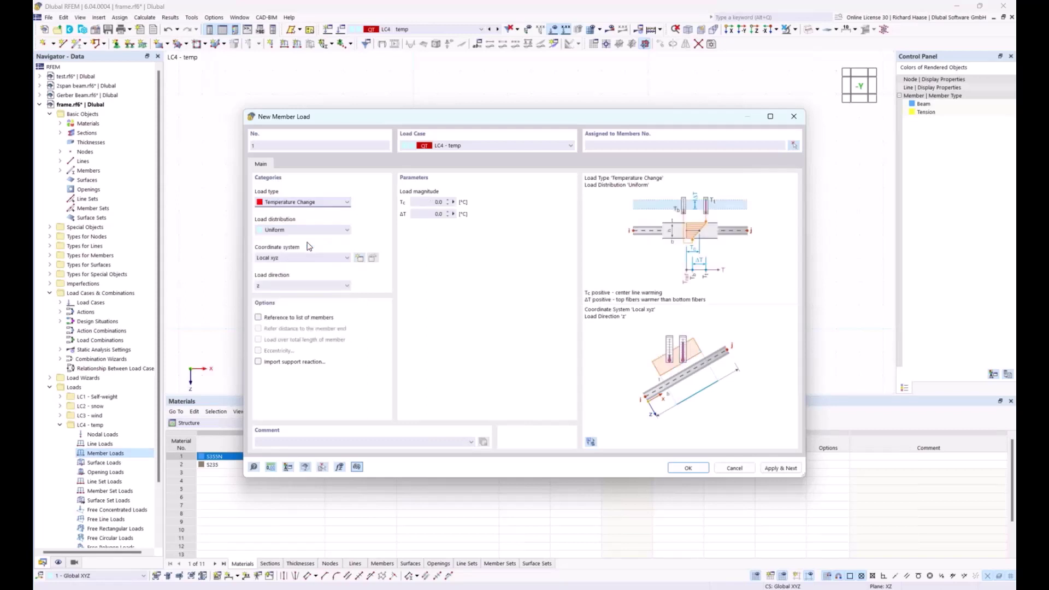
- Set the centre-line temperature Tc to 35 °C and apply the load to both columns and both roof members
{"action": "left_click", "coordinate": [424, 201]}
{"action": "left_click", "coordinate": [794, 147]}
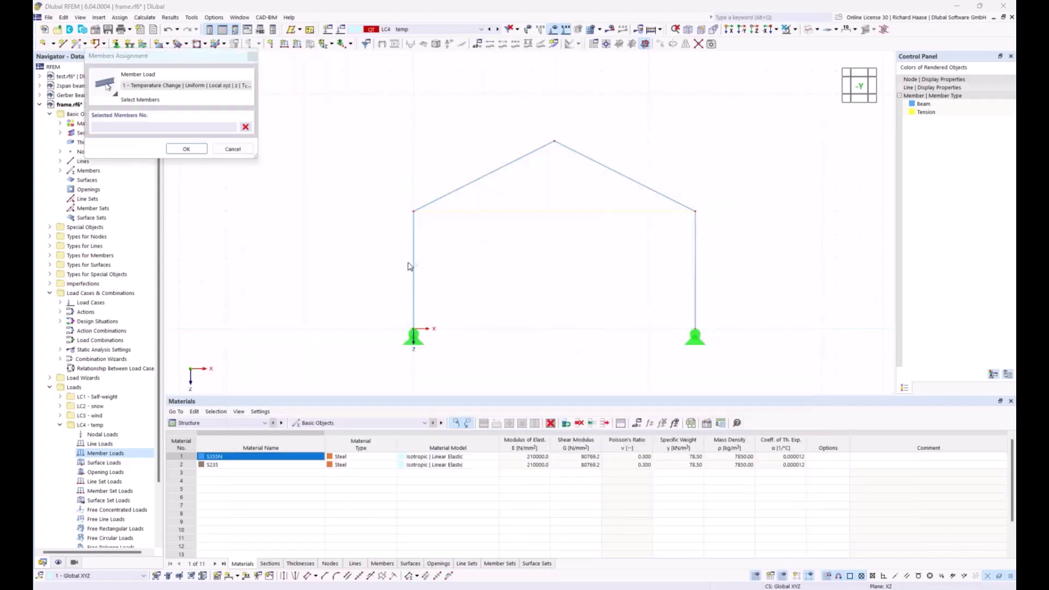
{"action": "left_click", "coordinate": [582, 159]}
{"action": "left_click", "coordinate": [695, 298]}
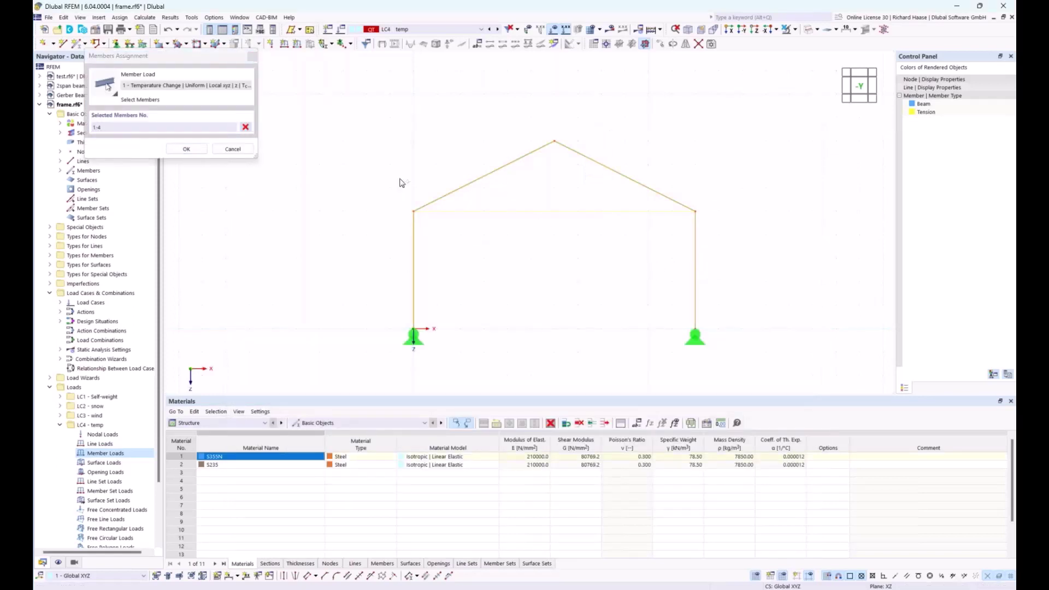
{"action": "left_click", "coordinate": [196, 148]}
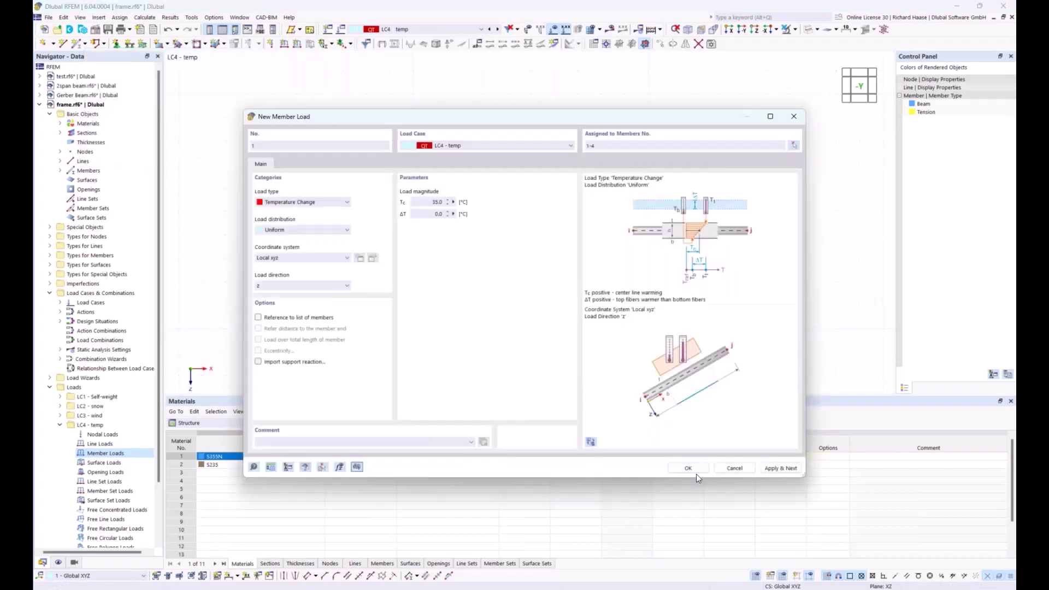
{"action": "left_click", "coordinate": [689, 468]}
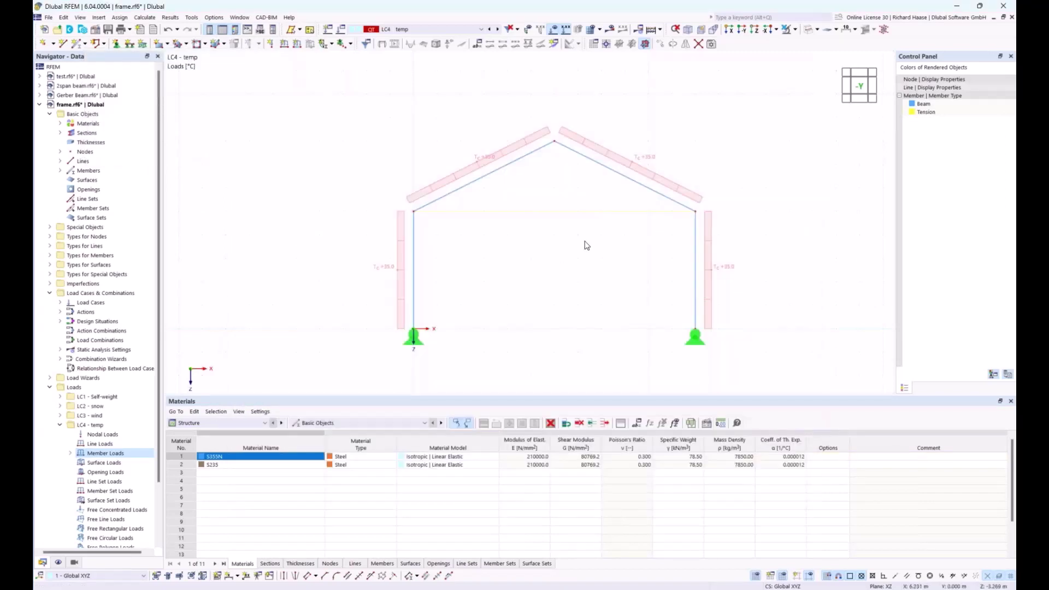
- Change the display colour of tension members to orange-red (RGB 255, 80, 21)
{"action": "double_click", "coordinate": [911, 113]}
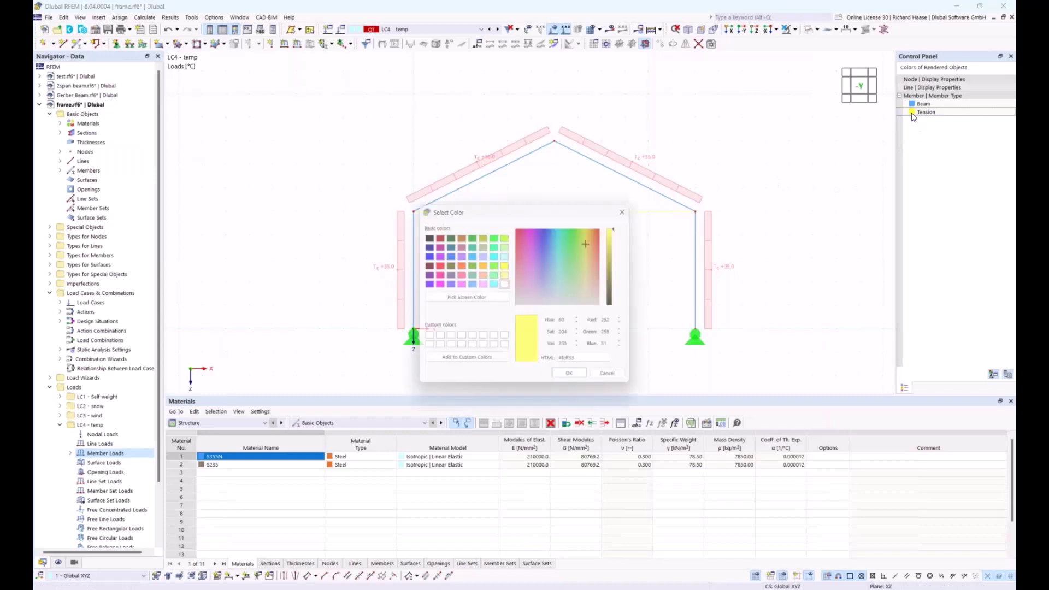
{"action": "left_click_drag", "start_coordinate": [593, 234], "coordinate": [600, 230]}
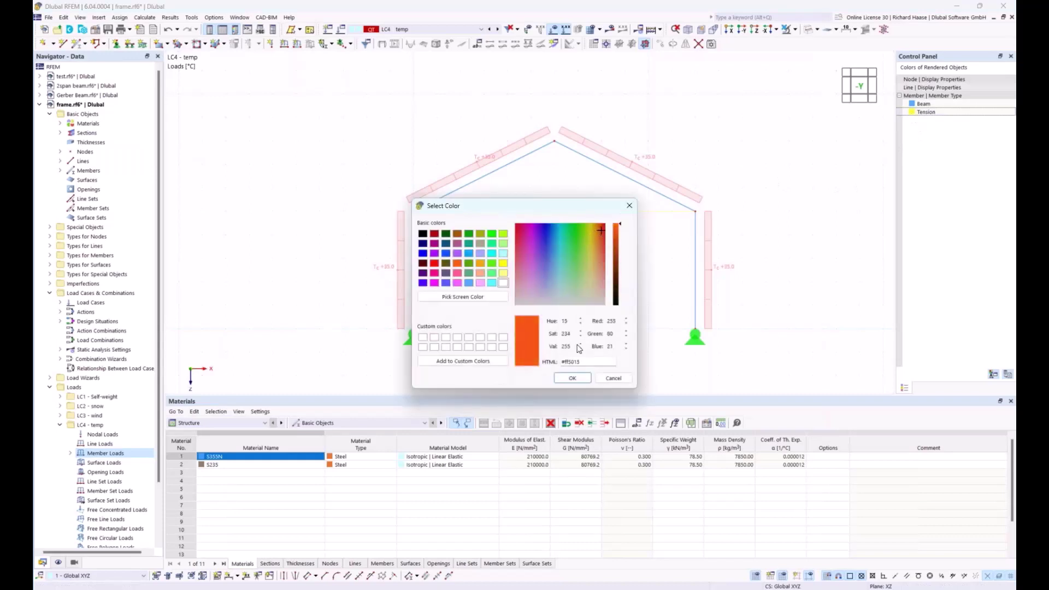
{"action": "left_click", "coordinate": [571, 378]}
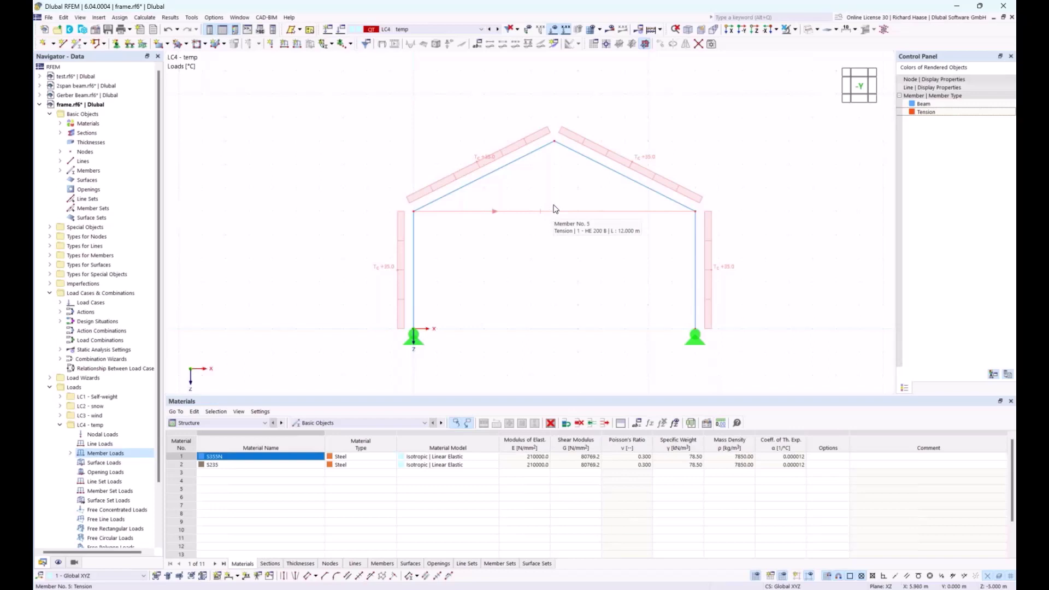
- Calculate only the four load cases LC1 Self-weight, LC2 snow, LC3 wind and LC4 temp, without the load combinations
{"action": "left_click", "coordinate": [170, 18]}
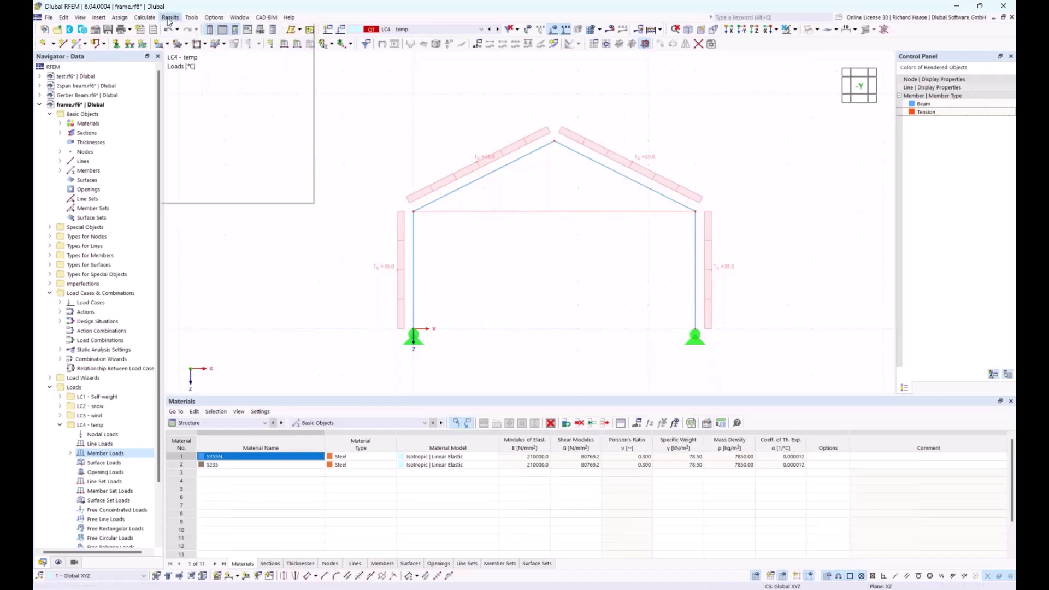
{"action": "mouse_move", "coordinate": [144, 18]}
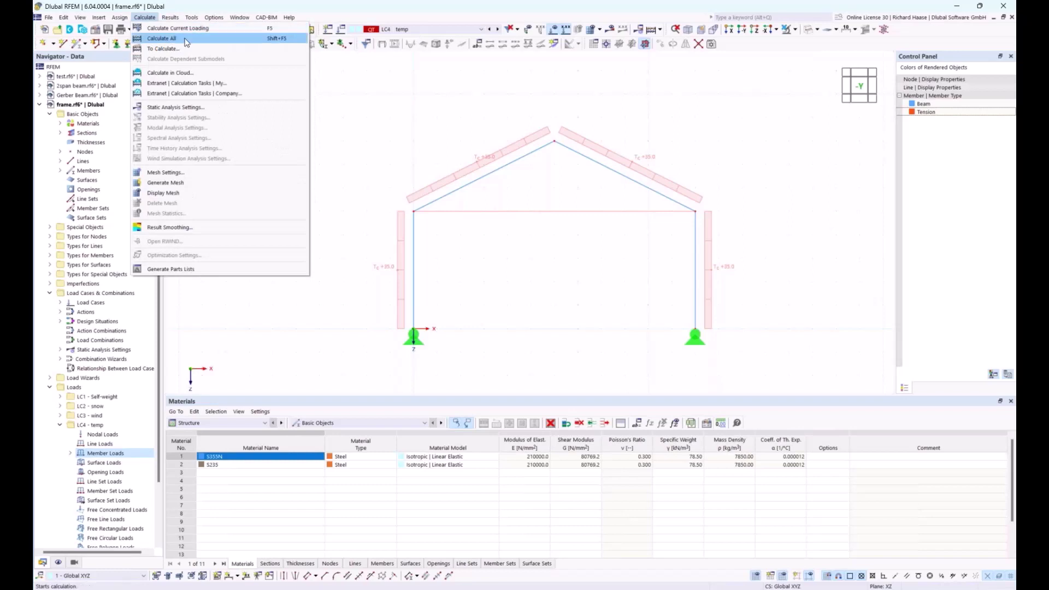
{"action": "left_click", "coordinate": [159, 50]}
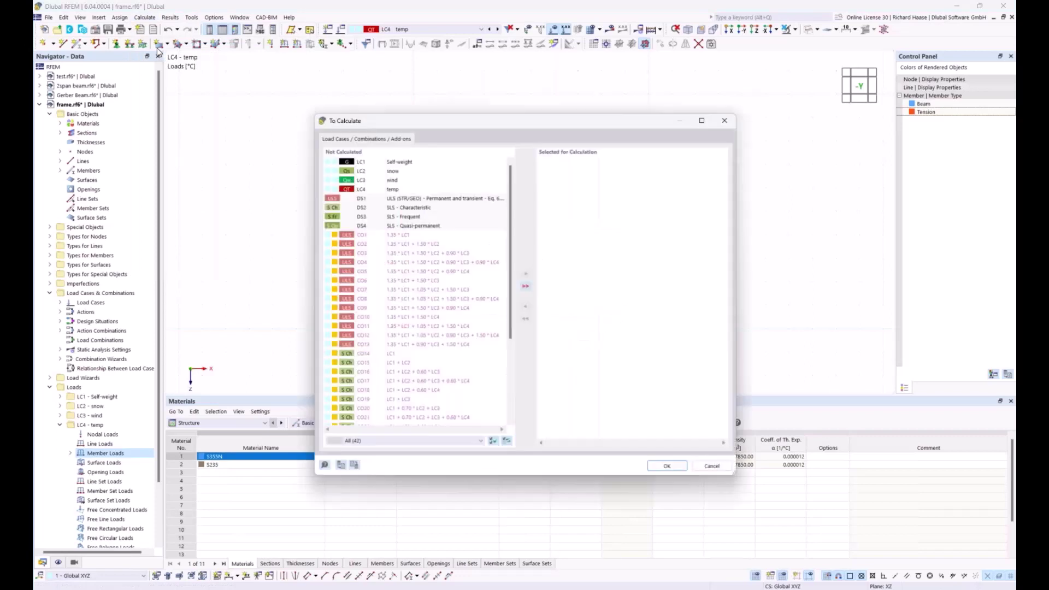
{"action": "left_click_drag", "start_coordinate": [405, 158], "coordinate": [396, 186]}
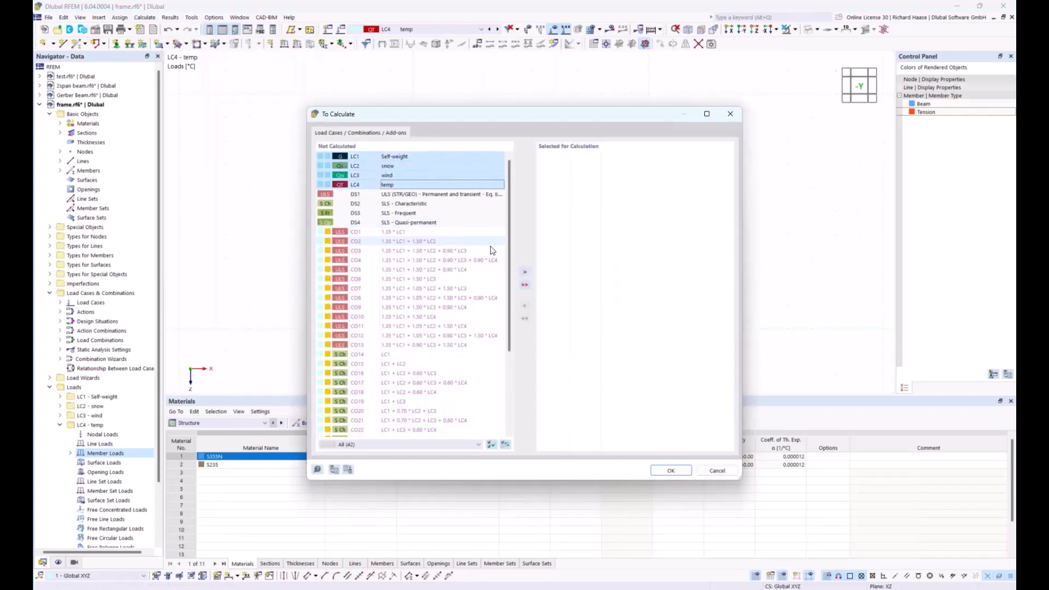
{"action": "left_click", "coordinate": [525, 272]}
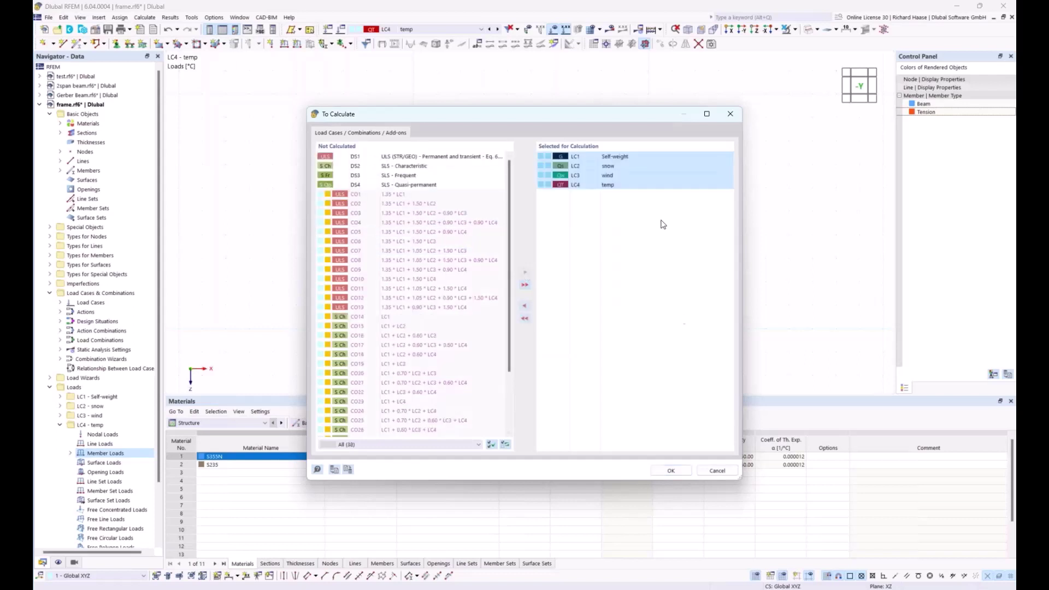
{"action": "left_click", "coordinate": [671, 470]}
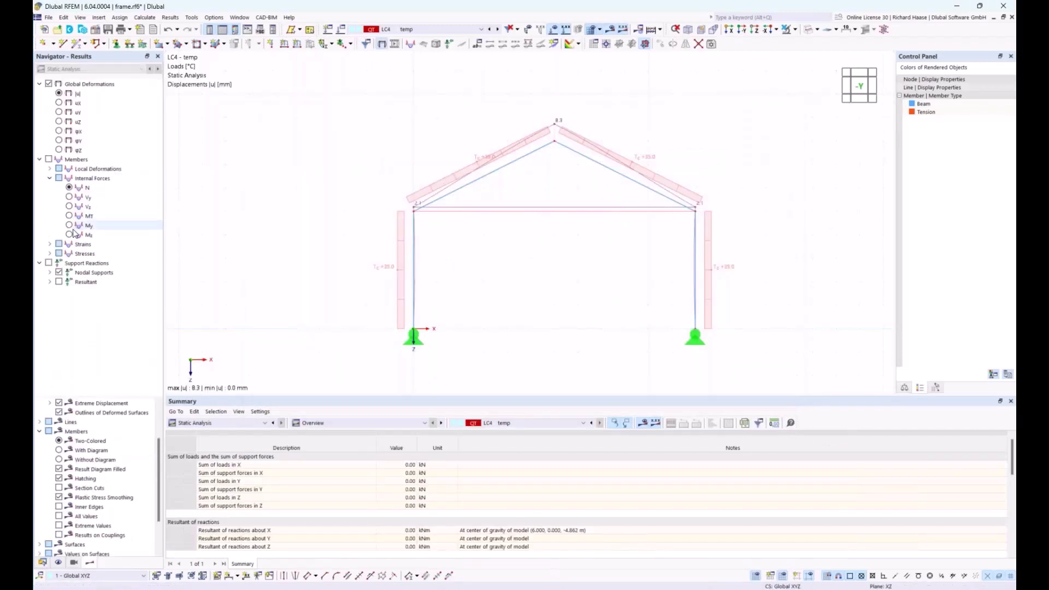
- Display the members' axial forces N and examine them for LC4 temp, LC1 Self-weight, LC2 snow and LC3 wind, returning to LC4
{"action": "left_click", "coordinate": [69, 188]}
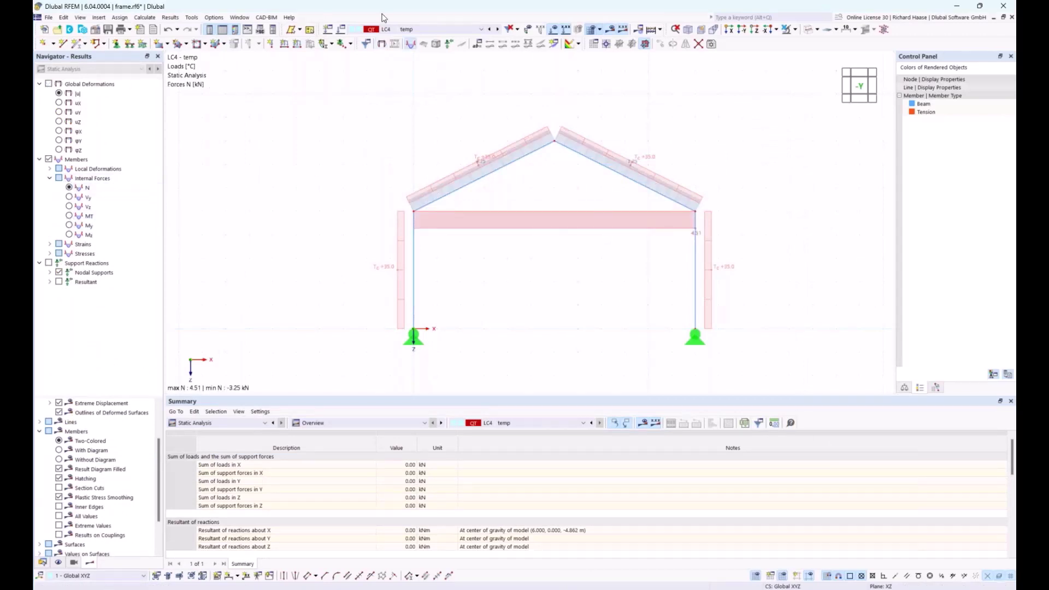
{"action": "left_click", "coordinate": [425, 30]}
{"action": "left_click", "coordinate": [425, 39]}
{"action": "scroll", "coordinate": [432, 314], "scroll_direction": "up", "scroll_amount": 1}
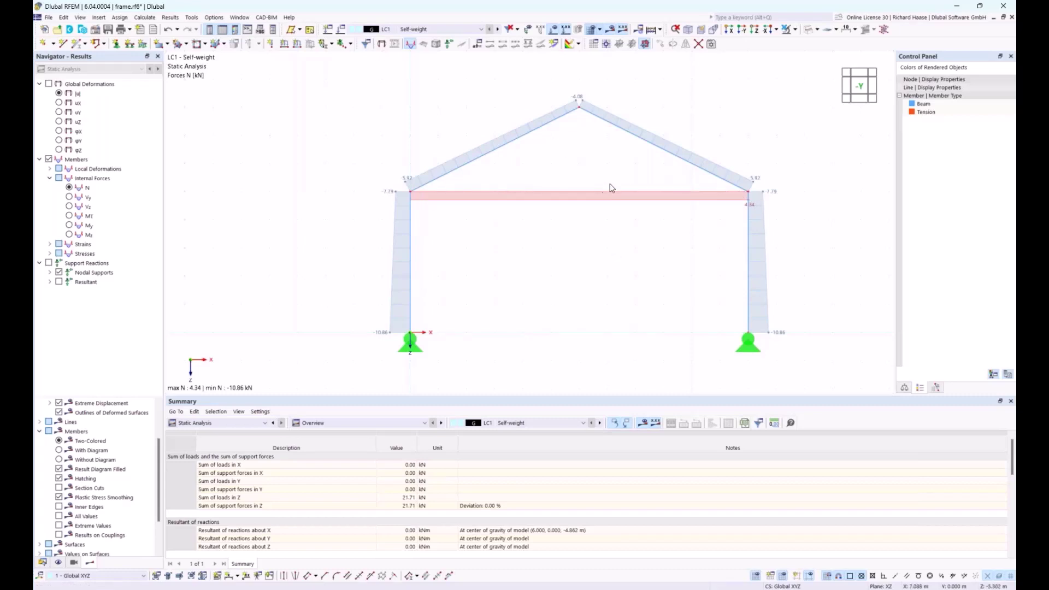
{"action": "left_click", "coordinate": [498, 30]}
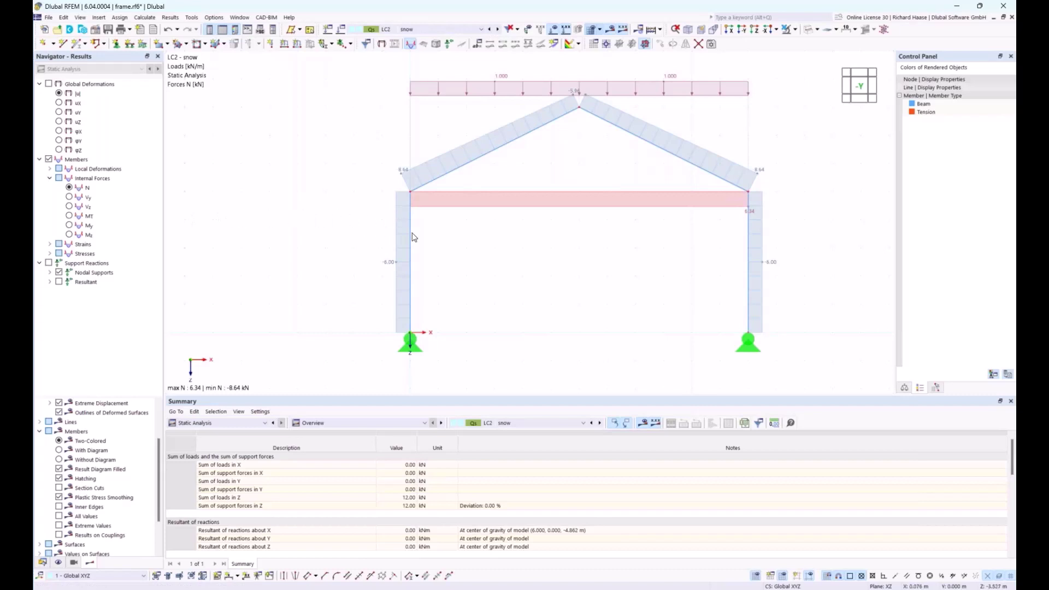
{"action": "left_click", "coordinate": [497, 29]}
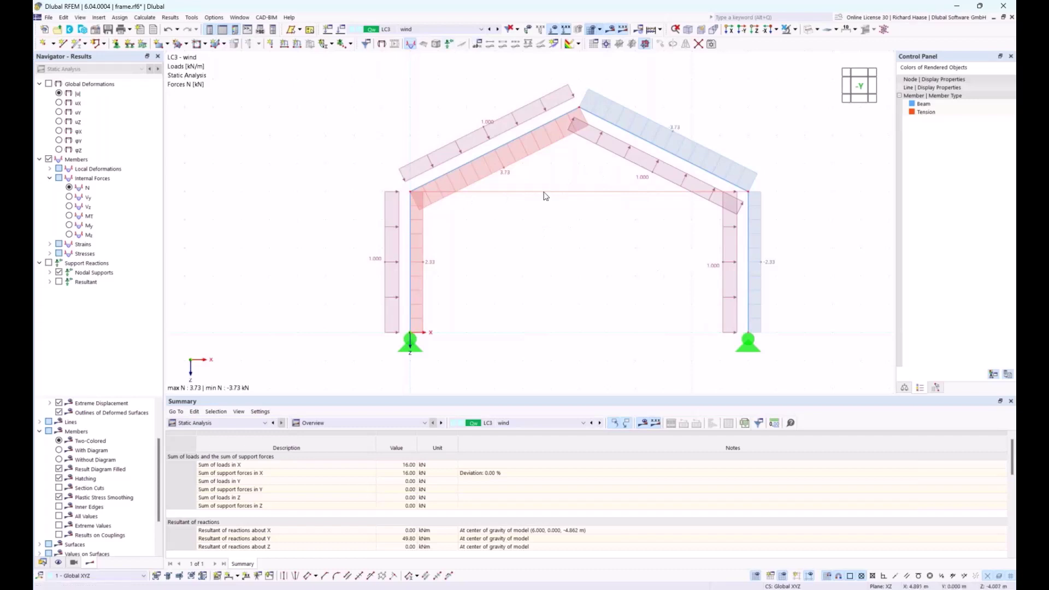
{"action": "left_click", "coordinate": [497, 32]}
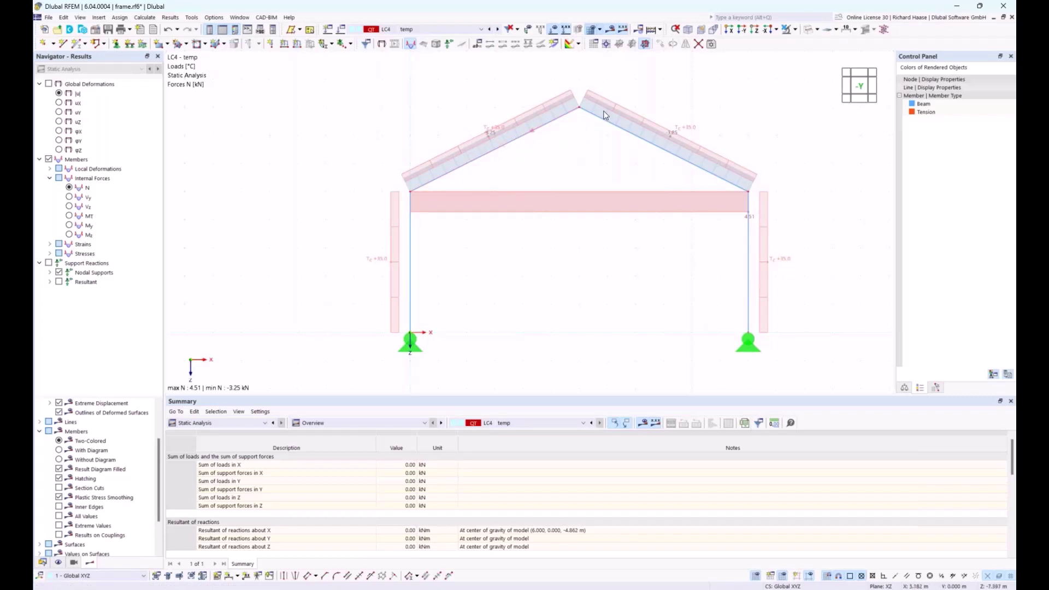
- Switch the navigator from the results back to the model data of frame.rf6
{"action": "left_click", "coordinate": [42, 562]}
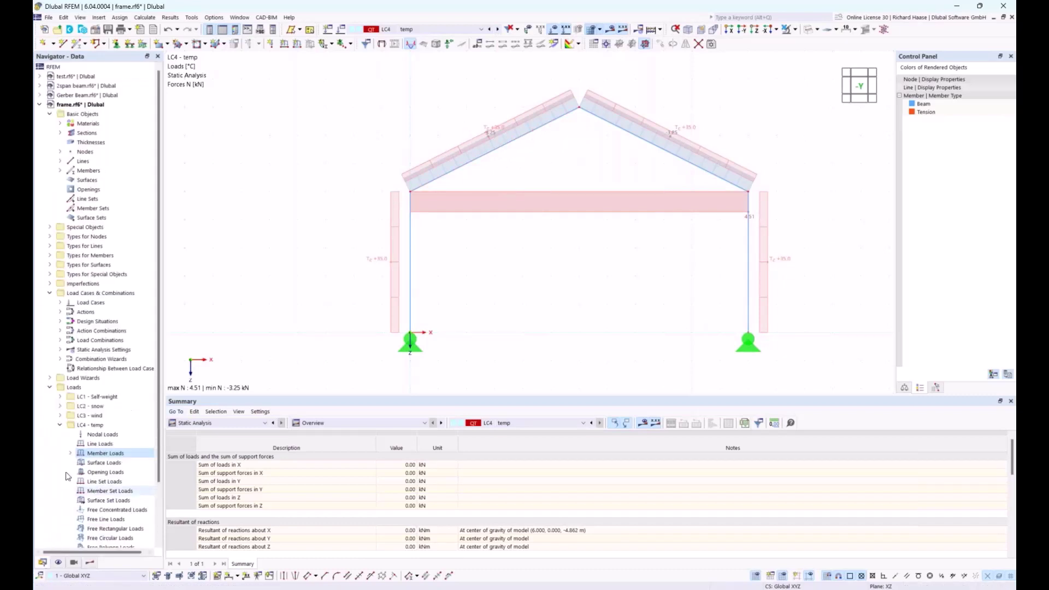
- Replace the section of the horizontal tie member with a massive circle from the section library
{"action": "double_click", "coordinate": [573, 192]}
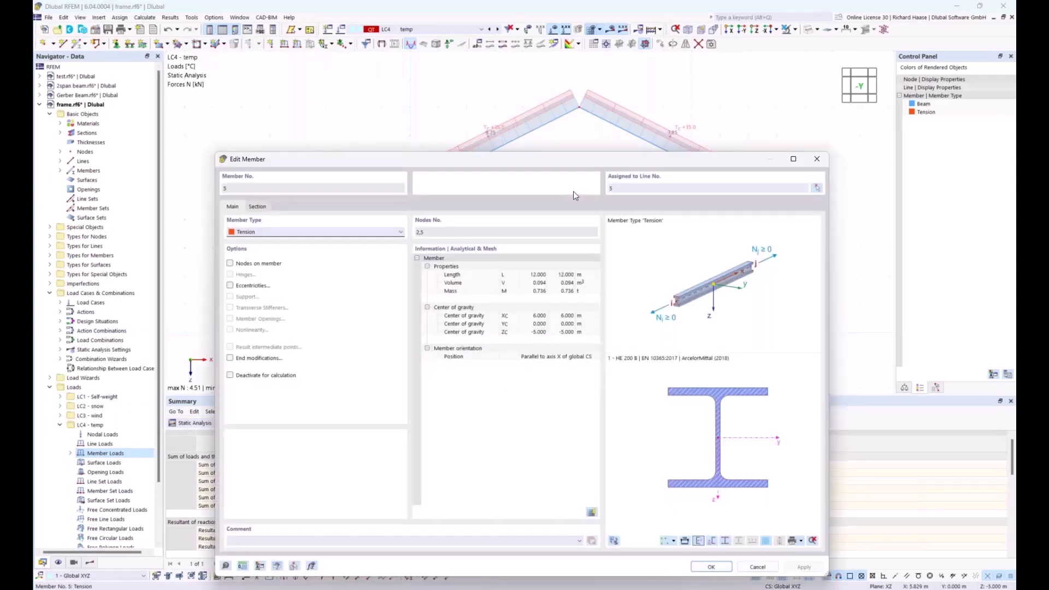
{"action": "left_click", "coordinate": [259, 209]}
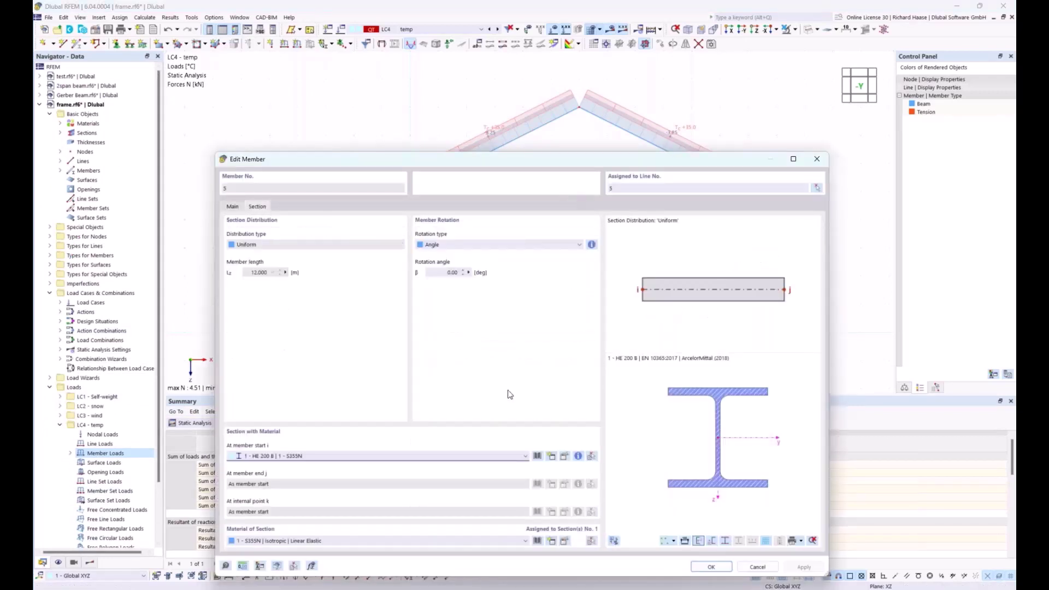
{"action": "left_click", "coordinate": [564, 456]}
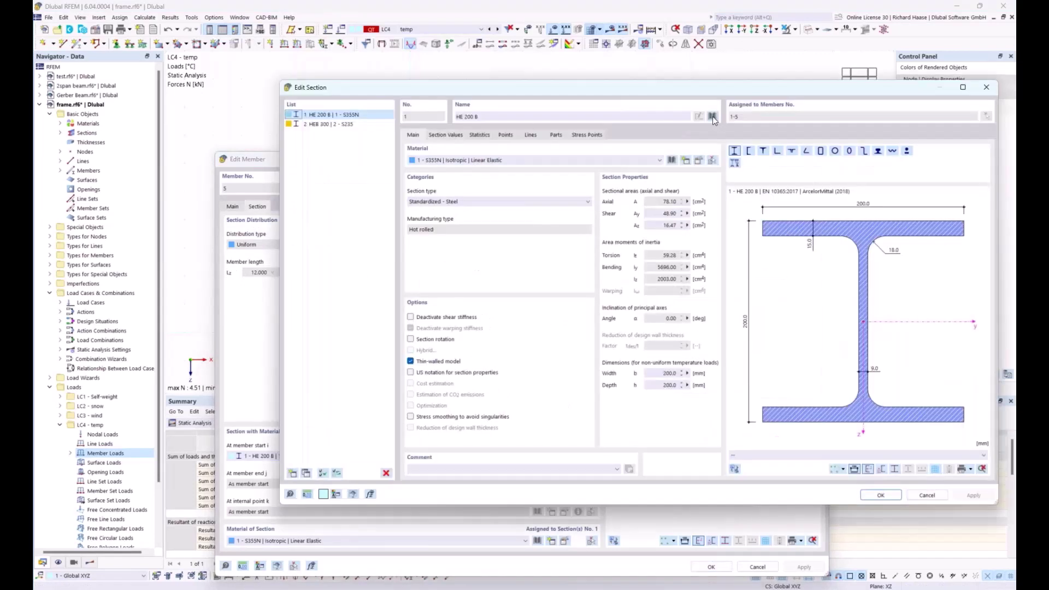
{"action": "left_click", "coordinate": [712, 116]}
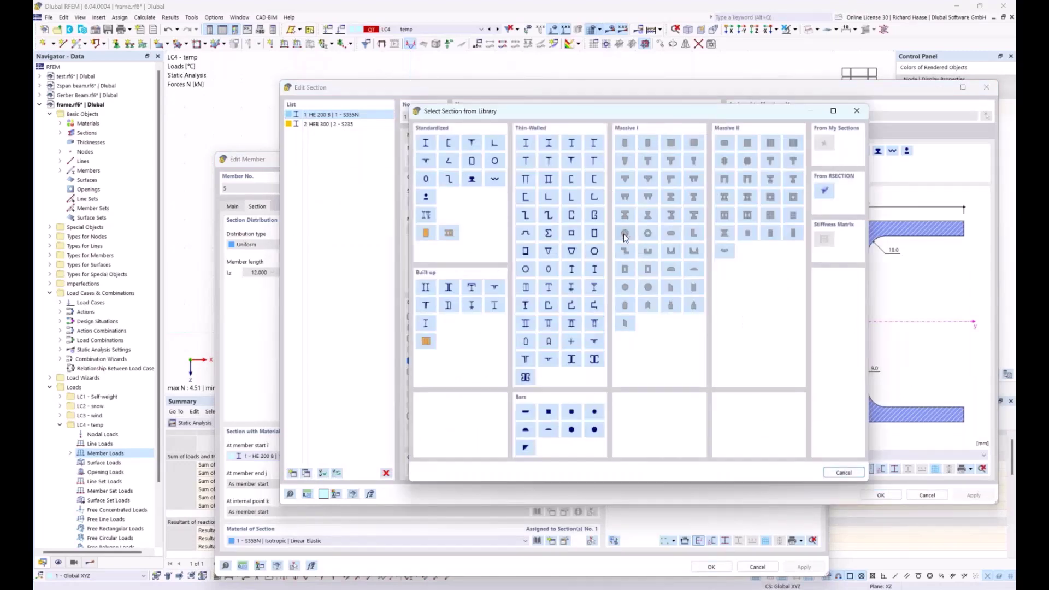
{"action": "left_click", "coordinate": [624, 234]}
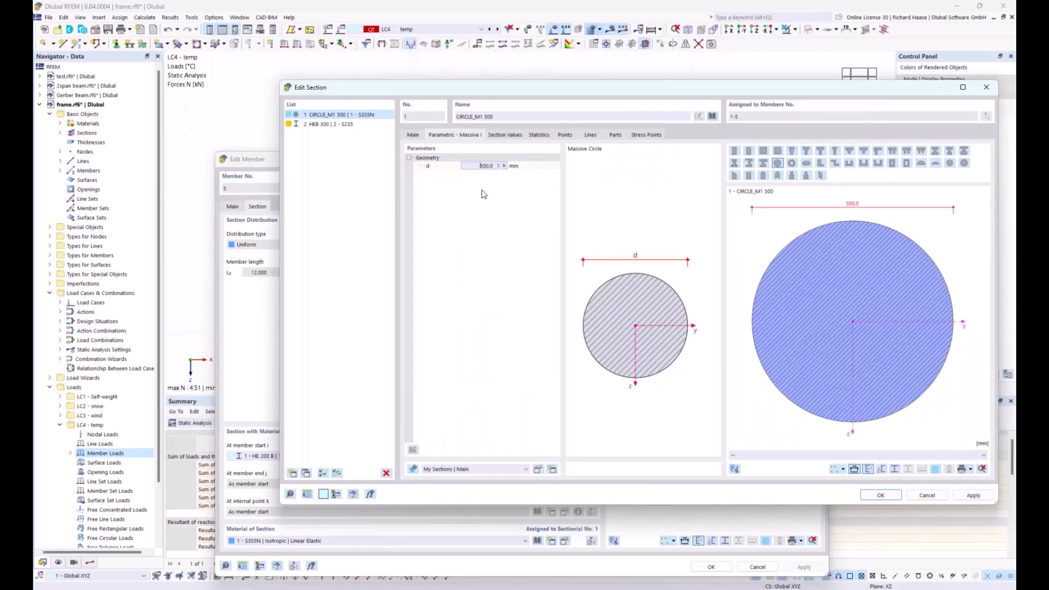
- Set the circular section's diameter to 50 mm and accept the section and member changes
{"action": "left_click", "coordinate": [546, 167]}
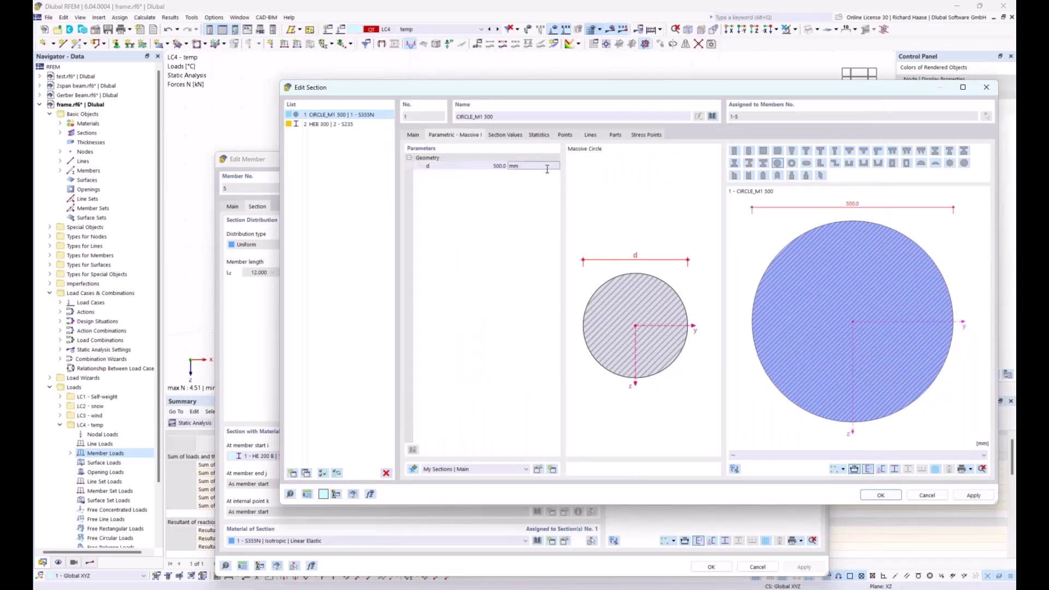
{"action": "left_click", "coordinate": [489, 165]}
{"action": "type", "text": "50"}
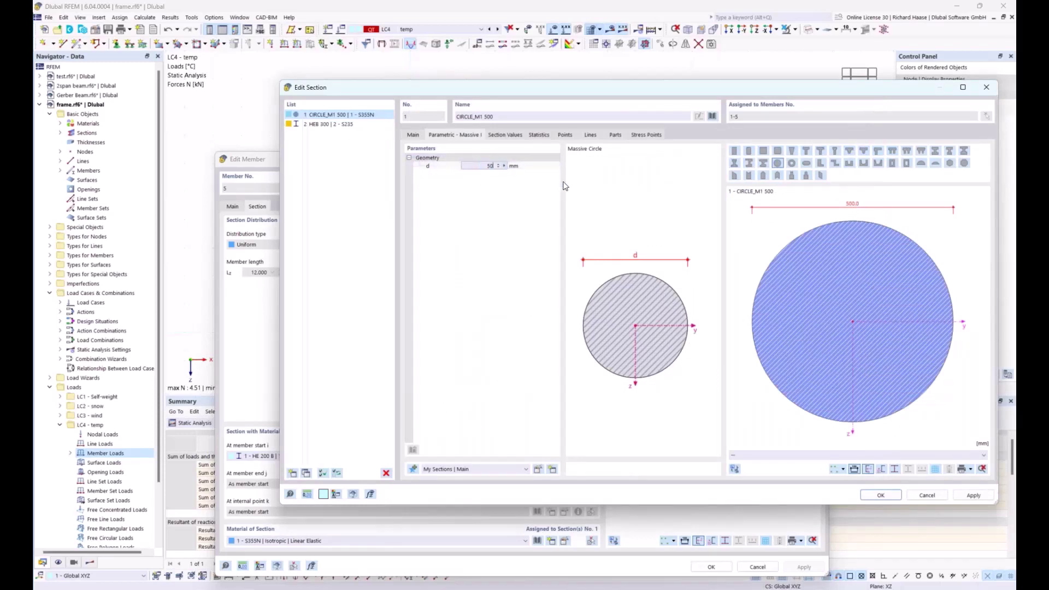
{"action": "key", "text": "Return"}
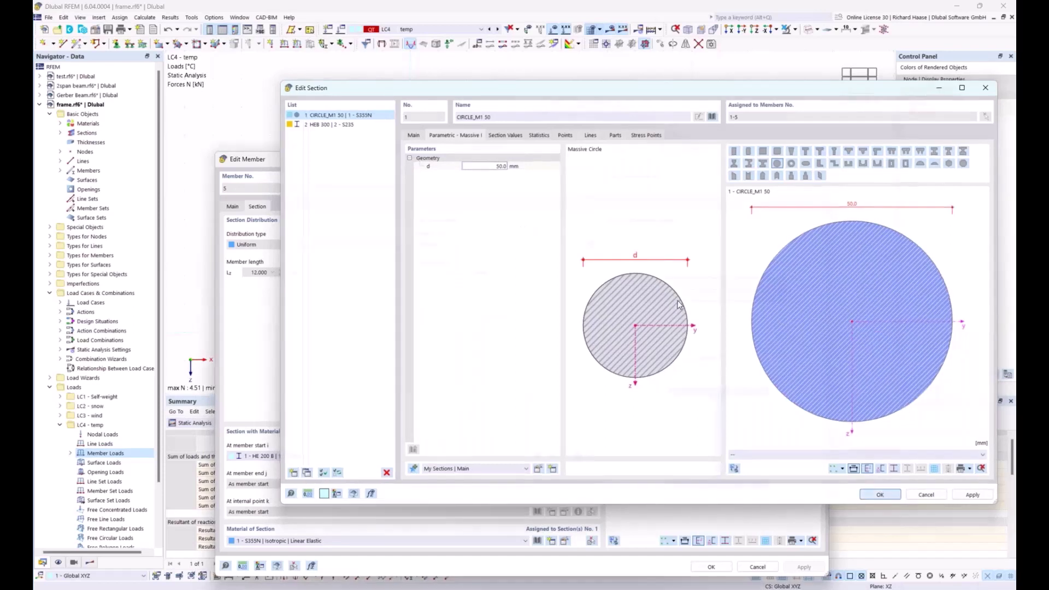
{"action": "key", "text": "Return"}
{"action": "left_click", "coordinate": [711, 566]}
{"action": "left_click", "coordinate": [790, 94]}
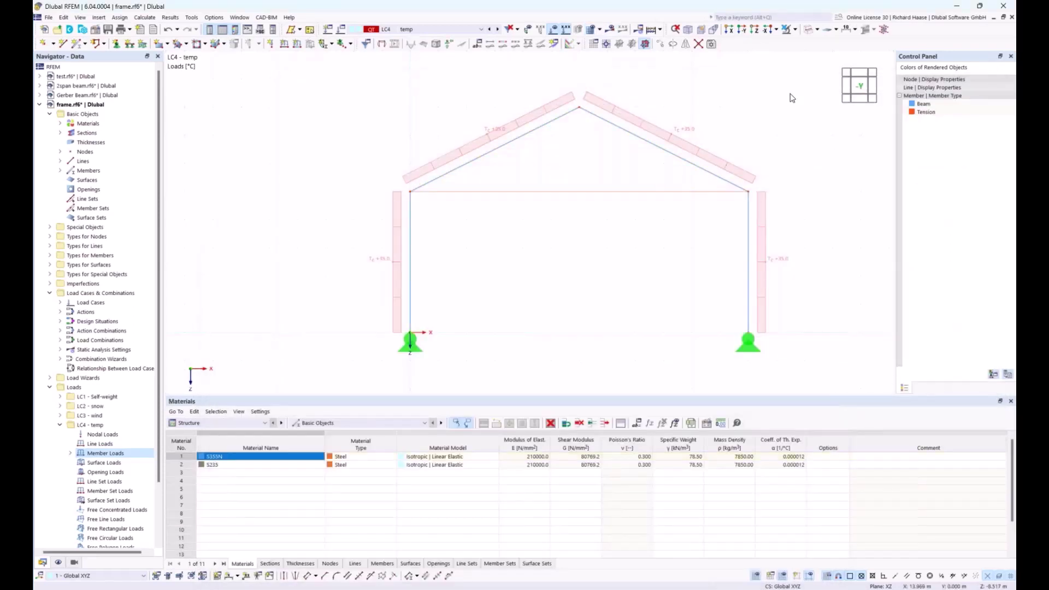
- Display the frame in solid mode in a rotated 3D view
{"action": "left_click", "coordinate": [831, 30]}
{"action": "left_click", "coordinate": [868, 51]}
{"action": "middle_click_drag", "start_coordinate": [769, 103], "coordinate": [669, 116], "text": "ctrl"}
{"action": "left_click", "coordinate": [809, 31]}
{"action": "left_click", "coordinate": [809, 32]}
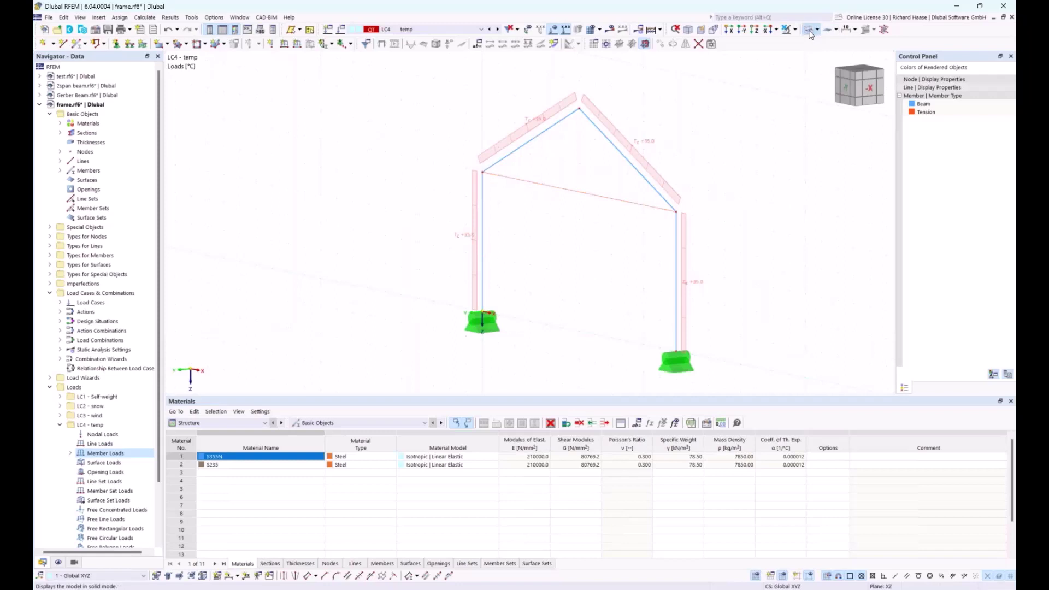
- Examine the rendered cross-sections of the tie, rafter and column around the eaves joint
{"action": "scroll", "coordinate": [648, 182], "scroll_direction": "up", "scroll_amount": 5}
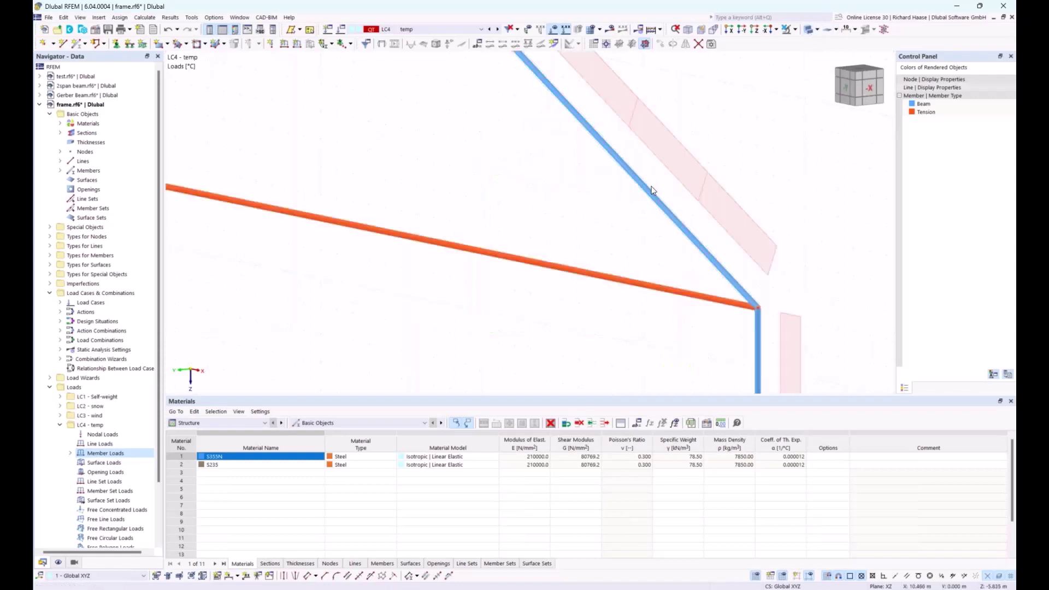
{"action": "scroll", "coordinate": [651, 189], "scroll_direction": "up", "scroll_amount": 3}
{"action": "middle_click_drag", "start_coordinate": [663, 141], "coordinate": [594, 98]}
{"action": "scroll", "coordinate": [701, 273], "scroll_direction": "up", "scroll_amount": 3}
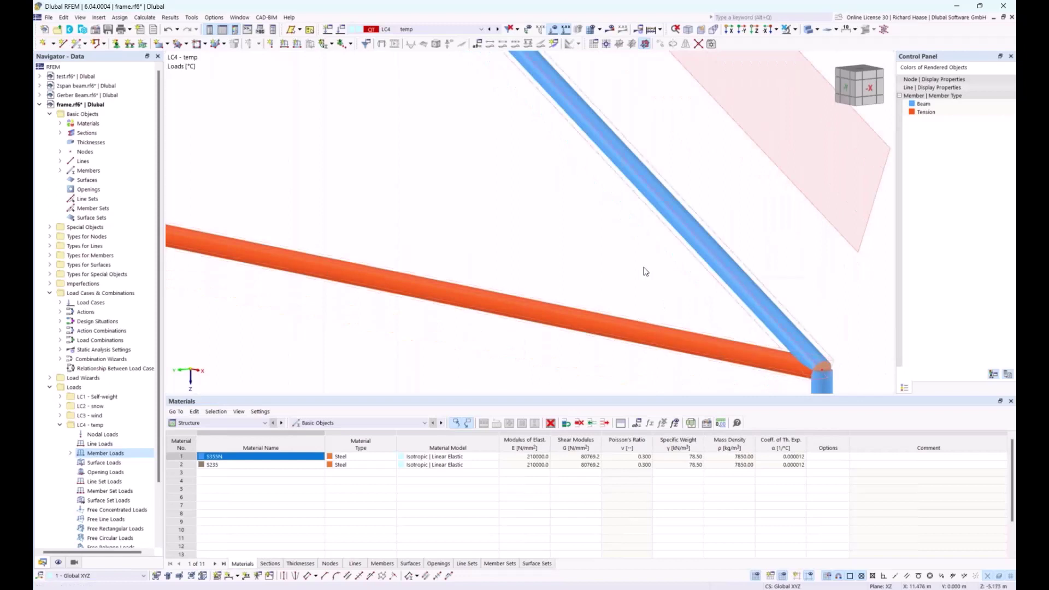
{"action": "scroll", "coordinate": [644, 272], "scroll_direction": "down", "scroll_amount": 5}
{"action": "scroll", "coordinate": [269, 197], "scroll_direction": "down", "scroll_amount": 2}
{"action": "middle_click_drag", "start_coordinate": [332, 223], "coordinate": [656, 244]}
{"action": "scroll", "coordinate": [594, 250], "scroll_direction": "down", "scroll_amount": 3}
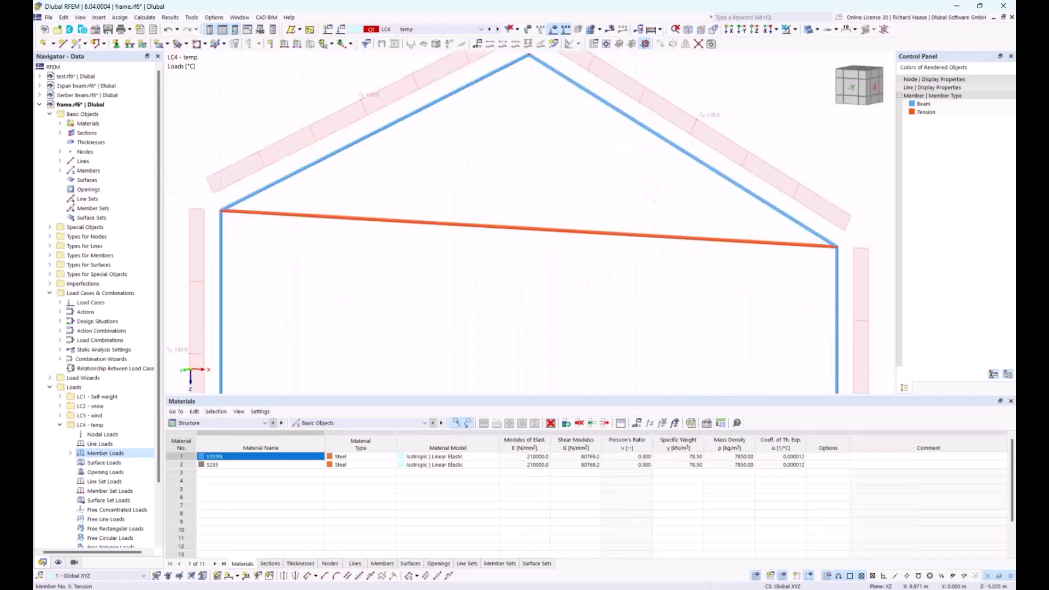
- Assign section 2 - HEB 300 | 2 - S235 to both columns and both rafters together
{"action": "left_click", "coordinate": [61, 132]}
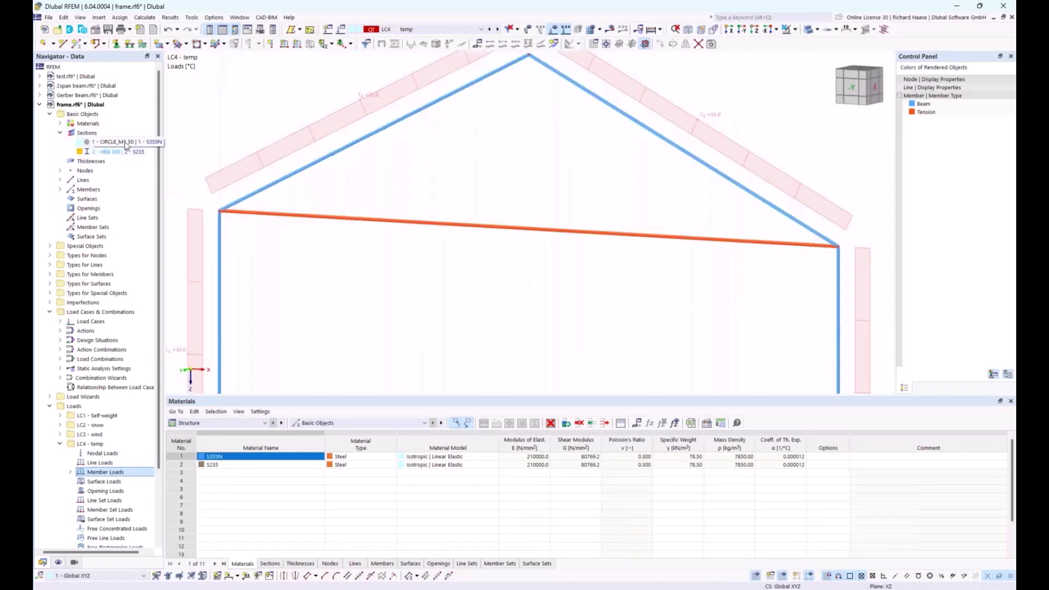
{"action": "scroll", "coordinate": [333, 158], "scroll_direction": "down", "scroll_amount": 1}
{"action": "scroll", "coordinate": [490, 164], "scroll_direction": "down", "scroll_amount": 2}
{"action": "left_click_drag", "start_coordinate": [630, 102], "coordinate": [364, 146]}
{"action": "left_click_drag", "start_coordinate": [752, 300], "coordinate": [228, 313], "text": "ctrl"}
{"action": "middle_click_drag", "start_coordinate": [315, 294], "coordinate": [348, 293]}
{"action": "right_click", "coordinate": [349, 293]}
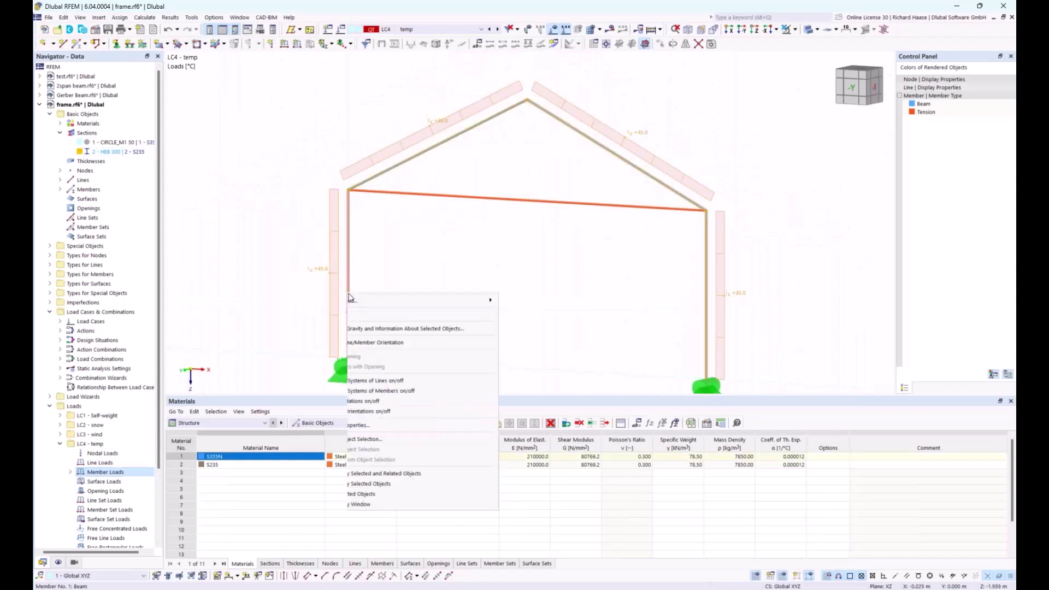
{"action": "mouse_move", "coordinate": [492, 325]}
{"action": "left_click", "coordinate": [621, 323]}
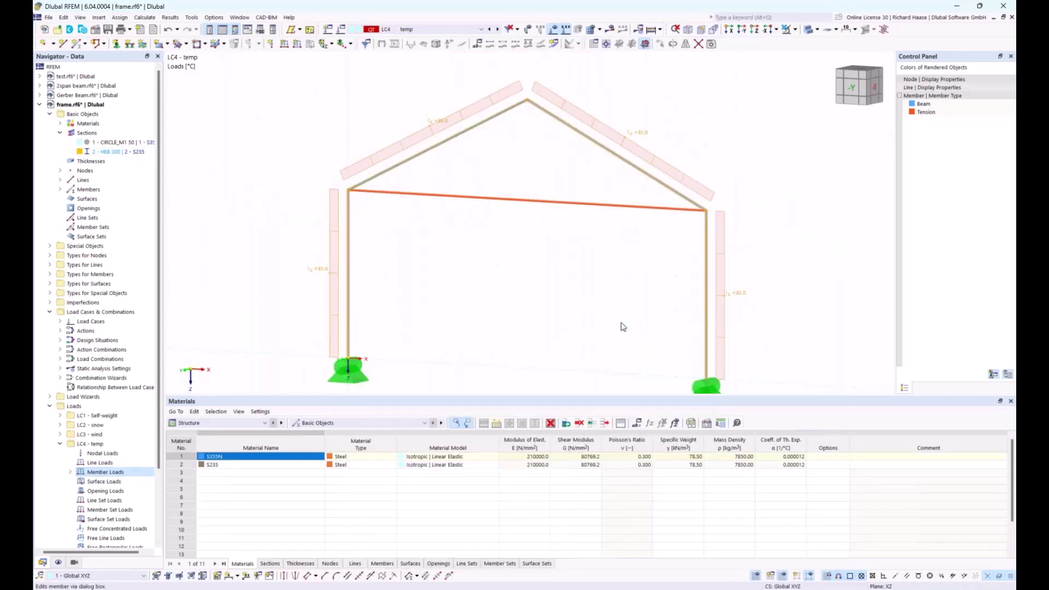
{"action": "left_click", "coordinate": [255, 204]}
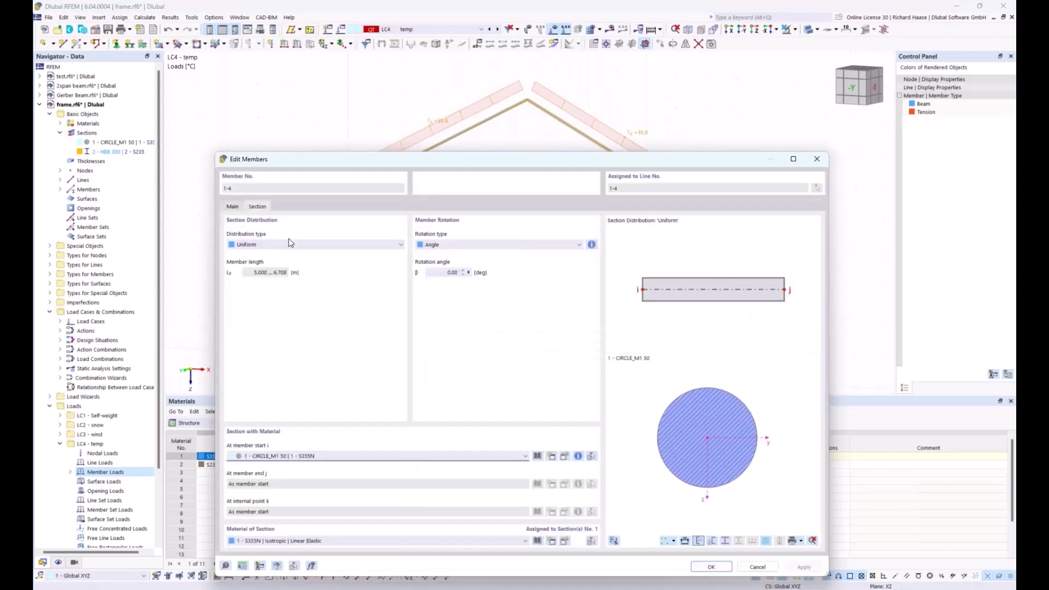
{"action": "left_click", "coordinate": [307, 458]}
{"action": "left_click", "coordinate": [294, 474]}
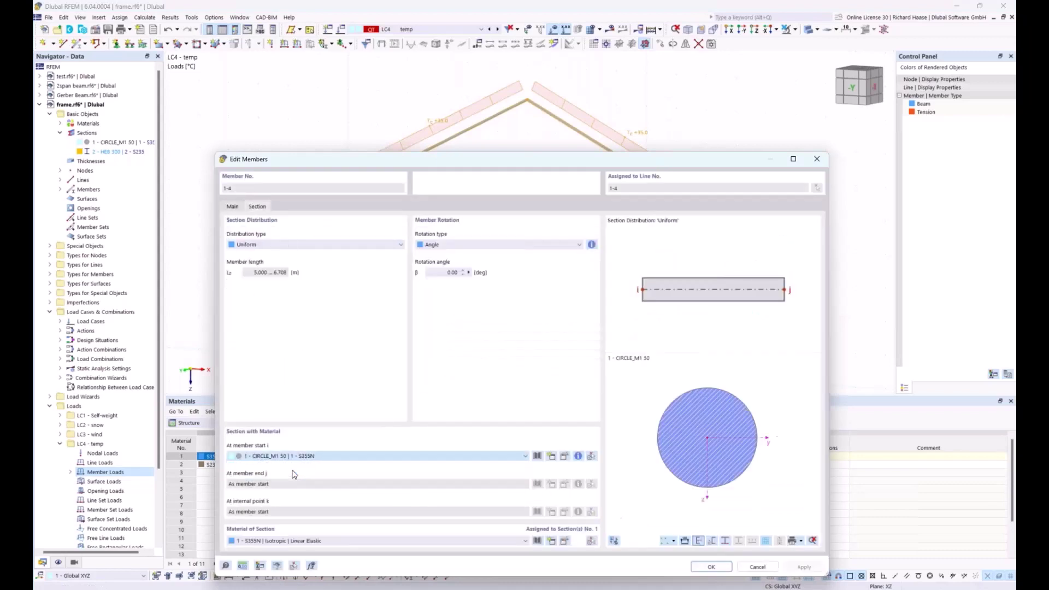
{"action": "left_click", "coordinate": [704, 568]}
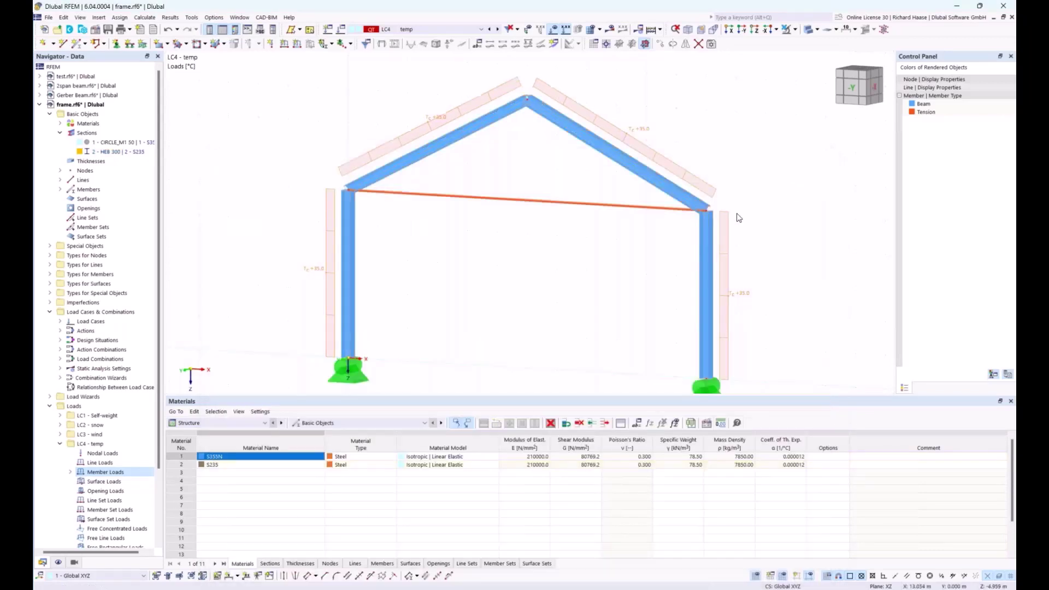
- Inspect the columns, rafters and tie at the eaves joints and return to the front view along -Y
{"action": "scroll", "coordinate": [737, 217], "scroll_direction": "up", "scroll_amount": 6}
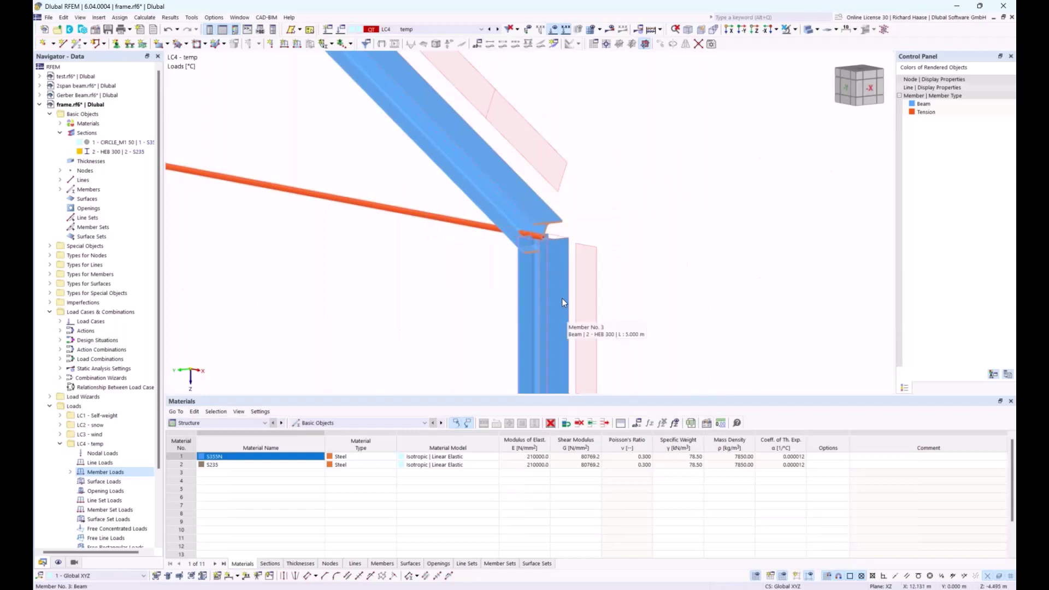
{"action": "scroll", "coordinate": [559, 296], "scroll_direction": "down", "scroll_amount": 6}
{"action": "middle_click_drag", "start_coordinate": [466, 250], "coordinate": [600, 225]}
{"action": "scroll", "coordinate": [453, 205], "scroll_direction": "up", "scroll_amount": 5}
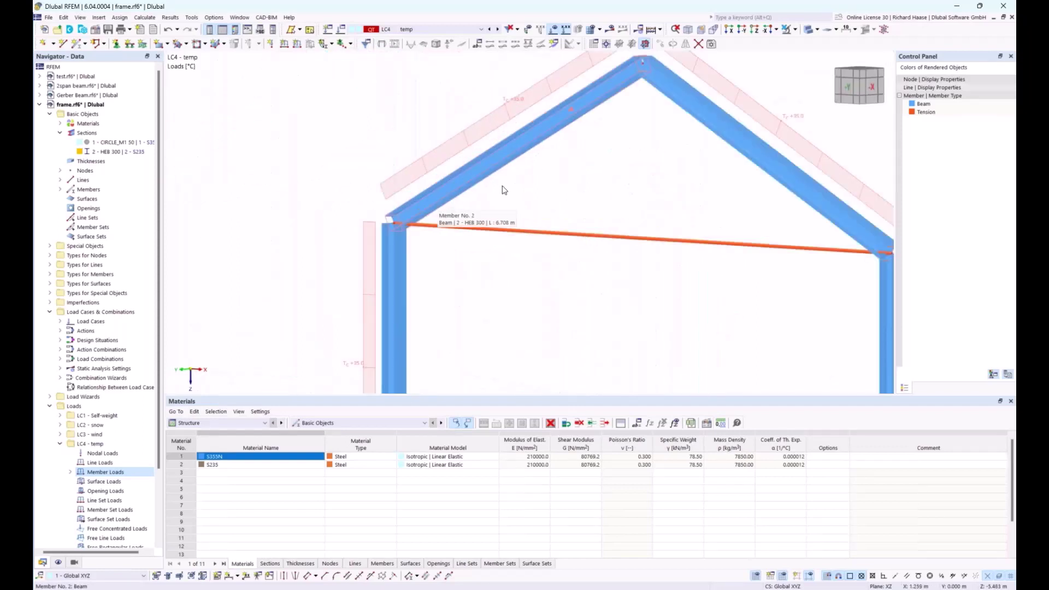
{"action": "scroll", "coordinate": [640, 171], "scroll_direction": "down", "scroll_amount": 3}
{"action": "middle_click_drag", "start_coordinate": [672, 169], "coordinate": [532, 158]}
{"action": "left_click", "coordinate": [853, 86]}
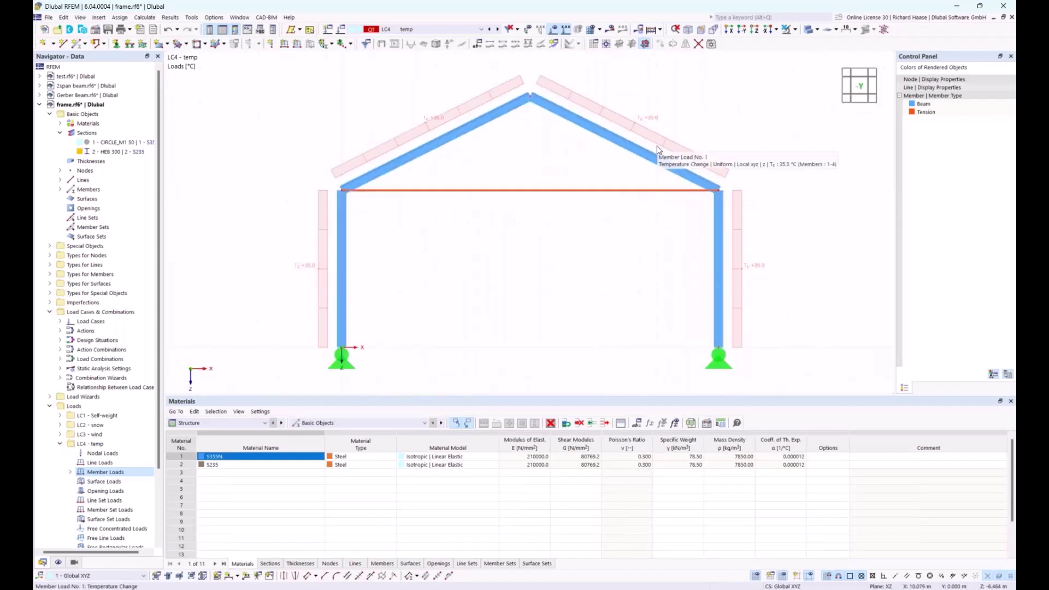
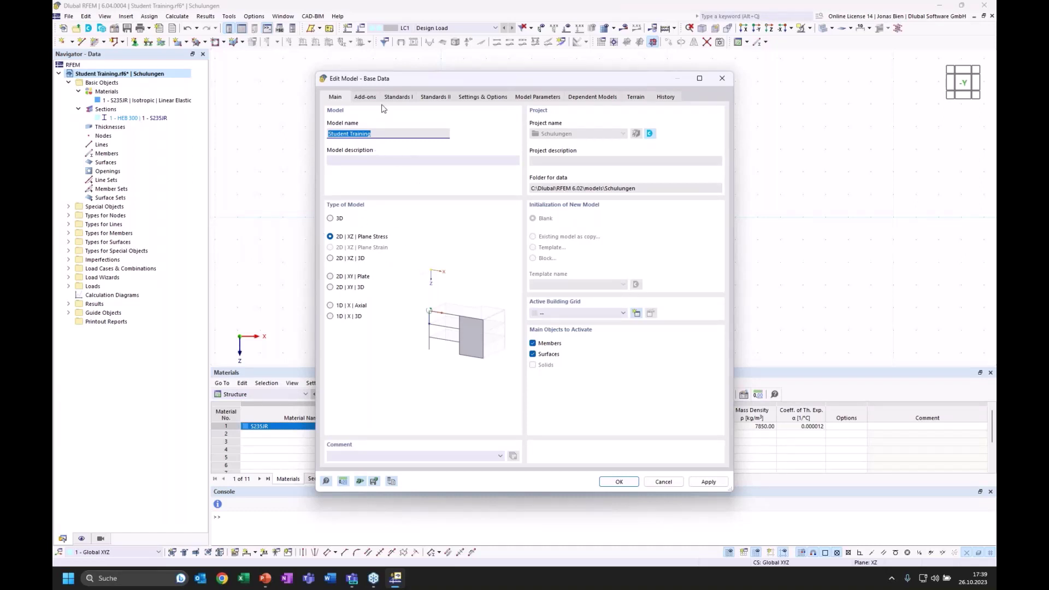
- Review the available add-ons in the Student Training model's base data and close the console
{"action": "left_click", "coordinate": [365, 98]}
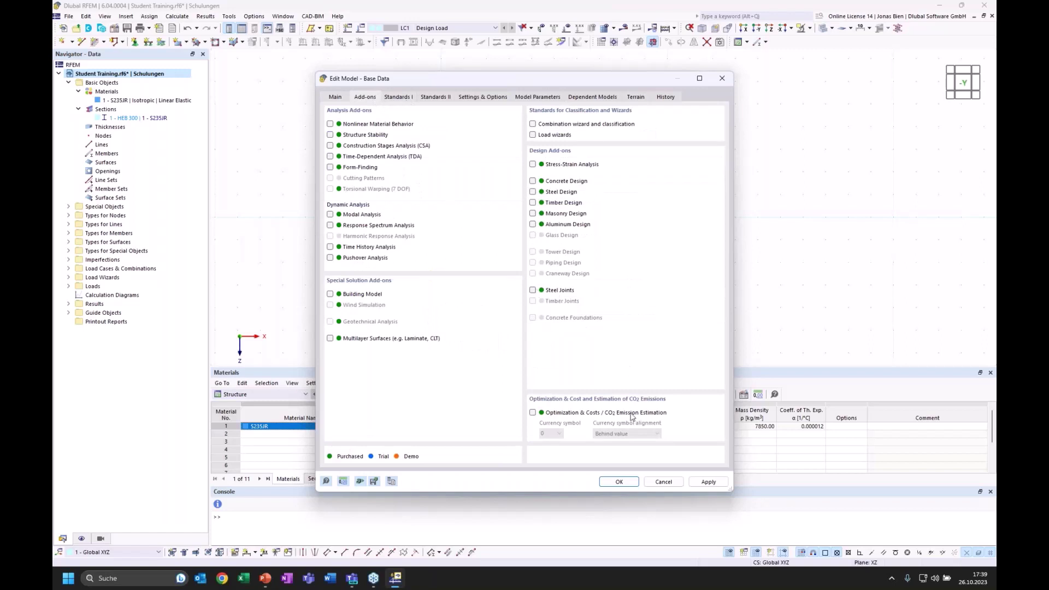
{"action": "left_click", "coordinate": [722, 78]}
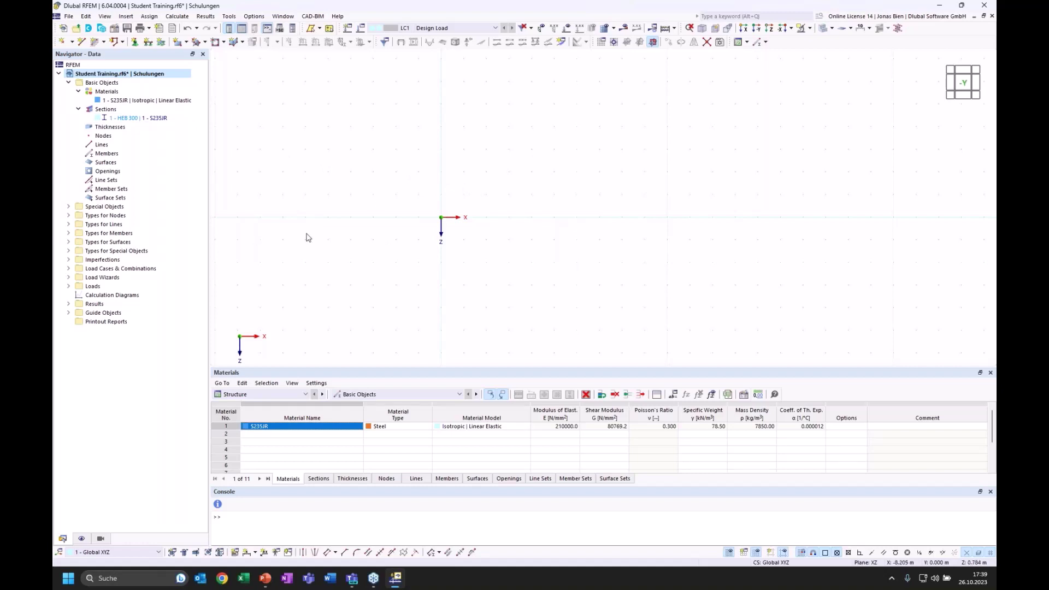
{"action": "middle_click_drag", "start_coordinate": [485, 163], "coordinate": [468, 168]}
{"action": "left_click", "coordinate": [990, 490]}
{"action": "middle_click_drag", "start_coordinate": [752, 217], "coordinate": [700, 237]}
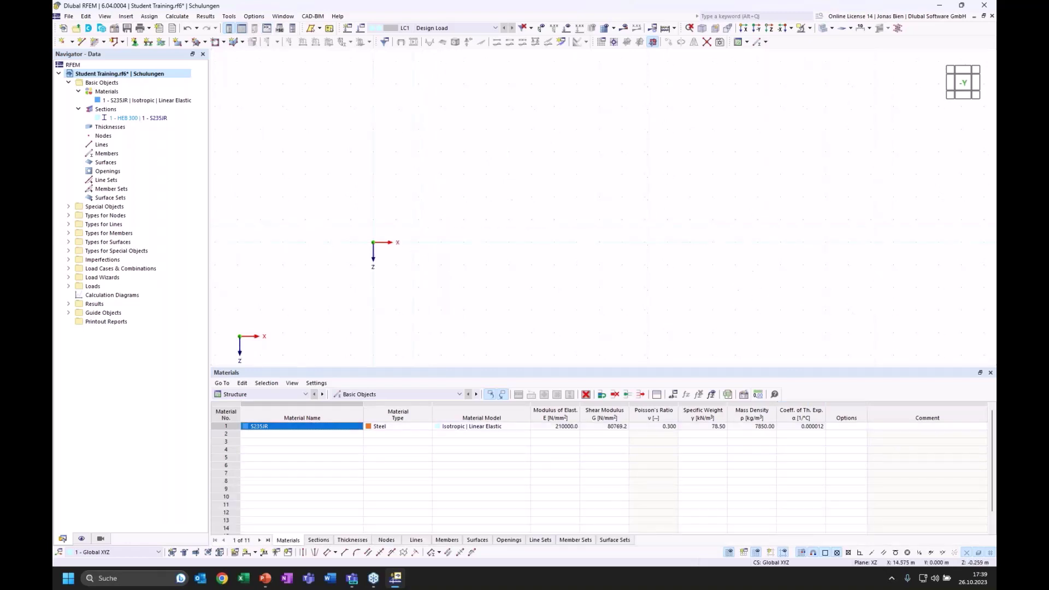
- Create a single beam member with section HEB 300 | S235JR from the origin to X 16.5 m, Z 0 m
{"action": "left_click", "coordinate": [102, 42]}
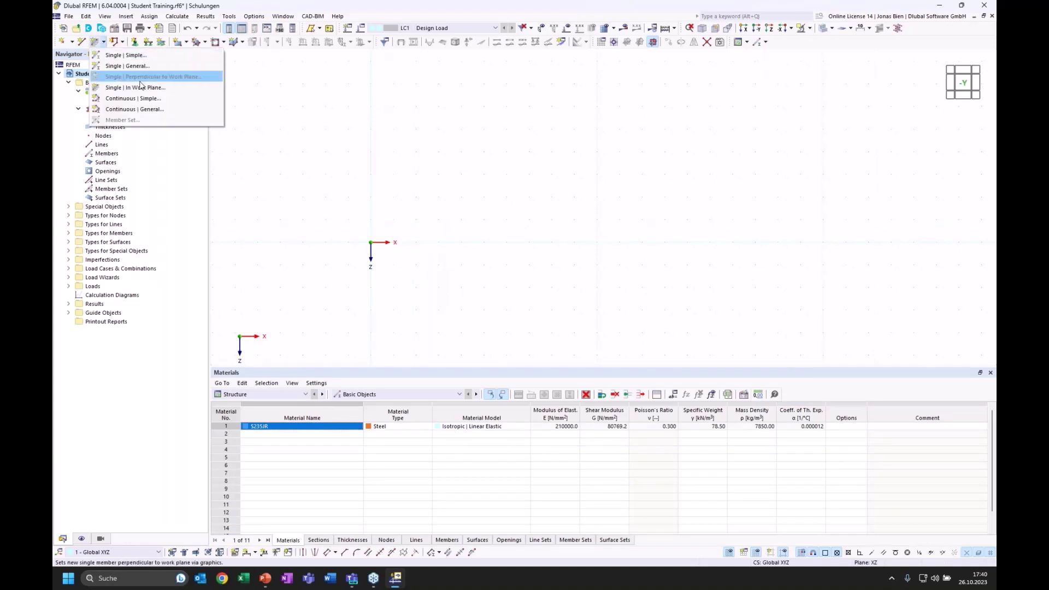
{"action": "left_click", "coordinate": [130, 75]}
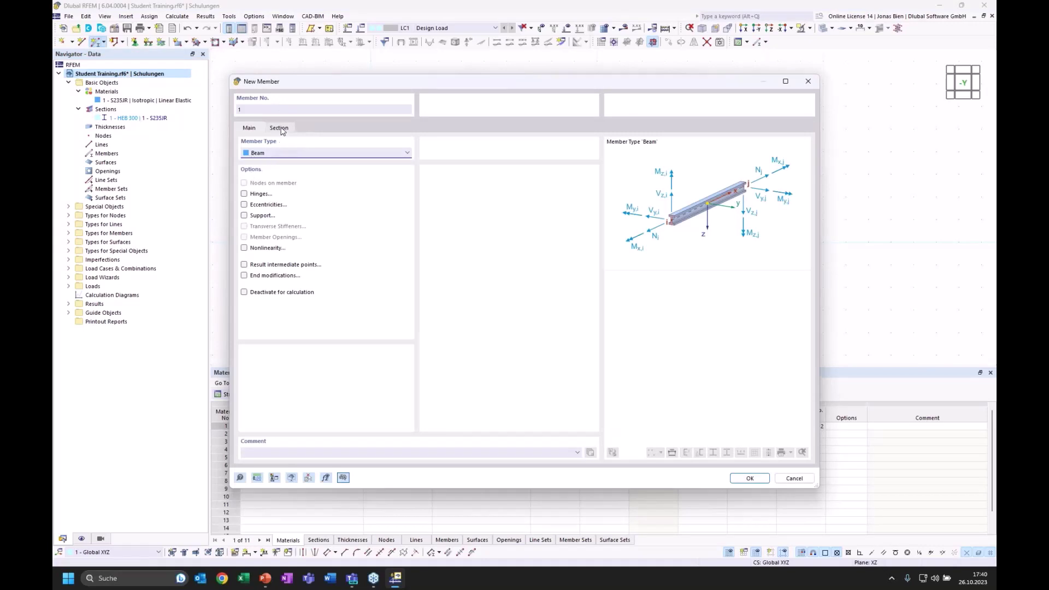
{"action": "left_click", "coordinate": [279, 128]}
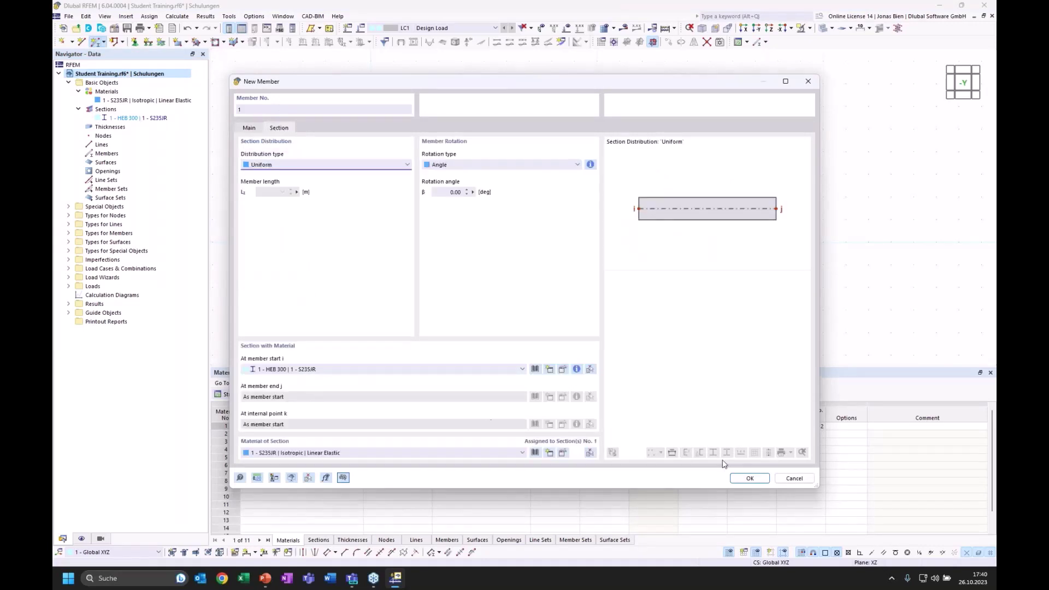
{"action": "left_click", "coordinate": [748, 479]}
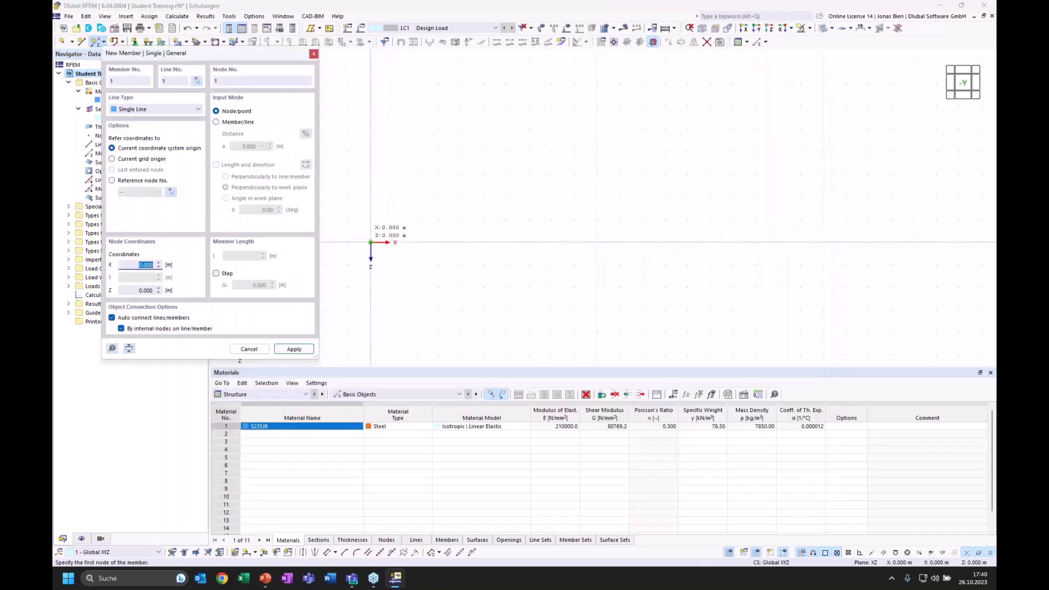
{"action": "left_click", "coordinate": [370, 242]}
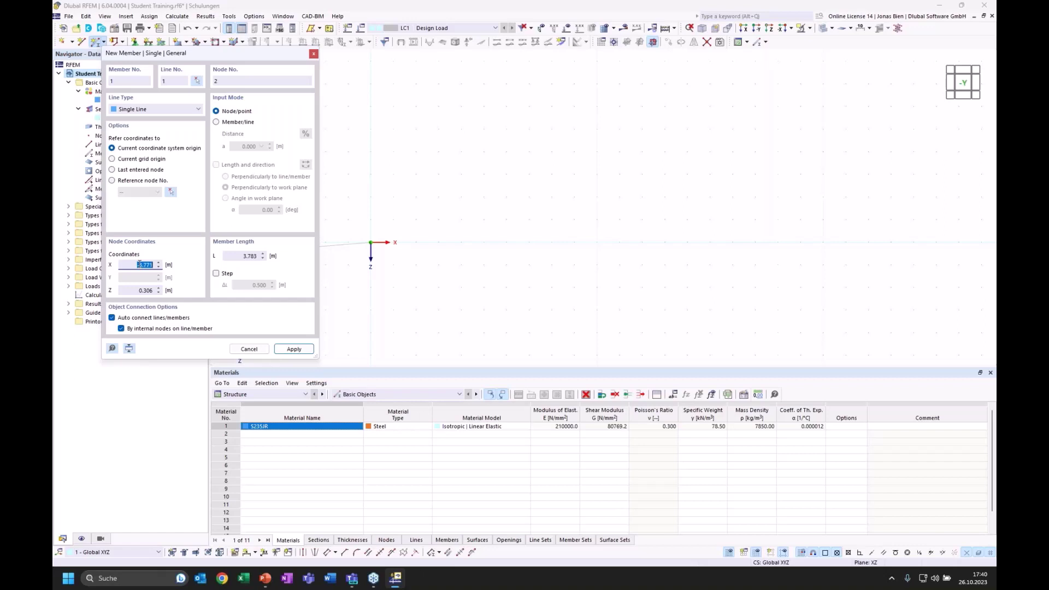
{"action": "type", "text": "16.5"}
{"action": "key", "text": "Tab"}
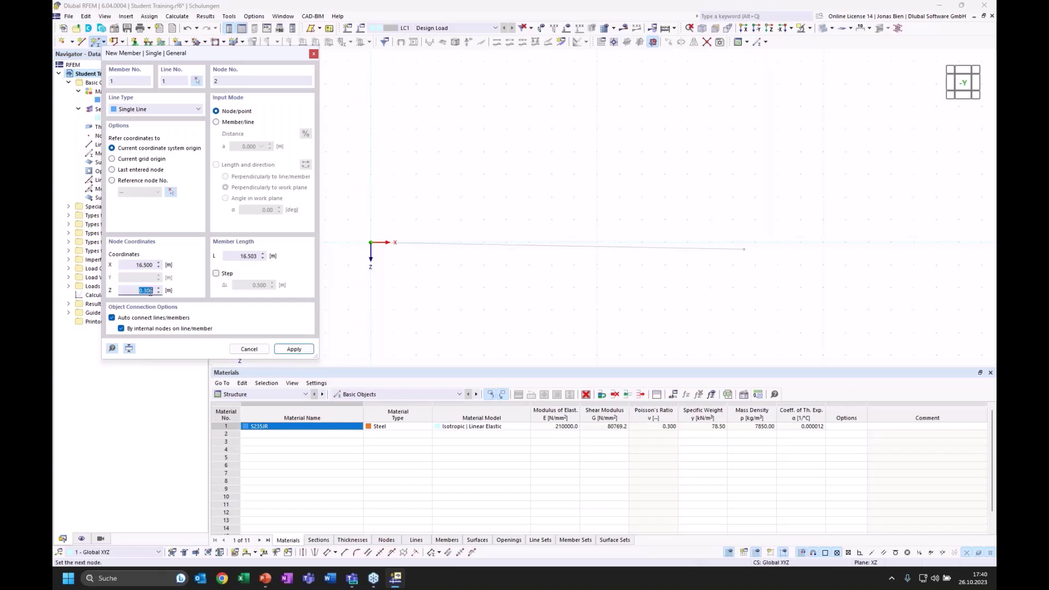
{"action": "type", "text": "0"}
{"action": "left_click", "coordinate": [293, 349]}
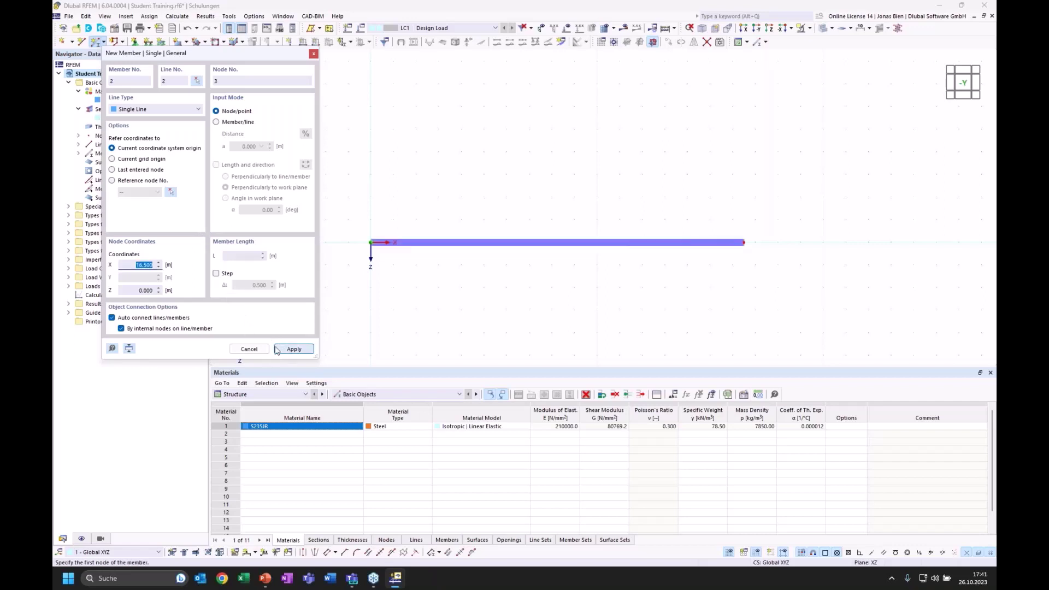
{"action": "key", "text": "Escape"}
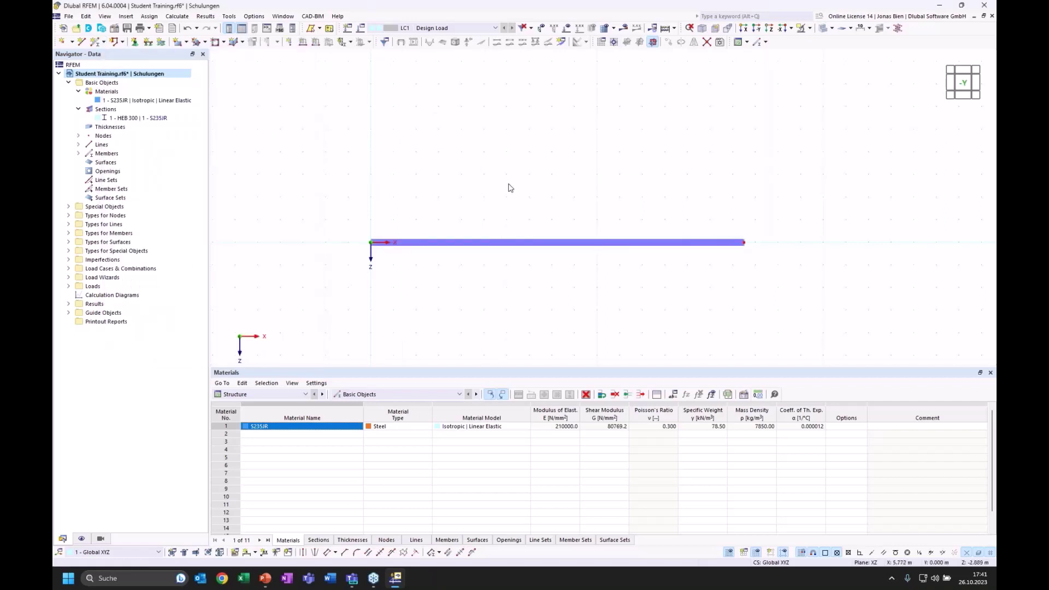
{"action": "scroll", "coordinate": [501, 238], "scroll_direction": "up", "scroll_amount": 3}
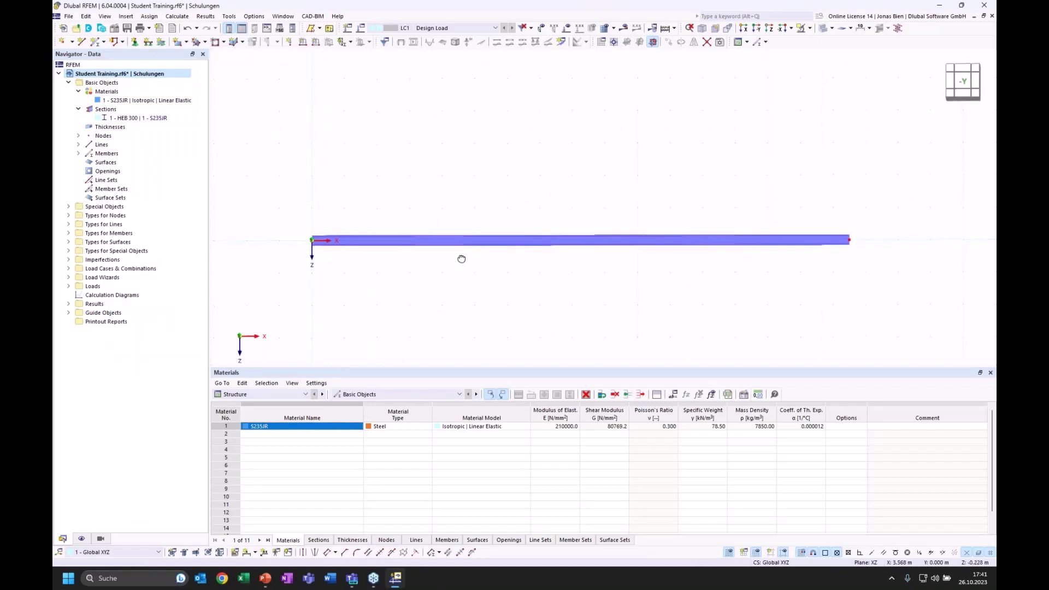
- Inspect the beam in 3D and from the front, and review its member properties without changing them
{"action": "middle_click_drag", "start_coordinate": [461, 257], "coordinate": [379, 248], "text": "ctrl"}
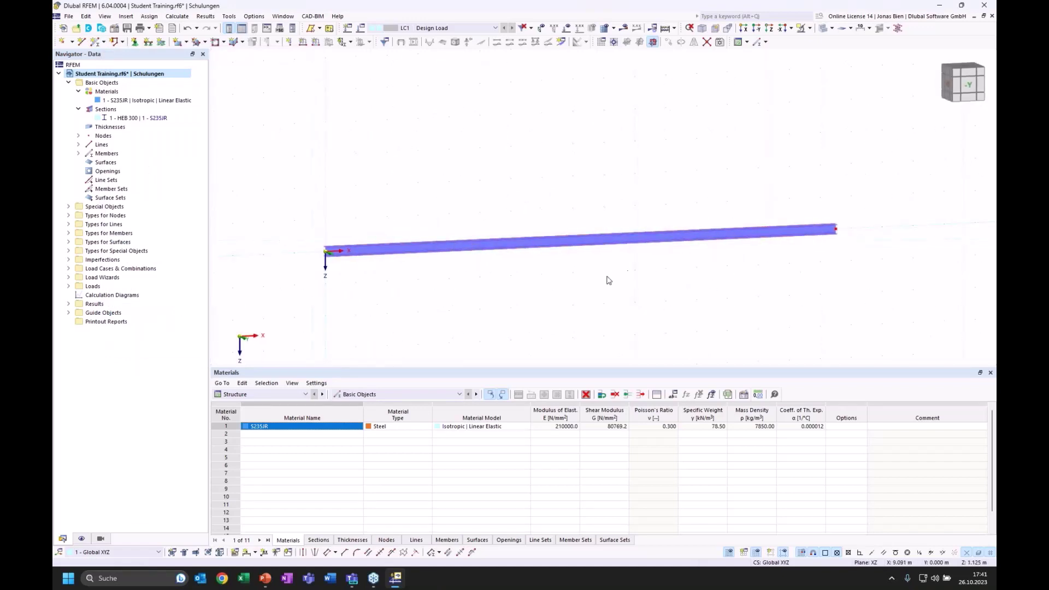
{"action": "middle_click_drag", "start_coordinate": [499, 235], "coordinate": [513, 259], "text": "ctrl"}
{"action": "scroll", "coordinate": [512, 257], "scroll_direction": "up", "scroll_amount": 1}
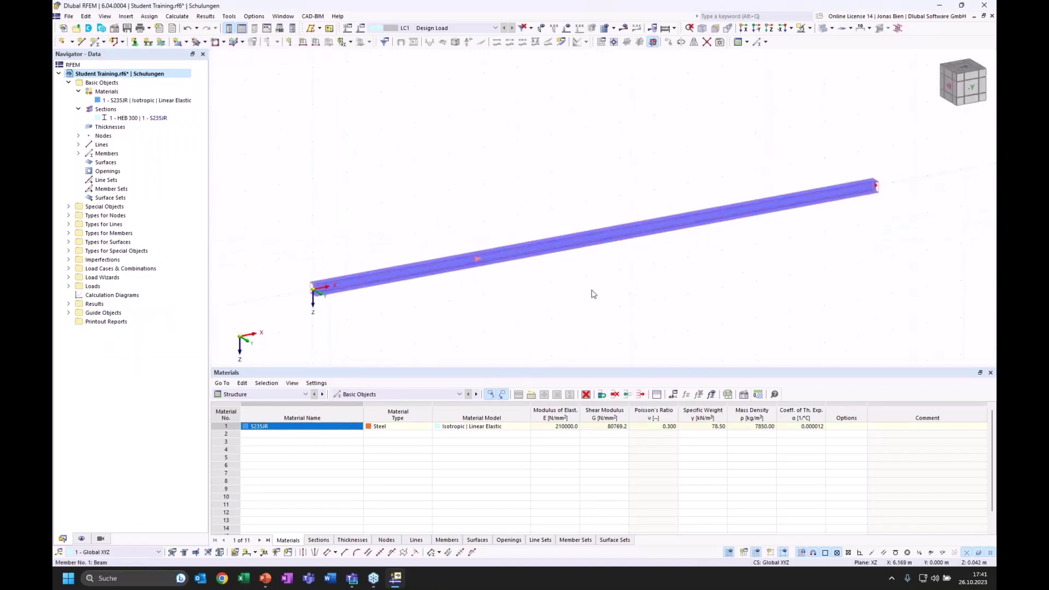
{"action": "middle_click_drag", "start_coordinate": [603, 254], "coordinate": [583, 245], "text": "ctrl"}
{"action": "left_click", "coordinate": [966, 87]}
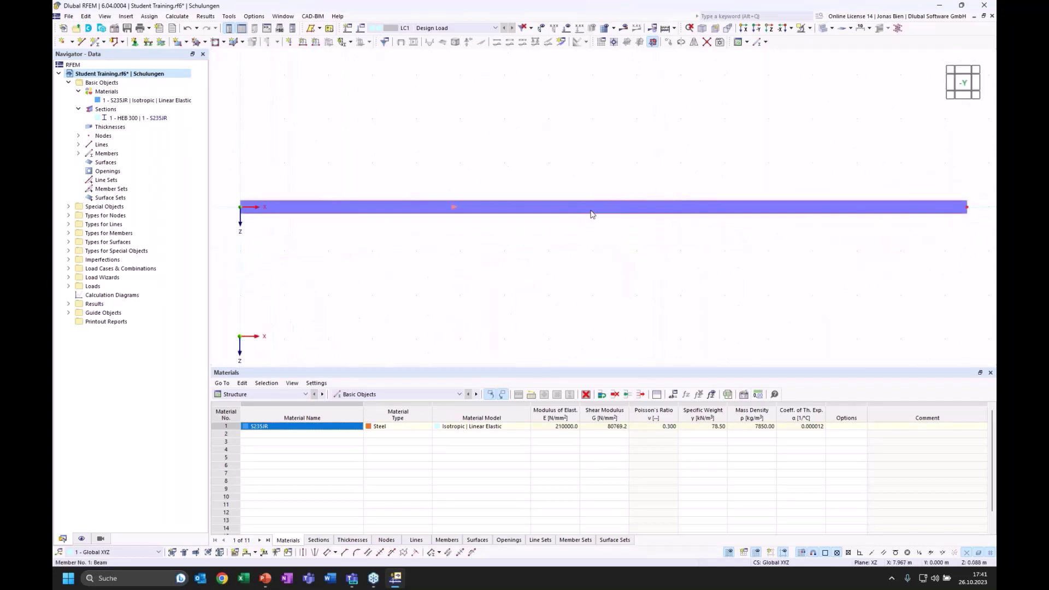
{"action": "right_click", "coordinate": [552, 212]}
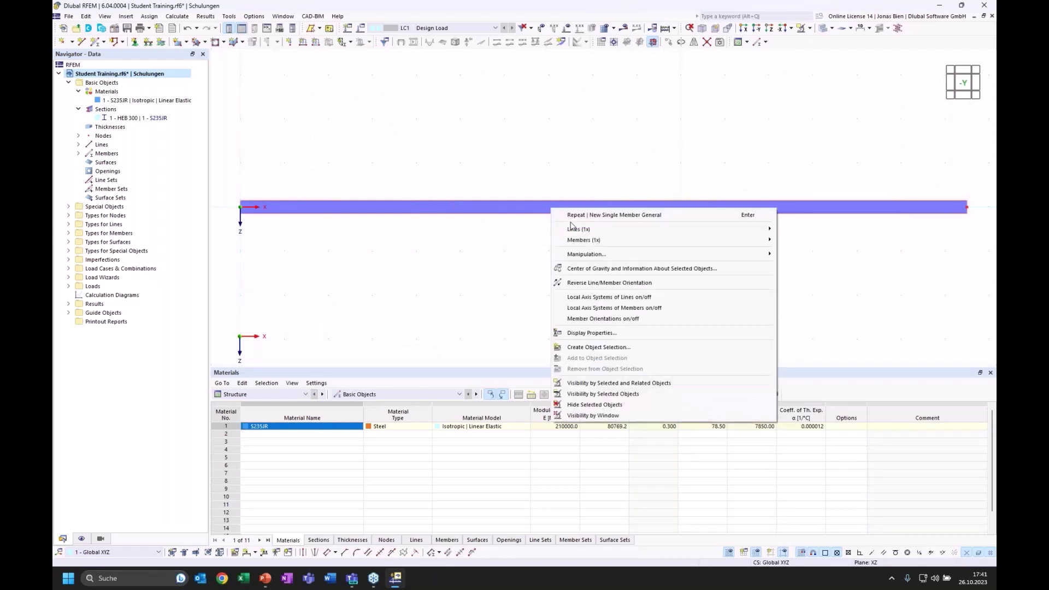
{"action": "mouse_move", "coordinate": [585, 244]}
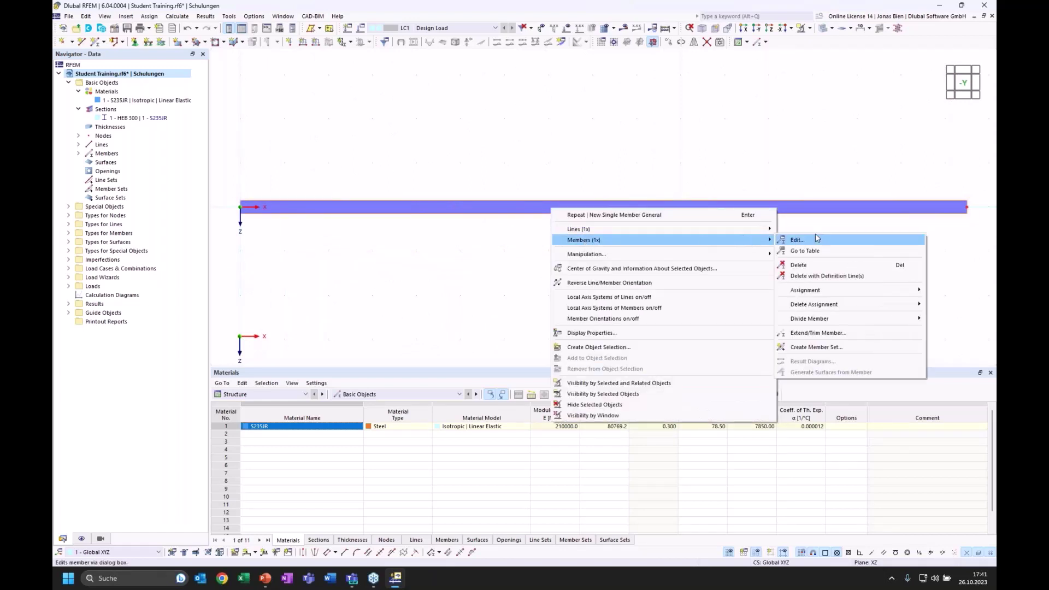
{"action": "mouse_move", "coordinate": [798, 322]}
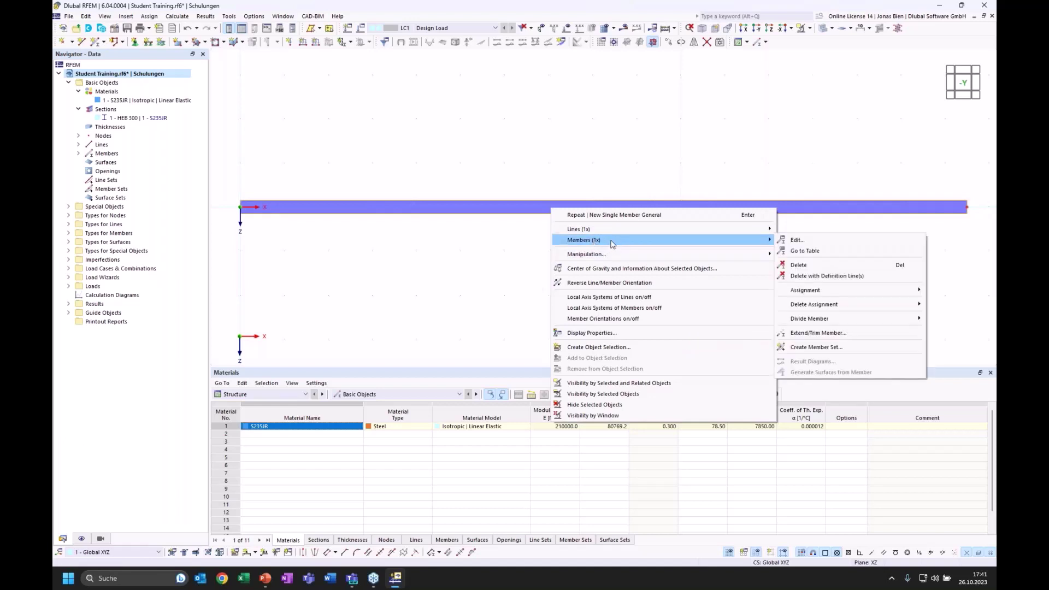
{"action": "left_click", "coordinate": [803, 242]}
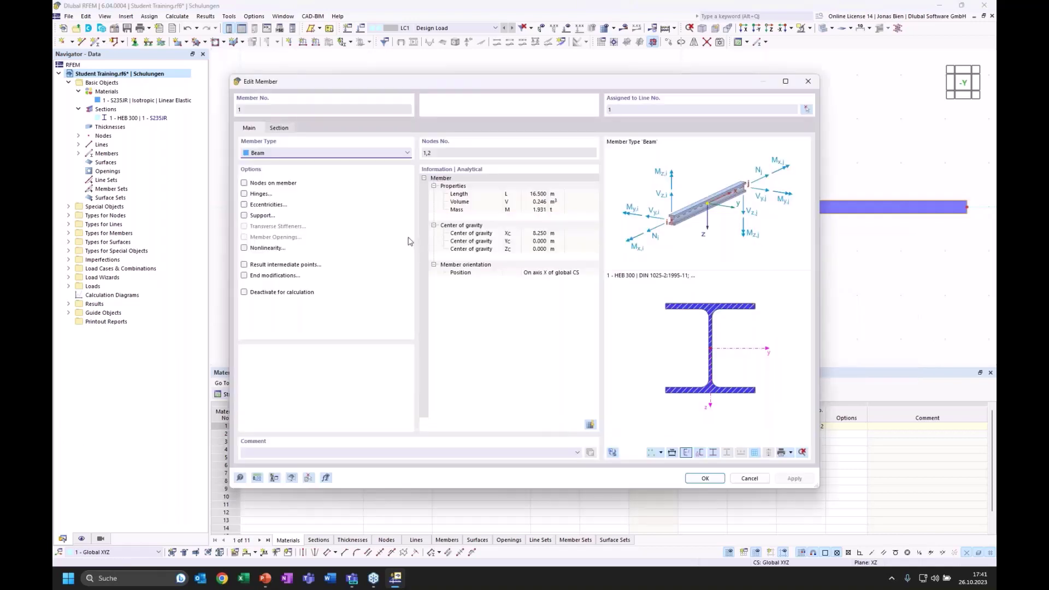
{"action": "left_click", "coordinate": [807, 81]}
- Add 2 intermediate nodes to the beam as 'On Member' nodes without dividing the member
{"action": "right_click", "coordinate": [727, 201]}
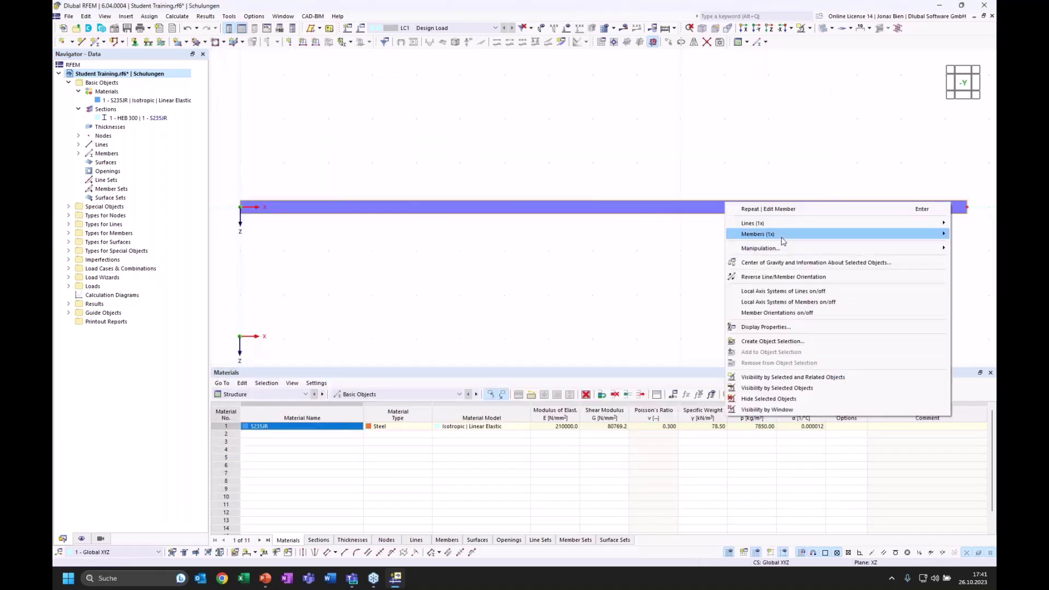
{"action": "mouse_move", "coordinate": [782, 240]}
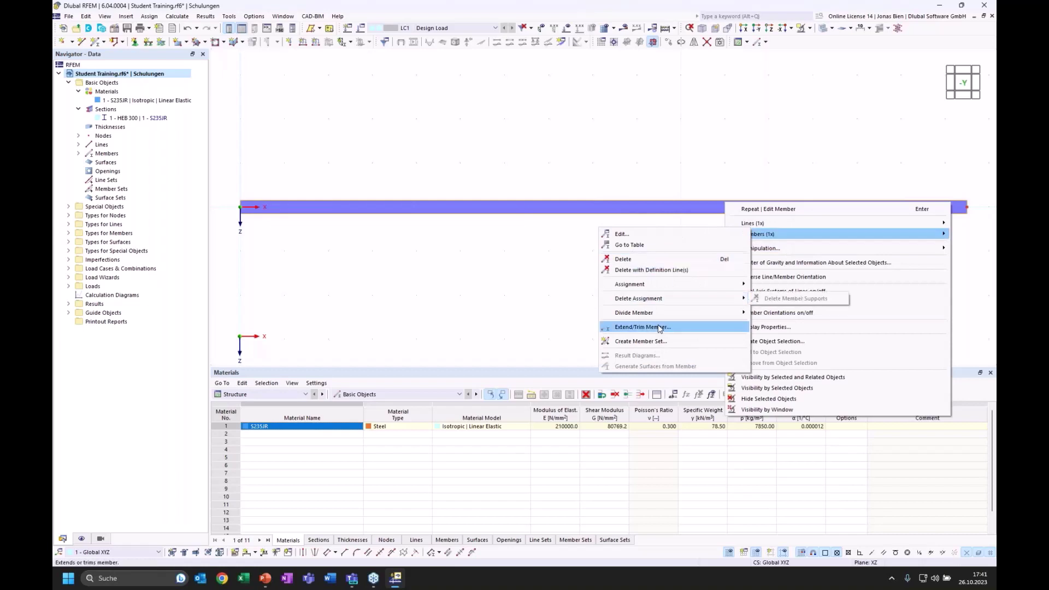
{"action": "mouse_move", "coordinate": [657, 317]}
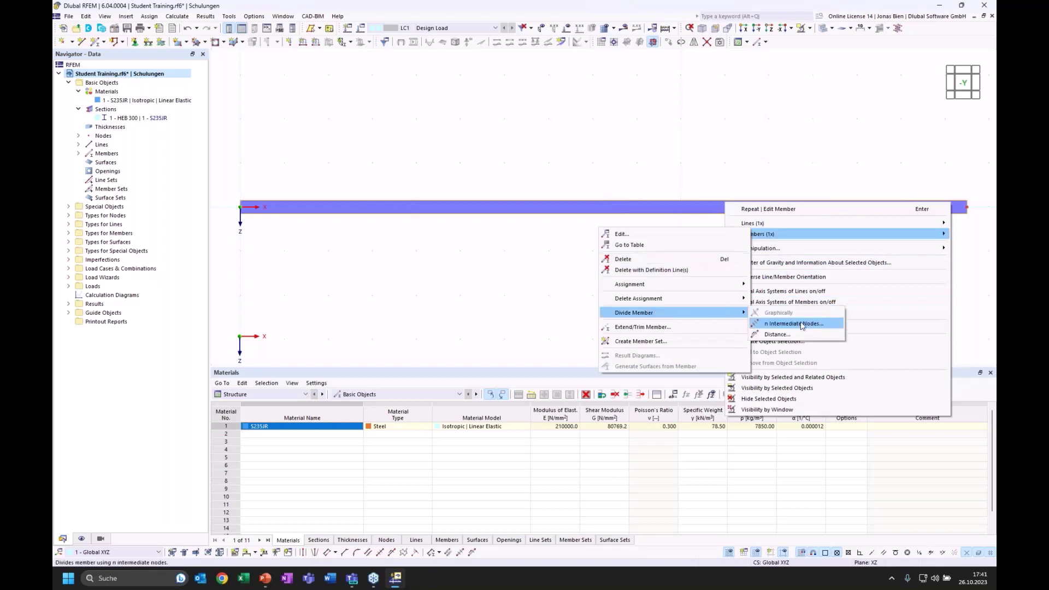
{"action": "left_click", "coordinate": [794, 323]}
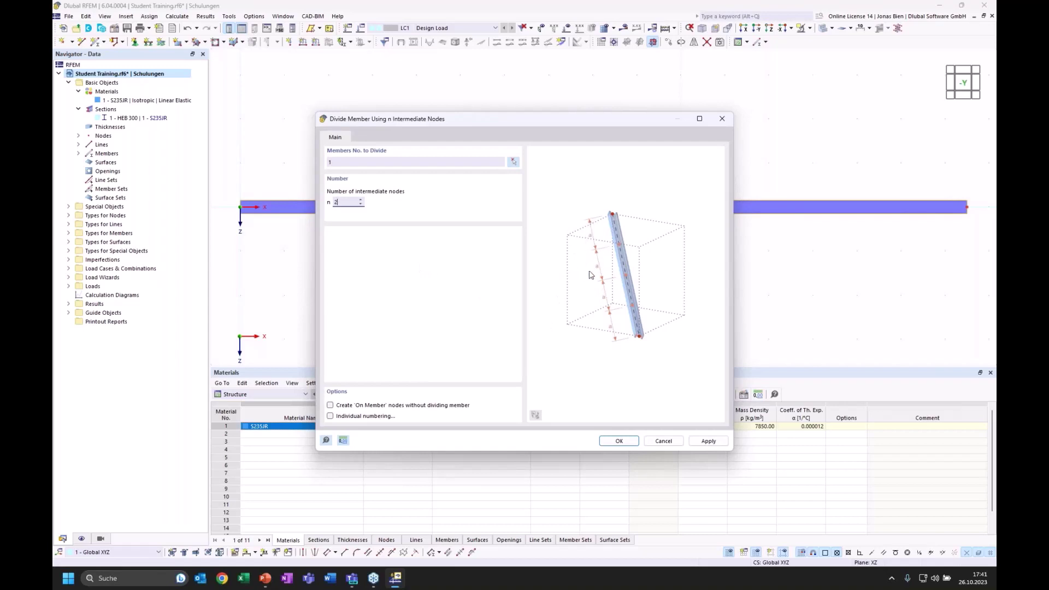
{"action": "left_click", "coordinate": [330, 406]}
{"action": "left_click", "coordinate": [620, 441]}
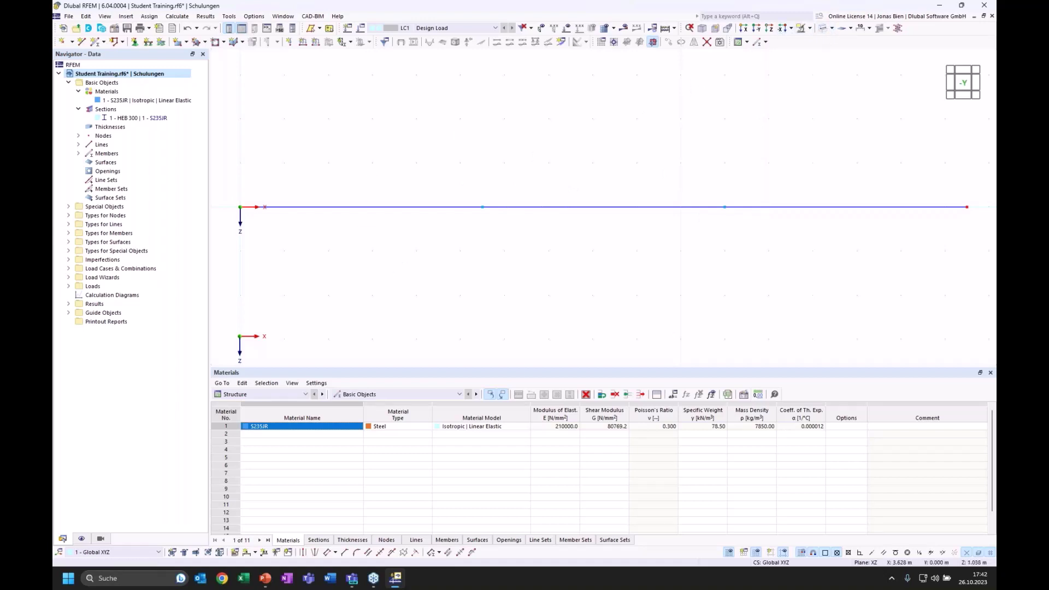
- Assign the Hinged nodal support to the beam's start node at the origin
{"action": "middle_click_drag", "start_coordinate": [408, 259], "coordinate": [545, 229], "text": "ctrl"}
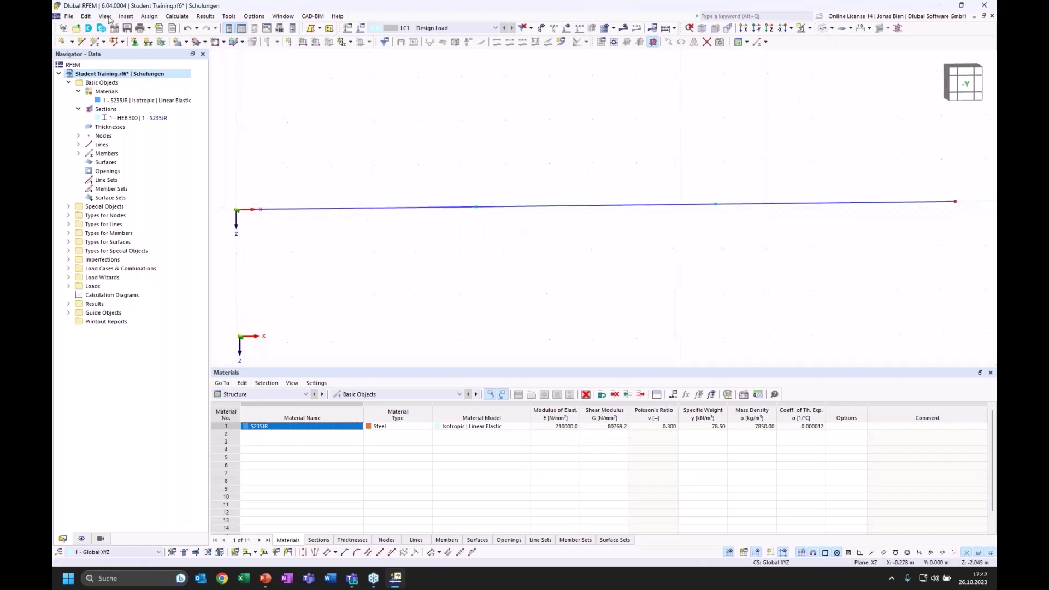
{"action": "left_click", "coordinate": [135, 42]}
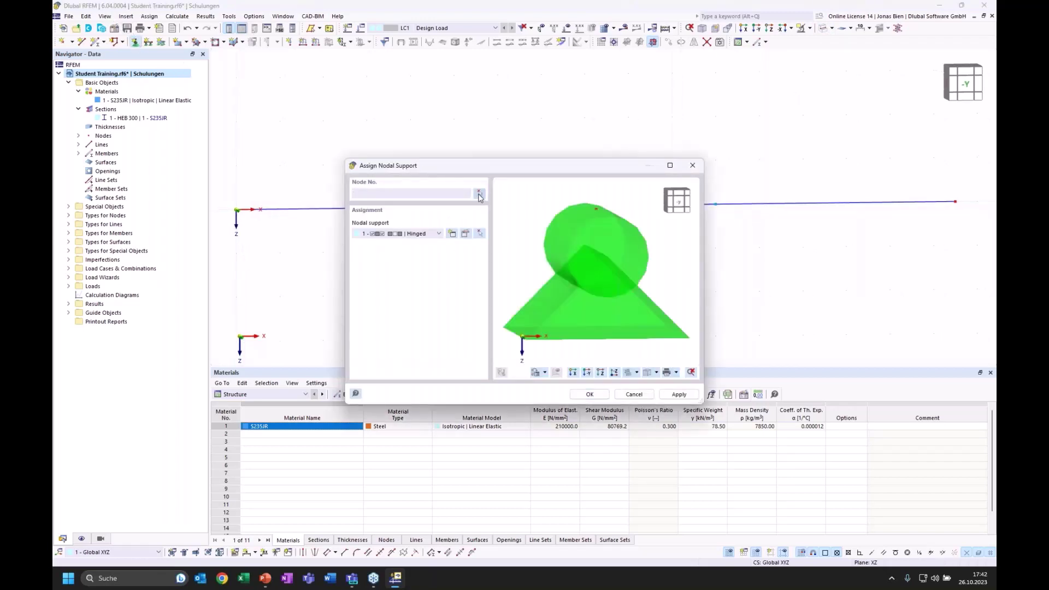
{"action": "left_click", "coordinate": [479, 195]}
{"action": "left_click", "coordinate": [236, 209]}
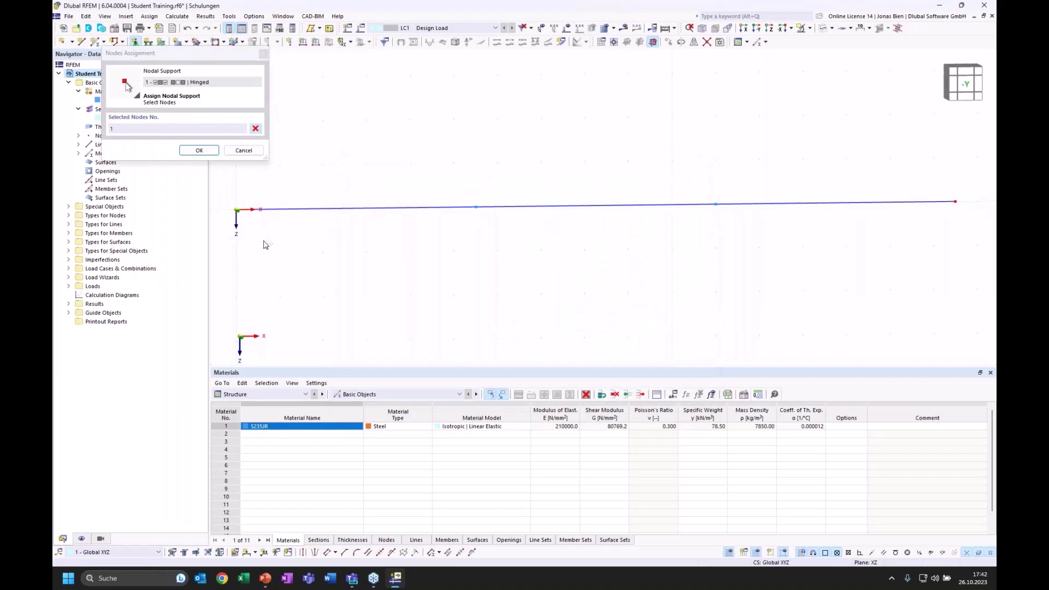
{"action": "left_click", "coordinate": [199, 151]}
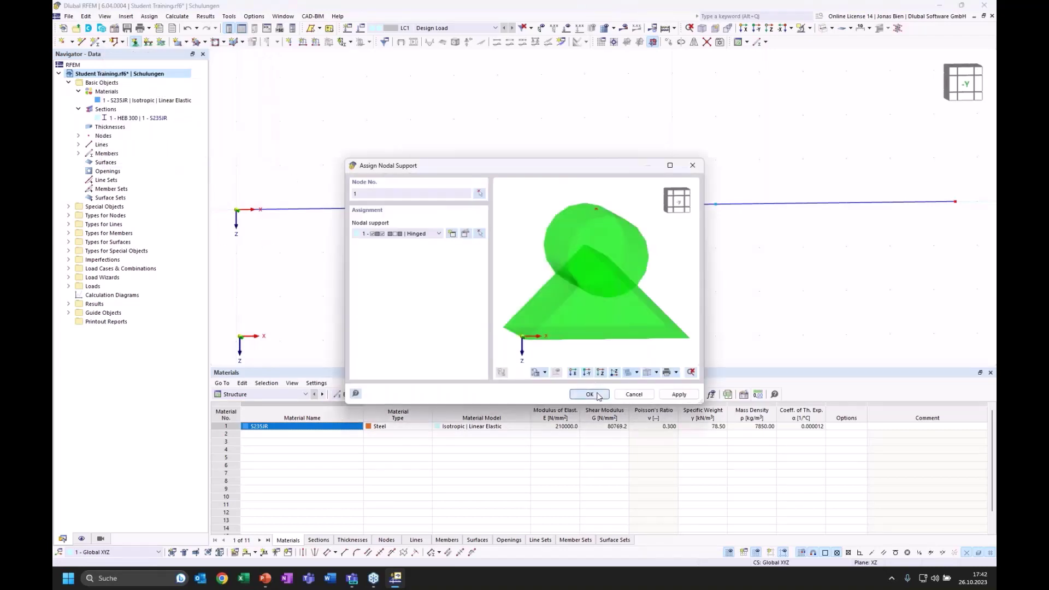
{"action": "left_click", "coordinate": [589, 394]}
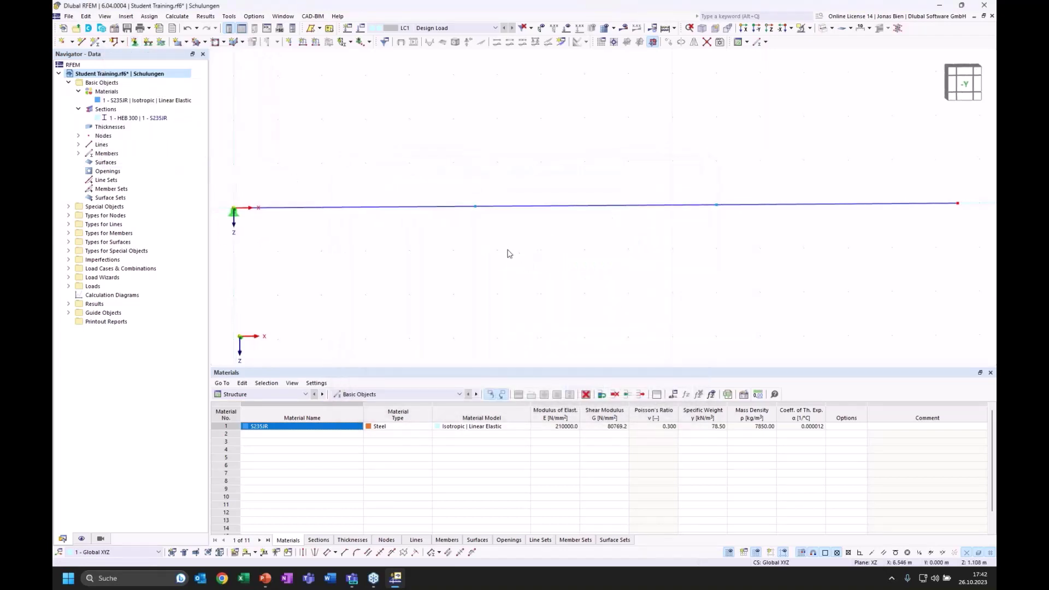
- Turn off the display of the Global Coordinate System X, Y, Z axes at the model origin
{"action": "left_click", "coordinate": [83, 538]}
{"action": "scroll", "coordinate": [129, 403], "scroll_direction": "down", "scroll_amount": 7}
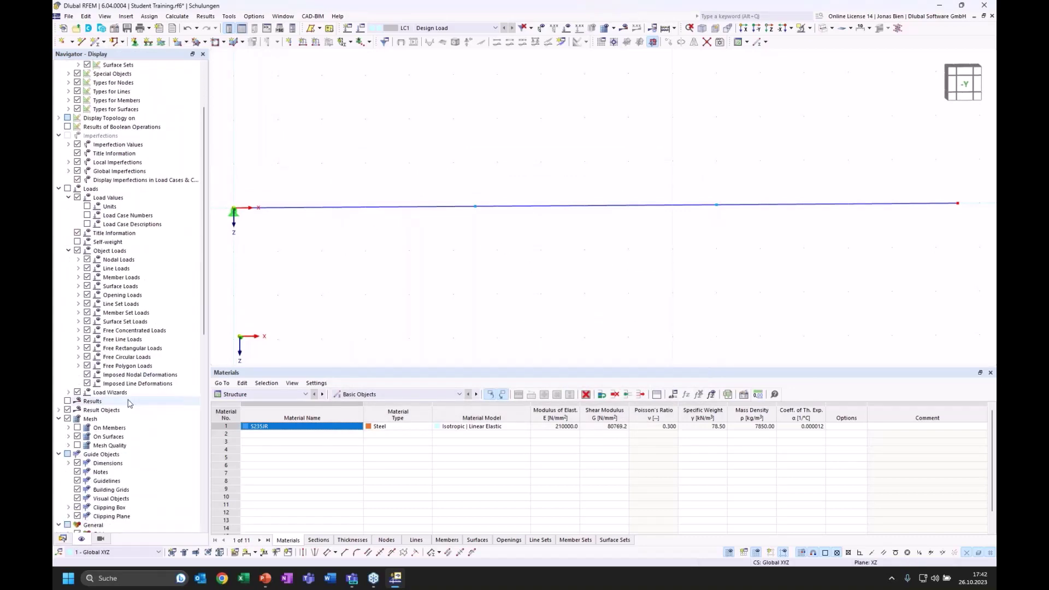
{"action": "scroll", "coordinate": [130, 403], "scroll_direction": "down", "scroll_amount": 6}
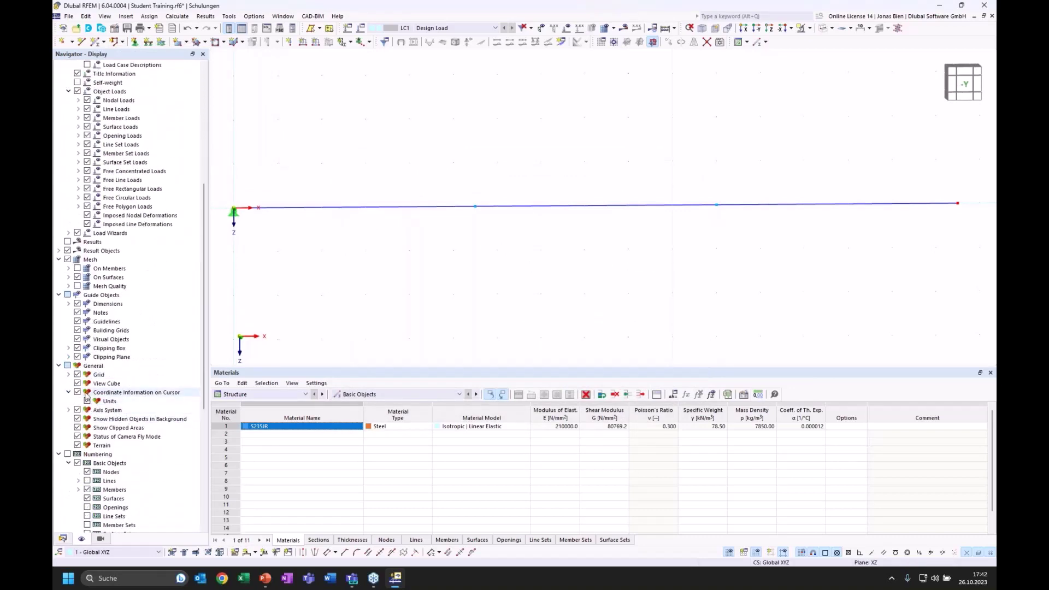
{"action": "left_click", "coordinate": [68, 392]}
{"action": "left_click", "coordinate": [68, 401]}
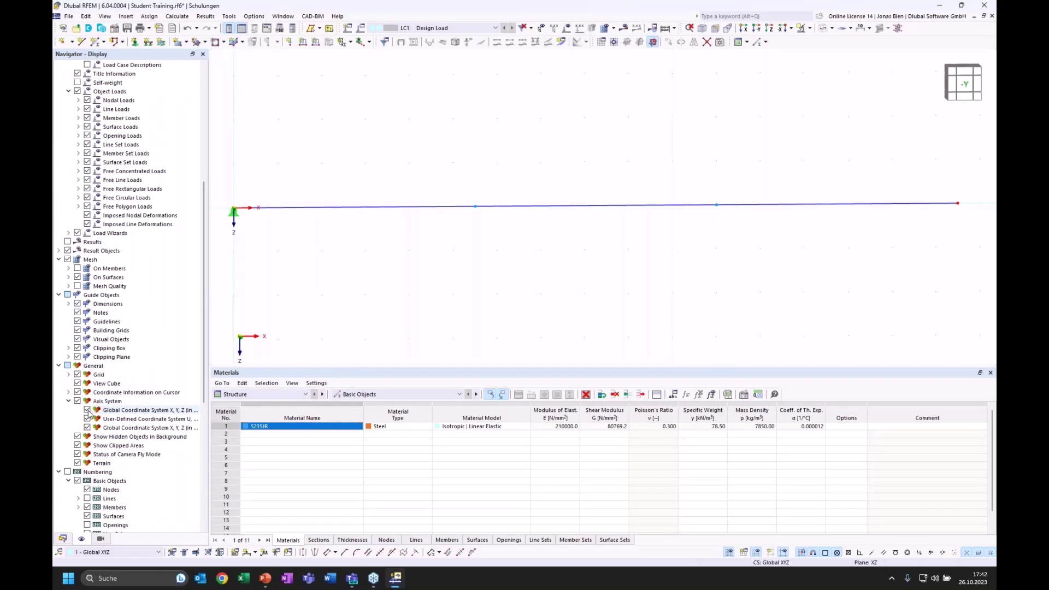
{"action": "left_click", "coordinate": [87, 410]}
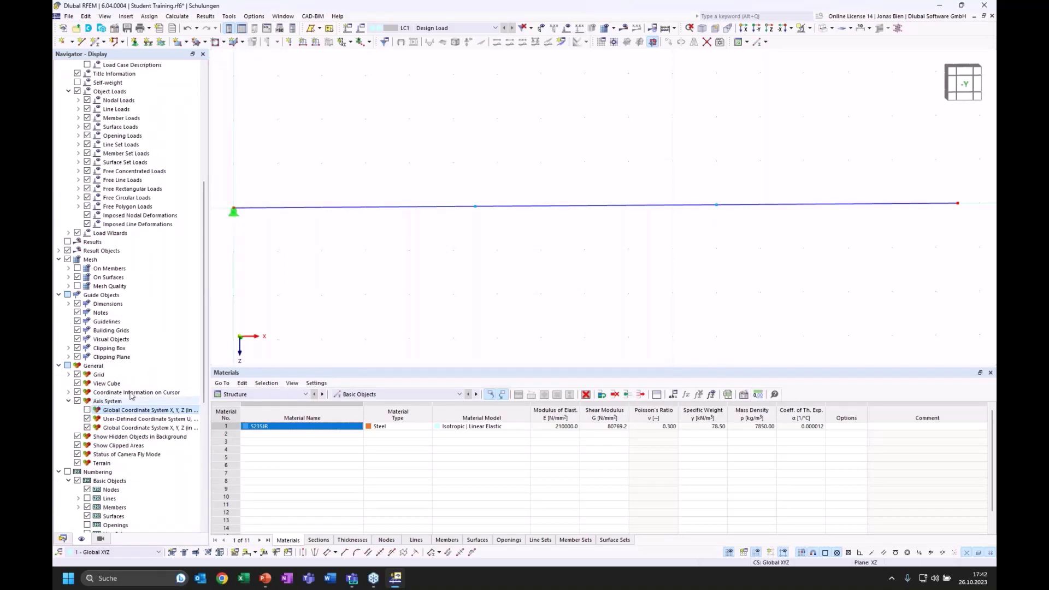
- Assign the Roller nodal support to the beam's end node opposite the hinged support
{"action": "left_click", "coordinate": [964, 85]}
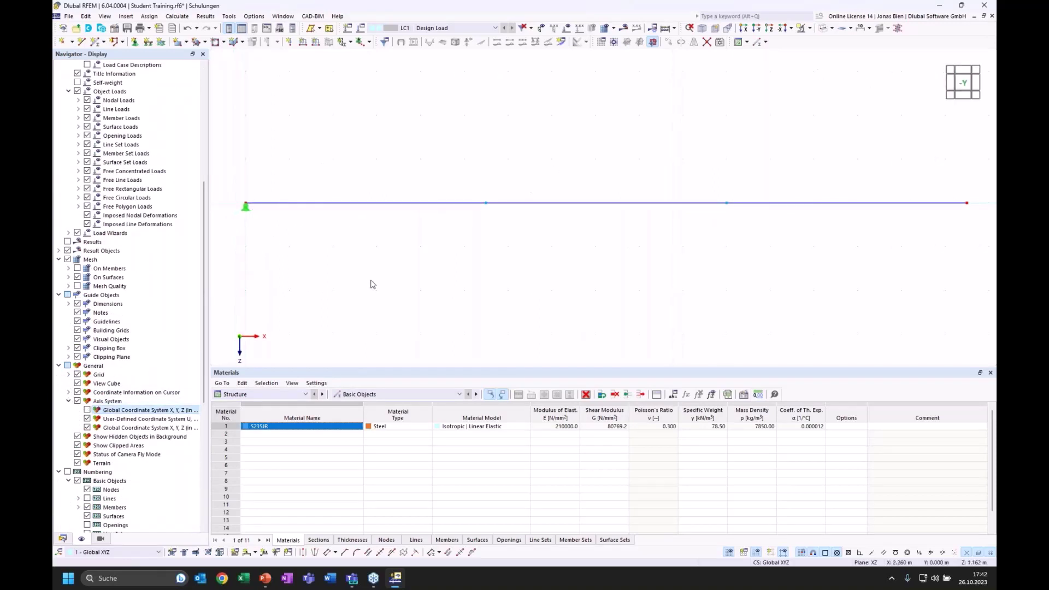
{"action": "left_click", "coordinate": [134, 42]}
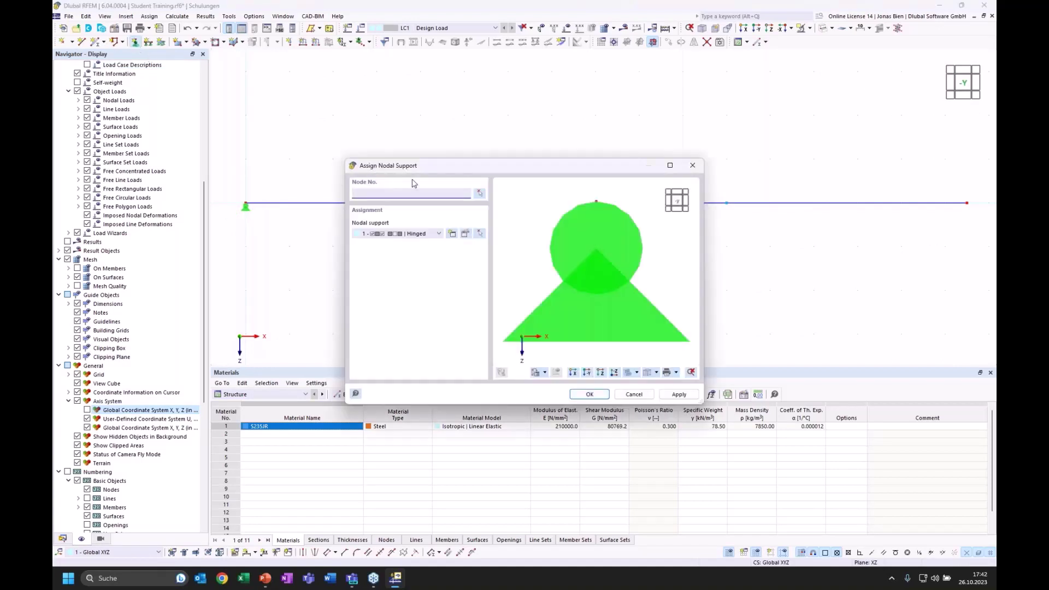
{"action": "left_click", "coordinate": [425, 235]}
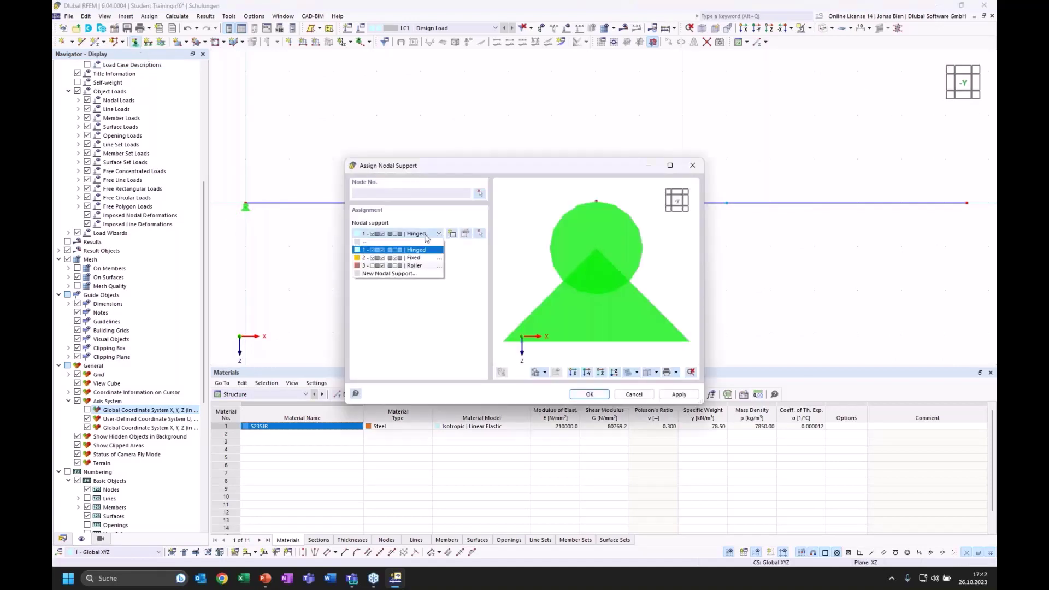
{"action": "left_click", "coordinate": [413, 266]}
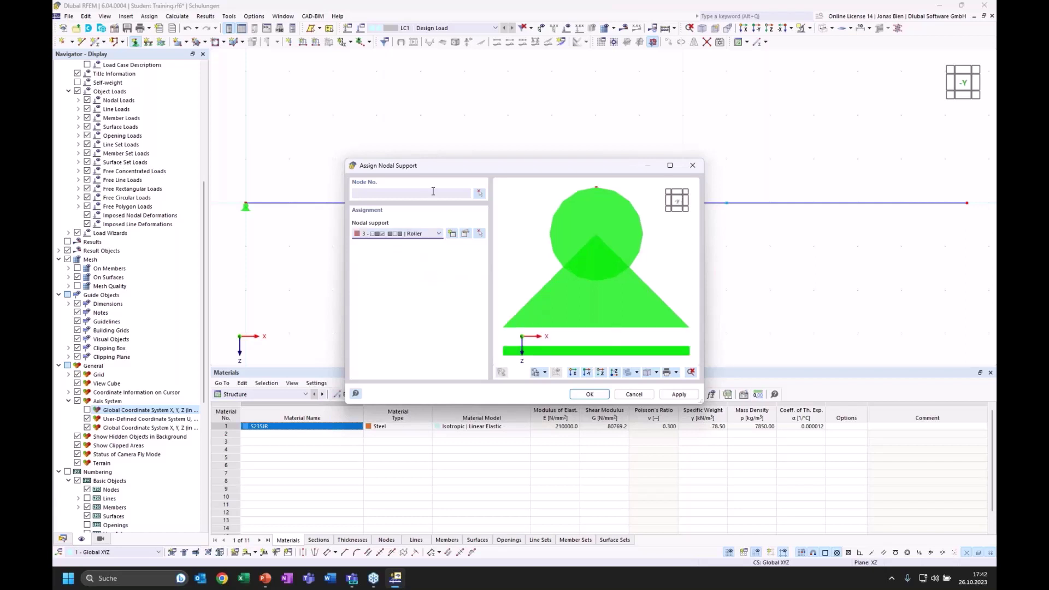
{"action": "left_click", "coordinate": [480, 194]}
{"action": "left_click", "coordinate": [966, 203]}
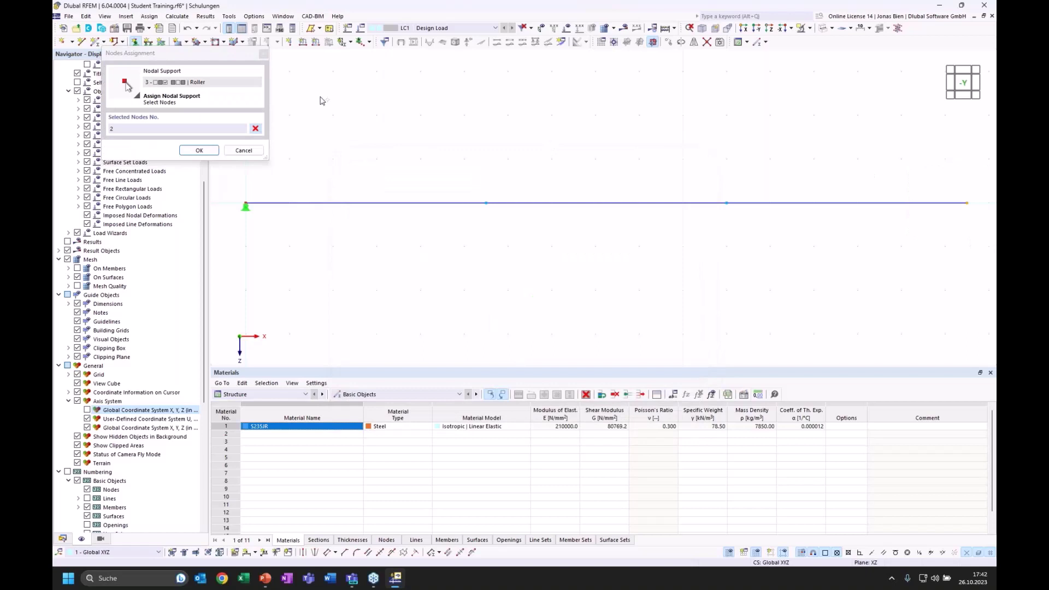
{"action": "left_click", "coordinate": [198, 153]}
{"action": "key", "text": "Return"}
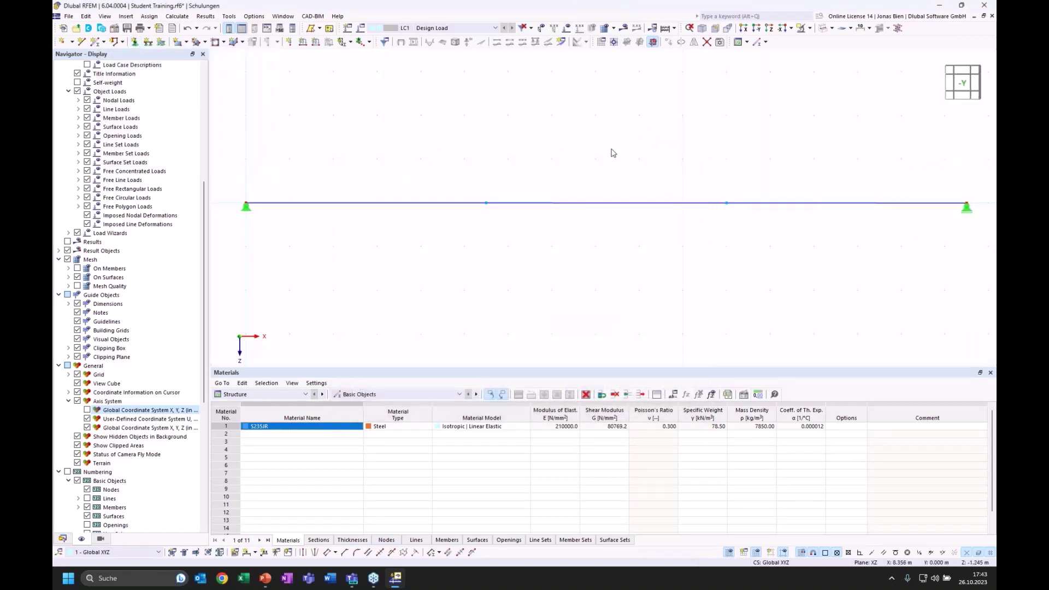
- Apply a uniform member force of 15 kN/m in global direction ZL to the beam in LC1 - Design Load
{"action": "scroll", "coordinate": [633, 139], "scroll_direction": "down", "scroll_amount": 1}
{"action": "middle_click_drag", "start_coordinate": [642, 122], "coordinate": [630, 152]}
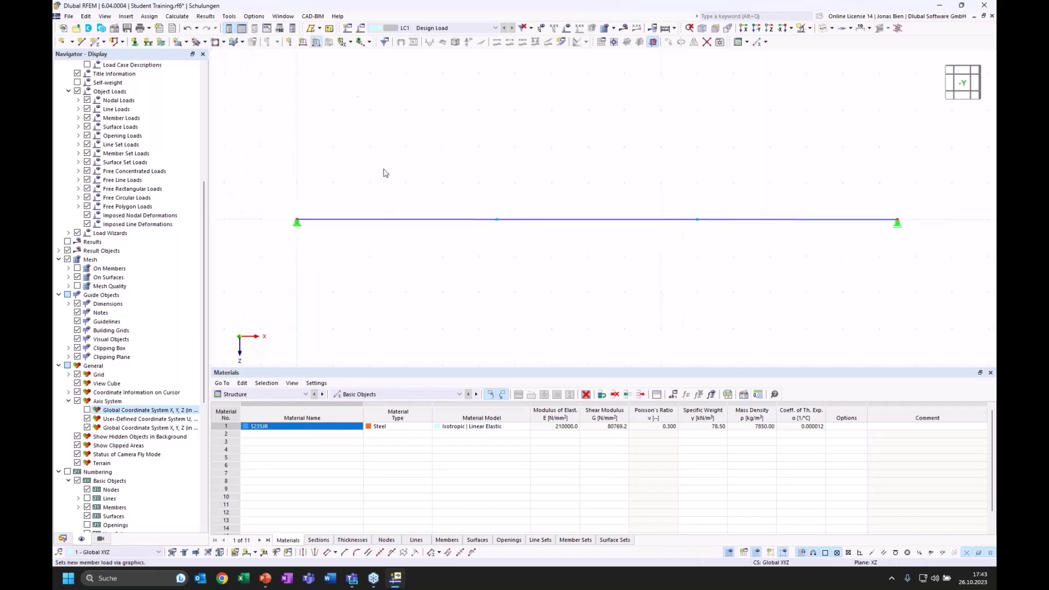
{"action": "left_click", "coordinate": [423, 195]}
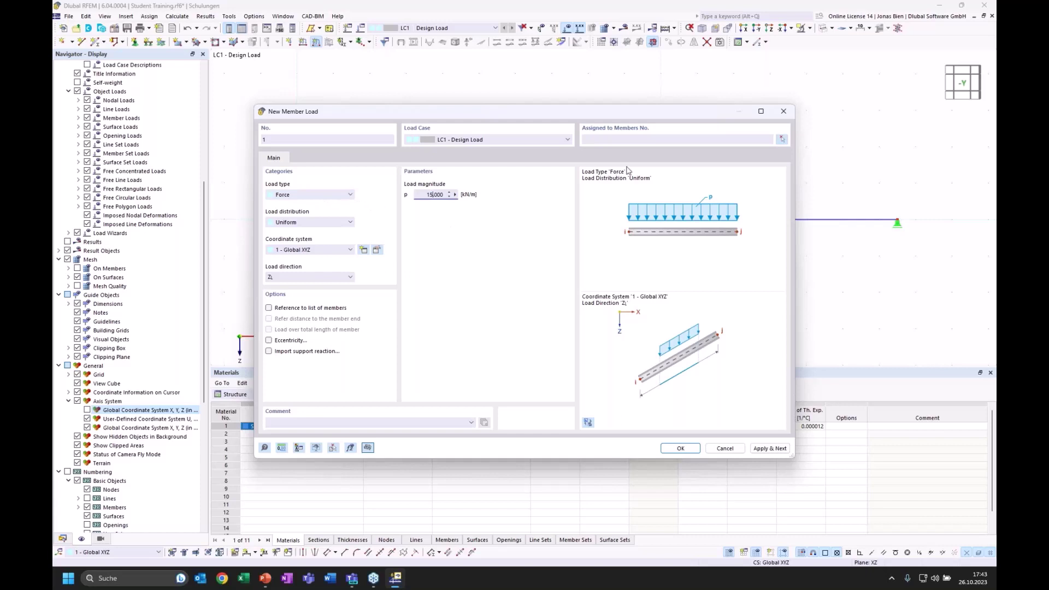
{"action": "left_click", "coordinate": [782, 139]}
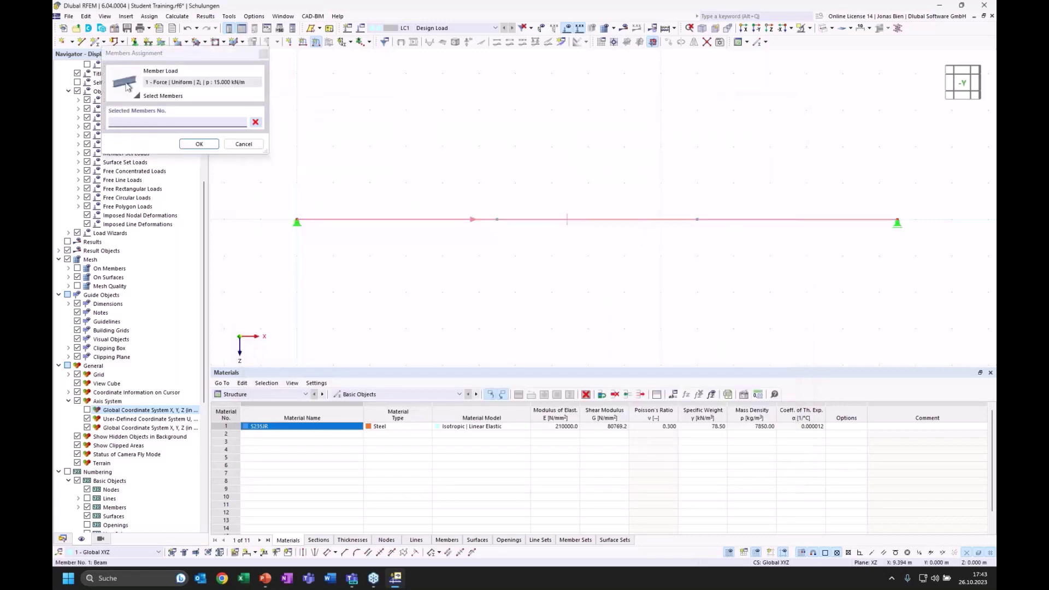
{"action": "left_click", "coordinate": [199, 143]}
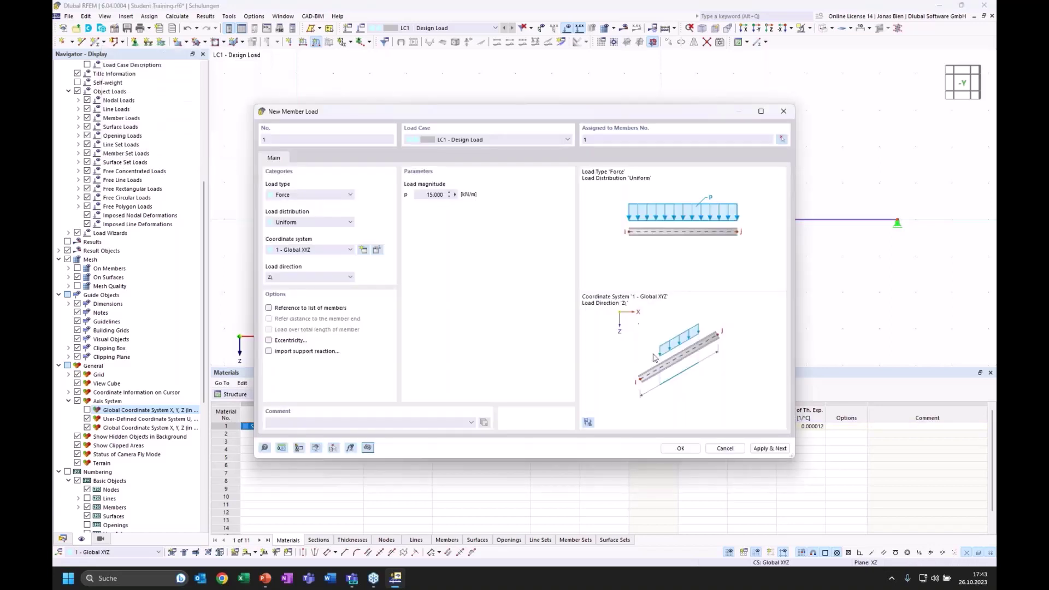
{"action": "left_click", "coordinate": [683, 446]}
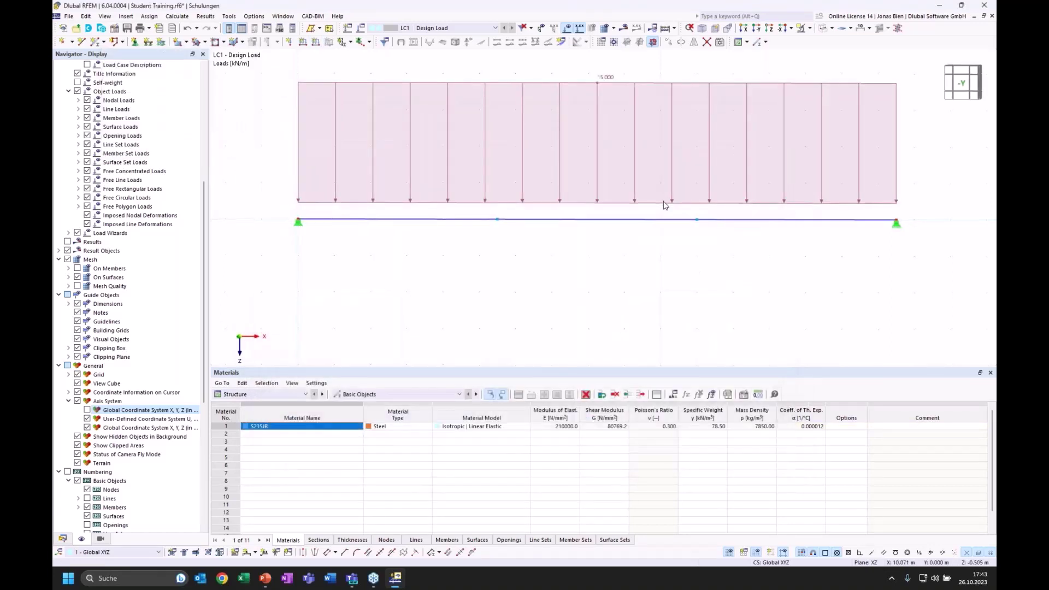
- Reduce the graphical display size of the member load on the beam and deselect the load
{"action": "right_click", "coordinate": [663, 201]}
{"action": "left_click", "coordinate": [643, 200]}
{"action": "right_click", "coordinate": [642, 204]}
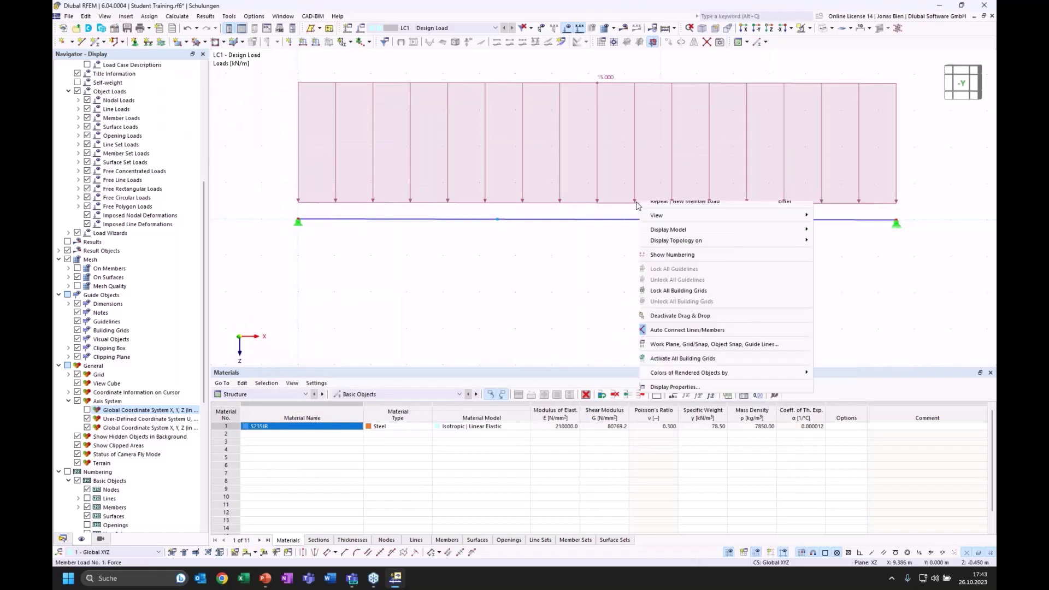
{"action": "left_click", "coordinate": [635, 206]}
{"action": "right_click", "coordinate": [635, 203]}
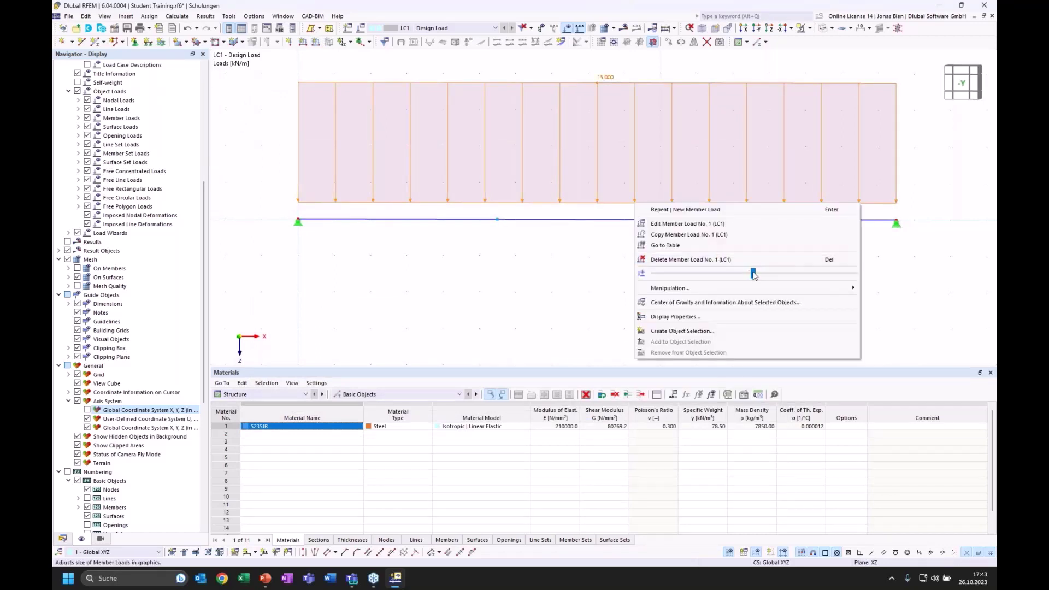
{"action": "left_click_drag", "start_coordinate": [754, 275], "coordinate": [689, 277]}
{"action": "left_click", "coordinate": [572, 220]}
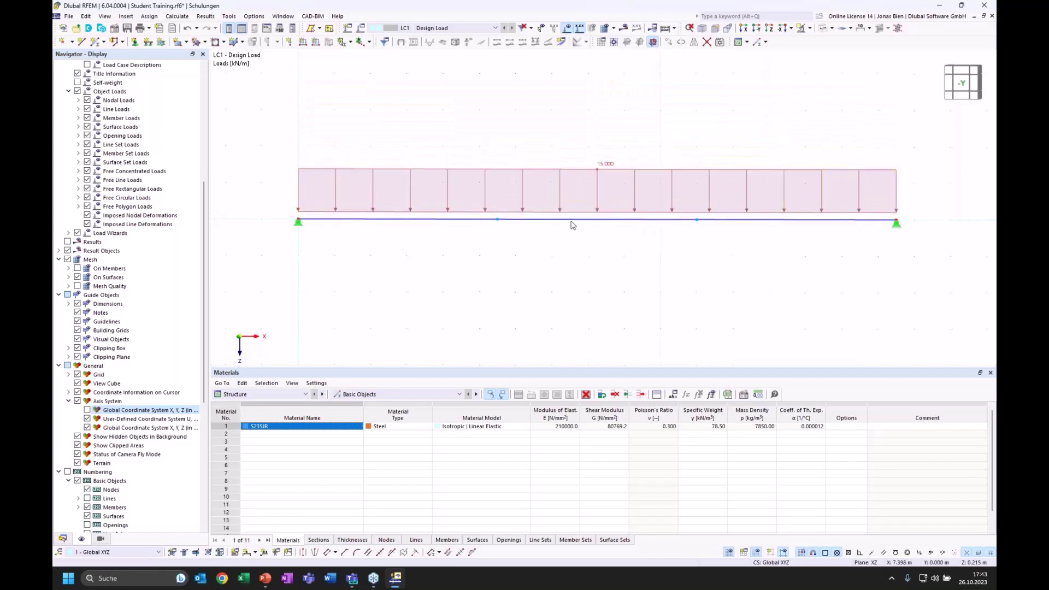
- Run the static analysis of LC1 - Design Load and hide the load display on the beam
{"action": "left_click", "coordinate": [961, 83]}
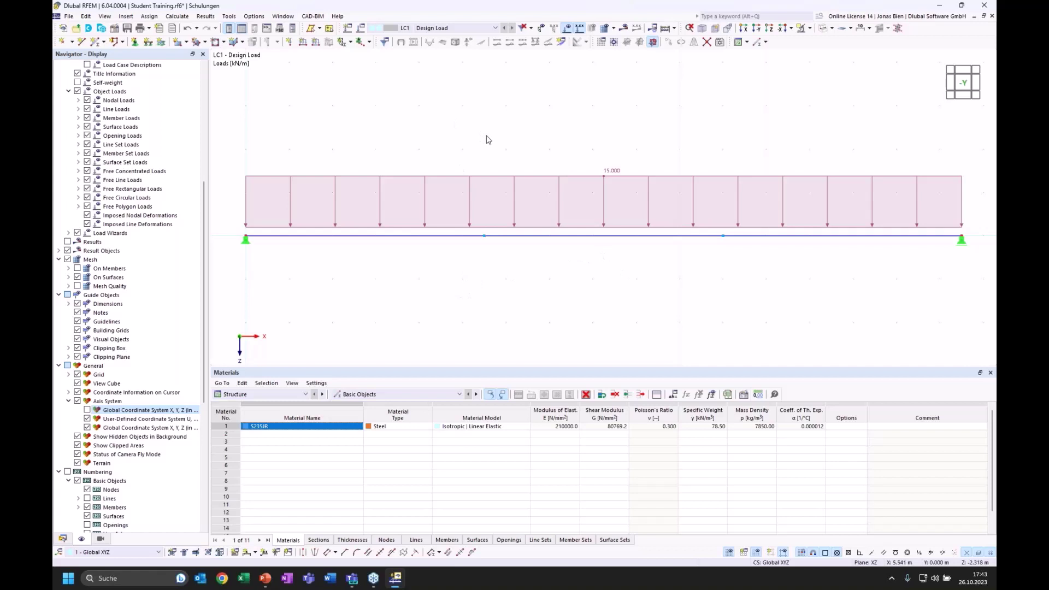
{"action": "left_click", "coordinate": [625, 29]}
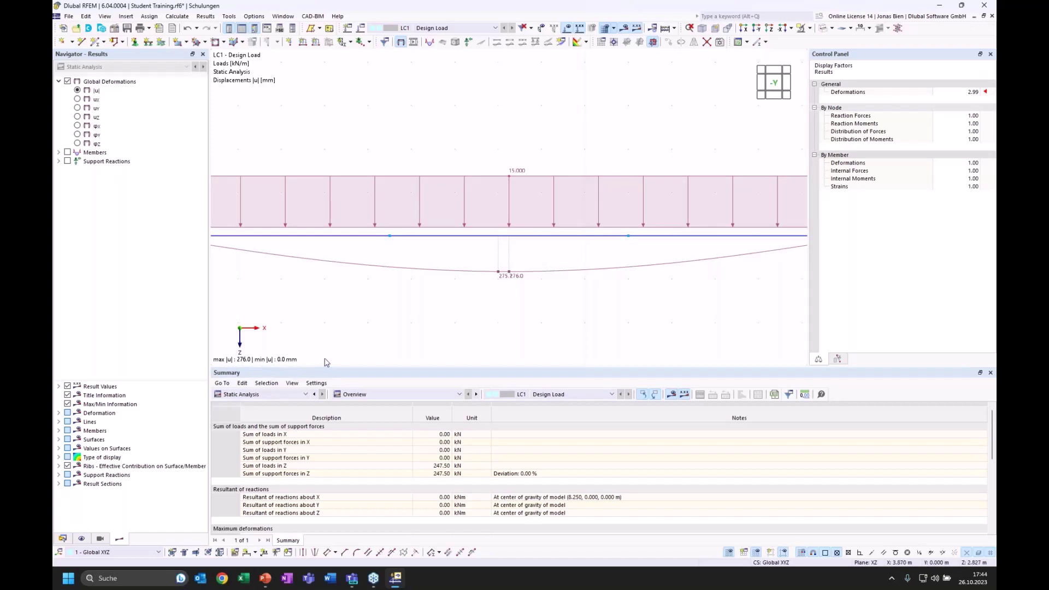
{"action": "scroll", "coordinate": [562, 244], "scroll_direction": "down", "scroll_amount": 2}
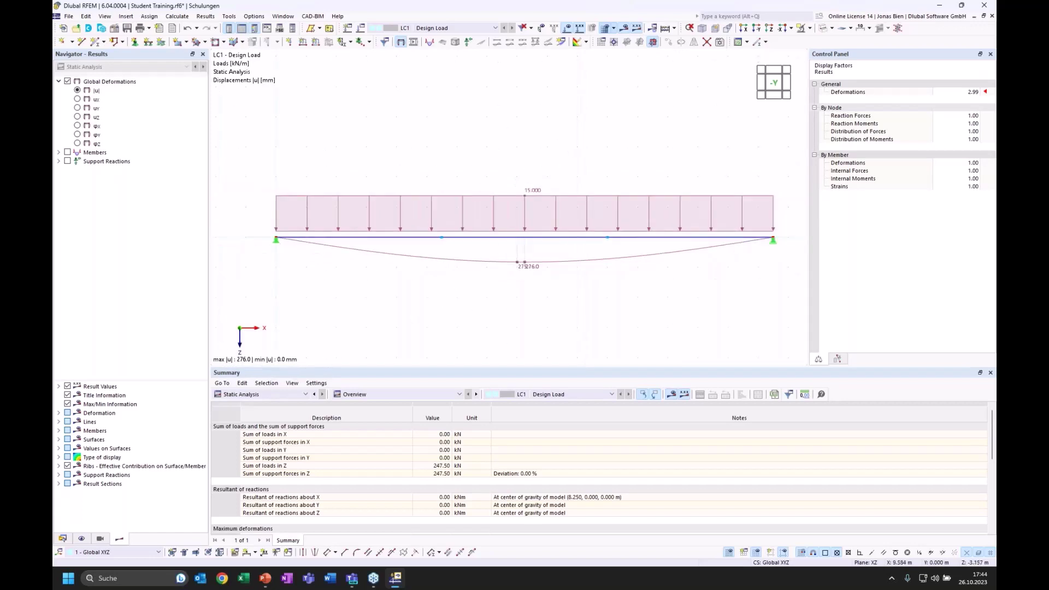
{"action": "middle_click_drag", "start_coordinate": [585, 174], "coordinate": [579, 174]}
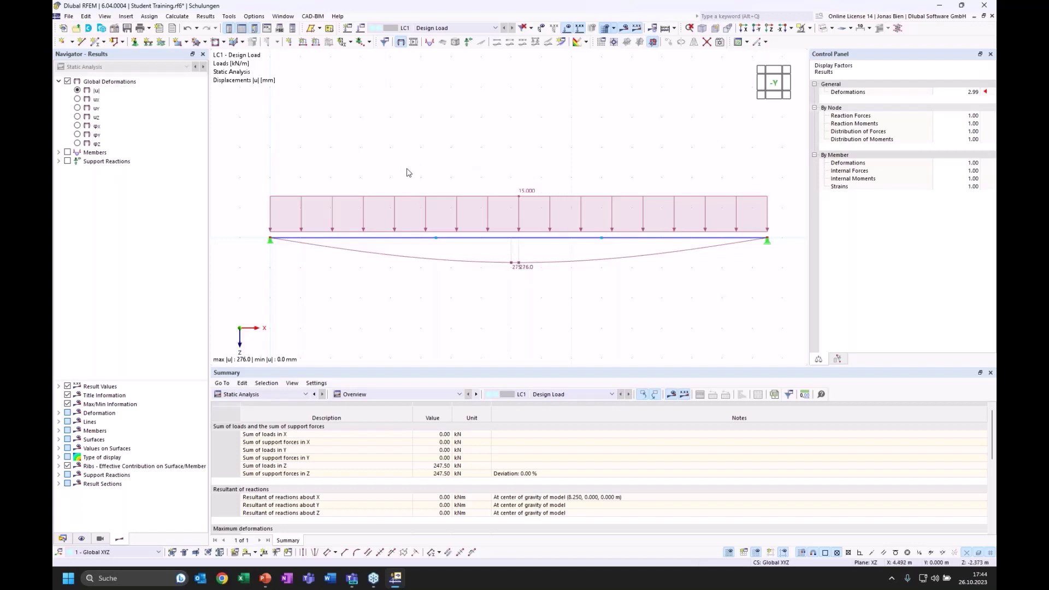
{"action": "left_click", "coordinate": [578, 27]}
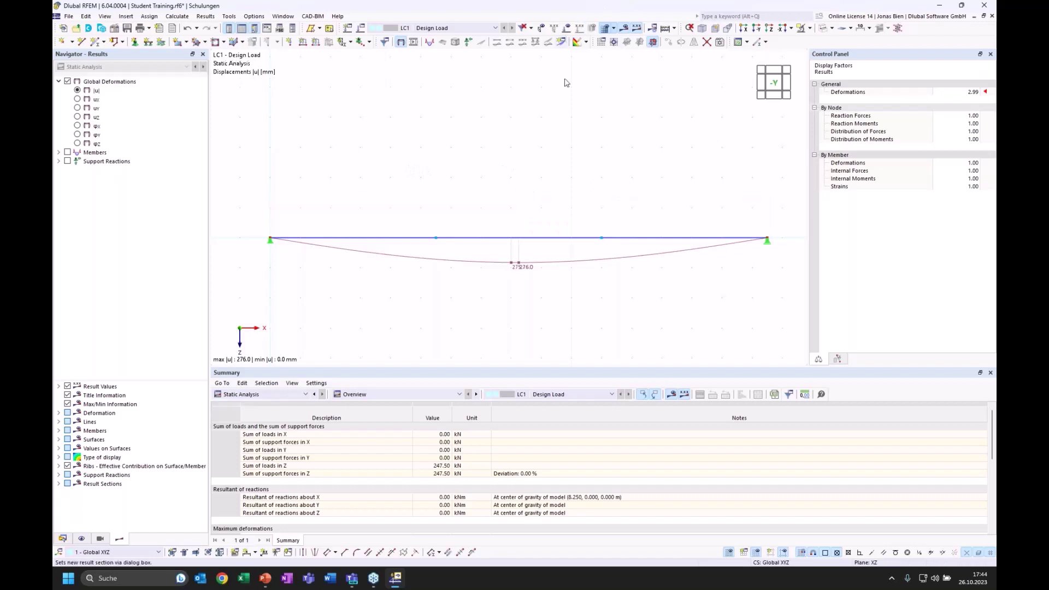
- Copy the beam's two intermediate nodes by a displacement of -1.4 m in Z
{"action": "left_click_drag", "start_coordinate": [417, 202], "coordinate": [622, 252]}
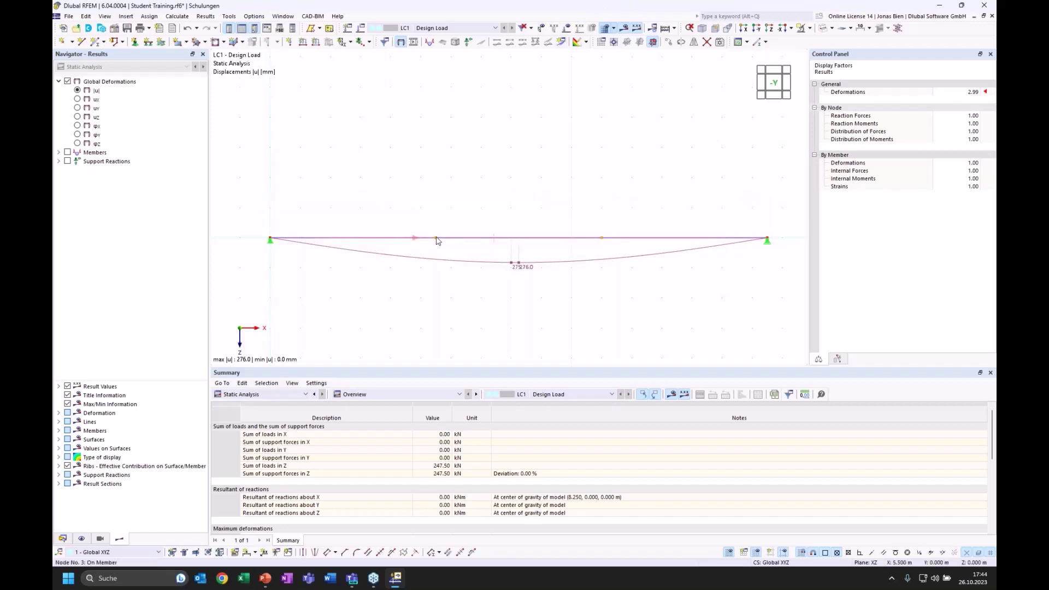
{"action": "left_click", "coordinate": [693, 43]}
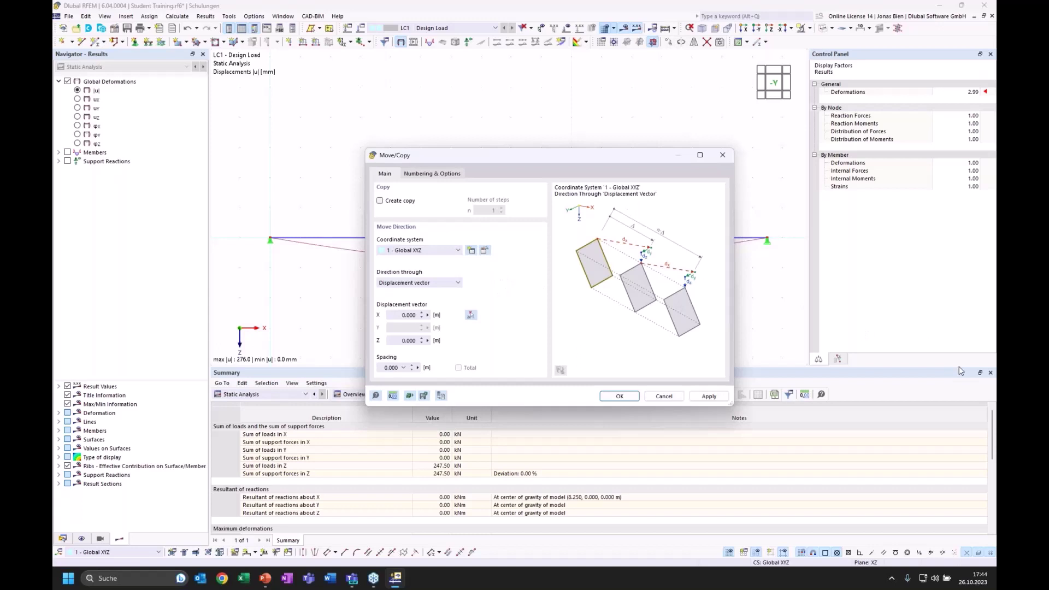
{"action": "left_click_drag", "start_coordinate": [394, 341], "coordinate": [427, 347]}
{"action": "type", "text": "-1.4"}
{"action": "left_click", "coordinate": [388, 202]}
{"action": "left_click", "coordinate": [619, 396]}
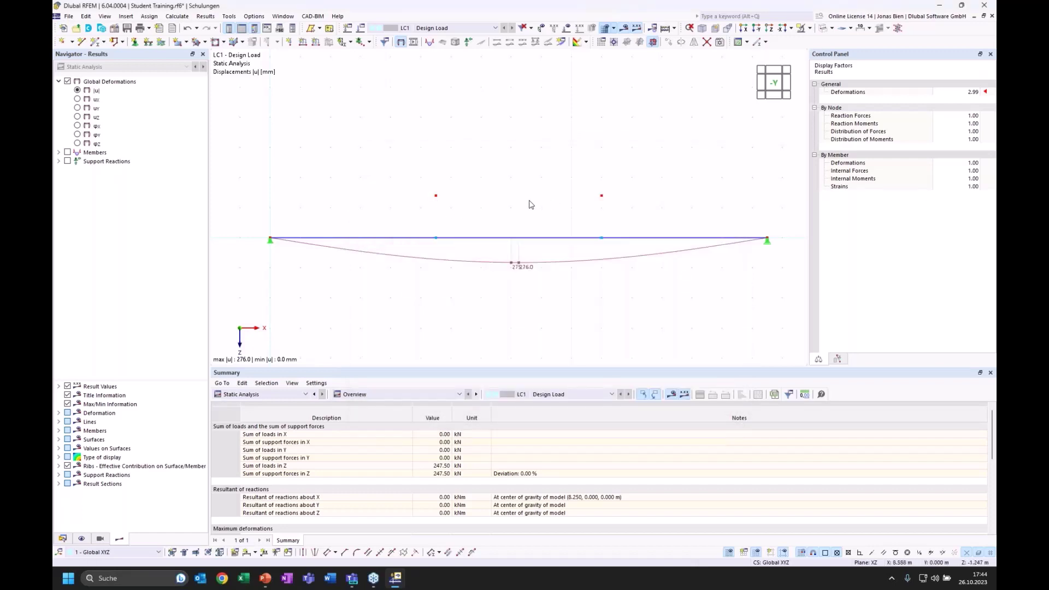
- Inspect the properties of the copied node above the beam's first intermediate node
{"action": "left_click_drag", "start_coordinate": [405, 172], "coordinate": [624, 223]}
{"action": "double_click", "coordinate": [435, 196]}
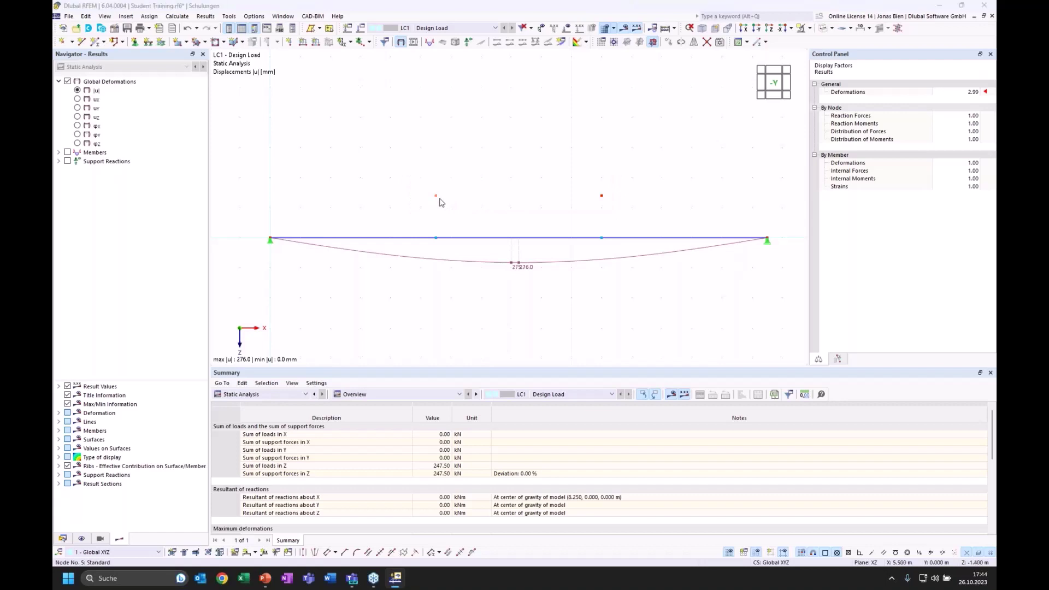
{"action": "left_click", "coordinate": [790, 101]}
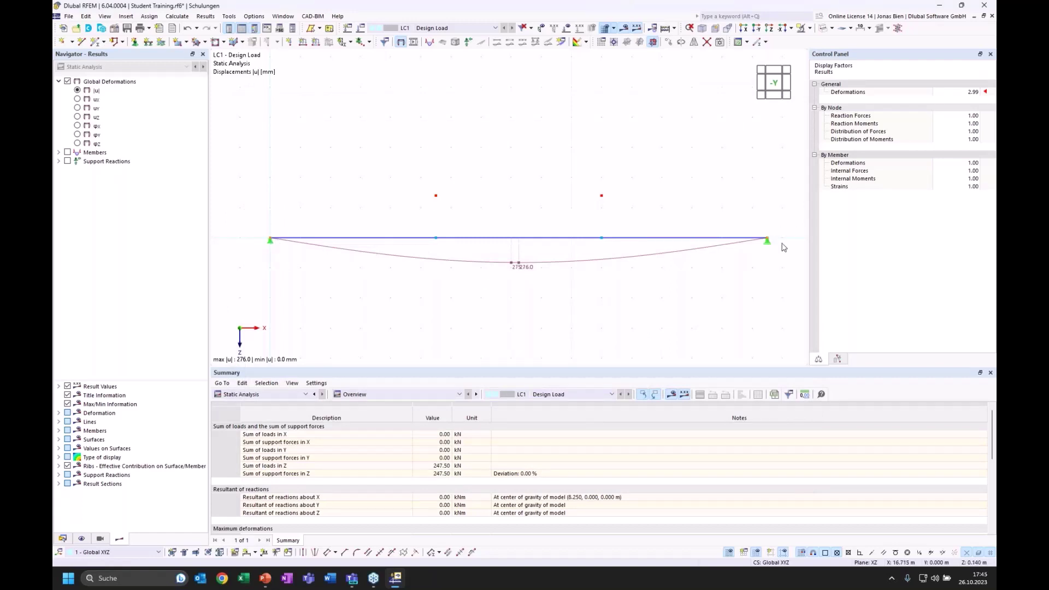
- Copy the beam's two supported end nodes by a displacement of -2.3 m in Z
{"action": "left_click", "coordinate": [667, 42]}
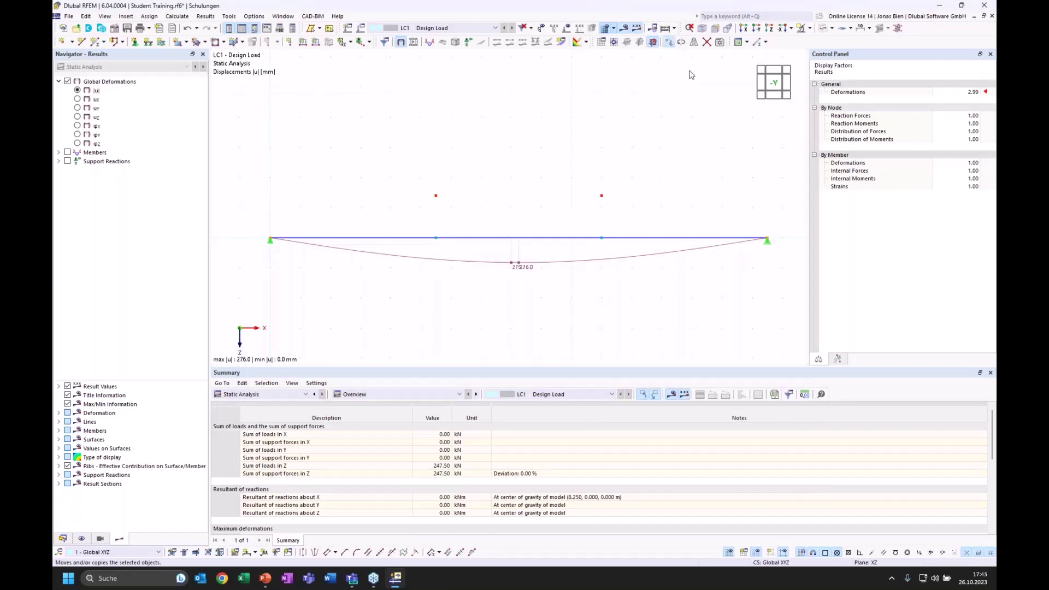
{"action": "double_click", "coordinate": [399, 341]}
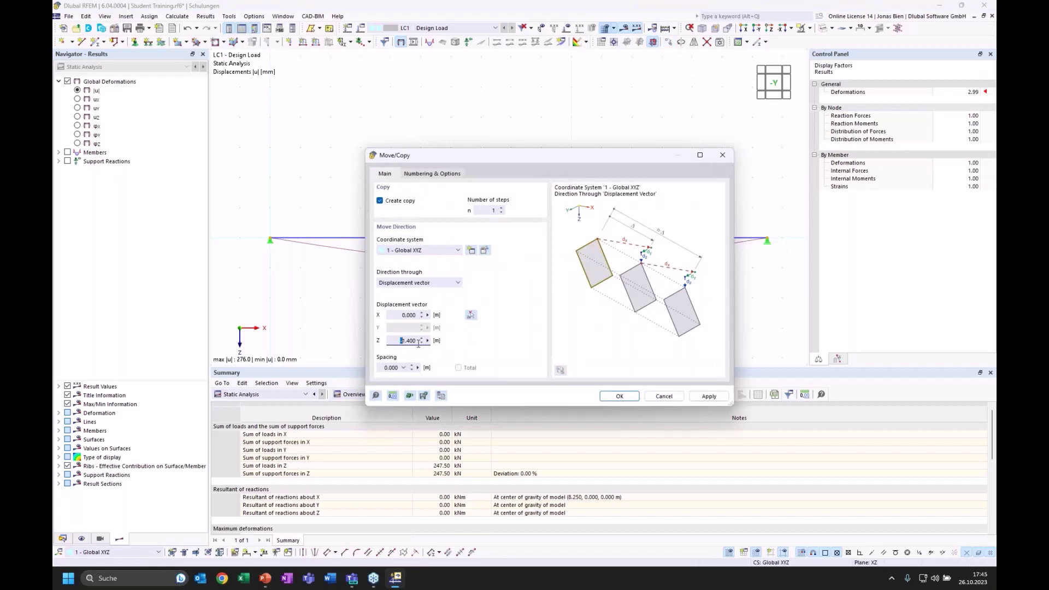
{"action": "key", "text": "BackSpace"}
{"action": "left_click", "coordinate": [619, 396]}
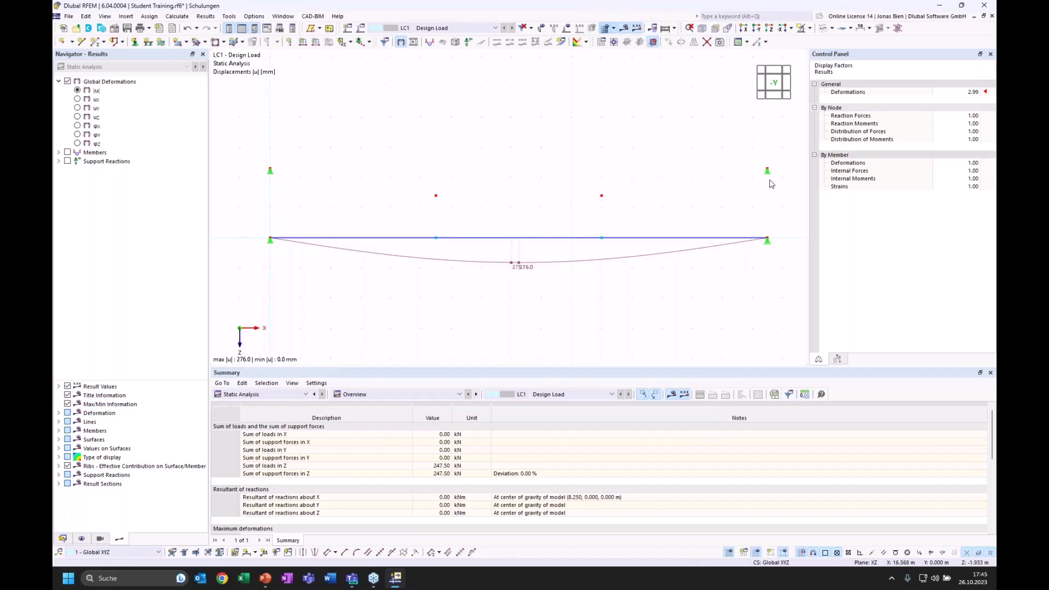
- Change the nodal support of the copied node above the beam's roller end to Hinged
{"action": "scroll", "coordinate": [773, 180], "scroll_direction": "up", "scroll_amount": 3}
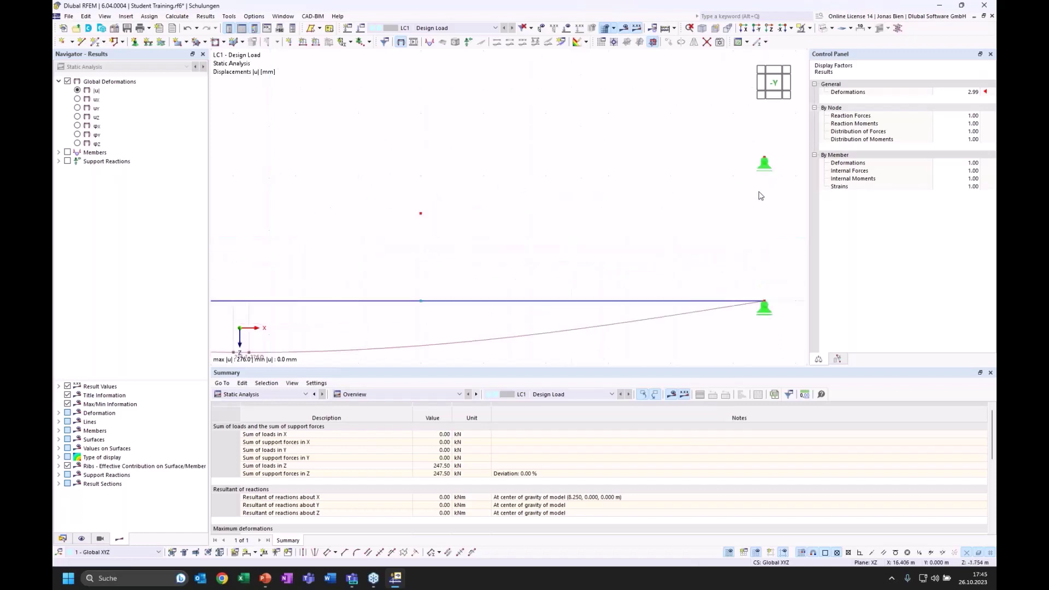
{"action": "double_click", "coordinate": [763, 176]}
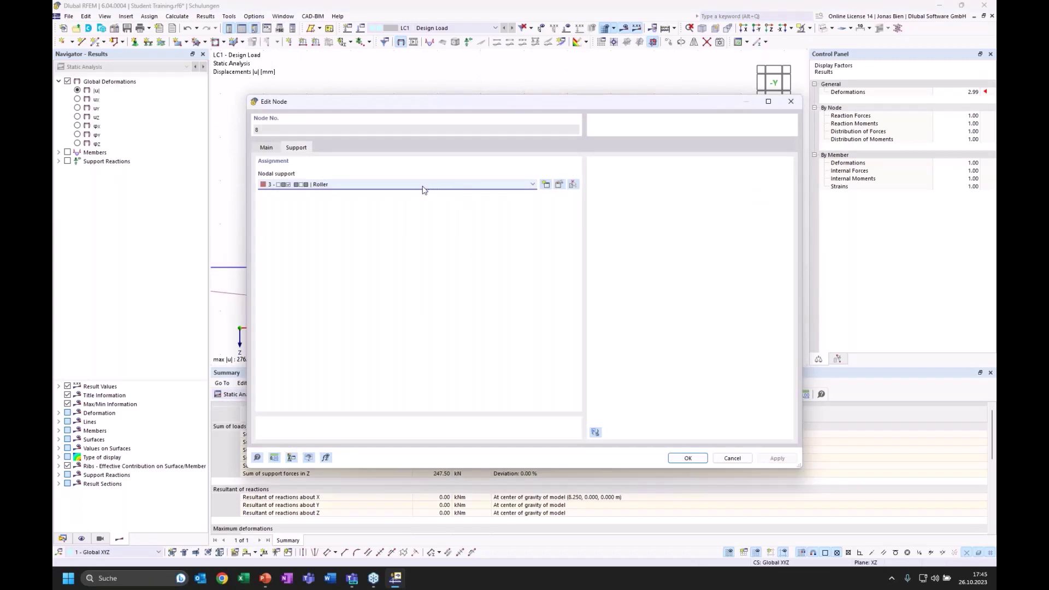
{"action": "left_click", "coordinate": [390, 189]}
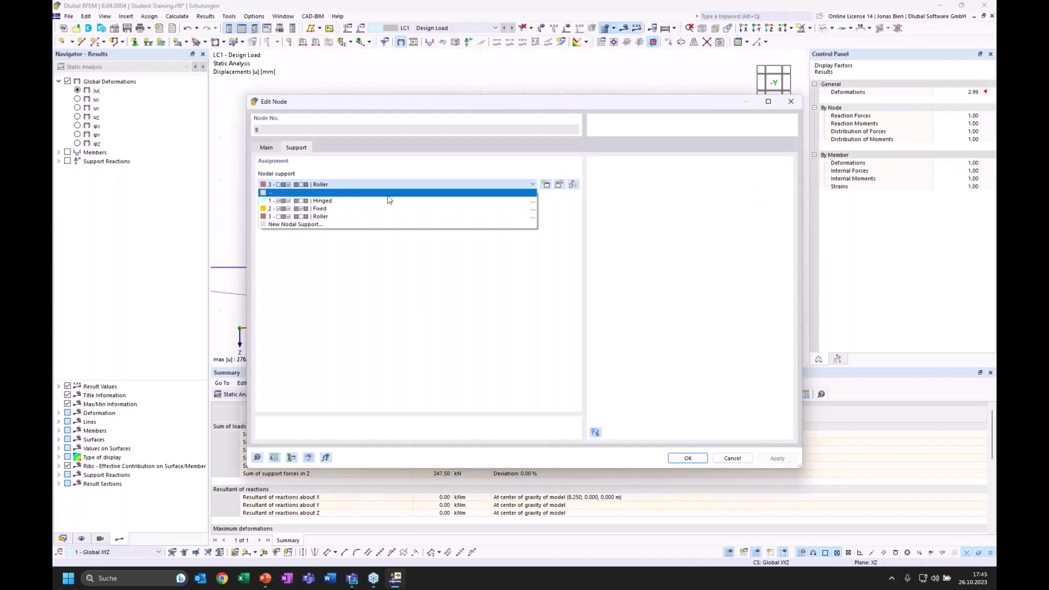
{"action": "left_click", "coordinate": [390, 204]}
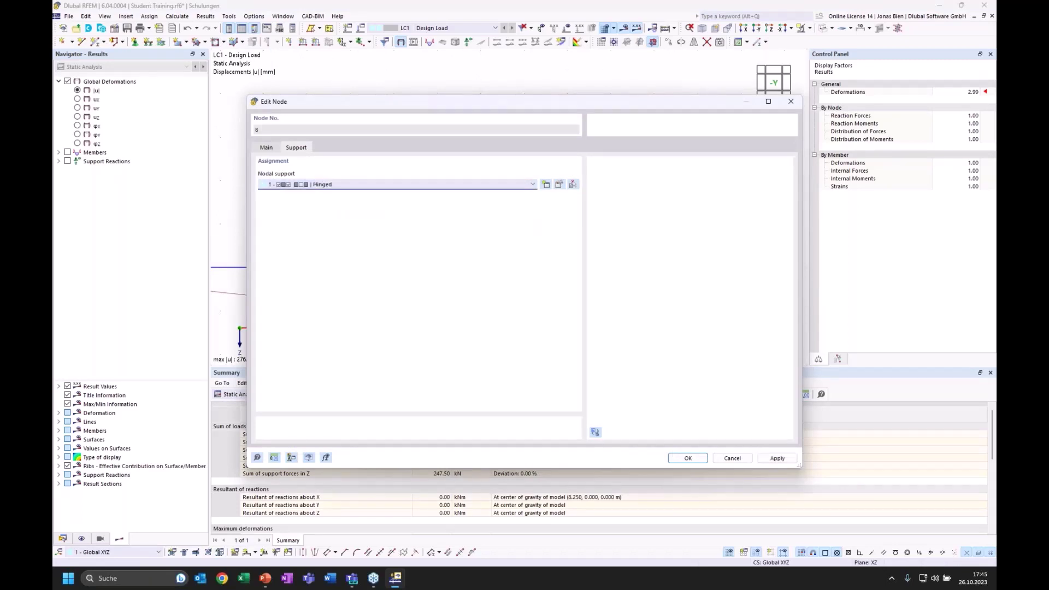
{"action": "left_click", "coordinate": [688, 457]}
- Begin a new single member and set its member type to Truss
{"action": "mouse_move", "coordinate": [479, 151]}
{"action": "middle_mouse_down"}
{"action": "mouse_move", "coordinate": [513, 156]}
{"action": "mouse_move", "coordinate": [492, 149]}
{"action": "middle_mouse_up"}
{"action": "scroll", "coordinate": [501, 152], "scroll_direction": "down", "scroll_amount": 1}
{"action": "scroll", "coordinate": [512, 155], "scroll_direction": "down", "scroll_amount": 1}
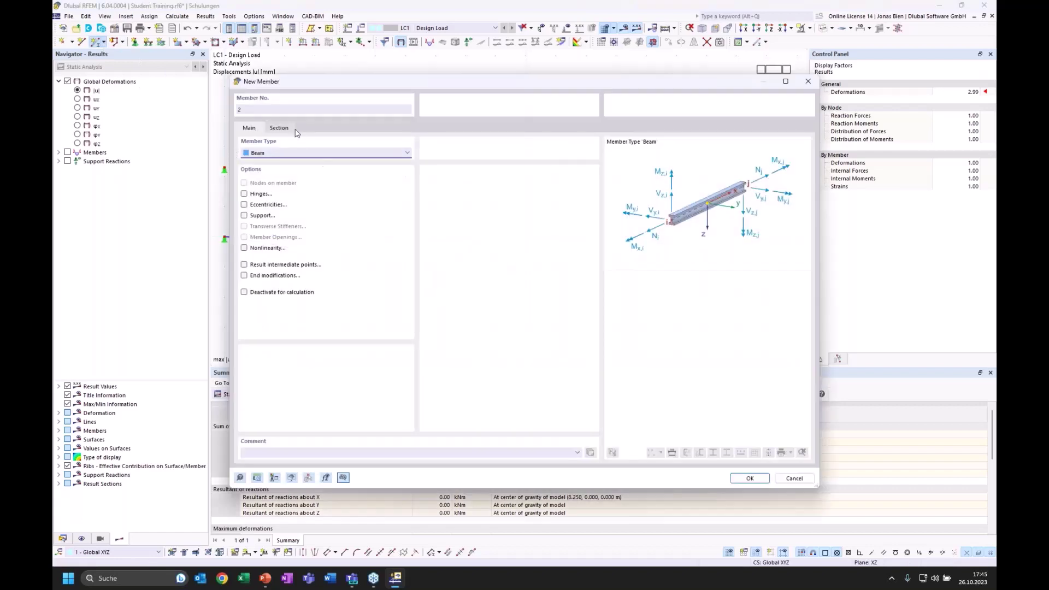
{"action": "left_click", "coordinate": [284, 152]}
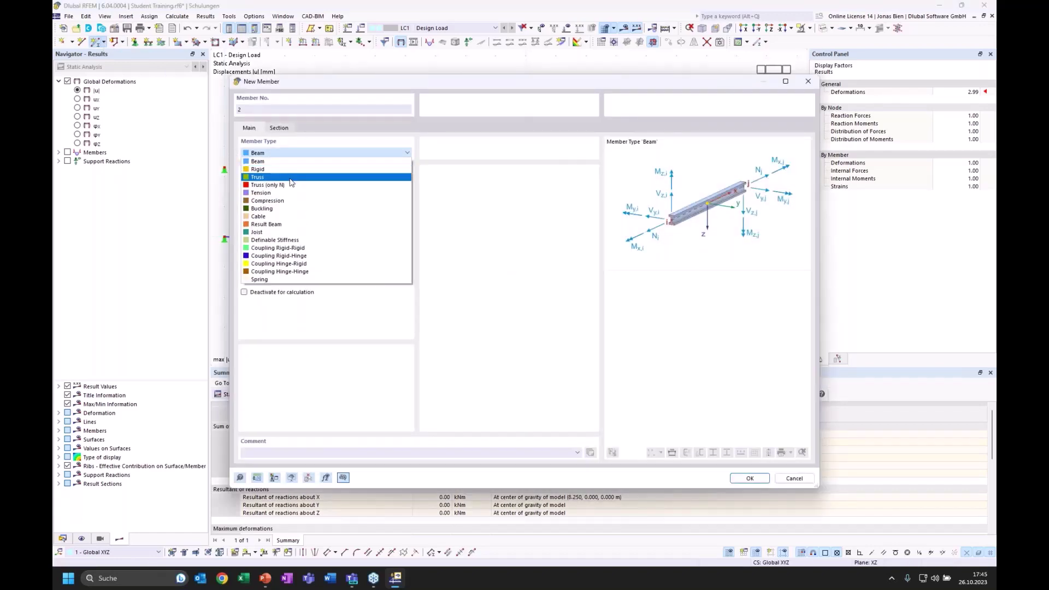
{"action": "left_click", "coordinate": [291, 177]}
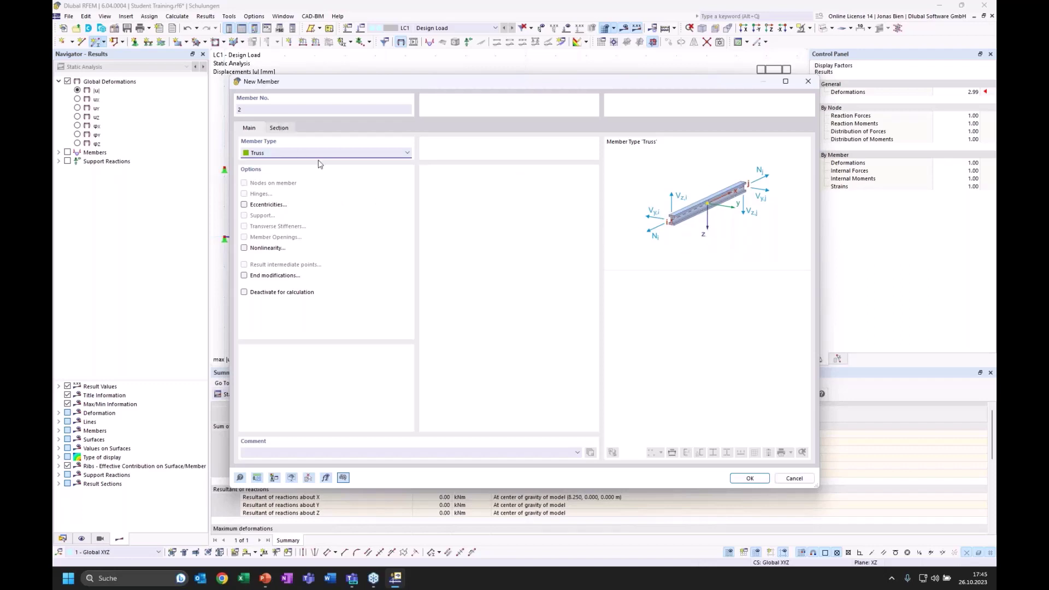
- Create an IPE 200 section per DIN 1025-5:1994-03; Euronorm 19-57 in S235JR and assign it to the new truss member
{"action": "left_click", "coordinate": [280, 131]}
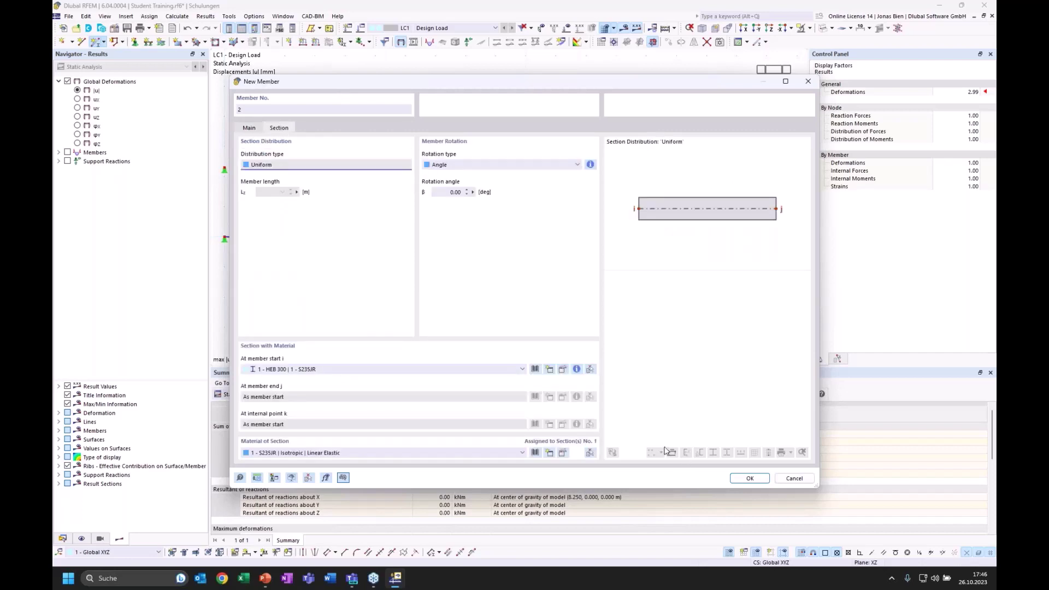
{"action": "left_click", "coordinate": [265, 578]}
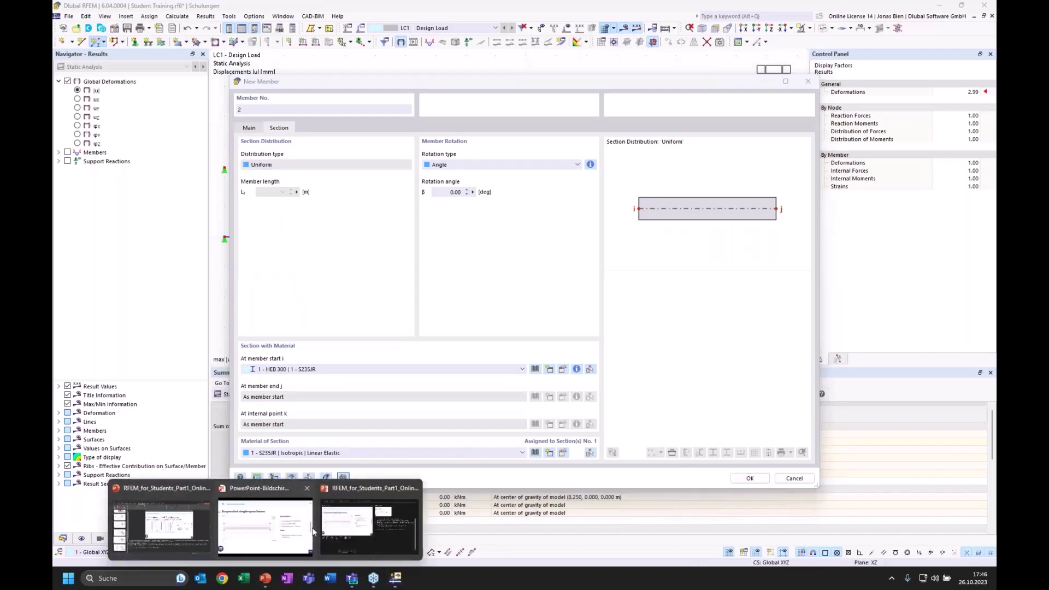
{"action": "left_click", "coordinate": [313, 532]}
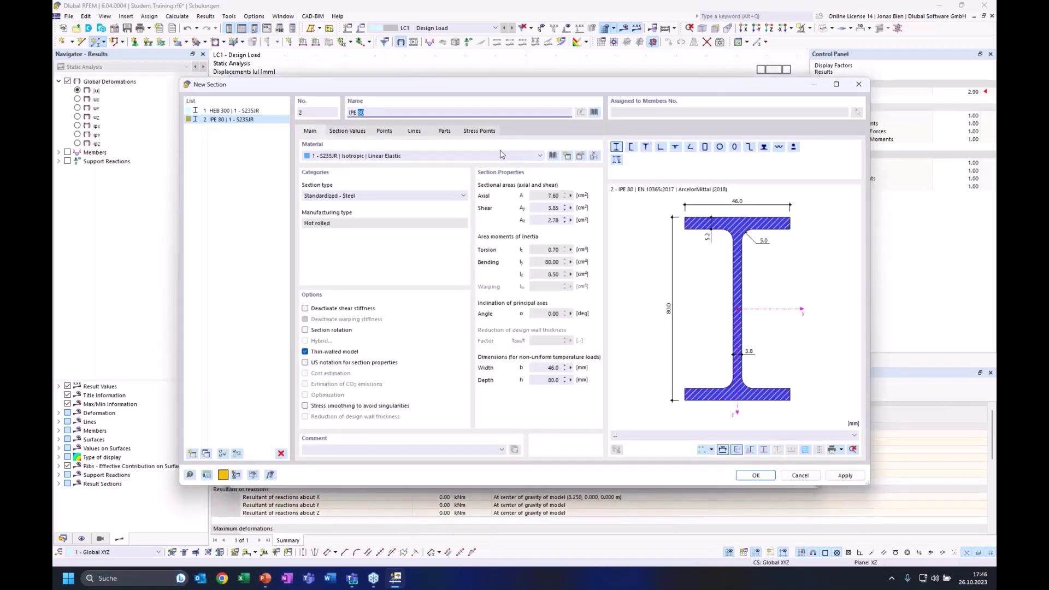
{"action": "type", "text": "200"}
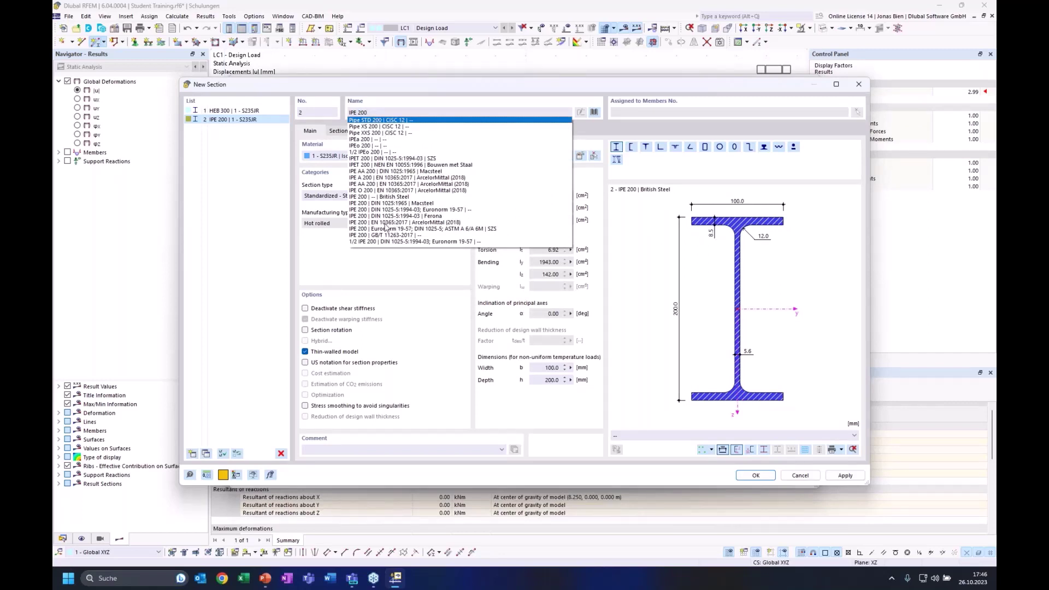
{"action": "left_click", "coordinate": [422, 210]}
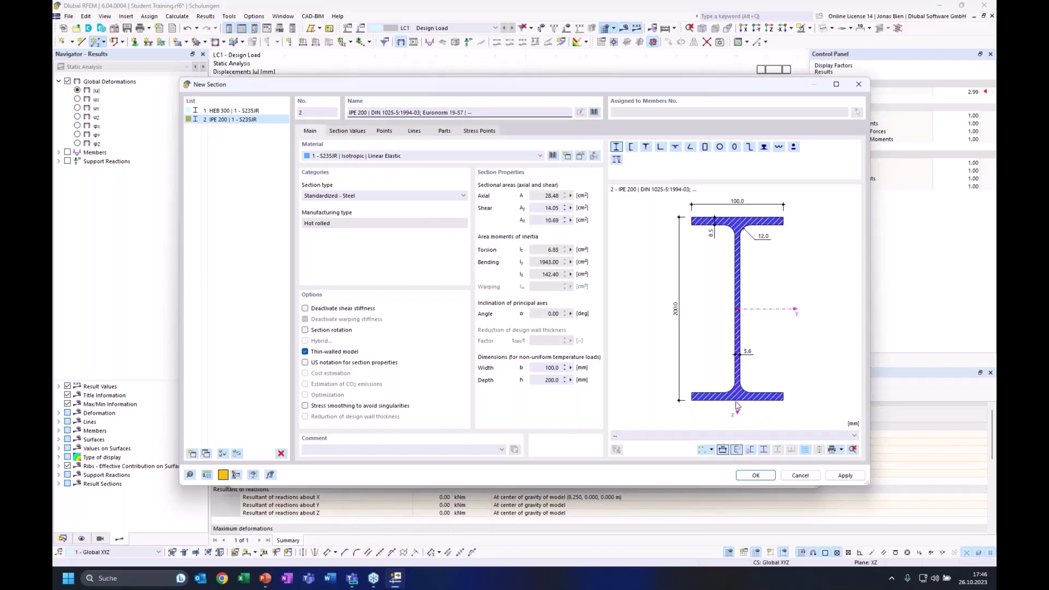
{"action": "left_click", "coordinate": [754, 475]}
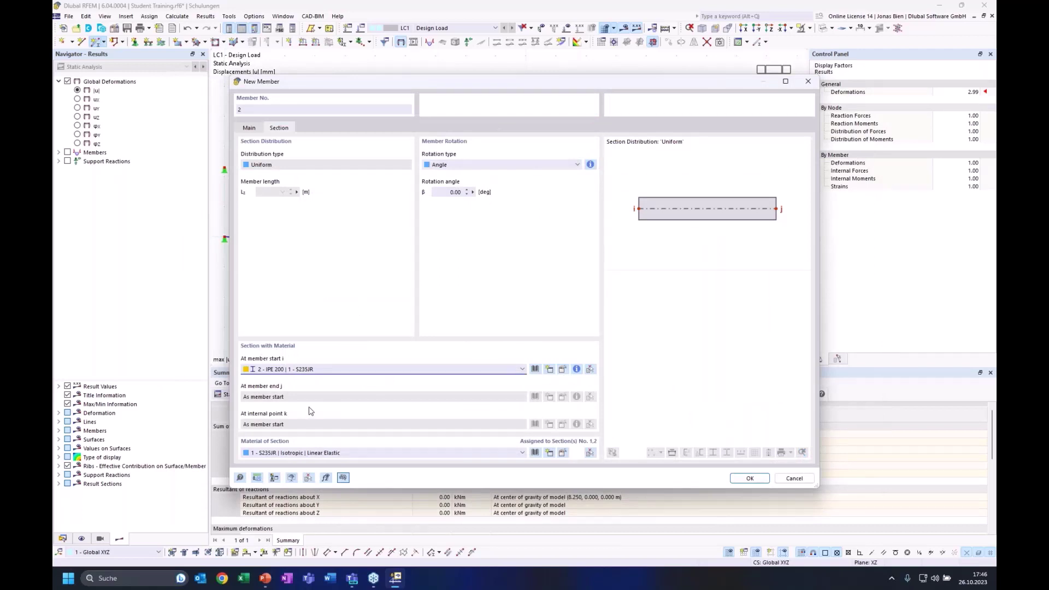
{"action": "left_click", "coordinate": [750, 478]}
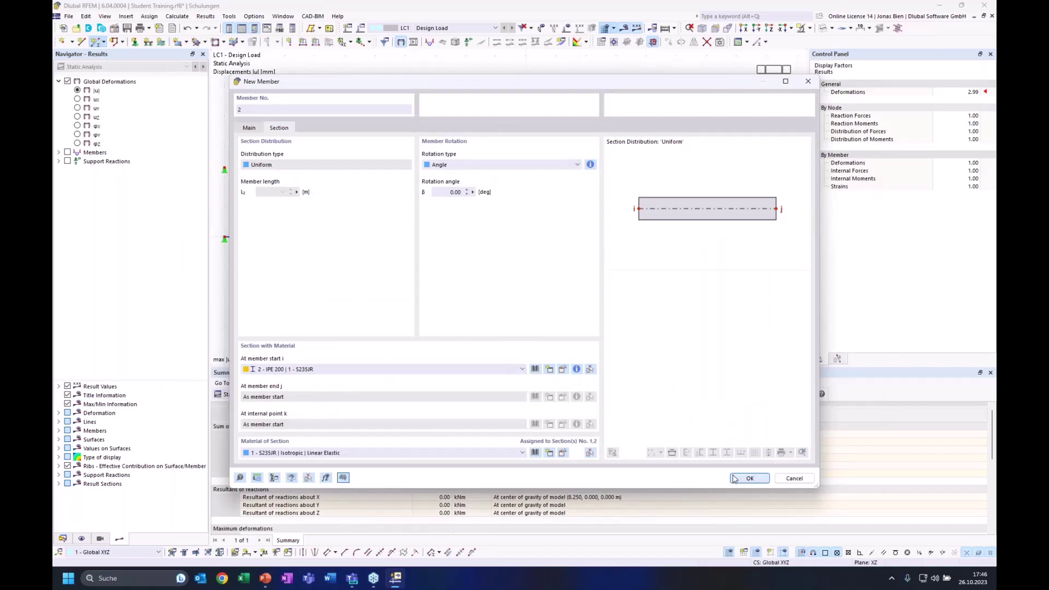
- Draw three truss members connecting the upper hinged supports through the two upper nodes at Z -1.4 m
{"action": "left_click_drag", "start_coordinate": [229, 53], "coordinate": [183, 214]}
{"action": "left_click", "coordinate": [224, 168]}
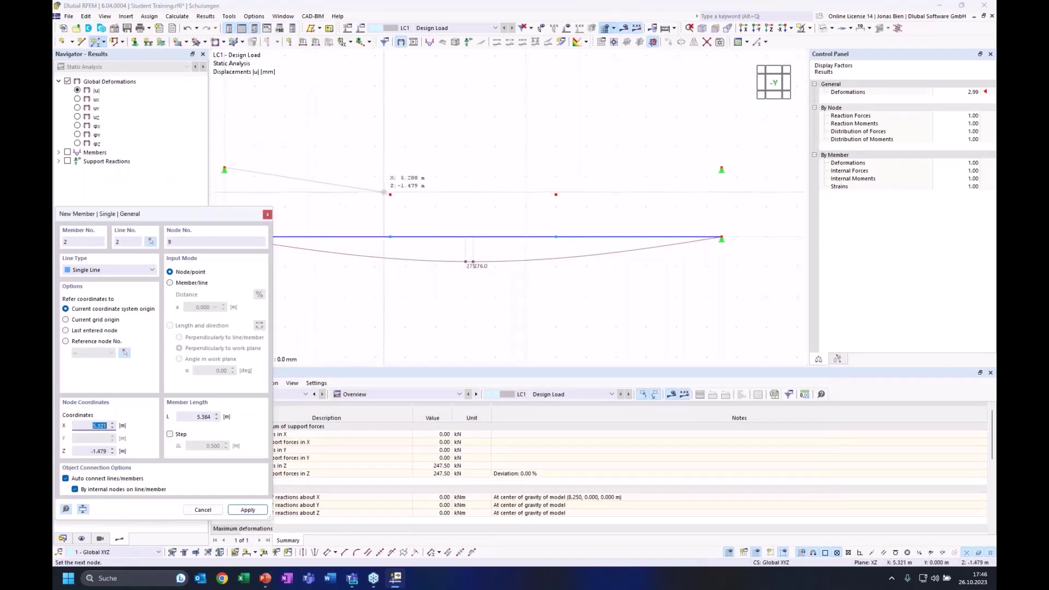
{"action": "left_click", "coordinate": [390, 194]}
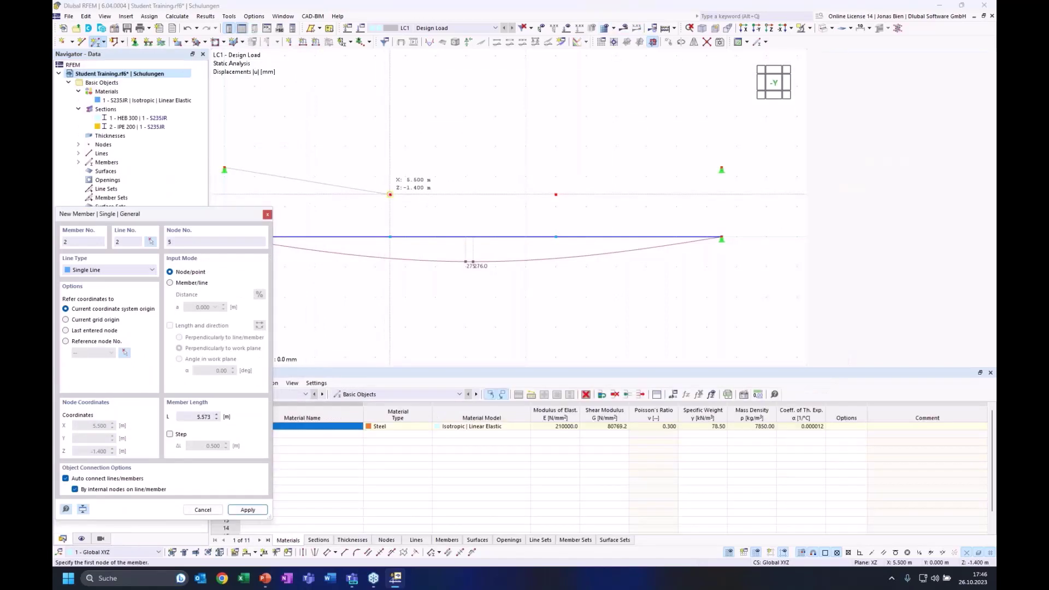
{"action": "left_click", "coordinate": [484, 194]}
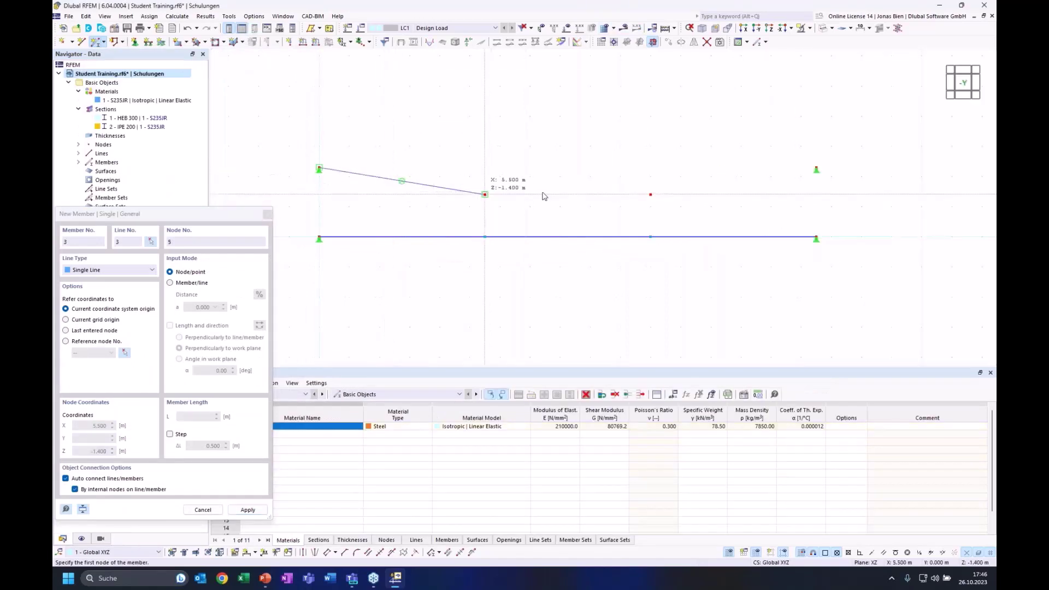
{"action": "left_click", "coordinate": [649, 194]}
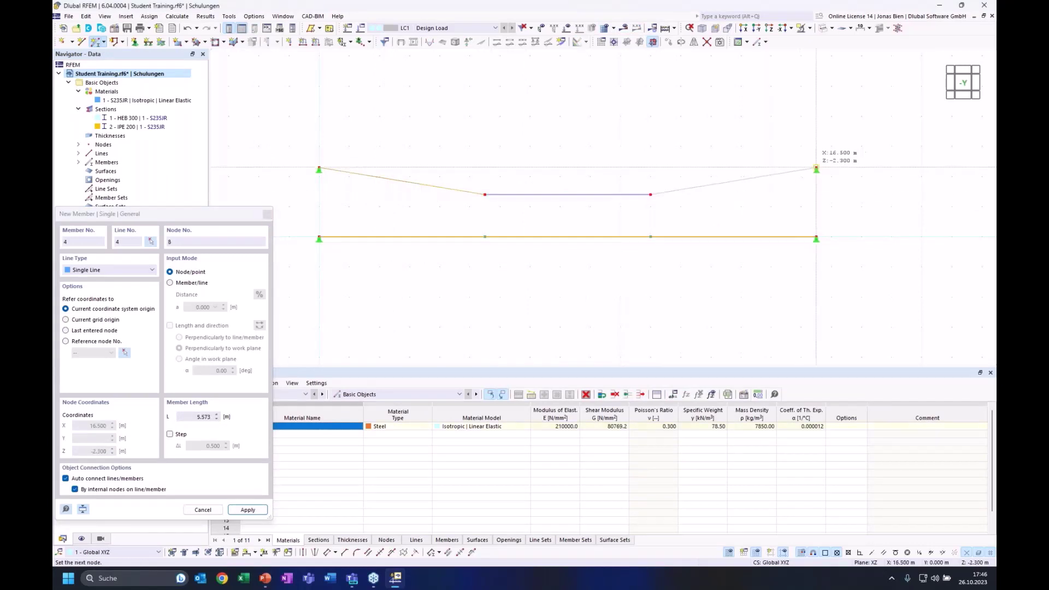
{"action": "left_click", "coordinate": [816, 169]}
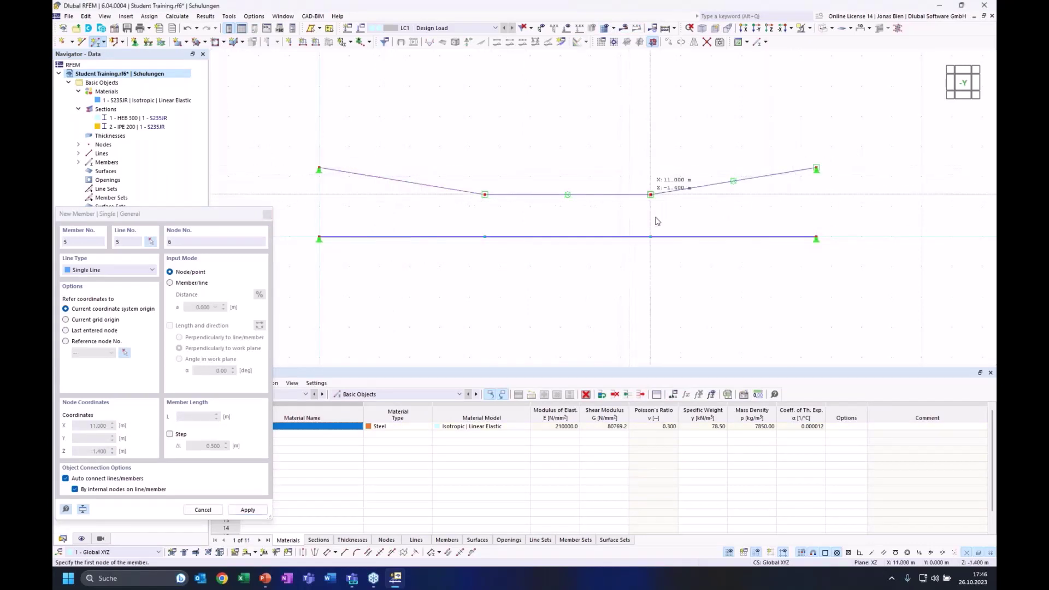
- Draw two vertical truss members linking the upper nodes to the beam's intermediate nodes, and display the loads again
{"action": "left_click", "coordinate": [650, 236]}
{"action": "left_click", "coordinate": [650, 194]}
{"action": "left_click", "coordinate": [484, 195]}
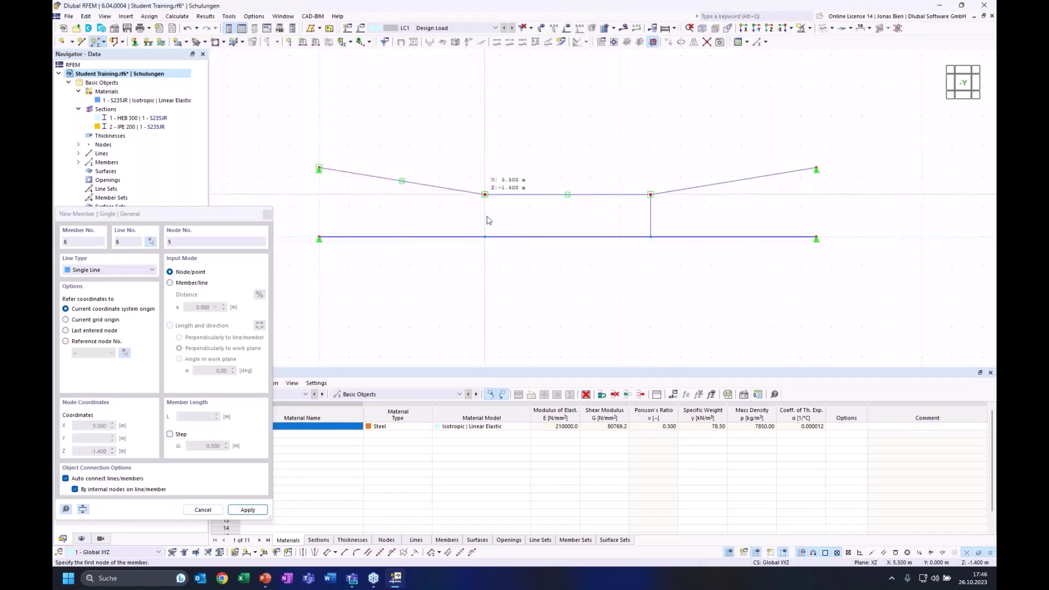
{"action": "left_click", "coordinate": [484, 236]}
{"action": "key", "text": "Escape"}
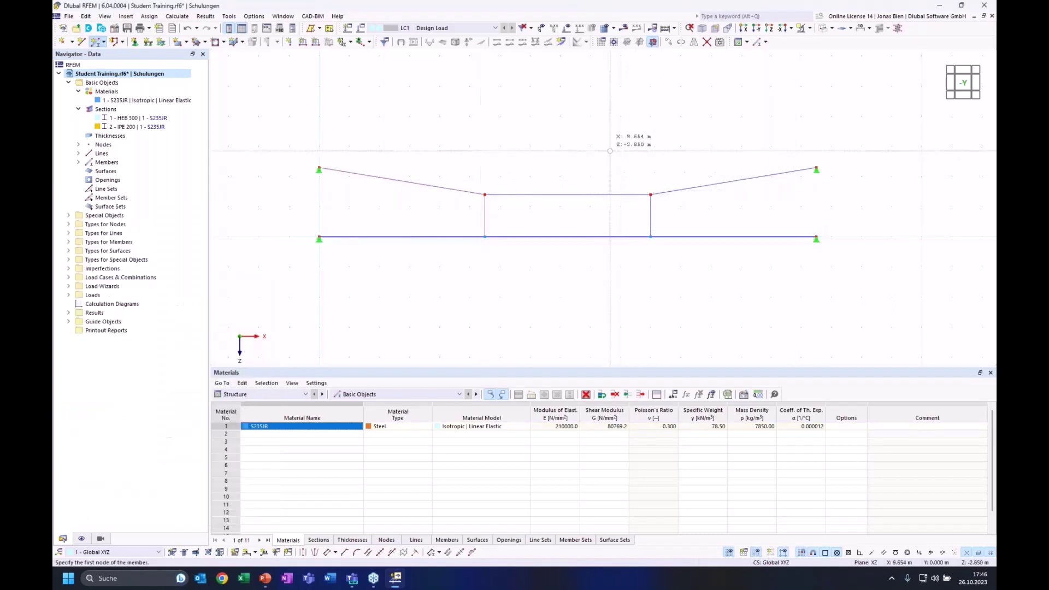
{"action": "left_click", "coordinate": [570, 42]}
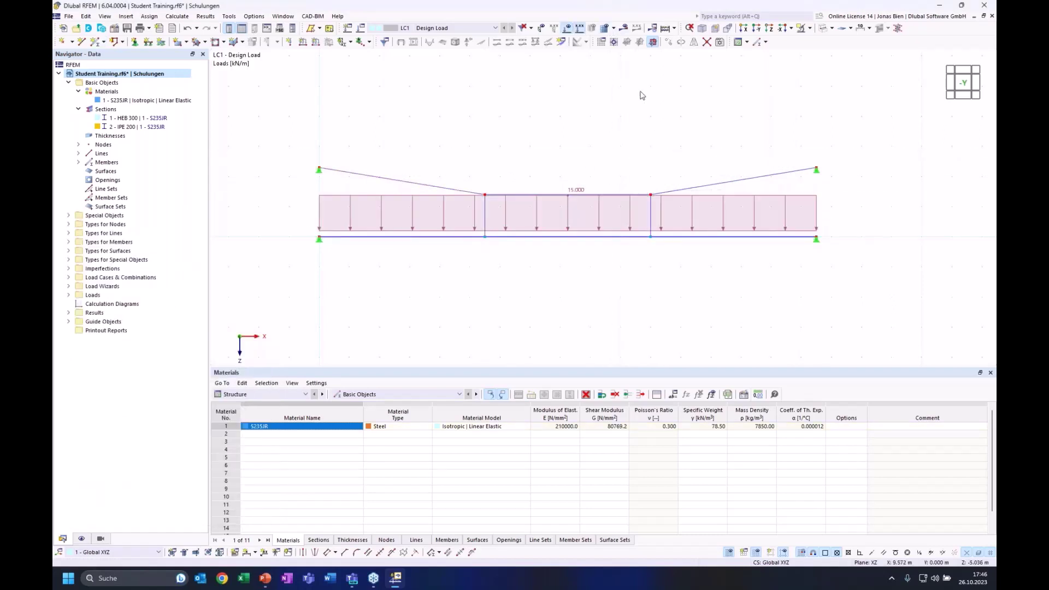
- Render the model's members as solids and colour them by section
{"action": "left_click", "coordinate": [823, 27]}
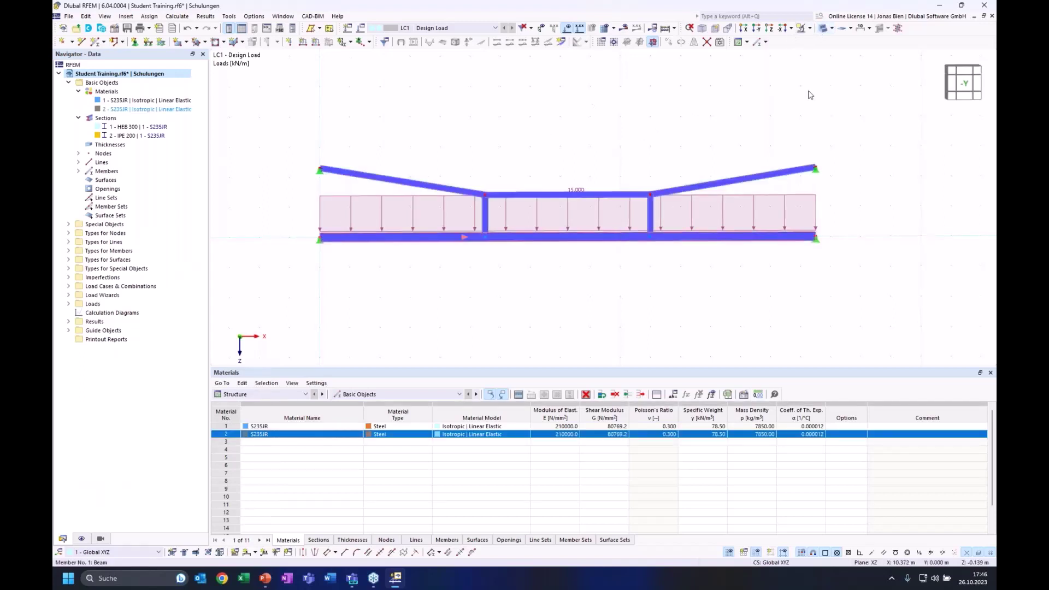
{"action": "scroll", "coordinate": [572, 226], "scroll_direction": "up", "scroll_amount": 1}
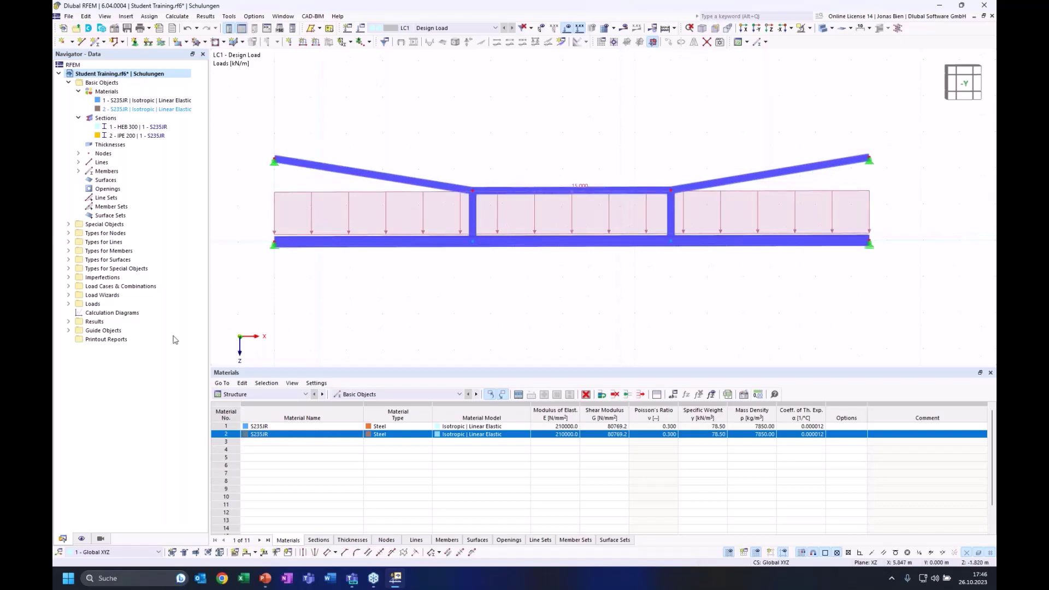
{"action": "left_click", "coordinate": [81, 538]}
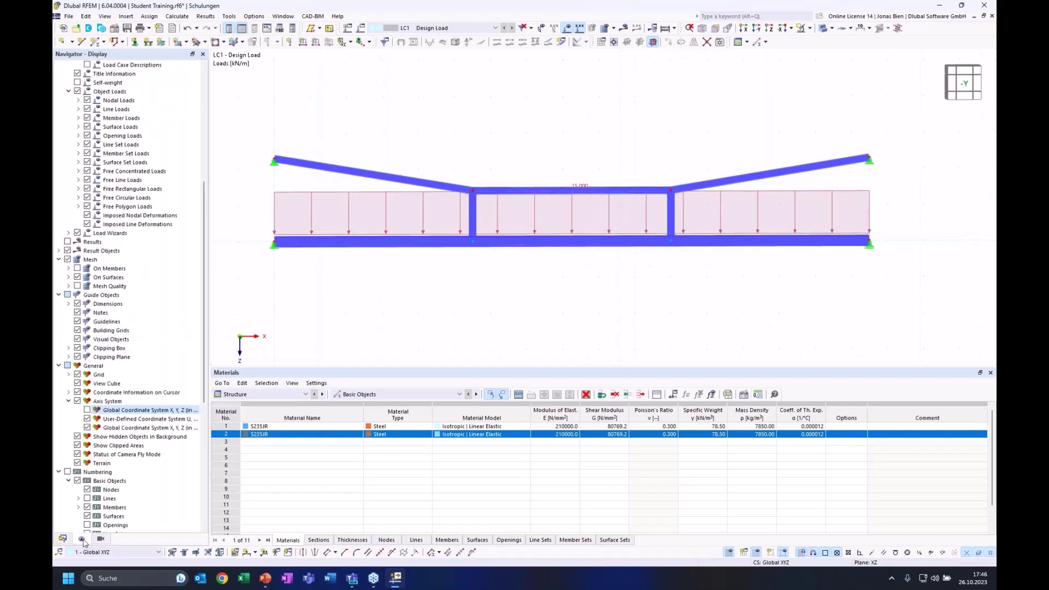
{"action": "scroll", "coordinate": [120, 474], "scroll_direction": "down", "scroll_amount": 15}
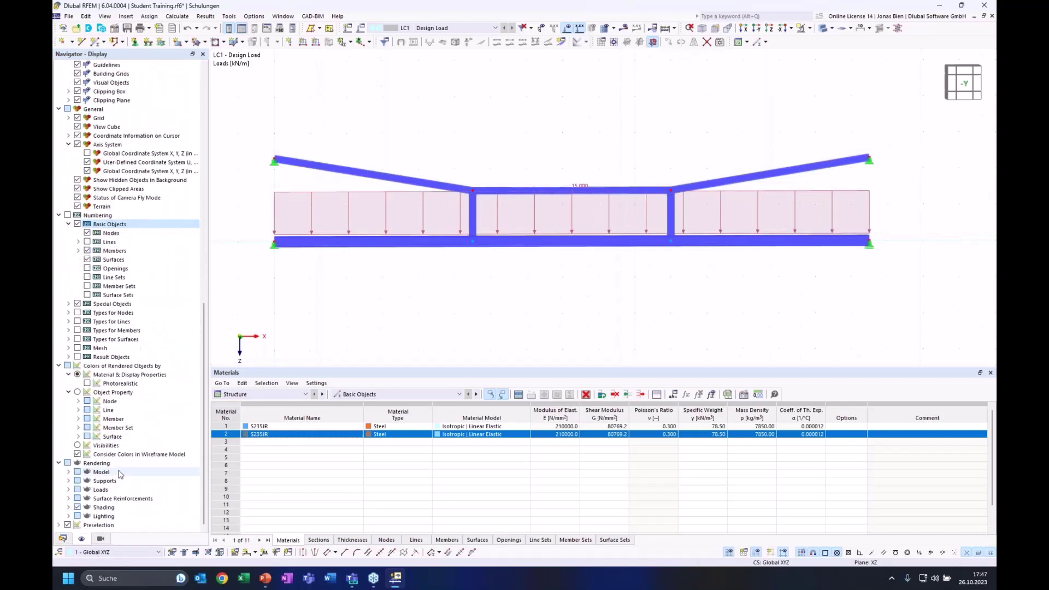
{"action": "left_click", "coordinate": [78, 410]}
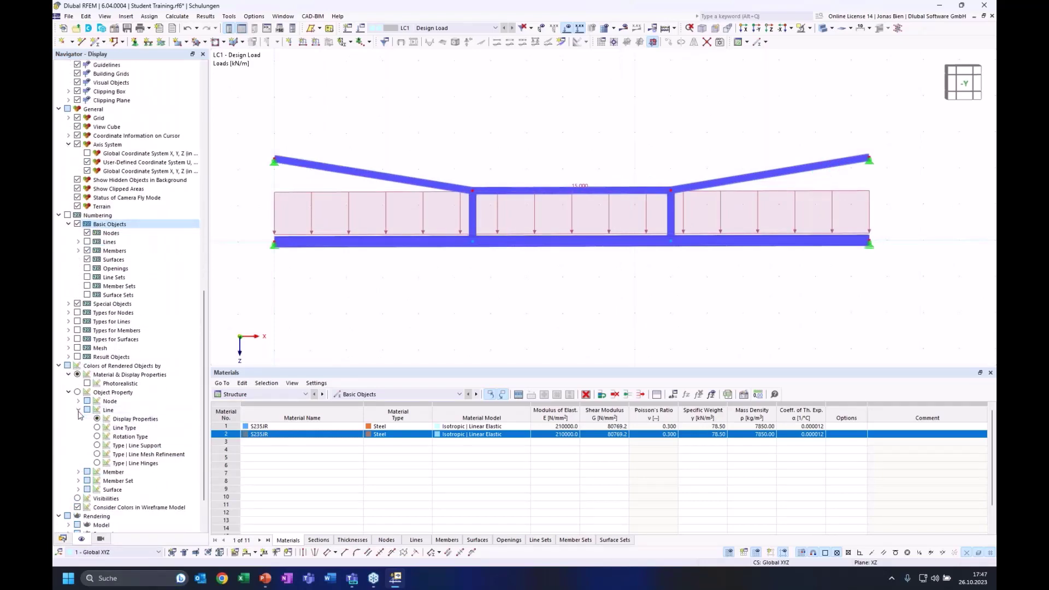
{"action": "left_click", "coordinate": [78, 471]}
{"action": "scroll", "coordinate": [90, 462], "scroll_direction": "down", "scroll_amount": 2}
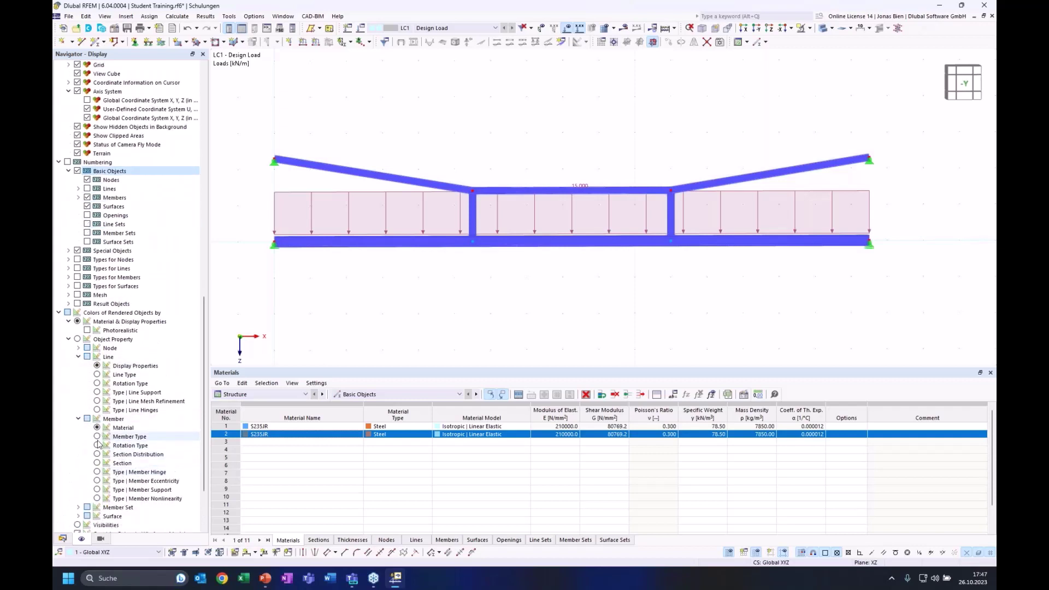
{"action": "left_click", "coordinate": [97, 464]}
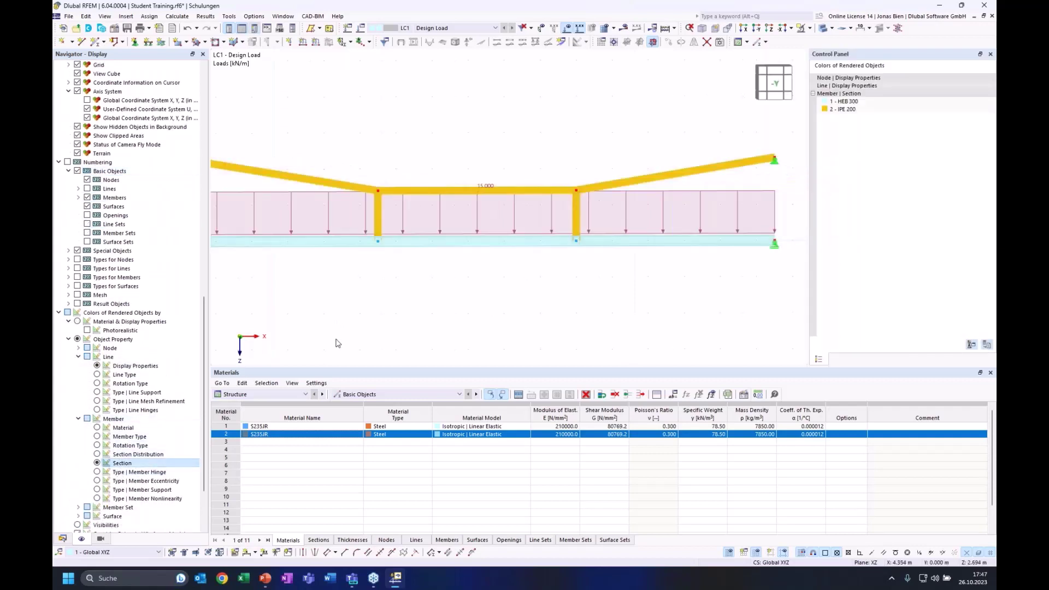
{"action": "scroll", "coordinate": [463, 274], "scroll_direction": "down", "scroll_amount": 3}
{"action": "middle_click_drag", "start_coordinate": [442, 153], "coordinate": [454, 153]}
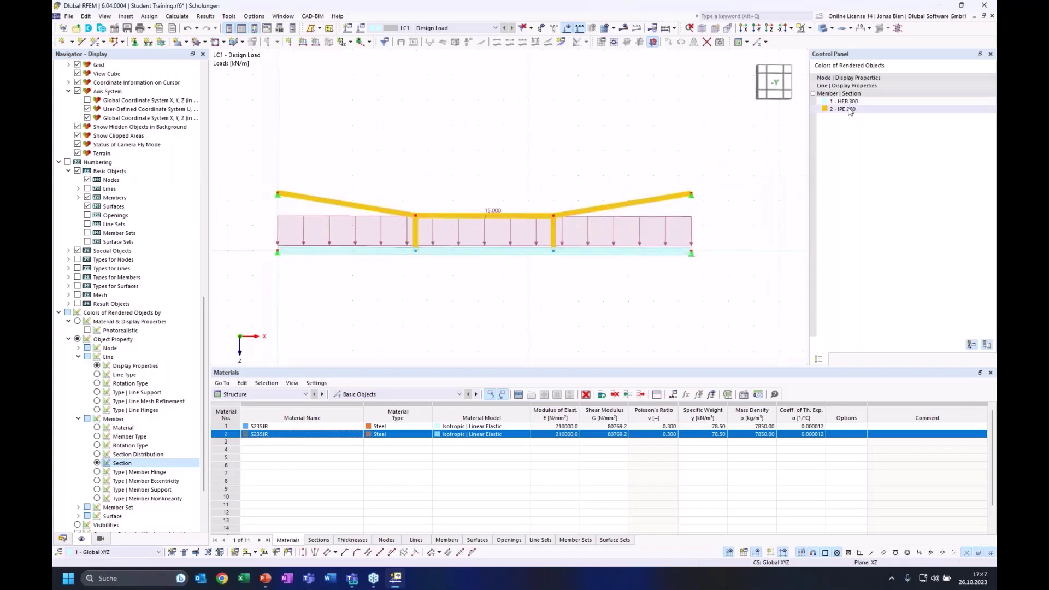
- Compare the member colouring by member type and by section distribution, and return to colouring by section
{"action": "left_click", "coordinate": [97, 436]}
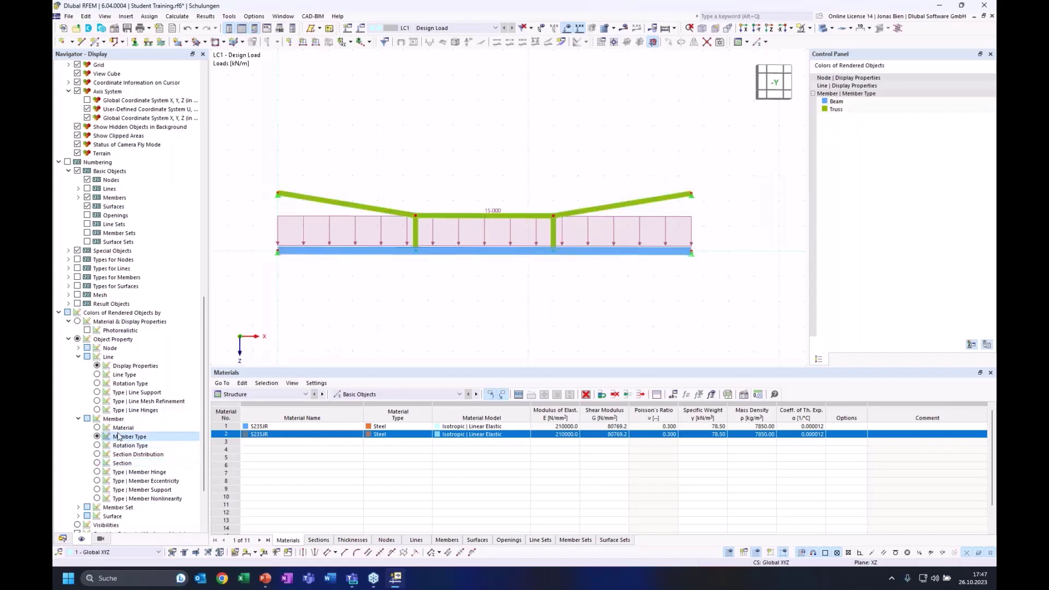
{"action": "left_click", "coordinate": [97, 453]}
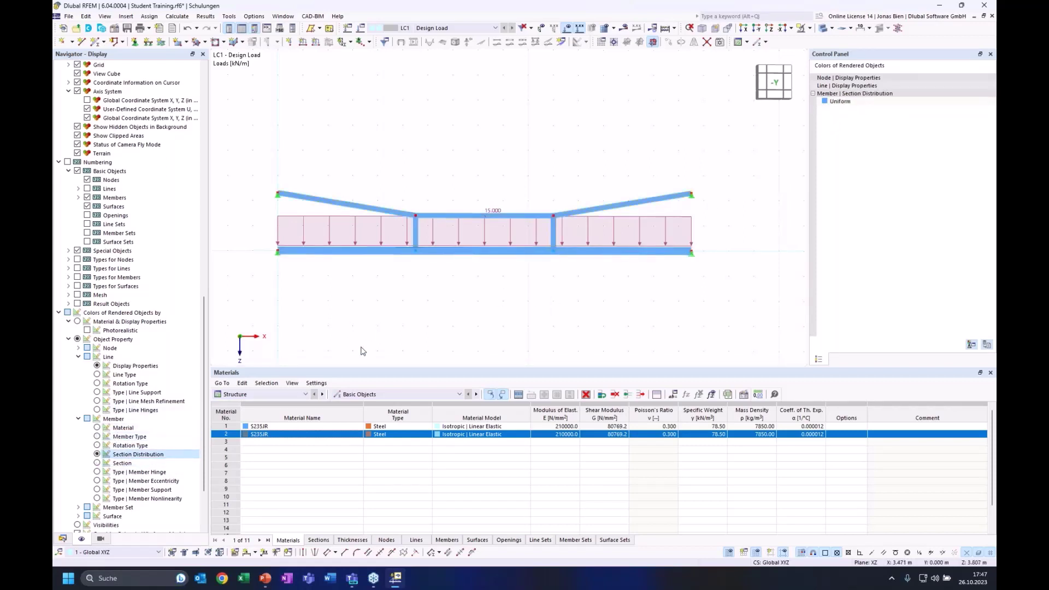
{"action": "left_click", "coordinate": [98, 462]}
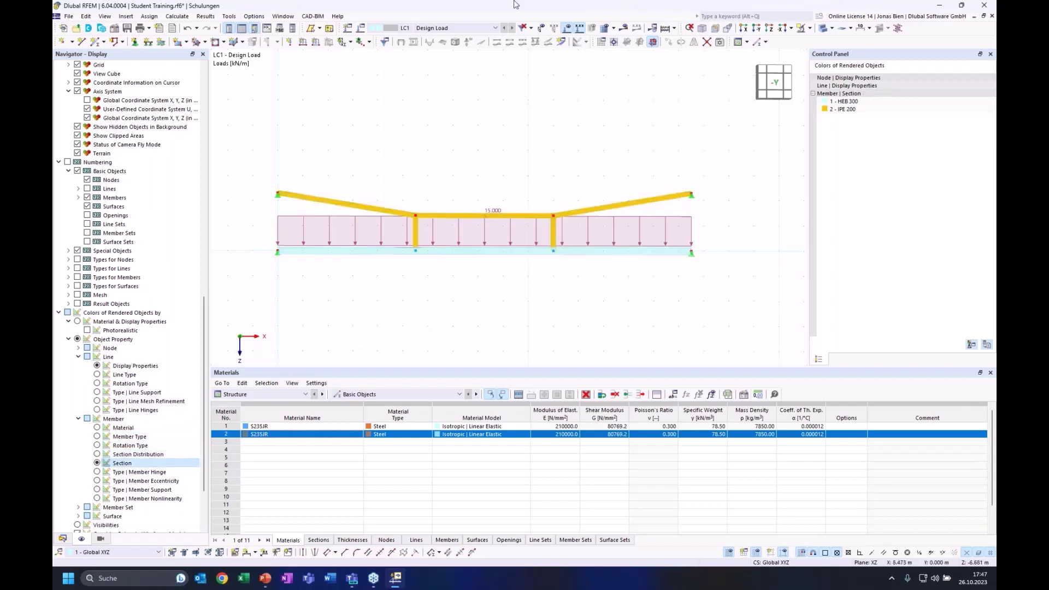
- Calculate load case LC1 Design Load and inspect the global deformations |u|, returning to the -Y view
{"action": "left_click", "coordinate": [623, 29]}
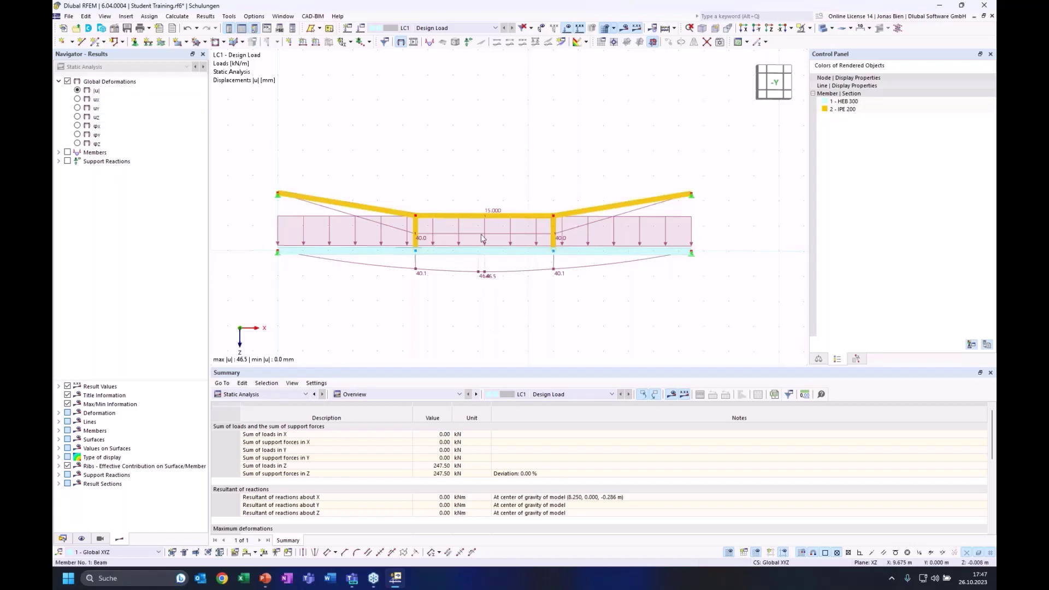
{"action": "middle_click_drag", "start_coordinate": [456, 238], "coordinate": [481, 238], "text": "ctrl"}
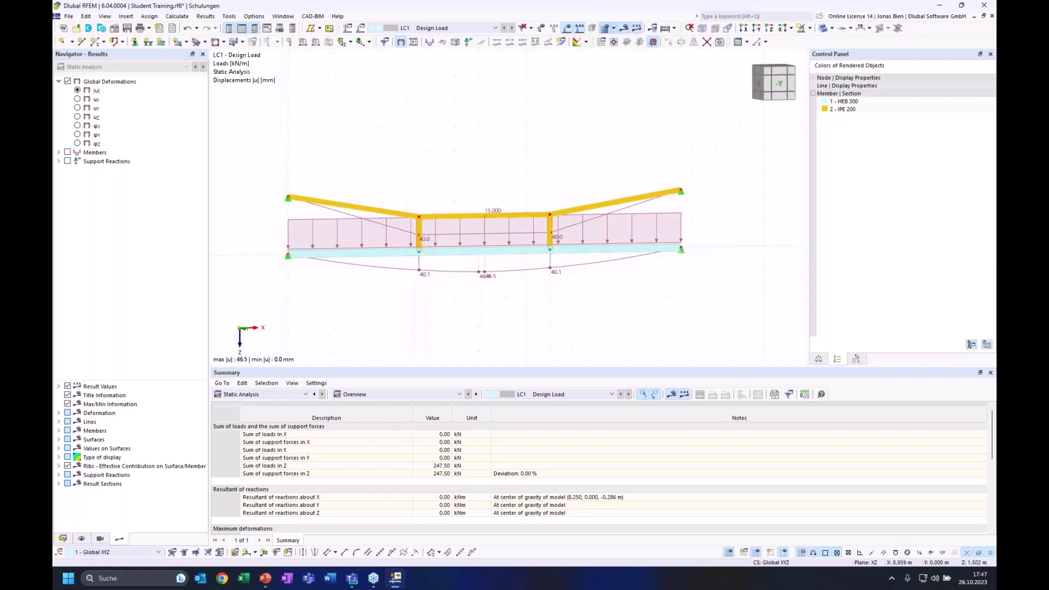
{"action": "middle_click_drag", "start_coordinate": [496, 288], "coordinate": [484, 289], "text": "ctrl"}
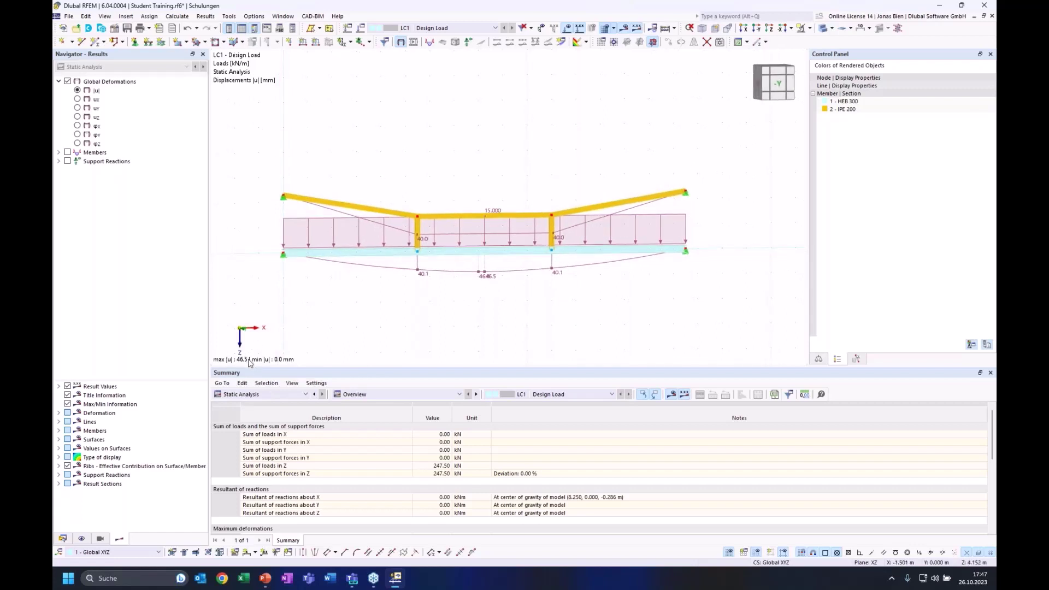
{"action": "left_click", "coordinate": [772, 83]}
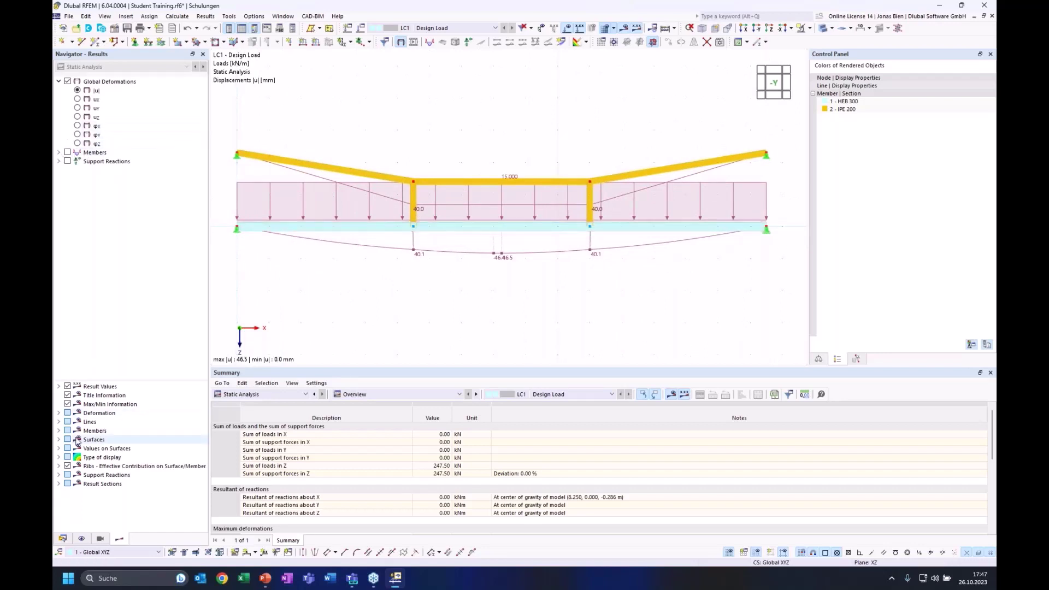
- Set the members' deformation display to Section Colored and show the colour scale for the global deformations |u|
{"action": "left_click", "coordinate": [59, 430]}
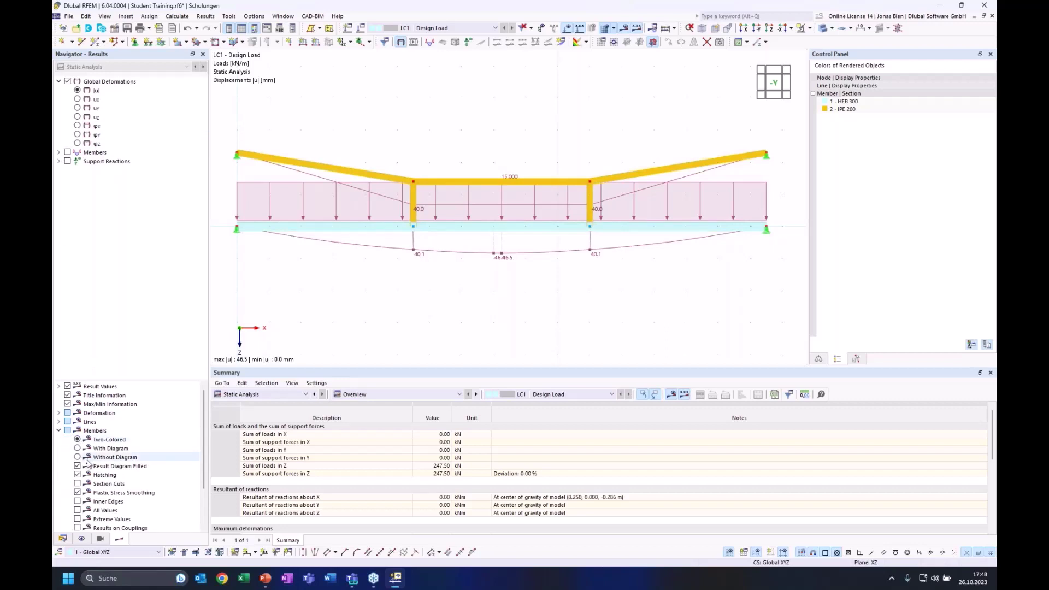
{"action": "left_click", "coordinate": [59, 431]}
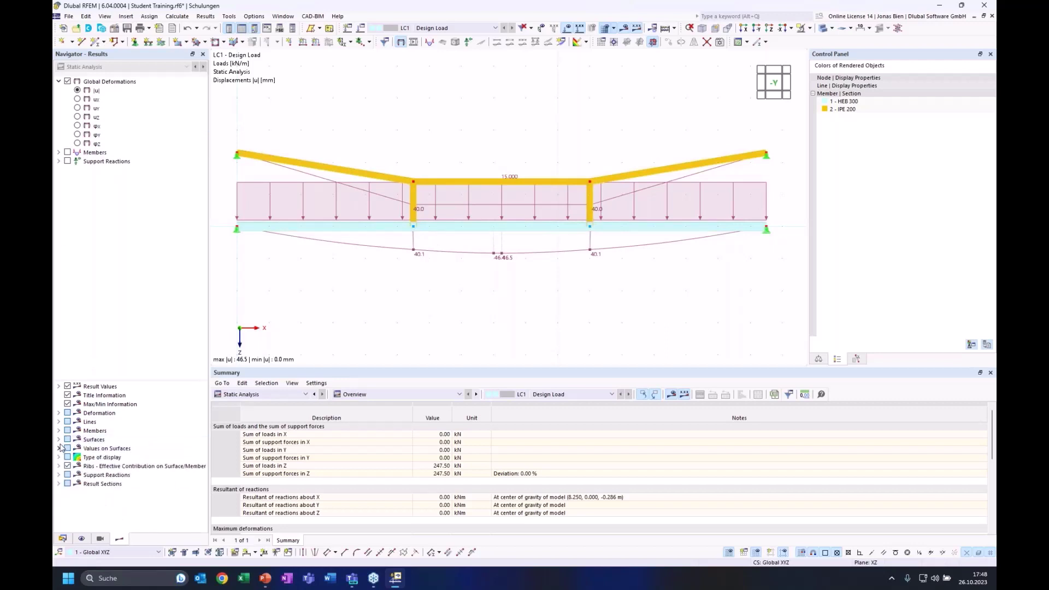
{"action": "left_click", "coordinate": [59, 448]}
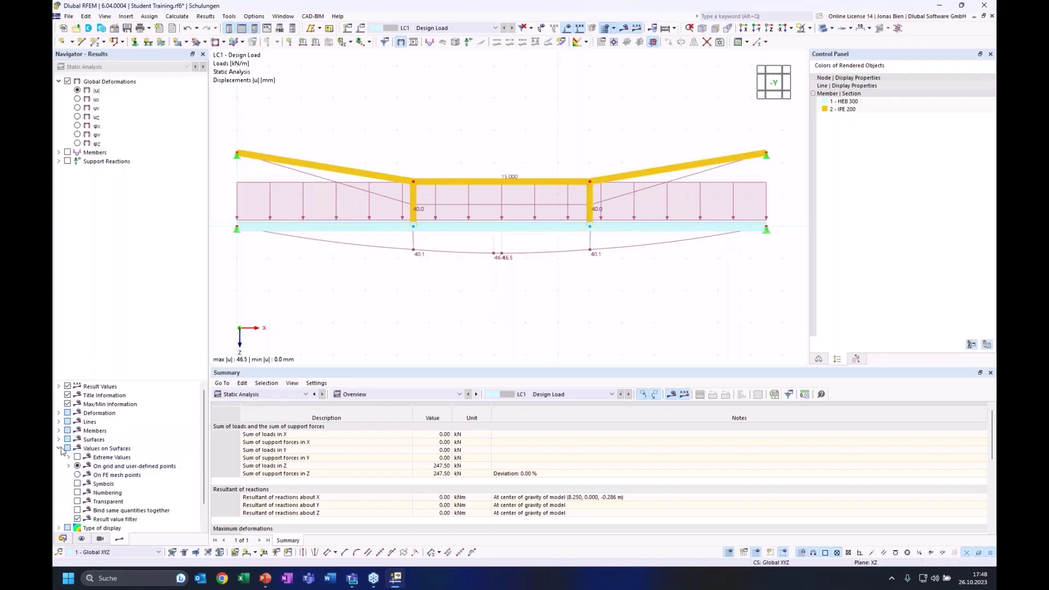
{"action": "left_click", "coordinate": [59, 447]}
{"action": "left_click", "coordinate": [59, 413]}
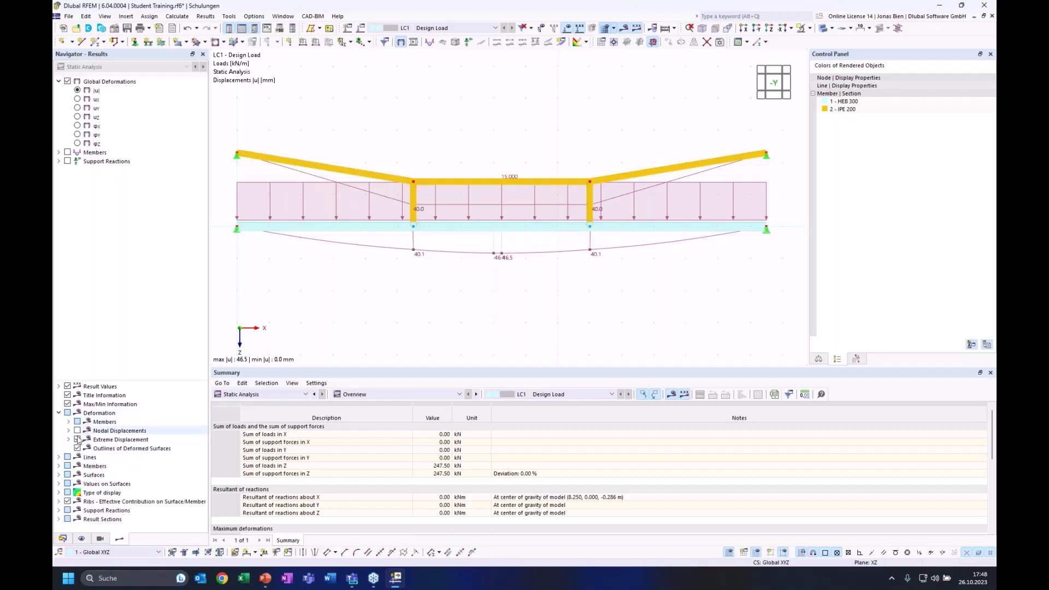
{"action": "left_click", "coordinate": [68, 422]}
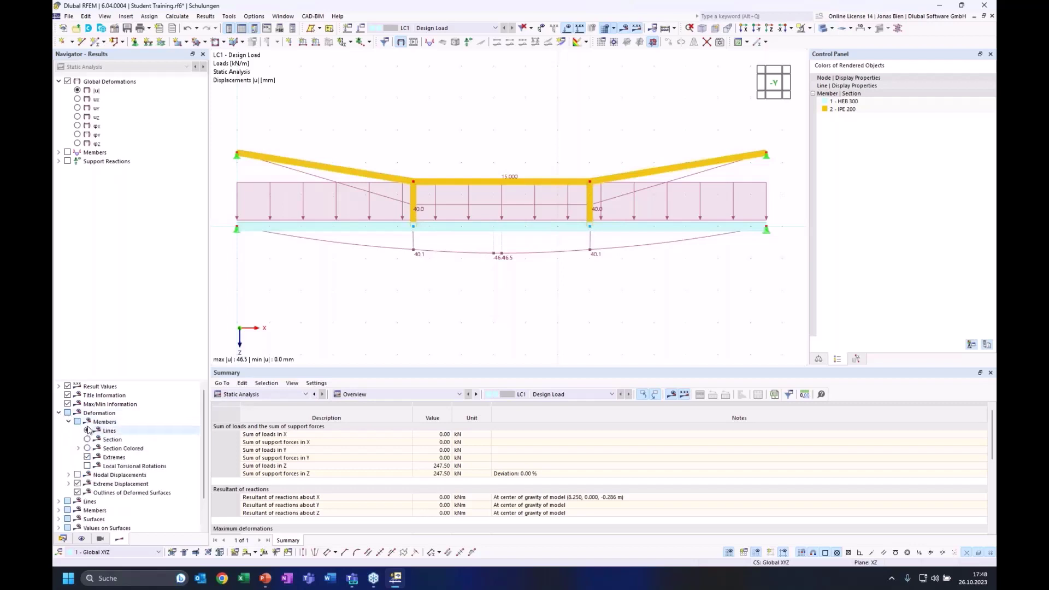
{"action": "left_click", "coordinate": [87, 430]}
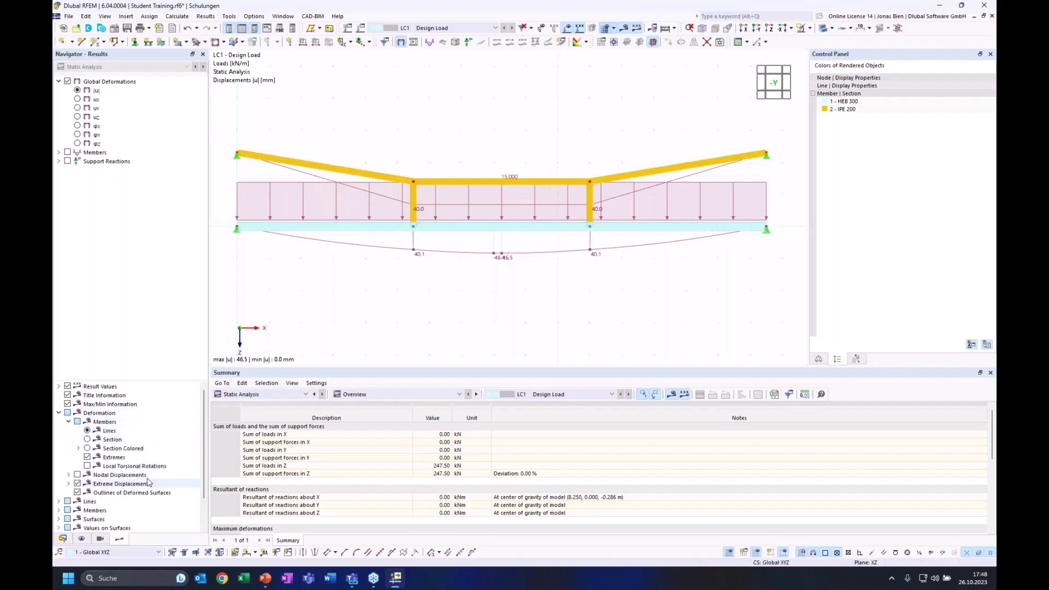
{"action": "left_click", "coordinate": [88, 448]}
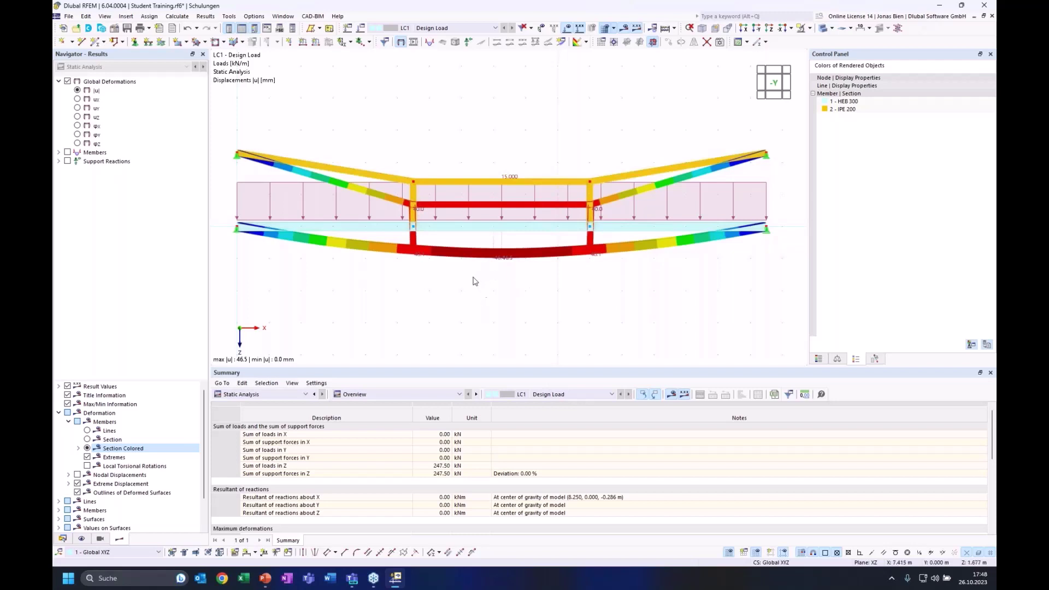
{"action": "left_click", "coordinate": [822, 359]}
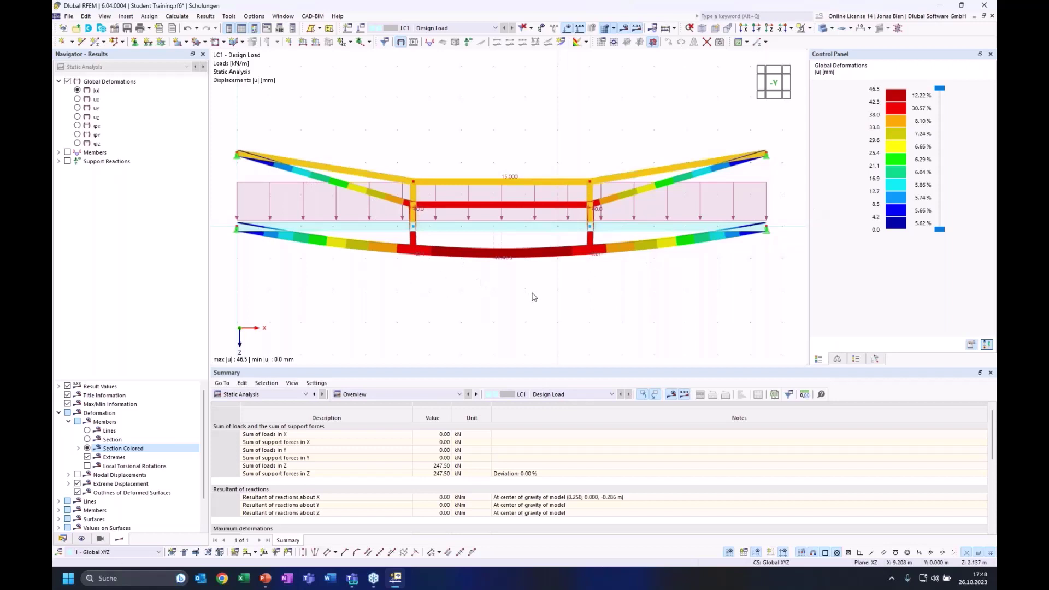
{"action": "middle_click_drag", "start_coordinate": [491, 279], "coordinate": [512, 256], "text": "ctrl"}
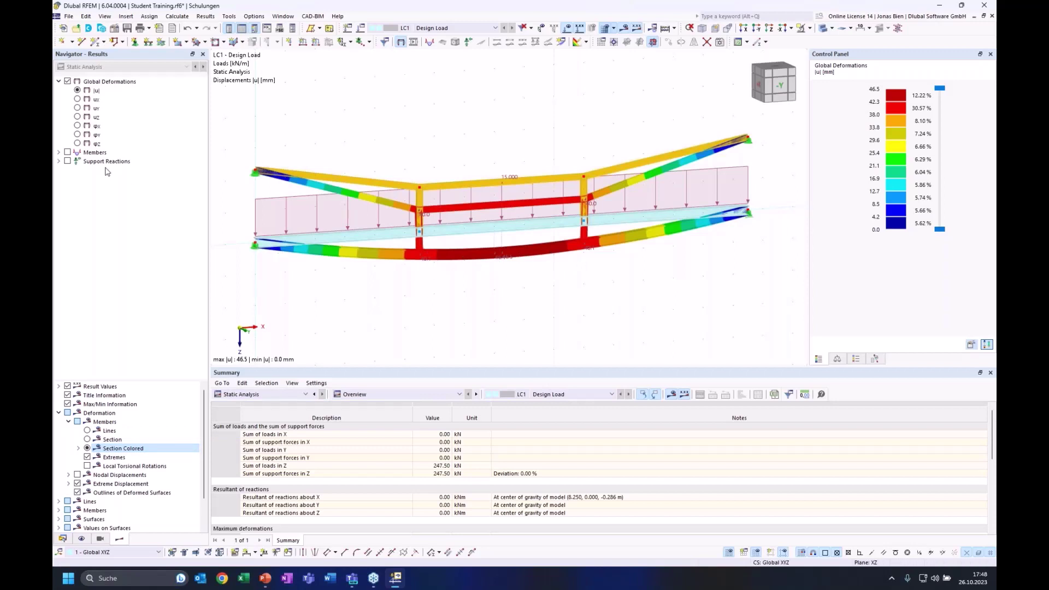
- Display the members' internal axial forces N in the -Y view and hide the loads
{"action": "left_click", "coordinate": [59, 152]}
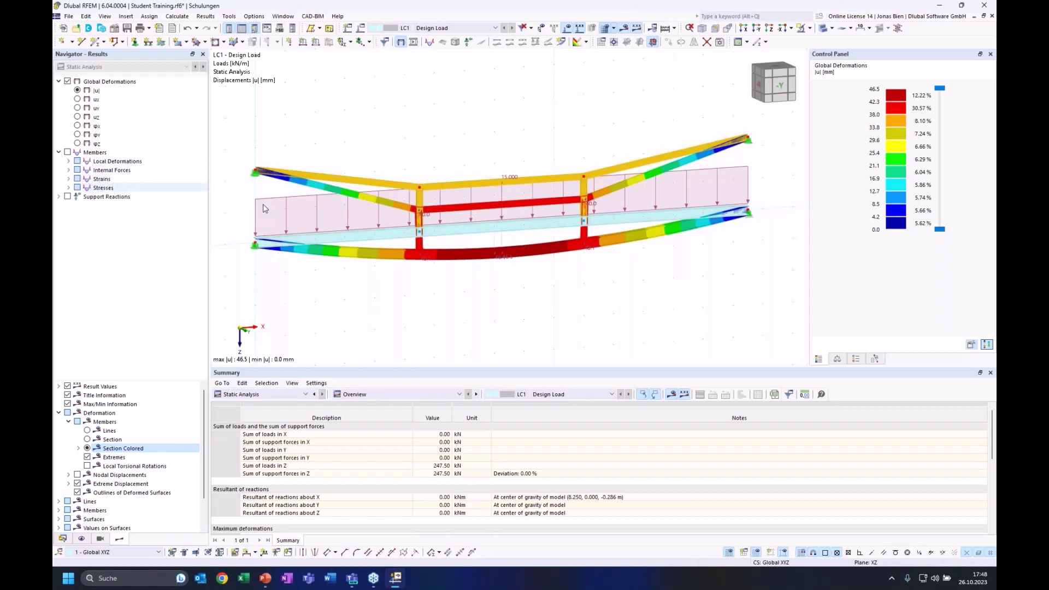
{"action": "left_click", "coordinate": [780, 85]}
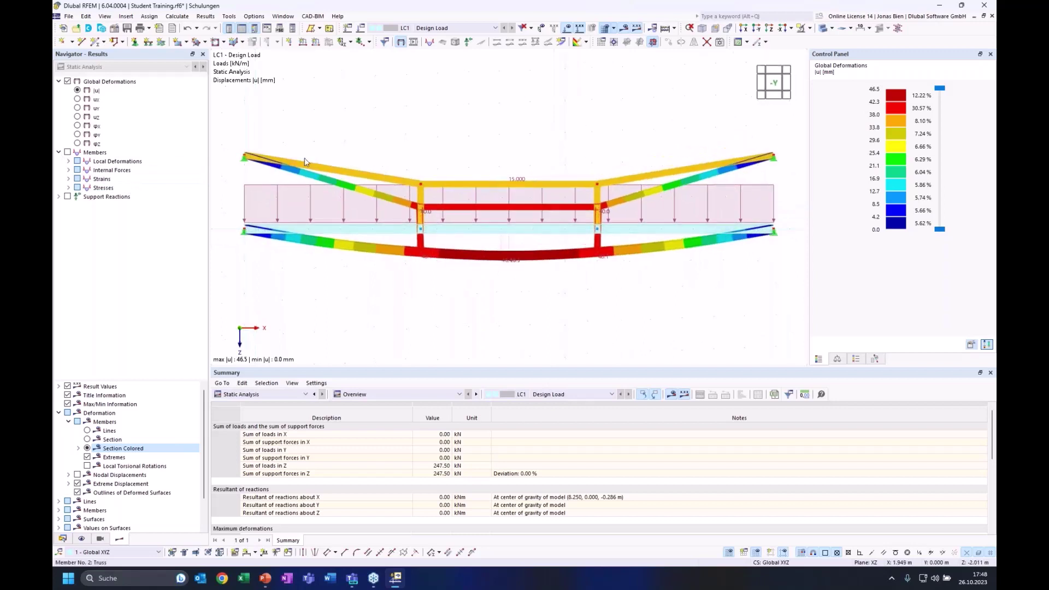
{"action": "left_click", "coordinate": [69, 170]}
{"action": "left_click", "coordinate": [88, 178]}
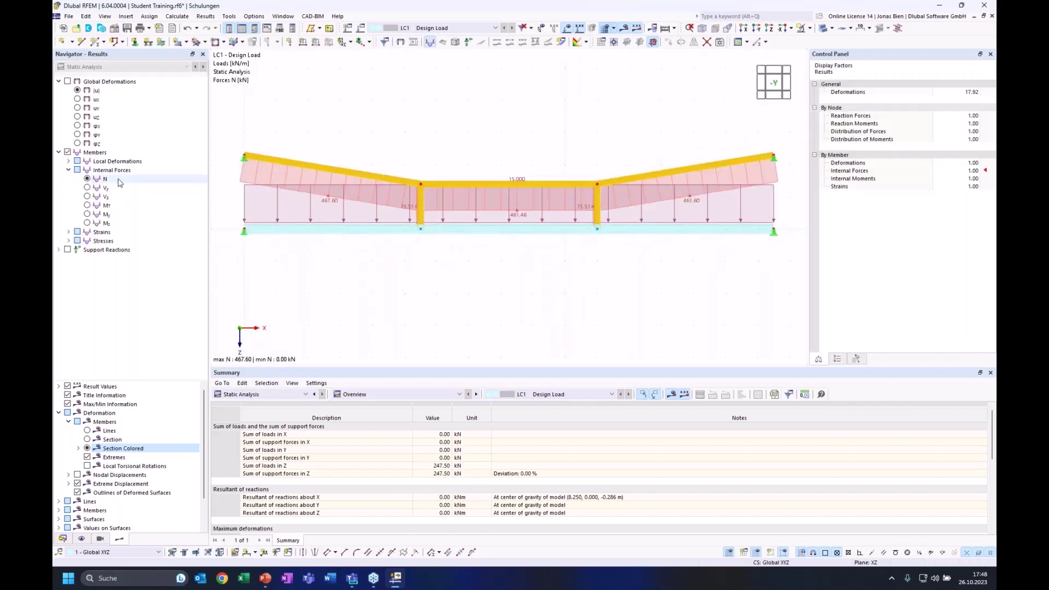
{"action": "left_click", "coordinate": [567, 28]}
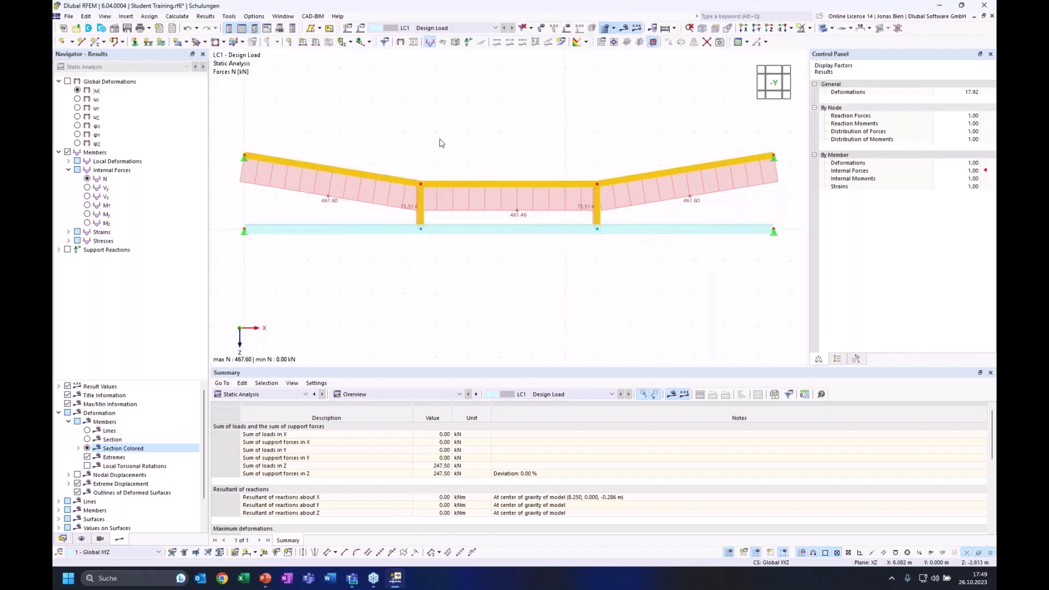
- Display the members' bending moments My and label the diagram with all values
{"action": "left_click", "coordinate": [97, 214]}
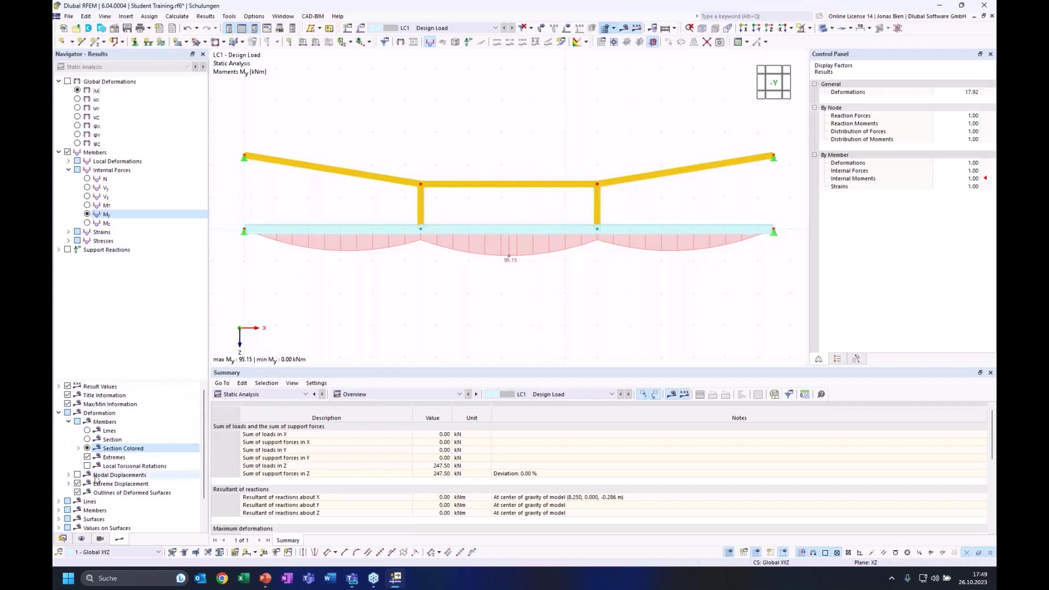
{"action": "scroll", "coordinate": [95, 477], "scroll_direction": "down", "scroll_amount": 2}
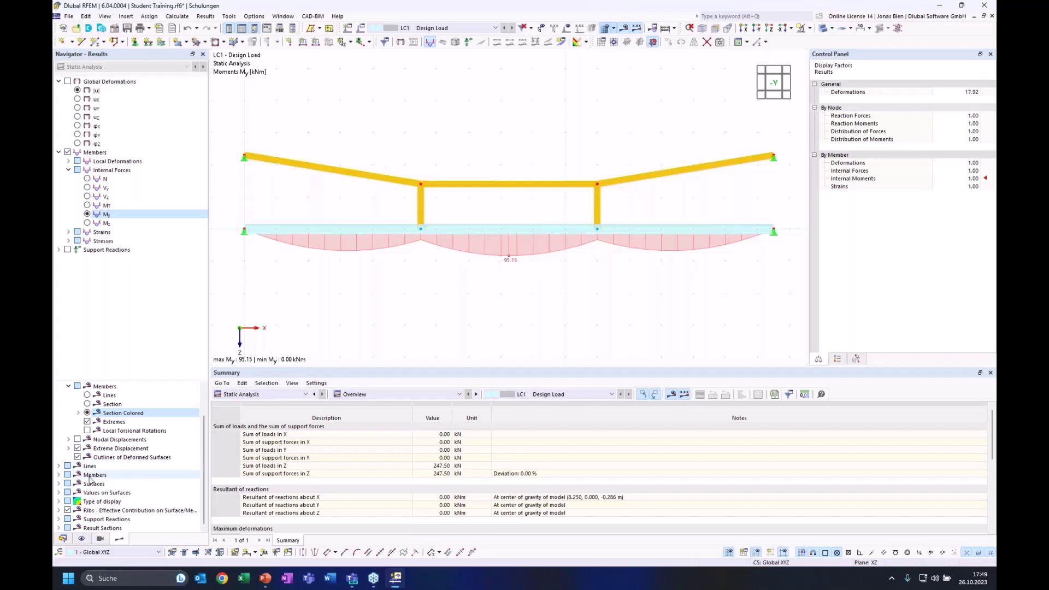
{"action": "left_click", "coordinate": [59, 474]}
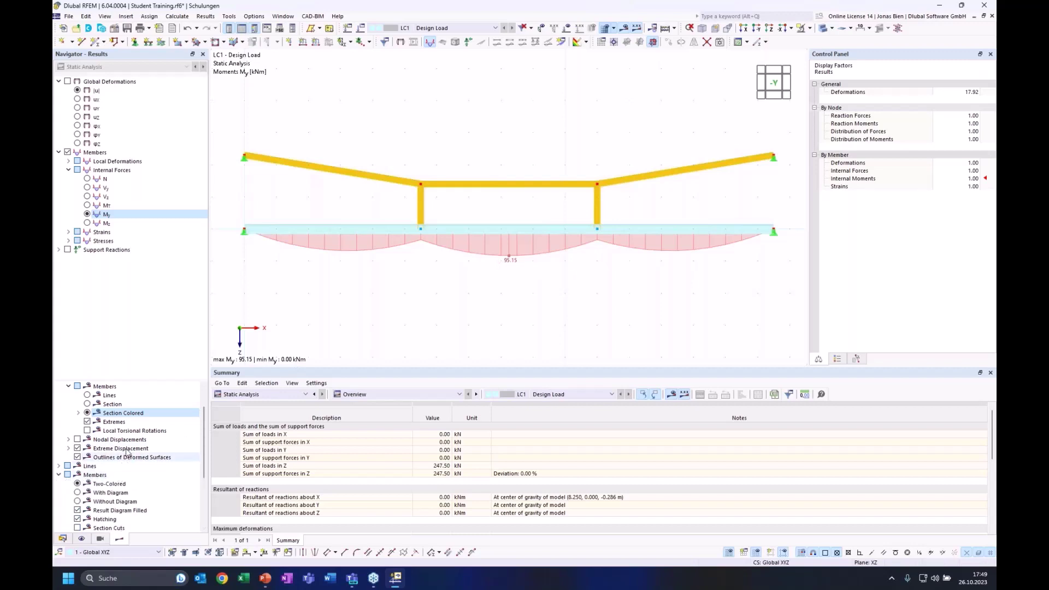
{"action": "scroll", "coordinate": [127, 452], "scroll_direction": "down", "scroll_amount": 2}
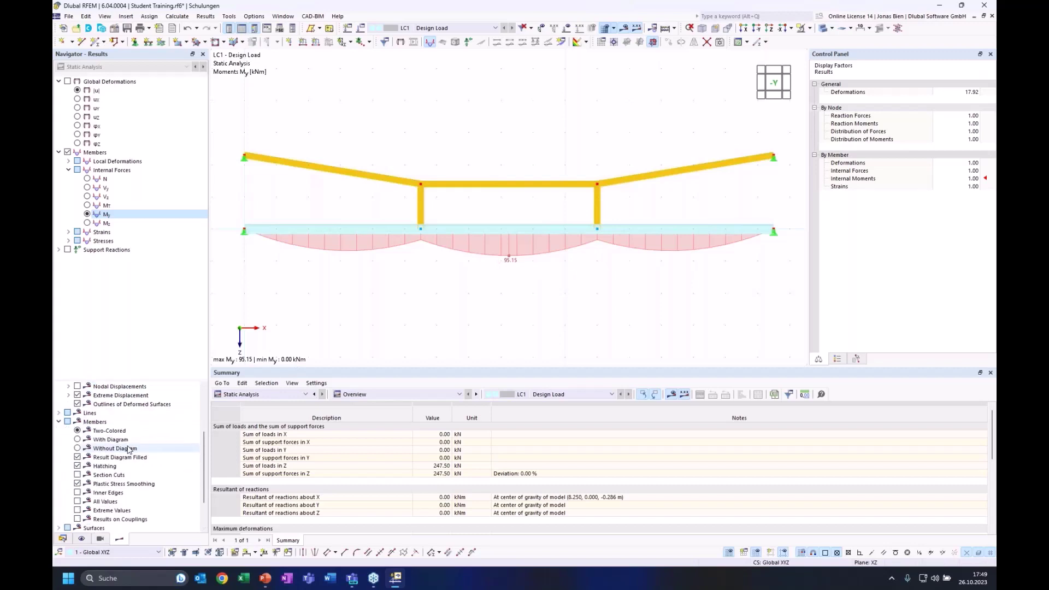
{"action": "left_click", "coordinate": [77, 501]}
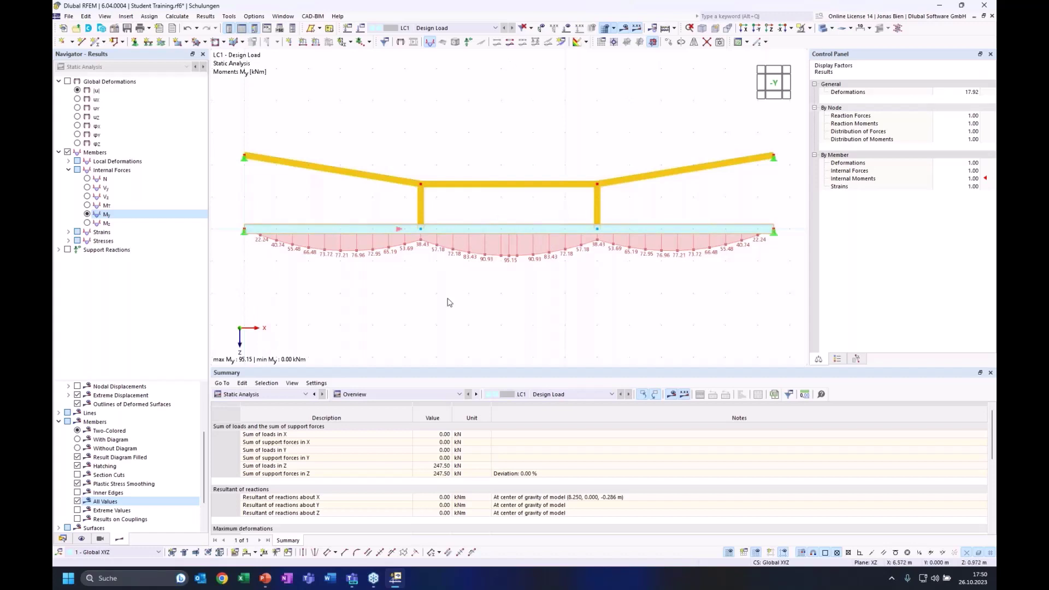
- Open the result diagrams for beam member No. 1 and add the axial force N diagram
{"action": "left_click", "coordinate": [509, 43]}
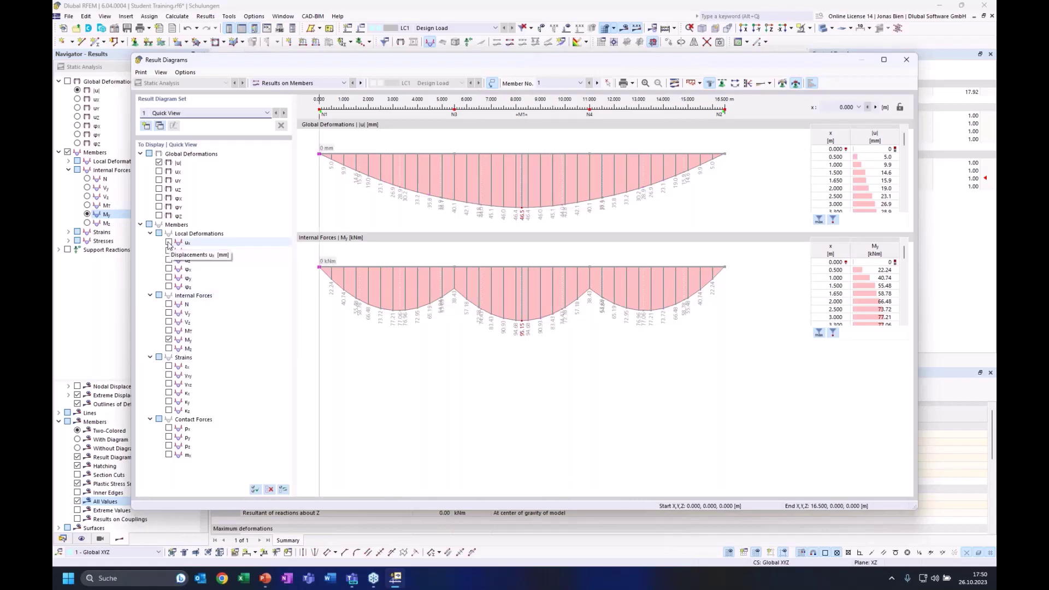
{"action": "left_click", "coordinate": [169, 303]}
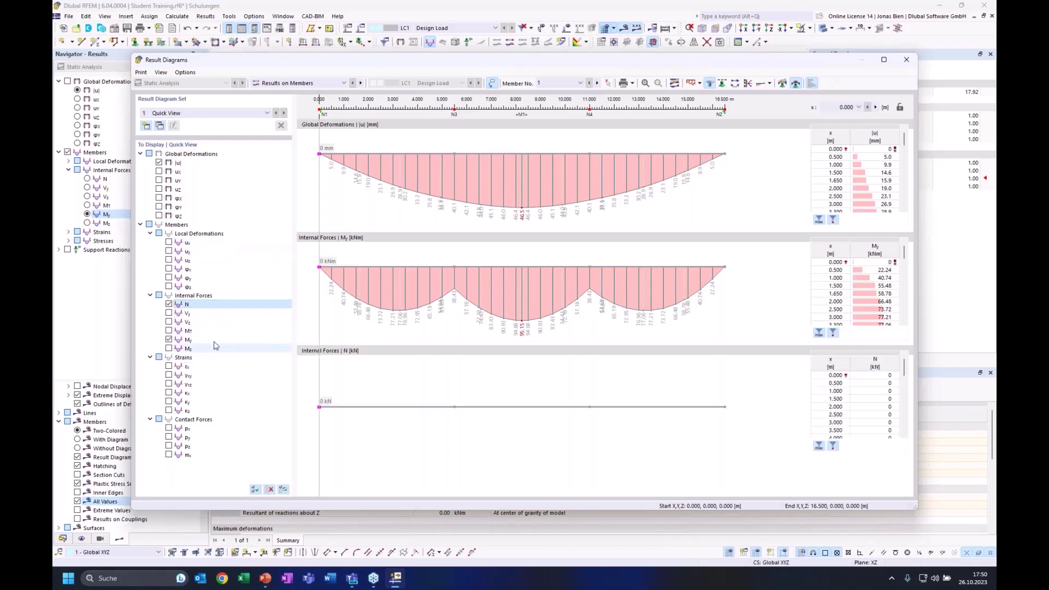
- Replace the axial force N diagram of the beam with the shear force Vz diagram, review it and close the result diagrams
{"action": "left_click", "coordinate": [168, 304]}
{"action": "left_click", "coordinate": [169, 321]}
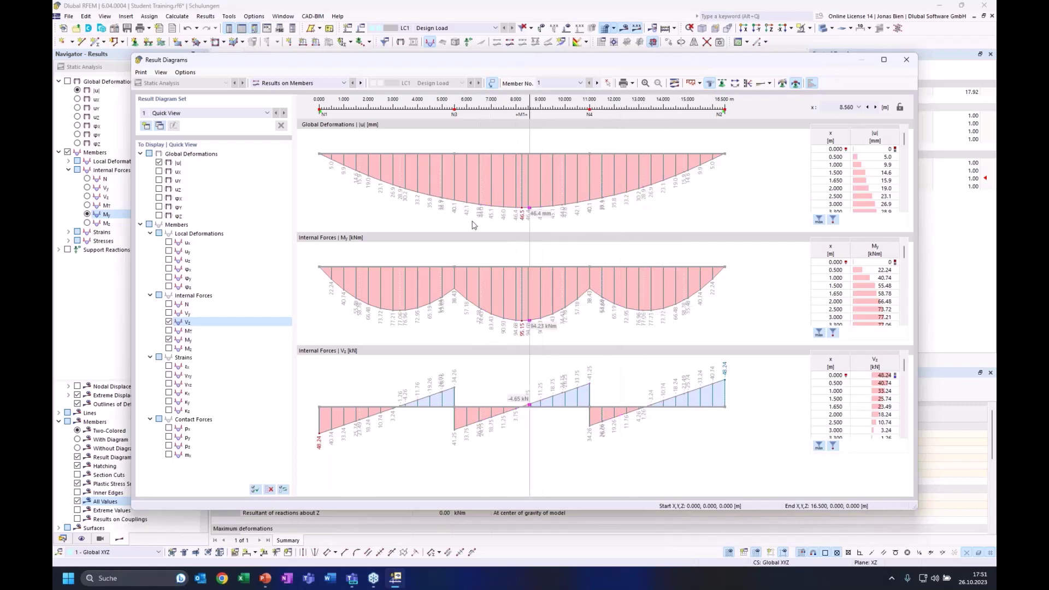
{"action": "left_click", "coordinate": [631, 83]}
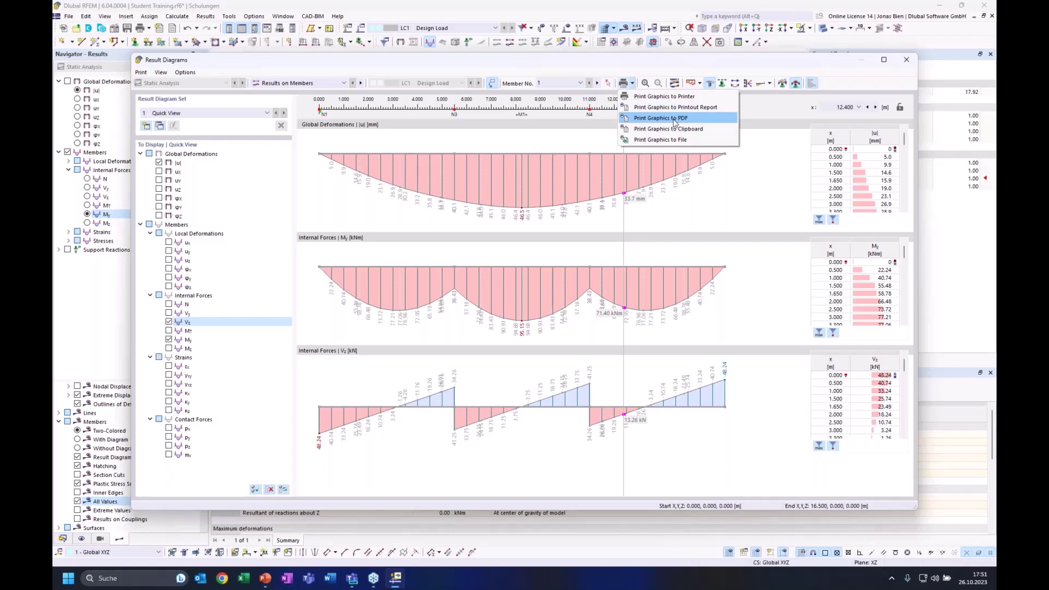
{"action": "left_click", "coordinate": [907, 64]}
{"action": "left_click", "coordinate": [907, 60]}
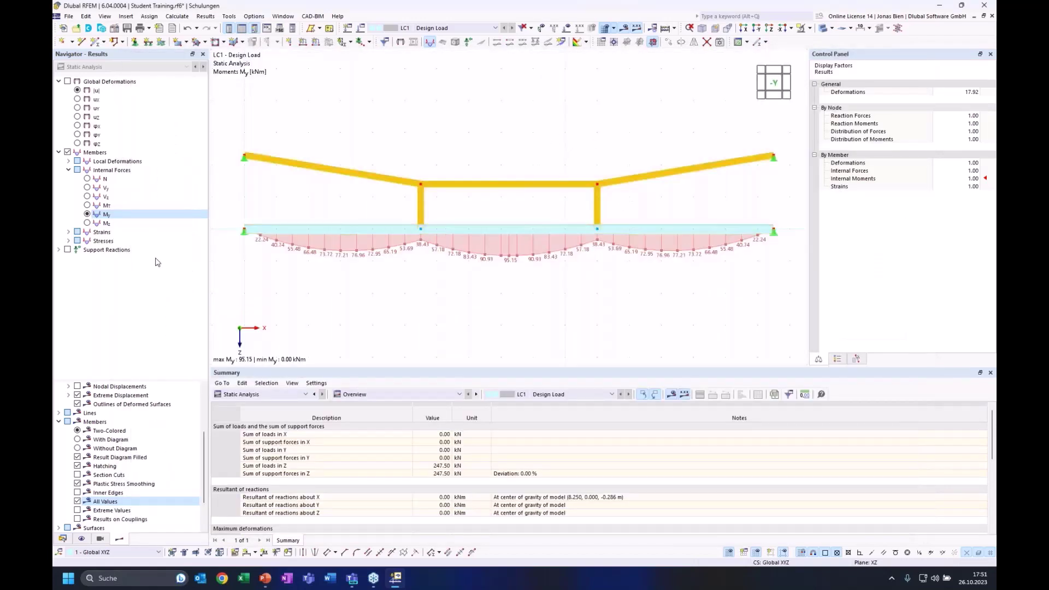
- Display the support reactions together with the bending moments My and examine them on the whole structure
{"action": "left_click", "coordinate": [68, 250]}
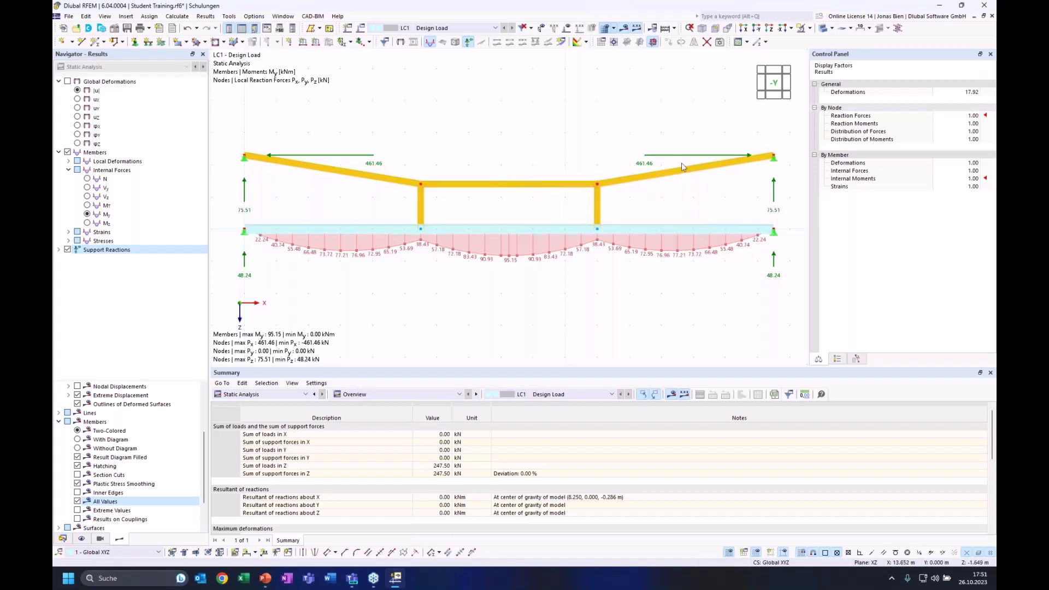
{"action": "scroll", "coordinate": [568, 144], "scroll_direction": "down", "scroll_amount": 1}
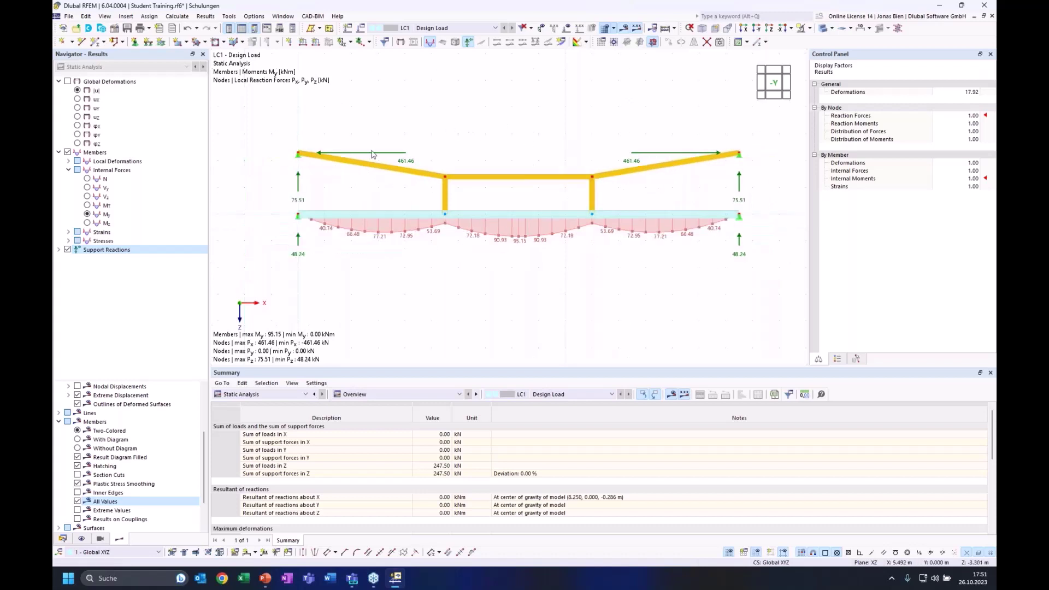
{"action": "mouse_move", "coordinate": [267, 577]}
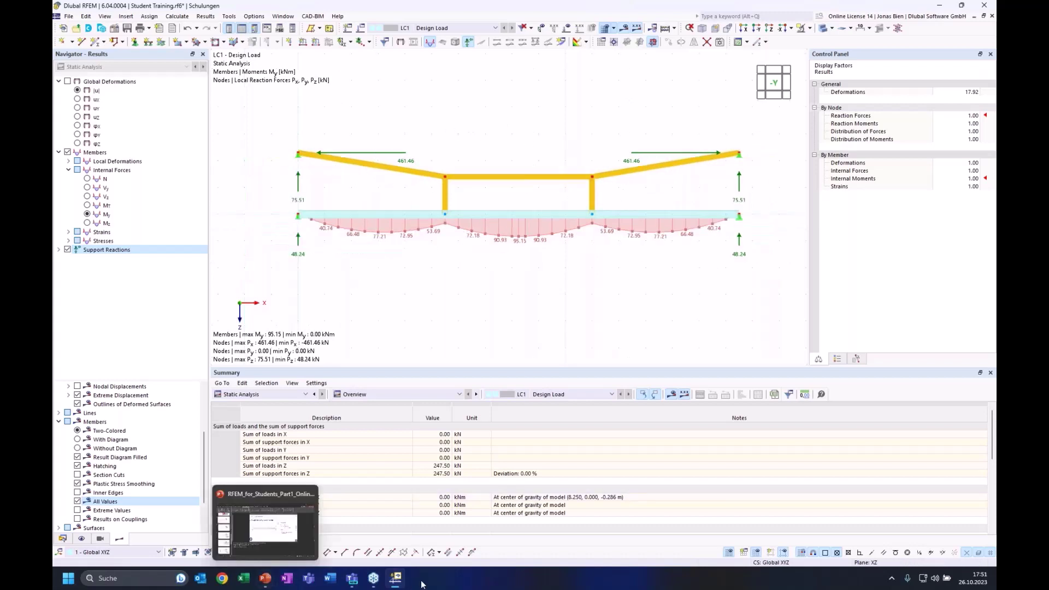
{"action": "left_click", "coordinate": [267, 579]}
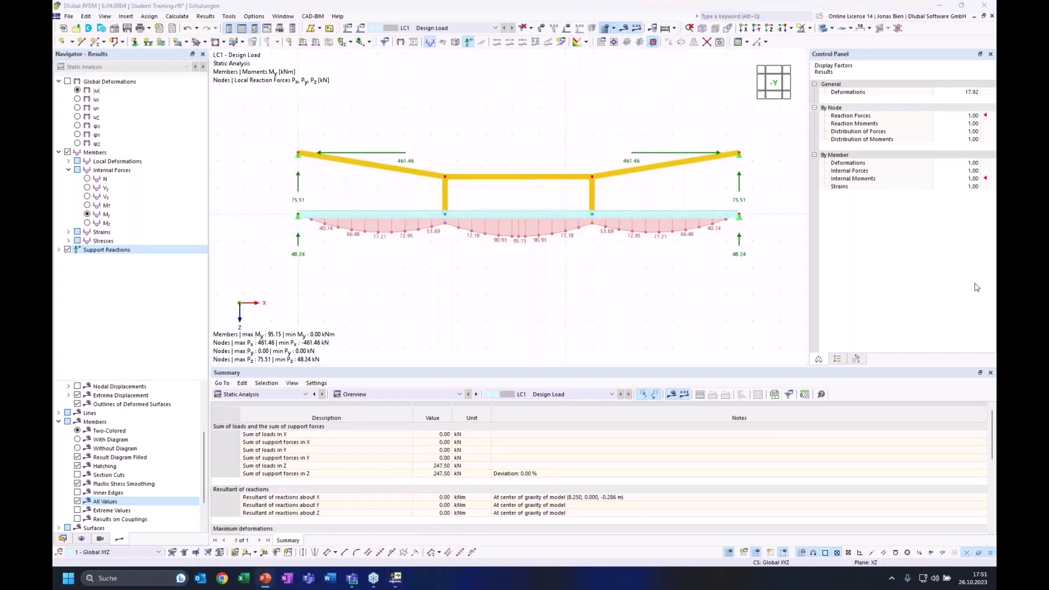
{"action": "left_click", "coordinate": [683, 323]}
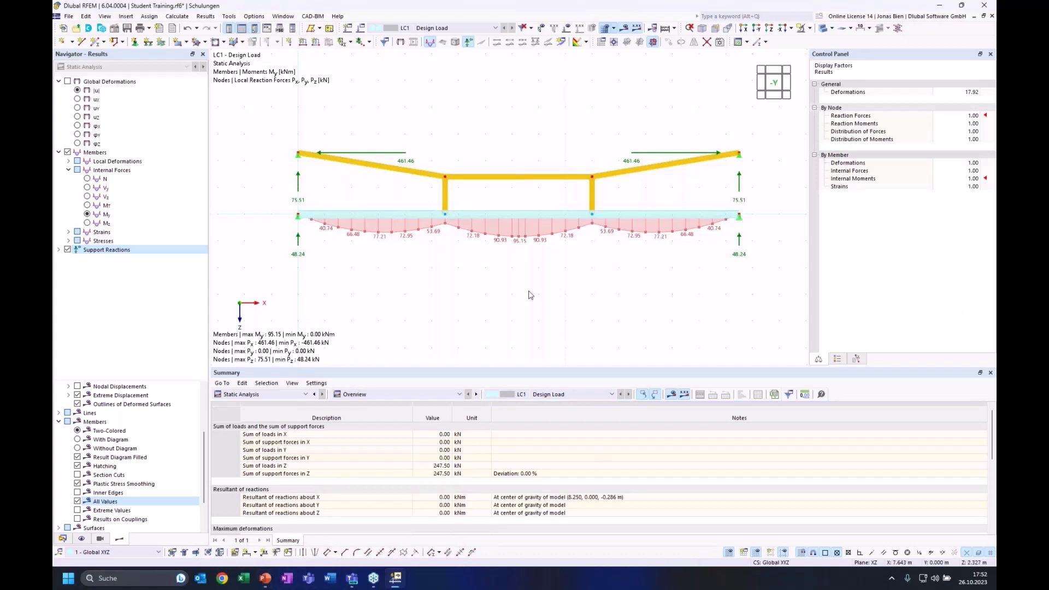
- Select the entire suspended beam model and delete it
{"action": "middle_click_drag", "start_coordinate": [523, 284], "coordinate": [512, 271]}
{"action": "left_click_drag", "start_coordinate": [242, 107], "coordinate": [765, 282]}
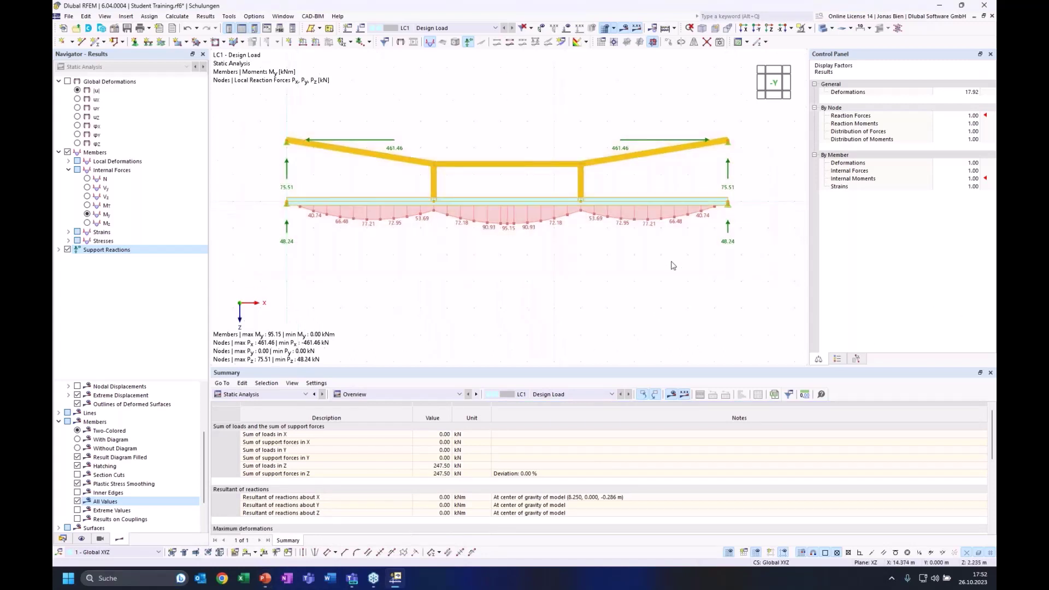
{"action": "middle_click_drag", "start_coordinate": [560, 248], "coordinate": [555, 269]}
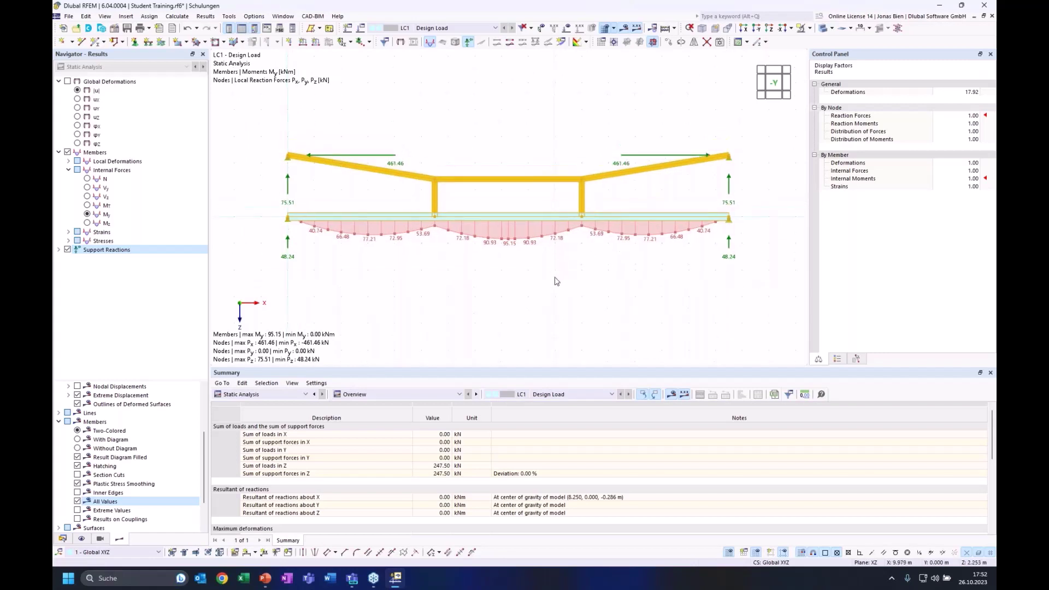
{"action": "key", "text": "Delete"}
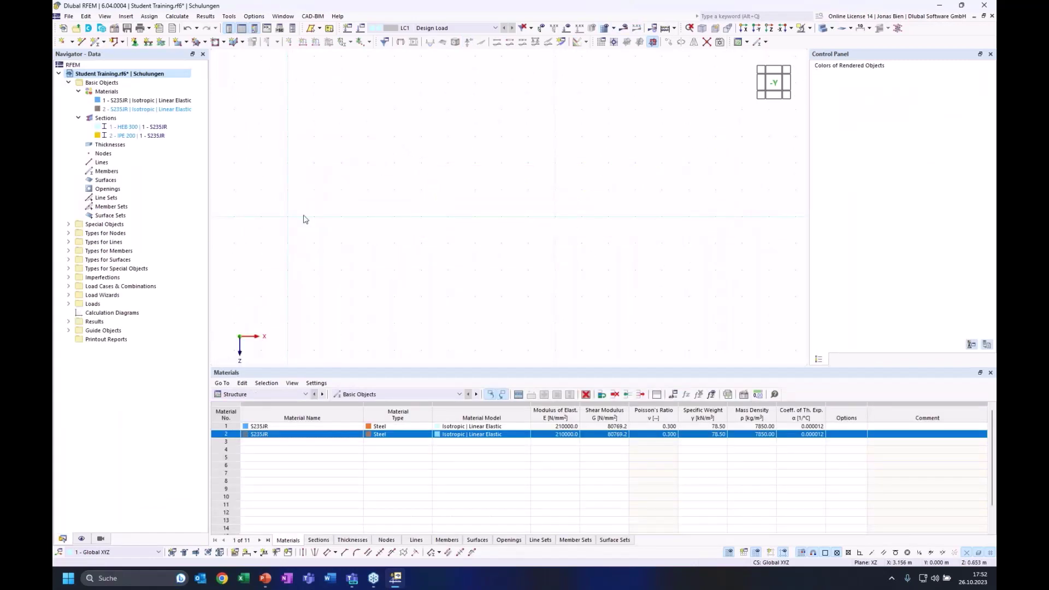
- Assign section 1 - HEB 300 in material S235JR to the new member and confirm its definition
{"action": "left_click", "coordinate": [264, 578]}
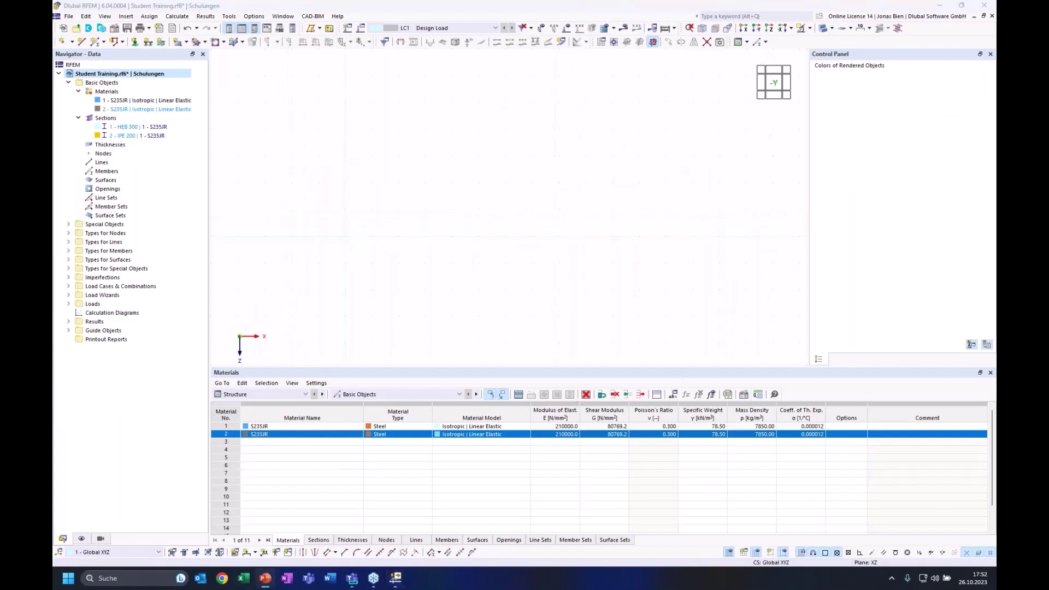
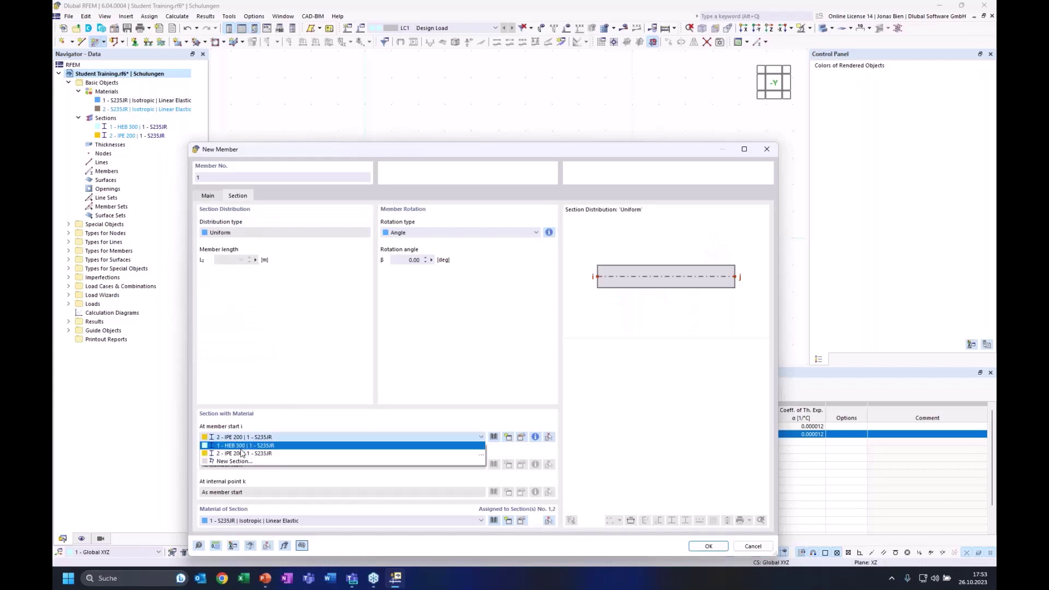
{"action": "left_click", "coordinate": [245, 445]}
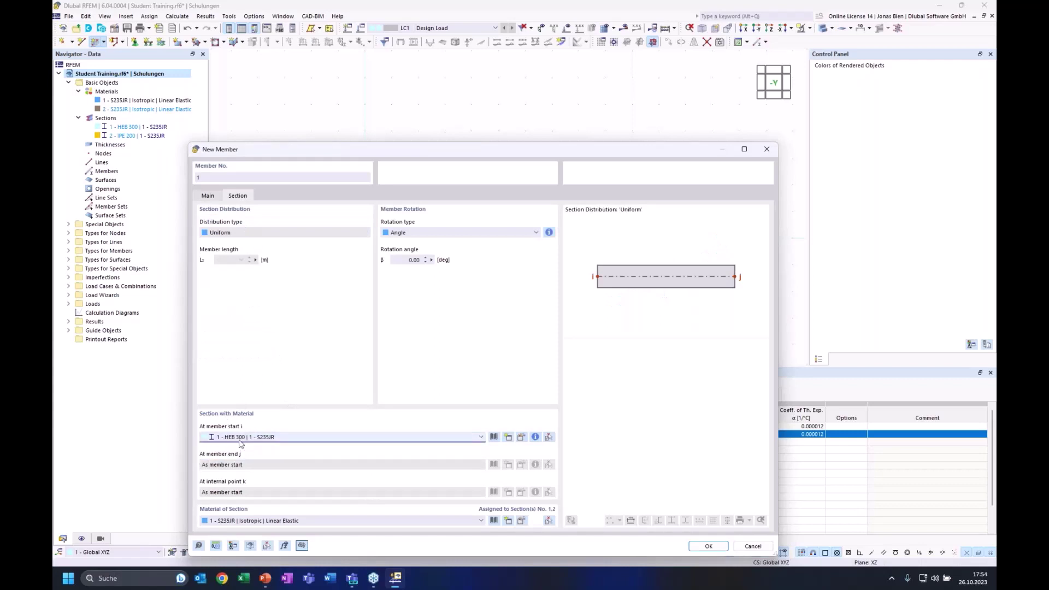
{"action": "key", "text": "Return"}
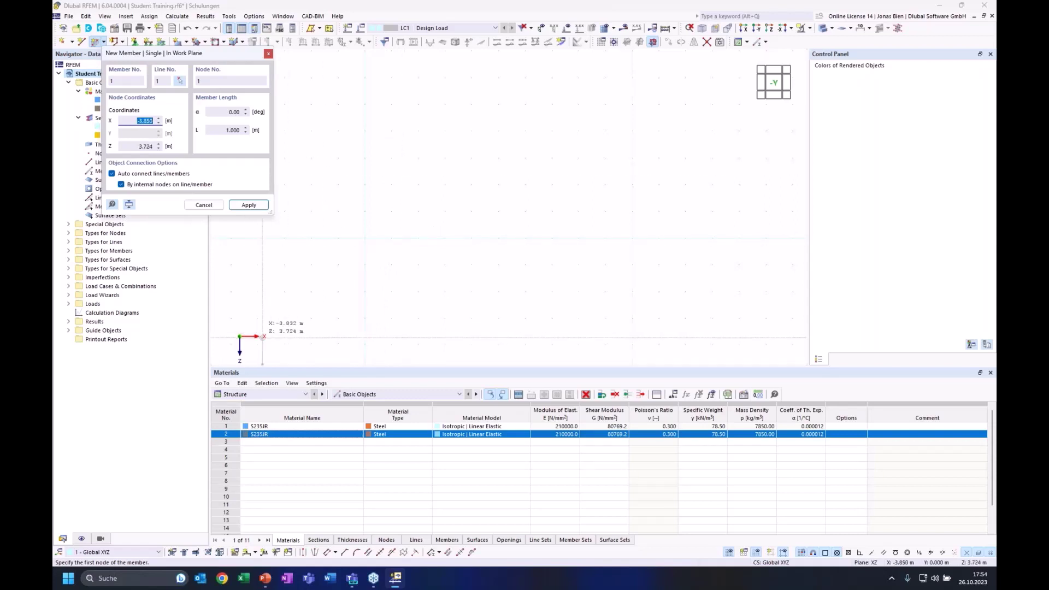
- Place the first member from the coordinate origin with an angle of 150° and a length of 3 m
{"action": "left_click", "coordinate": [224, 130]}
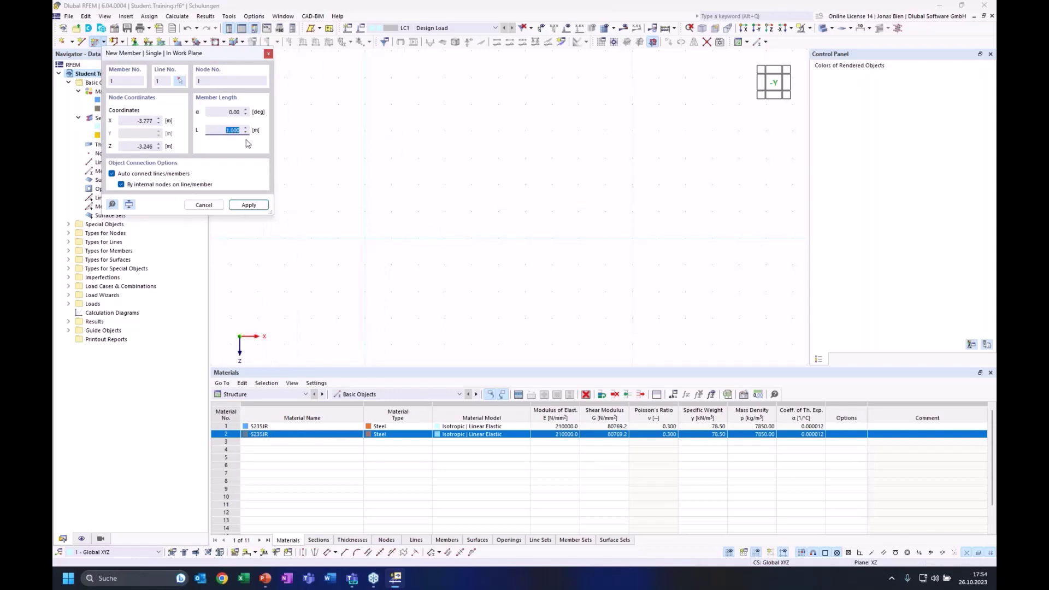
{"action": "left_click", "coordinate": [235, 111]}
{"action": "type", "text": "90+6"}
{"action": "left_click", "coordinate": [227, 130]}
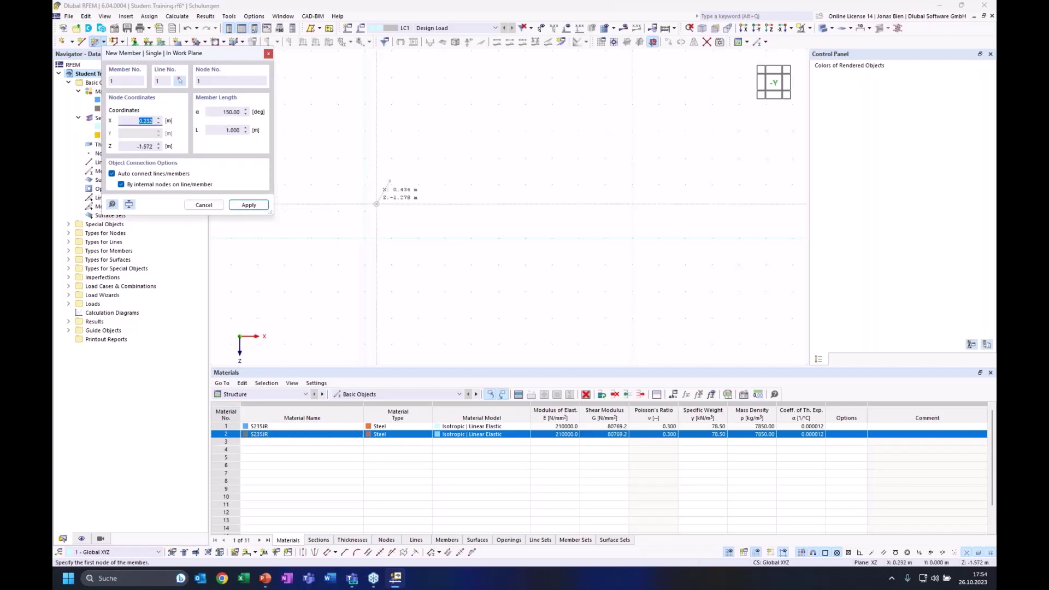
{"action": "left_click", "coordinate": [229, 130]}
{"action": "type", "text": "3"}
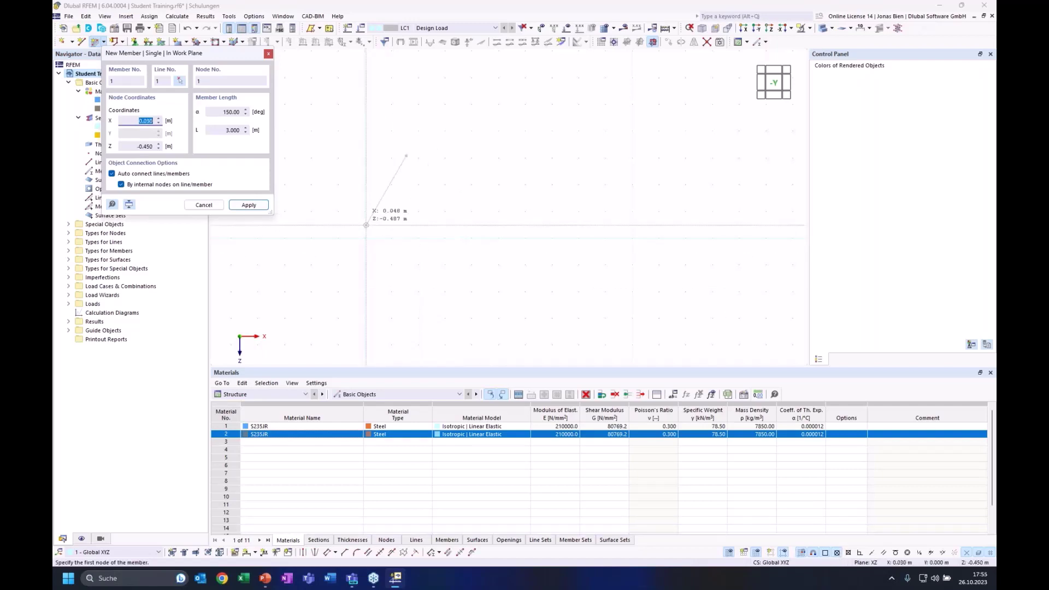
{"action": "left_click", "coordinate": [364, 237]}
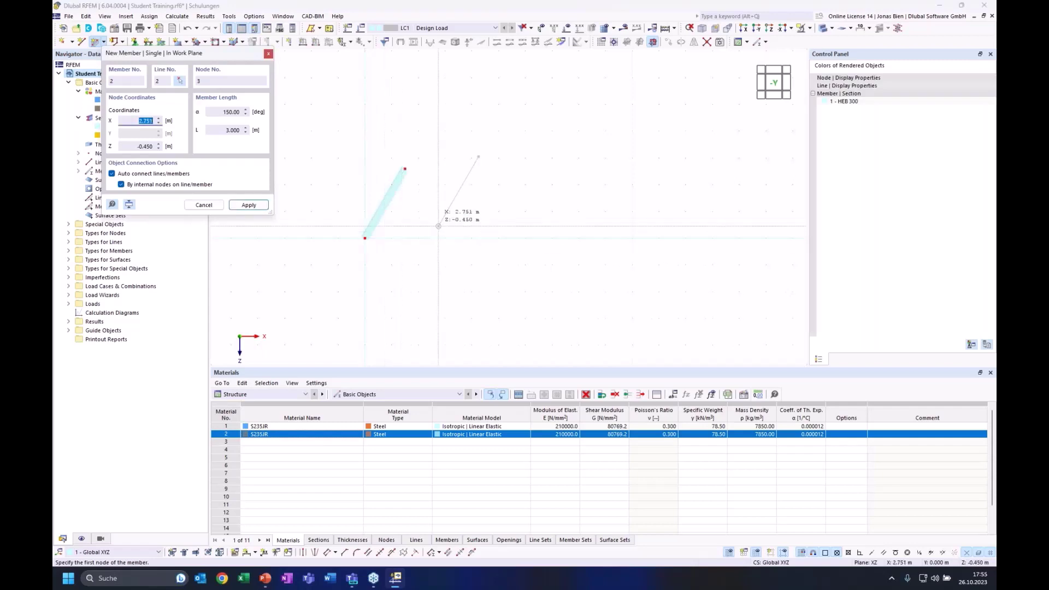
- Place a second 3 m member at an angle of 210° from X 3 m, Z 0 to the first member's upper end
{"action": "left_click", "coordinate": [216, 111]}
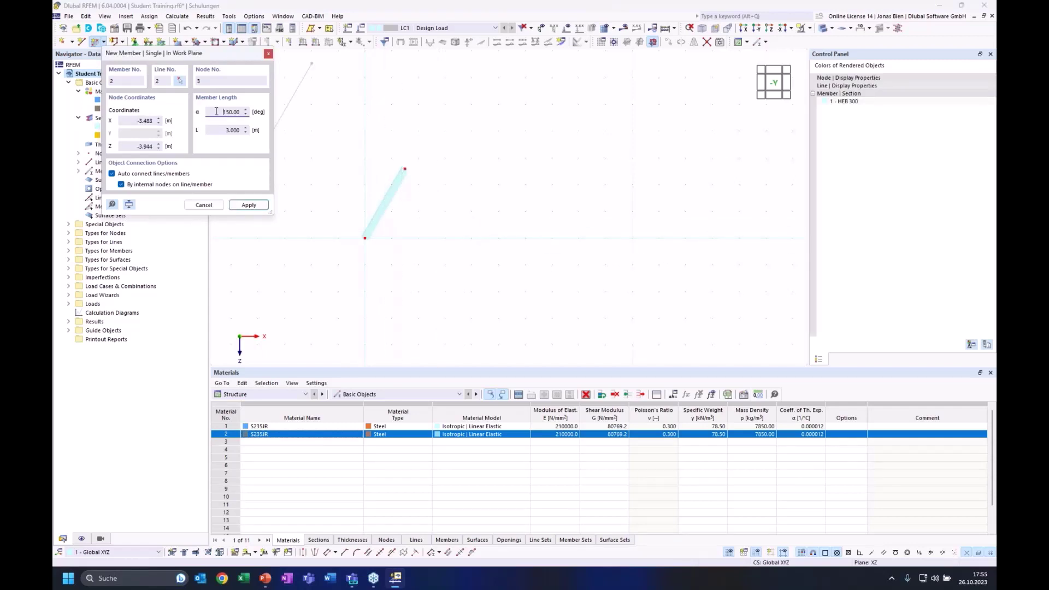
{"action": "left_click_drag", "start_coordinate": [216, 111], "coordinate": [232, 112]}
{"action": "left_click", "coordinate": [212, 112]}
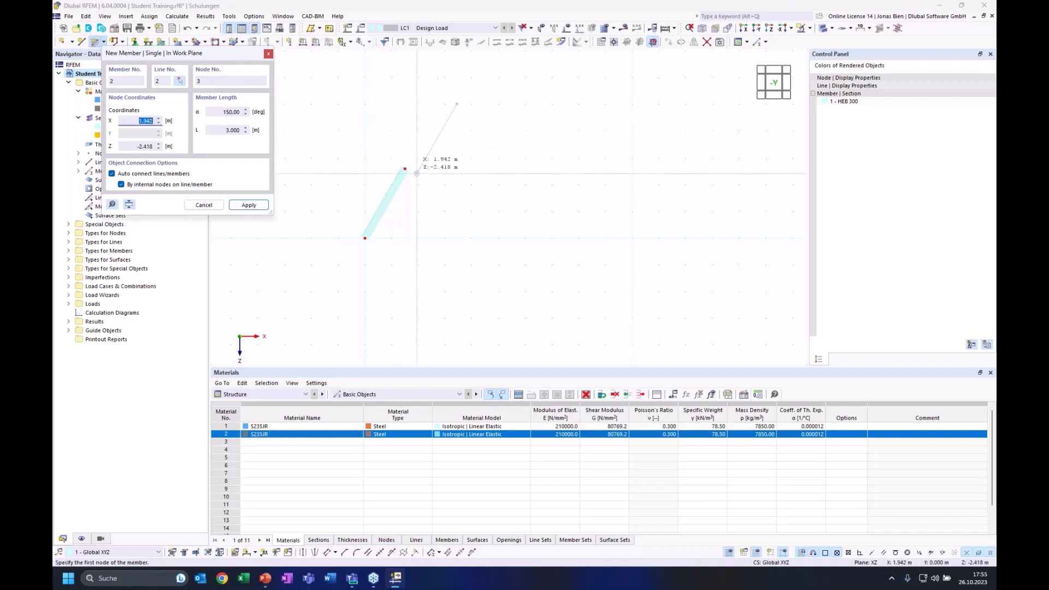
{"action": "left_click", "coordinate": [217, 112]}
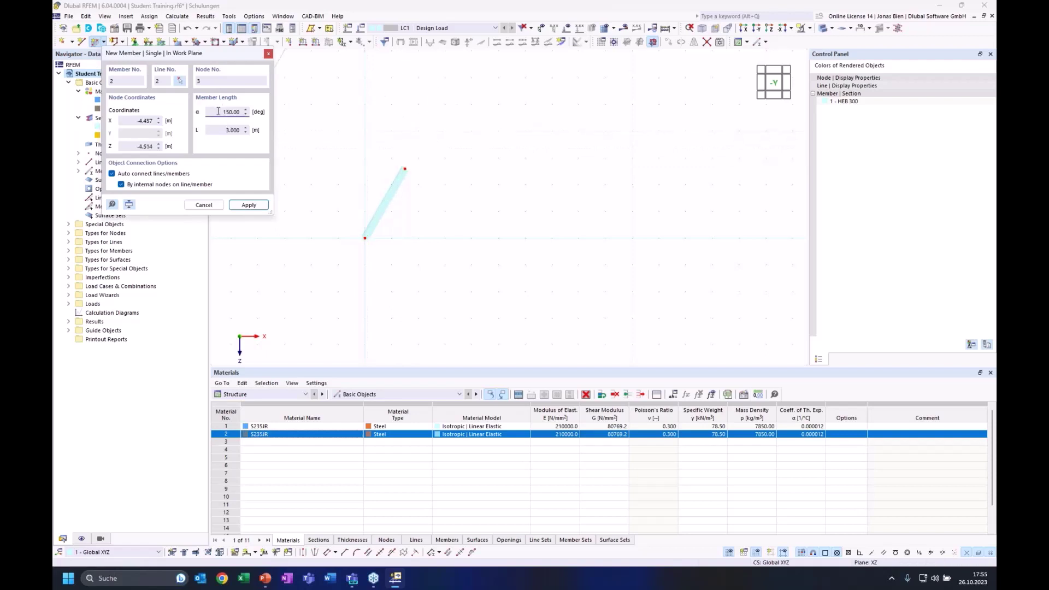
{"action": "type", "text": "60-"}
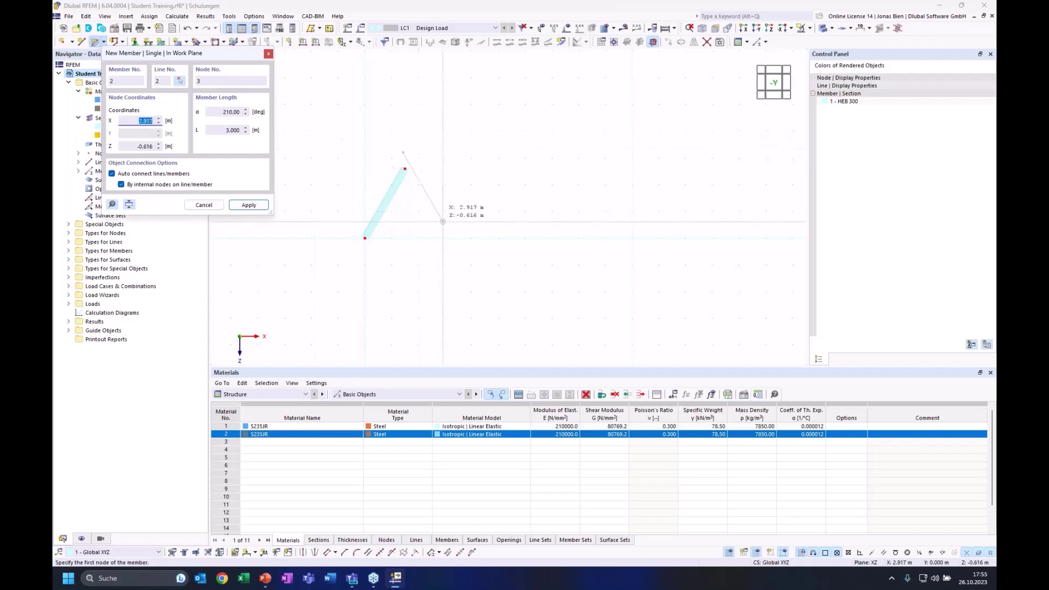
{"action": "left_click", "coordinate": [445, 237]}
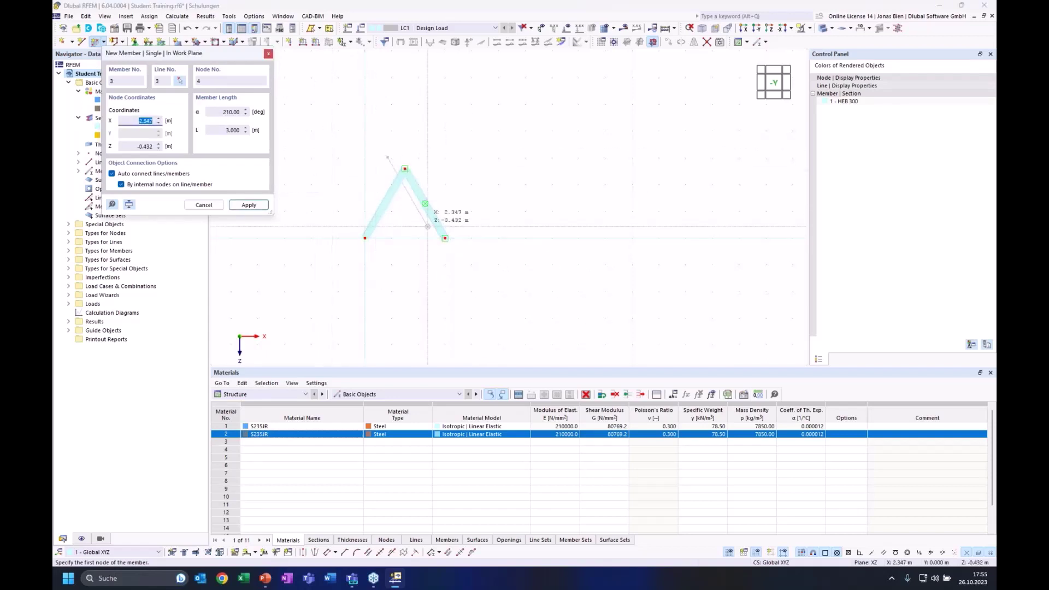
- Close the triangle with a 3 m base member at an angle of 90° starting from the origin, and end member placement
{"action": "double_click", "coordinate": [220, 111]}
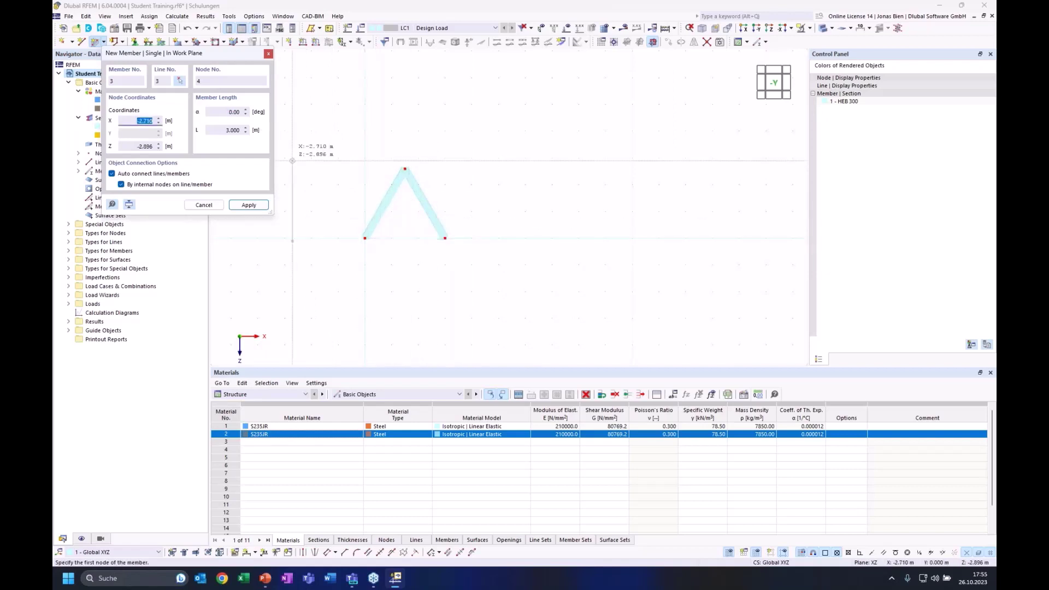
{"action": "double_click", "coordinate": [213, 111]}
{"action": "type", "text": "90"}
{"action": "key", "text": "Tab"}
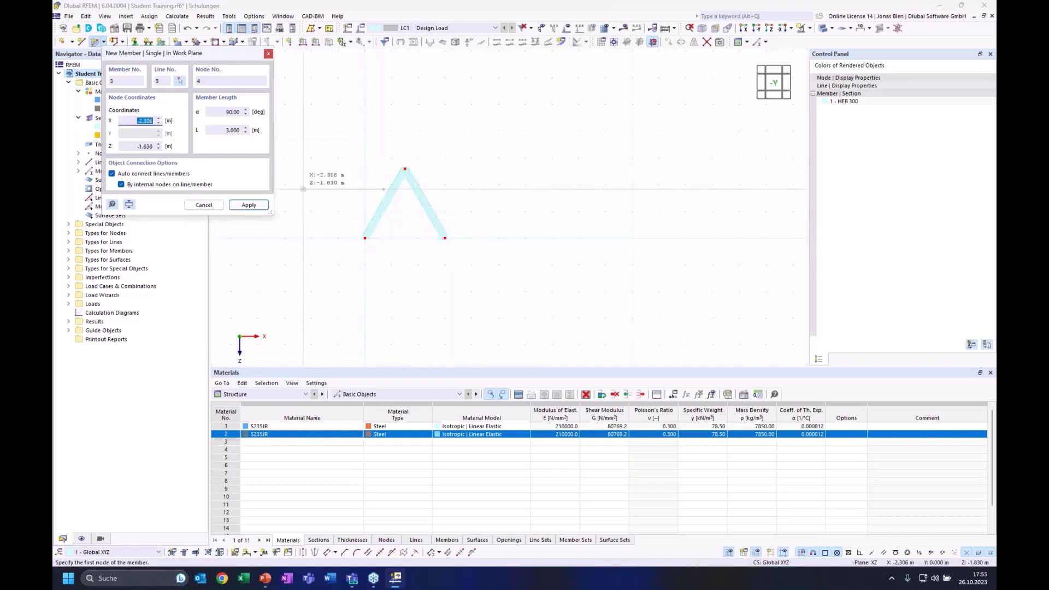
{"action": "left_click", "coordinate": [365, 237]}
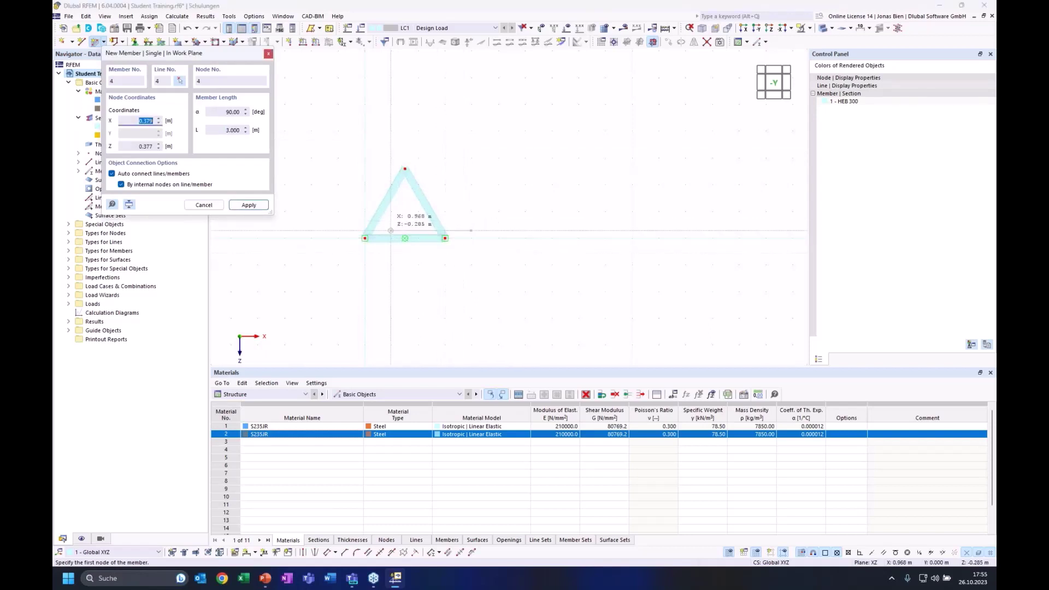
{"action": "key", "text": "Escape"}
{"action": "key", "text": "Escape"}
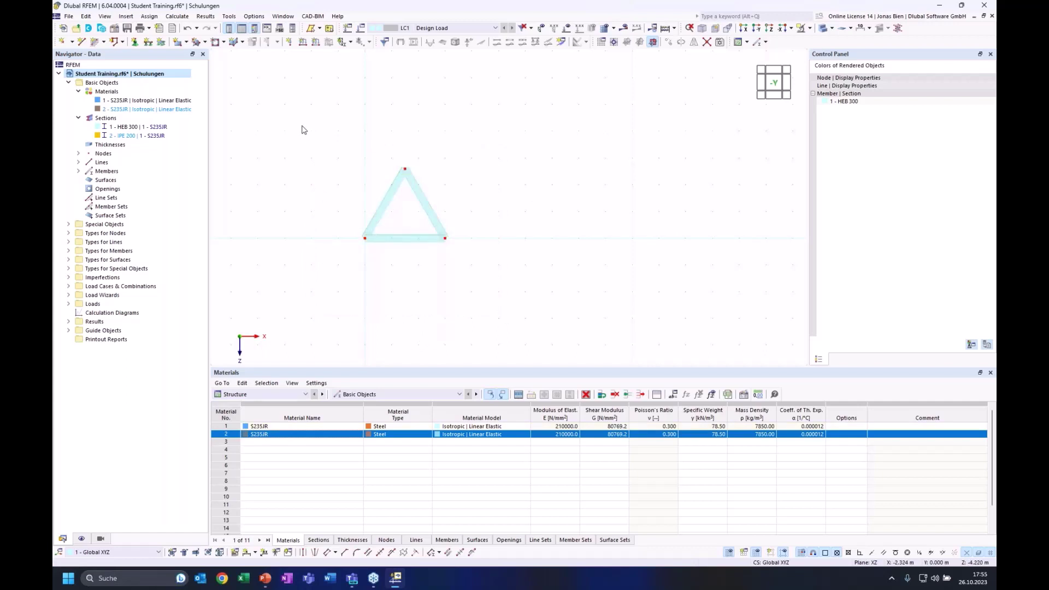
- Copy the whole triangle twice along X in 3 m increments to form three adjoining triangles, and clear the selection
{"action": "left_click_drag", "start_coordinate": [311, 131], "coordinate": [531, 296]}
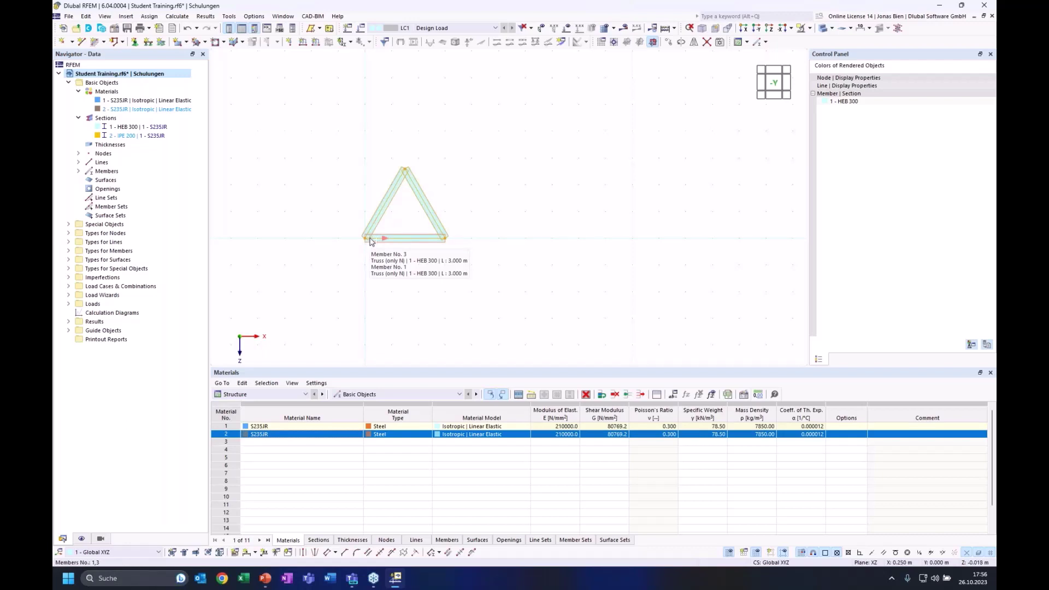
{"action": "left_click_drag", "start_coordinate": [369, 241], "coordinate": [447, 240], "text": "ctrl"}
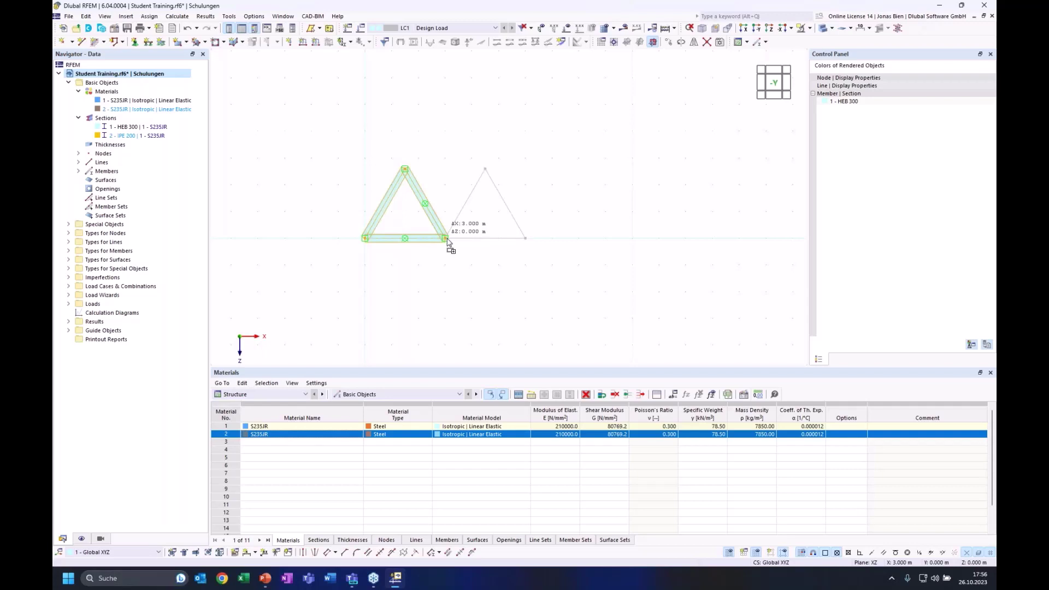
{"action": "mouse_move", "coordinate": [447, 240]}
{"action": "left_mouse_down", "text": "ctrl"}
{"action": "mouse_move", "coordinate": [494, 183]}
{"action": "mouse_move", "coordinate": [479, 131]}
{"action": "mouse_move", "coordinate": [523, 141]}
{"action": "mouse_move", "coordinate": [557, 185]}
{"action": "mouse_move", "coordinate": [530, 211]}
{"action": "mouse_move", "coordinate": [536, 223]}
{"action": "mouse_move", "coordinate": [508, 192]}
{"action": "mouse_move", "coordinate": [512, 223]}
{"action": "mouse_move", "coordinate": [445, 240]}
{"action": "left_mouse_up", "text": "ctrl"}
{"action": "left_click_drag", "start_coordinate": [446, 240], "coordinate": [446, 240], "text": "ctrl"}
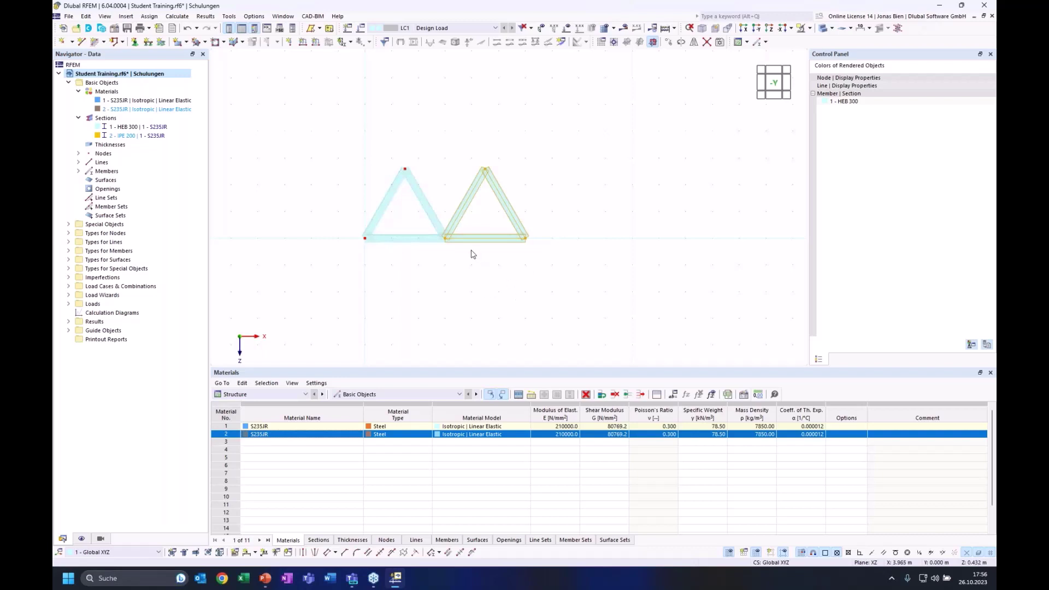
{"action": "left_click_drag", "start_coordinate": [458, 241], "coordinate": [558, 218], "text": "ctrl"}
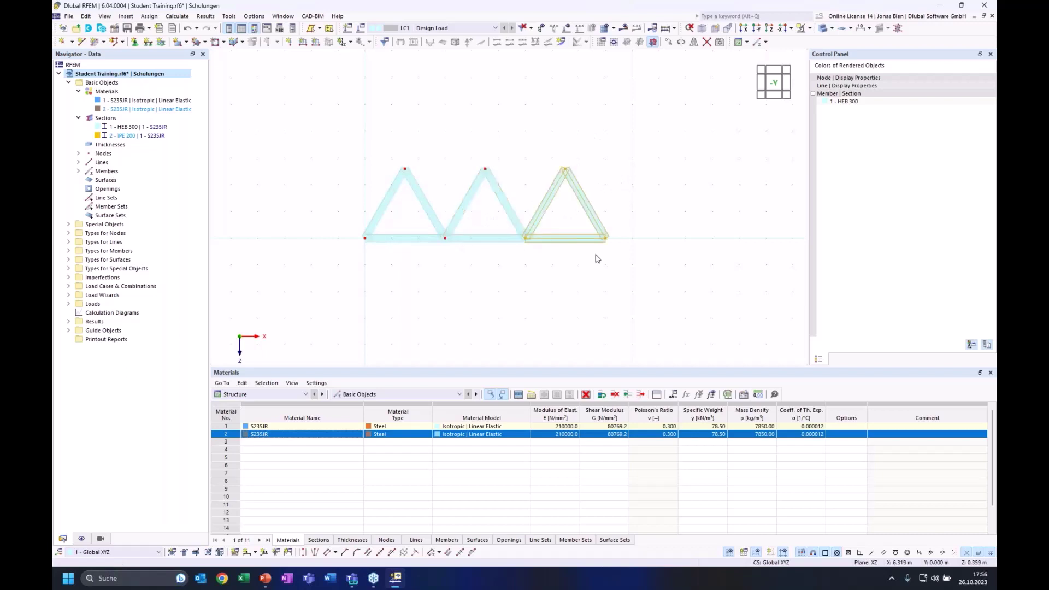
{"action": "left_click", "coordinate": [664, 267]}
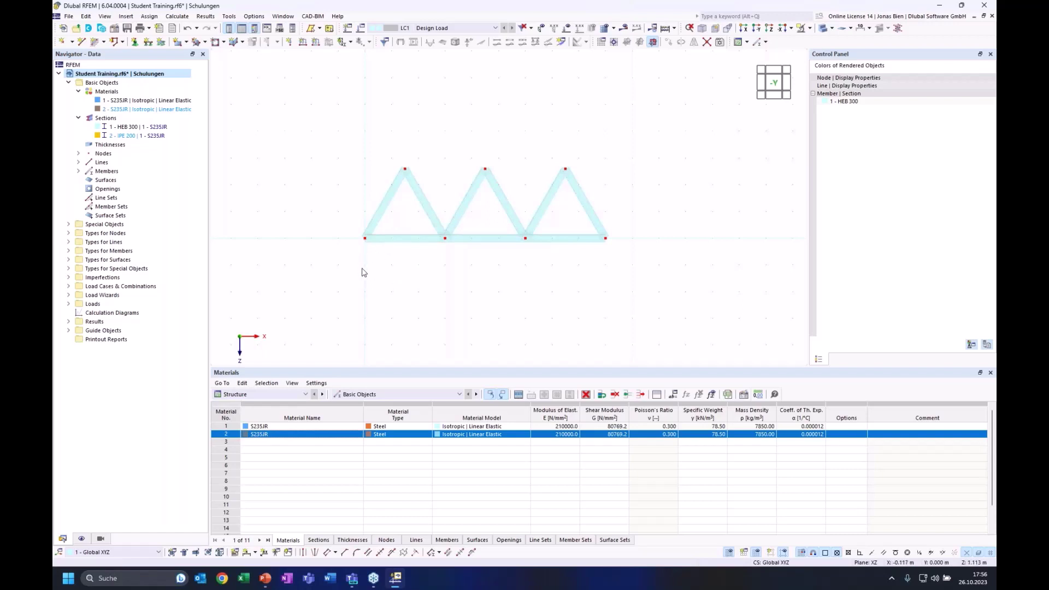
- Copy the first two bottom chord members up to the triangle apexes to form the top chord
{"action": "left_click", "coordinate": [374, 240]}
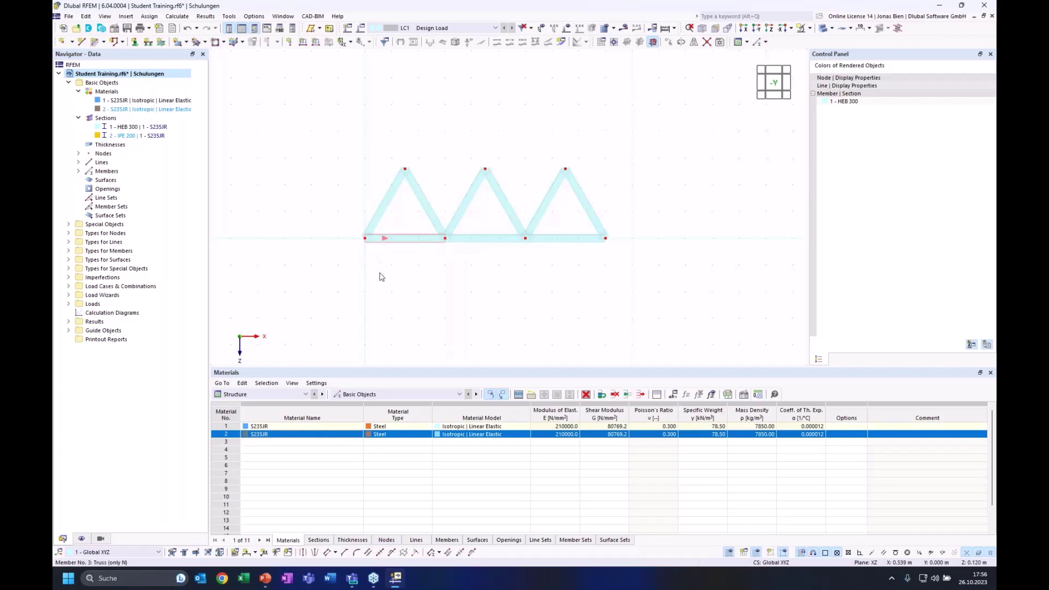
{"action": "left_click", "coordinate": [464, 238], "text": "ctrl"}
{"action": "left_click_drag", "start_coordinate": [377, 242], "coordinate": [405, 170]}
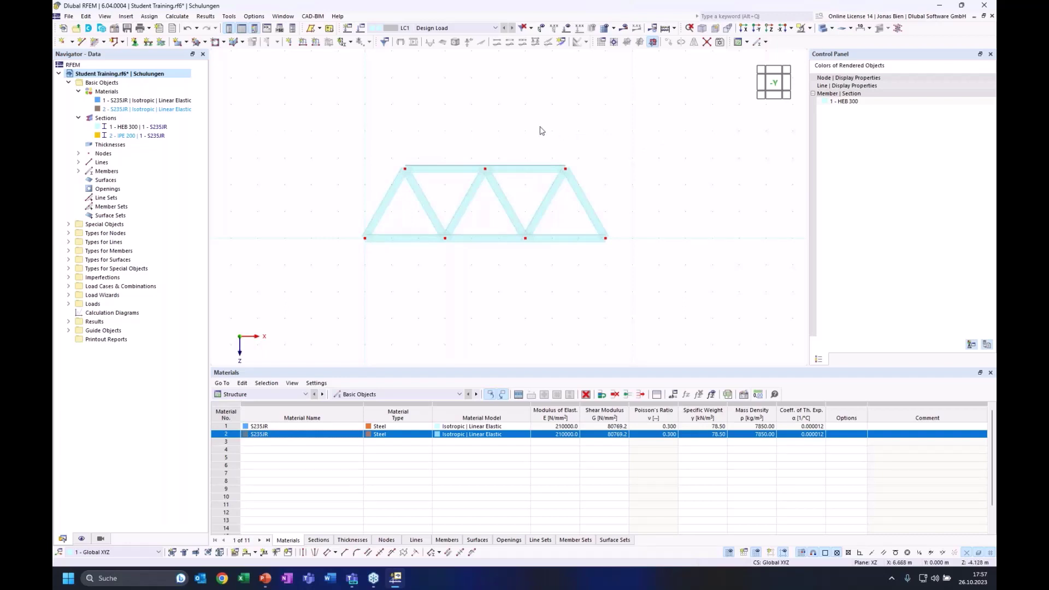
- Add a vertical truss member from the first apex down to the bottom chord at X 1.5 m, Z 0, and end member placement
{"action": "left_click", "coordinate": [104, 42]}
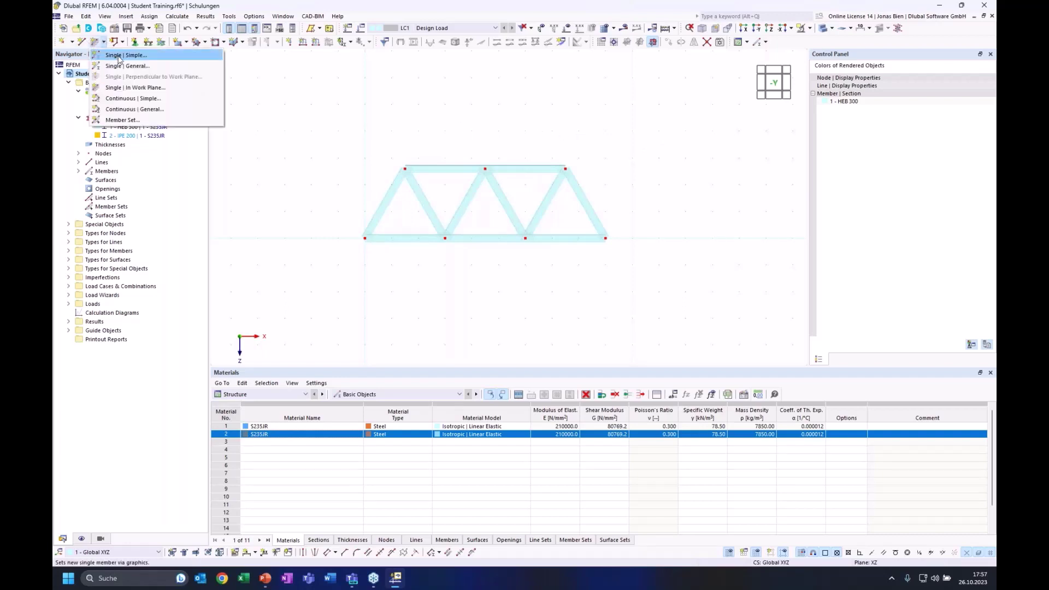
{"action": "left_click", "coordinate": [119, 56]}
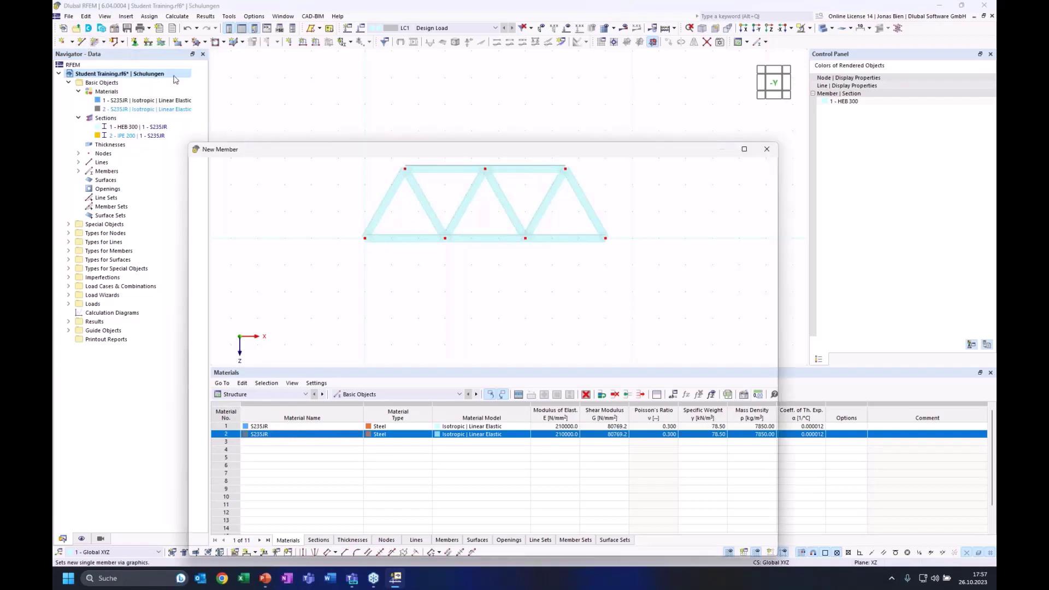
{"action": "left_click_drag", "start_coordinate": [290, 149], "coordinate": [299, 81]}
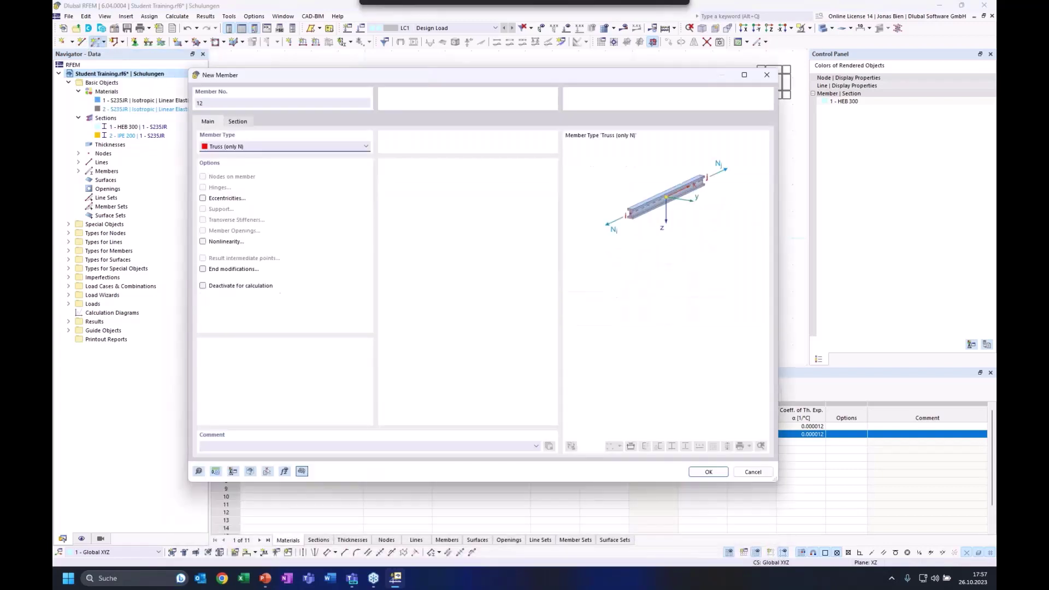
{"action": "left_click", "coordinate": [702, 471]}
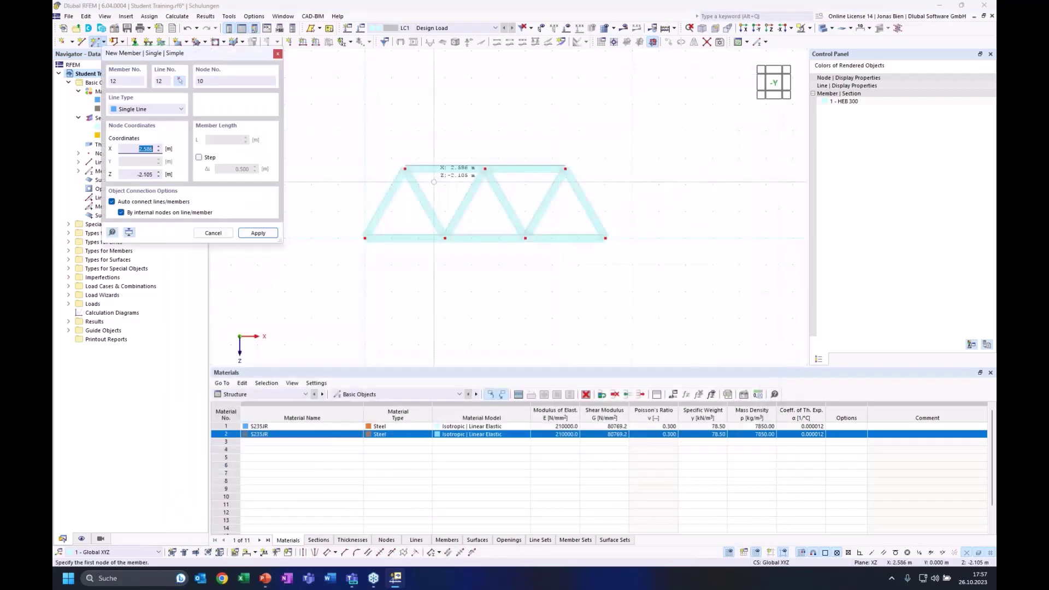
{"action": "left_click", "coordinate": [405, 169]}
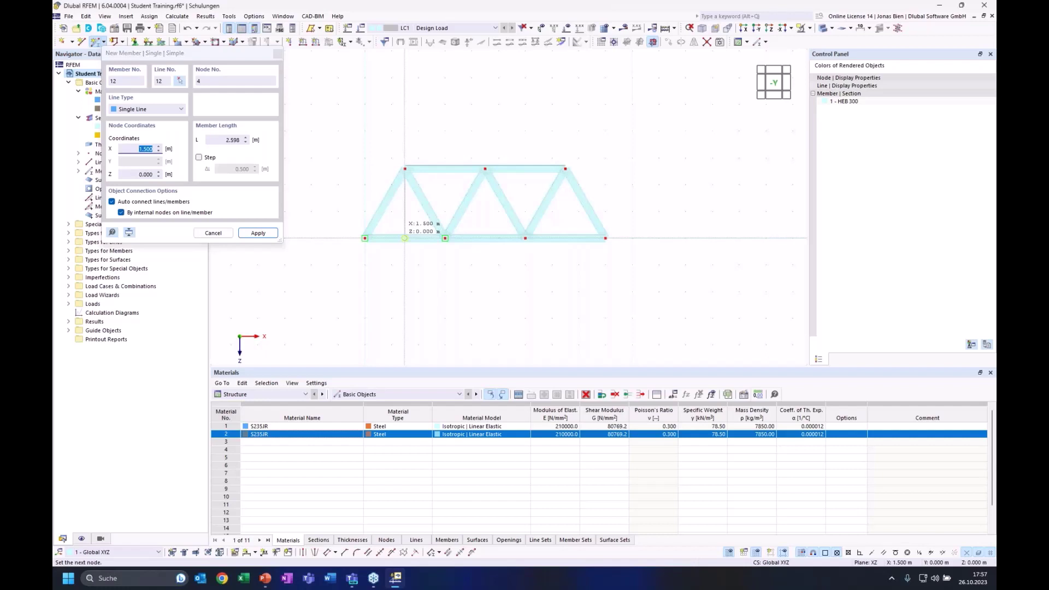
{"action": "left_click", "coordinate": [404, 238]}
{"action": "key", "text": "Escape"}
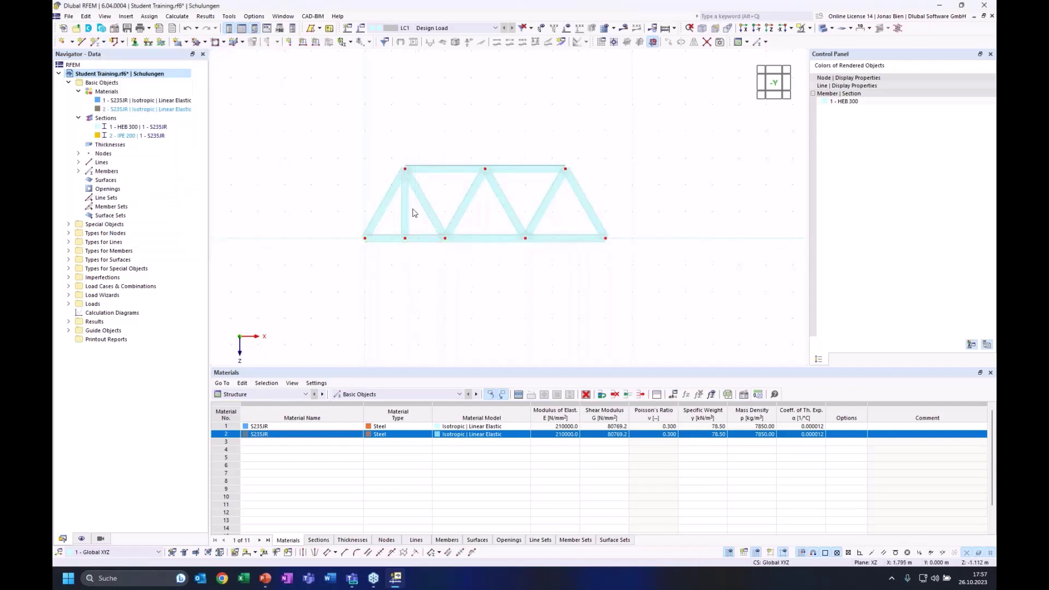
- Copy the vertical member four times along X in 1.5 m increments, taking the displacement from two bottom chord nodes
{"action": "left_click", "coordinate": [408, 232]}
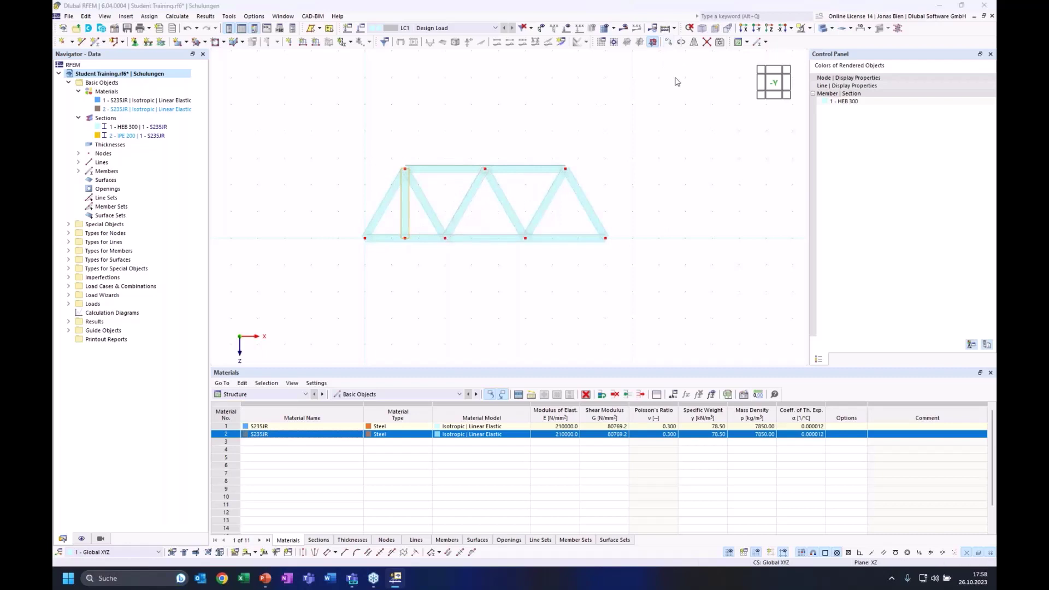
{"action": "left_click_drag", "start_coordinate": [510, 159], "coordinate": [595, 162]}
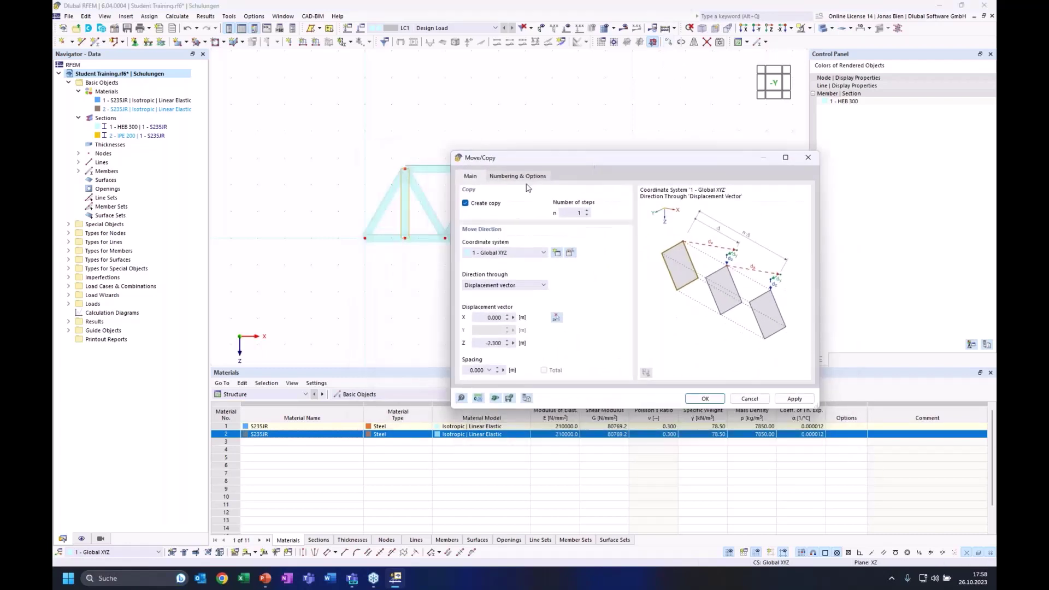
{"action": "left_click_drag", "start_coordinate": [570, 211], "coordinate": [589, 214]}
{"action": "type", "text": "4"}
{"action": "left_click", "coordinate": [556, 317]}
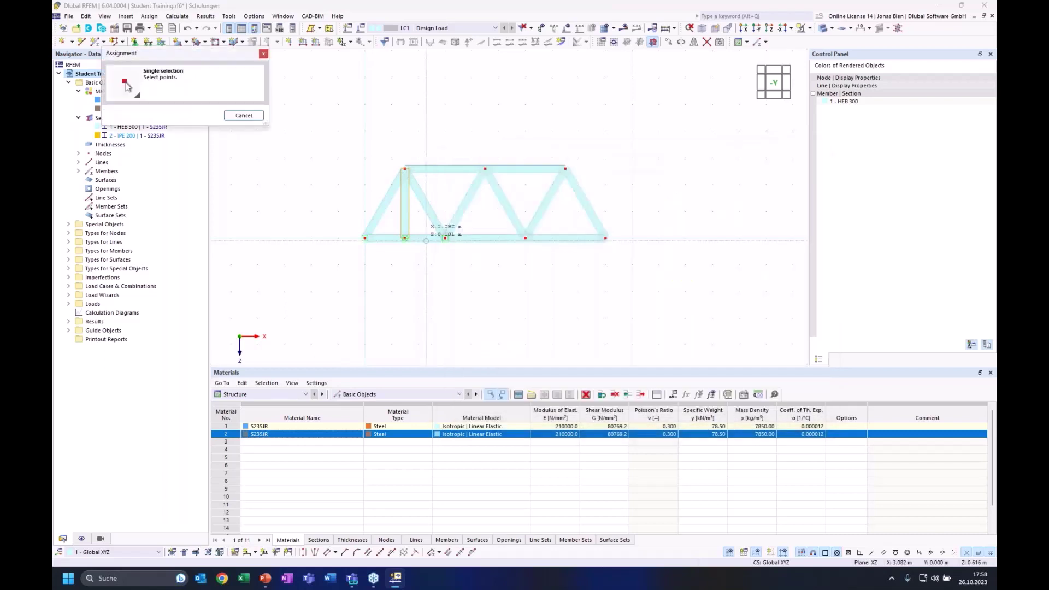
{"action": "left_click", "coordinate": [405, 239]}
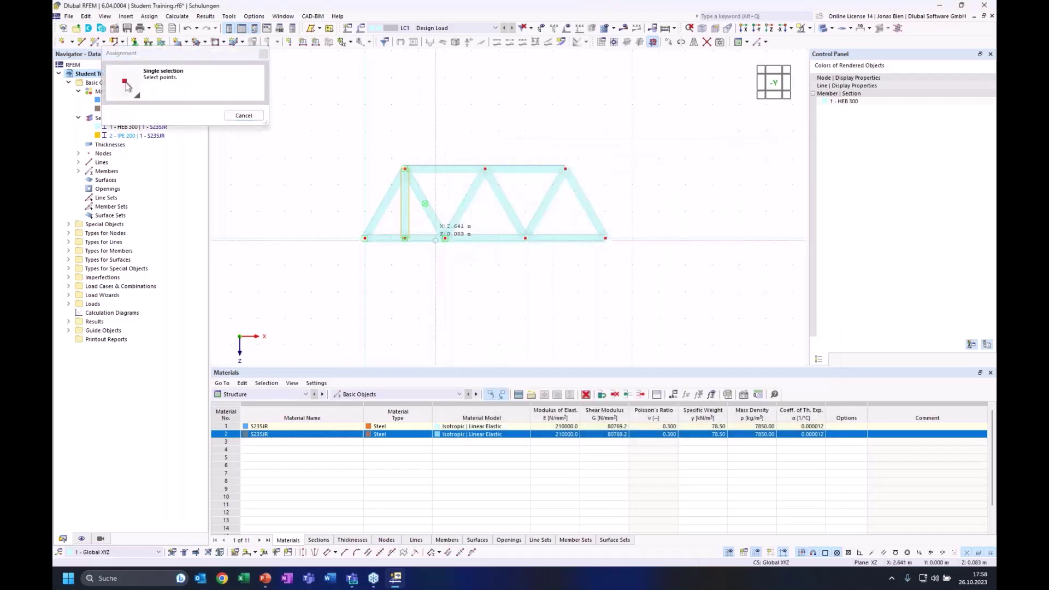
{"action": "left_click", "coordinate": [445, 238]}
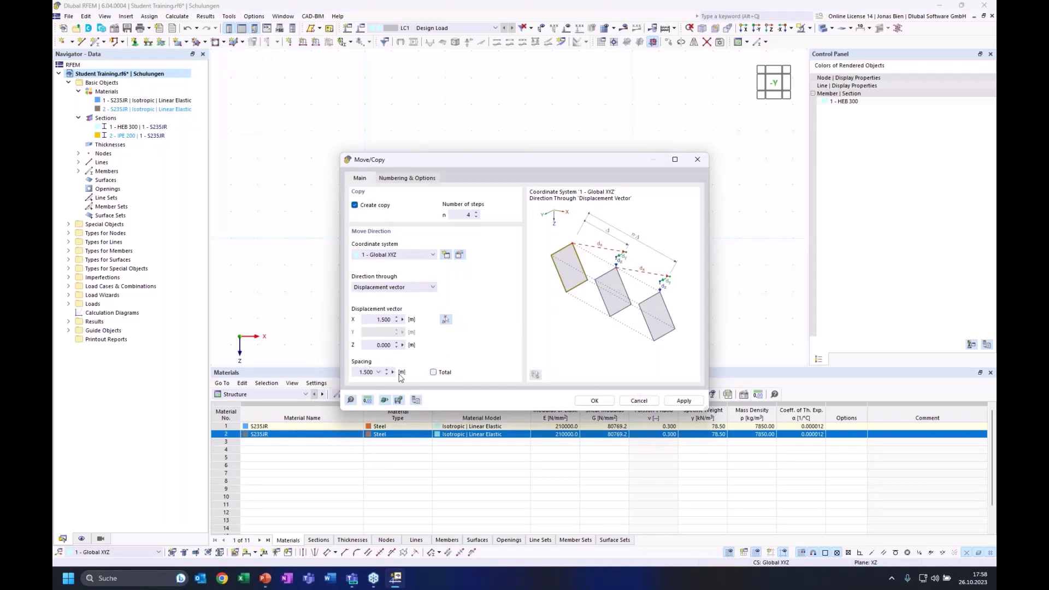
{"action": "left_click", "coordinate": [595, 401]}
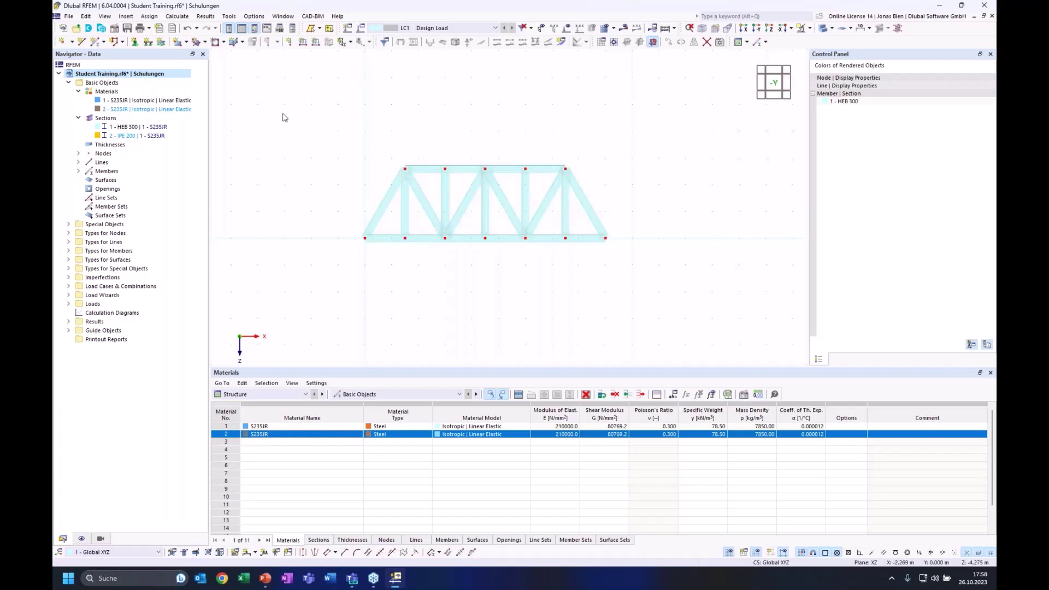
- Assign a Hinged nodal support to the bottom chord's start node at the origin
{"action": "left_click", "coordinate": [134, 41]}
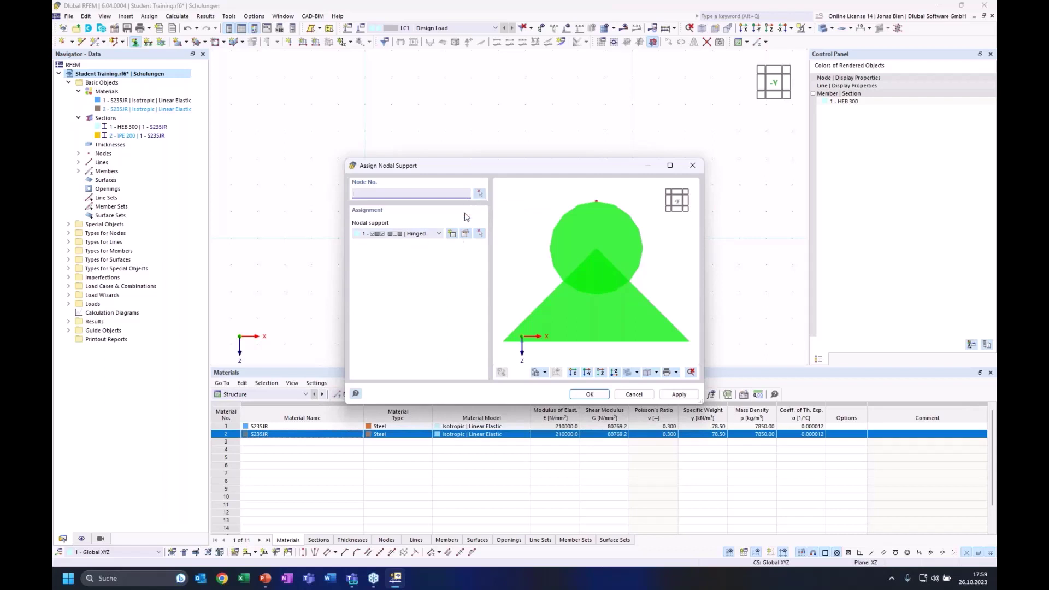
{"action": "left_click", "coordinate": [479, 195]}
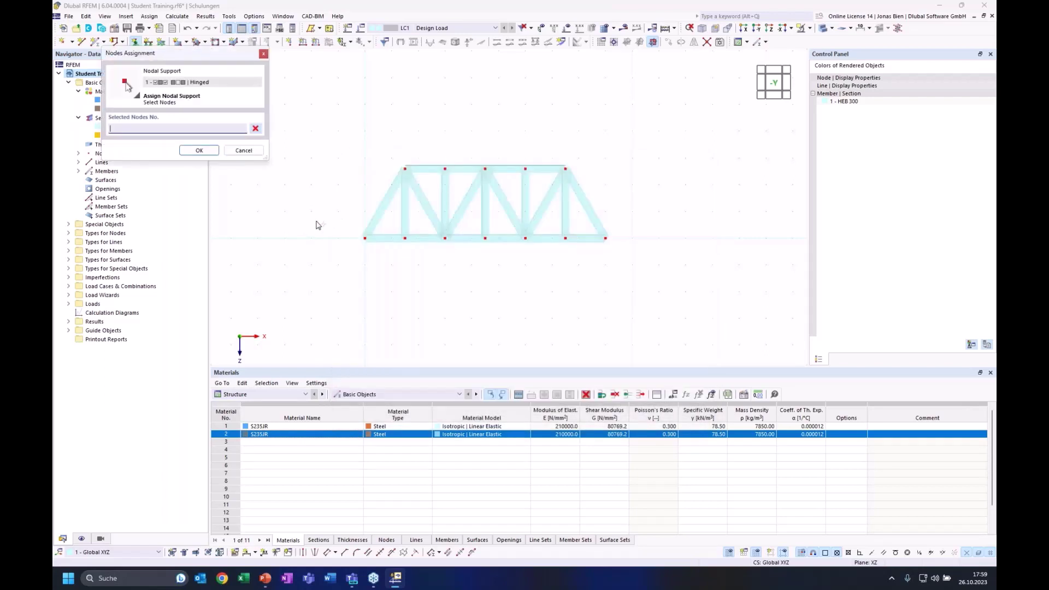
{"action": "left_click_drag", "start_coordinate": [339, 215], "coordinate": [381, 265]}
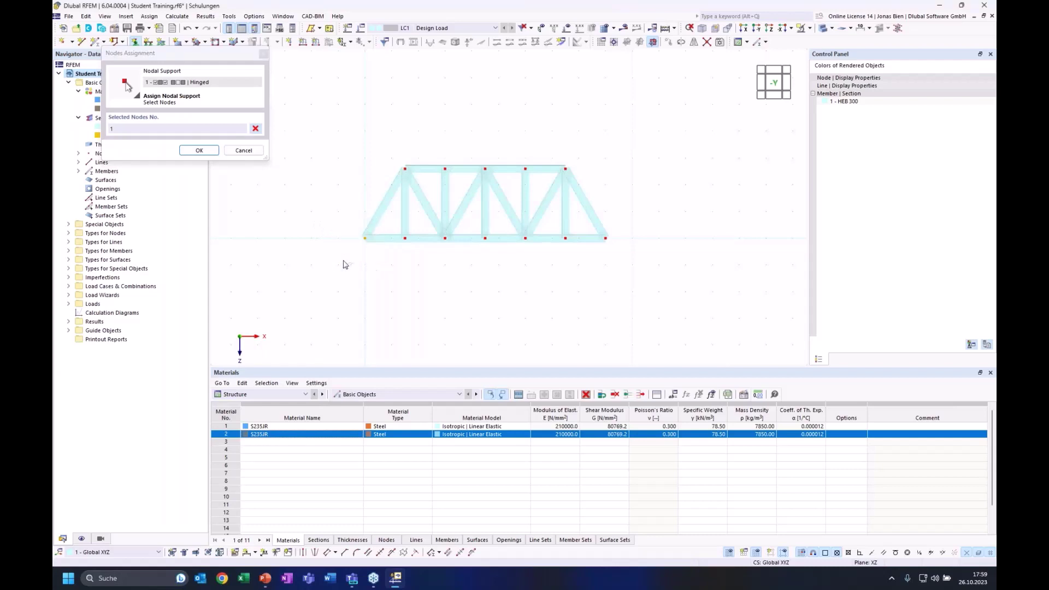
{"action": "left_click", "coordinate": [199, 150]}
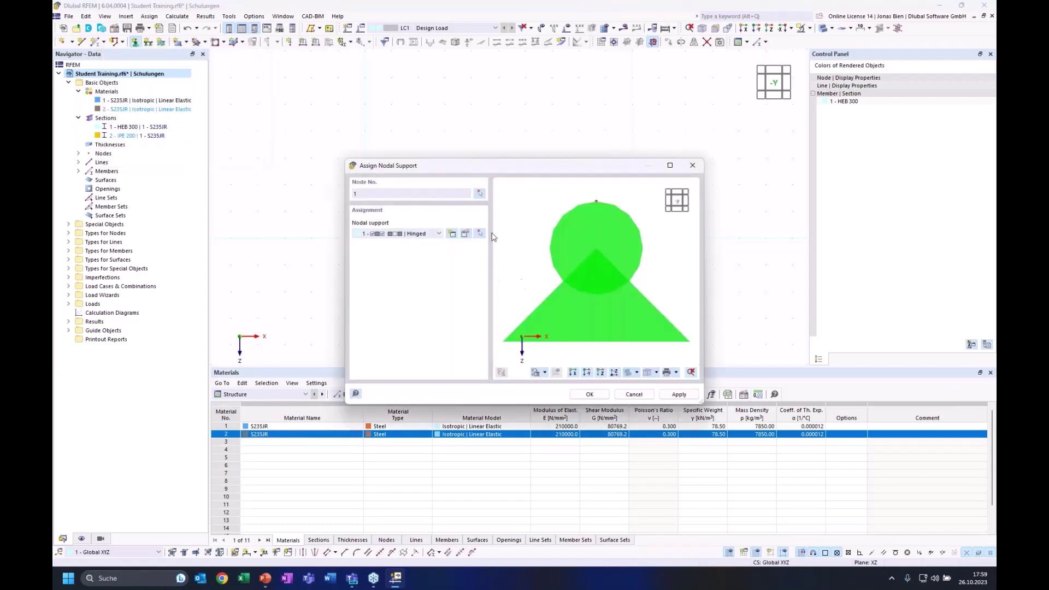
{"action": "left_click", "coordinate": [590, 394]}
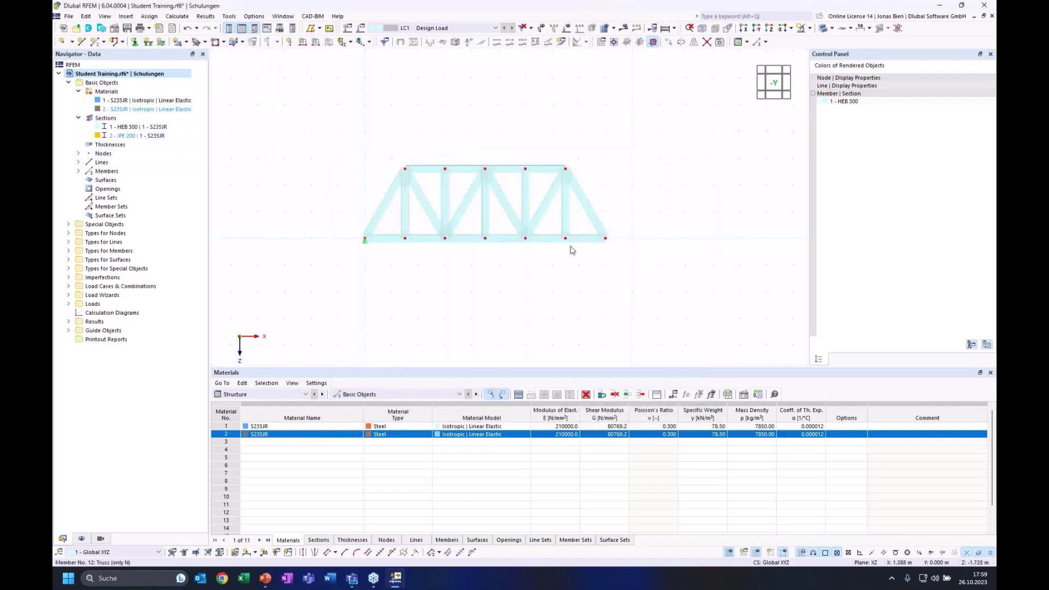
- Assign a Roller nodal support to the far end node of the bottom chord, and end support placement
{"action": "left_click", "coordinate": [134, 42]}
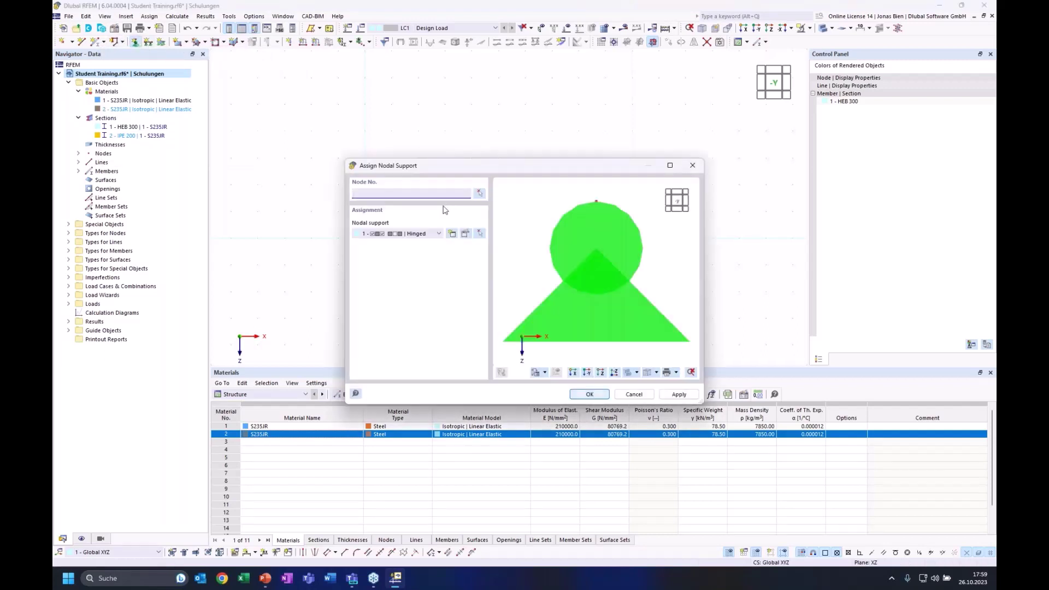
{"action": "left_click", "coordinate": [437, 233]}
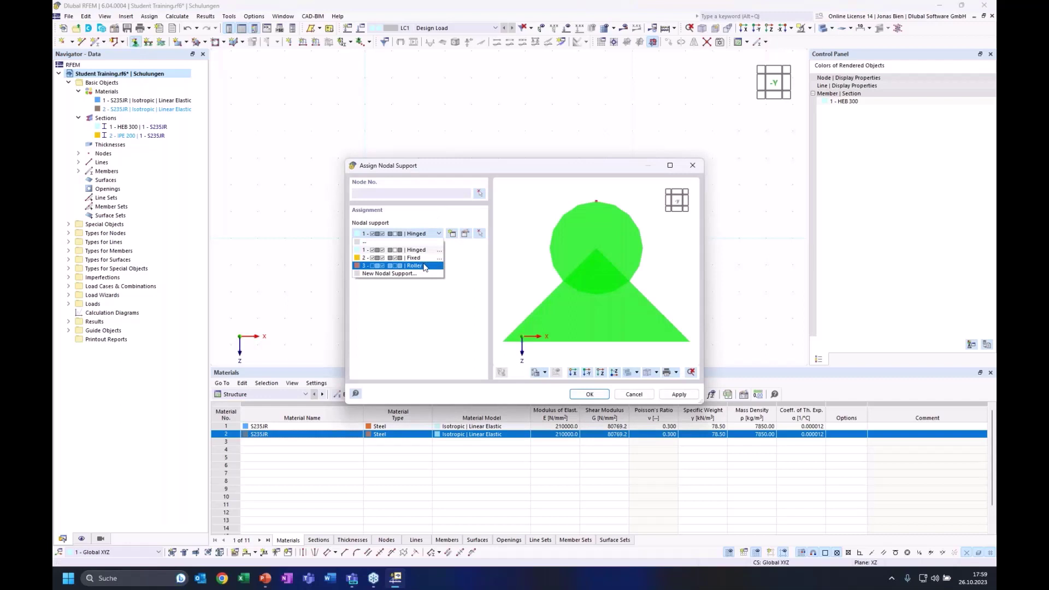
{"action": "left_click", "coordinate": [415, 265]}
{"action": "left_click", "coordinate": [590, 394]}
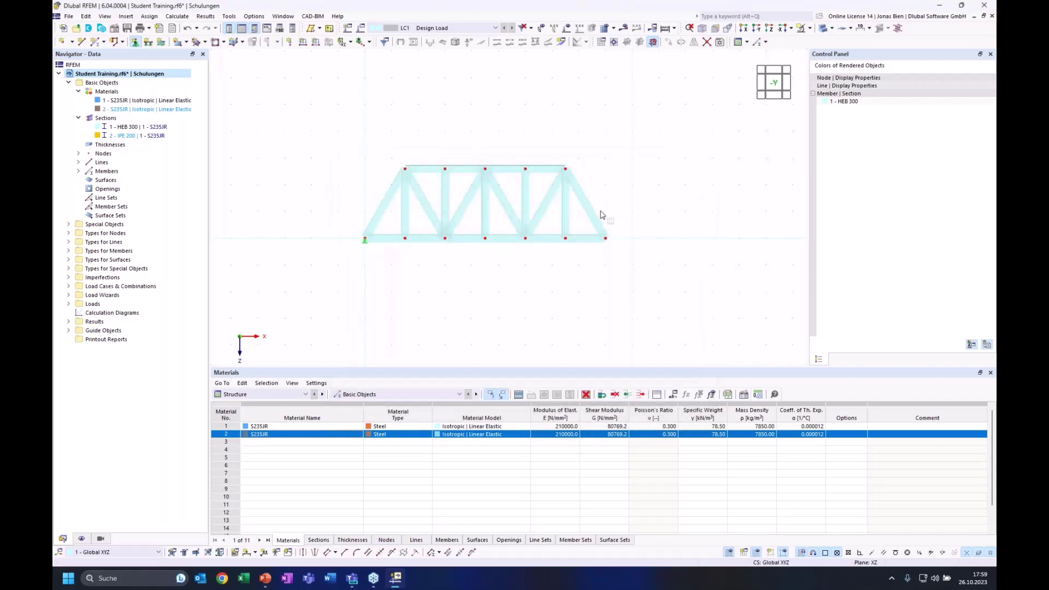
{"action": "left_click", "coordinate": [605, 239]}
{"action": "key", "text": "Escape"}
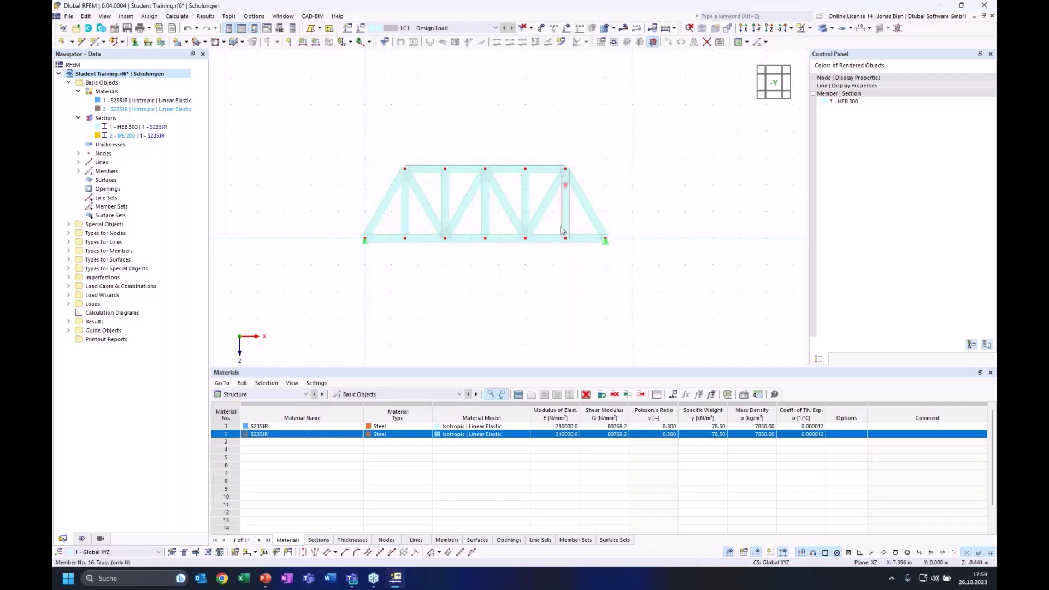
- Apply a 10 kN nodal force in Z under LC1 Design Load to the three triangle apexes of the top chord
{"action": "scroll", "coordinate": [561, 234], "scroll_direction": "up", "scroll_amount": 2}
{"action": "scroll", "coordinate": [546, 181], "scroll_direction": "up", "scroll_amount": 1}
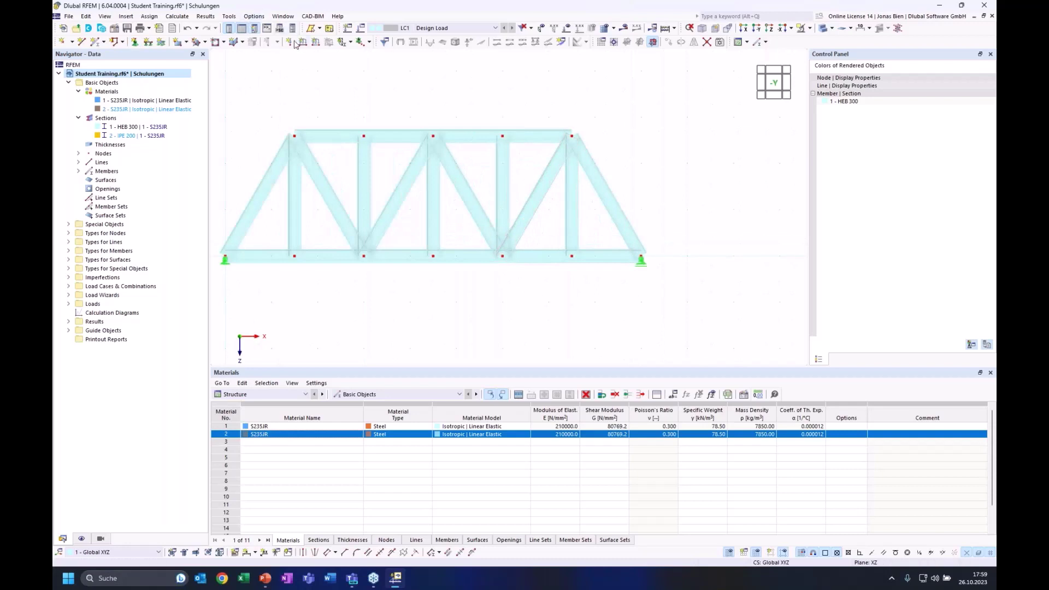
{"action": "left_click", "coordinate": [567, 28]}
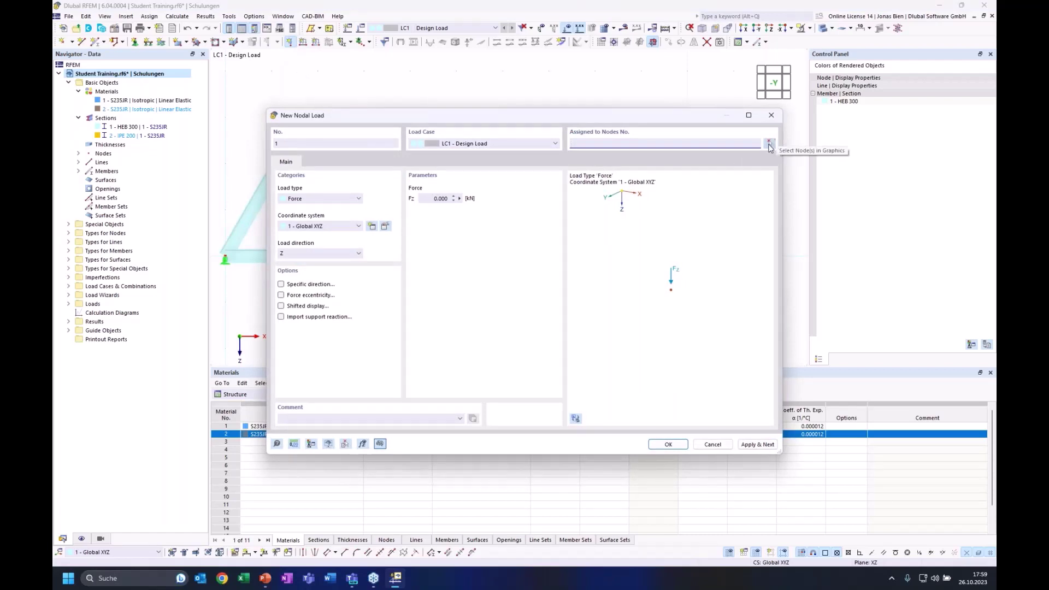
{"action": "left_click", "coordinate": [431, 197]}
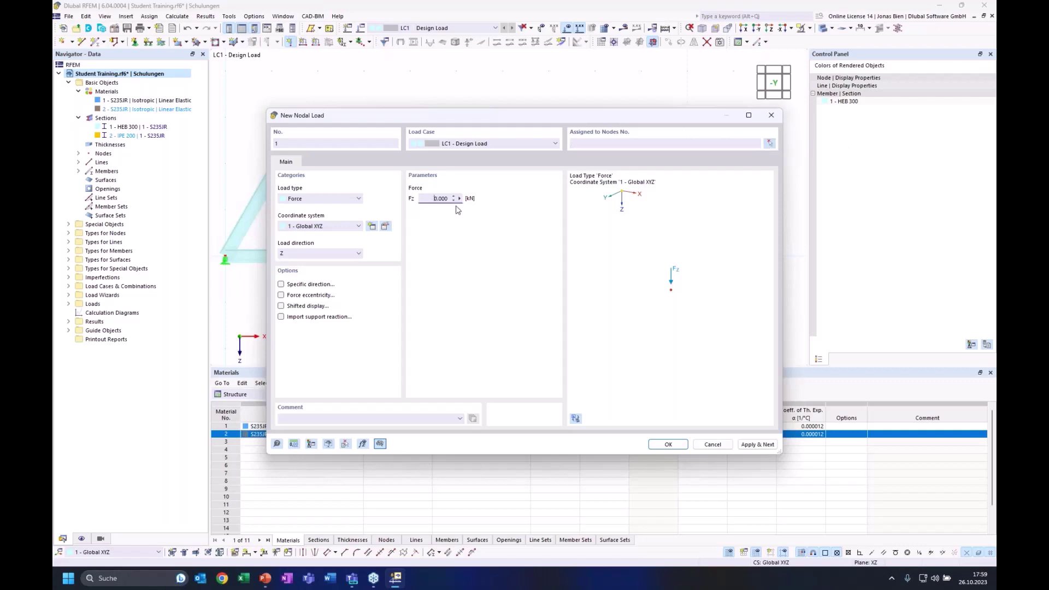
{"action": "left_click_drag", "start_coordinate": [453, 120], "coordinate": [437, 197]}
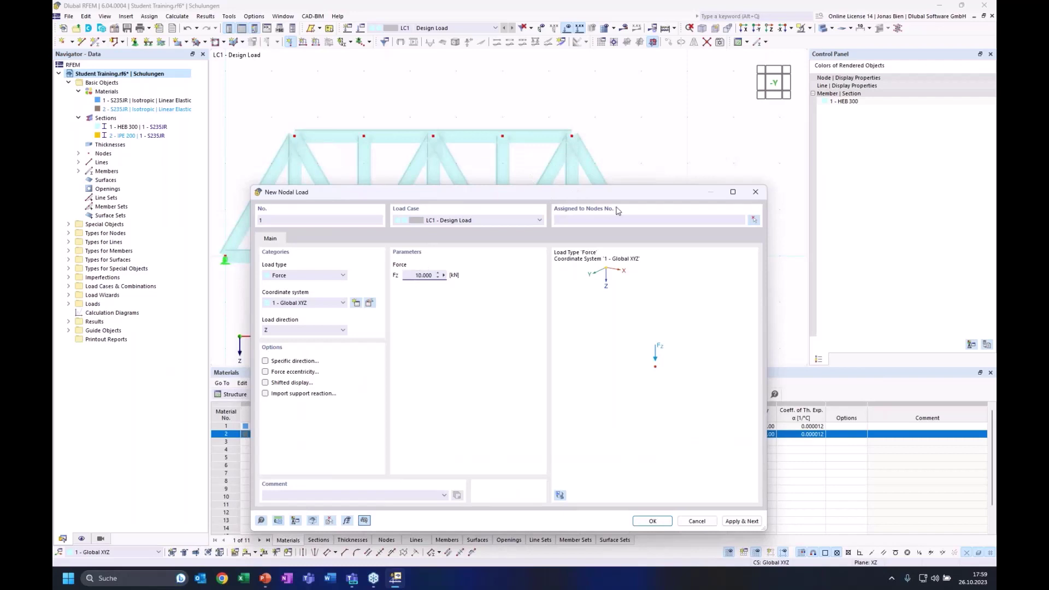
{"action": "left_click", "coordinate": [757, 219]}
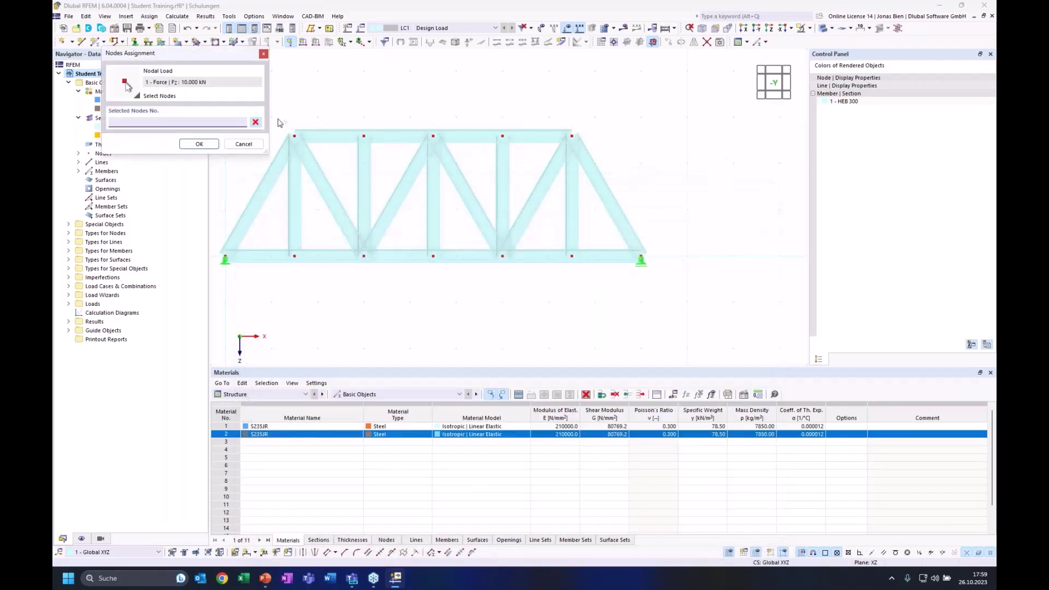
{"action": "left_click", "coordinate": [294, 136]}
{"action": "left_click", "coordinate": [432, 136]}
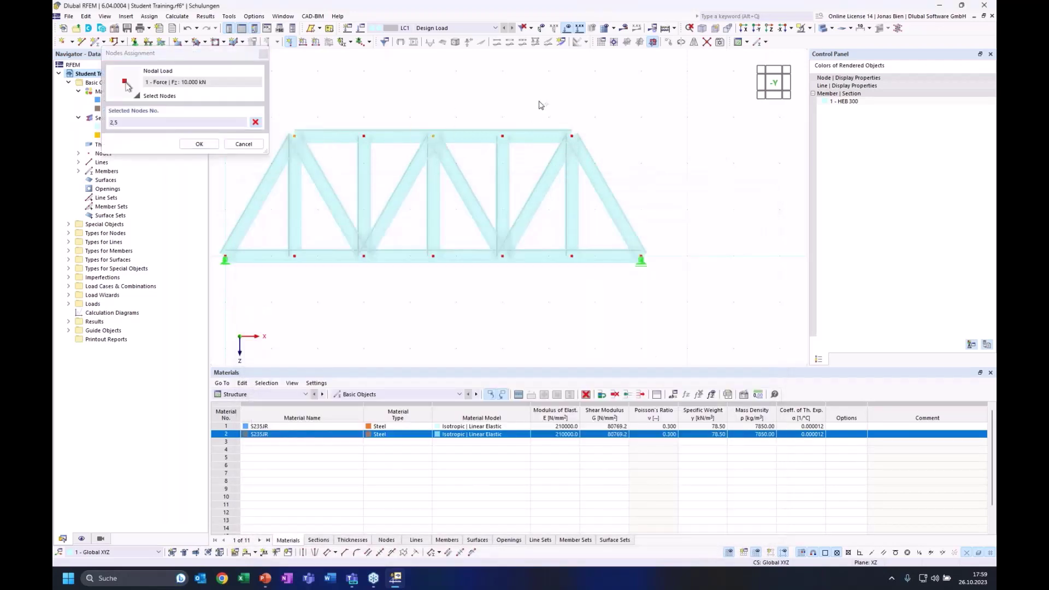
{"action": "left_click", "coordinate": [571, 135]}
{"action": "left_click", "coordinate": [200, 144]}
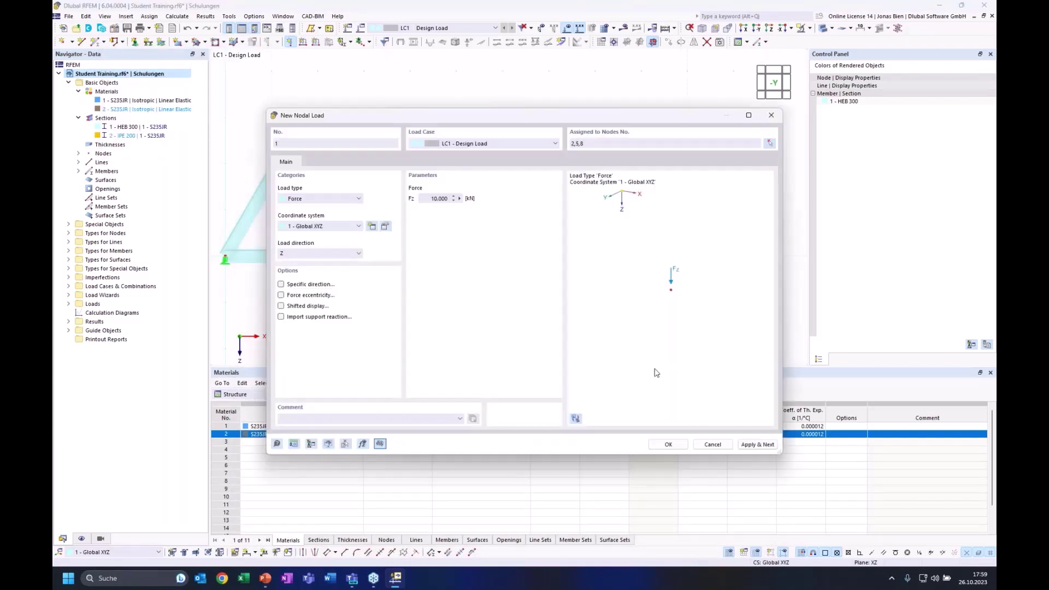
{"action": "left_click", "coordinate": [668, 444]}
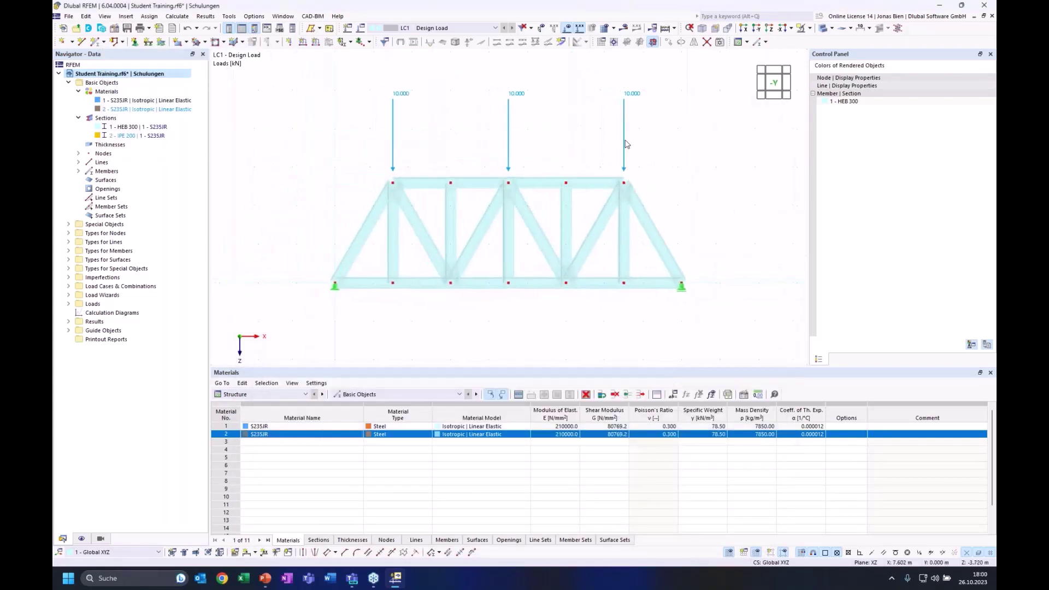
- Set the nodal force on the last top chord apex, above the roller end, to 20 kN
{"action": "double_click", "coordinate": [624, 158]}
{"action": "left_click", "coordinate": [433, 198]}
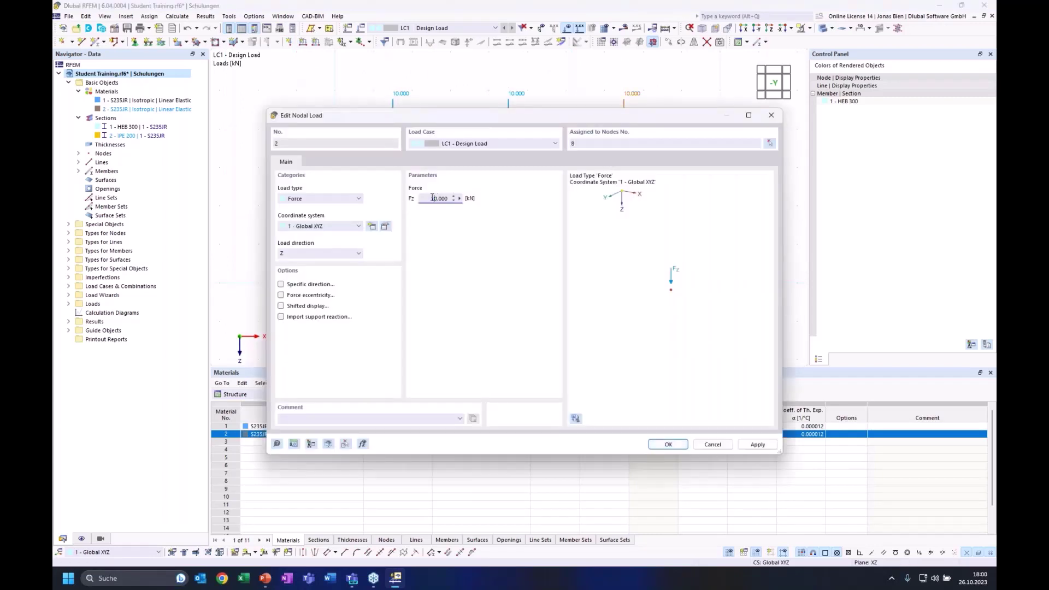
{"action": "type", "text": "2"}
{"action": "left_click", "coordinate": [667, 444]}
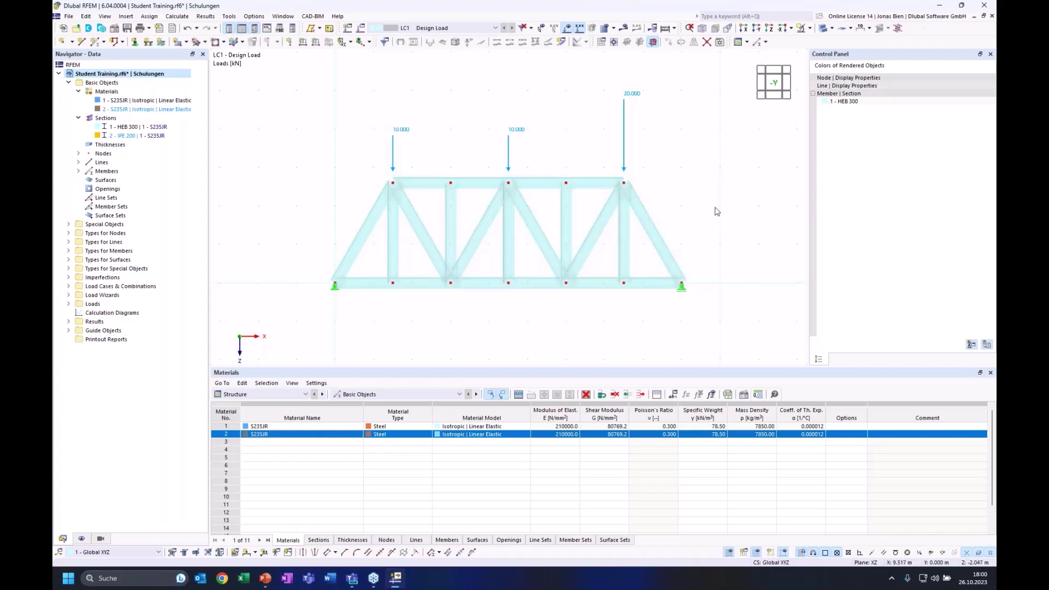
- View the truss as a wireframe and return it to rendered display, and calculate and show the LC1 Design Load results
{"action": "left_click", "coordinate": [823, 28]}
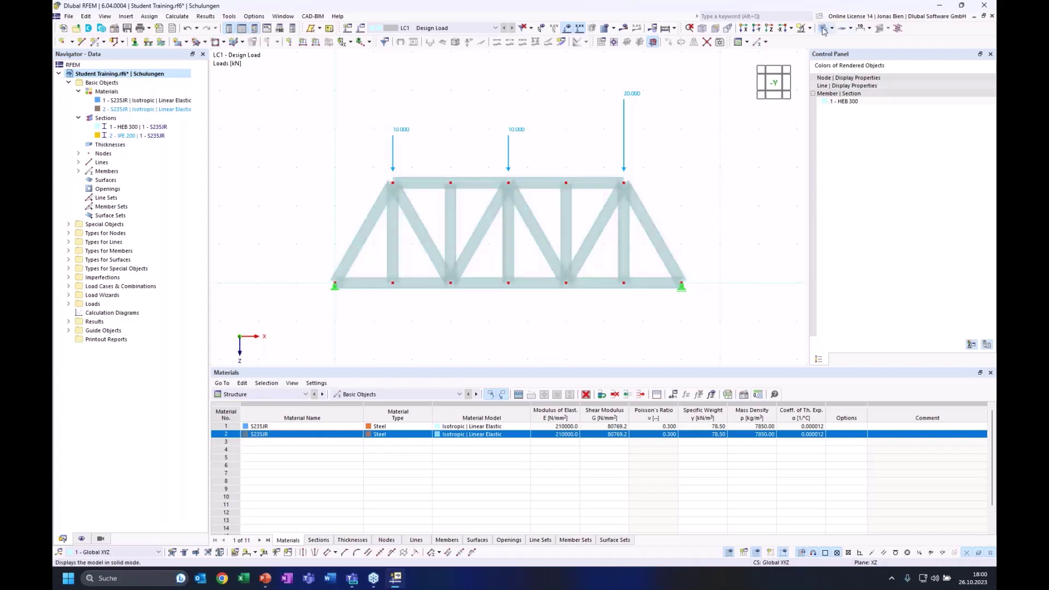
{"action": "left_click", "coordinate": [823, 28]}
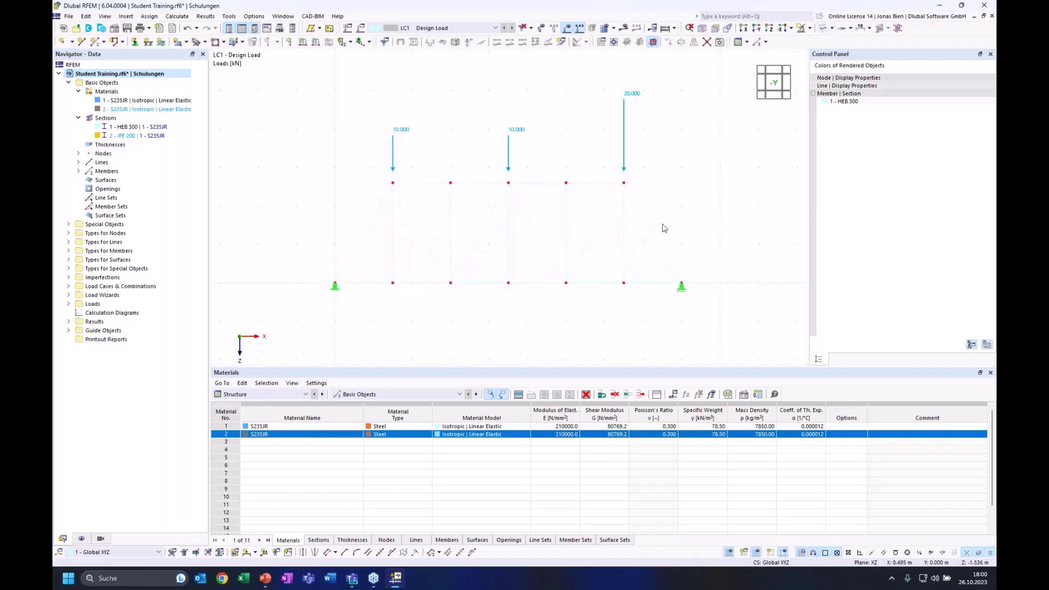
{"action": "scroll", "coordinate": [663, 228], "scroll_direction": "up", "scroll_amount": 2}
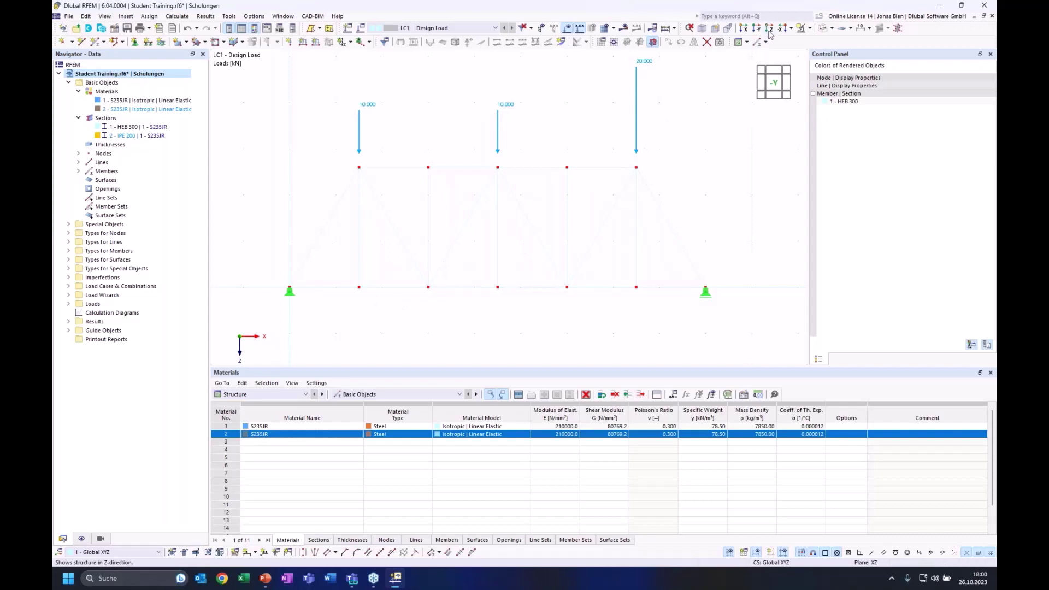
{"action": "left_click", "coordinate": [822, 28]}
{"action": "left_click", "coordinate": [623, 28]}
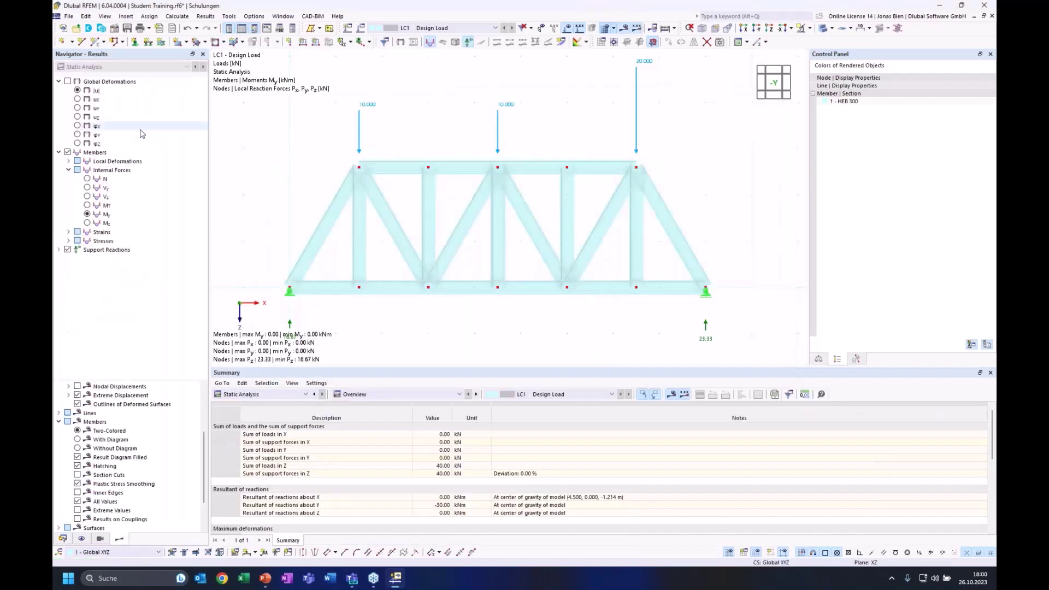
- Examine the member shear force Vy and the moments MT and Mz, and display the axial forces N on the truss
{"action": "left_click", "coordinate": [87, 188]}
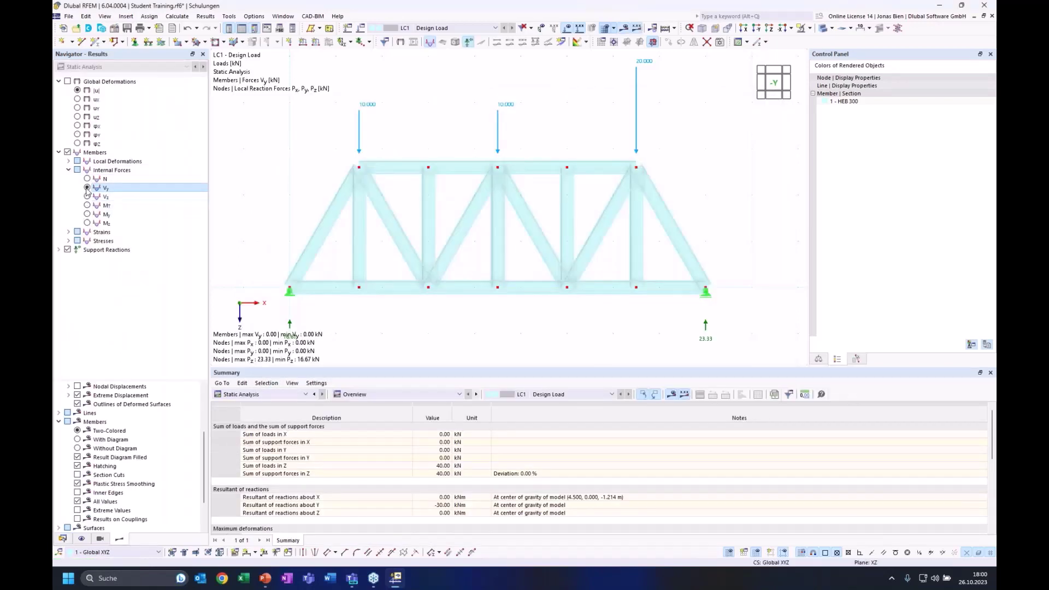
{"action": "left_click", "coordinate": [87, 205]}
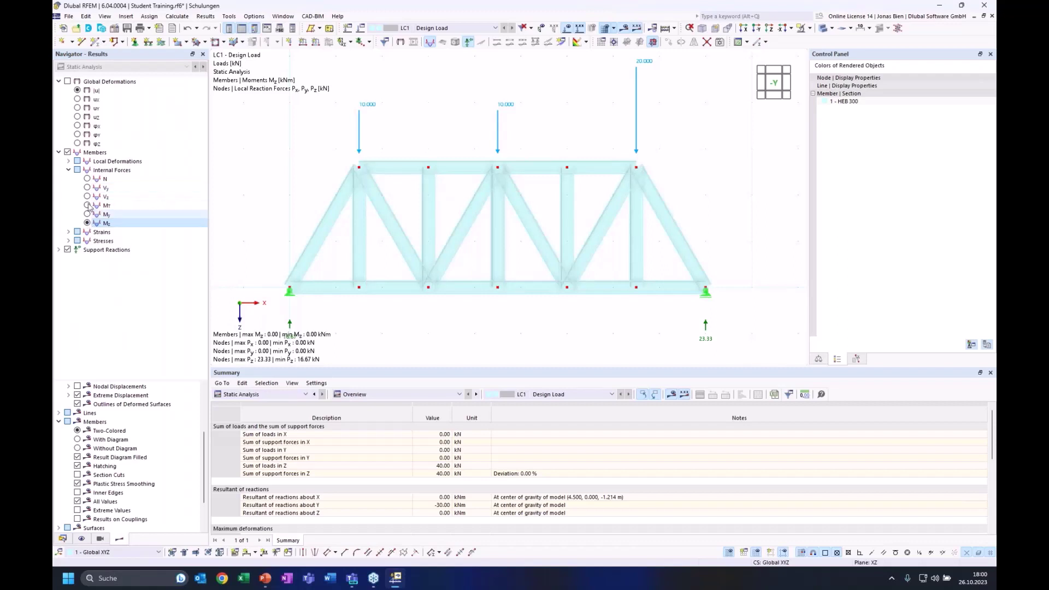
{"action": "left_click", "coordinate": [87, 187]}
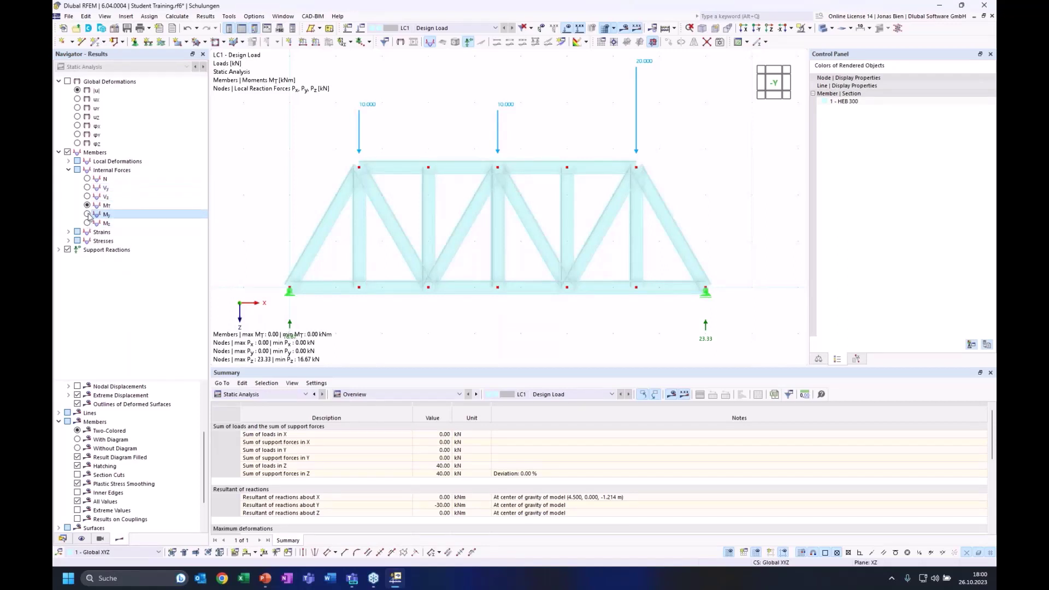
{"action": "left_click", "coordinate": [87, 222]}
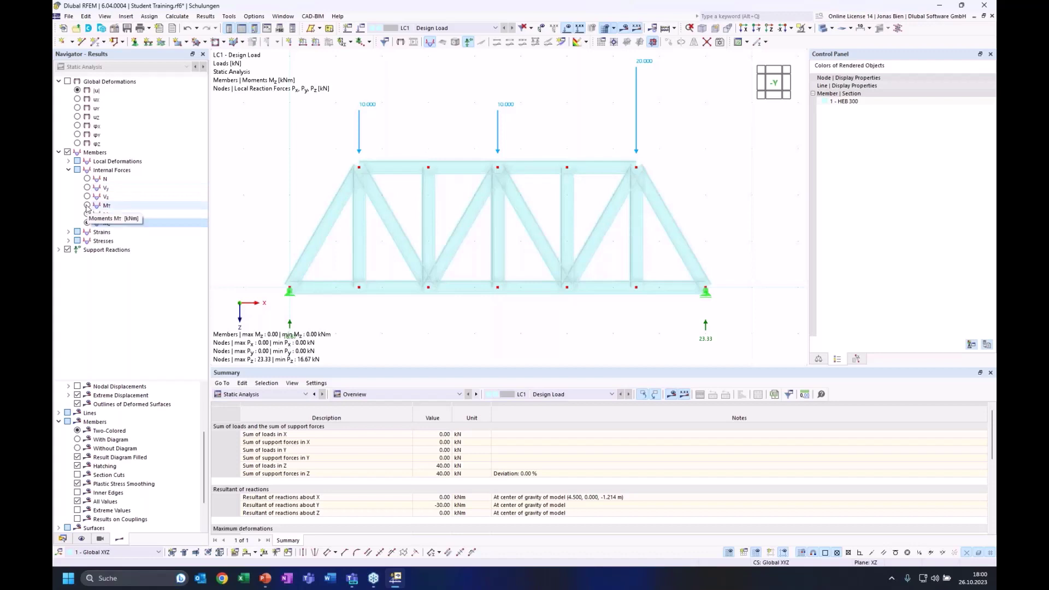
{"action": "left_click", "coordinate": [88, 179]}
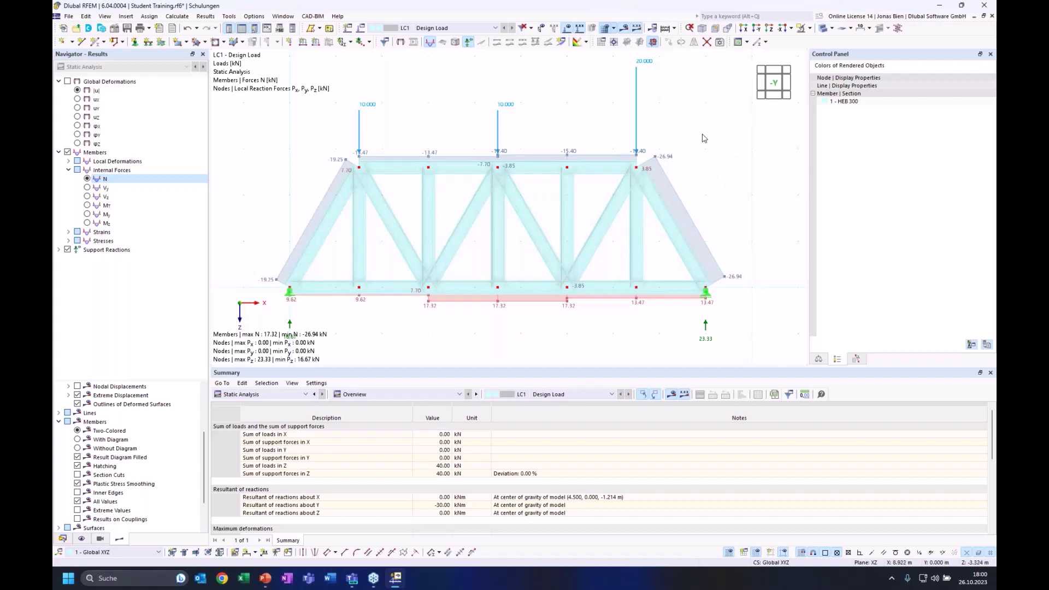
{"action": "mouse_move", "coordinate": [708, 134]}
{"action": "middle_mouse_down"}
{"action": "mouse_move", "coordinate": [714, 151]}
{"action": "mouse_move", "coordinate": [716, 139]}
{"action": "middle_mouse_up"}
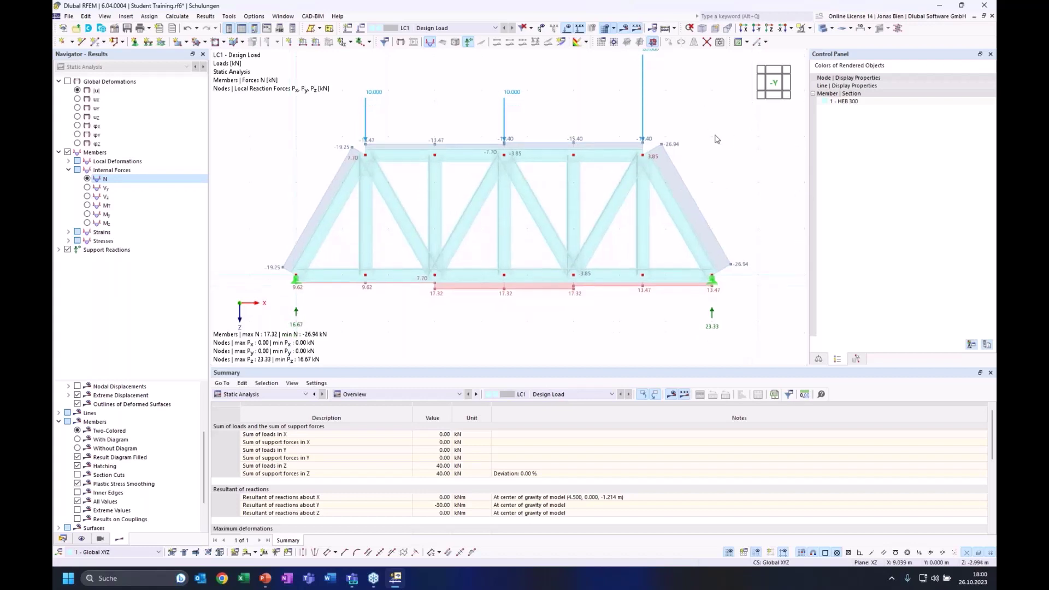
{"action": "scroll", "coordinate": [705, 136], "scroll_direction": "down", "scroll_amount": 2}
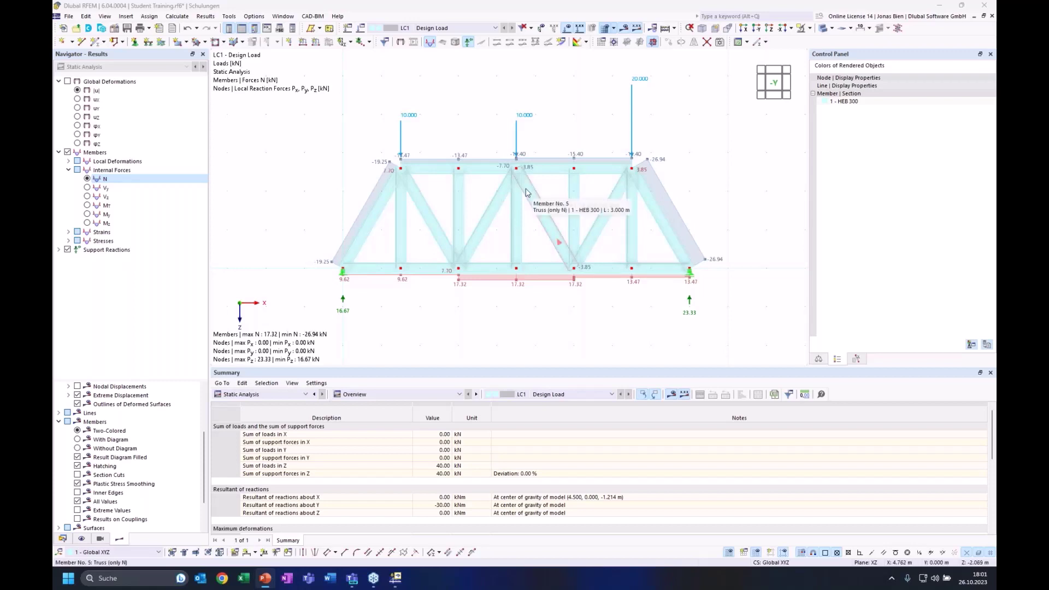
- Show the truss as a wireframe model and examine the axial forces at the middle top chord apex and across the structure
{"action": "left_click", "coordinate": [832, 29]}
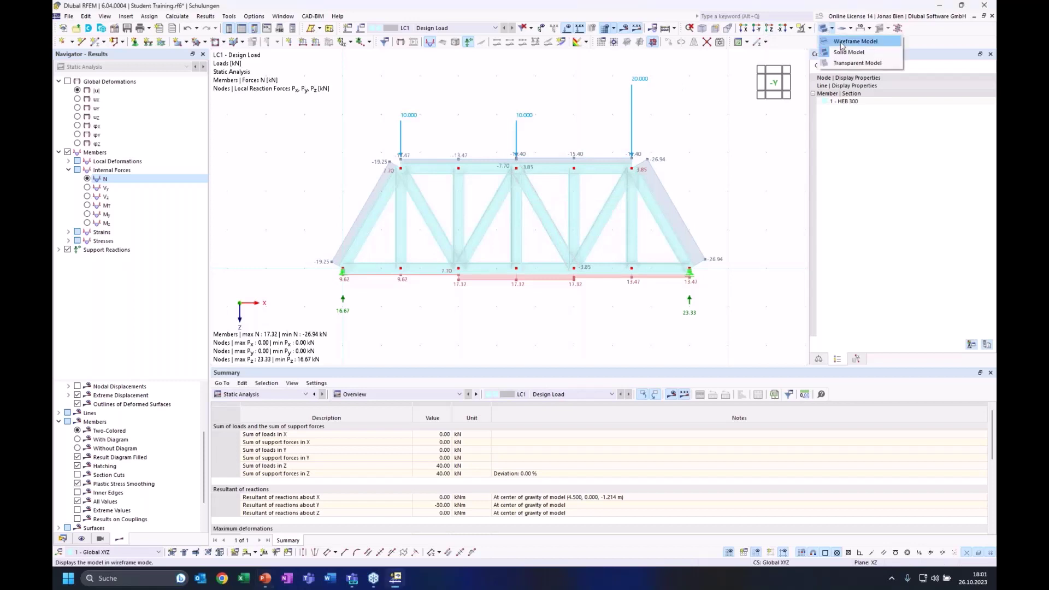
{"action": "left_click", "coordinate": [854, 42]}
{"action": "scroll", "coordinate": [504, 167], "scroll_direction": "up", "scroll_amount": 6}
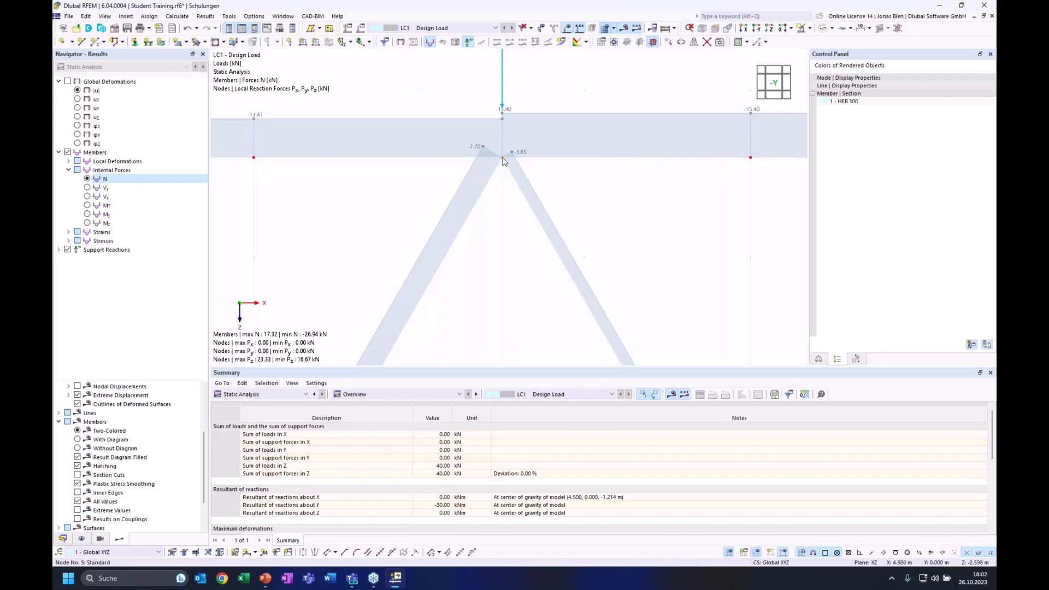
{"action": "mouse_move", "coordinate": [503, 161]}
{"action": "scroll", "coordinate": [586, 187], "scroll_direction": "down", "scroll_amount": 1}
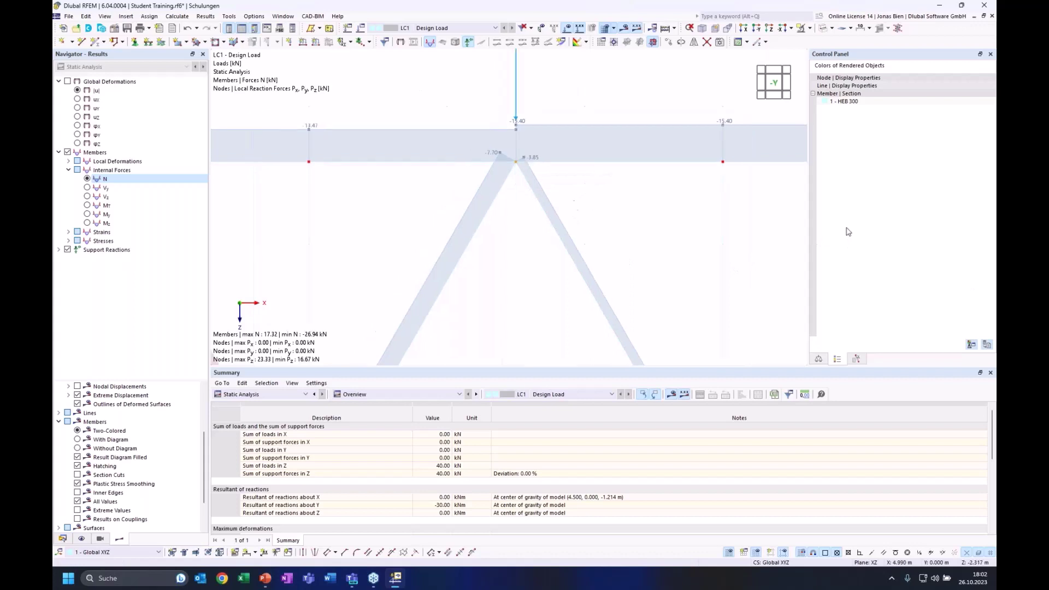
{"action": "scroll", "coordinate": [695, 286], "scroll_direction": "down", "scroll_amount": 3}
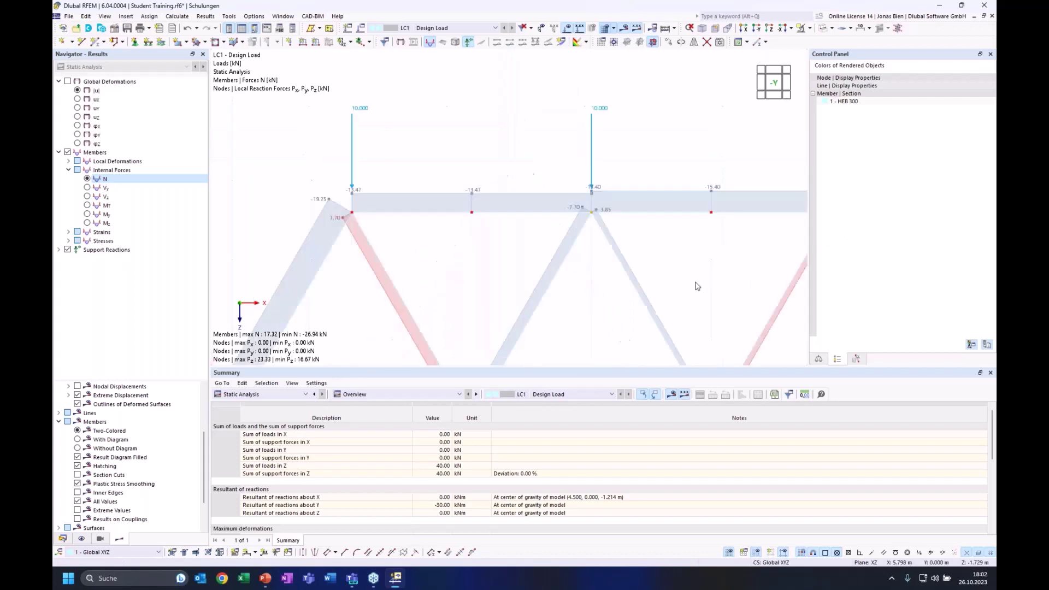
{"action": "middle_click_drag", "start_coordinate": [618, 124], "coordinate": [601, 128]}
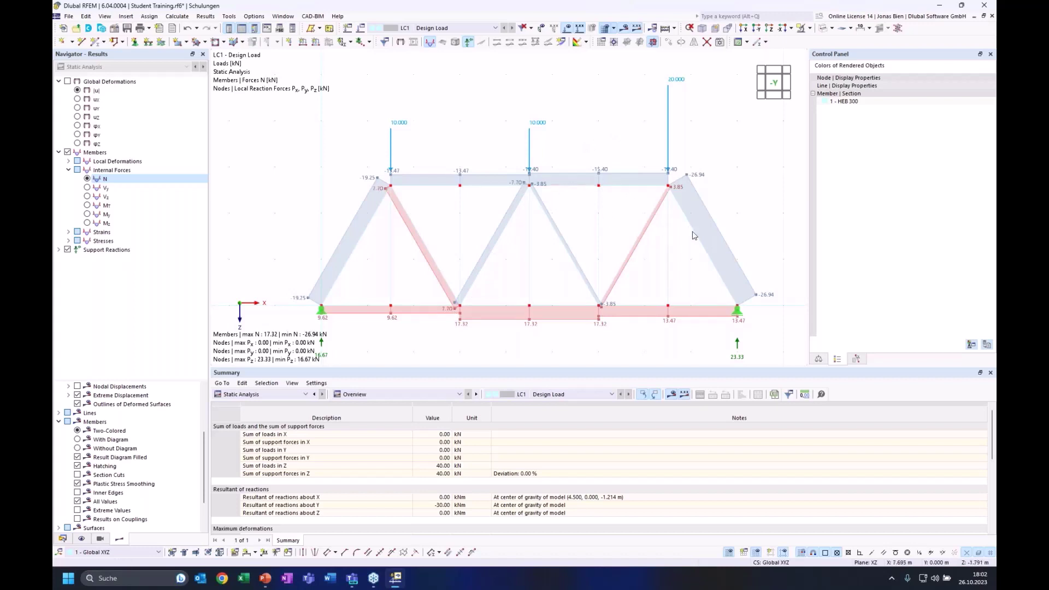
{"action": "middle_click_drag", "start_coordinate": [757, 201], "coordinate": [758, 173]}
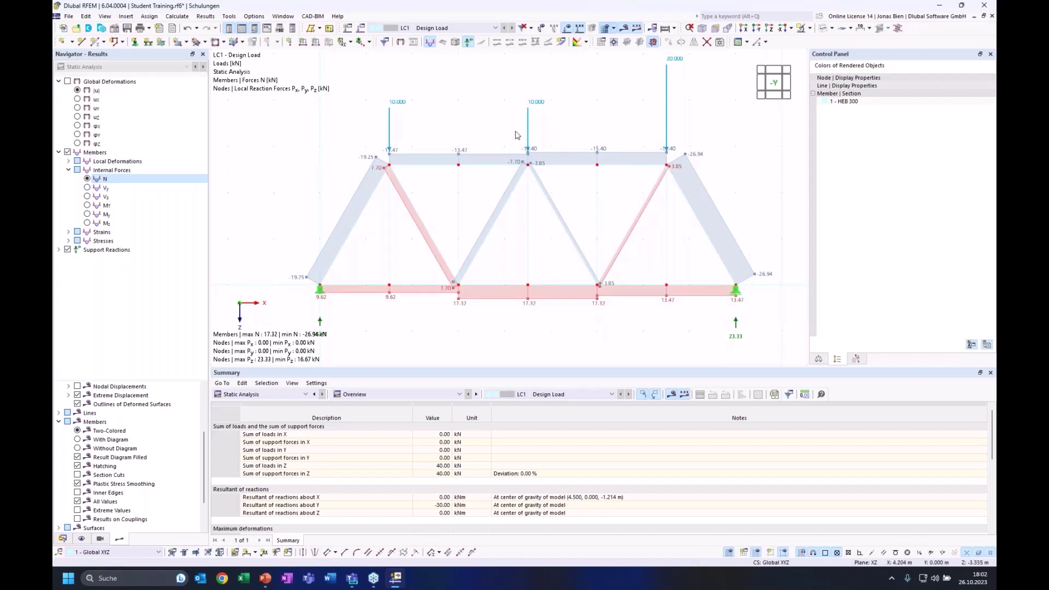
{"action": "middle_click_drag", "start_coordinate": [731, 109], "coordinate": [690, 94]}
{"action": "scroll", "coordinate": [726, 100], "scroll_direction": "down", "scroll_amount": 1}
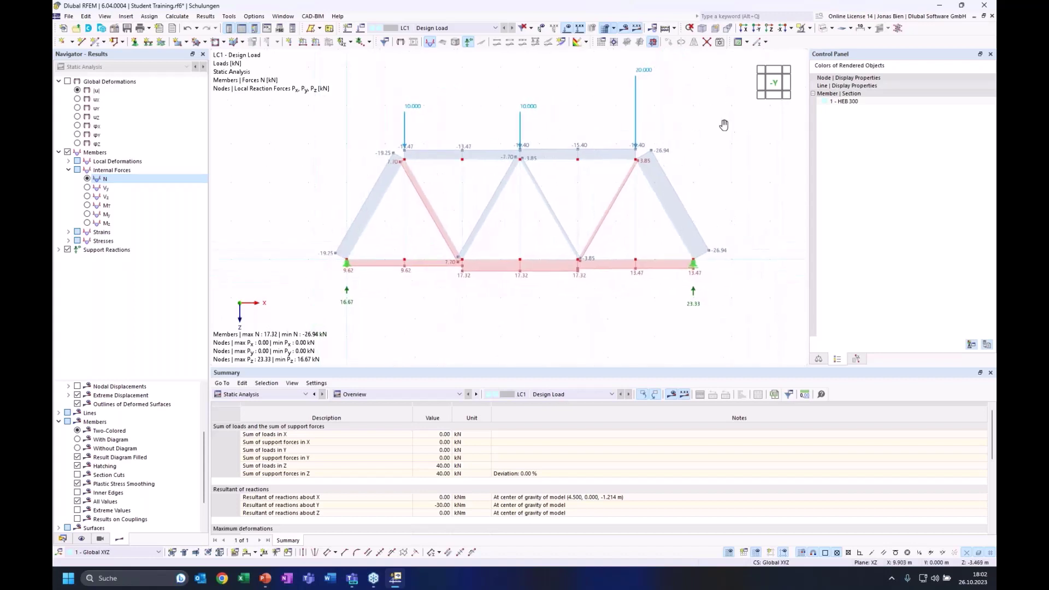
{"action": "middle_click_drag", "start_coordinate": [724, 125], "coordinate": [716, 126]}
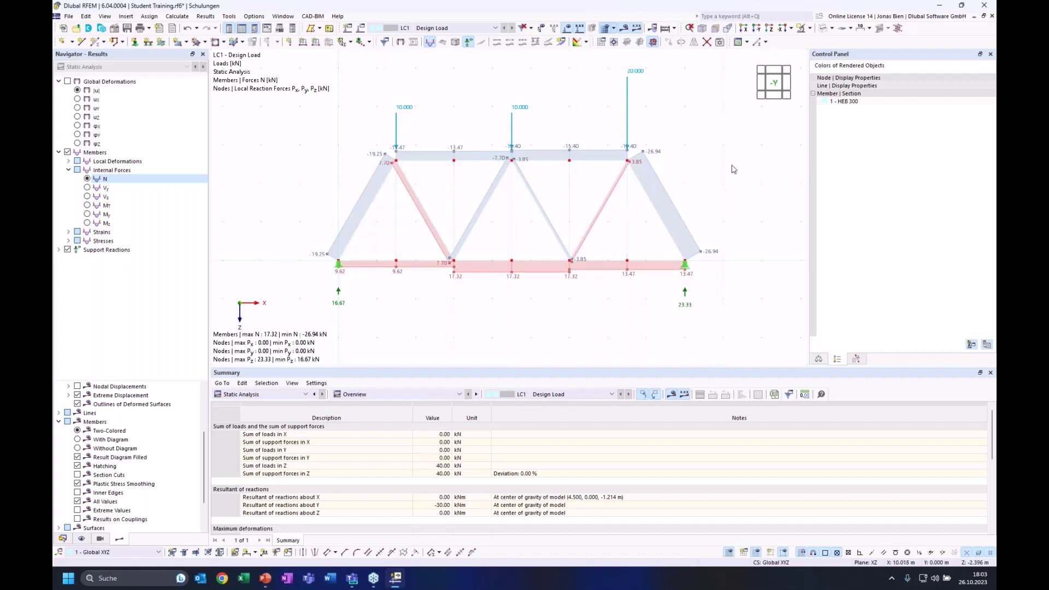
{"action": "middle_click_drag", "start_coordinate": [733, 169], "coordinate": [701, 170]}
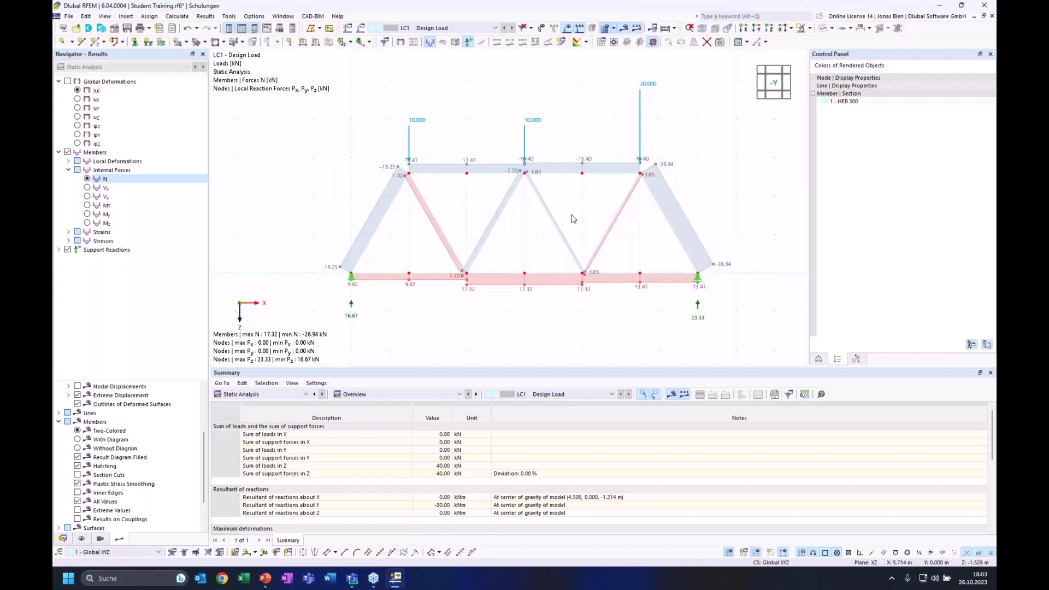
- Display the global deformations |u| with members drawn as lines, and inspect the deformed truss in a tilted view and the -Y view
{"action": "left_click", "coordinate": [78, 90]}
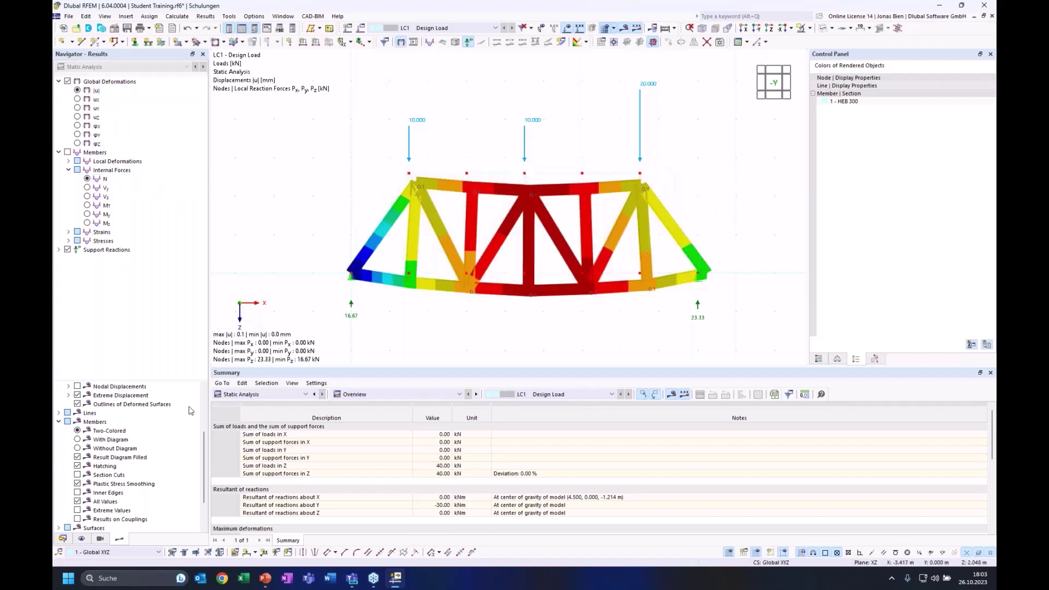
{"action": "scroll", "coordinate": [95, 432], "scroll_direction": "up", "scroll_amount": 3}
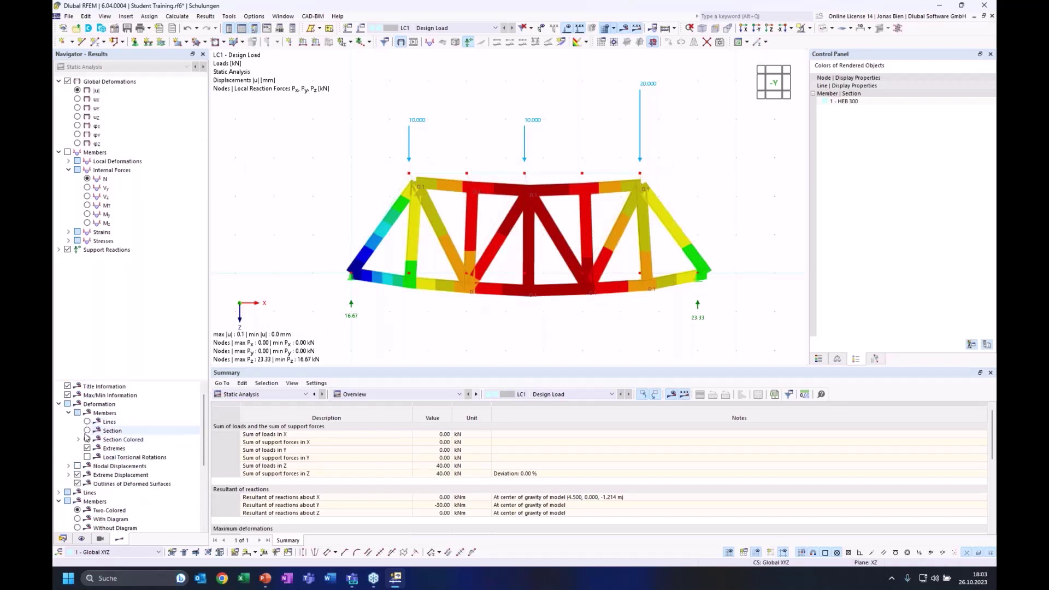
{"action": "left_click", "coordinate": [87, 422]}
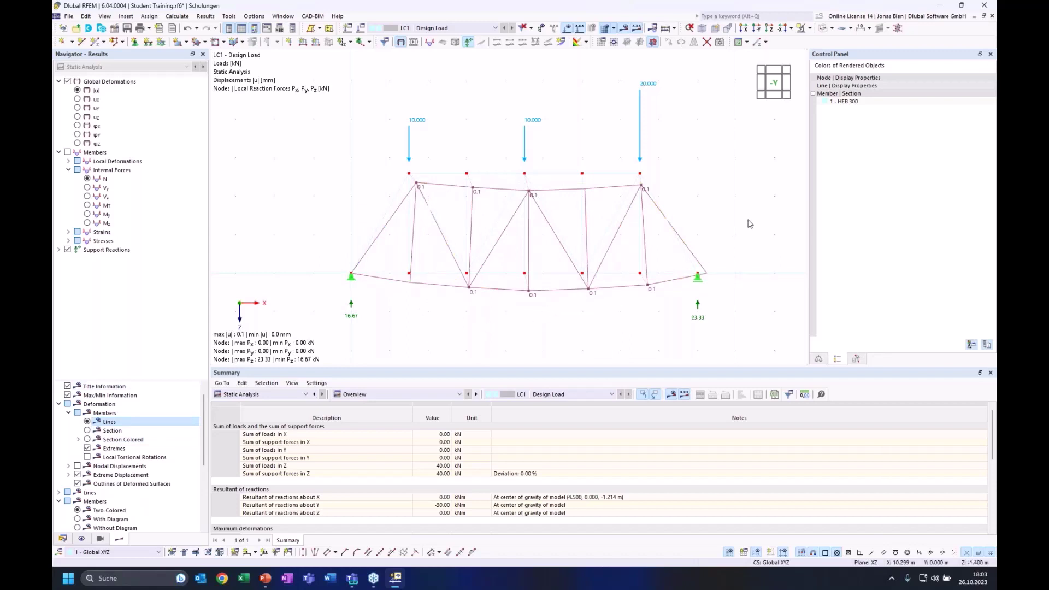
{"action": "middle_click_drag", "start_coordinate": [740, 222], "coordinate": [728, 243], "text": "ctrl"}
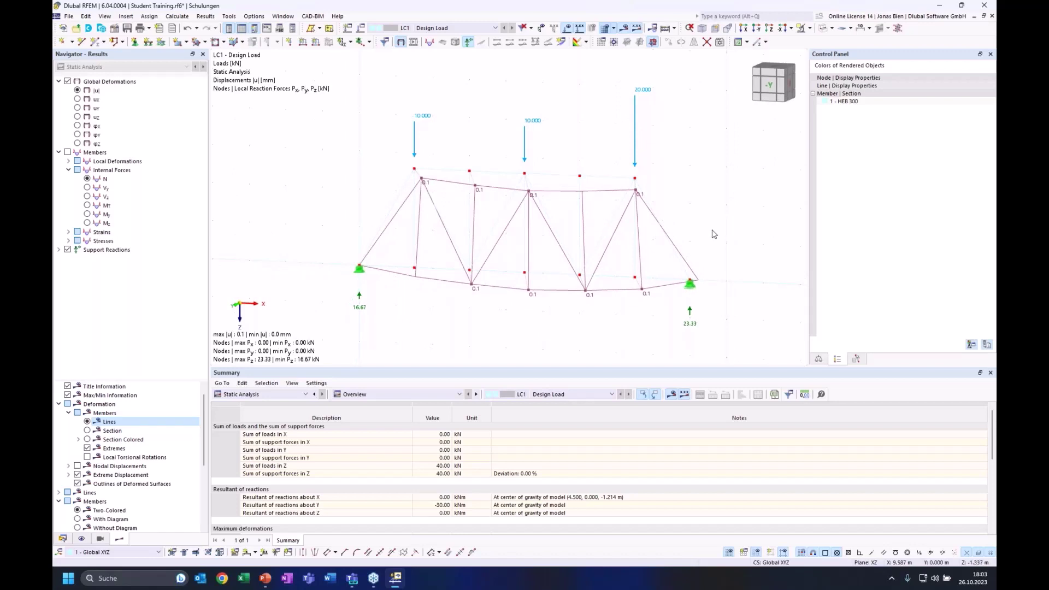
{"action": "middle_click_drag", "start_coordinate": [698, 222], "coordinate": [701, 216], "text": "ctrl"}
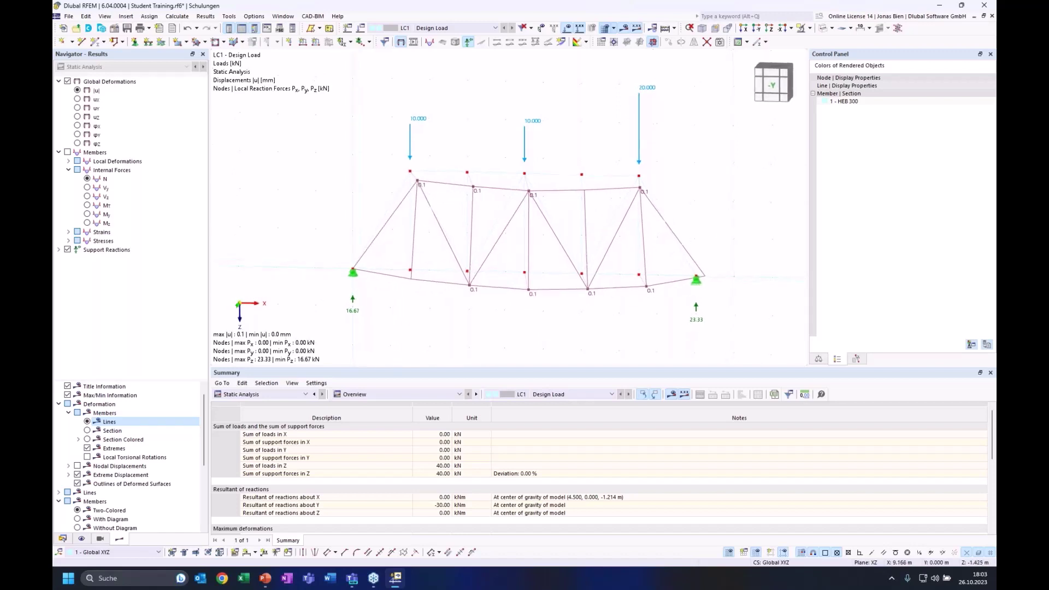
{"action": "left_click", "coordinate": [772, 86]}
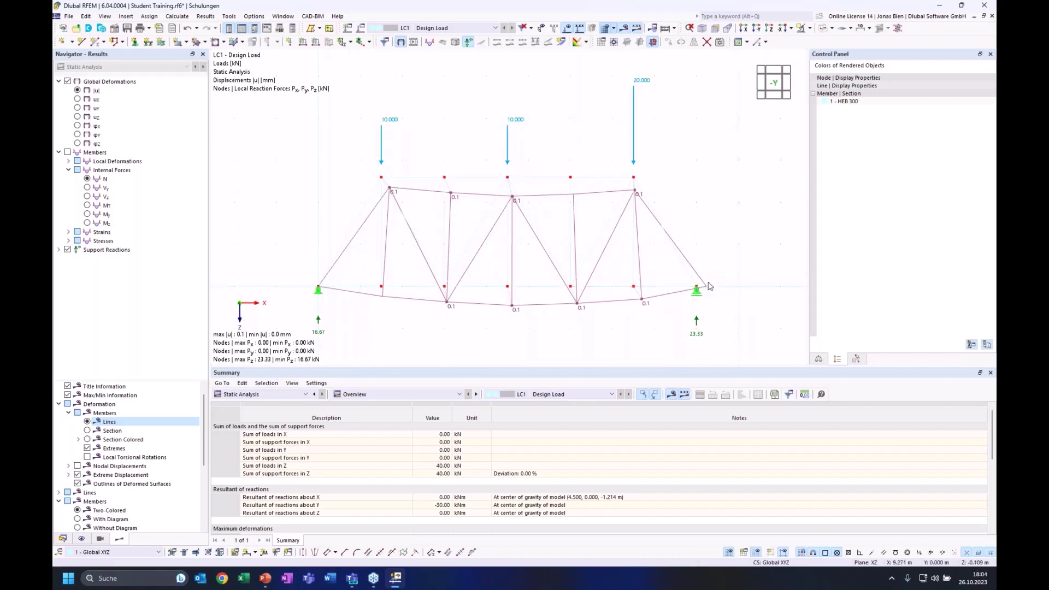
{"action": "scroll", "coordinate": [754, 258], "scroll_direction": "down", "scroll_amount": 1}
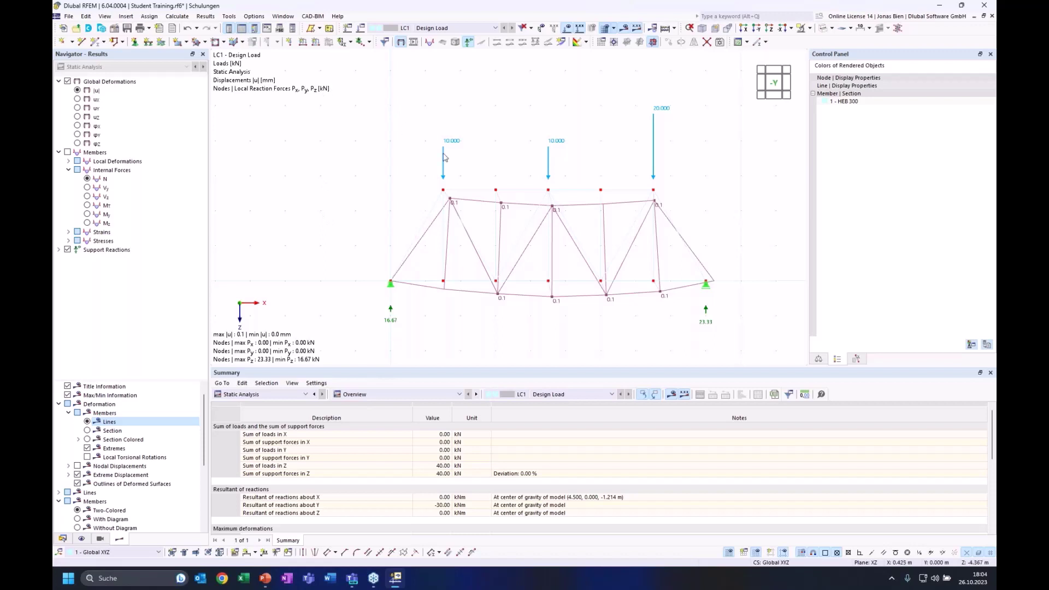
- Read the generated truss structure exercise in PowerPoint, return to RFEM and delete the entire truss with its supports and loads
{"action": "mouse_move", "coordinate": [266, 583]}
{"action": "left_click", "coordinate": [265, 578]}
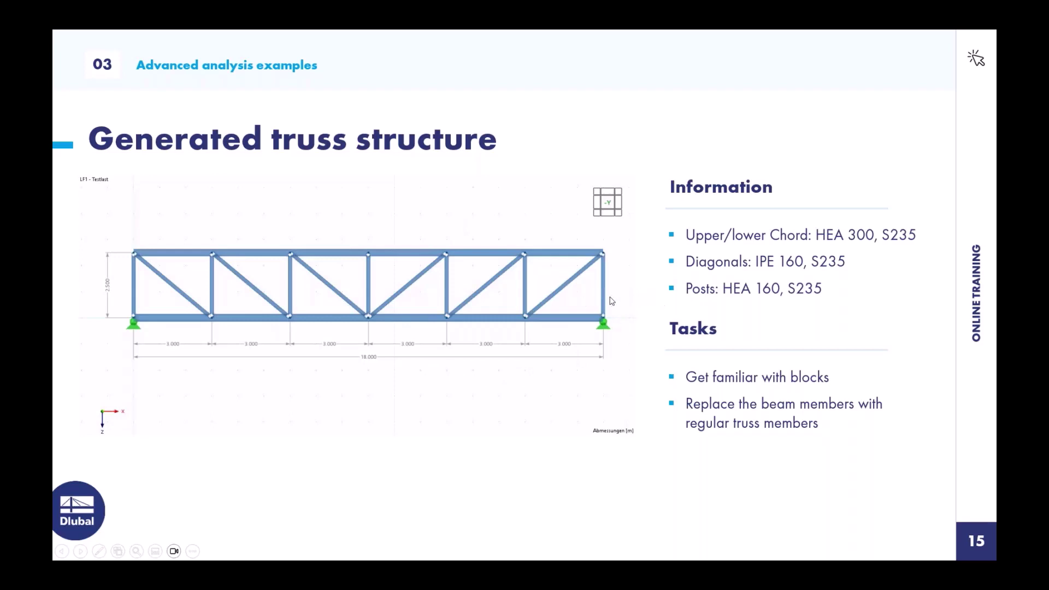
{"action": "key", "text": "alt+Tab"}
{"action": "left_click_drag", "start_coordinate": [324, 72], "coordinate": [787, 345]}
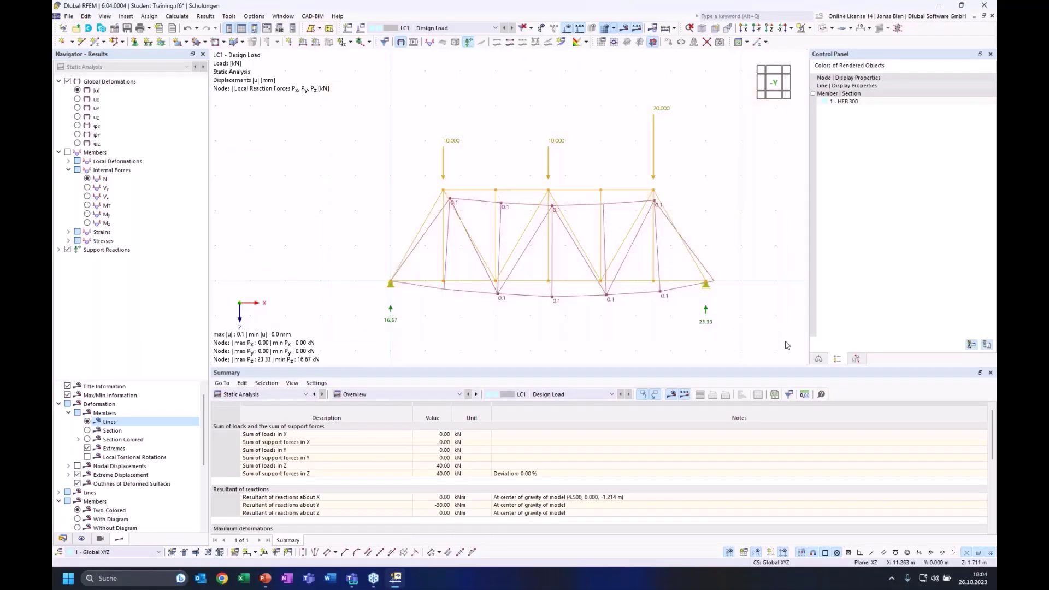
{"action": "key", "text": "Delete"}
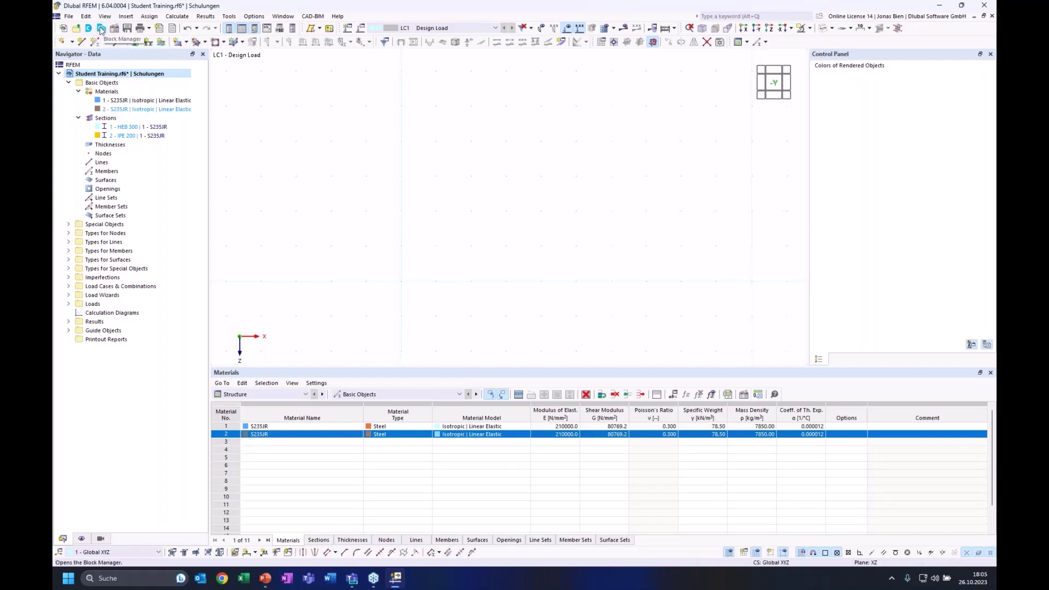
- Start a new block under Special Objects and open the Block Manager library to choose its template
{"action": "left_click", "coordinate": [126, 41]}
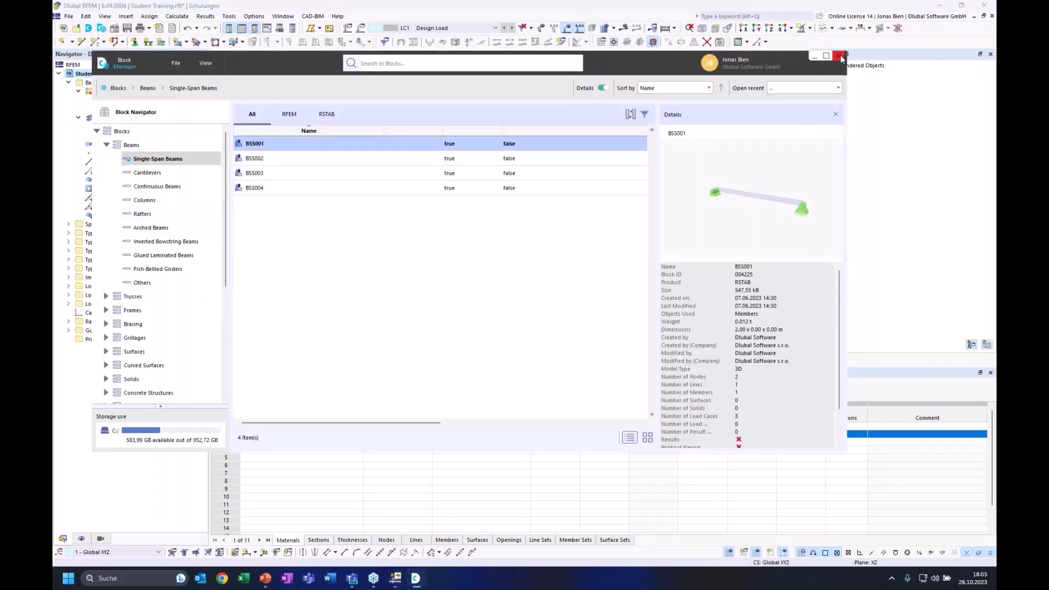
{"action": "left_click", "coordinate": [838, 55]}
{"action": "left_click", "coordinate": [68, 224]}
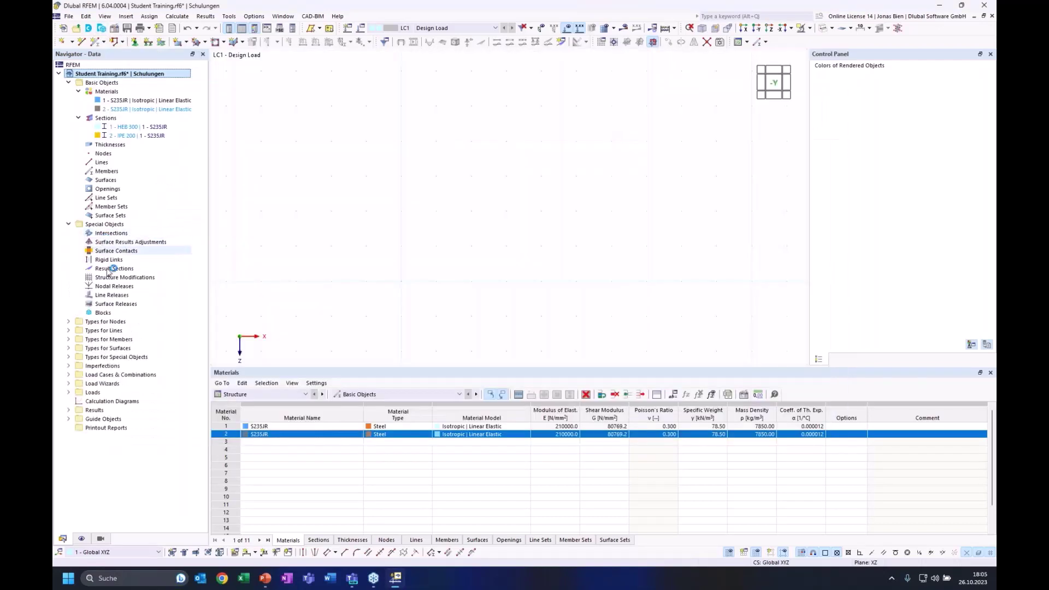
{"action": "double_click", "coordinate": [104, 314]}
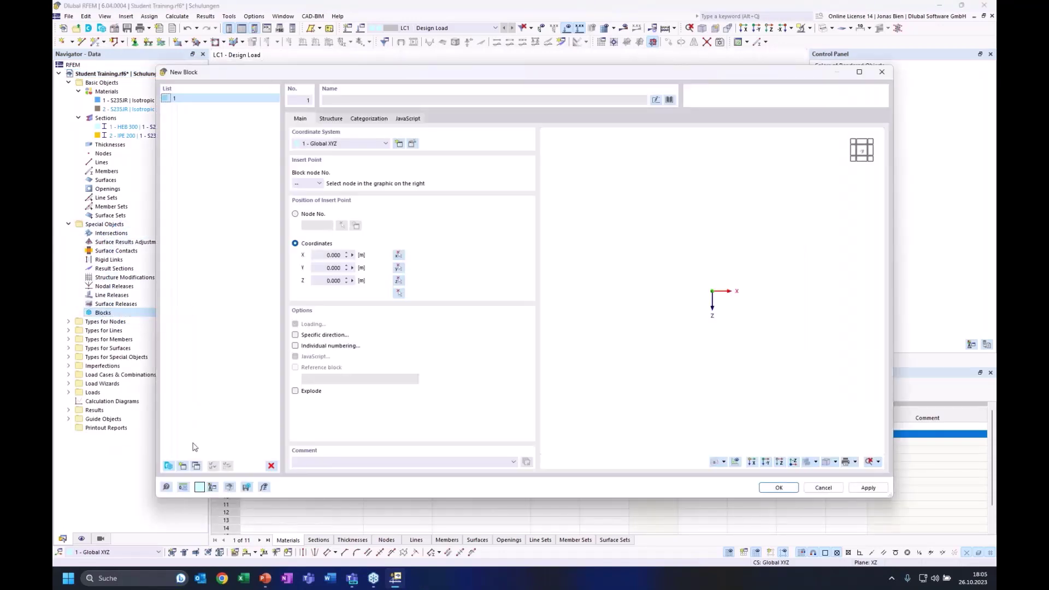
{"action": "left_click", "coordinate": [170, 465]}
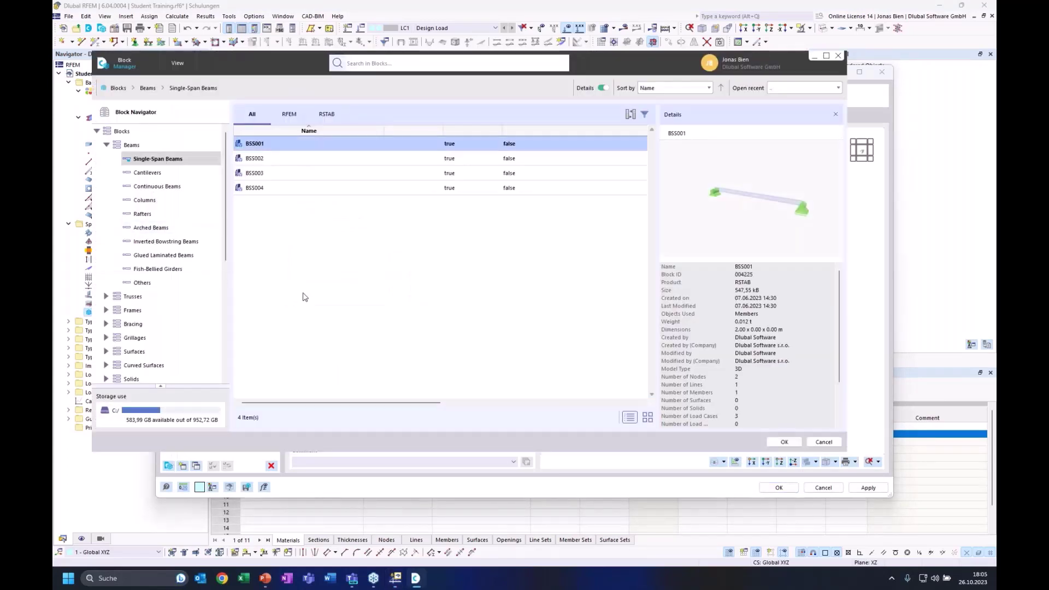
- Browse the Beams block categories and preview several of the Continuous Beams blocks
{"action": "left_click", "coordinate": [172, 174]}
{"action": "left_click", "coordinate": [175, 189]}
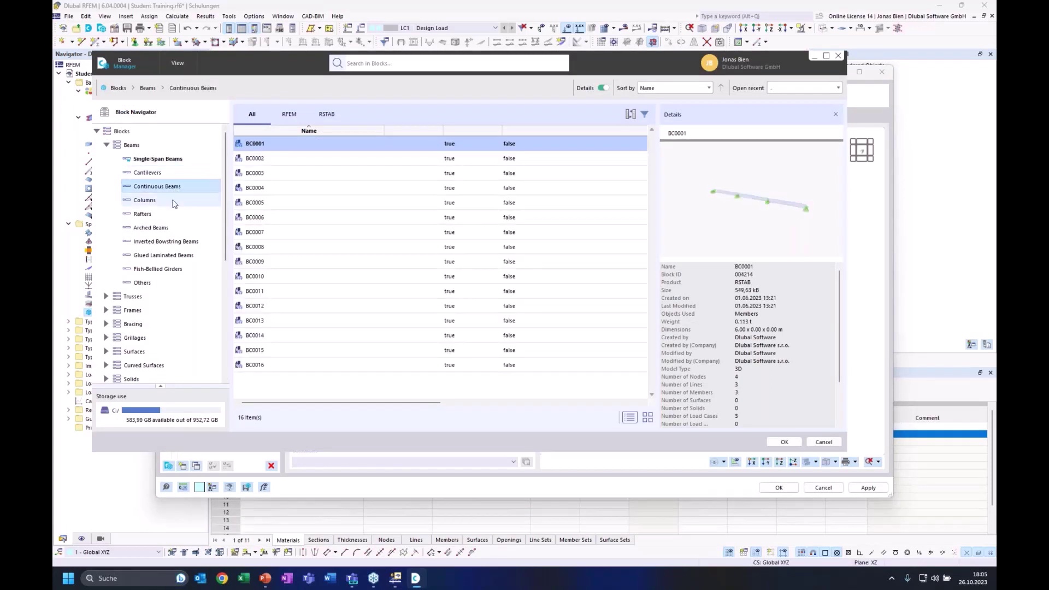
{"action": "left_click", "coordinate": [172, 202]}
{"action": "left_click", "coordinate": [186, 160]}
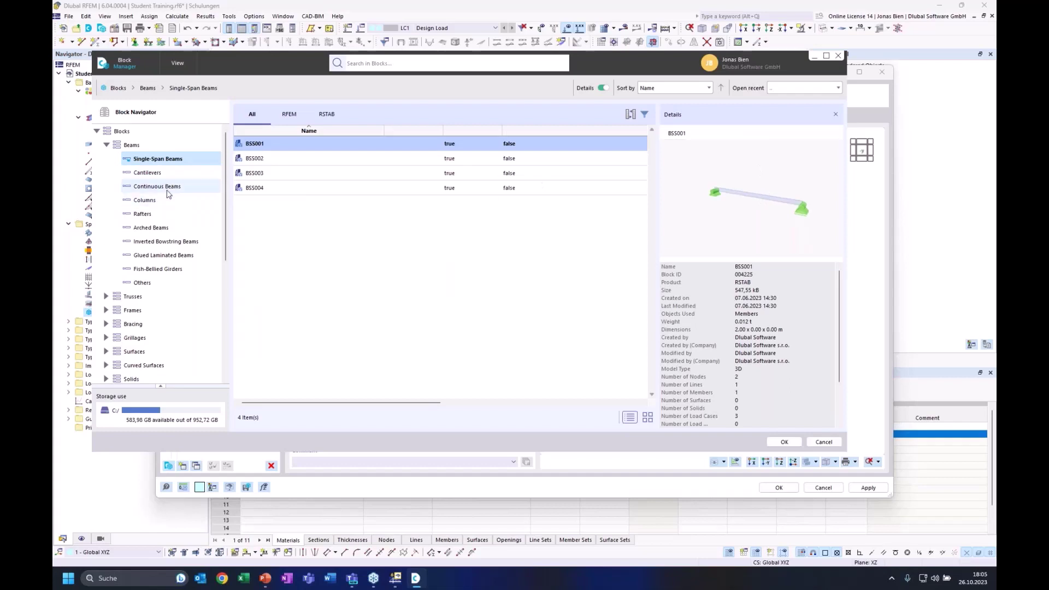
{"action": "left_click", "coordinate": [168, 188]}
{"action": "left_click", "coordinate": [371, 159]}
{"action": "left_click", "coordinate": [366, 173]}
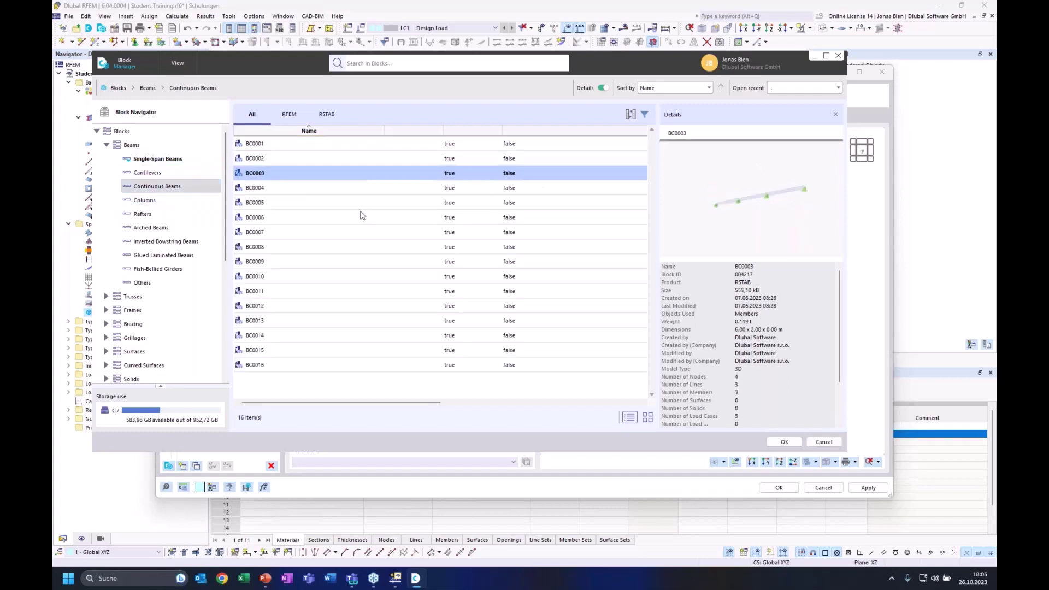
{"action": "left_click", "coordinate": [362, 205]}
{"action": "left_click", "coordinate": [369, 188]}
{"action": "left_click", "coordinate": [361, 232]}
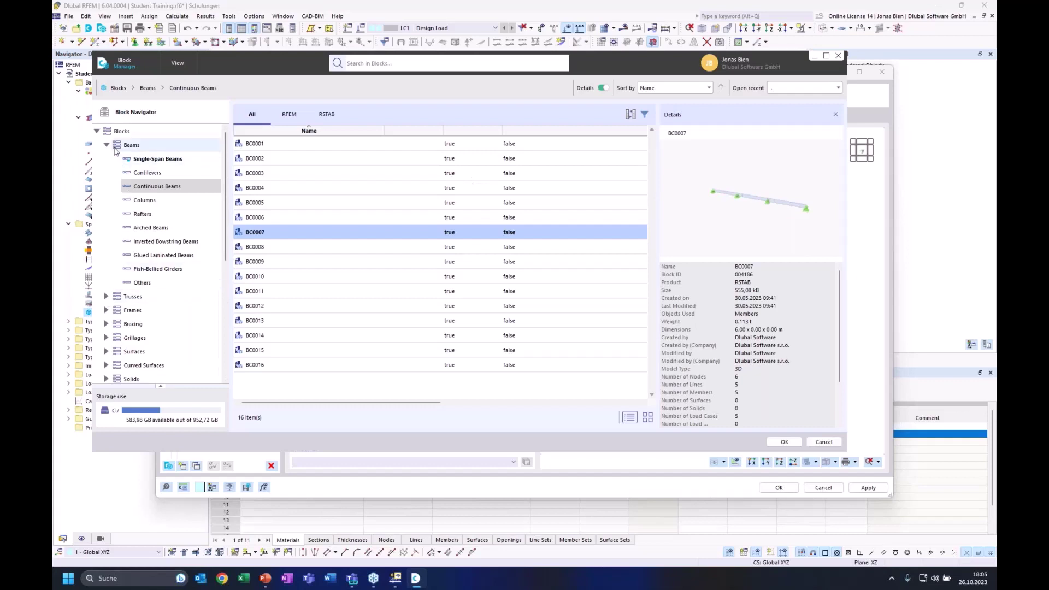
- Browse the 2D category of the Trusses blocks and preview several blocks from FT001-b to FT007
{"action": "left_click", "coordinate": [106, 144]}
{"action": "left_click", "coordinate": [107, 159]}
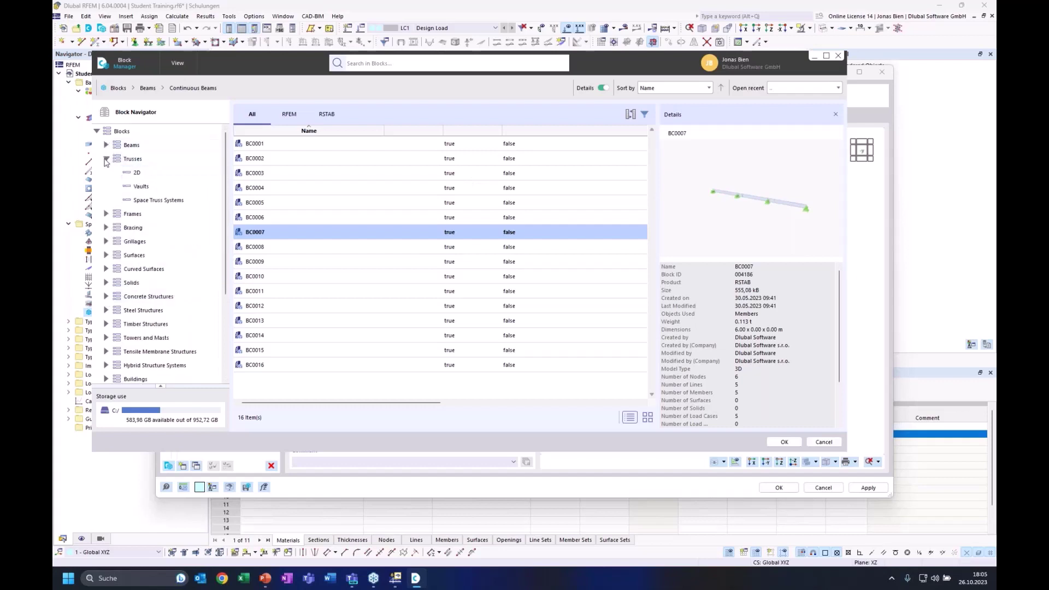
{"action": "left_click", "coordinate": [154, 175]}
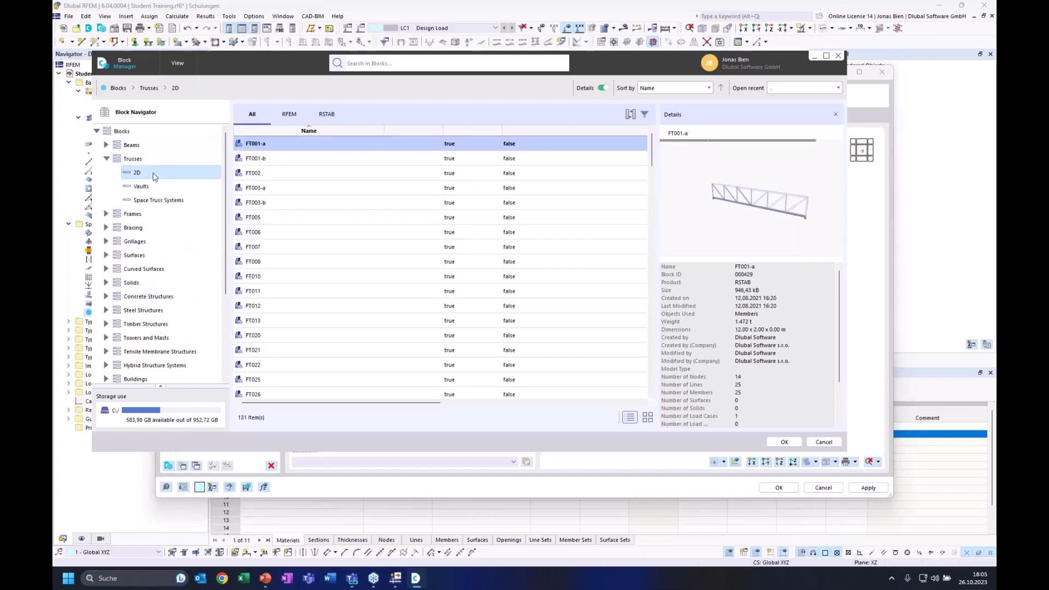
{"action": "left_click", "coordinate": [322, 160]}
{"action": "left_click", "coordinate": [324, 174]}
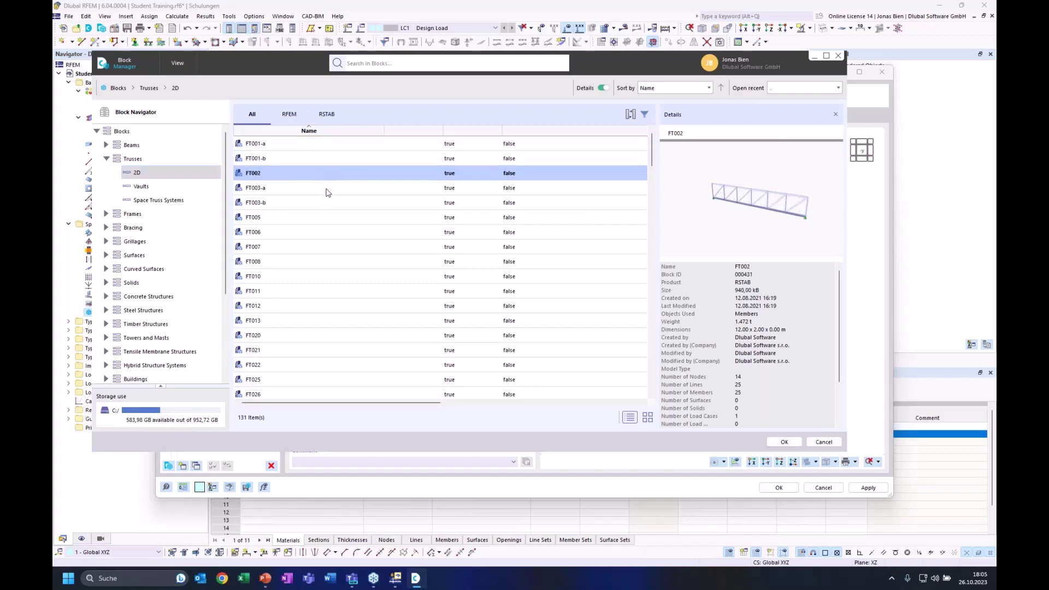
{"action": "left_click", "coordinate": [327, 188]}
{"action": "left_click", "coordinate": [345, 203]}
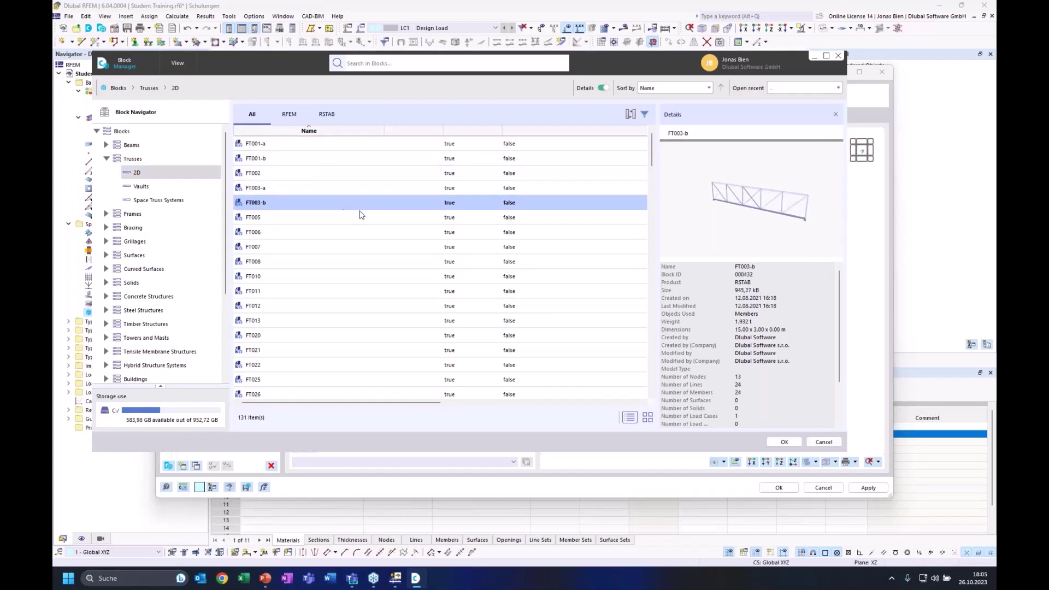
{"action": "left_click", "coordinate": [362, 217]}
{"action": "left_click", "coordinate": [369, 233]}
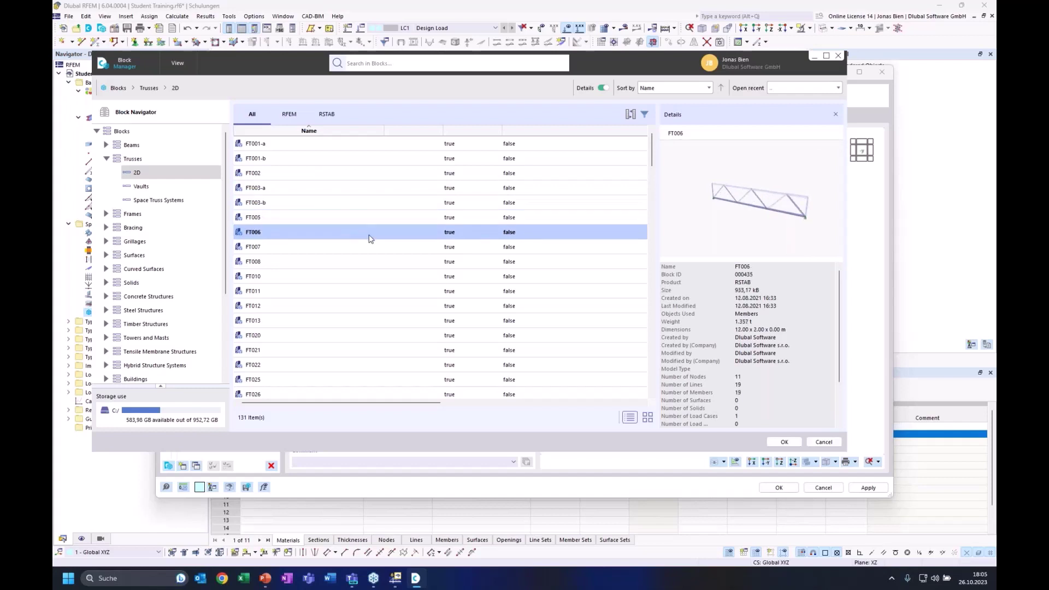
{"action": "left_click", "coordinate": [356, 247]}
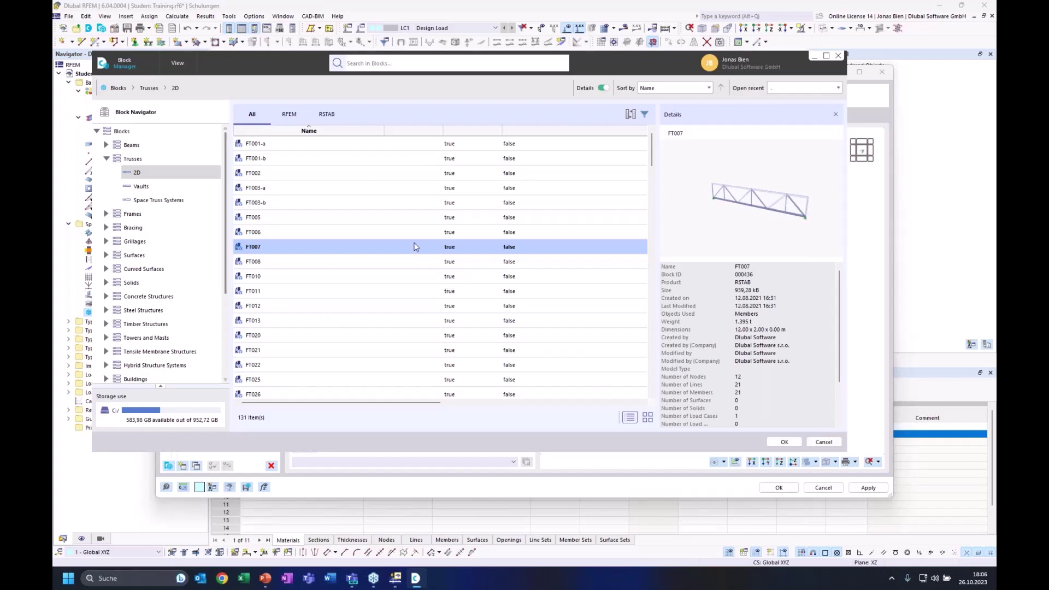
- Preview further 2D truss blocks such as FT027-b and FT032-1
{"action": "scroll", "coordinate": [332, 280], "scroll_direction": "down", "scroll_amount": 3}
{"action": "scroll", "coordinate": [459, 225], "scroll_direction": "down", "scroll_amount": 1}
{"action": "left_click", "coordinate": [366, 248]}
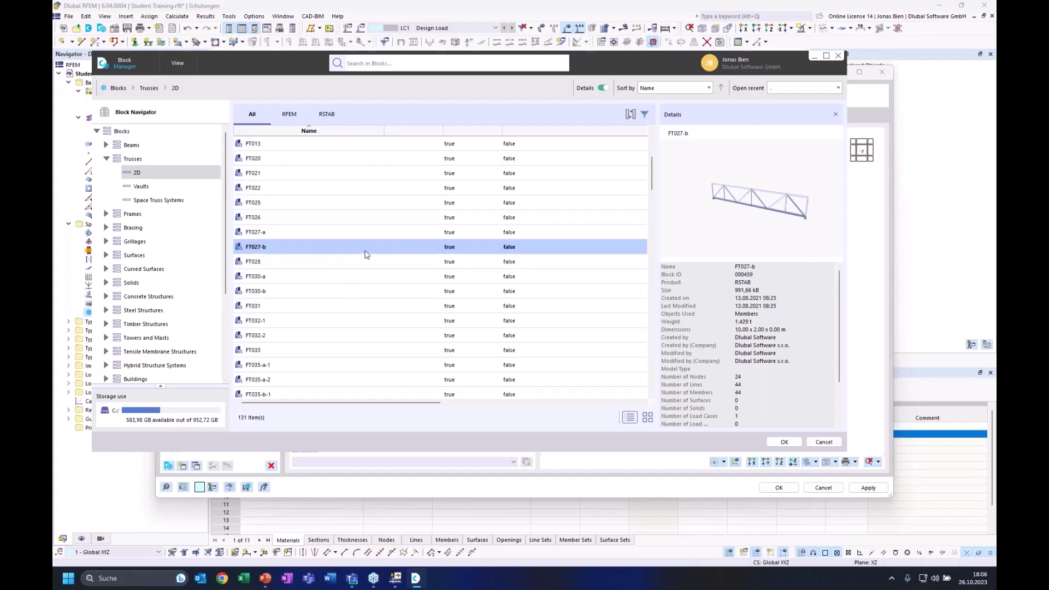
{"action": "left_click", "coordinate": [331, 322]}
{"action": "scroll", "coordinate": [372, 294], "scroll_direction": "down", "scroll_amount": 3}
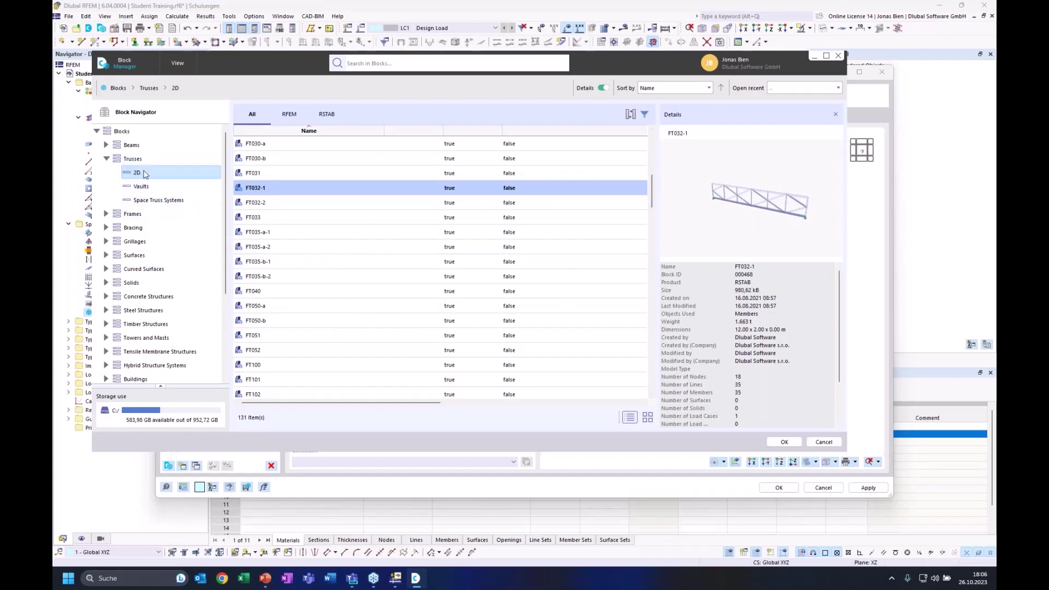
- Browse the Frames blocks and preview several Tapered Frames, including FTA003, FTA002 and FTA010
{"action": "left_click", "coordinate": [106, 213]}
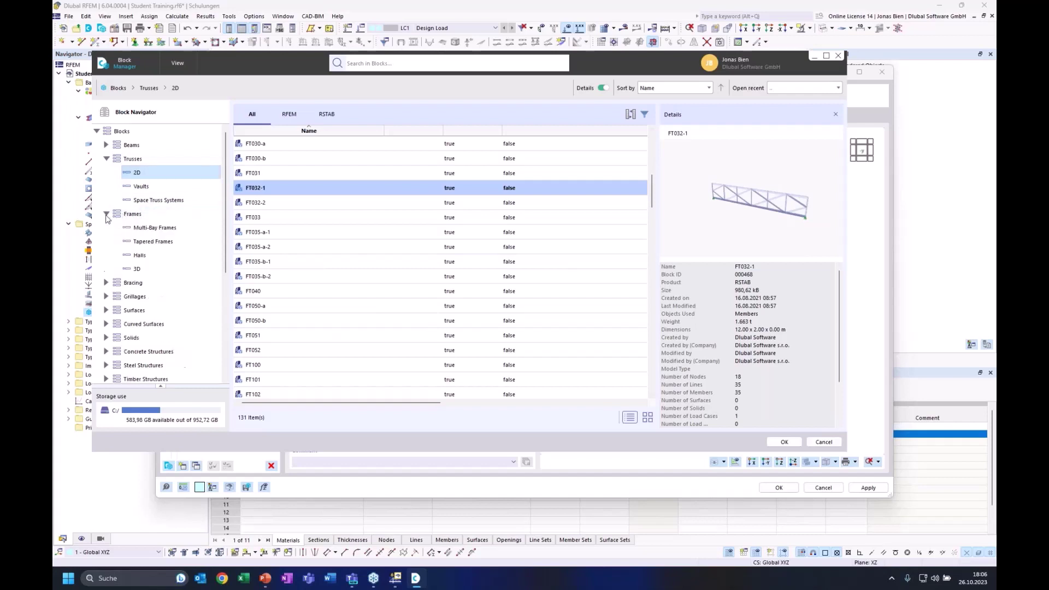
{"action": "left_click", "coordinate": [144, 227]}
{"action": "left_click", "coordinate": [149, 241]}
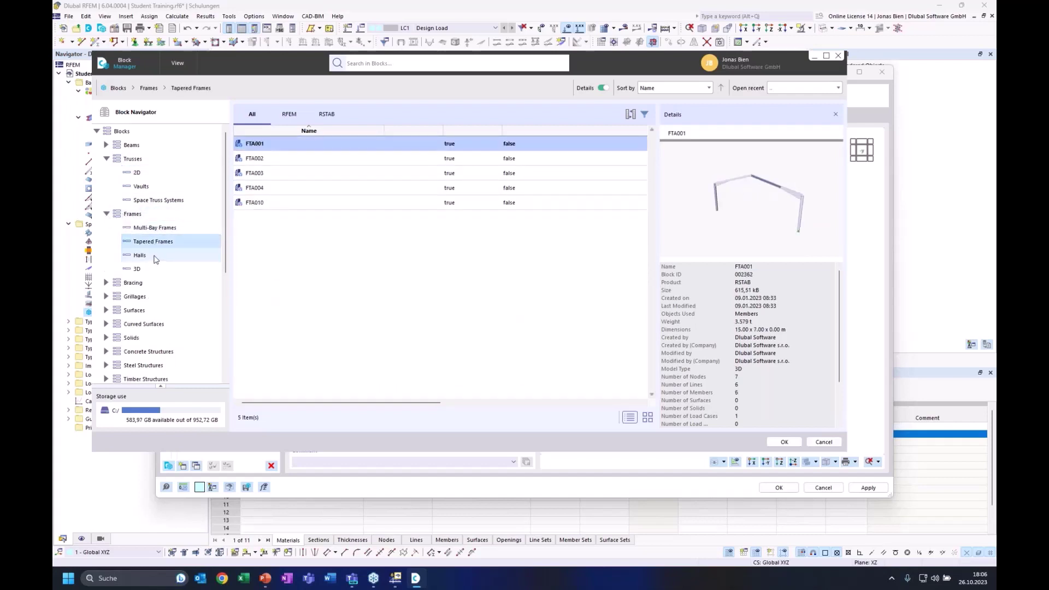
{"action": "left_click", "coordinate": [259, 175]}
{"action": "left_click", "coordinate": [281, 158]}
{"action": "left_click", "coordinate": [293, 204]}
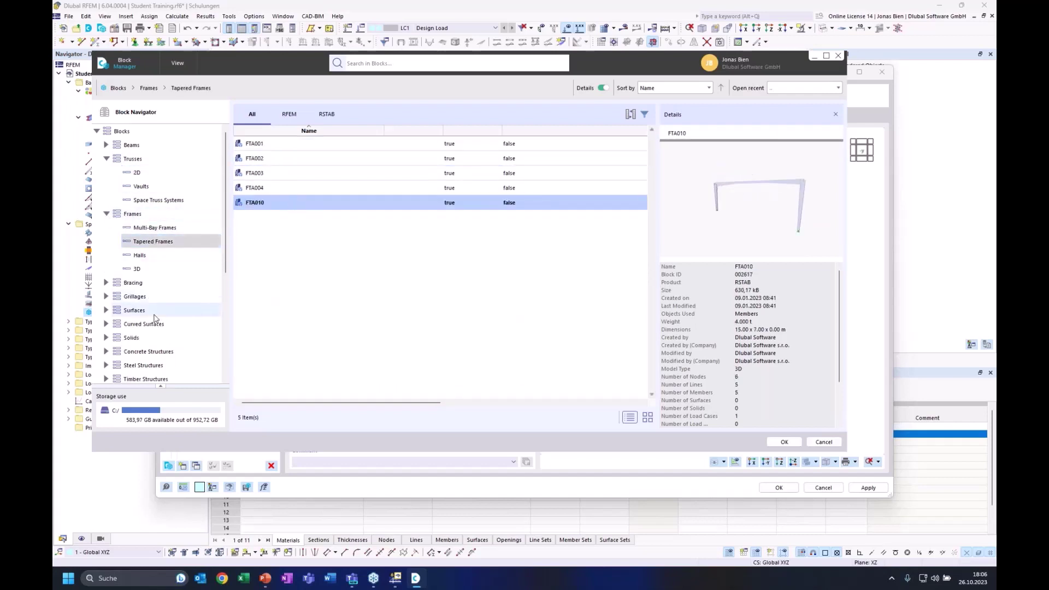
- Browse the Timber Structures blocks and preview block GLB0408
{"action": "scroll", "coordinate": [155, 319], "scroll_direction": "down", "scroll_amount": 2}
{"action": "left_click", "coordinate": [144, 296]}
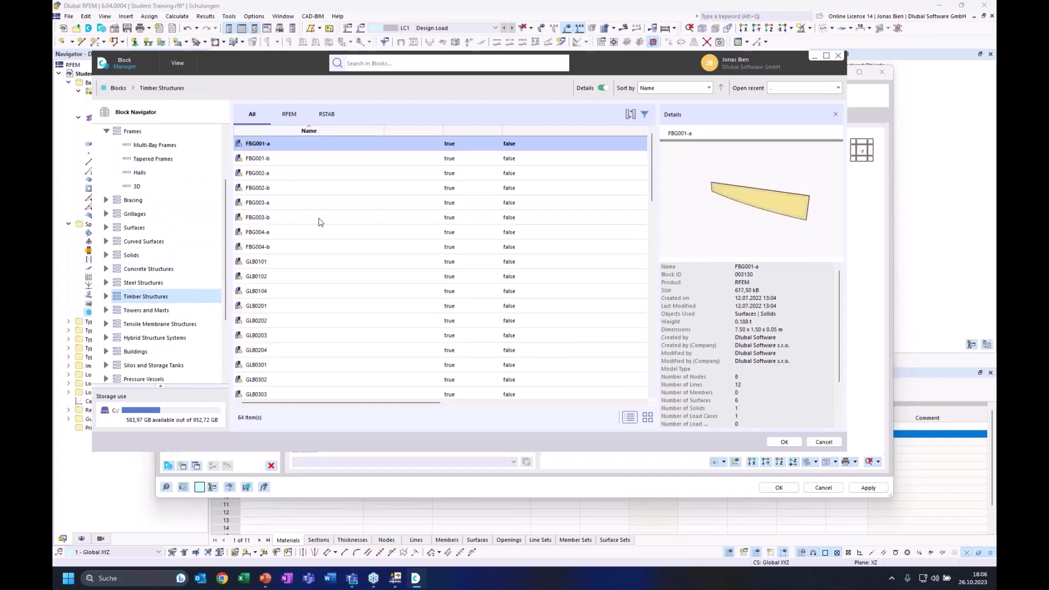
{"action": "scroll", "coordinate": [306, 295], "scroll_direction": "down", "scroll_amount": 6}
{"action": "left_click", "coordinate": [306, 320]}
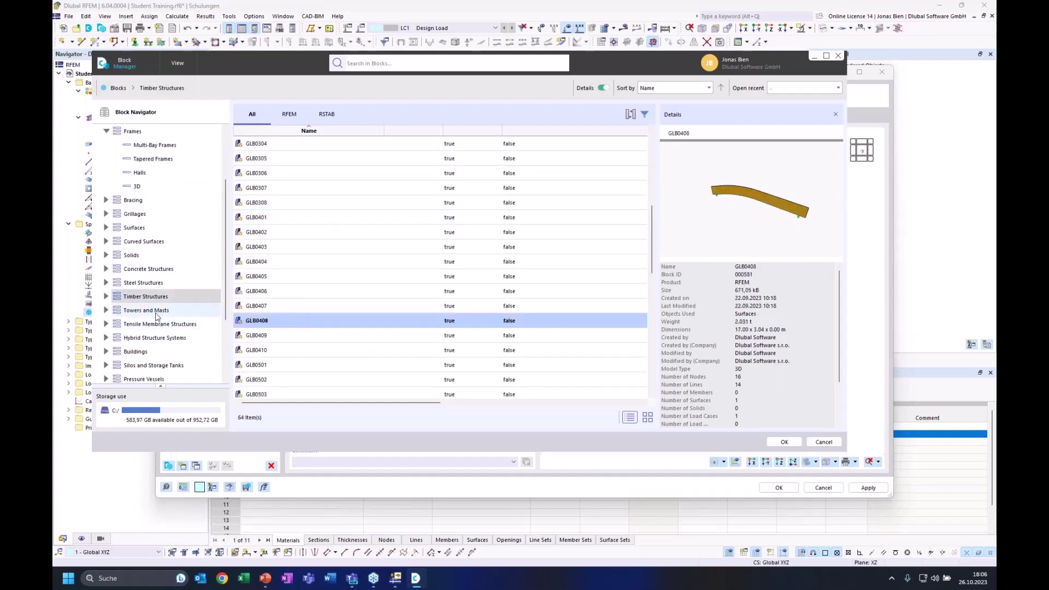
- Browse the Towers and Masts blocks, previewing rectangular mast segments such as TSR034-a and TSR050, plus the triangular segment and horizontal bracing categories
{"action": "left_click", "coordinate": [106, 310]}
{"action": "left_click", "coordinate": [164, 324]}
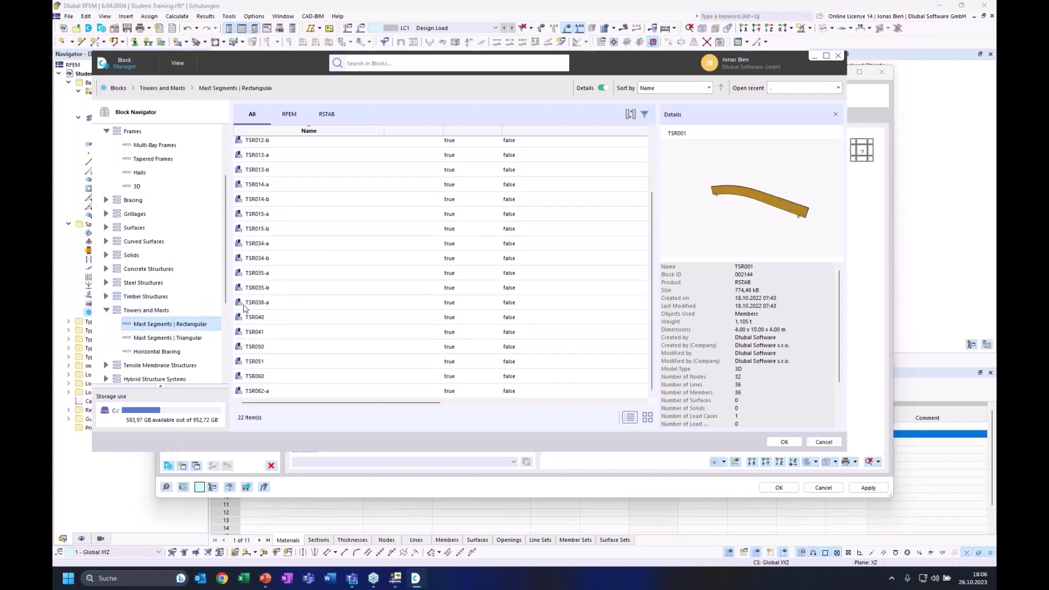
{"action": "left_click", "coordinate": [337, 228]}
{"action": "left_click", "coordinate": [335, 199]}
{"action": "left_click", "coordinate": [326, 248]}
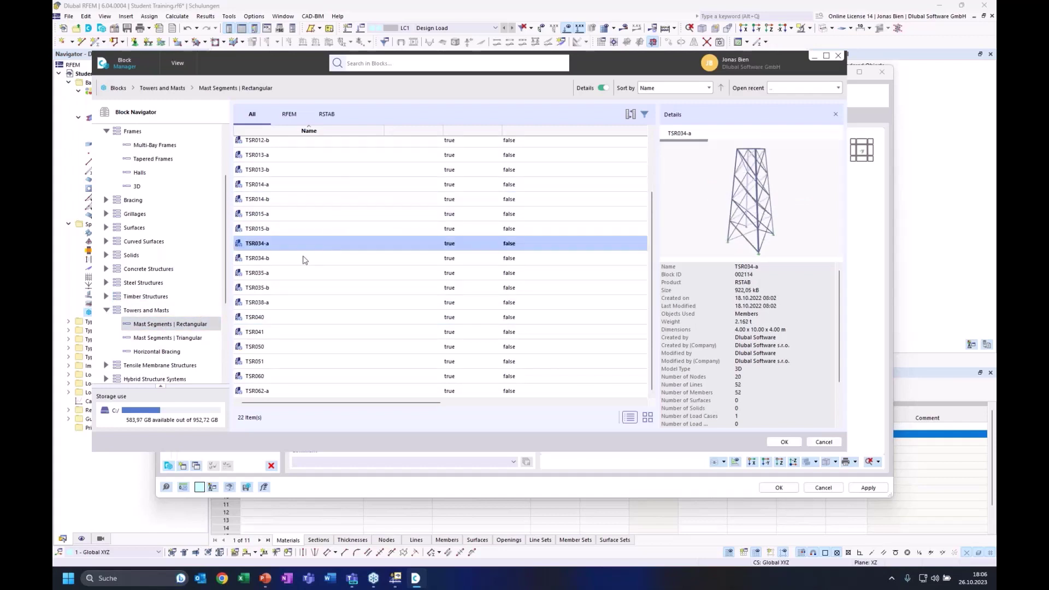
{"action": "left_click", "coordinate": [350, 318]}
{"action": "left_click", "coordinate": [358, 346]}
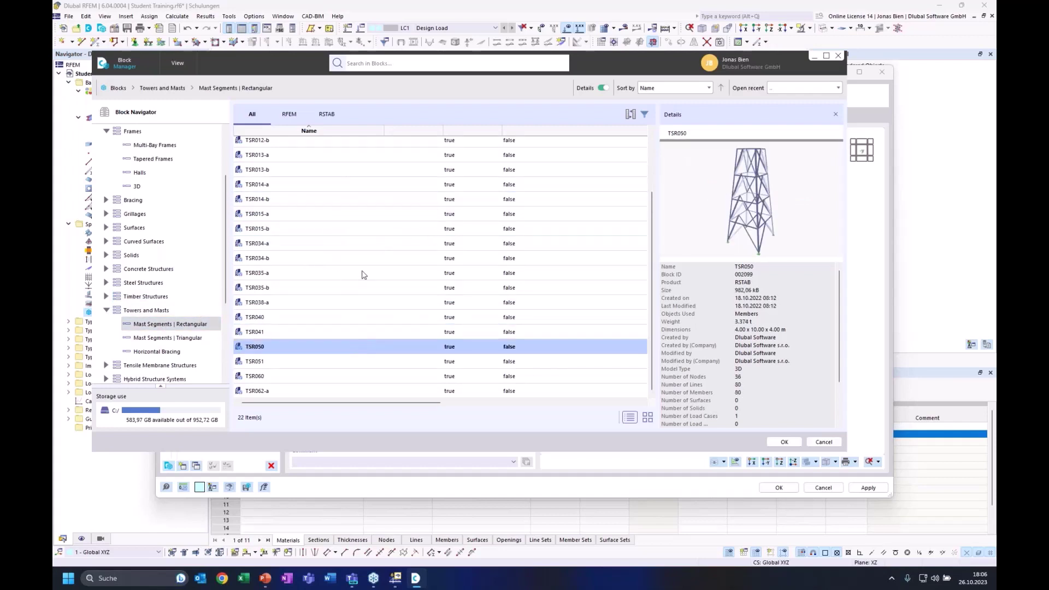
{"action": "scroll", "coordinate": [183, 324], "scroll_direction": "down", "scroll_amount": 2}
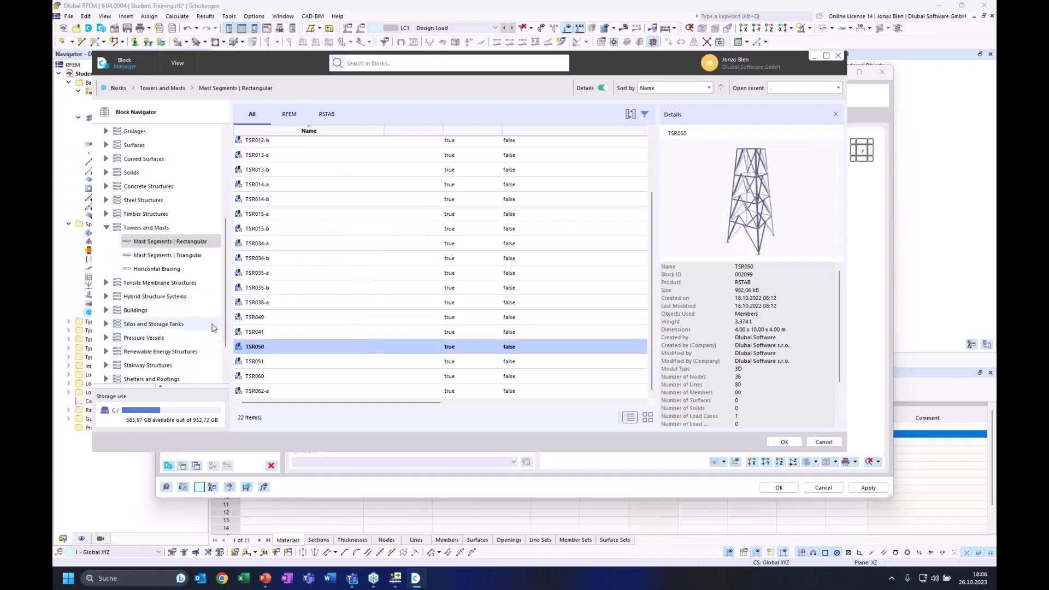
{"action": "left_click", "coordinate": [180, 256]}
{"action": "left_click", "coordinate": [176, 269]}
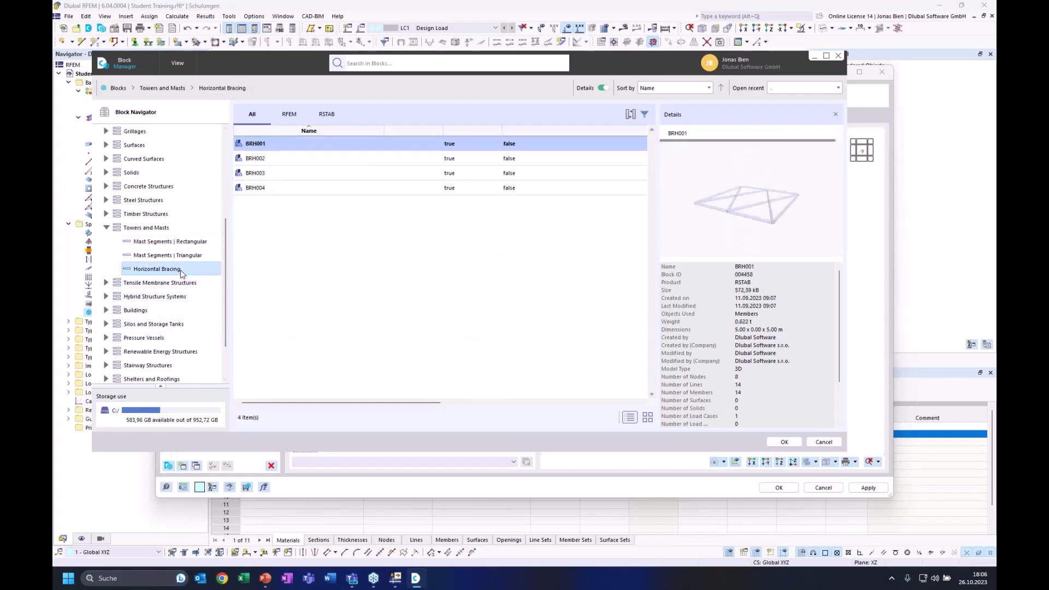
- Browse the Steel category of the Stairway Structures blocks and preview several stairs, including STS008 and STS020-plg-b
{"action": "left_click", "coordinate": [106, 366]}
{"action": "scroll", "coordinate": [120, 339], "scroll_direction": "down", "scroll_amount": 2}
{"action": "left_click", "coordinate": [140, 296]}
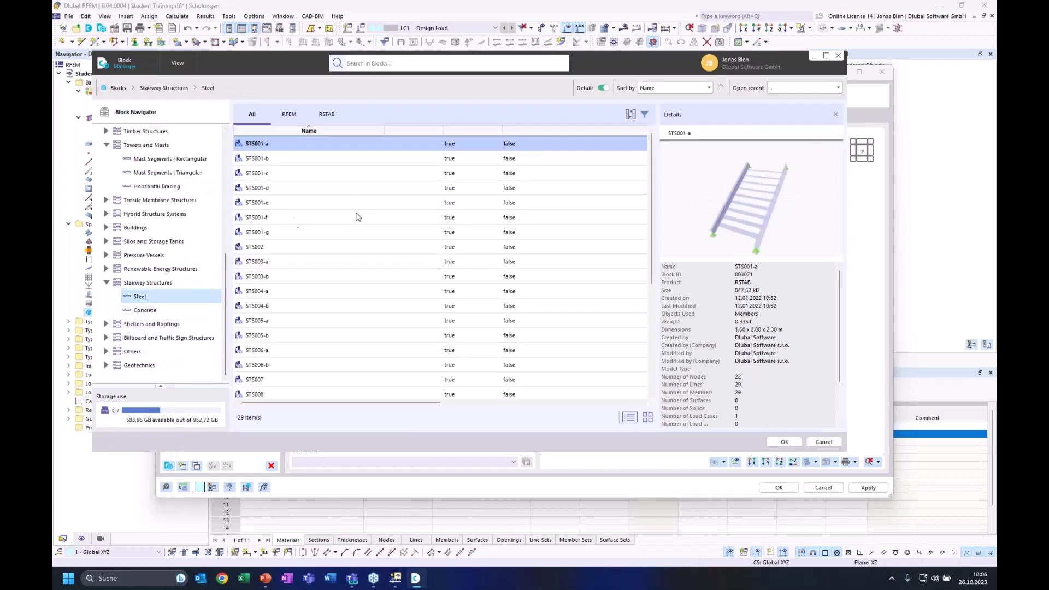
{"action": "left_click", "coordinate": [356, 217]}
{"action": "left_click", "coordinate": [317, 309]}
{"action": "scroll", "coordinate": [357, 300], "scroll_direction": "down", "scroll_amount": 2}
{"action": "left_click", "coordinate": [359, 304]}
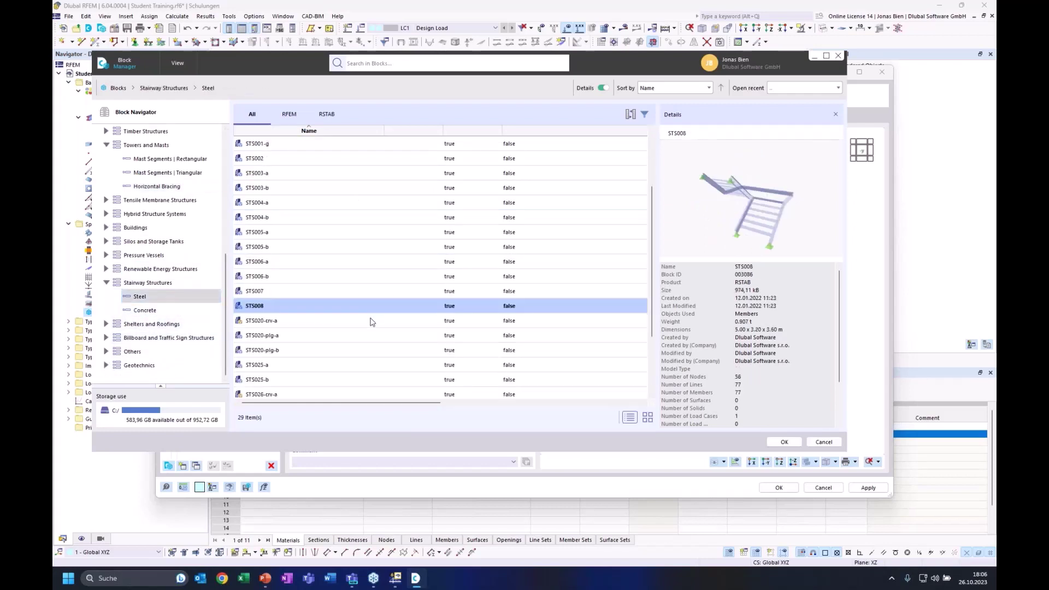
{"action": "left_click", "coordinate": [360, 277]}
{"action": "left_click", "coordinate": [336, 351]}
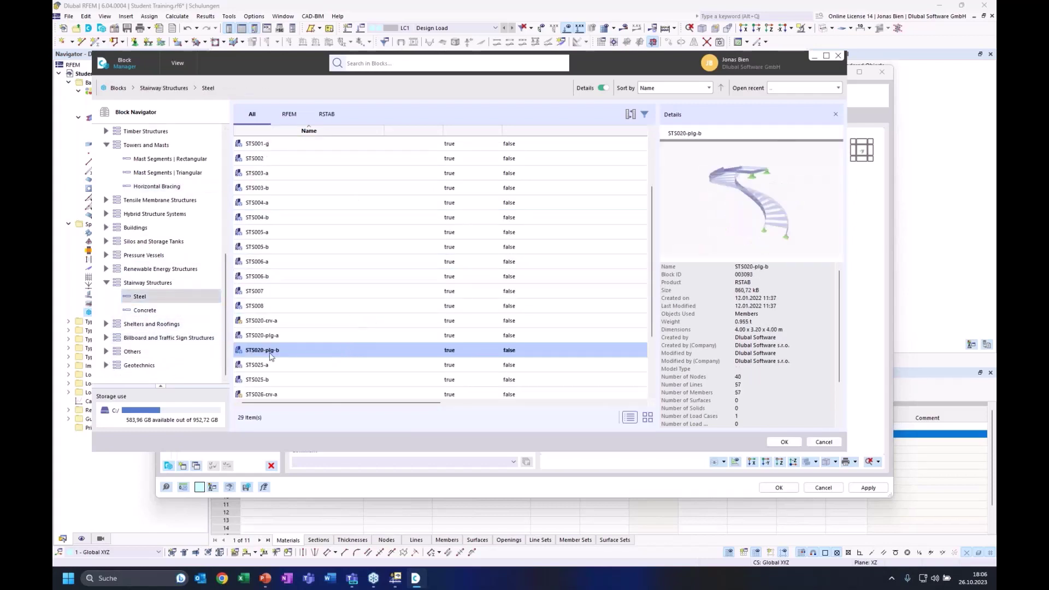
- Load the 2D truss block FT001-a from the library, accepting the change to model type 3D, and open its structure parameters
{"action": "scroll", "coordinate": [163, 371], "scroll_direction": "up", "scroll_amount": 6}
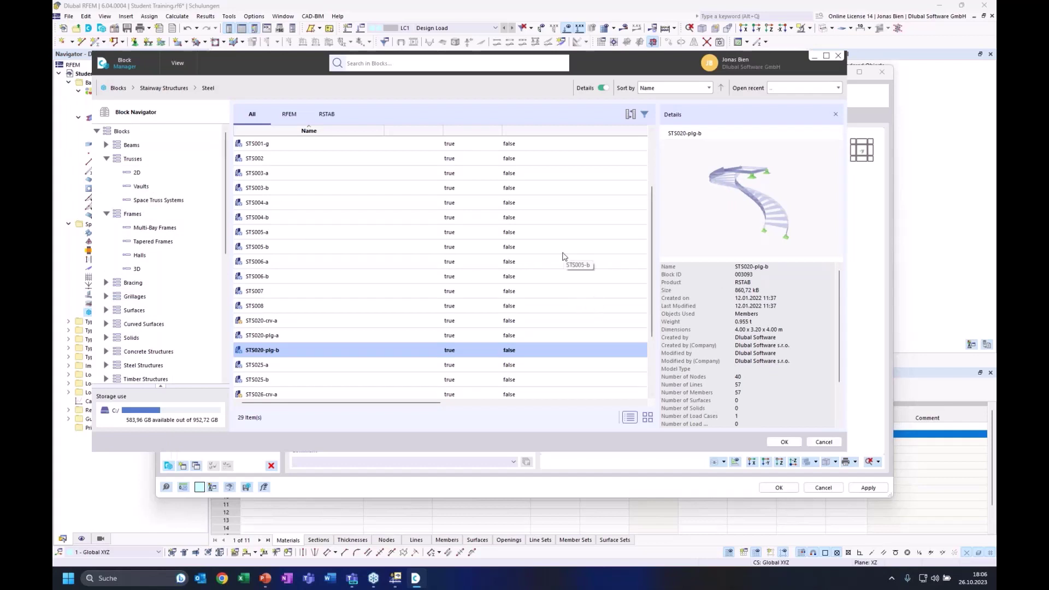
{"action": "left_click", "coordinate": [136, 173]}
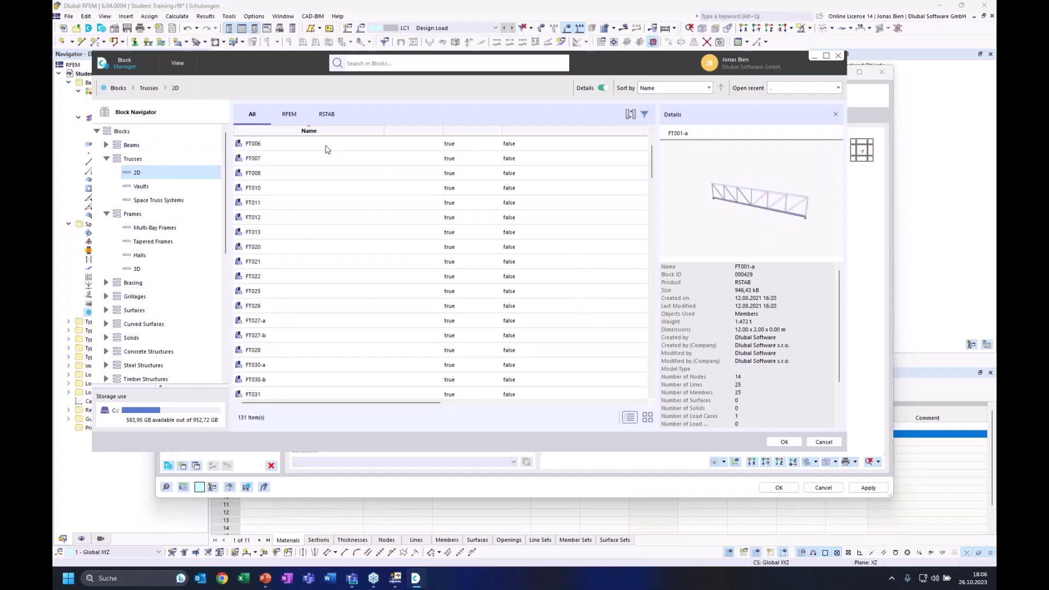
{"action": "scroll", "coordinate": [356, 235], "scroll_direction": "up", "scroll_amount": 1}
{"action": "left_click", "coordinate": [286, 145]}
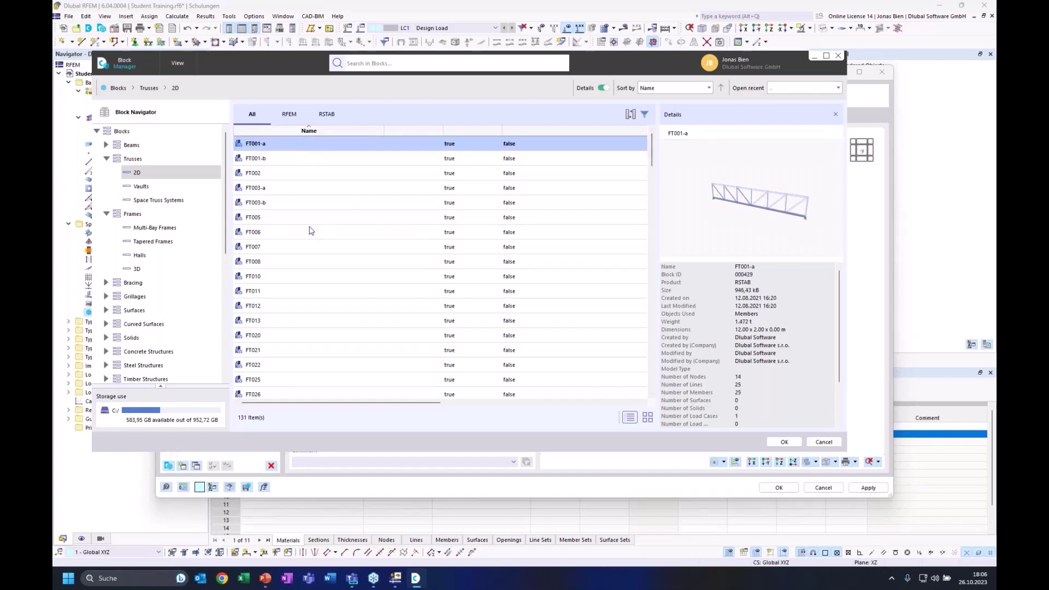
{"action": "left_click", "coordinate": [106, 214]}
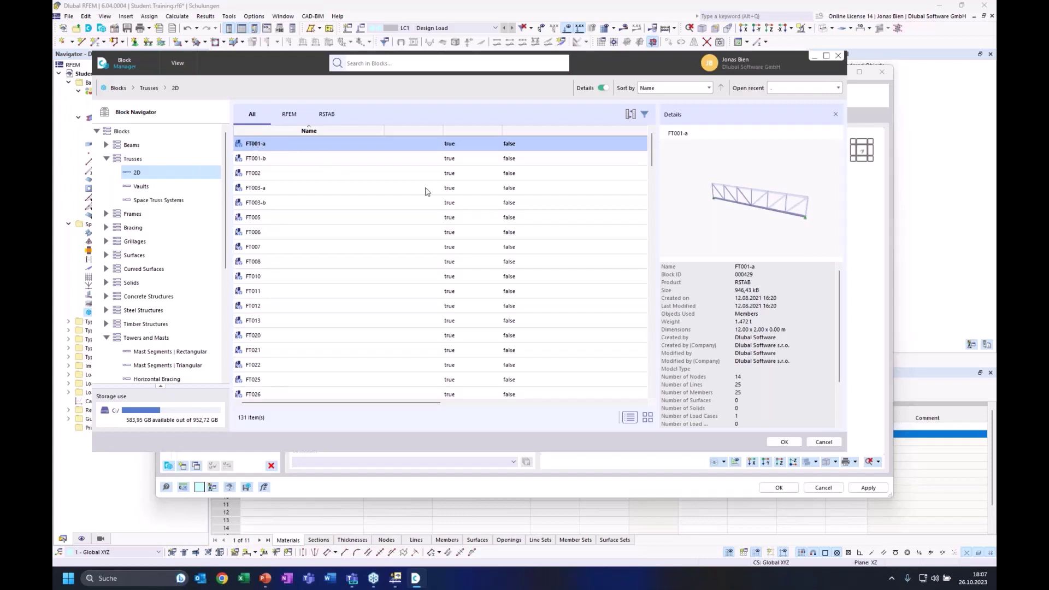
{"action": "double_click", "coordinate": [282, 146]}
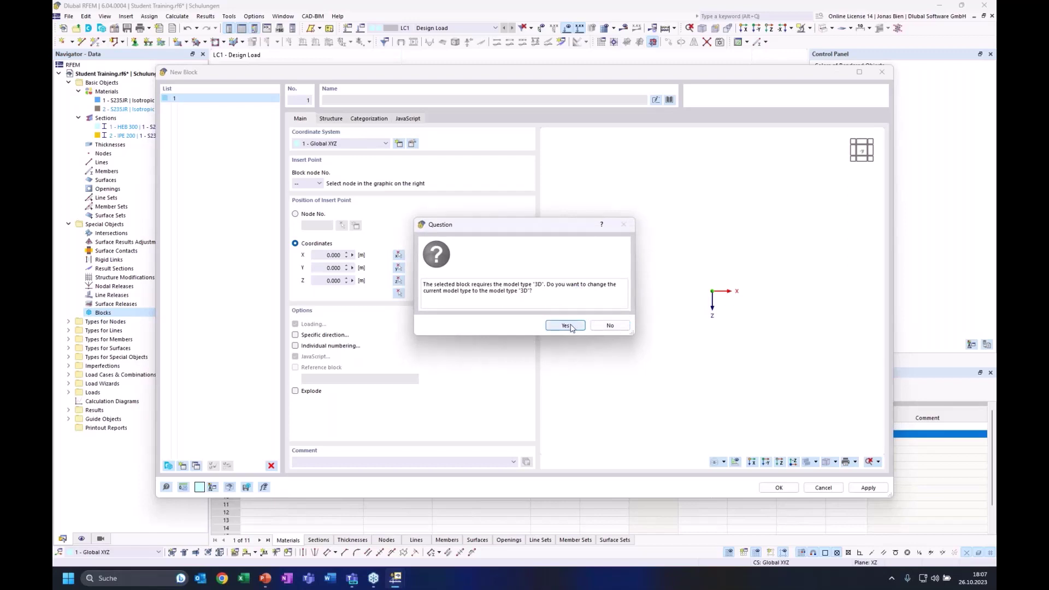
{"action": "left_click", "coordinate": [566, 325]}
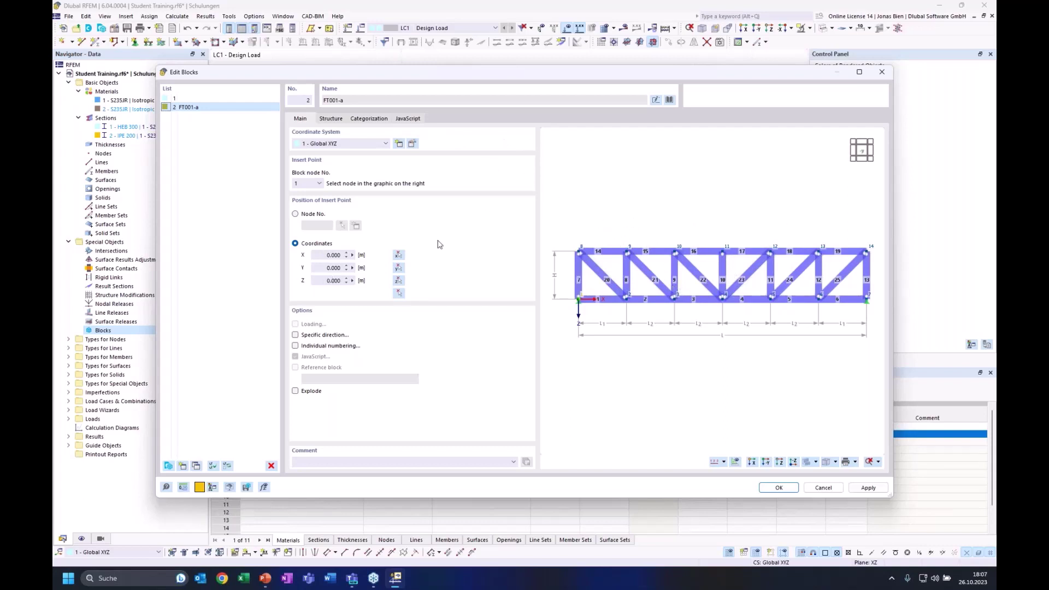
{"action": "left_click", "coordinate": [331, 119]}
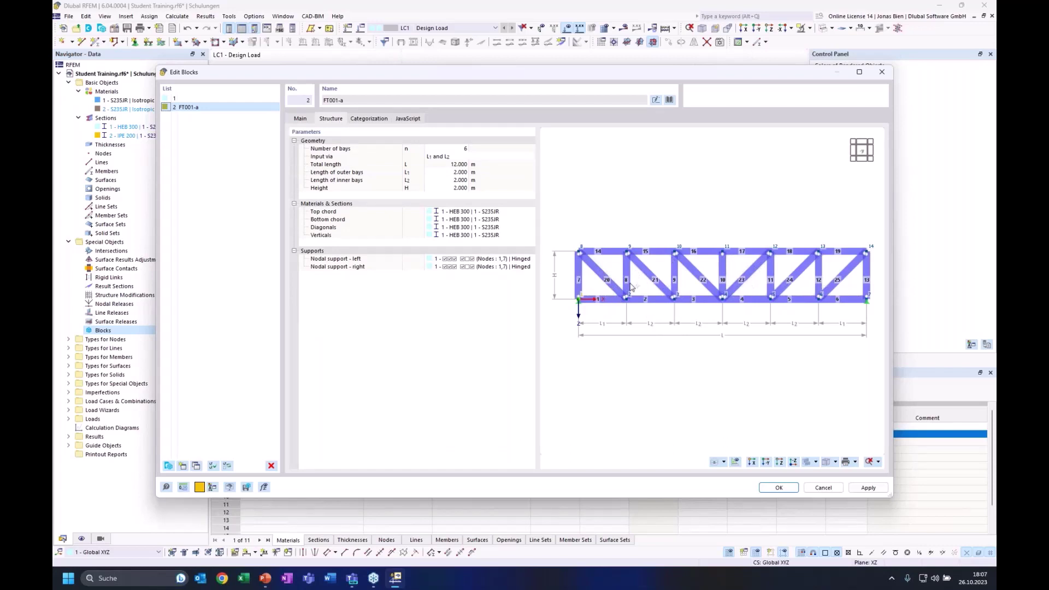
- Set the truss block's number of bays to 10 and check the preview
{"action": "left_click", "coordinate": [458, 148]}
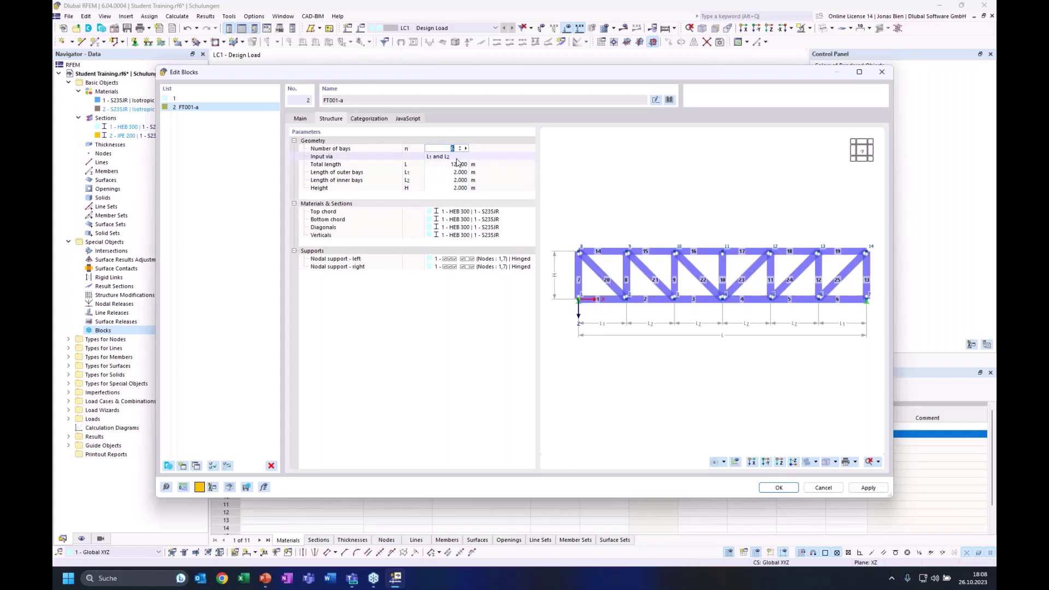
{"action": "key", "text": "Tab"}
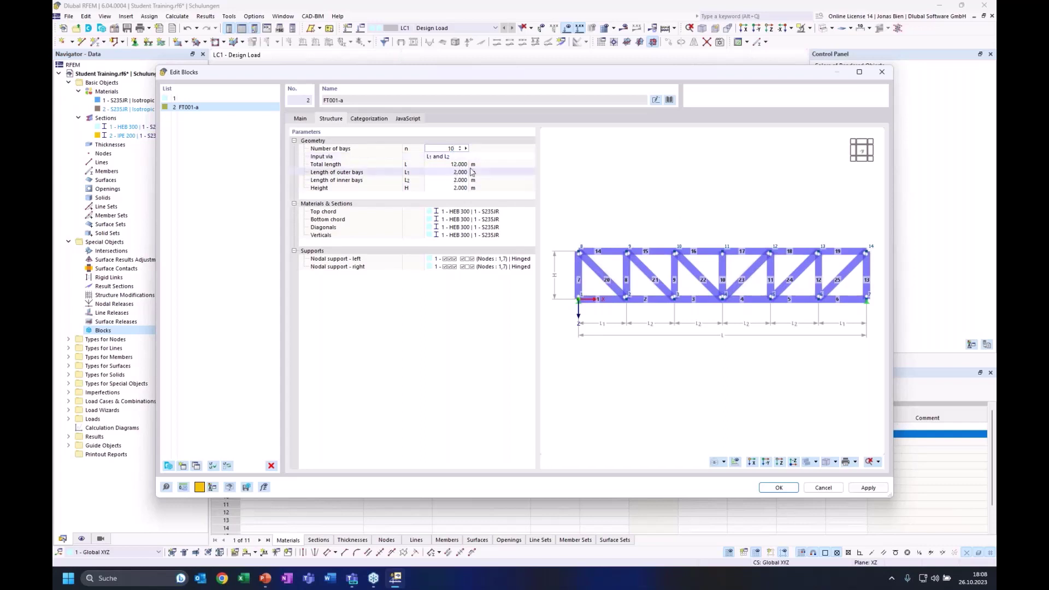
{"action": "scroll", "coordinate": [761, 223], "scroll_direction": "down", "scroll_amount": 4}
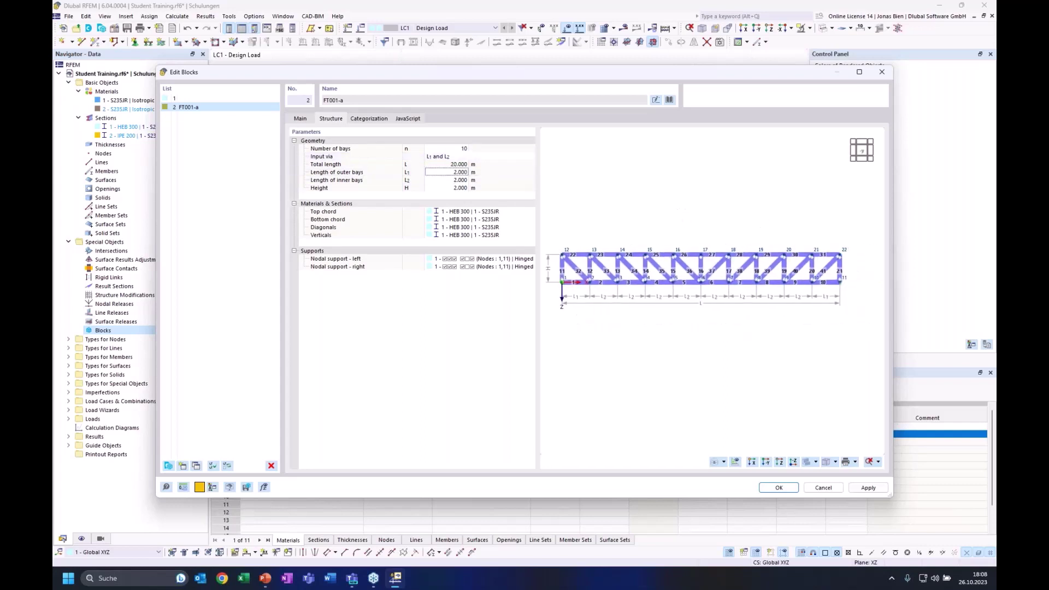
{"action": "scroll", "coordinate": [713, 219], "scroll_direction": "up", "scroll_amount": 1}
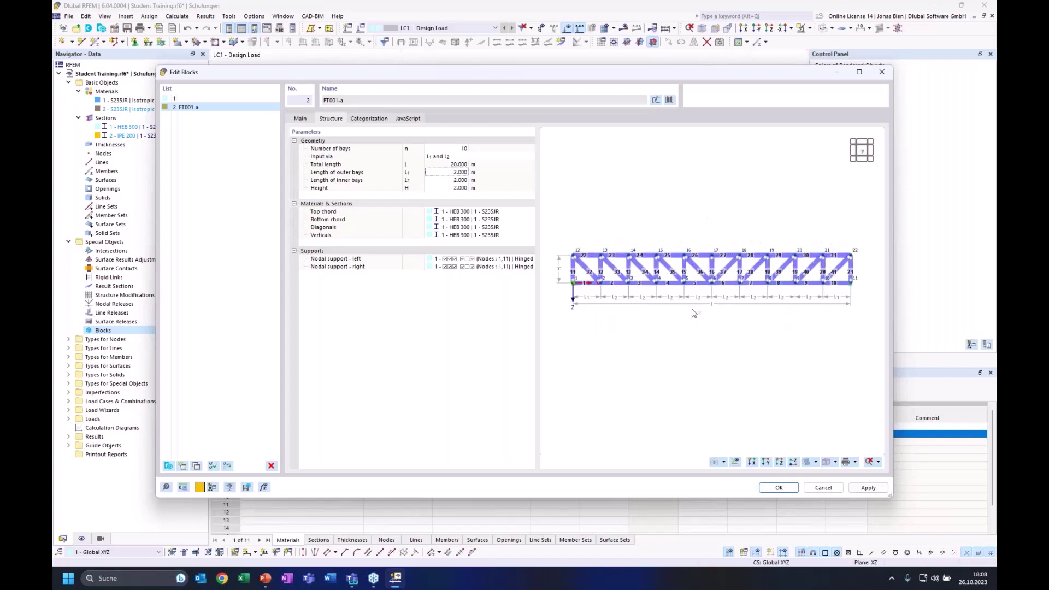
- Set the truss block's number of bays back to 6
{"action": "left_click", "coordinate": [445, 152]}
{"action": "type", "text": "6"}
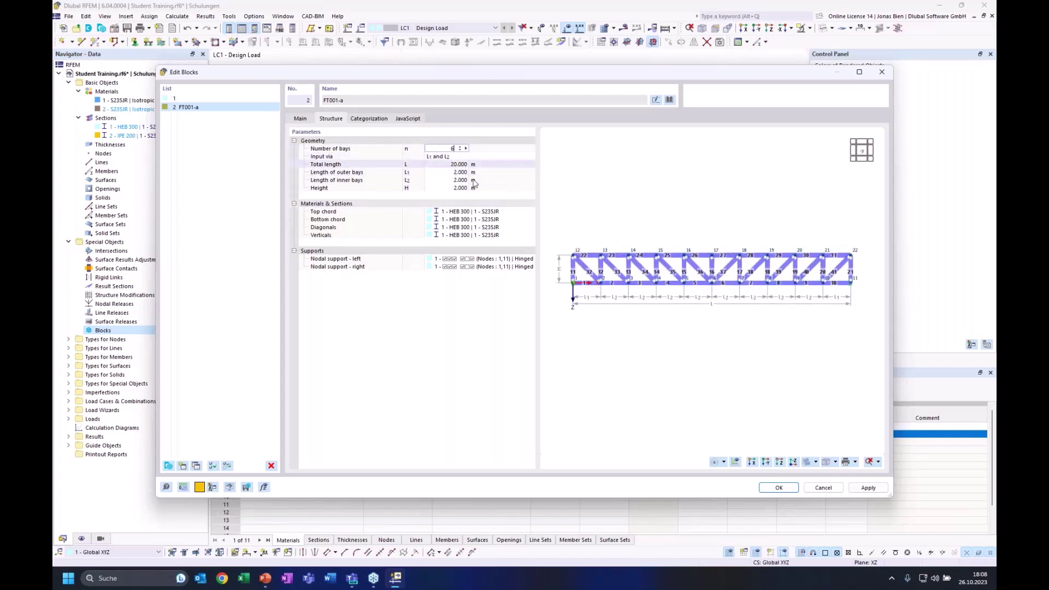
{"action": "key", "text": "Return"}
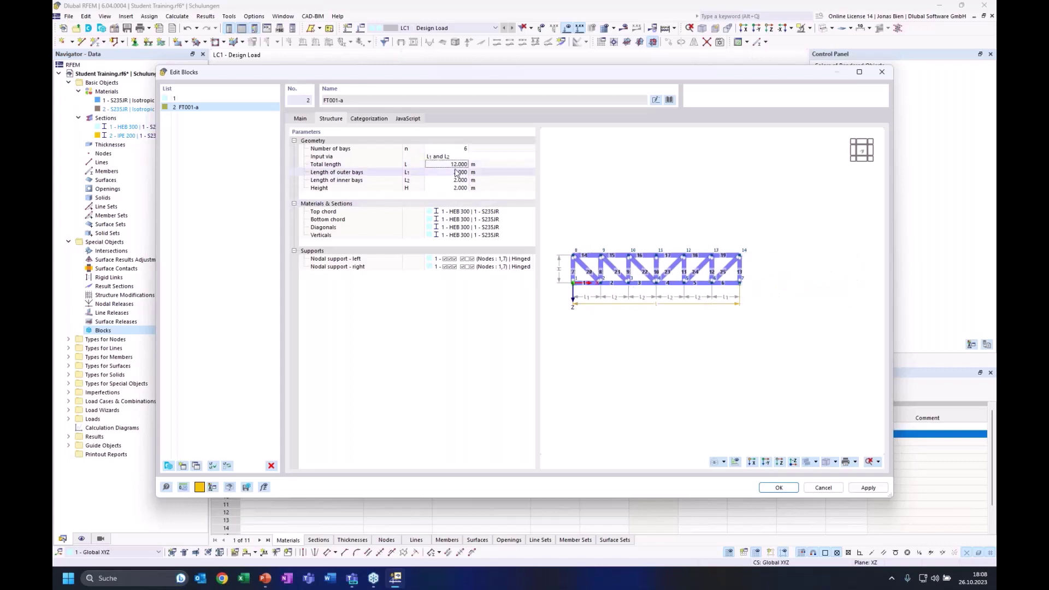
- Switch the truss block's length input method to L and L1
{"action": "left_click", "coordinate": [493, 157]}
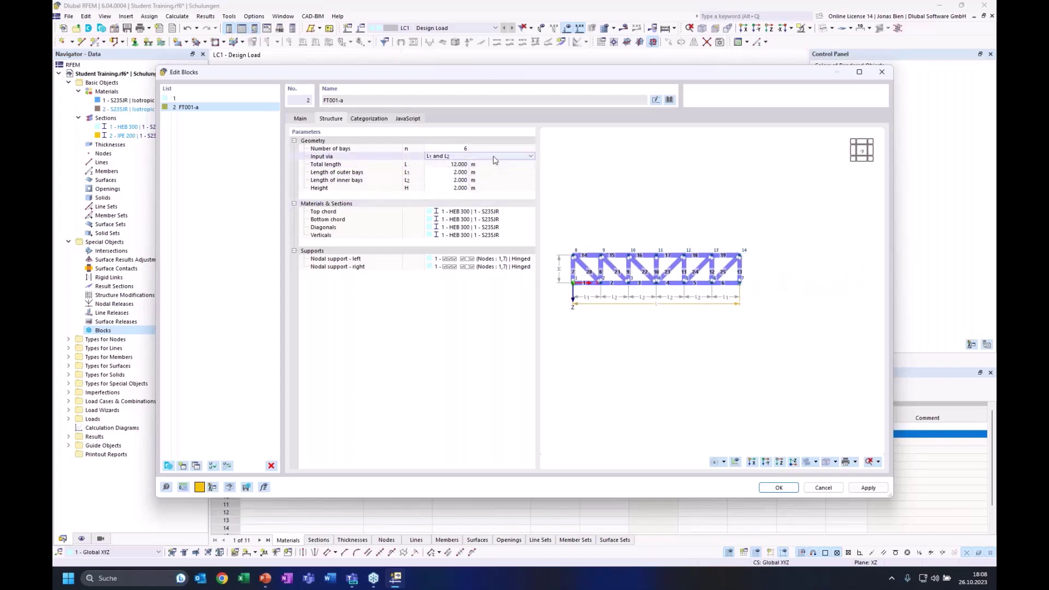
{"action": "left_click", "coordinate": [495, 157]}
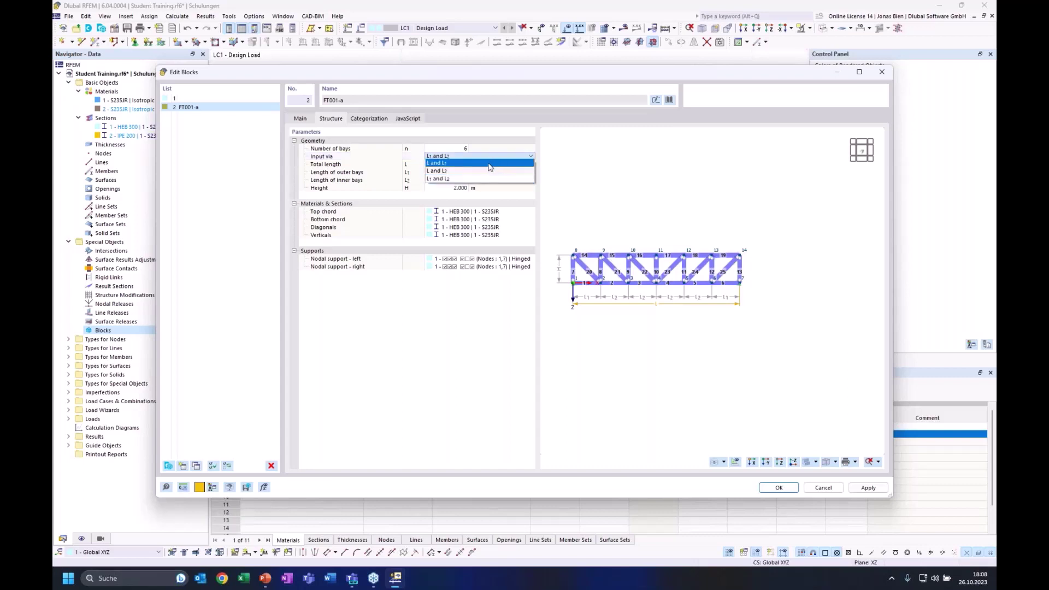
{"action": "left_click", "coordinate": [490, 164]}
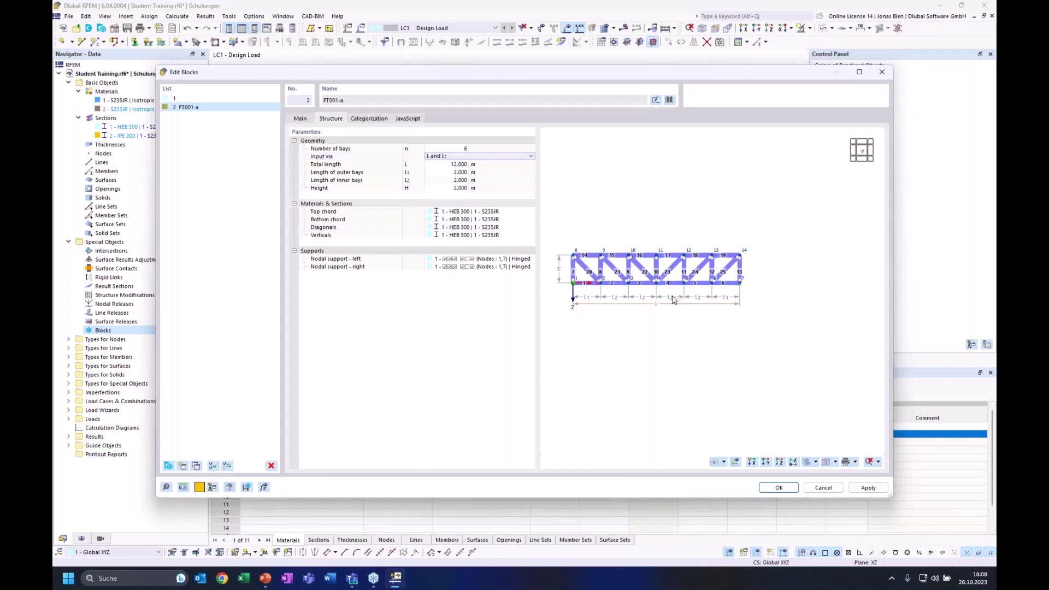
- Set the truss's total length to 18 m and the length of its outer bays to 3 m
{"action": "middle_click_drag", "start_coordinate": [597, 234], "coordinate": [775, 238]}
{"action": "scroll", "coordinate": [695, 294], "scroll_direction": "up", "scroll_amount": 1}
{"action": "scroll", "coordinate": [786, 249], "scroll_direction": "up", "scroll_amount": 1}
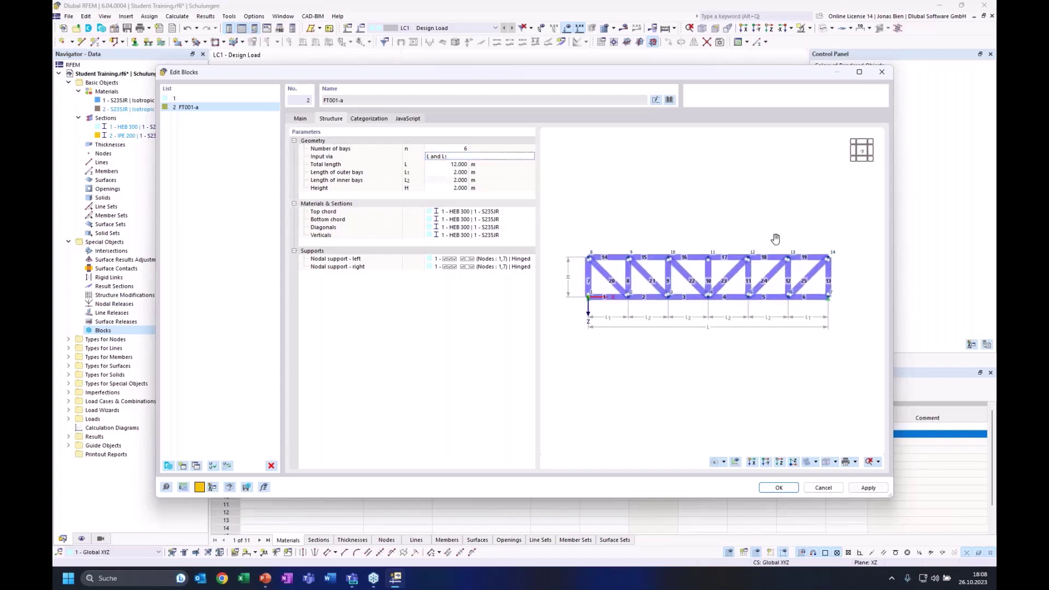
{"action": "left_click", "coordinate": [451, 165]}
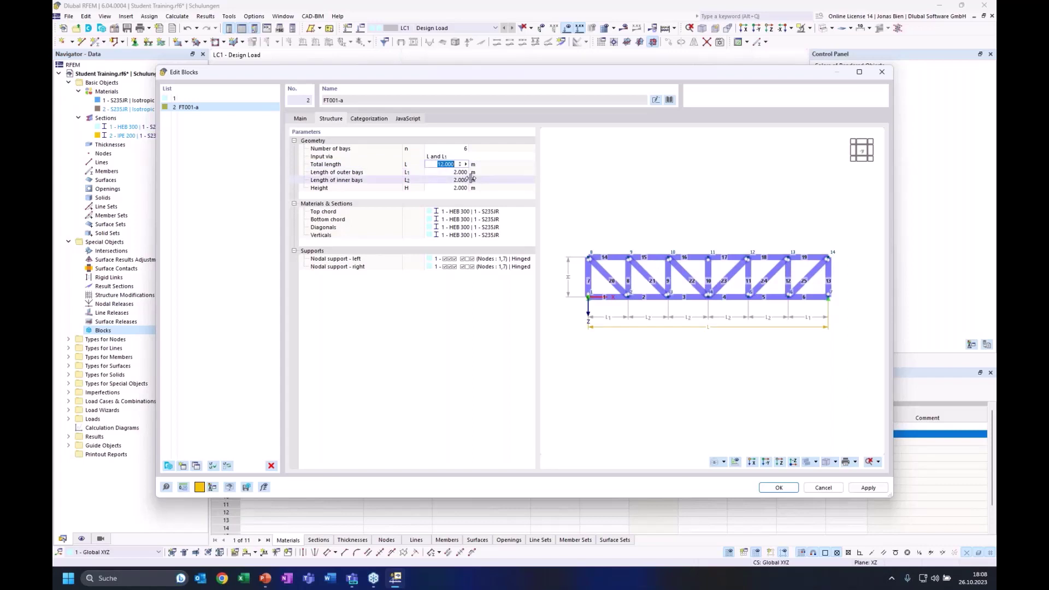
{"action": "type", "text": "18"}
{"action": "left_click", "coordinate": [460, 180]}
{"action": "left_click", "coordinate": [460, 172]}
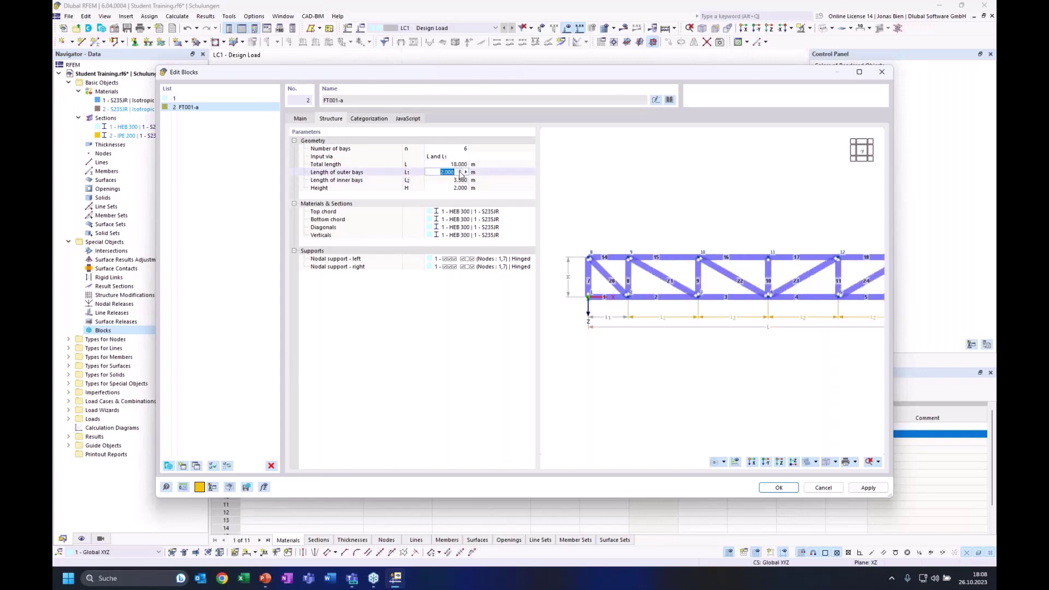
{"action": "type", "text": "3"}
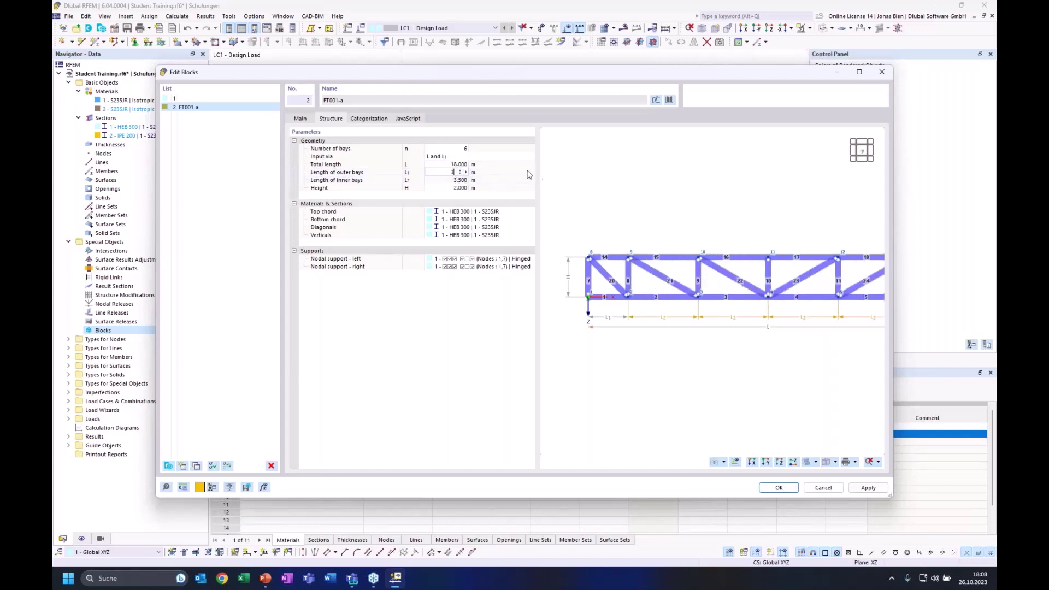
{"action": "left_click", "coordinate": [438, 182]}
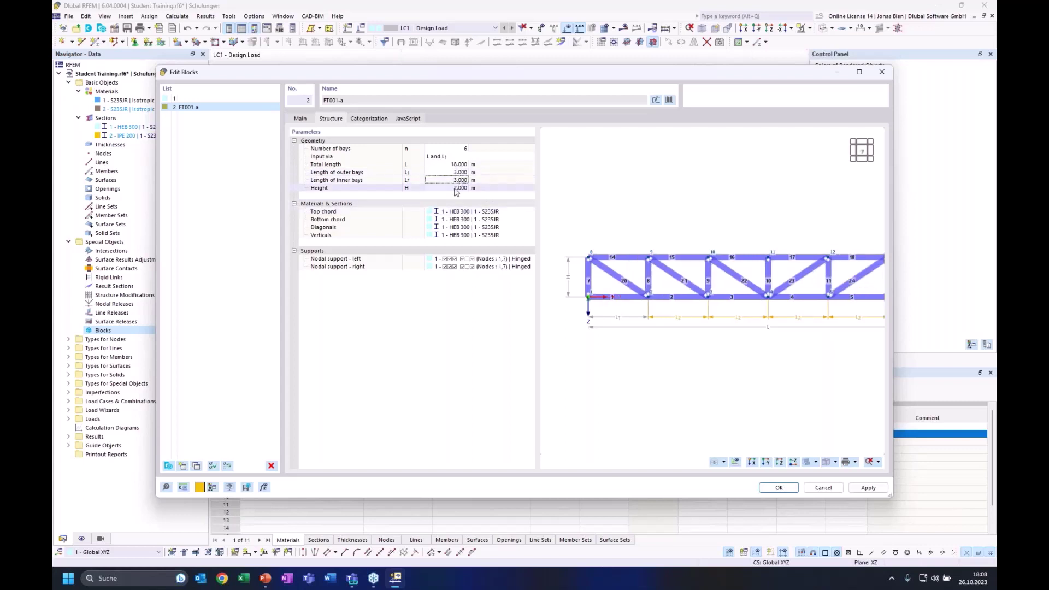
{"action": "left_click", "coordinate": [459, 159]}
{"action": "left_click", "coordinate": [477, 157]}
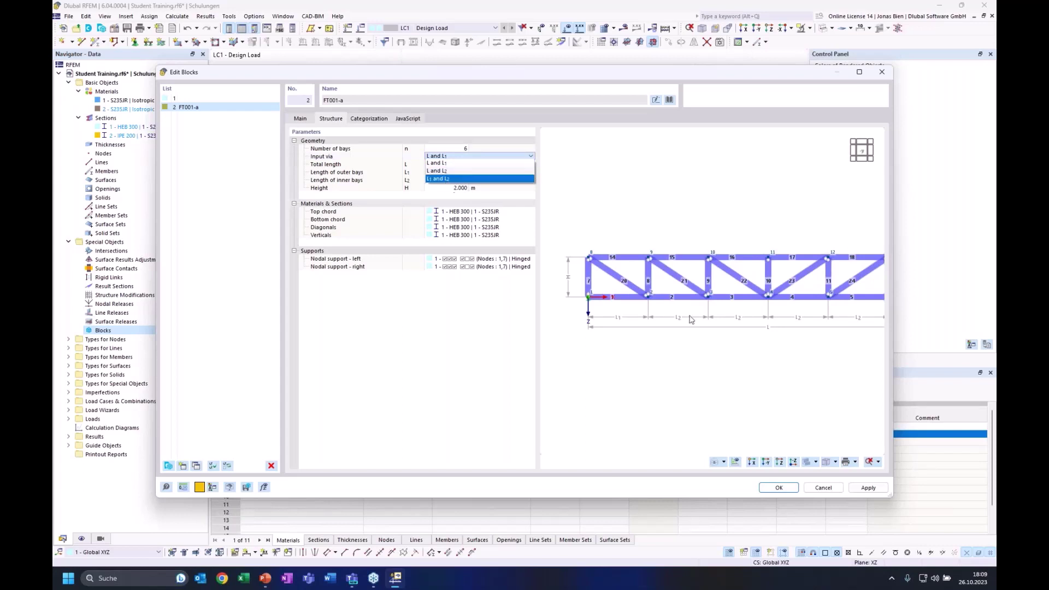
{"action": "left_click", "coordinate": [467, 189]}
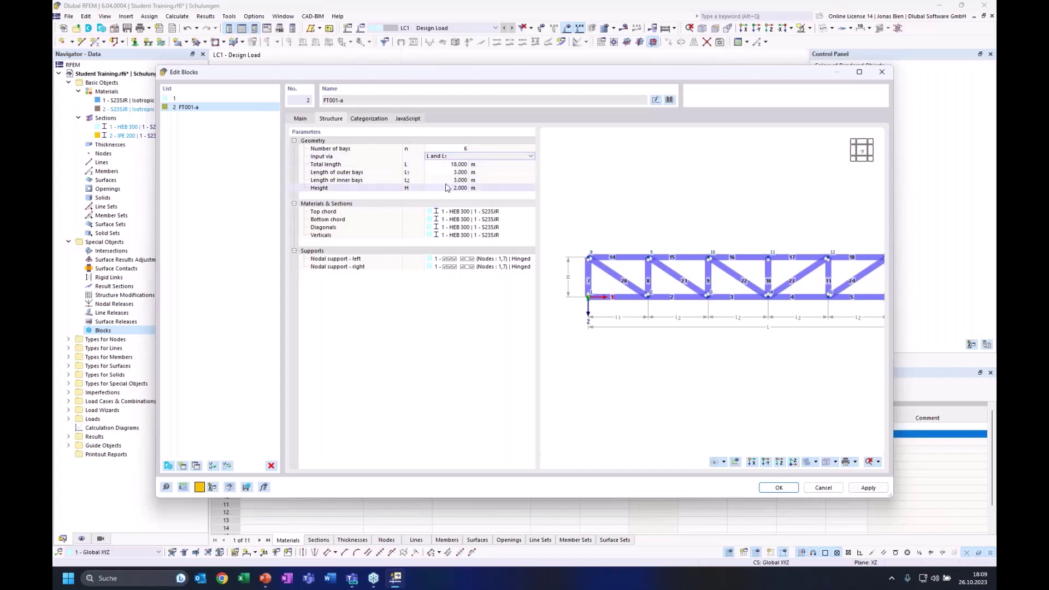
{"action": "left_click", "coordinate": [448, 157]}
{"action": "left_click", "coordinate": [447, 157]}
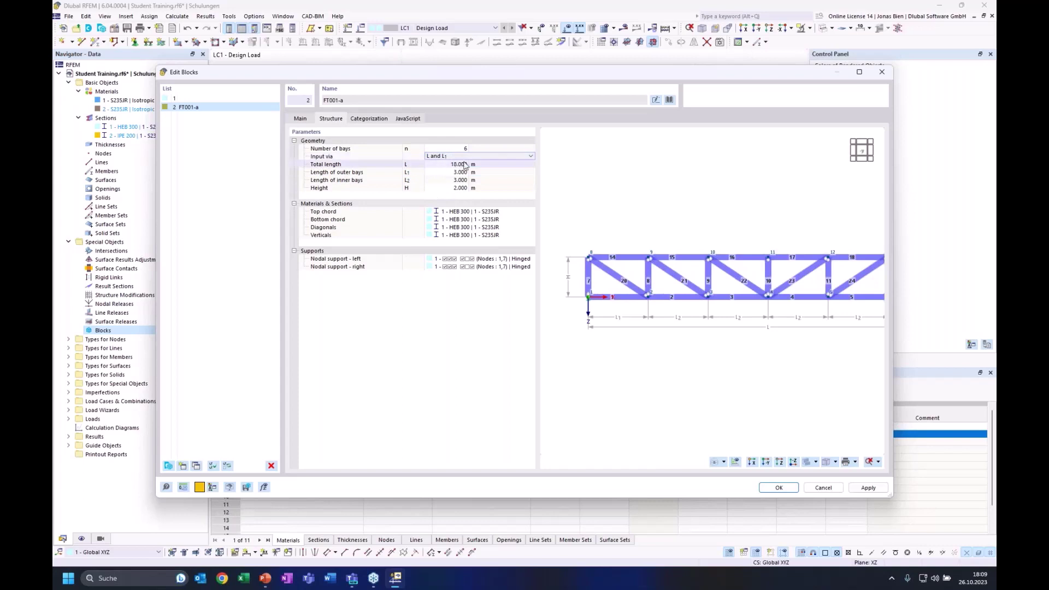
- Set the truss height to 2.5 m and check the whole truss in the preview
{"action": "left_click", "coordinate": [459, 189]}
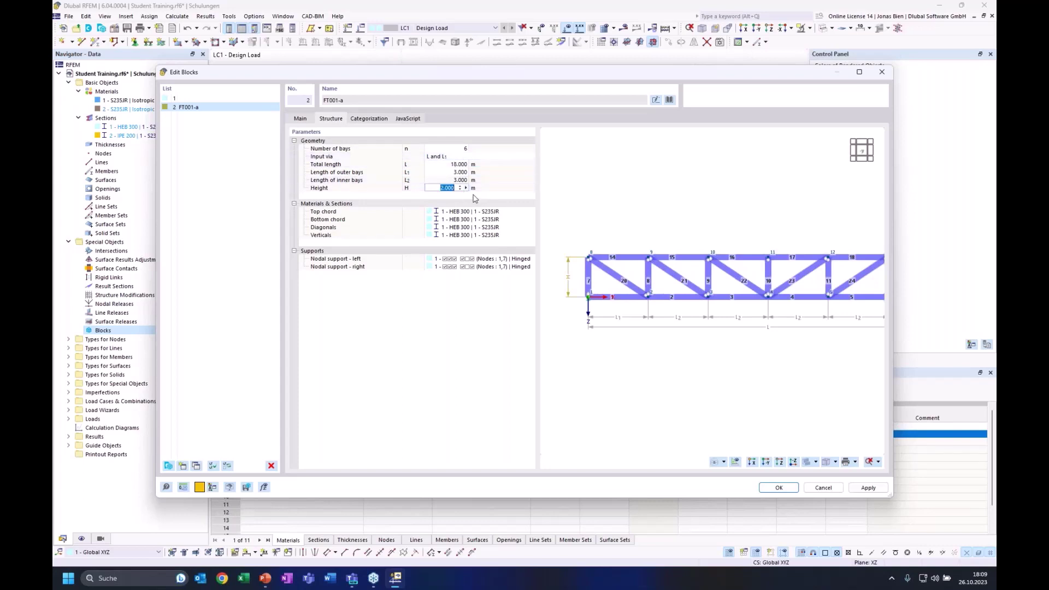
{"action": "type", "text": "2,5"}
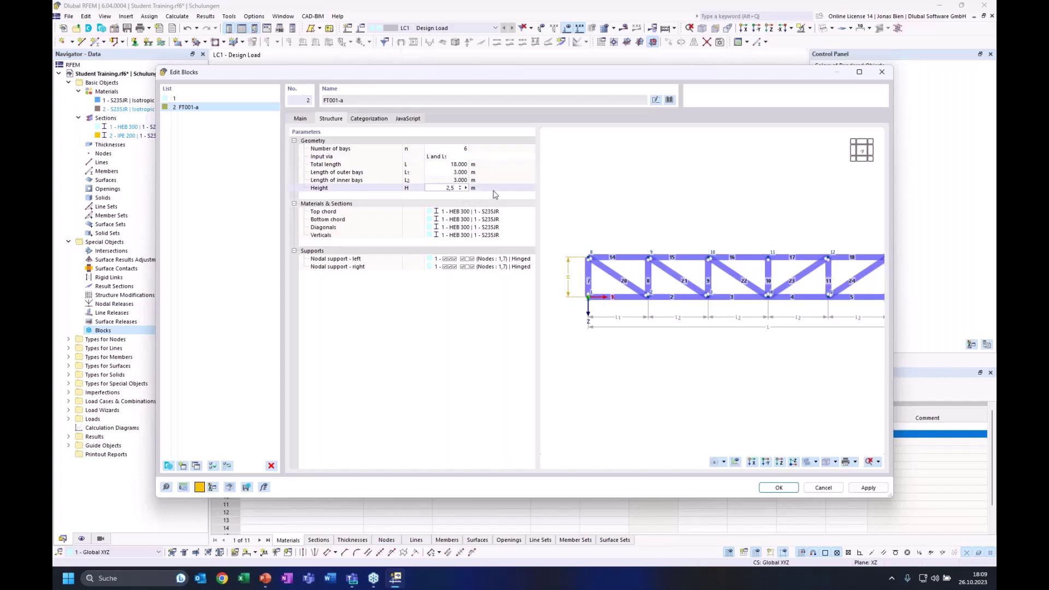
{"action": "key", "text": "Tab"}
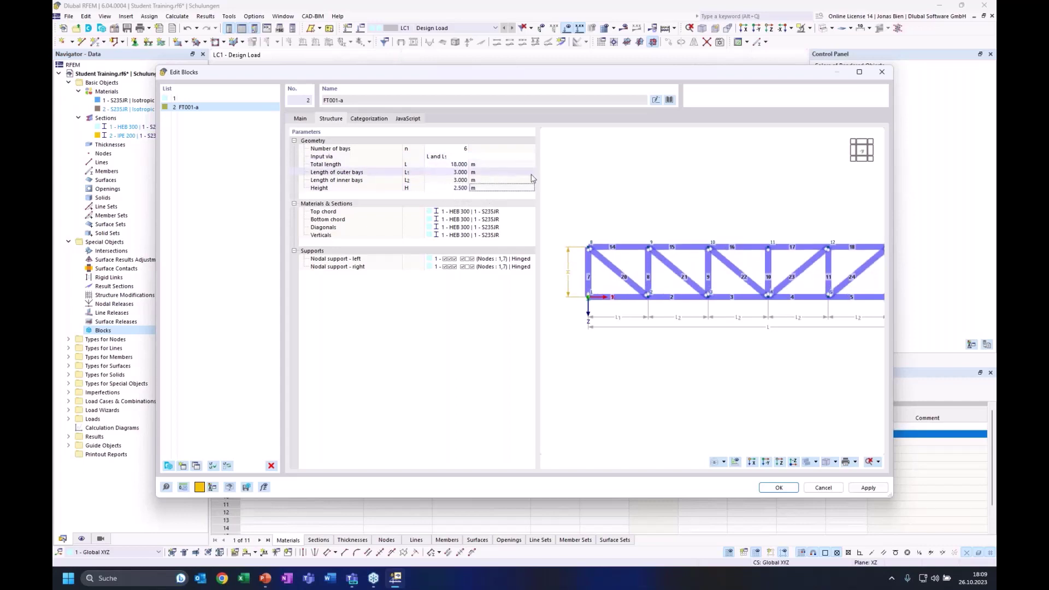
{"action": "middle_click_drag", "start_coordinate": [714, 205], "coordinate": [705, 205]}
{"action": "scroll", "coordinate": [703, 205], "scroll_direction": "down", "scroll_amount": 2}
{"action": "scroll", "coordinate": [704, 206], "scroll_direction": "up", "scroll_amount": 1}
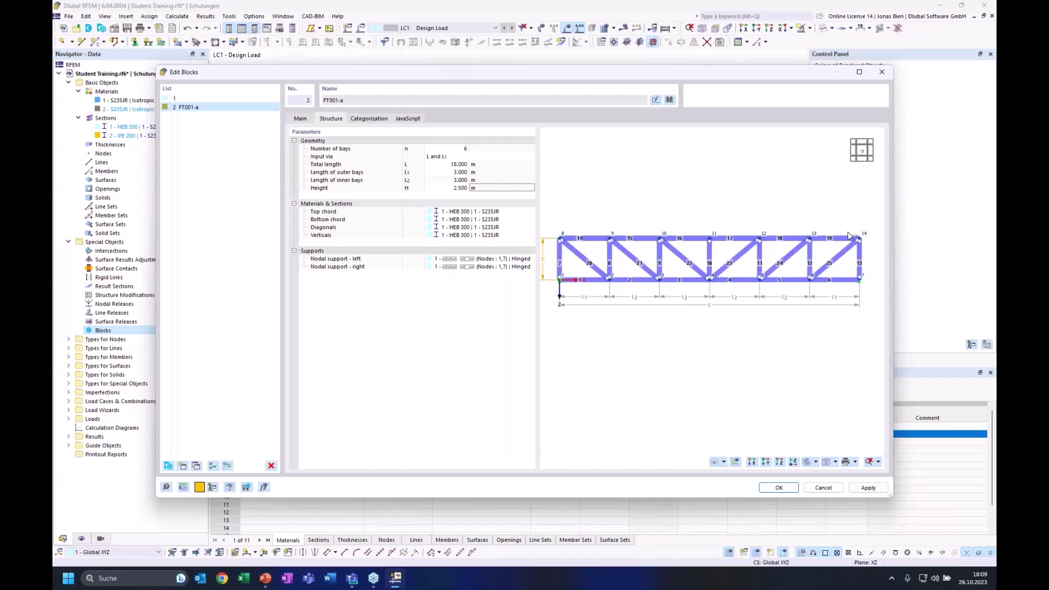
- Change the section used by the top chord to HEA 300, choosing the Euronorm 53-62; DIN 1025-3 SZS variant
{"action": "left_click", "coordinate": [464, 212]}
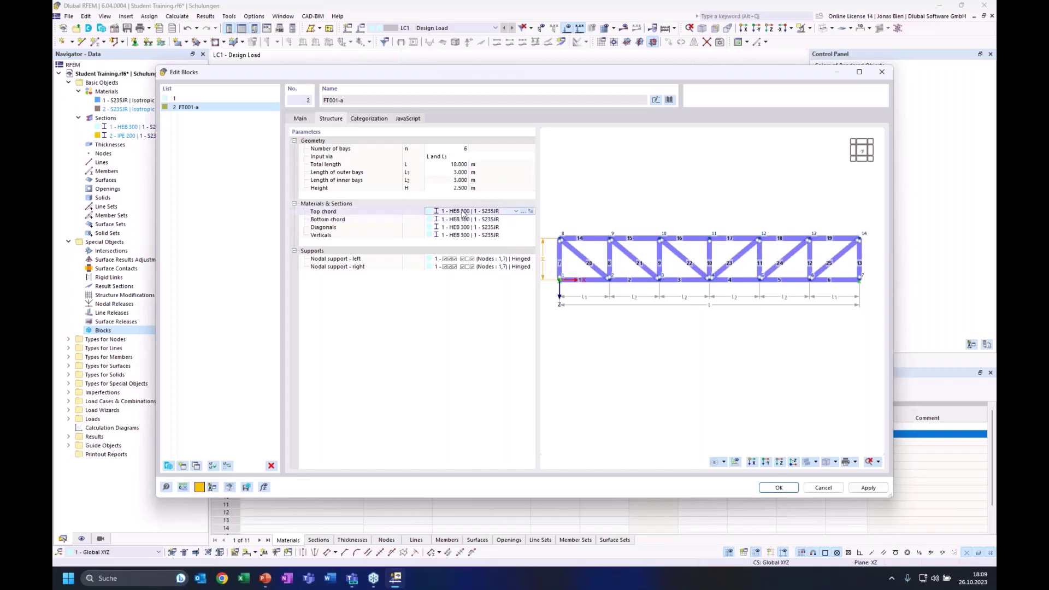
{"action": "left_click", "coordinate": [530, 211]}
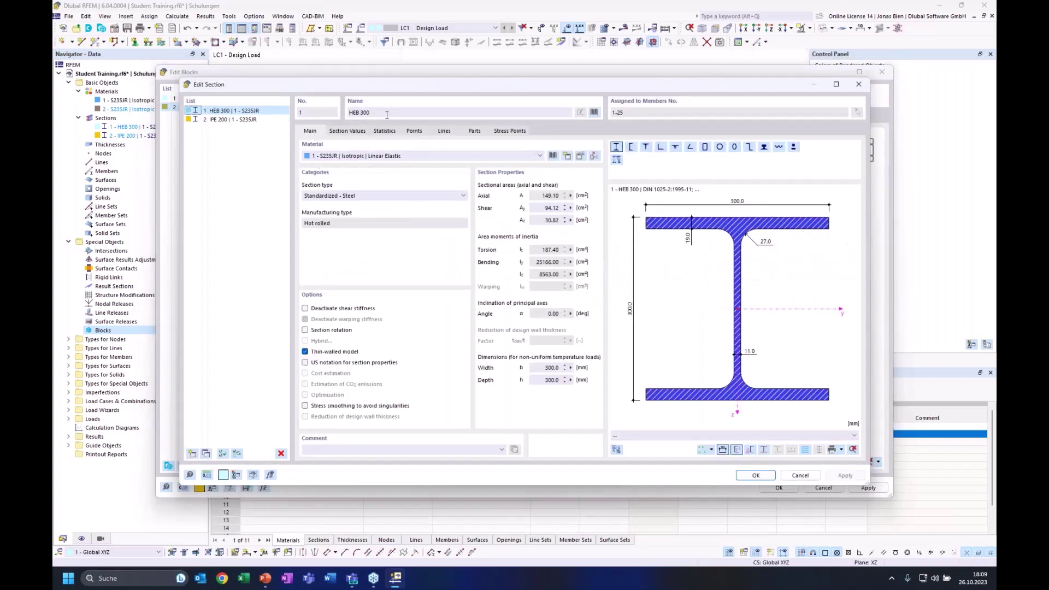
{"action": "left_click", "coordinate": [358, 112]}
{"action": "type", "text": "A"}
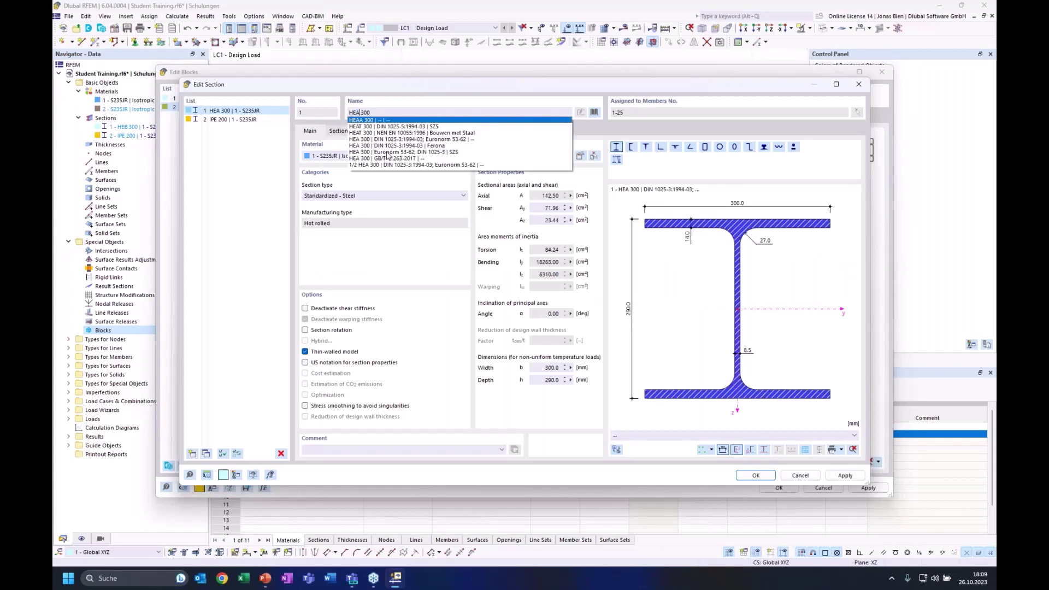
{"action": "left_click", "coordinate": [387, 152]}
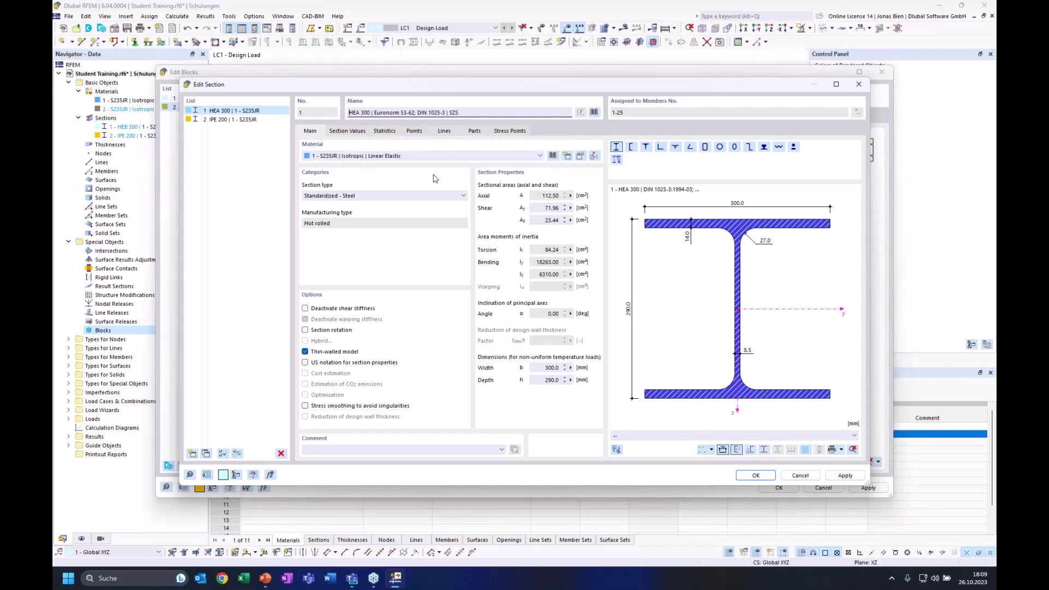
{"action": "left_click", "coordinate": [756, 475]}
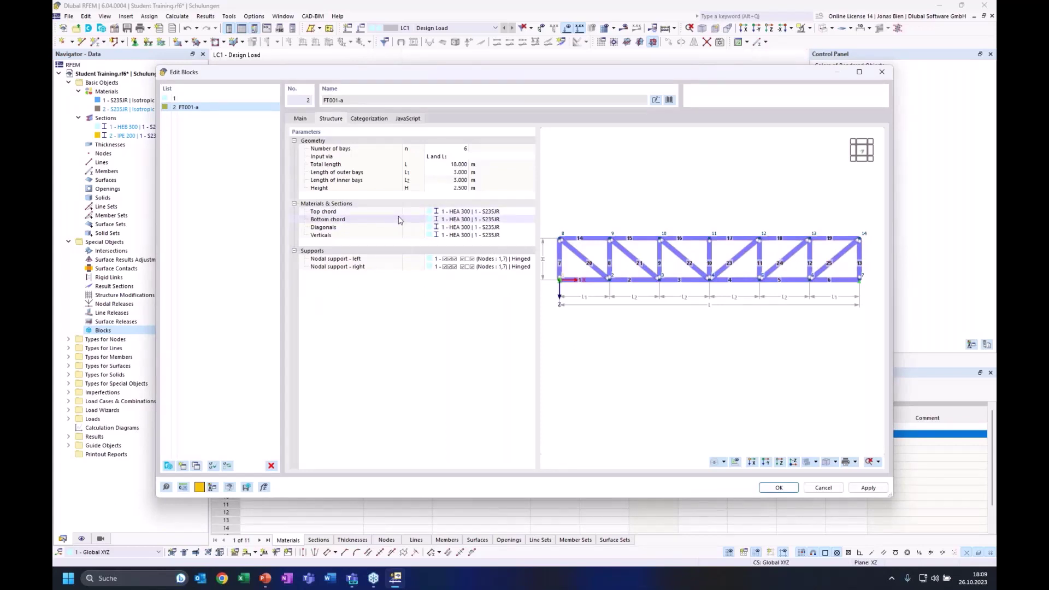
- Assign section 2 to the truss diagonals and change its profile to IPE 160
{"action": "left_click", "coordinate": [519, 227]}
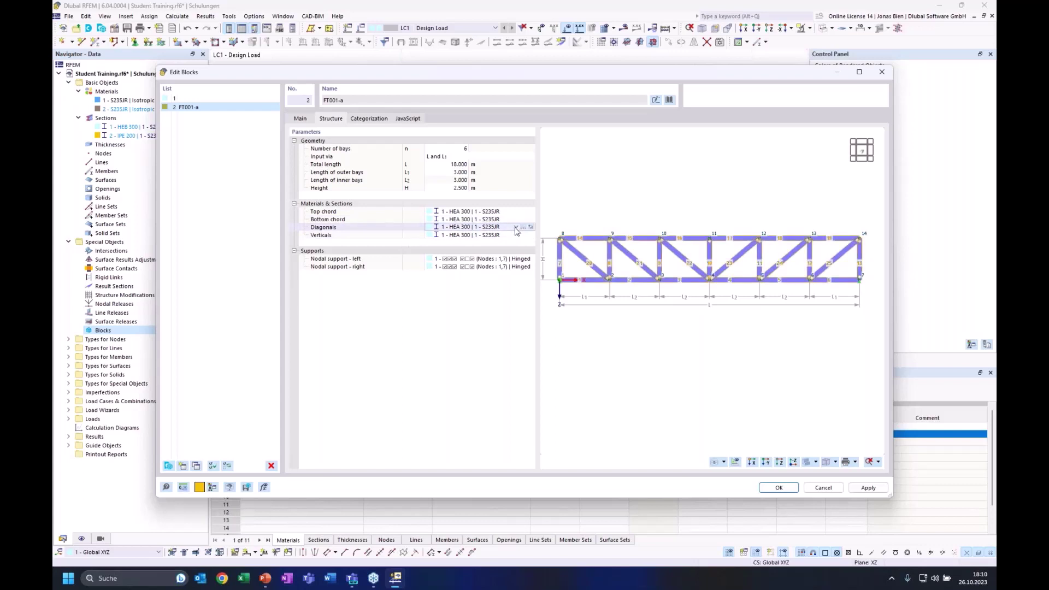
{"action": "left_click", "coordinate": [516, 228]}
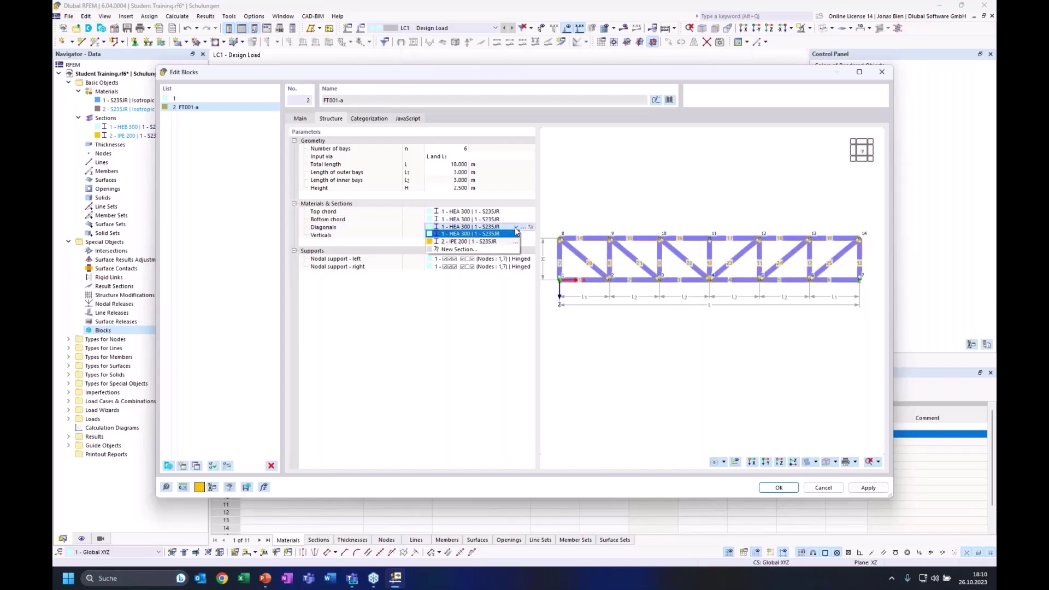
{"action": "left_click", "coordinate": [469, 242]}
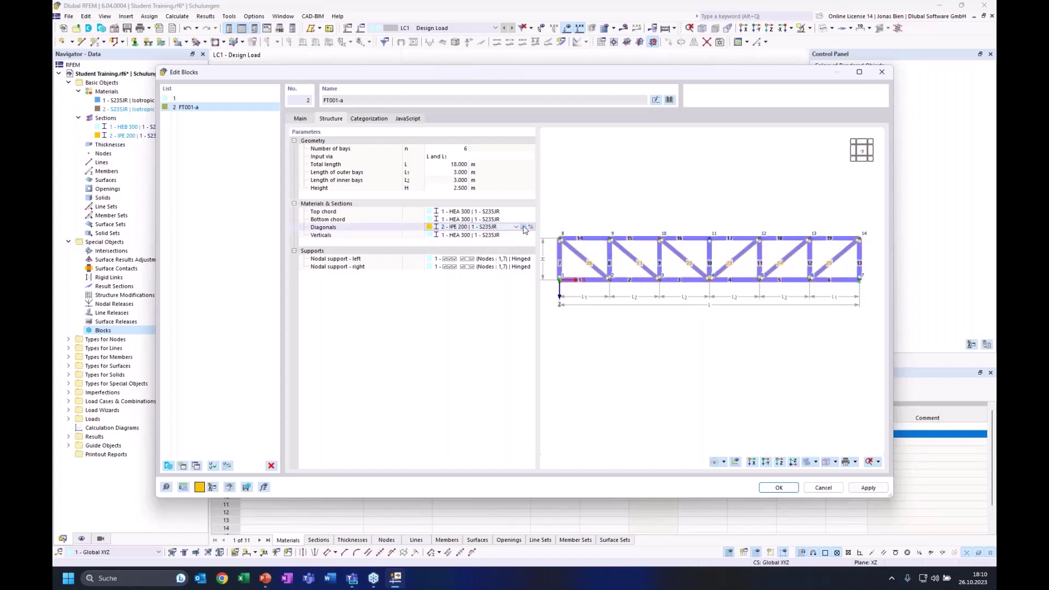
{"action": "left_click", "coordinate": [524, 227]}
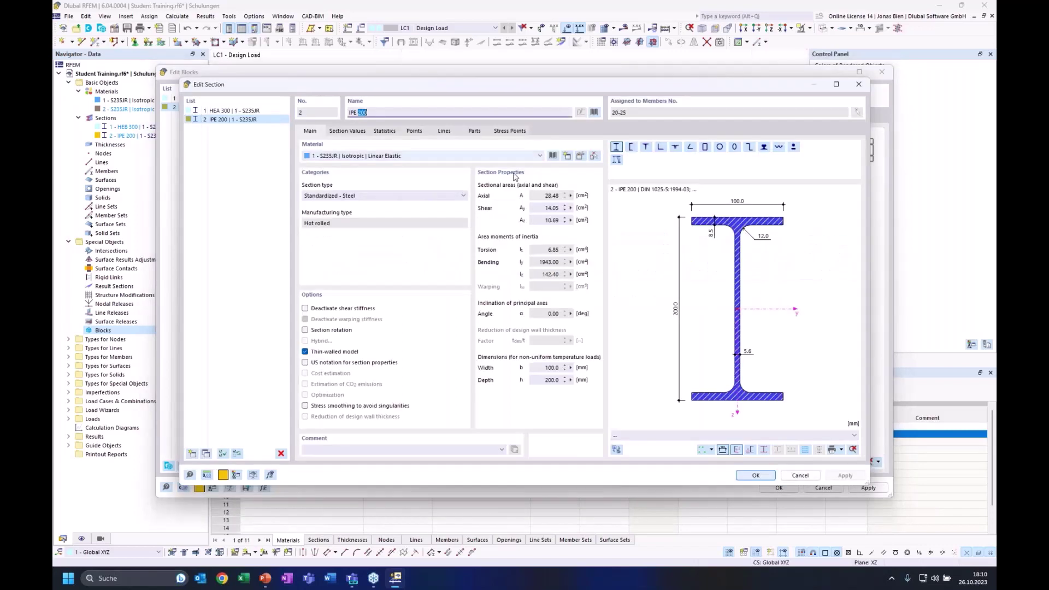
{"action": "type", "text": "160"}
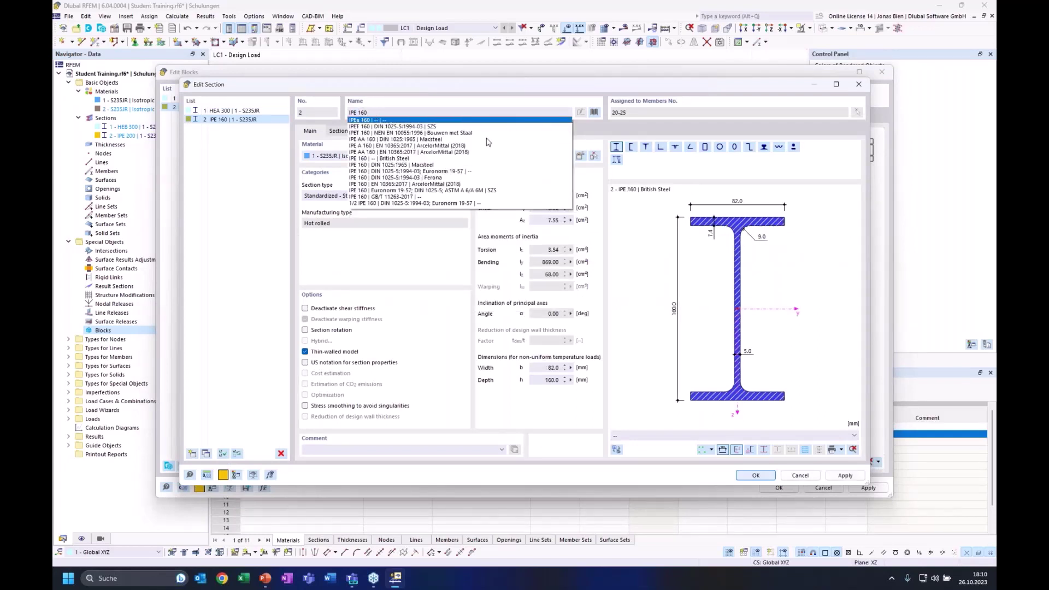
{"action": "left_click", "coordinate": [267, 228]}
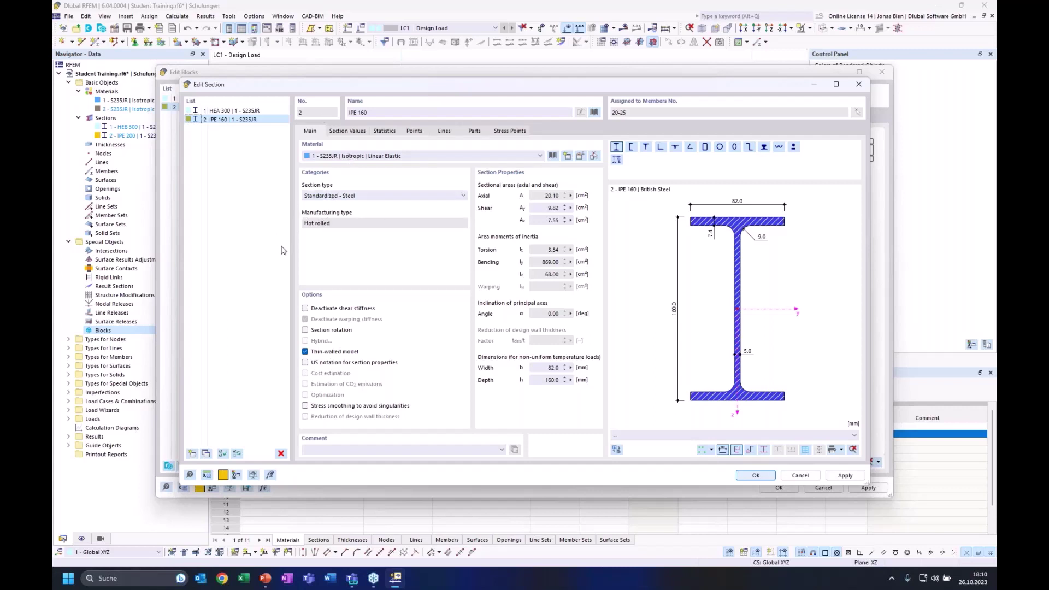
- Duplicate the IPE 160 section and change the copy to HEA 160 per DIN 1025-3:1994-03; Euronorm 53-62
{"action": "left_click", "coordinate": [206, 453]}
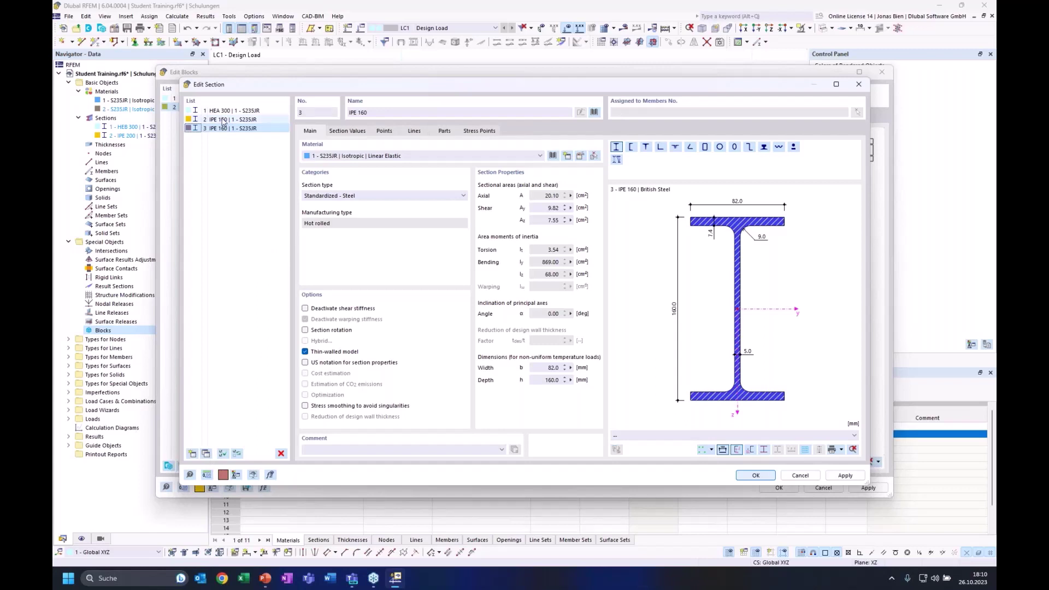
{"action": "double_click", "coordinate": [353, 112]}
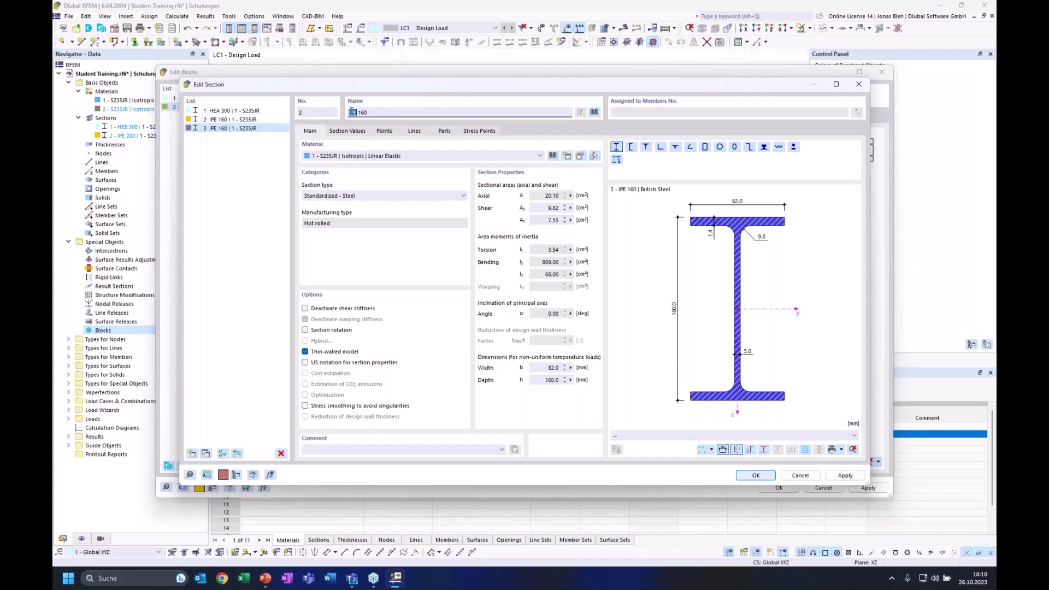
{"action": "type", "text": "H"}
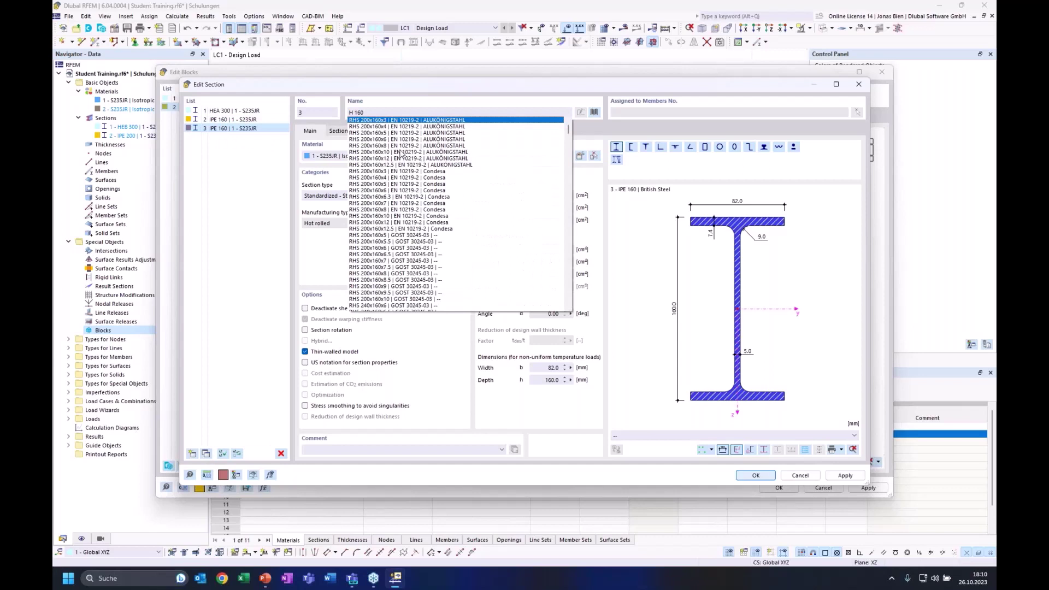
{"action": "type", "text": "EA"}
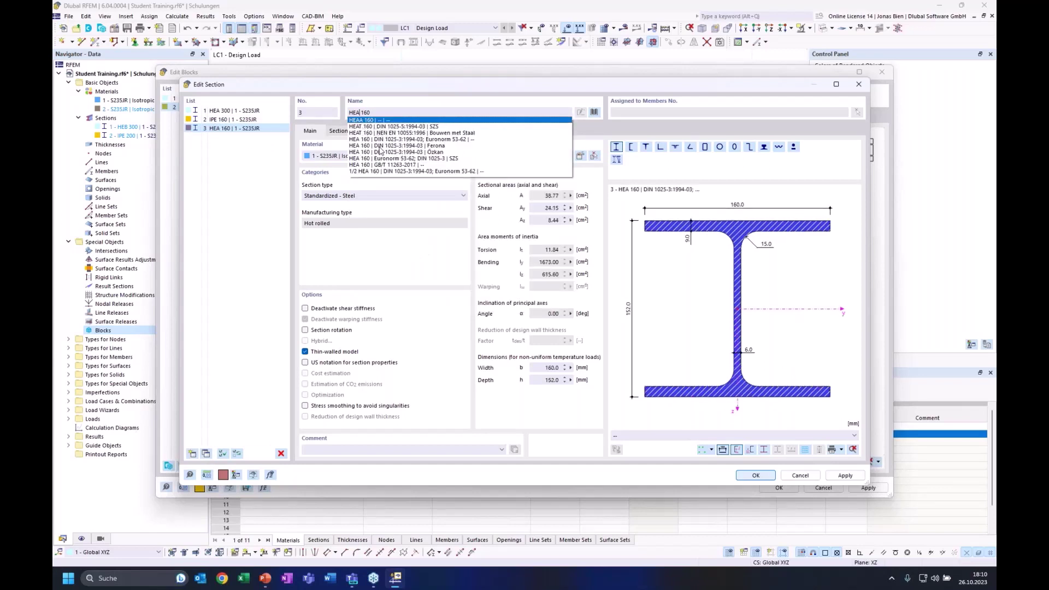
{"action": "left_click", "coordinate": [383, 143]}
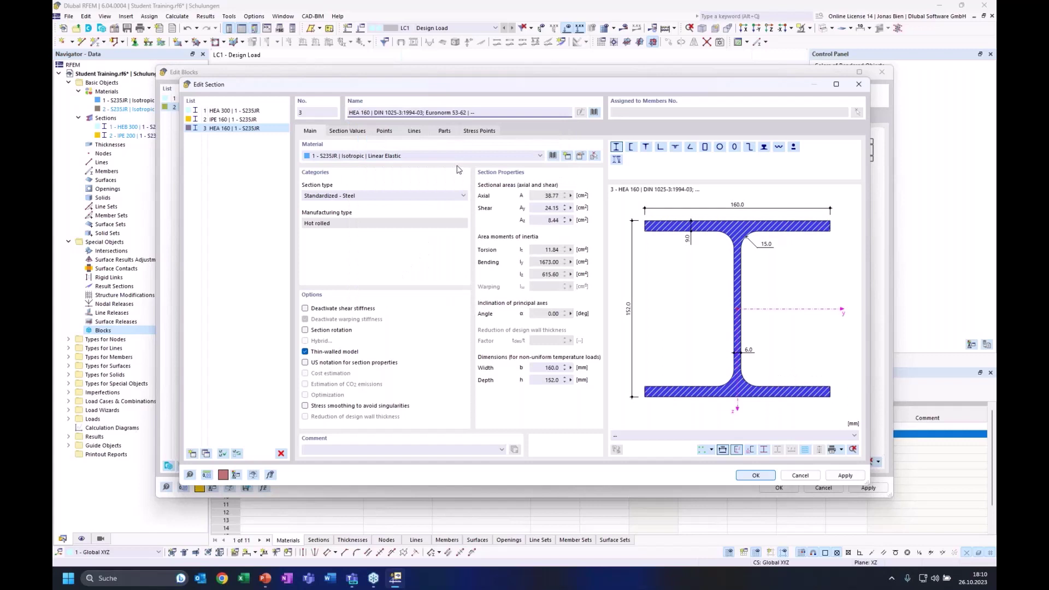
{"action": "left_click", "coordinate": [755, 475]}
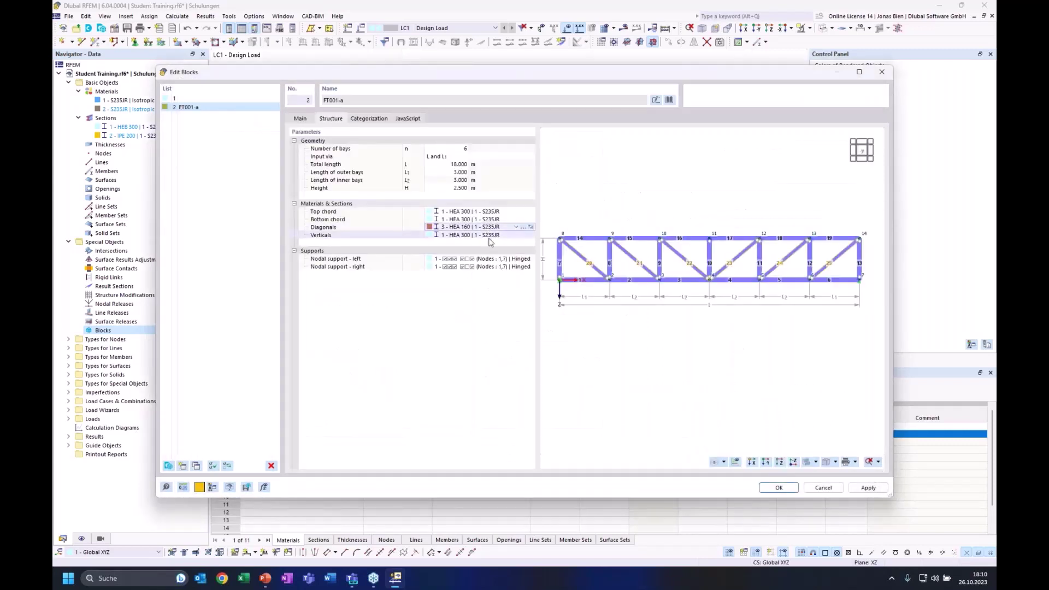
- Assign the IPE 160 section to the truss diagonals and HEA 160 to the verticals, and generate the block
{"action": "left_click", "coordinate": [514, 227]}
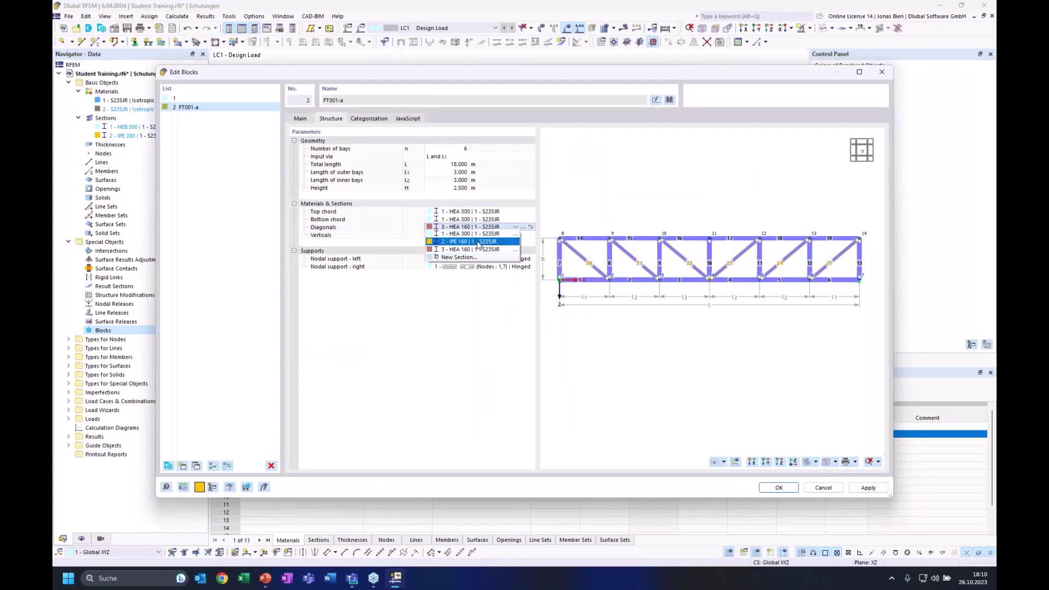
{"action": "left_click", "coordinate": [478, 242]}
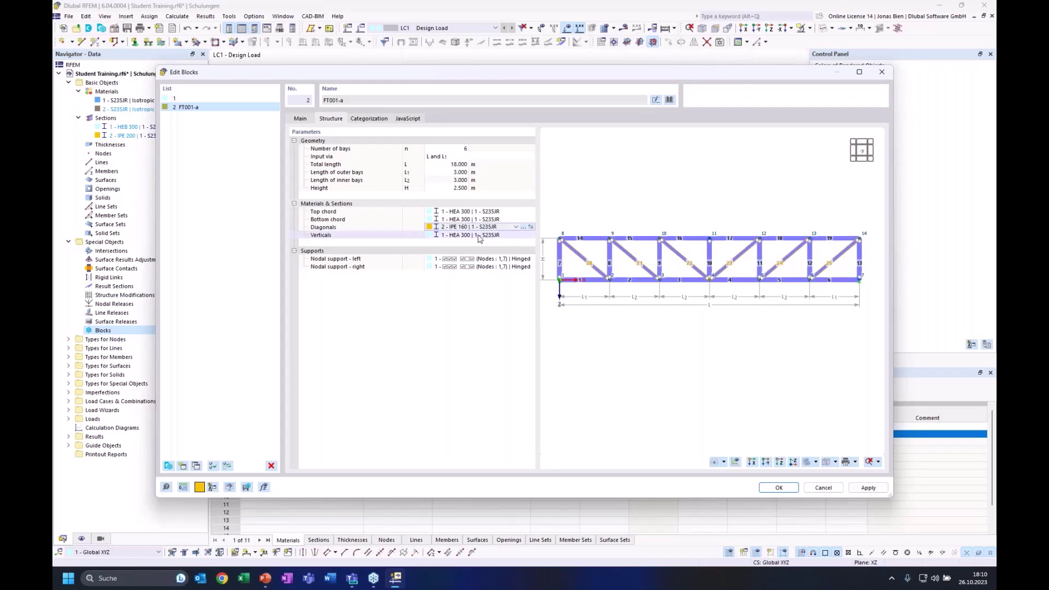
{"action": "left_click", "coordinate": [479, 238]}
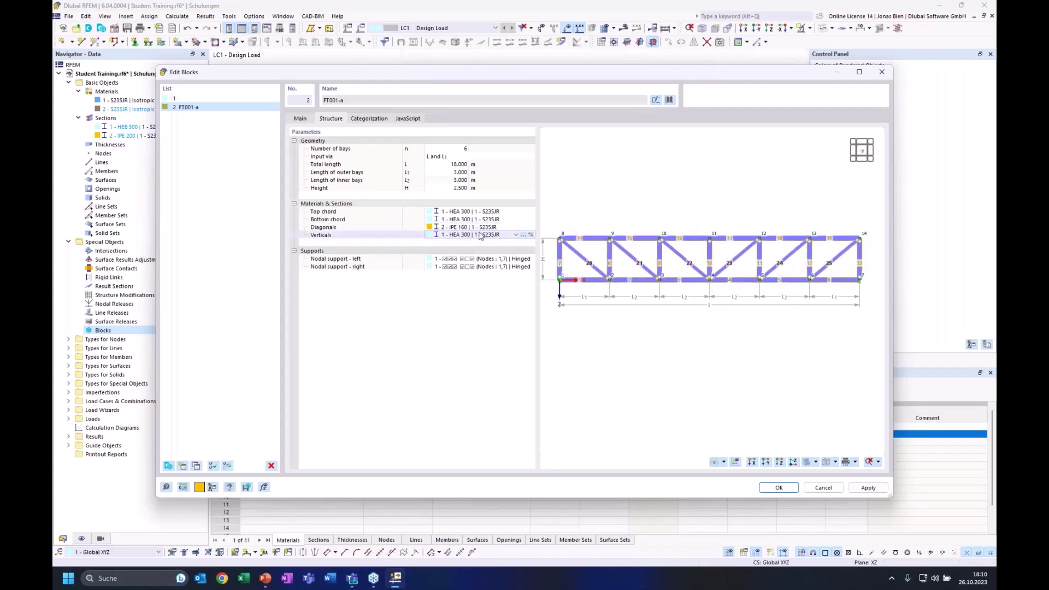
{"action": "left_click", "coordinate": [479, 236]}
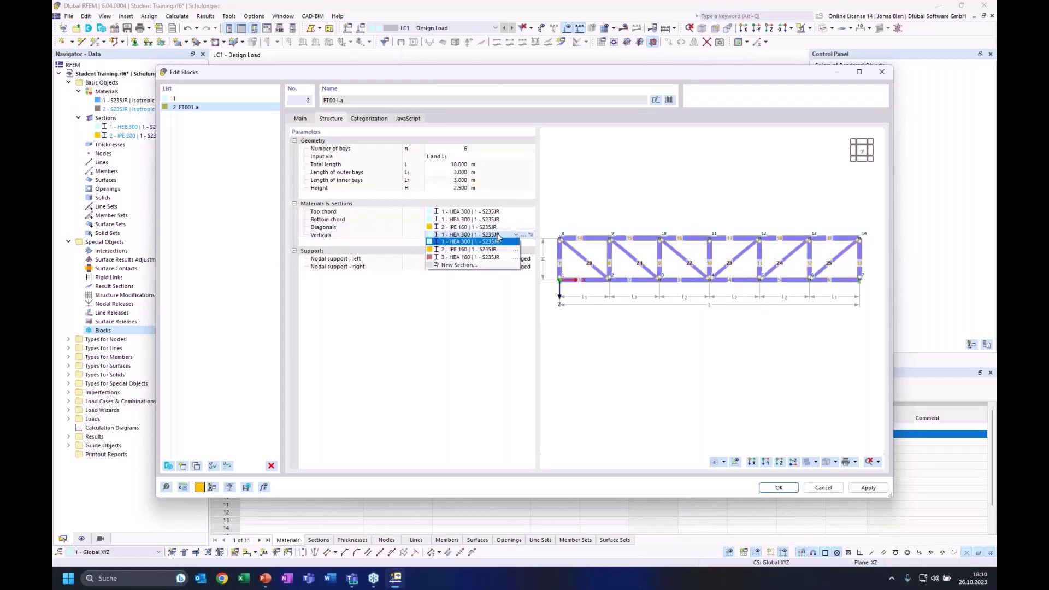
{"action": "left_click", "coordinate": [463, 259]}
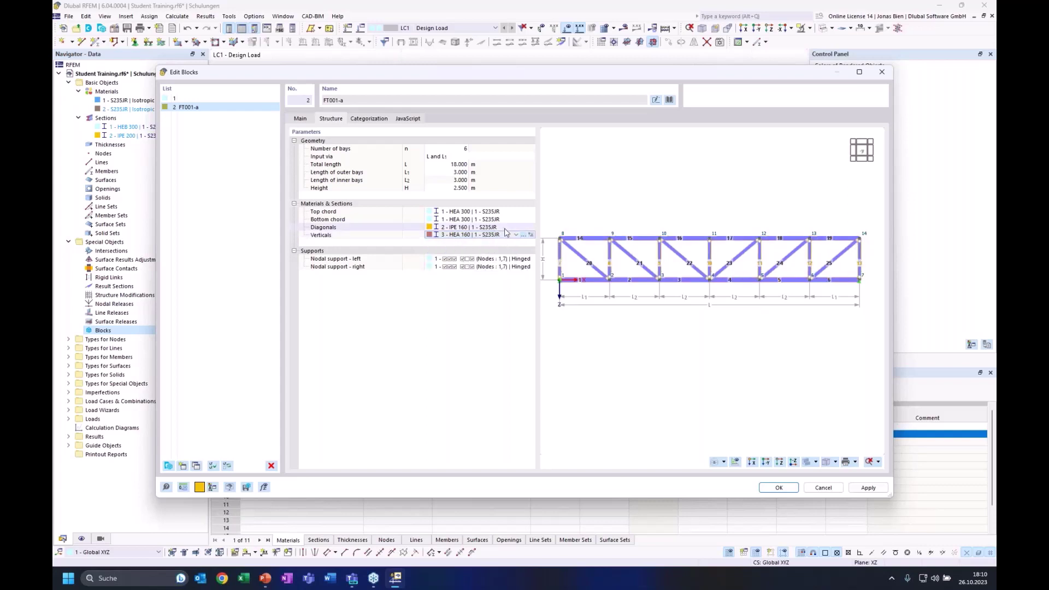
{"action": "left_click", "coordinate": [780, 487]}
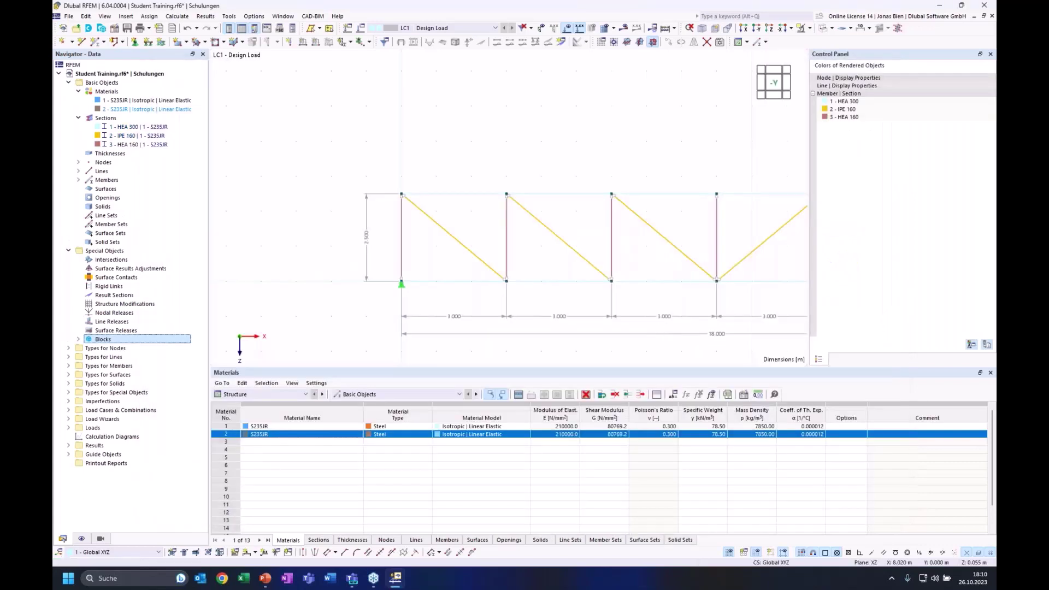
- Show the generated truss members with their solid section shapes and inspect the whole structure in a tilted 3D view
{"action": "middle_click_drag", "start_coordinate": [589, 281], "coordinate": [576, 280]}
{"action": "scroll", "coordinate": [579, 279], "scroll_direction": "down", "scroll_amount": 2}
{"action": "middle_click_drag", "start_coordinate": [686, 263], "coordinate": [564, 262]}
{"action": "scroll", "coordinate": [566, 264], "scroll_direction": "down", "scroll_amount": 2}
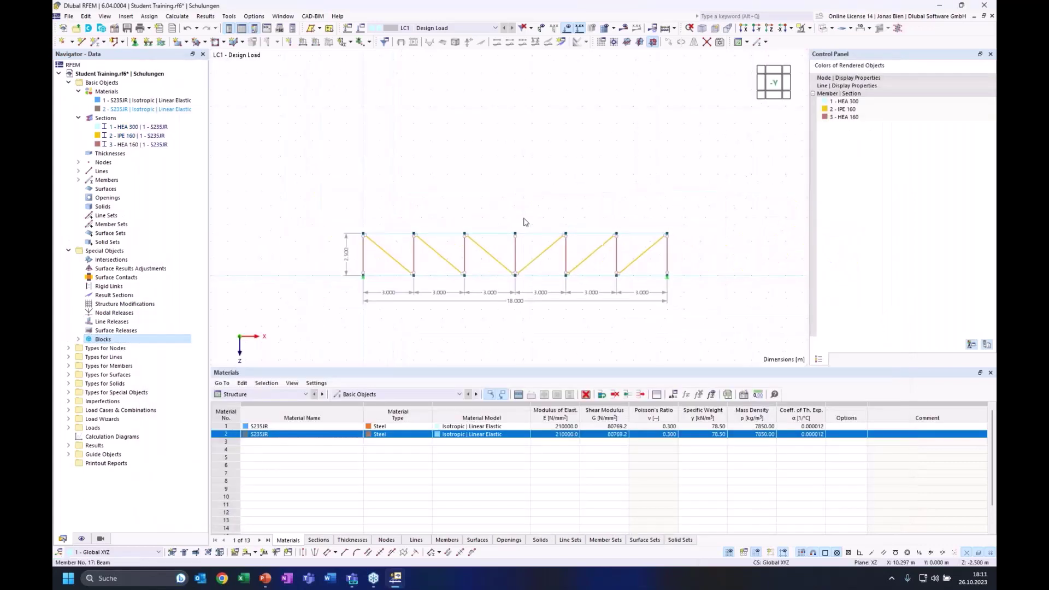
{"action": "middle_click_drag", "start_coordinate": [523, 218], "coordinate": [532, 192]}
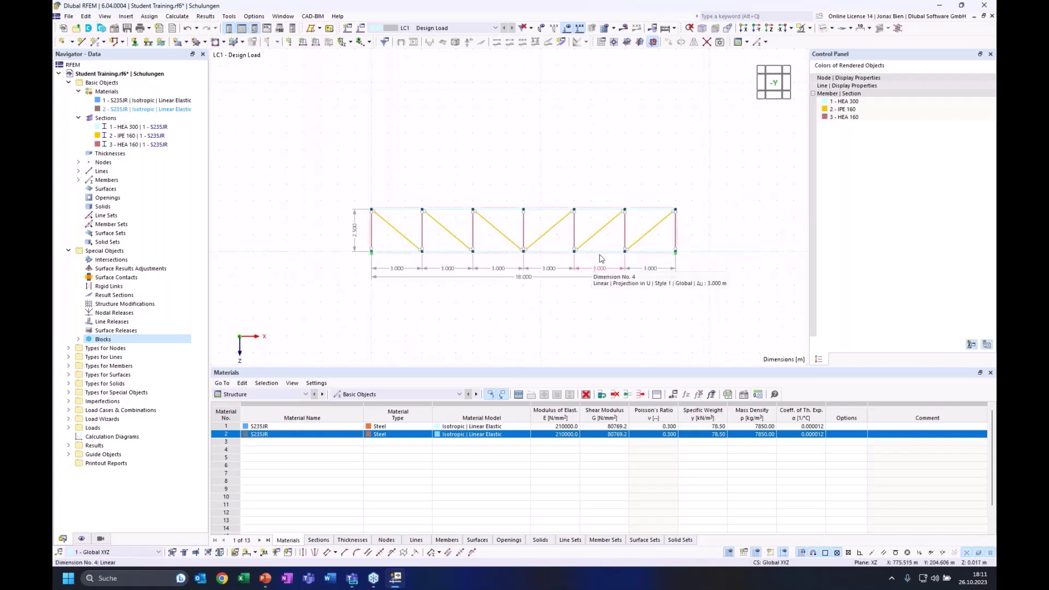
{"action": "left_click", "coordinate": [825, 29]}
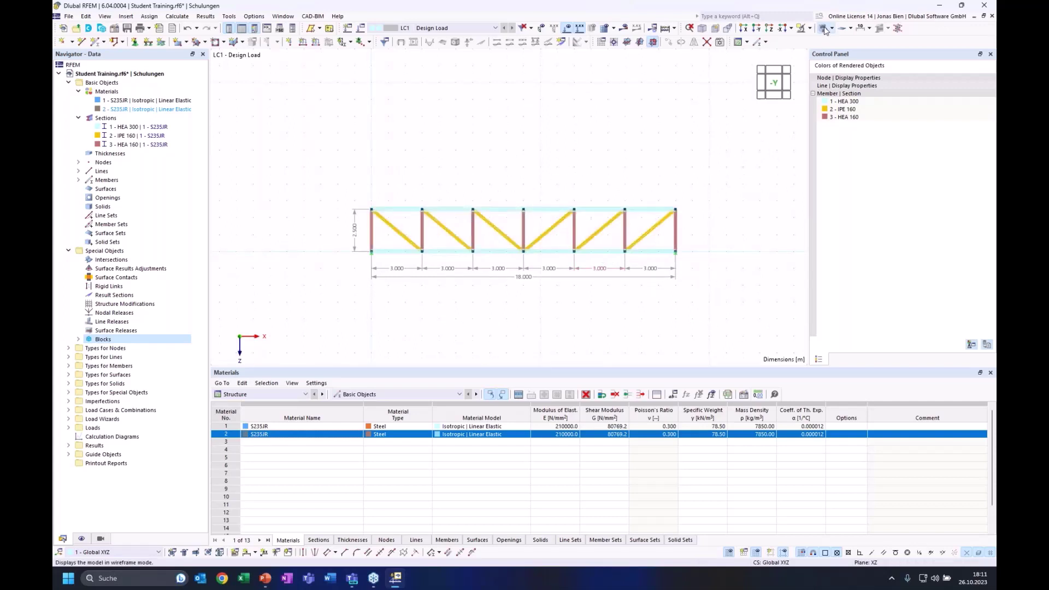
{"action": "left_click", "coordinate": [825, 30]}
{"action": "mouse_move", "coordinate": [590, 173]}
{"action": "middle_mouse_down", "text": "ctrl"}
{"action": "mouse_move", "coordinate": [597, 178]}
{"action": "mouse_move", "coordinate": [572, 211]}
{"action": "middle_mouse_up", "text": "ctrl"}
{"action": "scroll", "coordinate": [520, 239], "scroll_direction": "up", "scroll_amount": 2}
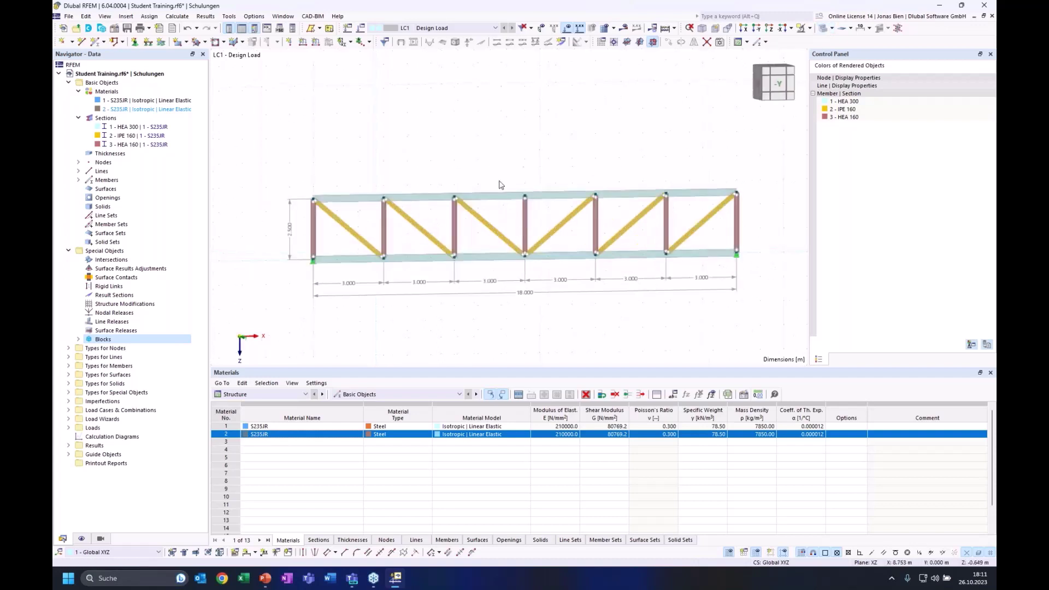
{"action": "middle_click_drag", "start_coordinate": [494, 186], "coordinate": [473, 197], "text": "ctrl"}
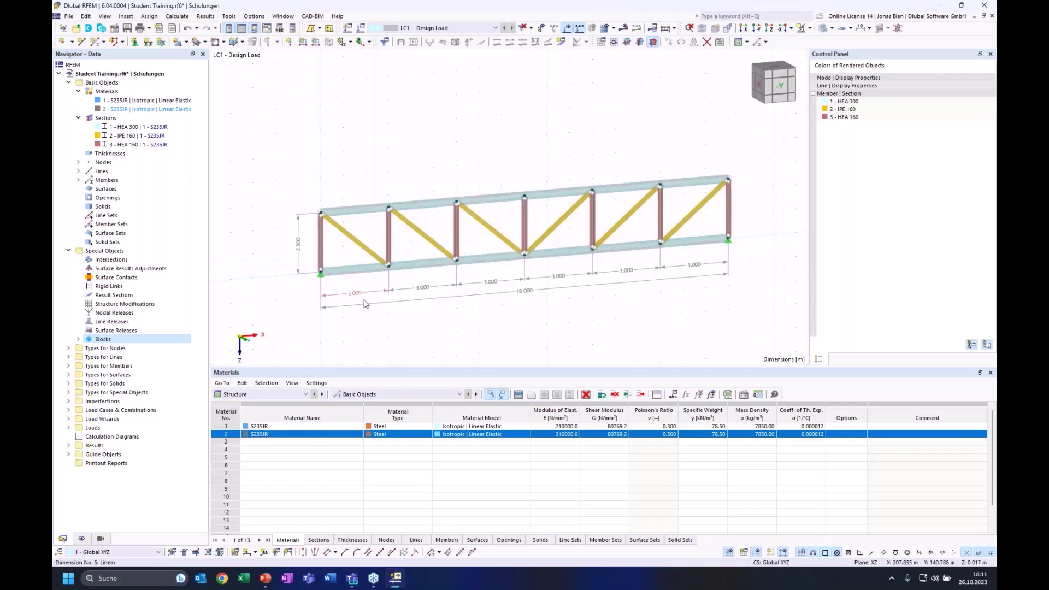
- Reopen block FT001-a for editing and review its geometry, section and support parameters
{"action": "left_click", "coordinate": [79, 340]}
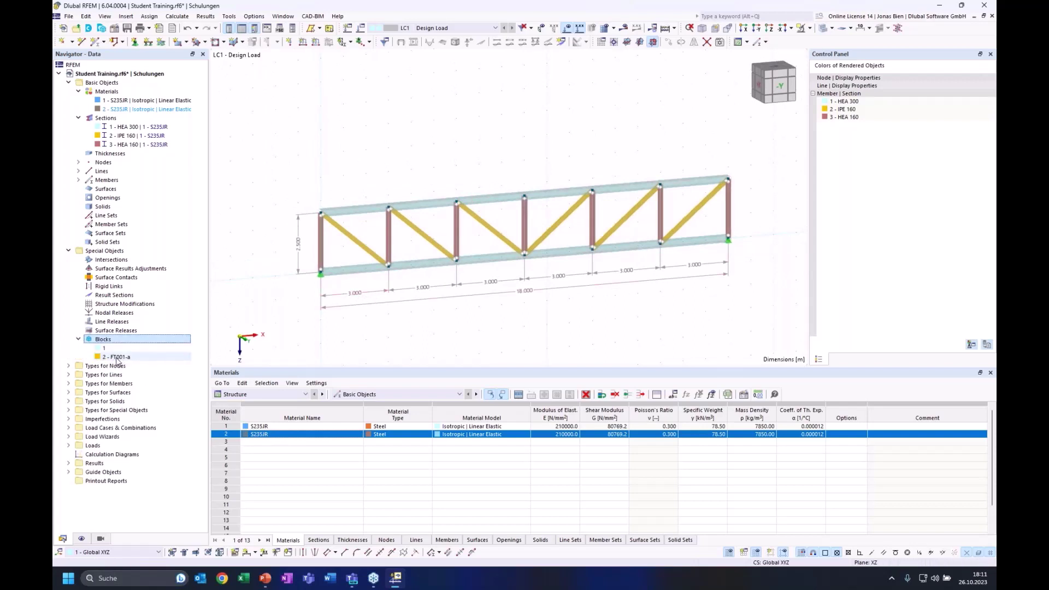
{"action": "left_click", "coordinate": [128, 358]}
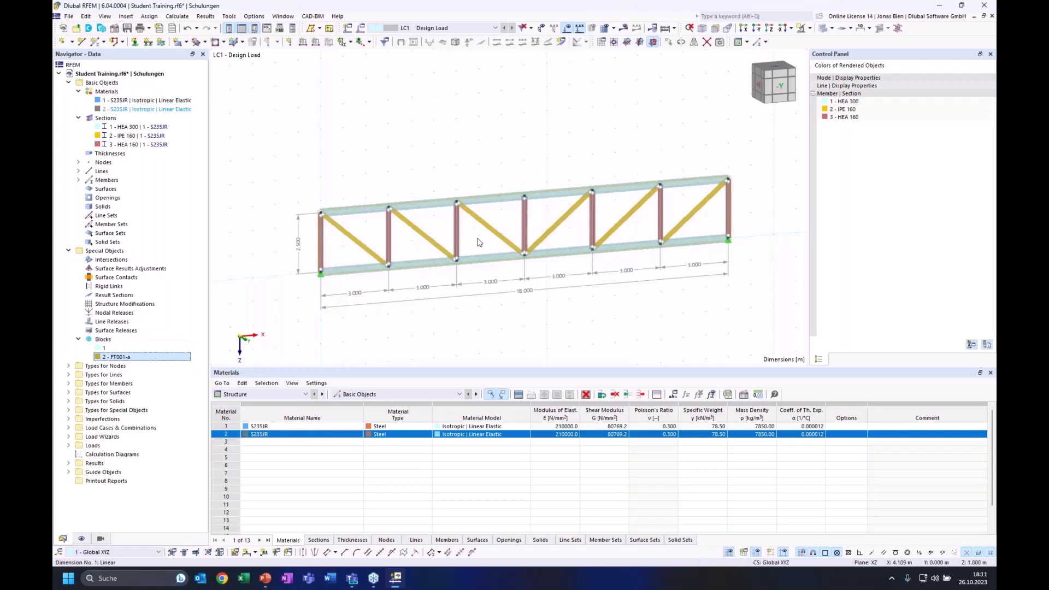
{"action": "double_click", "coordinate": [125, 359]}
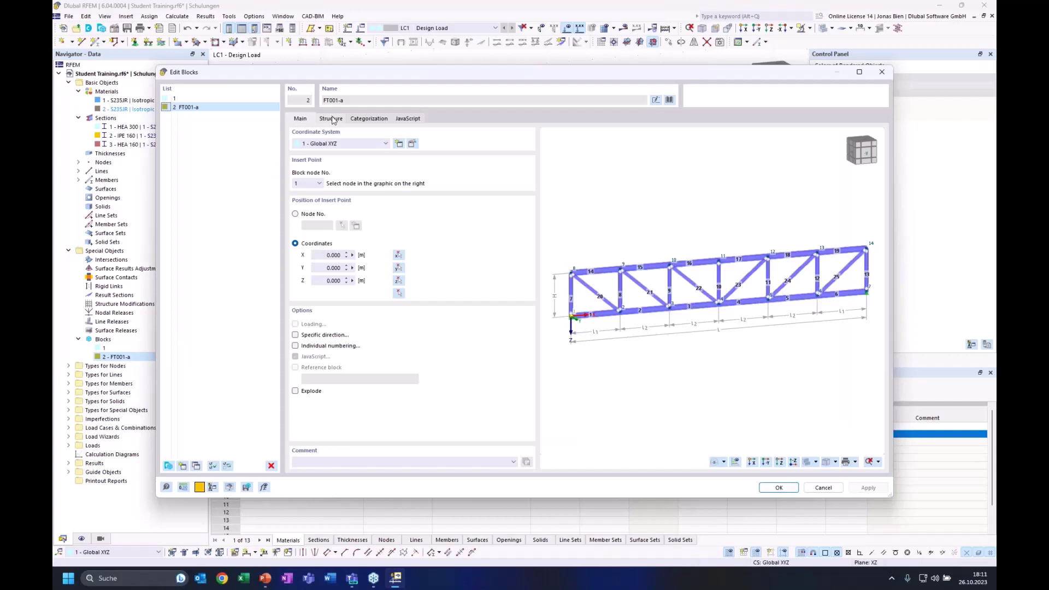
{"action": "left_click", "coordinate": [331, 119]}
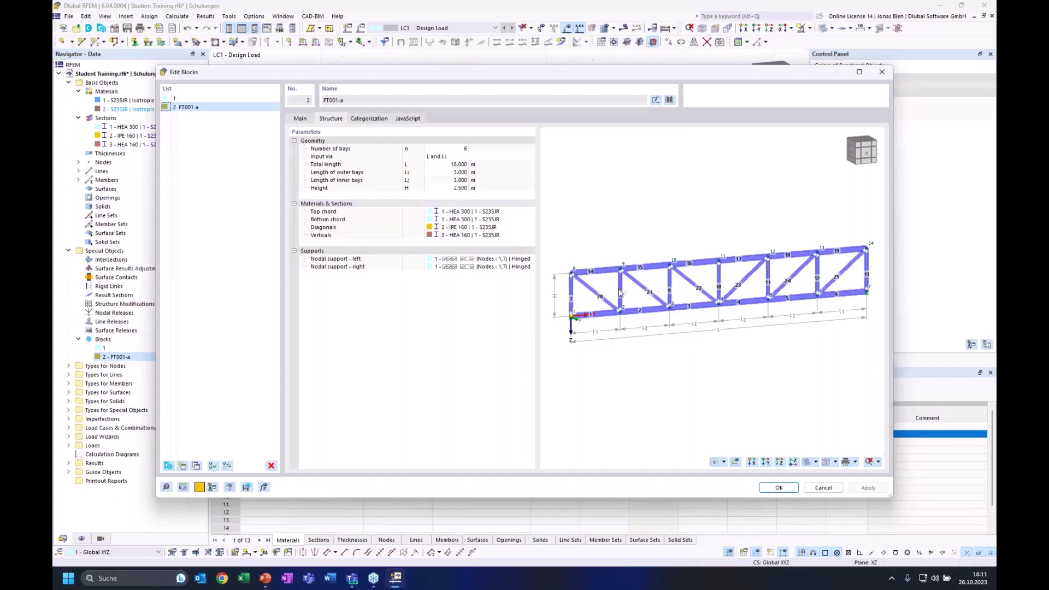
- Look through the block's JavaScript code, from the parameter definitions to the creation of nodes, hinges and members
{"action": "left_click", "coordinate": [408, 118]}
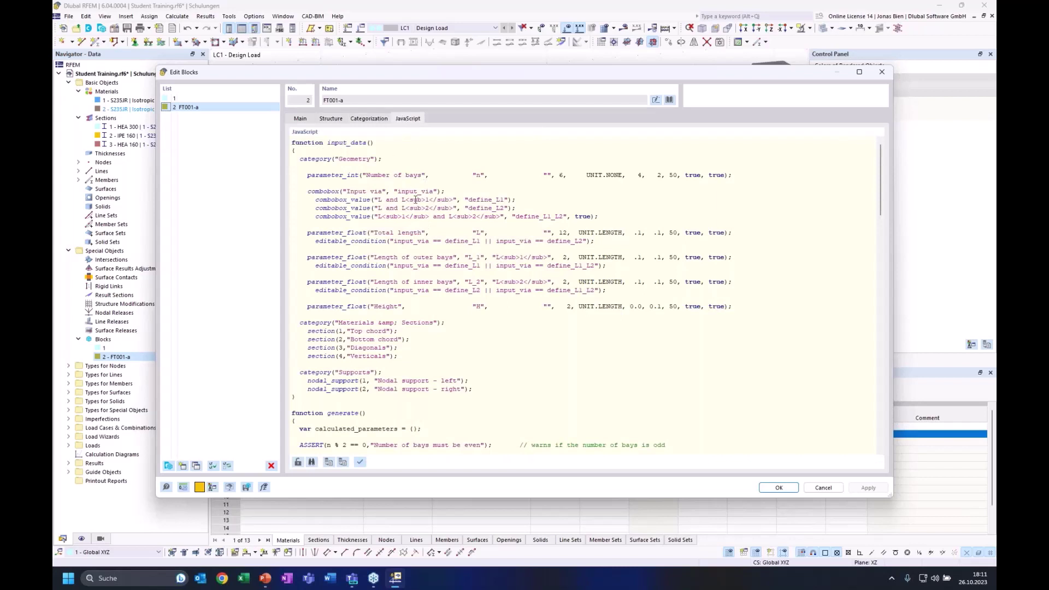
{"action": "scroll", "coordinate": [416, 200], "scroll_direction": "down", "scroll_amount": 2}
{"action": "scroll", "coordinate": [415, 200], "scroll_direction": "up", "scroll_amount": 2}
{"action": "scroll", "coordinate": [413, 201], "scroll_direction": "down", "scroll_amount": 10}
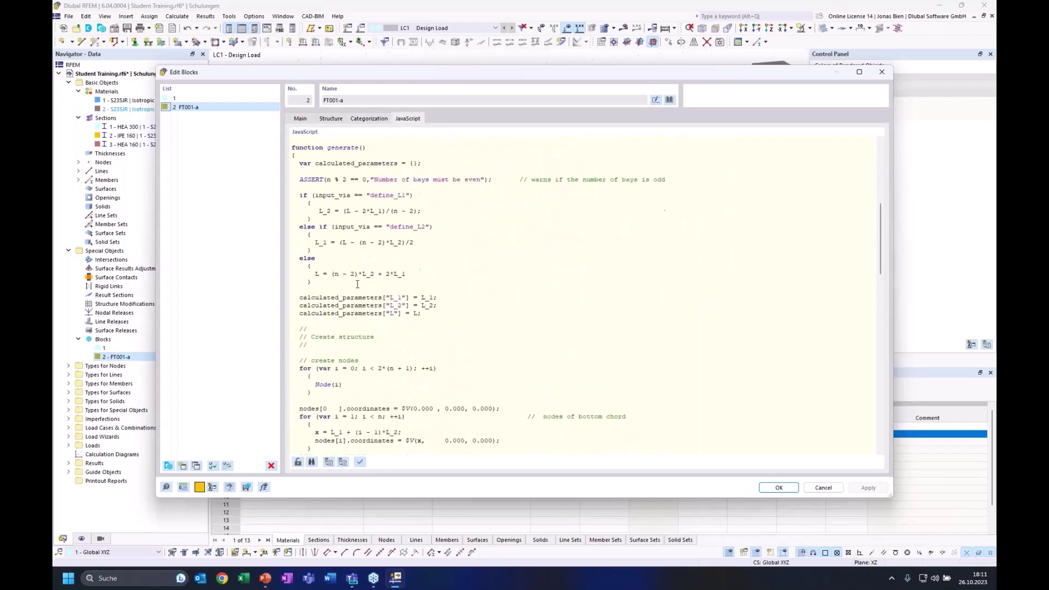
{"action": "scroll", "coordinate": [357, 284], "scroll_direction": "down", "scroll_amount": 14}
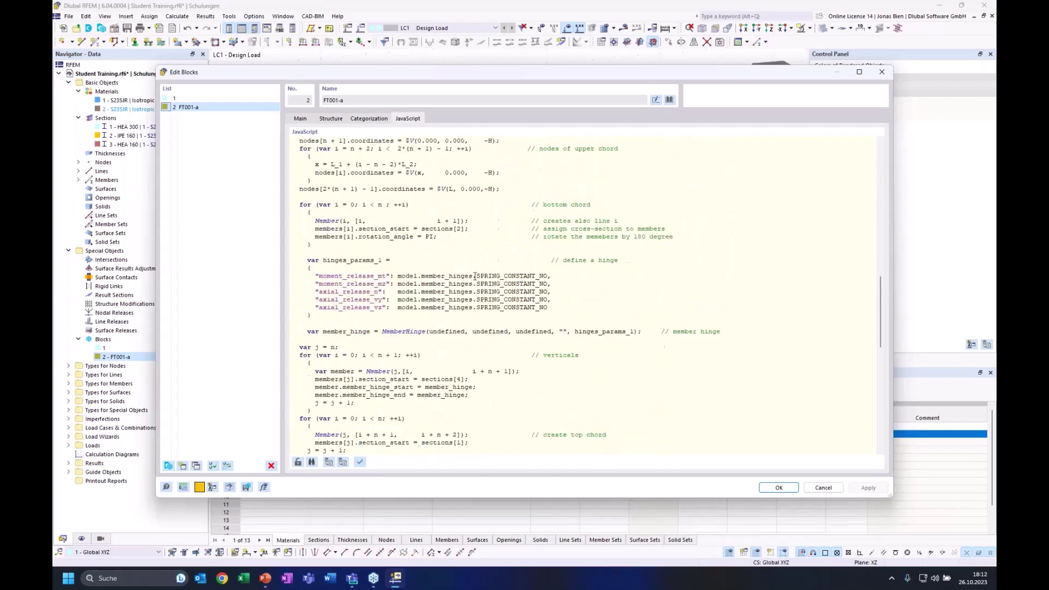
{"action": "scroll", "coordinate": [468, 283], "scroll_direction": "down", "scroll_amount": 5}
{"action": "scroll", "coordinate": [467, 278], "scroll_direction": "up", "scroll_amount": 4}
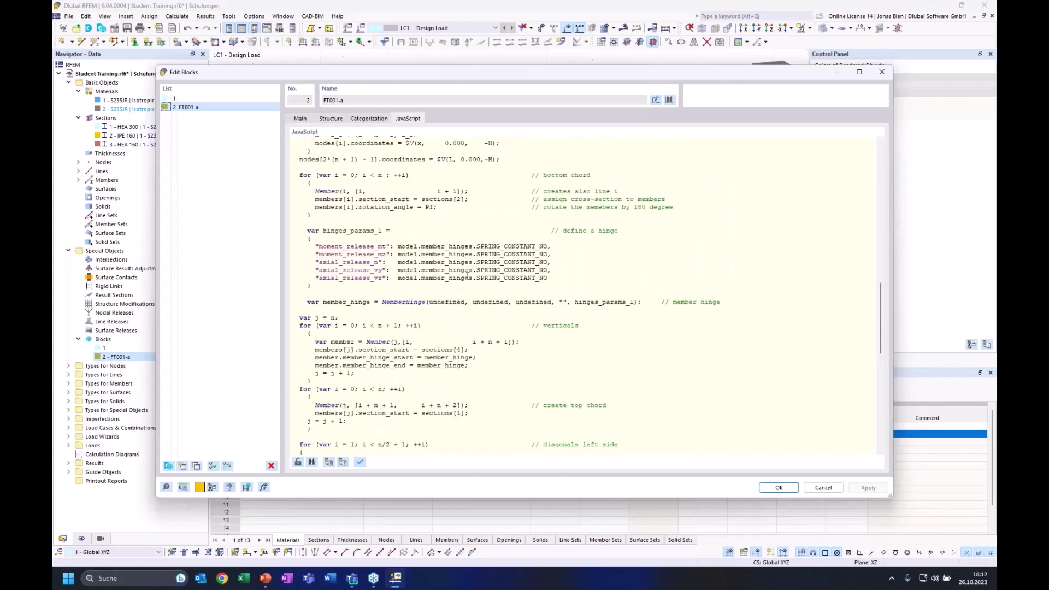
{"action": "scroll", "coordinate": [554, 276], "scroll_direction": "up", "scroll_amount": 10}
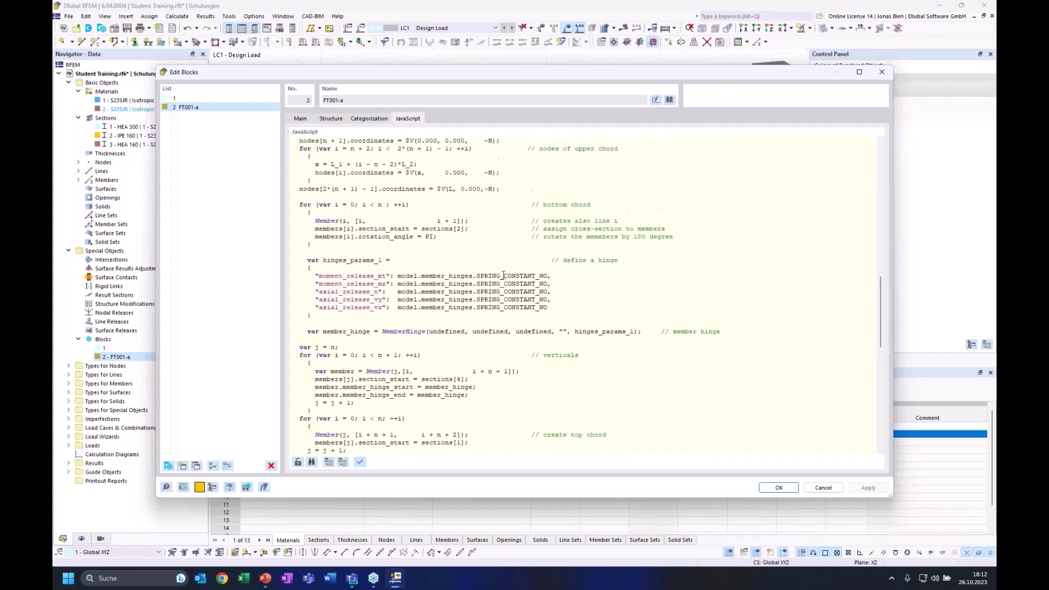
{"action": "scroll", "coordinate": [504, 281], "scroll_direction": "up", "scroll_amount": 2}
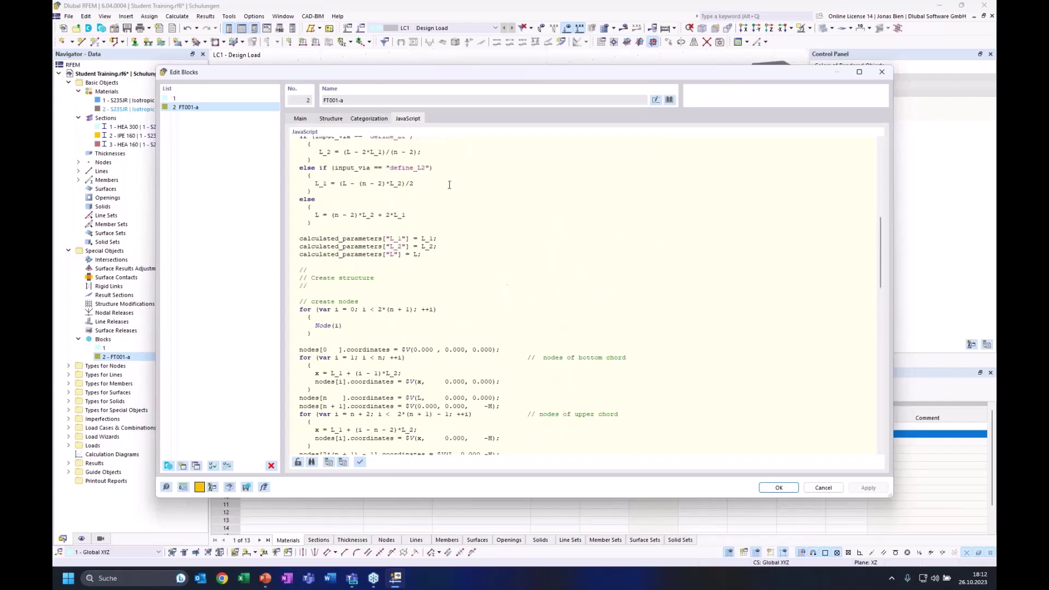
{"action": "scroll", "coordinate": [418, 221], "scroll_direction": "up", "scroll_amount": 10}
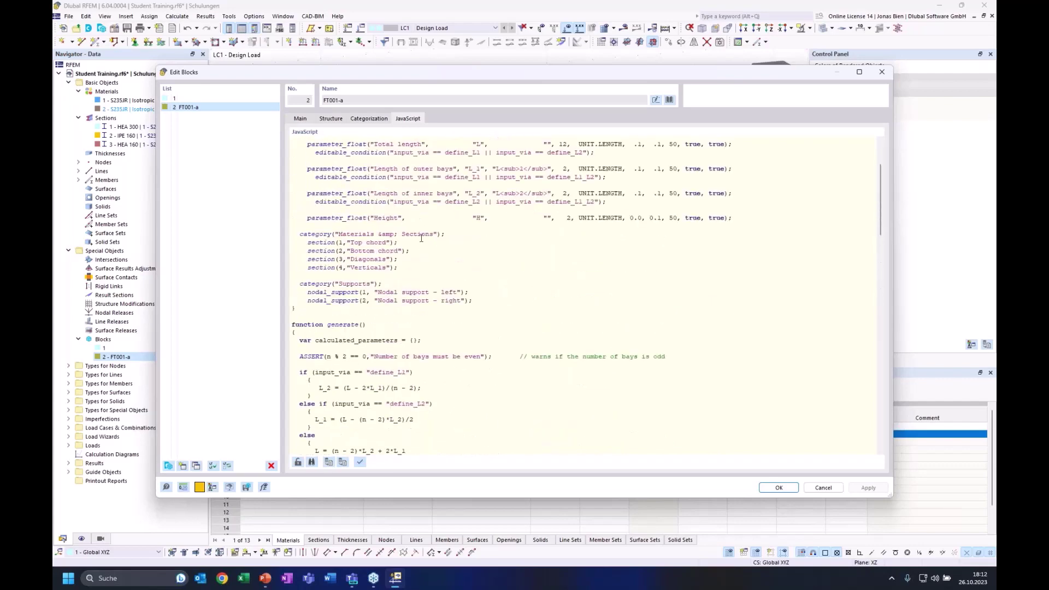
{"action": "scroll", "coordinate": [444, 249], "scroll_direction": "up", "scroll_amount": 4}
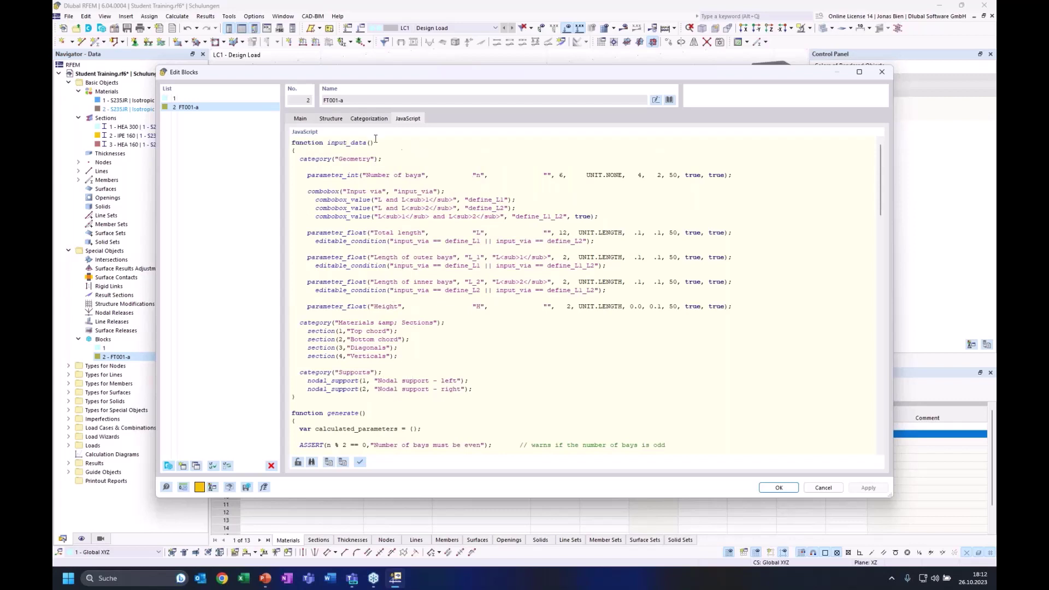
- Examine the script's input_data and generate functions, check the block's main settings, and close the block editor
{"action": "left_click_drag", "start_coordinate": [377, 142], "coordinate": [329, 142]}
{"action": "left_click", "coordinate": [377, 189]}
{"action": "scroll", "coordinate": [468, 350], "scroll_direction": "down", "scroll_amount": 5}
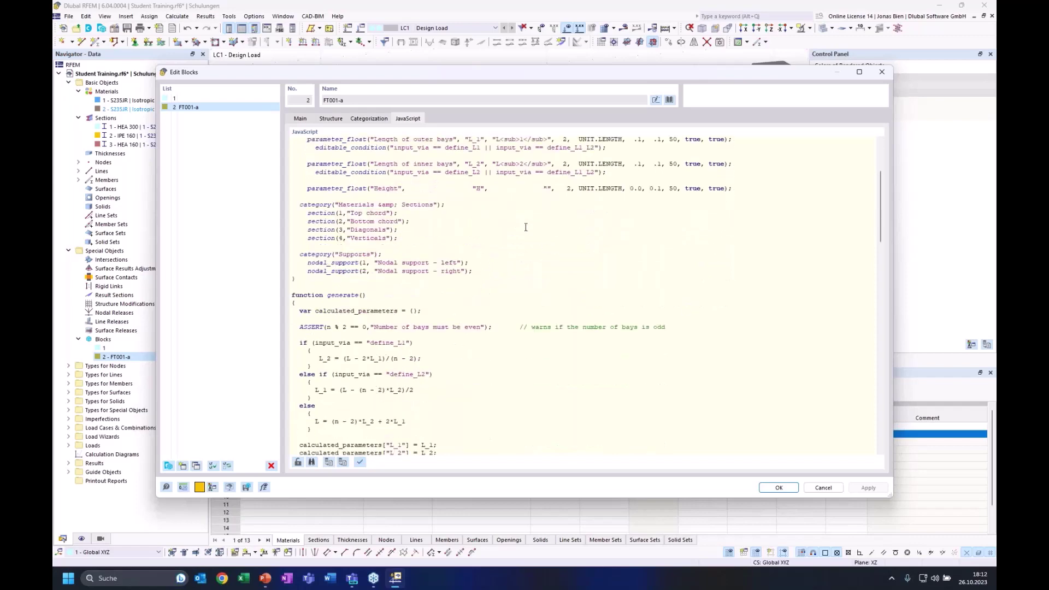
{"action": "scroll", "coordinate": [478, 237], "scroll_direction": "up", "scroll_amount": 5}
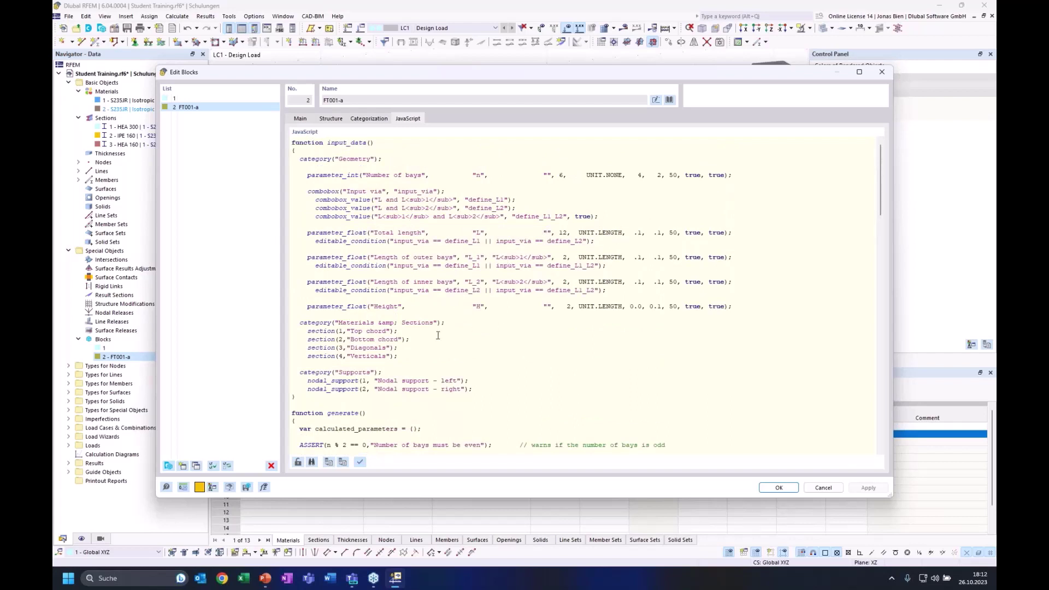
{"action": "scroll", "coordinate": [437, 335], "scroll_direction": "down", "scroll_amount": 5}
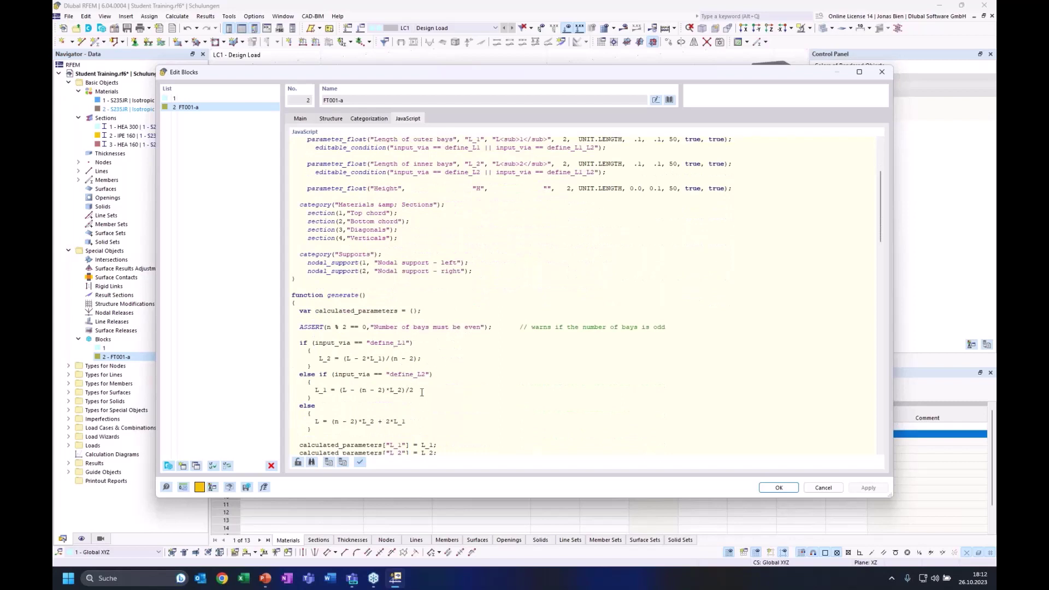
{"action": "scroll", "coordinate": [401, 369], "scroll_direction": "down", "scroll_amount": 4}
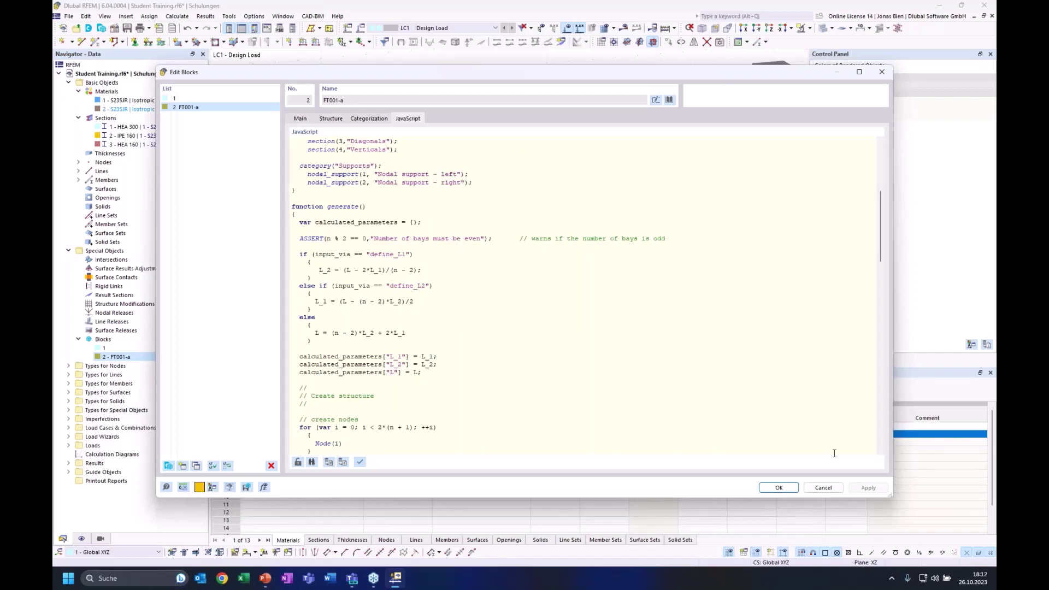
{"action": "left_click", "coordinate": [368, 119]}
{"action": "left_click", "coordinate": [300, 119]}
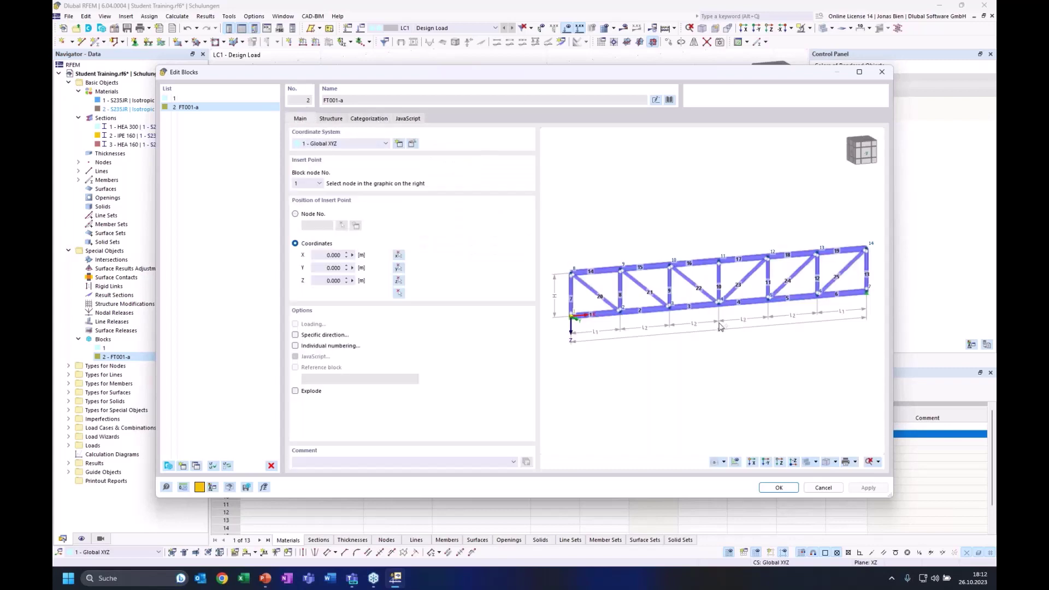
{"action": "left_click", "coordinate": [788, 489]}
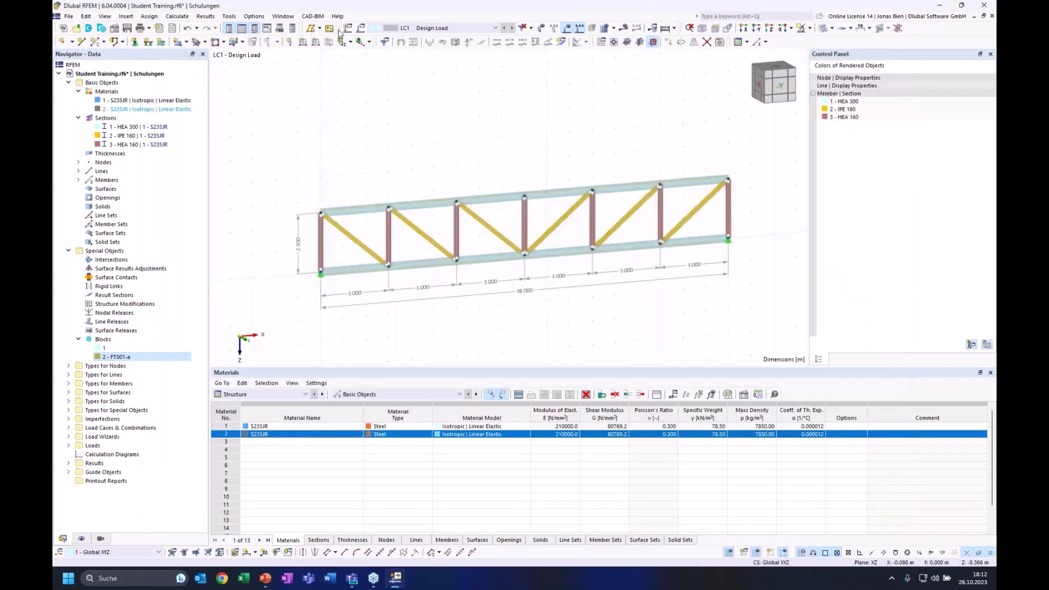
- Show the JavaScript console and enter "no" to bring up the suggestions for node commands
{"action": "left_click", "coordinate": [268, 30]}
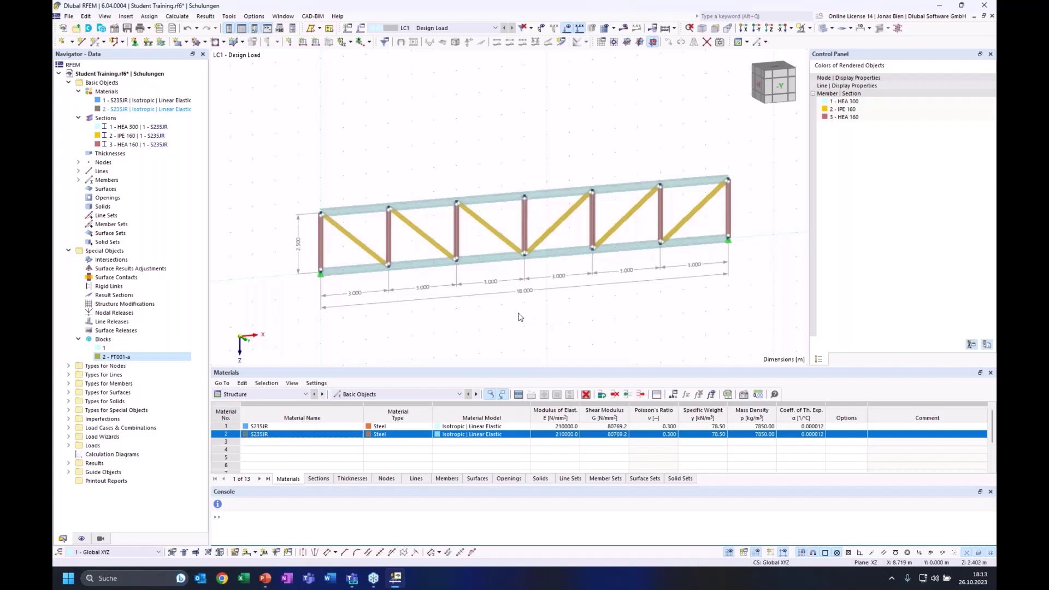
{"action": "type", "text": "node"}
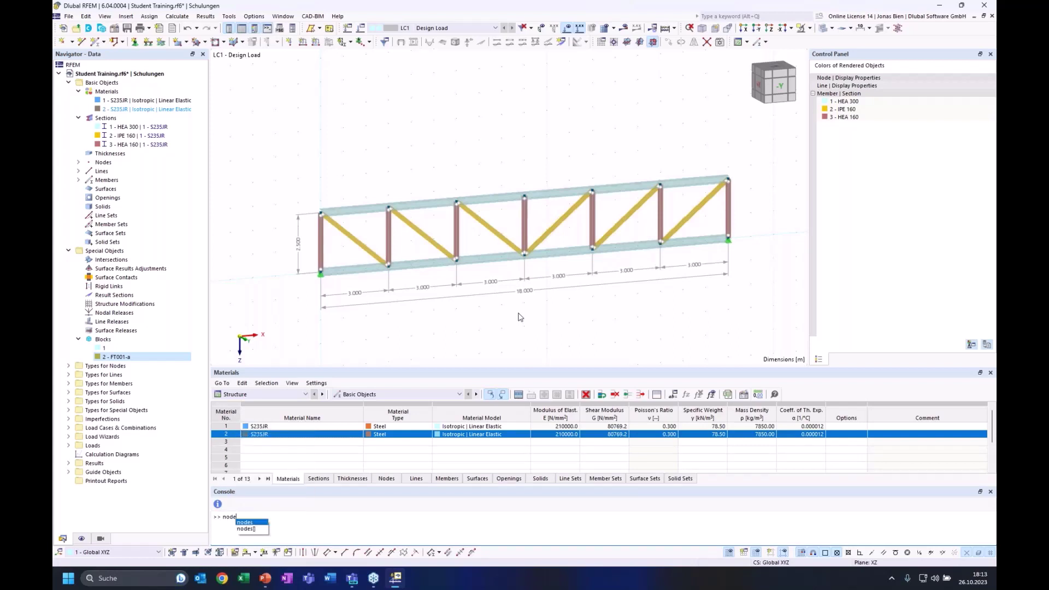
{"action": "left_click", "coordinate": [243, 515]}
{"action": "key", "text": "BackSpace"}
{"action": "key", "text": "BackSpace"}
{"action": "key", "text": "BackSpace"}
{"action": "key", "text": "BackSpace"}
{"action": "type", "text": "no"}
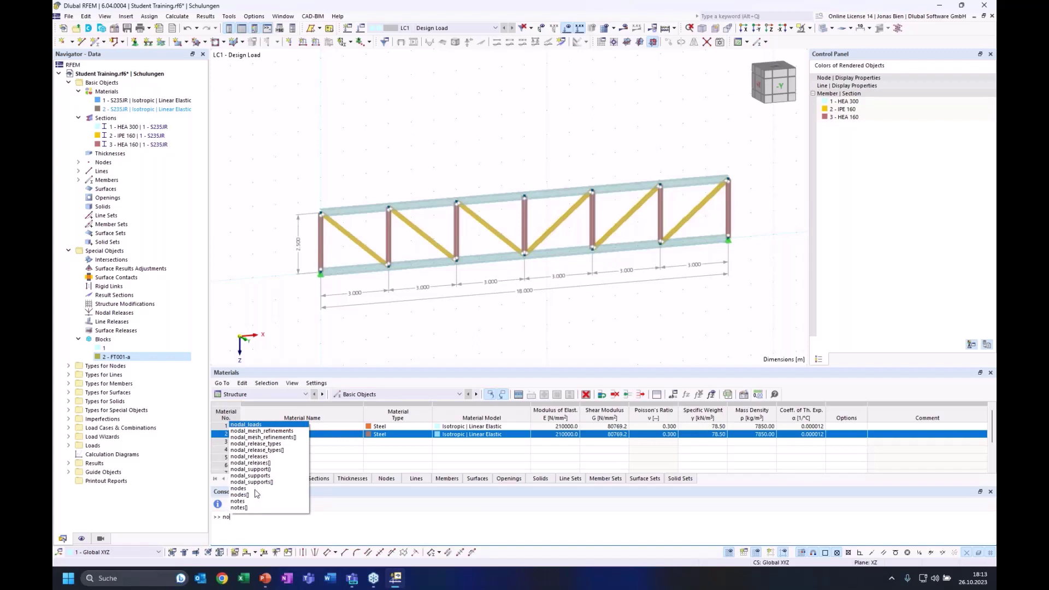
- Browse the list of object properties that can be inserted in the console, cancel it and close the console
{"action": "left_click", "coordinate": [246, 538]}
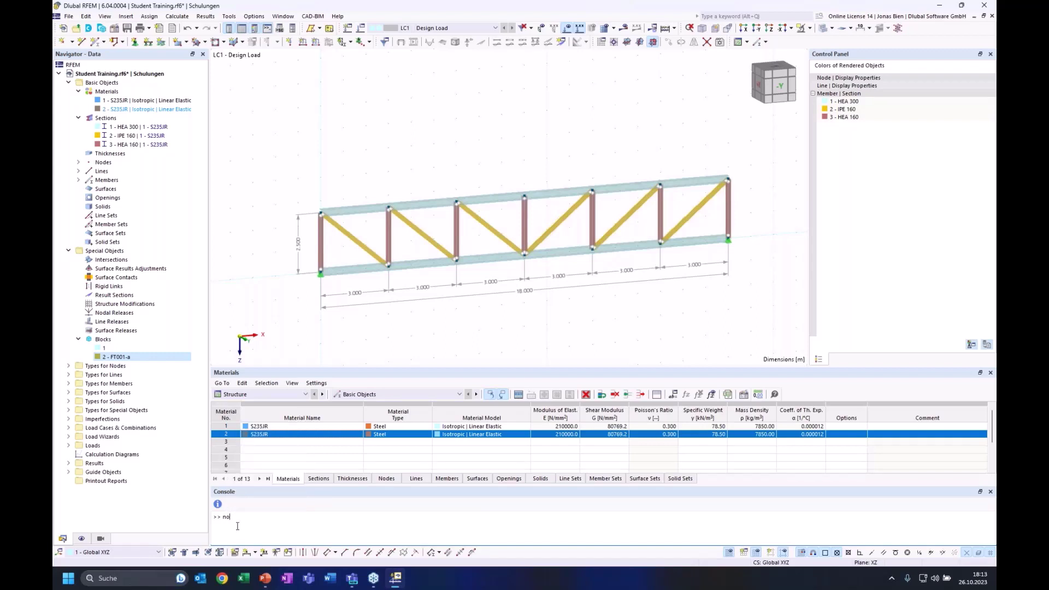
{"action": "left_click", "coordinate": [218, 505]}
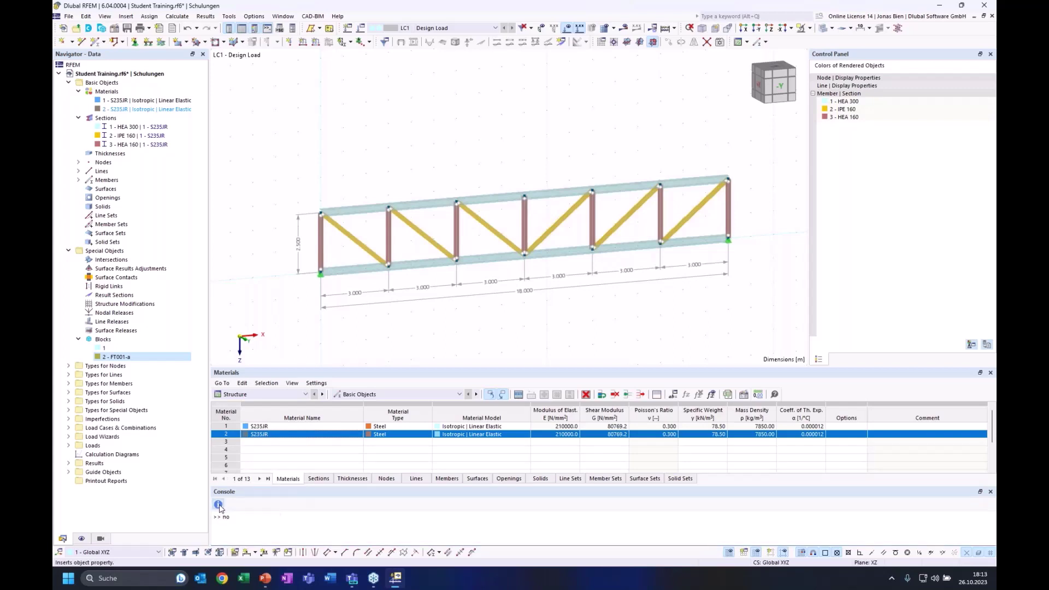
{"action": "scroll", "coordinate": [397, 270], "scroll_direction": "down", "scroll_amount": 10}
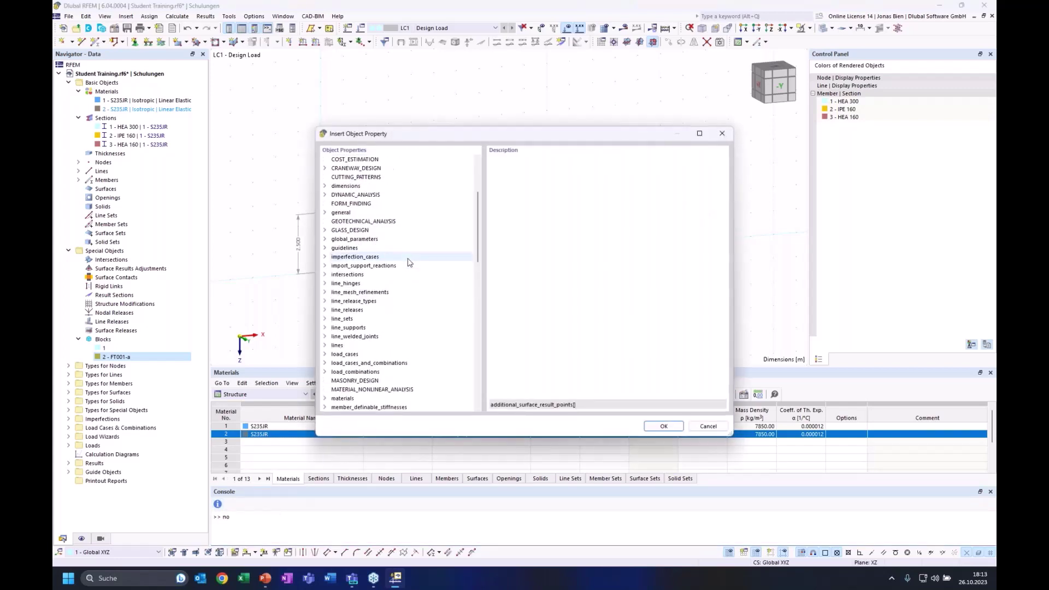
{"action": "scroll", "coordinate": [404, 267], "scroll_direction": "down", "scroll_amount": 10}
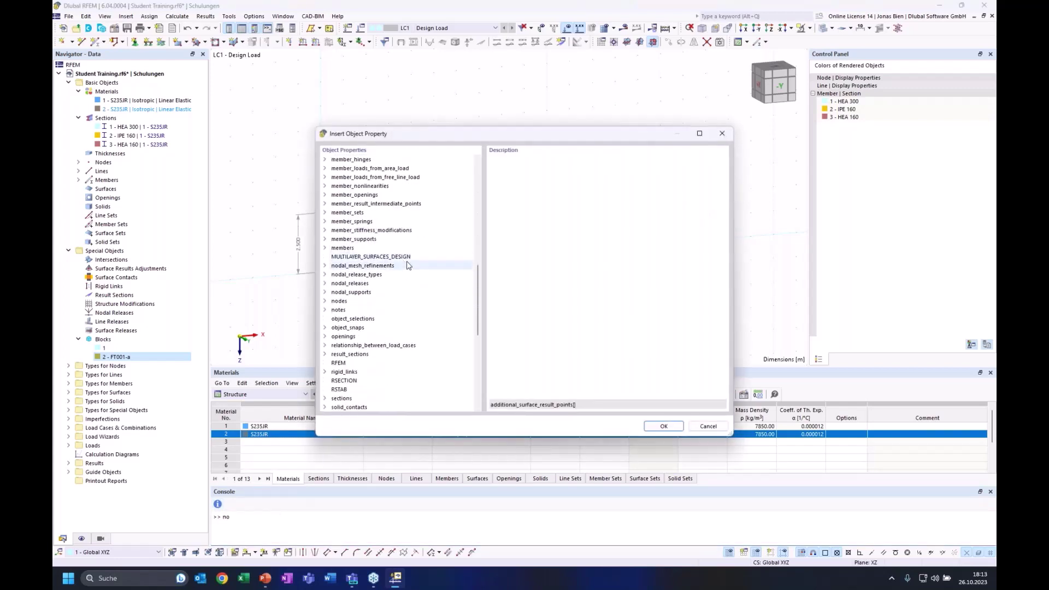
{"action": "scroll", "coordinate": [410, 265], "scroll_direction": "up", "scroll_amount": 15}
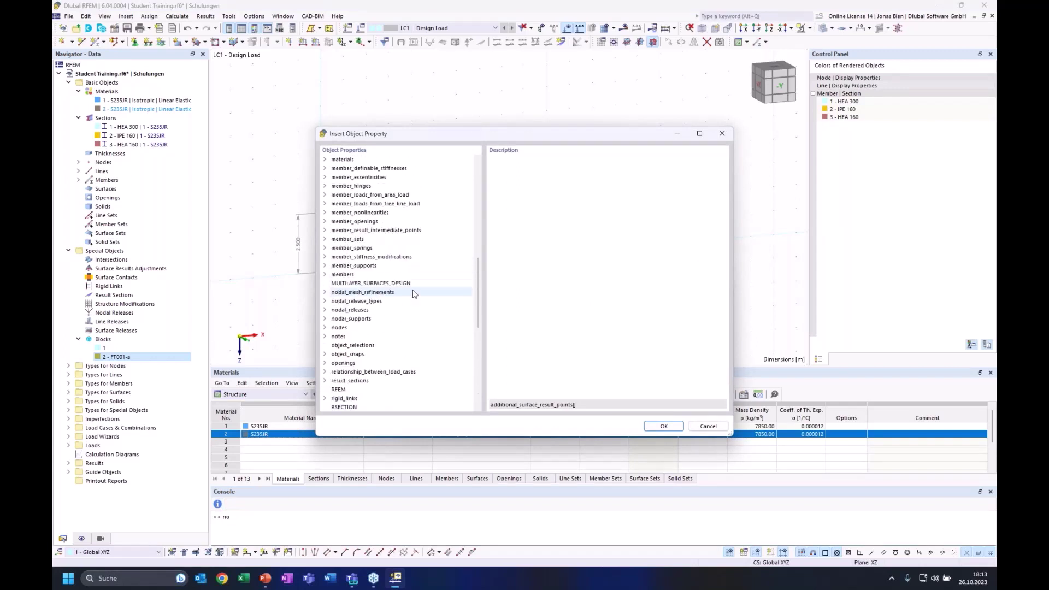
{"action": "scroll", "coordinate": [414, 294], "scroll_direction": "up", "scroll_amount": 2}
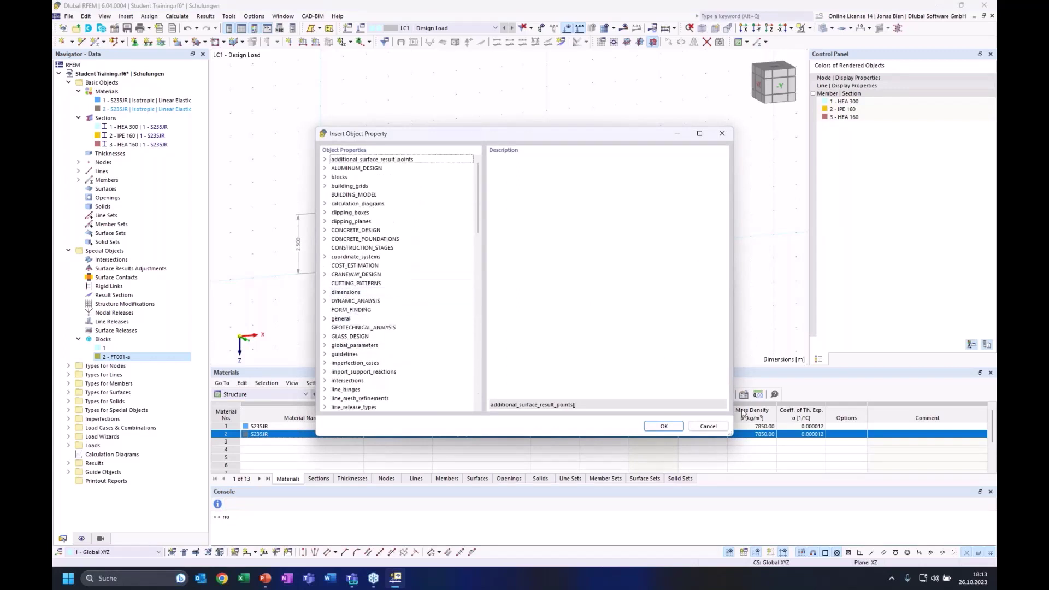
{"action": "left_click", "coordinate": [707, 426]}
{"action": "left_click", "coordinate": [990, 492]}
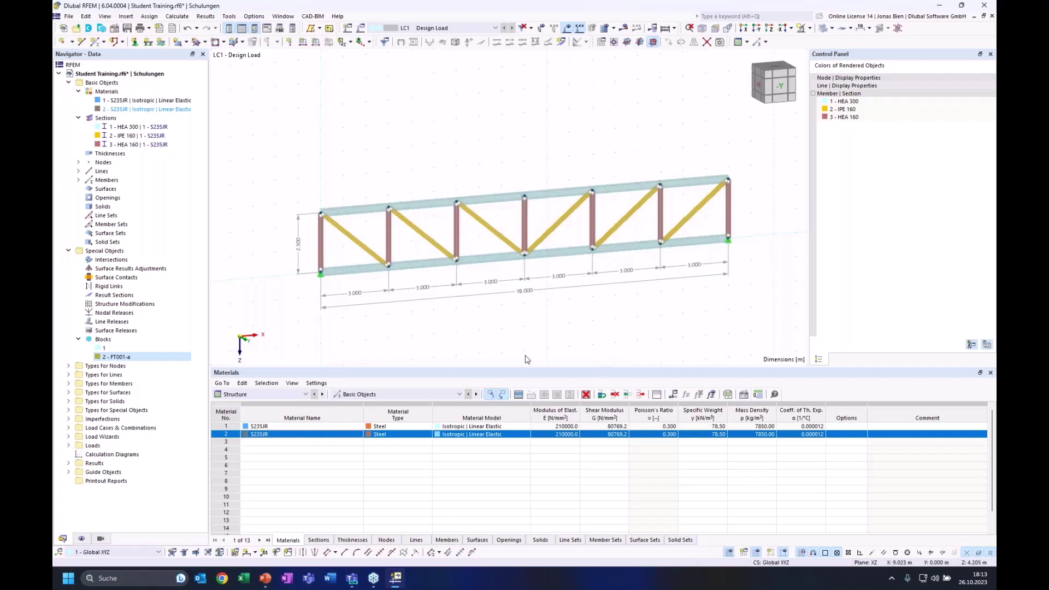
- View the truss along -Y and check the start and end hinges of its first diagonal member
{"action": "left_click", "coordinate": [782, 90]}
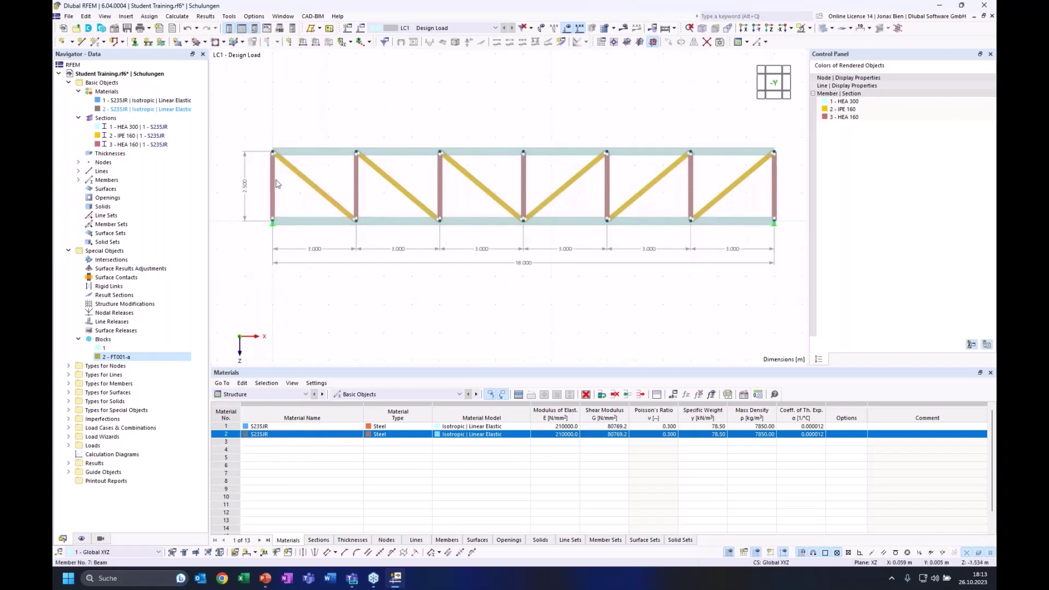
{"action": "scroll", "coordinate": [296, 184], "scroll_direction": "up", "scroll_amount": 1}
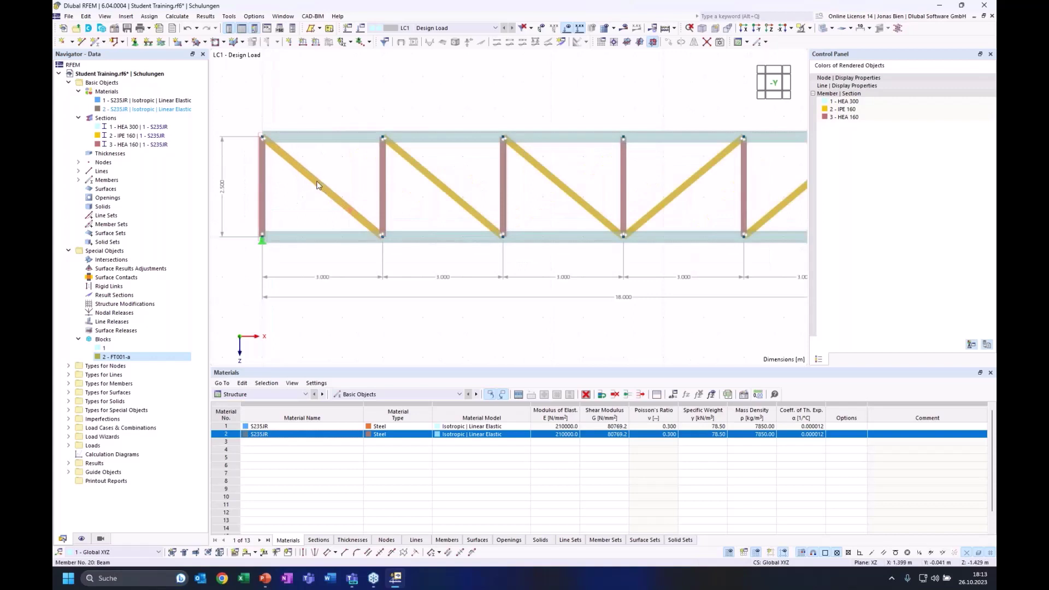
{"action": "double_click", "coordinate": [355, 207]}
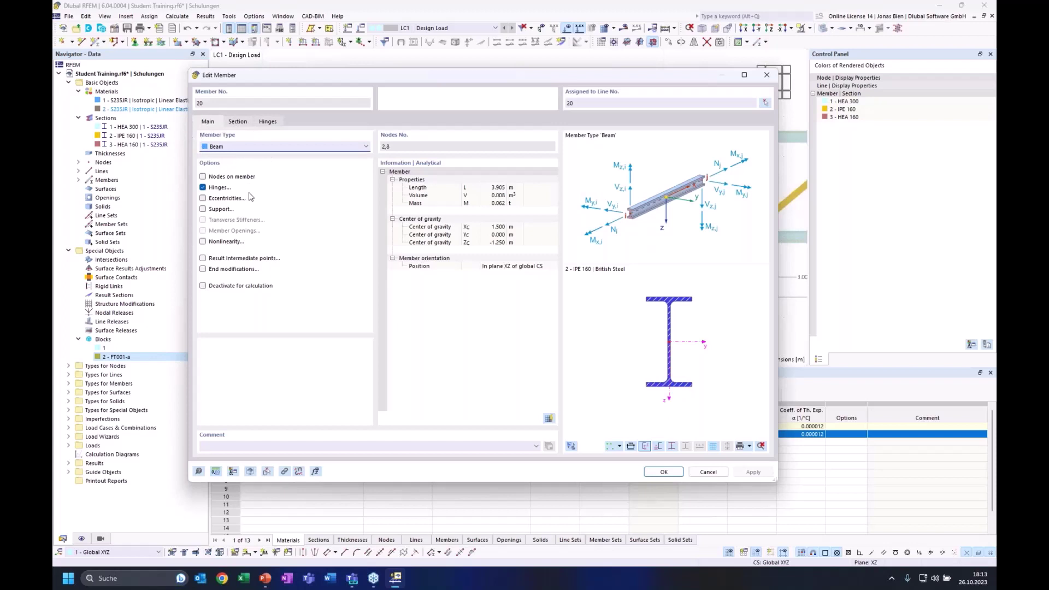
{"action": "left_click", "coordinate": [268, 121]}
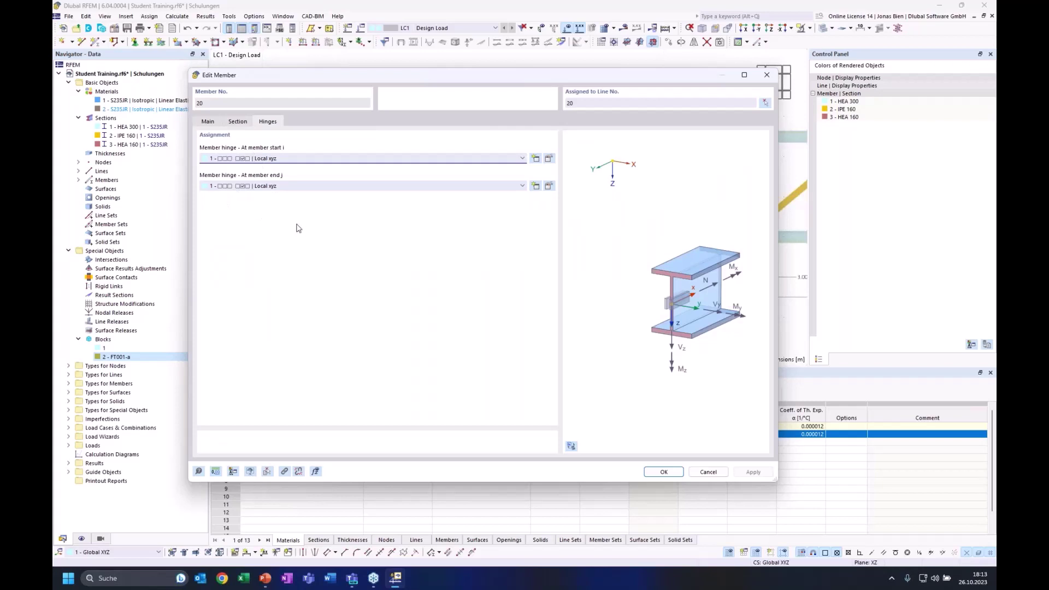
{"action": "left_click", "coordinate": [708, 471]}
- Change the member type of all the truss's vertical and diagonal members to Truss (only N)
{"action": "scroll", "coordinate": [614, 266], "scroll_direction": "down", "scroll_amount": 1}
{"action": "scroll", "coordinate": [613, 257], "scroll_direction": "up", "scroll_amount": 1}
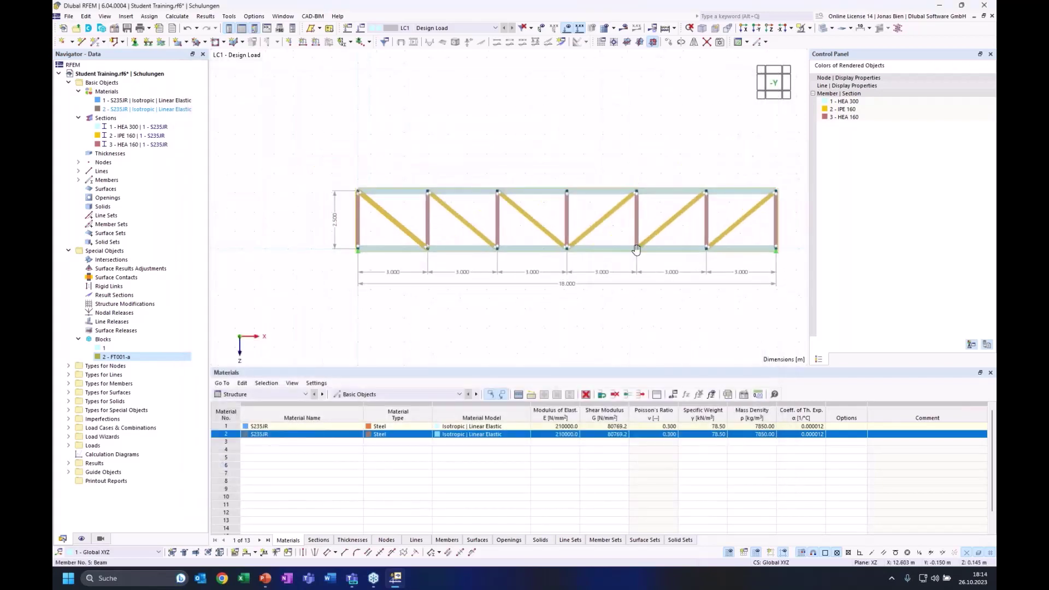
{"action": "middle_click_drag", "start_coordinate": [578, 229], "coordinate": [550, 226]}
{"action": "scroll", "coordinate": [549, 225], "scroll_direction": "up", "scroll_amount": 1}
{"action": "middle_click_drag", "start_coordinate": [729, 231], "coordinate": [709, 228]}
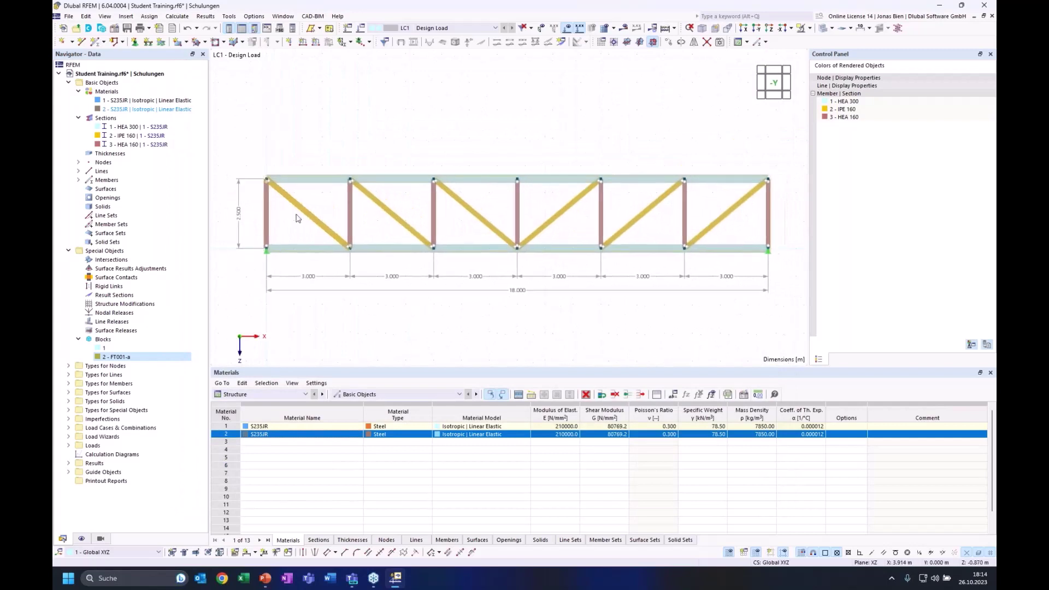
{"action": "left_click_drag", "start_coordinate": [249, 197], "coordinate": [224, 200]}
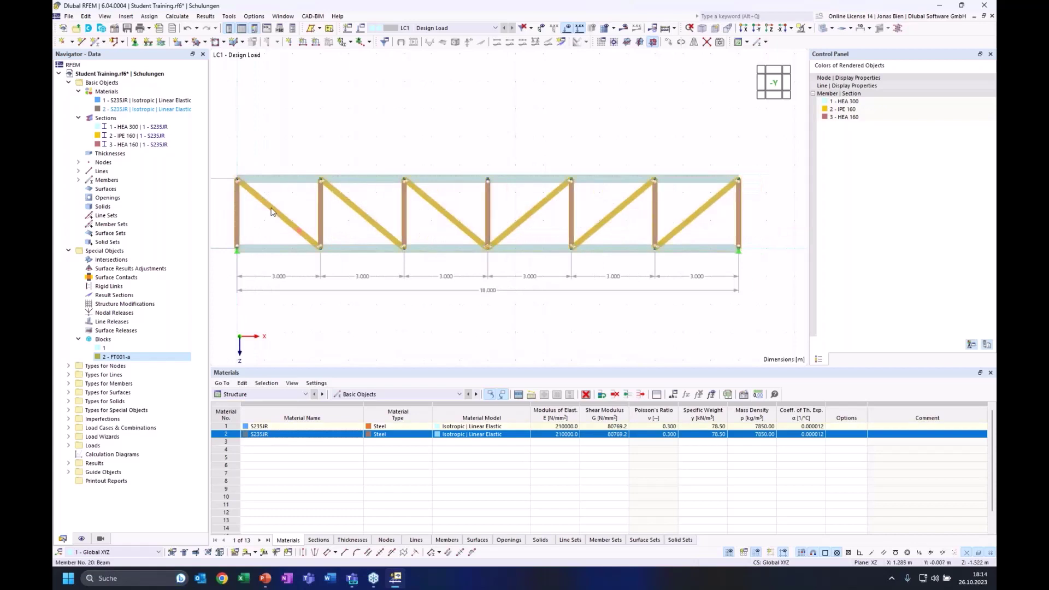
{"action": "right_click", "coordinate": [273, 211]}
{"action": "mouse_move", "coordinate": [328, 250]}
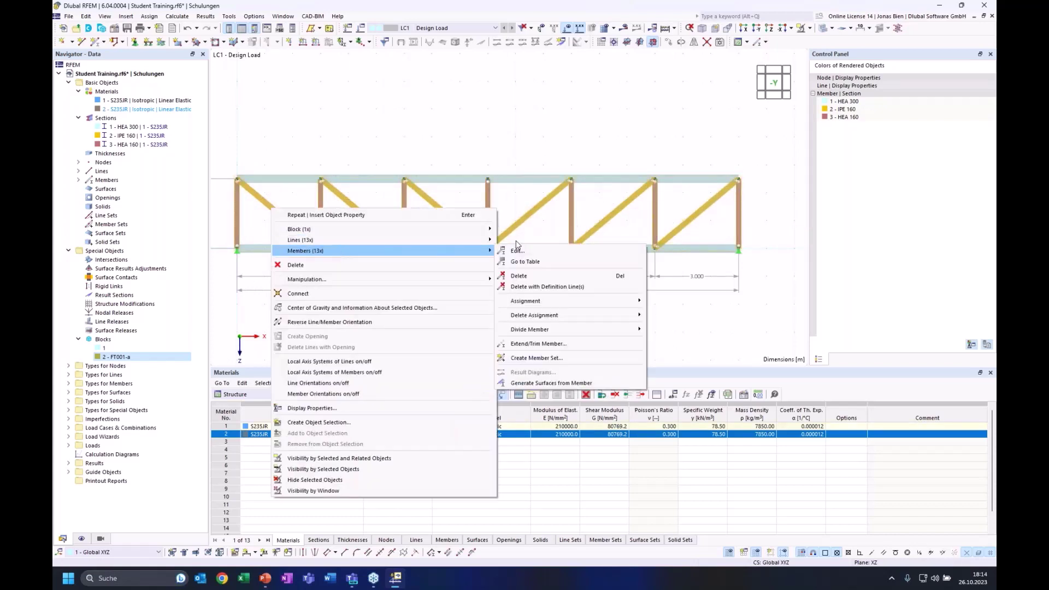
{"action": "left_click", "coordinate": [519, 252]}
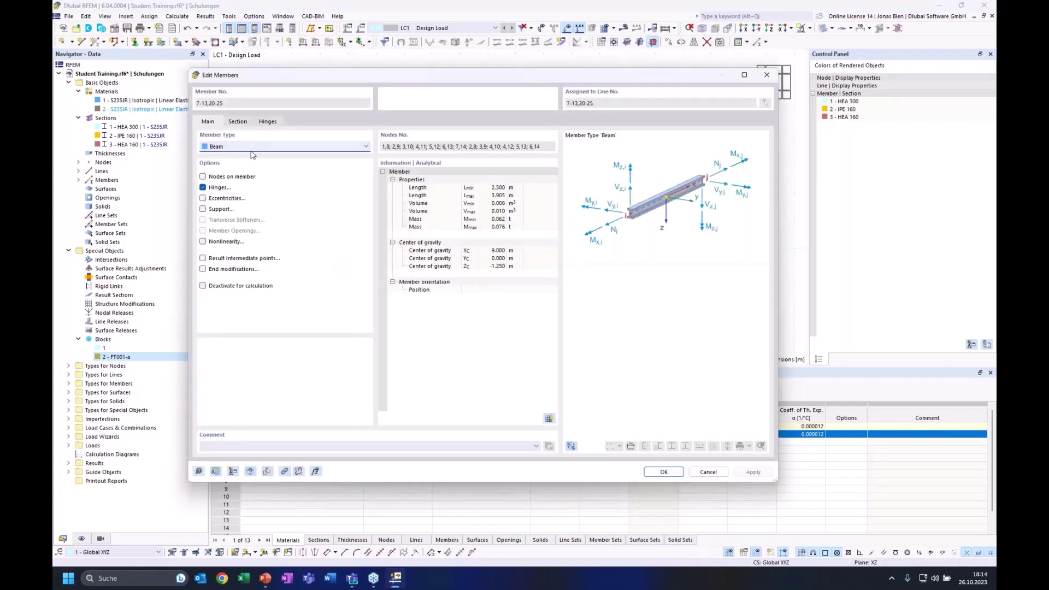
{"action": "left_click", "coordinate": [250, 149]}
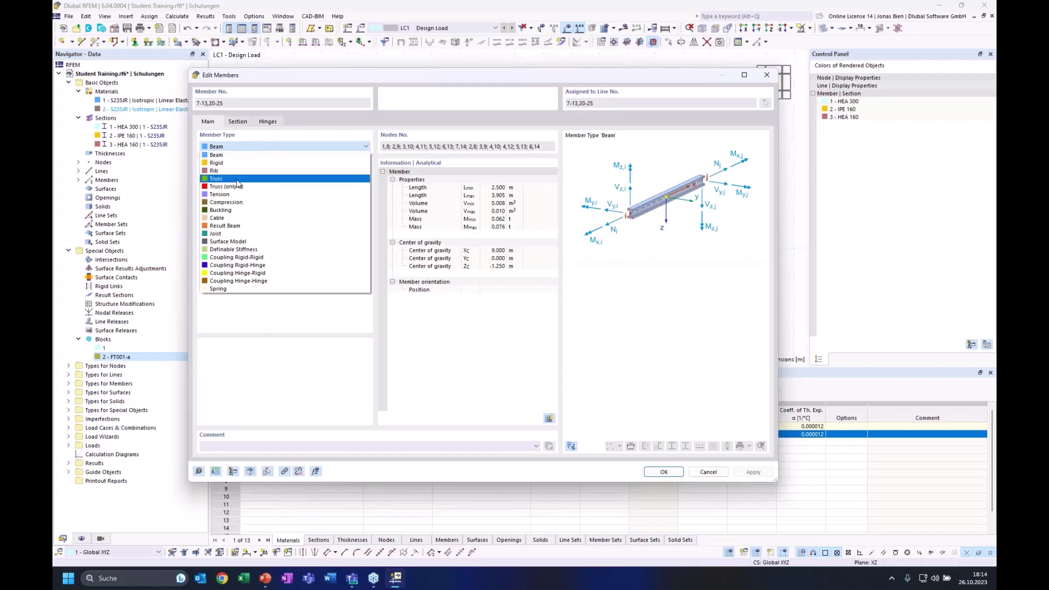
{"action": "left_click", "coordinate": [238, 187]}
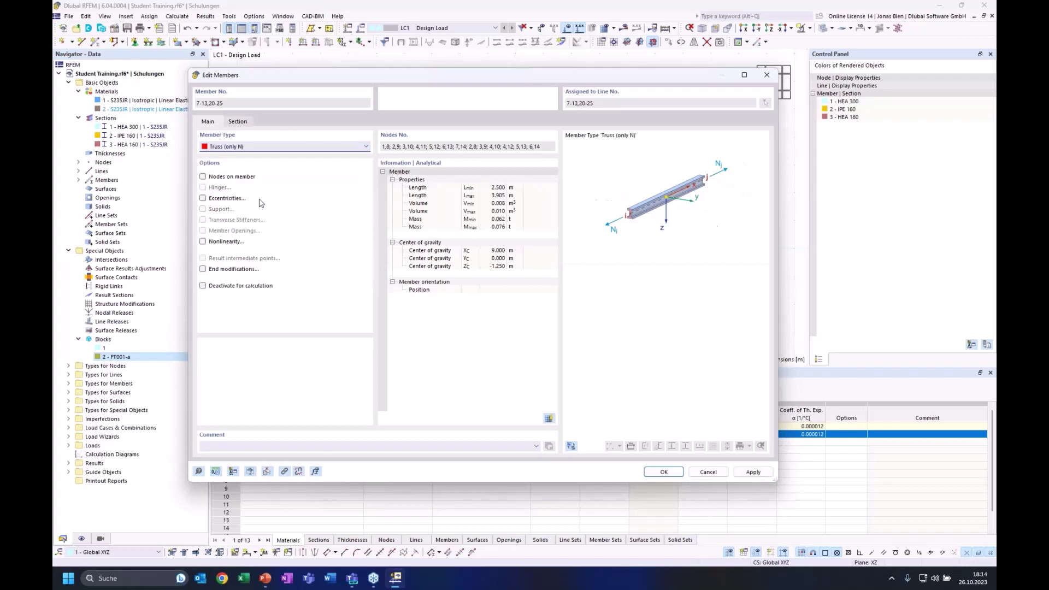
{"action": "key", "text": "Return"}
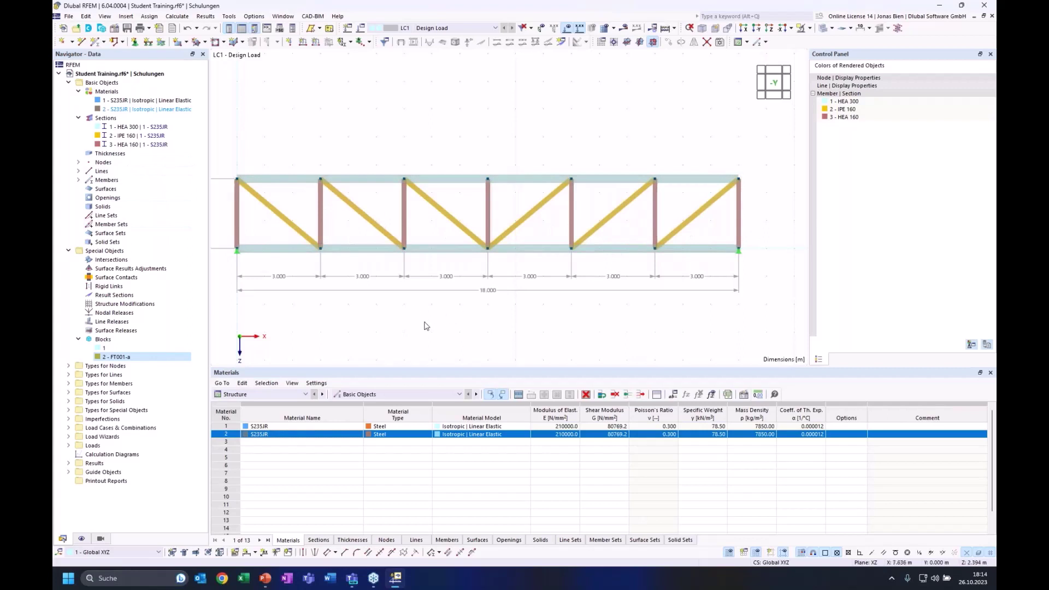
- Colour the rendered members by member type
{"action": "middle_click_drag", "start_coordinate": [406, 317], "coordinate": [427, 314]}
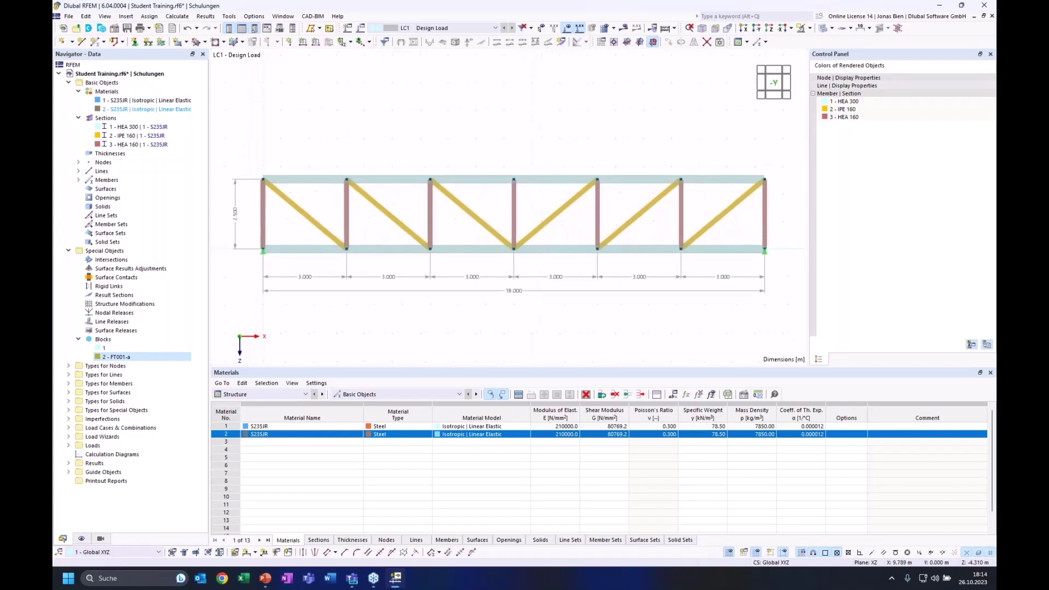
{"action": "left_click", "coordinate": [81, 538]}
{"action": "left_click", "coordinate": [100, 543]}
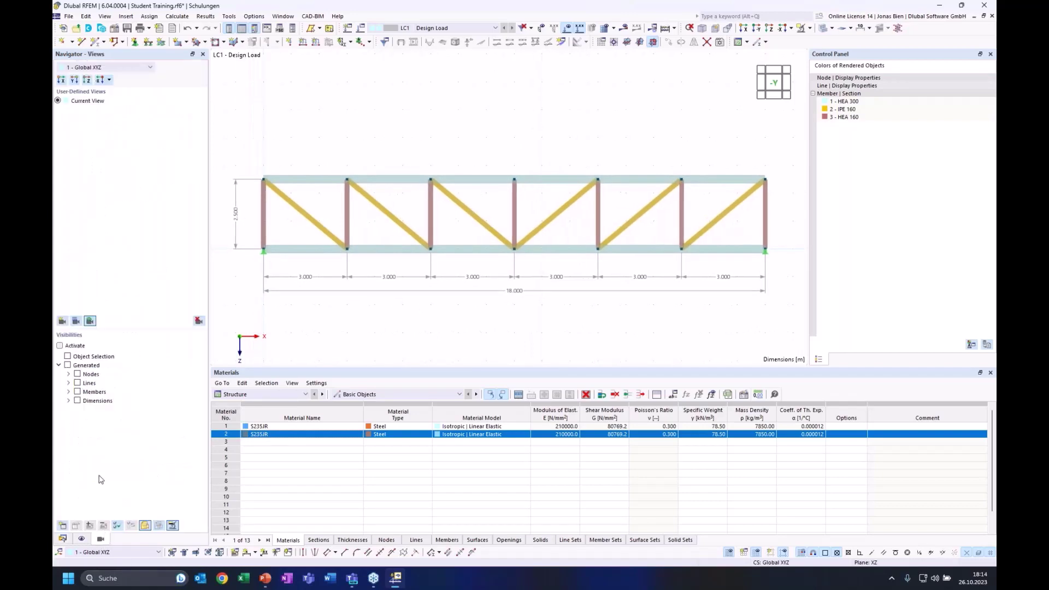
{"action": "left_click", "coordinate": [76, 540]}
{"action": "scroll", "coordinate": [106, 486], "scroll_direction": "down", "scroll_amount": 4}
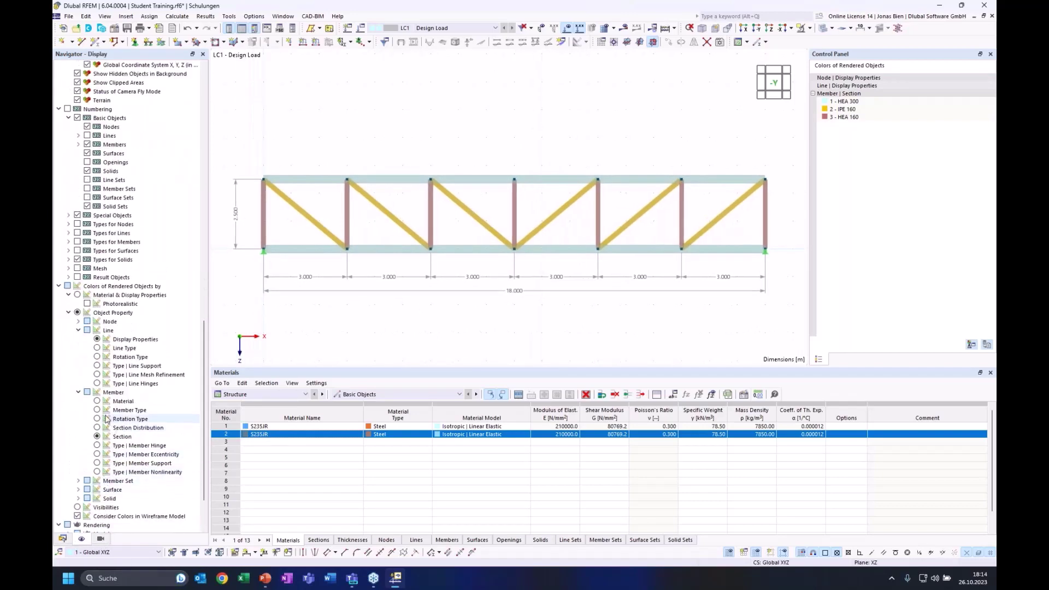
{"action": "left_click", "coordinate": [97, 410]}
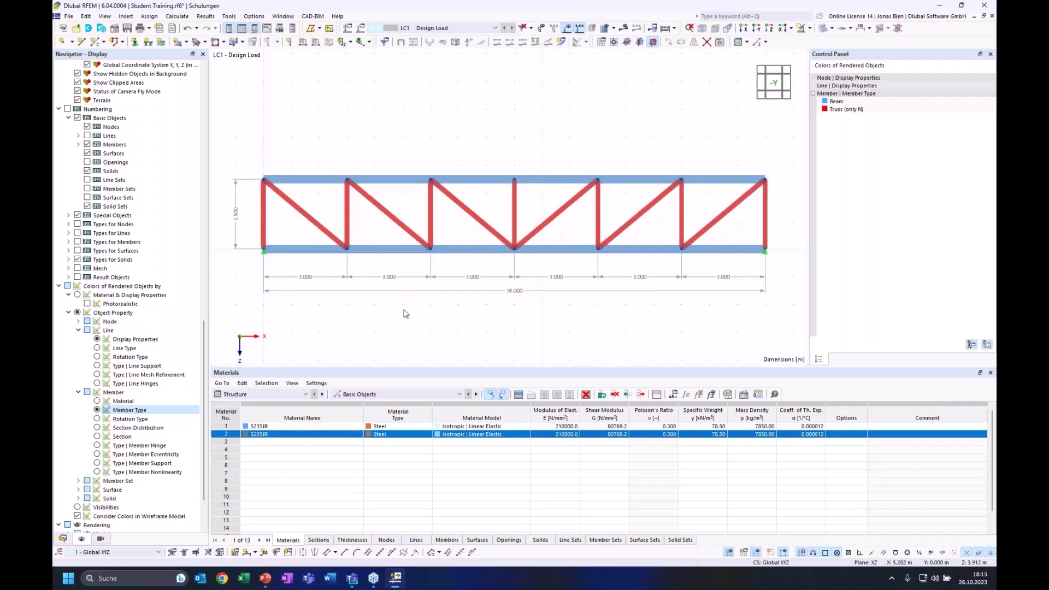
{"action": "middle_click_drag", "start_coordinate": [418, 109], "coordinate": [422, 104]}
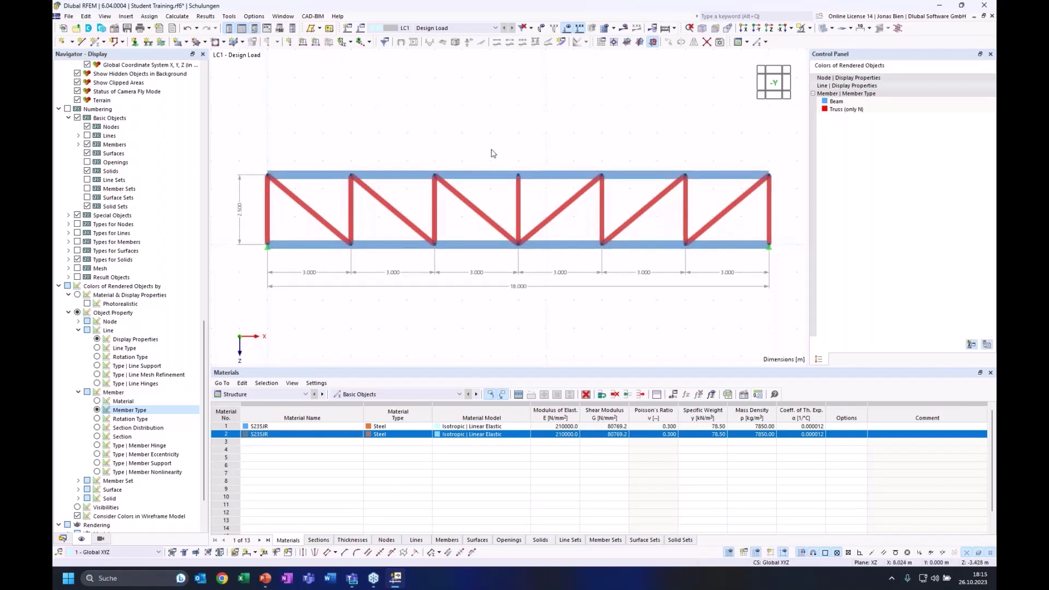
- Delete the whole truss from the model, including its members, supports and dimensions
{"action": "left_click", "coordinate": [63, 538]}
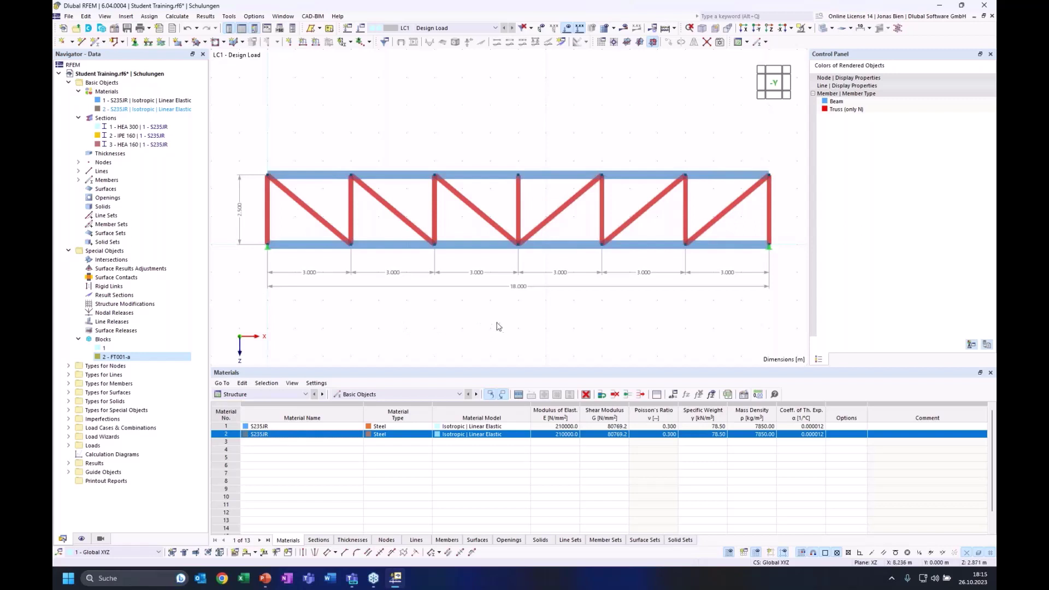
{"action": "scroll", "coordinate": [483, 326], "scroll_direction": "down", "scroll_amount": 2}
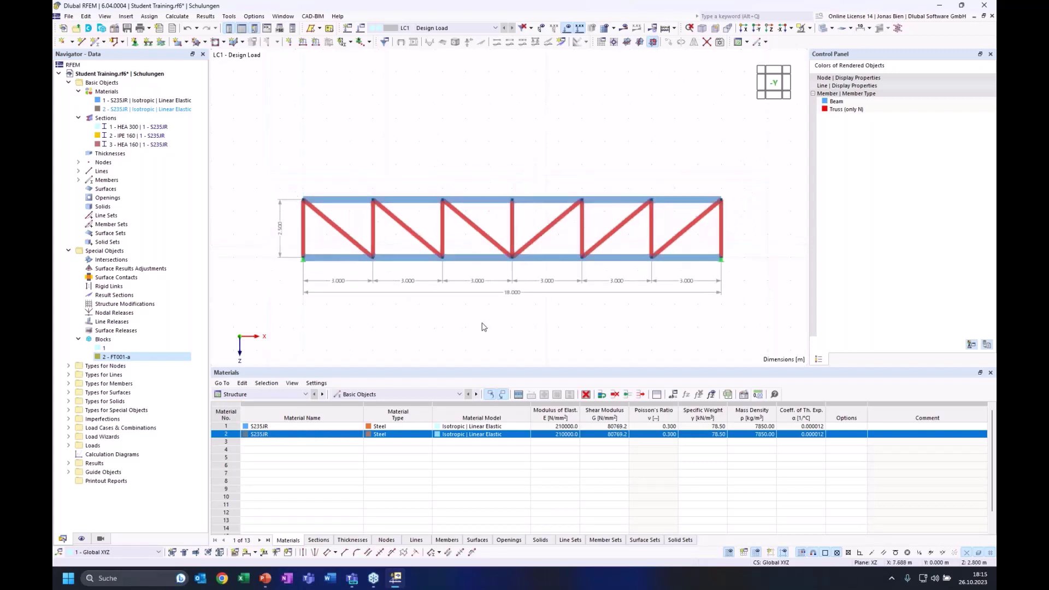
{"action": "left_click_drag", "start_coordinate": [274, 170], "coordinate": [713, 332]}
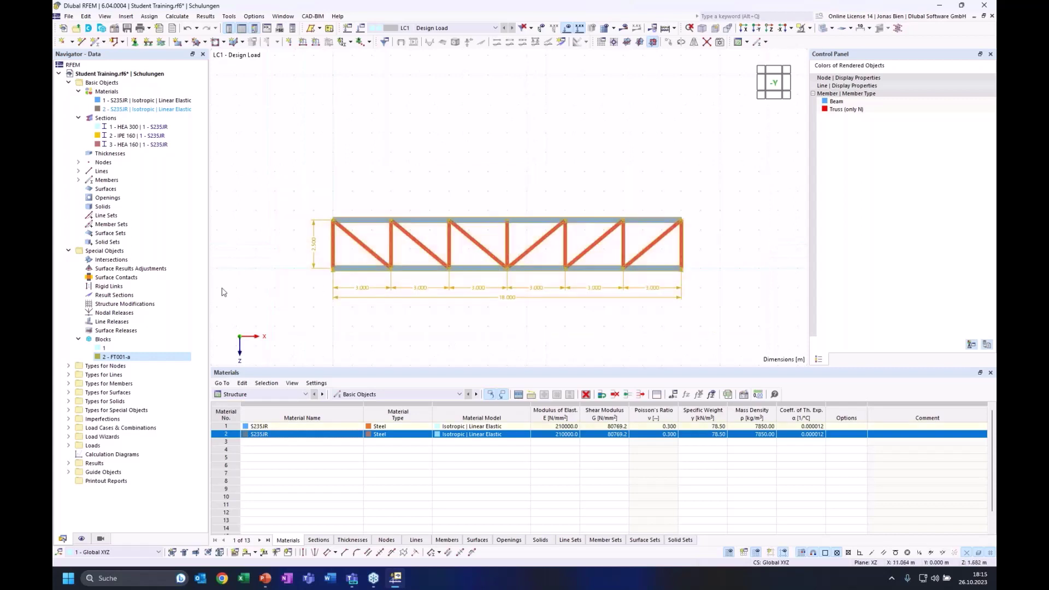
{"action": "key", "text": "Delete"}
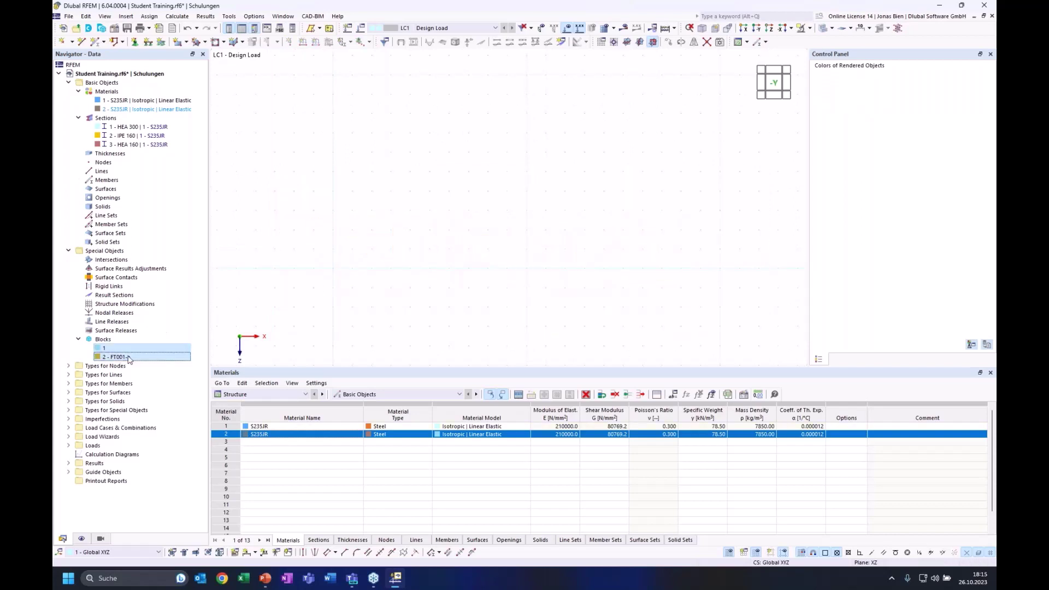
- Delete blocks 1 and 2, and collapse the special objects, sections and materials in the data navigator
{"action": "right_click", "coordinate": [121, 358]}
{"action": "left_click", "coordinate": [153, 399]}
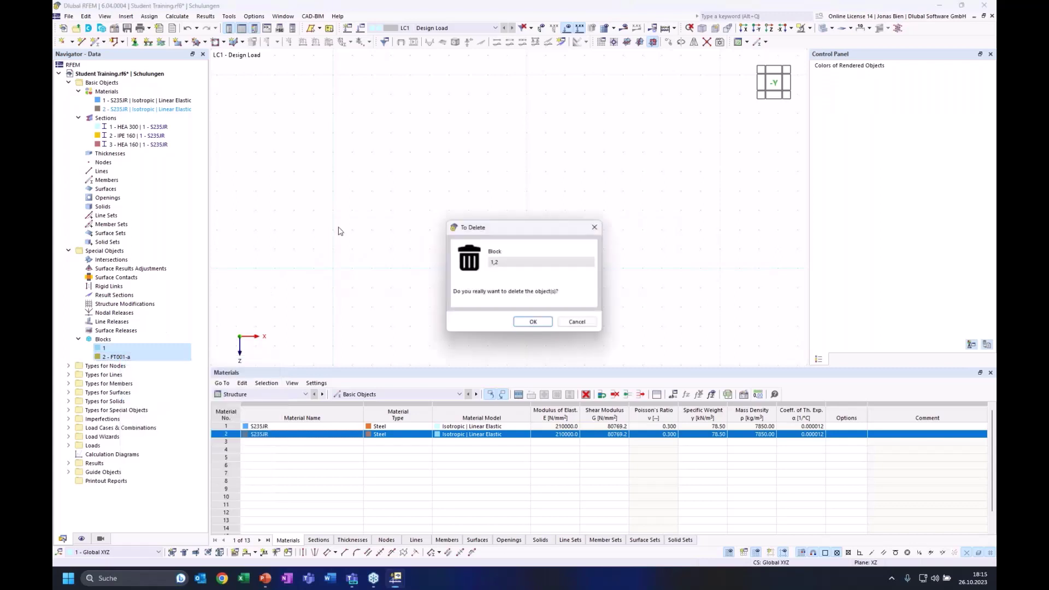
{"action": "left_click", "coordinate": [533, 322]}
{"action": "left_click", "coordinate": [68, 251]}
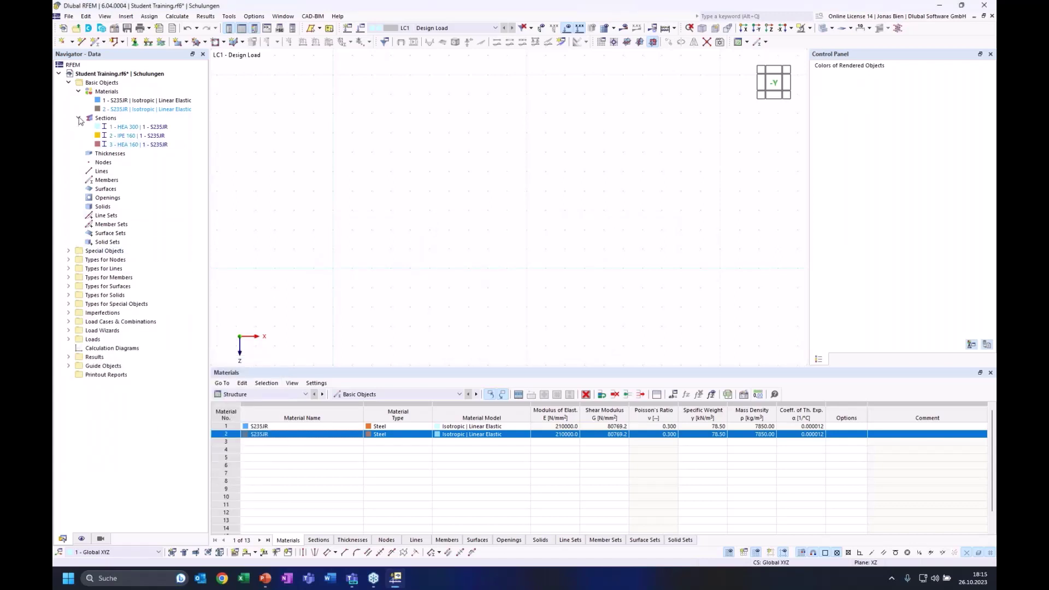
{"action": "left_click", "coordinate": [78, 117]}
{"action": "left_click", "coordinate": [78, 92]}
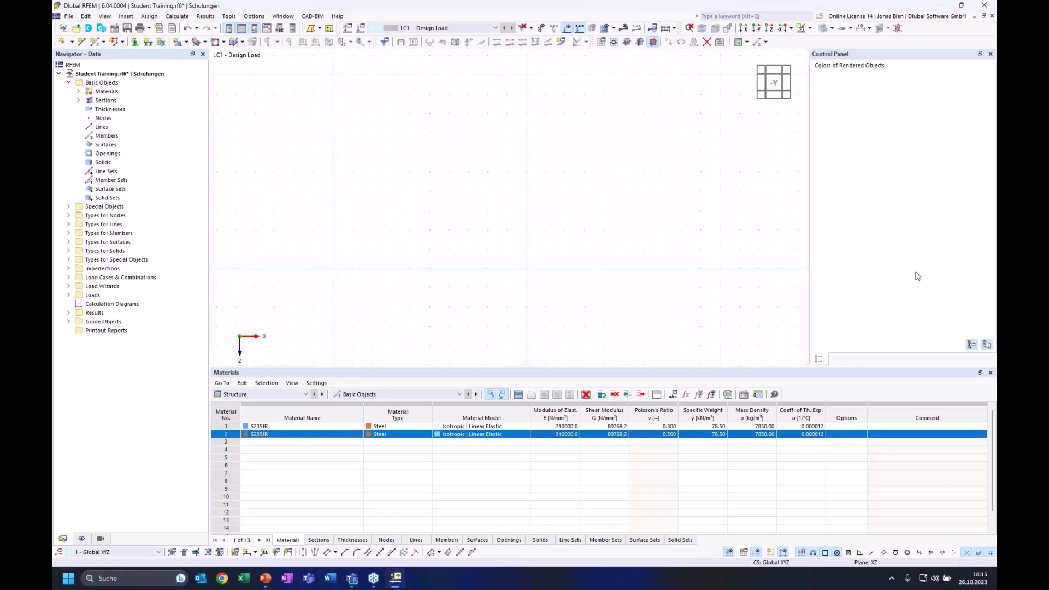
{"action": "key", "text": "alt+Tab"}
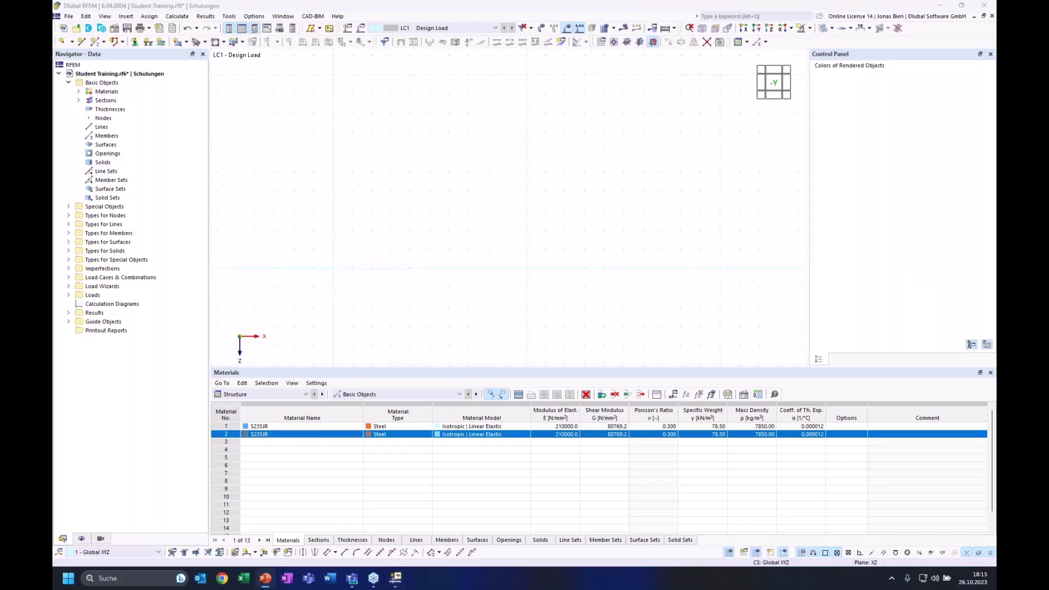
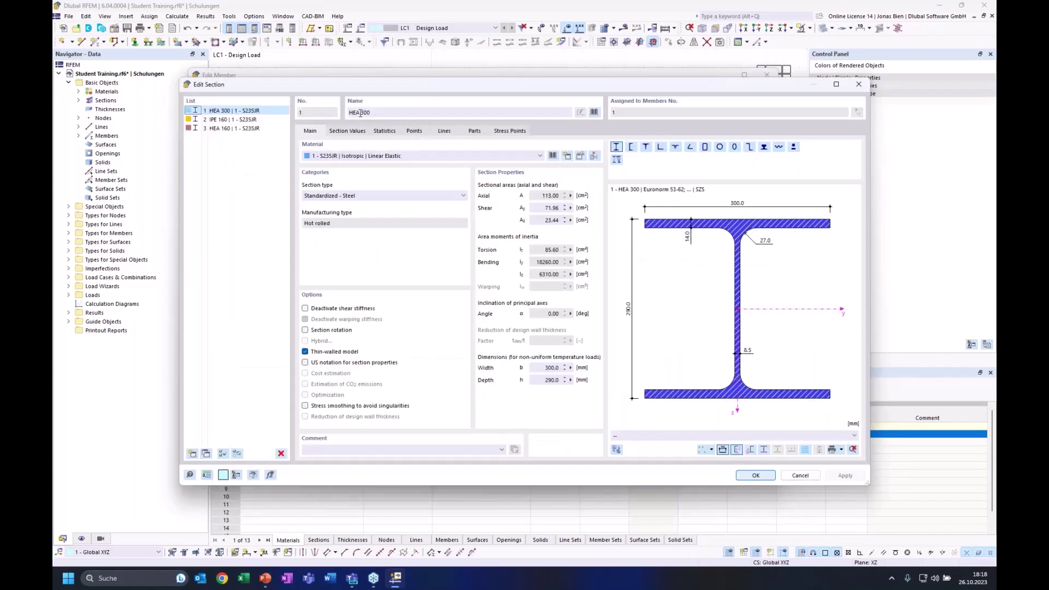
- Change the column's section 1 to HEB 300 from DIN 1025-2:1995-11; Euronorm 53-62
{"action": "left_click", "coordinate": [359, 113]}
{"action": "type", "text": "B"}
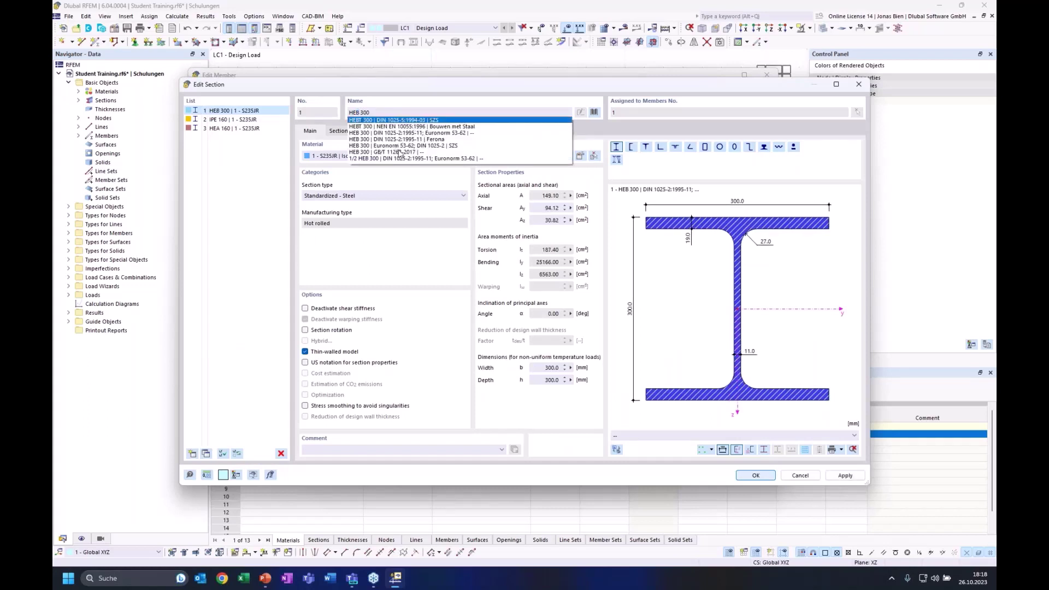
{"action": "left_click", "coordinate": [409, 132]}
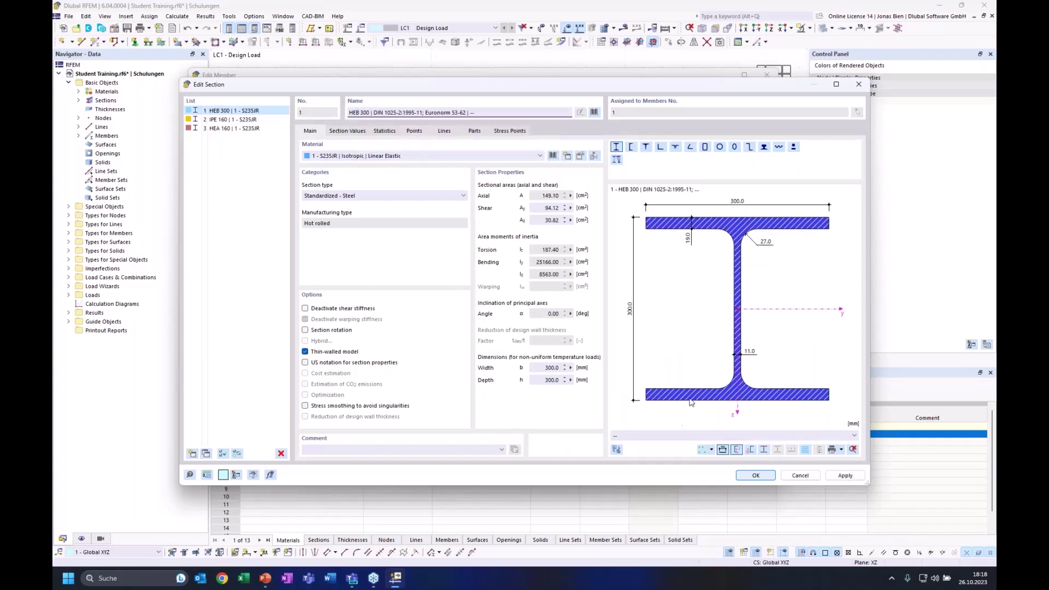
{"action": "left_click", "coordinate": [769, 475]}
{"action": "left_click", "coordinate": [665, 470]}
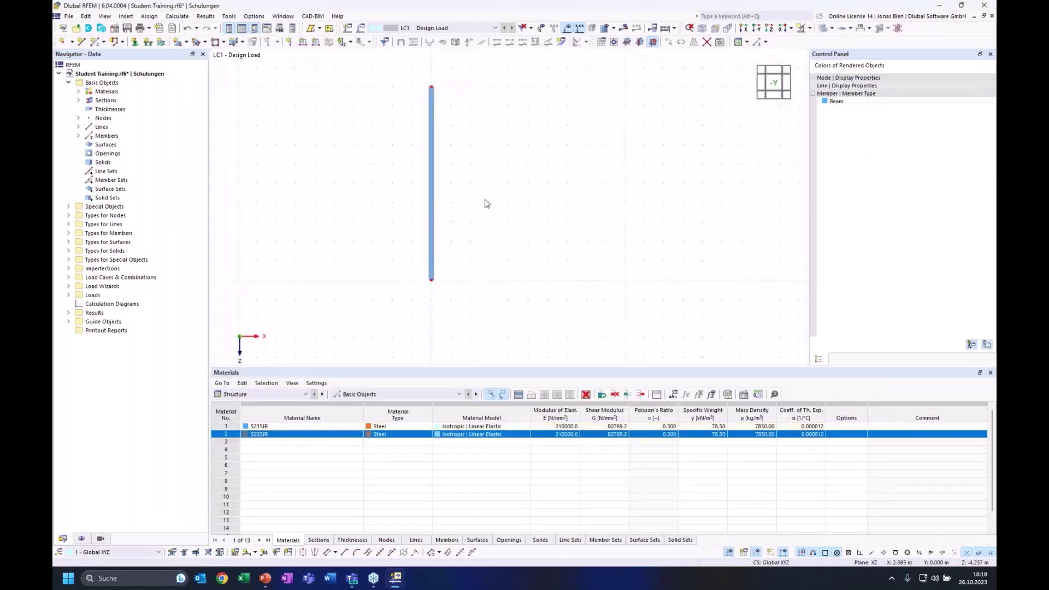
- Assign the Fixed nodal support to the column's base node, checking the support's conditions in its definition
{"action": "middle_click_drag", "start_coordinate": [485, 201], "coordinate": [438, 255], "text": "ctrl"}
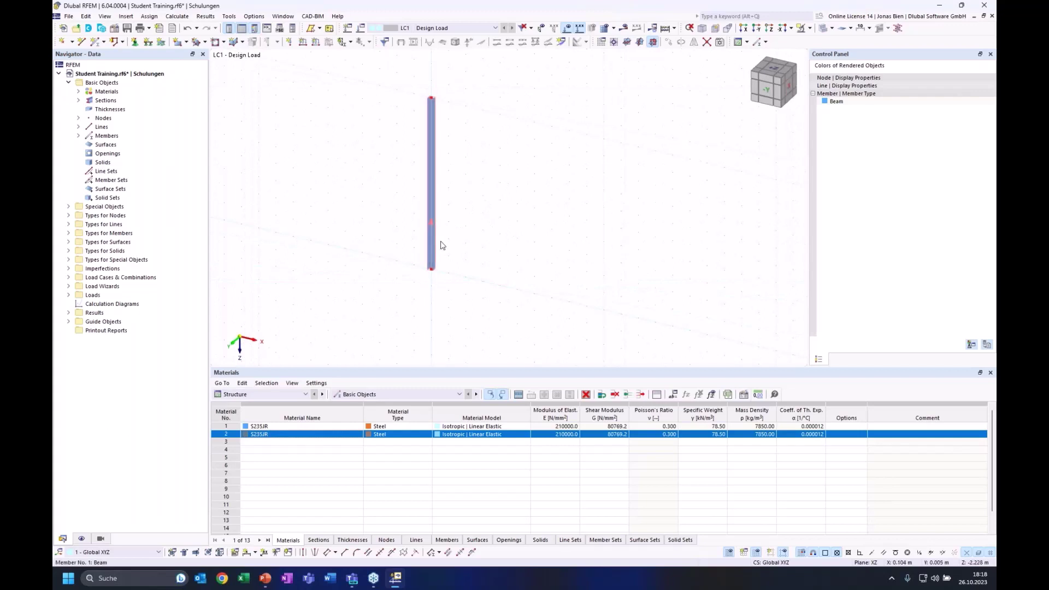
{"action": "left_click", "coordinate": [135, 42]}
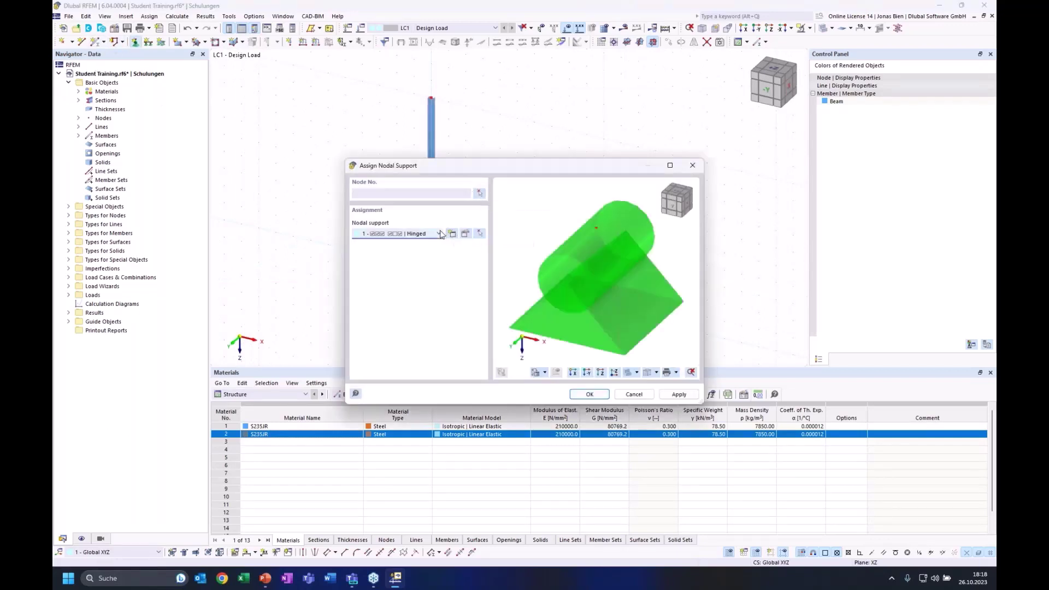
{"action": "left_click", "coordinate": [420, 233]}
{"action": "left_click", "coordinate": [426, 257]}
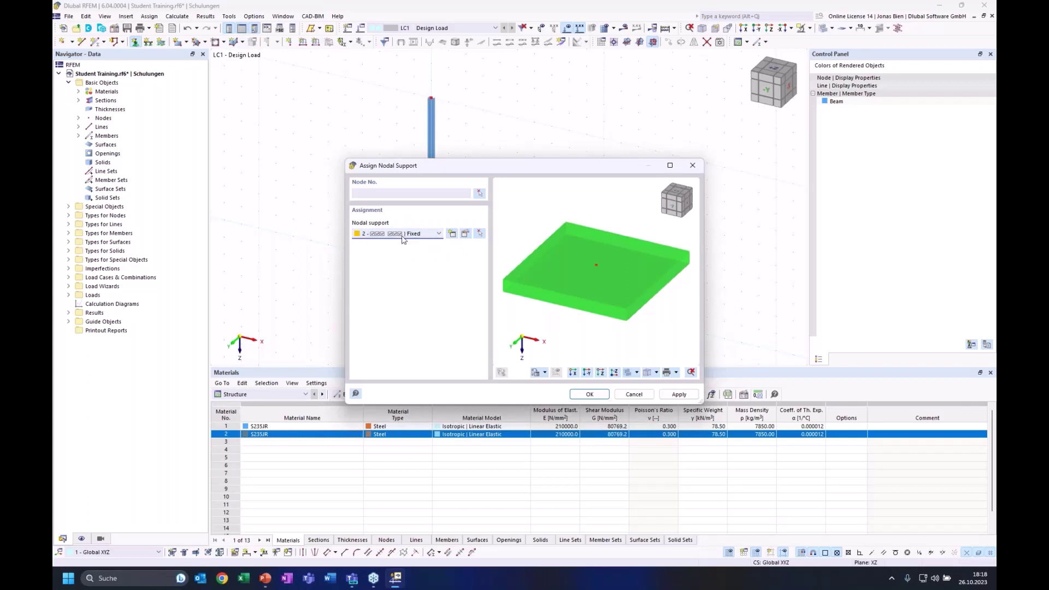
{"action": "left_click", "coordinate": [464, 232]}
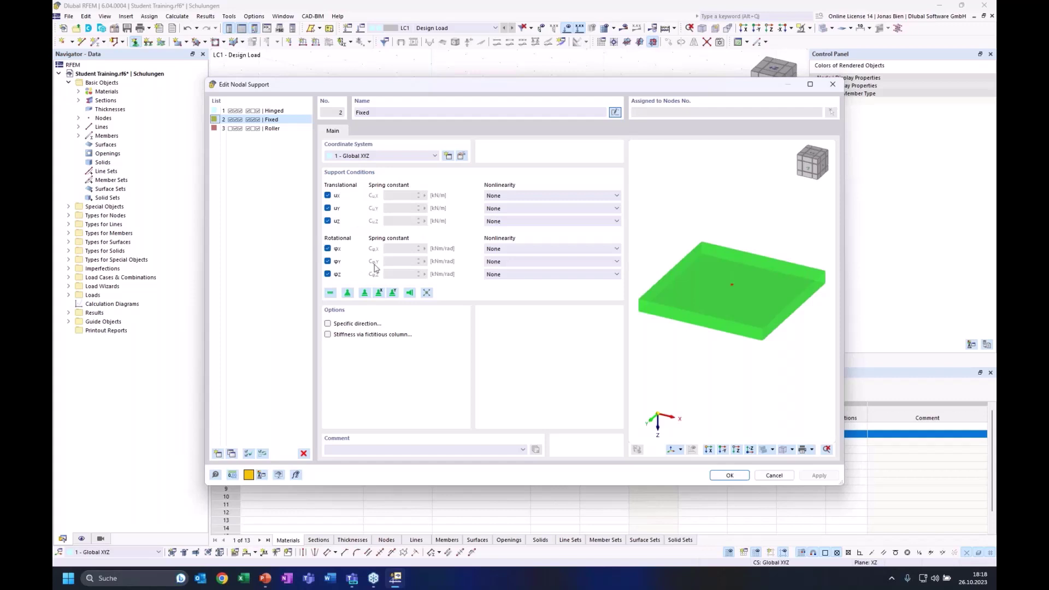
{"action": "left_click", "coordinate": [721, 473]}
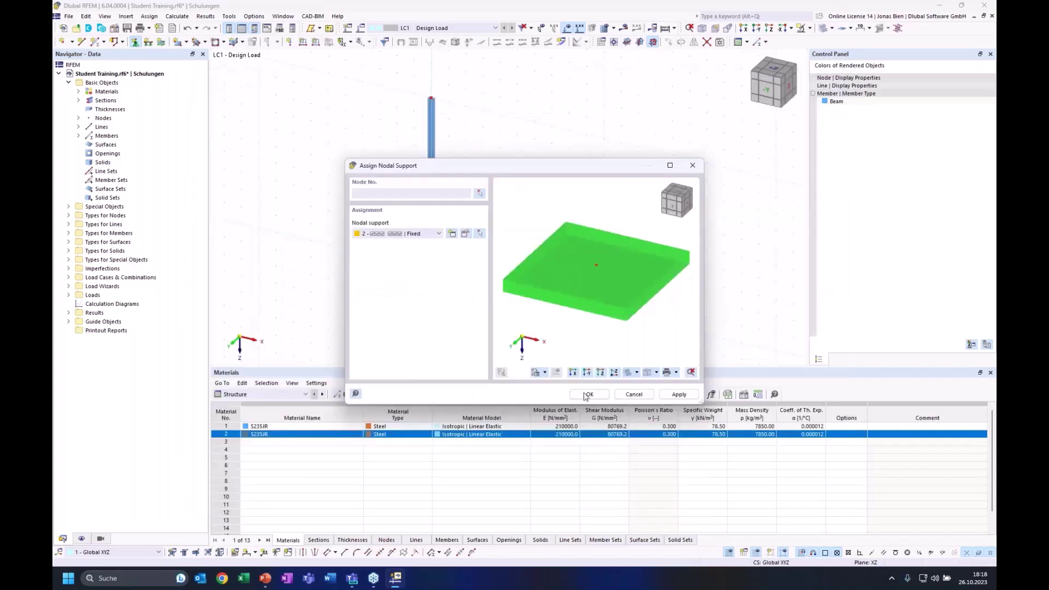
{"action": "left_click", "coordinate": [479, 193]}
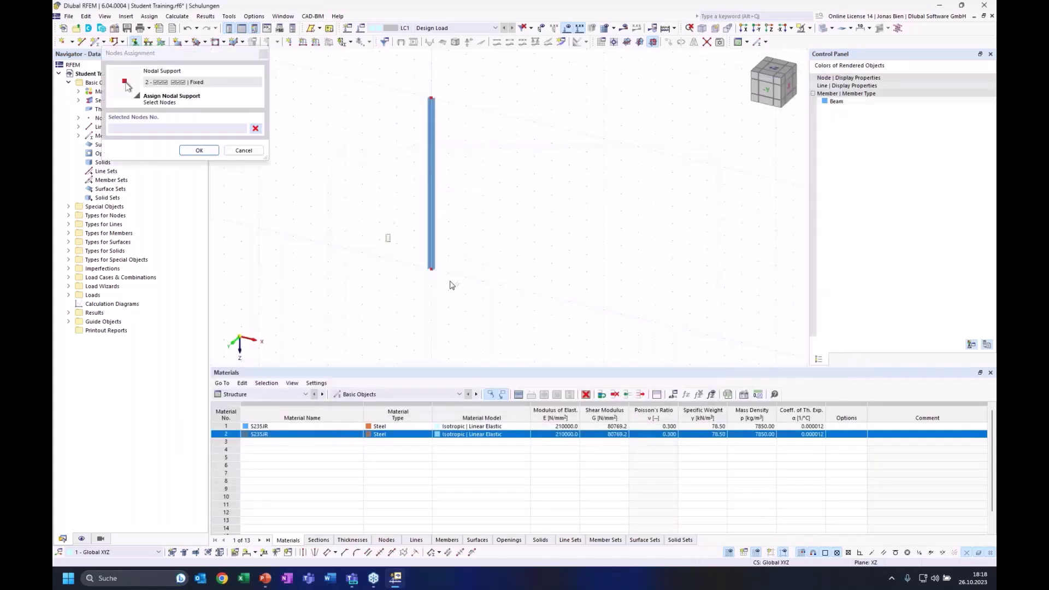
{"action": "left_click", "coordinate": [595, 394]}
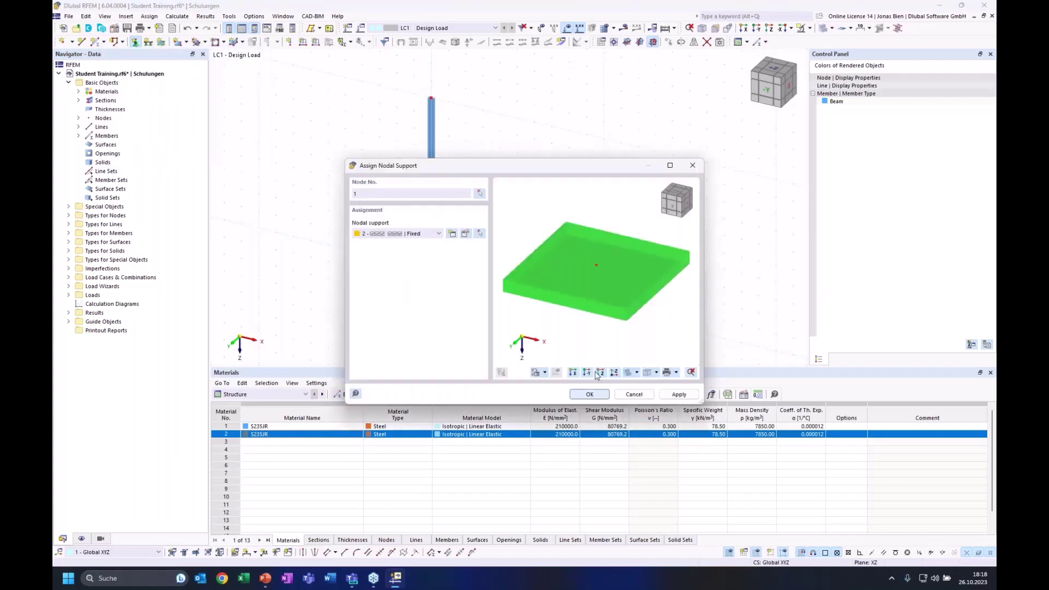
- Enlarge the displayed size of the nodal support at the column's base
{"action": "scroll", "coordinate": [439, 281], "scroll_direction": "up", "scroll_amount": 5}
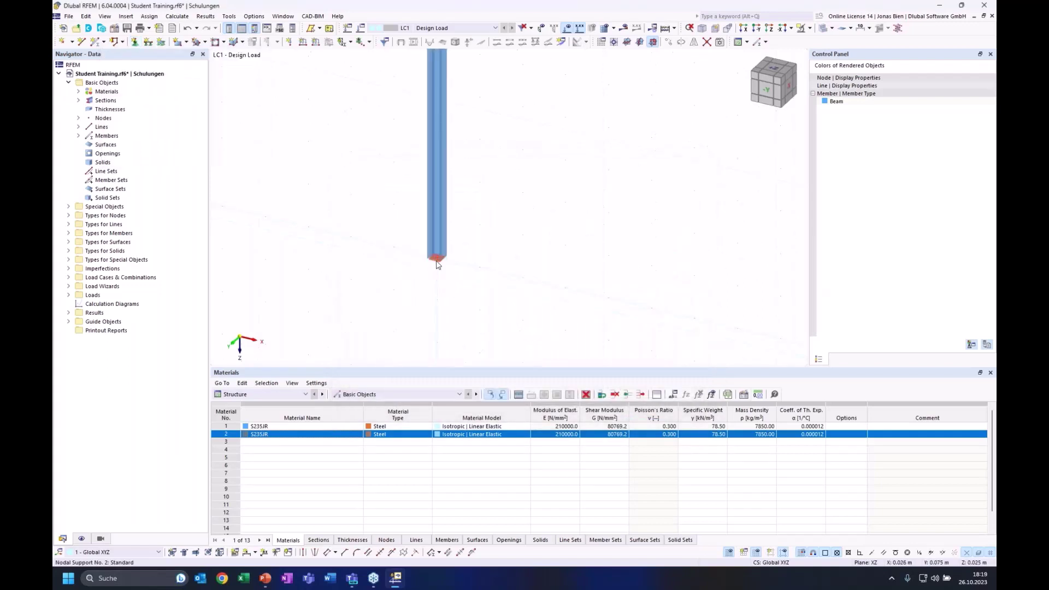
{"action": "right_click", "coordinate": [435, 261]}
{"action": "left_click_drag", "start_coordinate": [489, 354], "coordinate": [548, 353]}
{"action": "left_click", "coordinate": [581, 210]}
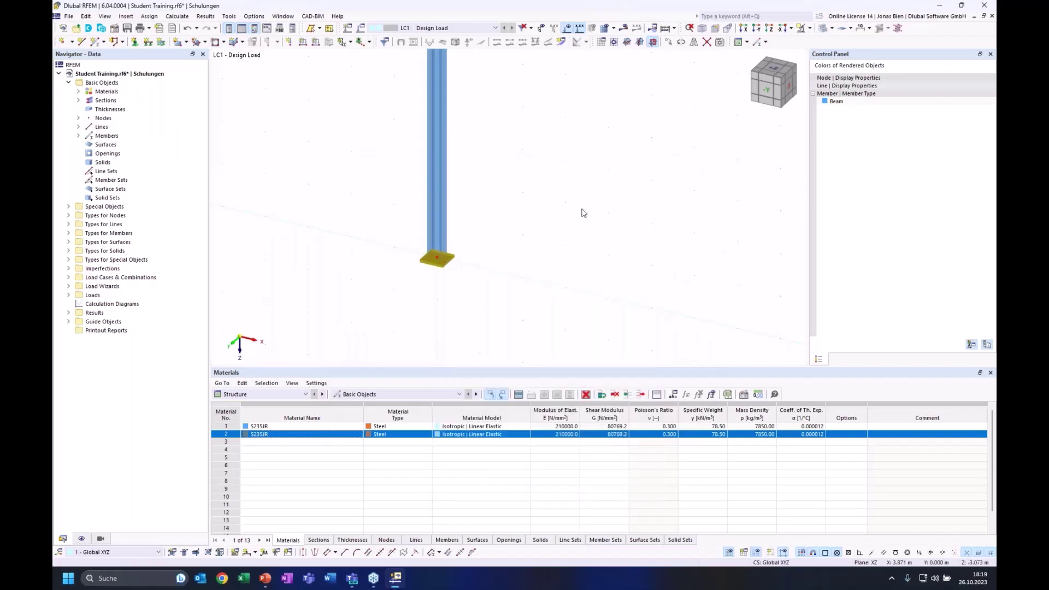
{"action": "left_click", "coordinate": [575, 209]}
{"action": "middle_click_drag", "start_coordinate": [574, 210], "coordinate": [594, 230]}
{"action": "scroll", "coordinate": [541, 215], "scroll_direction": "down", "scroll_amount": 3}
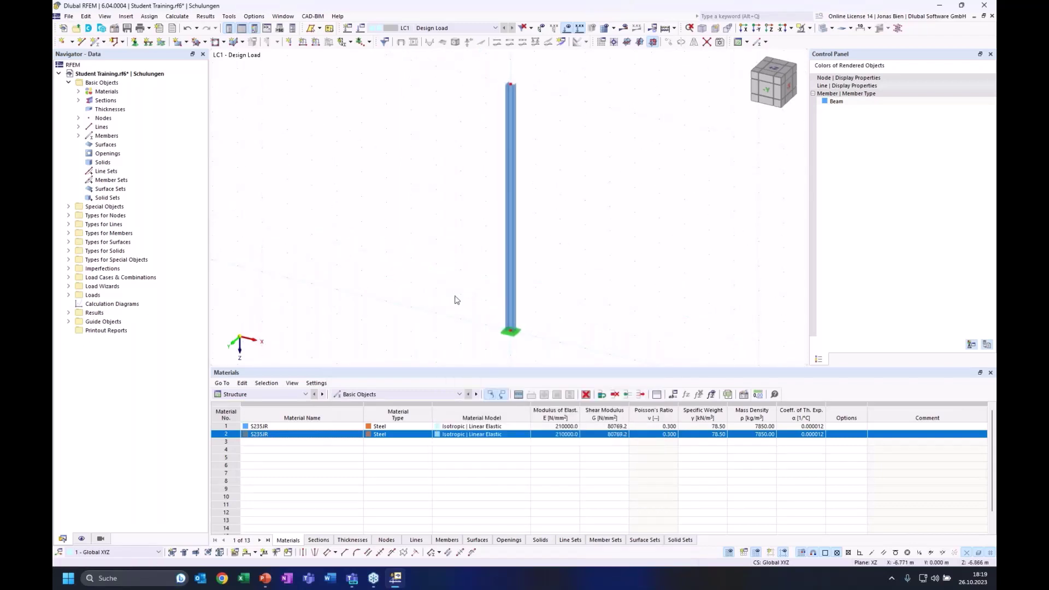
- Check the type of model in the model's base data
{"action": "left_click", "coordinate": [512, 332]}
{"action": "left_click", "coordinate": [640, 317]}
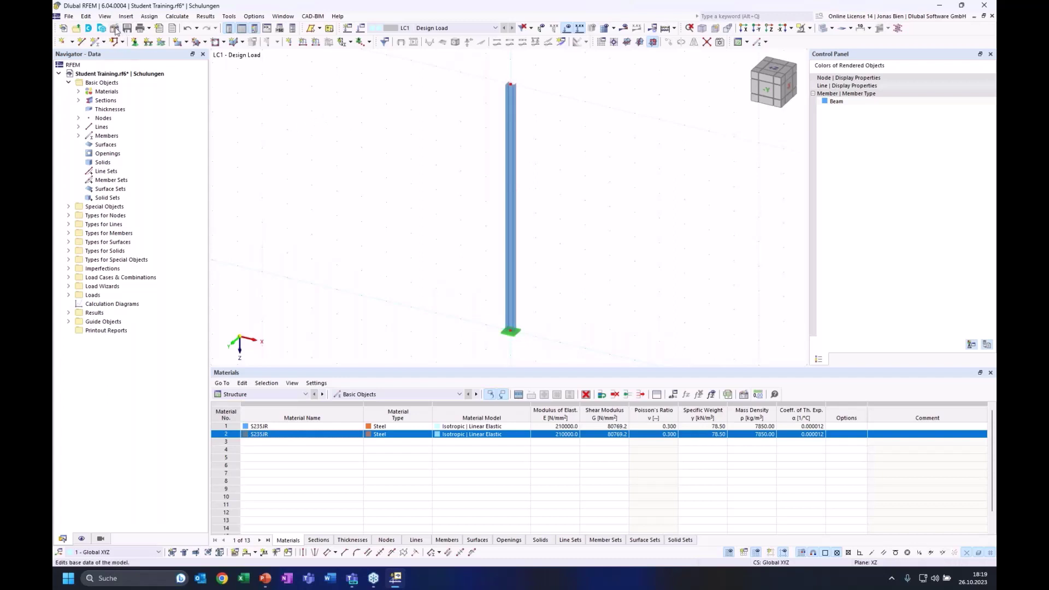
{"action": "double_click", "coordinate": [267, 216]}
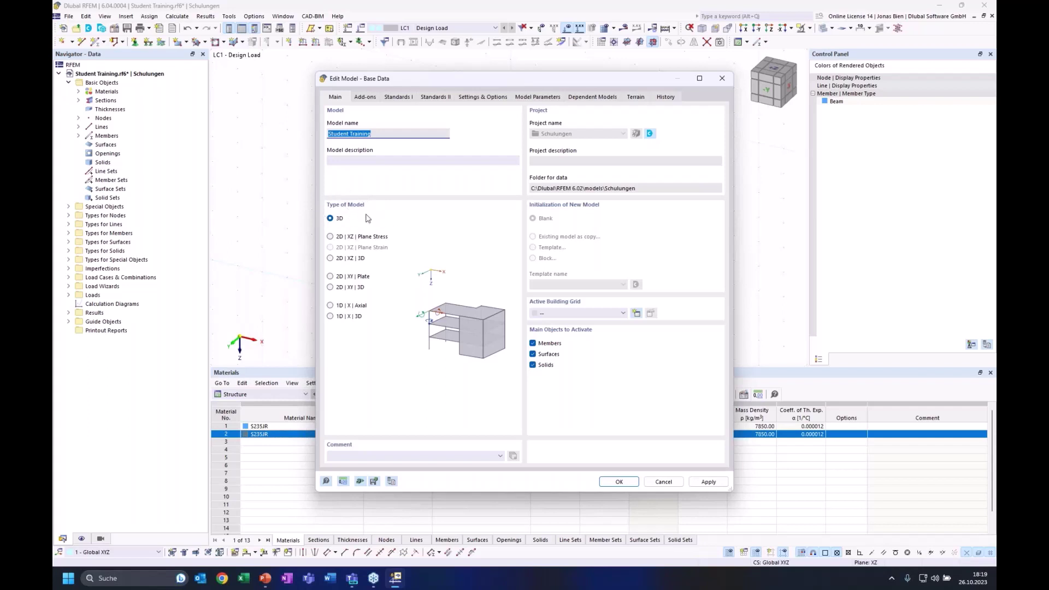
{"action": "left_click", "coordinate": [617, 480]}
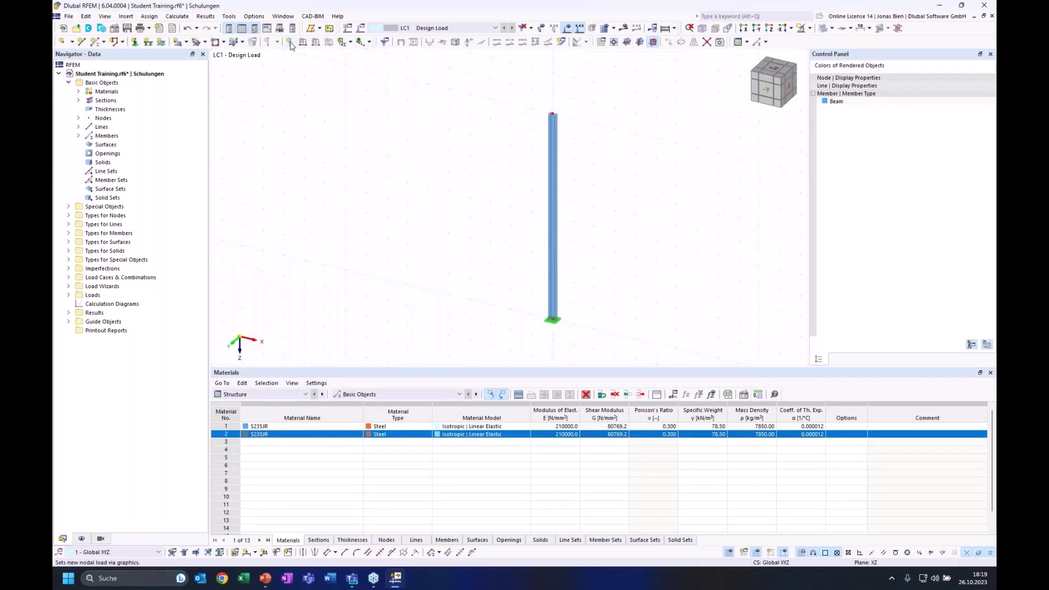
- Create a nodal load of type Components with Fx 10 kN and Fz 100 kN in LC1 on the column's top node
{"action": "left_click", "coordinate": [289, 42]}
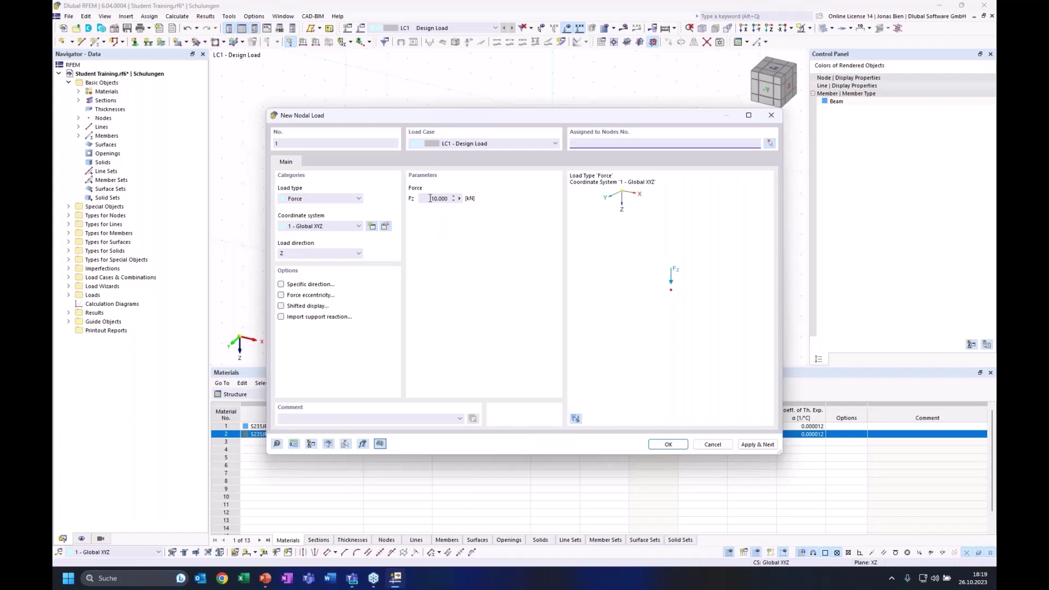
{"action": "left_click", "coordinate": [298, 198]}
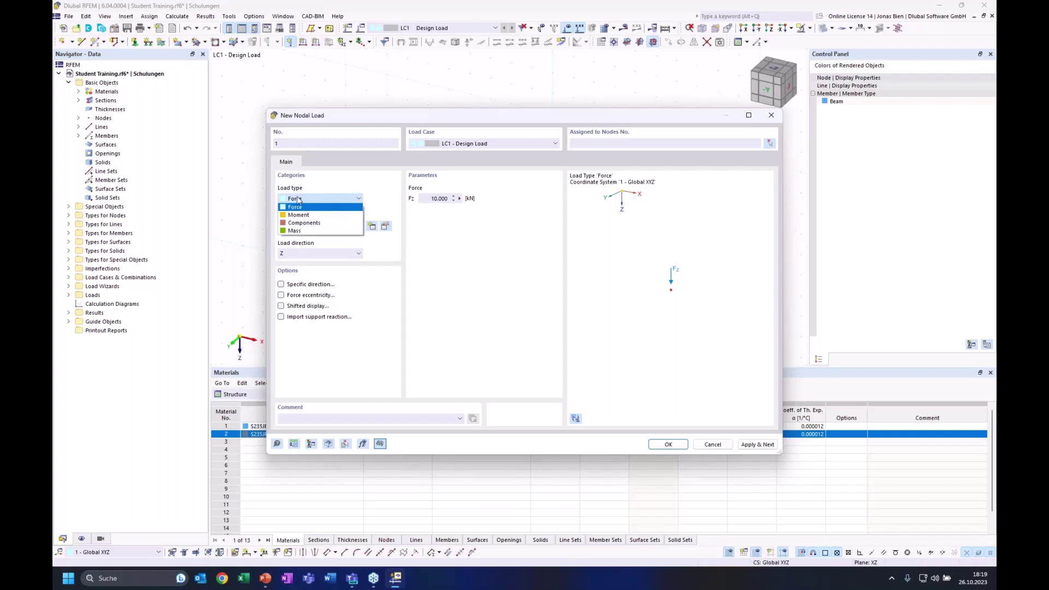
{"action": "left_click", "coordinate": [303, 223]}
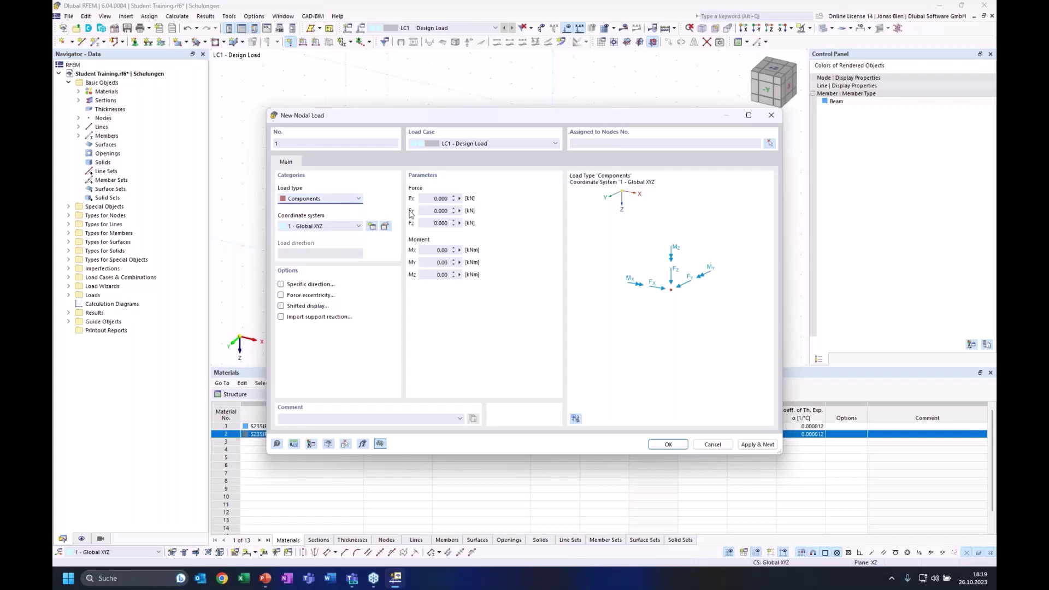
{"action": "left_click_drag", "start_coordinate": [432, 199], "coordinate": [430, 198]}
{"action": "left_click", "coordinate": [428, 224]}
{"action": "left_click", "coordinate": [429, 199]}
{"action": "left_click", "coordinate": [769, 144]}
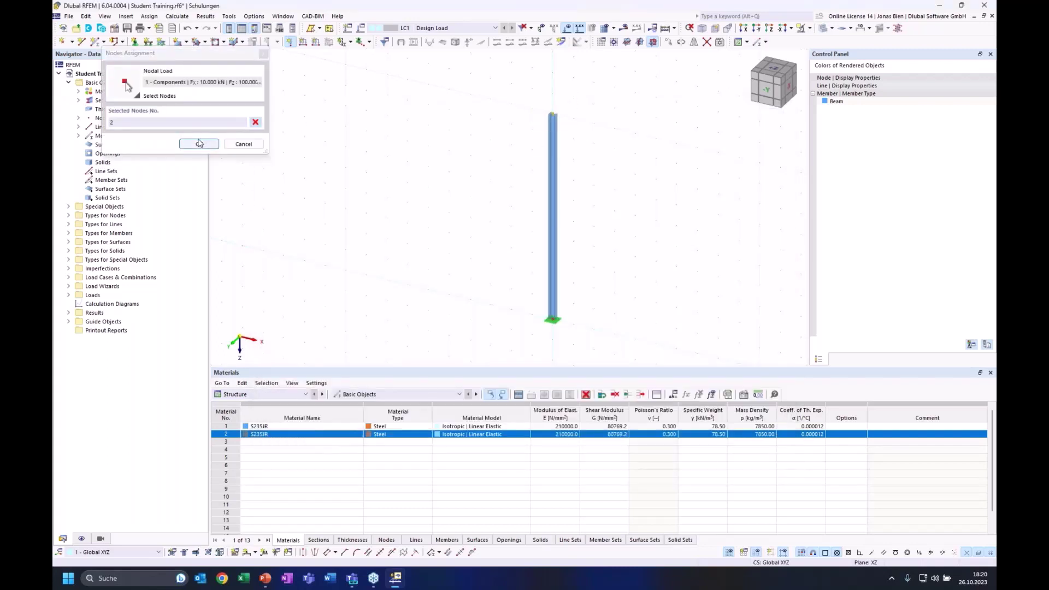
{"action": "left_click", "coordinate": [199, 144]}
{"action": "left_click", "coordinate": [660, 444]}
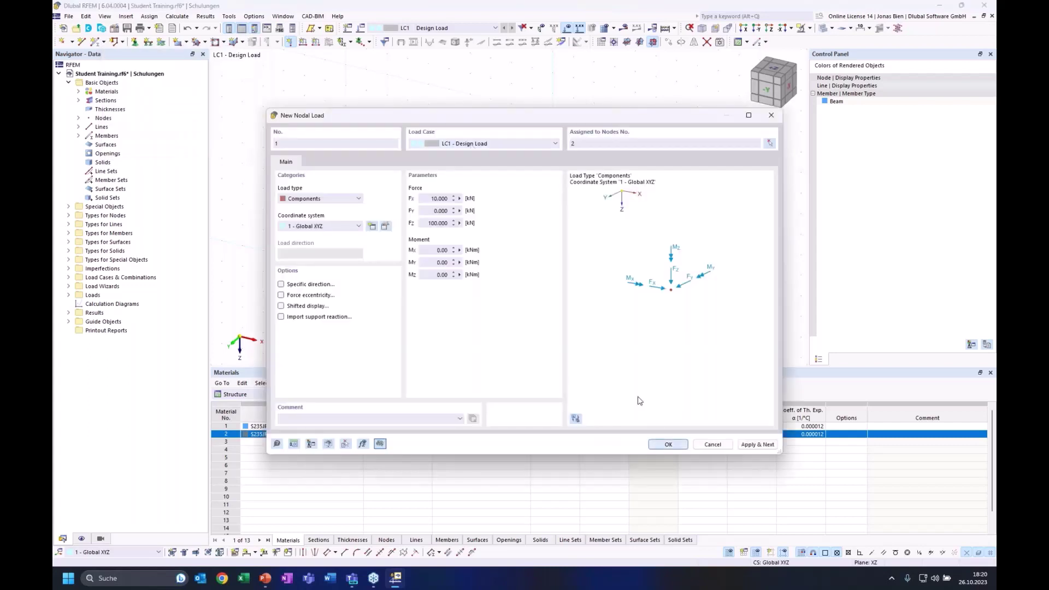
- Calculate load case LC1 - Design Load and show the column's displacements and support reactions
{"action": "middle_click_drag", "start_coordinate": [603, 147], "coordinate": [643, 151], "text": "ctrl"}
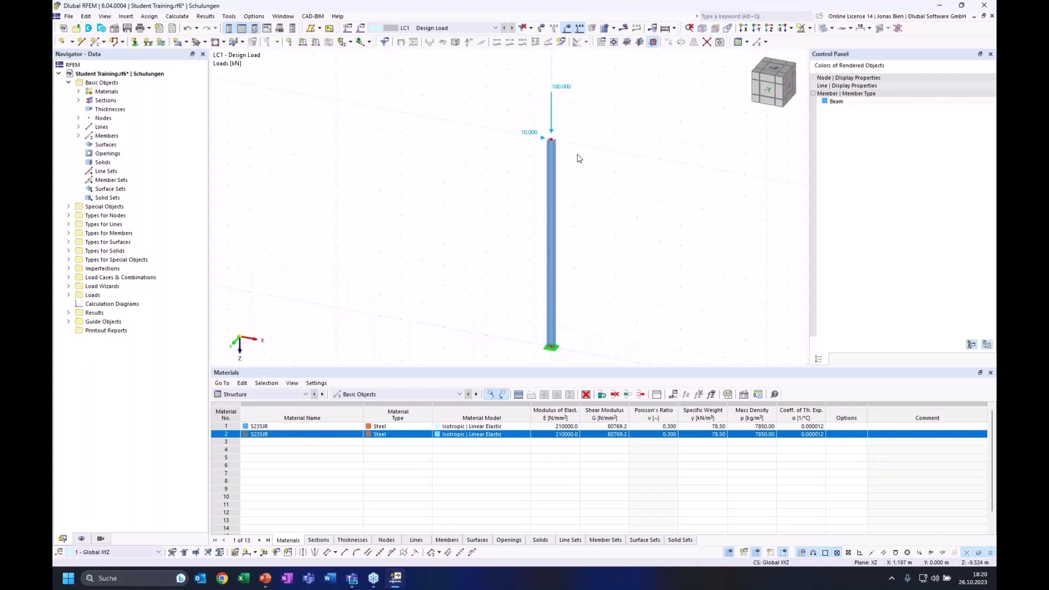
{"action": "left_click", "coordinate": [768, 88]}
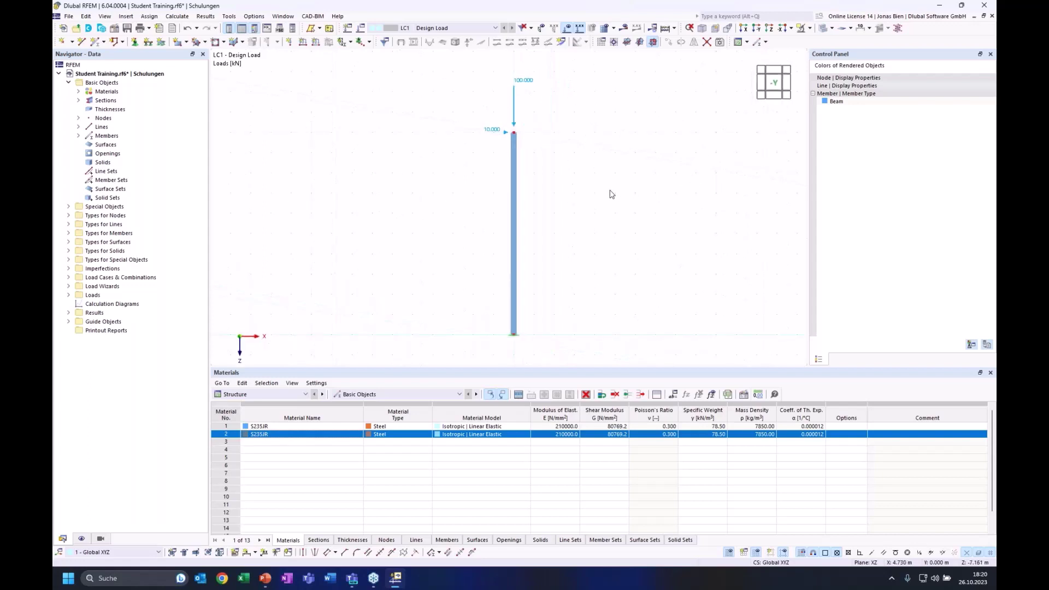
{"action": "left_click", "coordinate": [625, 29]}
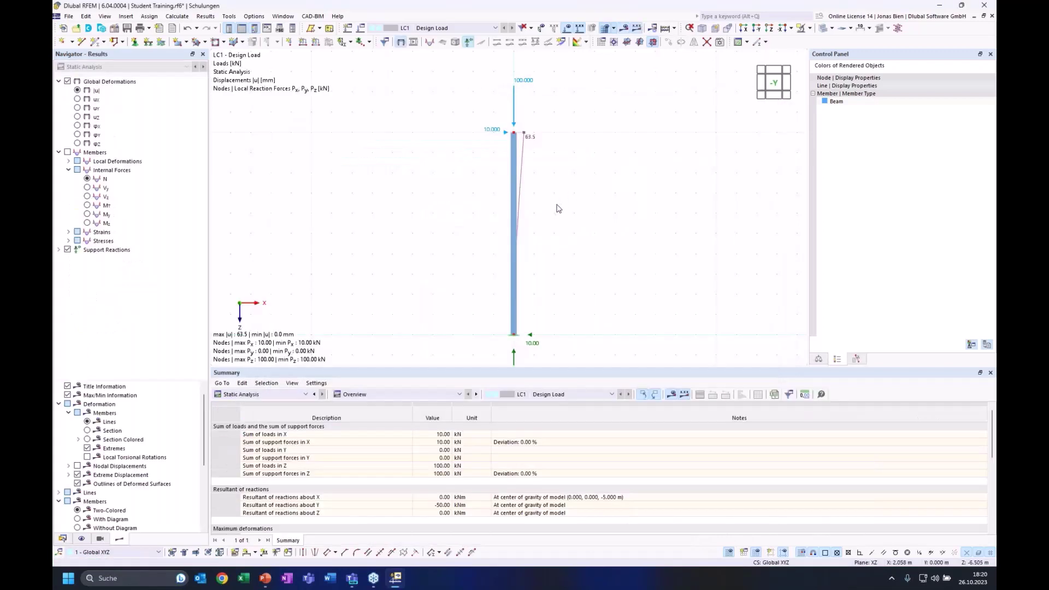
{"action": "scroll", "coordinate": [558, 211], "scroll_direction": "down", "scroll_amount": 1}
{"action": "middle_click_drag", "start_coordinate": [558, 211], "coordinate": [558, 191]}
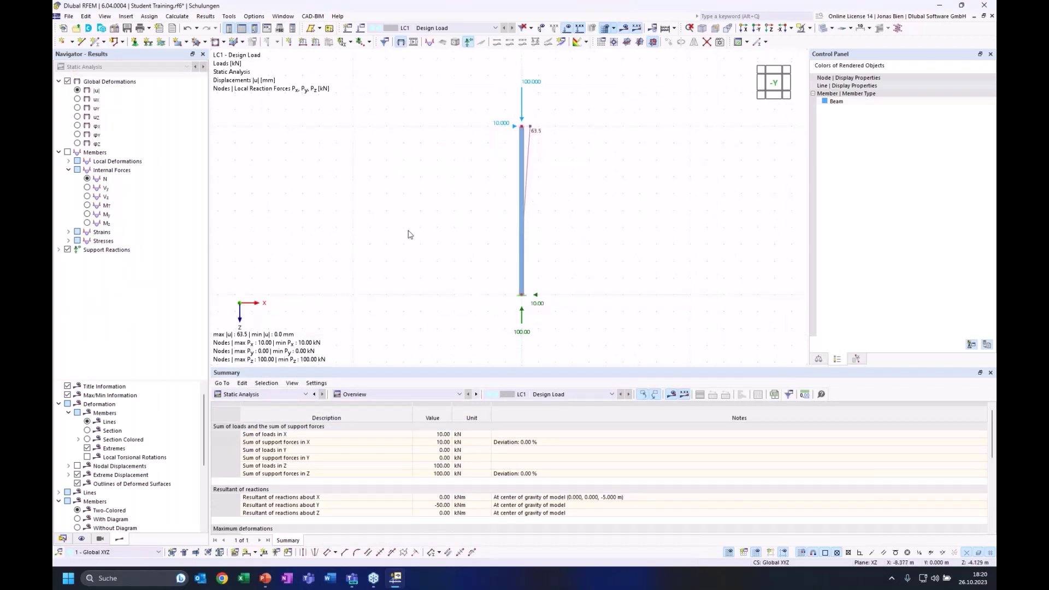
- Examine the column's internal force diagrams for N, Vz and My
{"action": "left_click", "coordinate": [87, 179]}
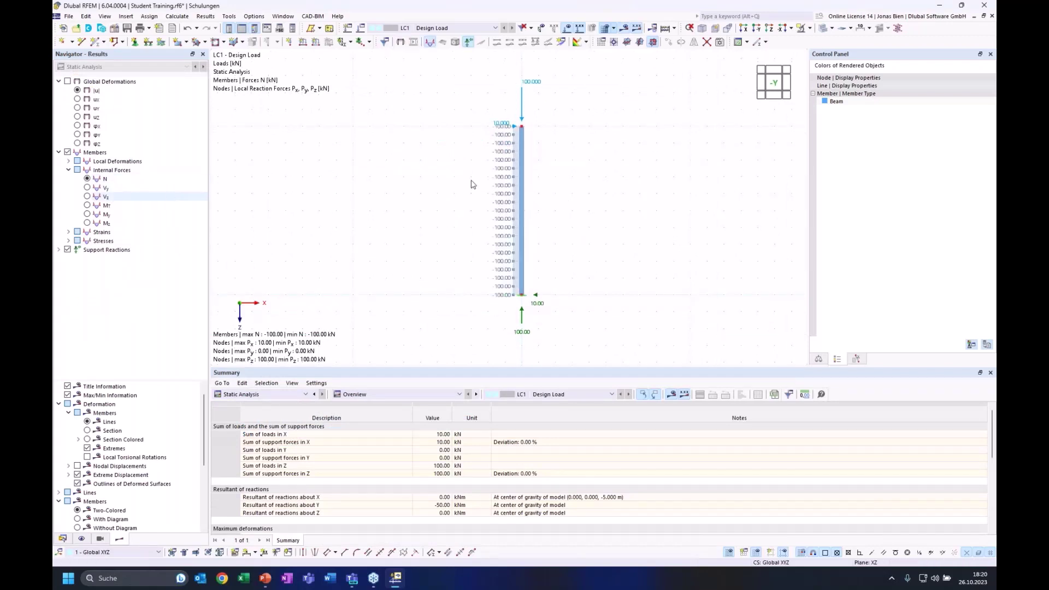
{"action": "scroll", "coordinate": [535, 205], "scroll_direction": "up", "scroll_amount": 1}
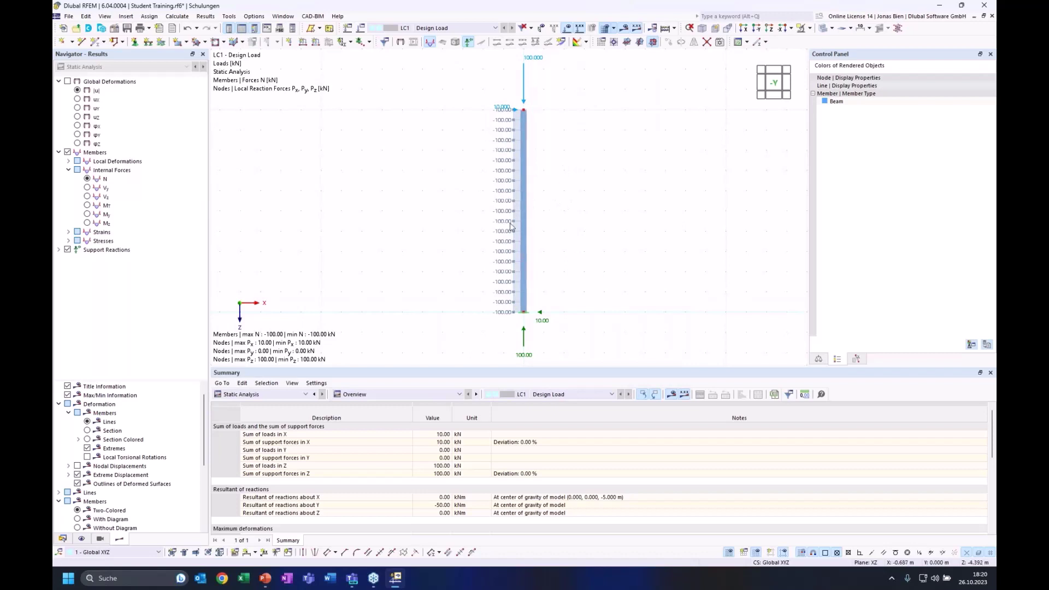
{"action": "left_click", "coordinate": [87, 197]}
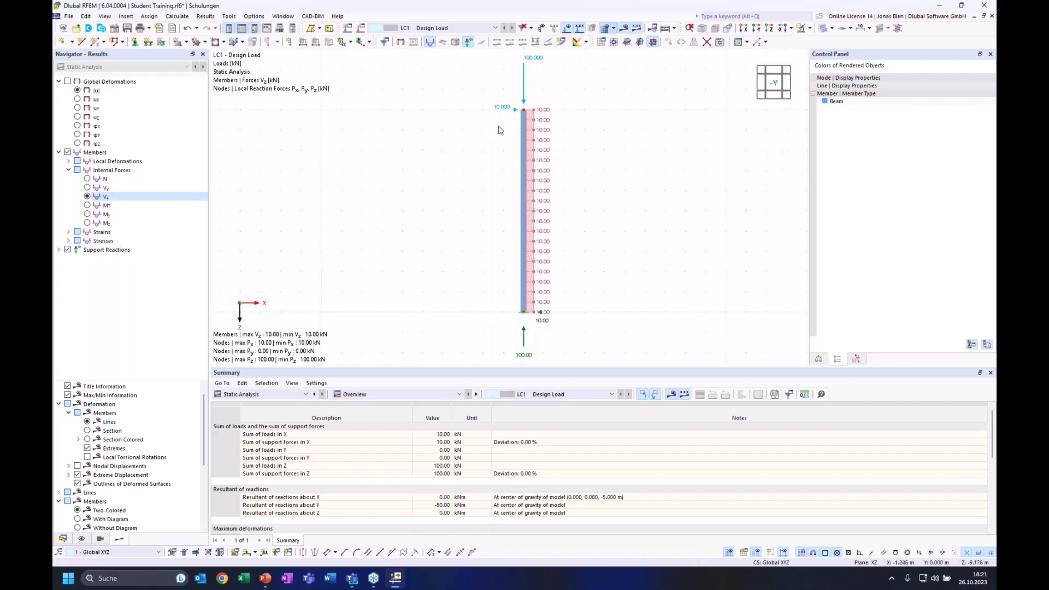
{"action": "left_click", "coordinate": [88, 213]}
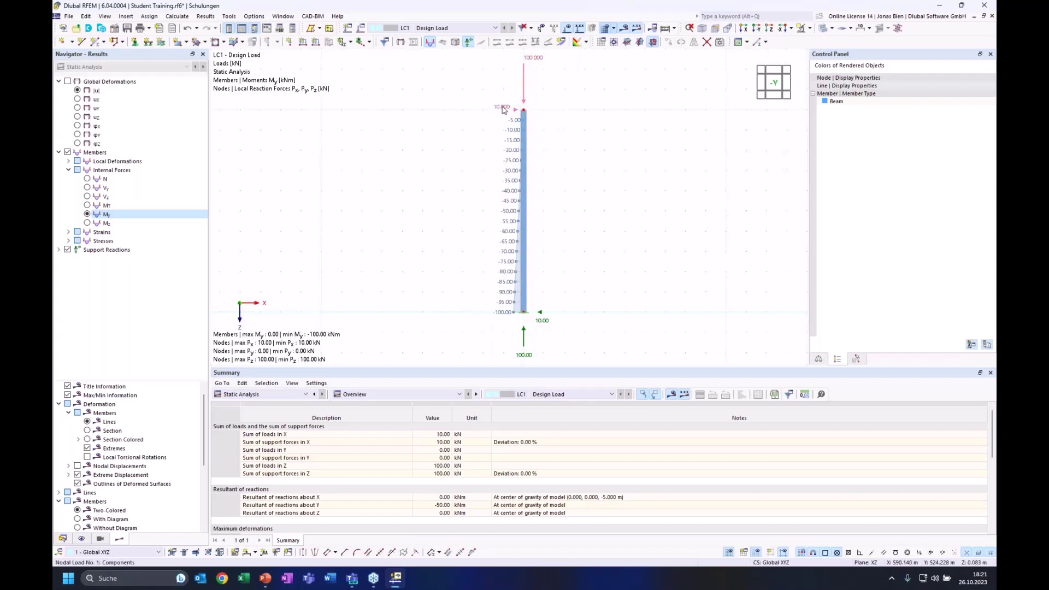
{"action": "mouse_move", "coordinate": [502, 109]}
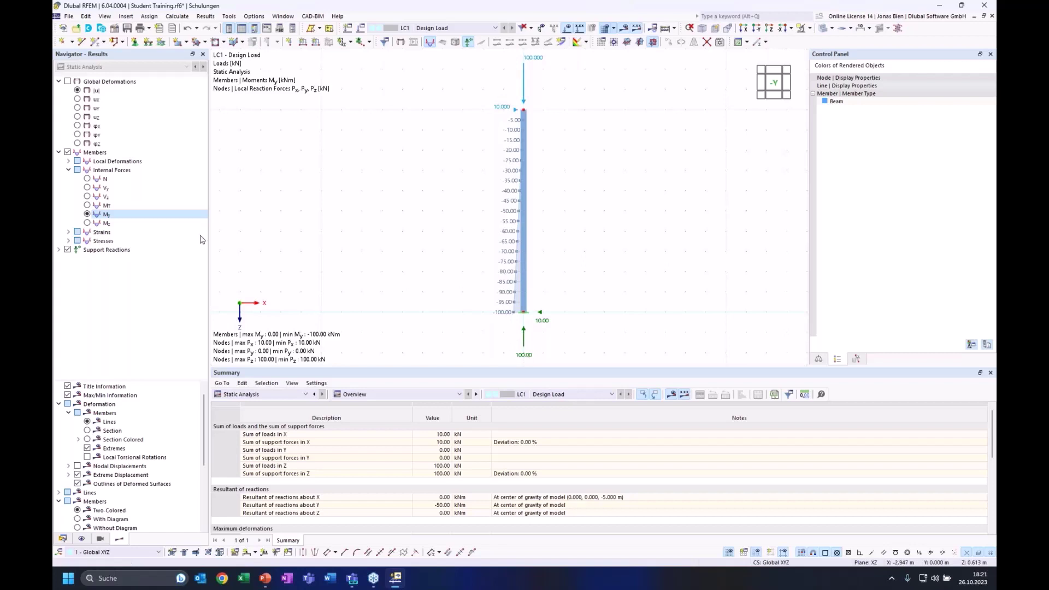
- Display the reaction moment My at the column's nodal support and return to the model data navigator
{"action": "left_click", "coordinate": [59, 250]}
{"action": "left_click", "coordinate": [68, 258]}
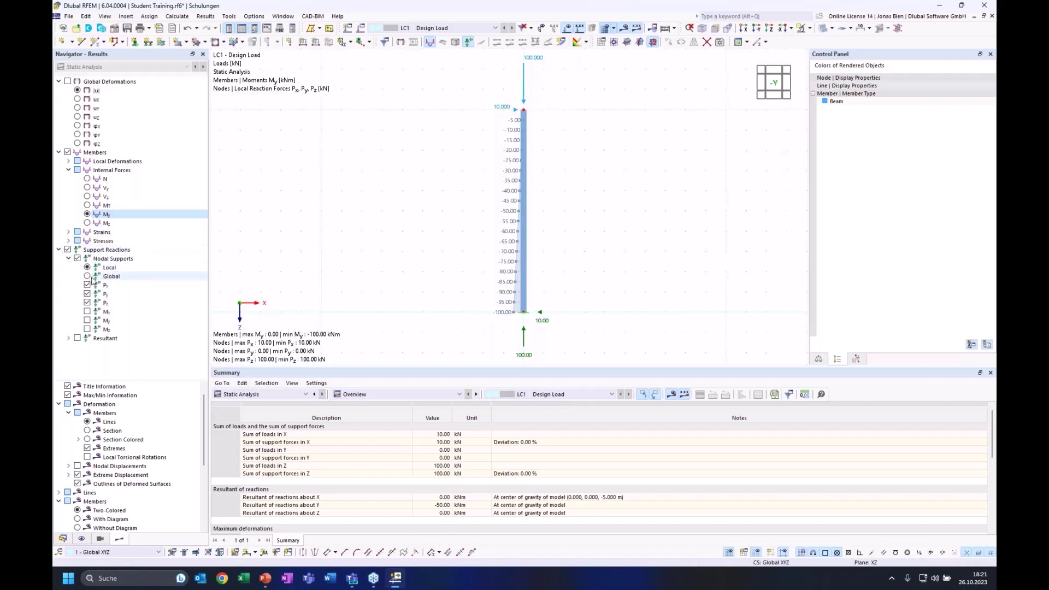
{"action": "left_click", "coordinate": [87, 320]}
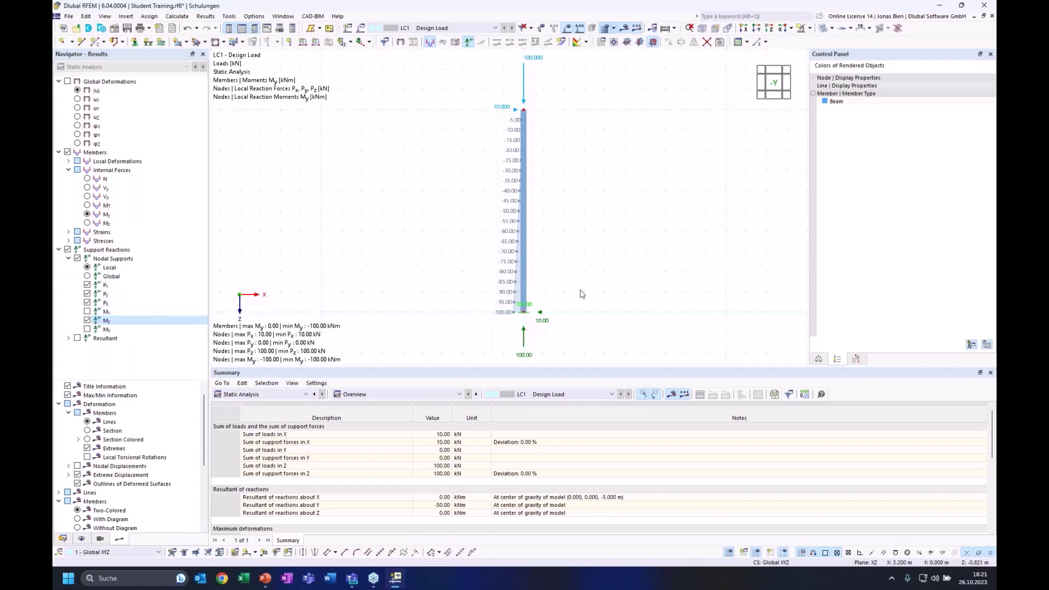
{"action": "mouse_move", "coordinate": [526, 315]}
{"action": "middle_mouse_down", "text": "ctrl"}
{"action": "mouse_move", "coordinate": [520, 325]}
{"action": "mouse_move", "coordinate": [537, 303]}
{"action": "mouse_move", "coordinate": [526, 300]}
{"action": "middle_mouse_up", "text": "ctrl"}
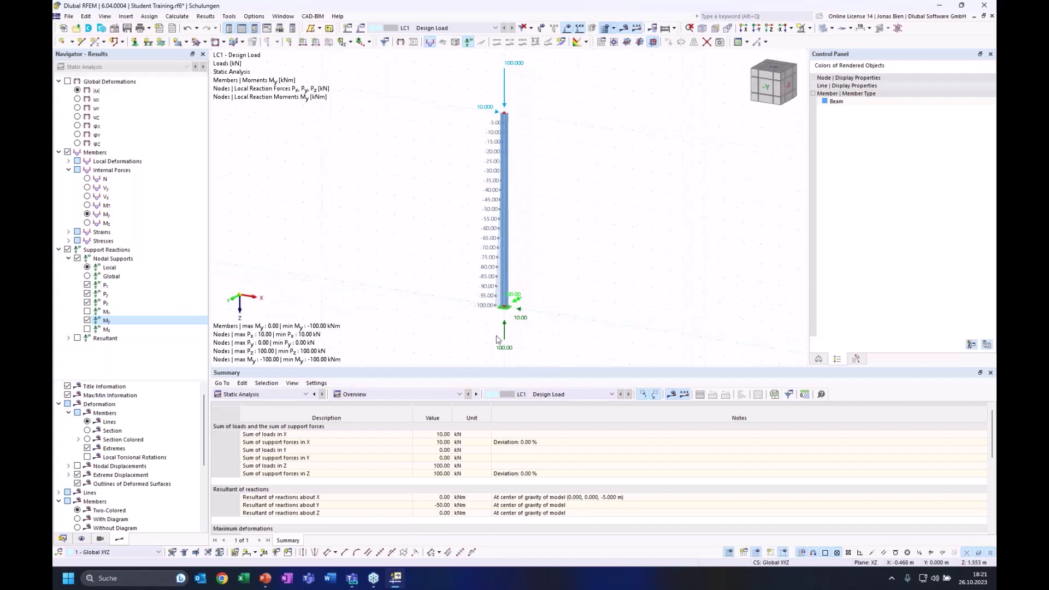
{"action": "left_click", "coordinate": [87, 320]}
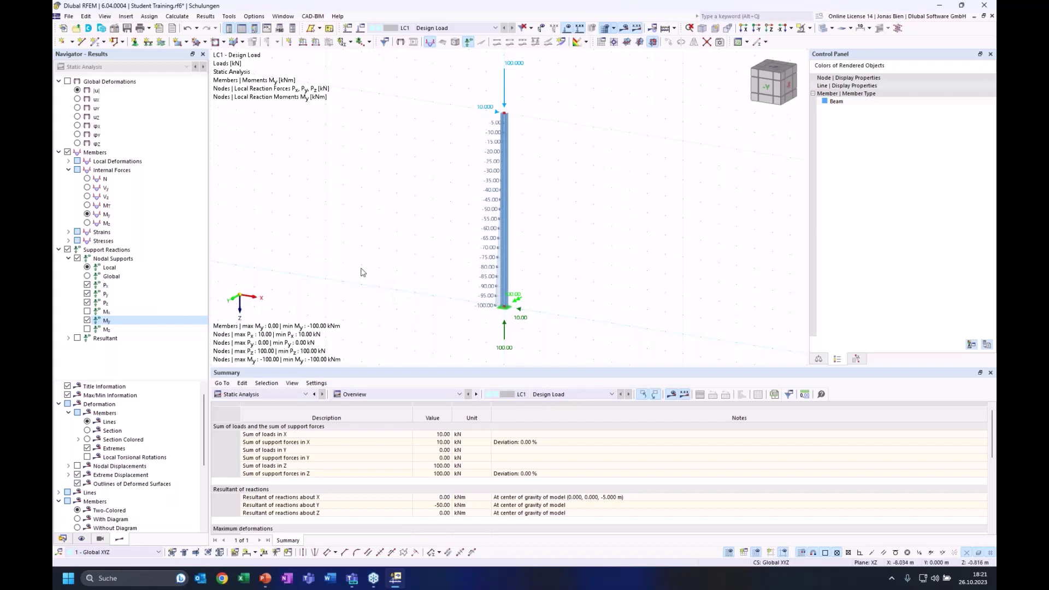
{"action": "left_click", "coordinate": [63, 539]}
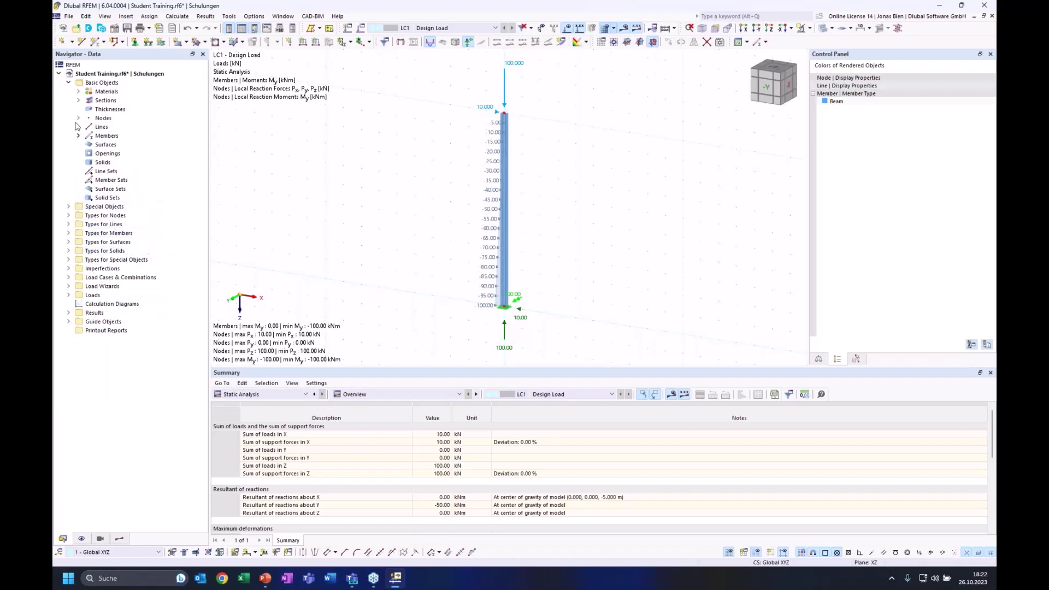
- Open the static analysis settings assigned to load case LC1 - Design Load for editing
{"action": "left_click", "coordinate": [69, 83]}
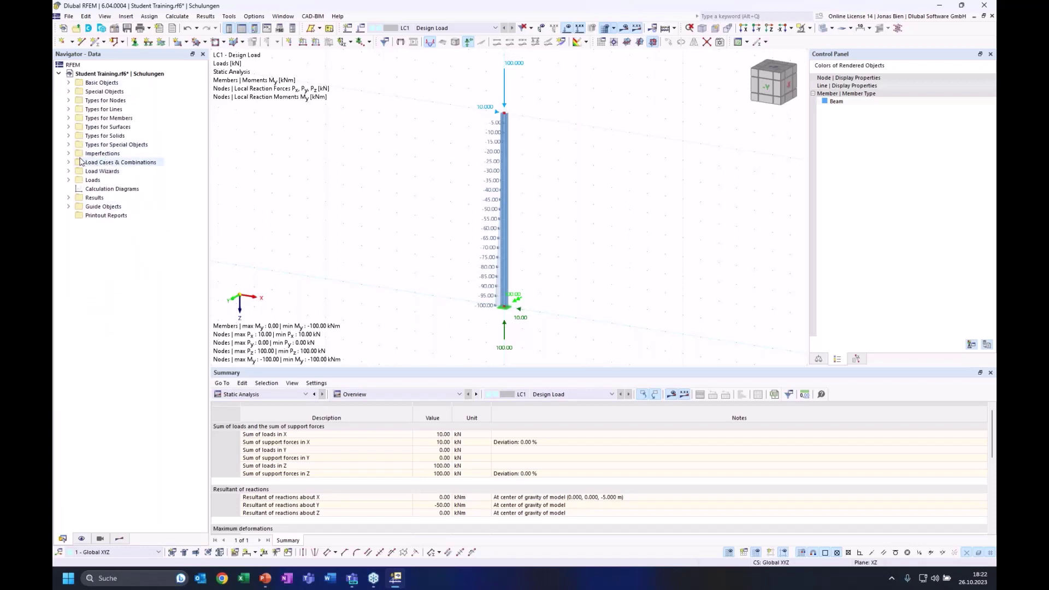
{"action": "left_click", "coordinate": [69, 162]}
{"action": "left_click", "coordinate": [78, 171]}
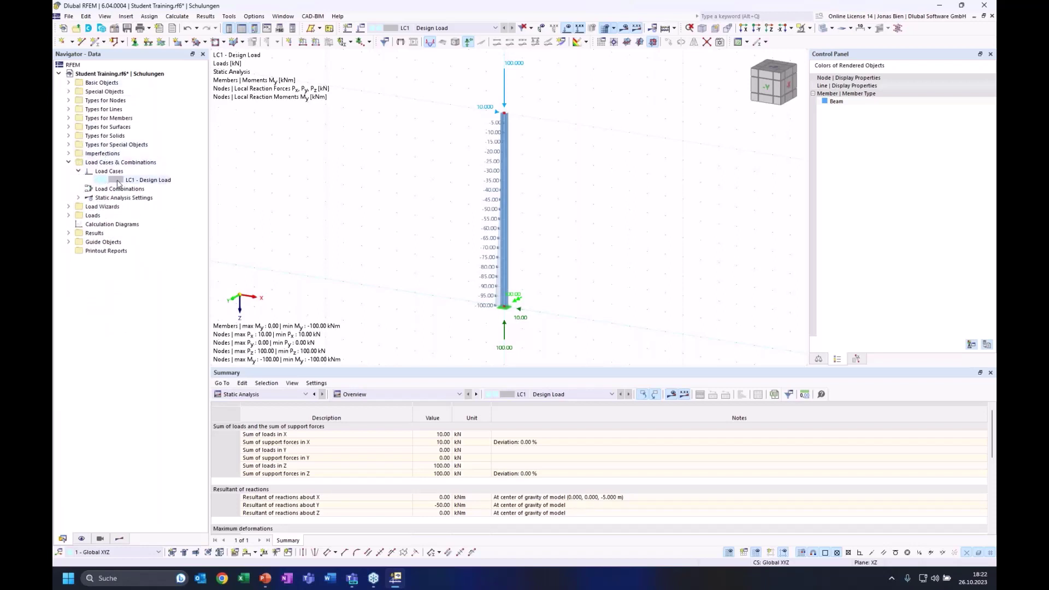
{"action": "double_click", "coordinate": [117, 179]}
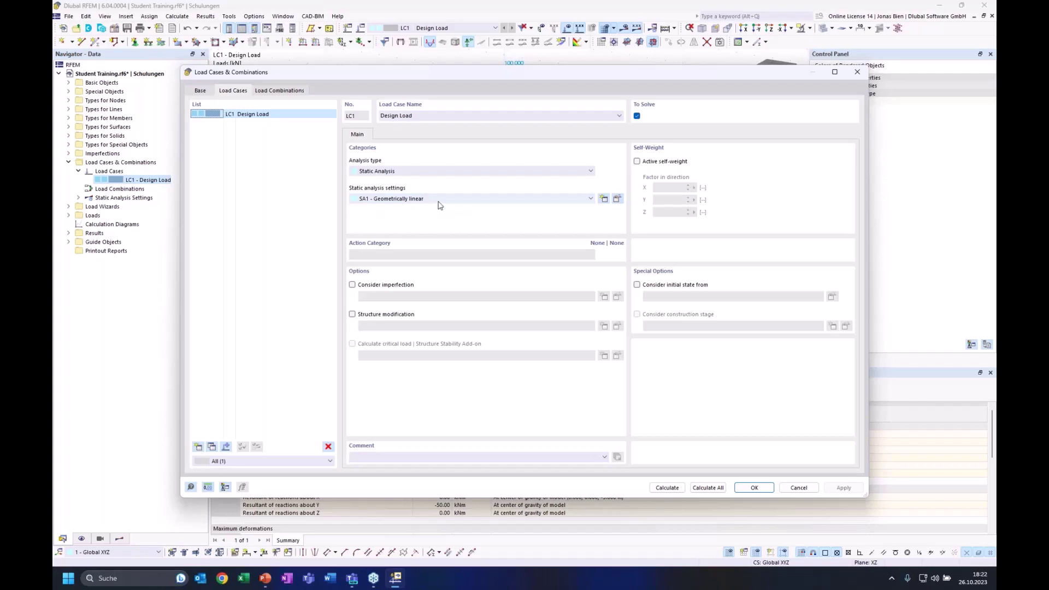
{"action": "left_click", "coordinate": [615, 200]}
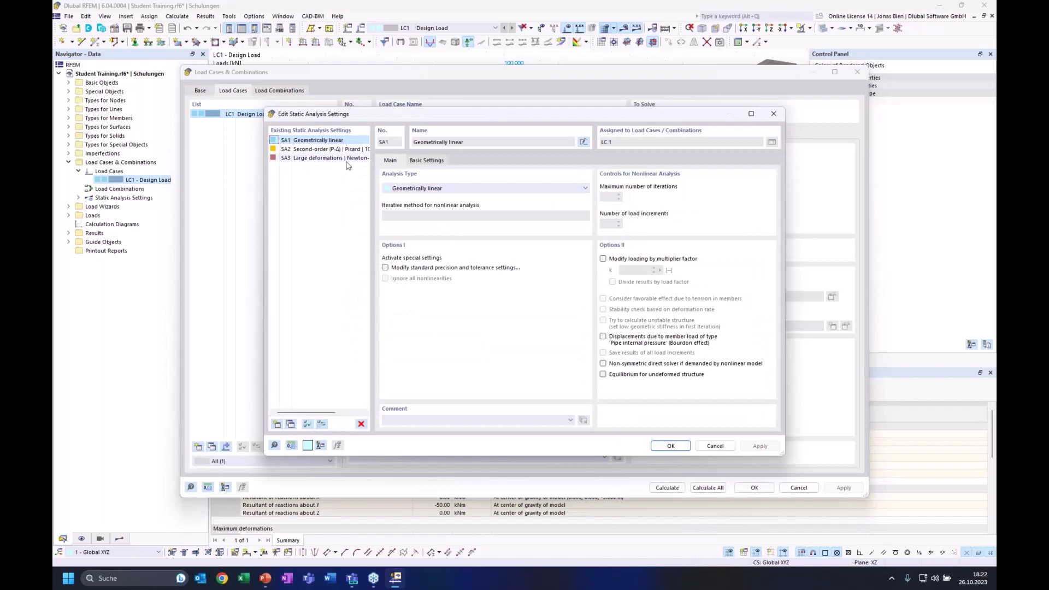
- Examine the options of the Geometrically linear, Second-order (P-Δ) and Large deformations analysis types for setting SA1
{"action": "left_click", "coordinate": [432, 188]}
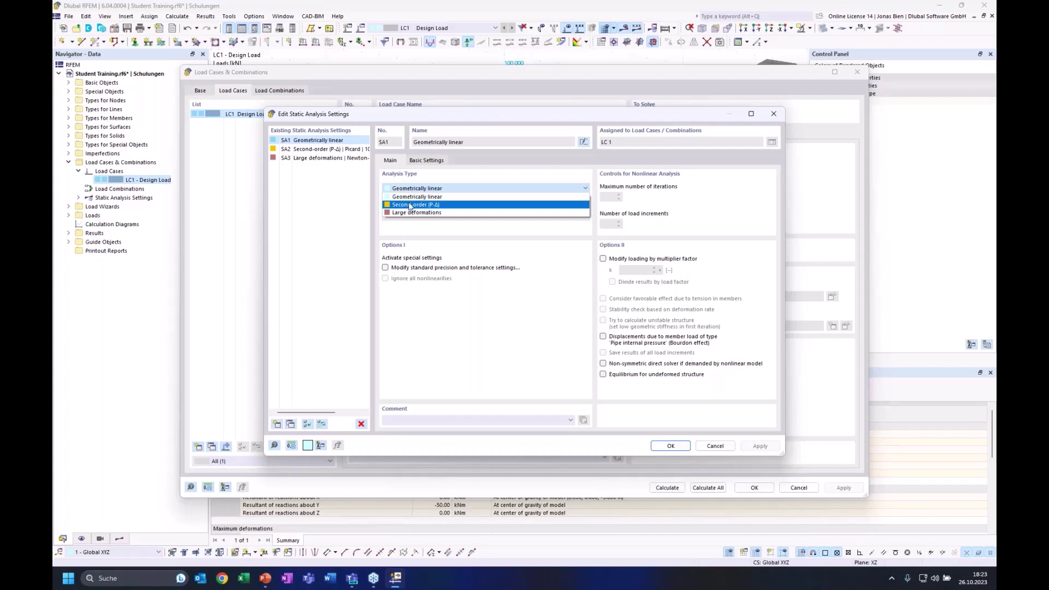
{"action": "left_click", "coordinate": [414, 195]}
{"action": "left_click", "coordinate": [420, 190]}
{"action": "left_click", "coordinate": [412, 206]}
{"action": "left_click", "coordinate": [420, 191]}
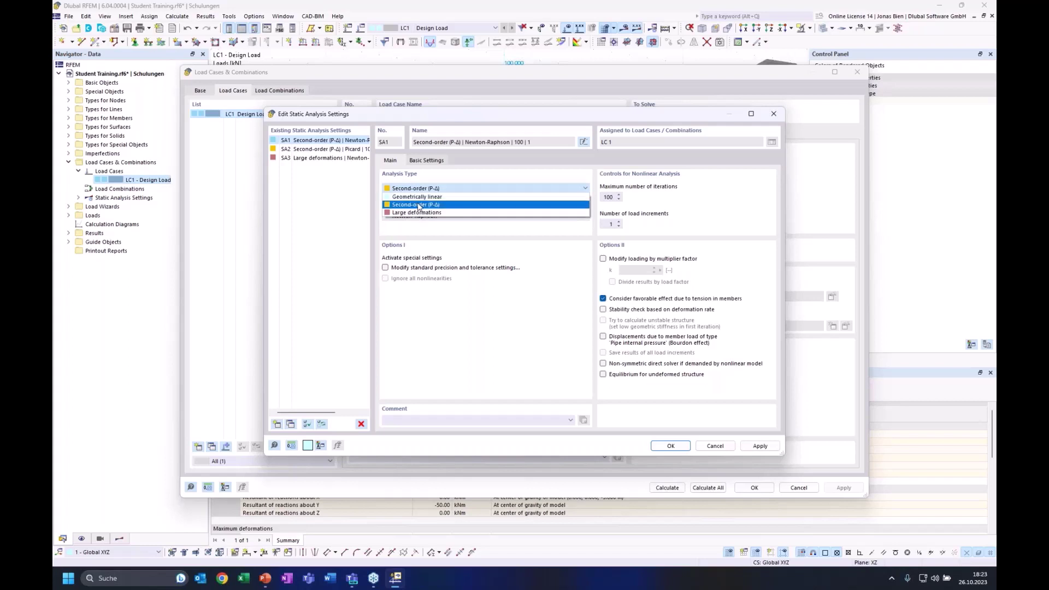
{"action": "left_click", "coordinate": [419, 206]}
{"action": "left_click", "coordinate": [419, 189]}
{"action": "left_click", "coordinate": [416, 212]}
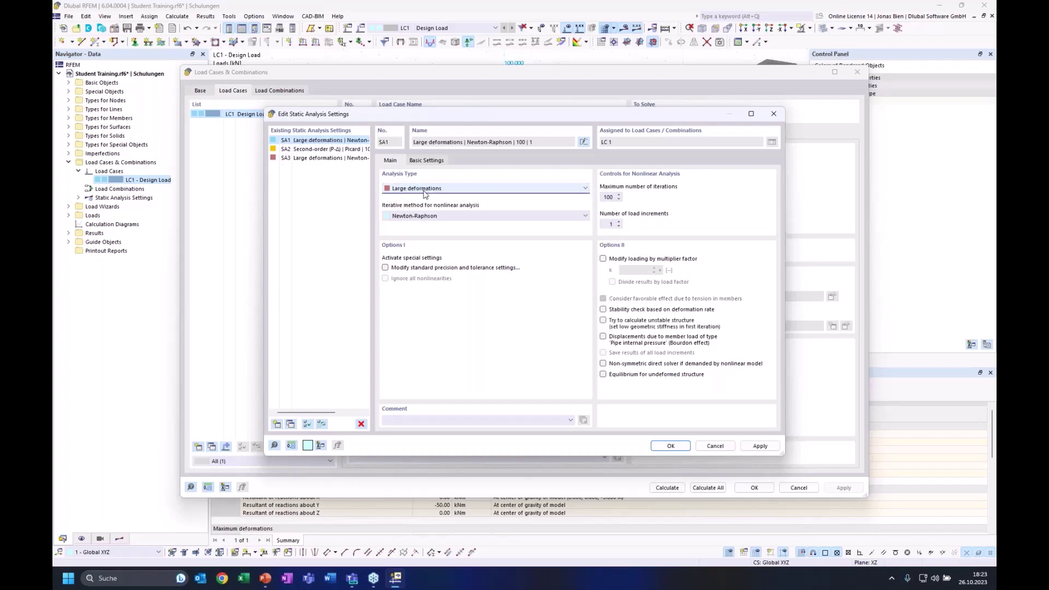
{"action": "left_click", "coordinate": [424, 192]}
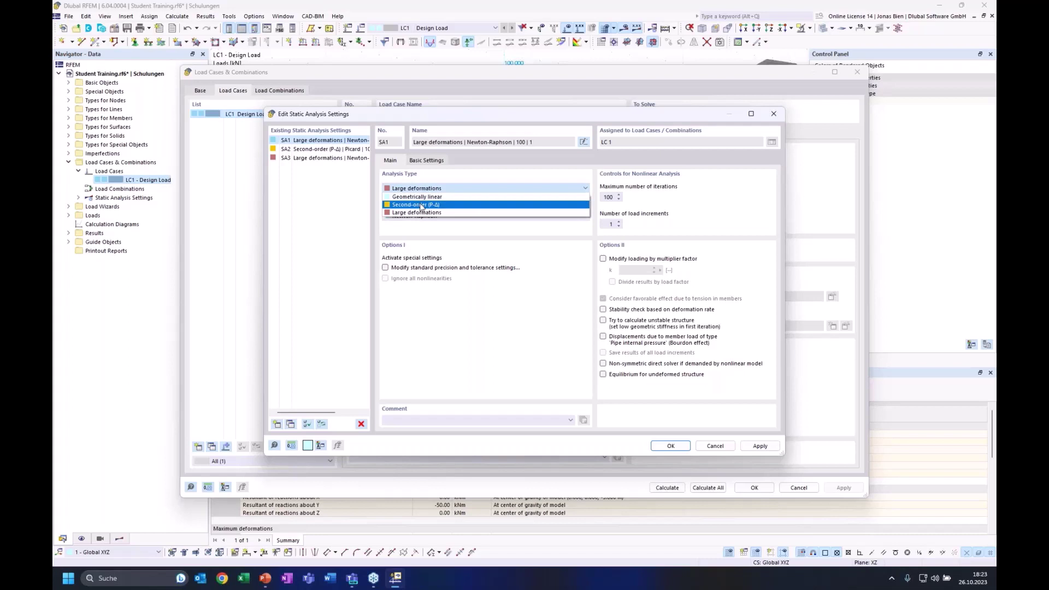
{"action": "left_click", "coordinate": [421, 205]}
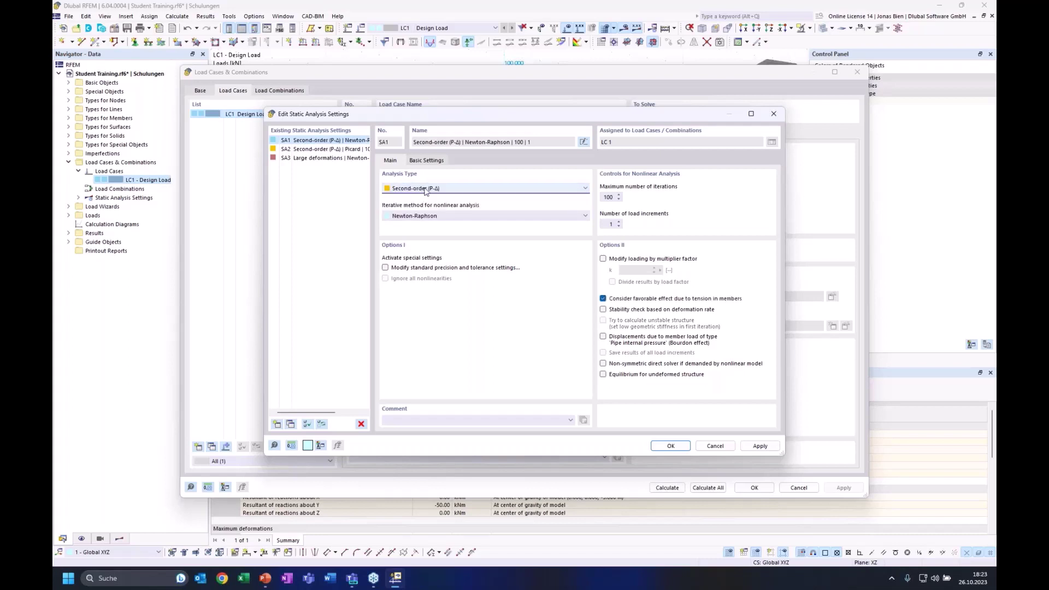
{"action": "left_click", "coordinate": [424, 189]}
{"action": "left_click", "coordinate": [417, 213]}
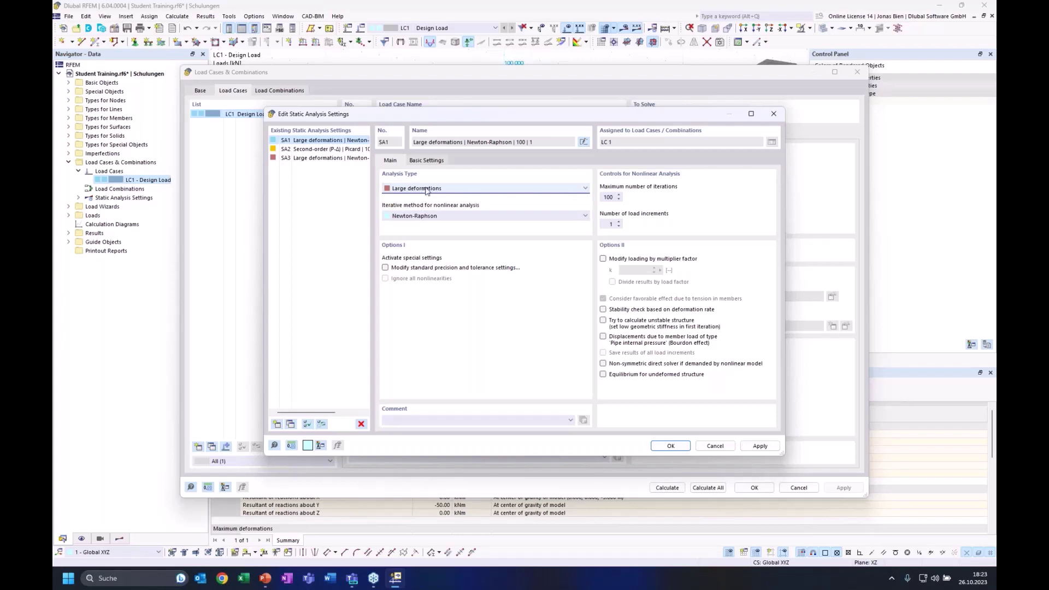
- Review the iterative methods for nonlinear analysis under Large deformations, then close the SA1 settings without saving changes
{"action": "left_click", "coordinate": [455, 217]}
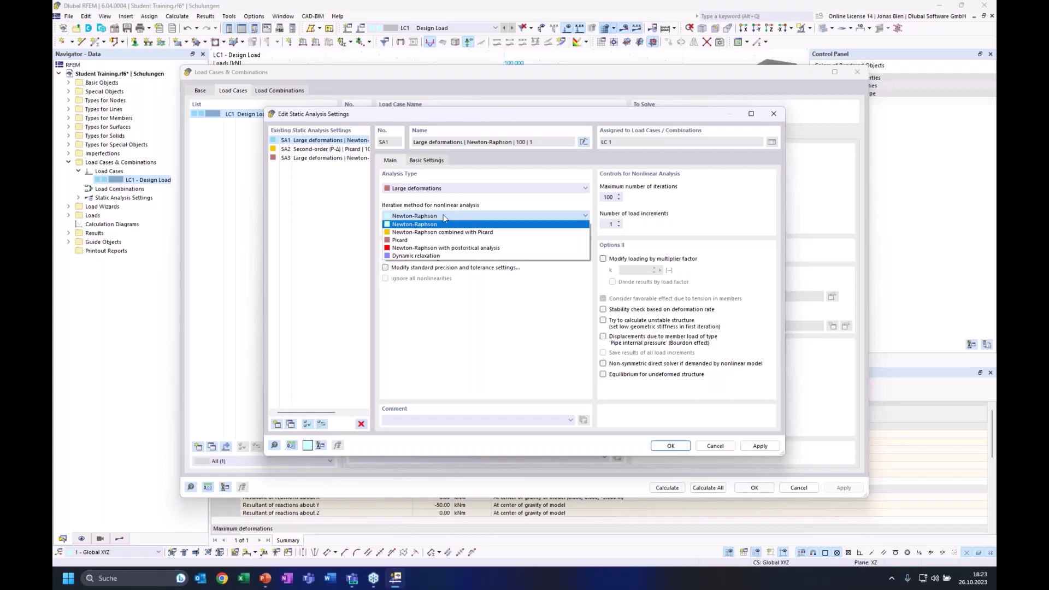
{"action": "left_click", "coordinate": [446, 215]}
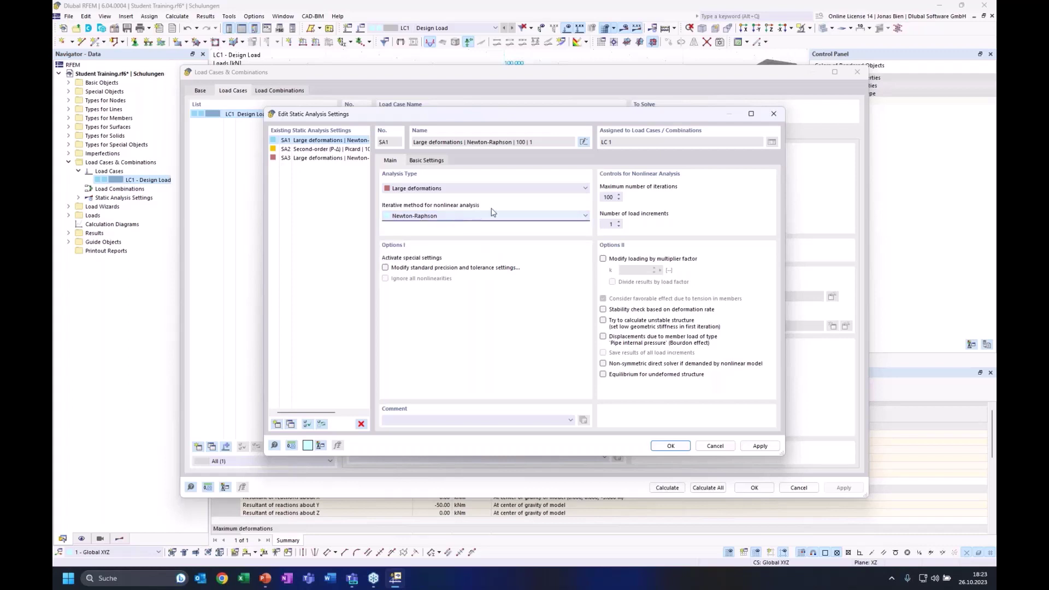
{"action": "left_click", "coordinate": [432, 189]}
{"action": "left_click", "coordinate": [426, 206]}
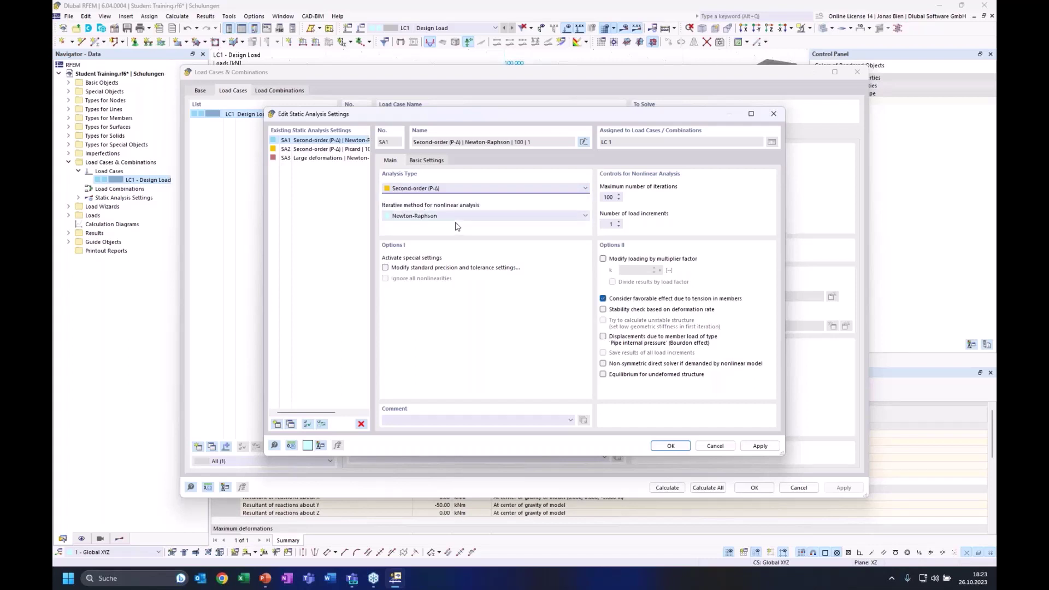
{"action": "left_click", "coordinate": [438, 191]}
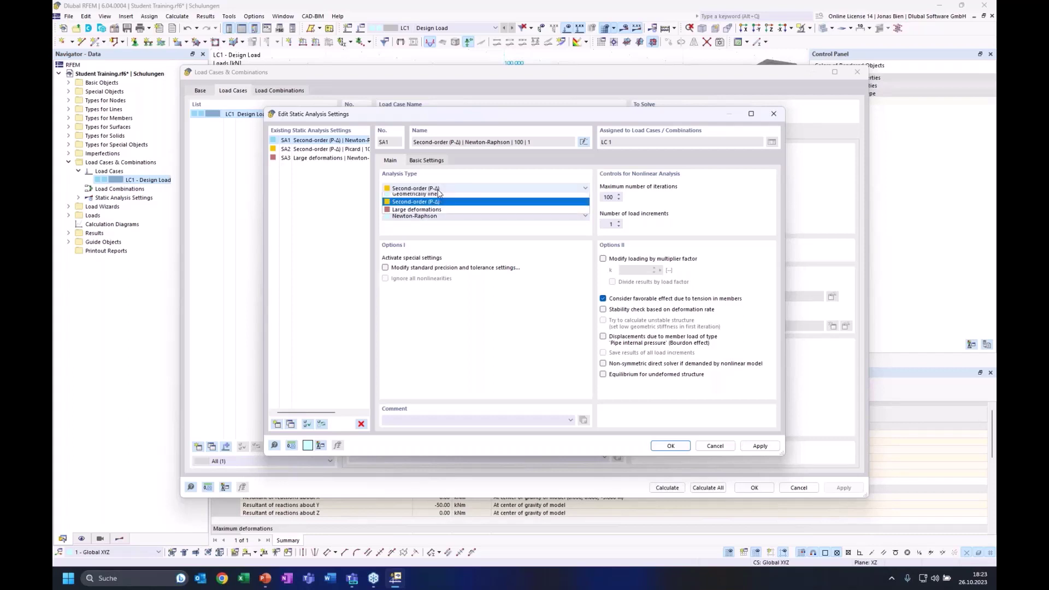
{"action": "left_click", "coordinate": [432, 194]}
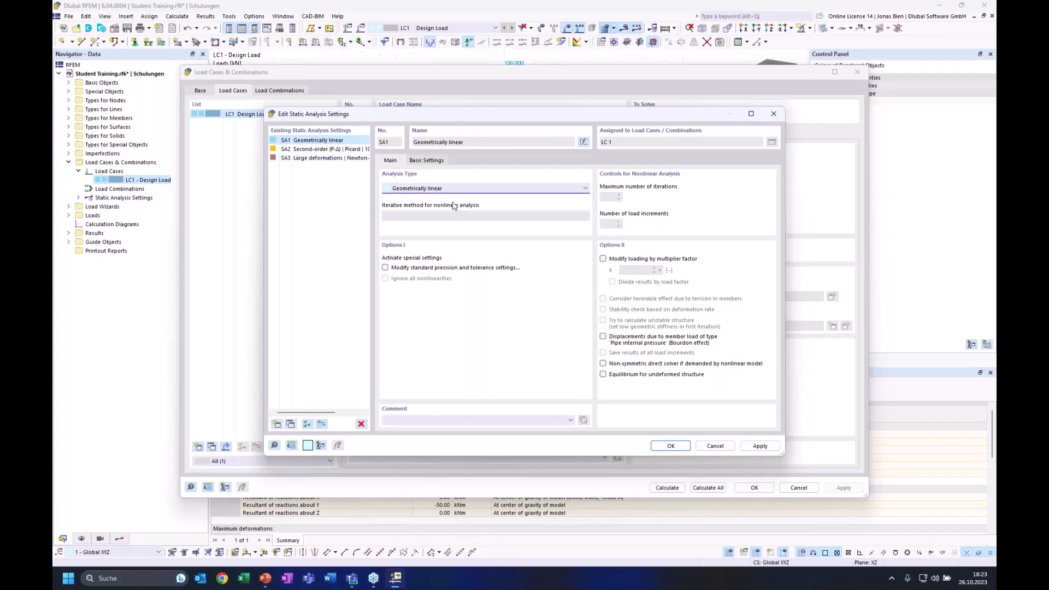
{"action": "left_click", "coordinate": [722, 448]}
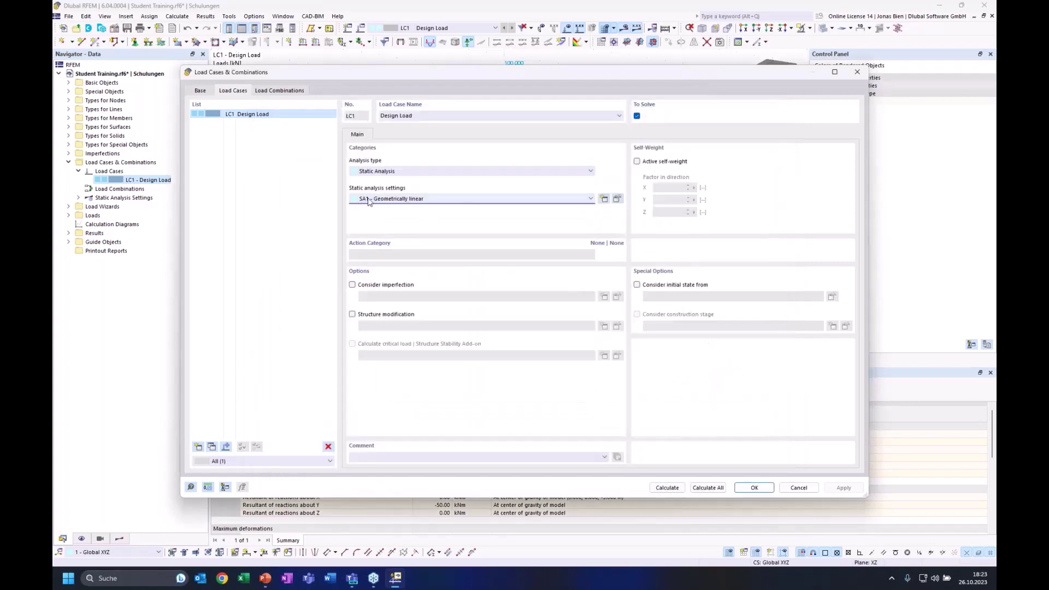
- Copy load case LC1 and assign the static analysis settings SA2 - Second-order (P-Δ) | Picard | 100 | 1 to the copy
{"action": "left_click", "coordinate": [411, 199]}
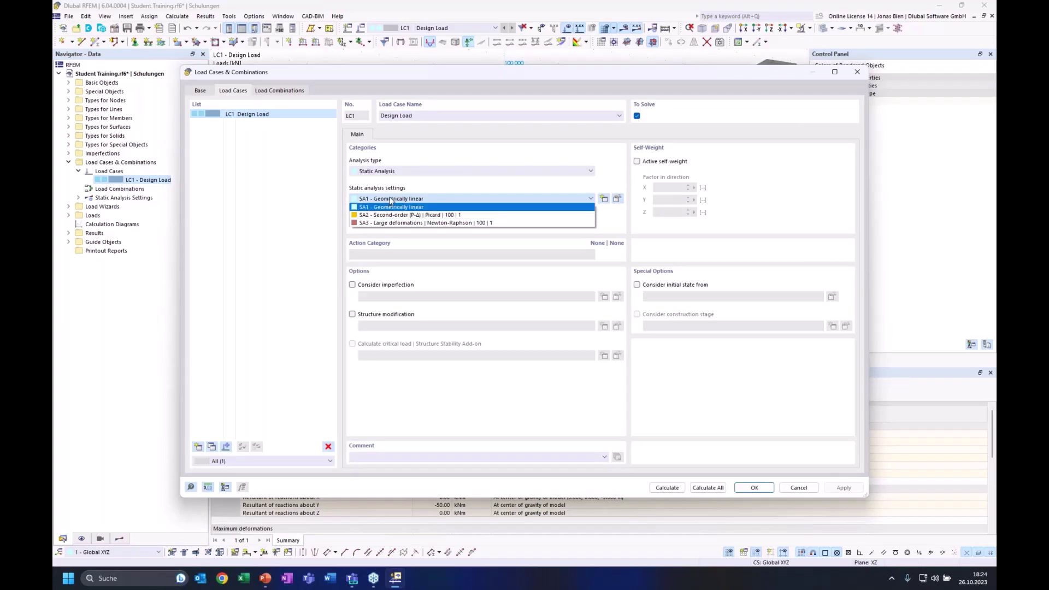
{"action": "left_click", "coordinate": [390, 200]}
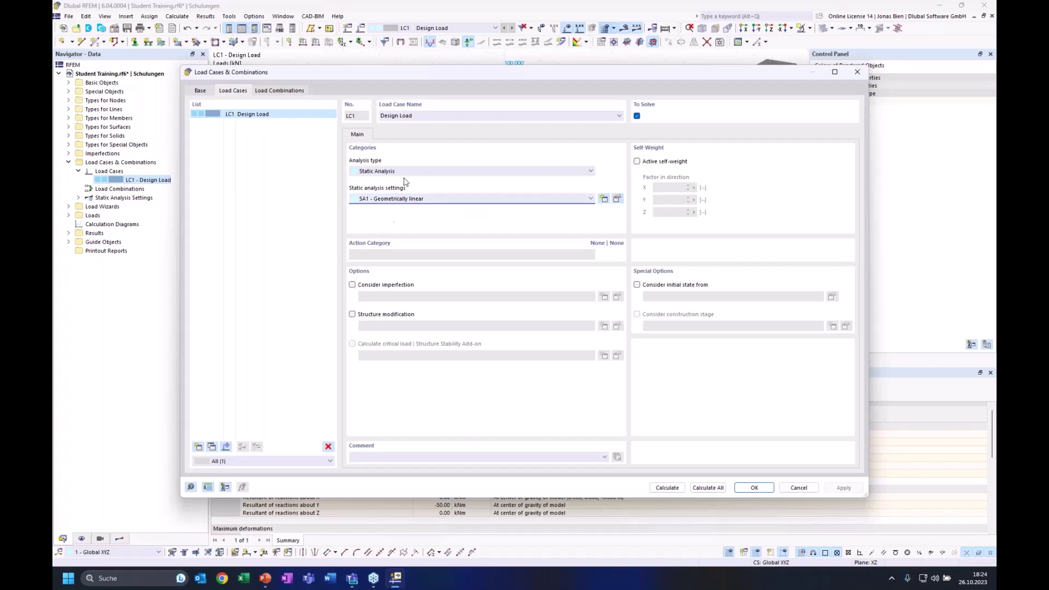
{"action": "left_click", "coordinate": [211, 446]}
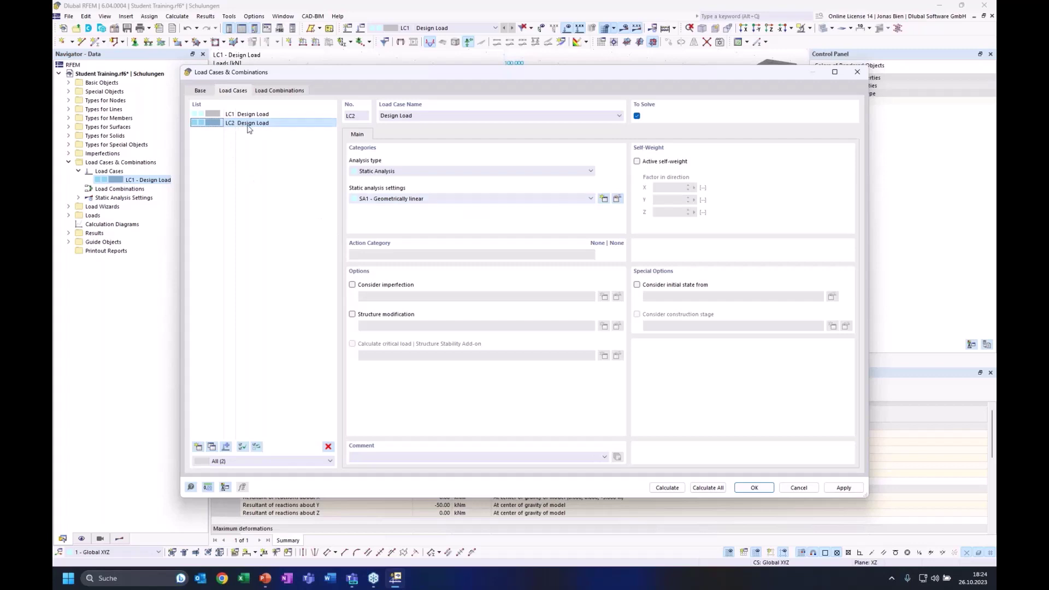
{"action": "left_click", "coordinate": [261, 116]}
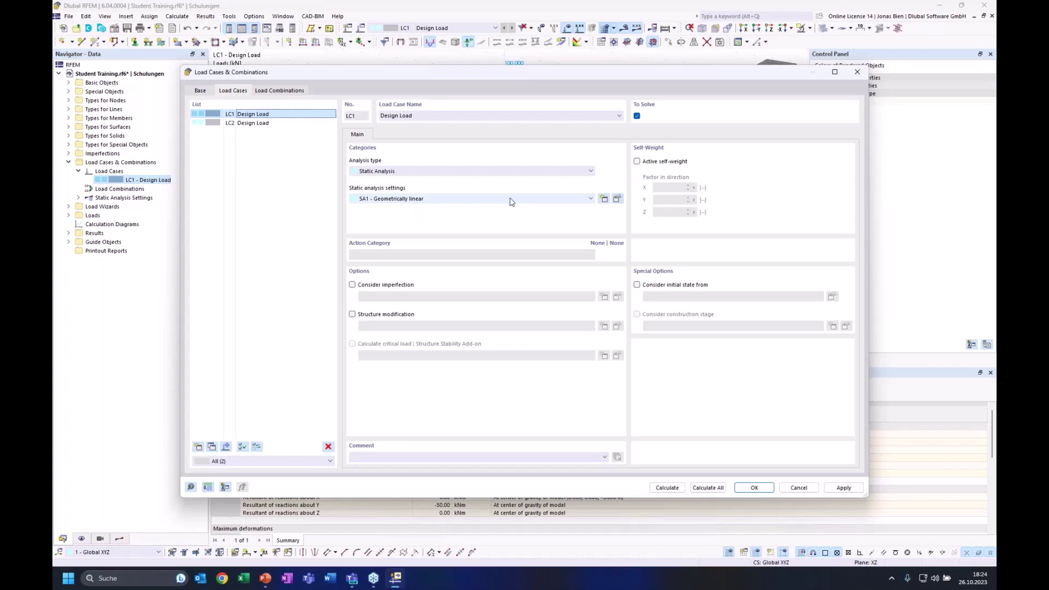
{"action": "left_click", "coordinate": [266, 123]}
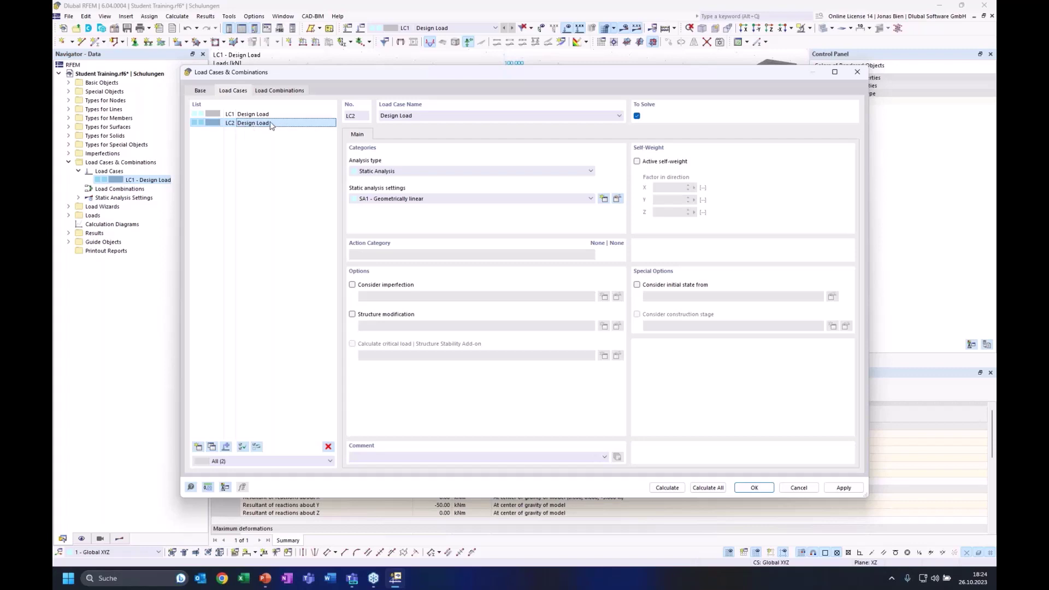
{"action": "left_click", "coordinate": [394, 200]}
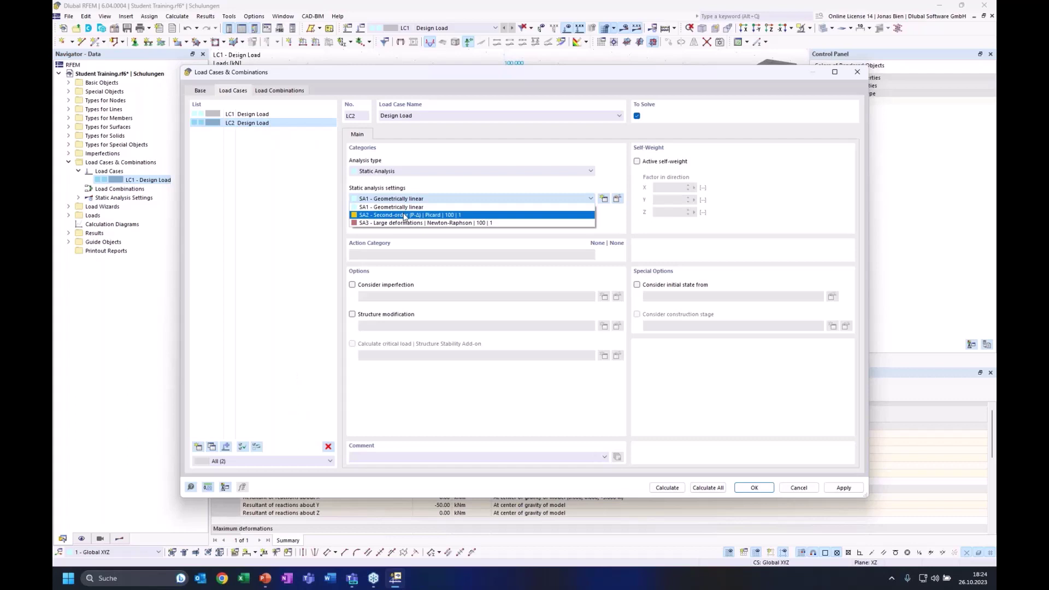
{"action": "left_click", "coordinate": [405, 215]}
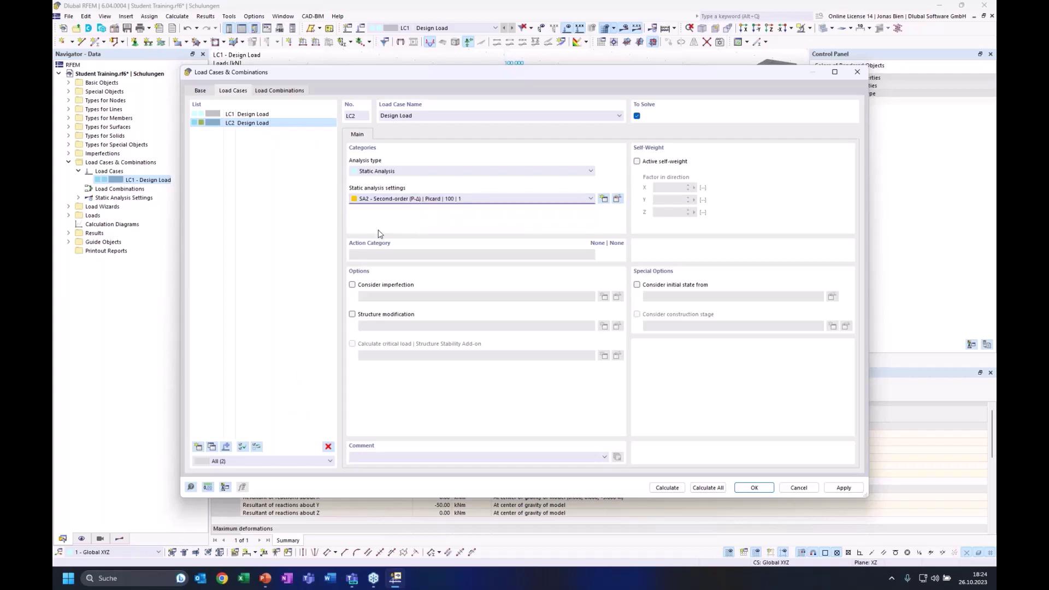
{"action": "left_click", "coordinate": [266, 123]}
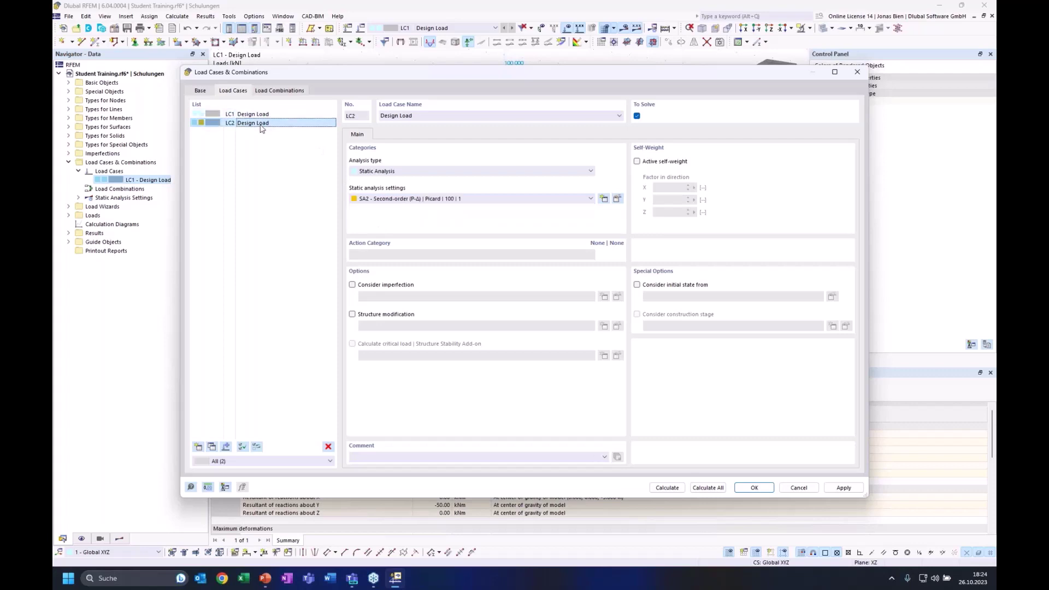
{"action": "left_click", "coordinate": [753, 488]}
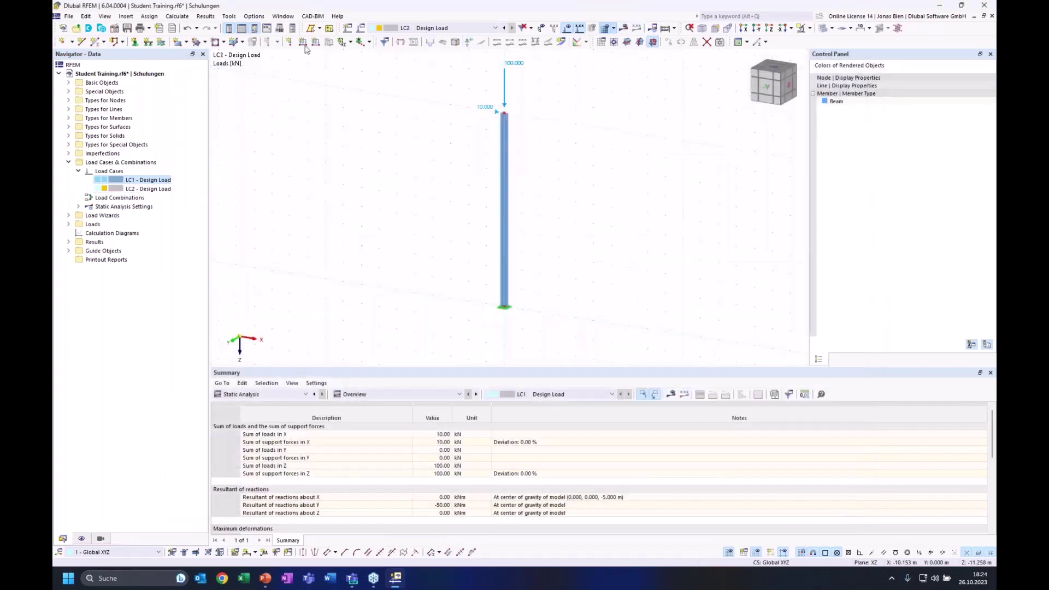
- Make LC2 - Design Load the active load case, calculate it and show its results on the column
{"action": "left_click", "coordinate": [449, 28]}
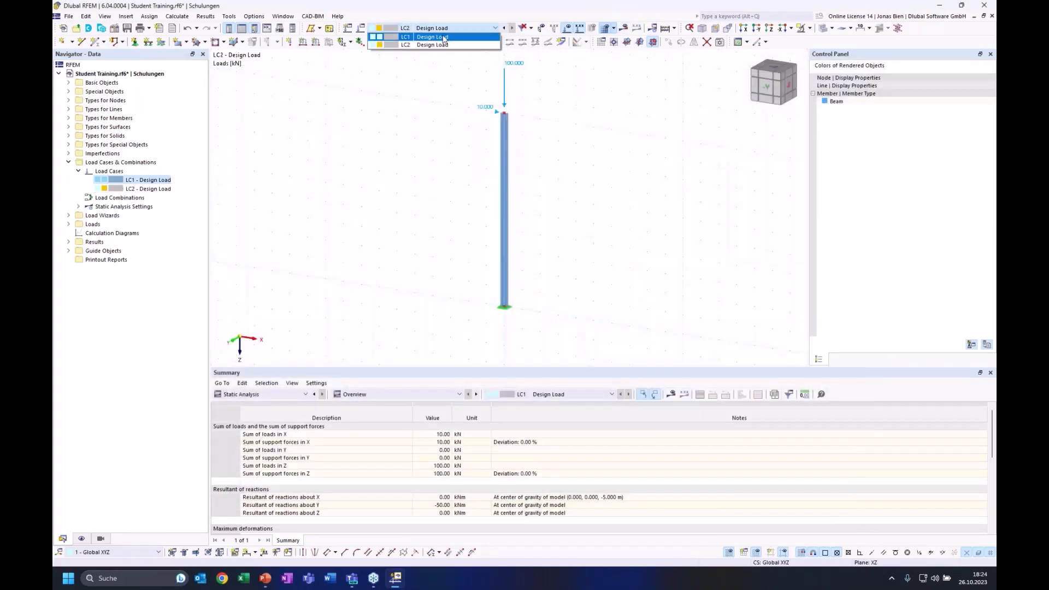
{"action": "left_click", "coordinate": [444, 37]}
{"action": "left_click", "coordinate": [446, 28]}
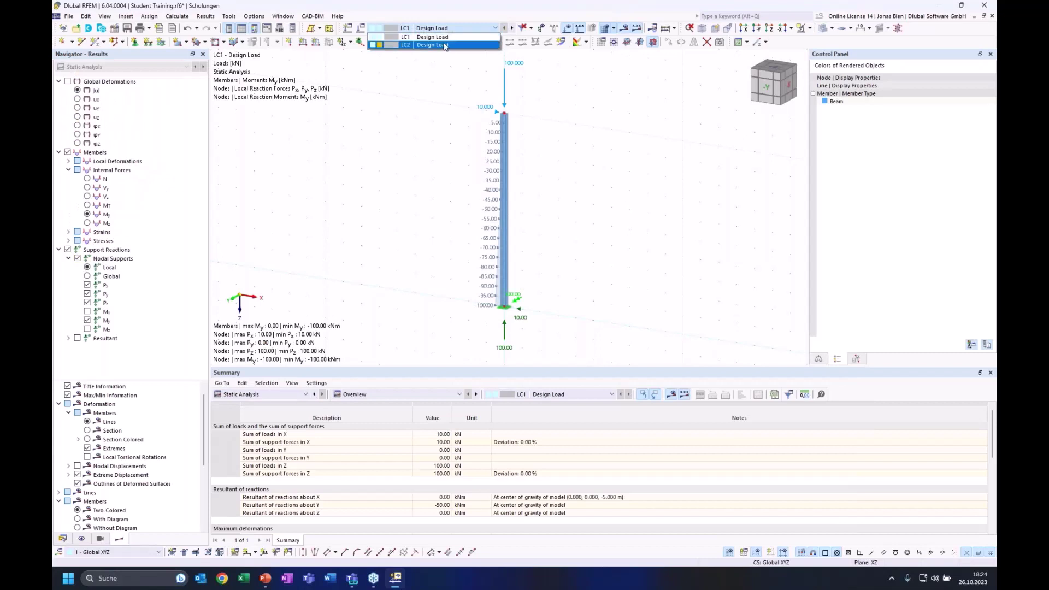
{"action": "left_click", "coordinate": [446, 45]}
{"action": "left_click", "coordinate": [441, 28]}
{"action": "left_click", "coordinate": [427, 36]}
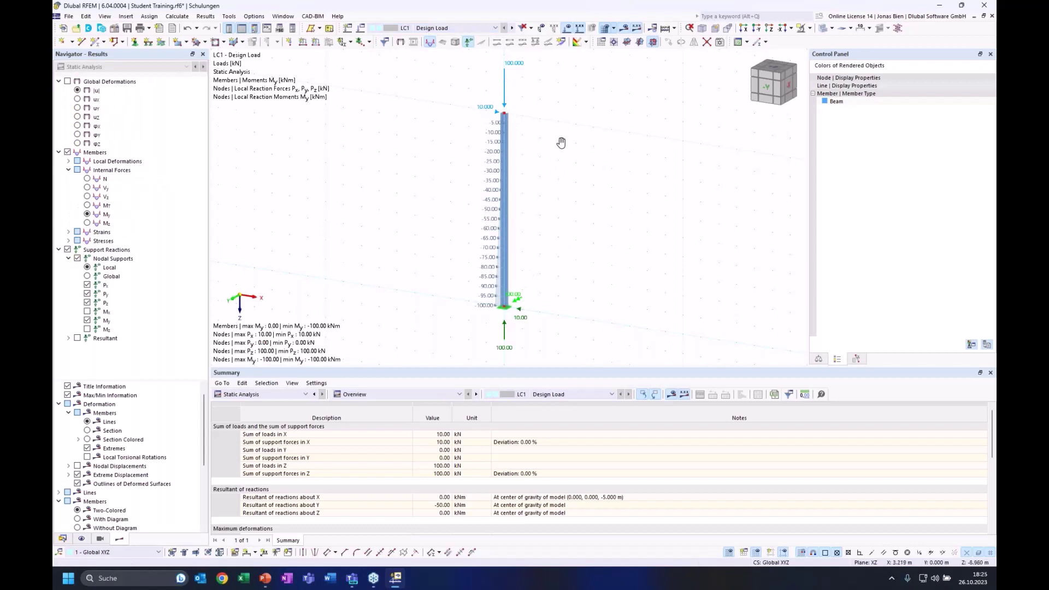
{"action": "left_click", "coordinate": [447, 28]}
{"action": "left_click", "coordinate": [445, 38]}
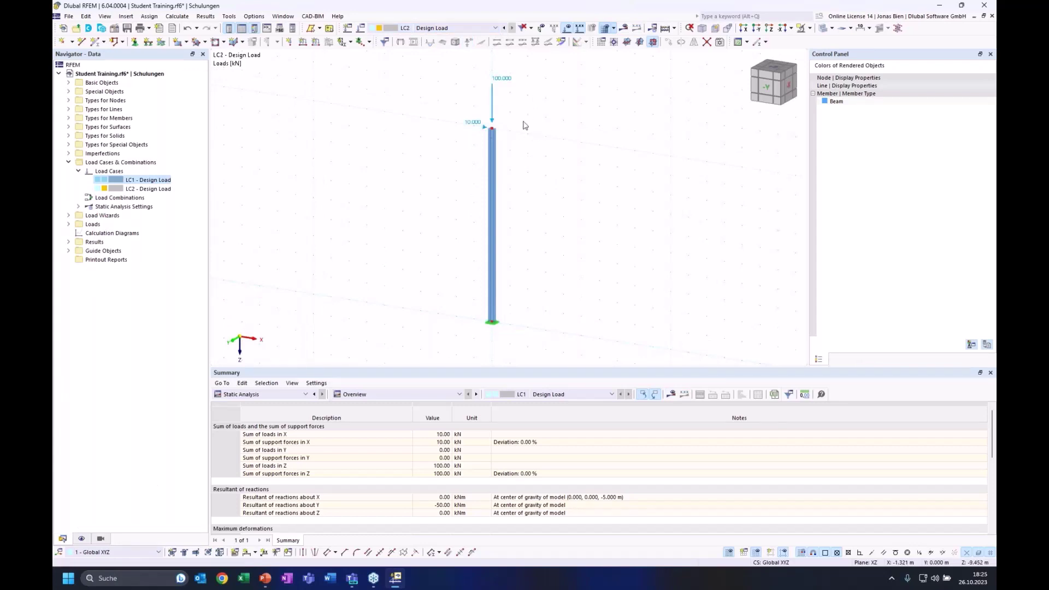
{"action": "left_click", "coordinate": [623, 27]}
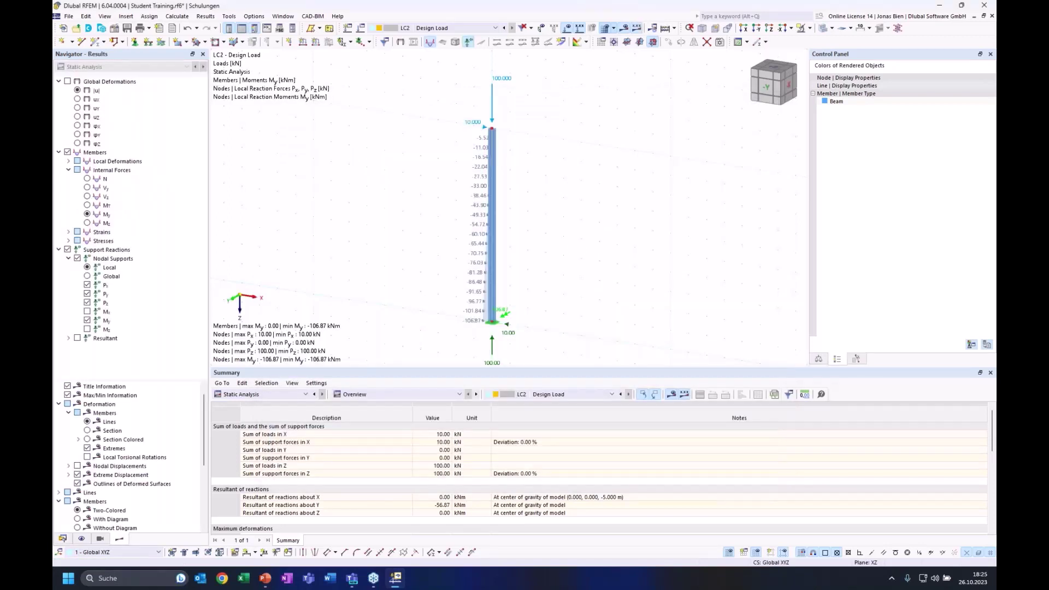
- Compare the column's My diagram and support reactions between load cases LC1 and LC2 in the -Y view
{"action": "left_click", "coordinate": [767, 87]}
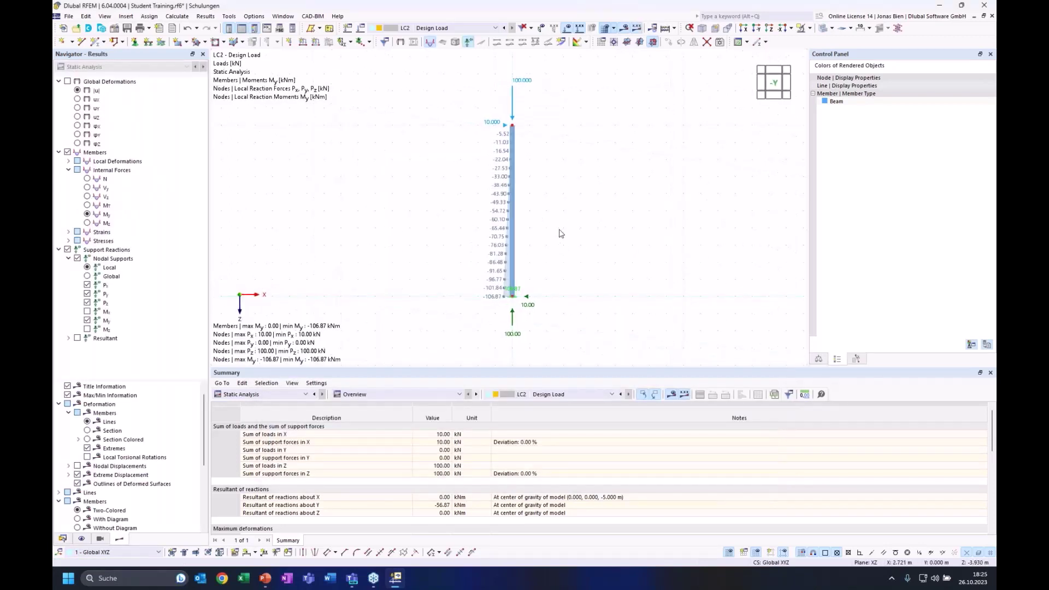
{"action": "scroll", "coordinate": [543, 183], "scroll_direction": "up", "scroll_amount": 1}
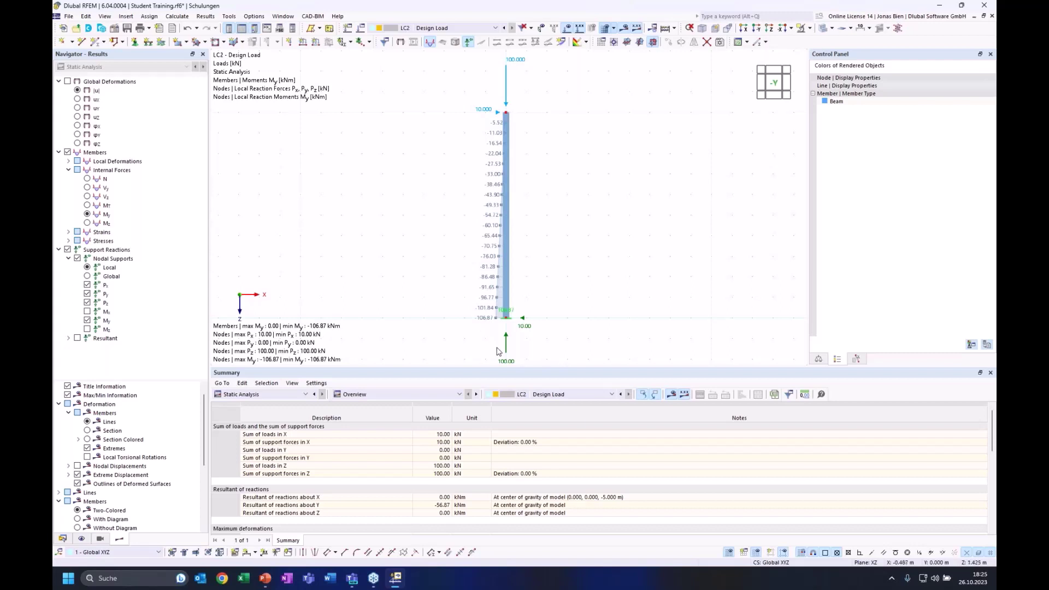
{"action": "left_click", "coordinate": [496, 28]}
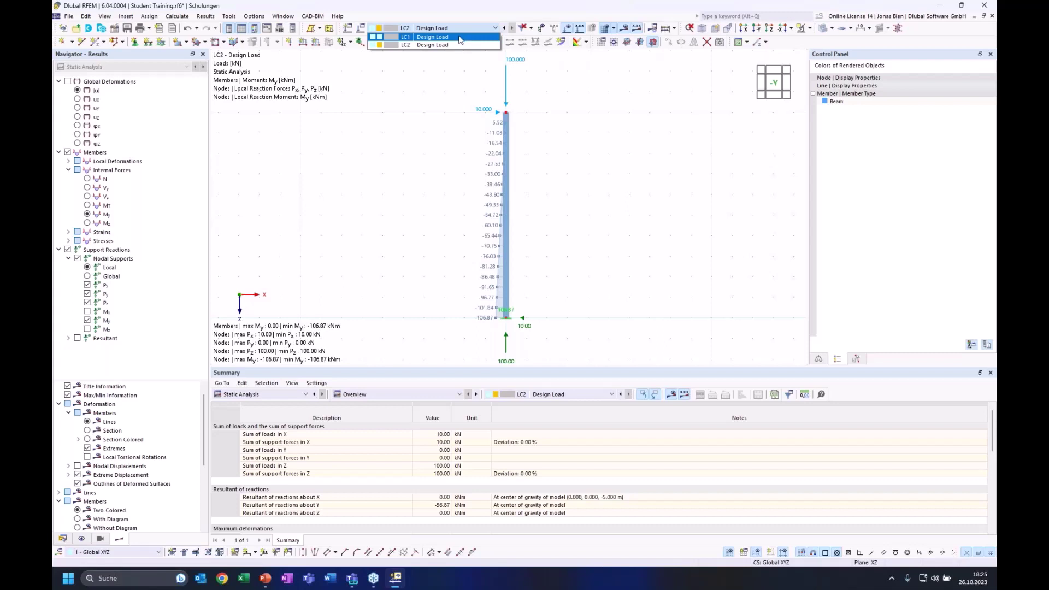
{"action": "left_click", "coordinate": [459, 37]}
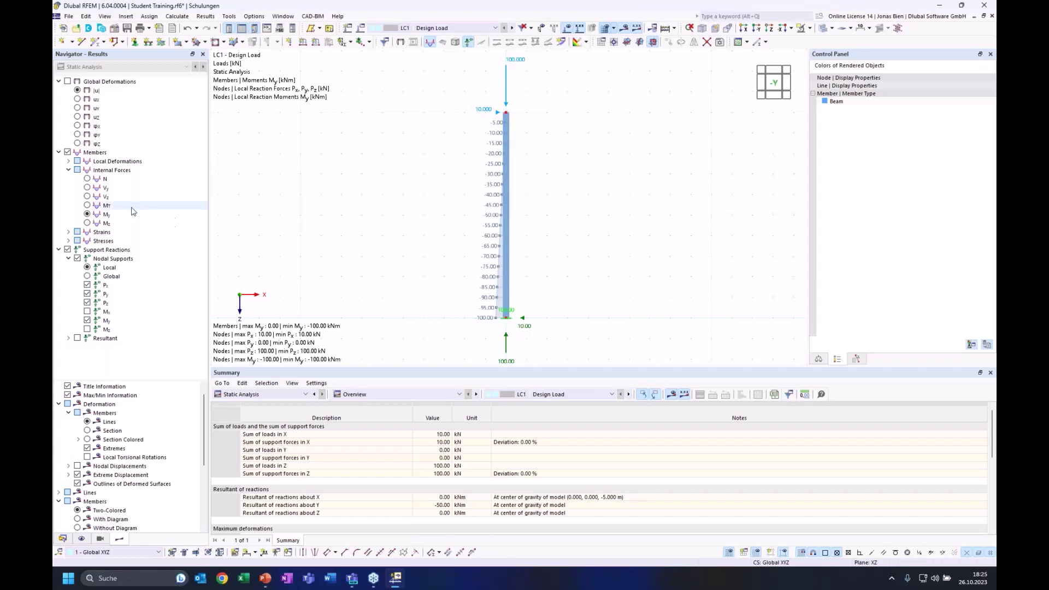
{"action": "left_click", "coordinate": [512, 28]}
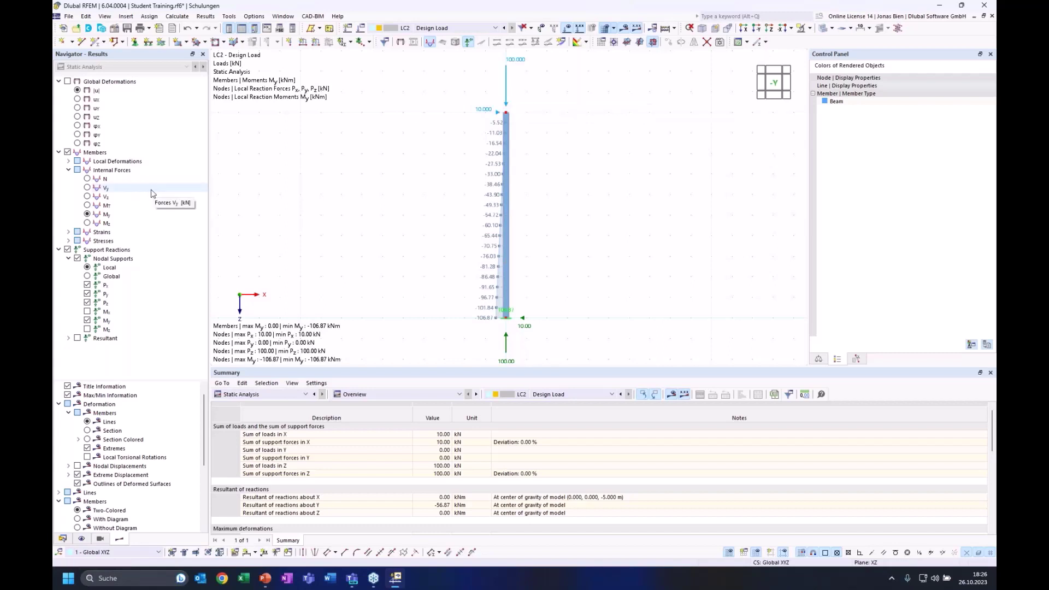
- Examine the column's global displacements |u| and uX, axial force N and shear force Vz for LC2
{"action": "left_click", "coordinate": [77, 90]}
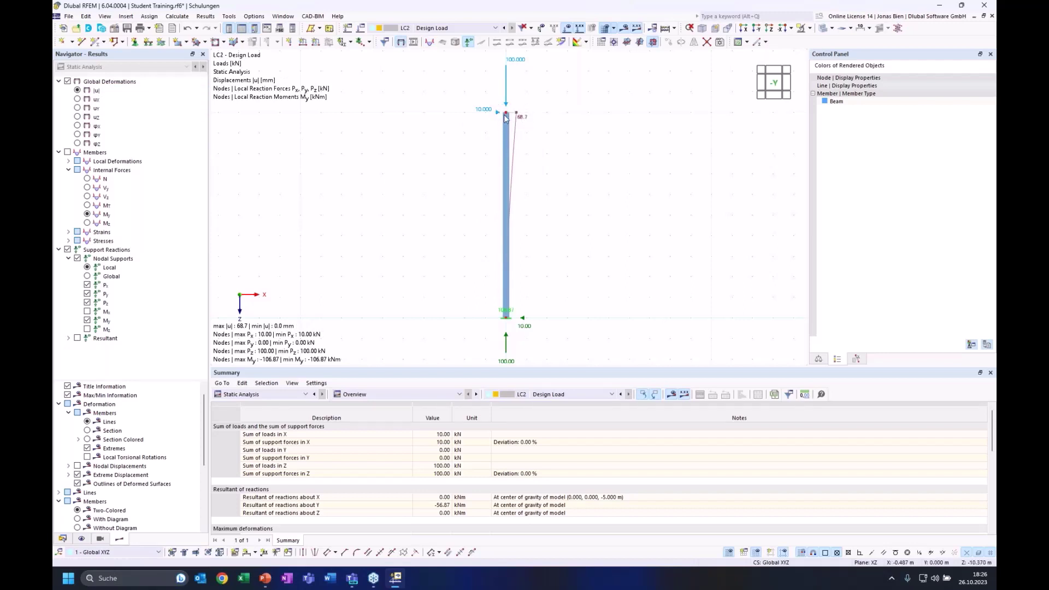
{"action": "mouse_move", "coordinate": [505, 120]}
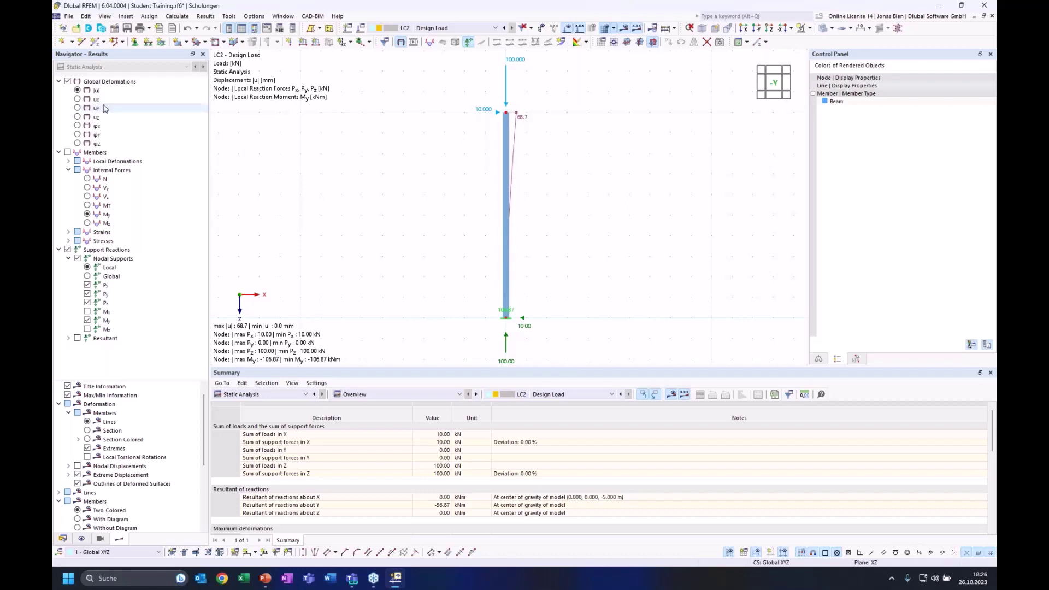
{"action": "left_click", "coordinate": [77, 100]}
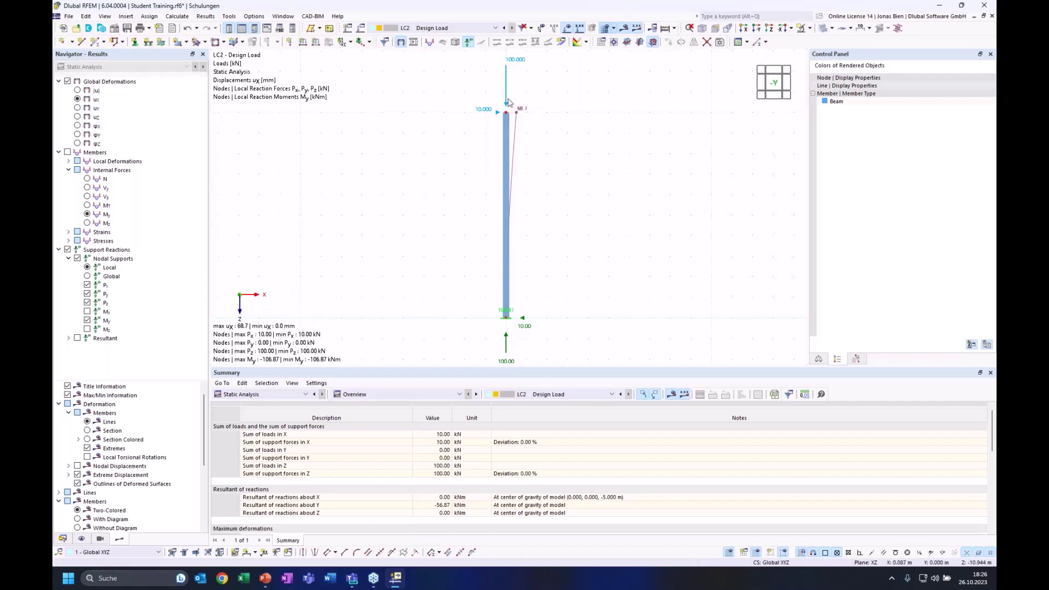
{"action": "mouse_move", "coordinate": [506, 87]}
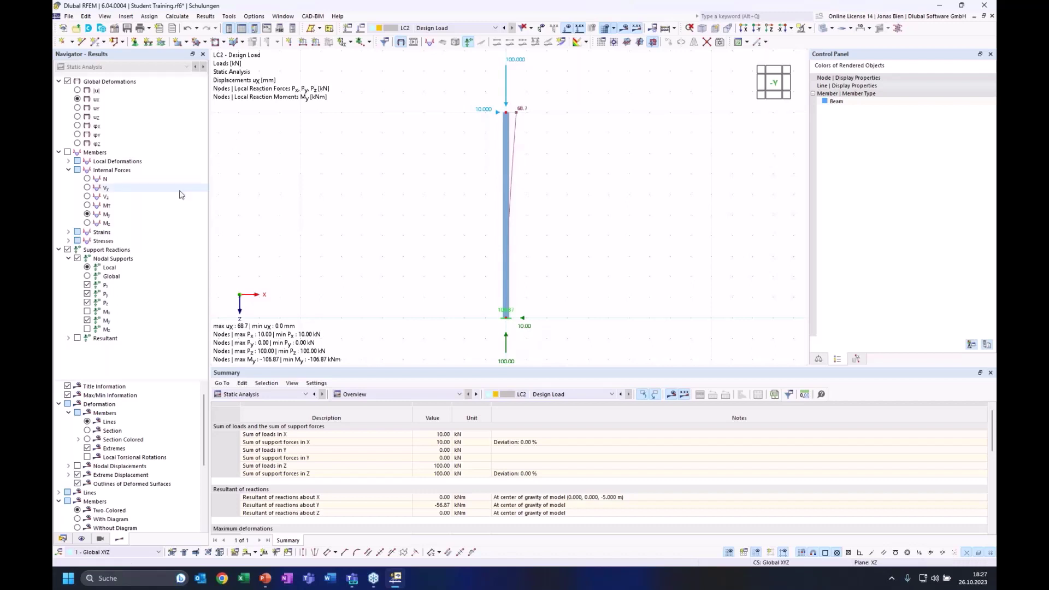
{"action": "left_click", "coordinate": [88, 179]}
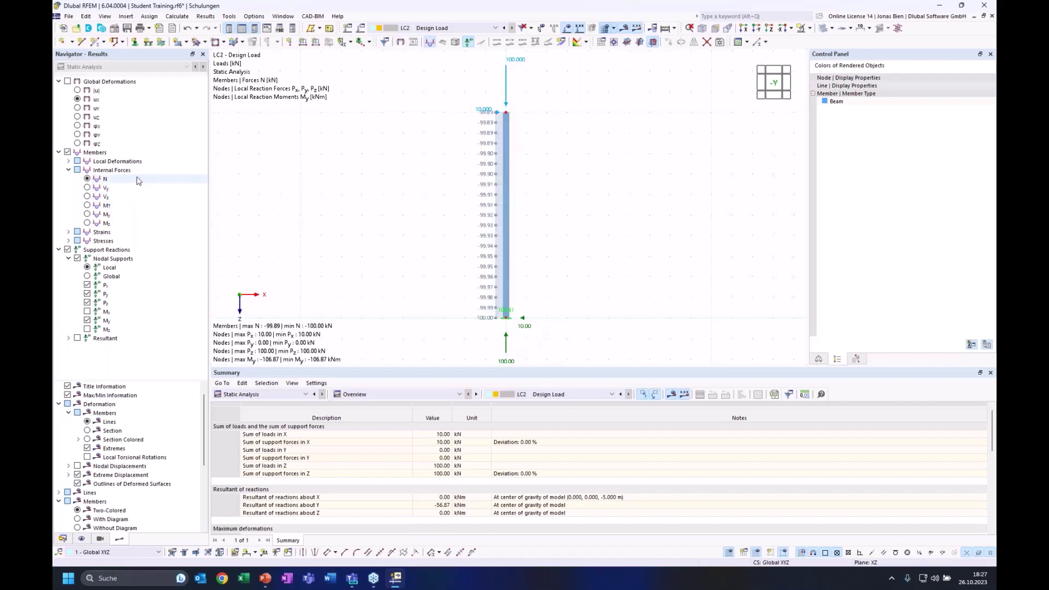
{"action": "left_click", "coordinate": [88, 196]}
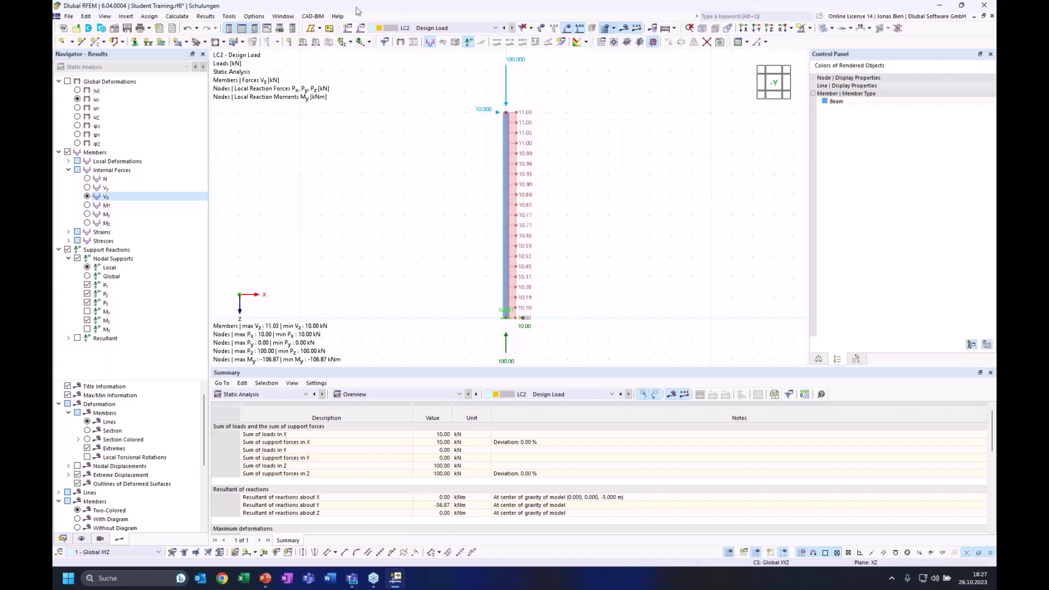
- Open a second window of the Student Training model and tile both windows vertically, showing the whole column in each
{"action": "left_click", "coordinate": [289, 16]}
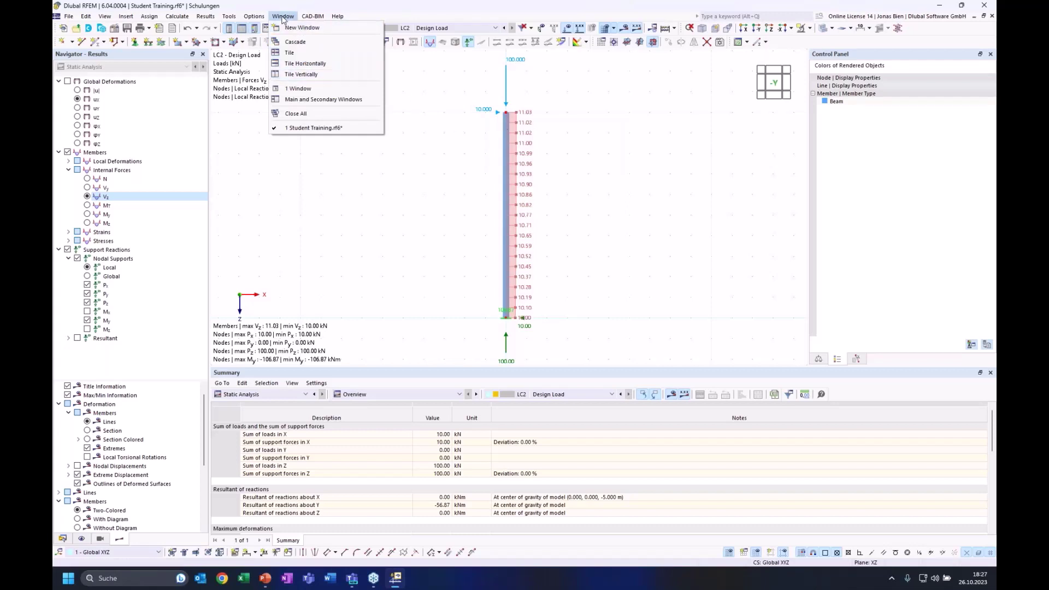
{"action": "left_click", "coordinate": [300, 29]}
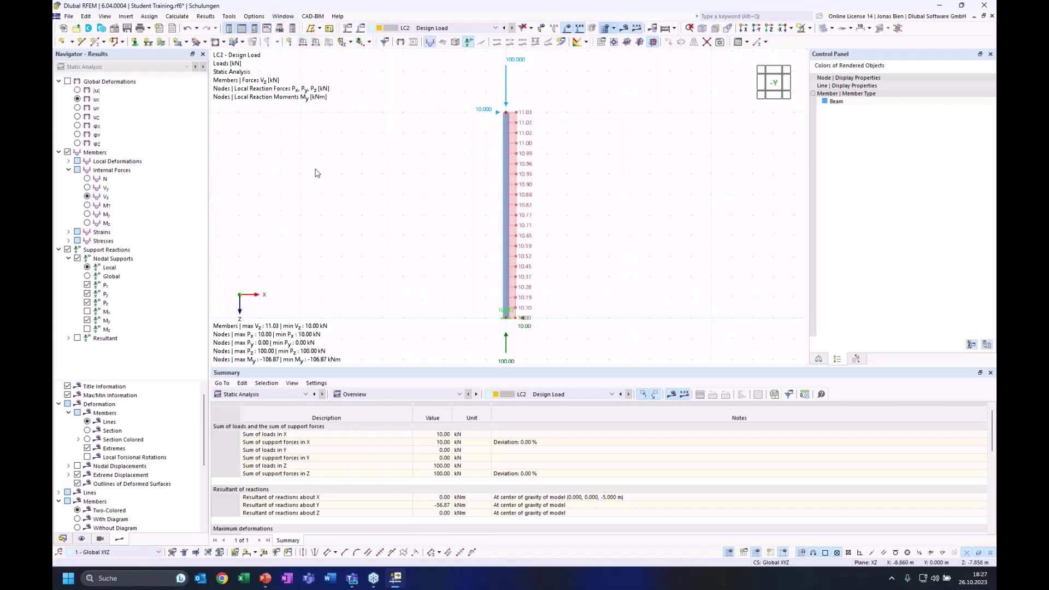
{"action": "left_click", "coordinate": [287, 17]}
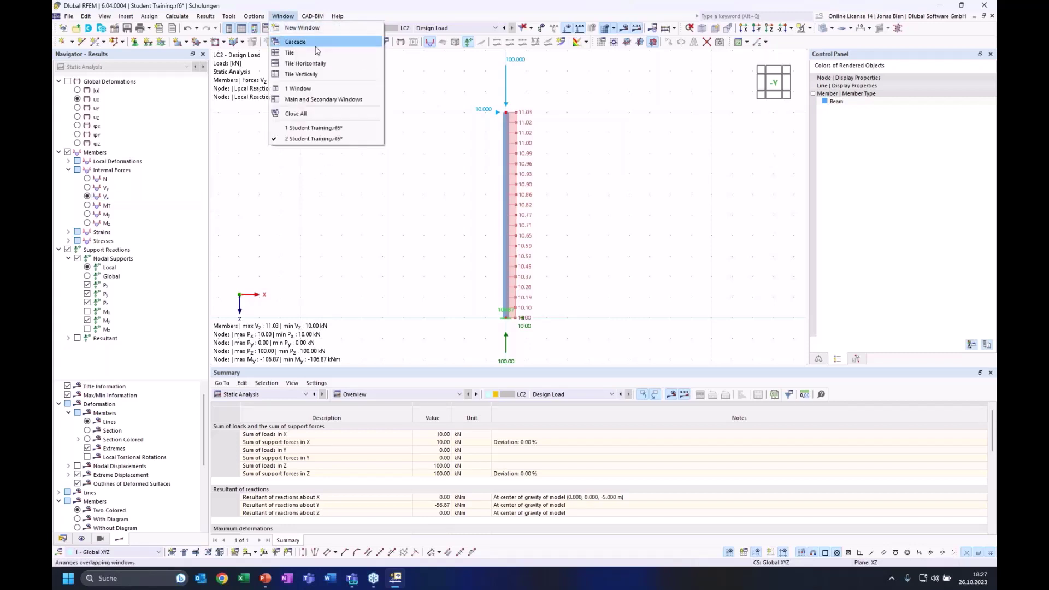
{"action": "left_click", "coordinate": [304, 76]}
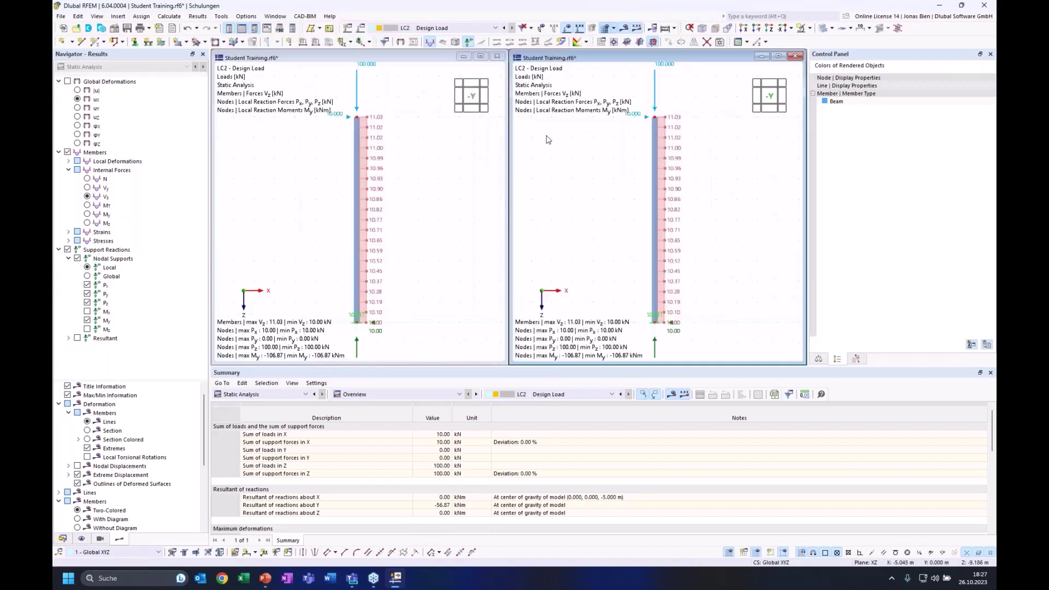
{"action": "left_click", "coordinate": [401, 167]}
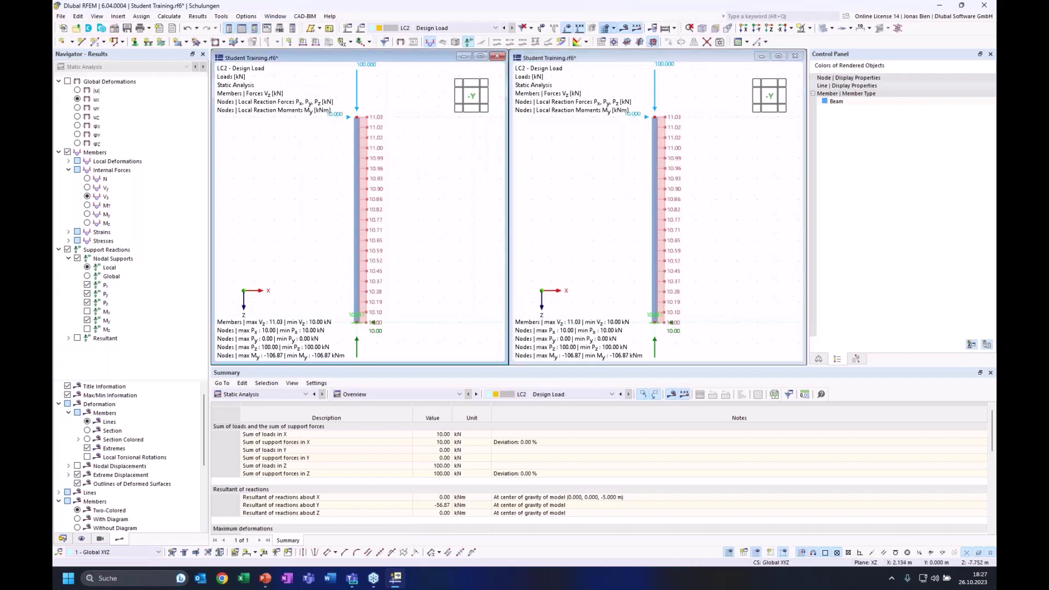
{"action": "left_click", "coordinate": [699, 181]}
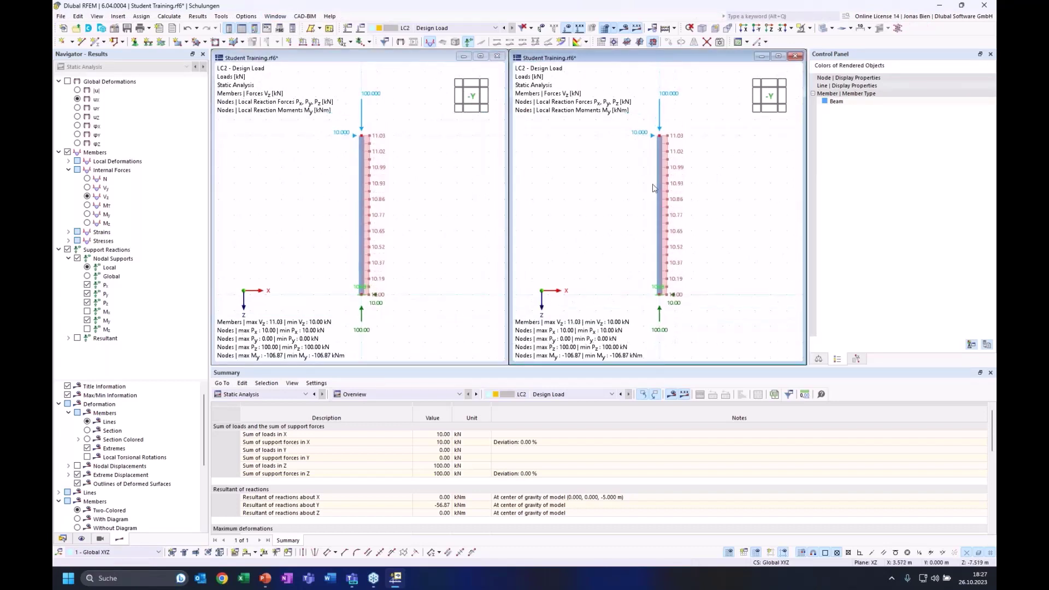
- Show the member moments My of load case LC1 in the first of the two model windows
{"action": "left_click", "coordinate": [418, 236]}
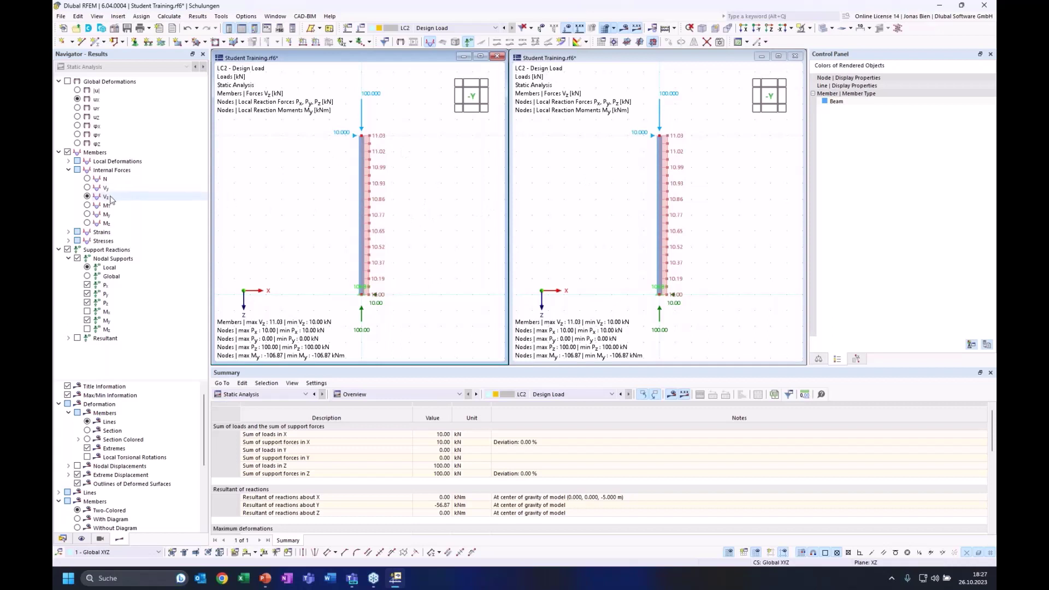
{"action": "left_click", "coordinate": [88, 214]}
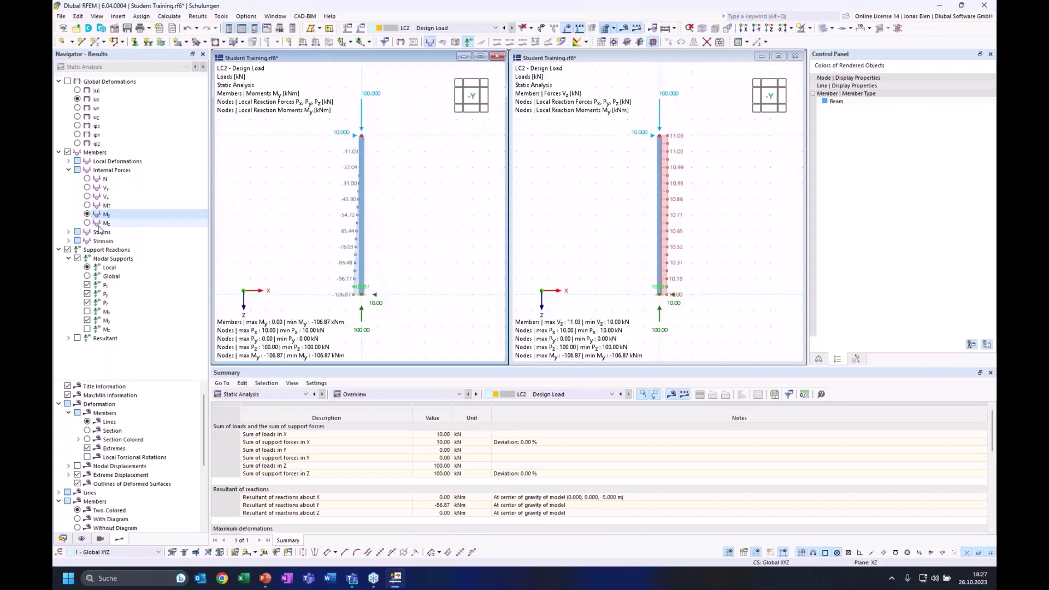
{"action": "left_click", "coordinate": [453, 27]}
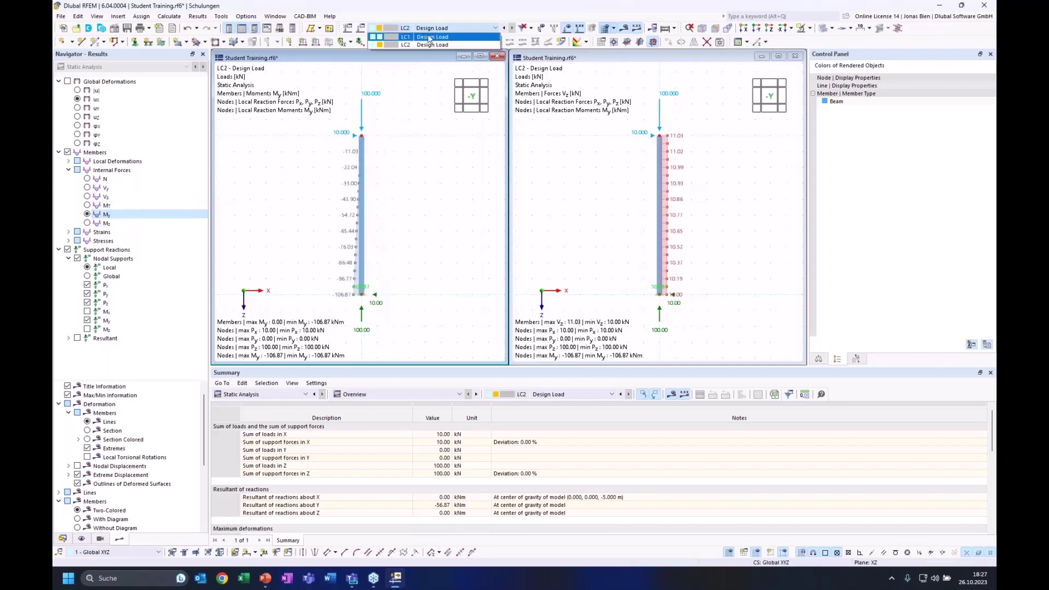
{"action": "left_click", "coordinate": [406, 34]}
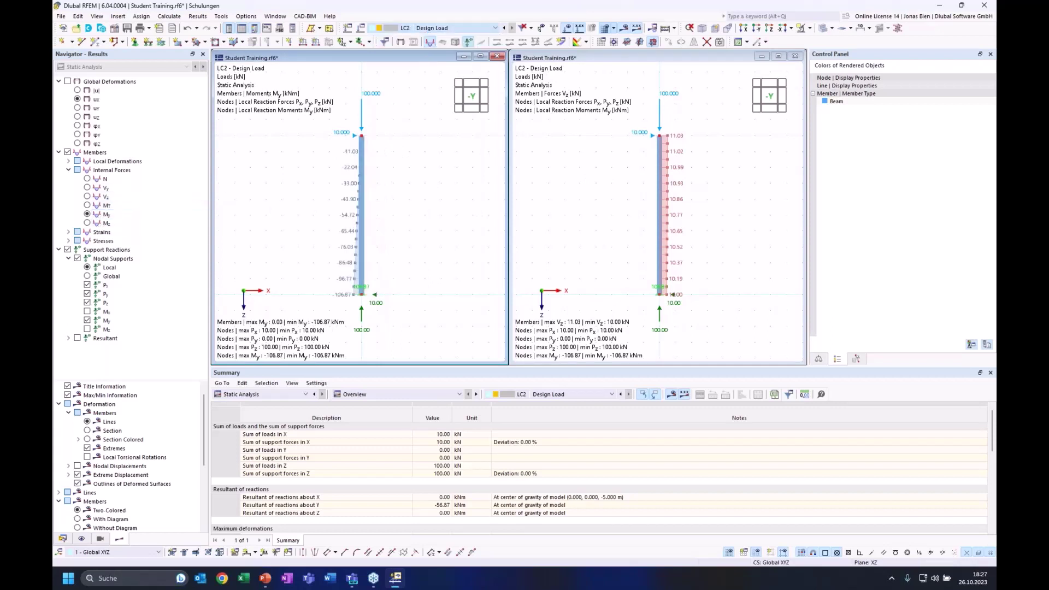
- Show the member moments My of load case LC2 in the second model window for comparison
{"action": "left_click", "coordinate": [583, 233]}
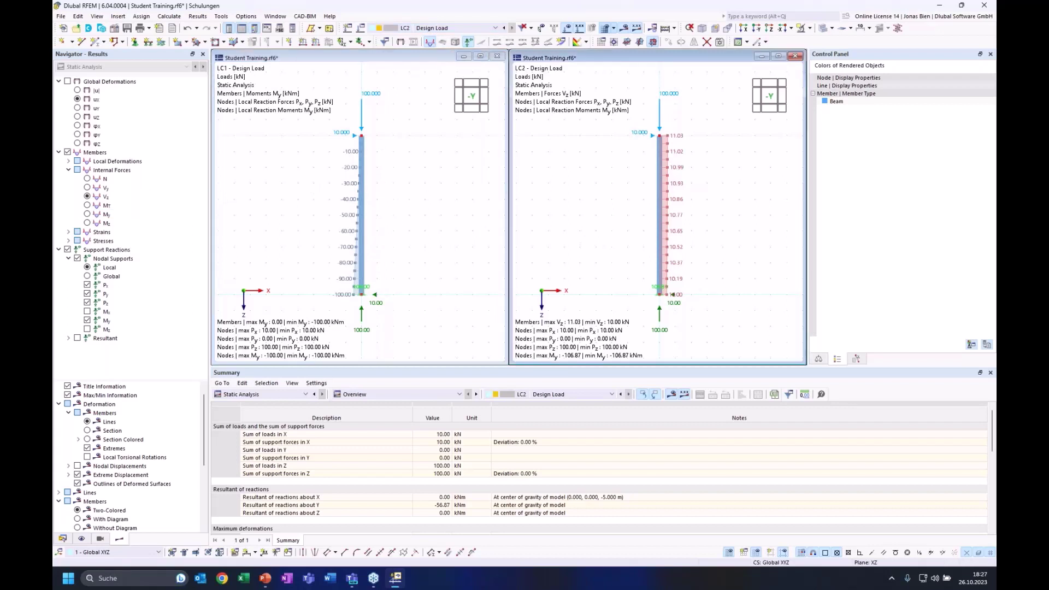
{"action": "left_click", "coordinate": [435, 27]}
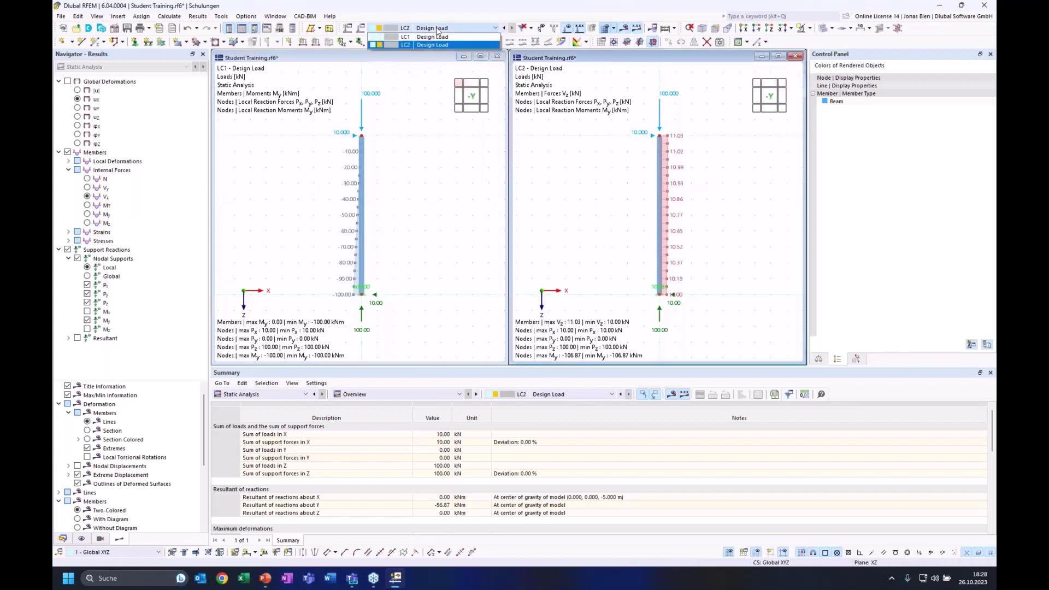
{"action": "left_click", "coordinate": [433, 46]}
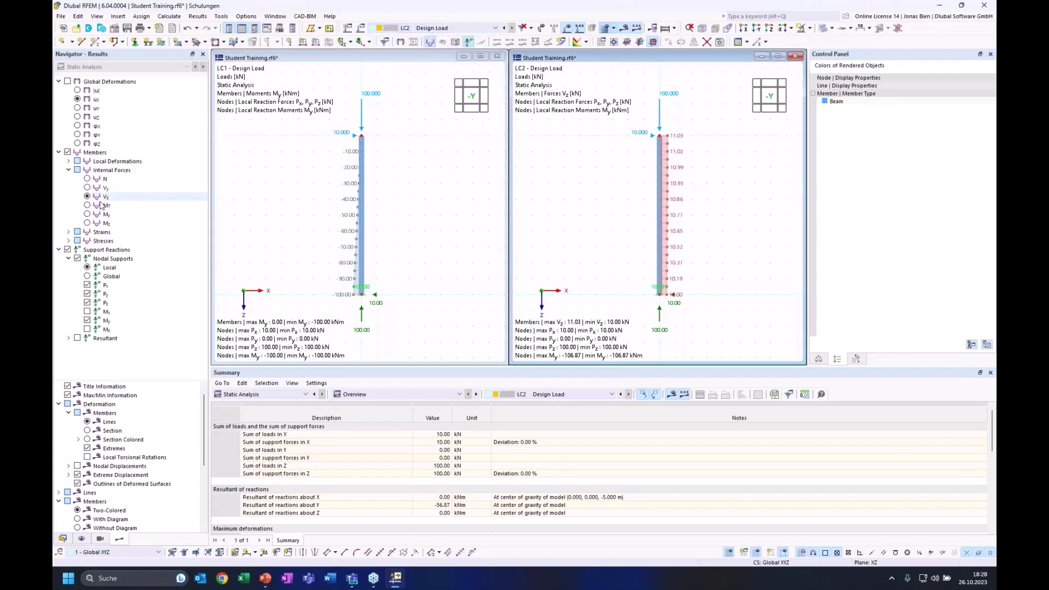
{"action": "left_click", "coordinate": [159, 215]}
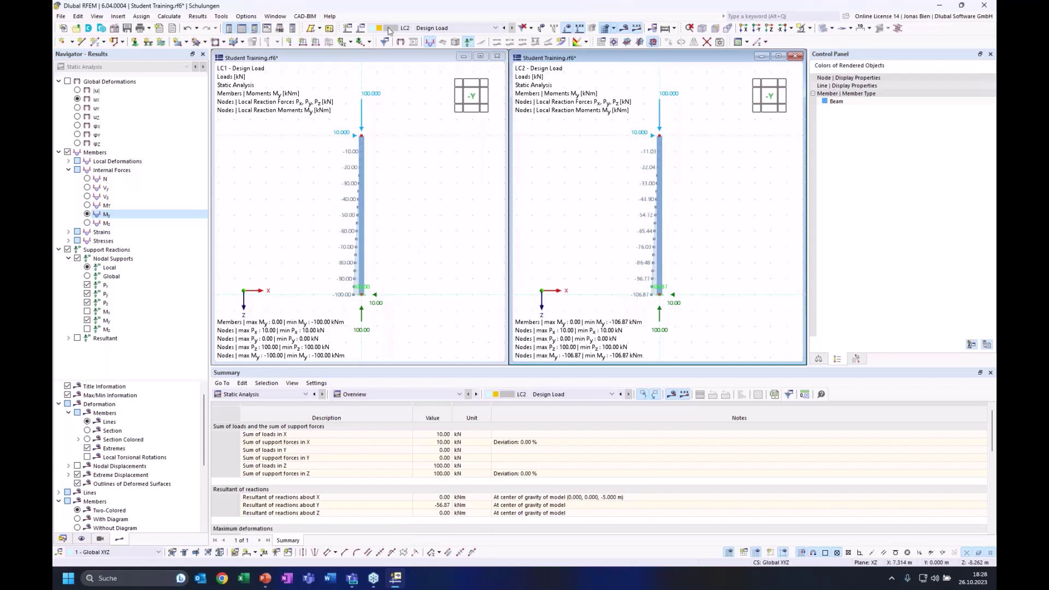
- Close the model window showing LC1 and maximize the remaining LC2 window
{"action": "left_click", "coordinate": [275, 16]}
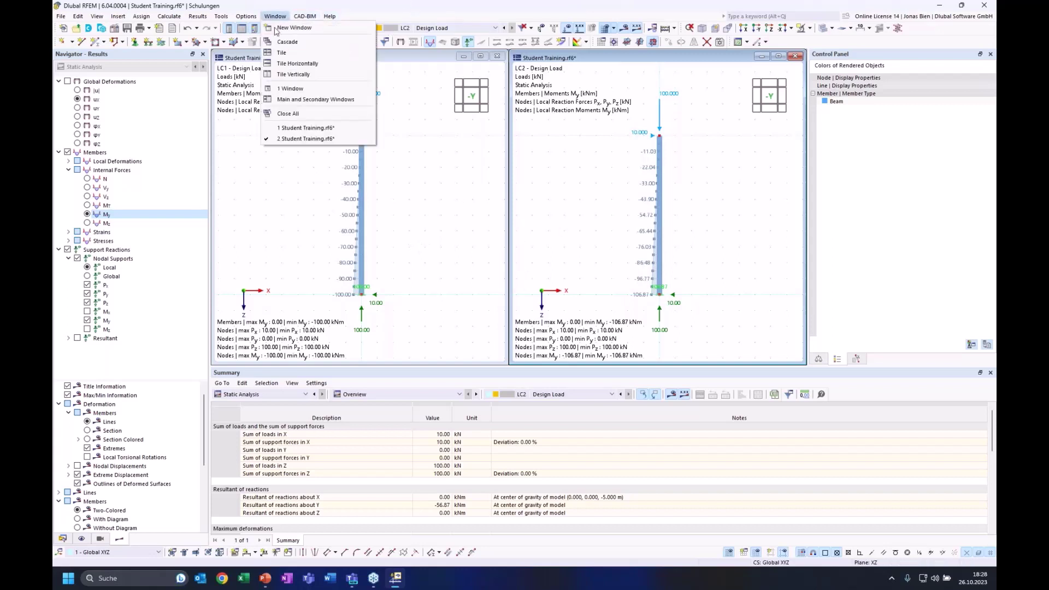
{"action": "left_click", "coordinate": [306, 127]}
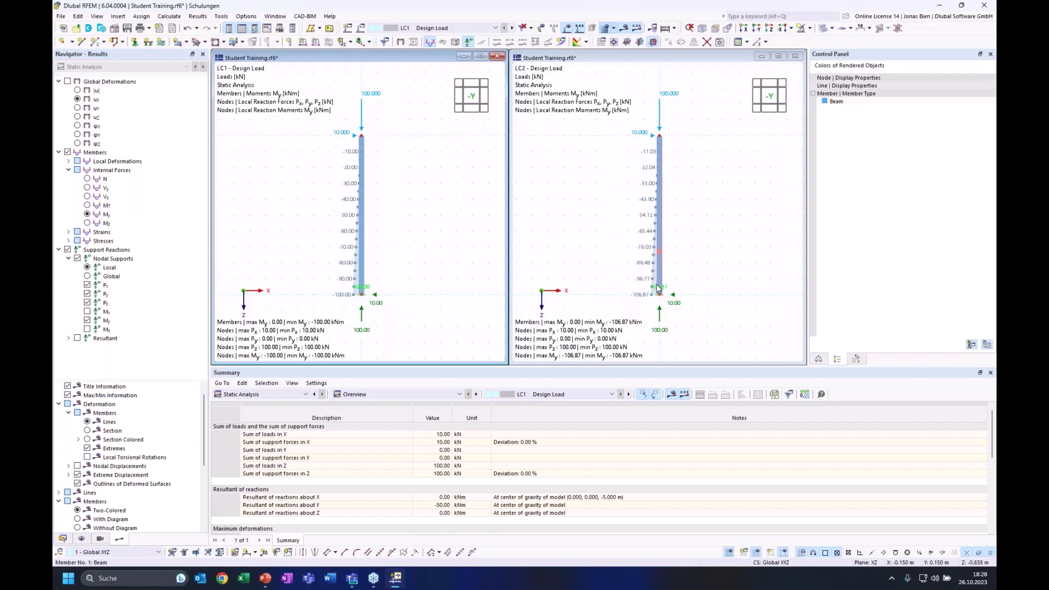
{"action": "left_click", "coordinate": [496, 60]}
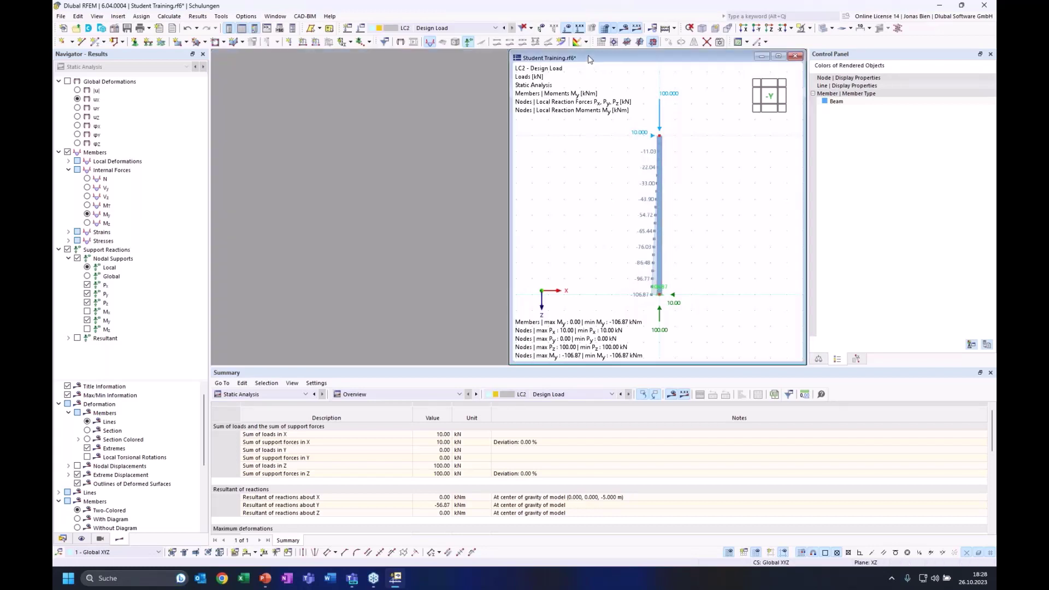
{"action": "double_click", "coordinate": [590, 58]}
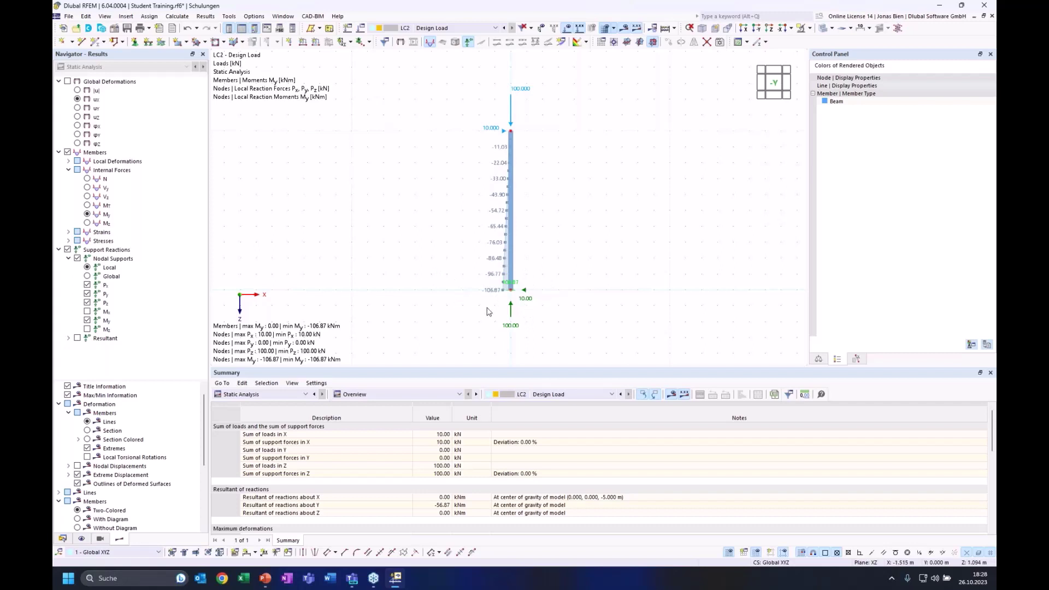
- Set force FZ of the LC2 nodal load at the column top to 250 kN and display the LC2 results
{"action": "scroll", "coordinate": [521, 285], "scroll_direction": "up", "scroll_amount": 1}
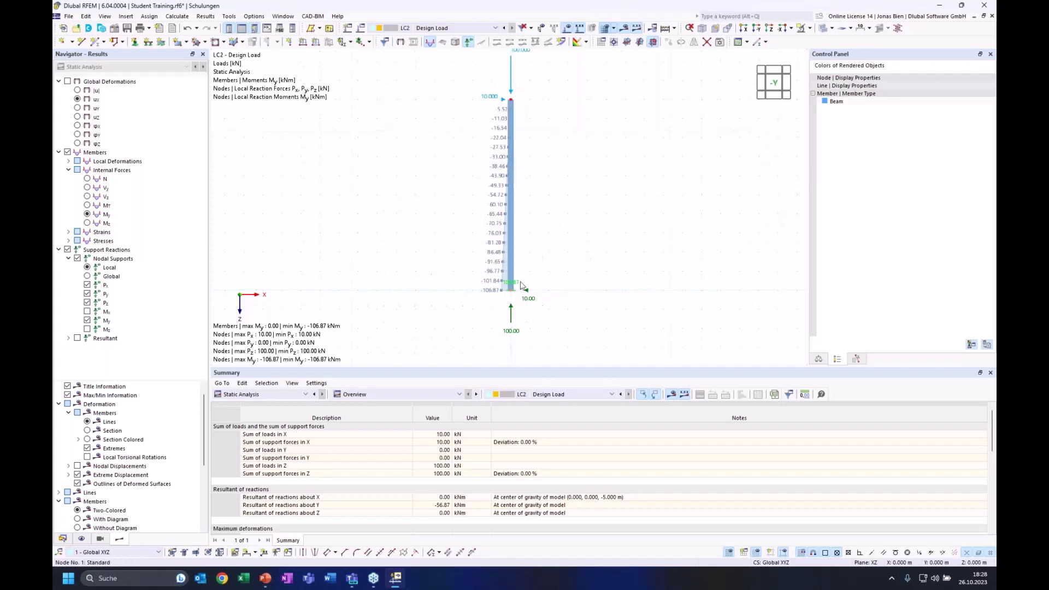
{"action": "middle_click_drag", "start_coordinate": [577, 194], "coordinate": [576, 199]}
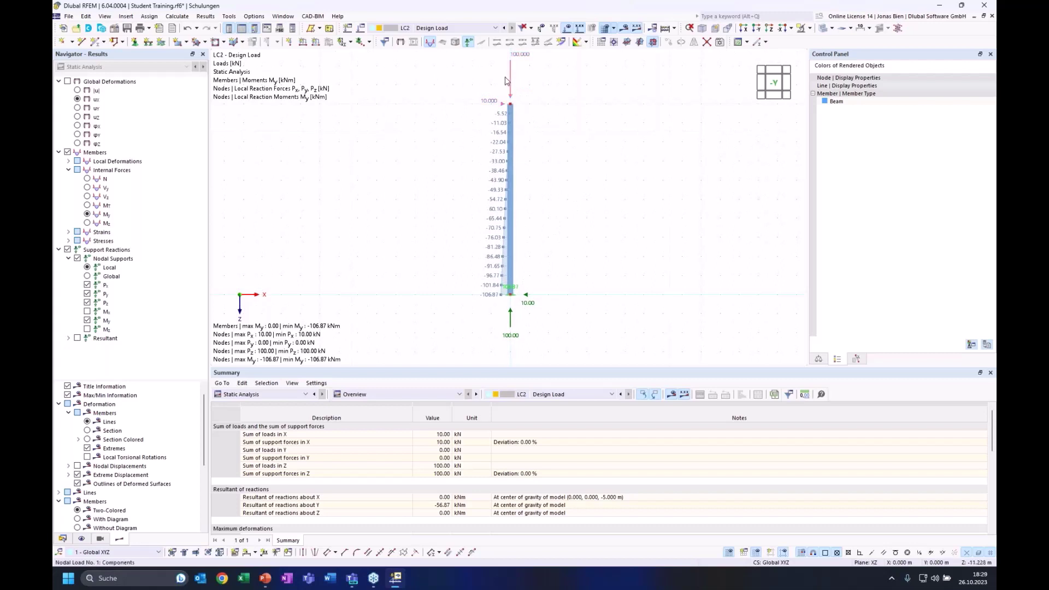
{"action": "middle_click_drag", "start_coordinate": [528, 108], "coordinate": [528, 111]}
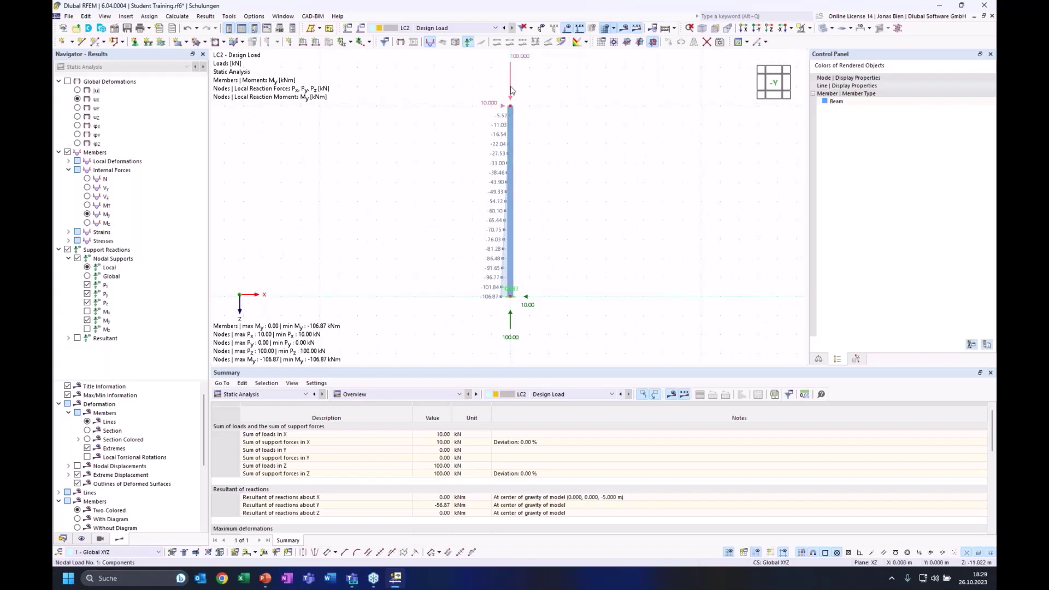
{"action": "mouse_move", "coordinate": [511, 90]}
{"action": "double_click", "coordinate": [510, 91]}
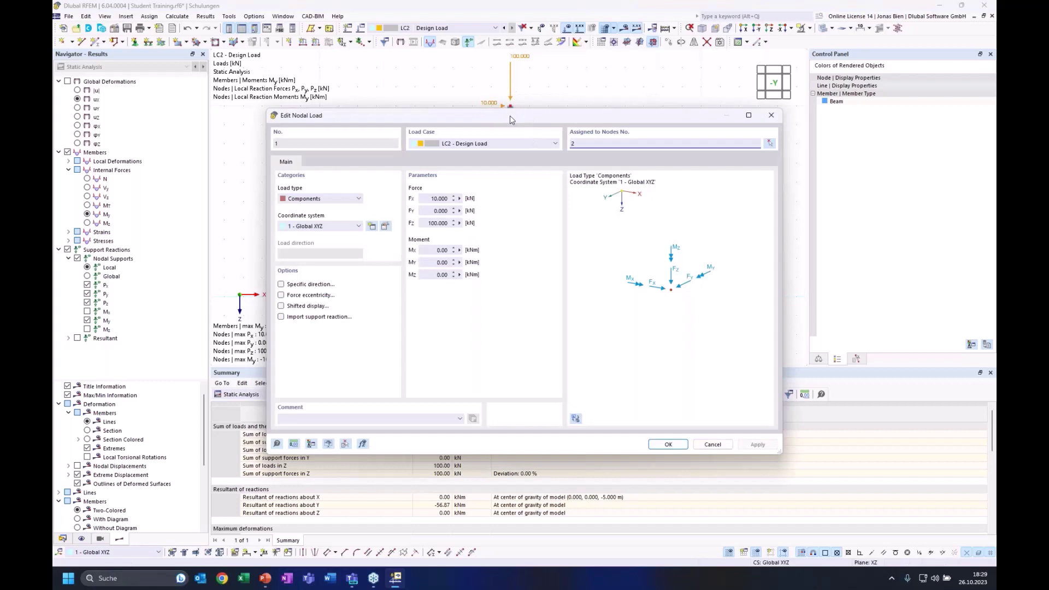
{"action": "left_click_drag", "start_coordinate": [490, 123], "coordinate": [561, 360]}
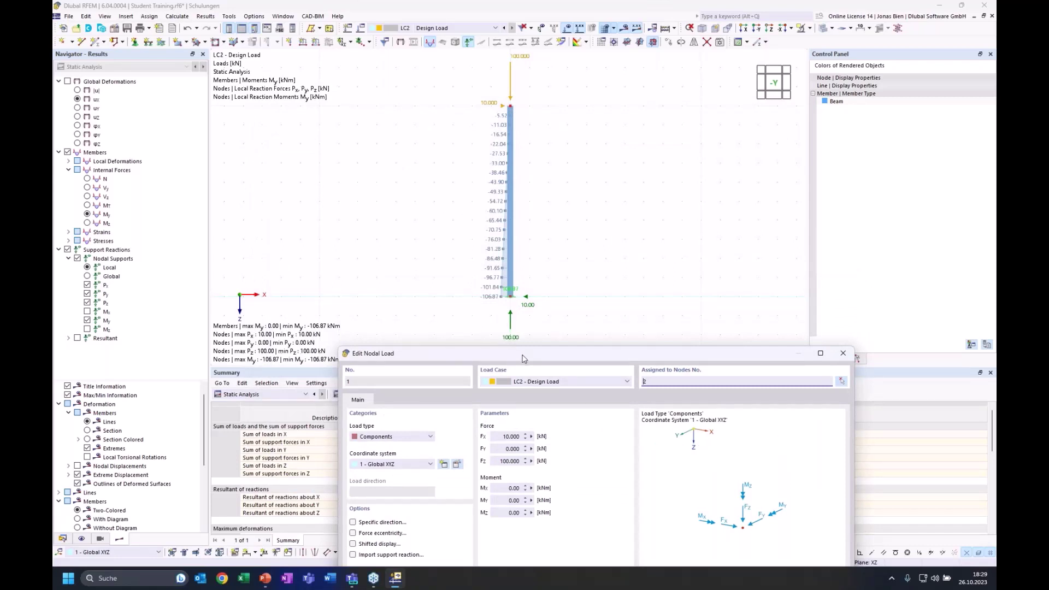
{"action": "left_click_drag", "start_coordinate": [523, 358], "coordinate": [524, 186]}
{"action": "left_click_drag", "start_coordinate": [502, 288], "coordinate": [506, 289]}
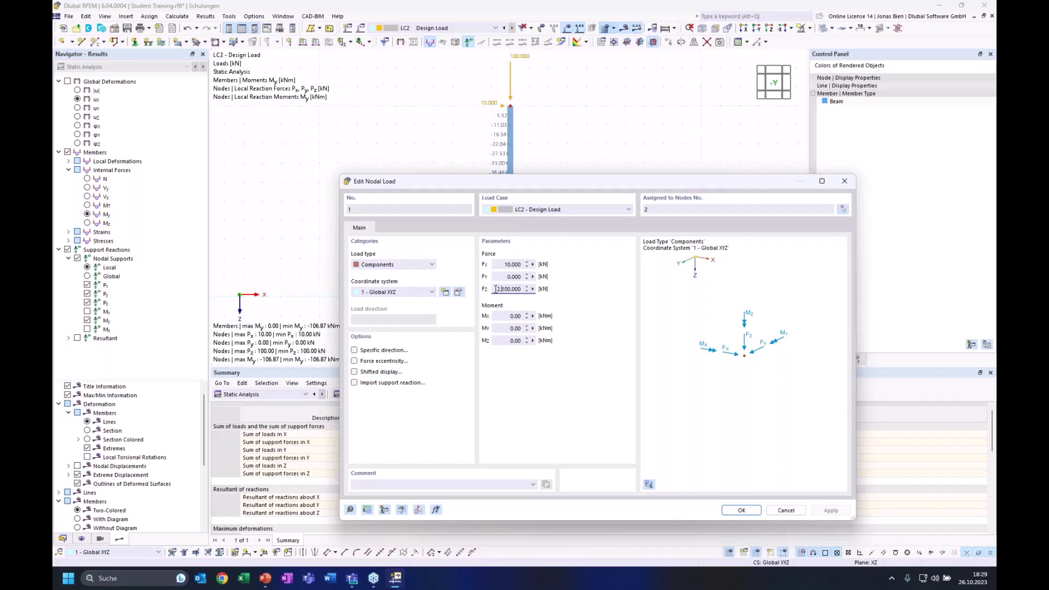
{"action": "type", "text": "*"}
{"action": "double_click", "coordinate": [505, 289]}
{"action": "left_click", "coordinate": [743, 511]}
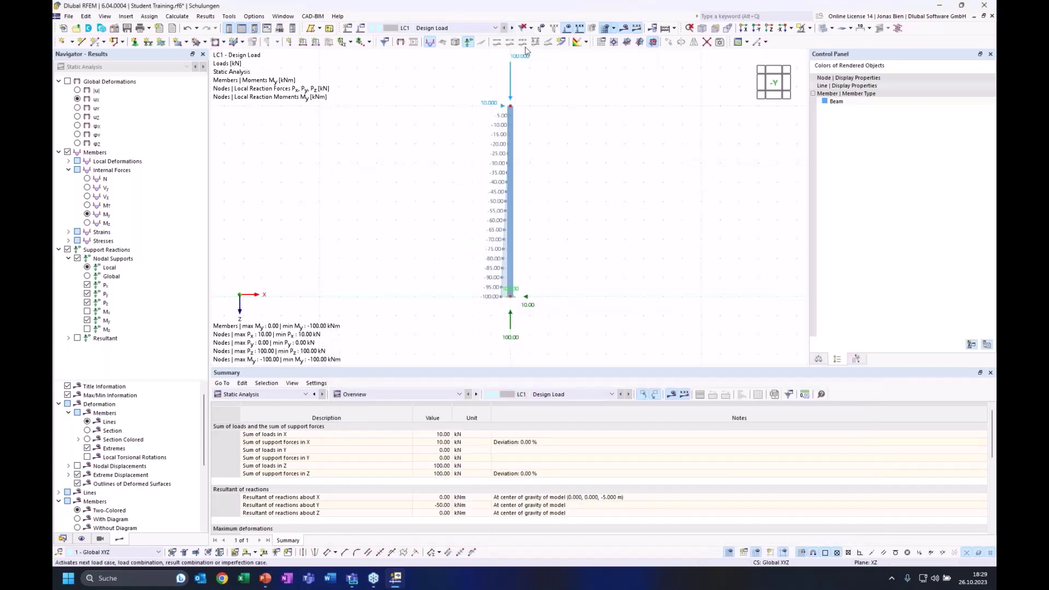
{"action": "left_click", "coordinate": [512, 28]}
{"action": "left_click", "coordinate": [623, 28]}
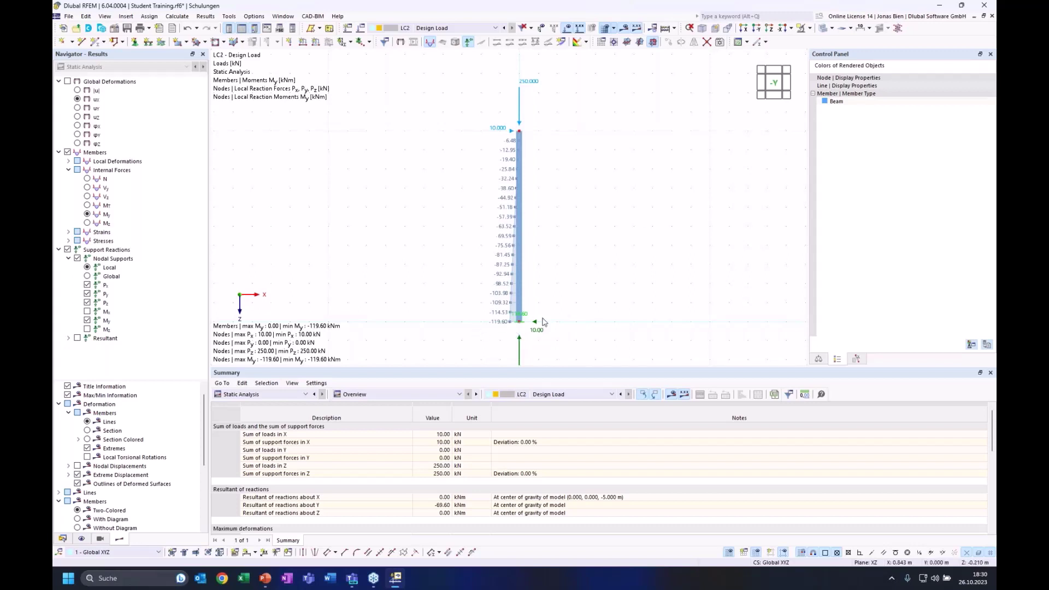
- Set force FZ of the nodal load at the column top to 500 kN and make LC2 the active load case
{"action": "double_click", "coordinate": [529, 84]}
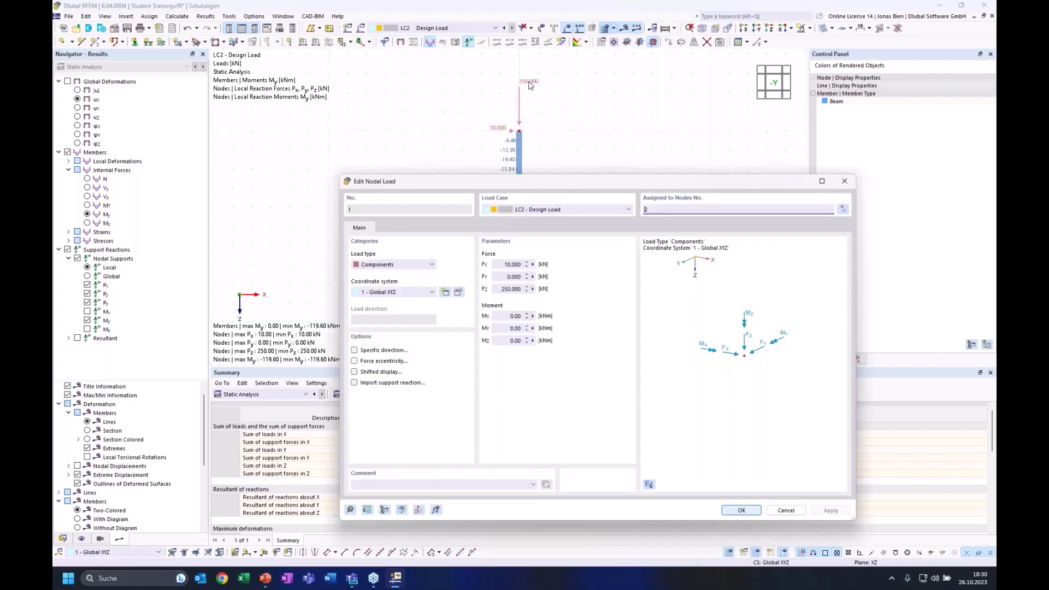
{"action": "left_click", "coordinate": [509, 289]}
{"action": "left_click", "coordinate": [740, 510]}
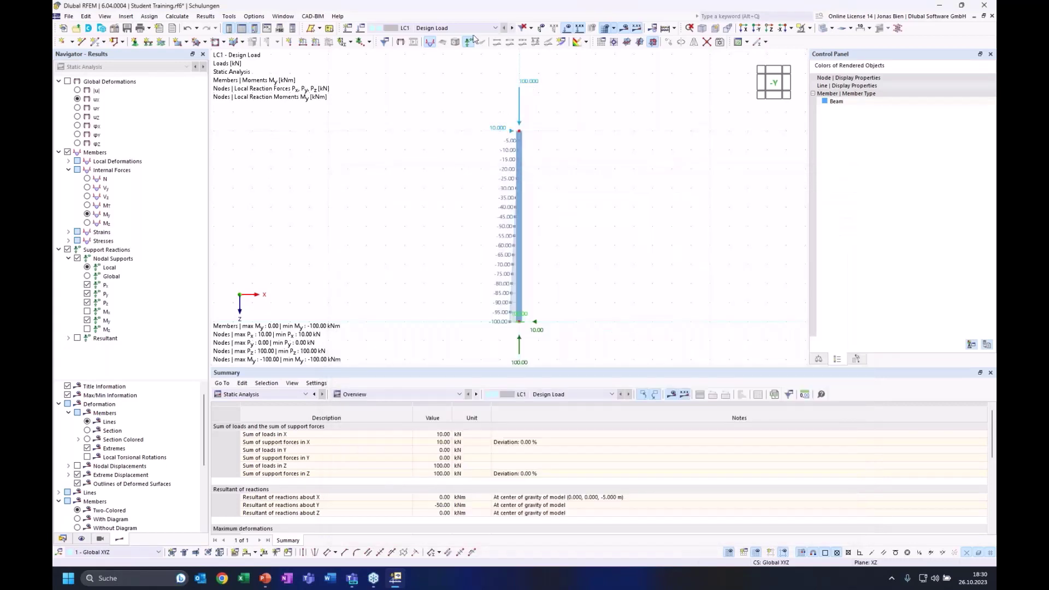
{"action": "left_click", "coordinate": [445, 28]}
{"action": "left_click", "coordinate": [445, 44]}
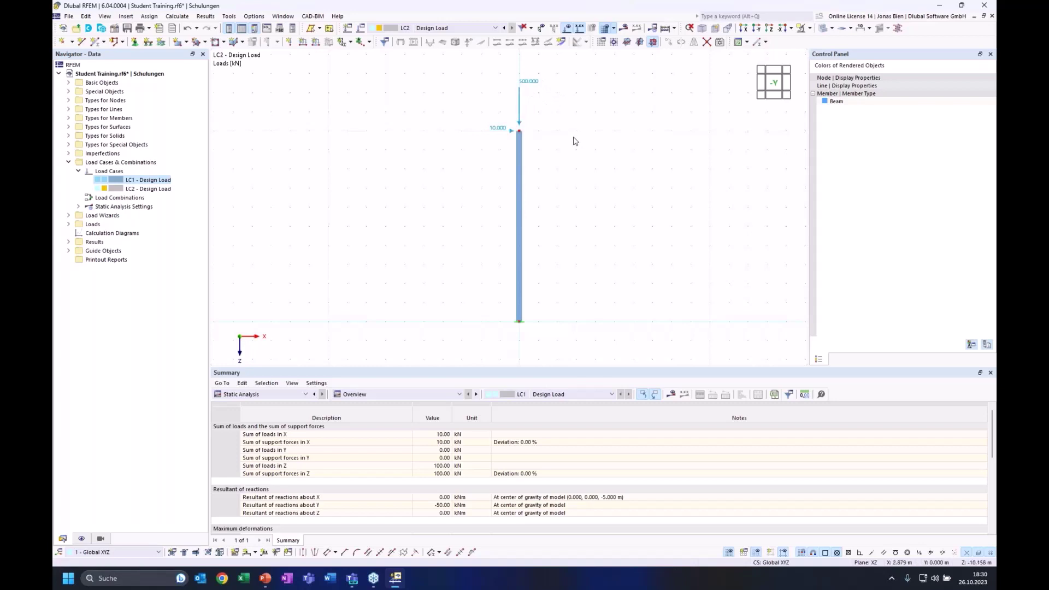
- Calculate load case LC2 with the 500 kN vertical load and inspect the calculation errors and warnings
{"action": "left_click", "coordinate": [624, 28]}
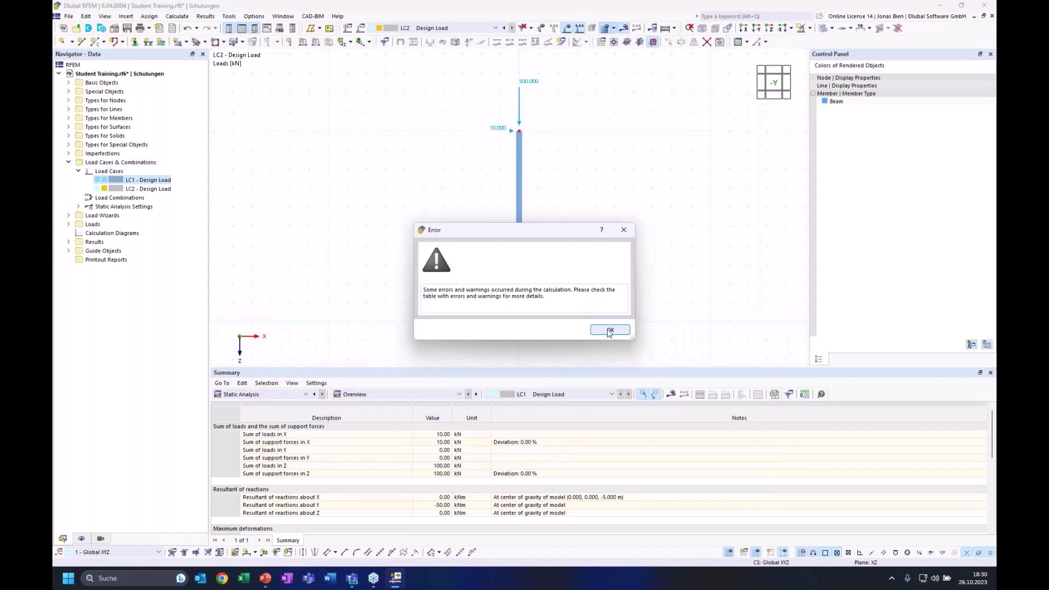
{"action": "left_click", "coordinate": [609, 330]}
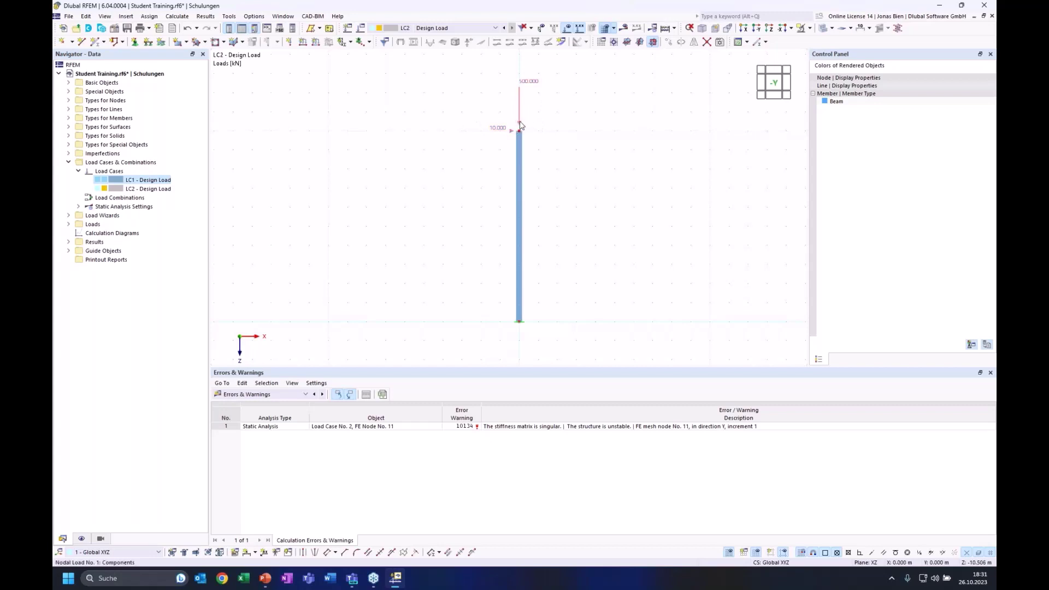
{"action": "mouse_move", "coordinate": [520, 124]}
{"action": "mouse_move", "coordinate": [519, 122]}
{"action": "middle_click_drag", "start_coordinate": [569, 158], "coordinate": [575, 160]}
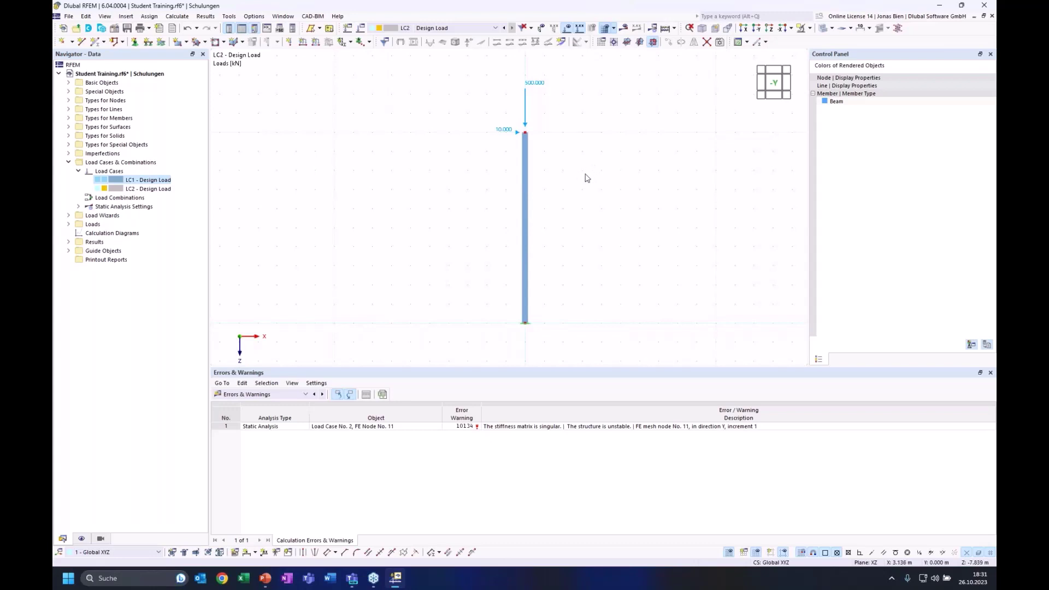
{"action": "key", "text": "alt+Tab"}
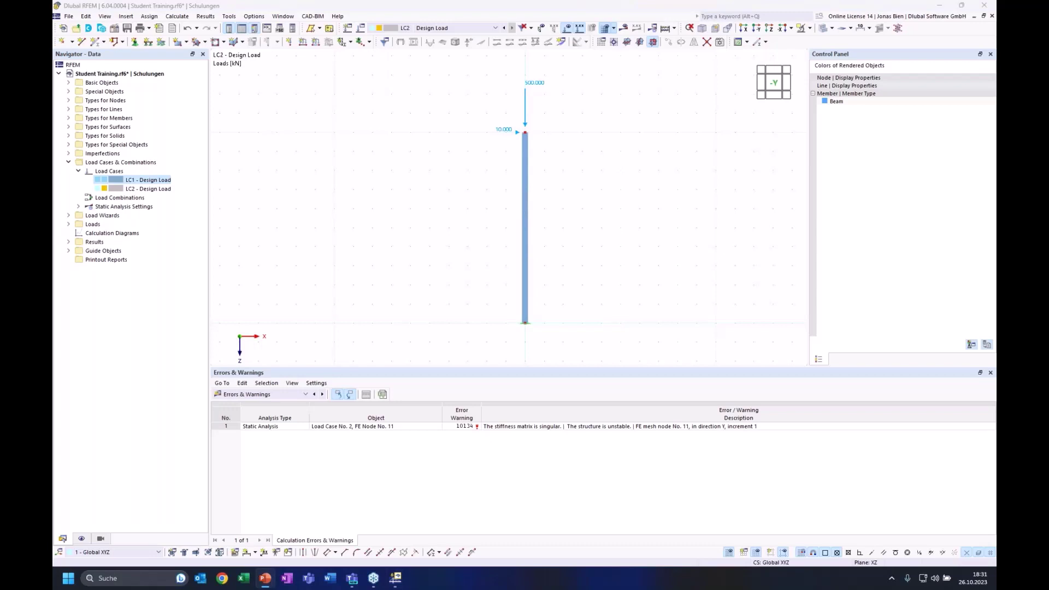
{"action": "left_click", "coordinate": [594, 201]}
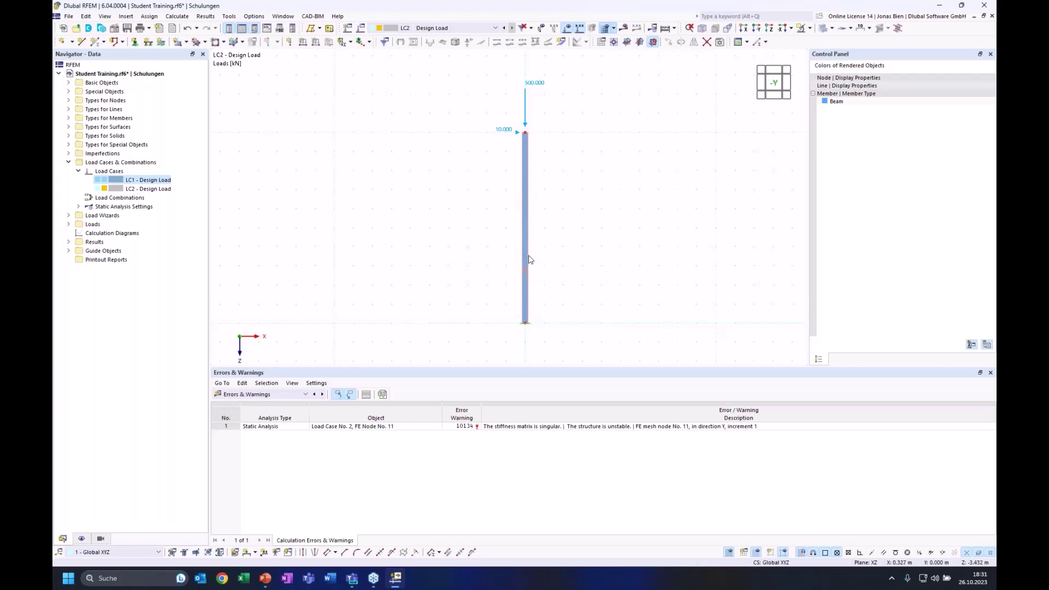
- Activate the Structure Stability add-on in the base data of the Student Training model
{"action": "left_click", "coordinate": [156, 189]}
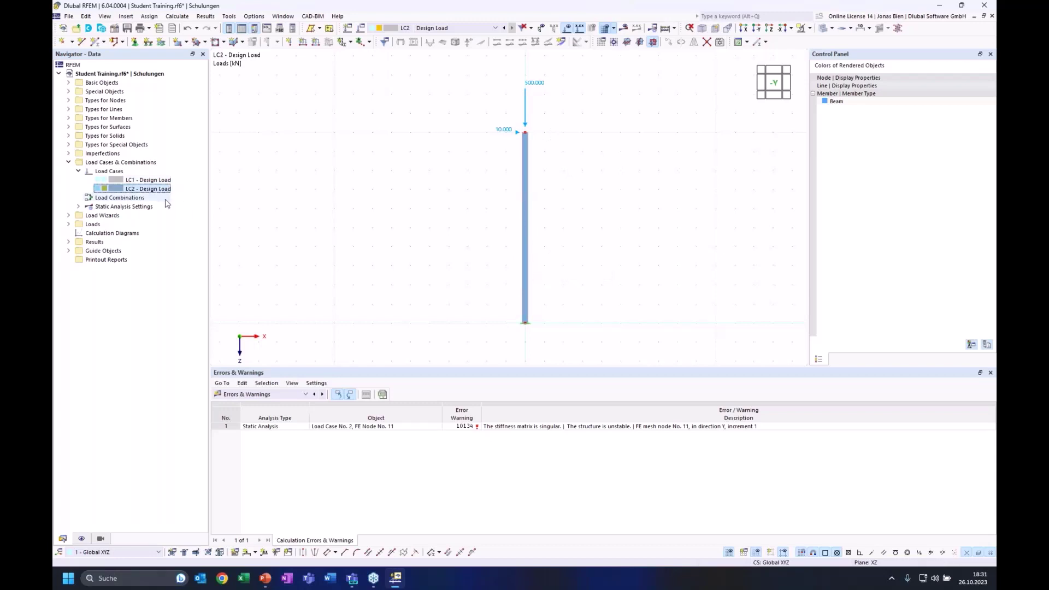
{"action": "right_click", "coordinate": [94, 75]}
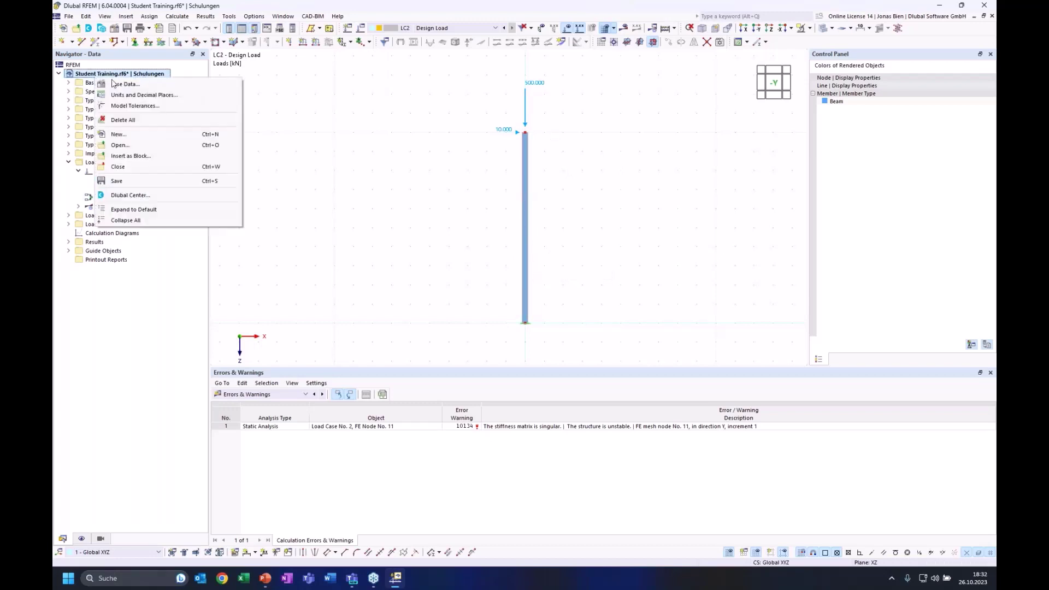
{"action": "left_click", "coordinate": [121, 85]}
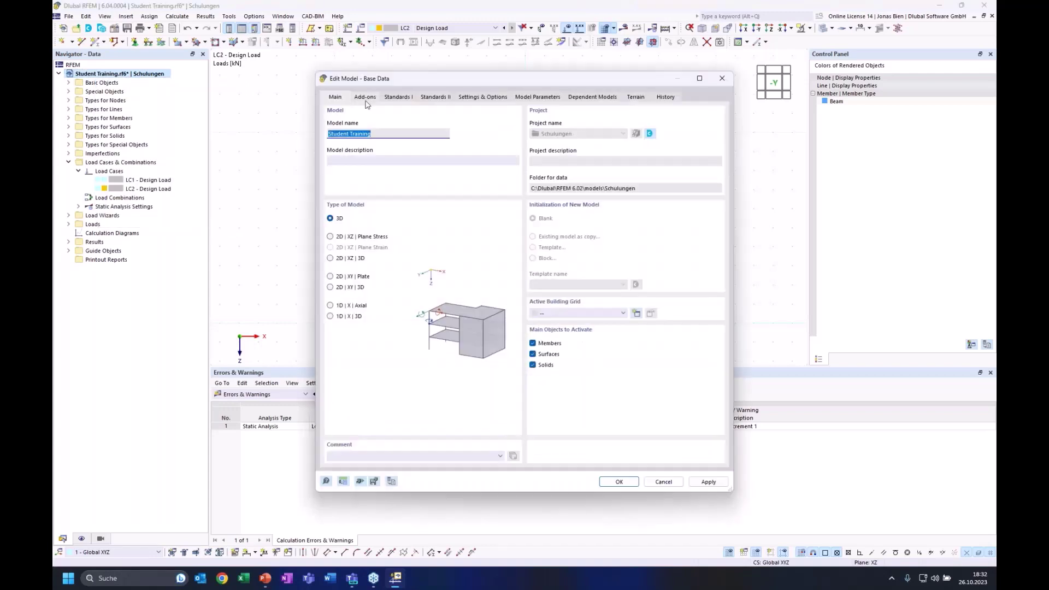
{"action": "left_click", "coordinate": [365, 97]}
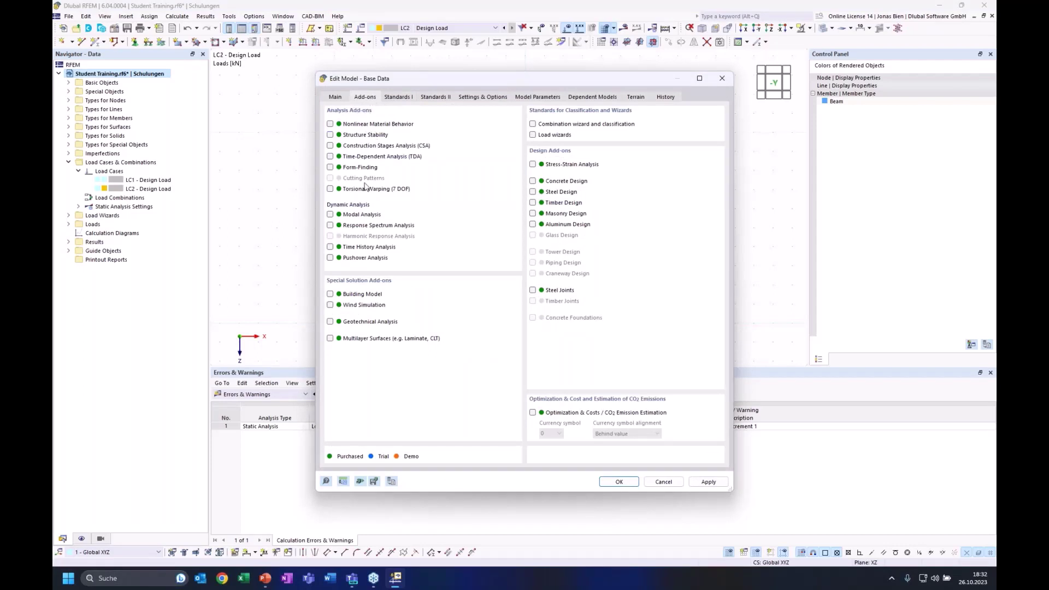
{"action": "left_click", "coordinate": [355, 135]}
{"action": "left_click", "coordinate": [629, 482]}
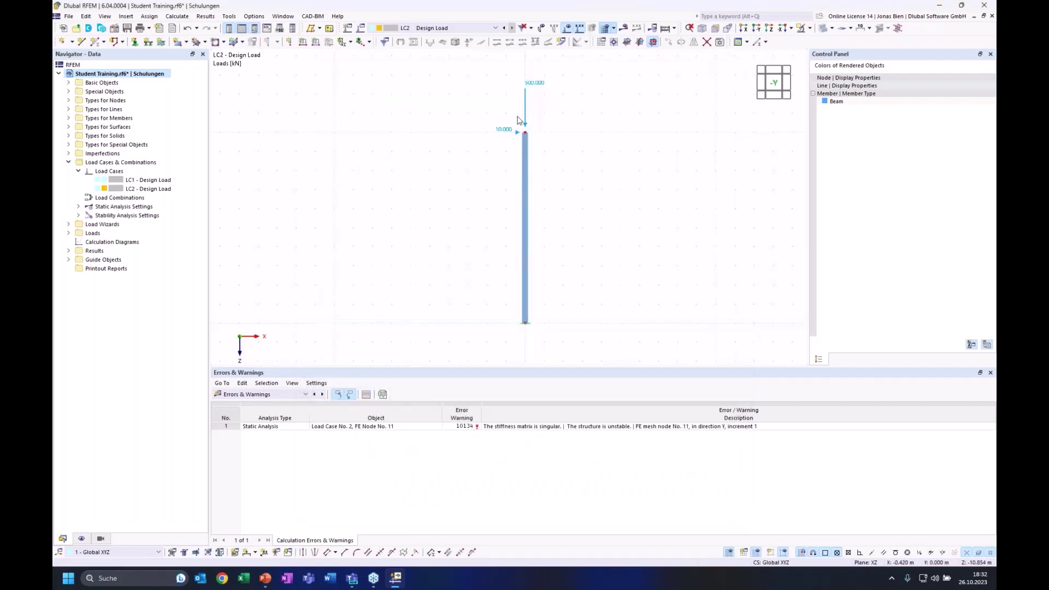
- Delete load case LC2 from the model
{"action": "left_click", "coordinate": [160, 190]}
{"action": "right_click", "coordinate": [159, 189]}
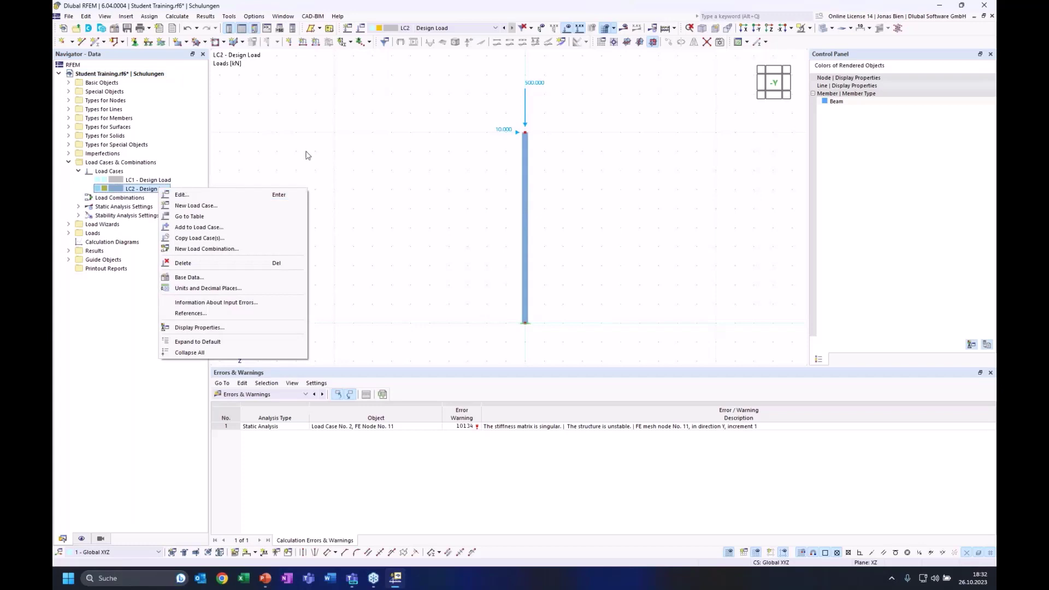
{"action": "left_click", "coordinate": [323, 155]}
{"action": "right_click", "coordinate": [155, 190]}
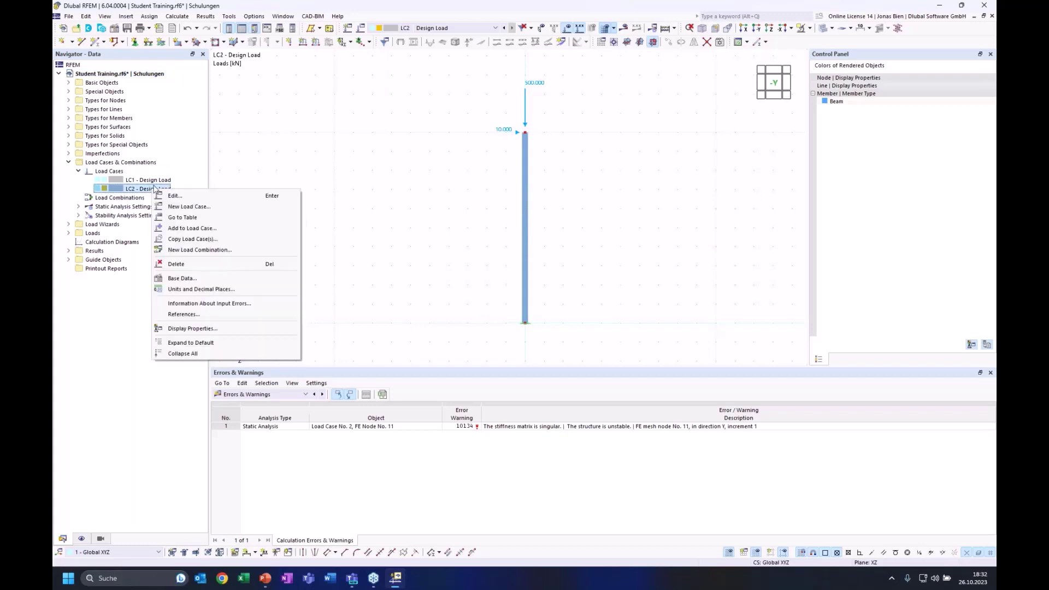
{"action": "left_click", "coordinate": [176, 264]}
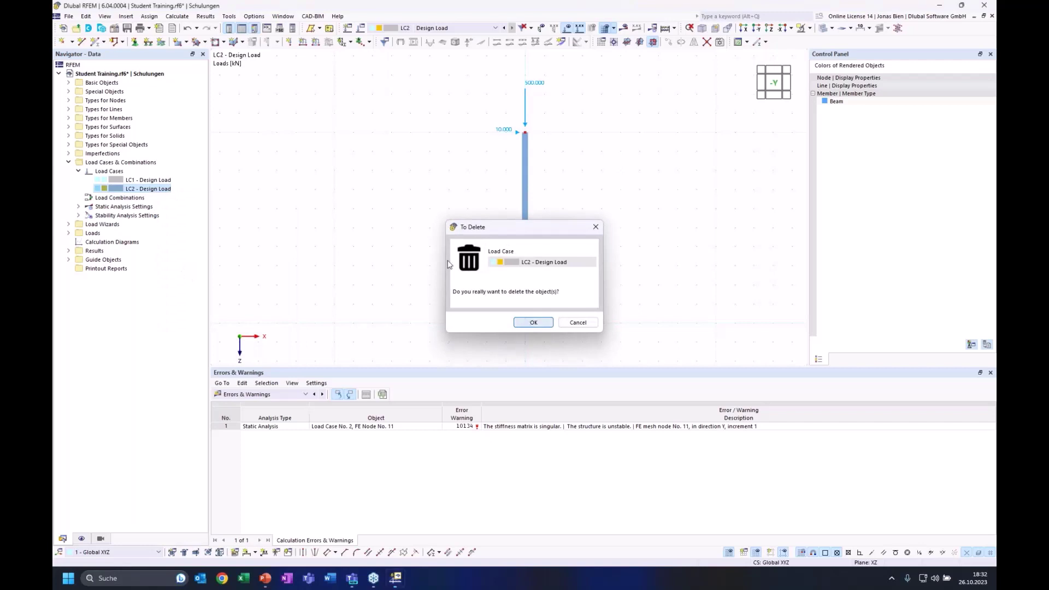
{"action": "left_click", "coordinate": [531, 322]}
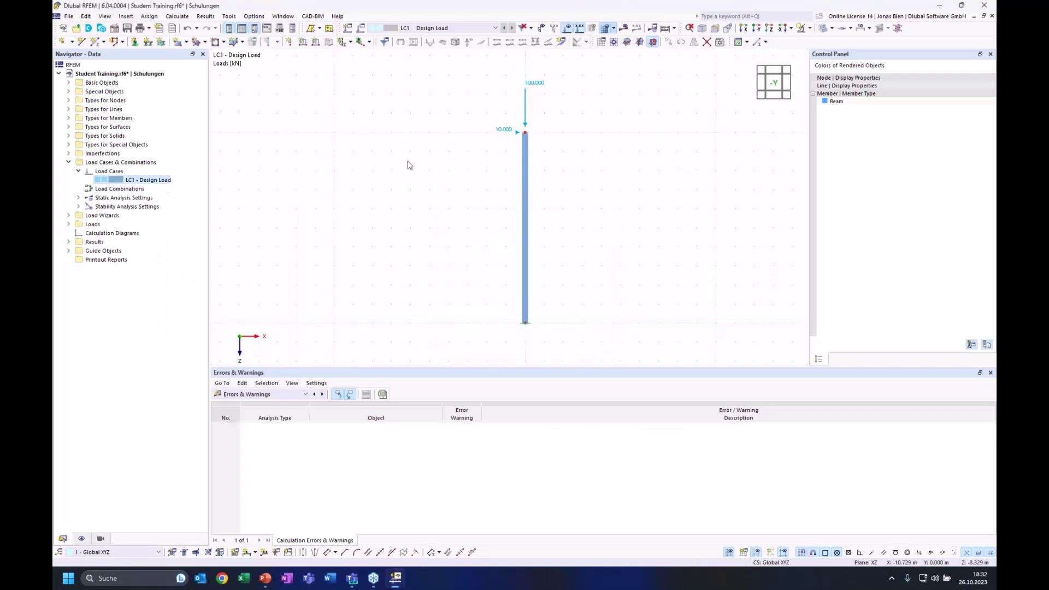
{"action": "left_click", "coordinate": [145, 181]}
{"action": "double_click", "coordinate": [146, 180]}
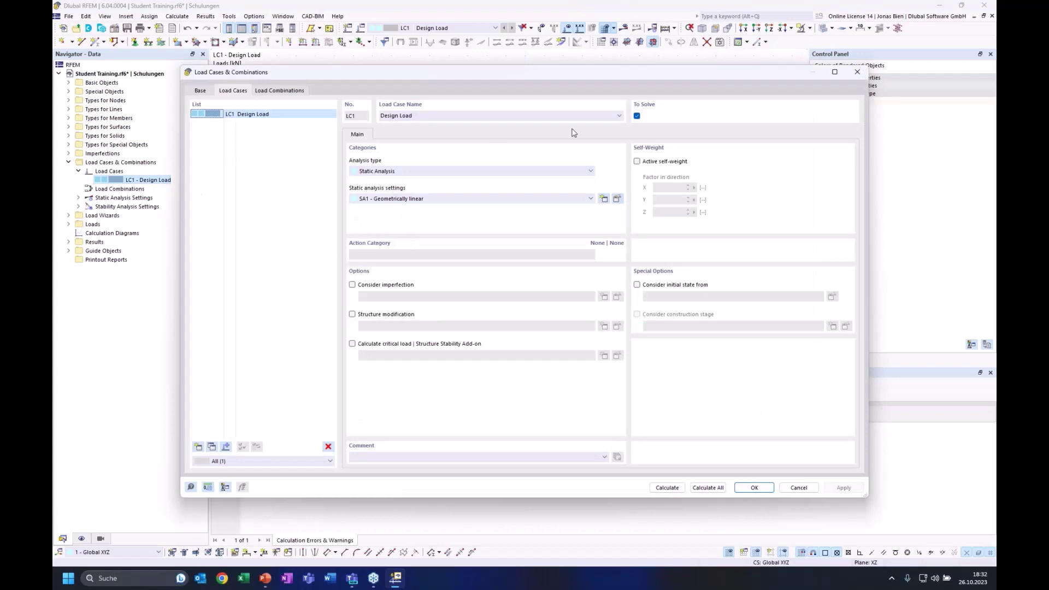
{"action": "left_click", "coordinate": [856, 76]}
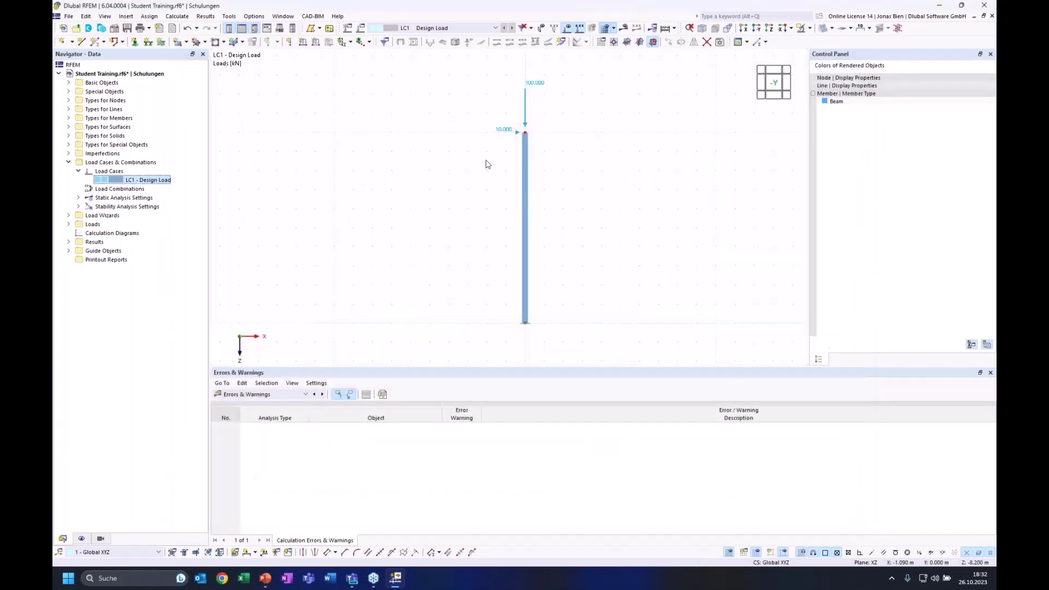
- Set the horizontal force FX of the LC1 nodal load at the column top to 0 kN
{"action": "double_click", "coordinate": [526, 122]}
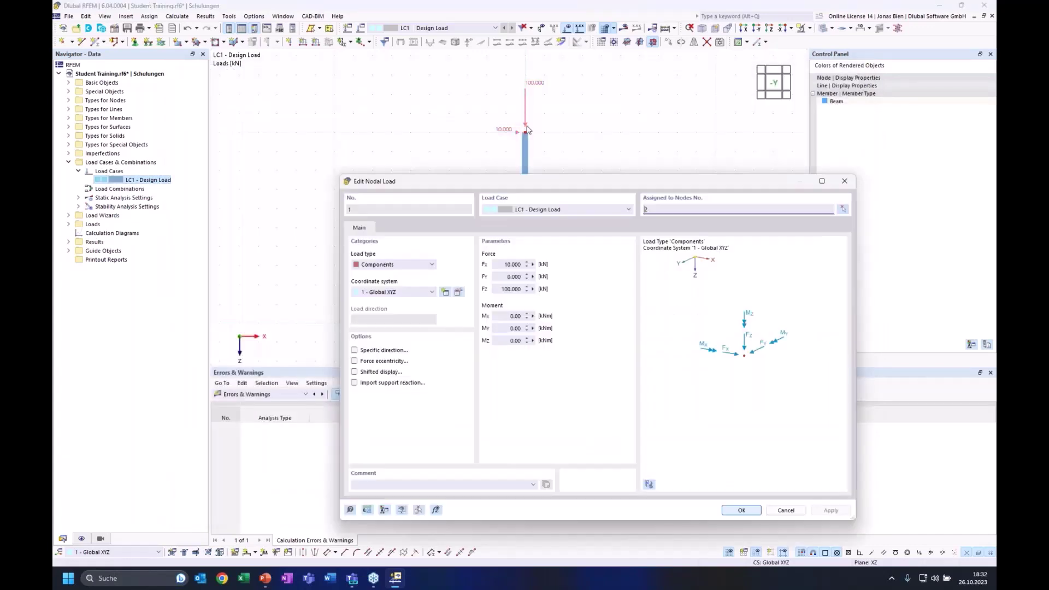
{"action": "left_click", "coordinate": [497, 265]}
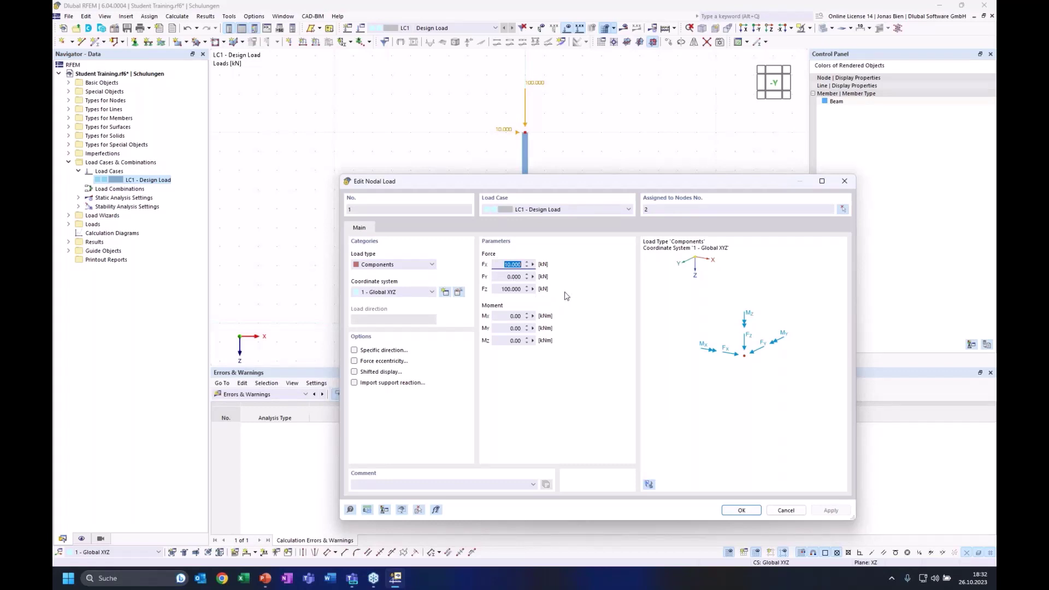
{"action": "type", "text": "0"}
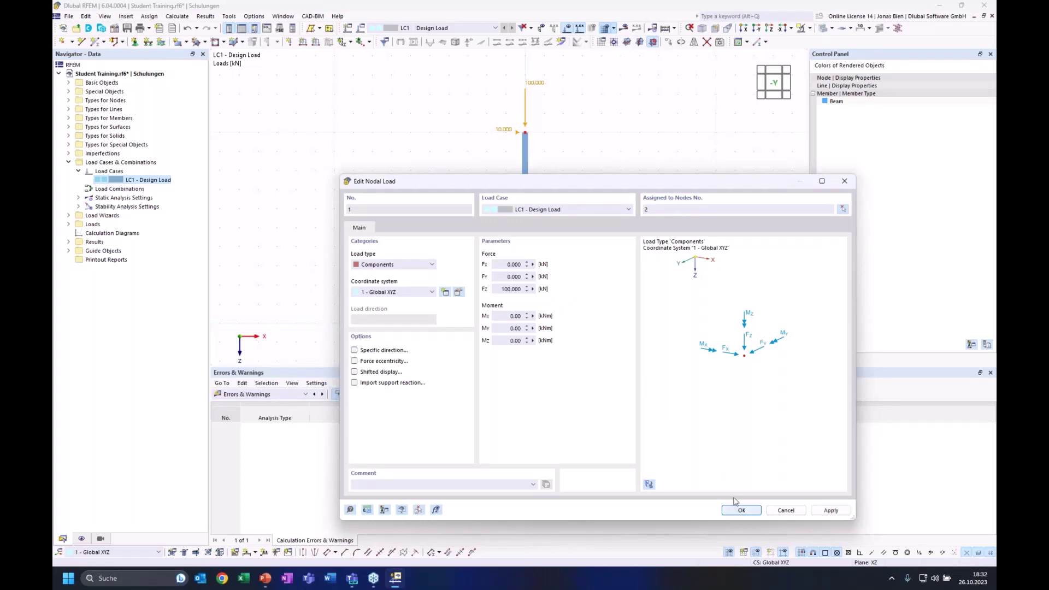
{"action": "left_click", "coordinate": [740, 508]}
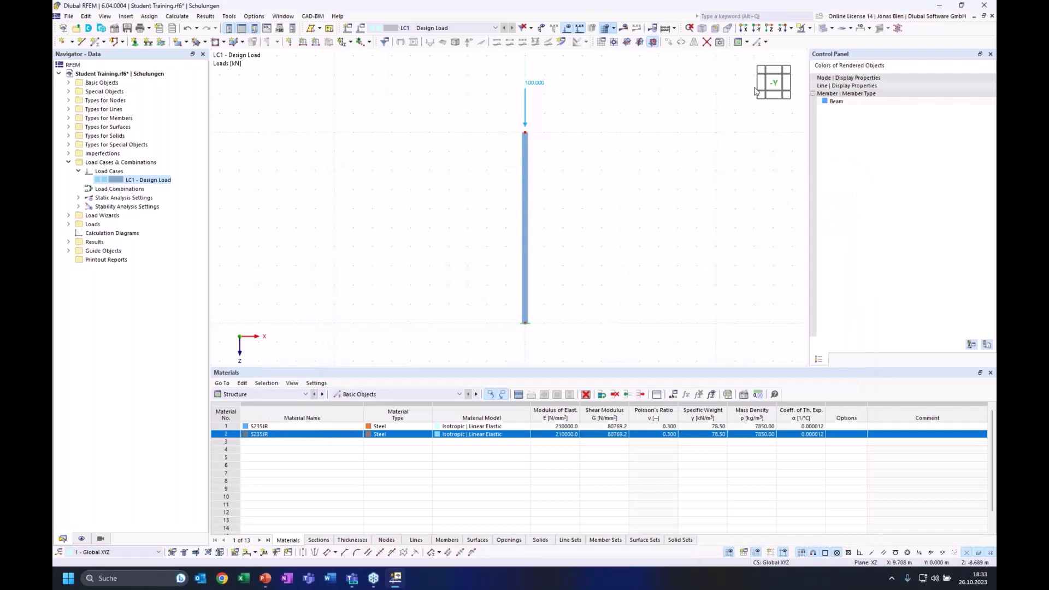
- Display the column with its vertical load in an isometric 3D view
{"action": "left_click", "coordinate": [760, 70]}
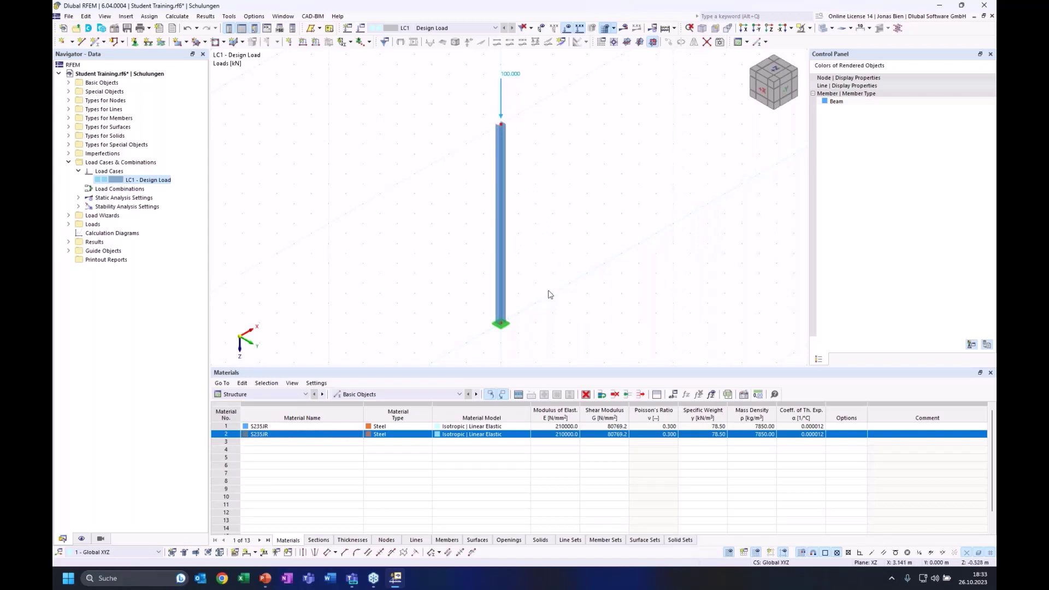
{"action": "middle_click_drag", "start_coordinate": [548, 290], "coordinate": [540, 269], "text": "ctrl"}
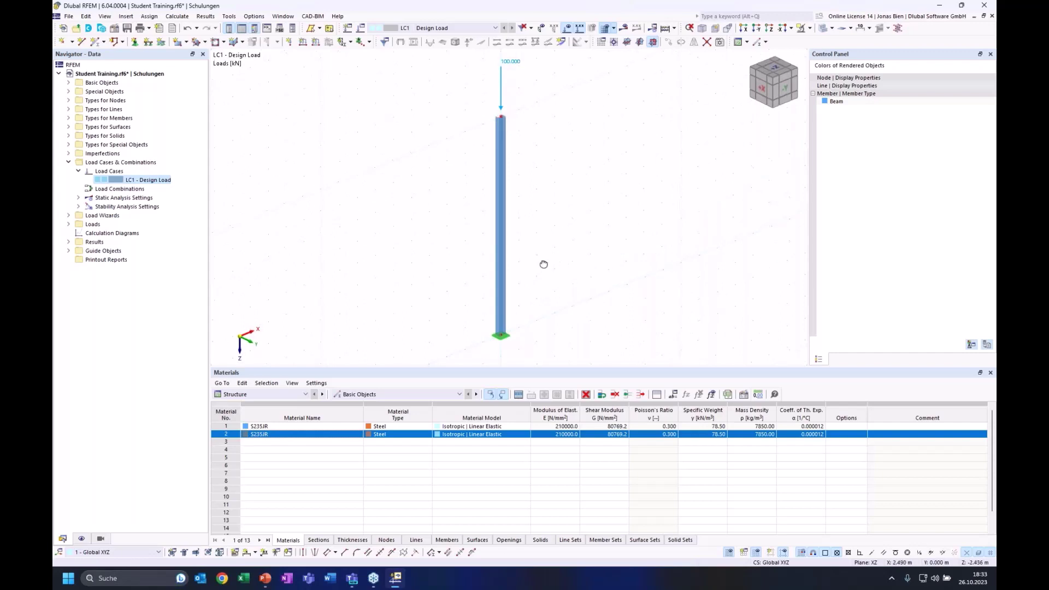
{"action": "middle_click_drag", "start_coordinate": [543, 265], "coordinate": [538, 258], "text": "ctrl"}
{"action": "middle_click_drag", "start_coordinate": [557, 201], "coordinate": [562, 202]}
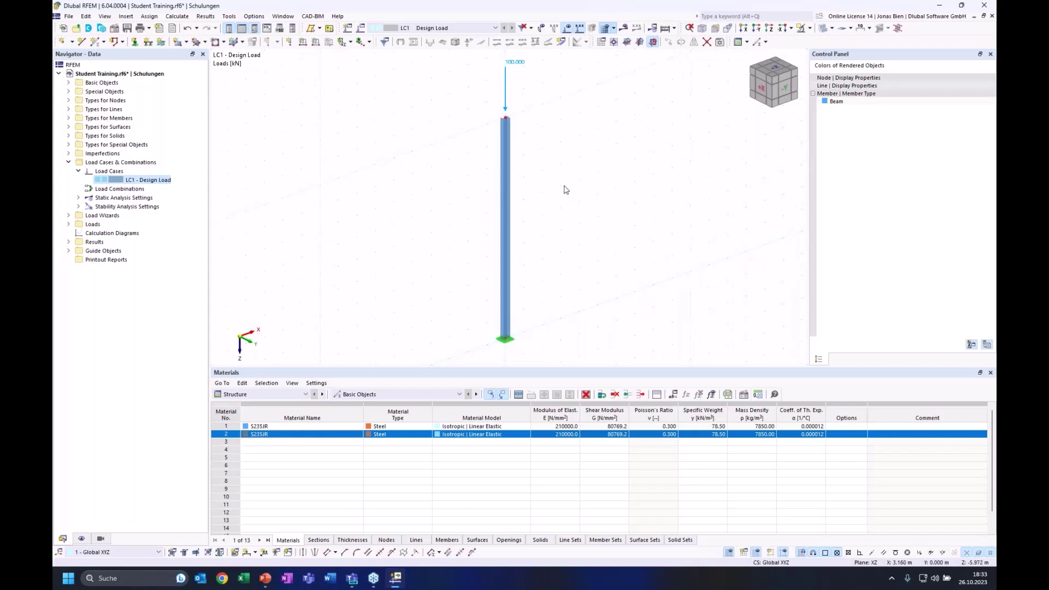
{"action": "middle_click_drag", "start_coordinate": [571, 187], "coordinate": [580, 190]}
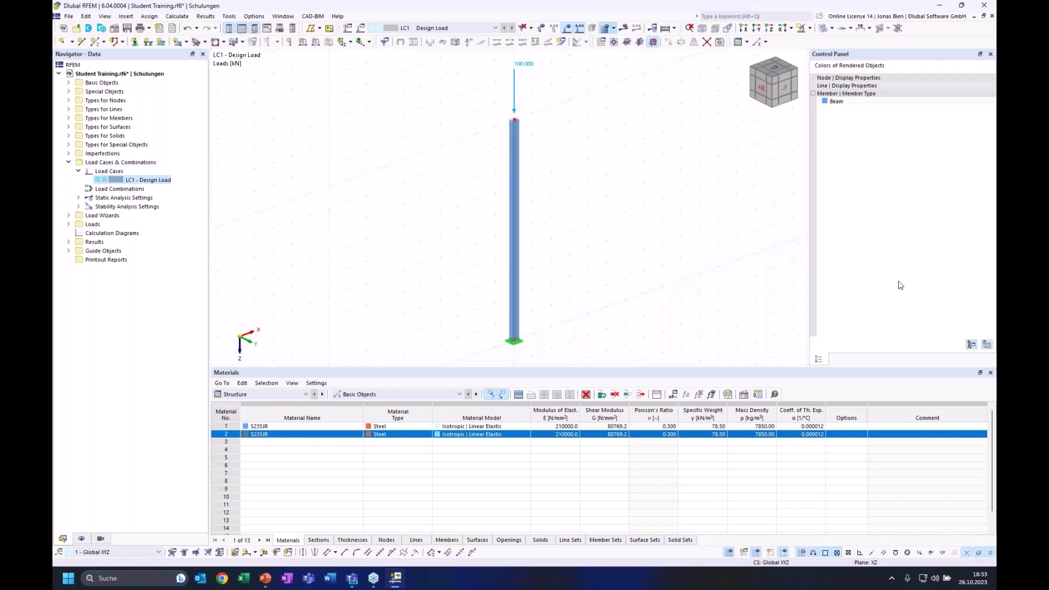
{"action": "key", "text": "alt+Tab"}
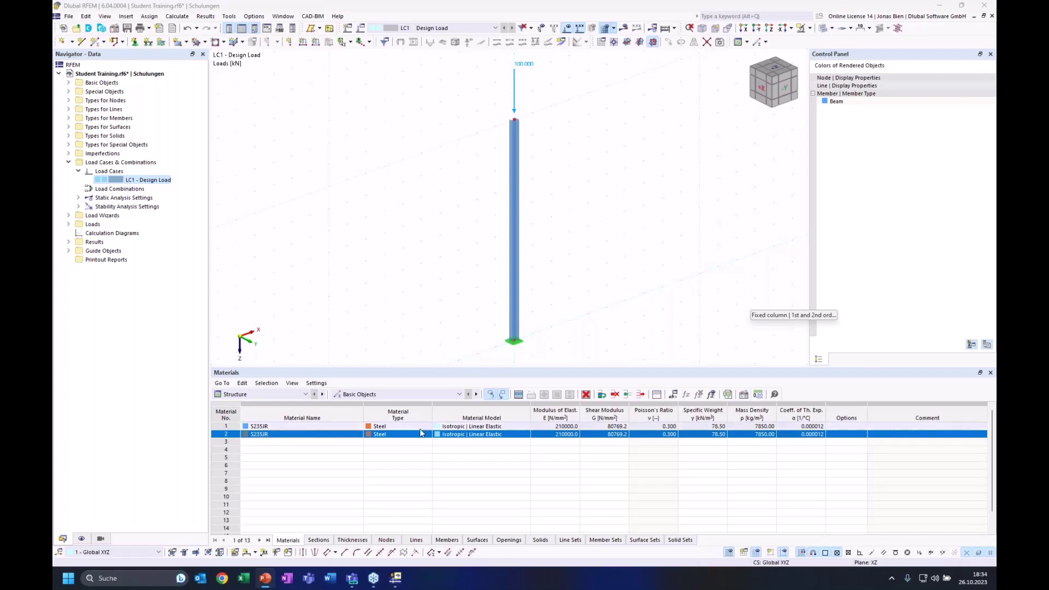
- Enable the critical load calculation for load case LC1 using stability settings ST1, the linear eigenvalue method with Lanczos
{"action": "double_click", "coordinate": [147, 180]}
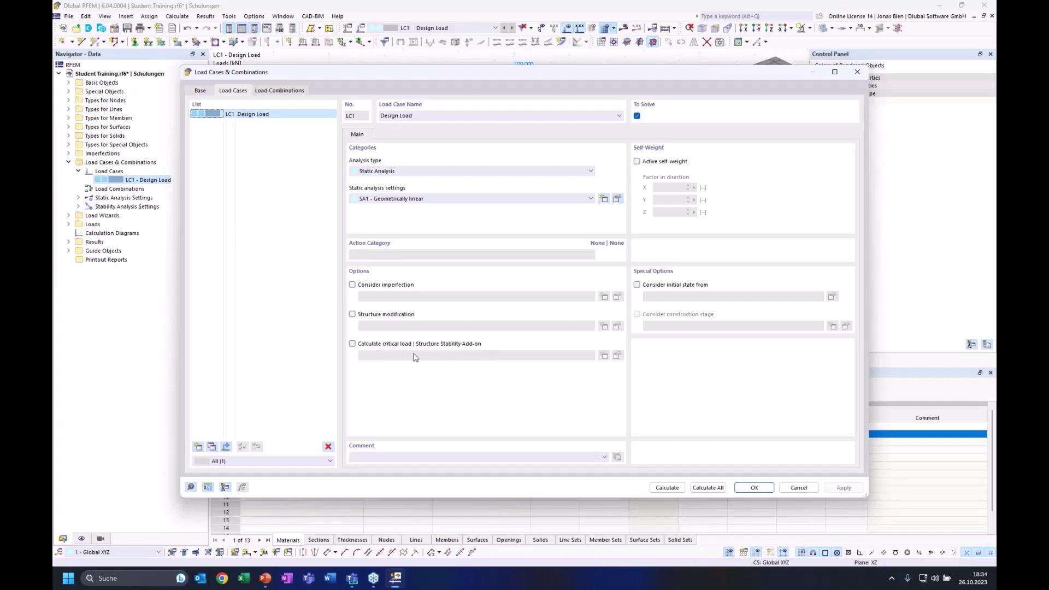
{"action": "left_click", "coordinate": [353, 344]}
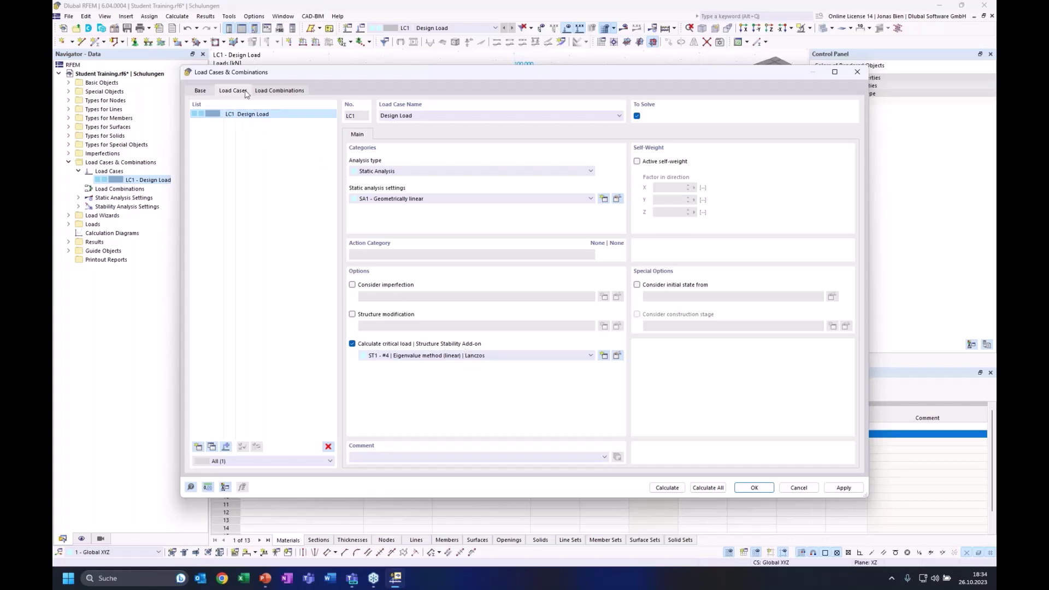
{"action": "left_click", "coordinate": [407, 355]}
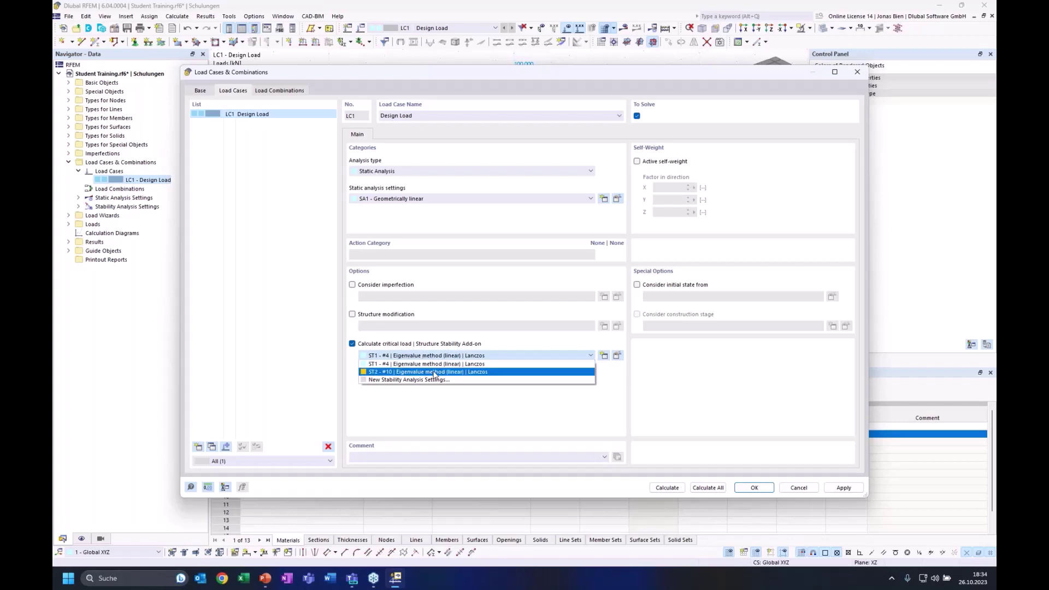
{"action": "left_click", "coordinate": [455, 360]}
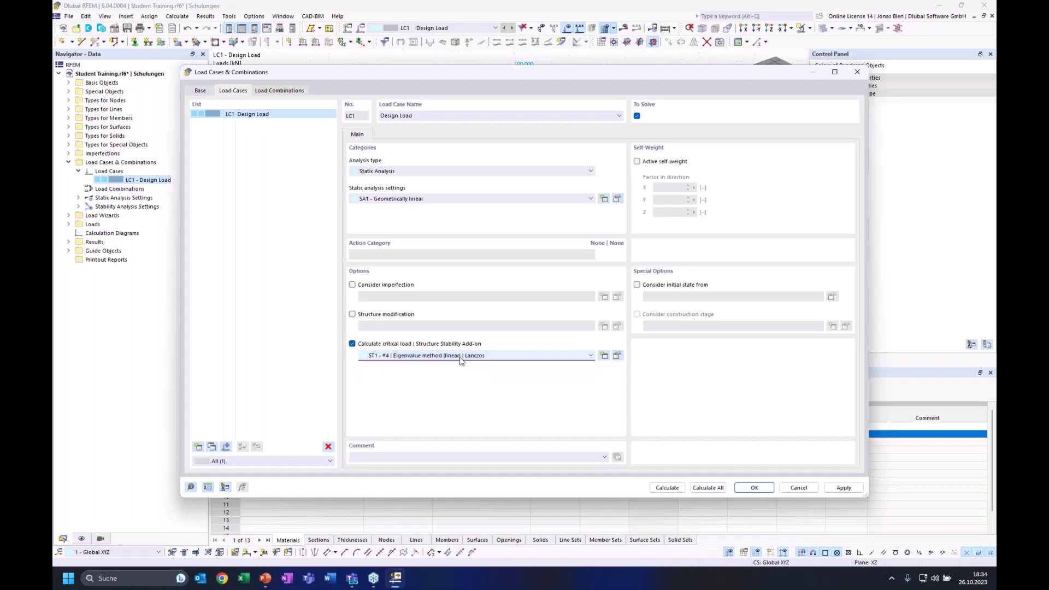
- Review the ST1 stability settings for analysis type, eigenvalue solver options and number of lowest eigenvalues, keeping linear eigenvalue method, Lanczos and 4
{"action": "left_click", "coordinate": [617, 355]}
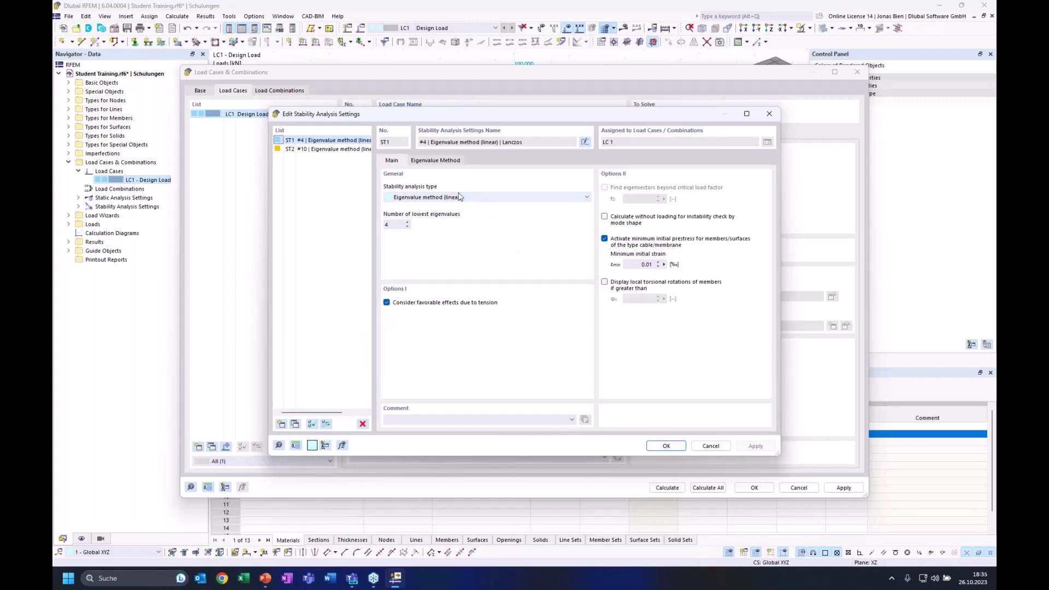
{"action": "left_click", "coordinate": [445, 199]}
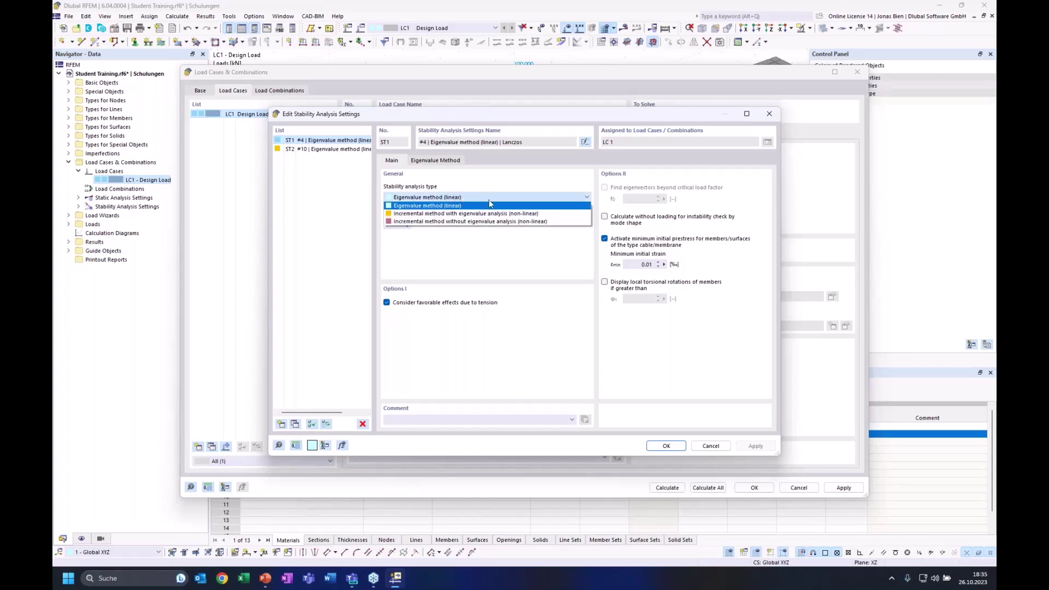
{"action": "left_click", "coordinate": [435, 198]}
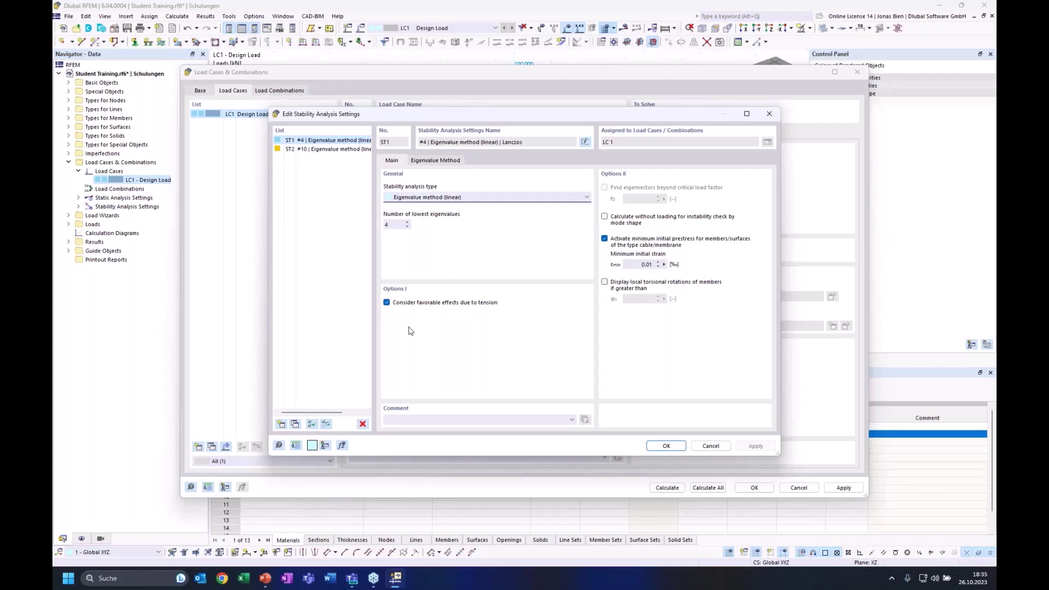
{"action": "left_click", "coordinate": [443, 161]}
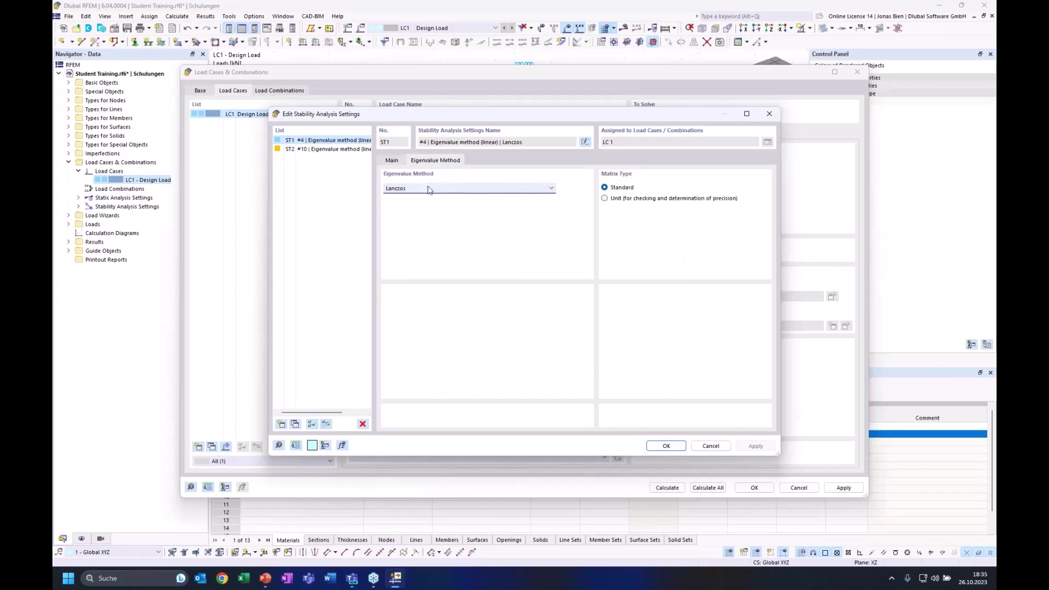
{"action": "left_click", "coordinate": [392, 160]}
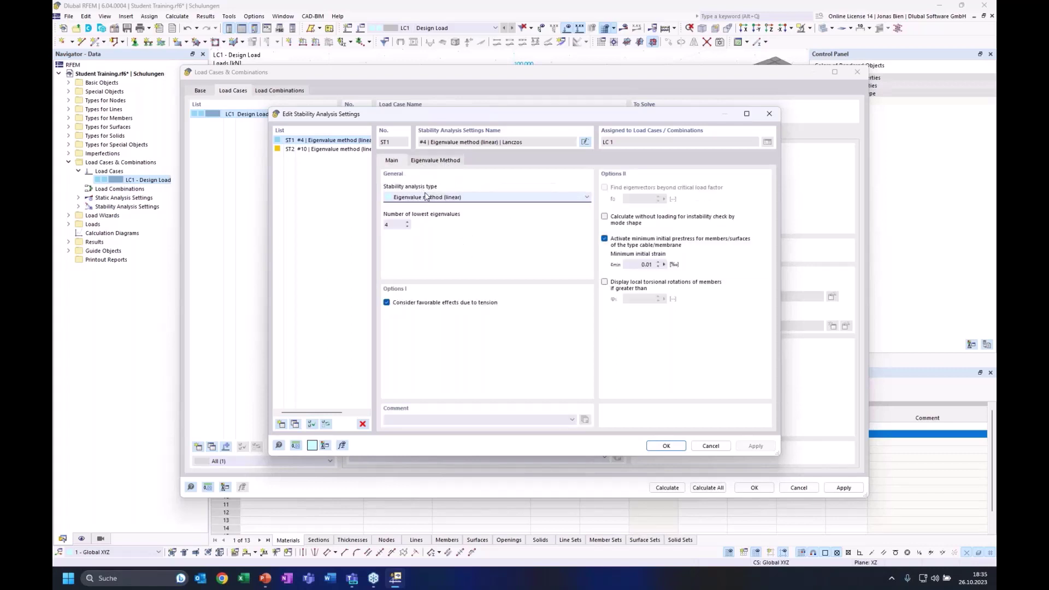
{"action": "left_click", "coordinate": [440, 161]}
{"action": "left_click", "coordinate": [450, 189]}
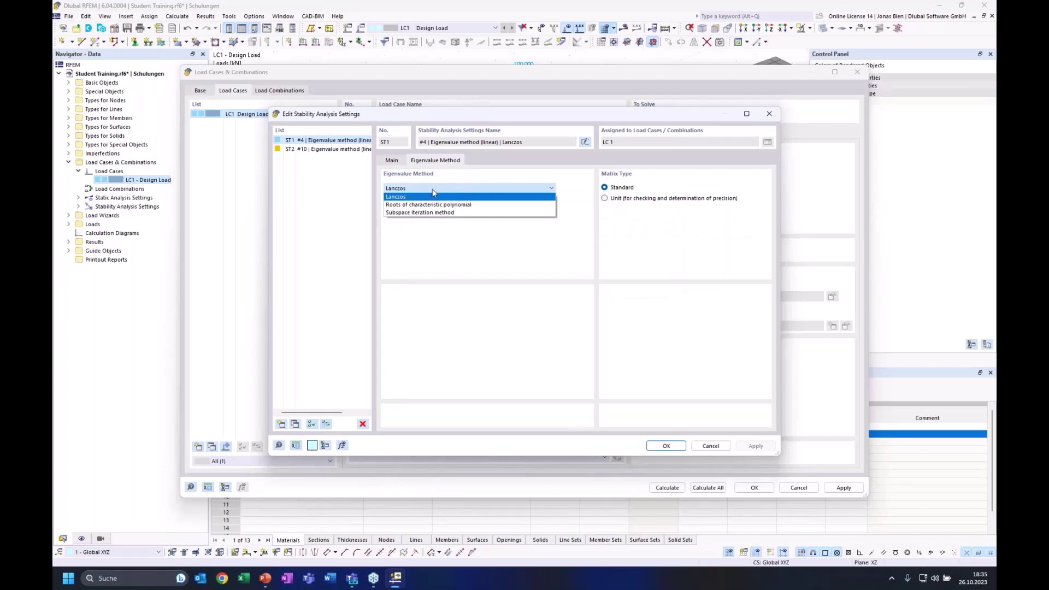
{"action": "left_click", "coordinate": [435, 195]}
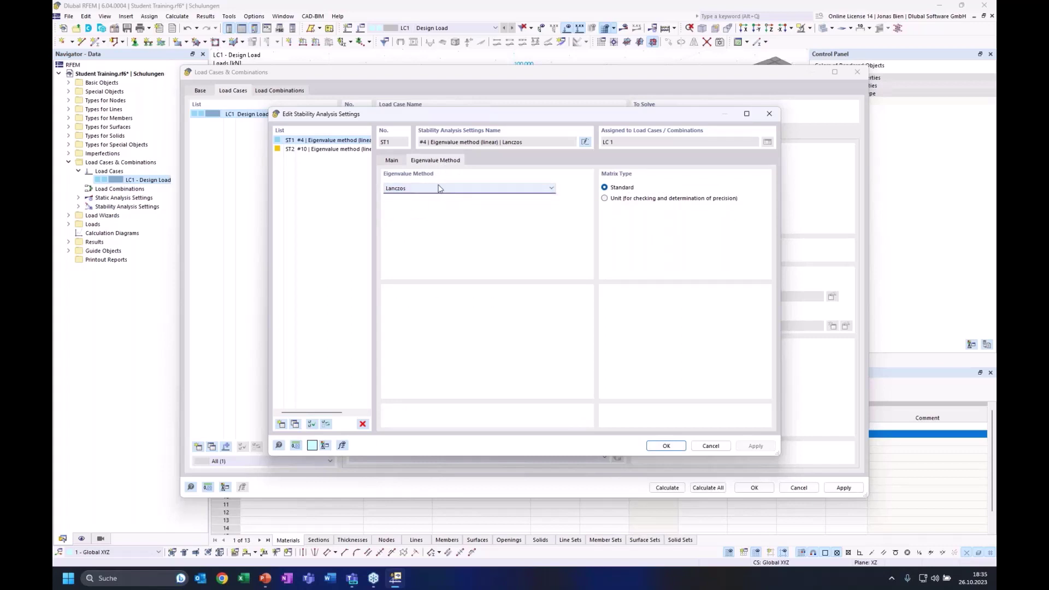
{"action": "left_click", "coordinate": [391, 161]}
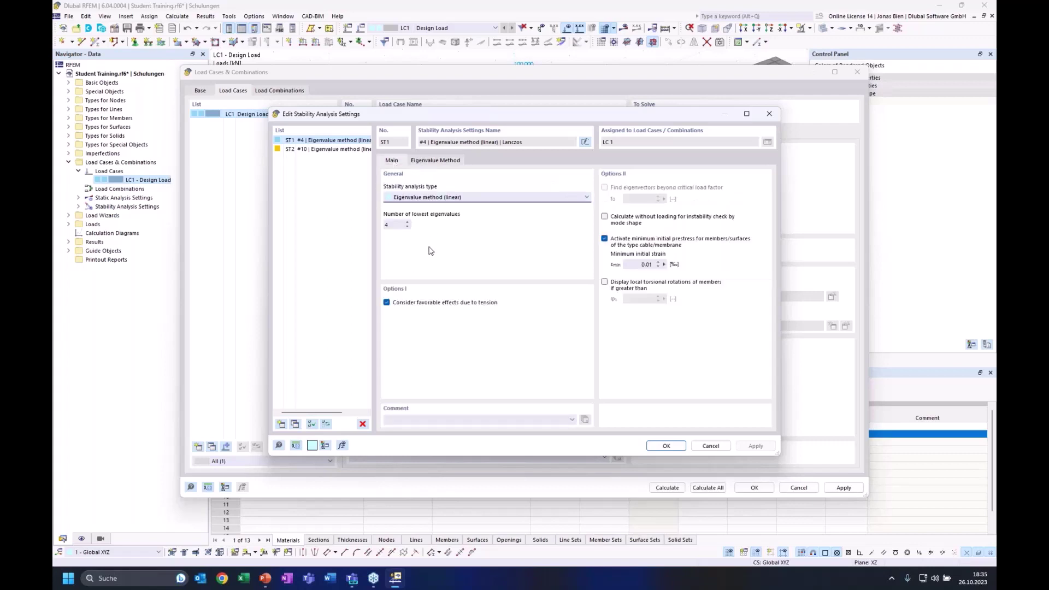
{"action": "double_click", "coordinate": [397, 224]}
{"action": "left_click", "coordinate": [664, 447]}
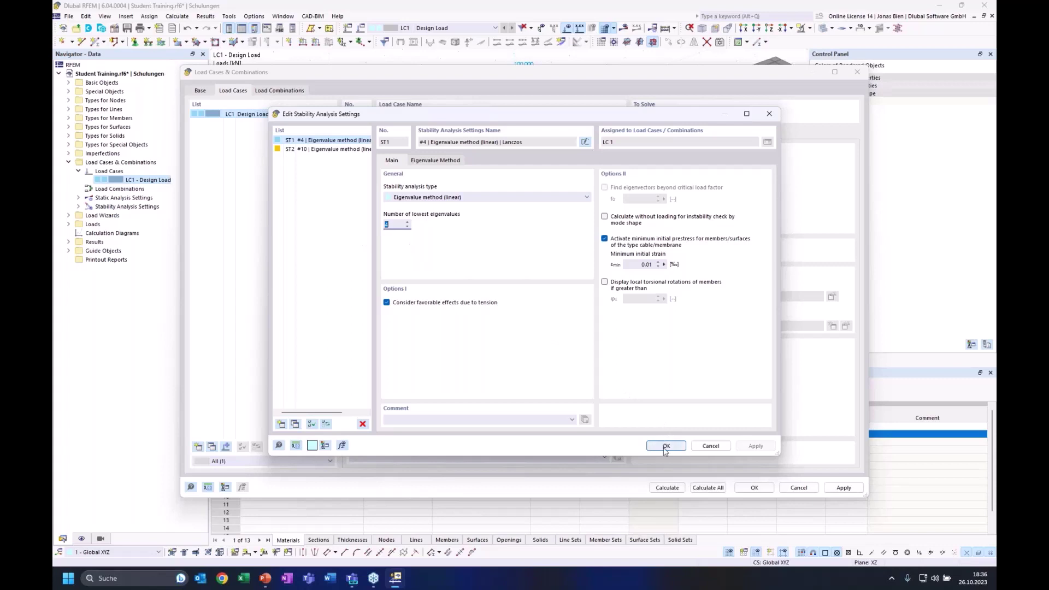
{"action": "left_click", "coordinate": [665, 453]}
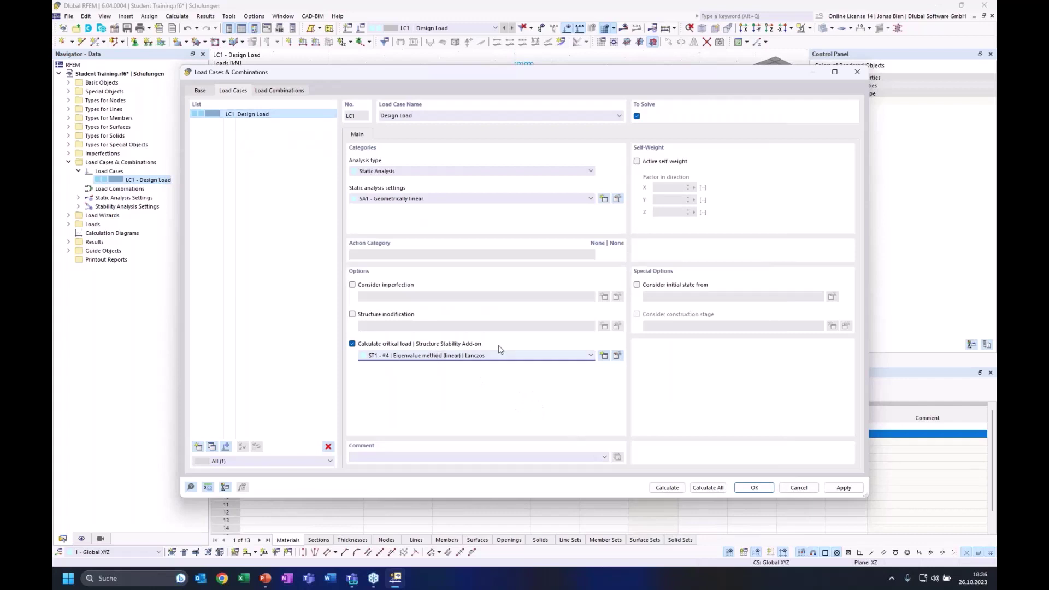
- Calculate load case LC1 including its critical load analysis
{"action": "left_click", "coordinate": [667, 489]}
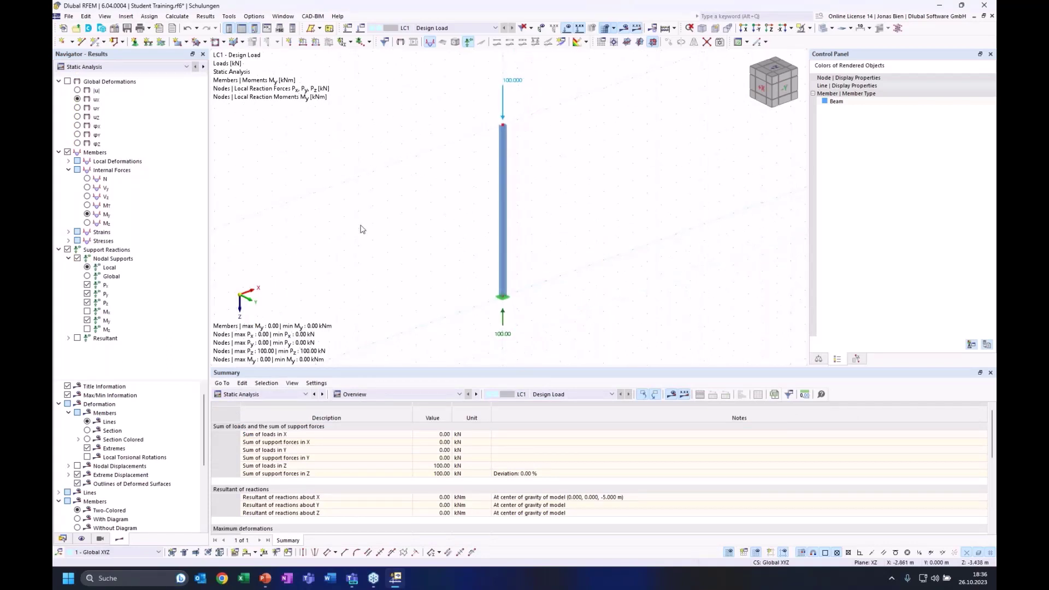
{"action": "left_click", "coordinate": [147, 68]}
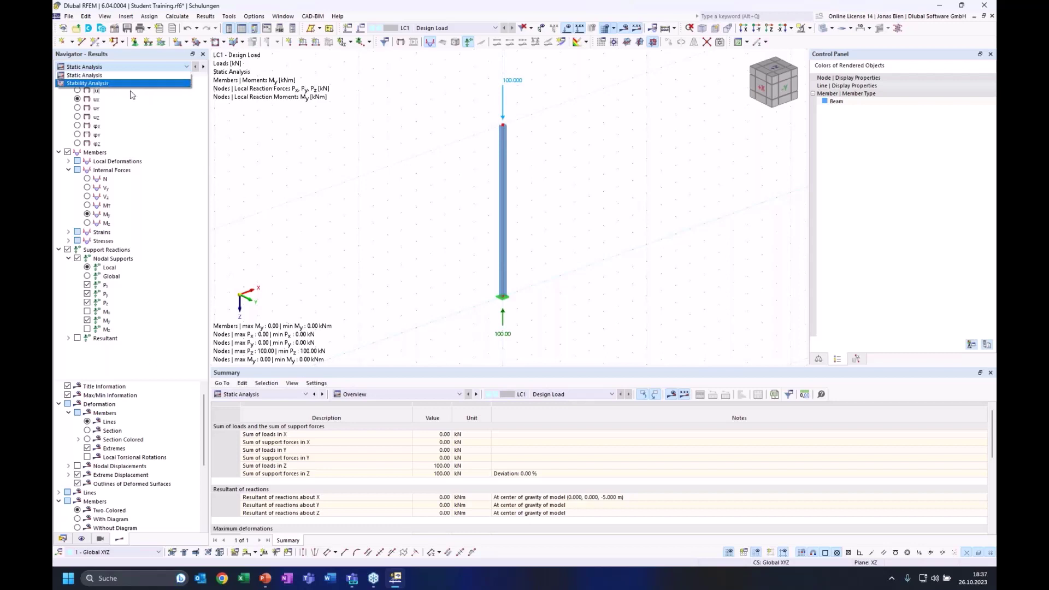
{"action": "left_click", "coordinate": [254, 394]}
{"action": "left_click", "coordinate": [359, 250]}
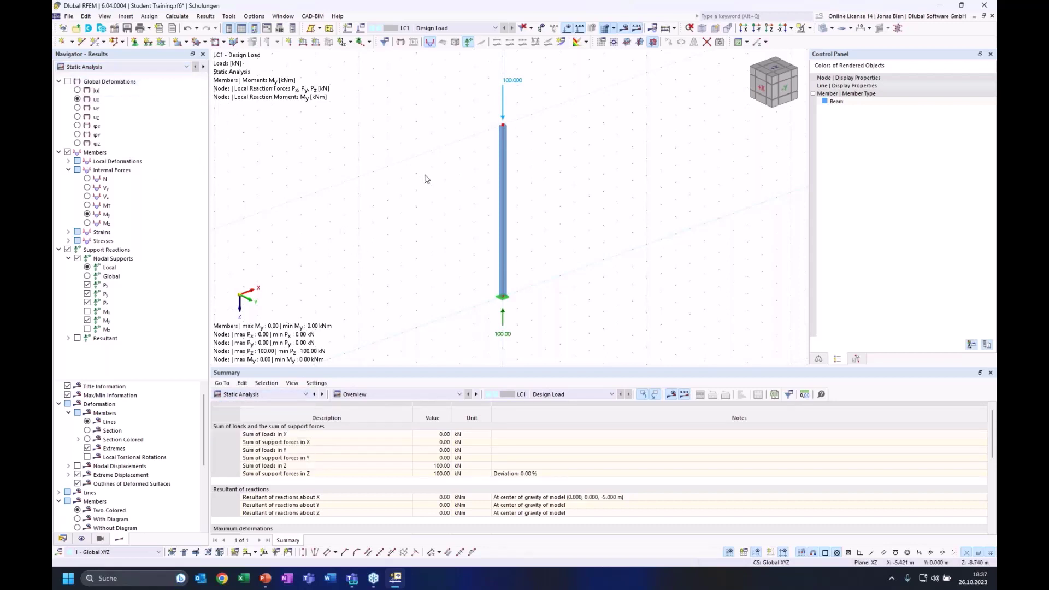
- Examine the column's static internal forces, comparing the shear force Vz with the axial force N
{"action": "middle_click_drag", "start_coordinate": [562, 211], "coordinate": [501, 162], "text": "ctrl"}
{"action": "left_click", "coordinate": [87, 178]}
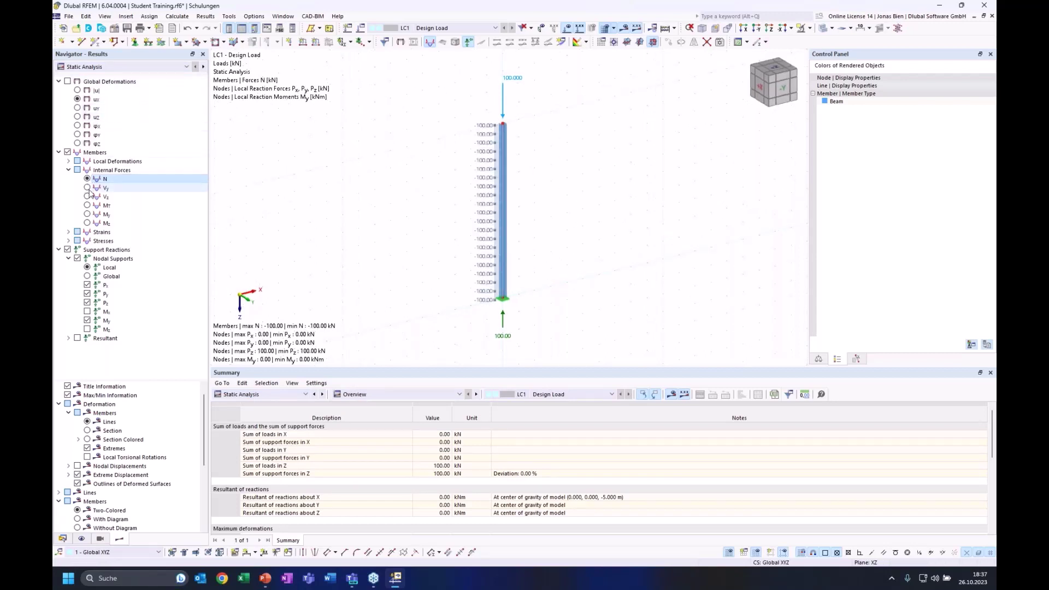
{"action": "left_click", "coordinate": [87, 196]}
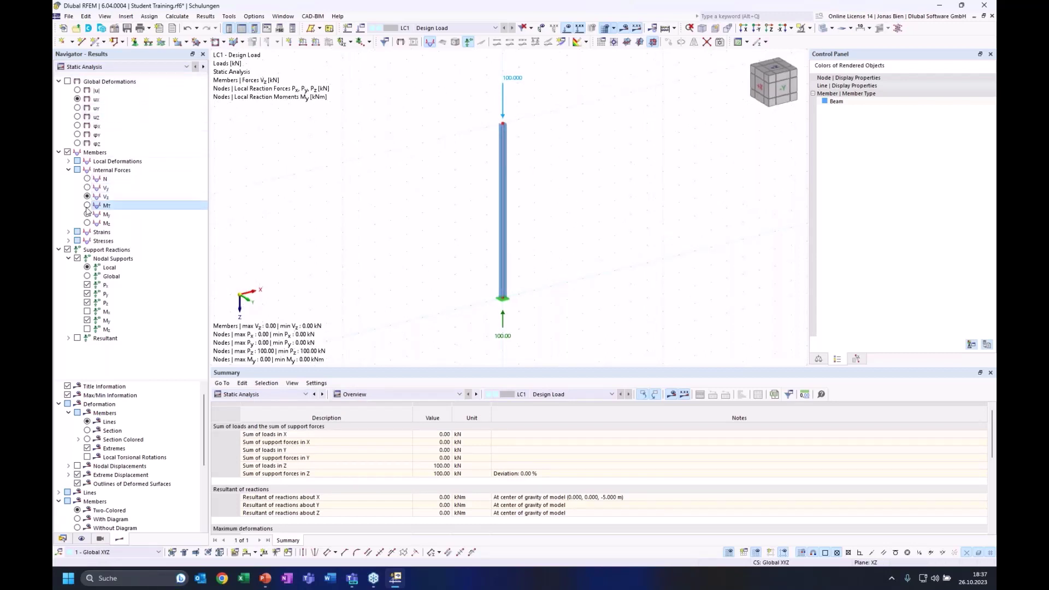
{"action": "left_click", "coordinate": [87, 179]}
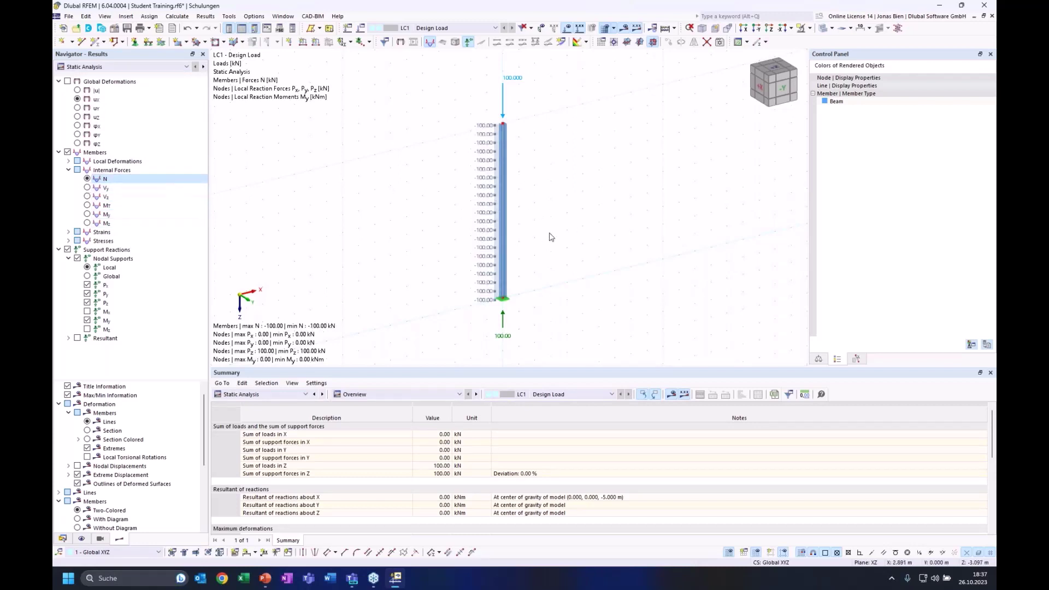
- Switch the displayed results to the stability analysis and view the first mode shape of the column
{"action": "left_click", "coordinate": [163, 66]}
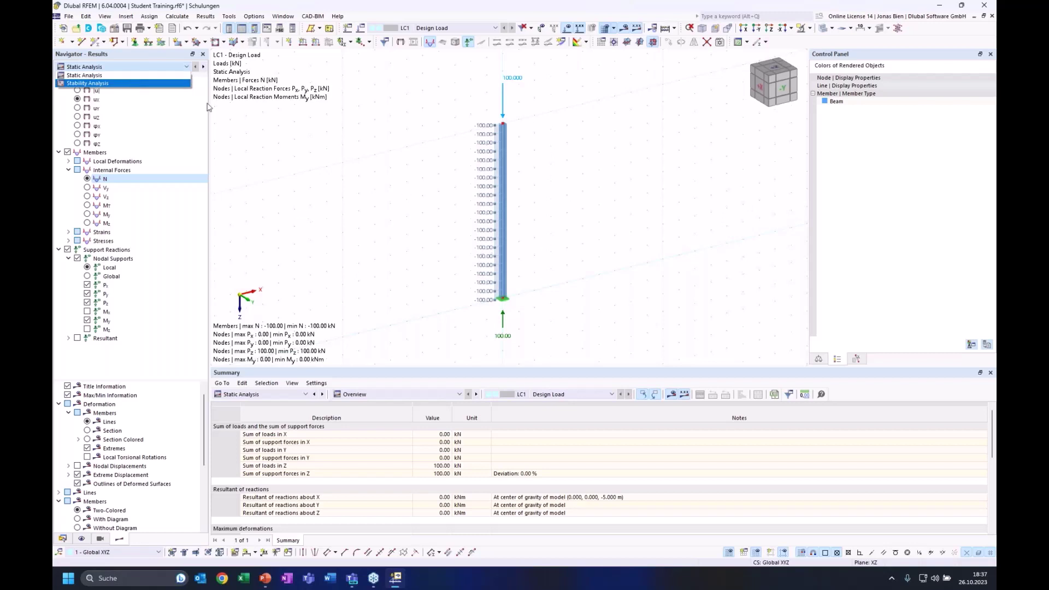
{"action": "left_click", "coordinate": [106, 83]}
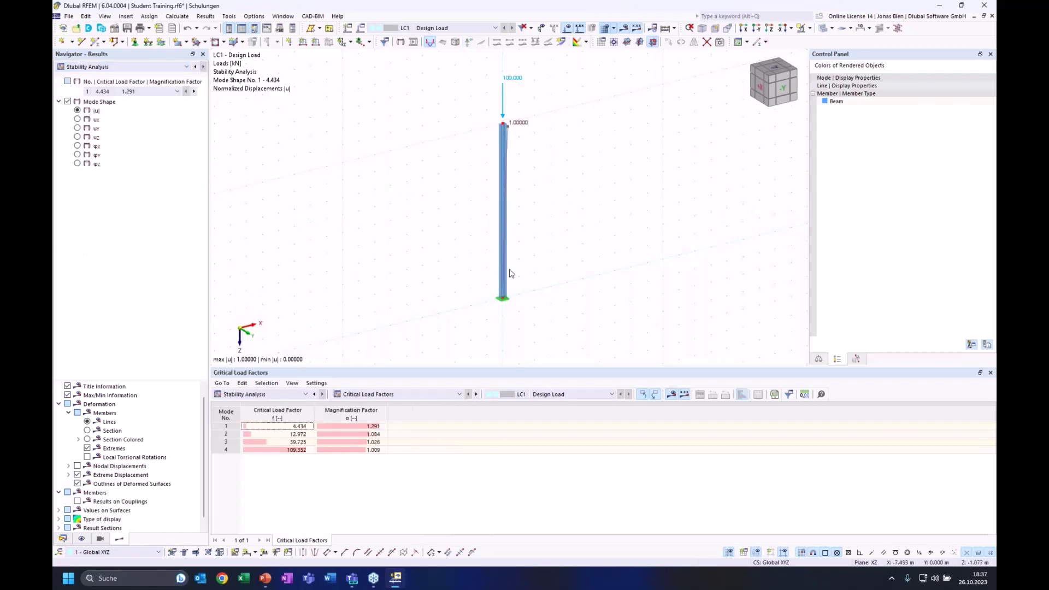
{"action": "middle_click_drag", "start_coordinate": [535, 212], "coordinate": [512, 206], "text": "ctrl"}
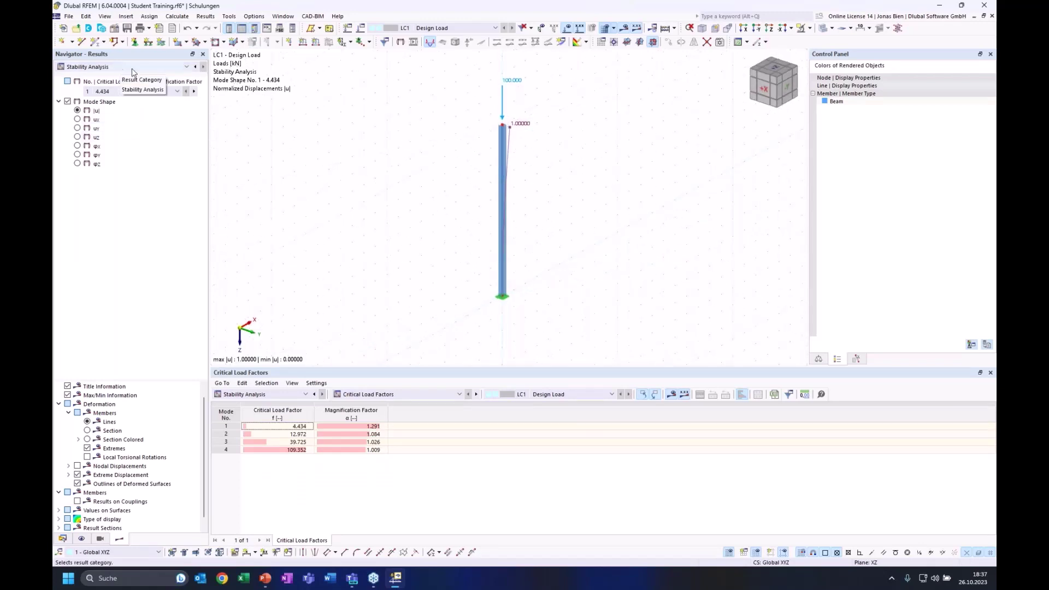
- Compare mode shapes 1 to 4 of the column by going through their critical load factors in the results table
{"action": "left_click", "coordinate": [290, 435]}
{"action": "left_click", "coordinate": [290, 441]}
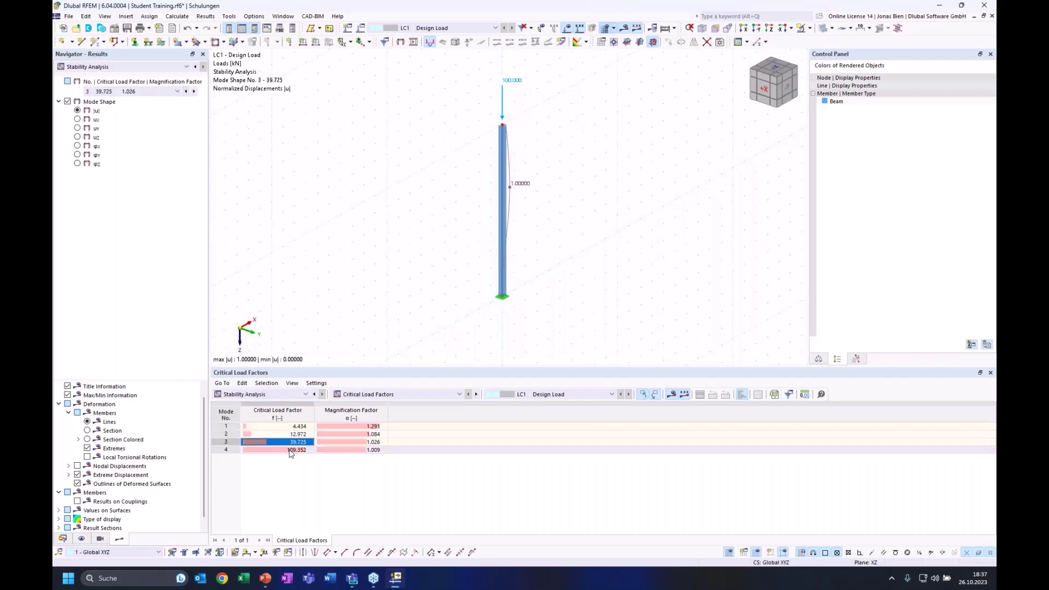
{"action": "left_click", "coordinate": [290, 449]}
{"action": "left_click", "coordinate": [289, 434]}
{"action": "left_click", "coordinate": [289, 426]}
{"action": "left_click", "coordinate": [137, 91]}
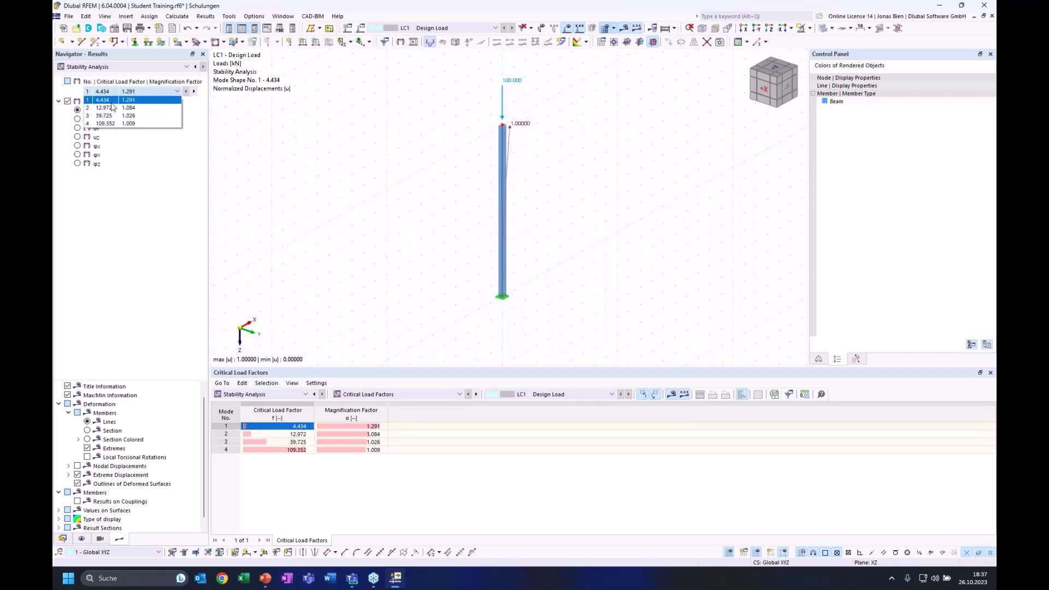
{"action": "left_click", "coordinate": [277, 204]}
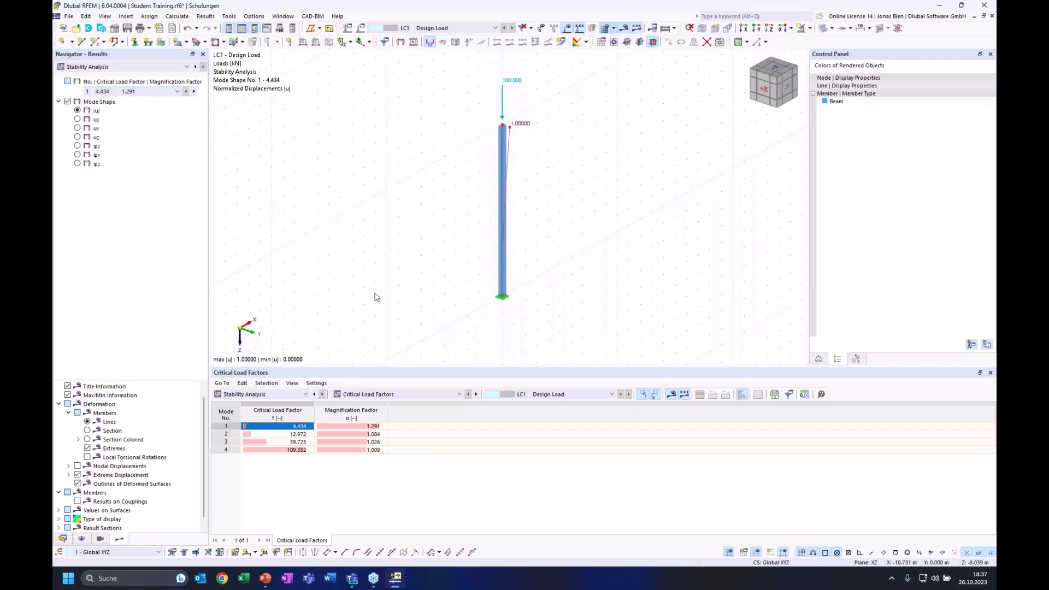
{"action": "left_click", "coordinate": [282, 433]}
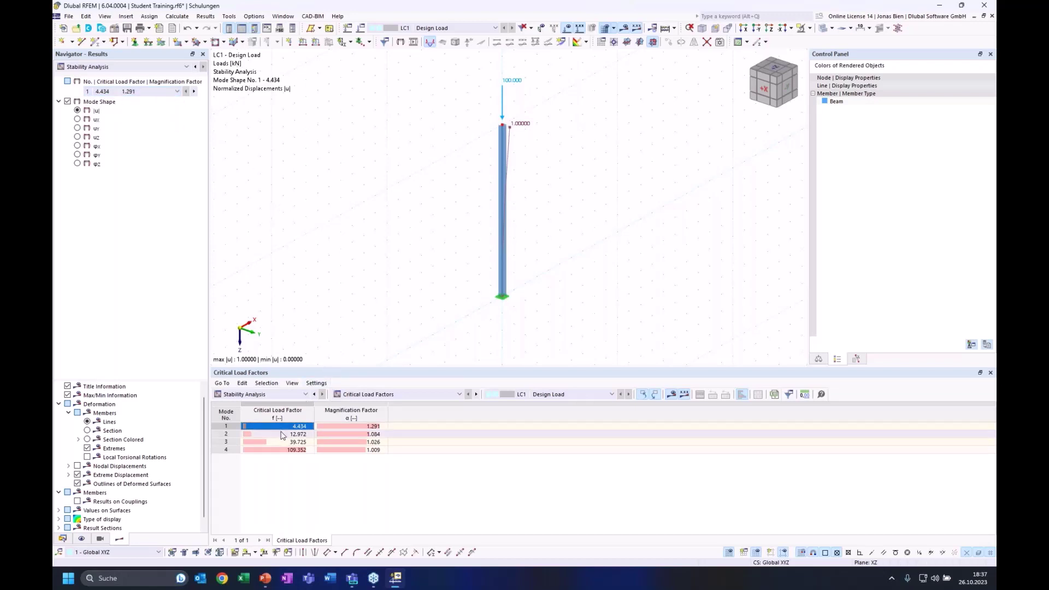
{"action": "left_click", "coordinate": [283, 442]}
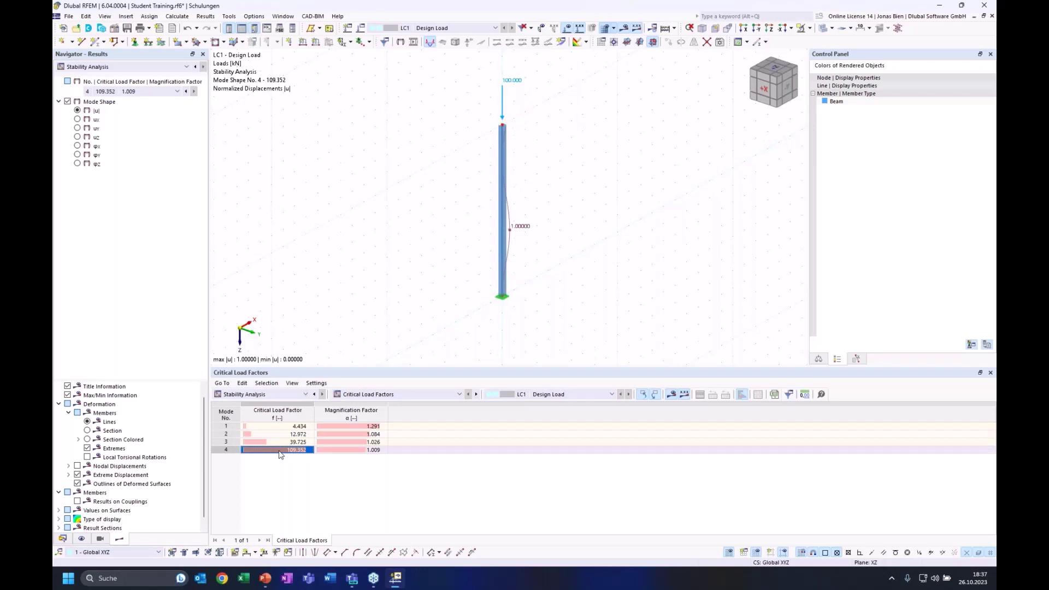
{"action": "key", "text": "Up"}
{"action": "key", "text": "Up"}
{"action": "key", "text": "Up"}
- Display mode shape 2 and finally mode shape 3 through the mode selection of the stability results
{"action": "left_click", "coordinate": [136, 93]}
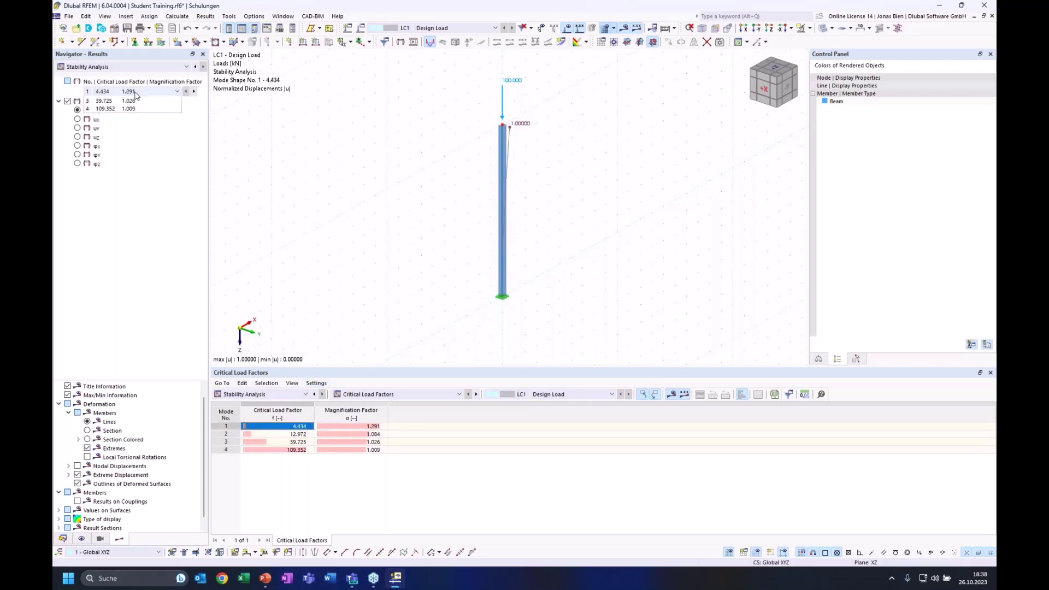
{"action": "left_click", "coordinate": [131, 109]}
{"action": "left_click", "coordinate": [132, 93]}
{"action": "left_click", "coordinate": [128, 115]}
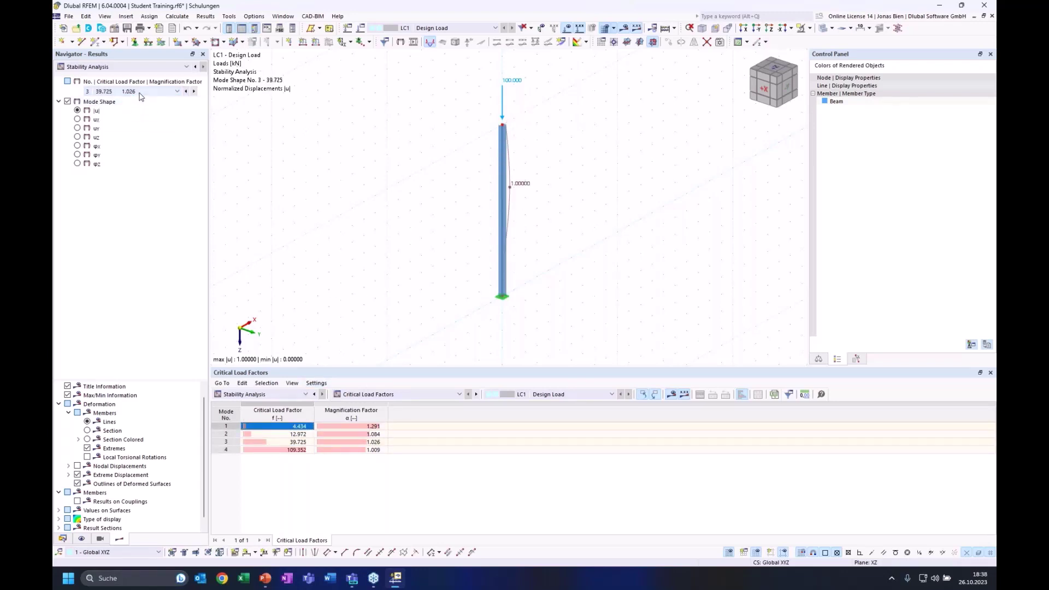
{"action": "left_click", "coordinate": [140, 93]}
{"action": "left_click", "coordinate": [336, 249]}
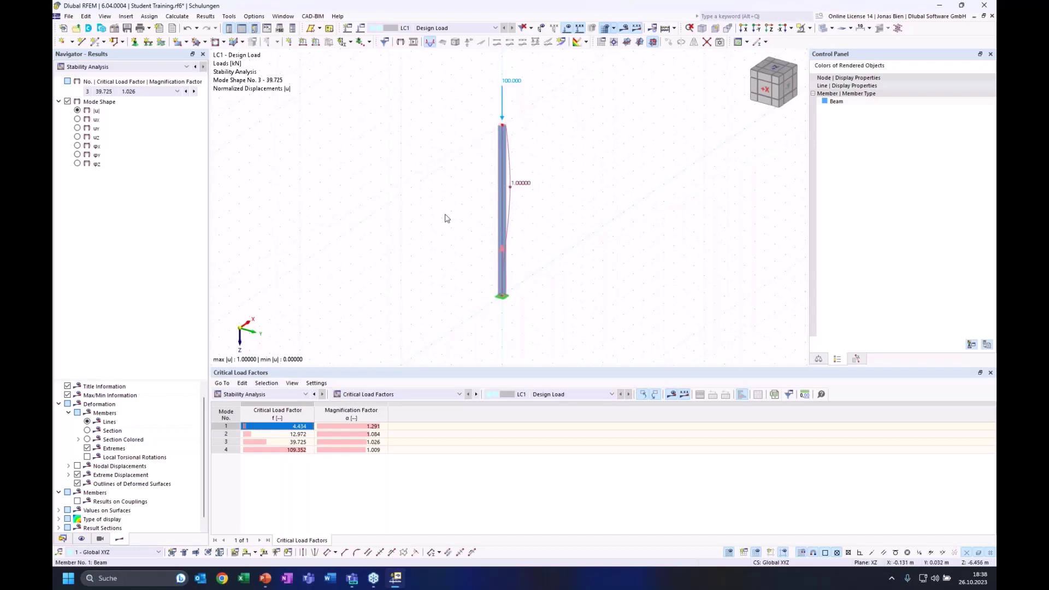
- Show the deformed column as a colored section and inspect mode shape 1 in 3D
{"action": "left_click", "coordinate": [88, 439]}
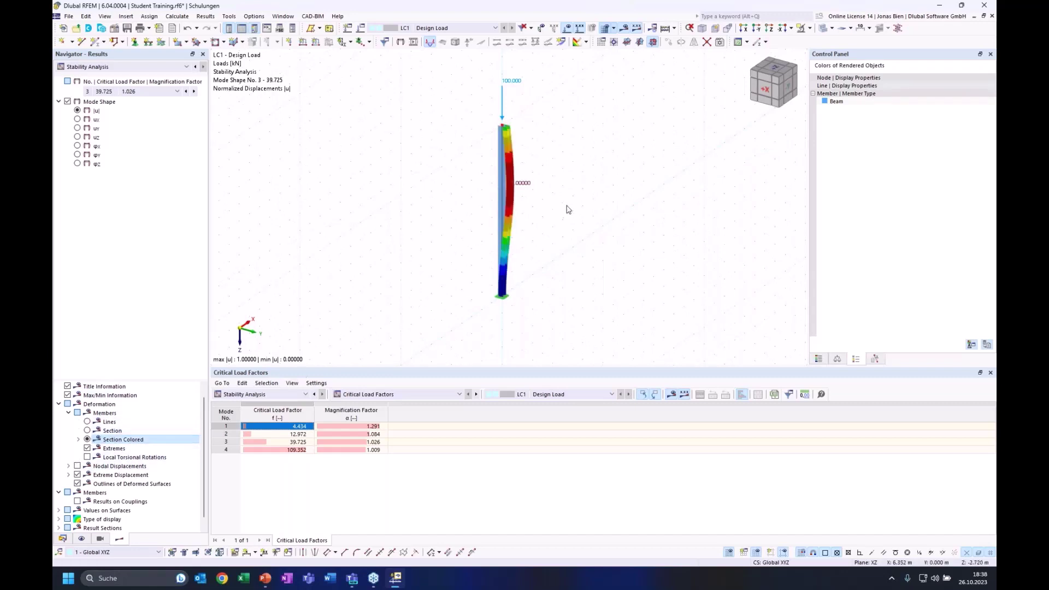
{"action": "left_click", "coordinate": [118, 91]}
{"action": "left_click", "coordinate": [116, 100]}
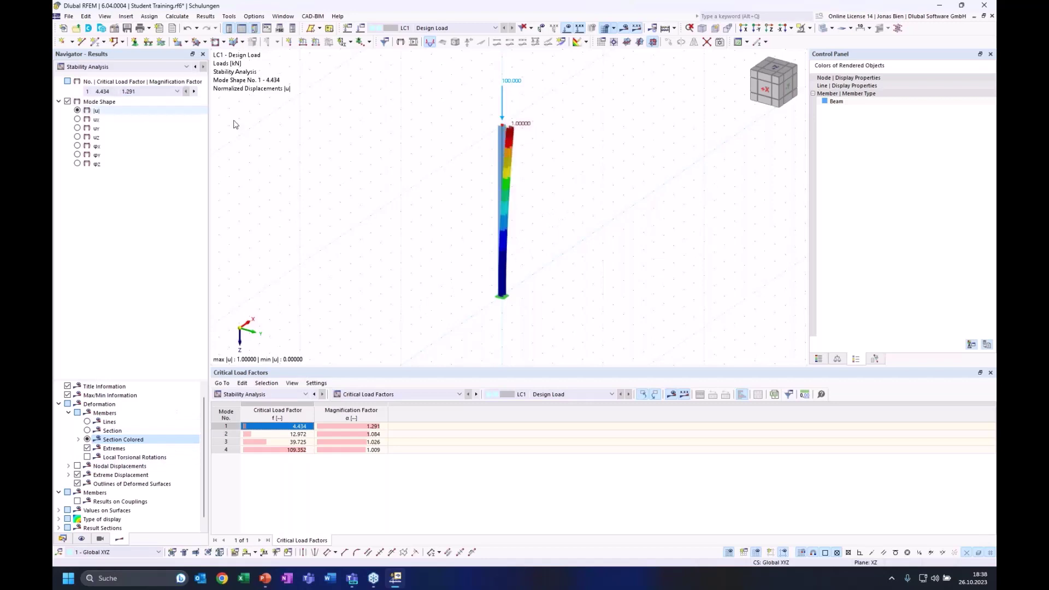
{"action": "middle_click_drag", "start_coordinate": [573, 189], "coordinate": [544, 186], "text": "ctrl"}
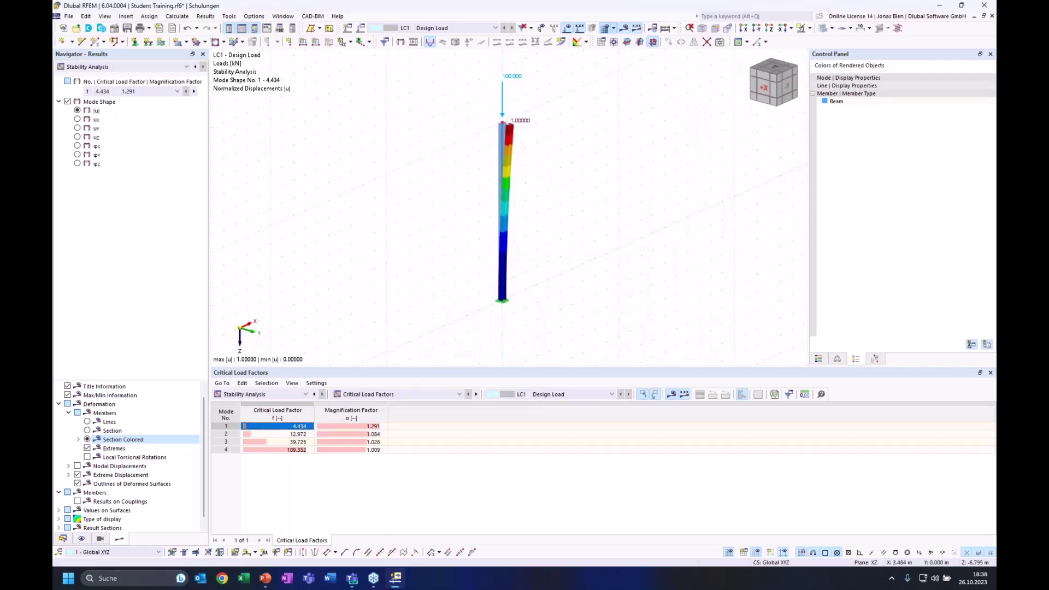
{"action": "middle_click_drag", "start_coordinate": [513, 173], "coordinate": [549, 164], "text": "ctrl"}
{"action": "scroll", "coordinate": [525, 147], "scroll_direction": "up", "scroll_amount": 3}
{"action": "scroll", "coordinate": [541, 146], "scroll_direction": "down", "scroll_amount": 2}
{"action": "mouse_move", "coordinate": [505, 143]}
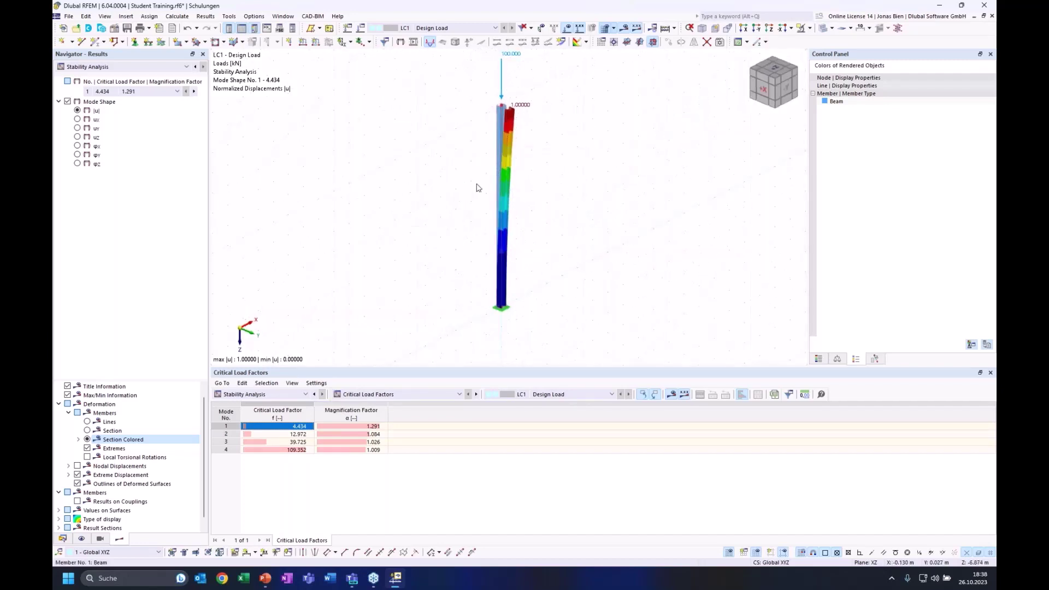
- Examine mode shape 2 of the column from several angles and continue to mode shape 3
{"action": "left_click", "coordinate": [291, 435]}
{"action": "middle_click_drag", "start_coordinate": [648, 237], "coordinate": [554, 193], "text": "ctrl"}
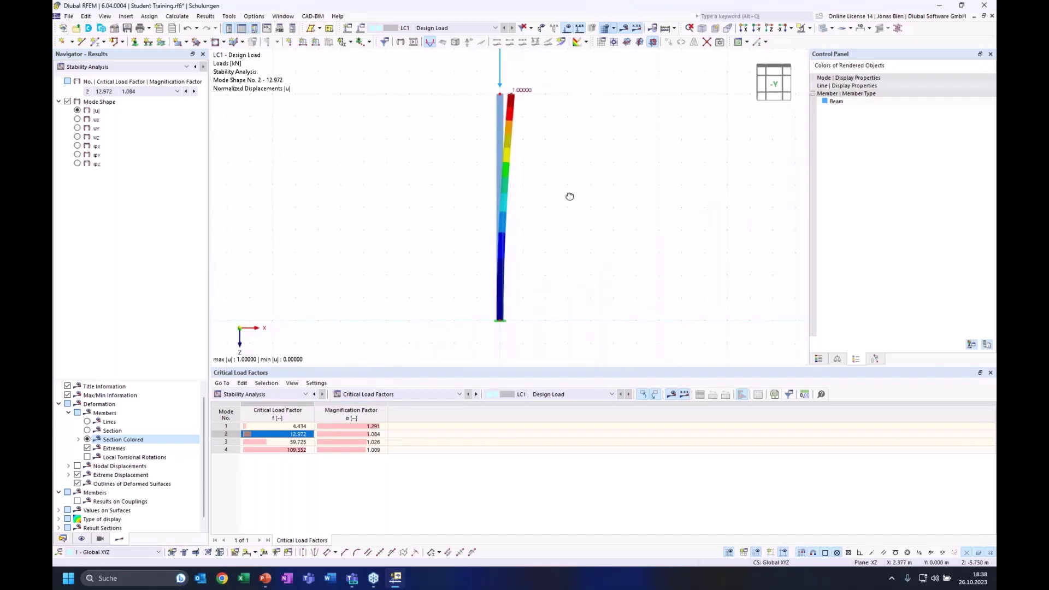
{"action": "middle_click_drag", "start_coordinate": [568, 195], "coordinate": [597, 211], "text": "ctrl"}
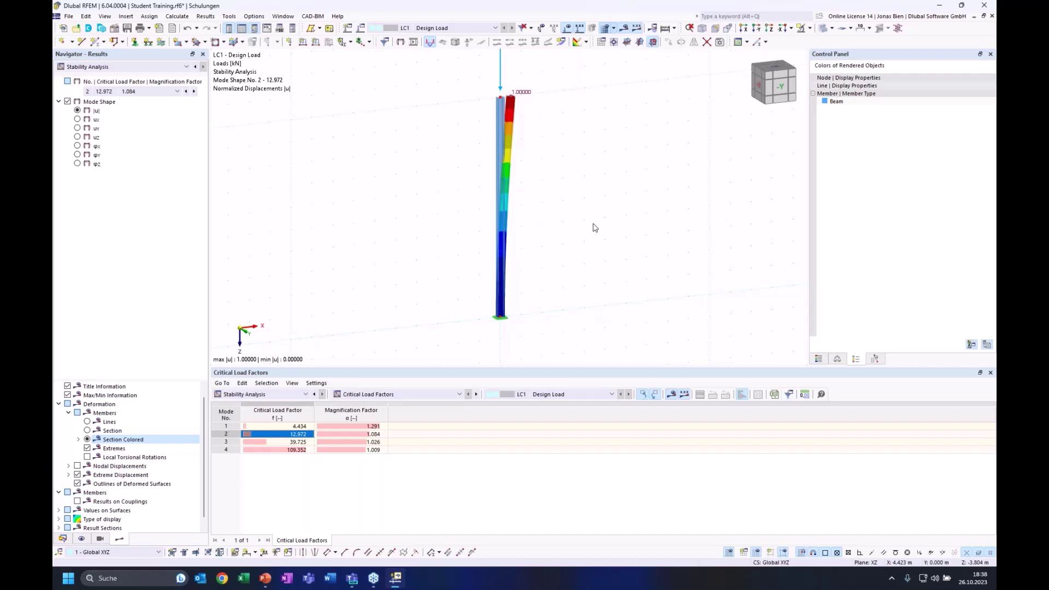
{"action": "mouse_move", "coordinate": [554, 151]}
{"action": "middle_mouse_down", "text": "ctrl"}
{"action": "mouse_move", "coordinate": [553, 163]}
{"action": "mouse_move", "coordinate": [561, 139]}
{"action": "mouse_move", "coordinate": [557, 148]}
{"action": "middle_mouse_up", "text": "ctrl"}
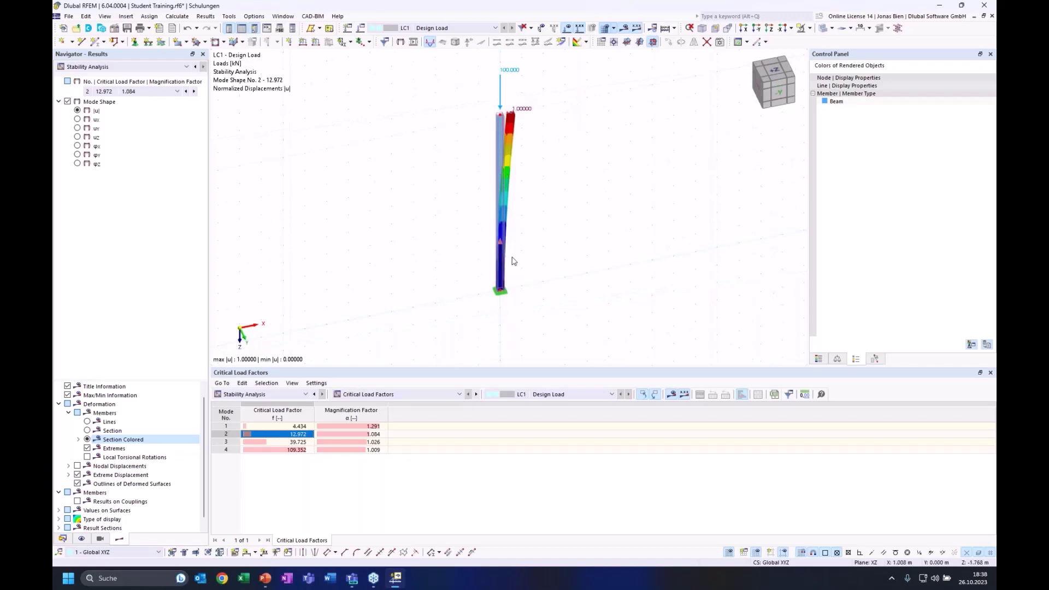
{"action": "key", "text": "Down"}
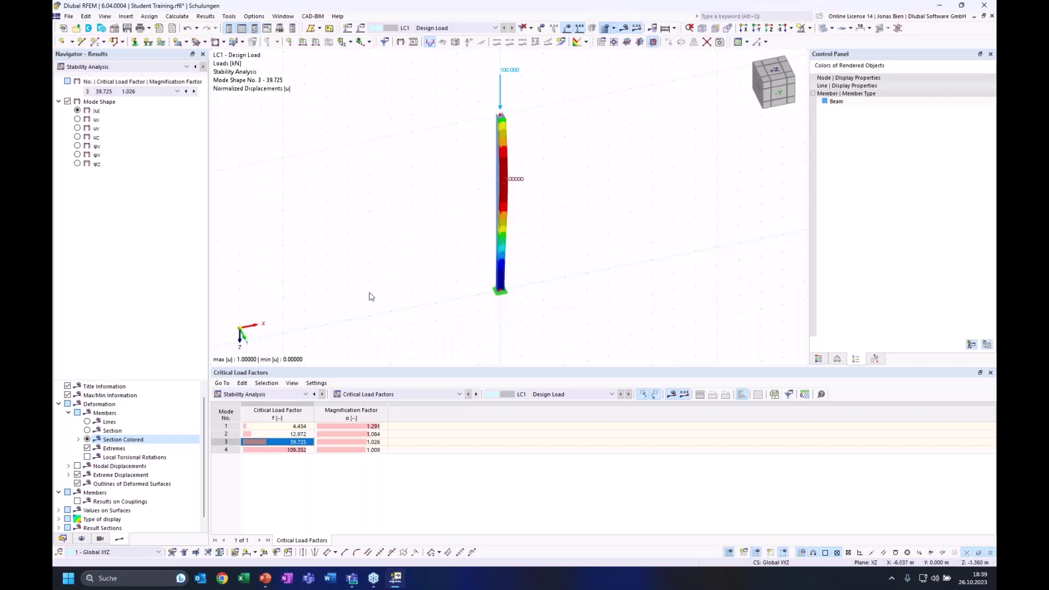
- Inspect mode shape 4 of the column and compare it with mode shapes 1 and 2 from different angles
{"action": "left_click", "coordinate": [292, 449]}
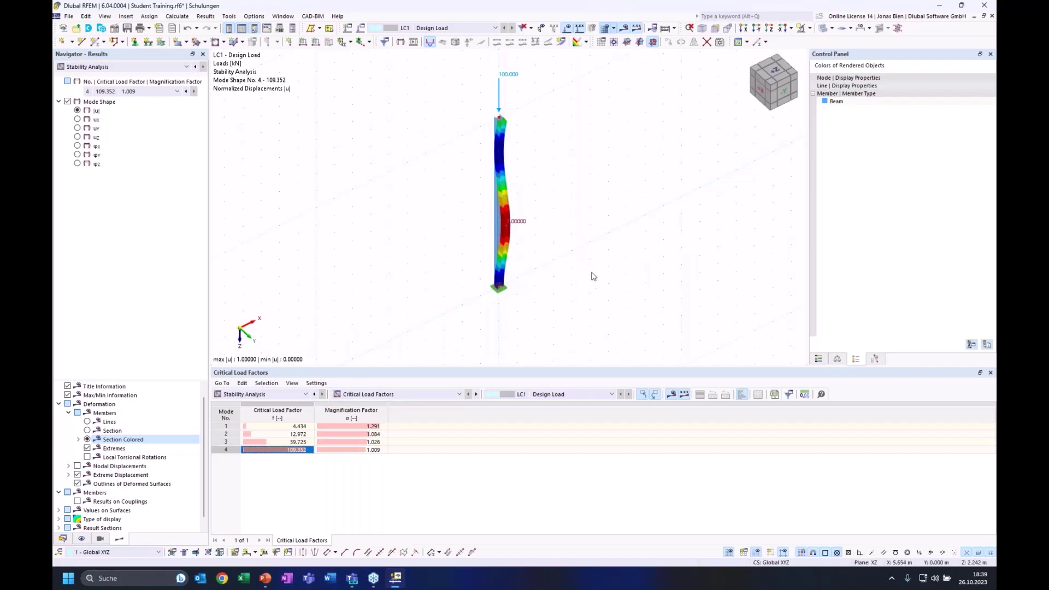
{"action": "middle_click_drag", "start_coordinate": [575, 274], "coordinate": [569, 273], "text": "ctrl"}
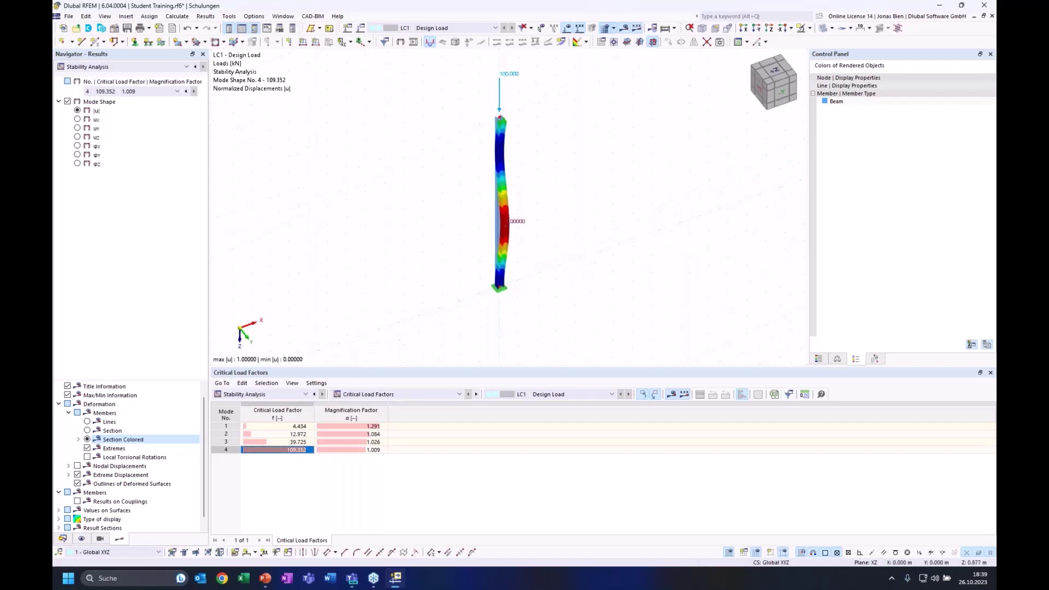
{"action": "left_click", "coordinate": [295, 434]}
{"action": "left_click", "coordinate": [295, 426]}
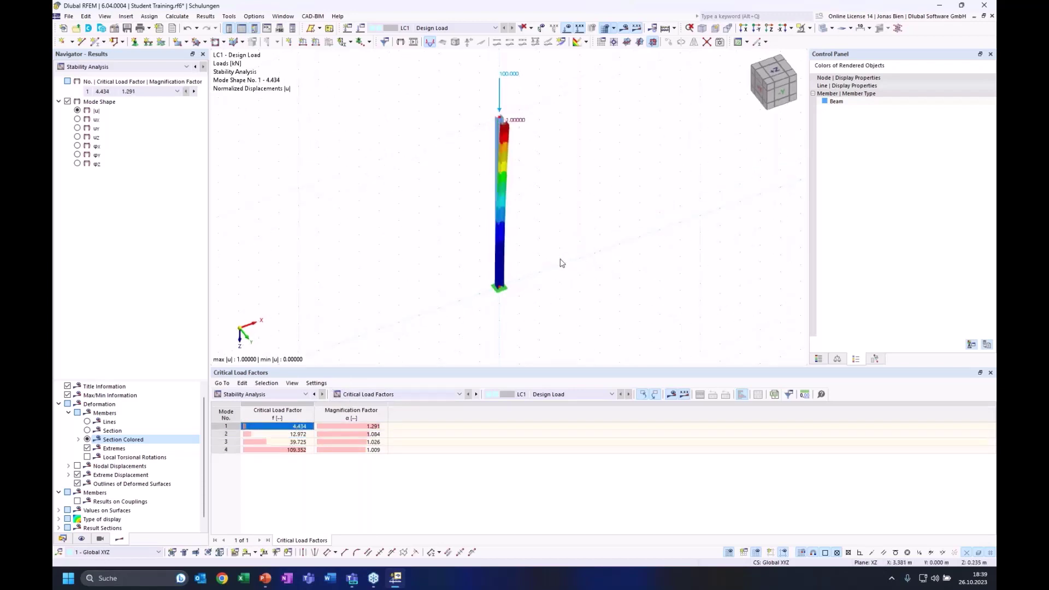
{"action": "middle_click_drag", "start_coordinate": [516, 260], "coordinate": [589, 273], "text": "ctrl"}
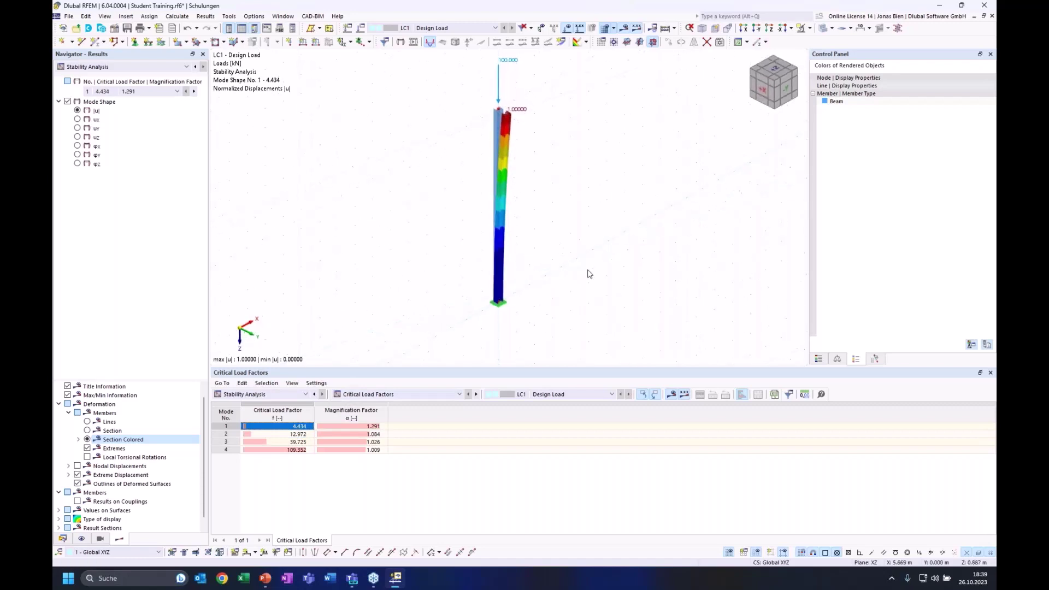
{"action": "left_click", "coordinate": [285, 434]}
{"action": "key", "text": "Up"}
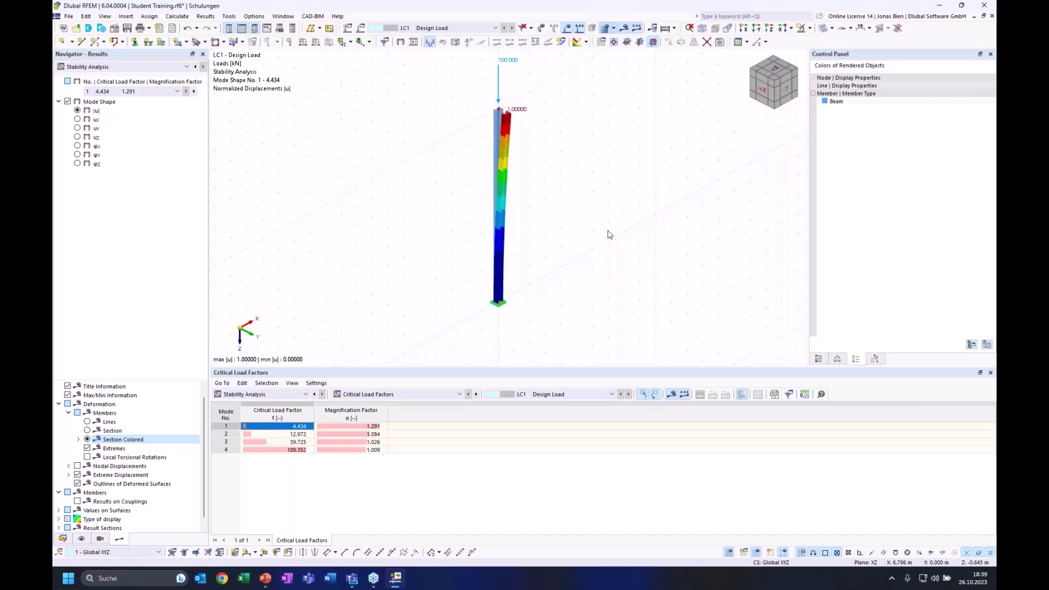
{"action": "middle_click_drag", "start_coordinate": [574, 213], "coordinate": [552, 214]}
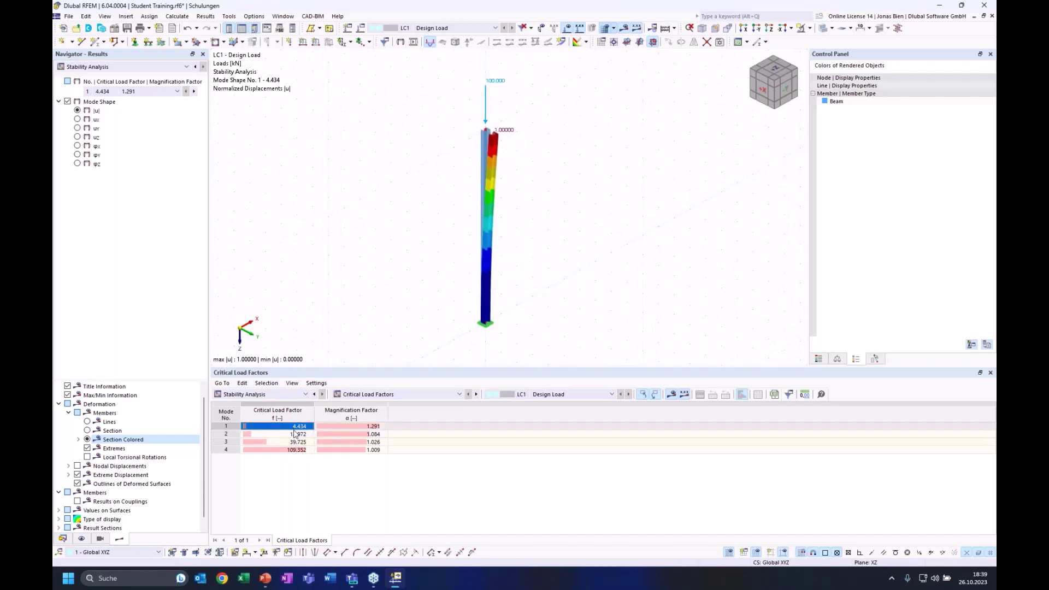
- Compare the magnification factors of modes 1 to 4, returning to mode shape 1 and its critical load factor
{"action": "left_click", "coordinate": [370, 434]}
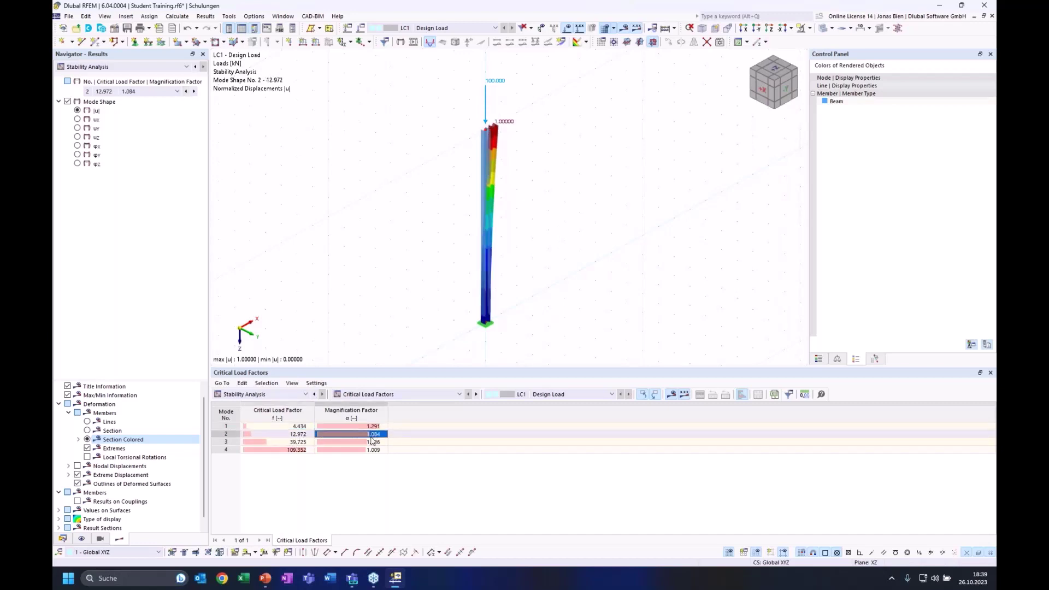
{"action": "left_click", "coordinate": [371, 441]}
{"action": "left_click", "coordinate": [367, 449]}
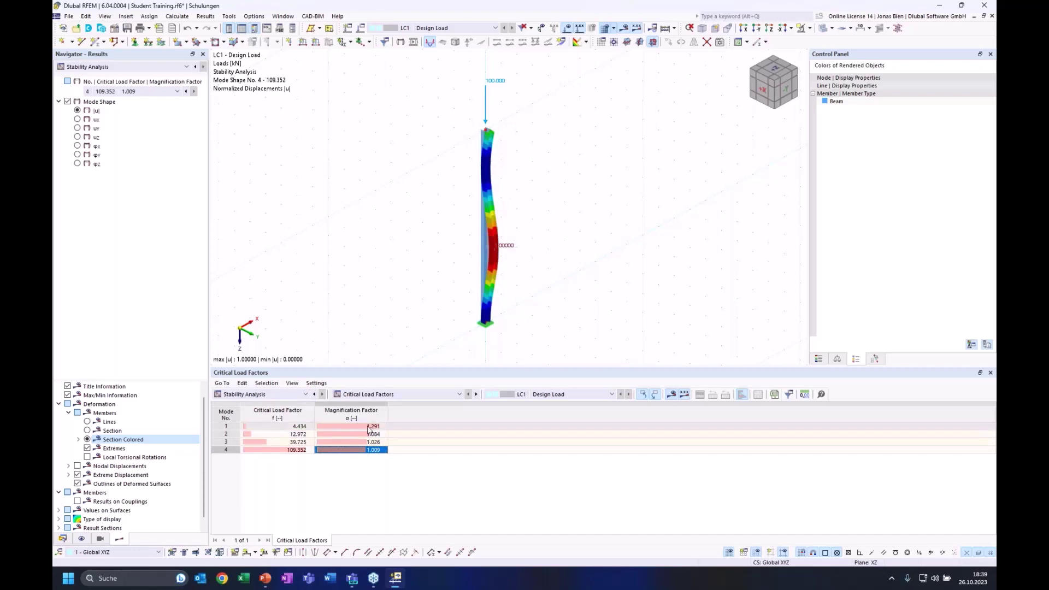
{"action": "left_click", "coordinate": [369, 426]}
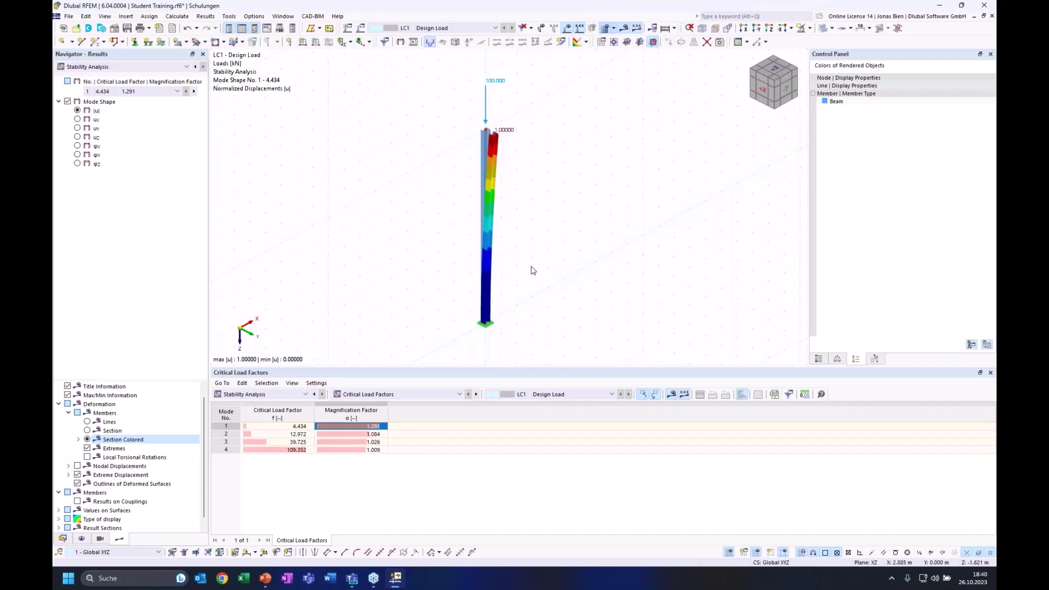
{"action": "left_click", "coordinate": [355, 433]}
{"action": "left_click", "coordinate": [359, 426]}
{"action": "middle_click_drag", "start_coordinate": [530, 304], "coordinate": [522, 339], "text": "ctrl"}
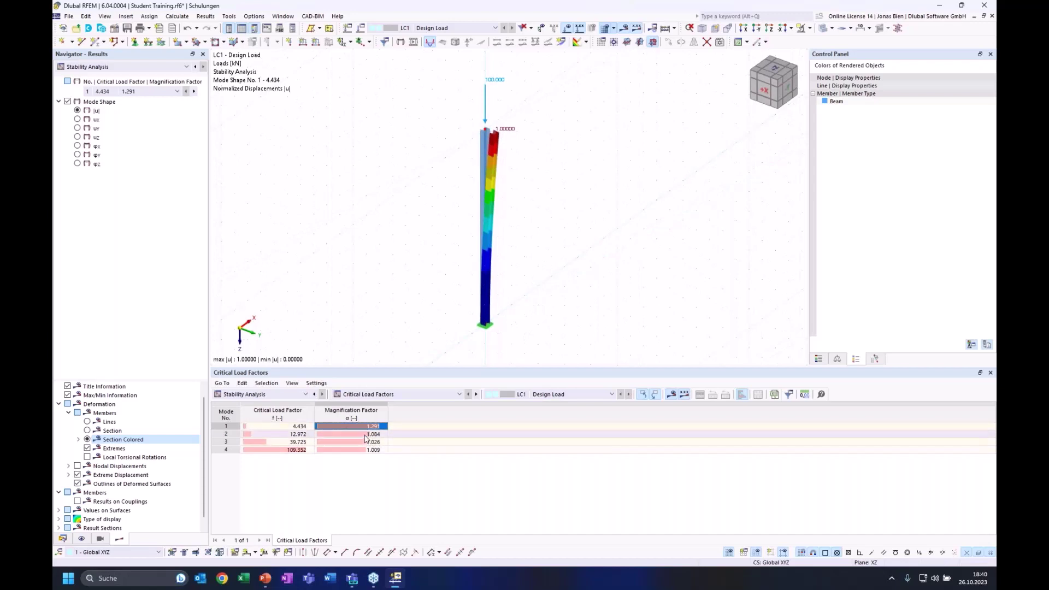
{"action": "left_click", "coordinate": [300, 427]}
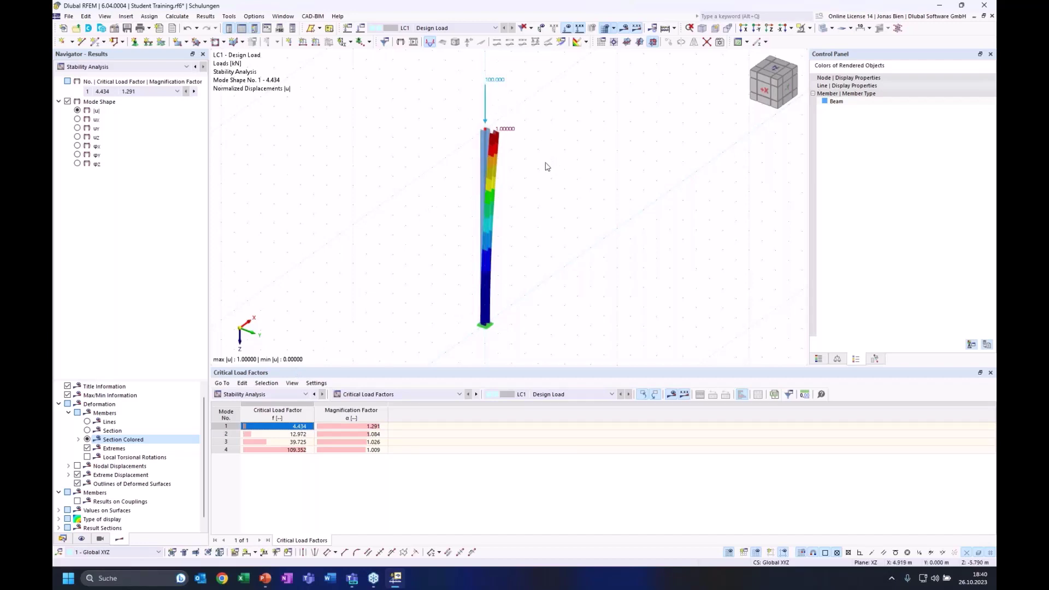
- Copy load case LC1 as LC2 with second-order (P-Δ) Picard analysis and without the critical load calculation
{"action": "left_click", "coordinate": [63, 538]}
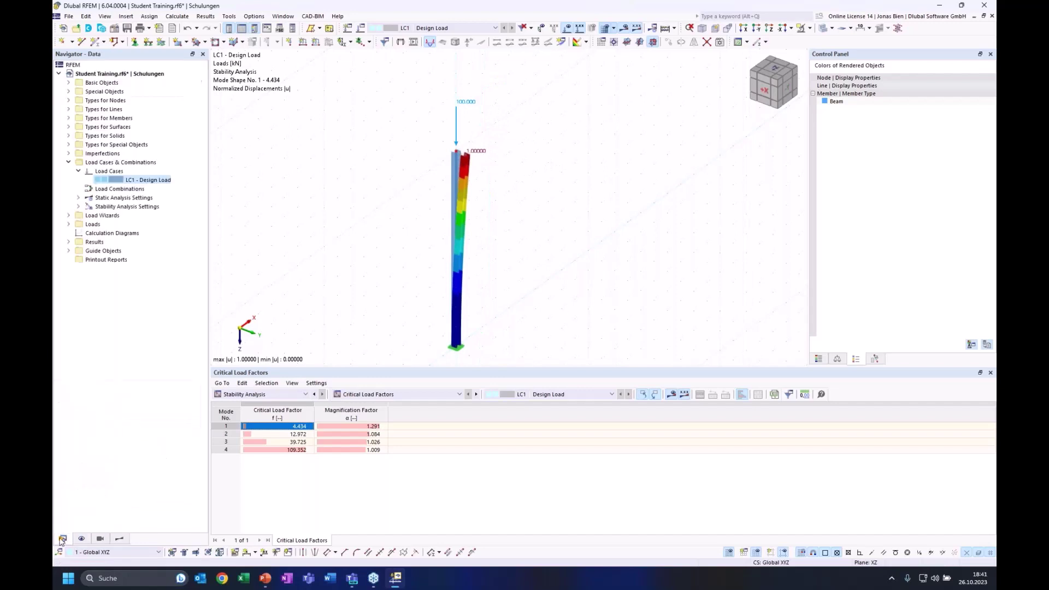
{"action": "double_click", "coordinate": [116, 180]}
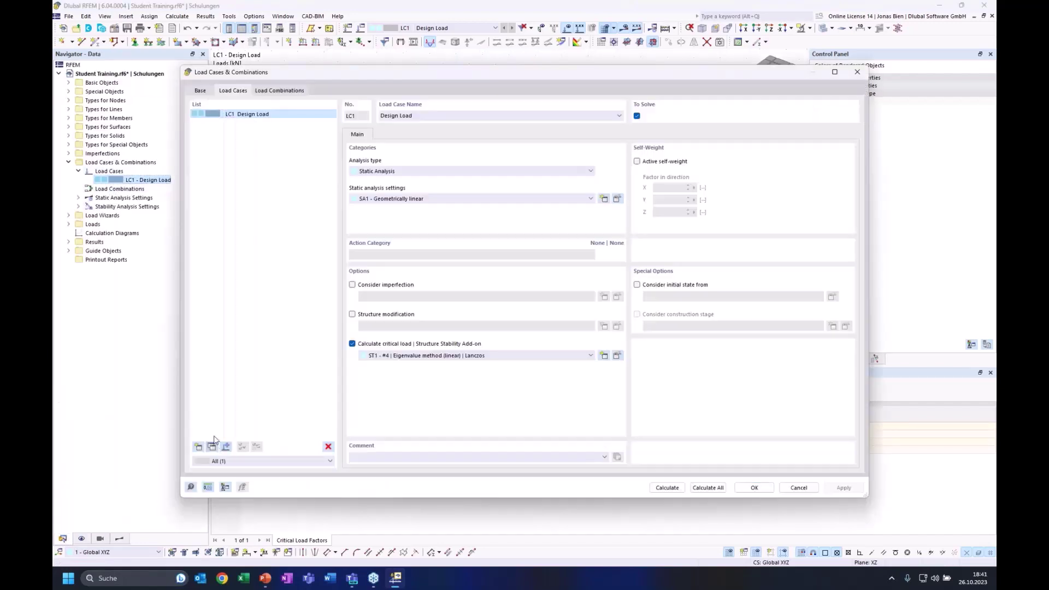
{"action": "left_click", "coordinate": [212, 447]}
{"action": "left_click", "coordinate": [420, 198]}
{"action": "left_click", "coordinate": [422, 221]}
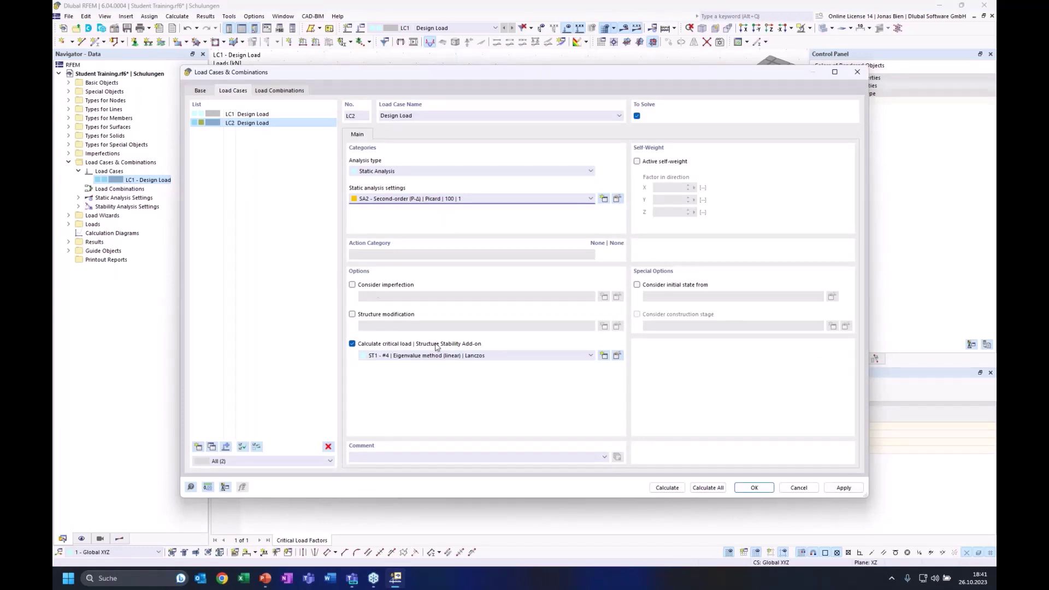
{"action": "left_click", "coordinate": [351, 344]}
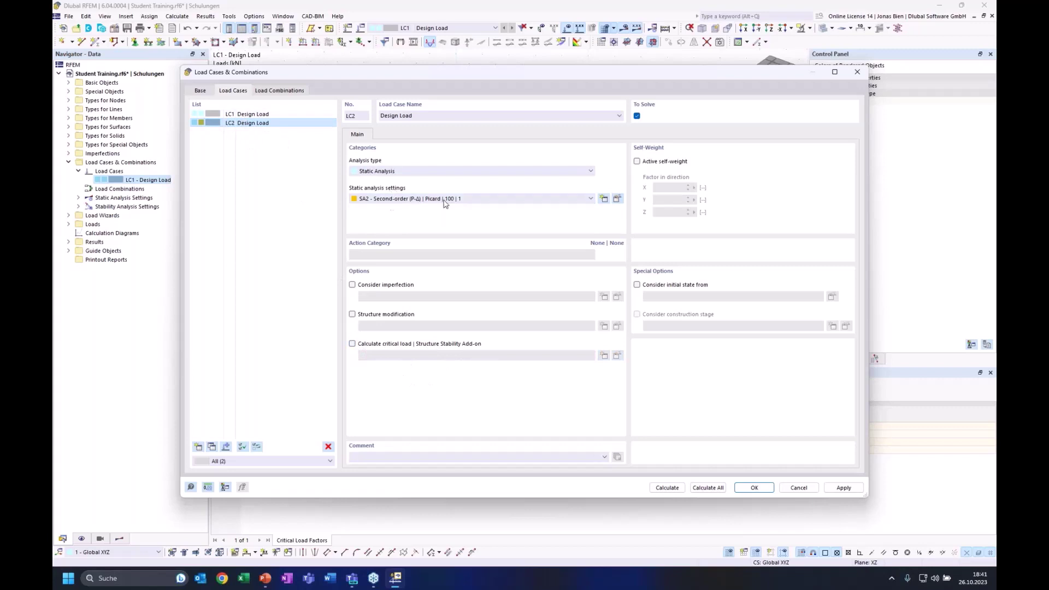
{"action": "left_click", "coordinate": [755, 488]}
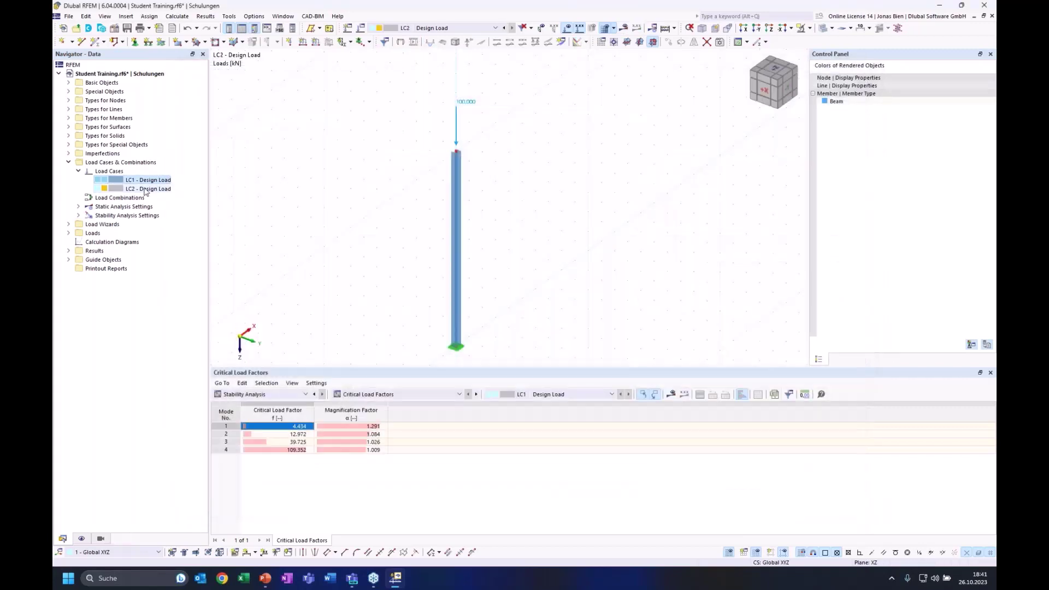
- Set the vertical nodal load FZ at the column top to 443 kN in LC2 and calculate its results
{"action": "left_click", "coordinate": [146, 189]}
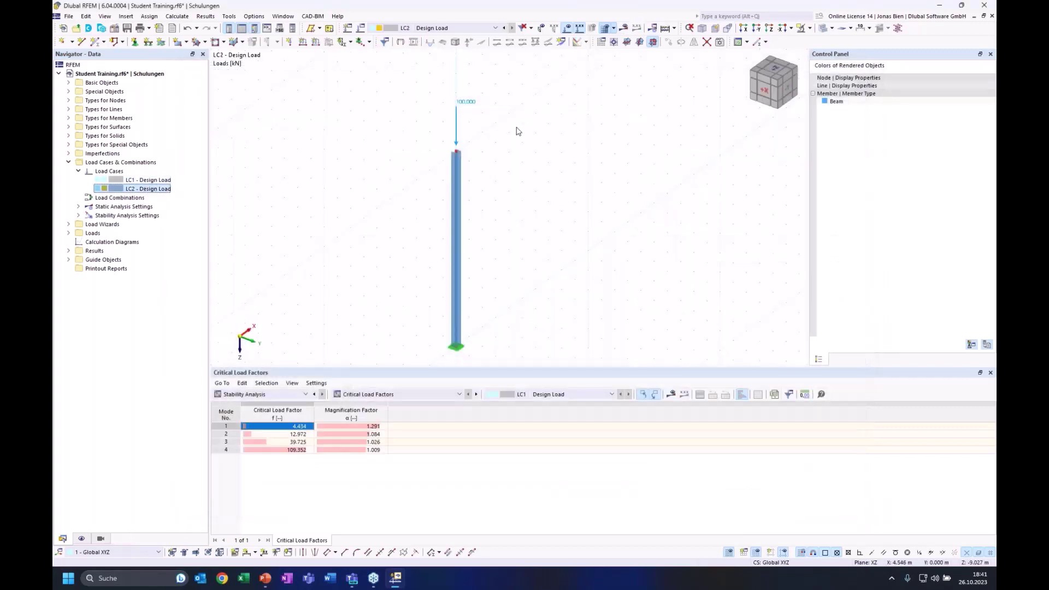
{"action": "double_click", "coordinate": [457, 125]}
{"action": "left_click_drag", "start_coordinate": [501, 289], "coordinate": [518, 291]}
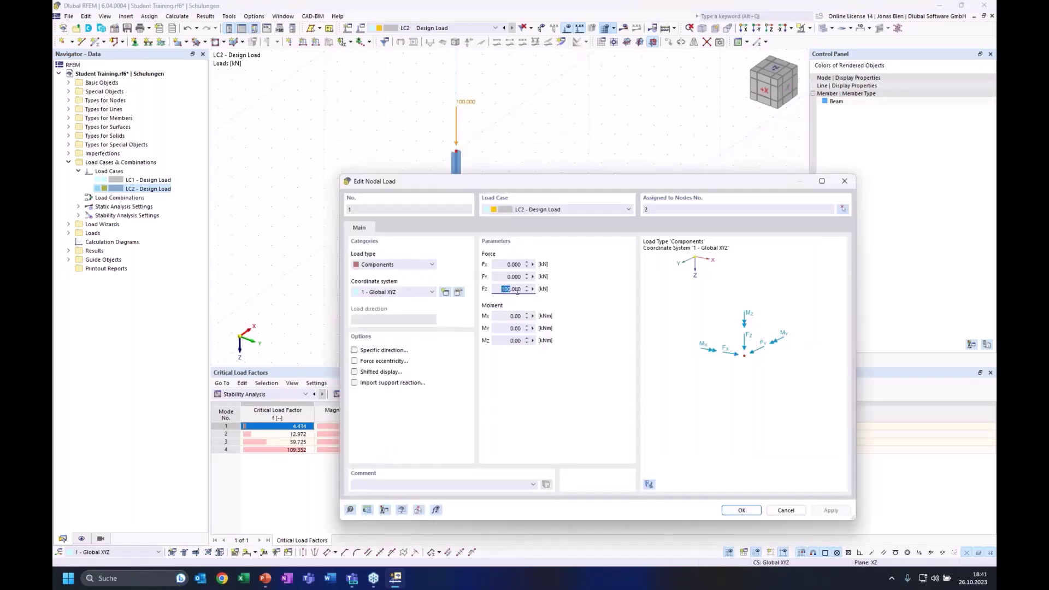
{"action": "type", "text": "443"}
{"action": "left_click", "coordinate": [740, 510]}
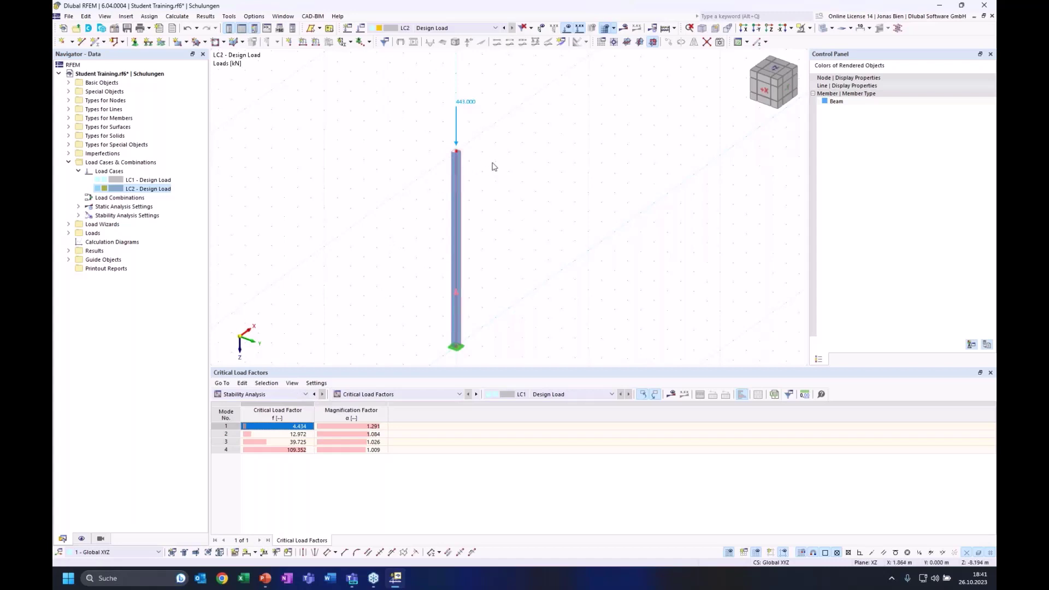
{"action": "left_click", "coordinate": [623, 28]}
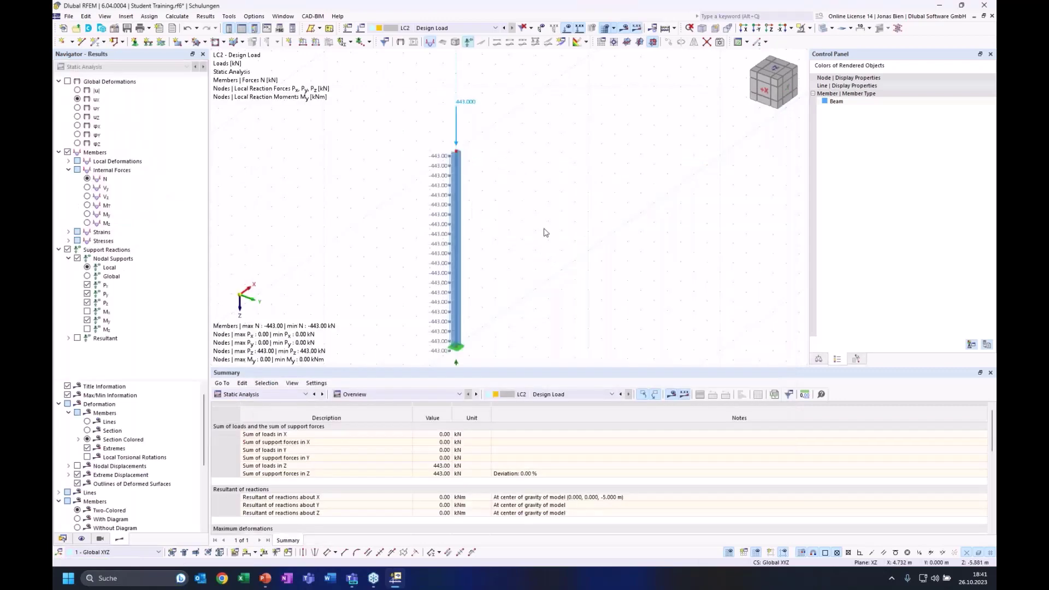
- Raise the vertical nodal load FZ in LC2 to 444 kN and try to calculate the load case again
{"action": "middle_click_drag", "start_coordinate": [528, 246], "coordinate": [571, 210]}
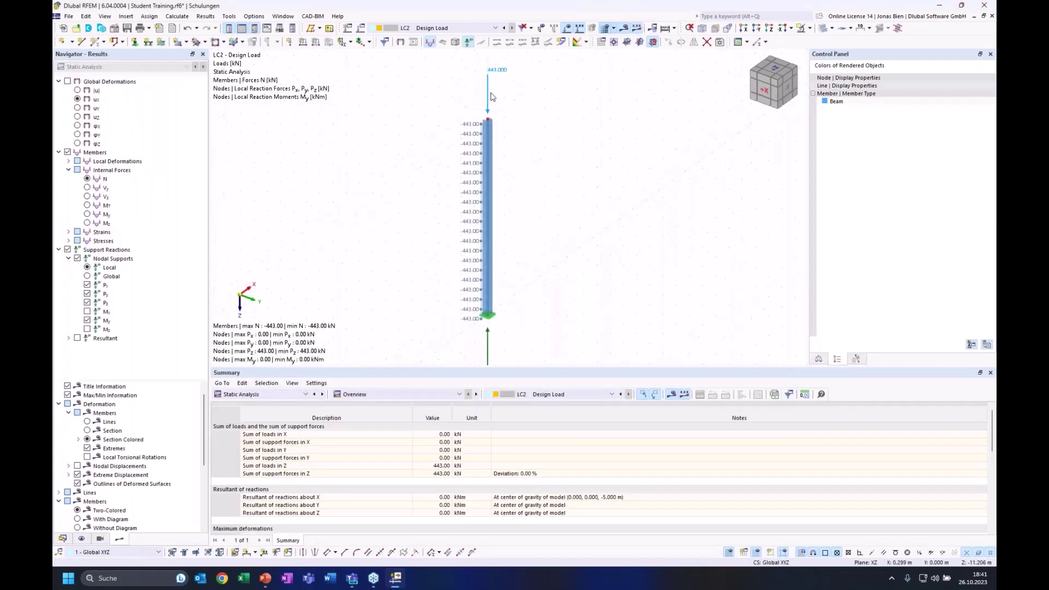
{"action": "double_click", "coordinate": [488, 96]}
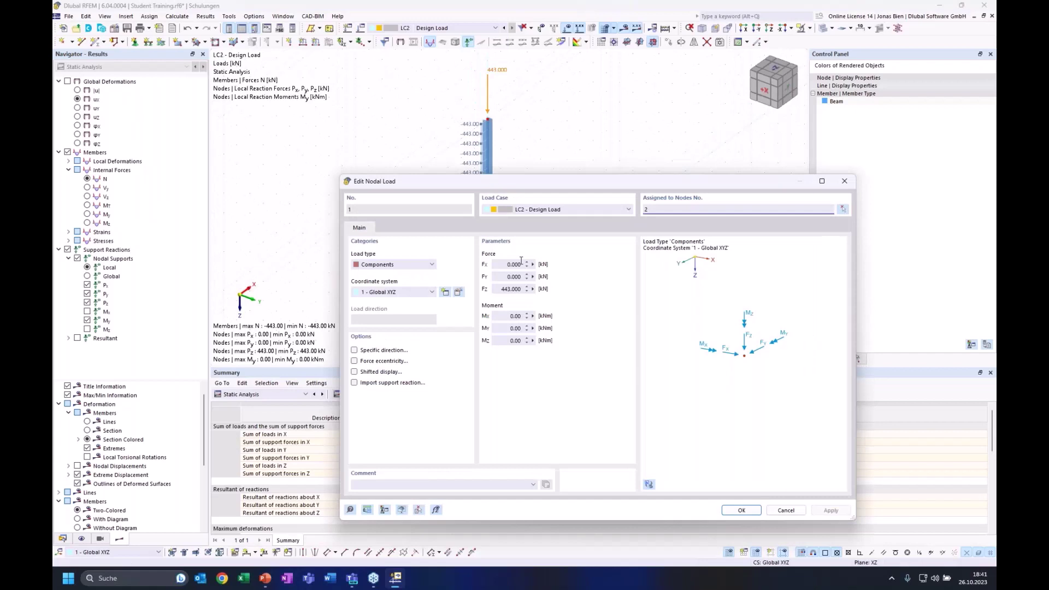
{"action": "left_click", "coordinate": [508, 289]}
{"action": "type", "text": "4"}
{"action": "left_click", "coordinate": [729, 510]}
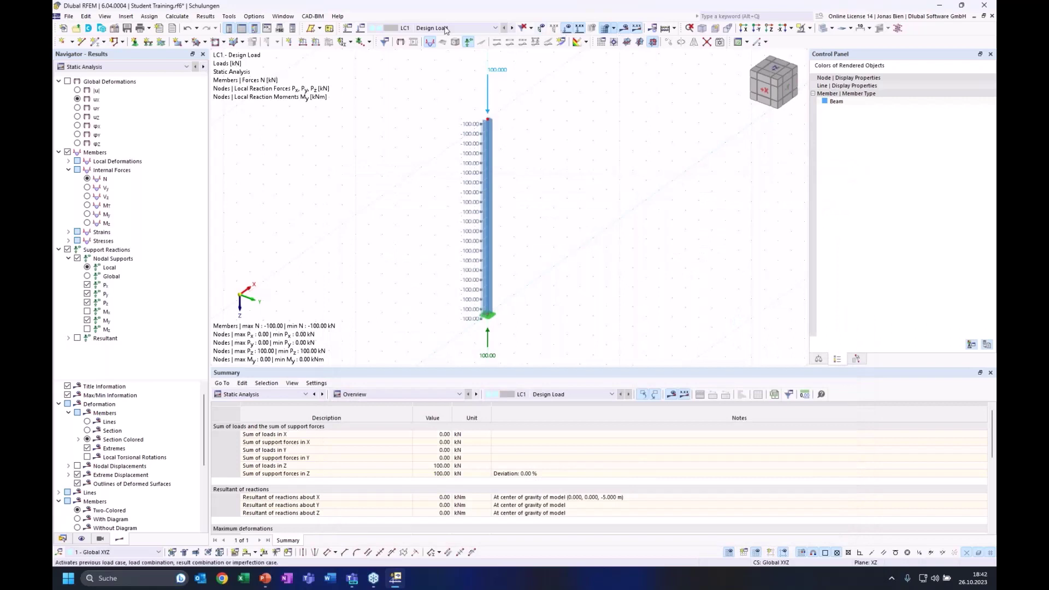
{"action": "left_click", "coordinate": [445, 28]}
{"action": "left_click", "coordinate": [437, 47]}
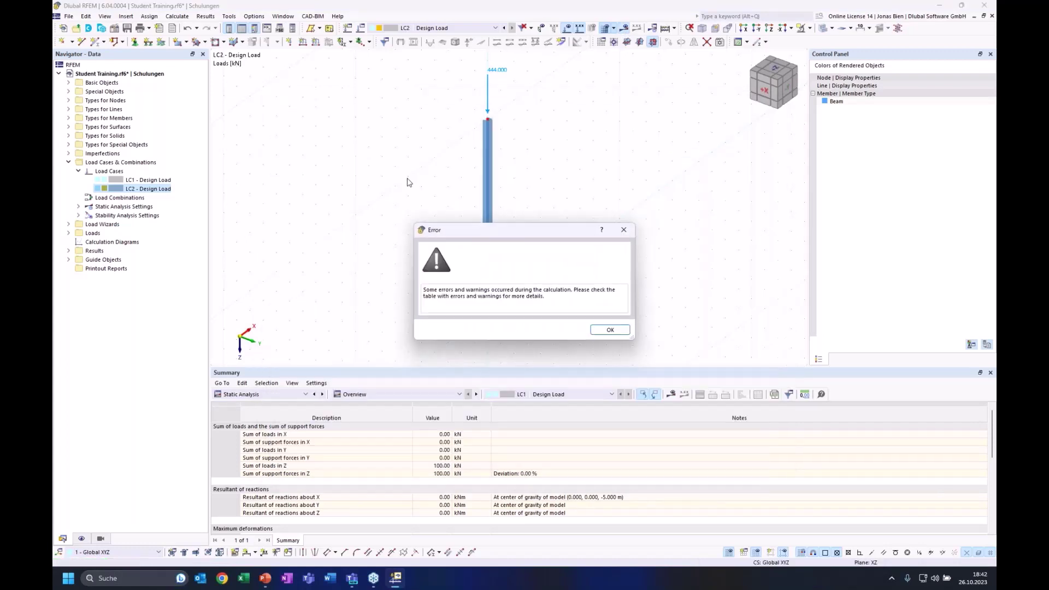
{"action": "left_click", "coordinate": [614, 329]}
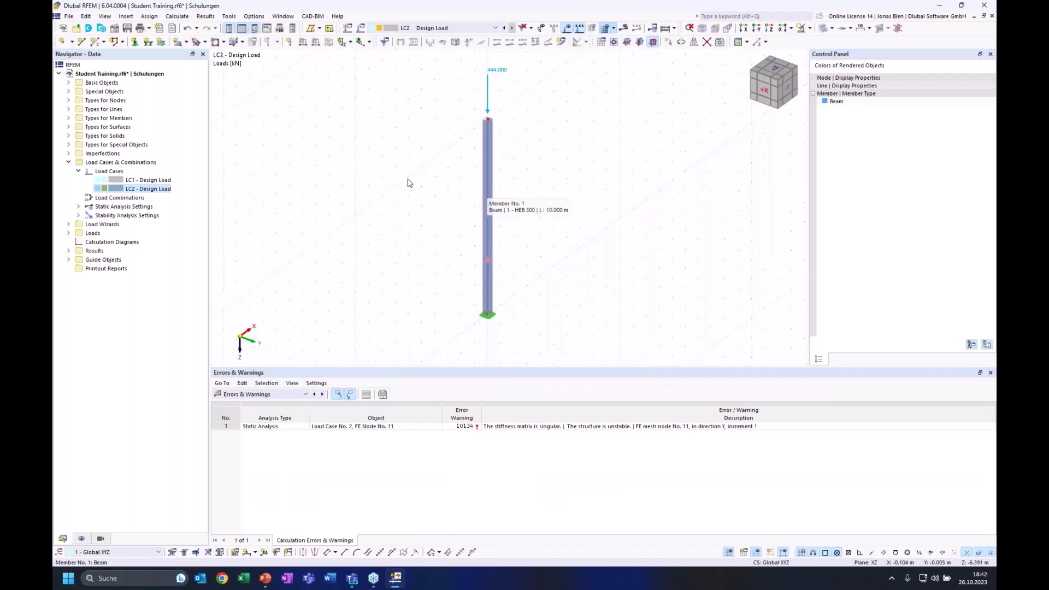
- Return to load case LC1 and show the critical load factors table of the stability analysis
{"action": "left_click", "coordinate": [156, 180]}
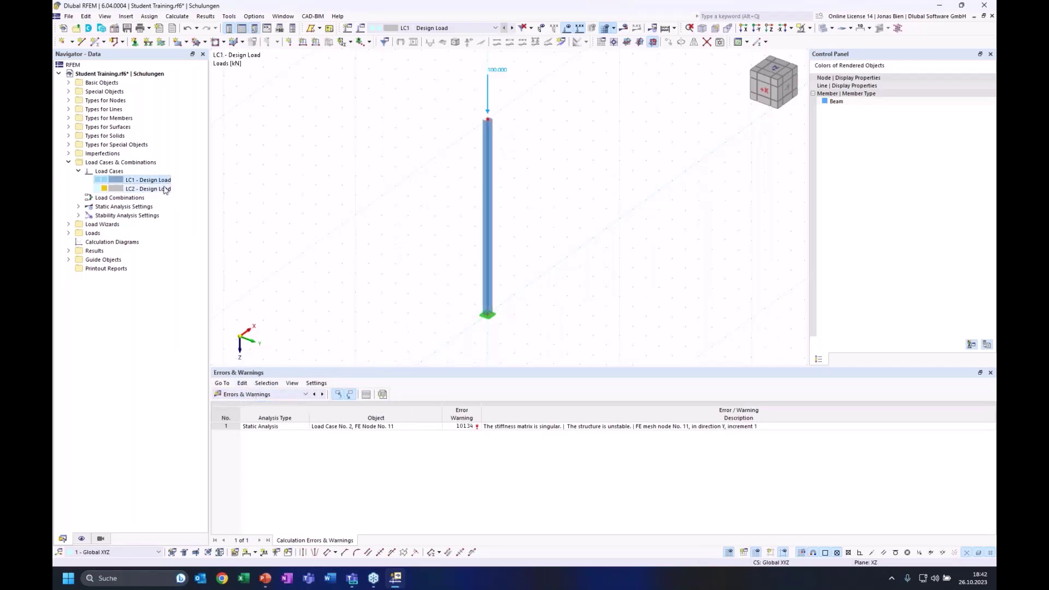
{"action": "left_click", "coordinate": [467, 29]}
{"action": "left_click", "coordinate": [264, 415]}
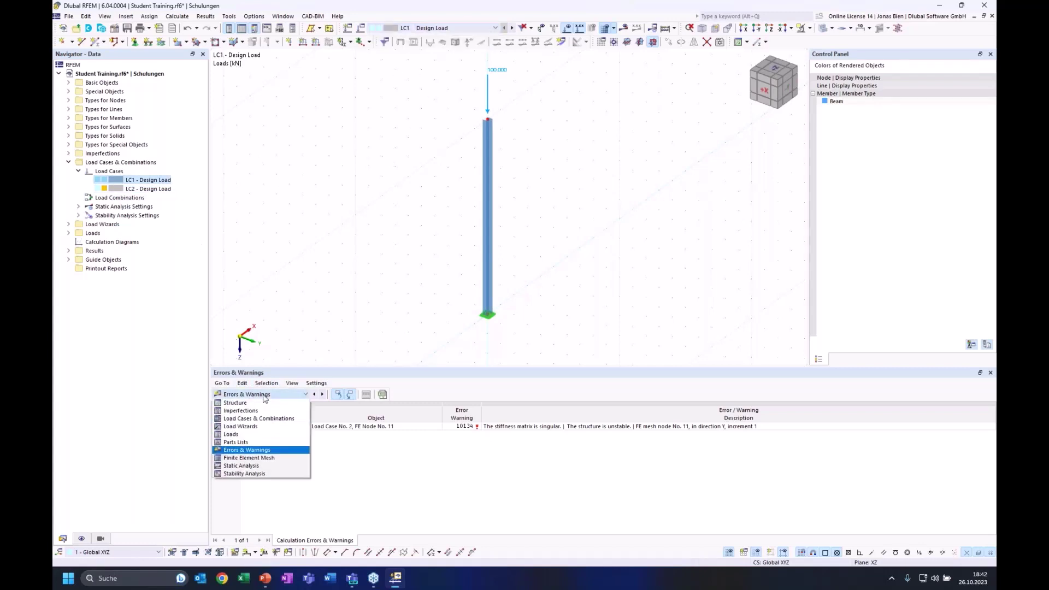
{"action": "left_click", "coordinate": [256, 464]}
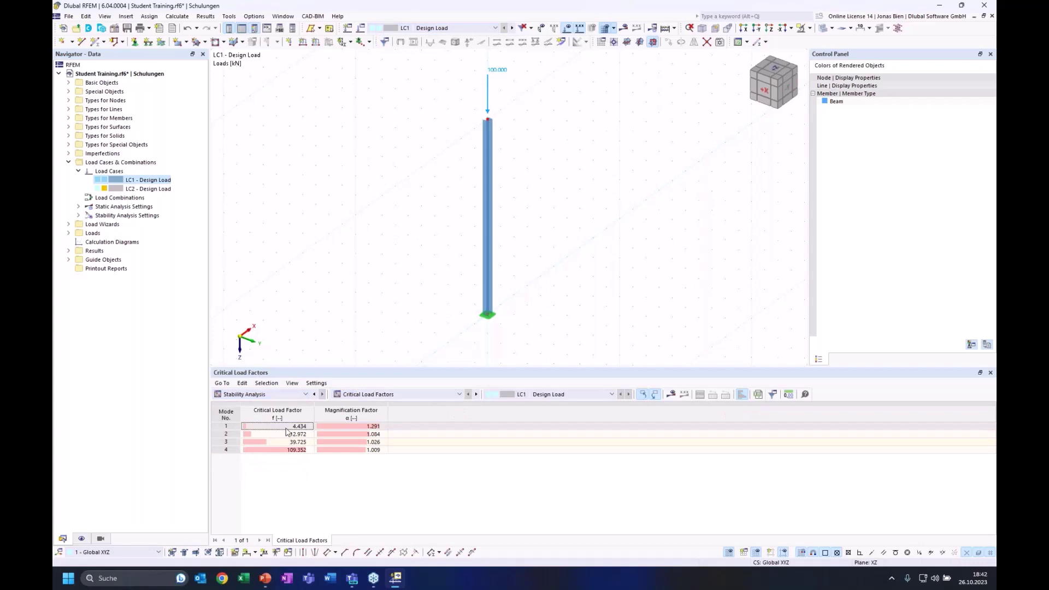
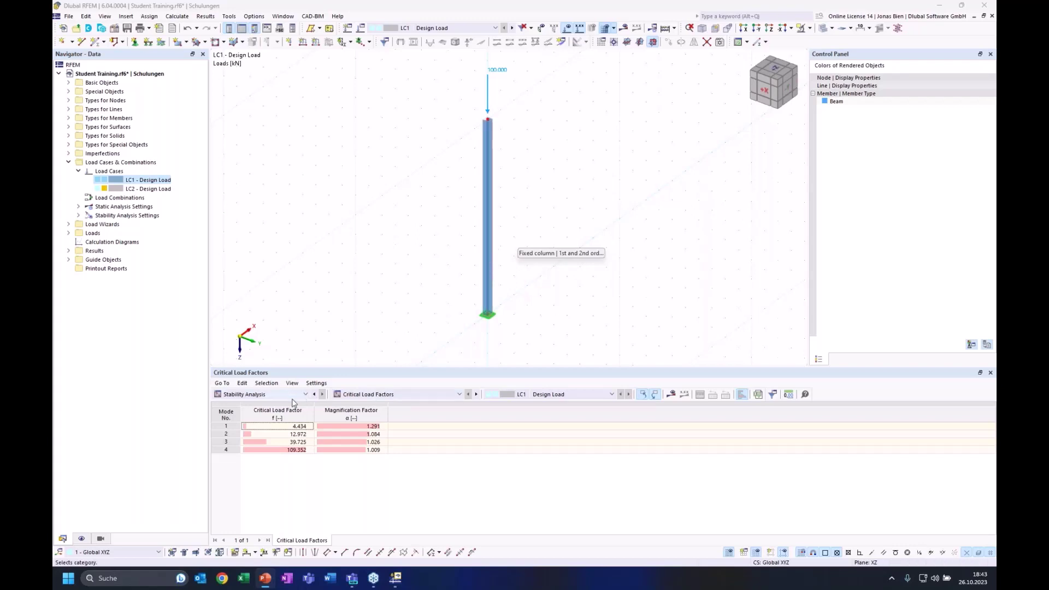
- Show the stability results by member and examine the effective lengths and the critical load of mode 1
{"action": "left_click", "coordinate": [295, 394]}
{"action": "left_click", "coordinate": [304, 395]}
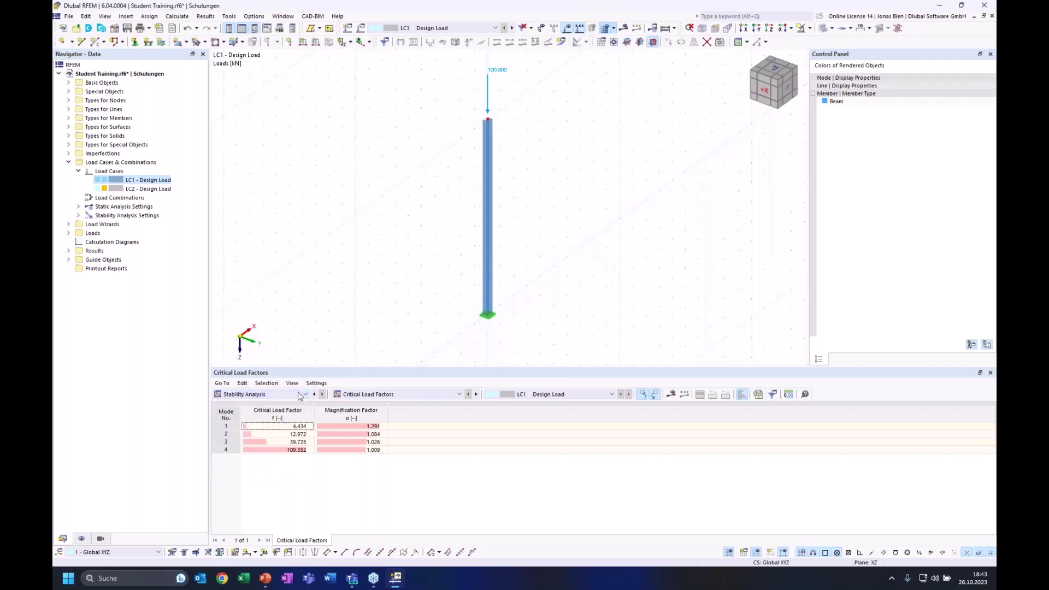
{"action": "left_click", "coordinate": [361, 396]}
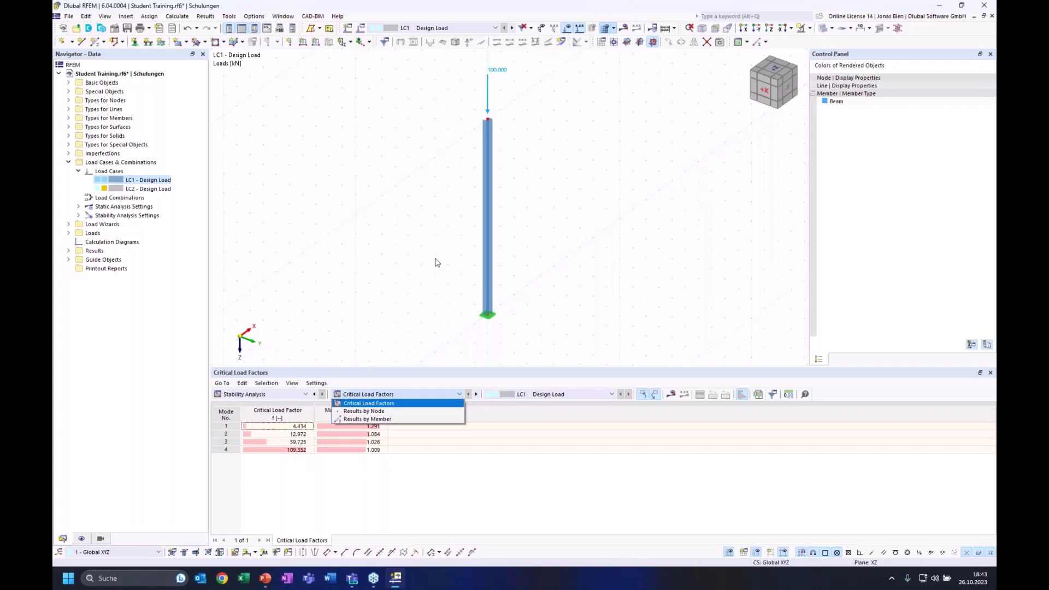
{"action": "left_click", "coordinate": [367, 419]}
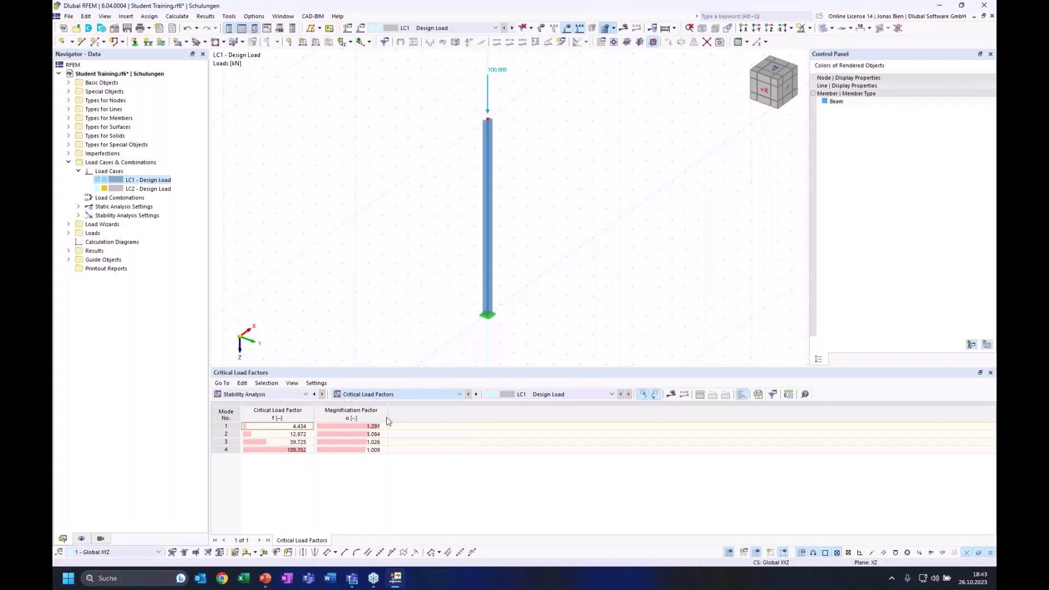
{"action": "left_click", "coordinate": [533, 539]}
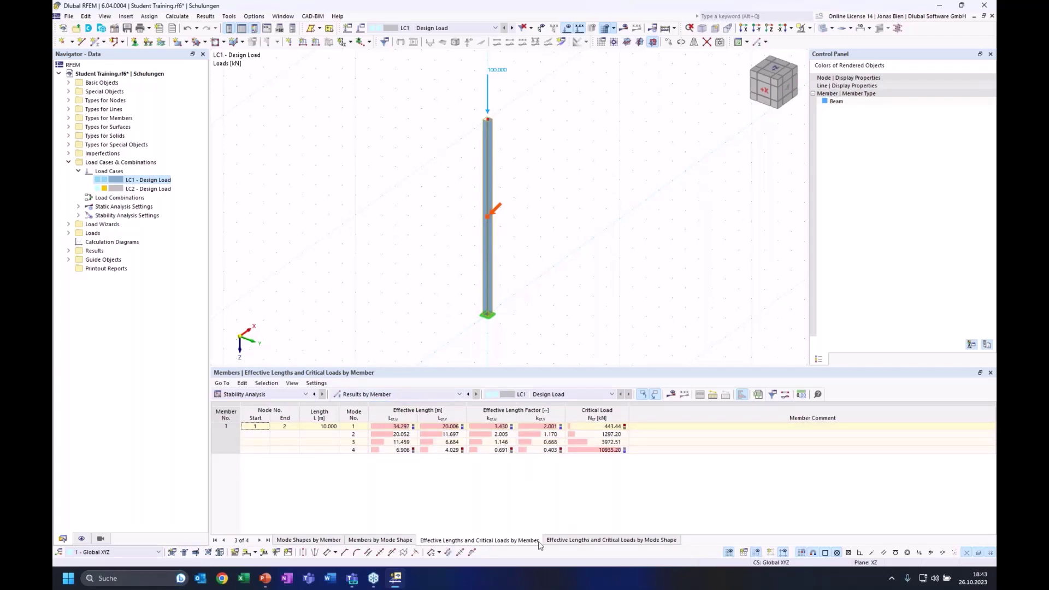
{"action": "left_click", "coordinate": [577, 543]}
{"action": "left_click", "coordinate": [507, 543]}
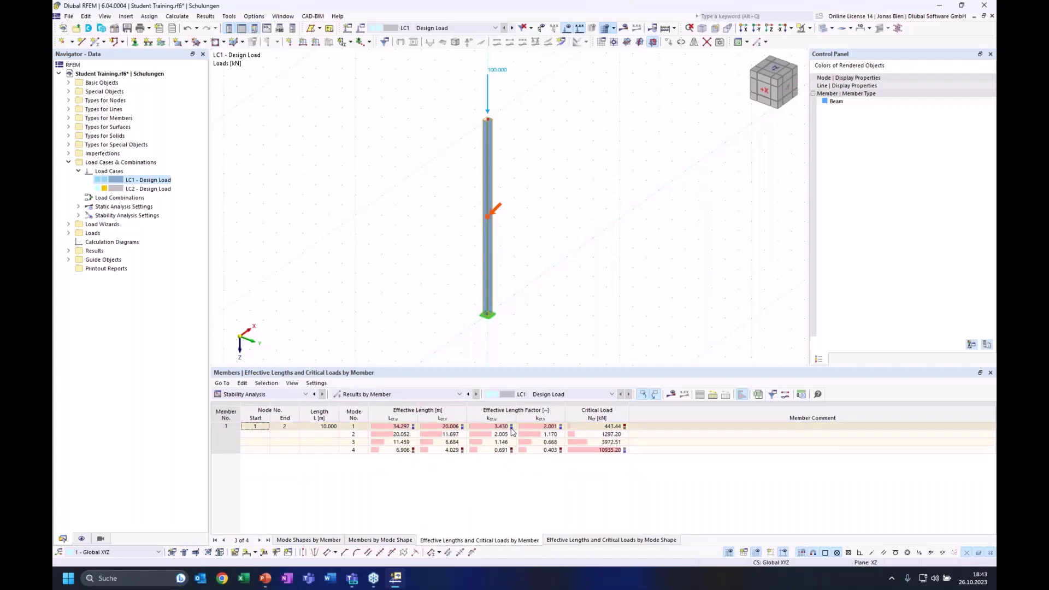
{"action": "left_click", "coordinate": [604, 428]}
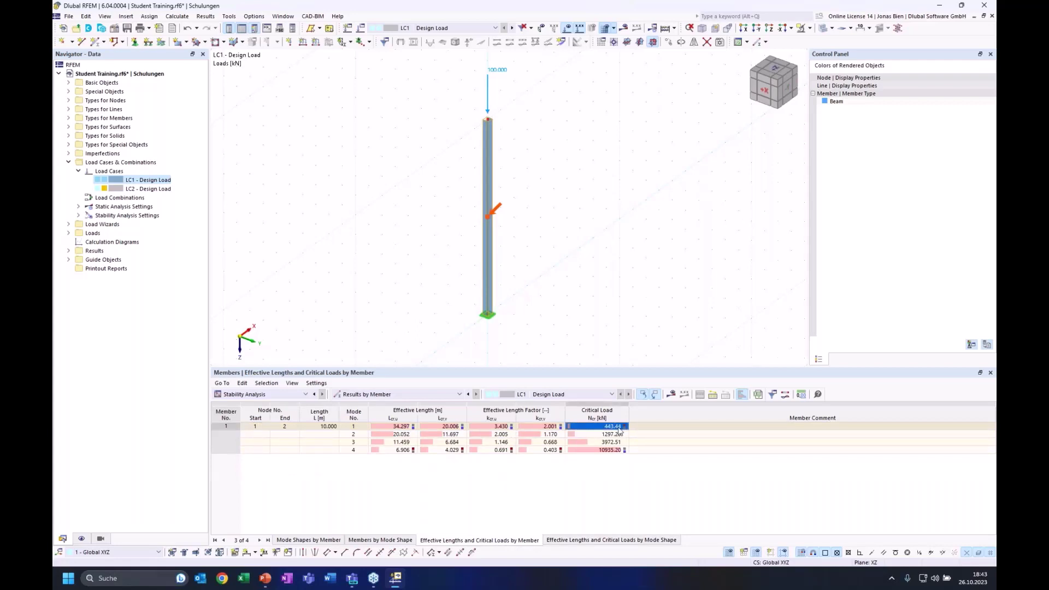
- Compare the effective length factors and critical loads of modes 1 and 2 in the member results table
{"action": "left_click", "coordinate": [610, 440]}
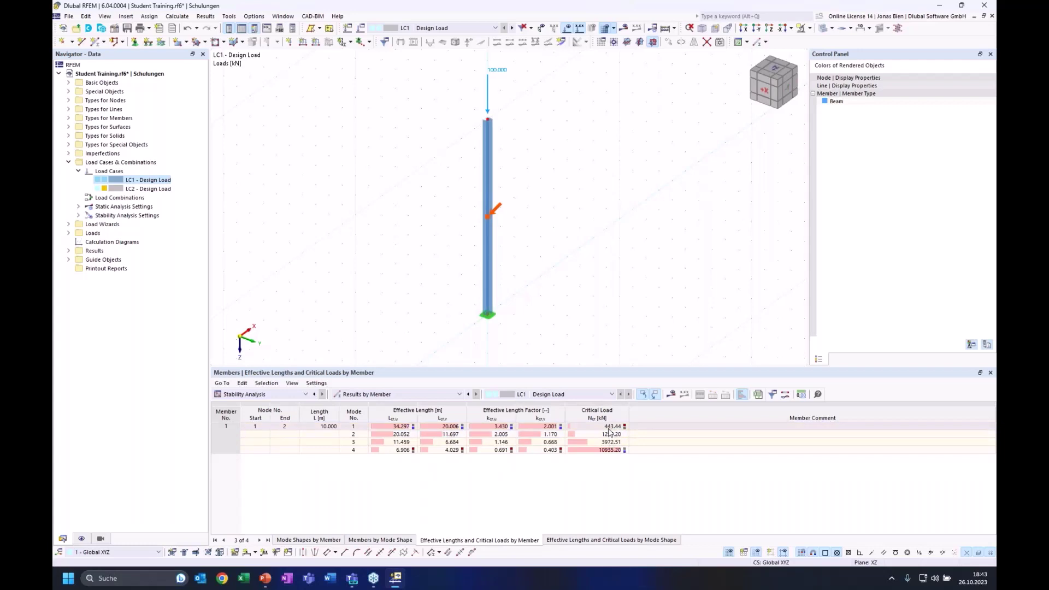
{"action": "left_click", "coordinate": [605, 428]}
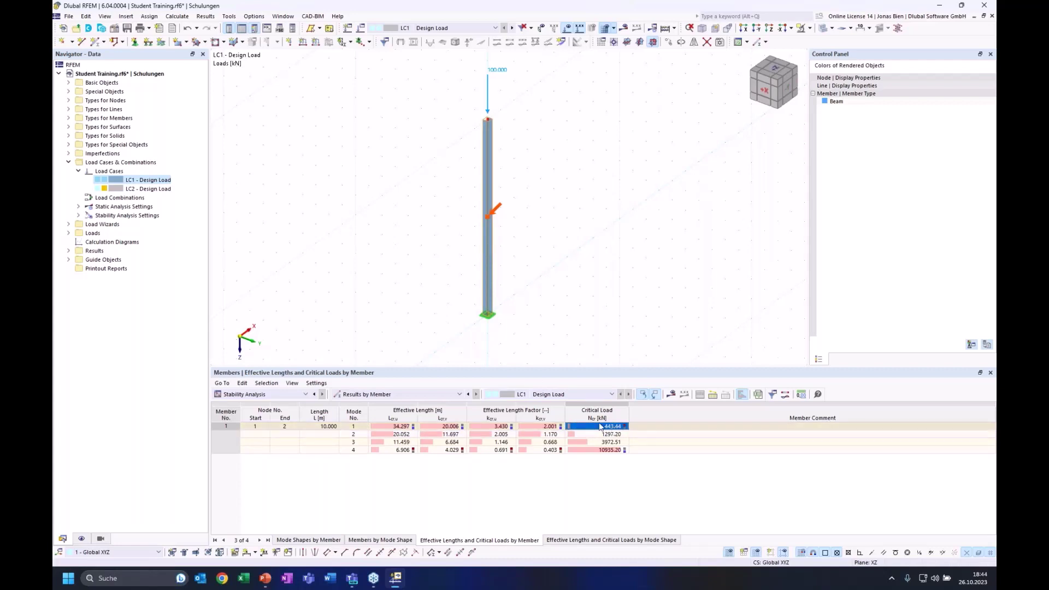
{"action": "key", "text": "Escape"}
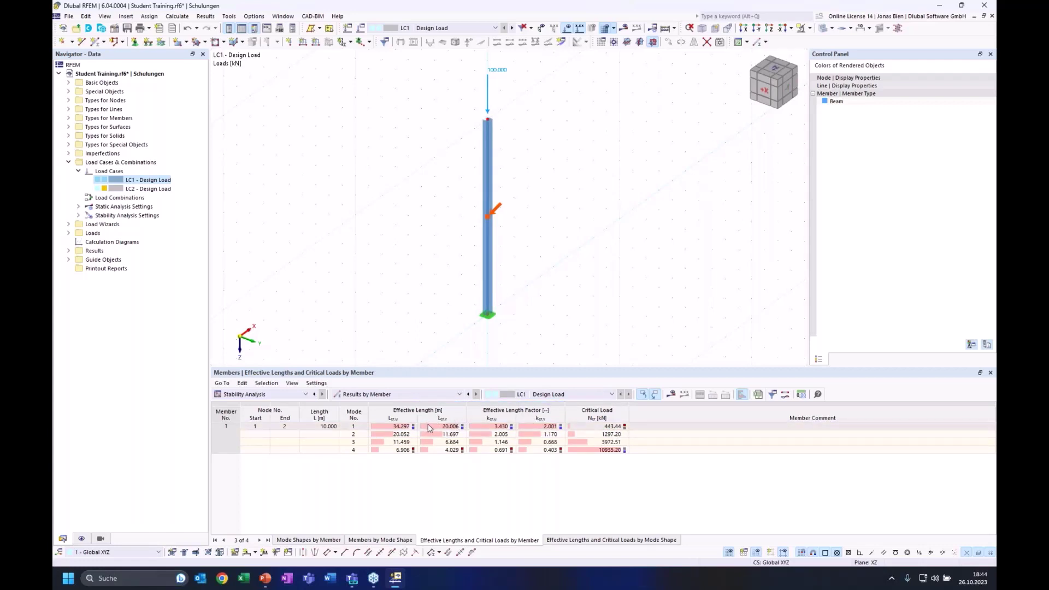
{"action": "middle_click_drag", "start_coordinate": [535, 302], "coordinate": [572, 293]}
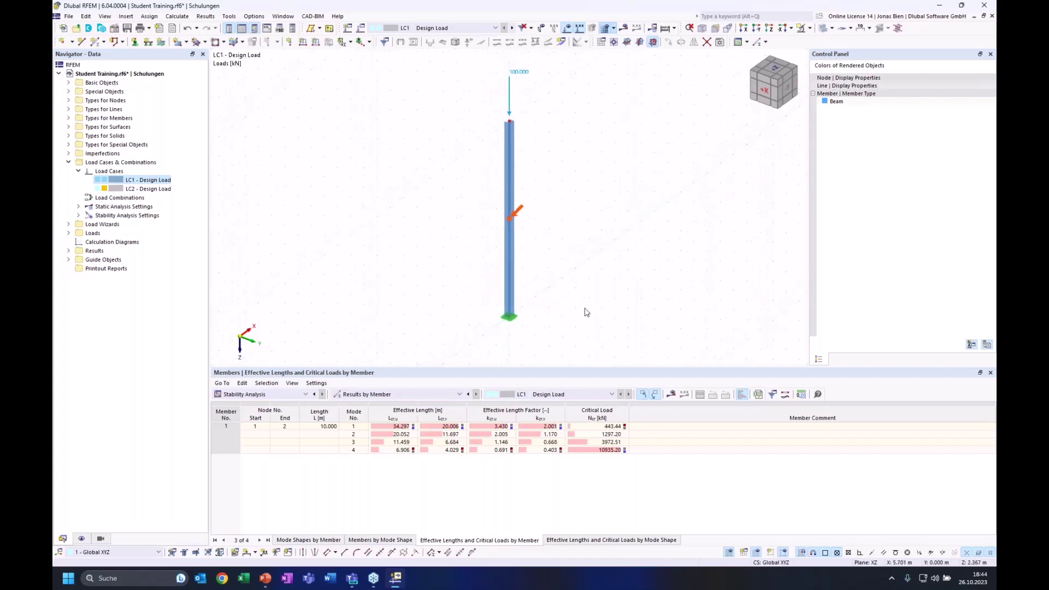
{"action": "left_click", "coordinate": [555, 427]}
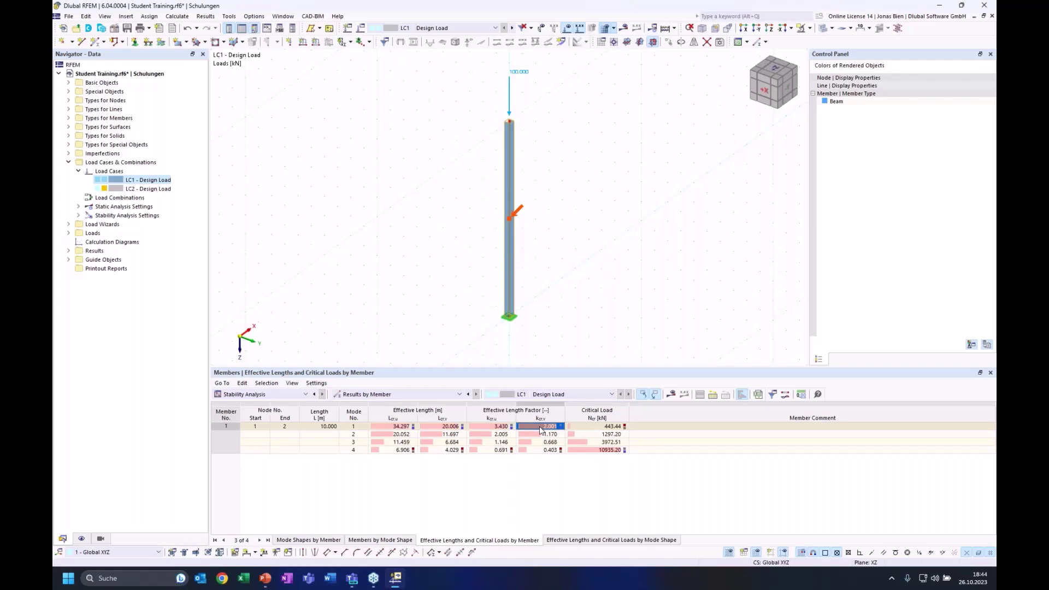
{"action": "left_click", "coordinate": [599, 426]}
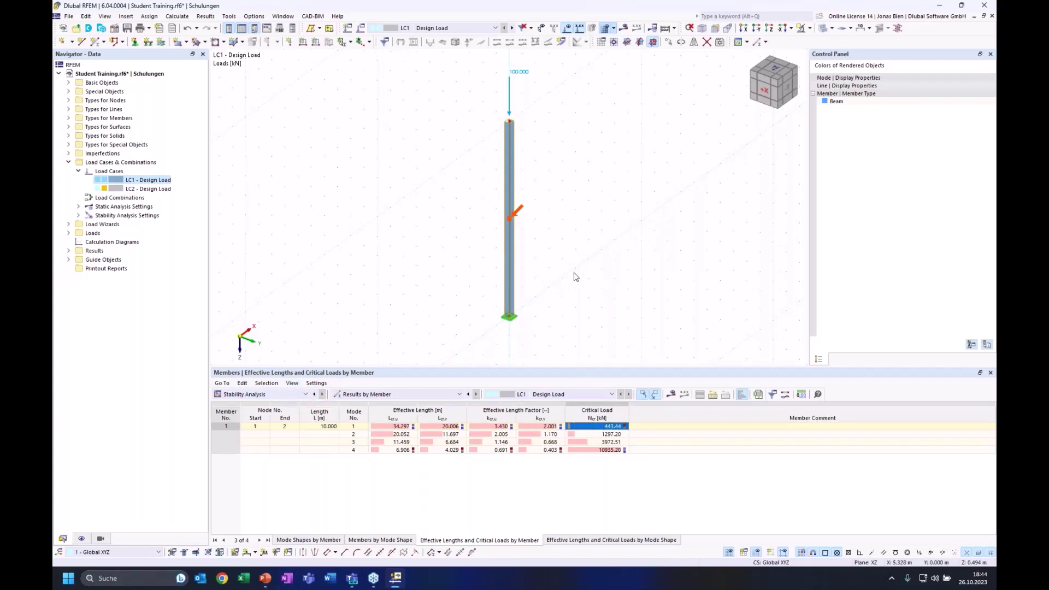
{"action": "middle_click_drag", "start_coordinate": [577, 279], "coordinate": [548, 275], "text": "ctrl"}
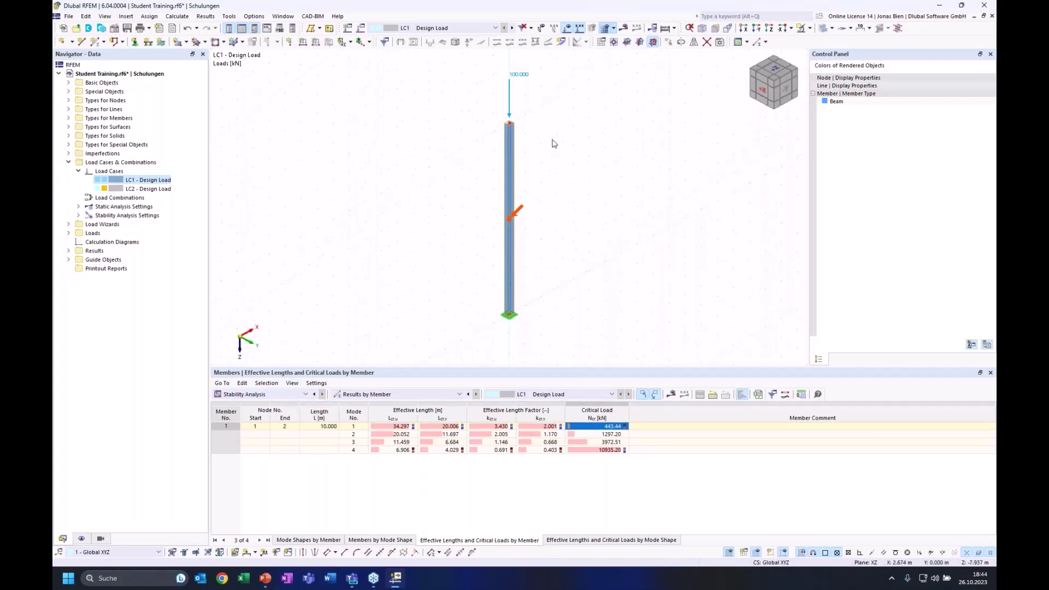
{"action": "left_click", "coordinate": [538, 427]}
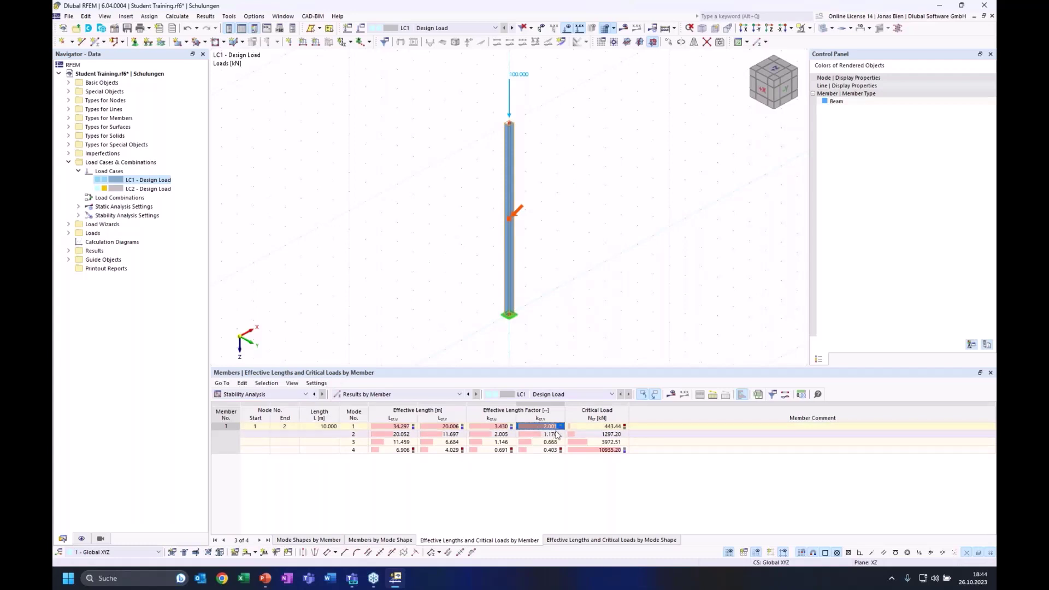
{"action": "key", "text": "Escape"}
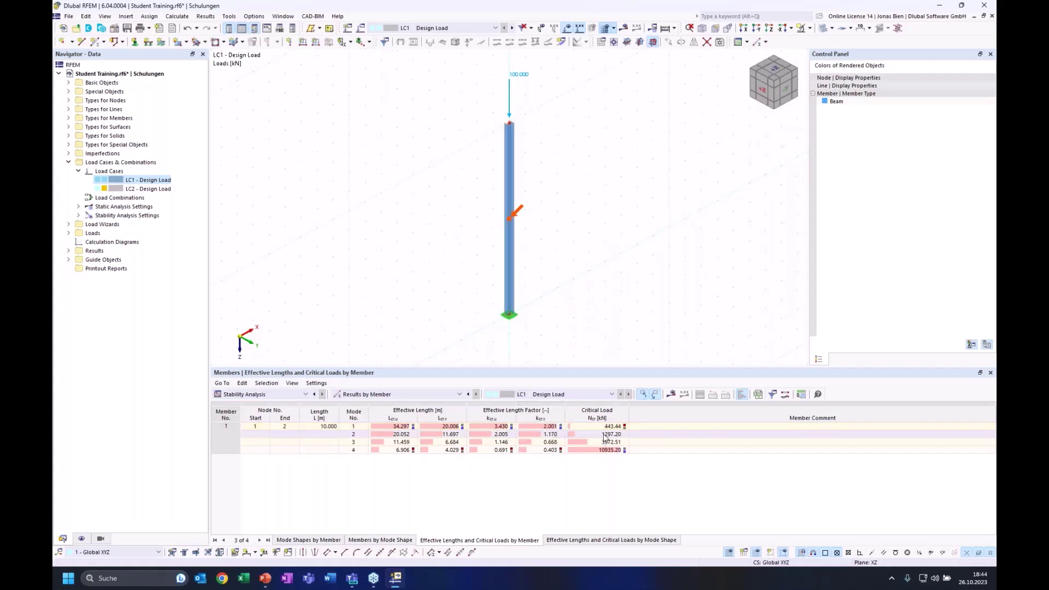
{"action": "left_click", "coordinate": [596, 435]}
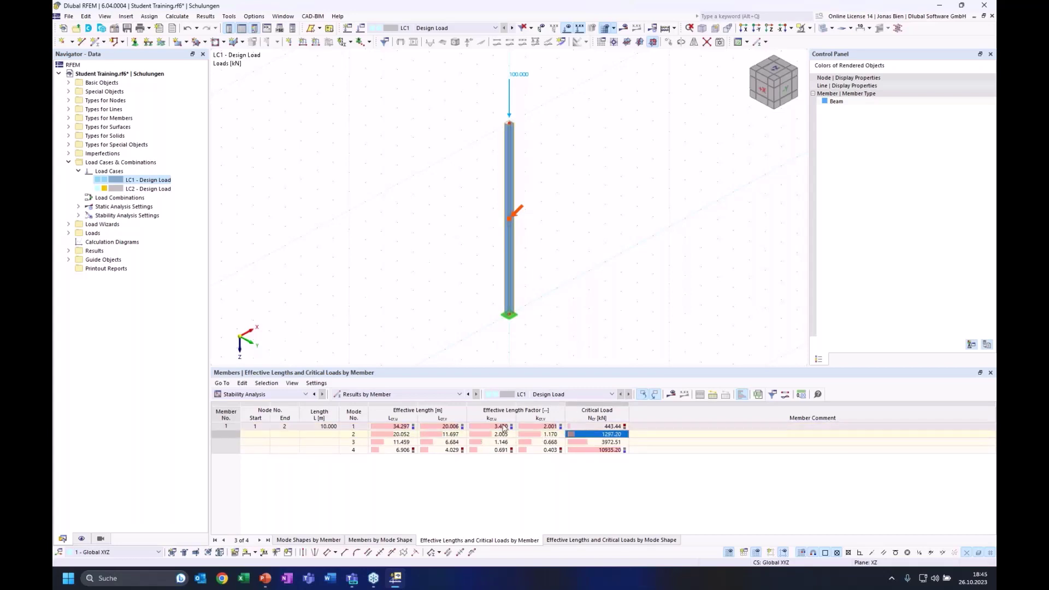
{"action": "middle_click_drag", "start_coordinate": [569, 269], "coordinate": [568, 273], "text": "ctrl"}
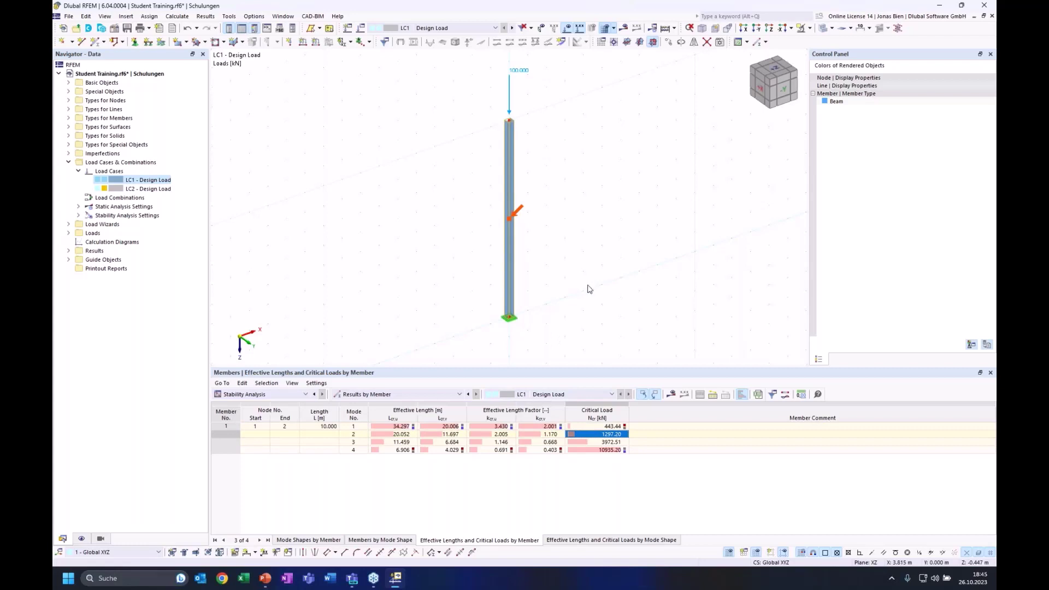
{"action": "middle_click_drag", "start_coordinate": [574, 267], "coordinate": [648, 287], "text": "ctrl"}
{"action": "left_click", "coordinate": [595, 272]}
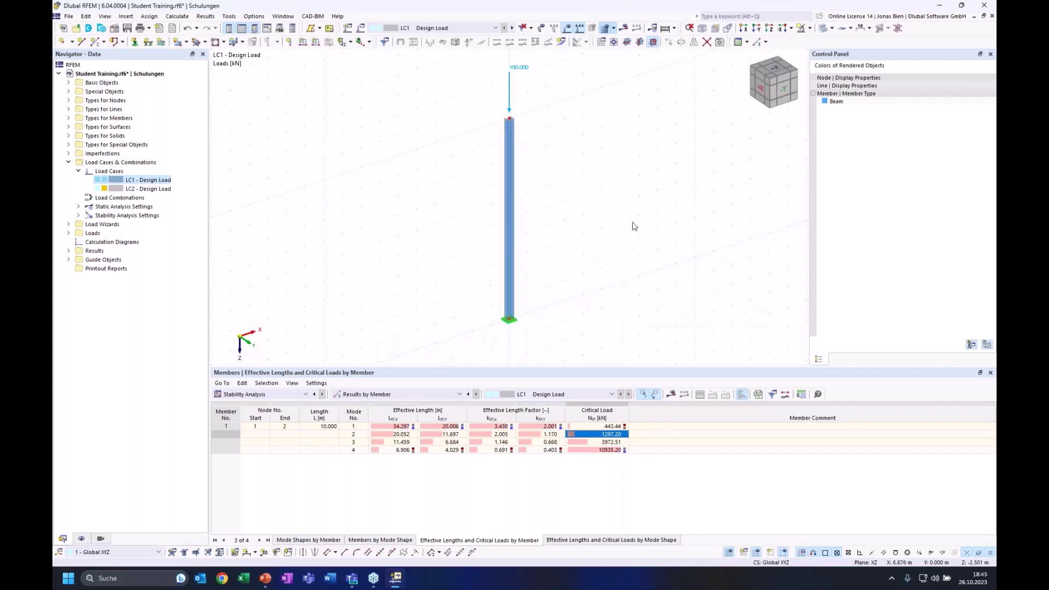
{"action": "middle_click_drag", "start_coordinate": [620, 221], "coordinate": [544, 159], "text": "ctrl"}
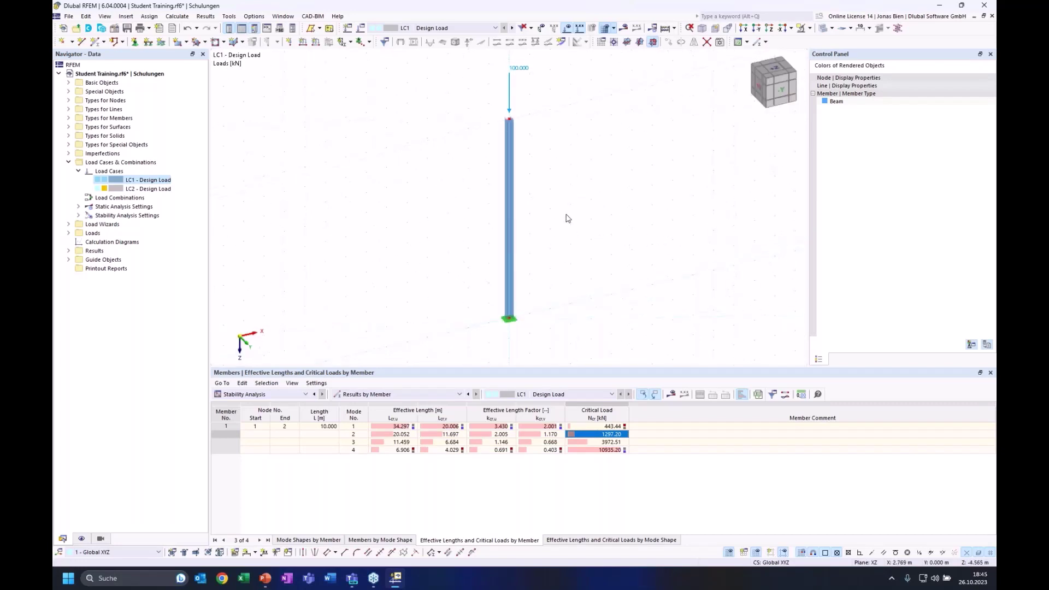
{"action": "left_click_drag", "start_coordinate": [474, 63], "coordinate": [588, 157]}
{"action": "left_click", "coordinate": [601, 220]}
{"action": "middle_click_drag", "start_coordinate": [618, 241], "coordinate": [607, 246]}
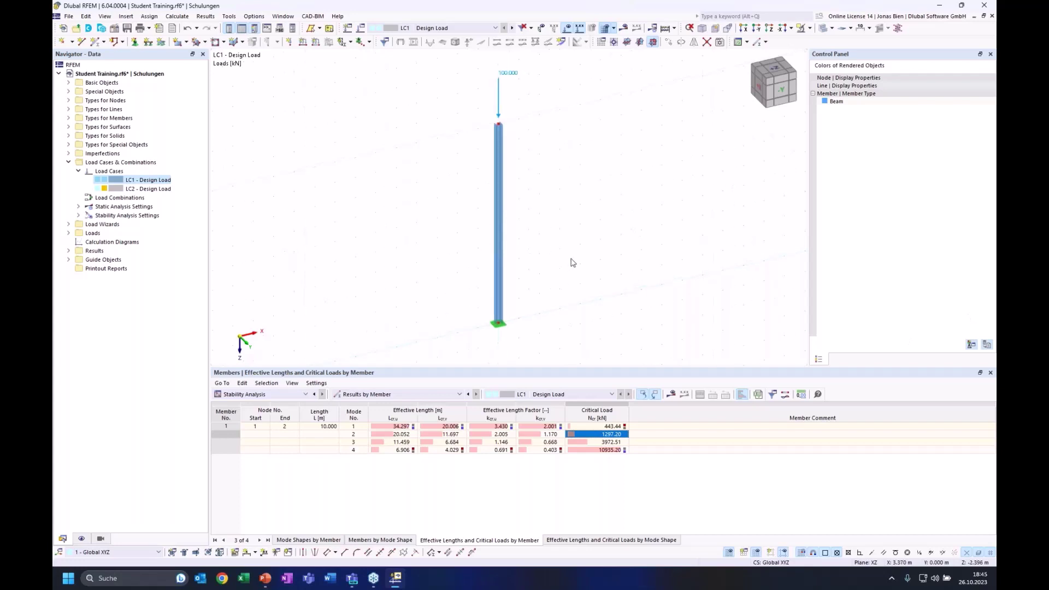
{"action": "left_click_drag", "start_coordinate": [462, 71], "coordinate": [546, 164]}
{"action": "left_click_drag", "start_coordinate": [469, 65], "coordinate": [561, 163]}
{"action": "middle_click_drag", "start_coordinate": [577, 220], "coordinate": [566, 208], "text": "ctrl"}
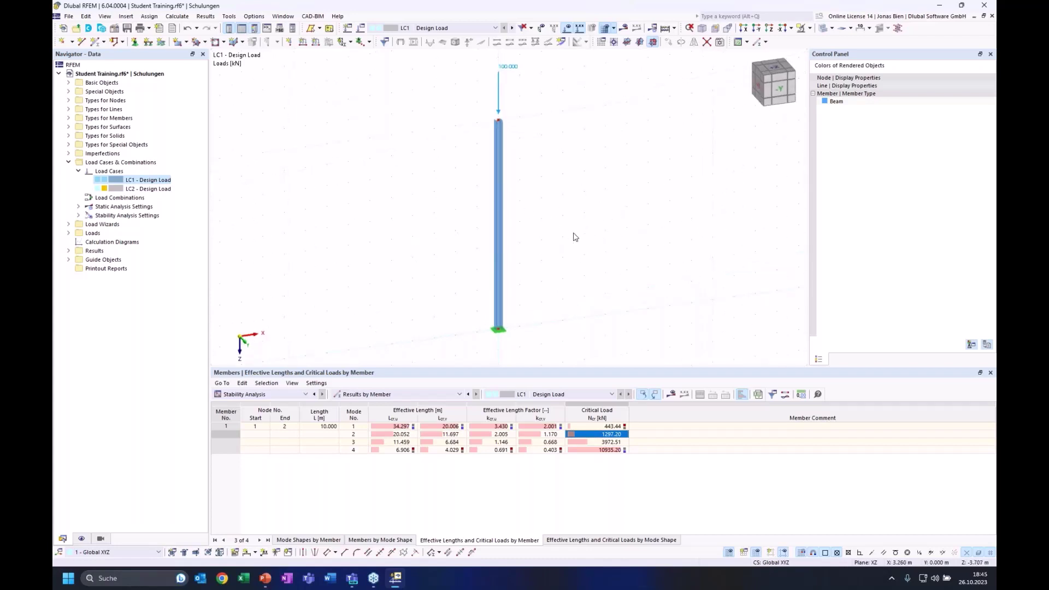
- Shorten the column to 4 m by moving its top node down to Z = -4.000 m
{"action": "middle_click_drag", "start_coordinate": [604, 245], "coordinate": [592, 246]}
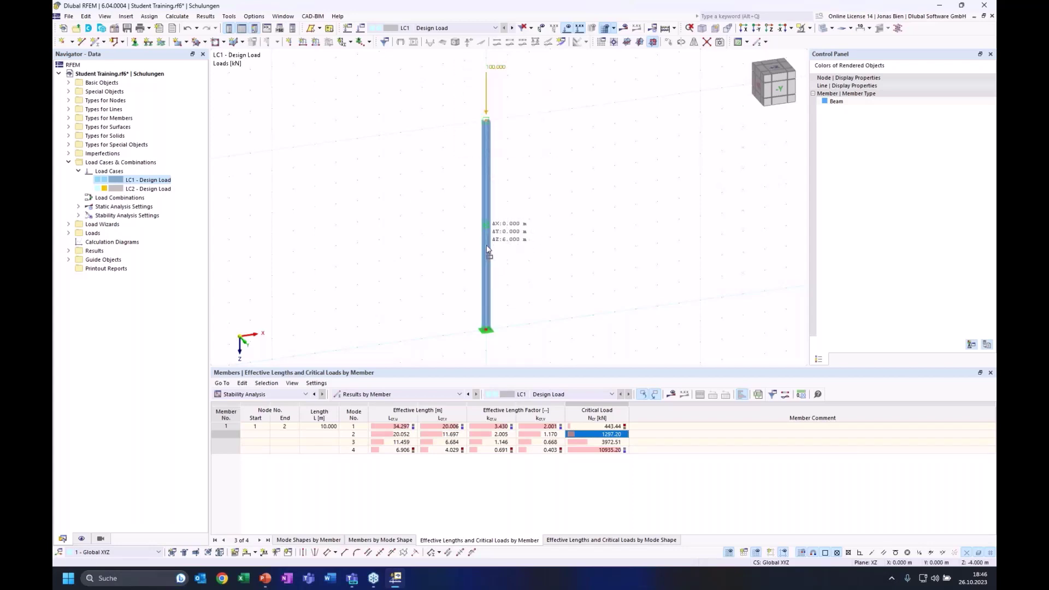
{"action": "left_click_drag", "start_coordinate": [486, 244], "coordinate": [486, 245]}
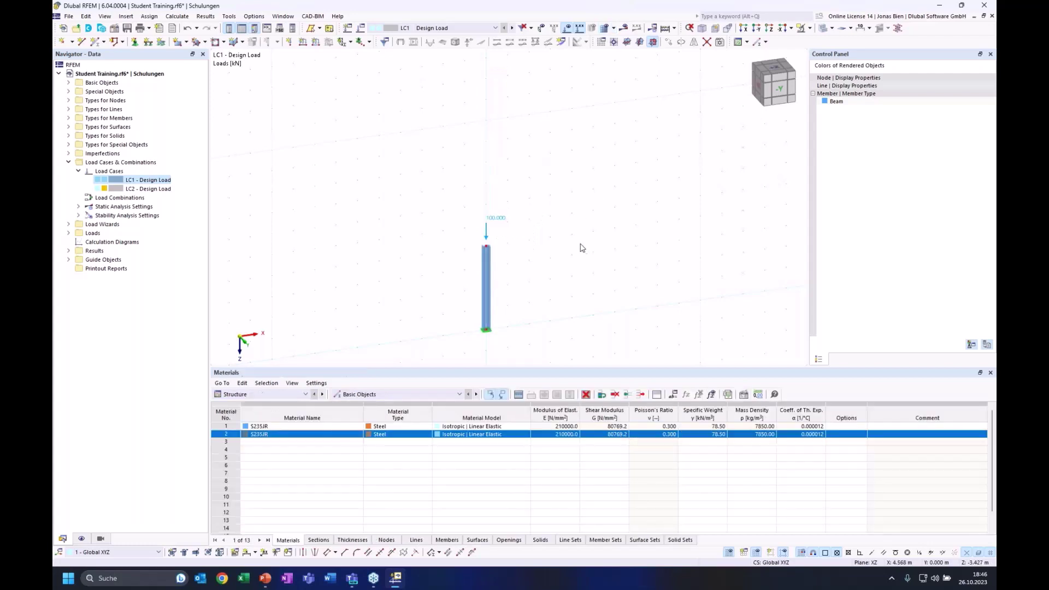
{"action": "middle_click_drag", "start_coordinate": [564, 253], "coordinate": [580, 267], "text": "ctrl"}
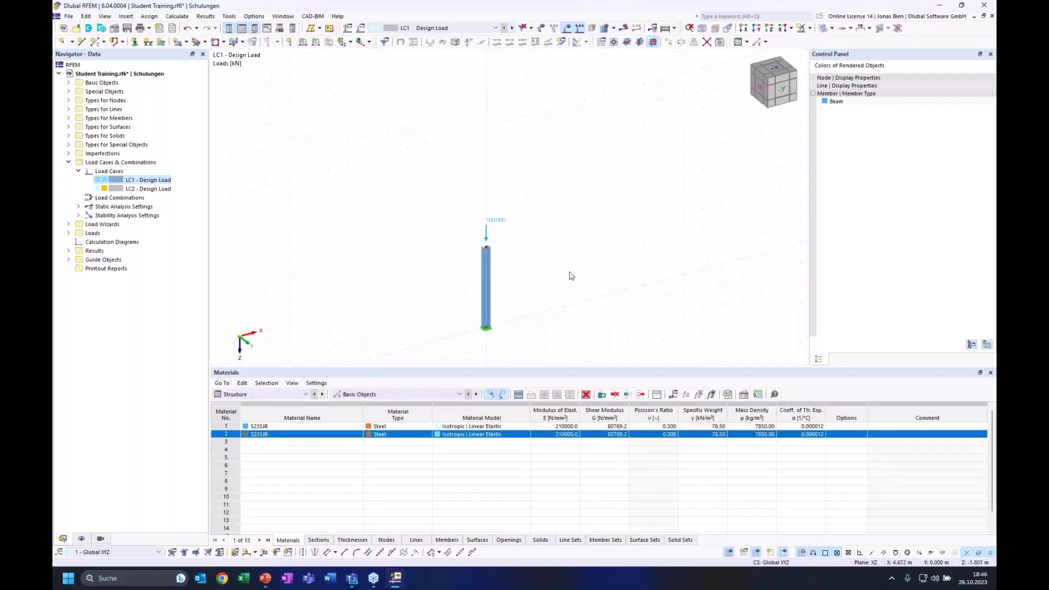
- Copy the whole column with its base support and nodal load about 10 m along the X direction
{"action": "left_click_drag", "start_coordinate": [398, 175], "coordinate": [613, 365]}
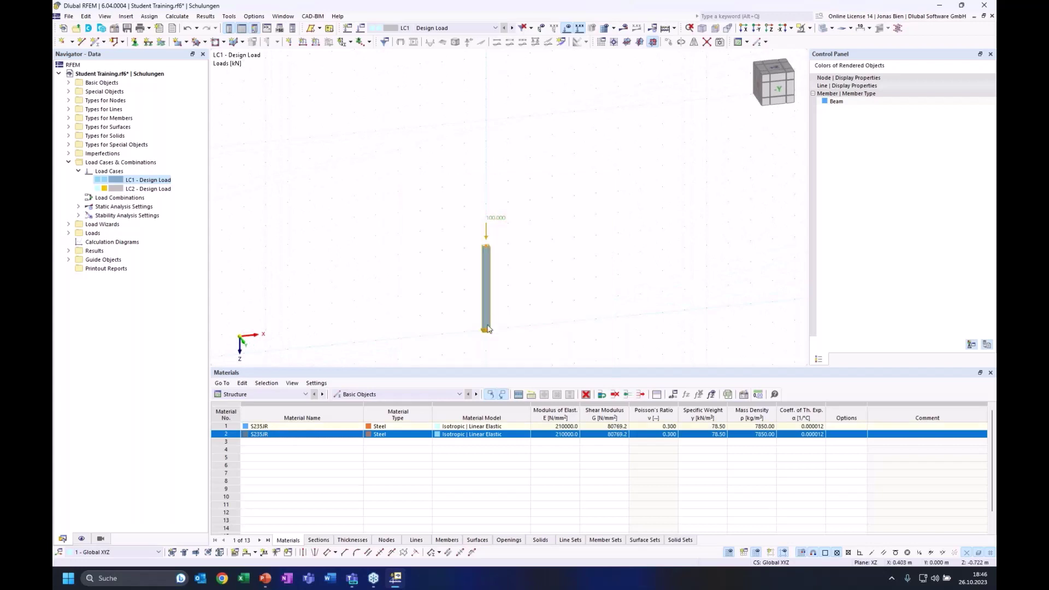
{"action": "left_click_drag", "start_coordinate": [486, 330], "coordinate": [706, 309], "text": "ctrl"}
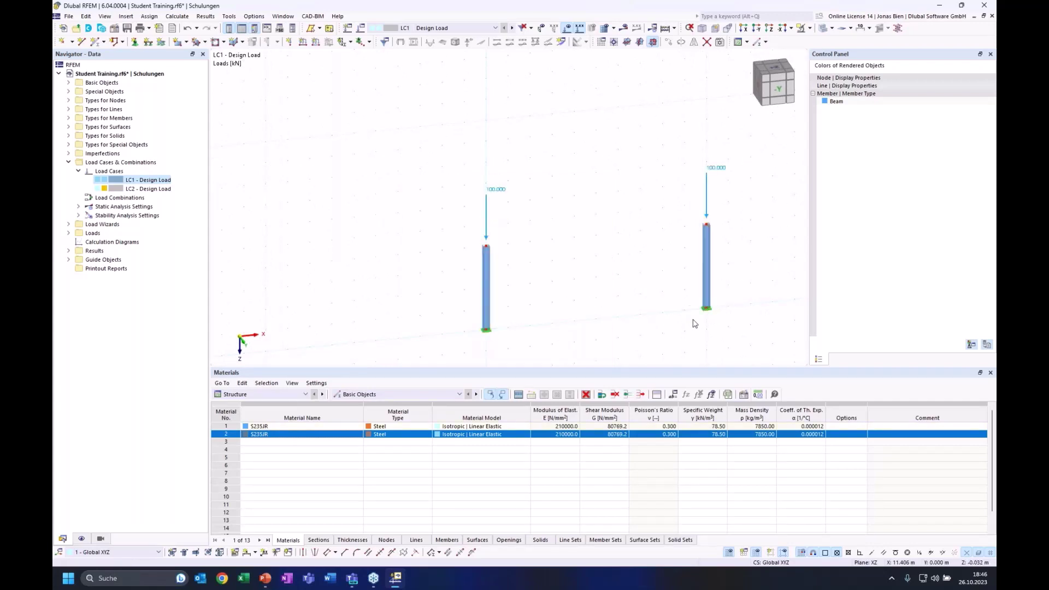
{"action": "middle_click_drag", "start_coordinate": [555, 307], "coordinate": [703, 203], "text": "ctrl"}
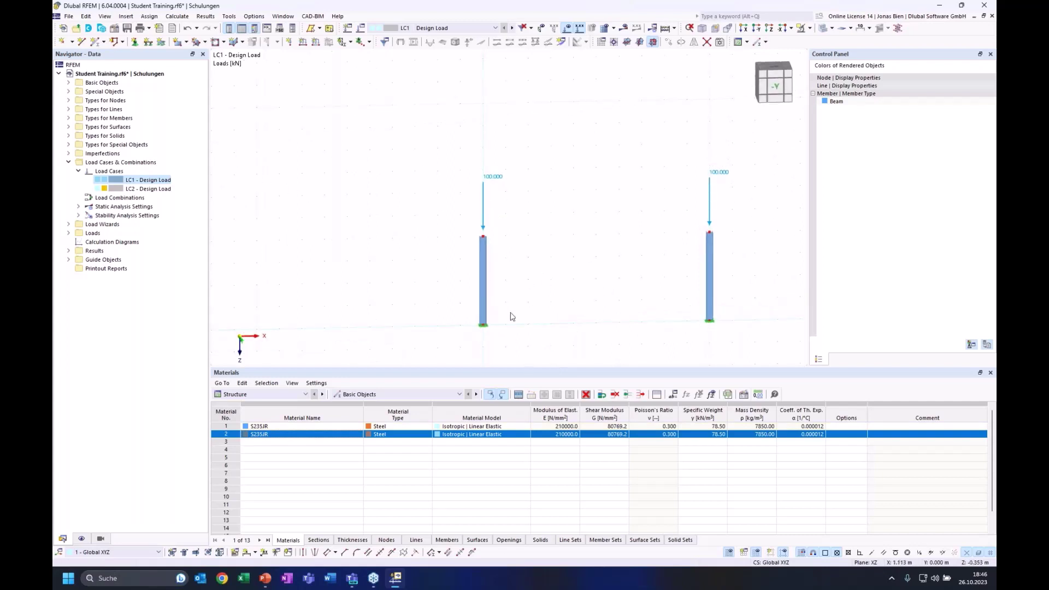
- Add a horizontal beam member with section HEB 300 in S235JR between the top nodes of the two columns
{"action": "left_click", "coordinate": [95, 42]}
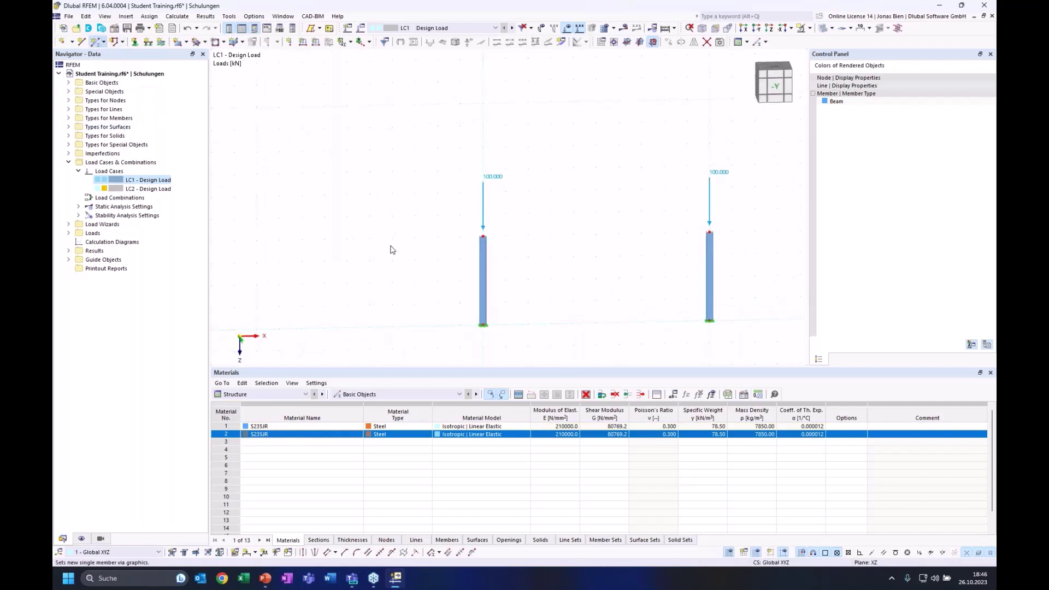
{"action": "left_click", "coordinate": [231, 122]}
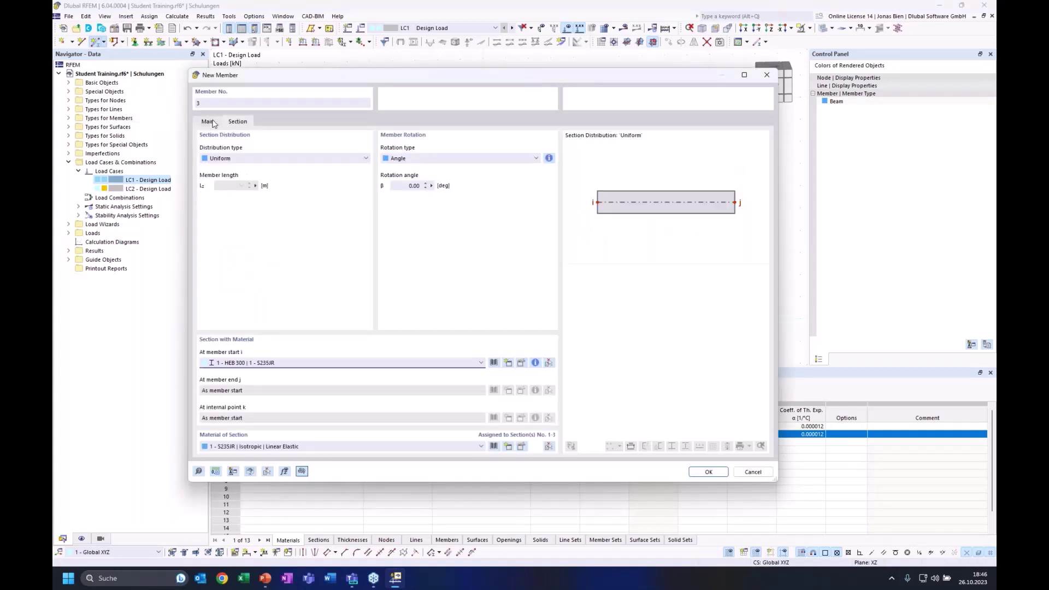
{"action": "left_click", "coordinate": [208, 122]}
{"action": "left_click", "coordinate": [708, 471]}
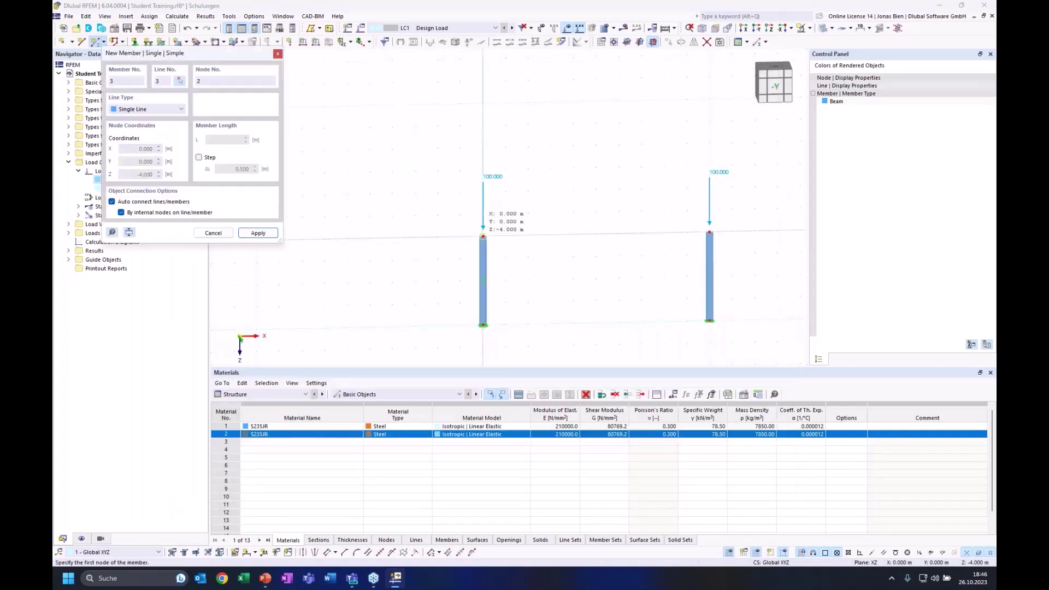
{"action": "left_click", "coordinate": [483, 236]}
{"action": "left_click", "coordinate": [709, 232]}
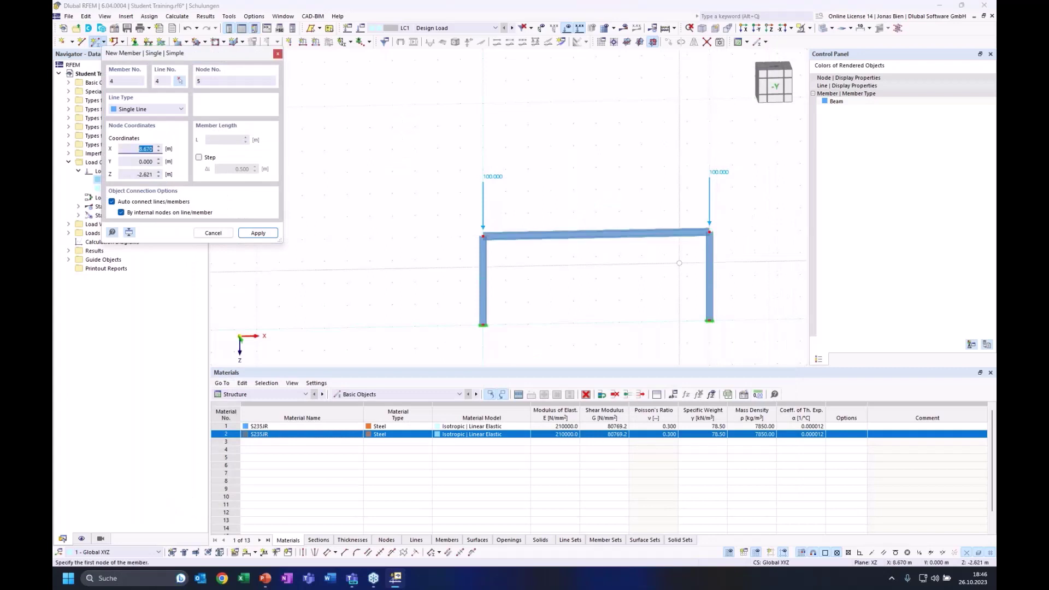
{"action": "key", "text": "Escape"}
- Calculate load case LC1 for the portal frame and display its stability analysis results with mode shape 1
{"action": "middle_click_drag", "start_coordinate": [717, 285], "coordinate": [598, 291], "text": "ctrl"}
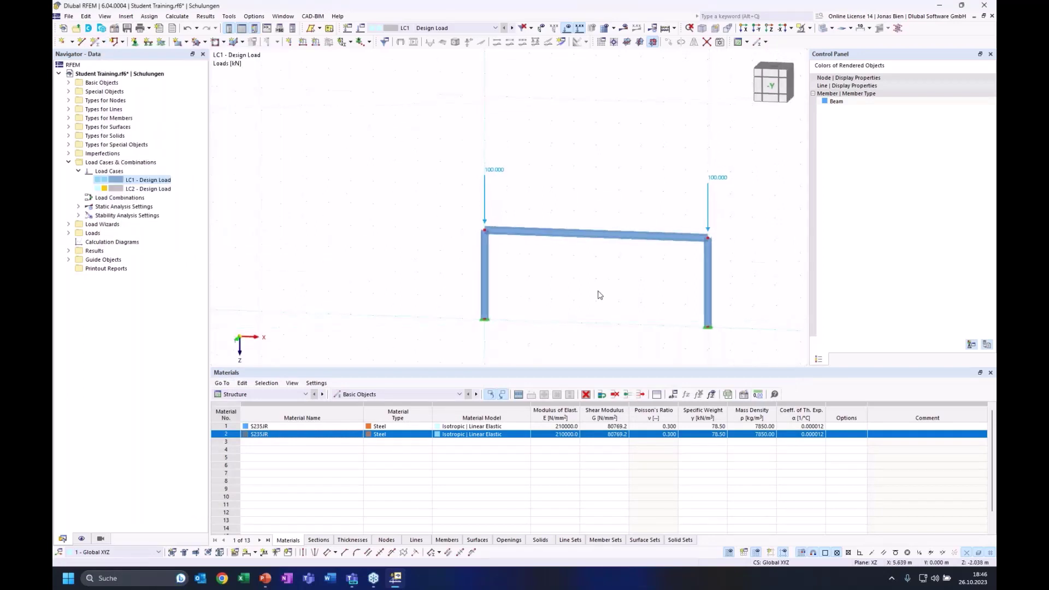
{"action": "scroll", "coordinate": [598, 291], "scroll_direction": "up", "scroll_amount": 1}
{"action": "left_click", "coordinate": [769, 87]}
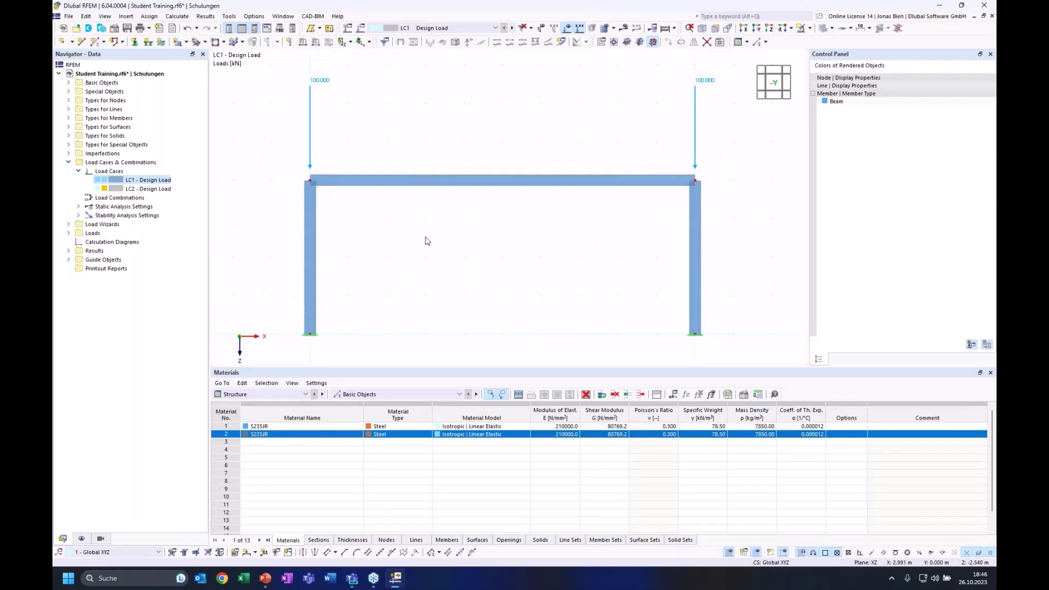
{"action": "middle_click_drag", "start_coordinate": [443, 275], "coordinate": [521, 271], "text": "ctrl"}
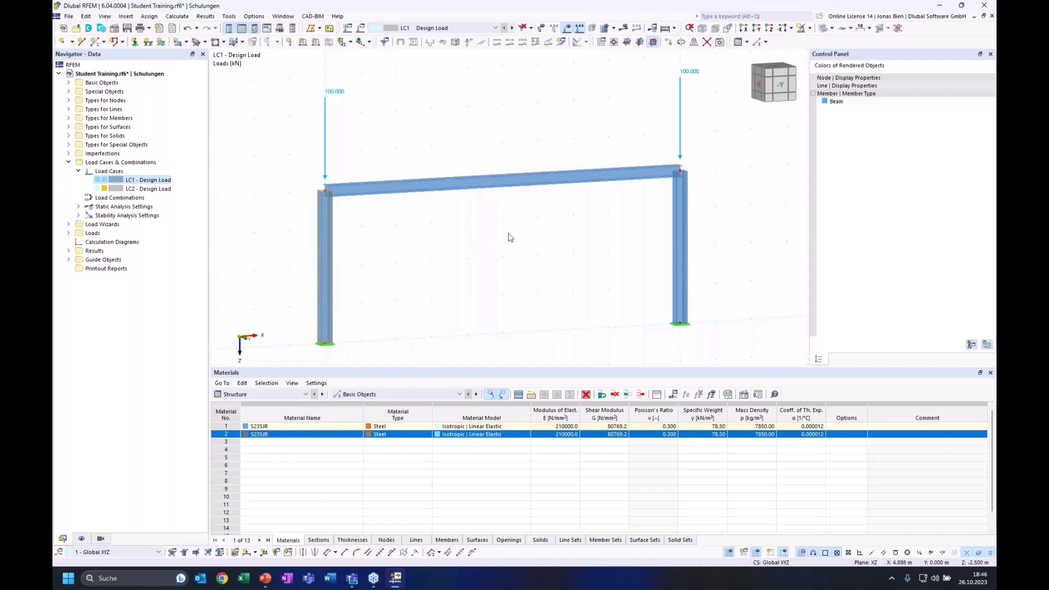
{"action": "middle_click_drag", "start_coordinate": [509, 228], "coordinate": [513, 227]}
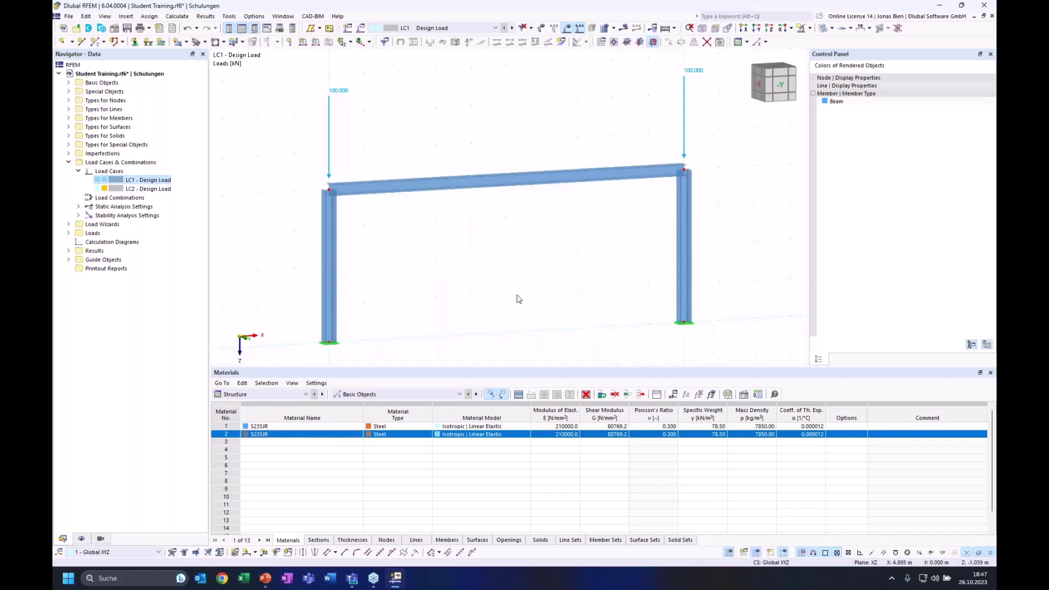
{"action": "left_click", "coordinate": [624, 29]}
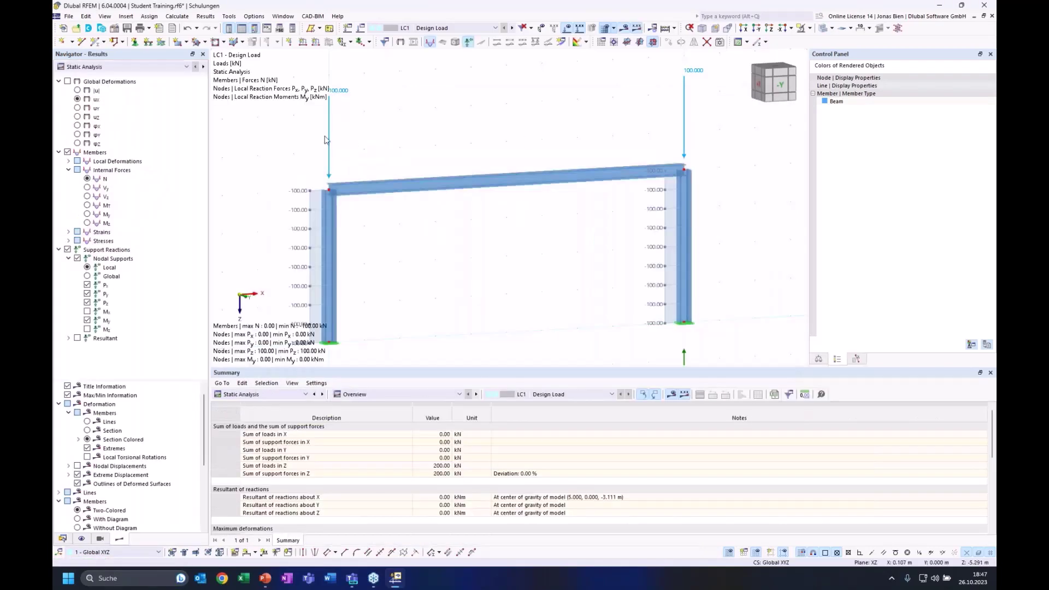
{"action": "left_click", "coordinate": [133, 86]}
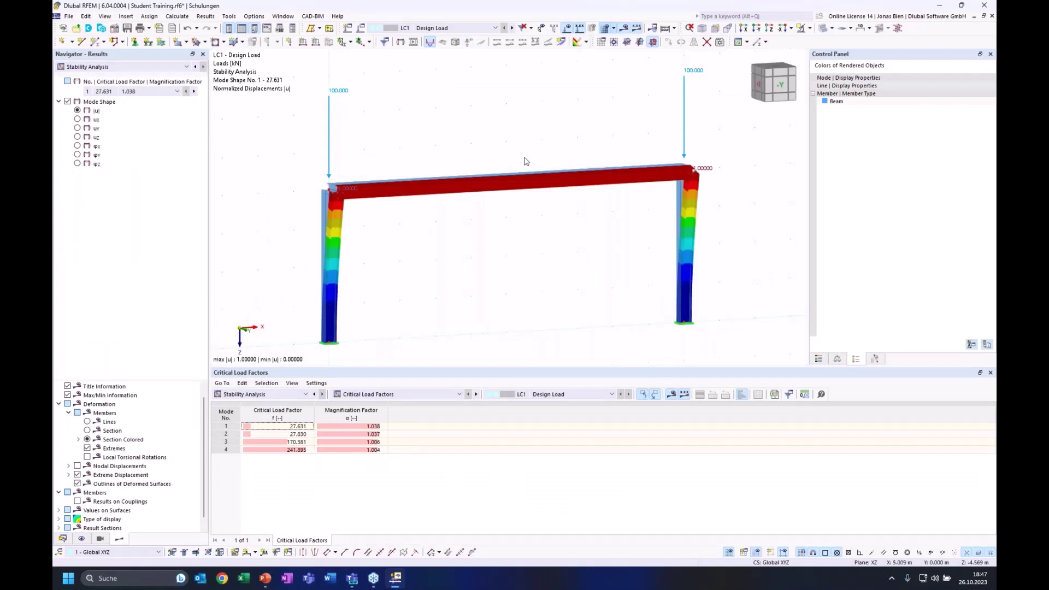
- Examine the critical load factor of mode 1 and the frame's out-of-plane buckling shape viewed along the X axis
{"action": "middle_click_drag", "start_coordinate": [503, 146], "coordinate": [635, 128], "text": "ctrl"}
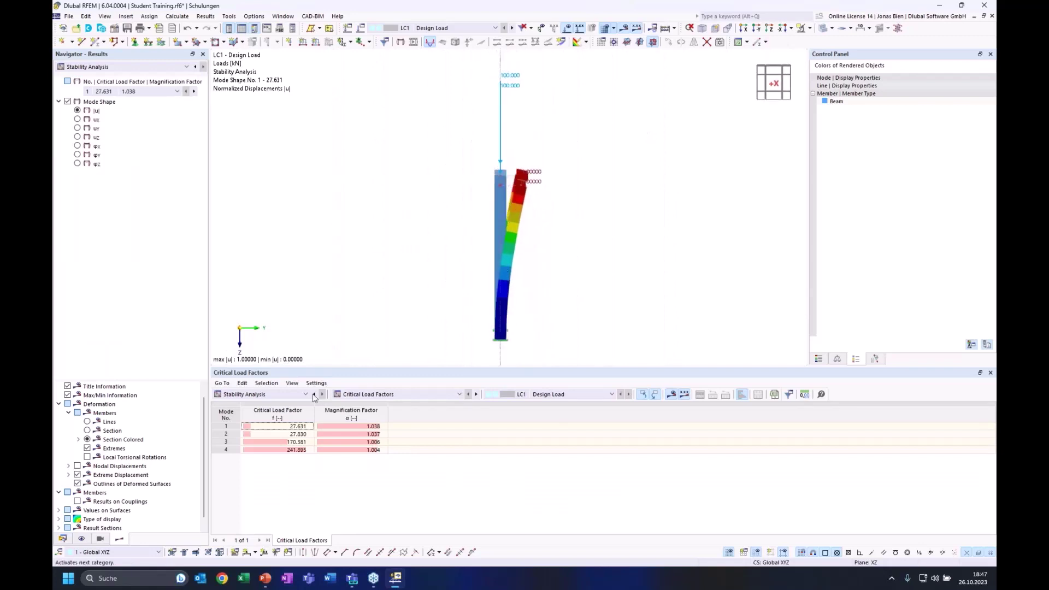
{"action": "left_click", "coordinate": [293, 427]}
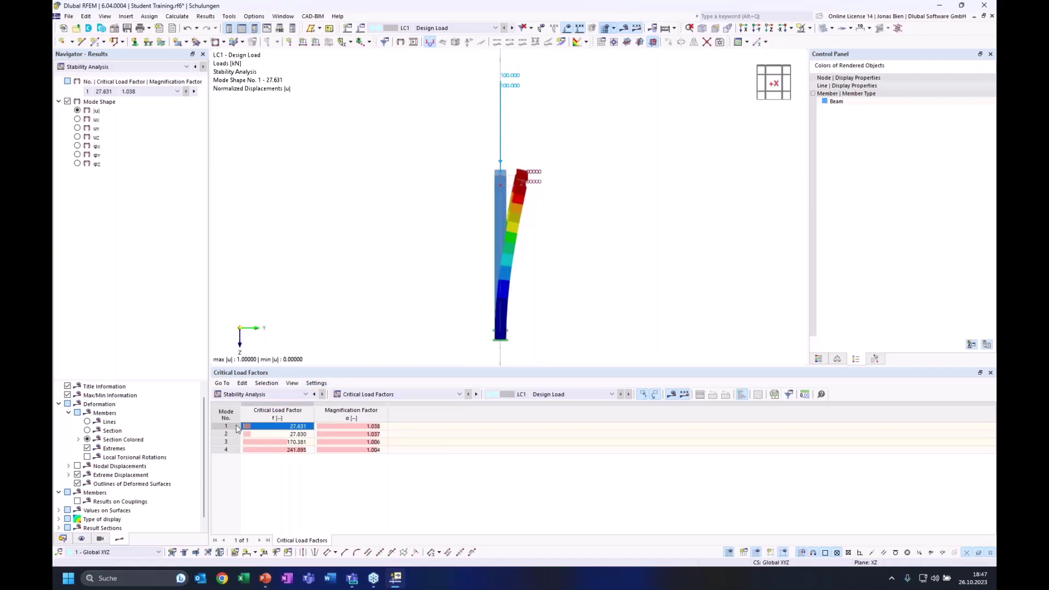
{"action": "middle_click_drag", "start_coordinate": [618, 211], "coordinate": [577, 208], "text": "ctrl"}
{"action": "middle_click_drag", "start_coordinate": [598, 166], "coordinate": [607, 169], "text": "ctrl"}
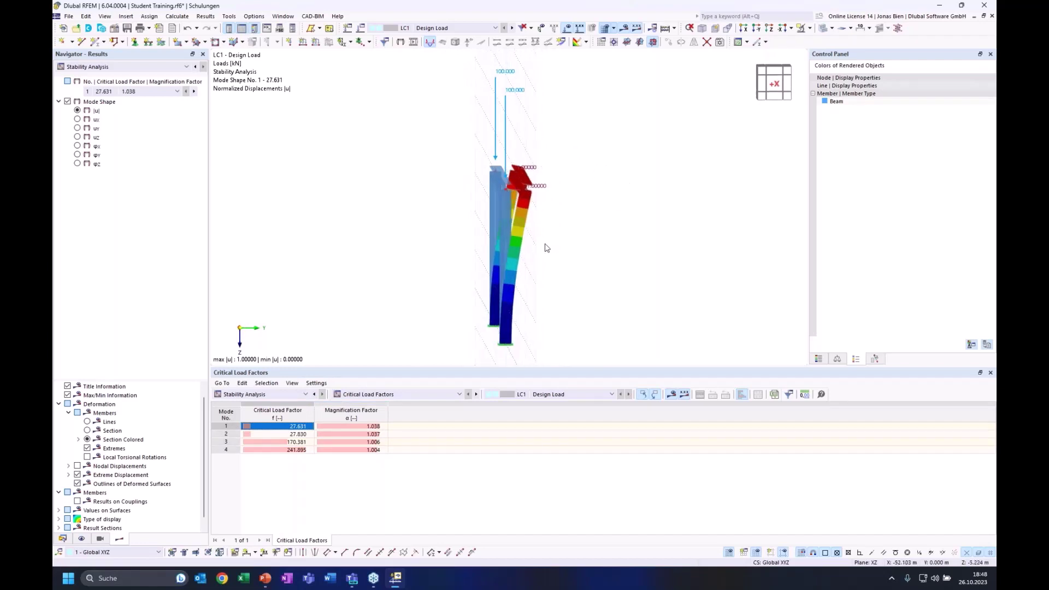
{"action": "middle_click_drag", "start_coordinate": [545, 248], "coordinate": [512, 220], "text": "ctrl"}
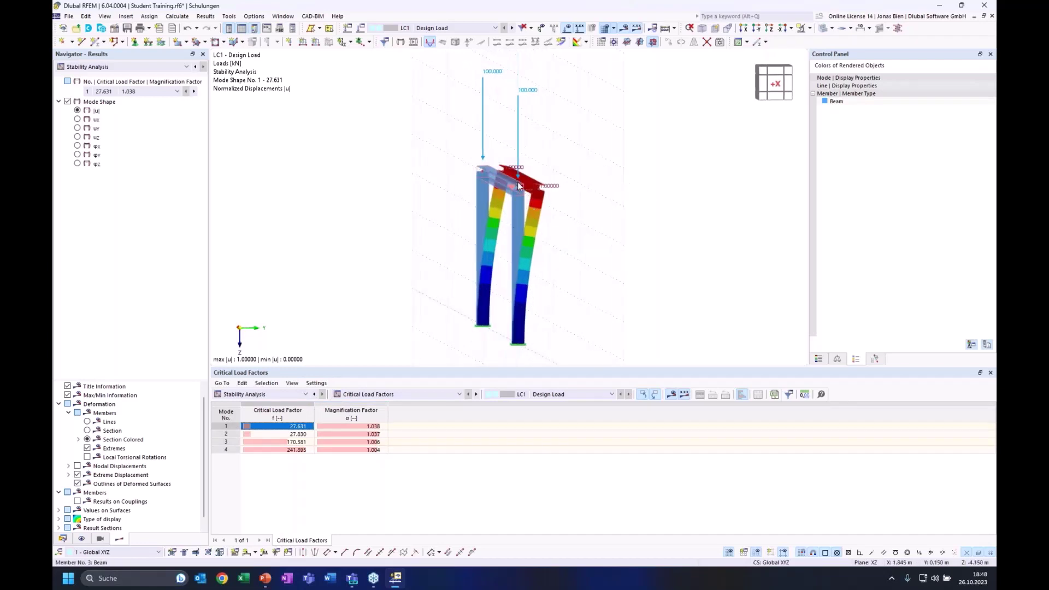
- Examine the portal frame's buckling shapes for modes 1, 2 and 3, ending with mode 3 viewed along the Y axis
{"action": "mouse_move", "coordinate": [597, 204]}
{"action": "middle_mouse_down", "text": "ctrl"}
{"action": "mouse_move", "coordinate": [571, 205]}
{"action": "mouse_move", "coordinate": [511, 175]}
{"action": "middle_mouse_up", "text": "ctrl"}
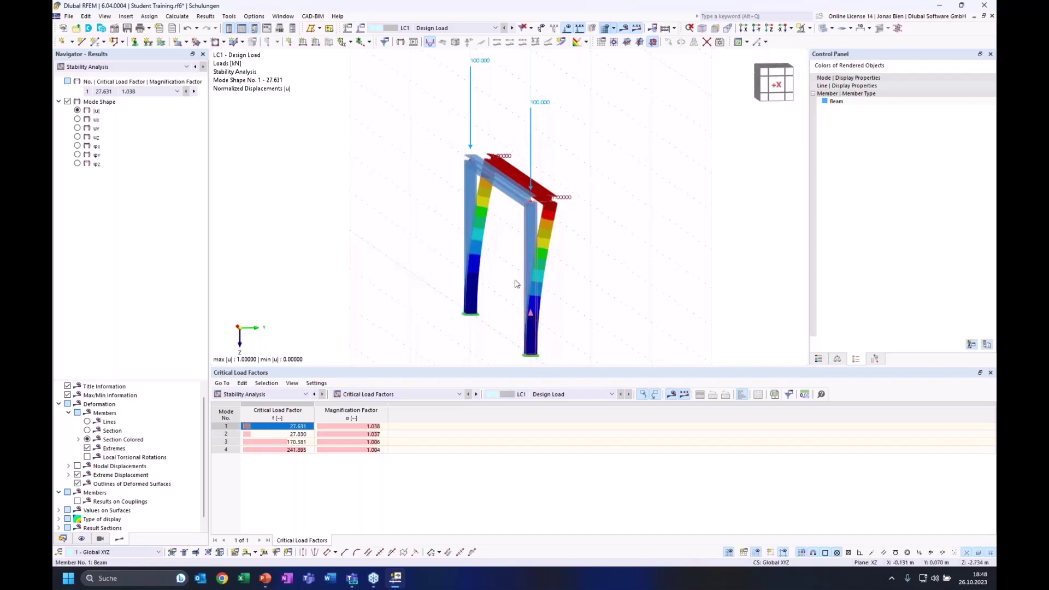
{"action": "middle_click_drag", "start_coordinate": [539, 233], "coordinate": [543, 247], "text": "ctrl"}
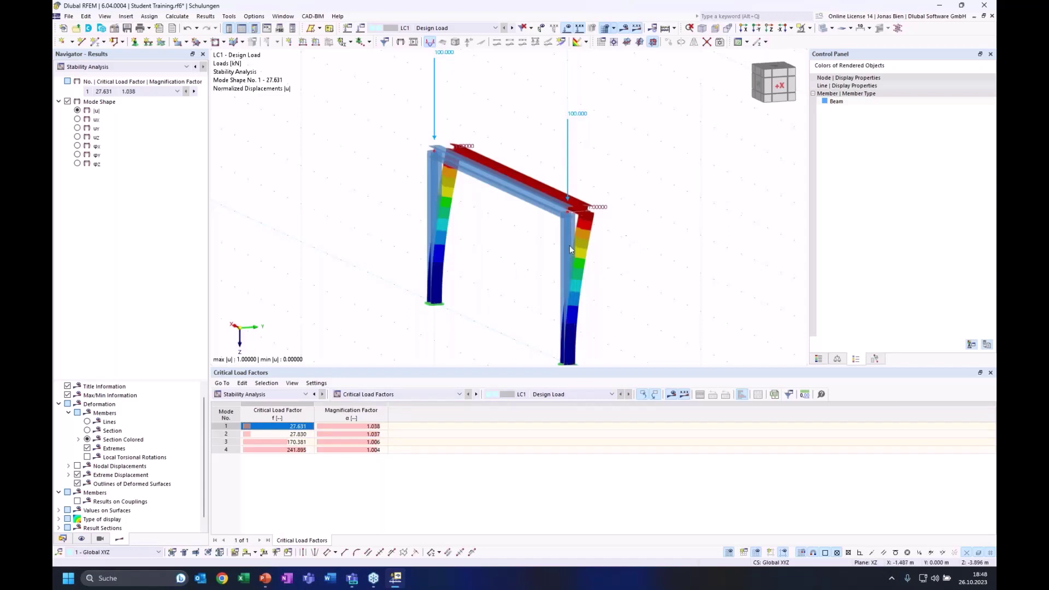
{"action": "key", "text": "Down"}
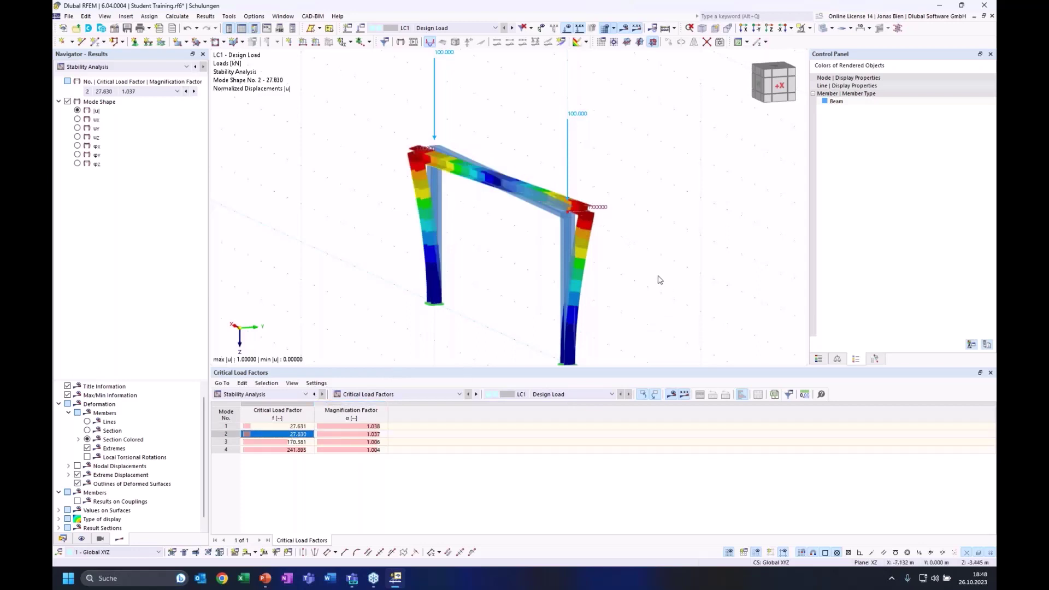
{"action": "mouse_move", "coordinate": [659, 279]}
{"action": "middle_mouse_down", "text": "ctrl"}
{"action": "mouse_move", "coordinate": [644, 300]}
{"action": "mouse_move", "coordinate": [677, 297]}
{"action": "mouse_move", "coordinate": [693, 240]}
{"action": "mouse_move", "coordinate": [717, 270]}
{"action": "mouse_move", "coordinate": [688, 264]}
{"action": "mouse_move", "coordinate": [601, 281]}
{"action": "mouse_move", "coordinate": [650, 265]}
{"action": "middle_mouse_up", "text": "ctrl"}
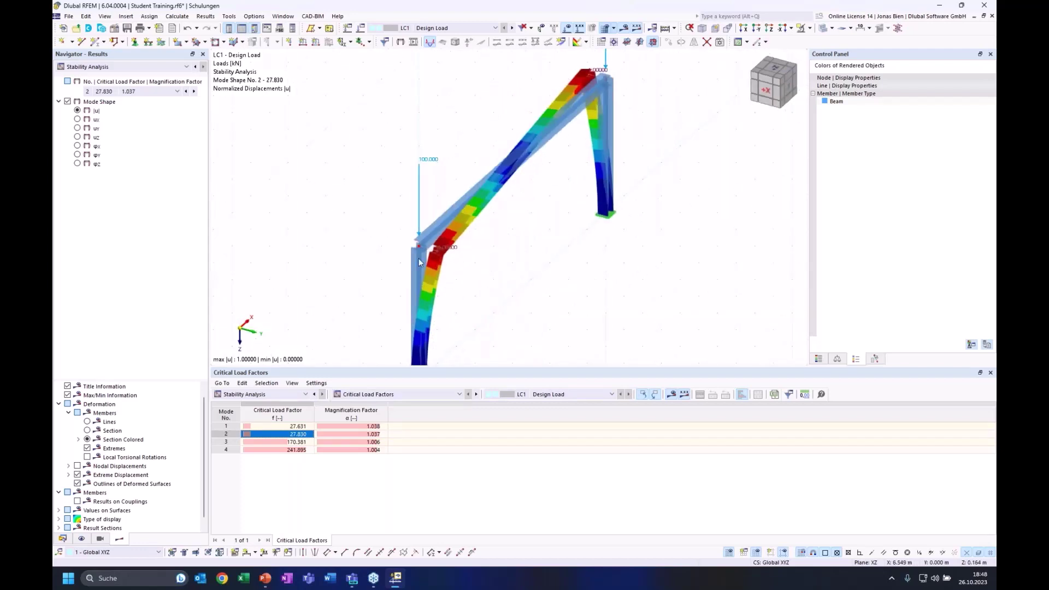
{"action": "middle_click_drag", "start_coordinate": [582, 296], "coordinate": [570, 246], "text": "ctrl"}
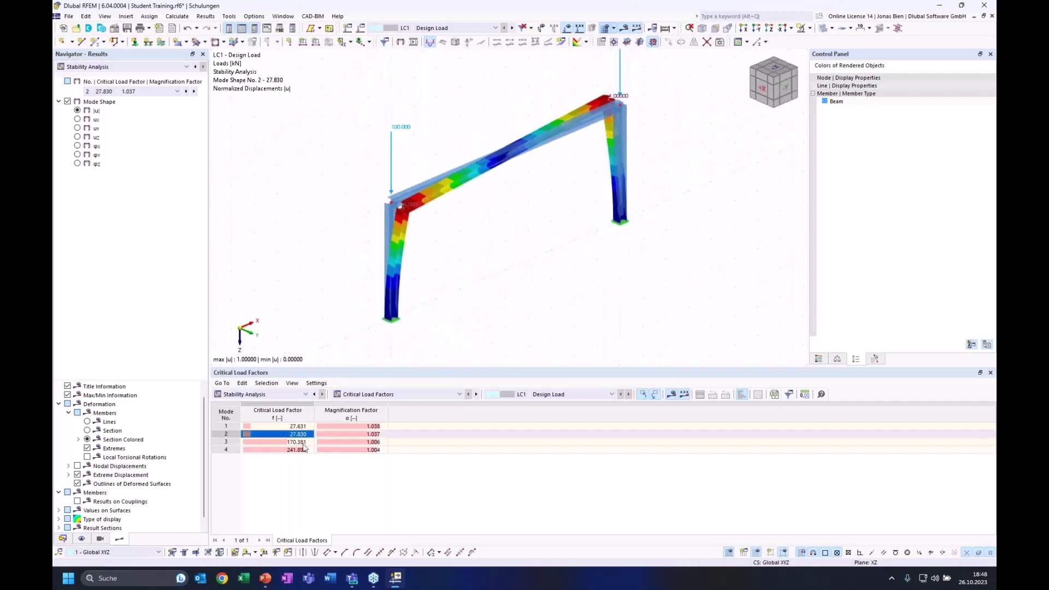
{"action": "left_click", "coordinate": [295, 442]}
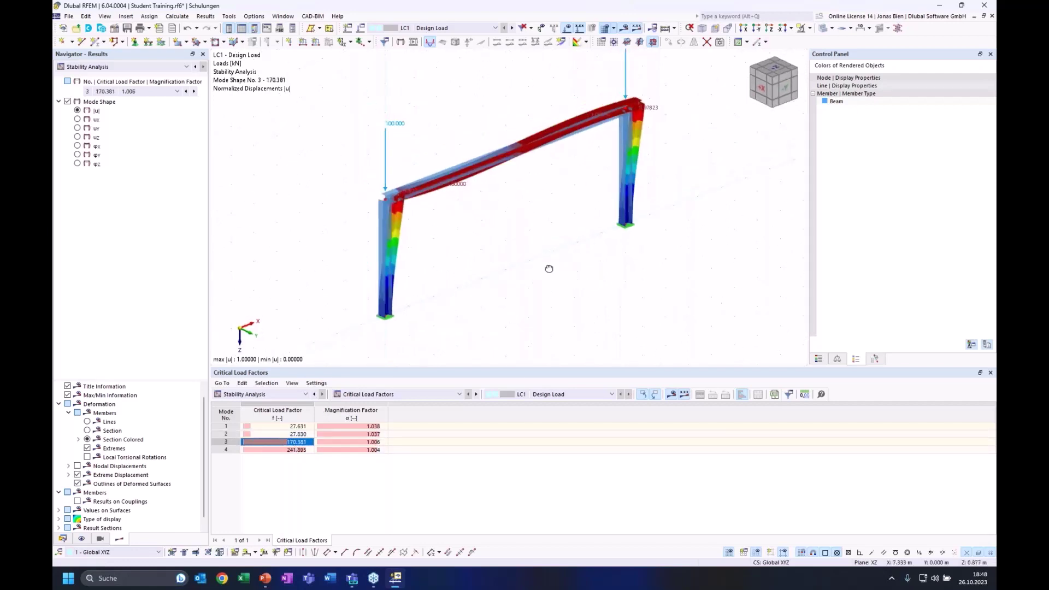
{"action": "left_click", "coordinate": [770, 96]}
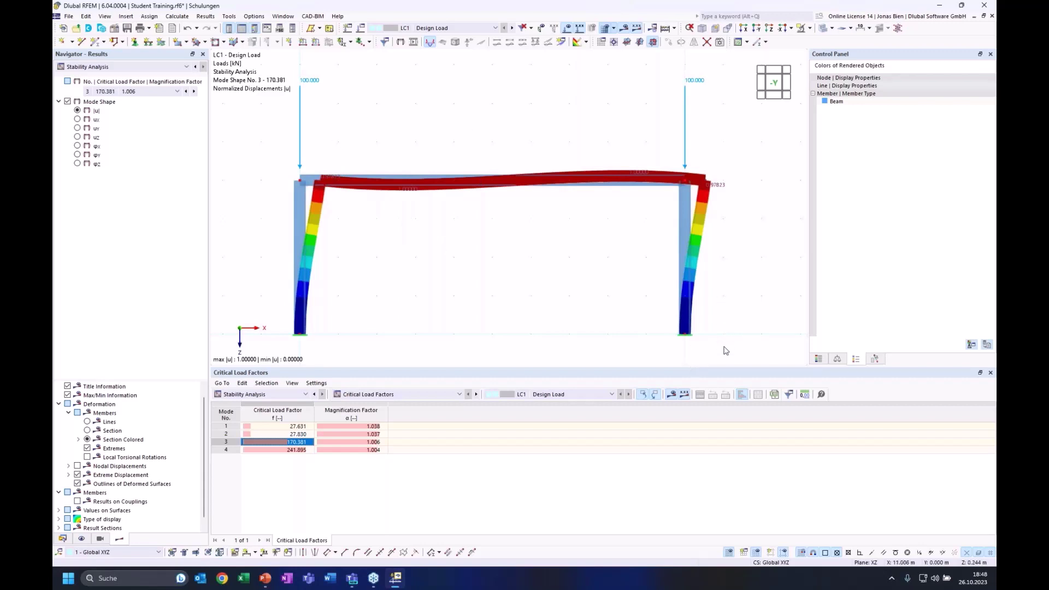
- Delete the second column and the connecting beam, and display the remaining column's LC1 stability analysis results
{"action": "left_click_drag", "start_coordinate": [728, 352], "coordinate": [617, 212]}
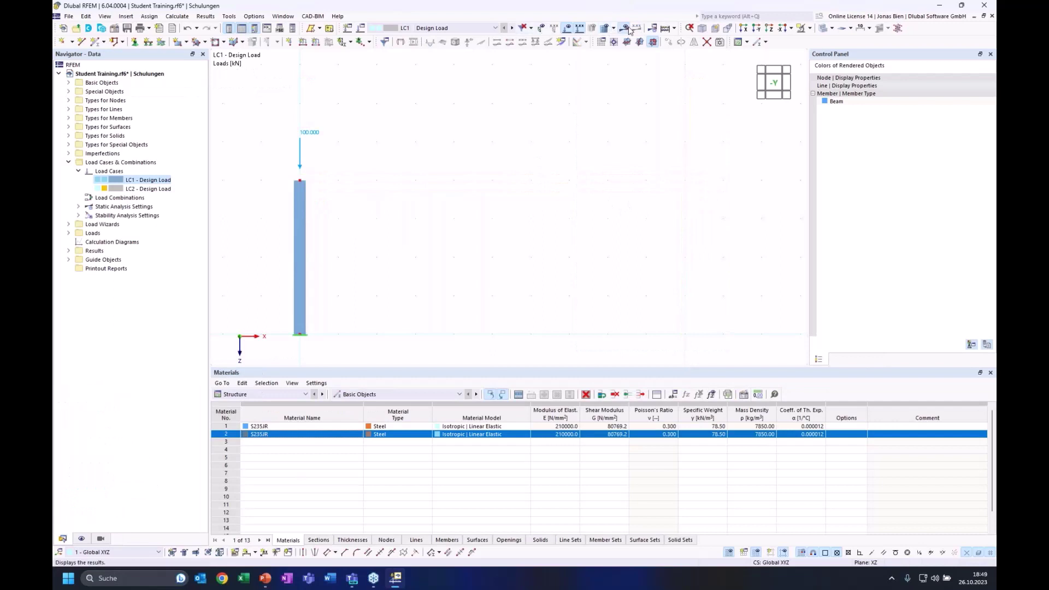
{"action": "left_click", "coordinate": [626, 29]}
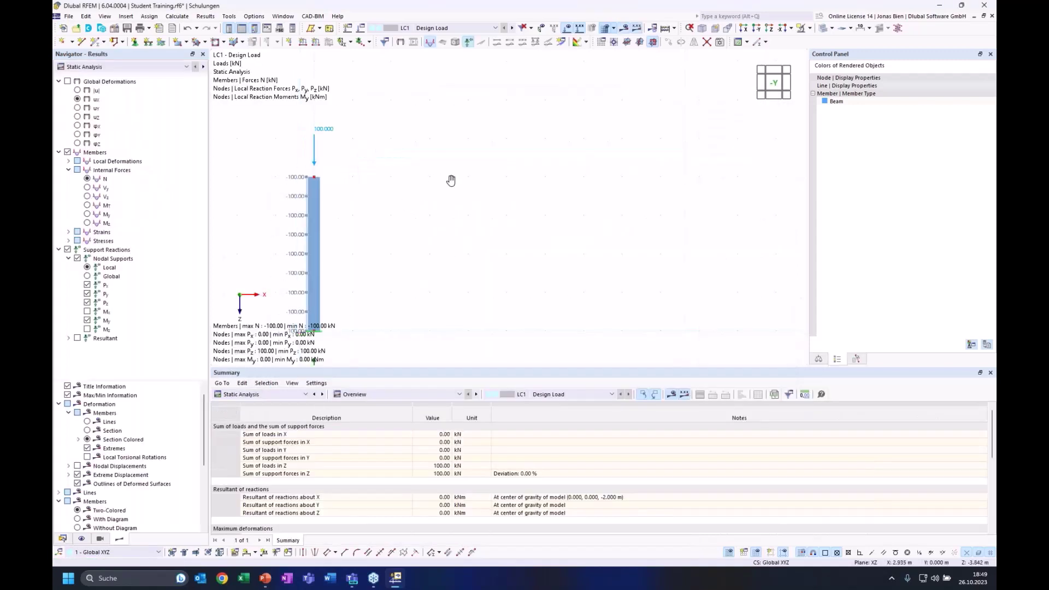
{"action": "middle_click_drag", "start_coordinate": [450, 180], "coordinate": [590, 152]}
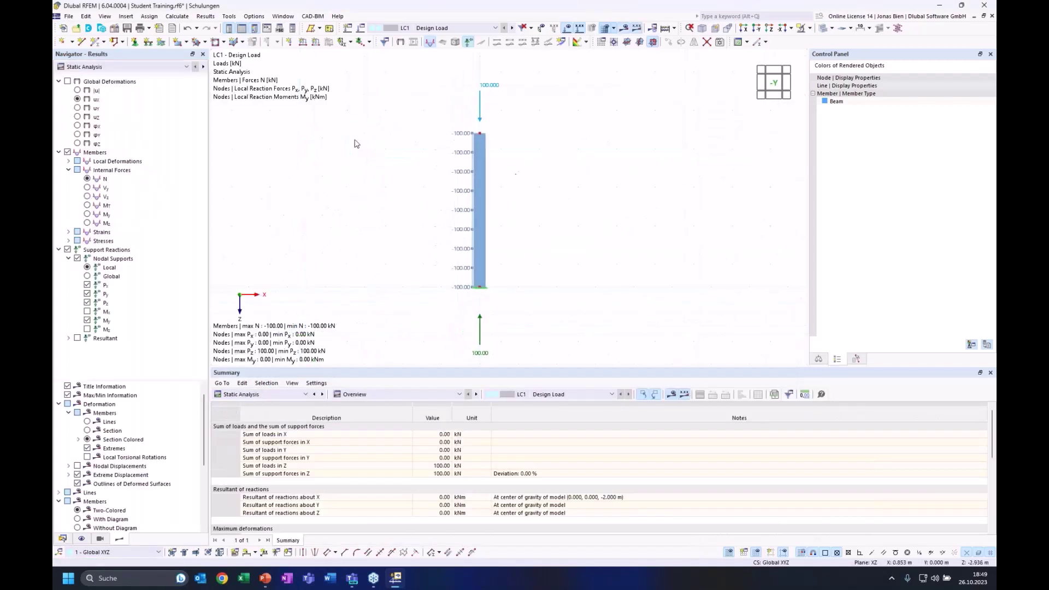
{"action": "left_click", "coordinate": [109, 66]}
{"action": "left_click", "coordinate": [98, 82]}
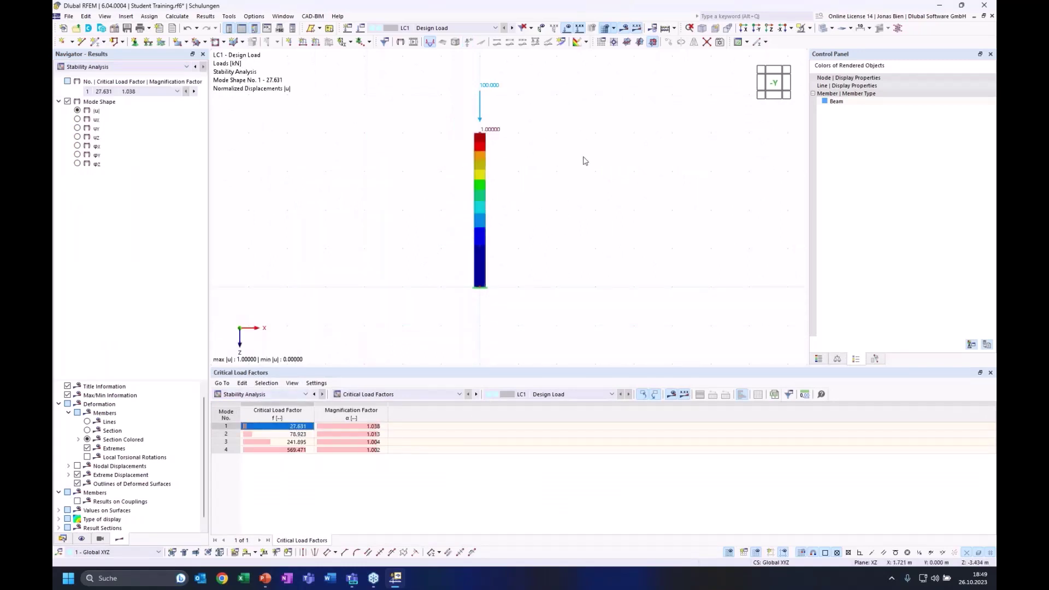
- Examine the single column's buckling shapes for modes 1 and 2 and its effective lengths and critical loads by member
{"action": "middle_click_drag", "start_coordinate": [585, 160], "coordinate": [613, 161], "text": "ctrl"}
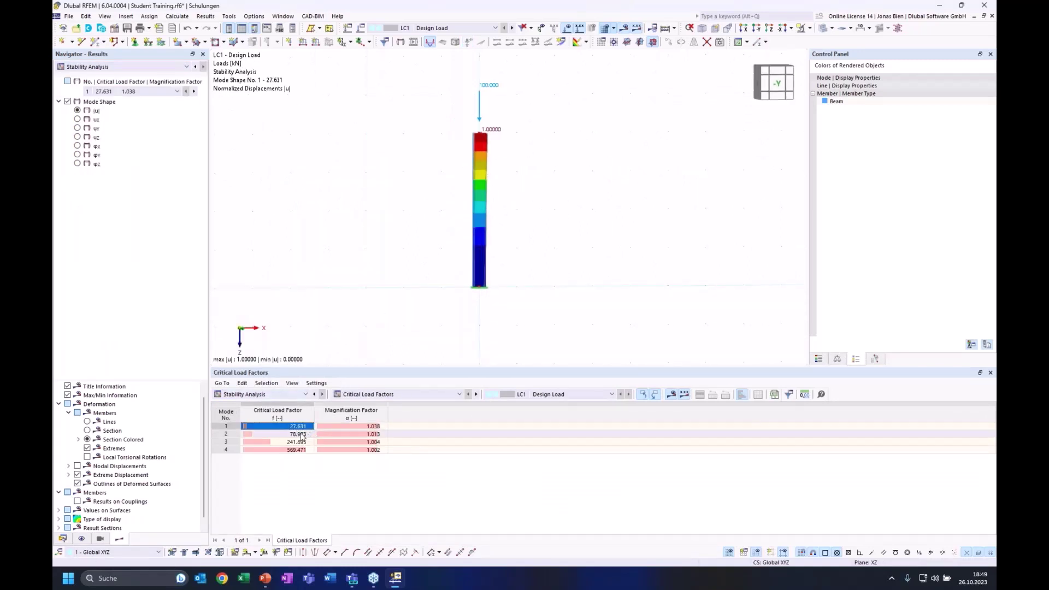
{"action": "middle_click_drag", "start_coordinate": [474, 228], "coordinate": [609, 220], "text": "ctrl"}
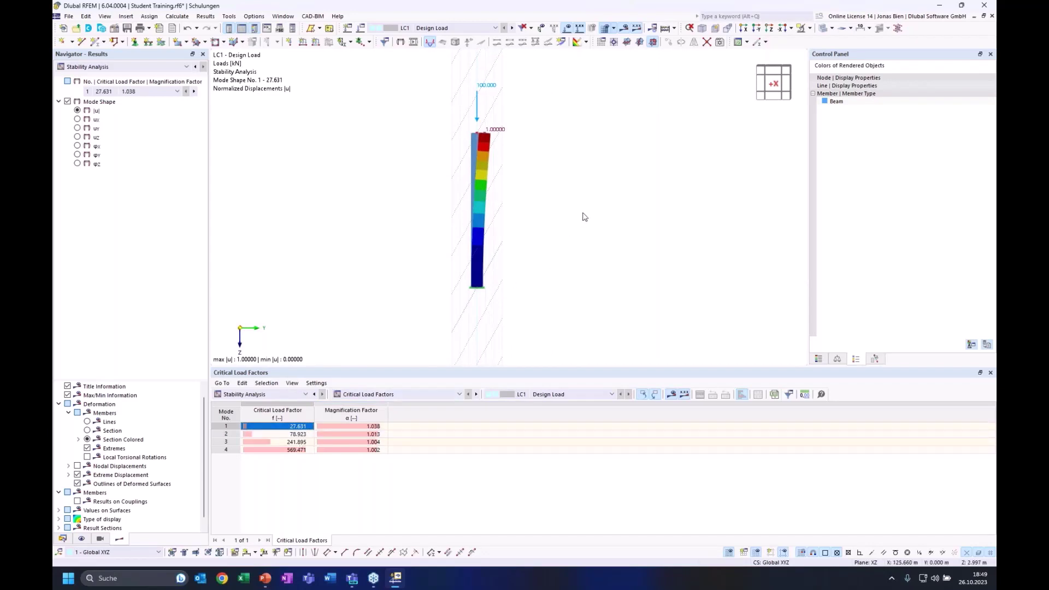
{"action": "left_click", "coordinate": [288, 435]}
{"action": "middle_click_drag", "start_coordinate": [550, 223], "coordinate": [387, 218]}
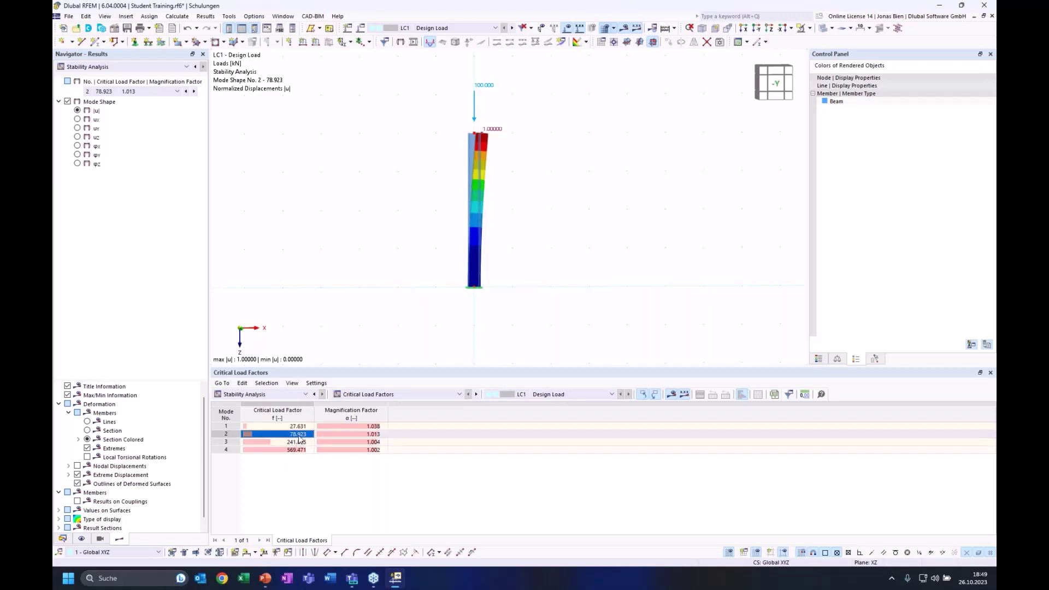
{"action": "left_click", "coordinate": [382, 394]}
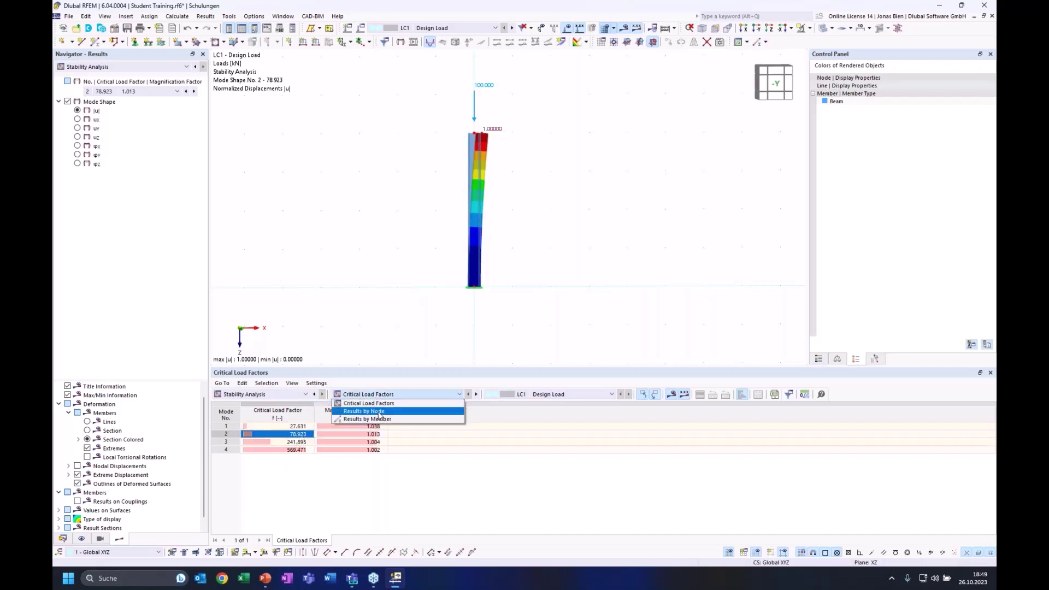
{"action": "left_click", "coordinate": [375, 419]}
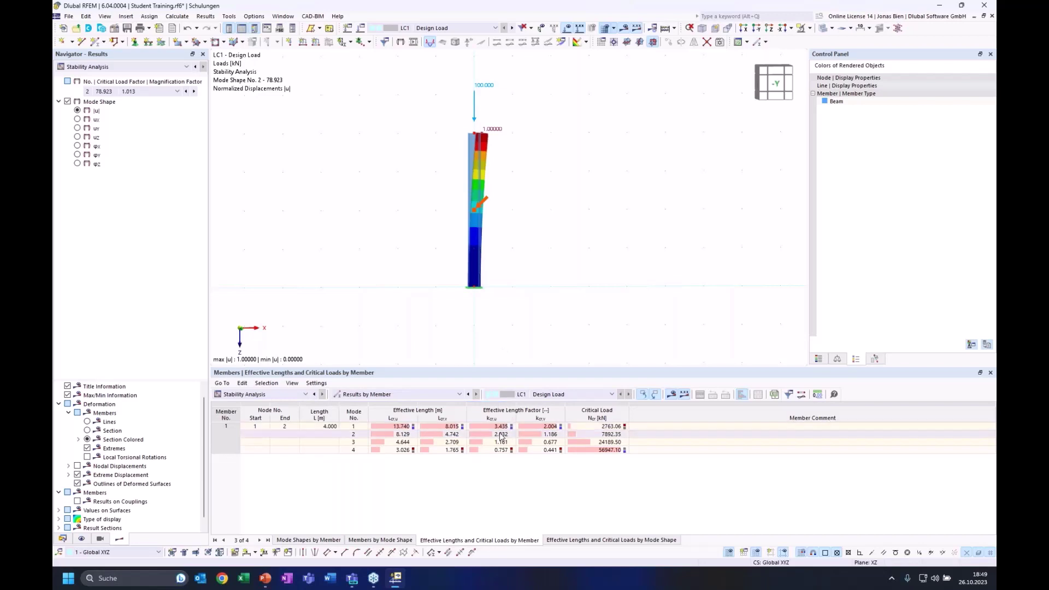
{"action": "left_click", "coordinate": [500, 434]}
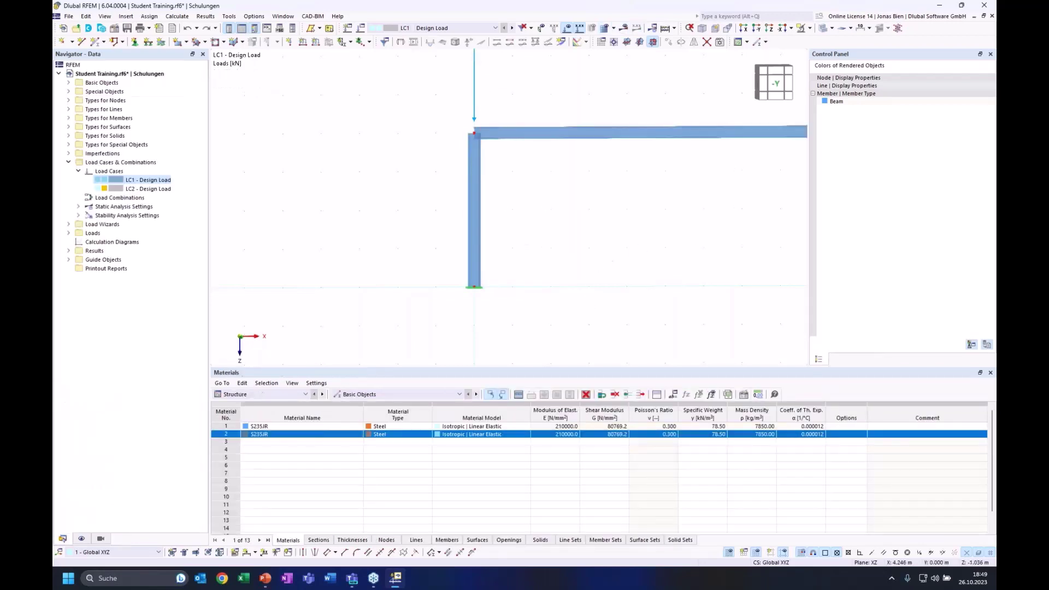
- Restore the deleted portal frame members and display the frame's stability analysis results with mode shape 3
{"action": "scroll", "coordinate": [607, 262], "scroll_direction": "down", "scroll_amount": 3}
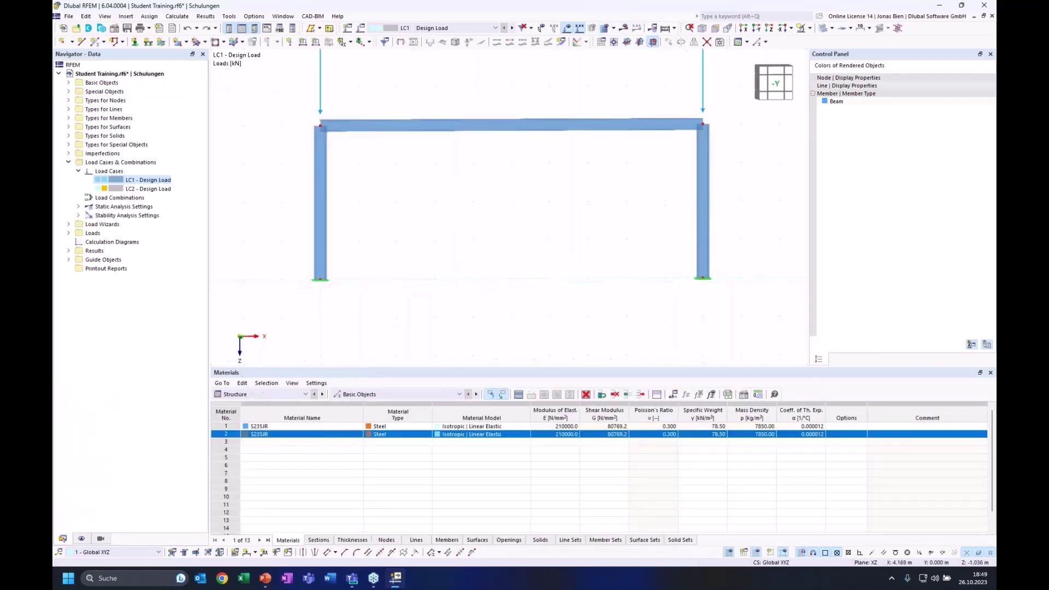
{"action": "middle_click_drag", "start_coordinate": [606, 262], "coordinate": [510, 261]}
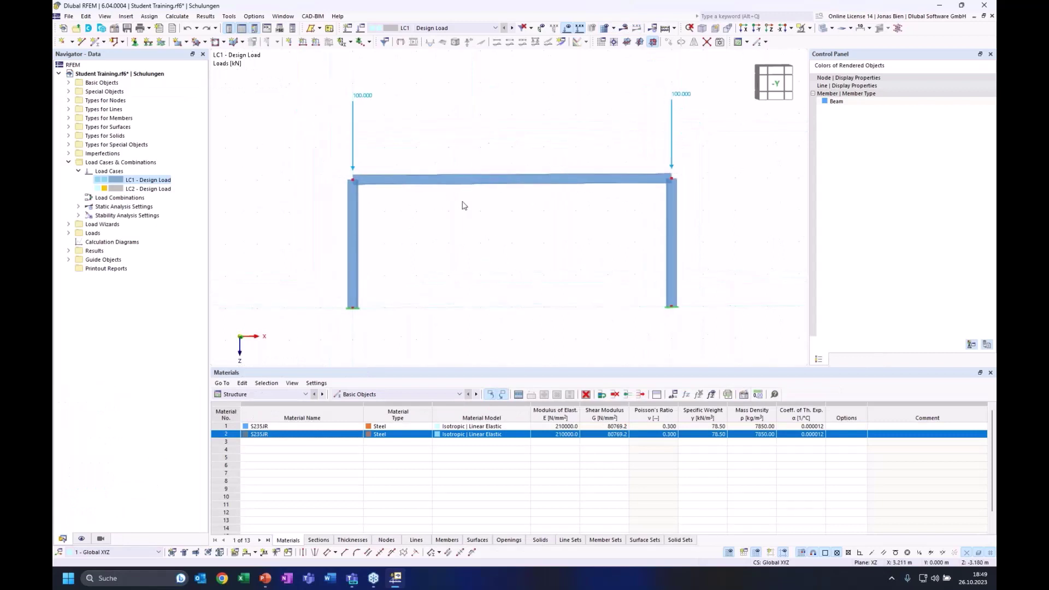
{"action": "left_click", "coordinate": [622, 29]}
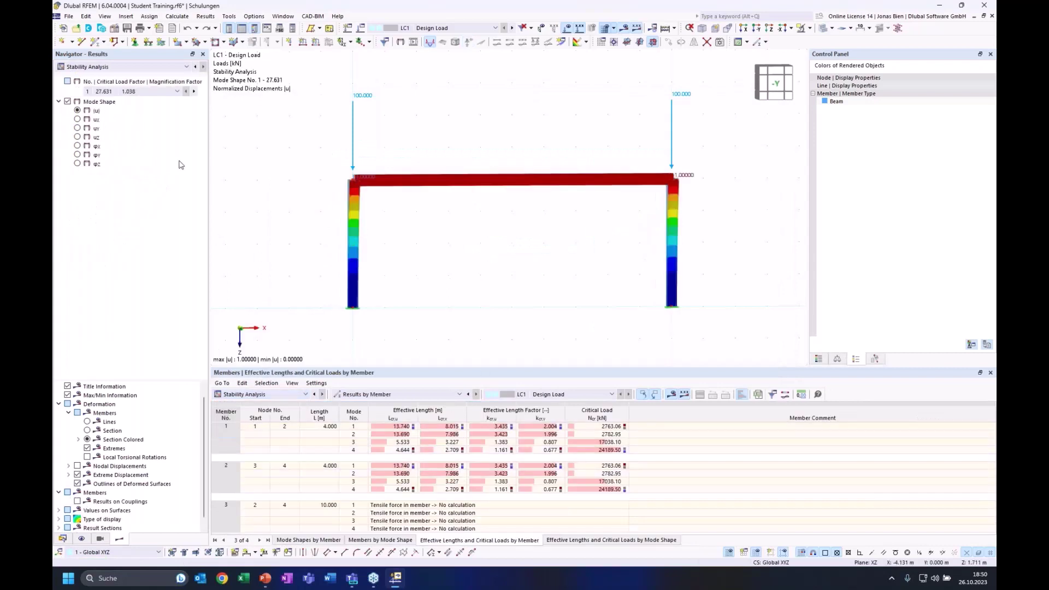
{"action": "left_click", "coordinate": [177, 92]}
{"action": "left_click", "coordinate": [109, 116]}
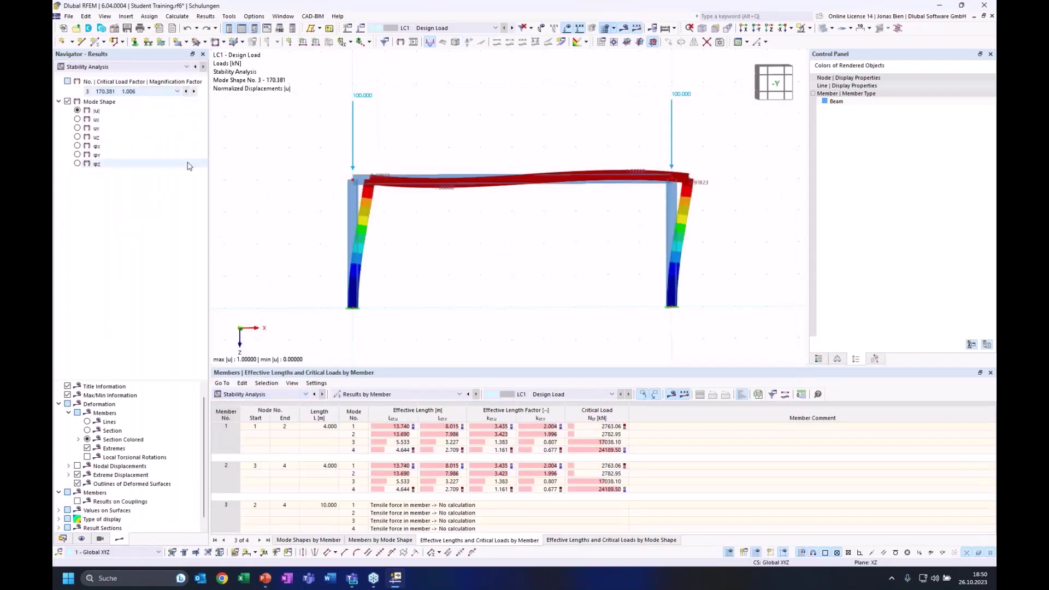
- Examine member 1's effective lengths and effective length factors for mode 3 alongside the frame's in-plane sway shape
{"action": "left_click", "coordinate": [256, 394]}
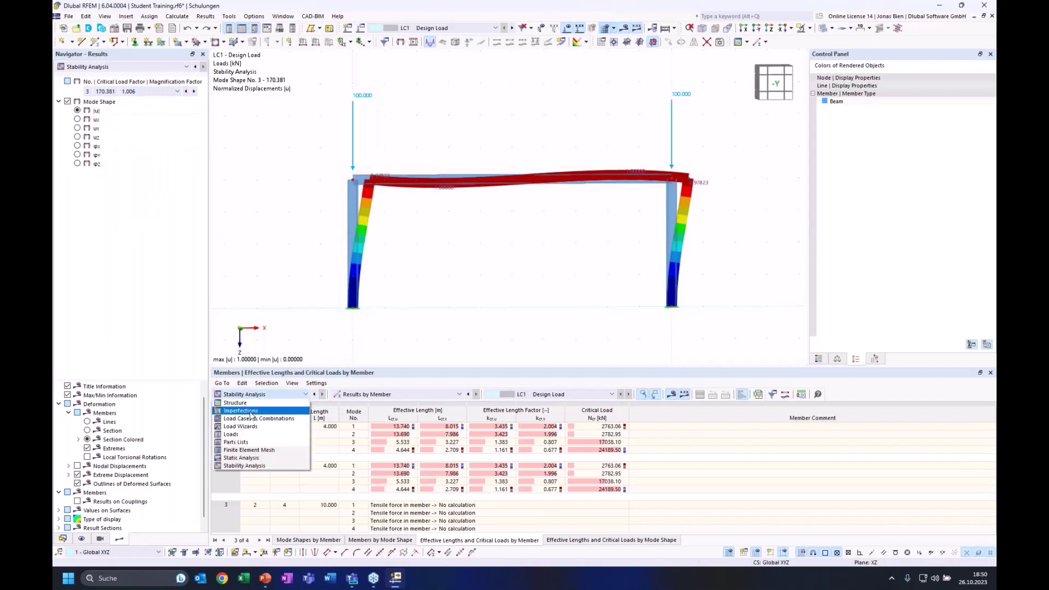
{"action": "left_click", "coordinate": [412, 243]}
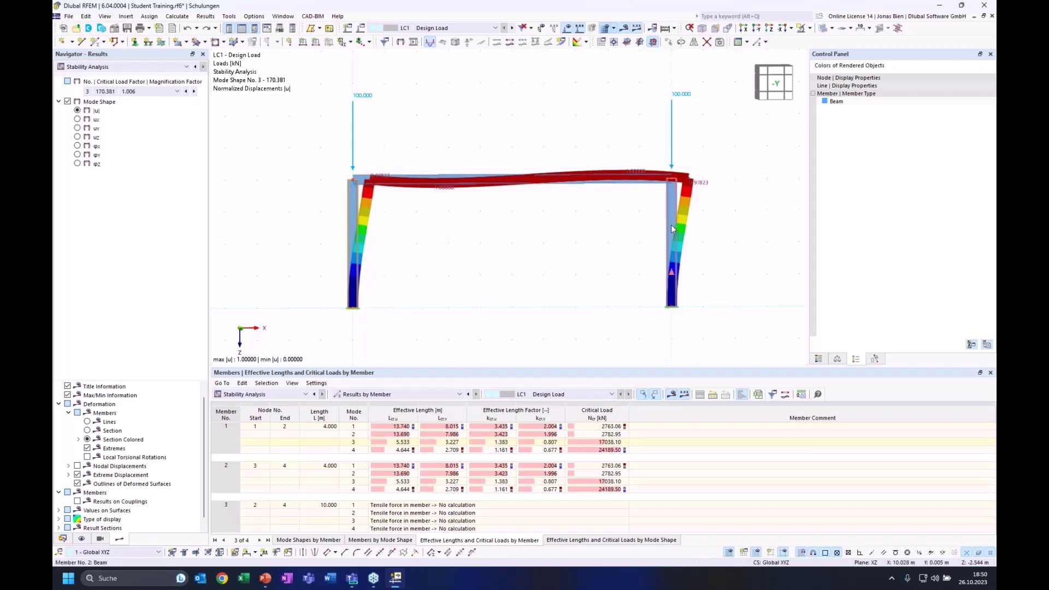
{"action": "left_click", "coordinate": [359, 443]}
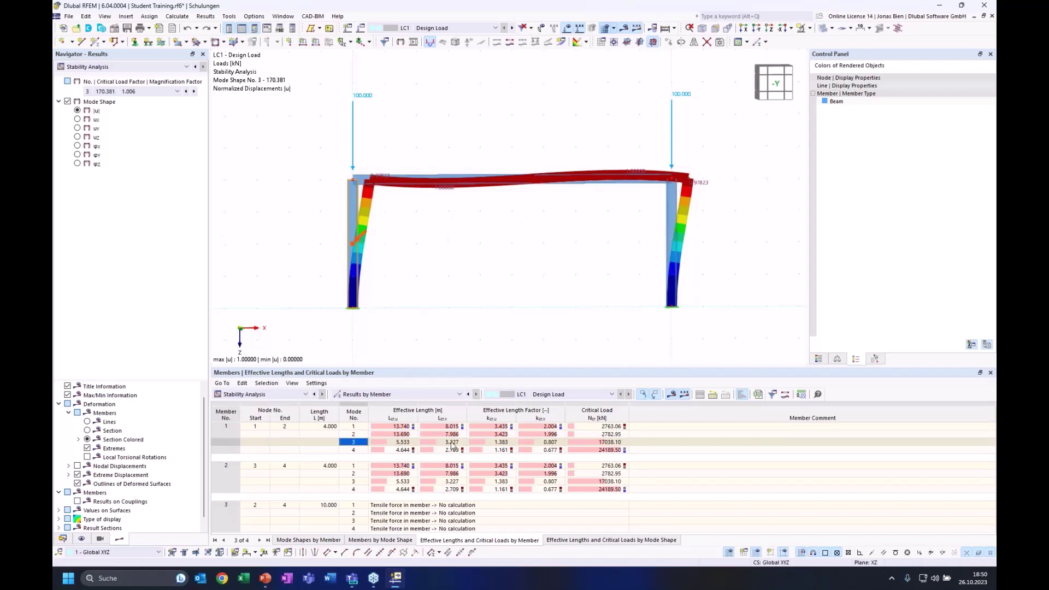
{"action": "left_click", "coordinate": [448, 442]}
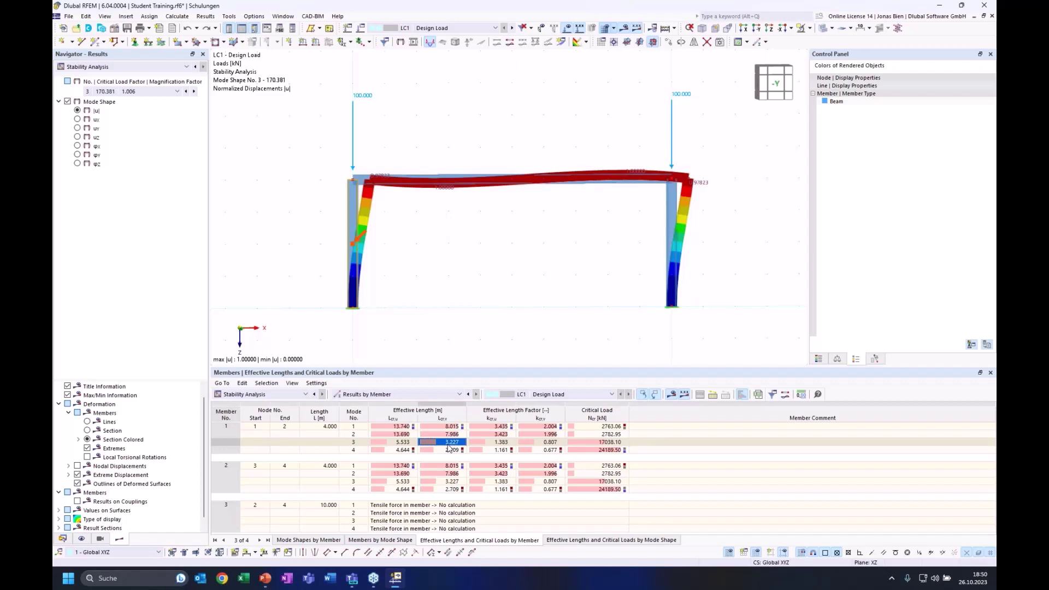
{"action": "left_click", "coordinate": [496, 443]}
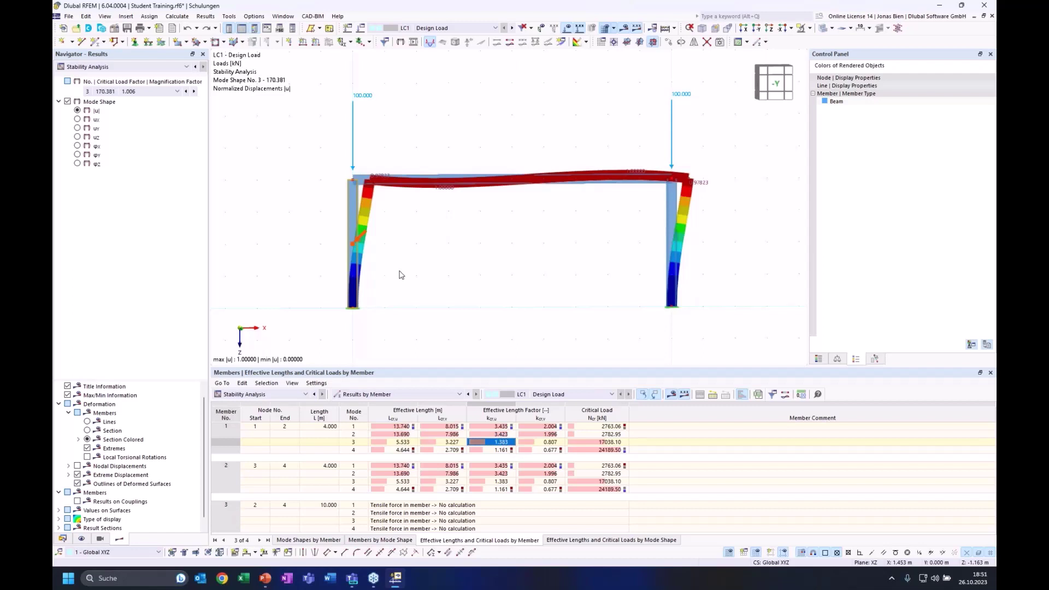
{"action": "middle_click_drag", "start_coordinate": [406, 270], "coordinate": [452, 273], "text": "ctrl"}
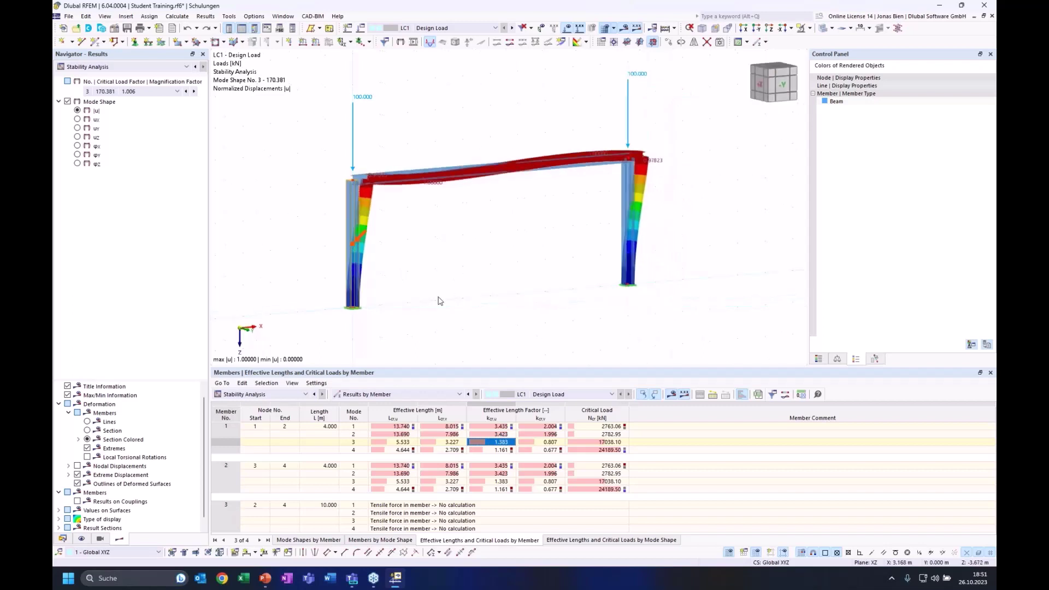
{"action": "middle_click_drag", "start_coordinate": [539, 241], "coordinate": [530, 285], "text": "ctrl"}
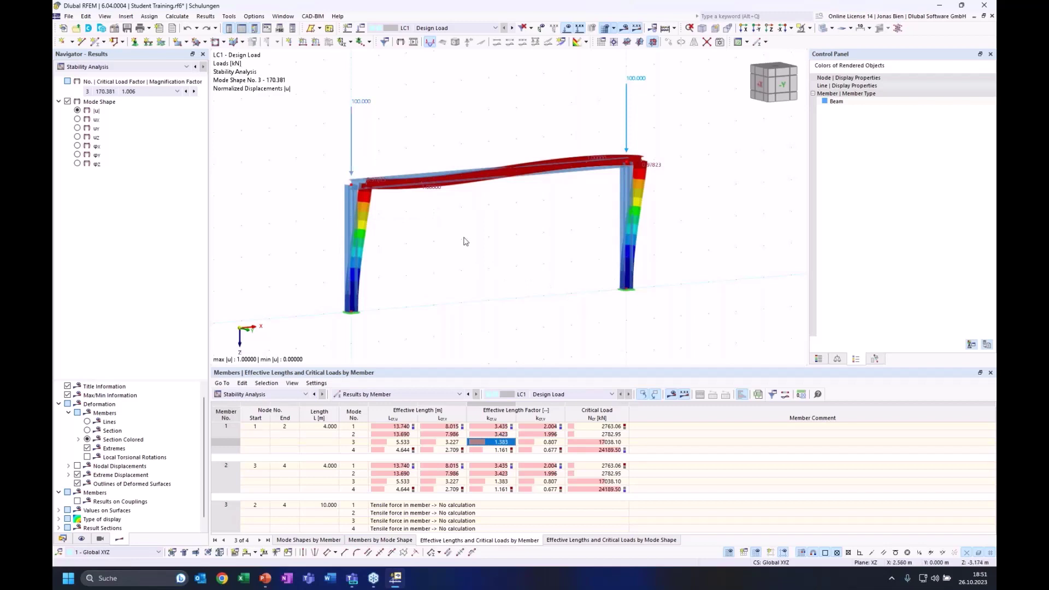
{"action": "middle_click_drag", "start_coordinate": [451, 269], "coordinate": [465, 275]}
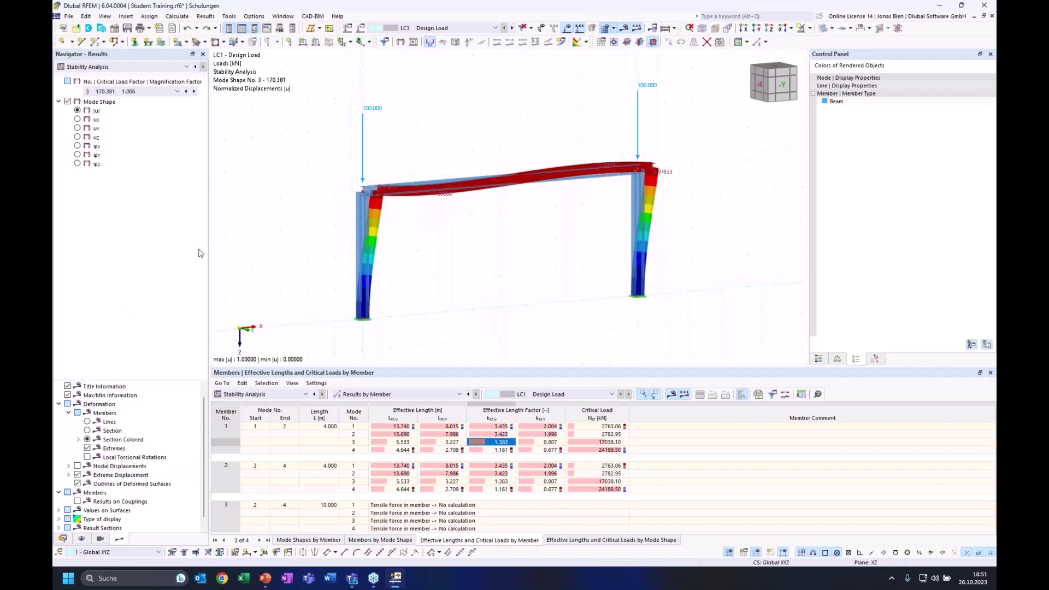
- Start assigning a nodal support and create a new nodal support type for it
{"action": "left_click", "coordinate": [135, 42]}
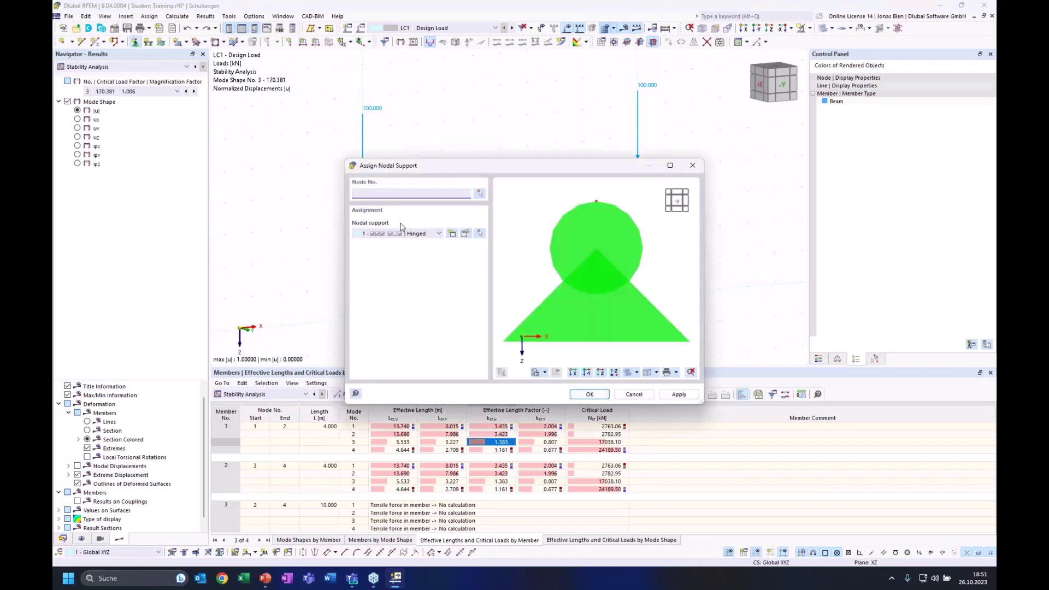
{"action": "left_click", "coordinate": [408, 235]}
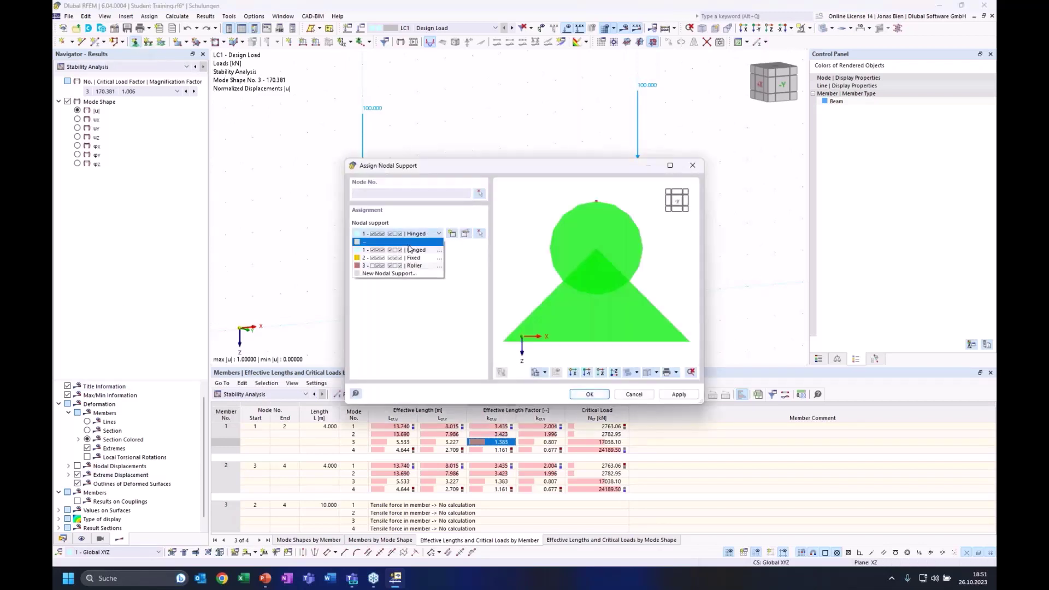
{"action": "left_click", "coordinate": [400, 278]}
{"action": "left_click", "coordinate": [452, 233]}
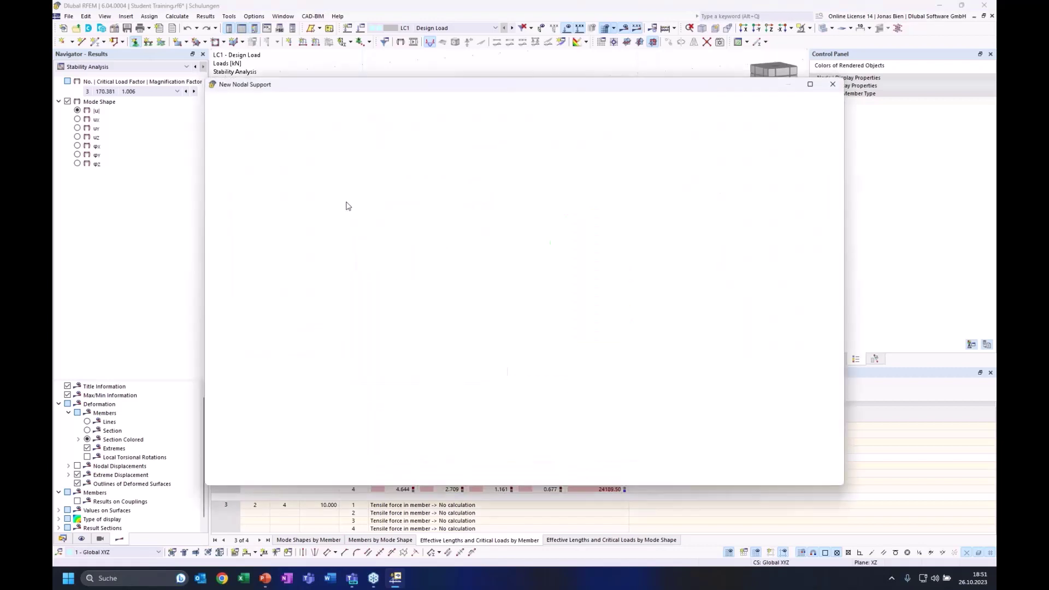
- Define the new nodal support to restrain only translation in Y, leaving the other translations and all rotations free
{"action": "left_click", "coordinate": [327, 208]}
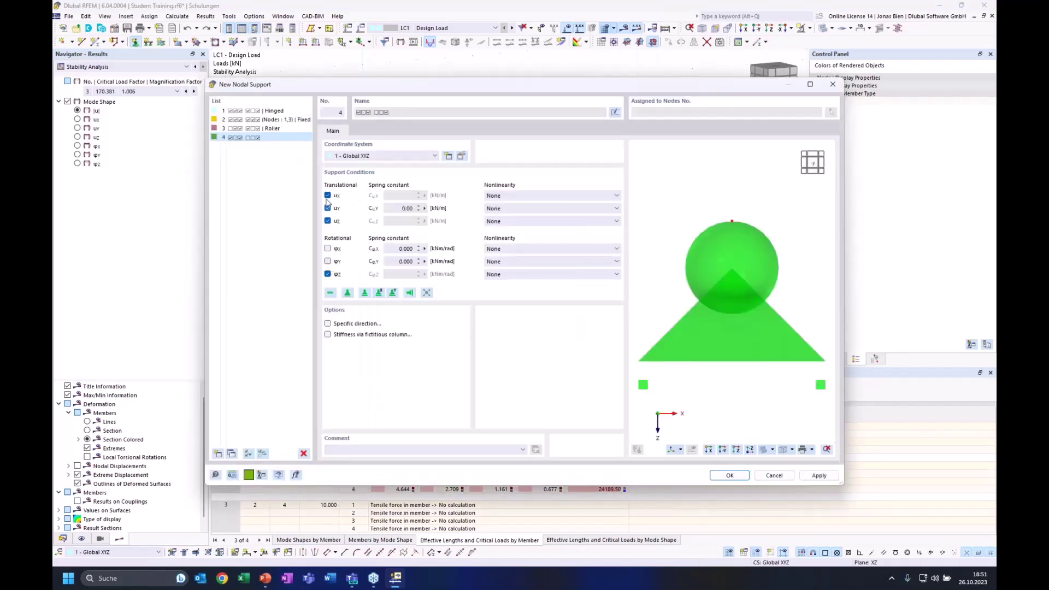
{"action": "left_click_drag", "start_coordinate": [361, 85], "coordinate": [479, 105]}
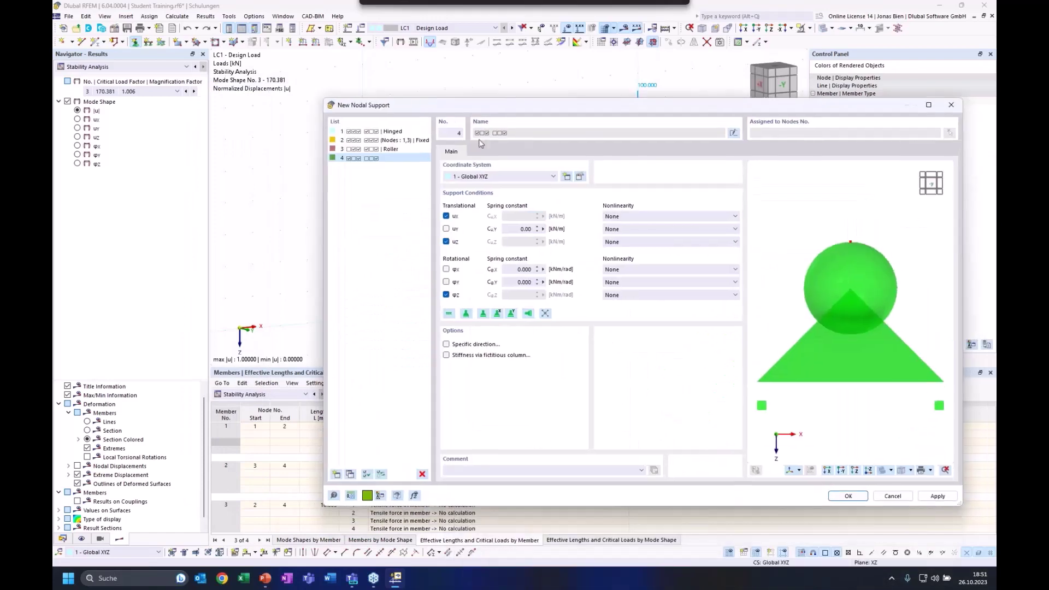
{"action": "left_click", "coordinate": [445, 229]}
{"action": "left_click", "coordinate": [445, 216]}
{"action": "left_click", "coordinate": [446, 241]}
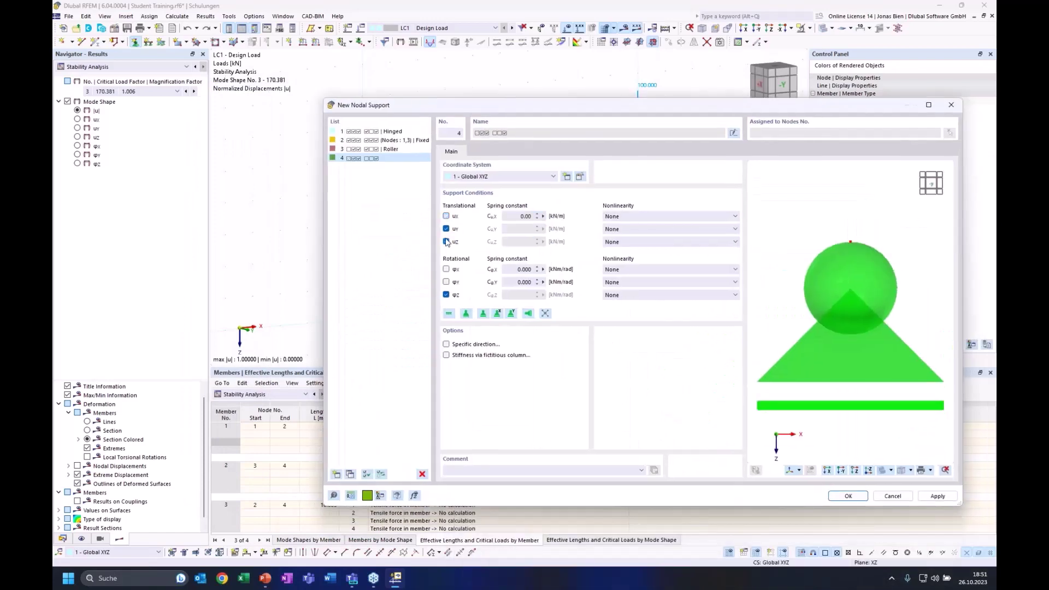
{"action": "left_click", "coordinate": [446, 294]}
{"action": "left_click", "coordinate": [847, 495]}
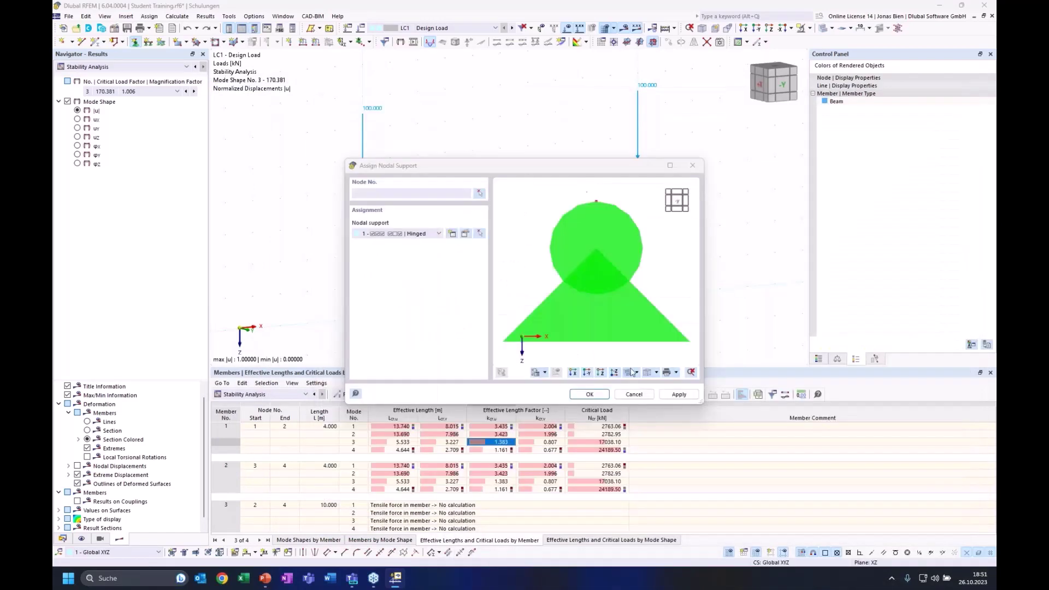
- Assign the lateral nodal support to nodes 2 and 4 at the tops of the frame's columns
{"action": "left_click", "coordinate": [479, 193]}
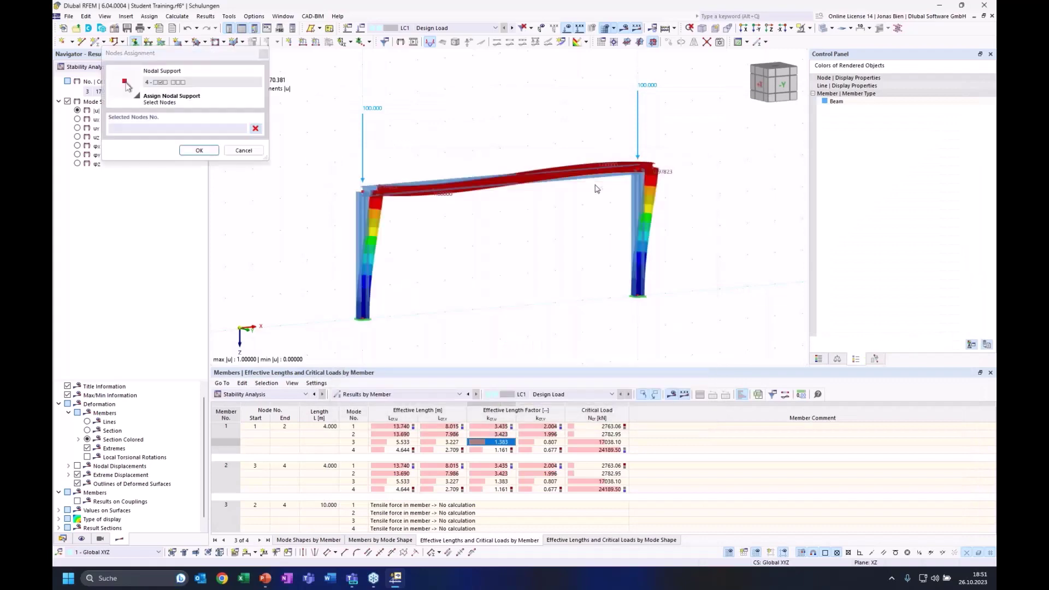
{"action": "left_click_drag", "start_coordinate": [703, 225], "coordinate": [303, 150]}
{"action": "left_click", "coordinate": [199, 151]}
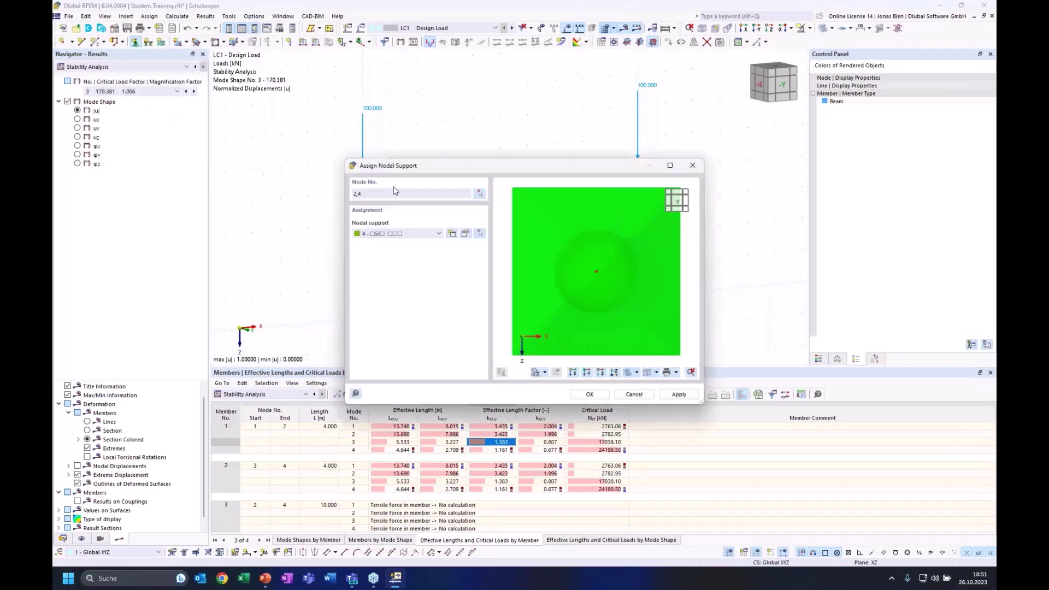
{"action": "left_click", "coordinate": [592, 394]}
- Calculate the laterally supported frame and display the critical load factors of its stability analysis for LC1
{"action": "middle_click_drag", "start_coordinate": [483, 267], "coordinate": [418, 204], "text": "ctrl"}
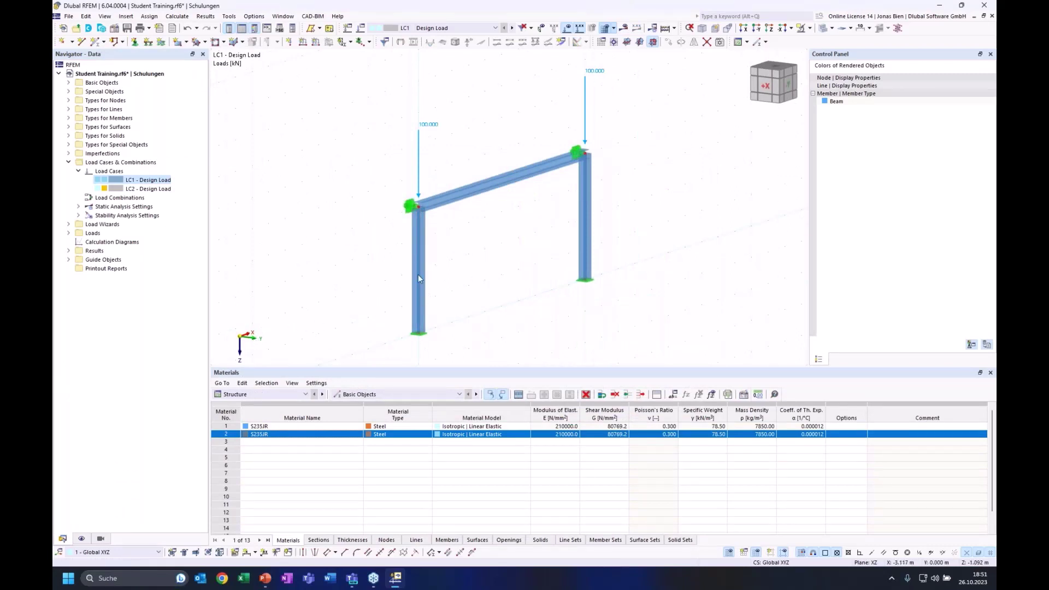
{"action": "left_click", "coordinate": [623, 28]}
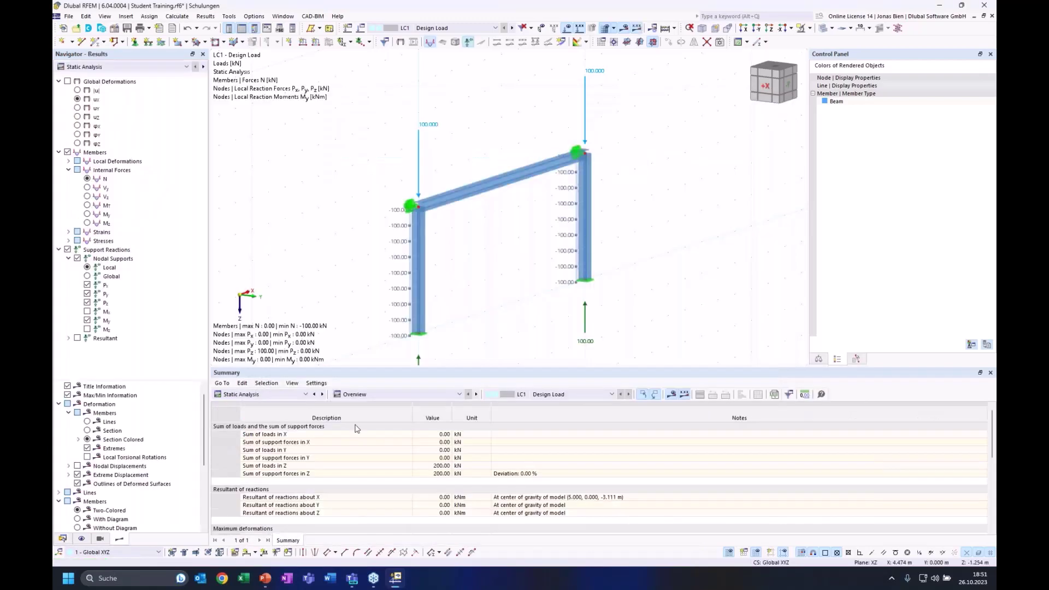
{"action": "left_click", "coordinate": [277, 395]}
{"action": "left_click", "coordinate": [264, 464]}
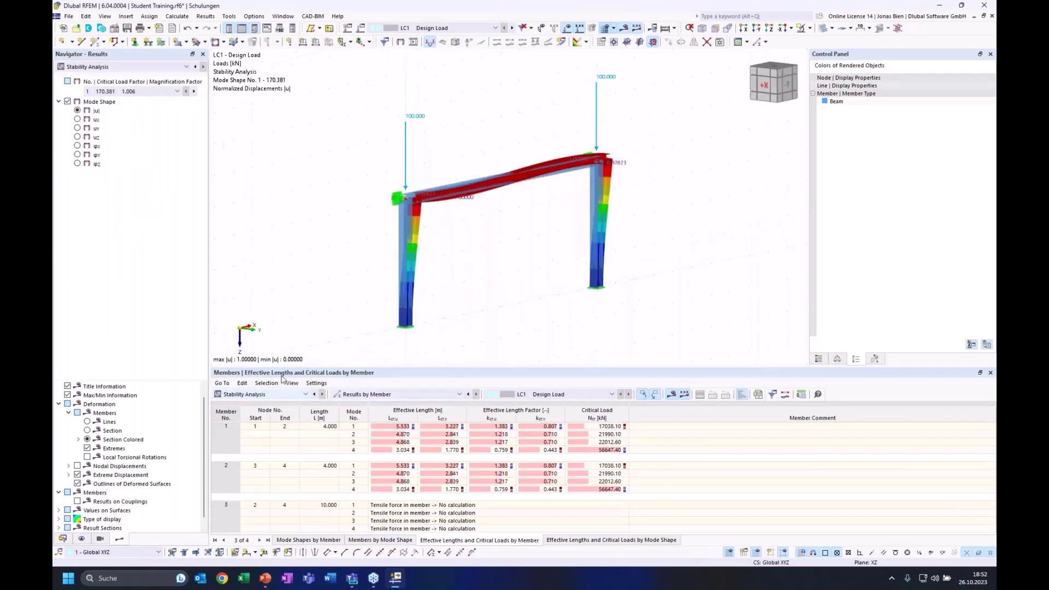
{"action": "left_click", "coordinate": [361, 408]}
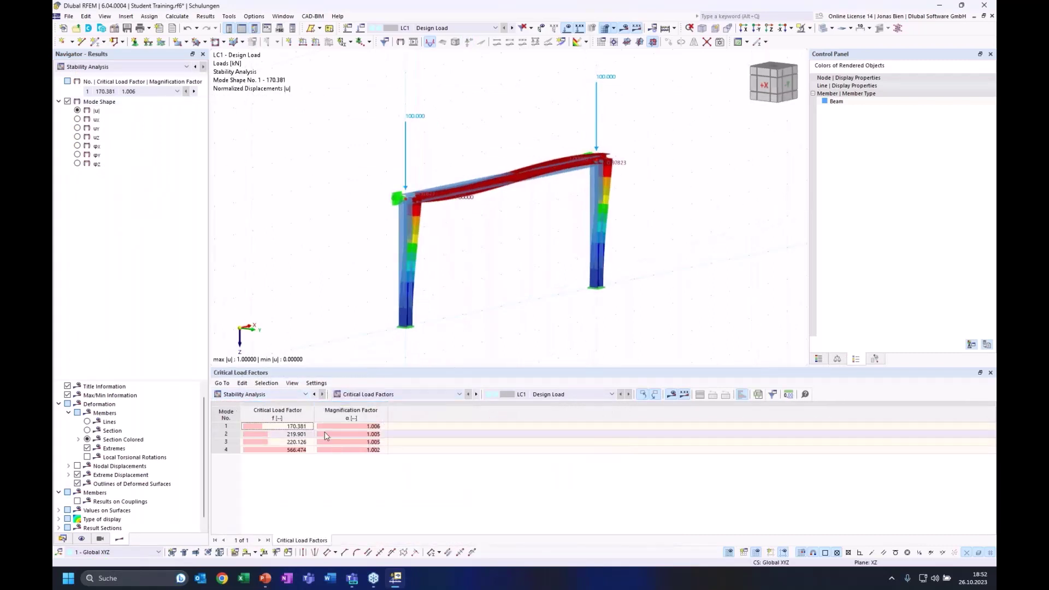
- Examine mode shapes 1 and 2 of the laterally supported frame through their critical load factors
{"action": "left_click", "coordinate": [297, 427]}
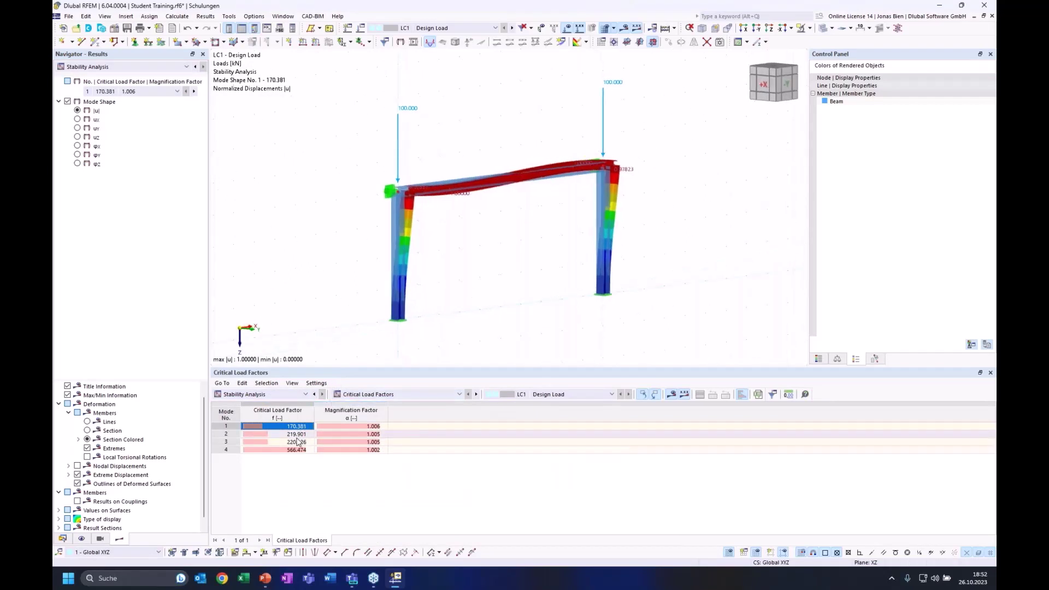
{"action": "middle_click_drag", "start_coordinate": [496, 277], "coordinate": [472, 241], "text": "ctrl"}
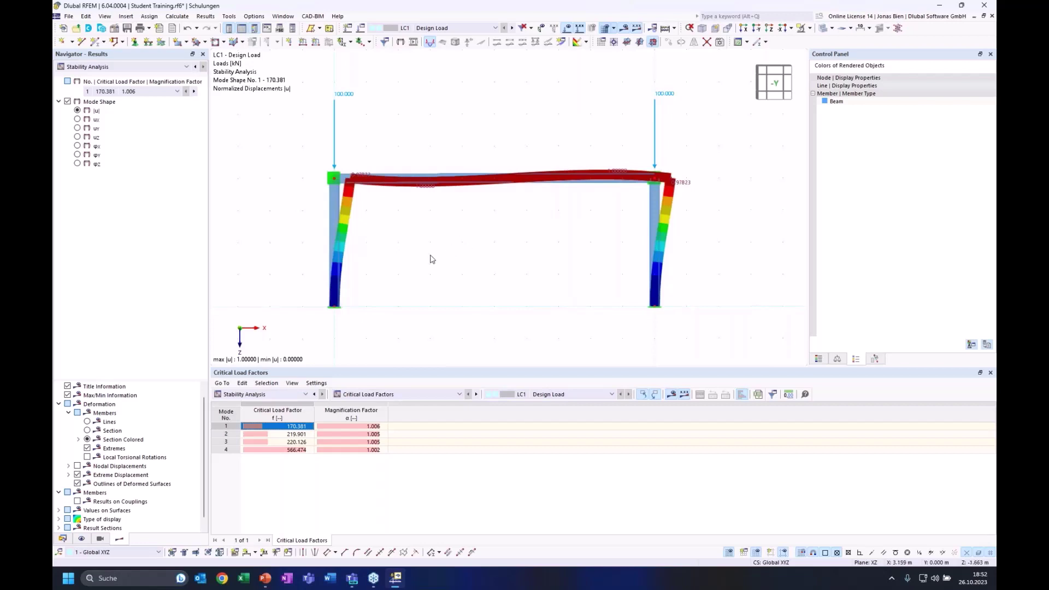
{"action": "middle_click_drag", "start_coordinate": [455, 266], "coordinate": [496, 268], "text": "ctrl"}
{"action": "left_click", "coordinate": [298, 434]}
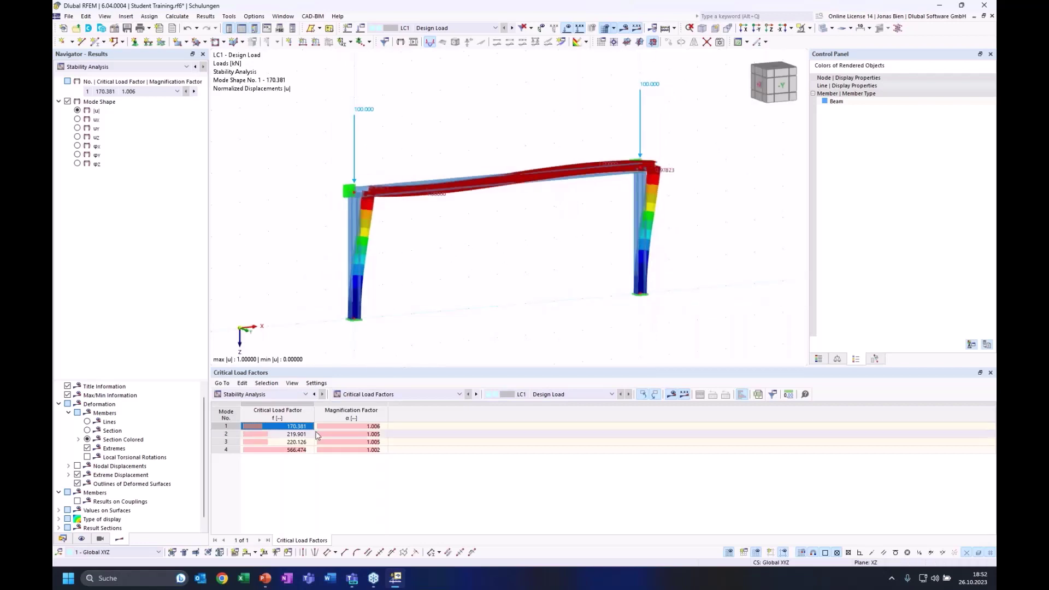
{"action": "middle_click_drag", "start_coordinate": [428, 282], "coordinate": [546, 276], "text": "ctrl"}
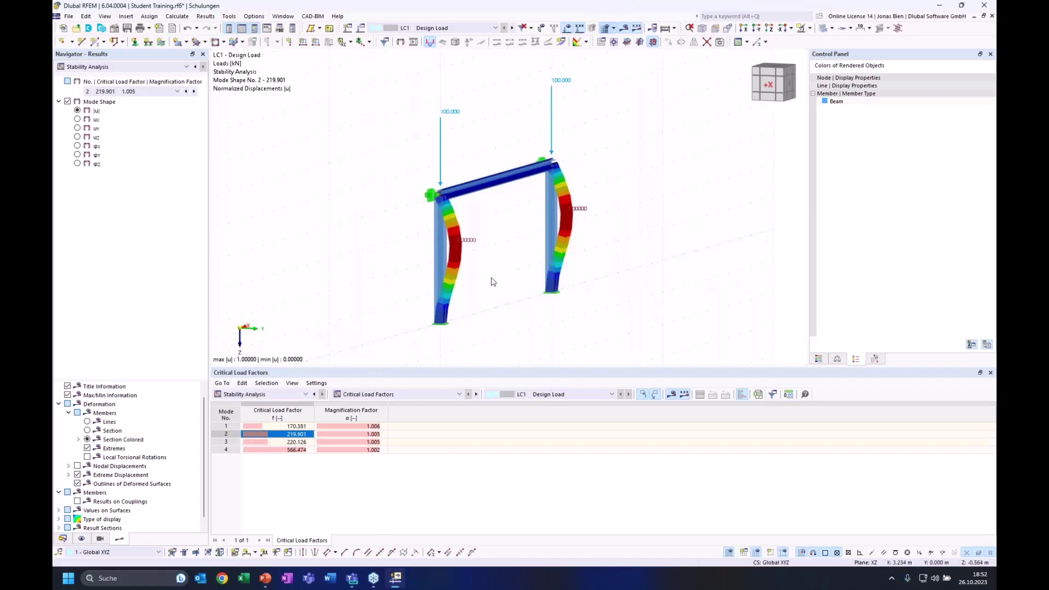
{"action": "middle_click_drag", "start_coordinate": [475, 284], "coordinate": [515, 257], "text": "ctrl"}
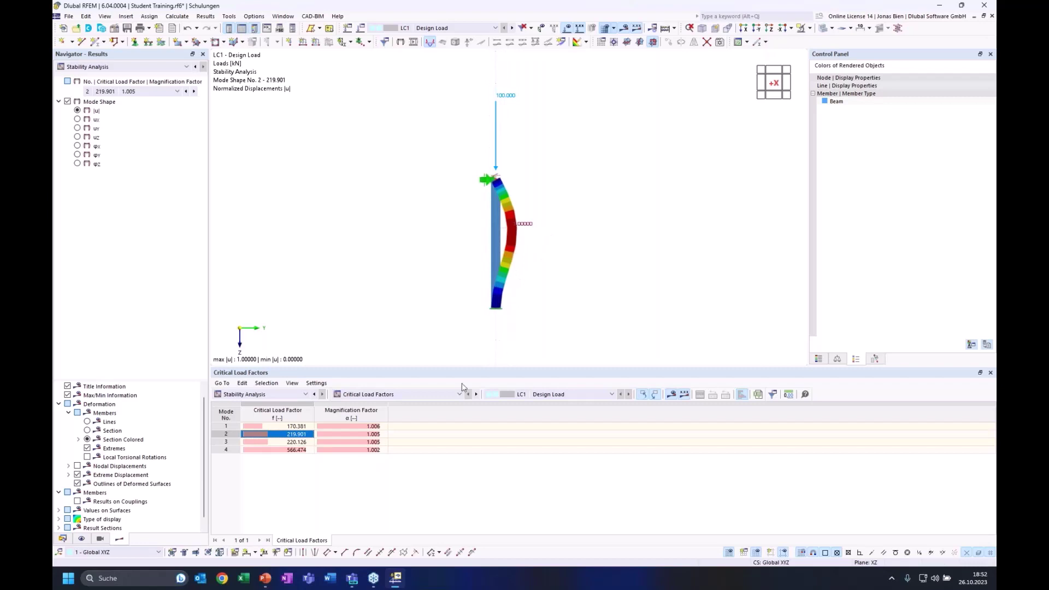
- Display the effective lengths and critical loads by member and check member 1's effective length factor for mode 2
{"action": "left_click", "coordinate": [389, 394]}
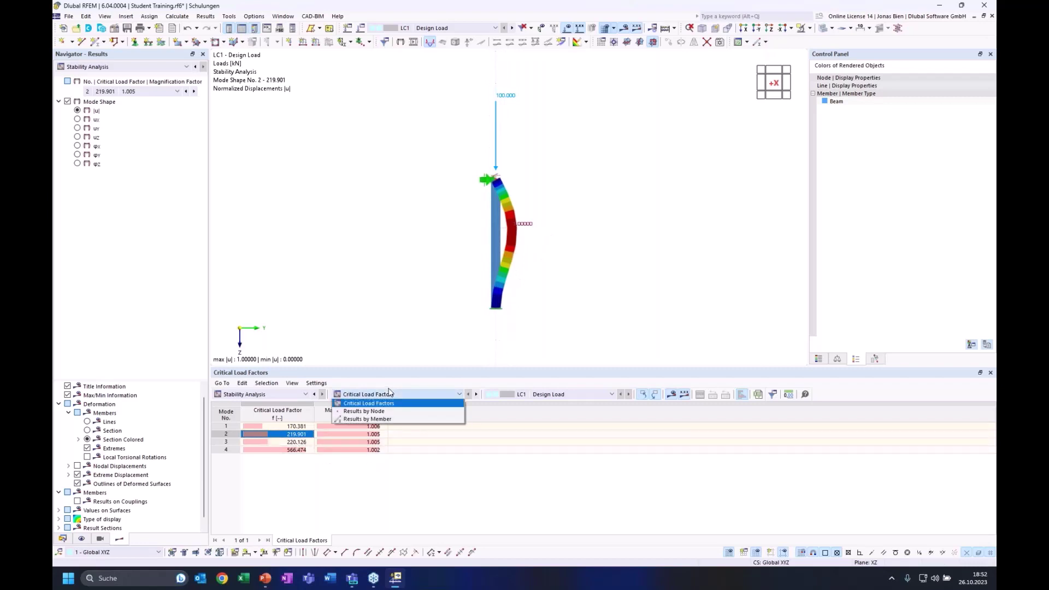
{"action": "left_click", "coordinate": [389, 418]}
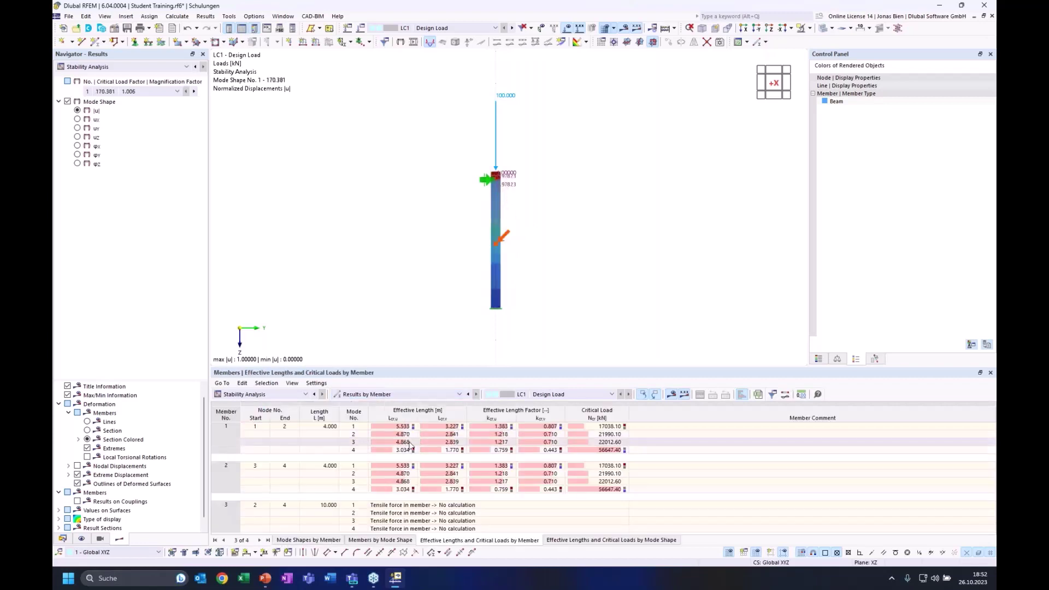
{"action": "left_click", "coordinate": [408, 443]}
{"action": "middle_click_drag", "start_coordinate": [569, 269], "coordinate": [474, 259], "text": "ctrl"}
{"action": "left_click", "coordinate": [527, 434]}
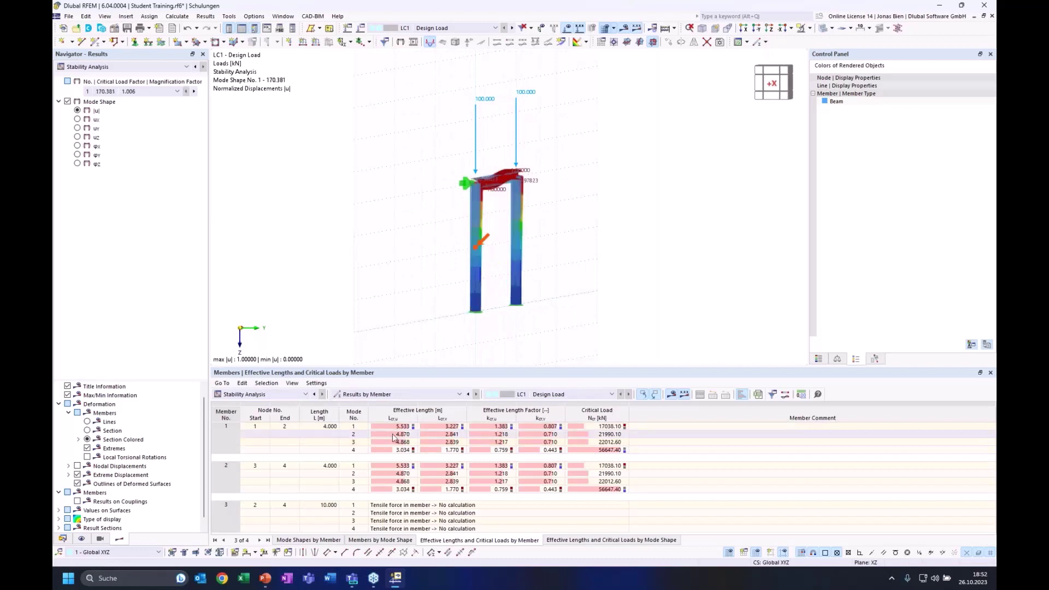
{"action": "left_click", "coordinate": [549, 434]}
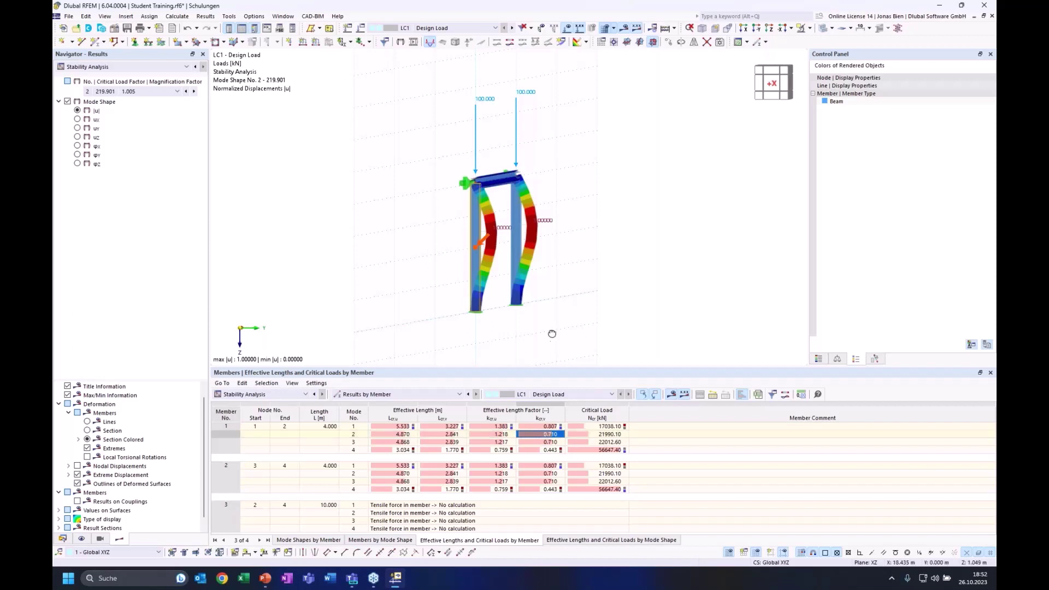
- Examine the columns' out-of-plane buckling in mode shape 2 from several viewing angles
{"action": "middle_click_drag", "start_coordinate": [552, 333], "coordinate": [563, 334], "text": "ctrl"}
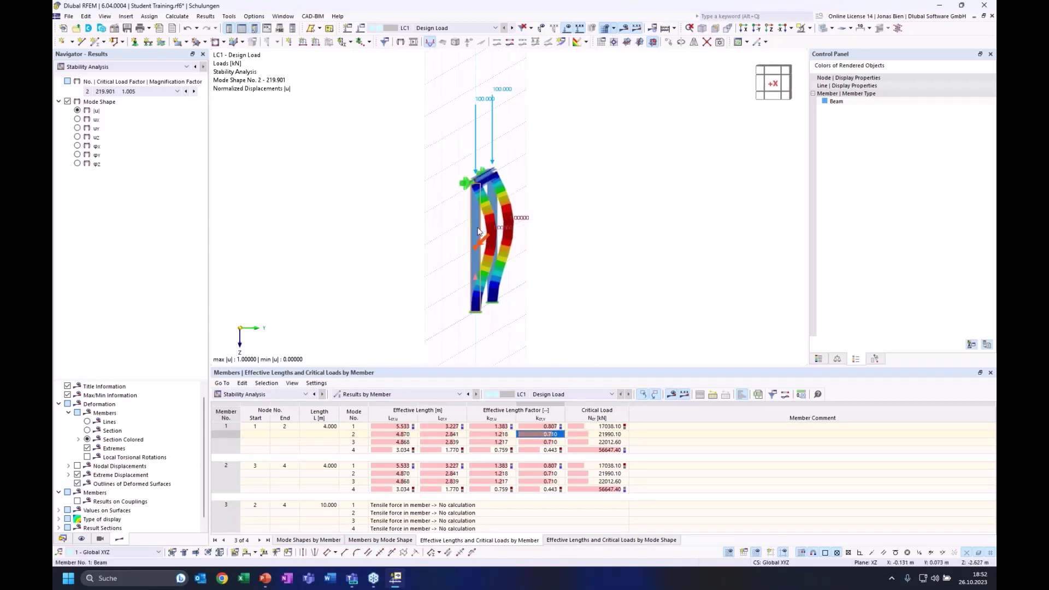
{"action": "mouse_move", "coordinate": [477, 231]}
{"action": "middle_click_drag", "start_coordinate": [585, 270], "coordinate": [503, 321], "text": "ctrl"}
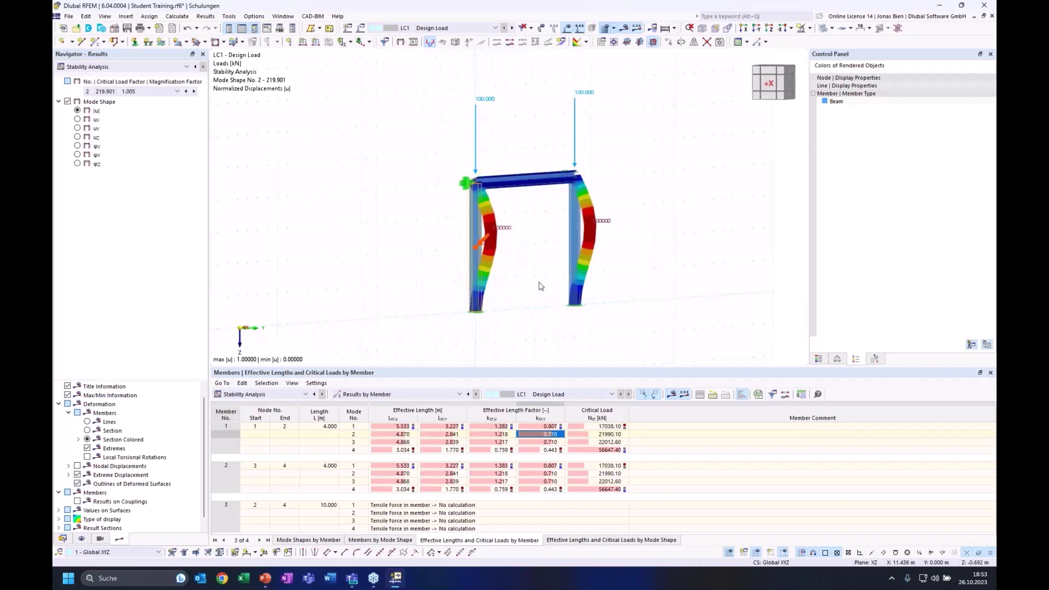
{"action": "middle_click_drag", "start_coordinate": [524, 203], "coordinate": [505, 217], "text": "ctrl"}
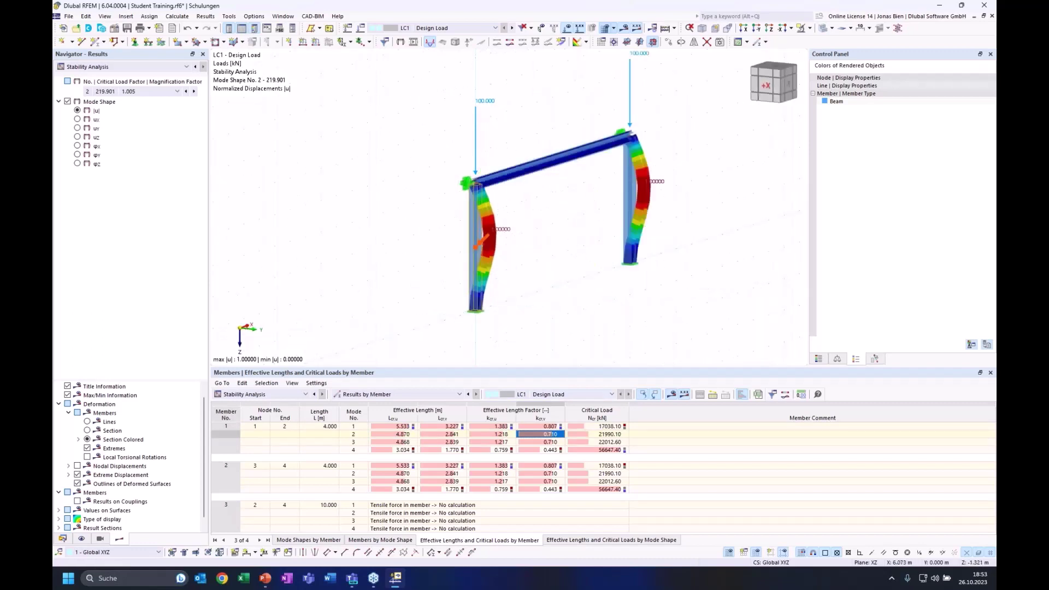
{"action": "middle_click_drag", "start_coordinate": [537, 117], "coordinate": [524, 119], "text": "ctrl"}
{"action": "middle_click_drag", "start_coordinate": [563, 199], "coordinate": [530, 223]}
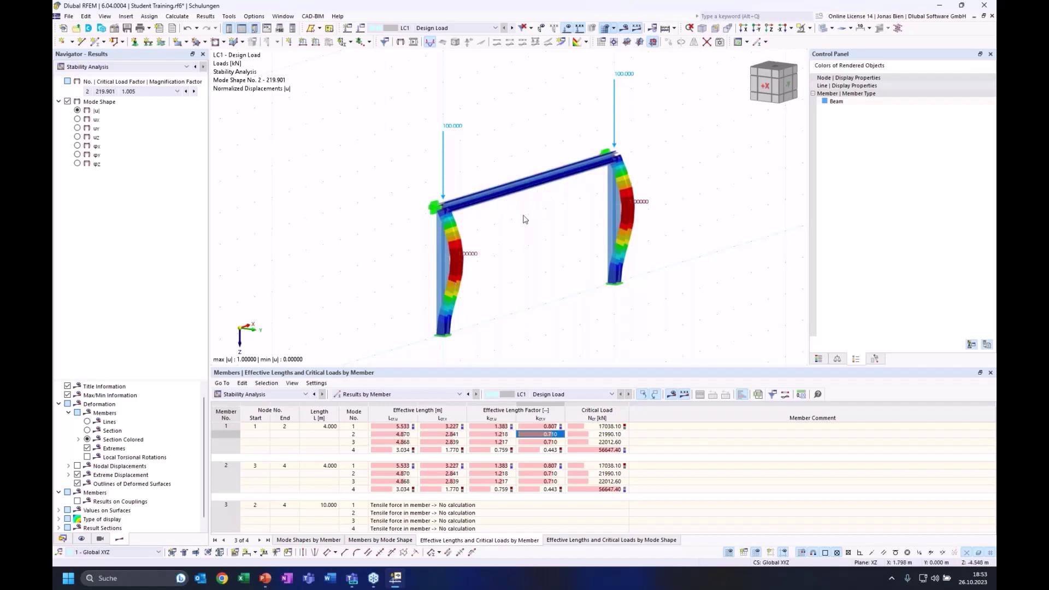
{"action": "middle_click_drag", "start_coordinate": [564, 255], "coordinate": [567, 230], "text": "ctrl"}
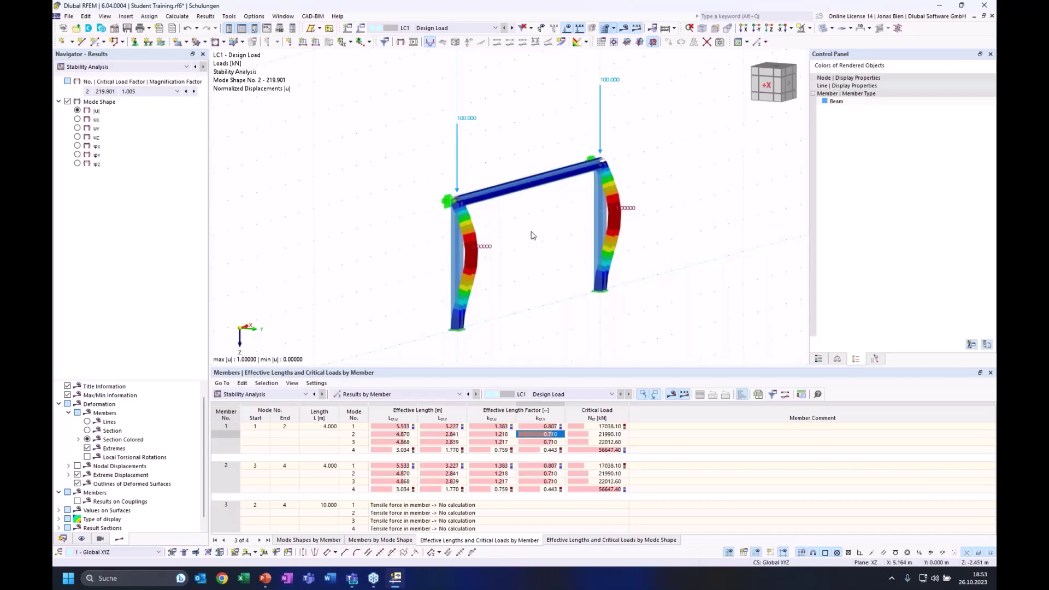
{"action": "middle_click_drag", "start_coordinate": [529, 223], "coordinate": [513, 233], "text": "ctrl"}
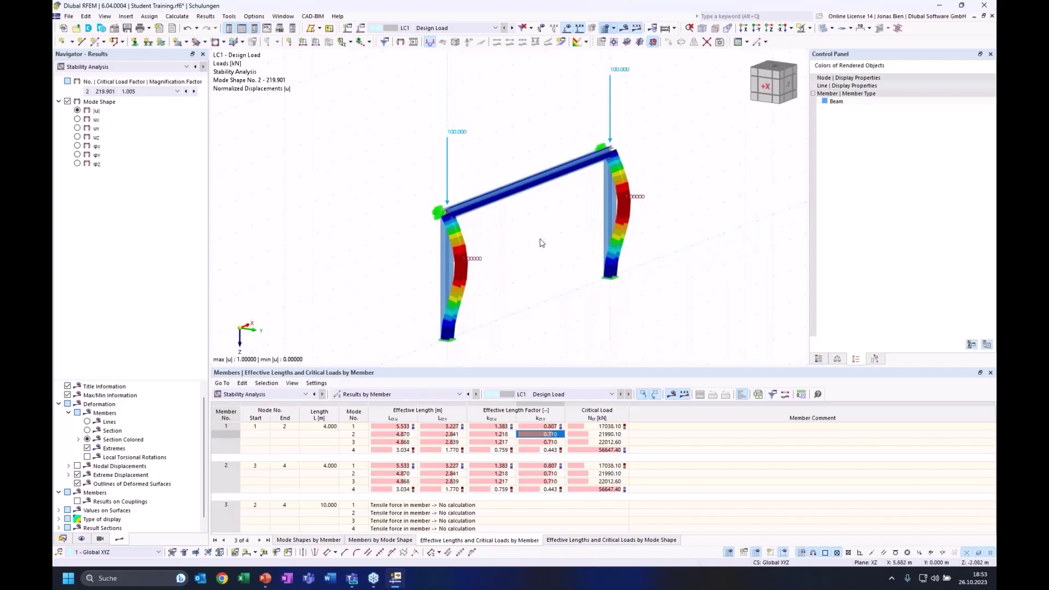
{"action": "middle_click_drag", "start_coordinate": [558, 229], "coordinate": [557, 228]}
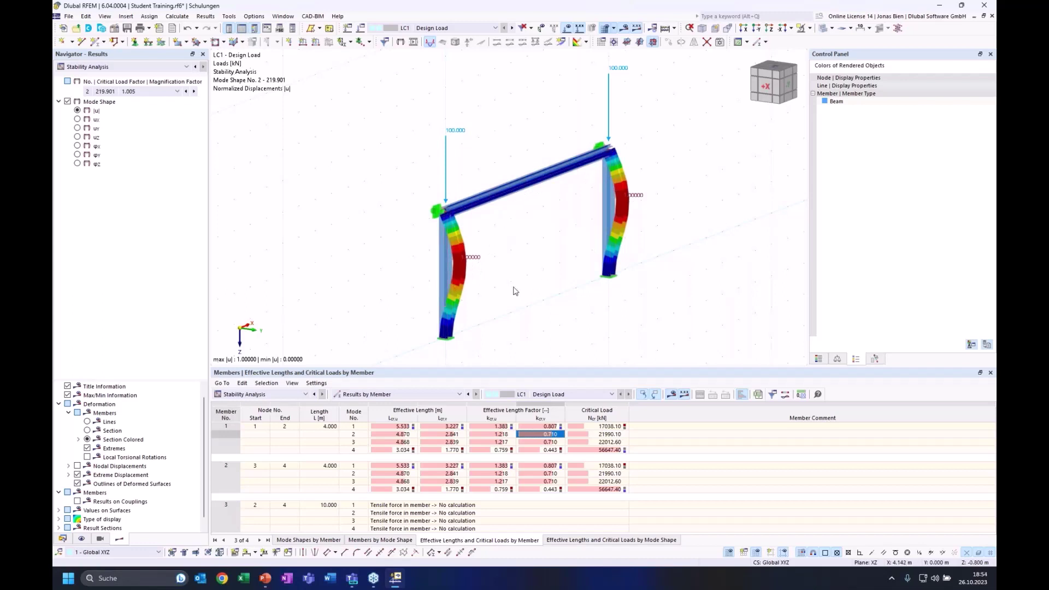
{"action": "middle_click_drag", "start_coordinate": [532, 260], "coordinate": [528, 261]}
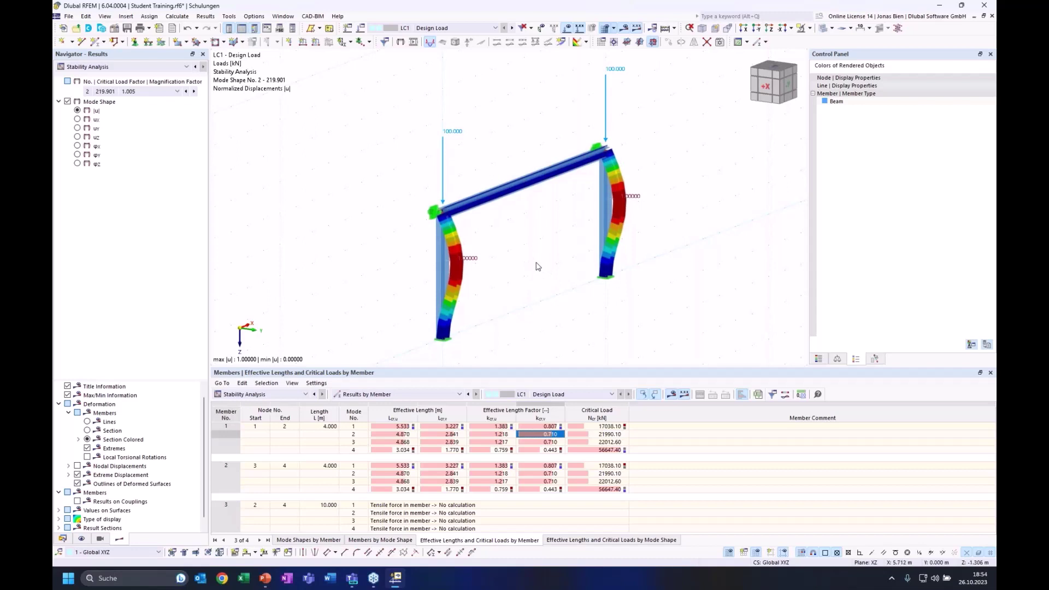
- Review the available analysis and design add-ons in the model's base data and leave them as they are
{"action": "left_click", "coordinate": [62, 539]}
{"action": "right_click", "coordinate": [122, 76]}
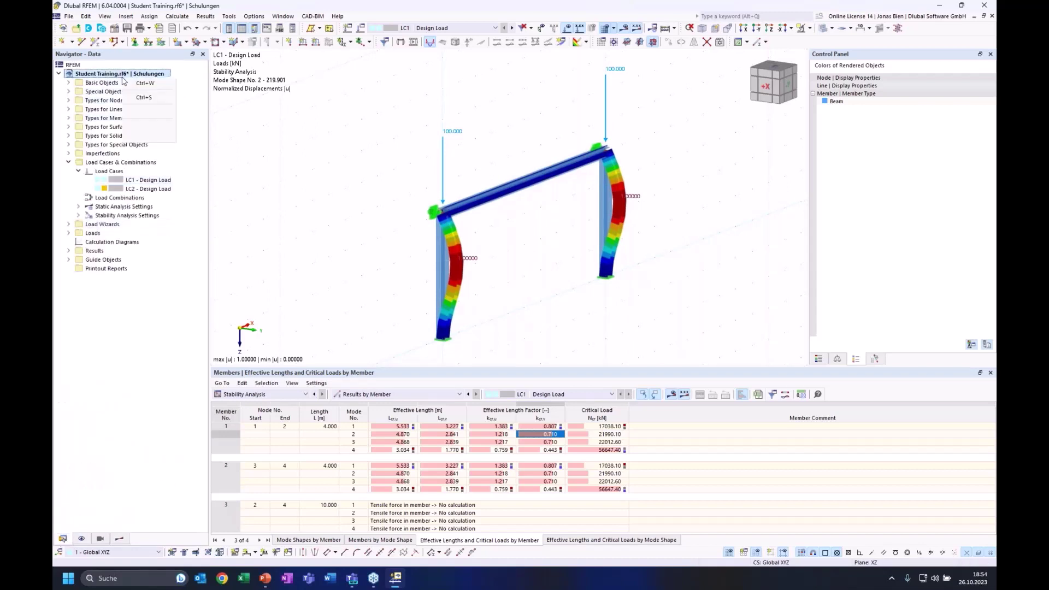
{"action": "left_click", "coordinate": [152, 84]}
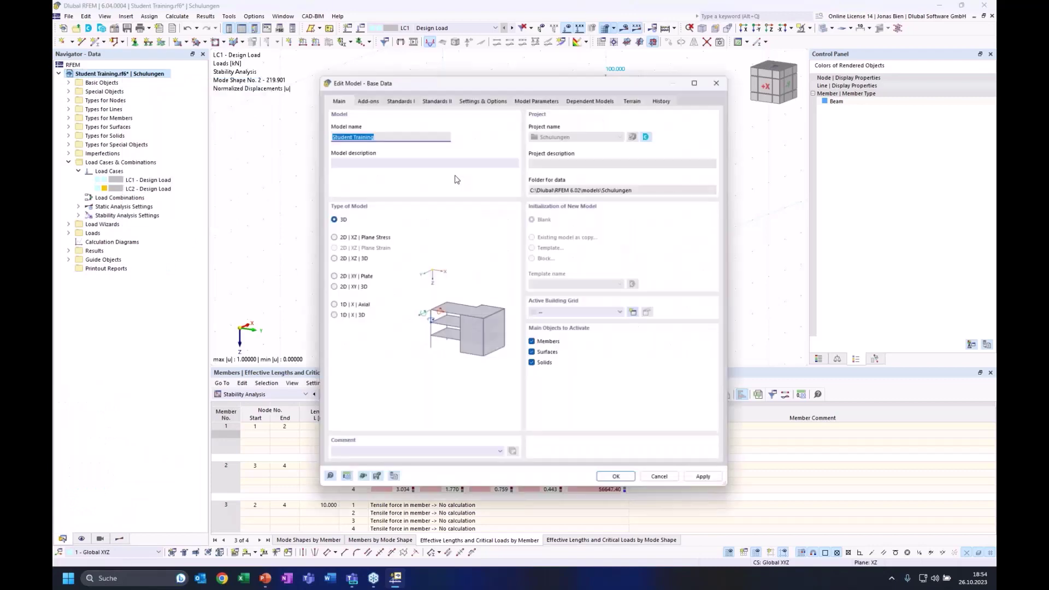
{"action": "left_click", "coordinate": [365, 97]}
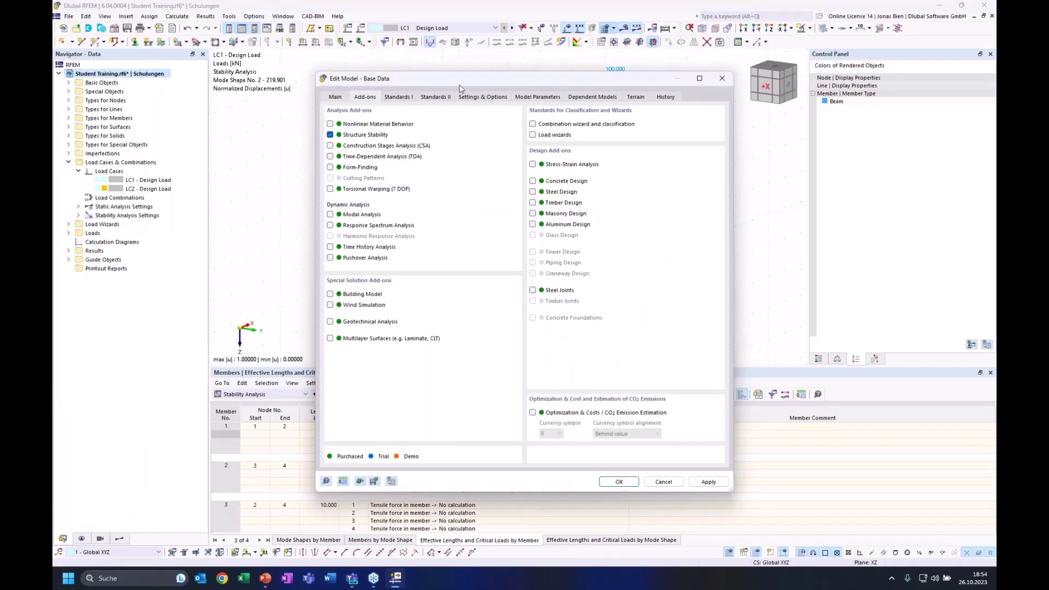
{"action": "left_click_drag", "start_coordinate": [460, 85], "coordinate": [651, 93]}
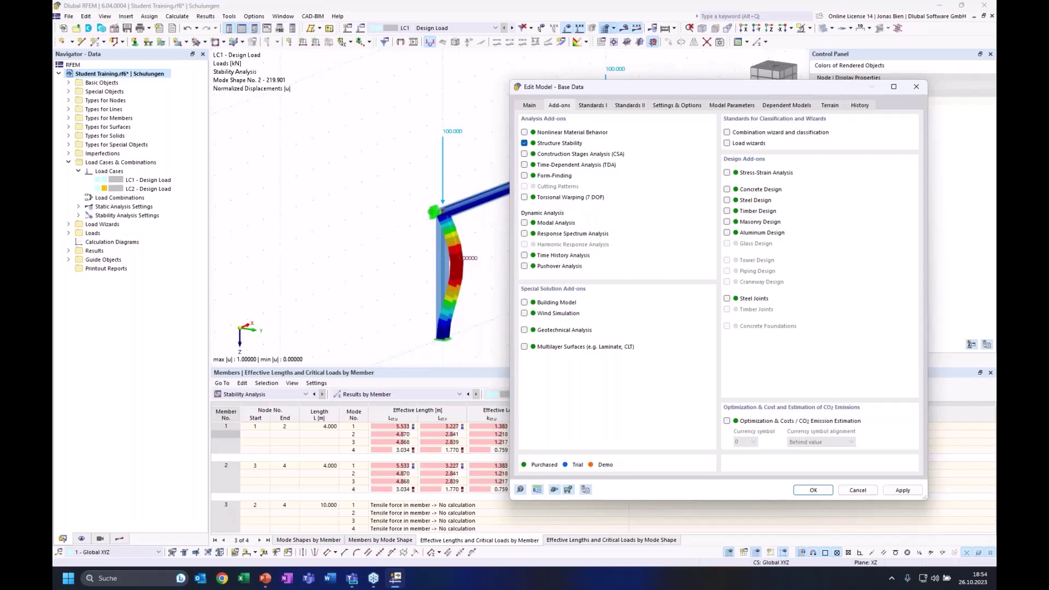
{"action": "left_click", "coordinate": [858, 490]}
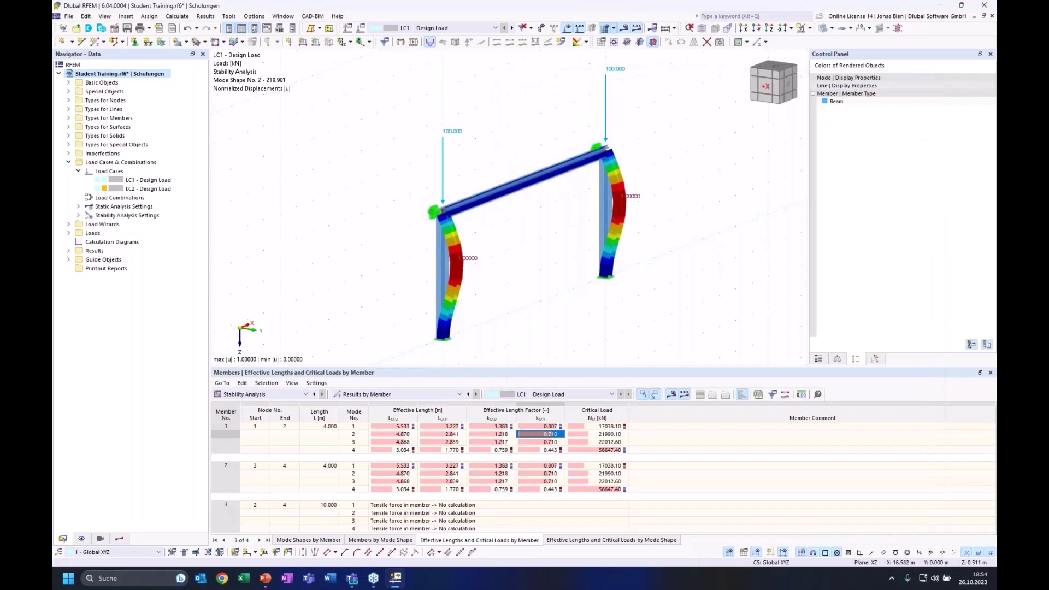
{"action": "middle_click_drag", "start_coordinate": [718, 265], "coordinate": [713, 282]}
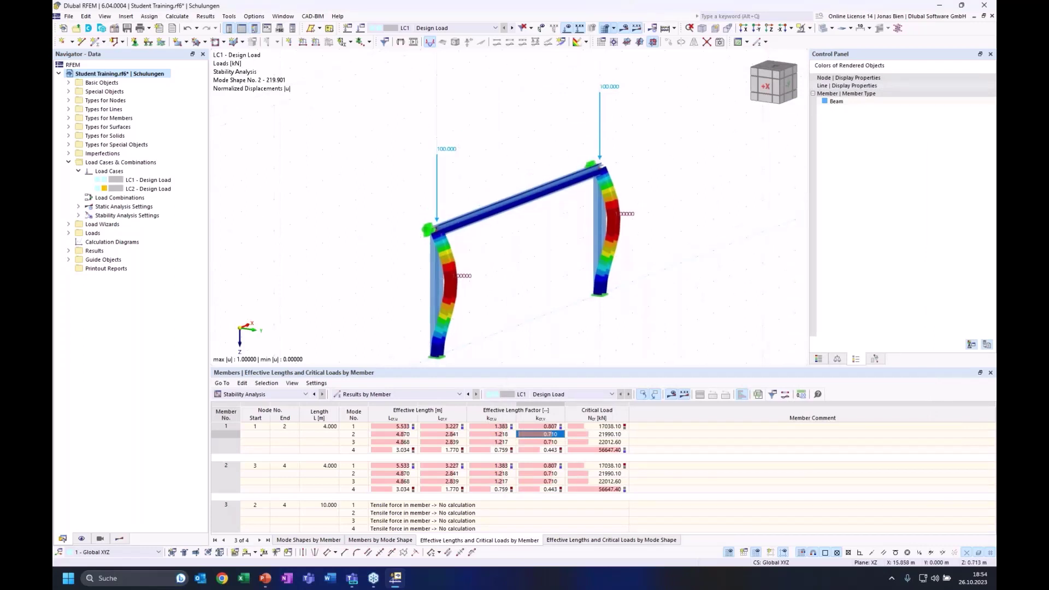
{"action": "middle_click_drag", "start_coordinate": [698, 273], "coordinate": [688, 260]}
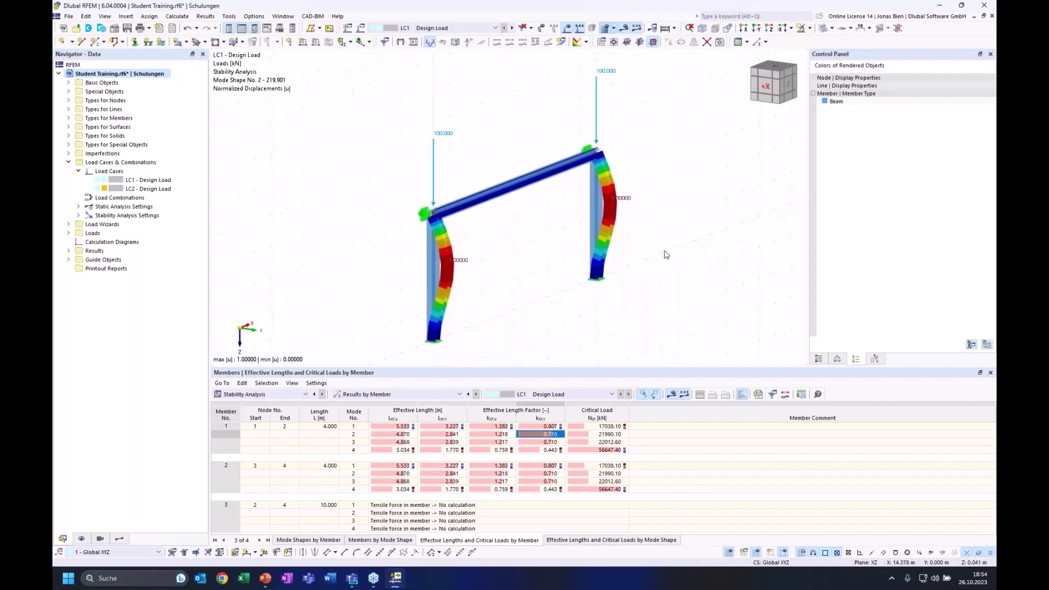
{"action": "middle_click_drag", "start_coordinate": [663, 229], "coordinate": [659, 263], "text": "ctrl"}
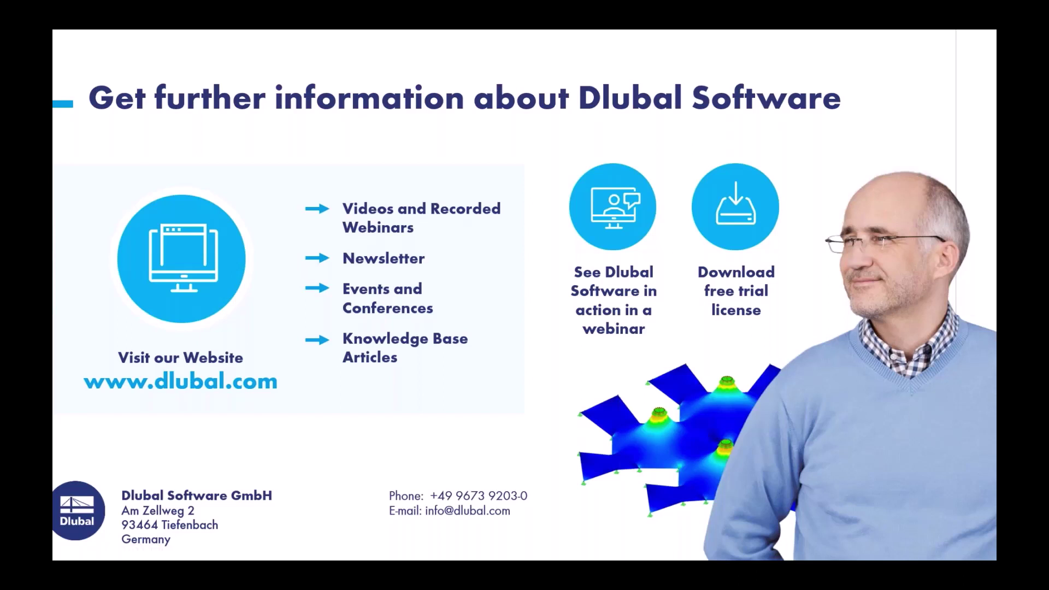
{"action": "left_click", "coordinate": [592, 283]}
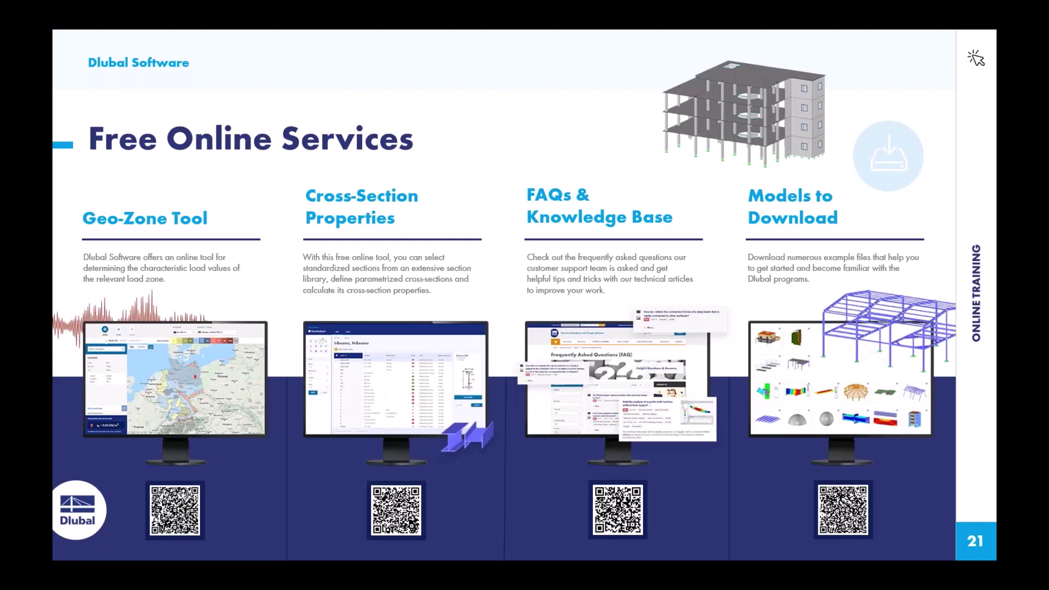
{"action": "key", "text": "Right"}
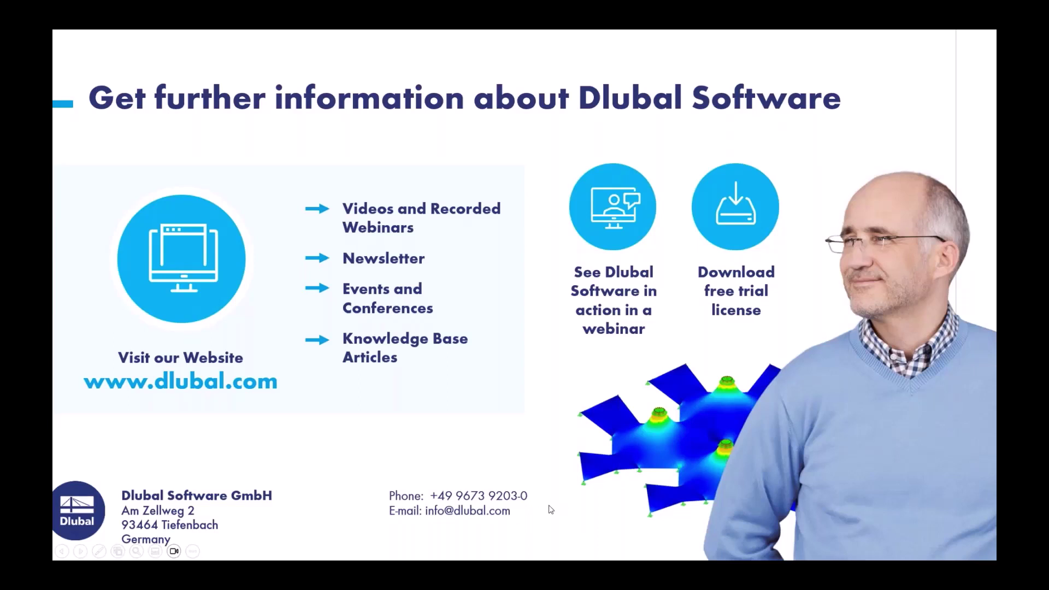
{"action": "left_click", "coordinate": [474, 527]}
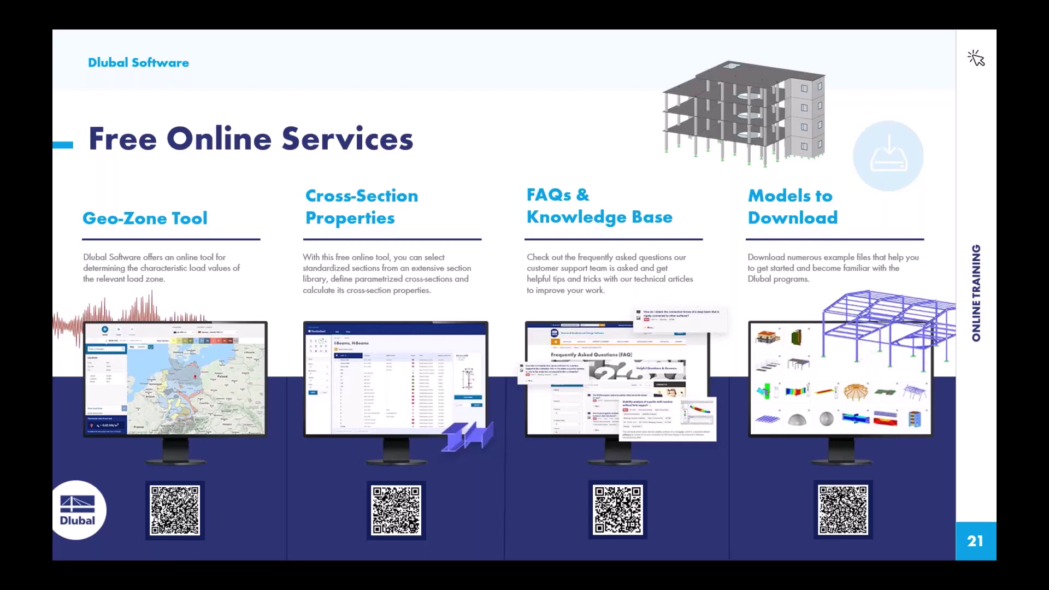
{"action": "key", "text": "Right"}
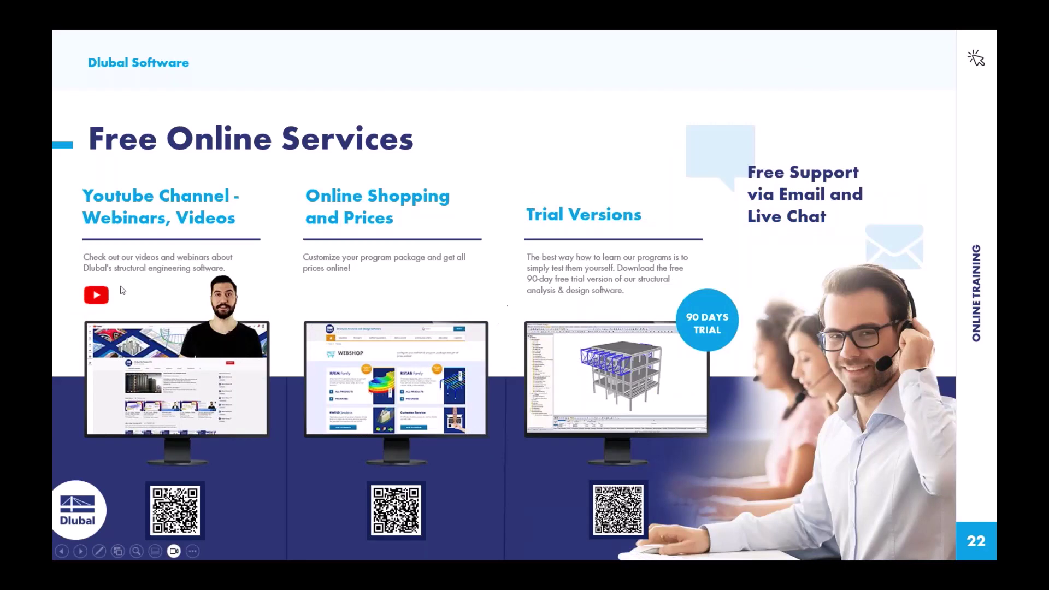